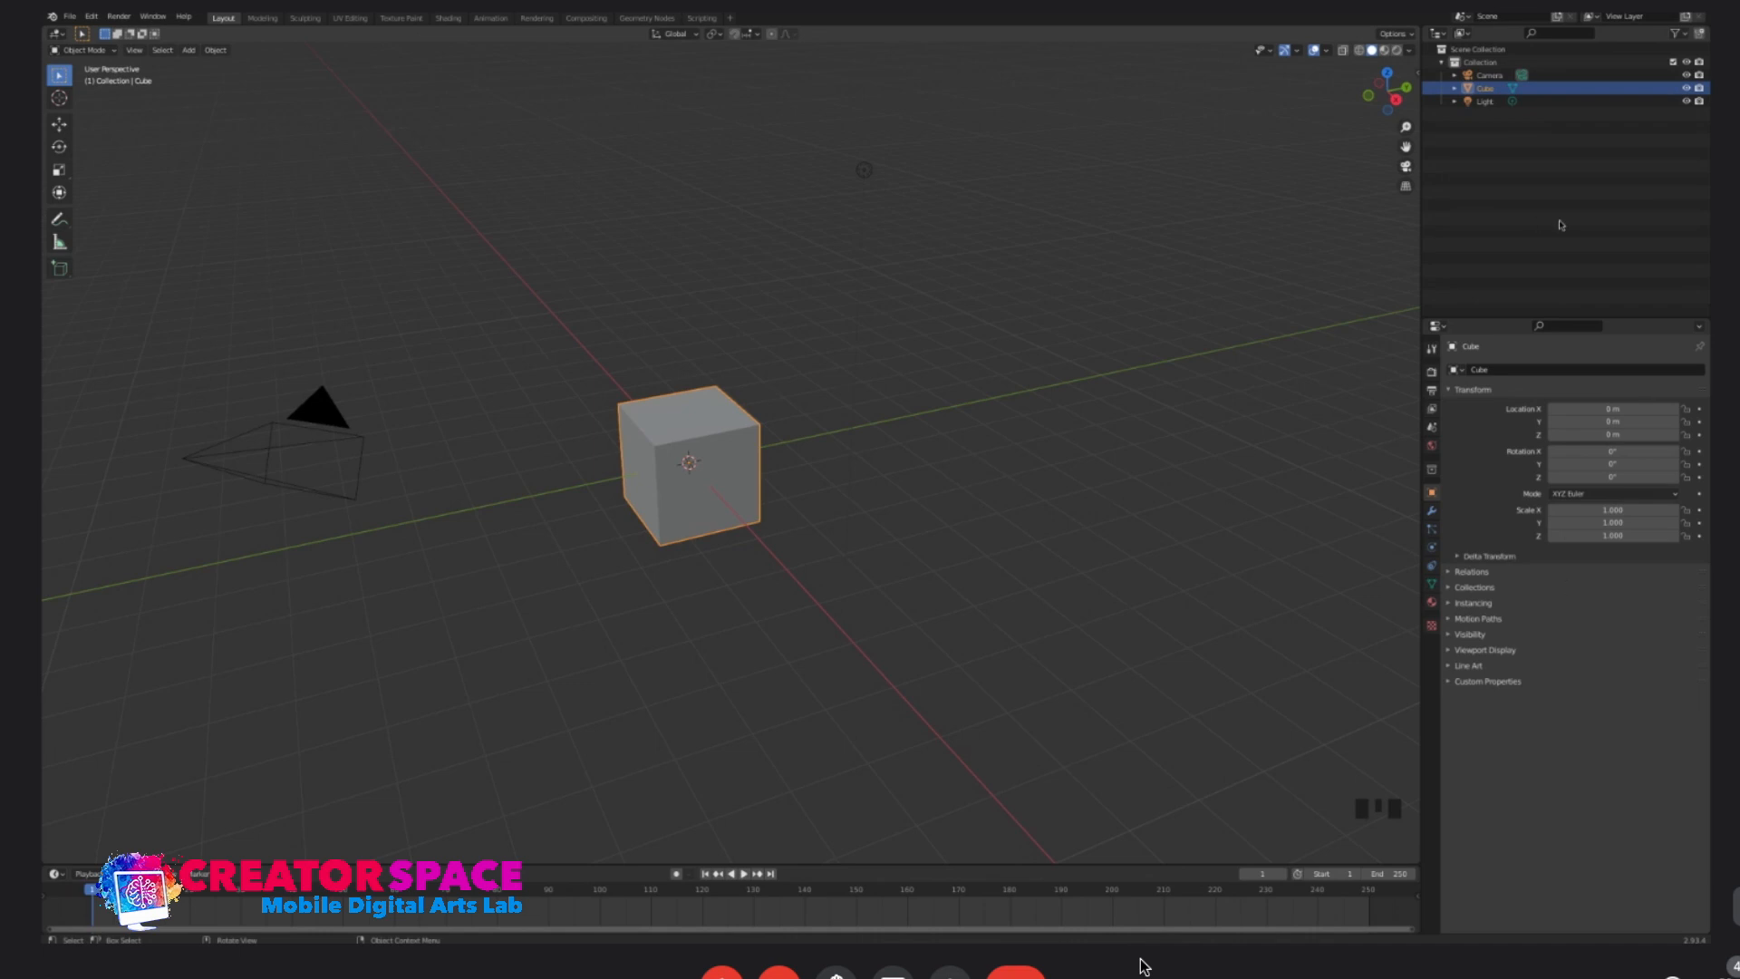
- Create a new file from the General template
click(70, 16)
mouse_move(88, 32)
click(198, 31)
- Select the camera and the light together and hide both from the viewport
drag(374, 344, 290, 461)
drag(844, 128, 976, 278)
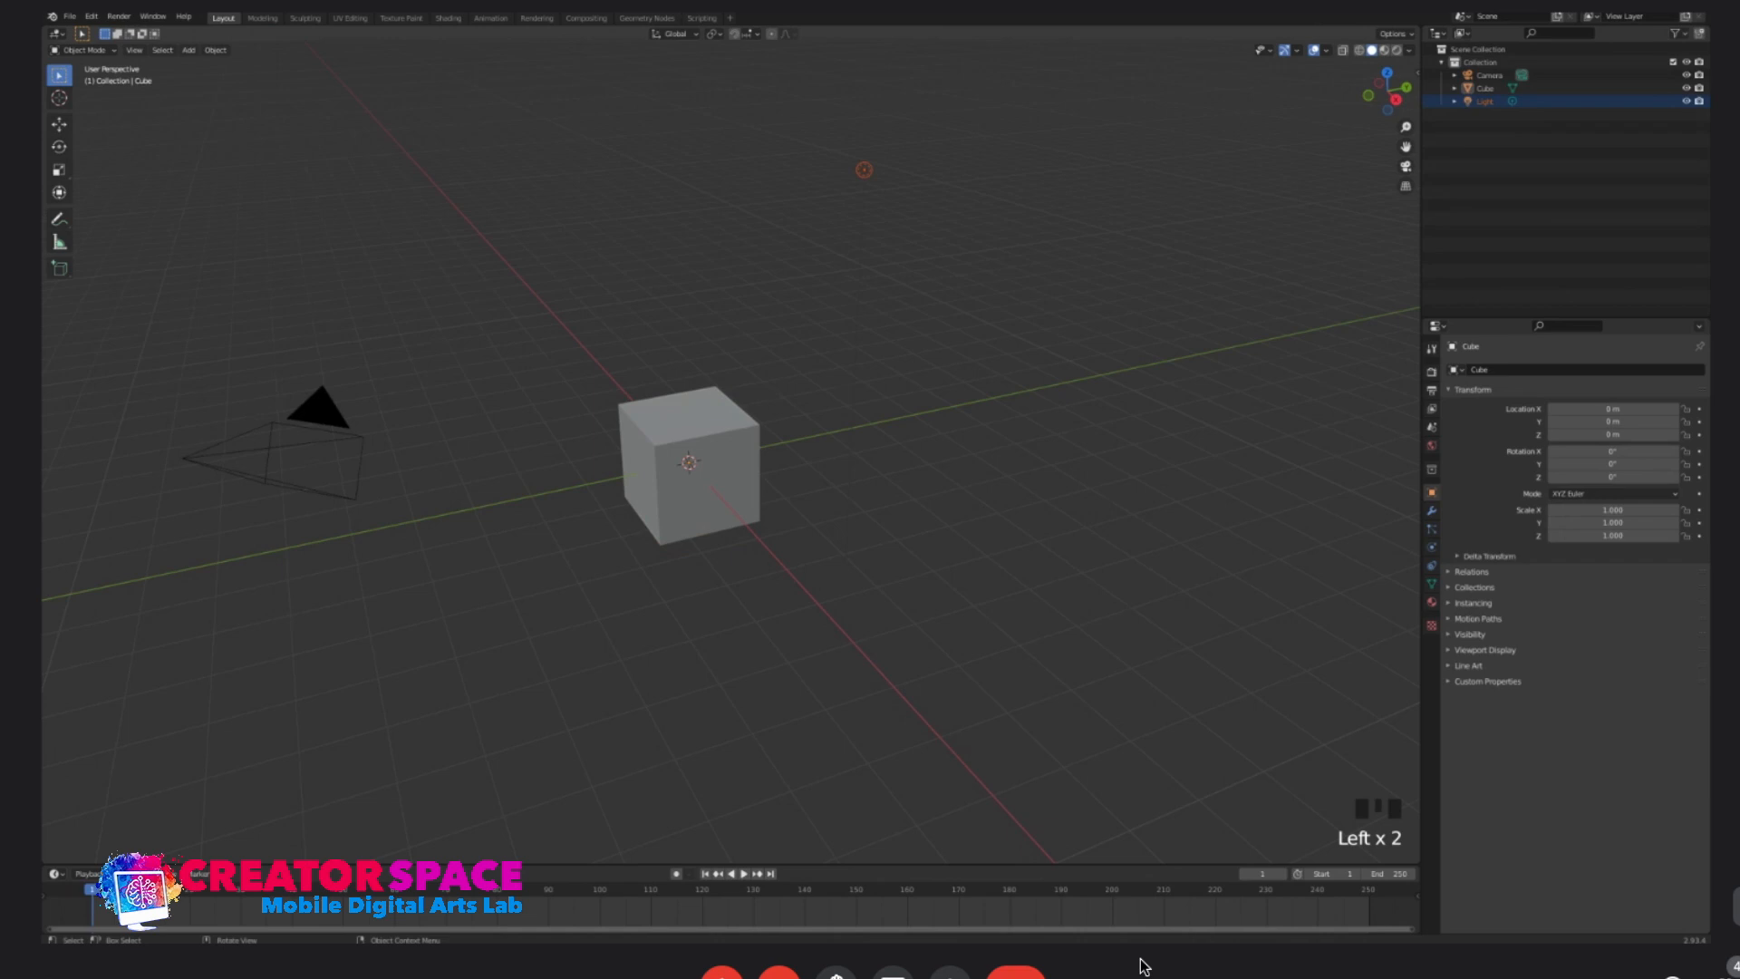
click(319, 410)
shift+click(864, 169)
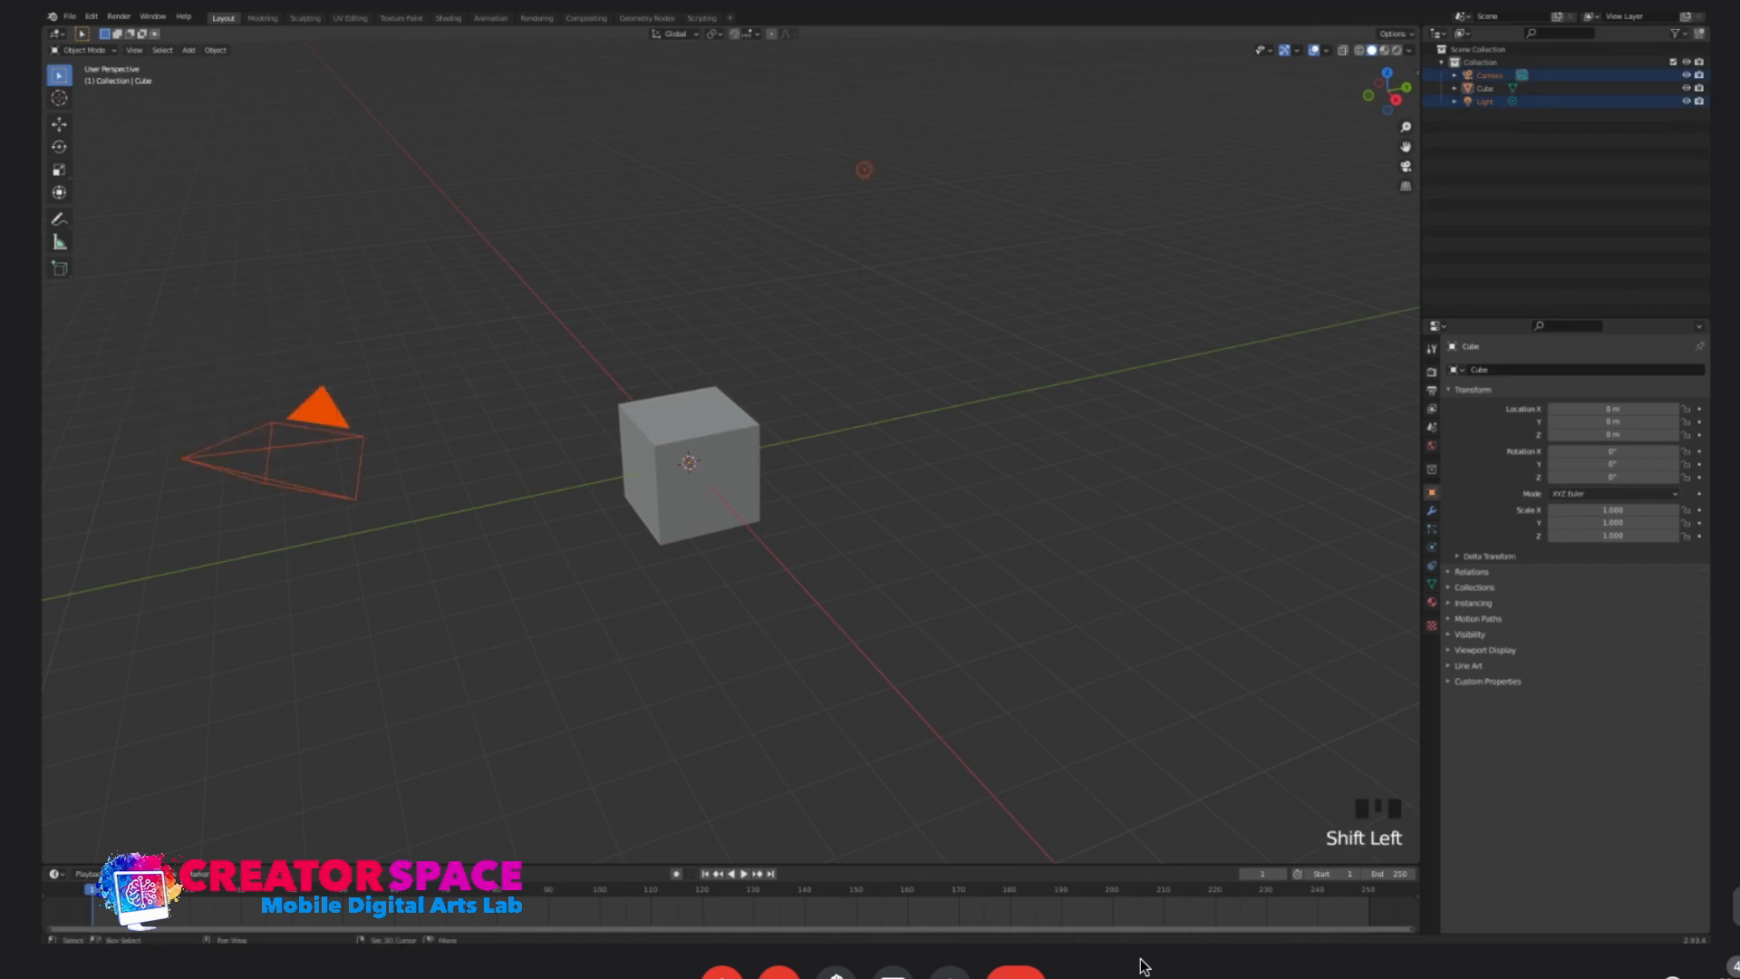
key(h)
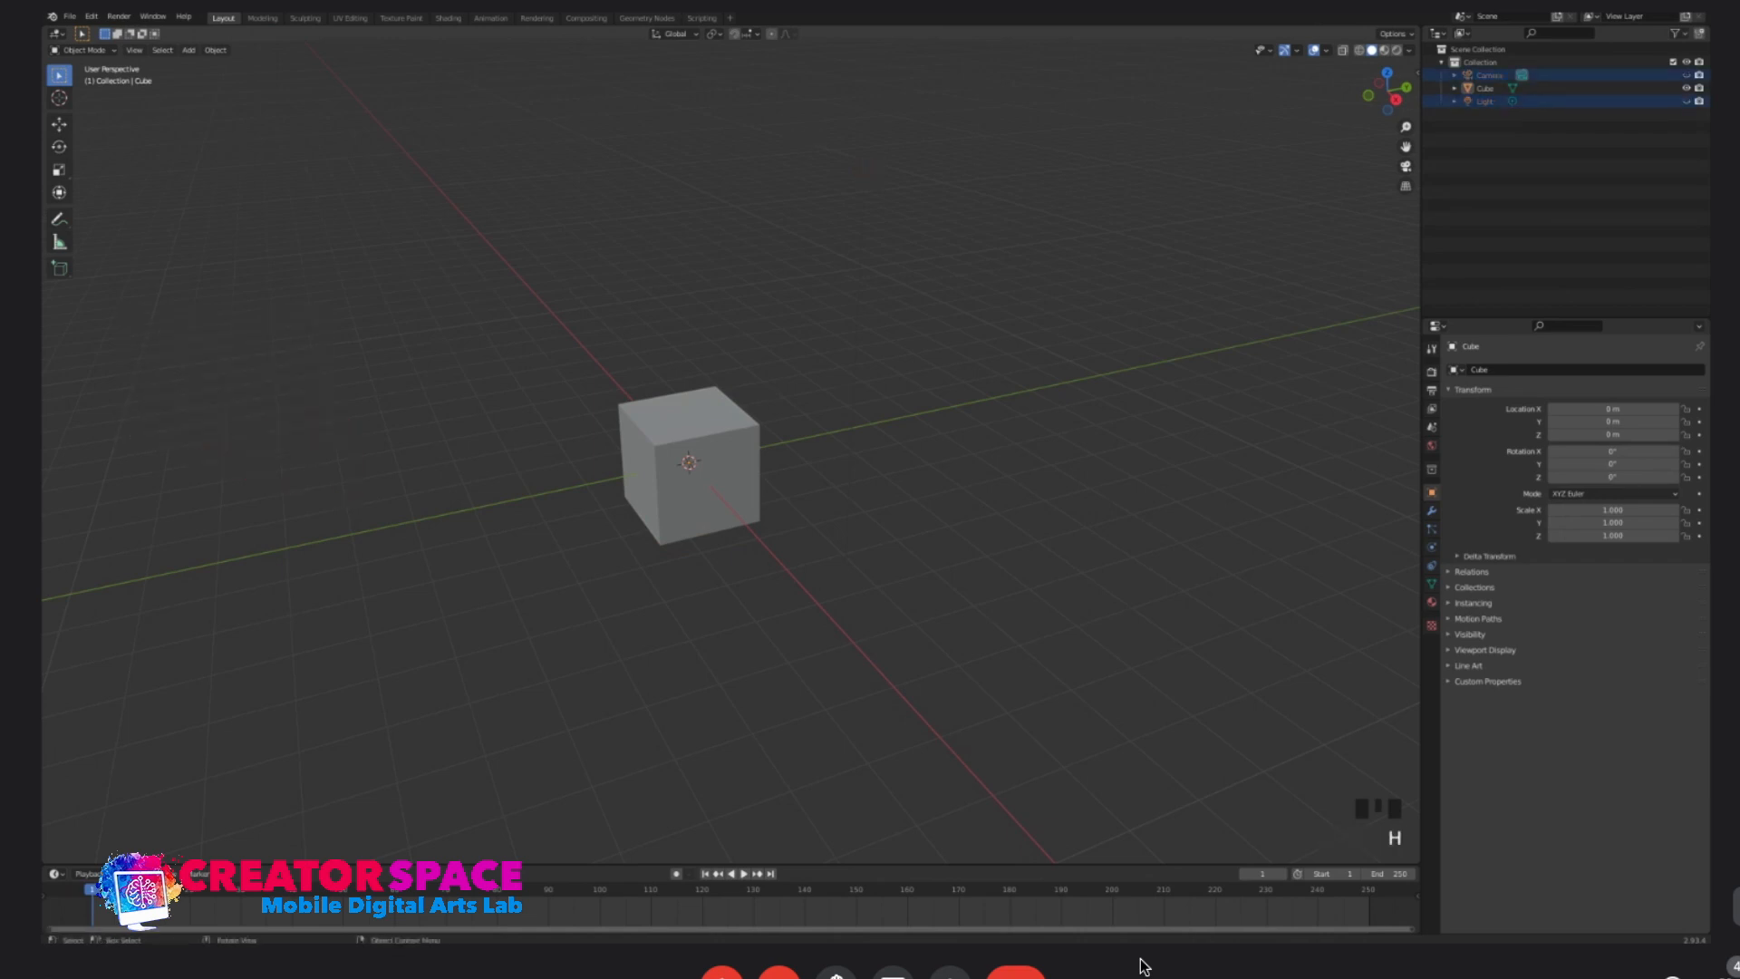
click(691, 464)
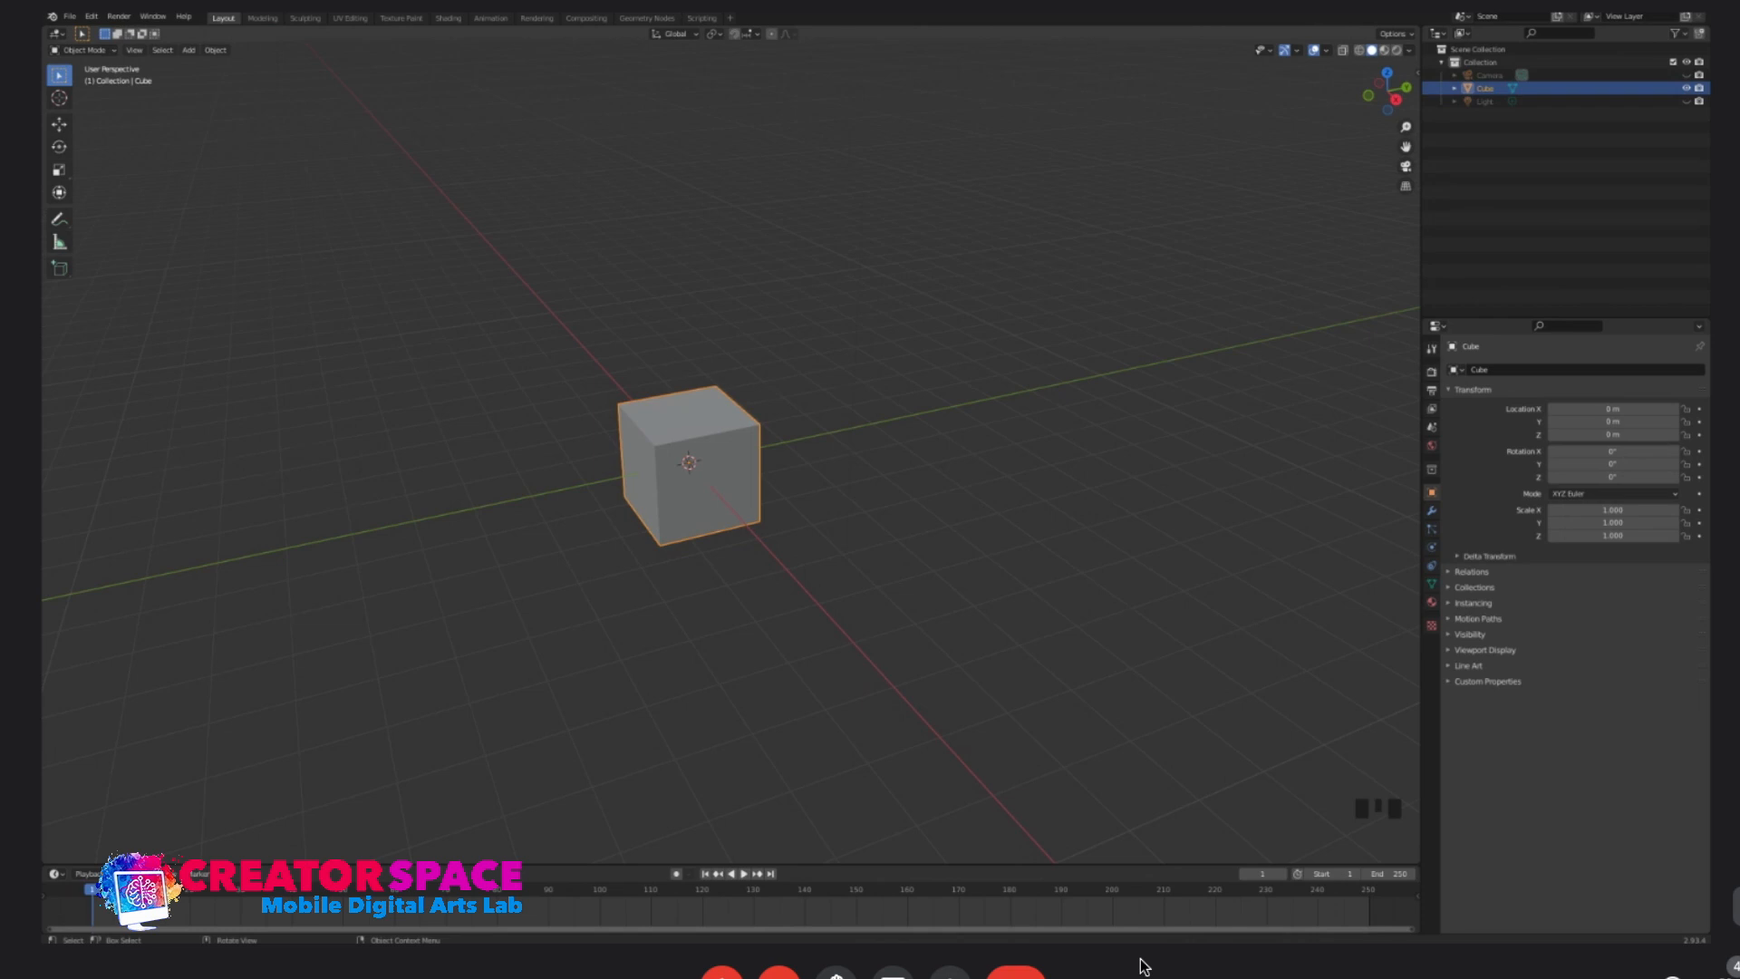
click(834, 507)
click(698, 472)
click(906, 507)
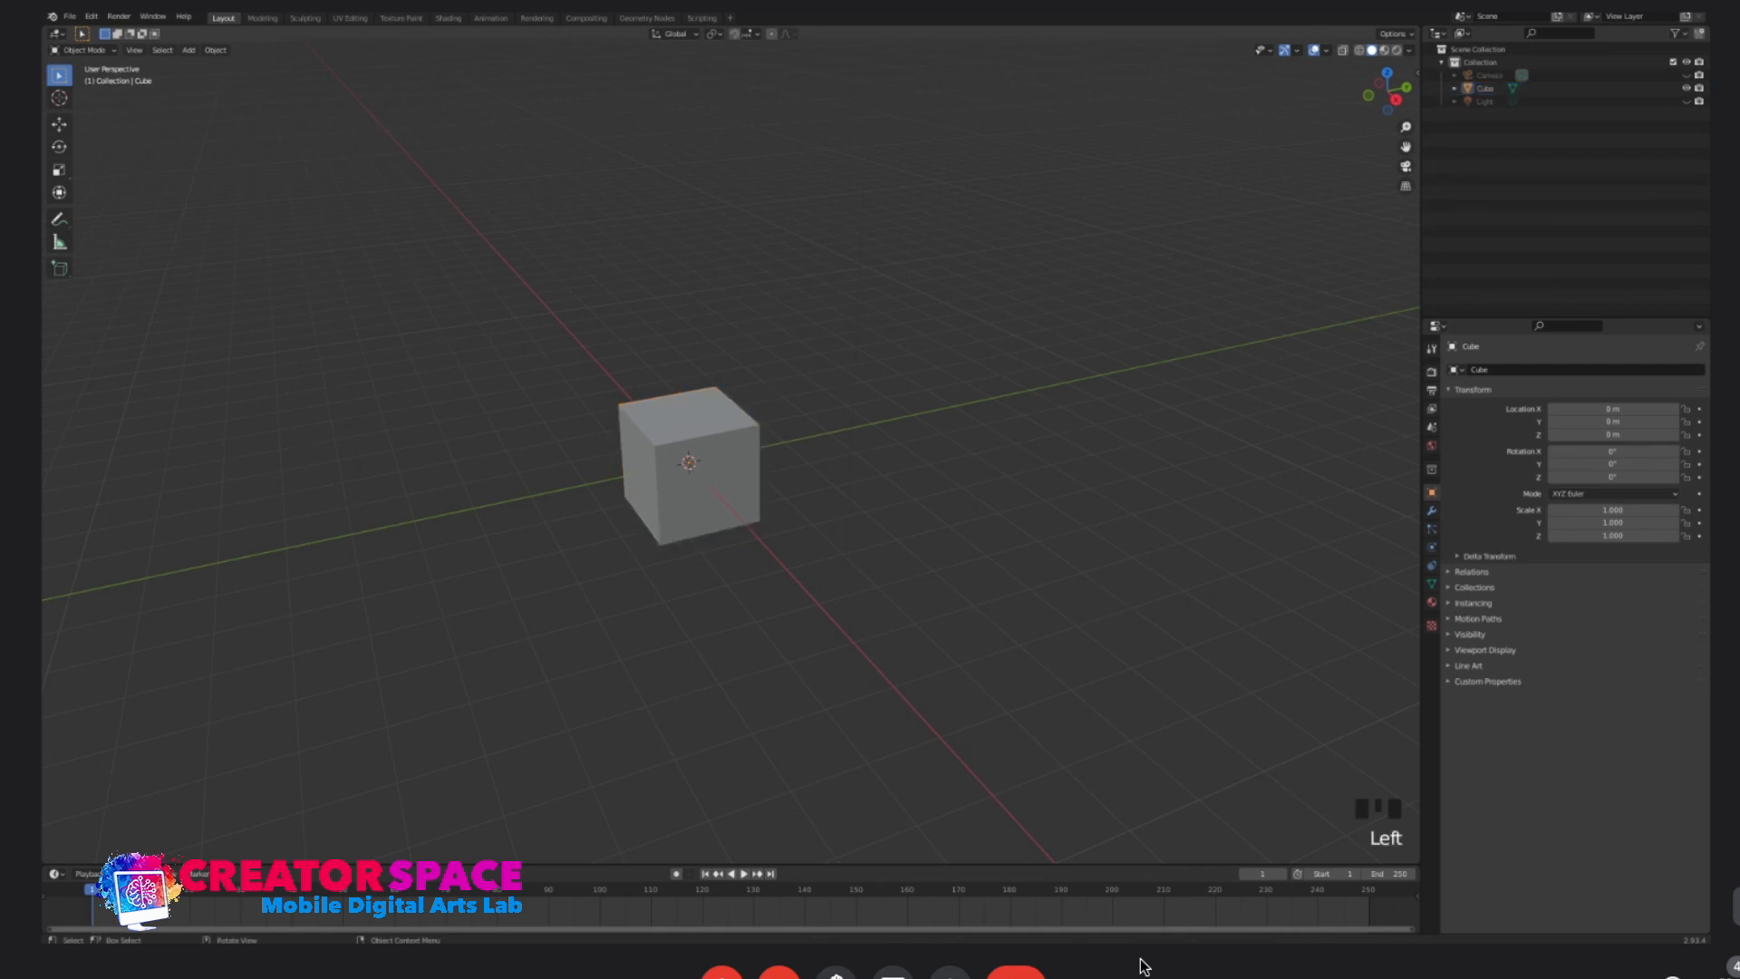
click(696, 471)
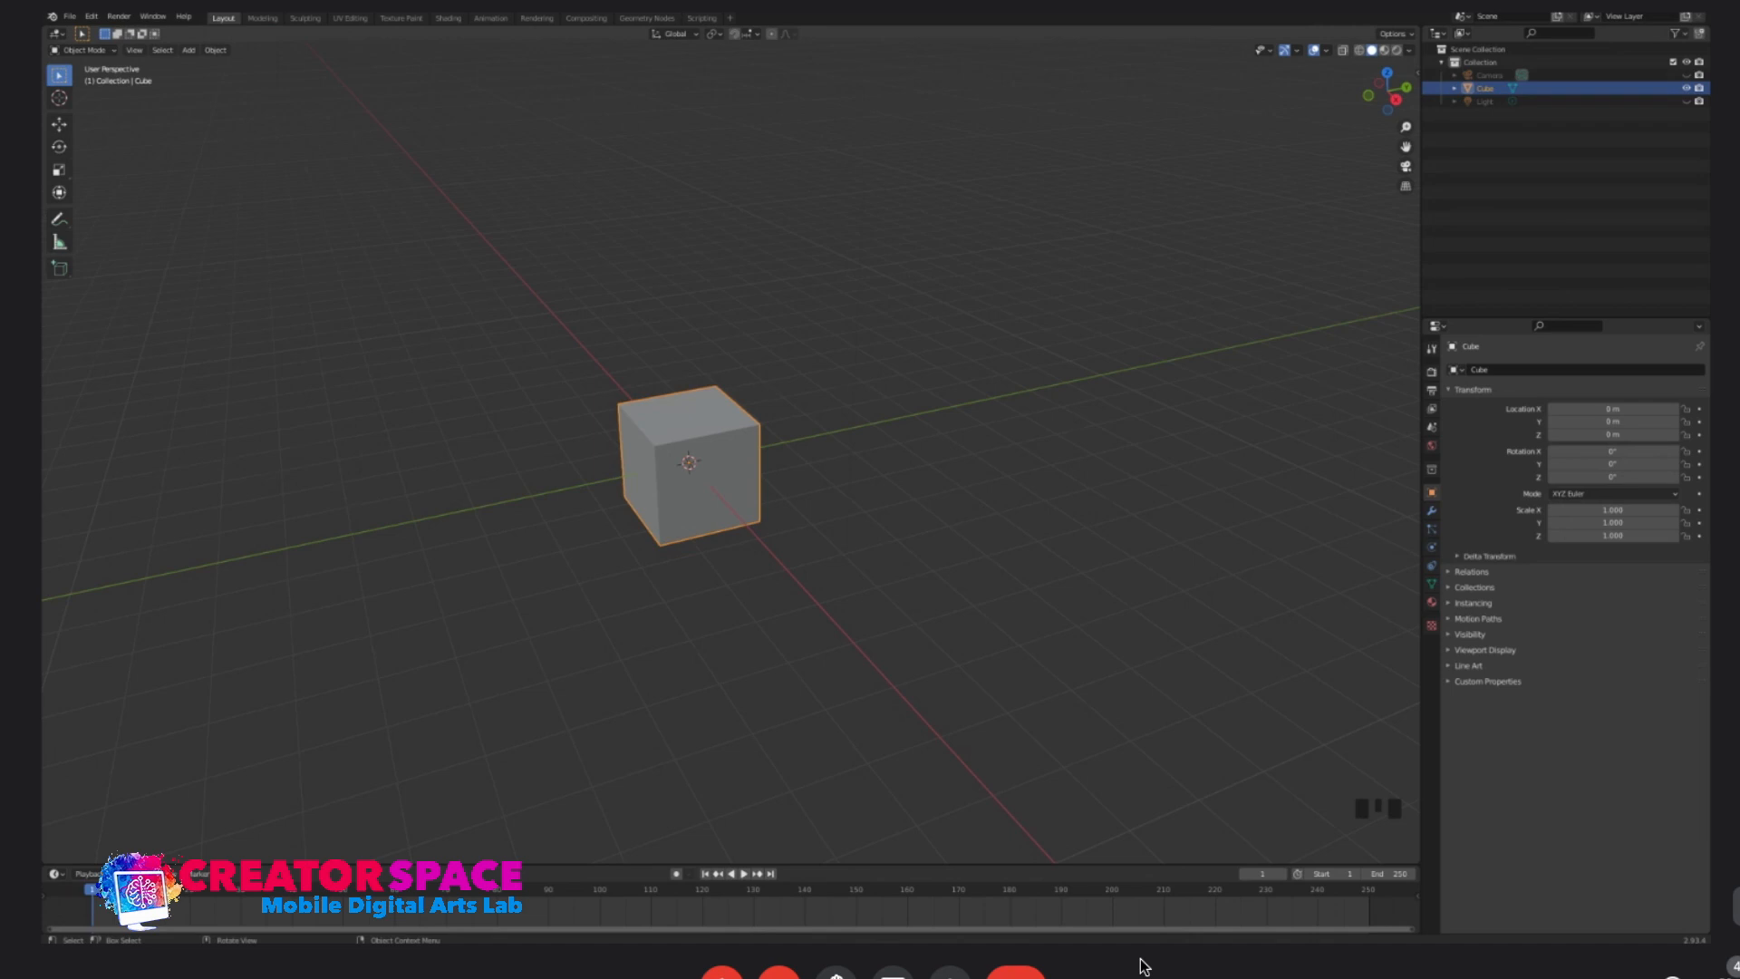
click(906, 508)
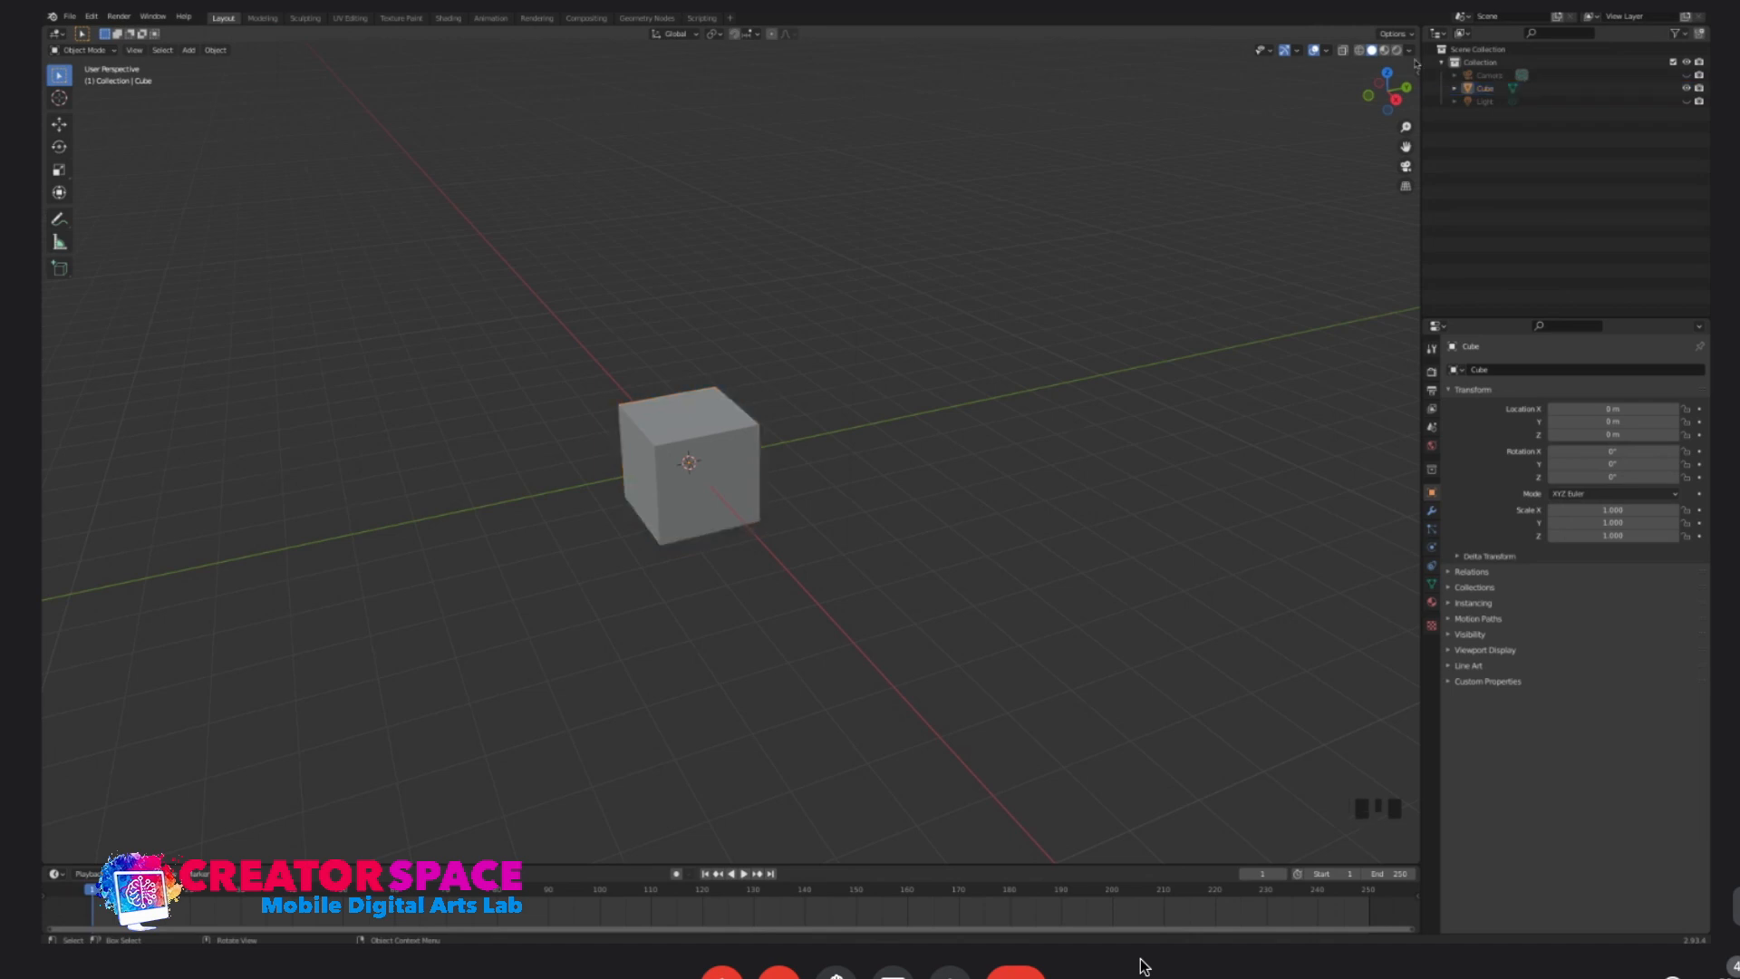
click(69, 16)
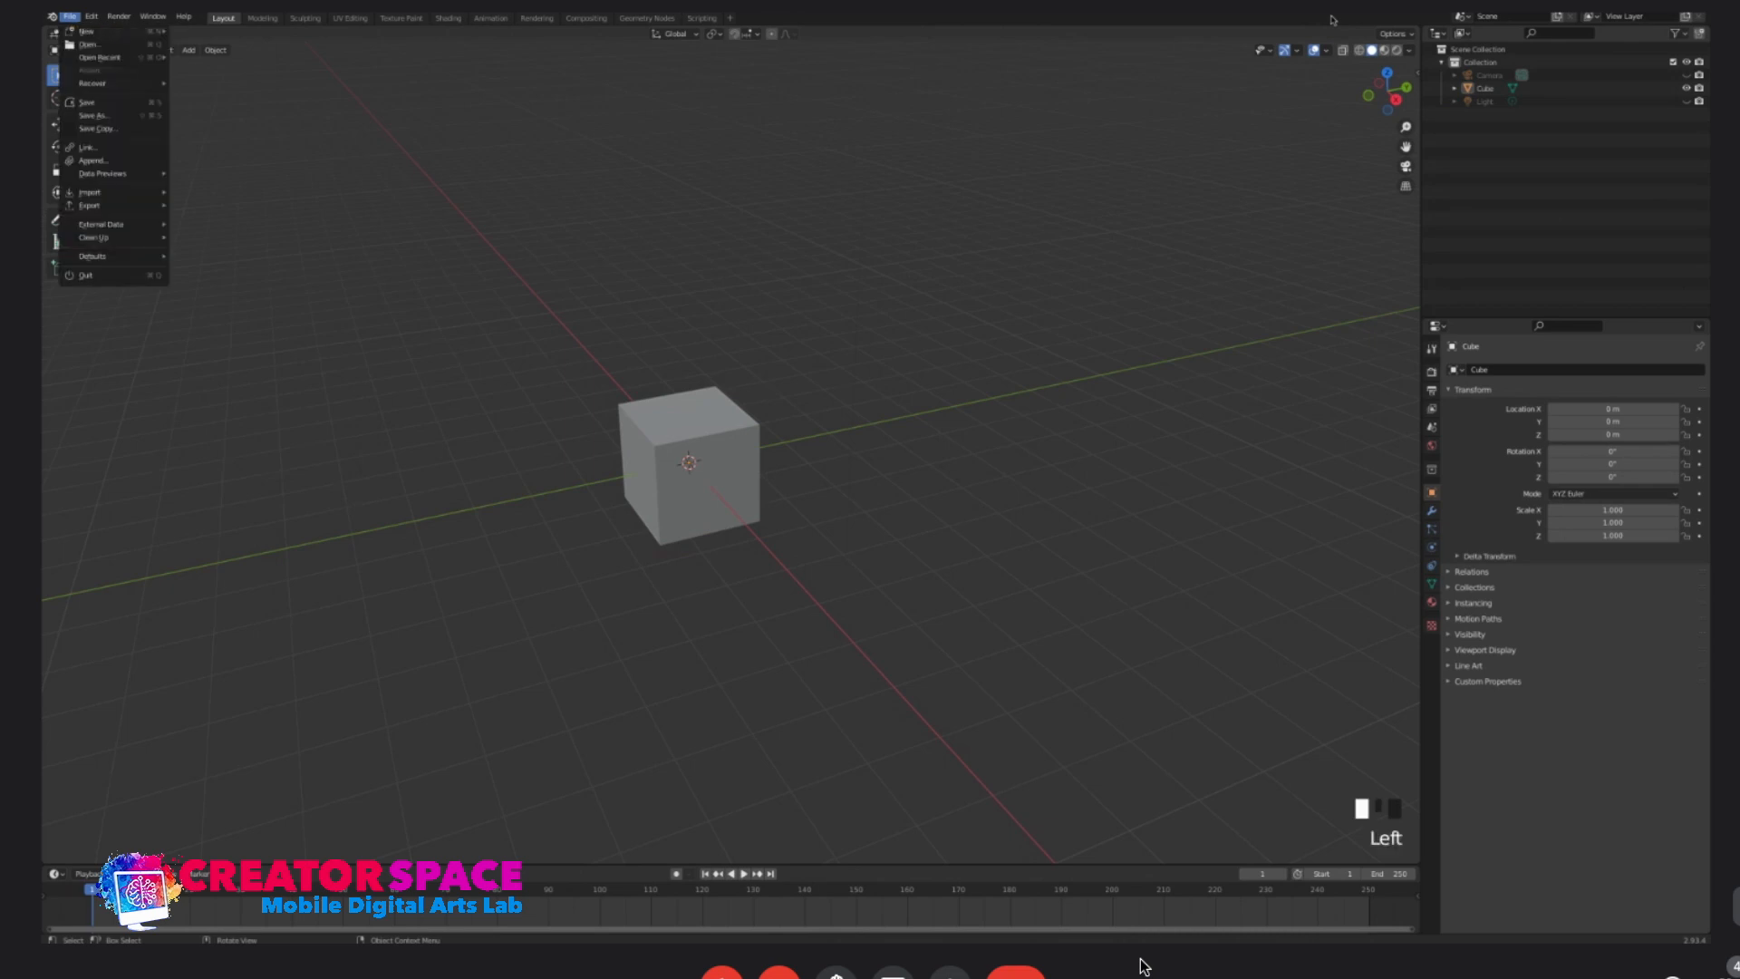
mouse_move(86, 31)
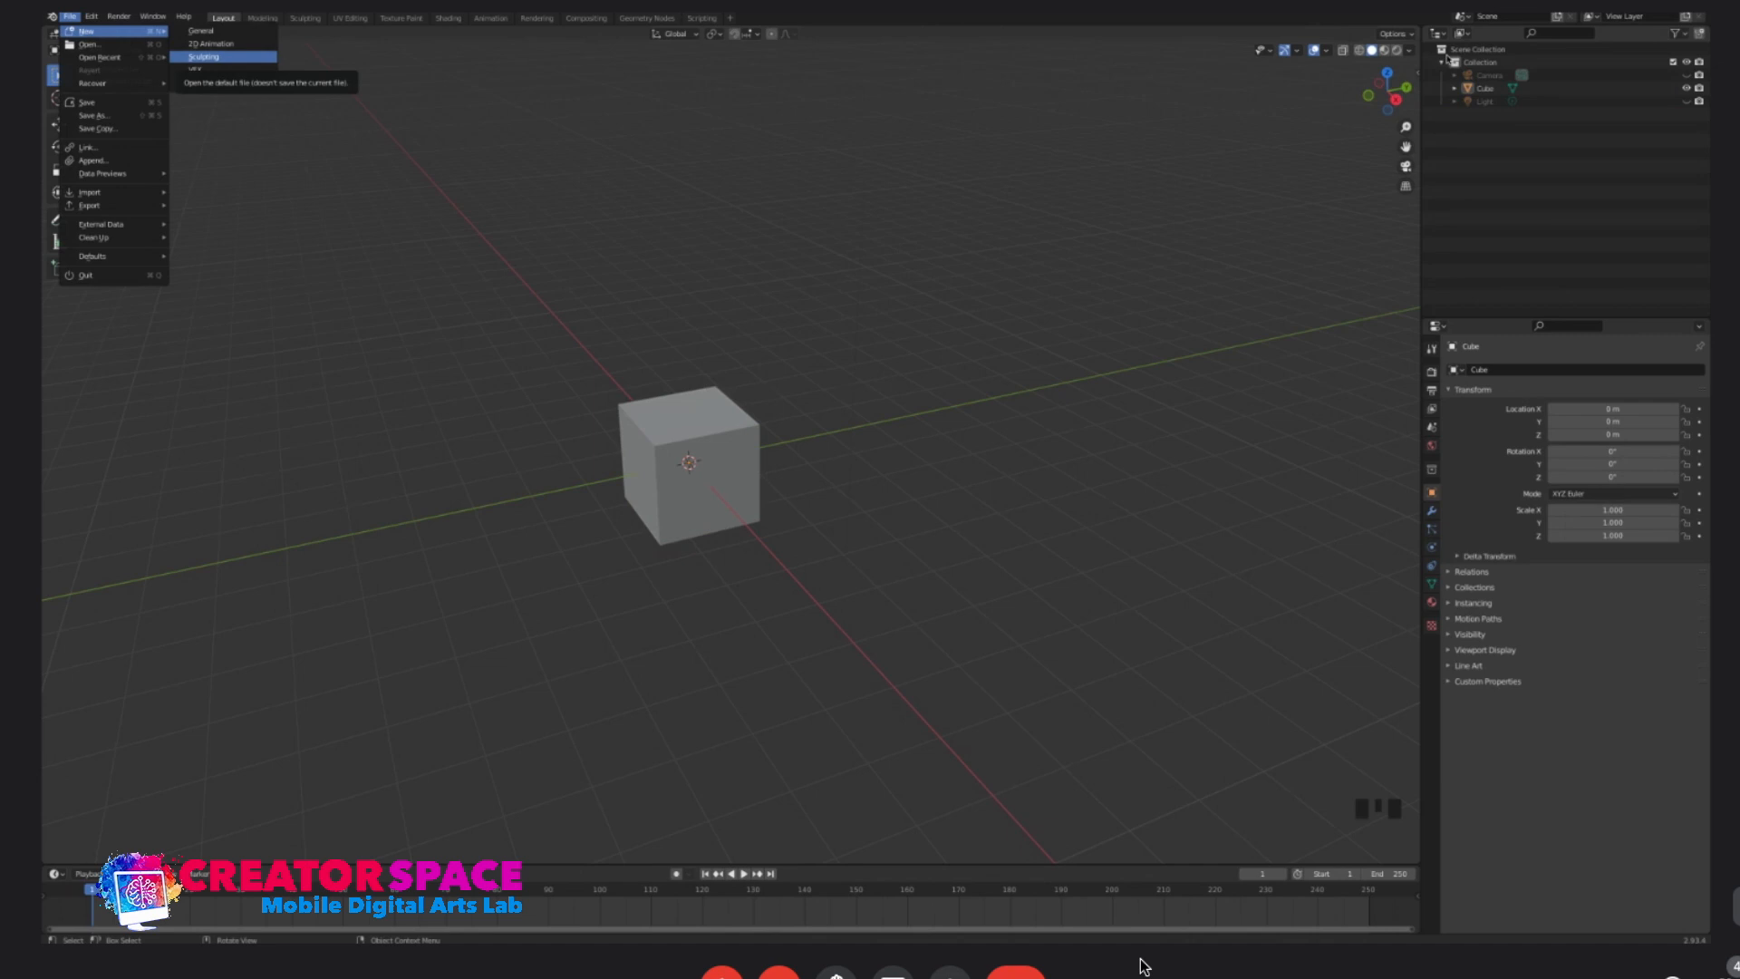
click(292, 34)
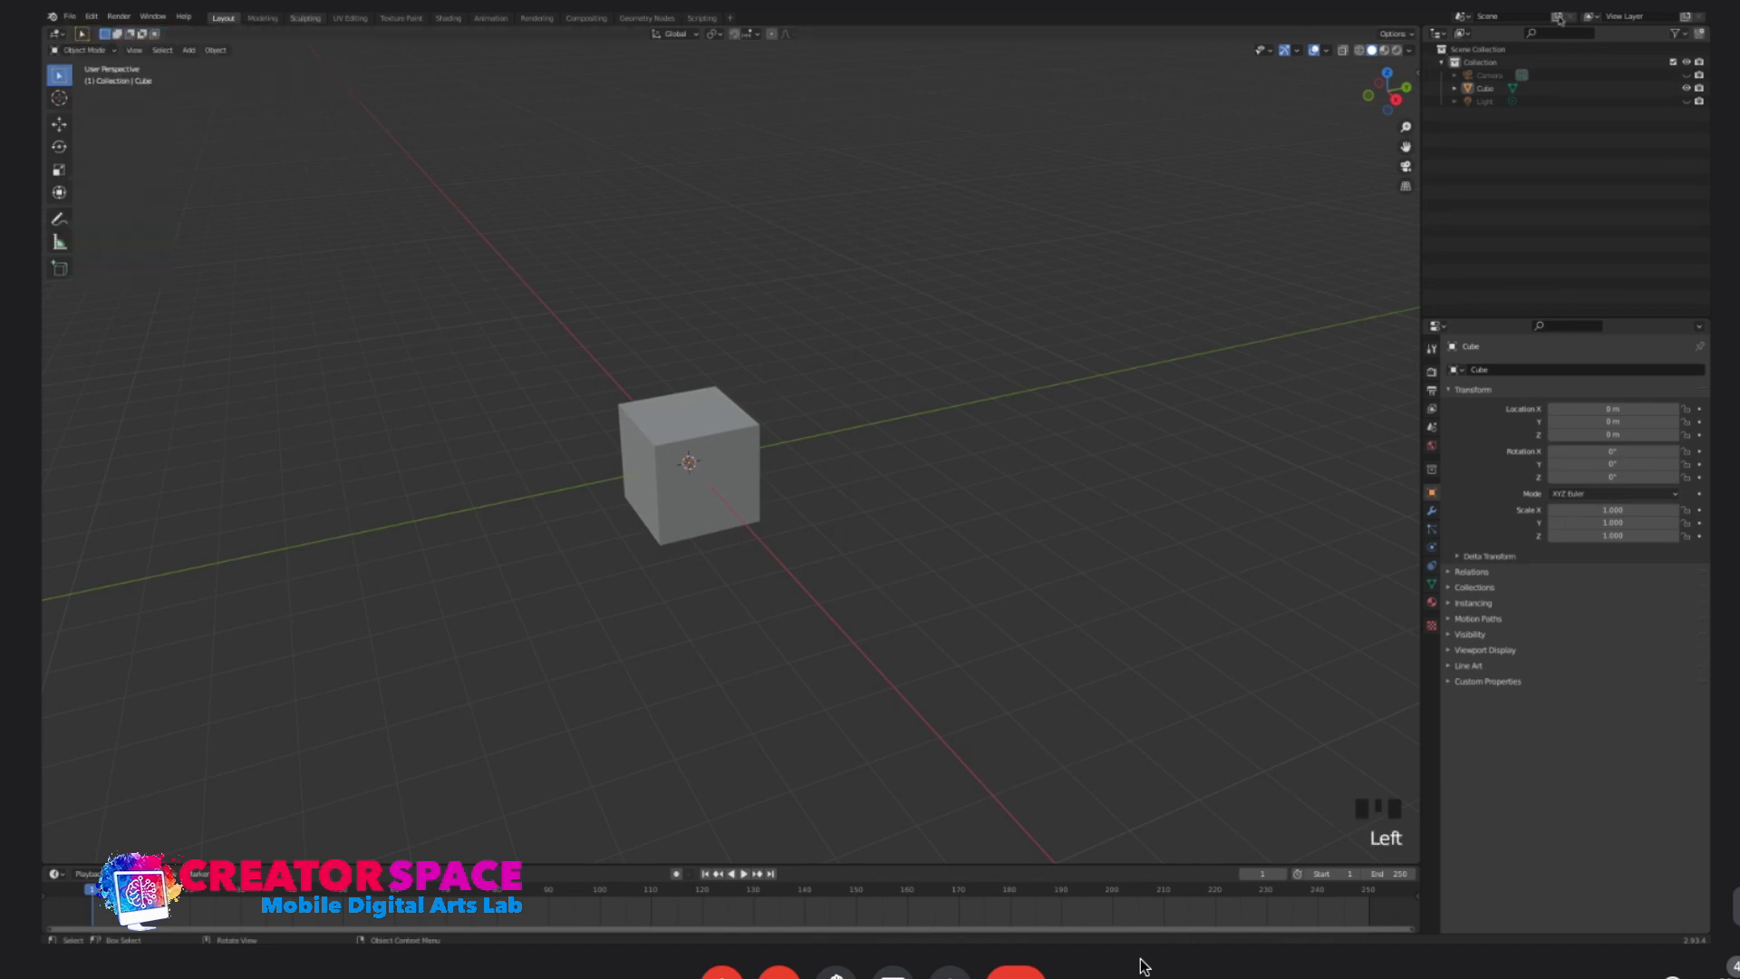
- Compare the Sculpting and Layout workspaces for the default cube, ending in the Sculpting workspace
click(305, 18)
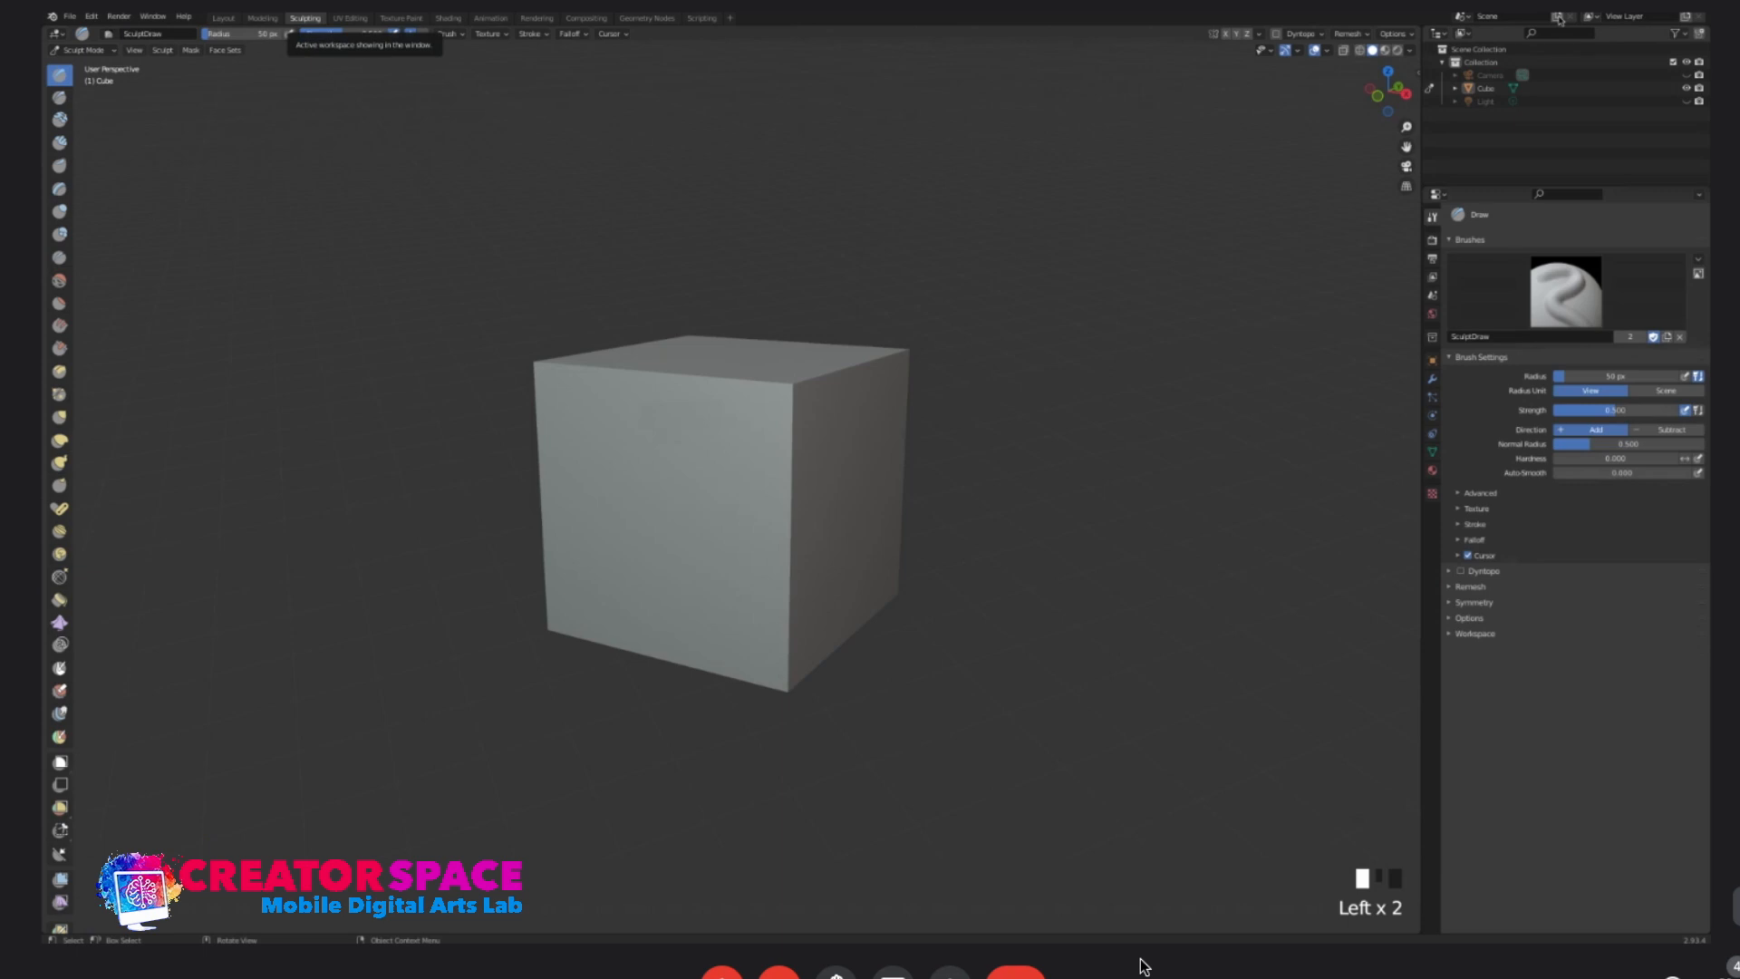
click(223, 18)
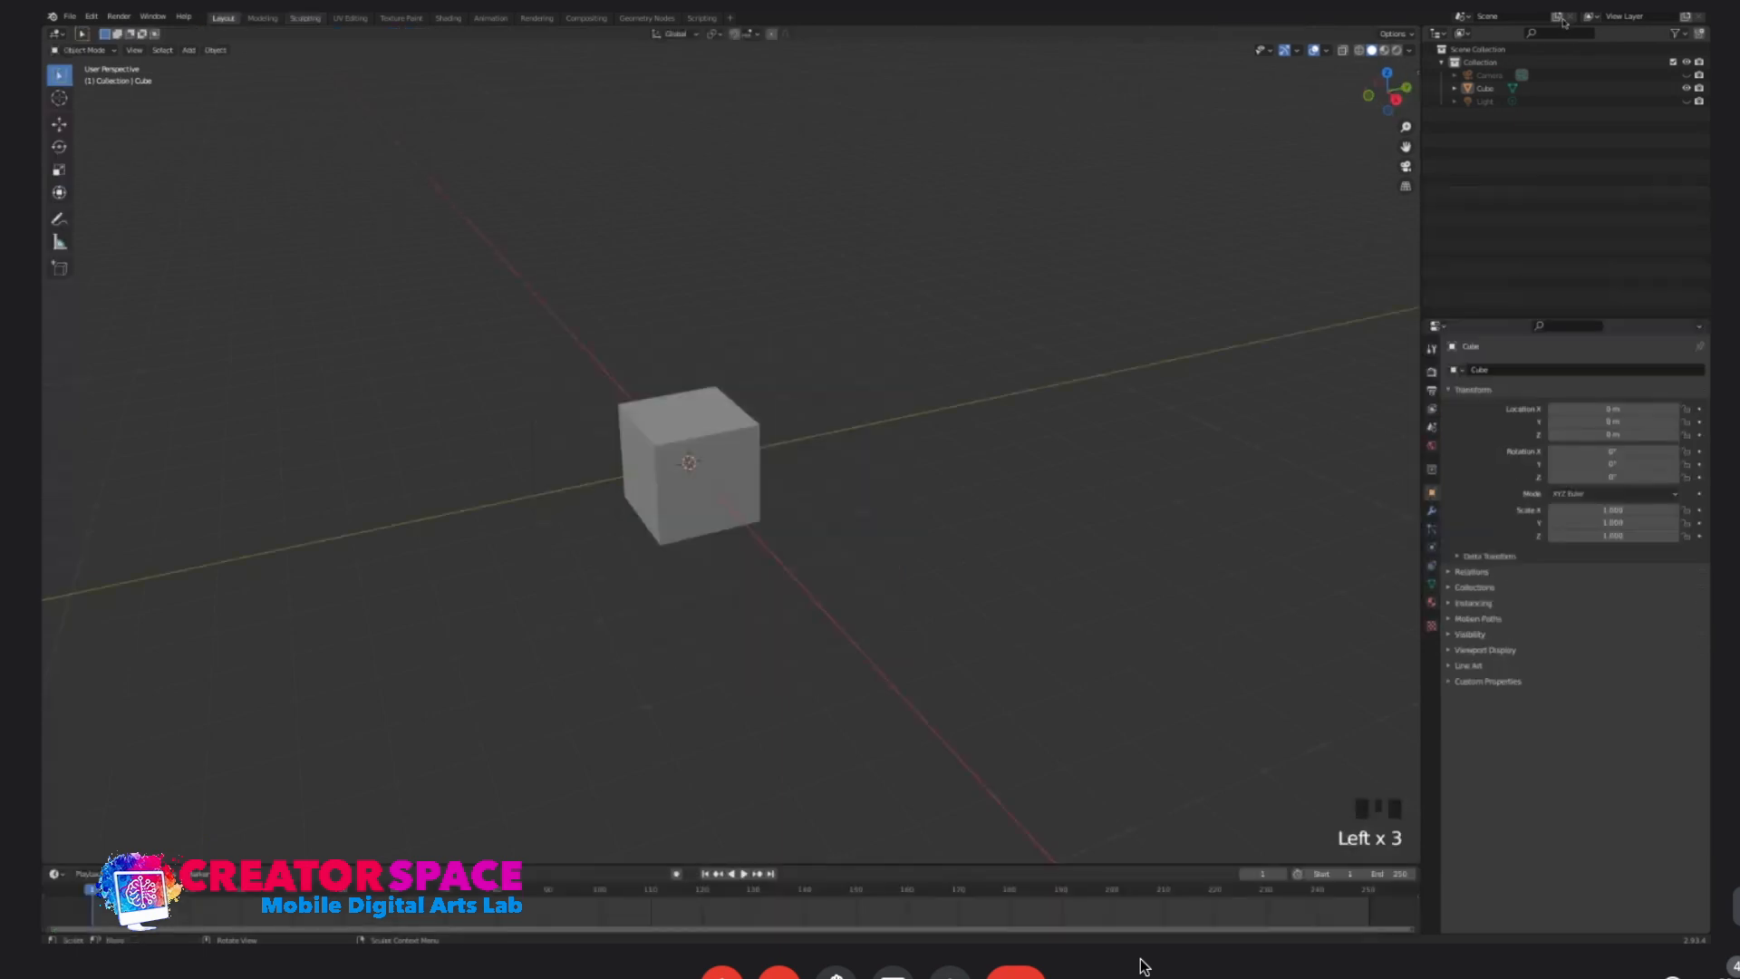
click(306, 18)
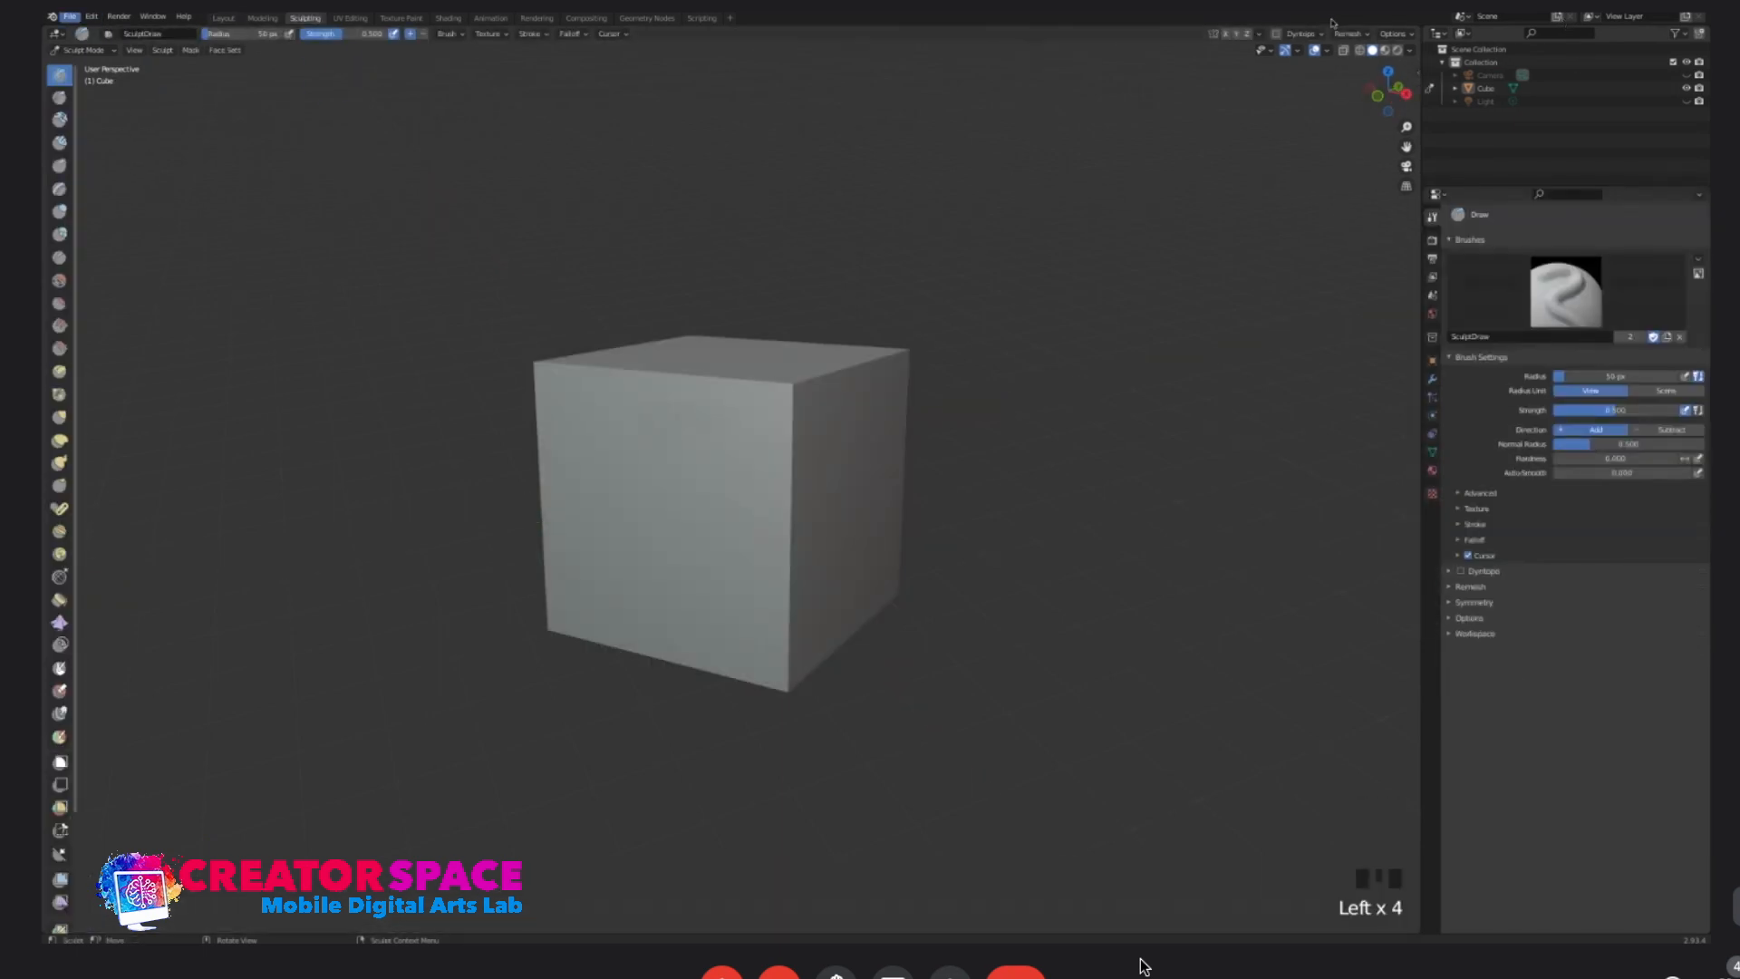
- Create a new file from the Sculpting template, discarding the changes to the current file
click(70, 16)
mouse_move(78, 31)
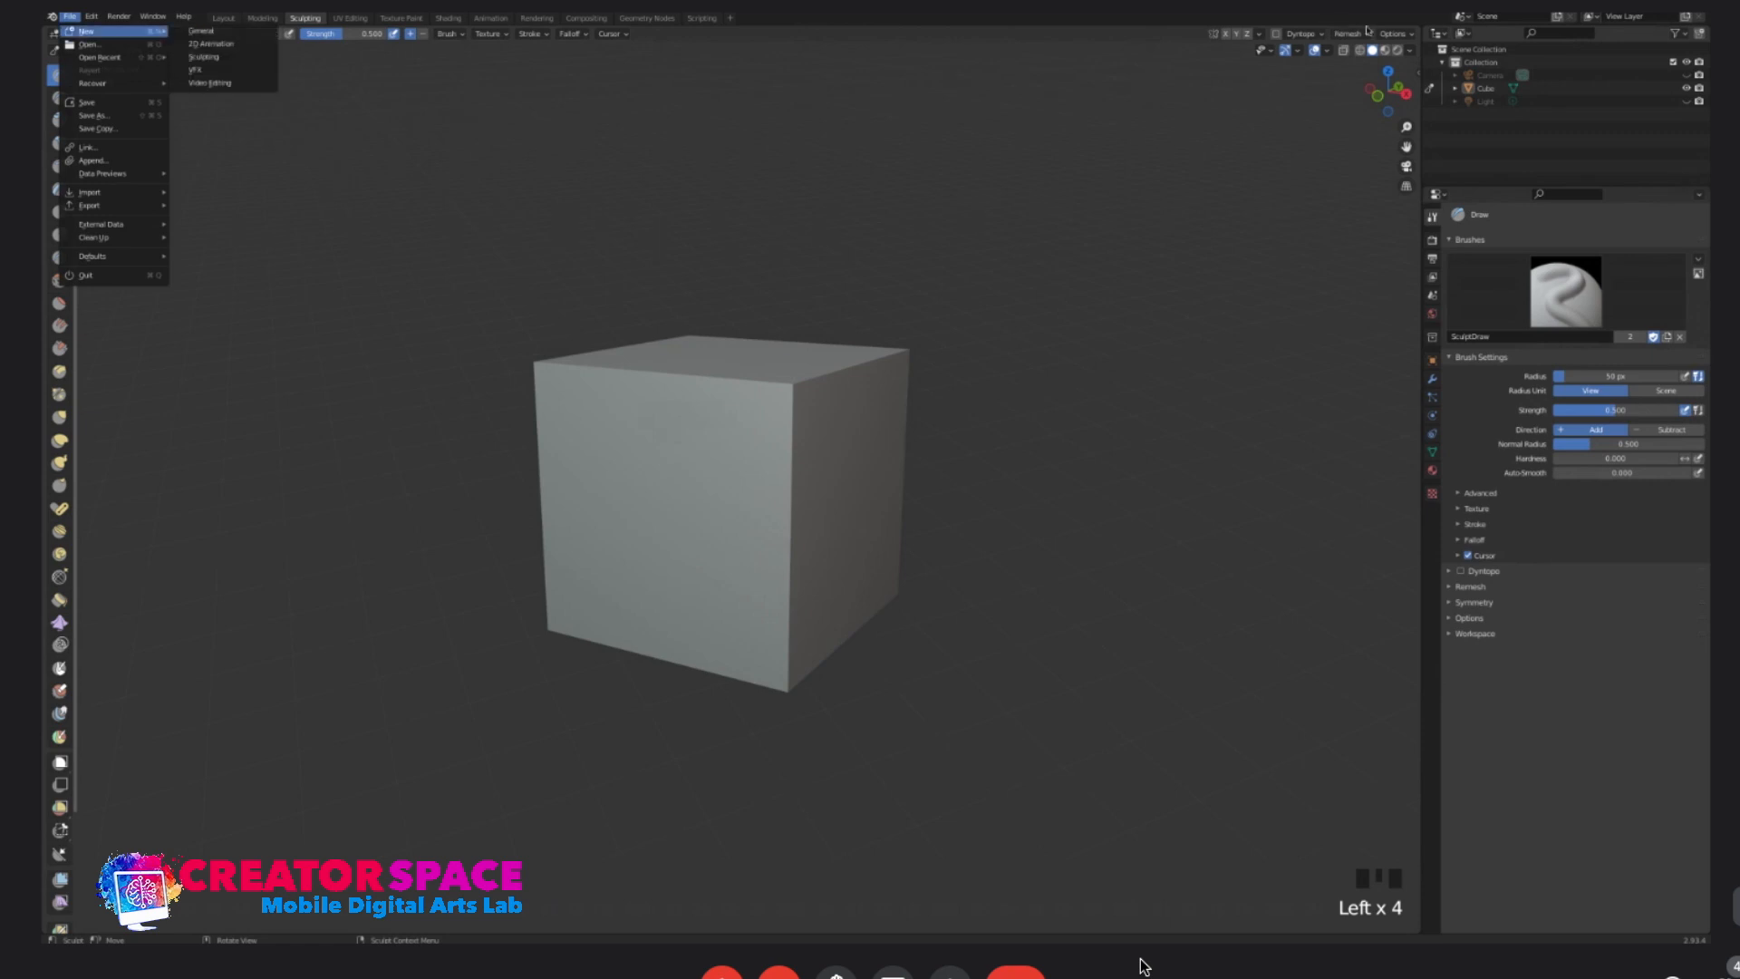
click(204, 56)
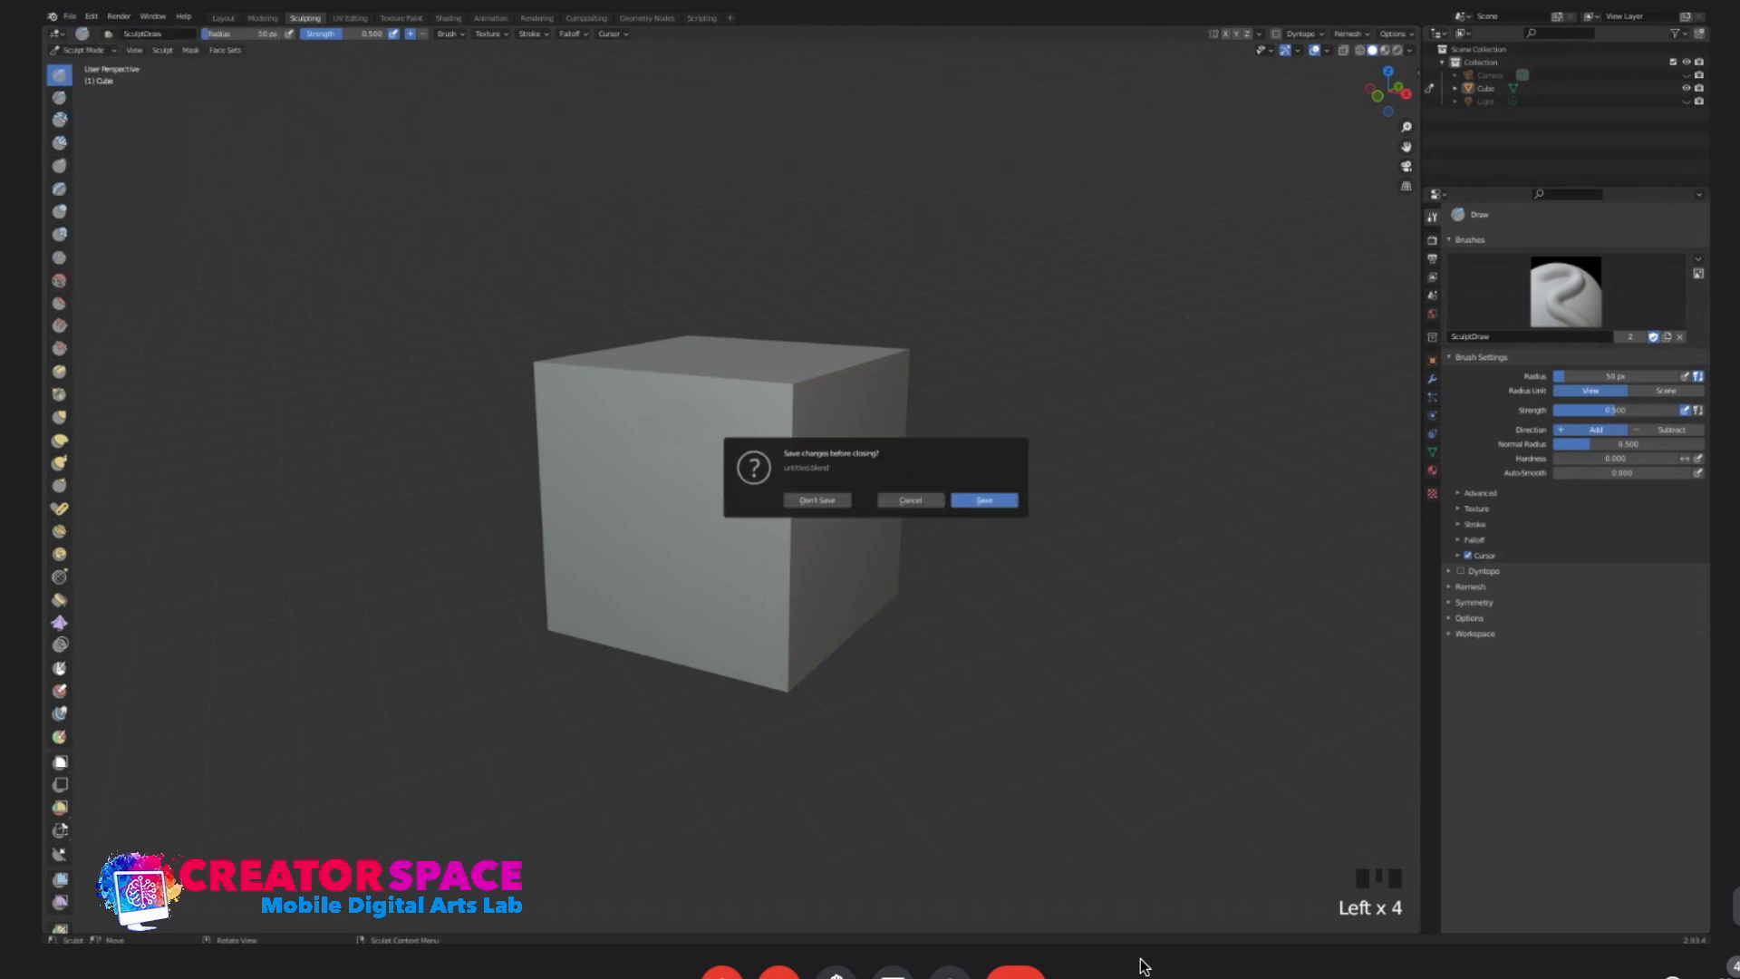
click(816, 500)
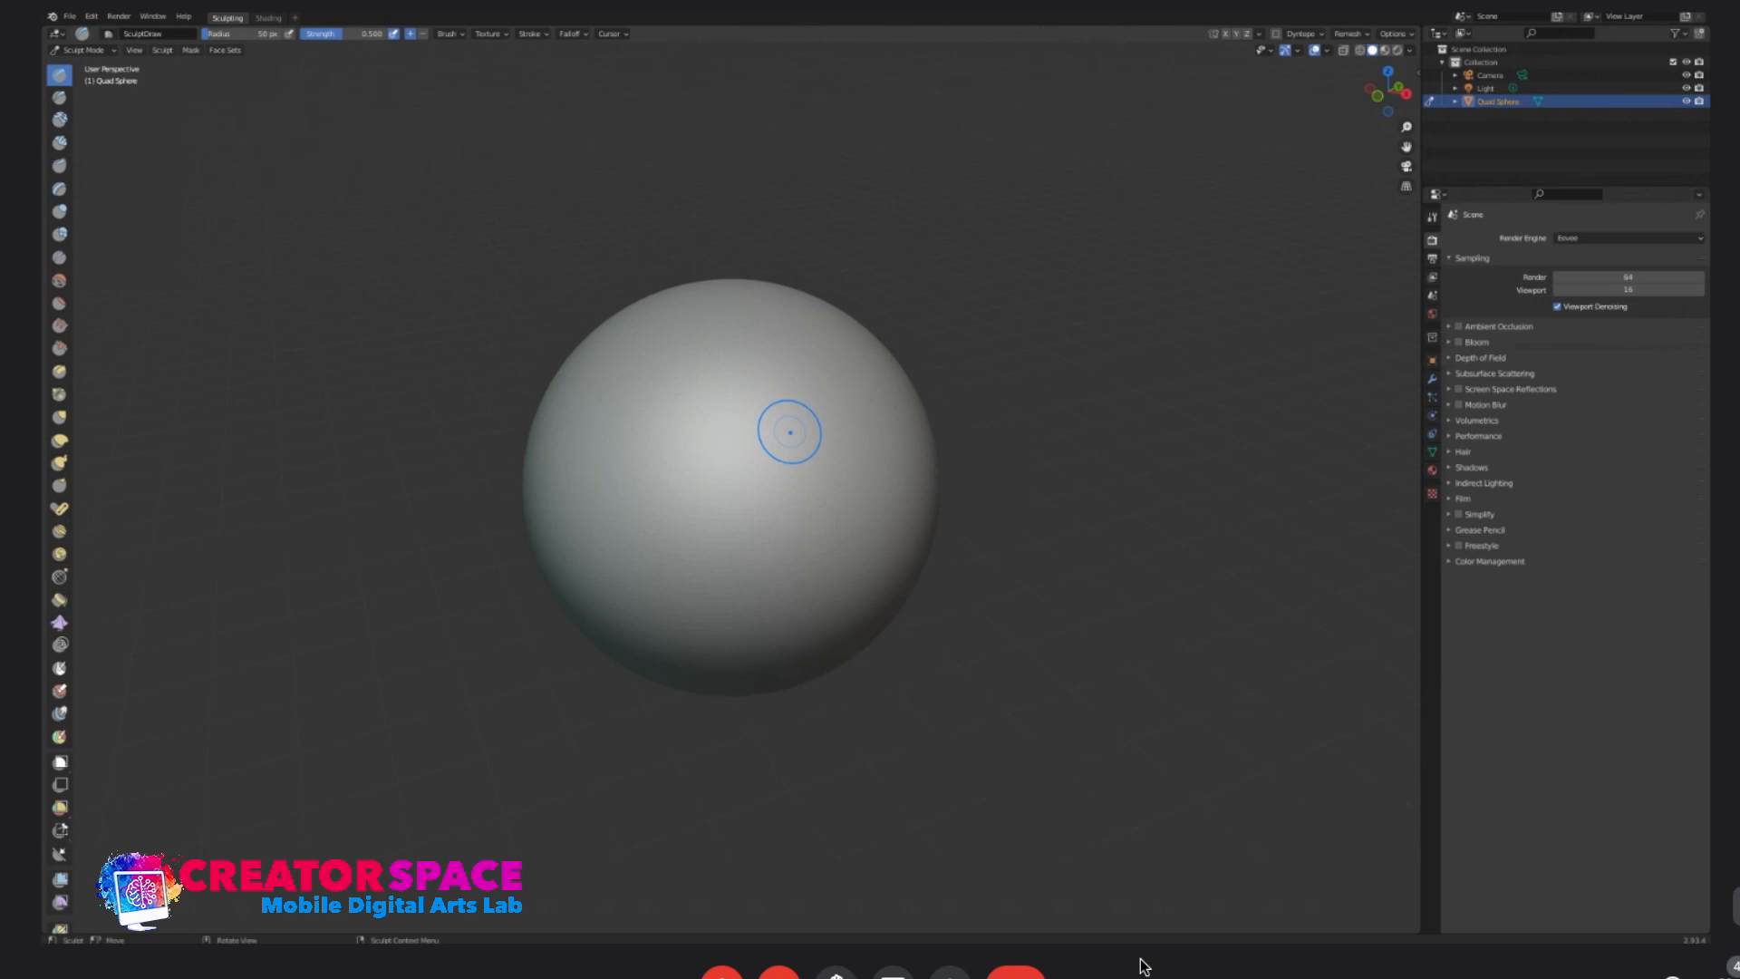
- Examine the sphere's mesh density in Edit Mode from several zoom distances and return to Sculpt Mode
scroll(790, 432, down, 3)
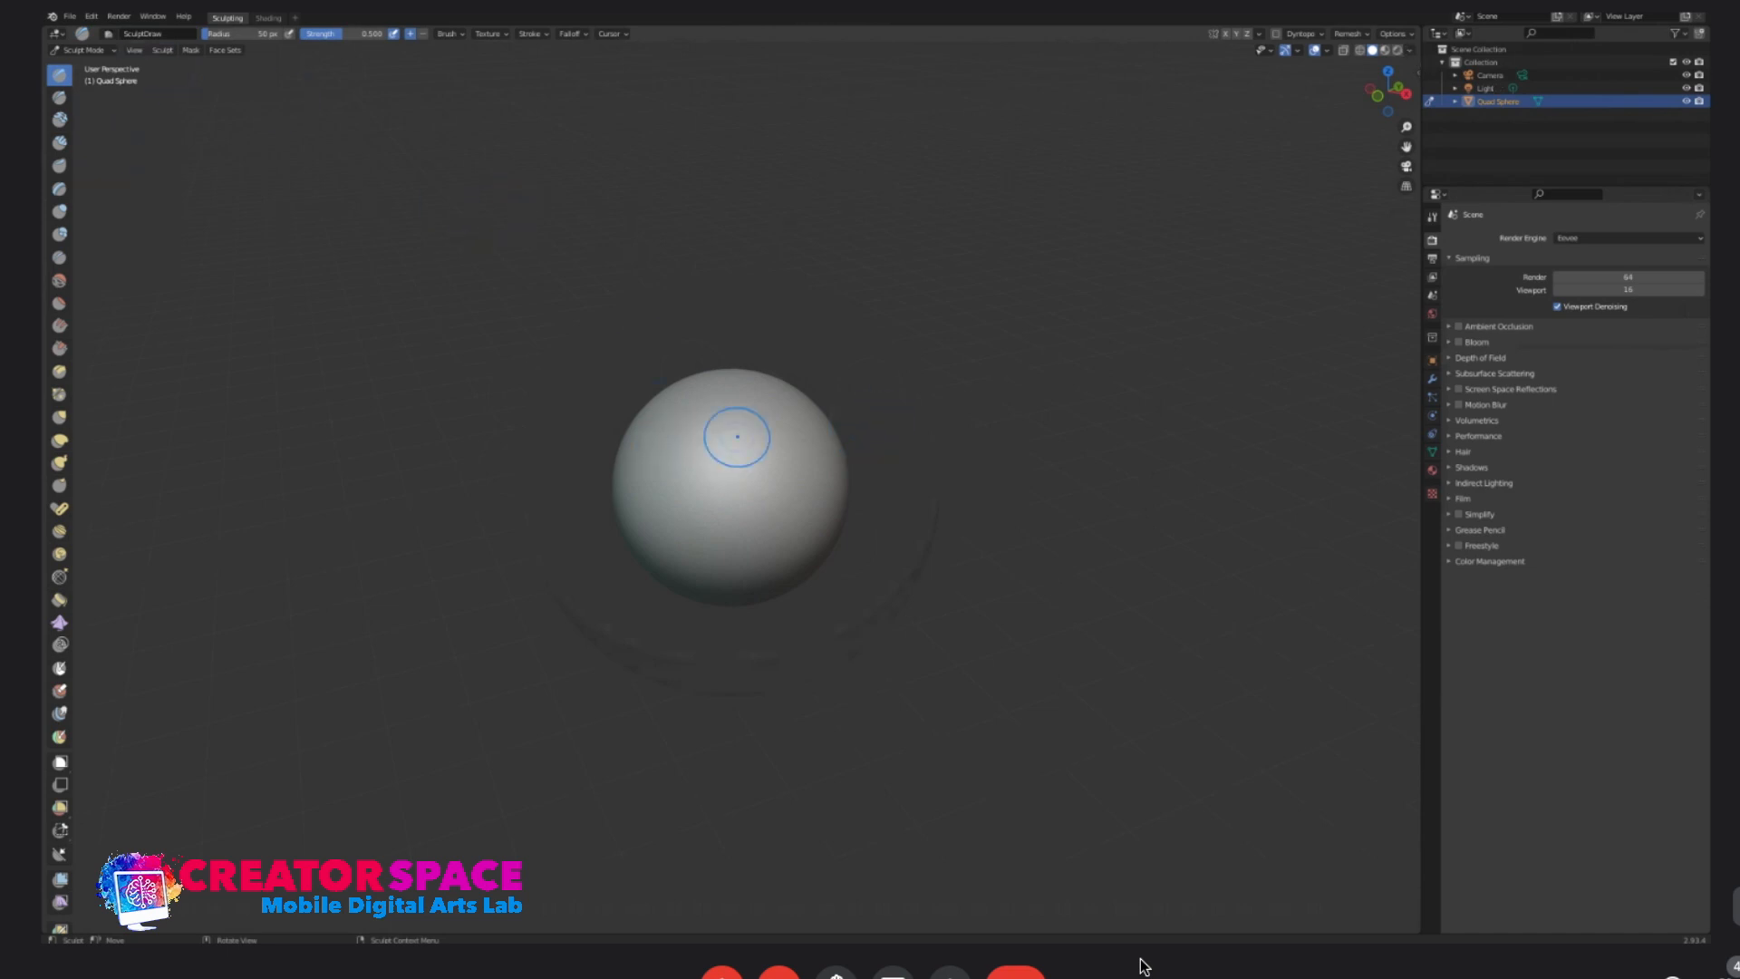
scroll(759, 476, up, 2)
scroll(759, 476, up, 2)
key(Tab)
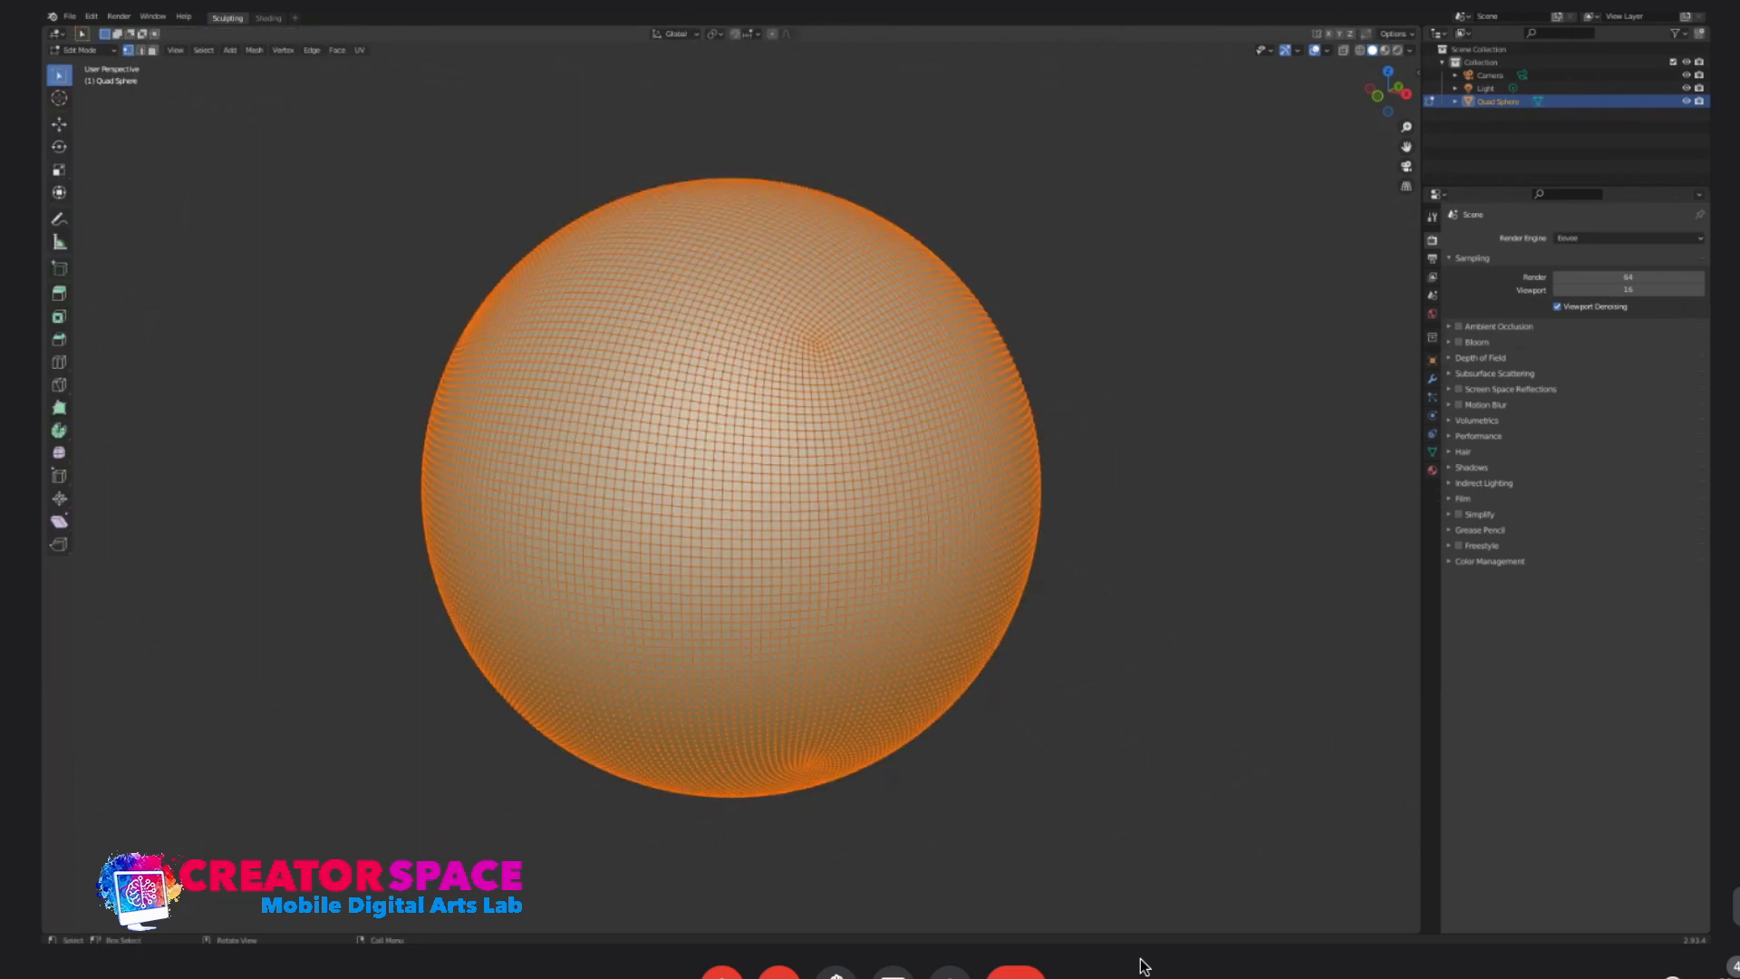
scroll(731, 488, down, 2)
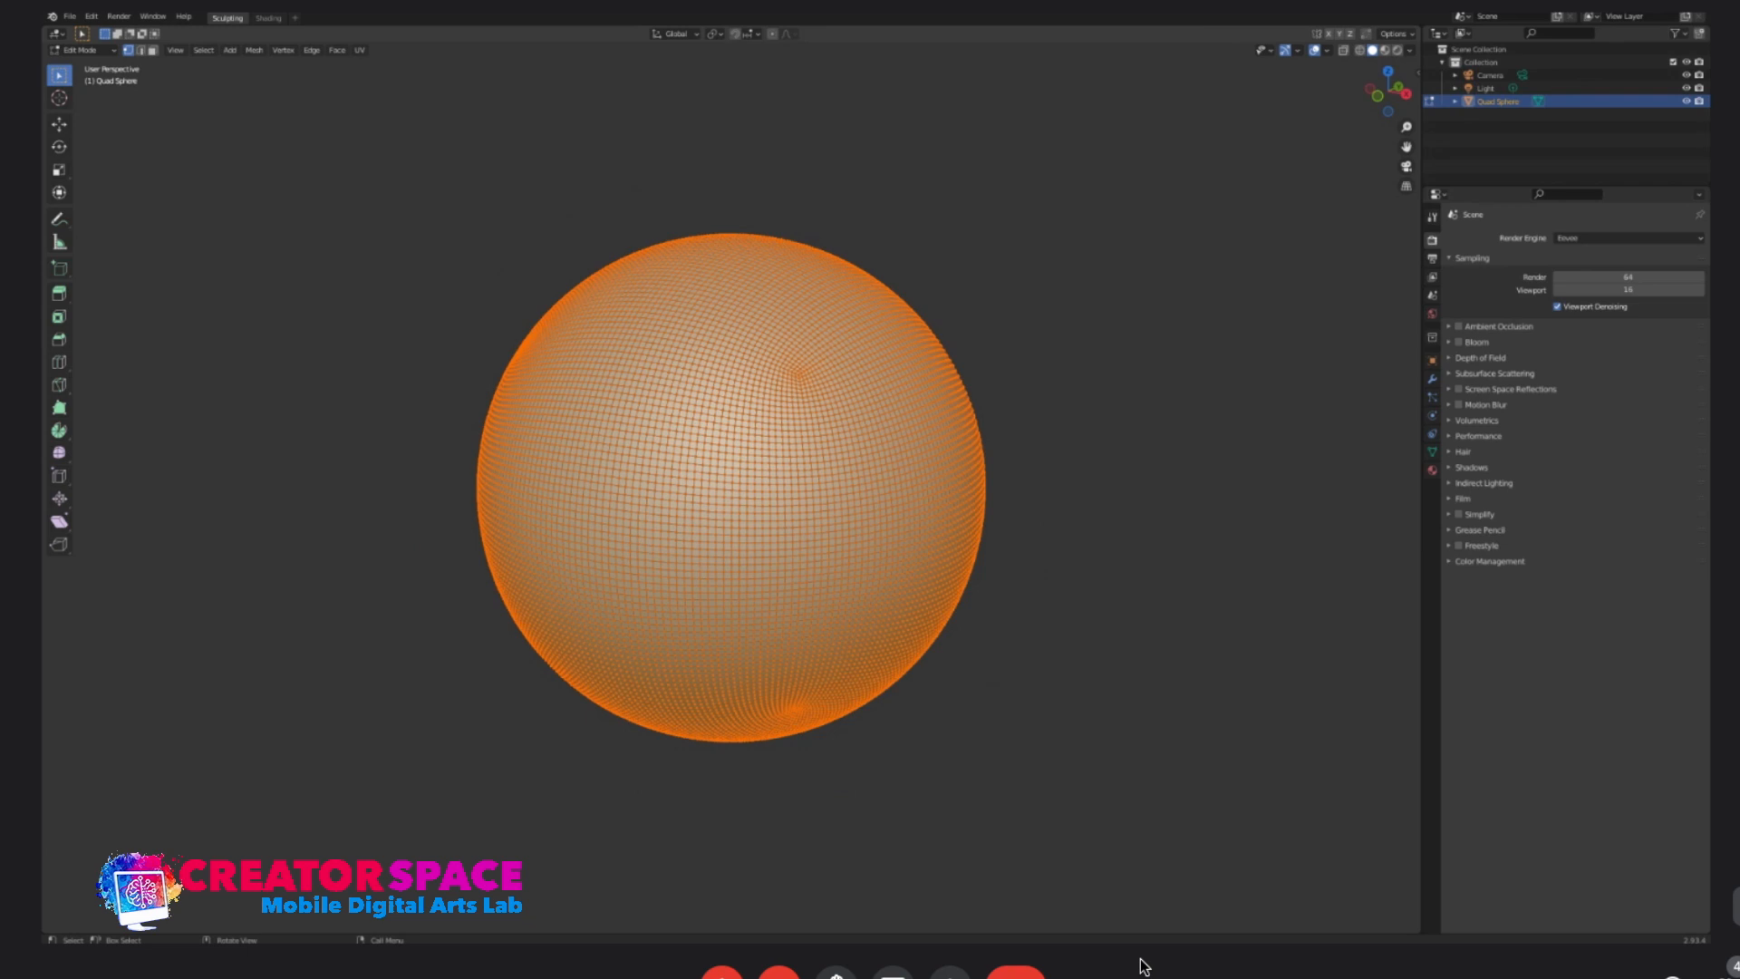
scroll(732, 488, down, 2)
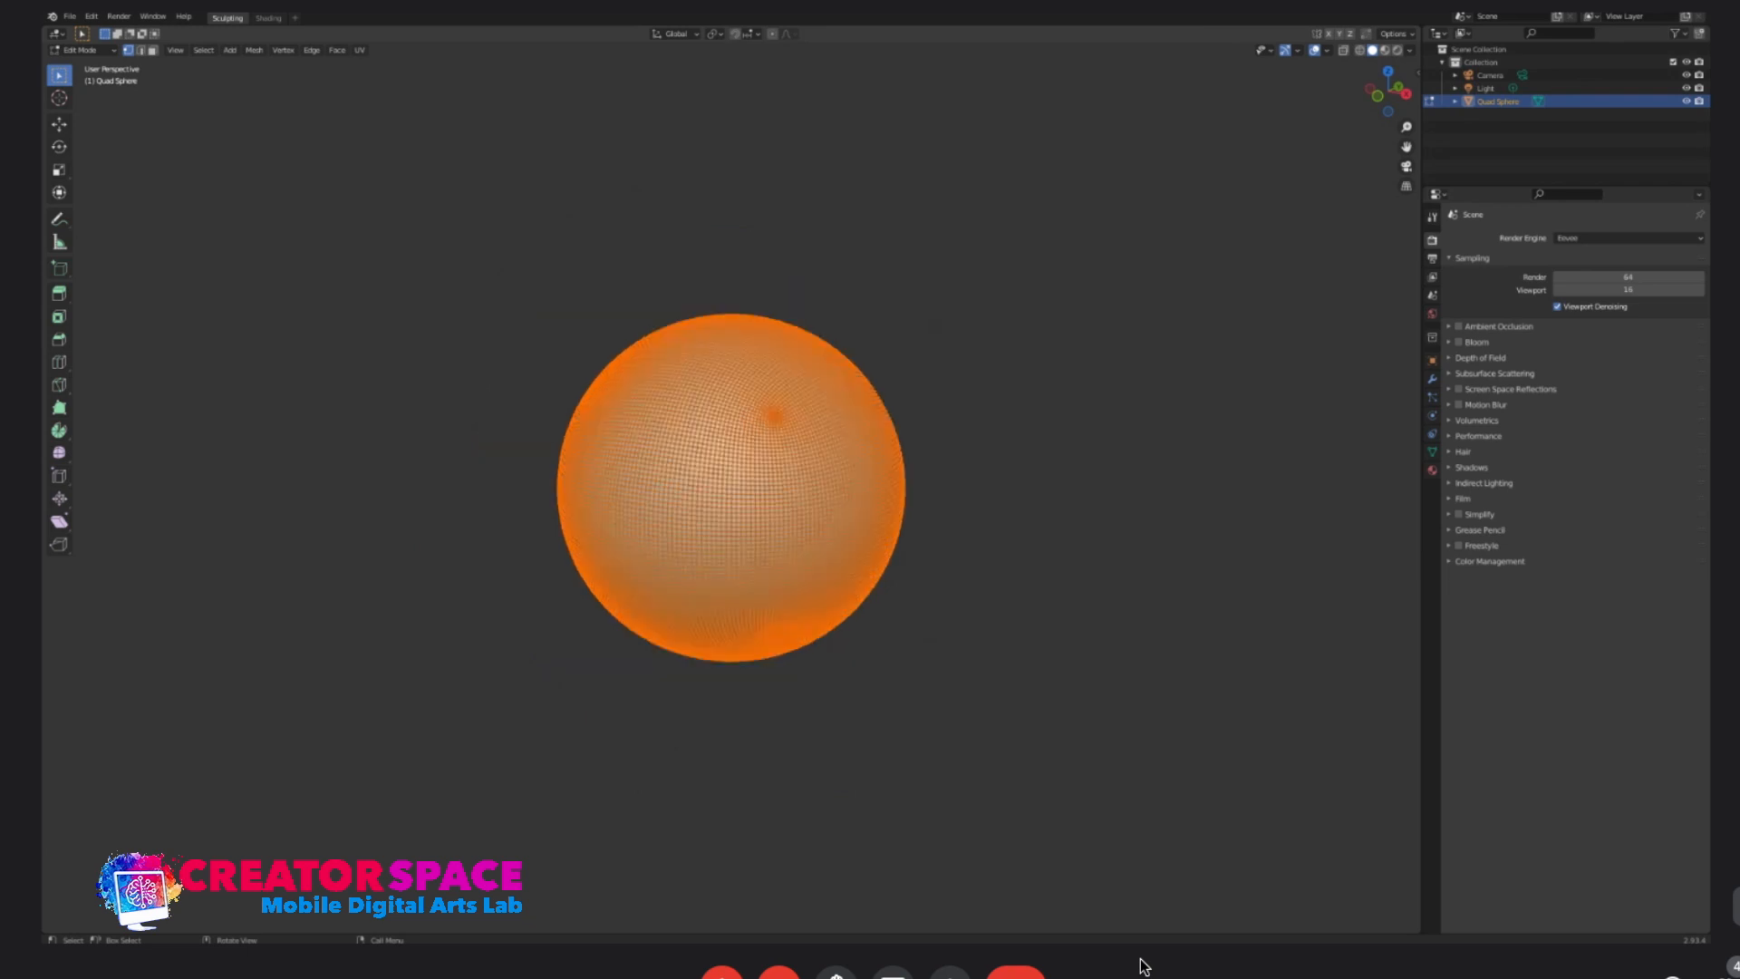
scroll(731, 487, up, 2)
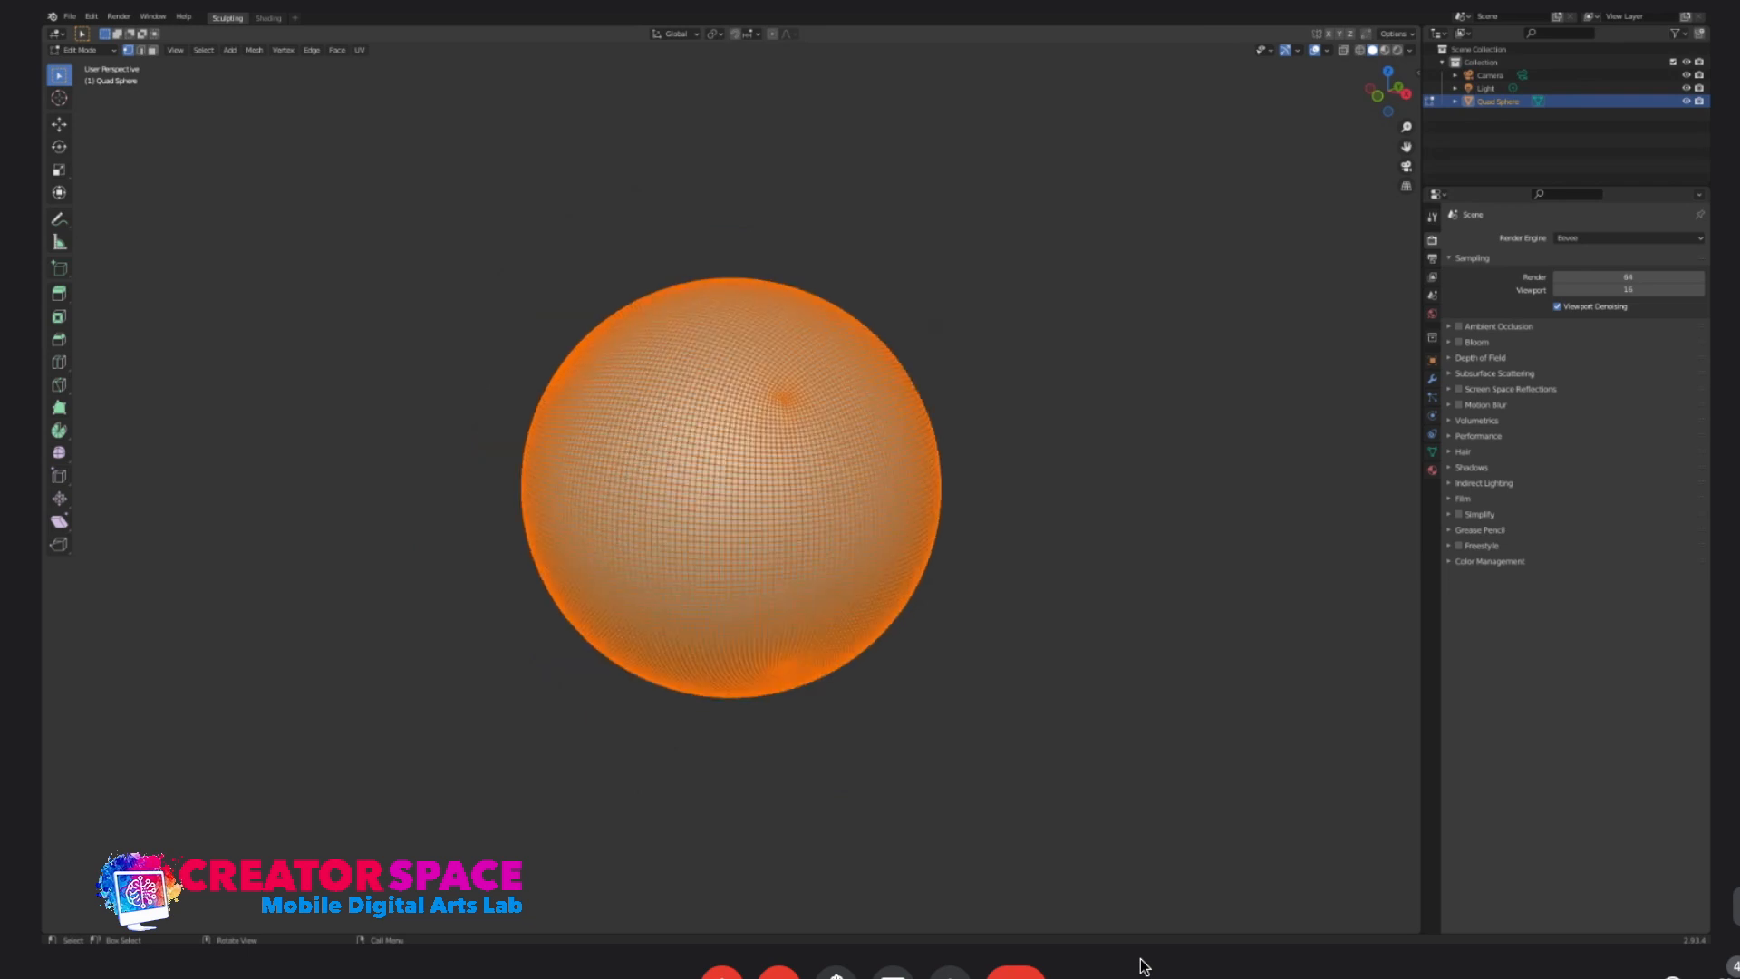
scroll(732, 487, down, 2)
scroll(731, 488, up, 2)
key(Tab)
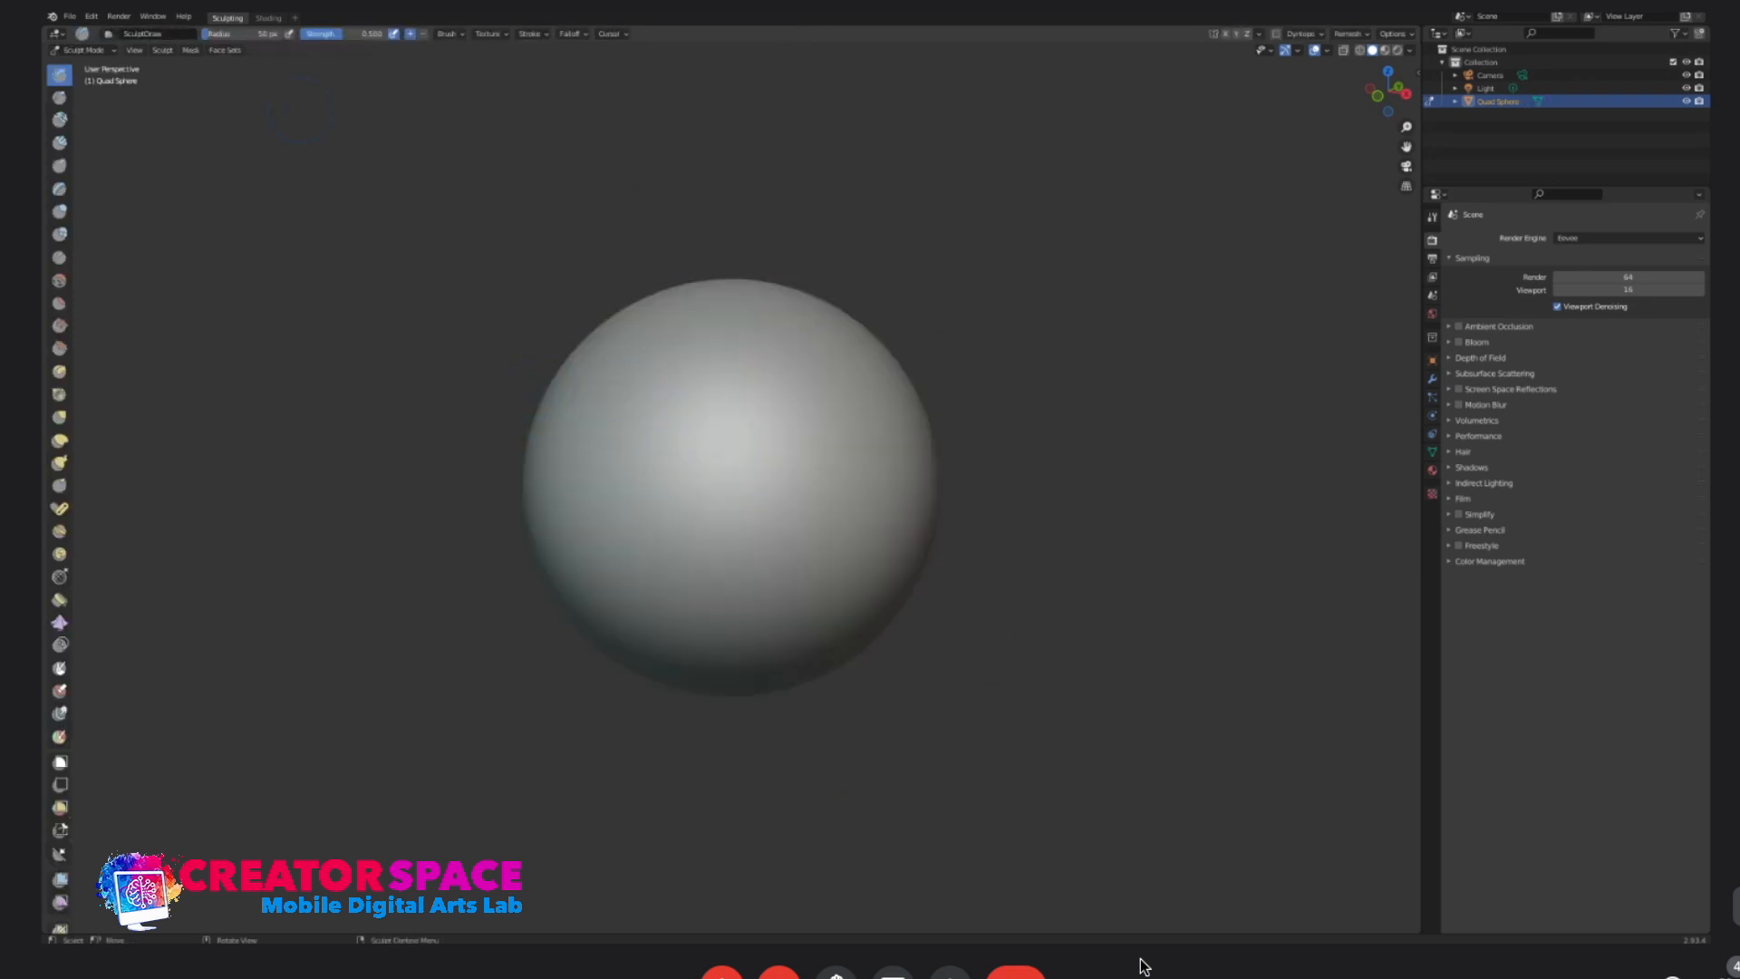
- Open the application preferences
click(70, 17)
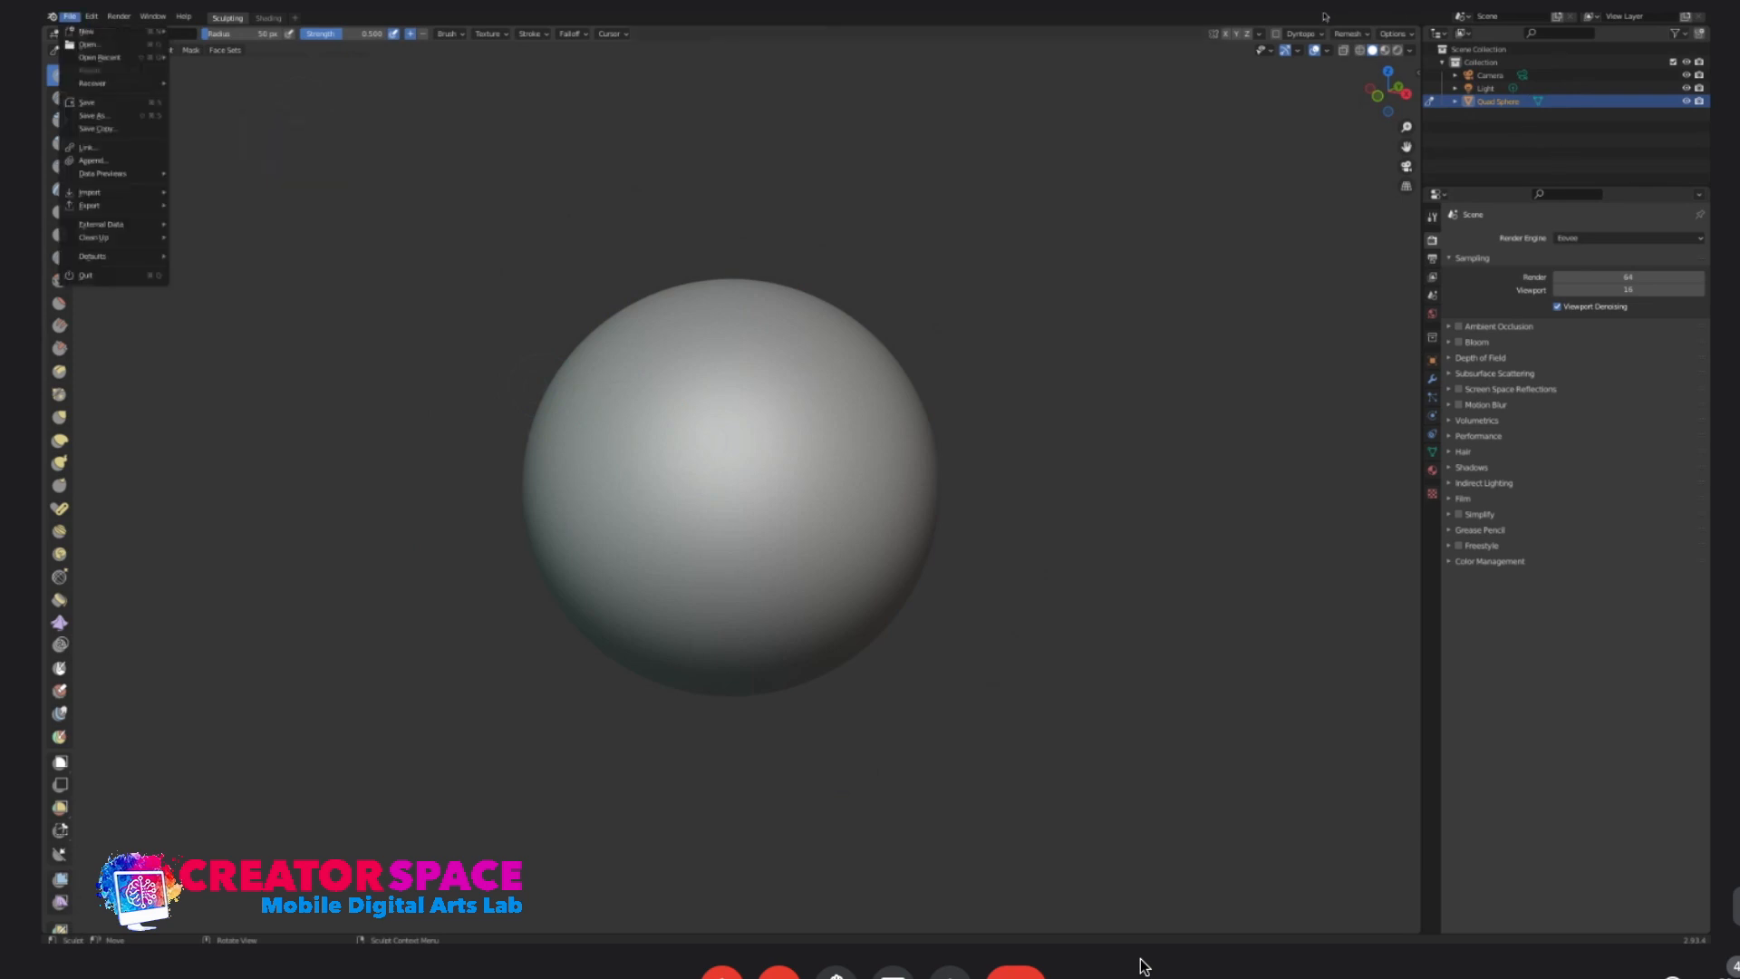
mouse_move(86, 31)
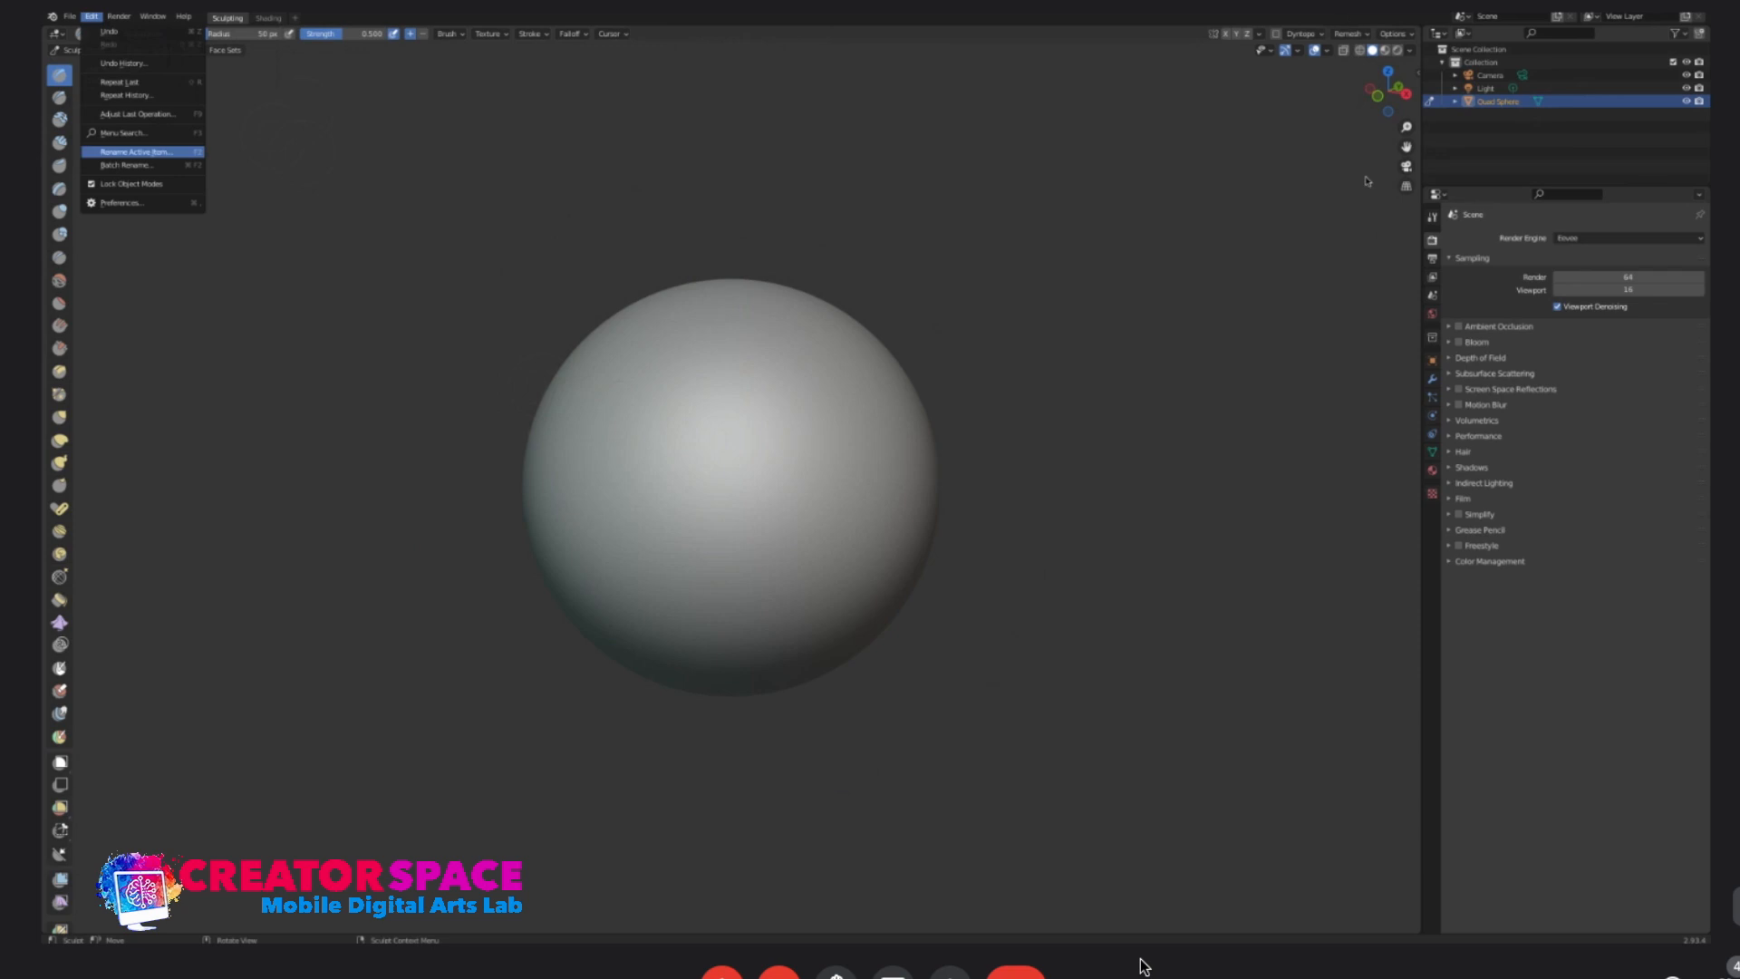
click(119, 200)
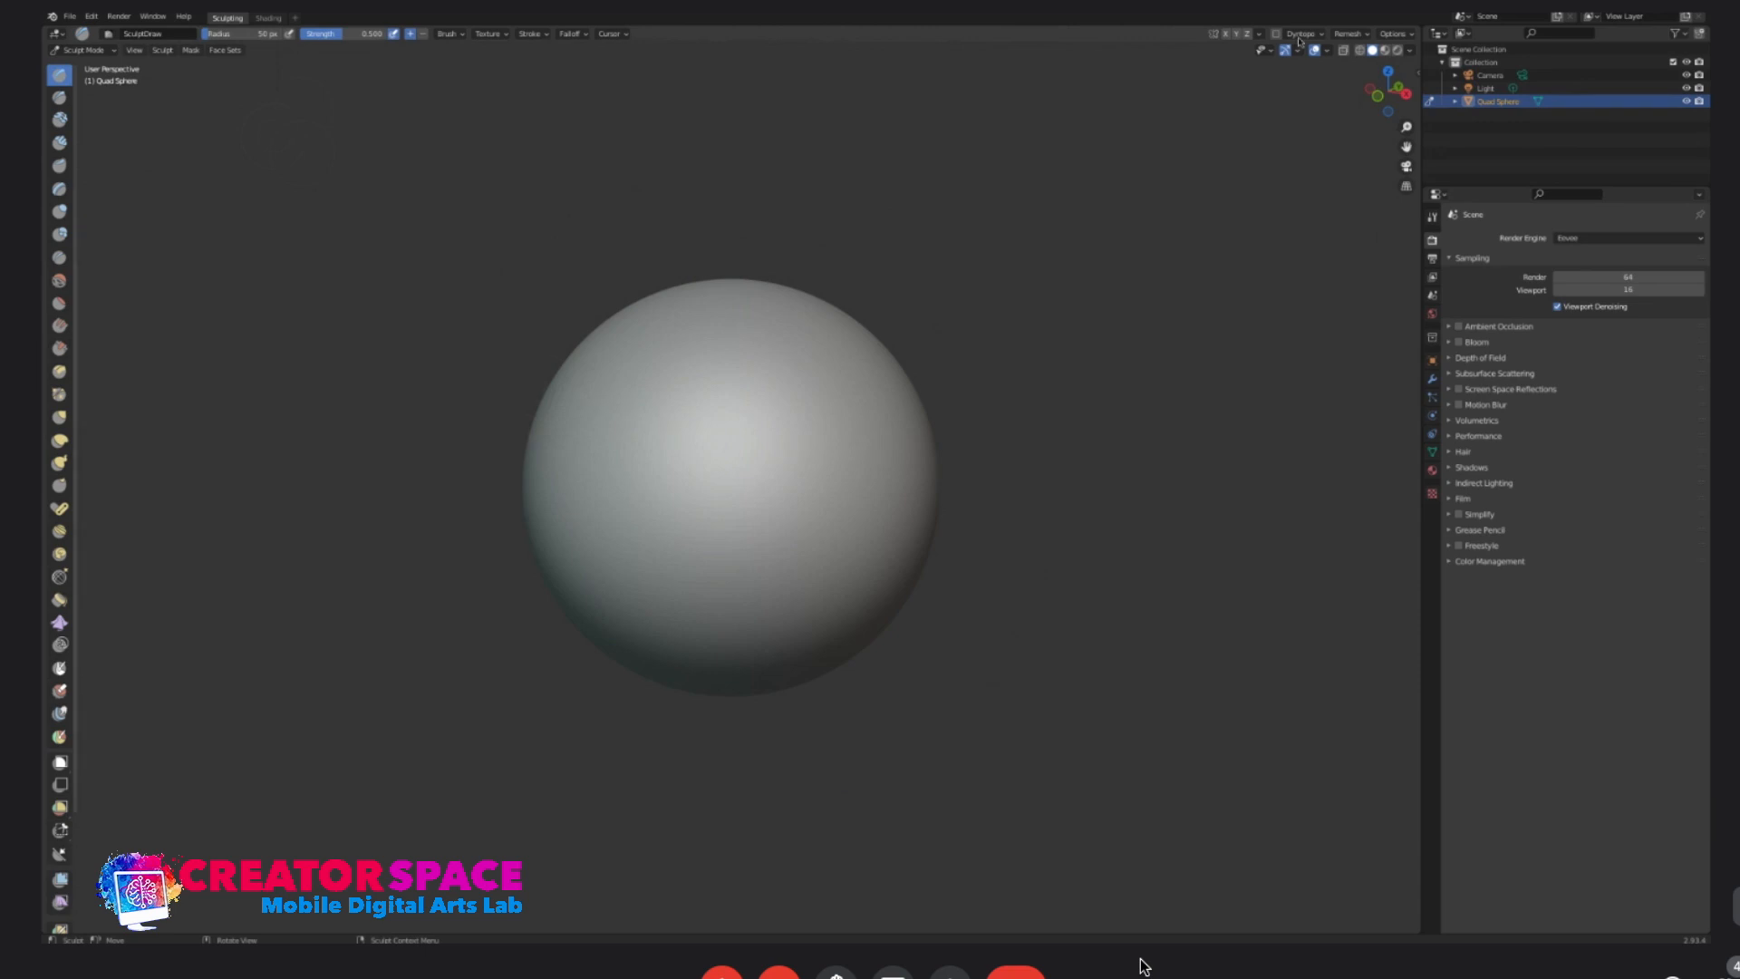
- Hide the camera and the light so that only the Quad Sphere is shown in the viewport
scroll(756, 368, down, 1)
scroll(787, 471, up, 1)
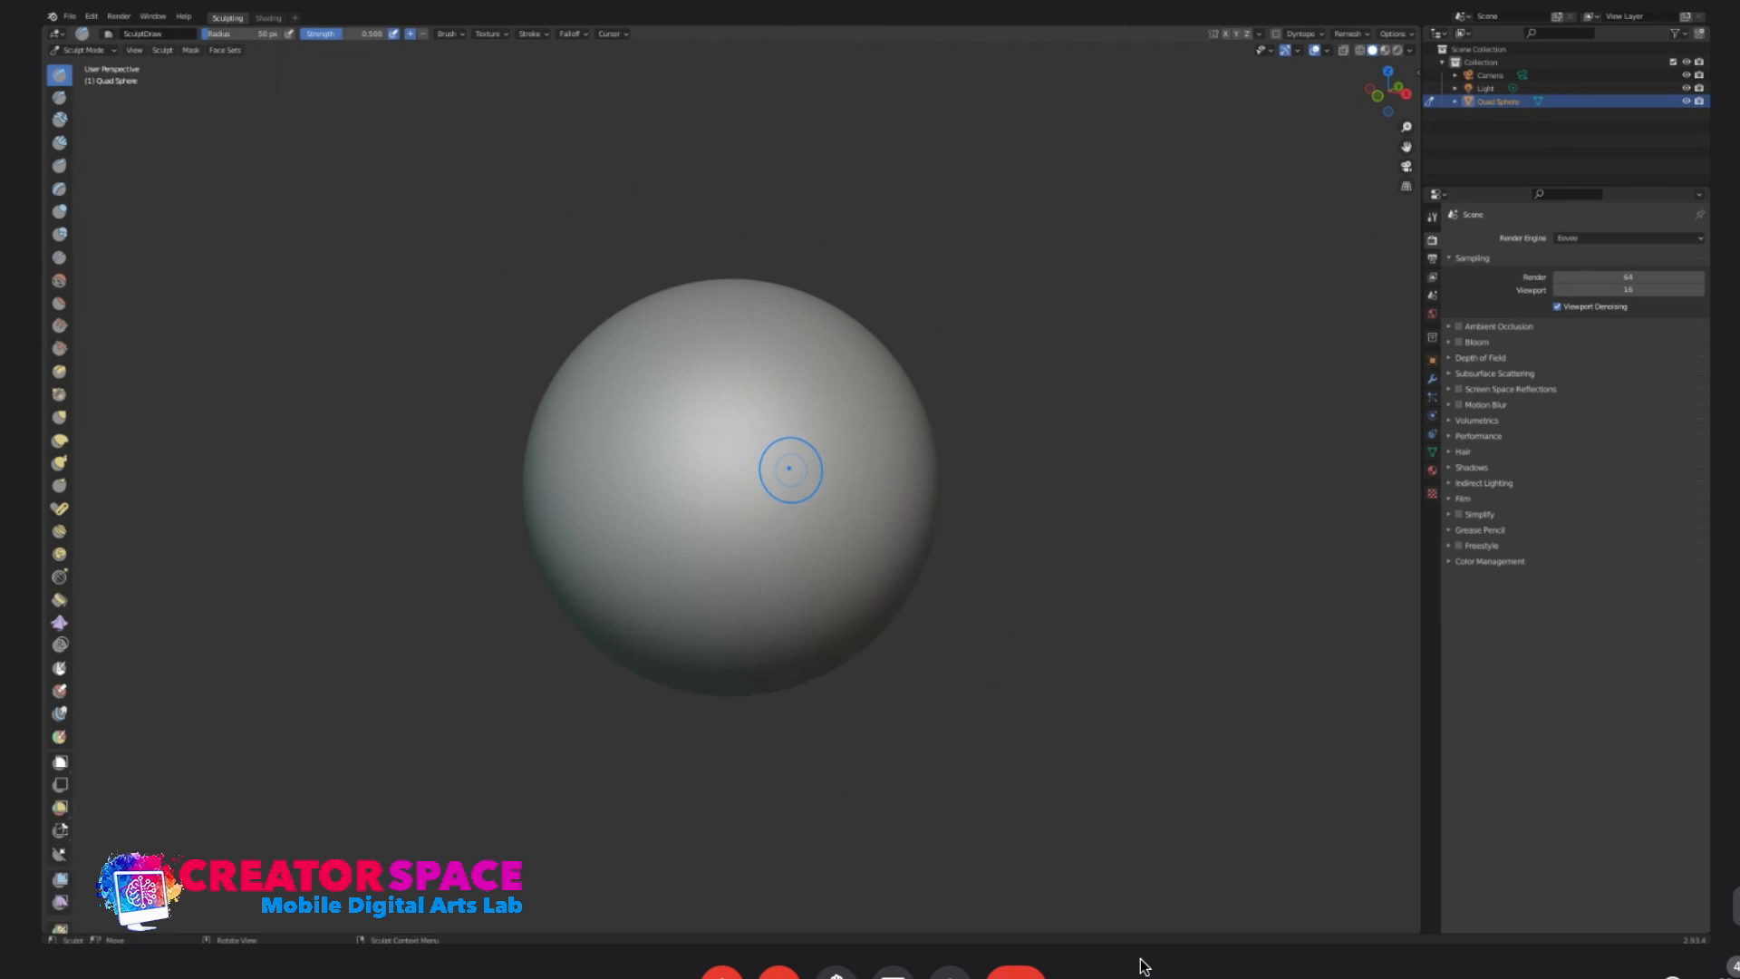
middle_drag(896, 460, 839, 490)
mouse_move(938, 431)
middle_down()
mouse_move(866, 461)
mouse_move(902, 462)
middle_up()
scroll(901, 453, down, 3)
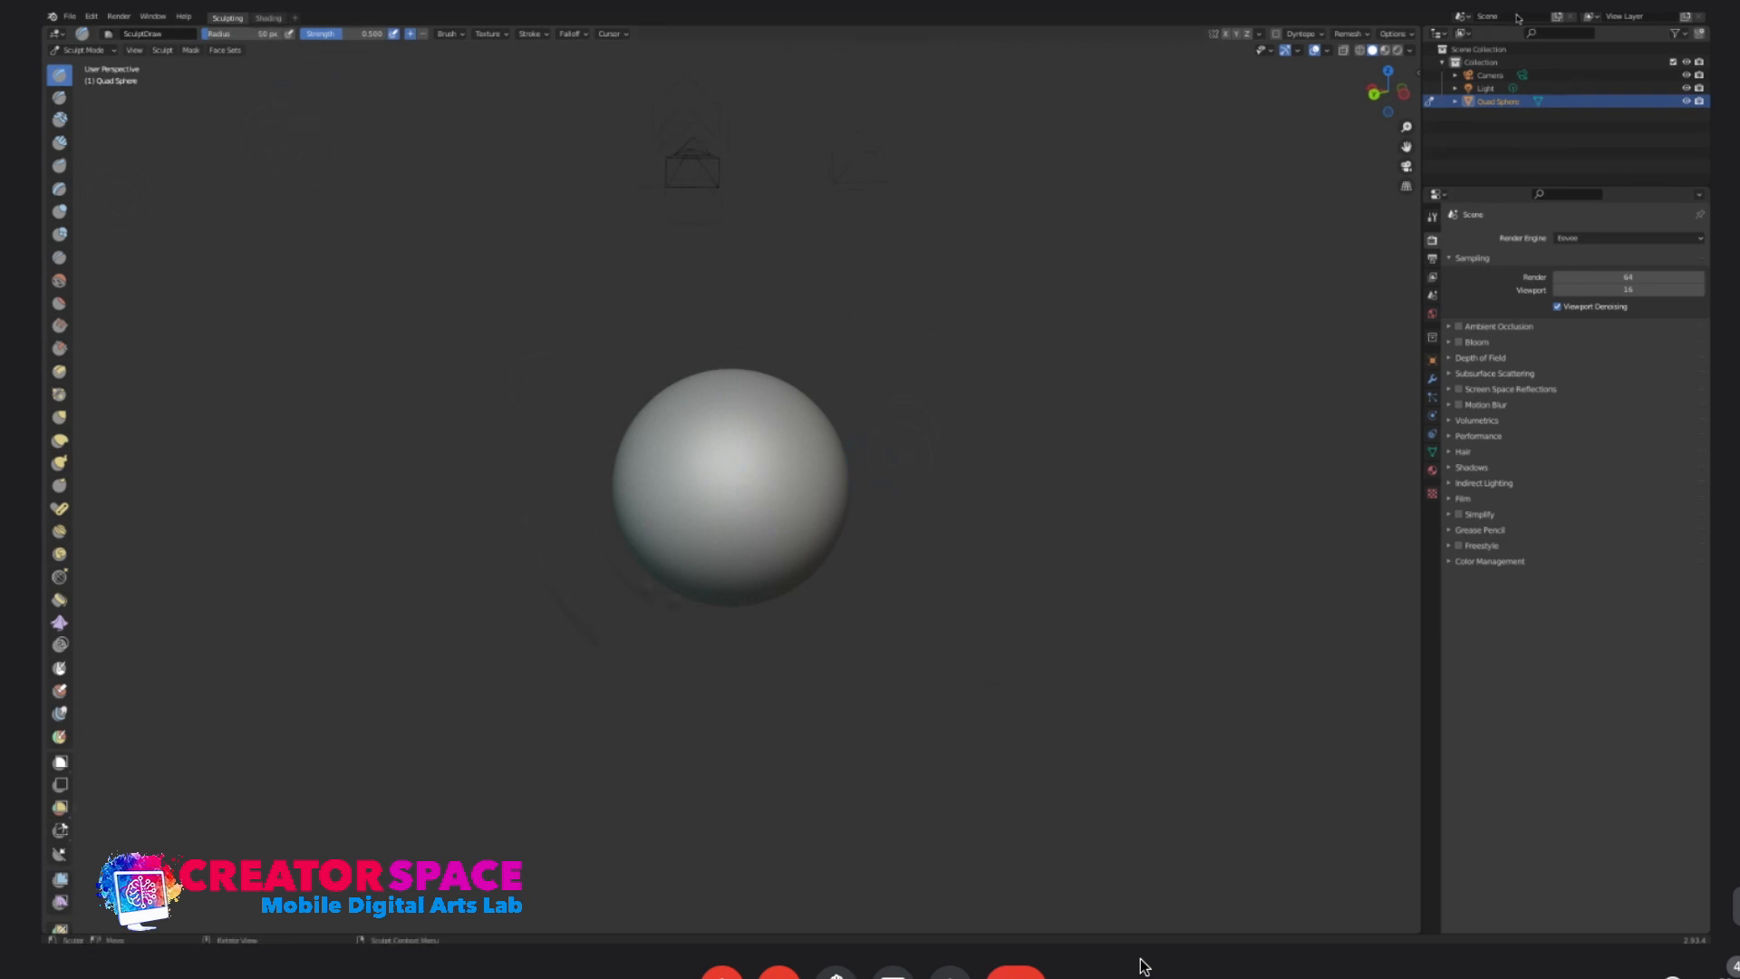
mouse_move(903, 439)
alt+mouse_down()
mouse_move(887, 453)
mouse_move(883, 437)
mouse_move(894, 446)
alt+mouse_up()
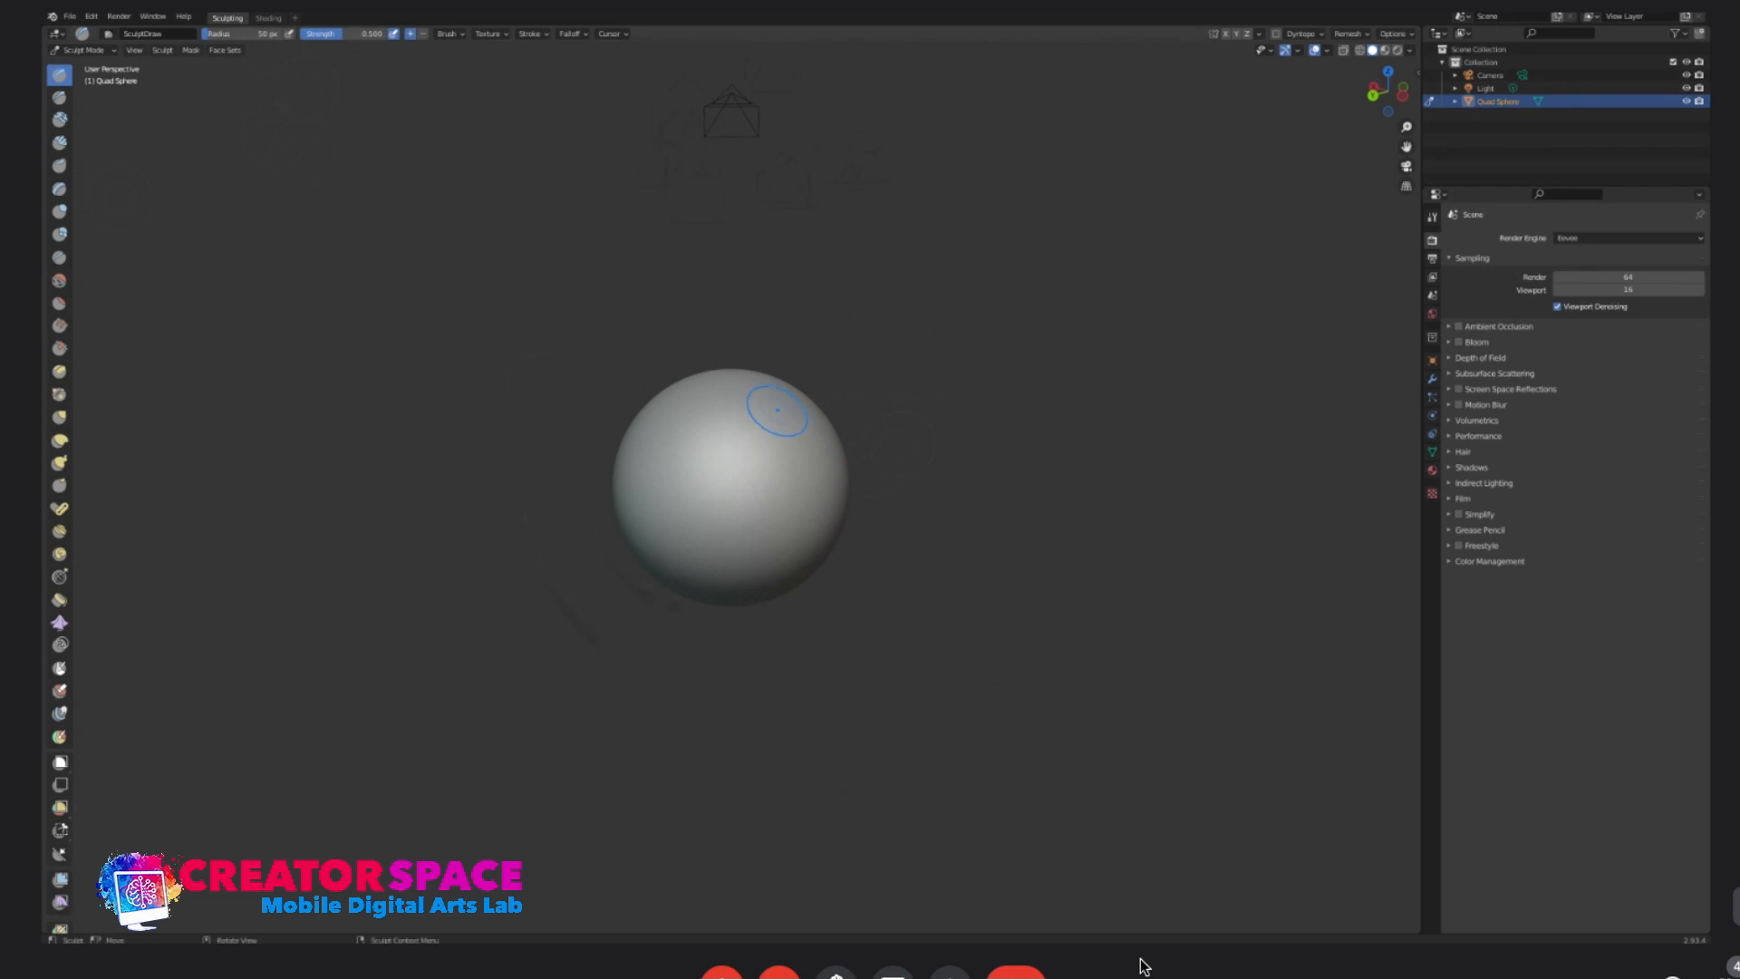
scroll(775, 412, up, 2)
click(1687, 76)
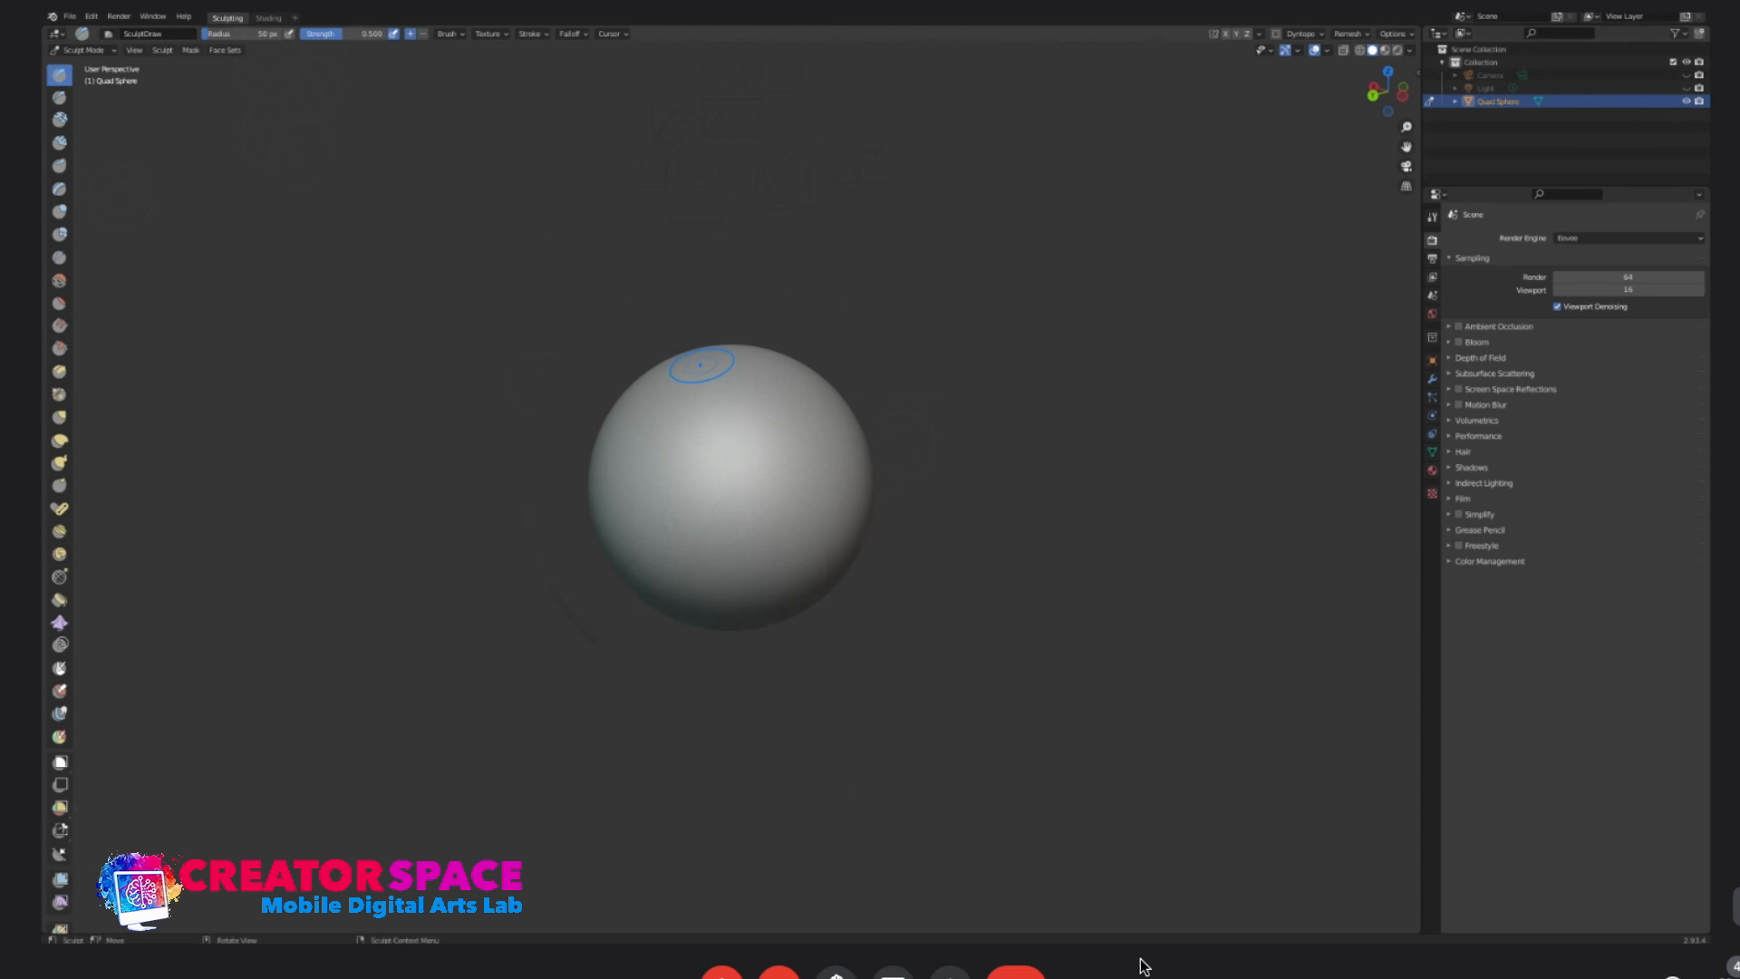
- Reopen the application preferences to review the settings
click(69, 17)
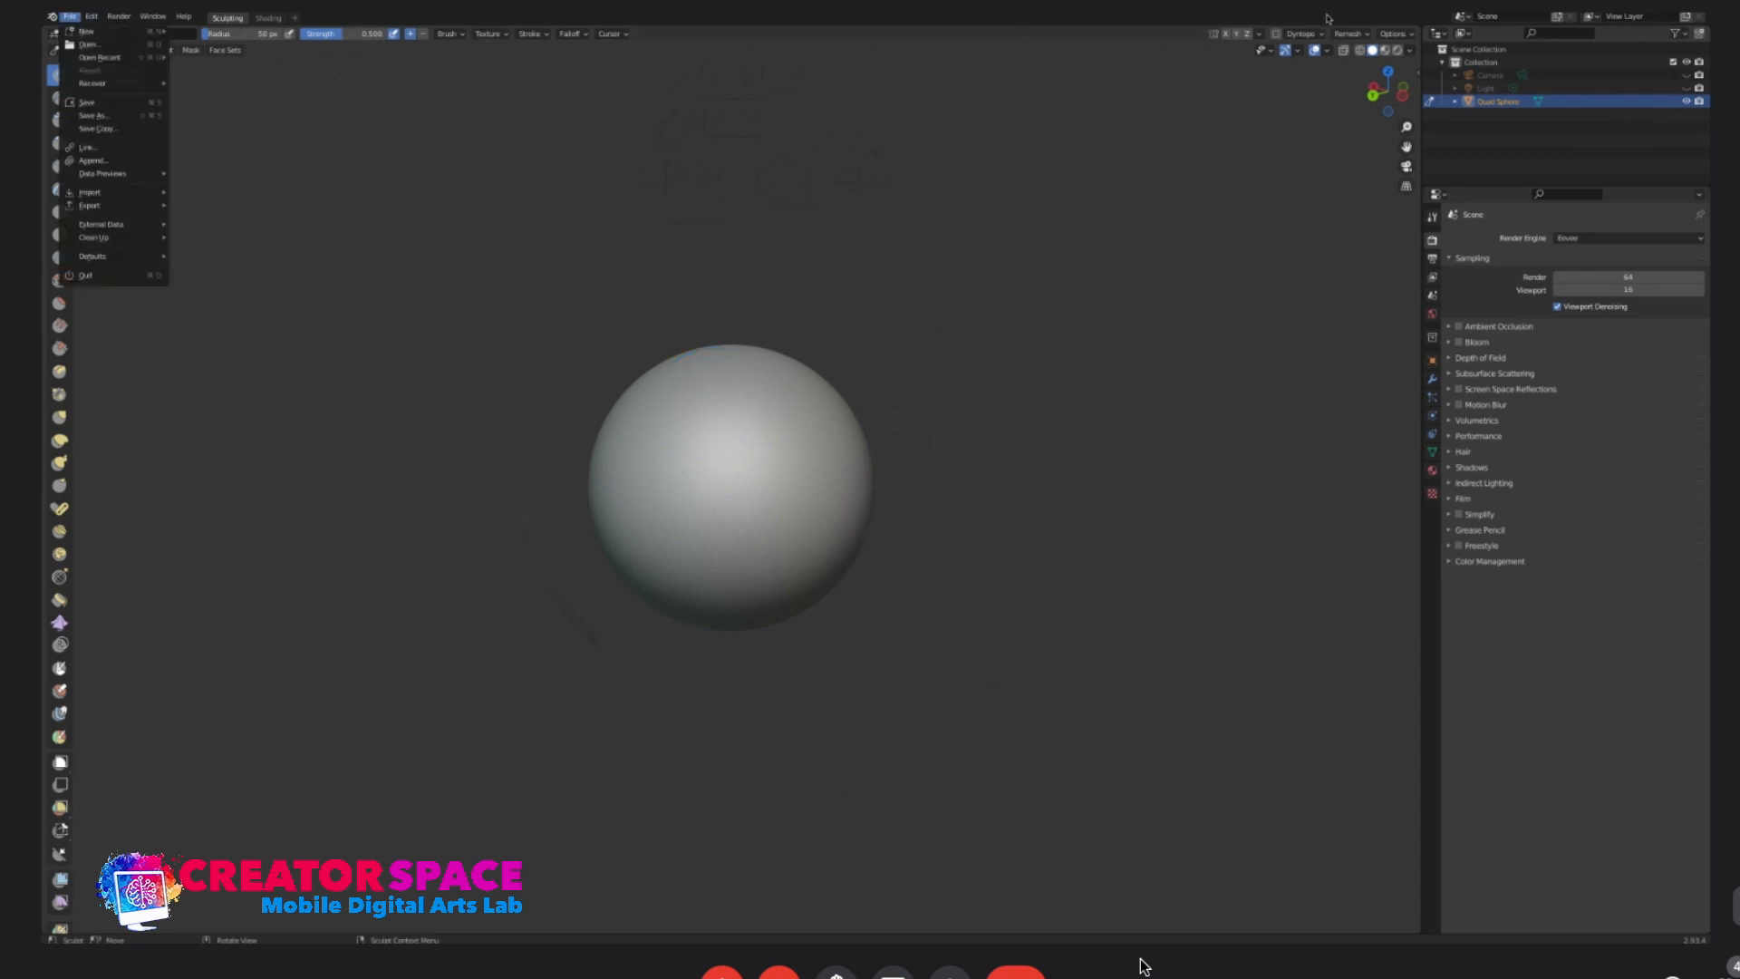
mouse_move(87, 32)
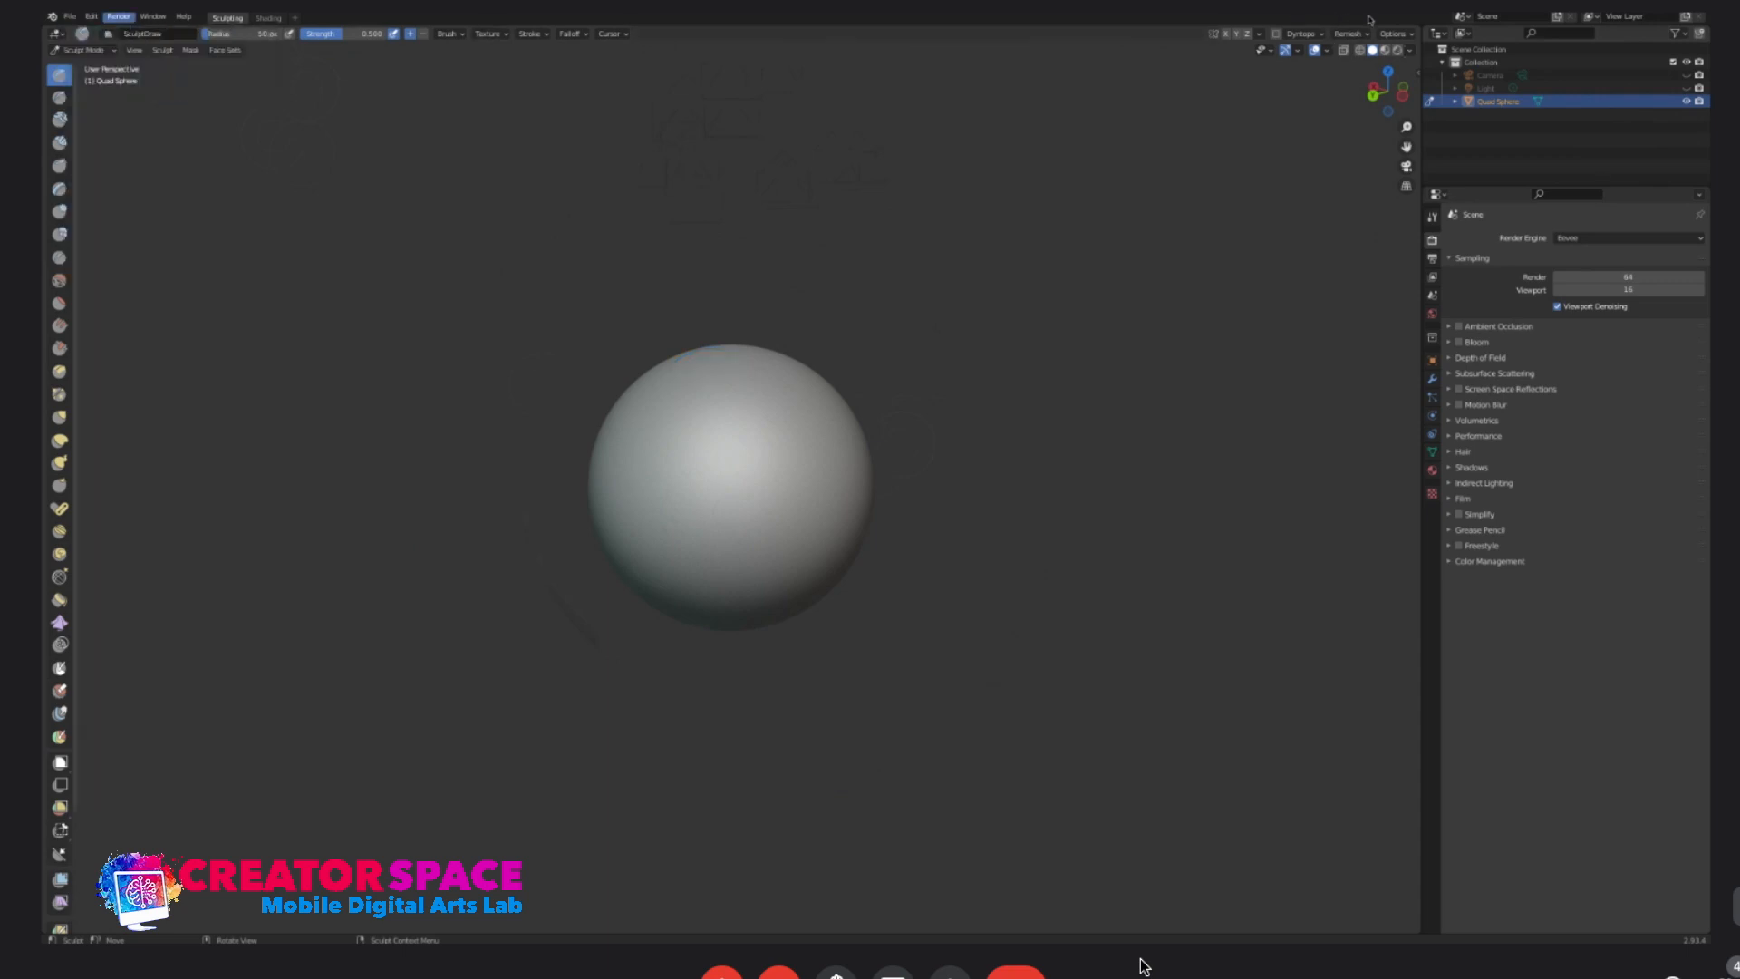
click(92, 17)
click(113, 202)
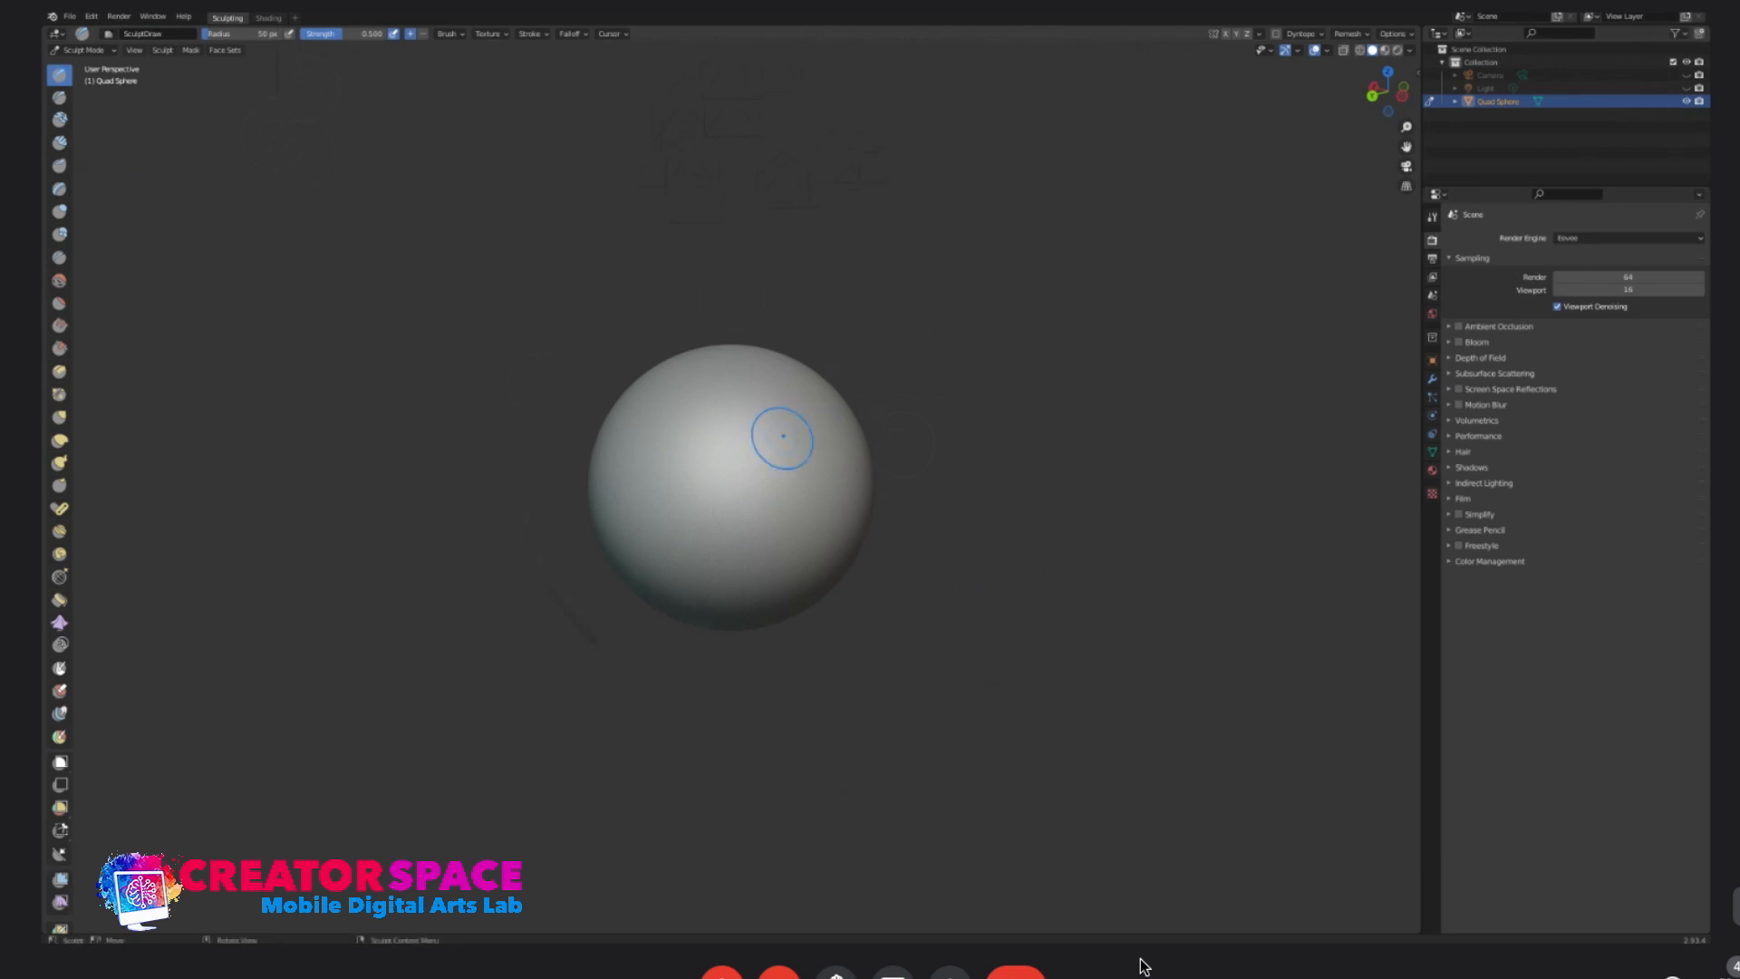
- Set the viewport to the front orthographic view and activate the Grab brush
key(KP_5)
key(KP_1)
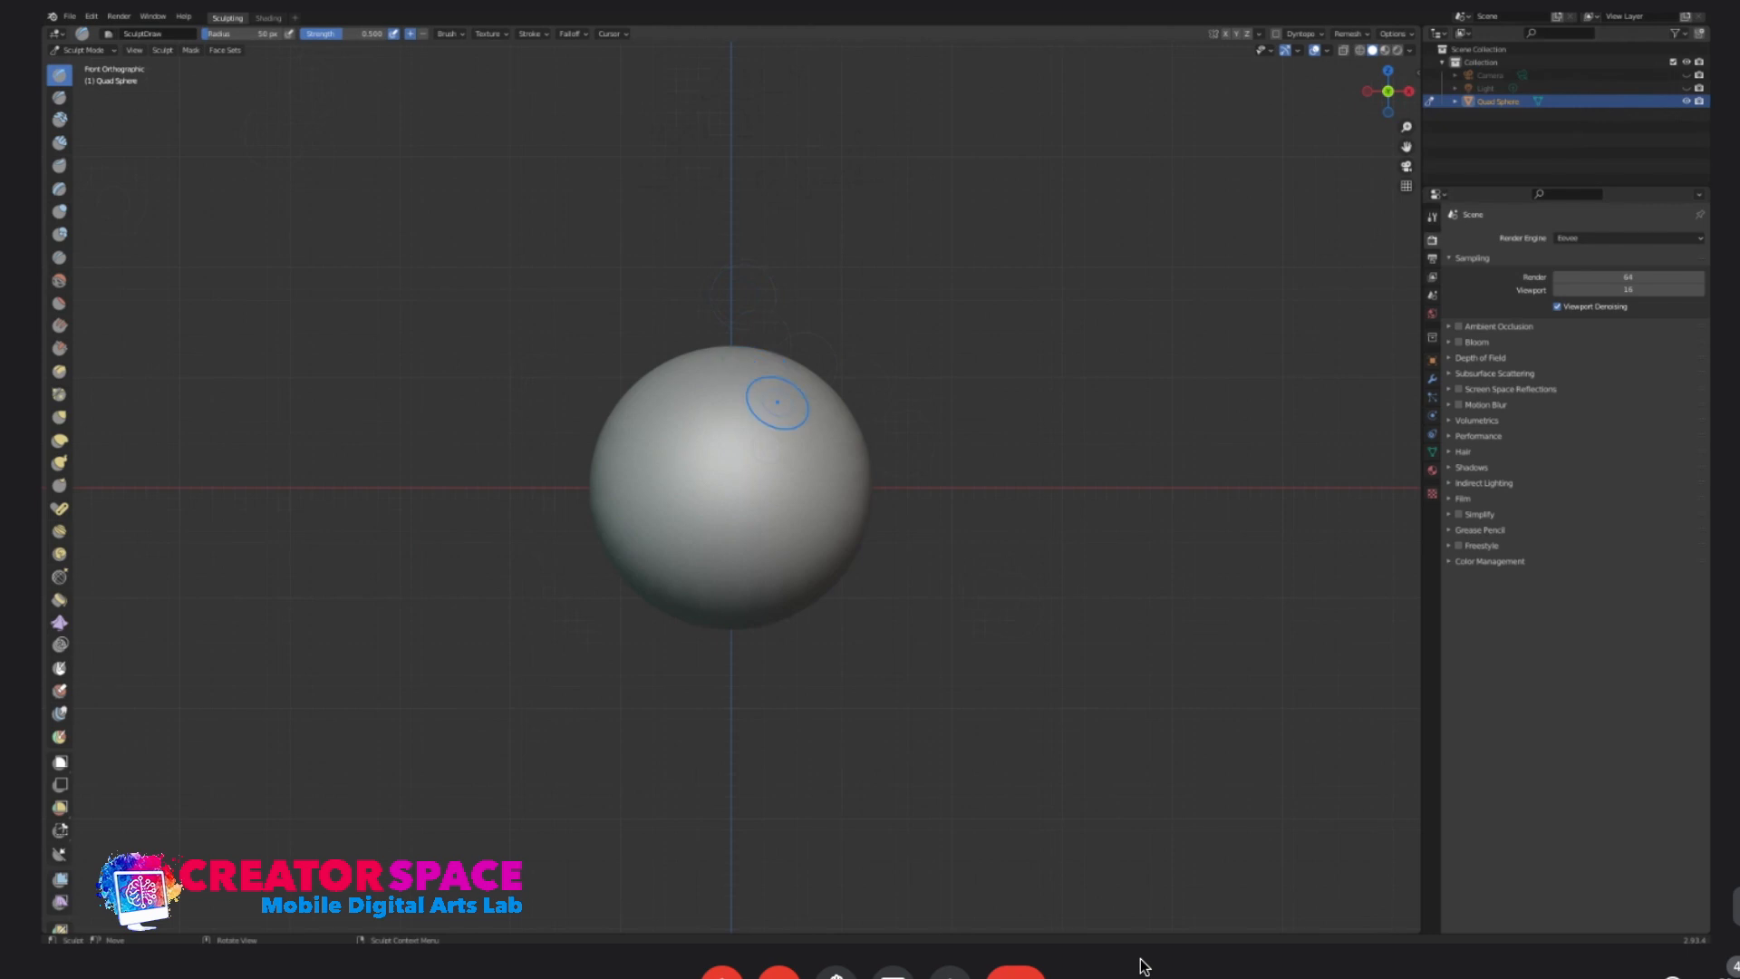
scroll(777, 399, down, 2)
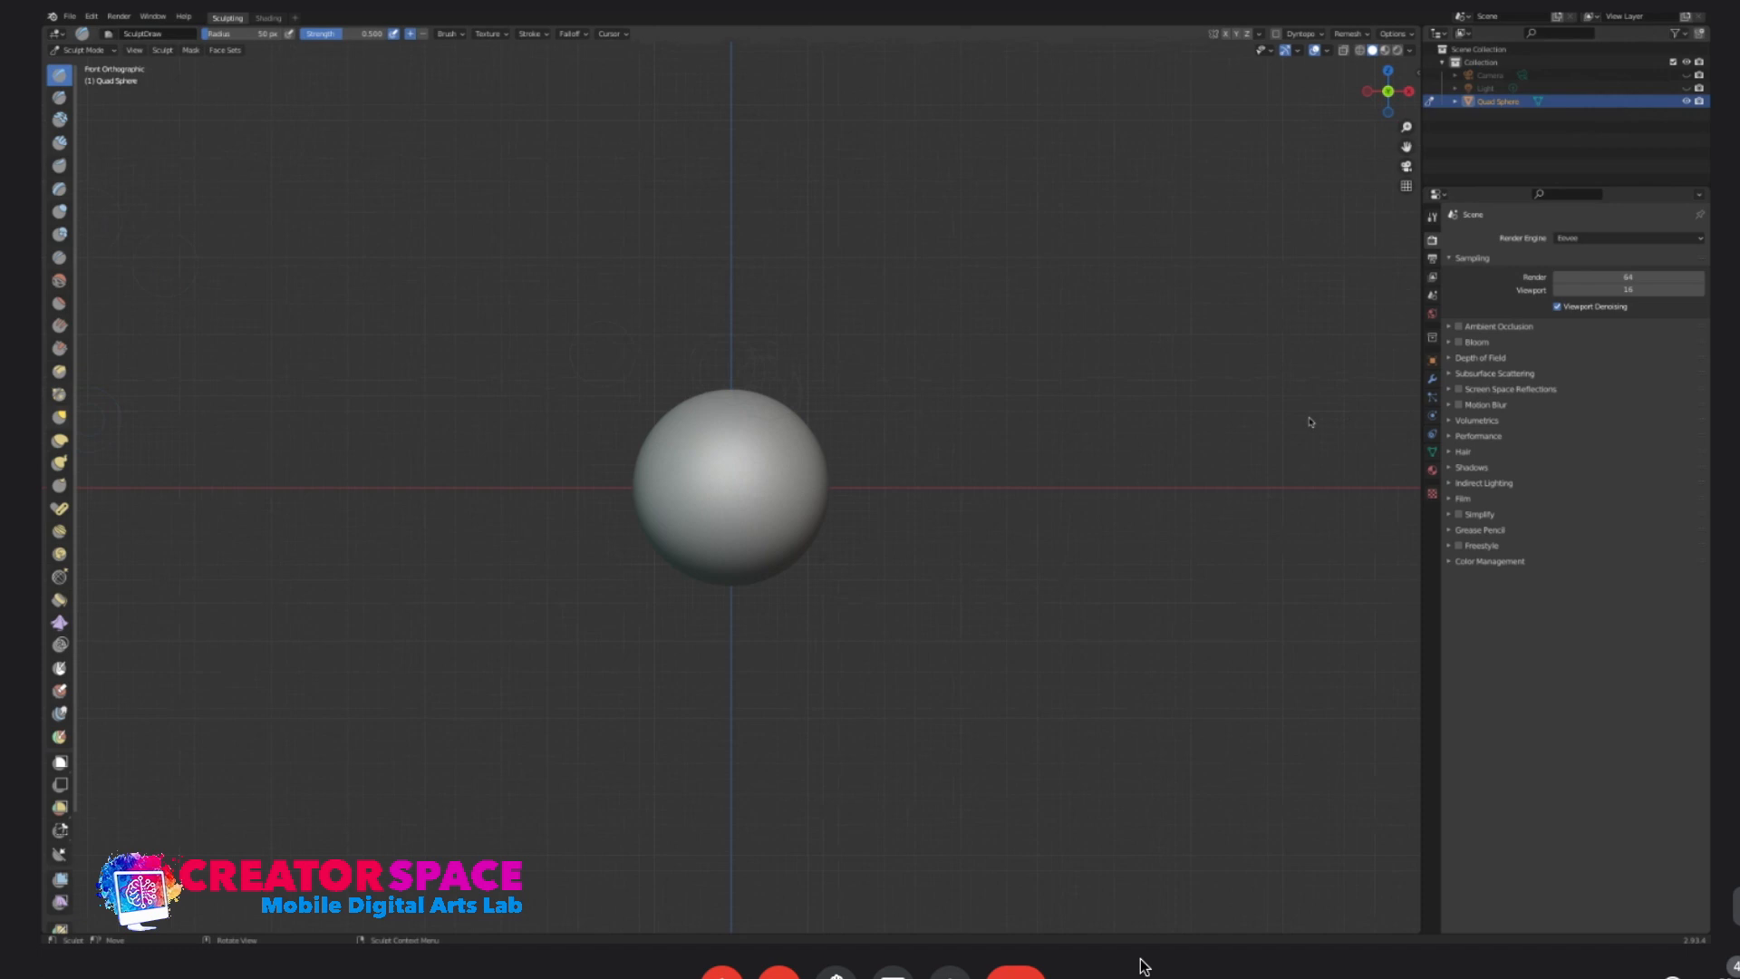
click(59, 417)
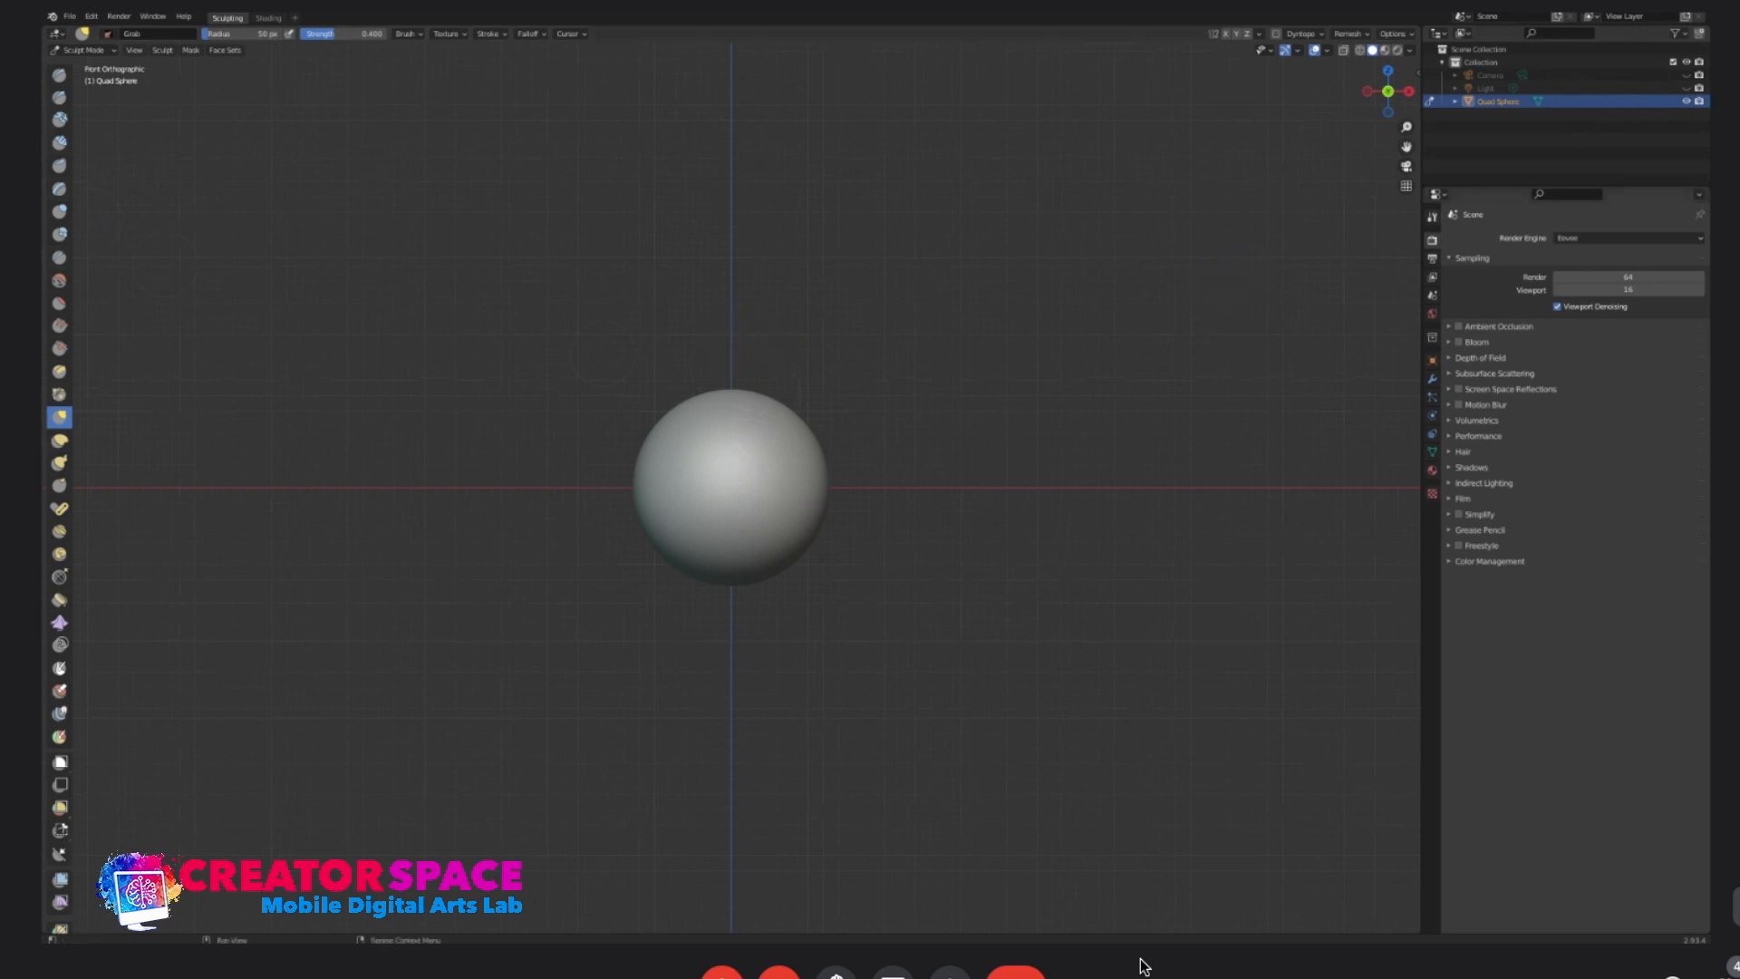
- Show the active tool settings in the properties editor and check the Grab brush's radius and strength in the viewport
click(1433, 217)
right_click(729, 323)
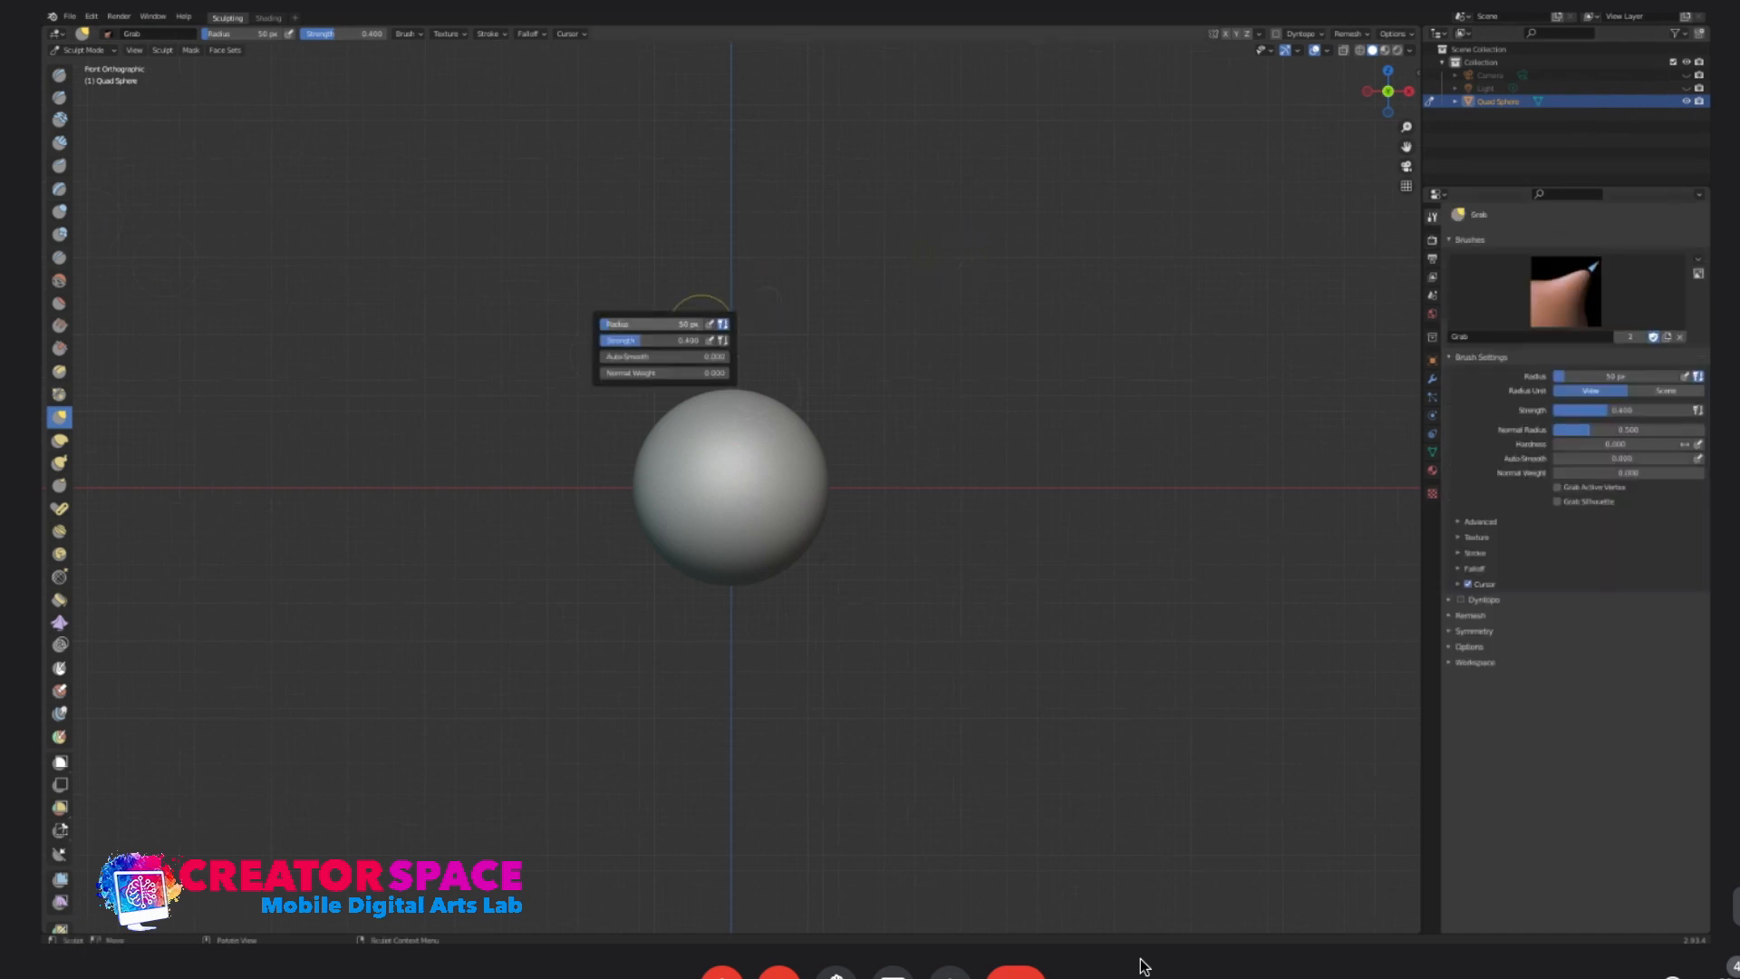
right_click(772, 338)
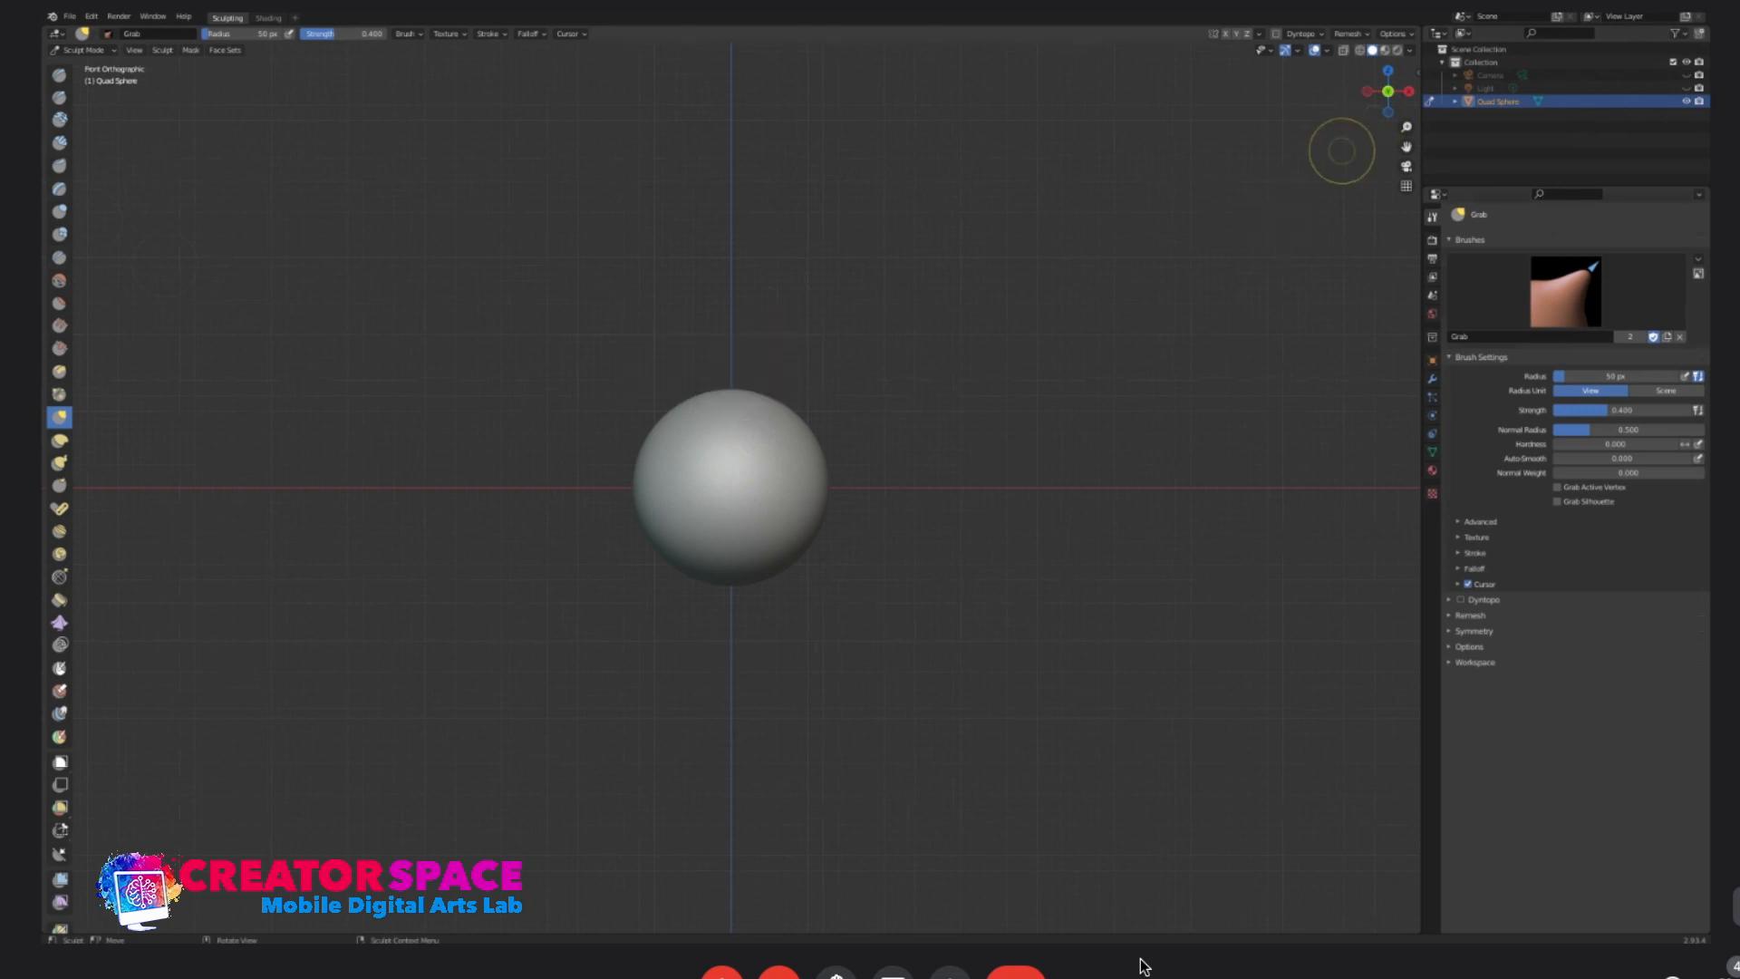
- Start the Shortcut VUr input display from the viewport sidebar and hide the sidebar again
key(n)
click(1413, 171)
click(1345, 86)
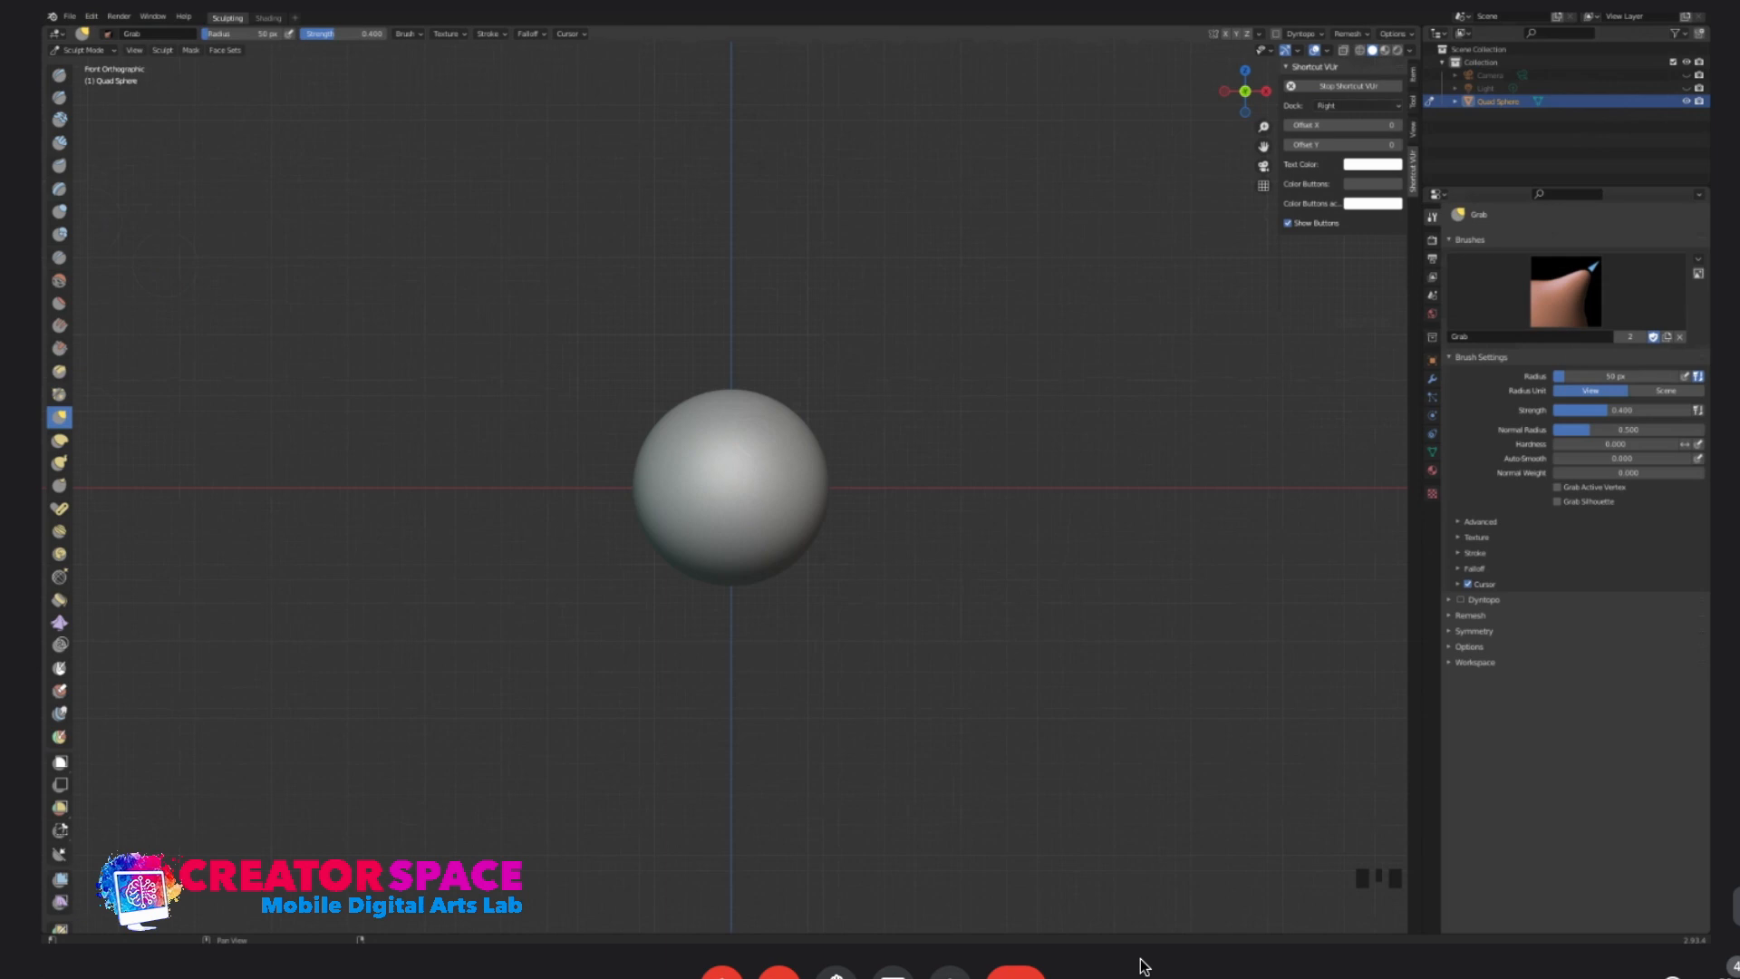
key(n)
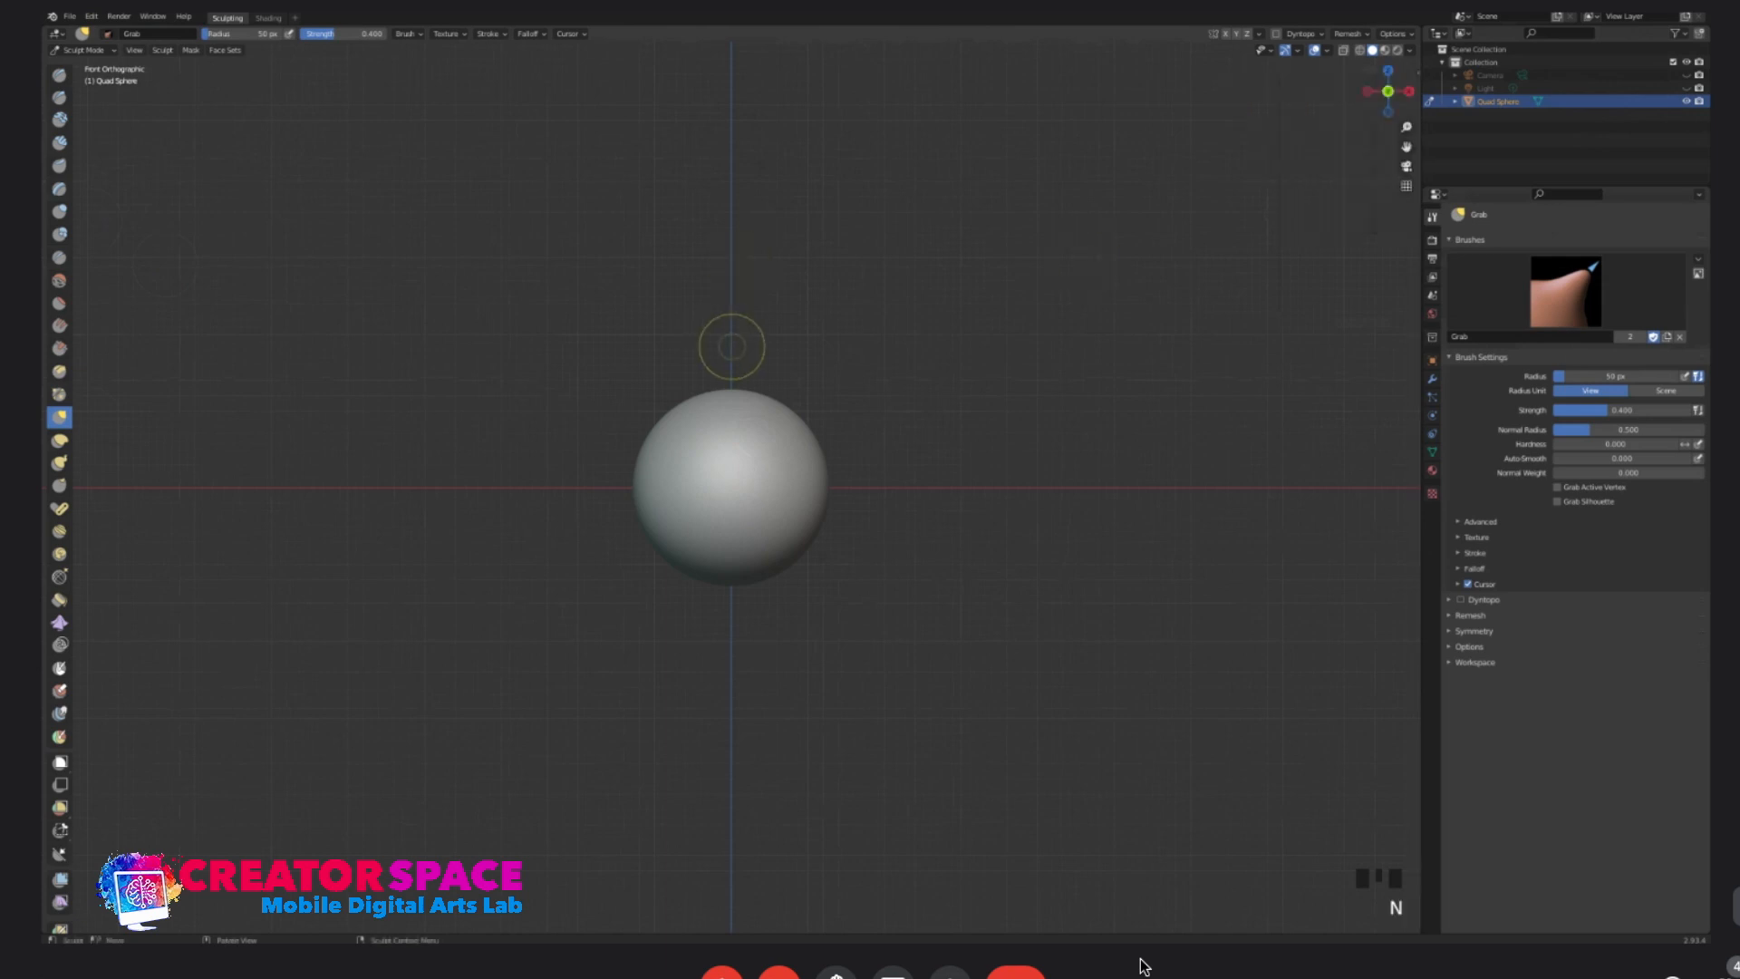
- Set the Grab brush radius to 97 px and look over the active tool settings in the viewport sidebar
right_click(736, 346)
mouse_move(642, 347)
mouse_down()
mouse_move(671, 347)
mouse_move(629, 347)
mouse_up()
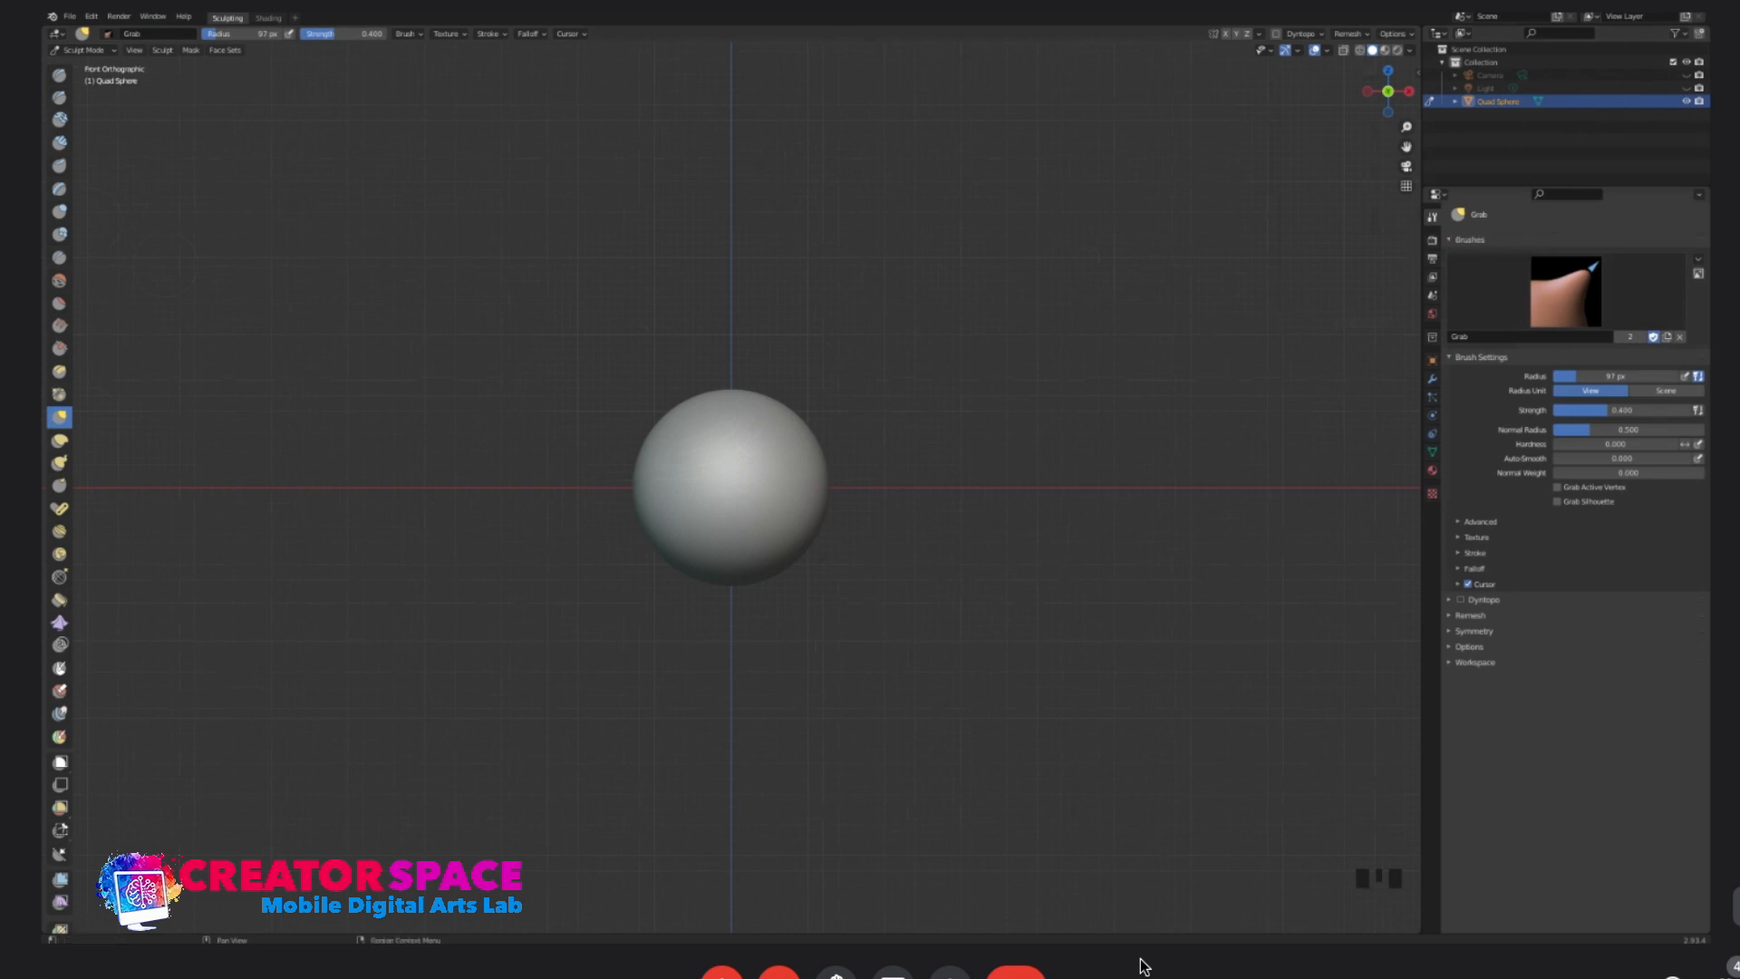
key(n)
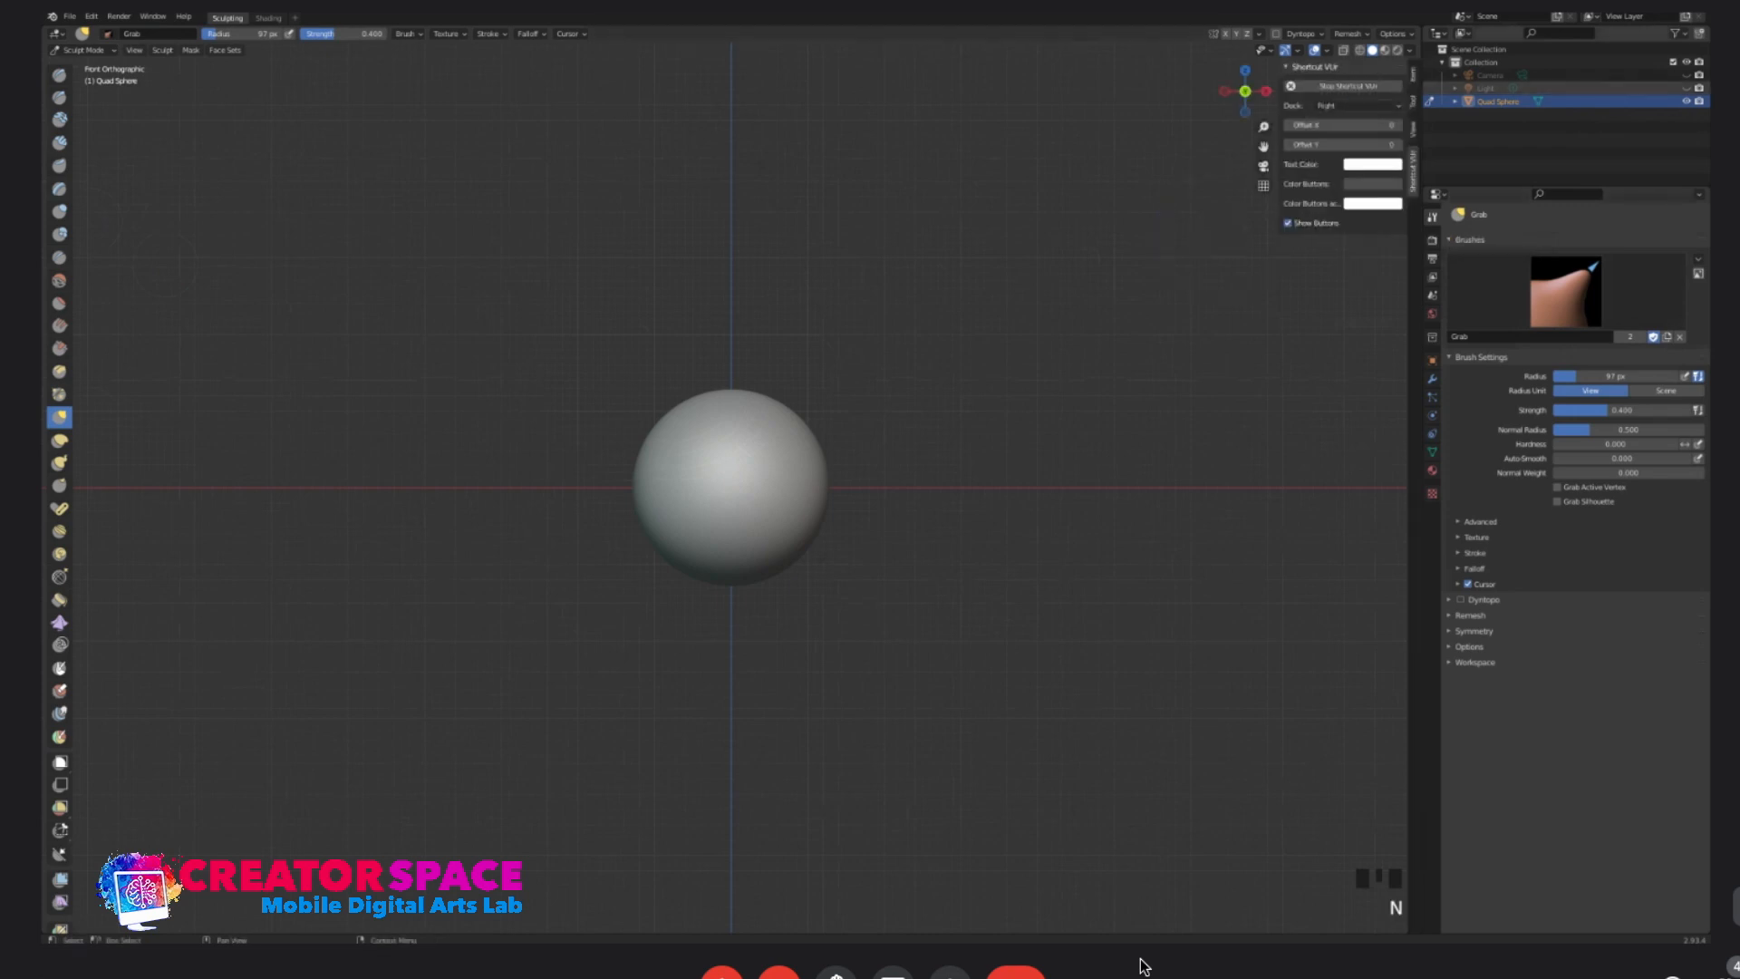
click(1413, 101)
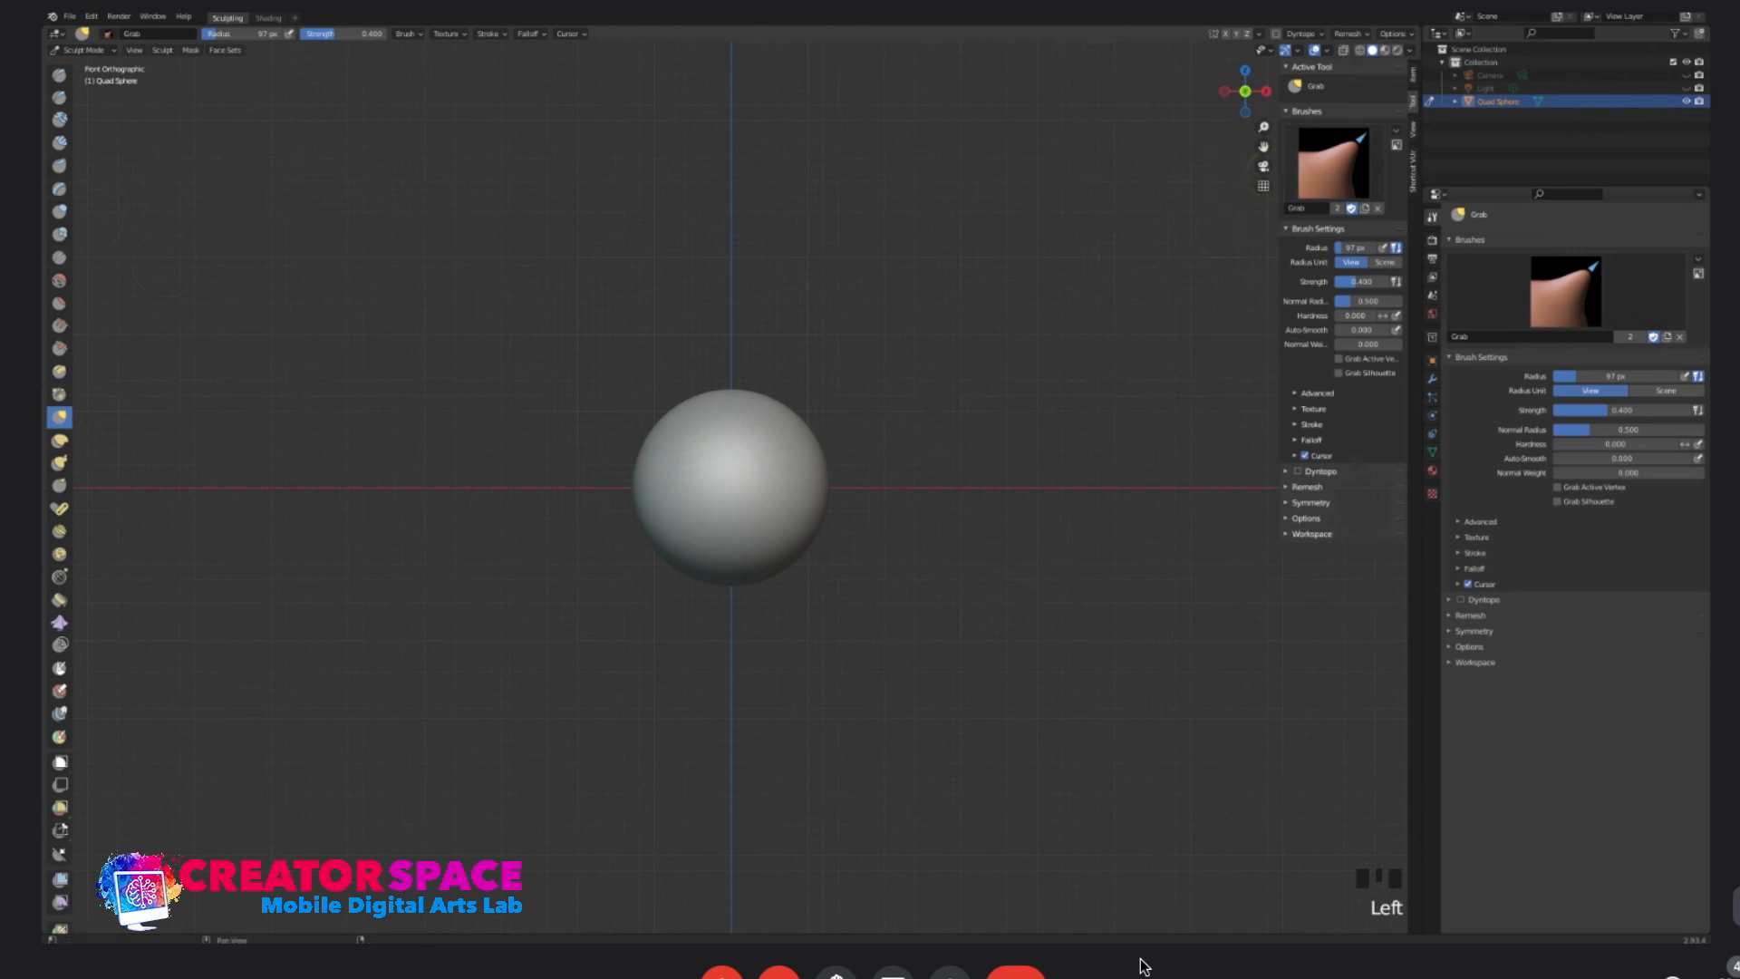
key(n)
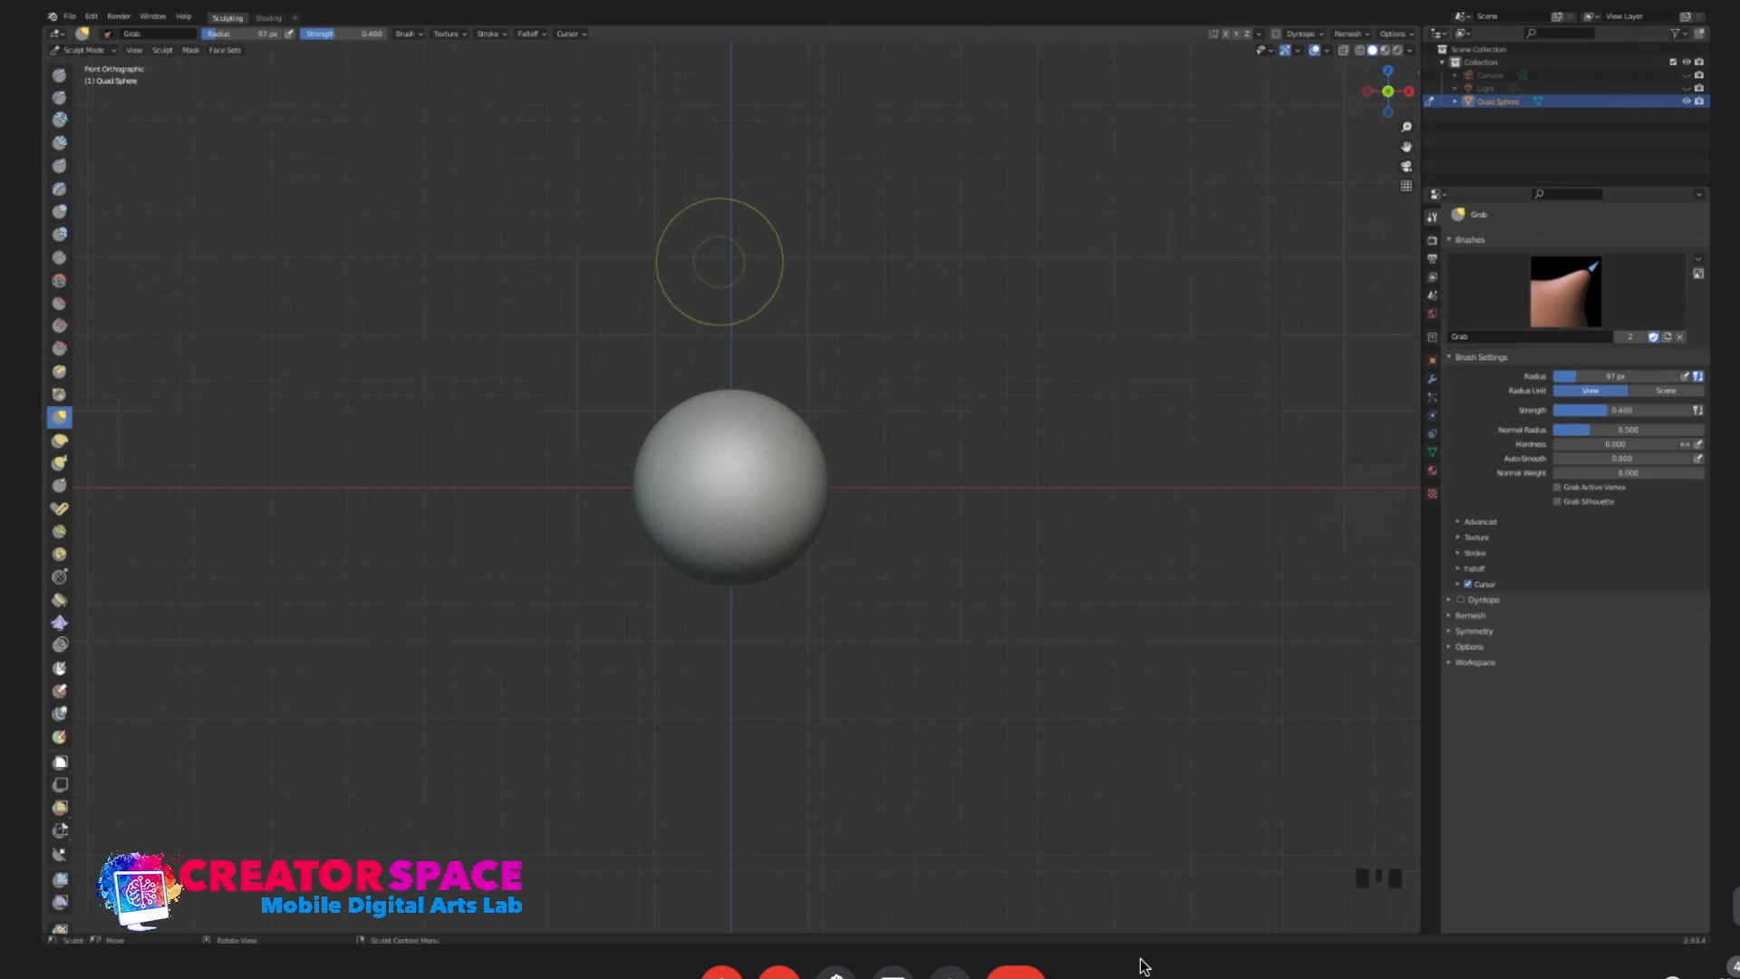
- Shrink and enlarge the Grab brush incrementally, ending at a radius of 135 px
key(bracketleft)
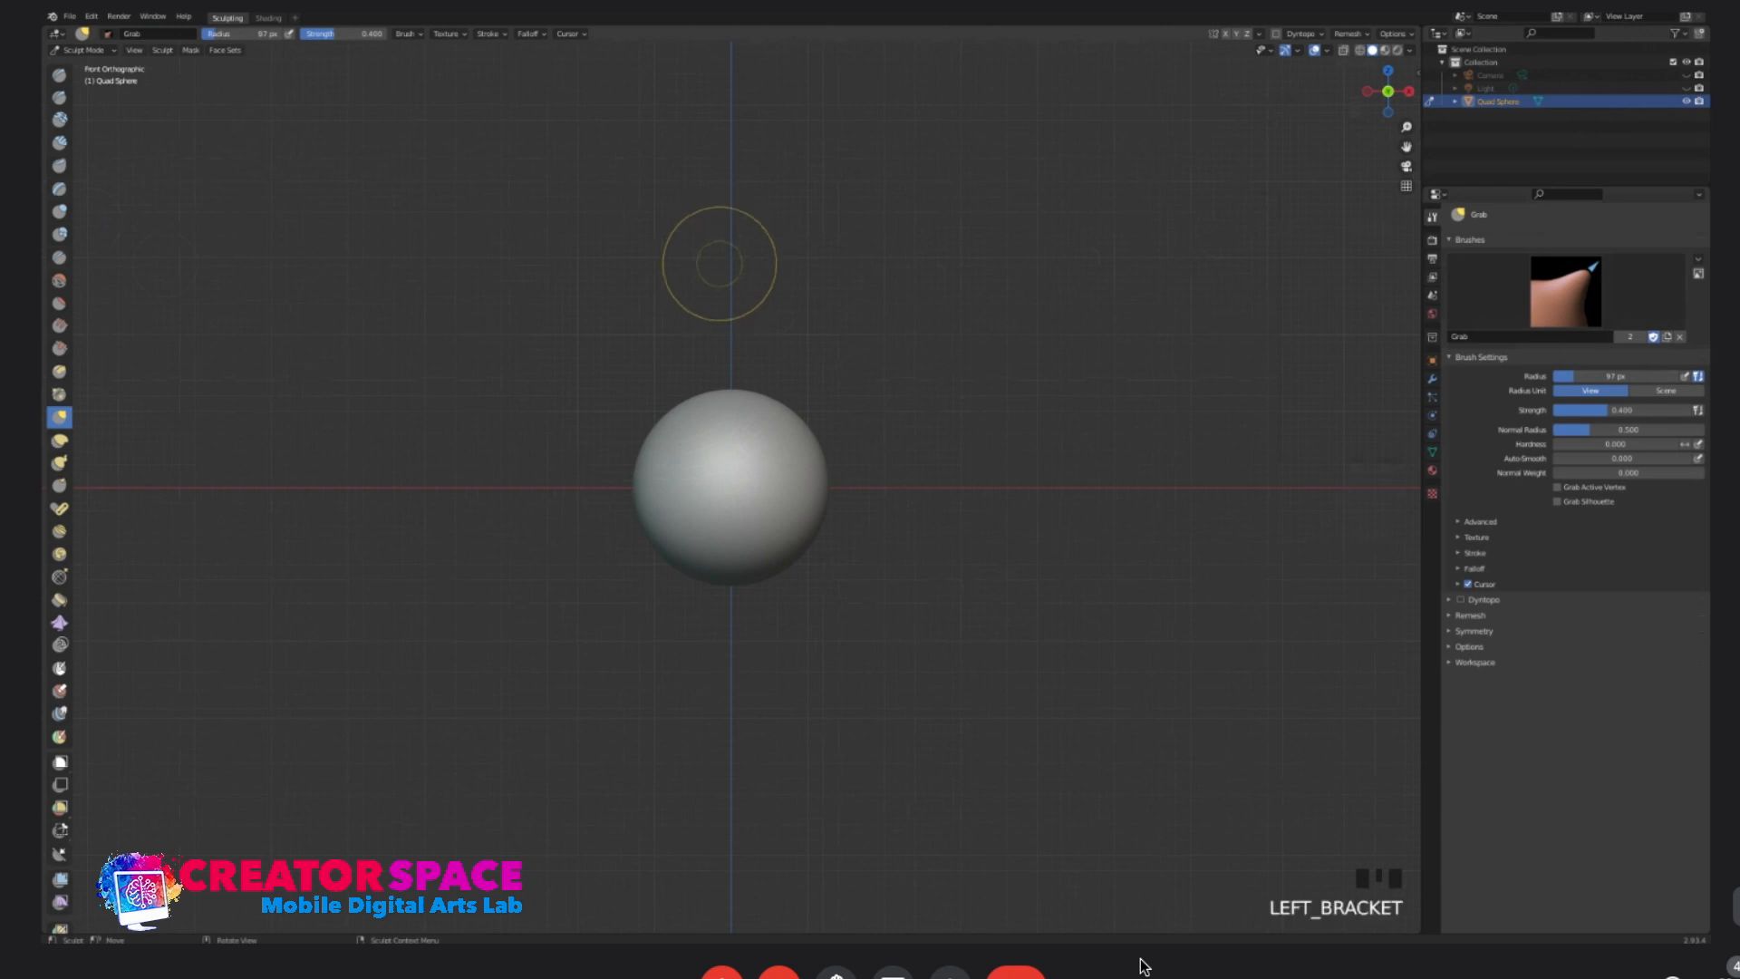
key(bracketleft)
key(bracketleft)
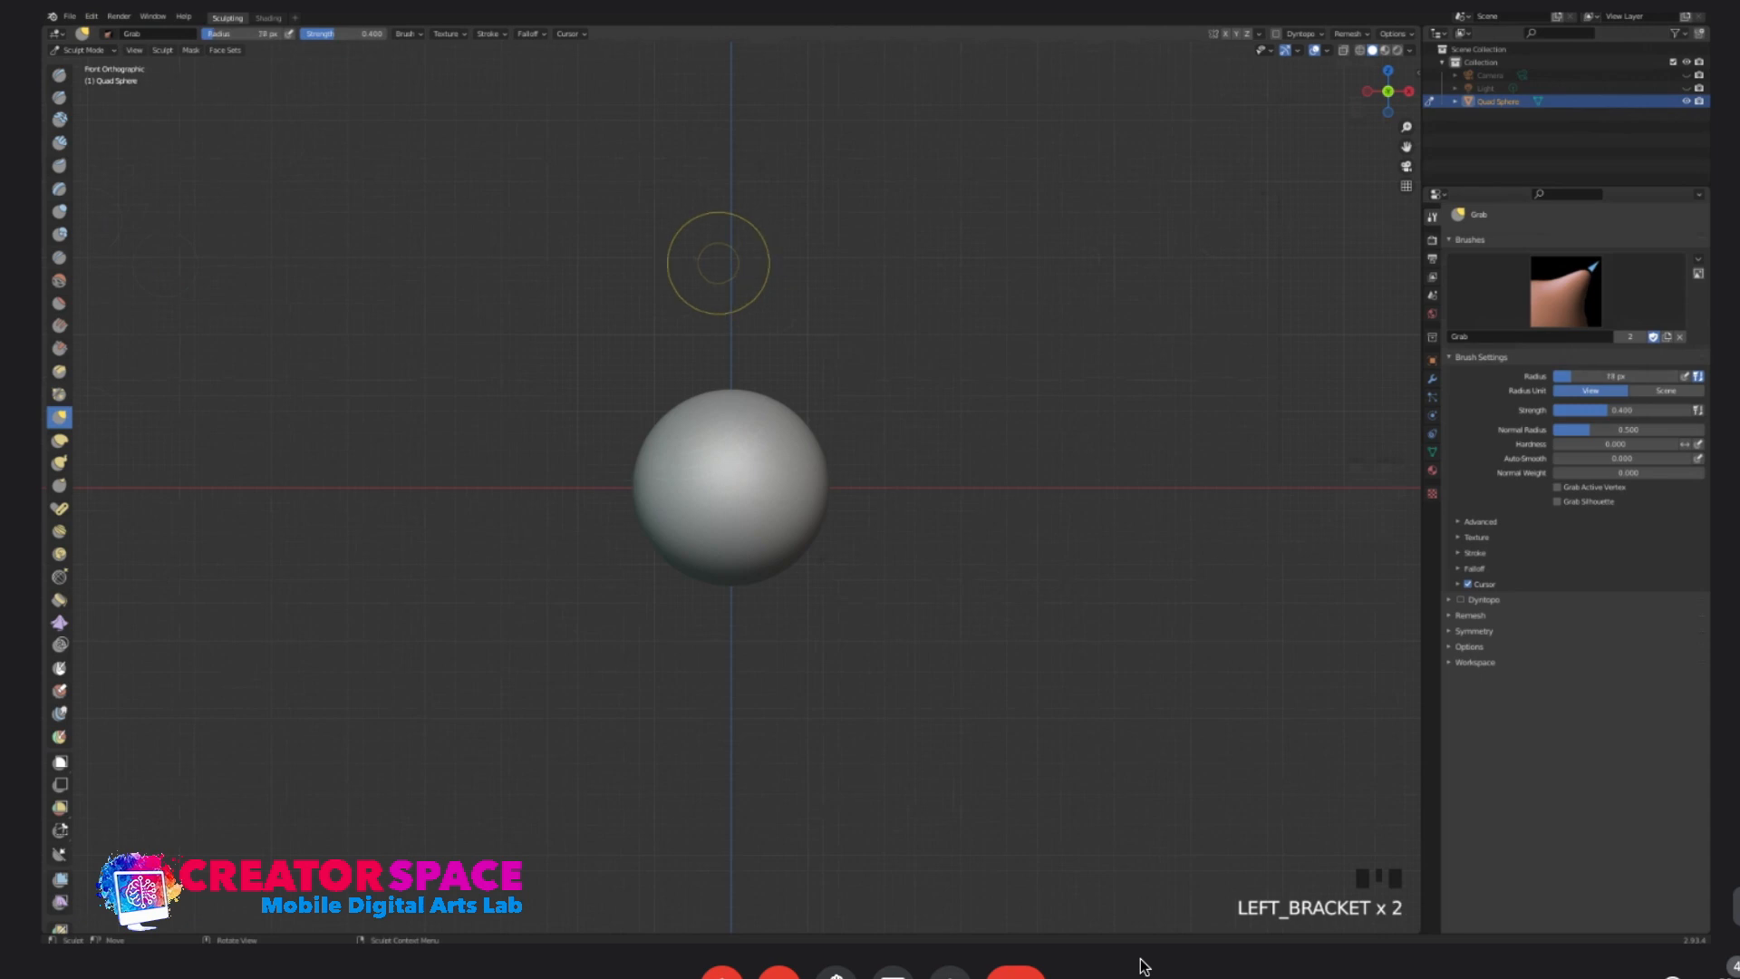
key(bracketright)
key(bracketright)
key(bracketright)
key(bracketright)
key(bracketright)
key(bracketright)
key(bracketright)
key(bracketright)
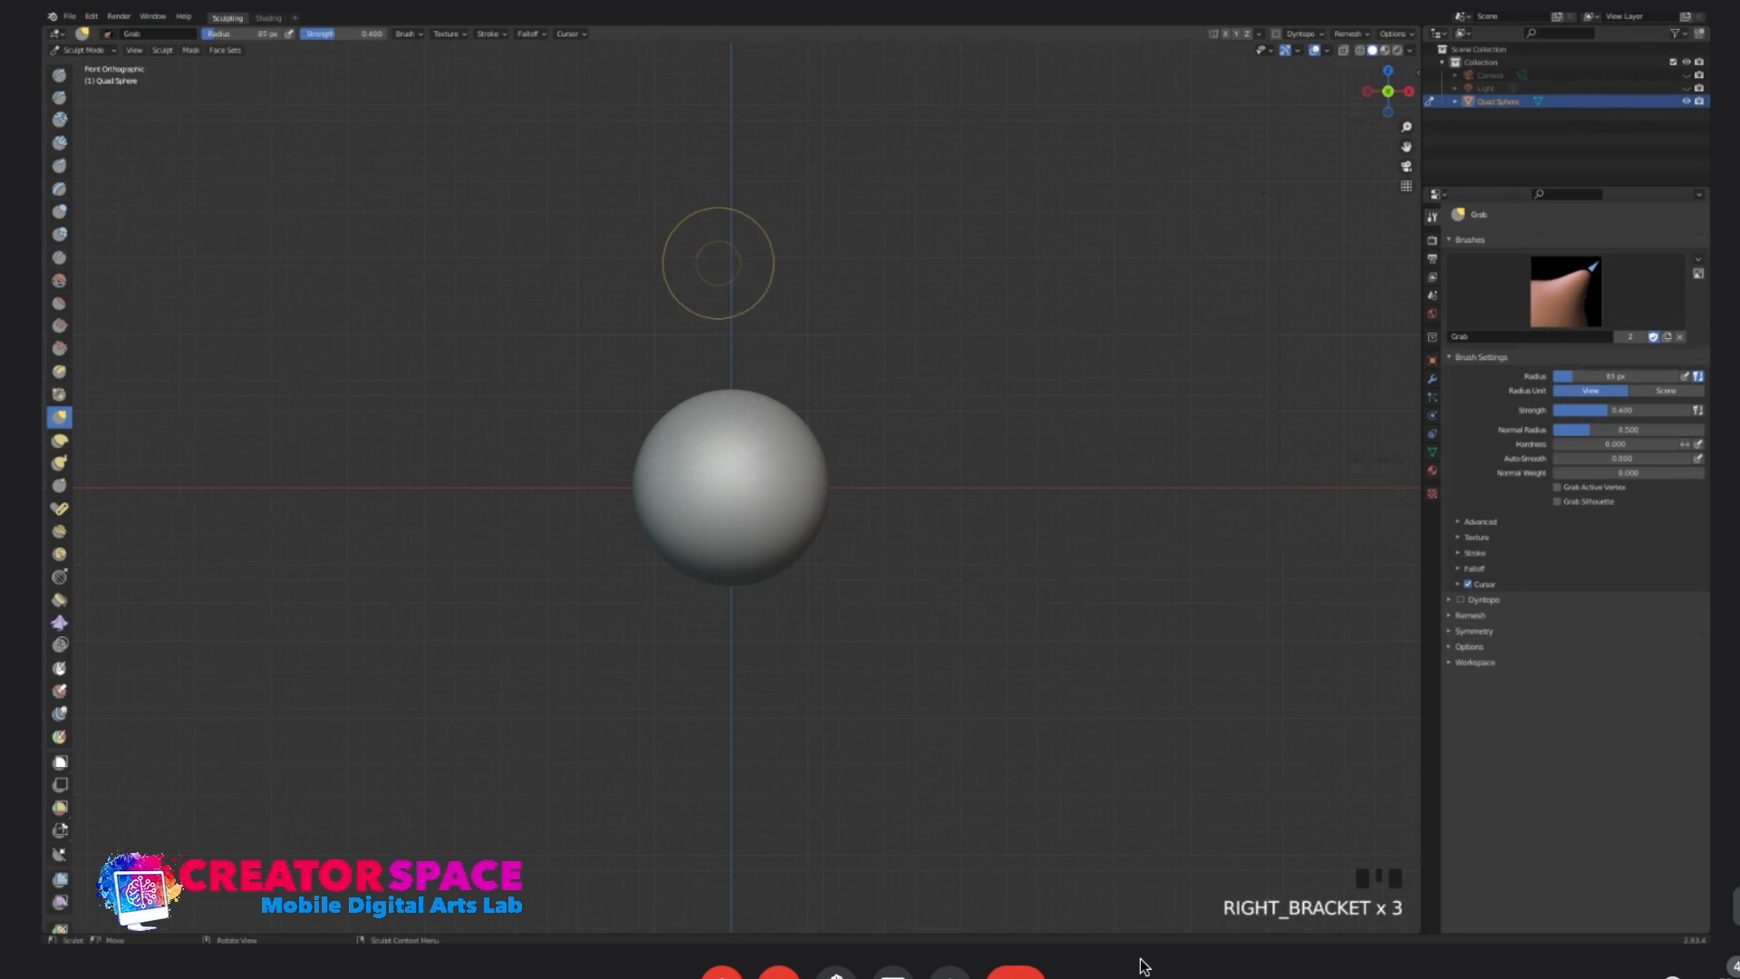
key(bracketright)
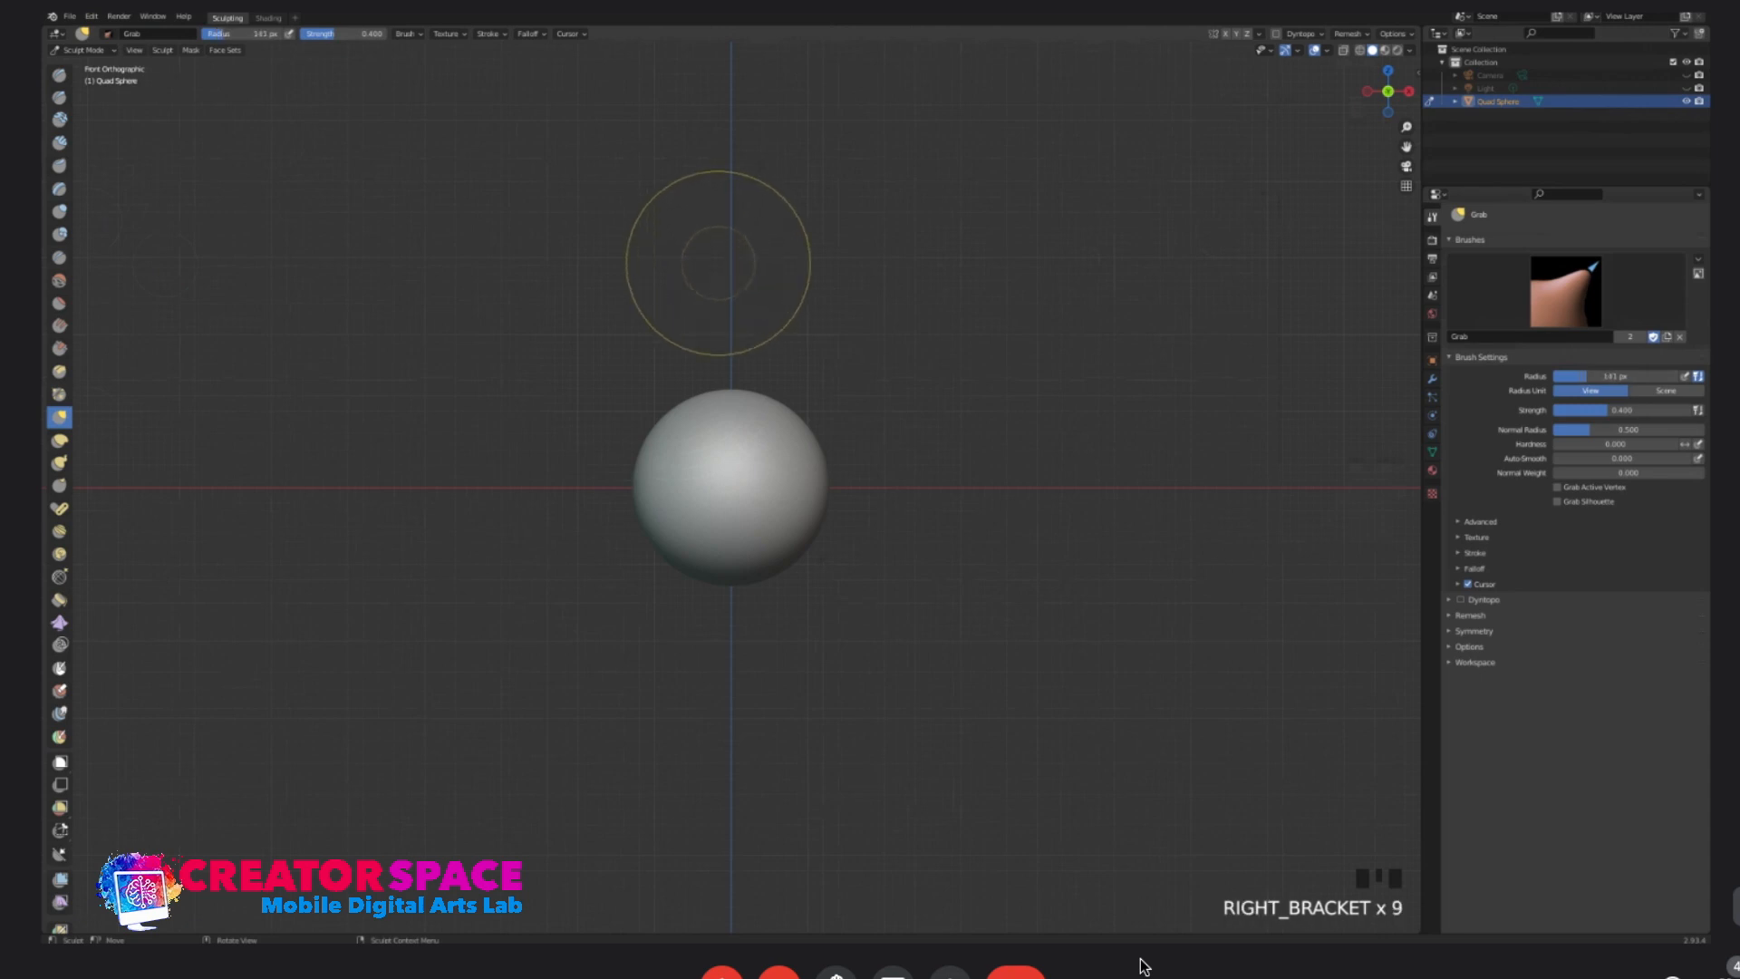
key(bracketleft)
key(bracketright)
key(bracketleft)
key(bracketleft)
key(bracketleft)
key(bracketright)
key(bracketright)
key(bracketright)
key(bracketright)
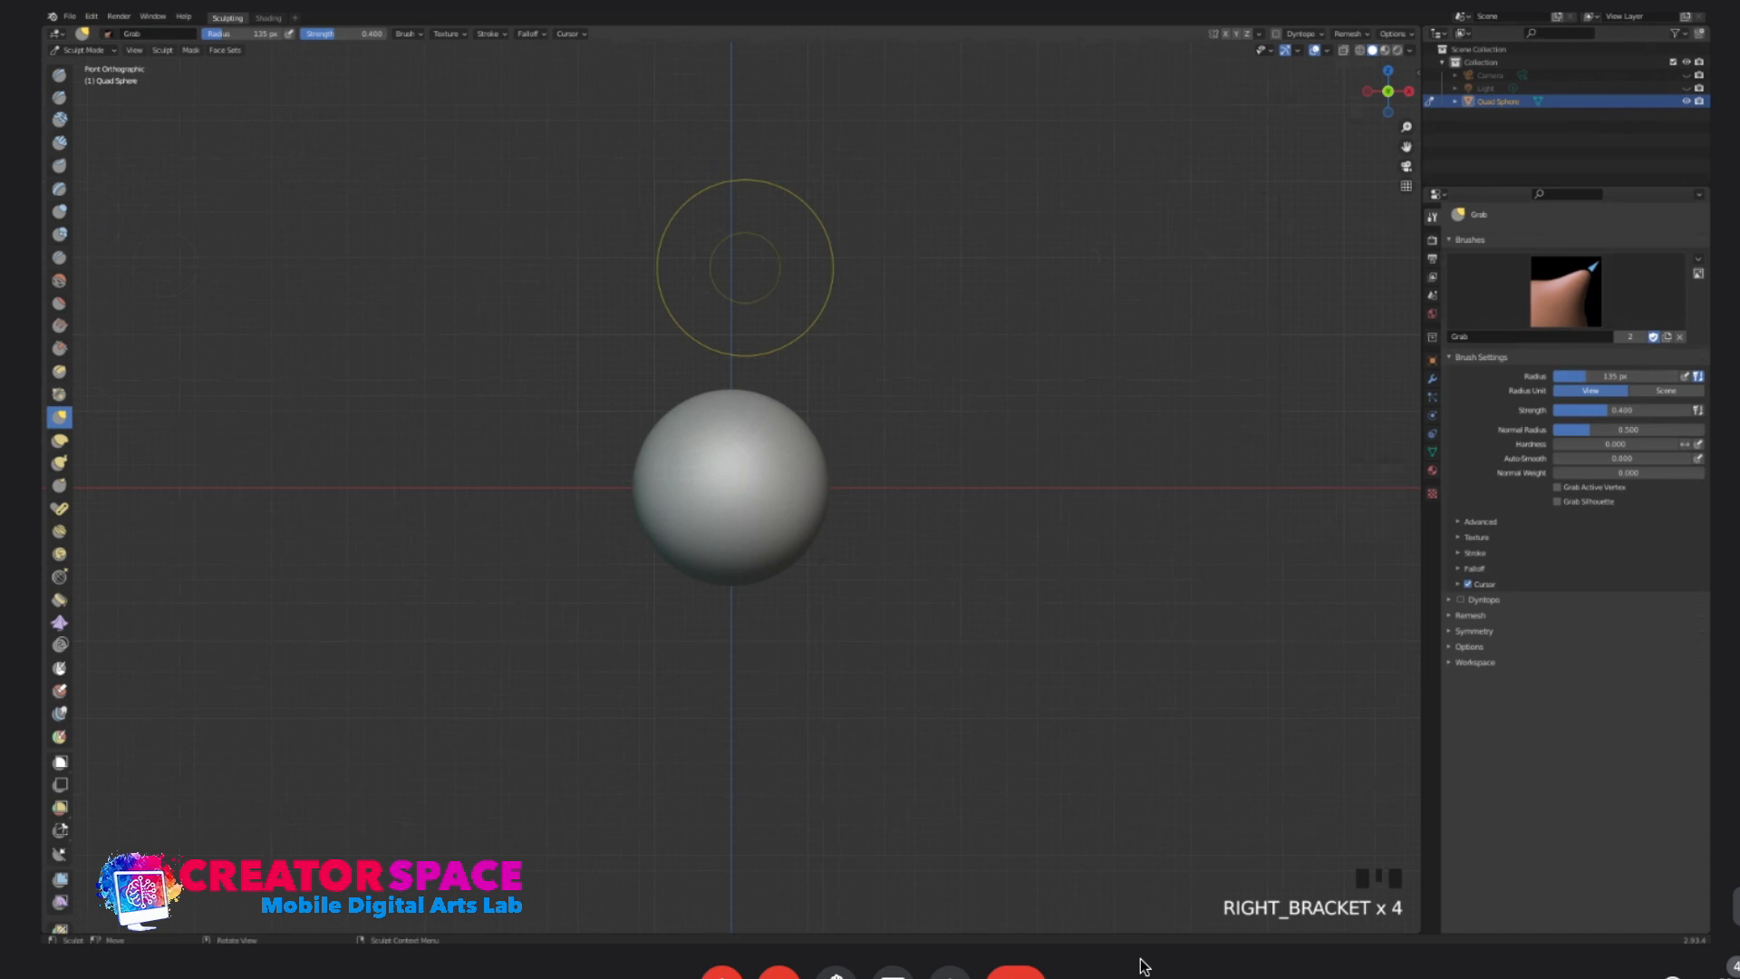
- Raise the Grab brush strength to 1.000, lower it to 0.000 and try a stroke on the top of the sphere
right_click(747, 267)
mouse_move(669, 281)
mouse_down()
mouse_move(768, 281)
mouse_move(563, 289)
mouse_move(741, 282)
mouse_up()
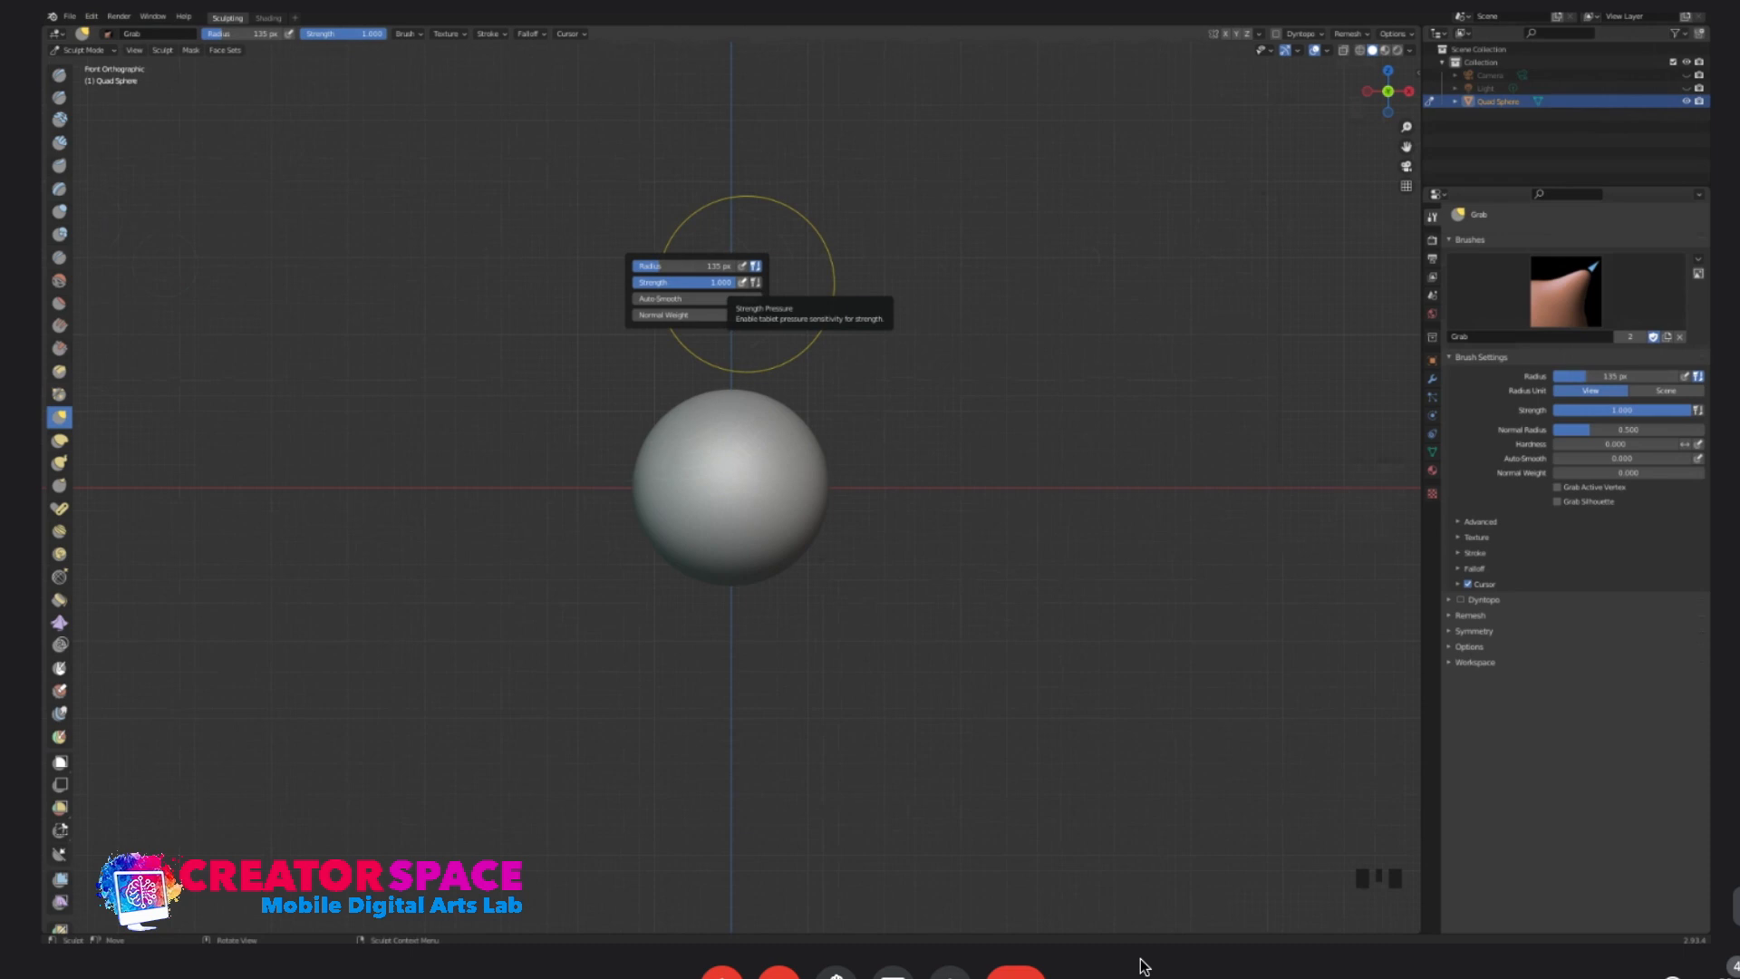
drag(725, 283, 578, 281)
drag(773, 393, 710, 396)
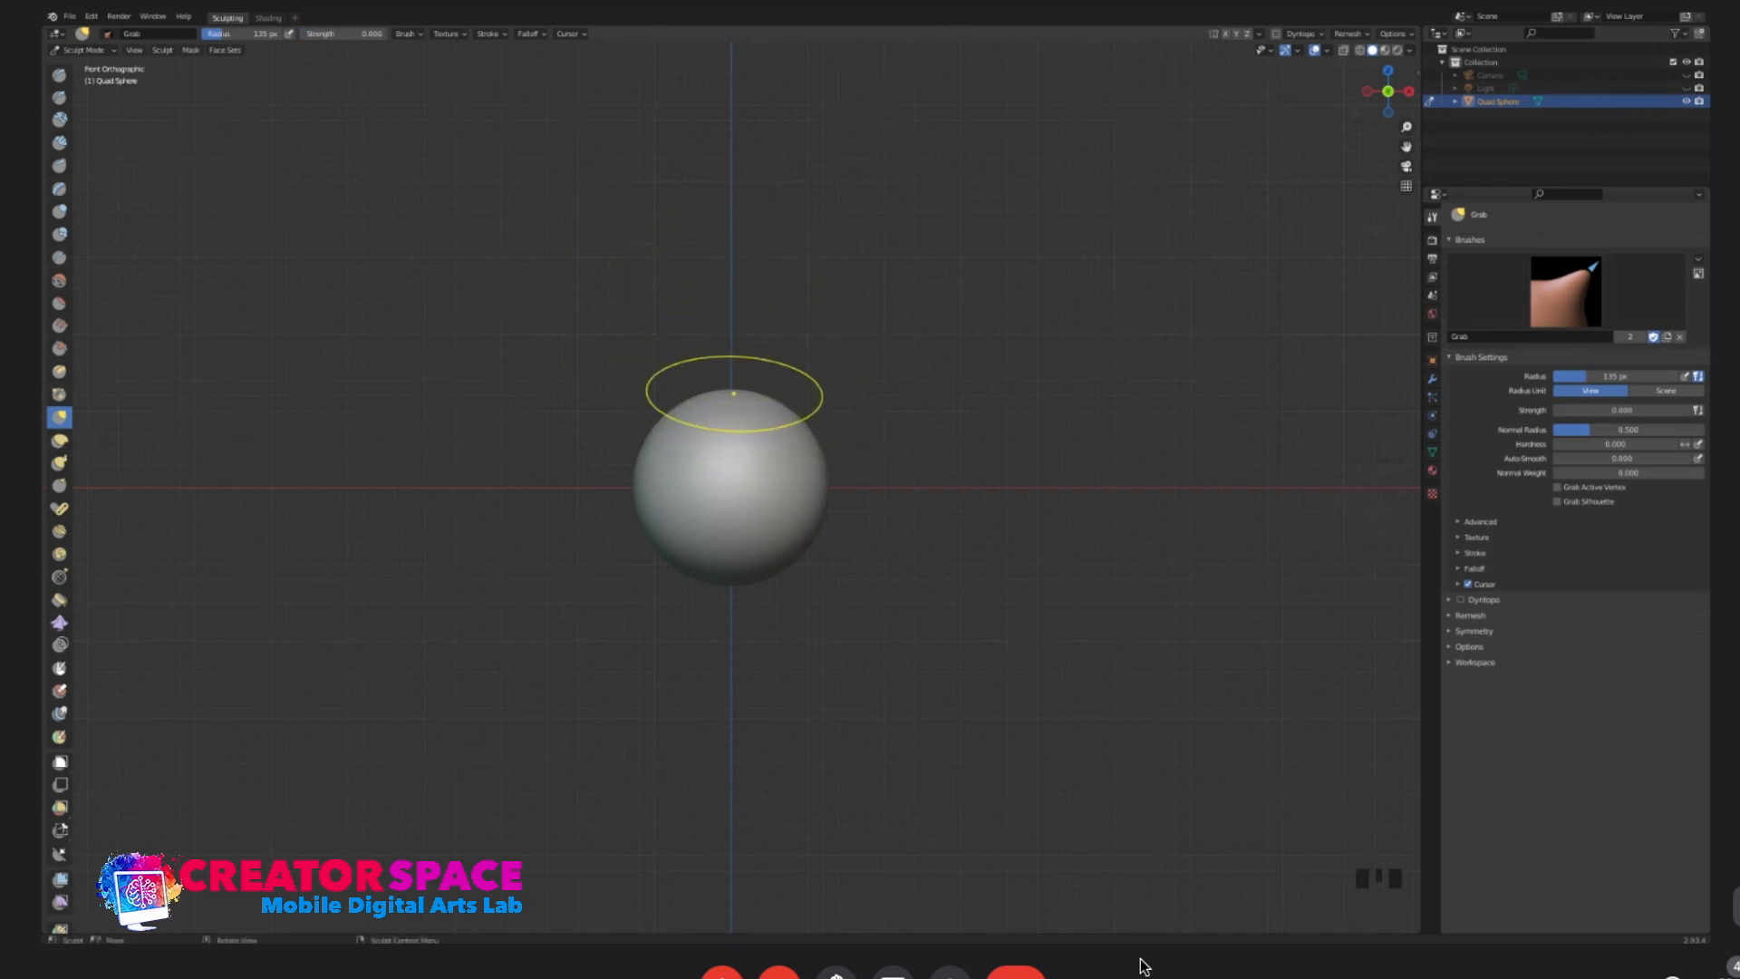
- Set the Grab brush strength to 1.000, try pulling up the top of the sphere and undo the stroke
right_click(727, 345)
mouse_move(671, 359)
mouse_down()
mouse_move(797, 358)
mouse_move(745, 328)
mouse_move(729, 208)
mouse_up()
key(ctrl+z)
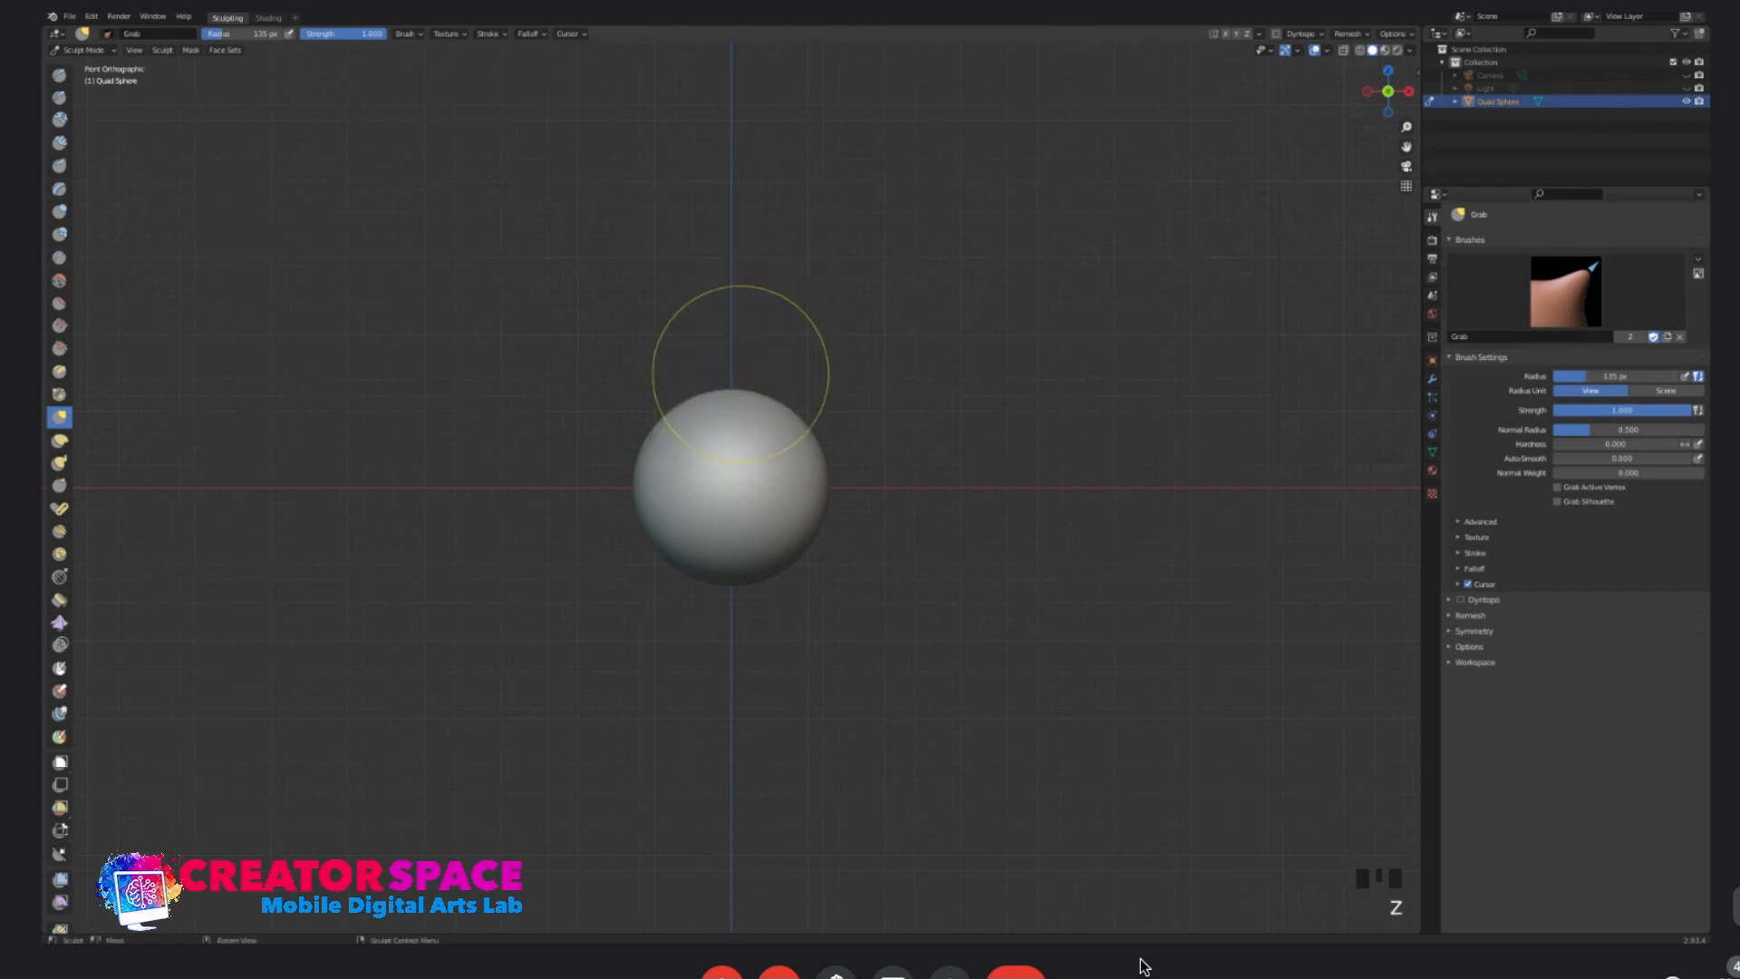
- Set the Grab brush to strength 0.500 and radius 149 px and pull the top of the sphere upward into a teardrop
right_click(761, 323)
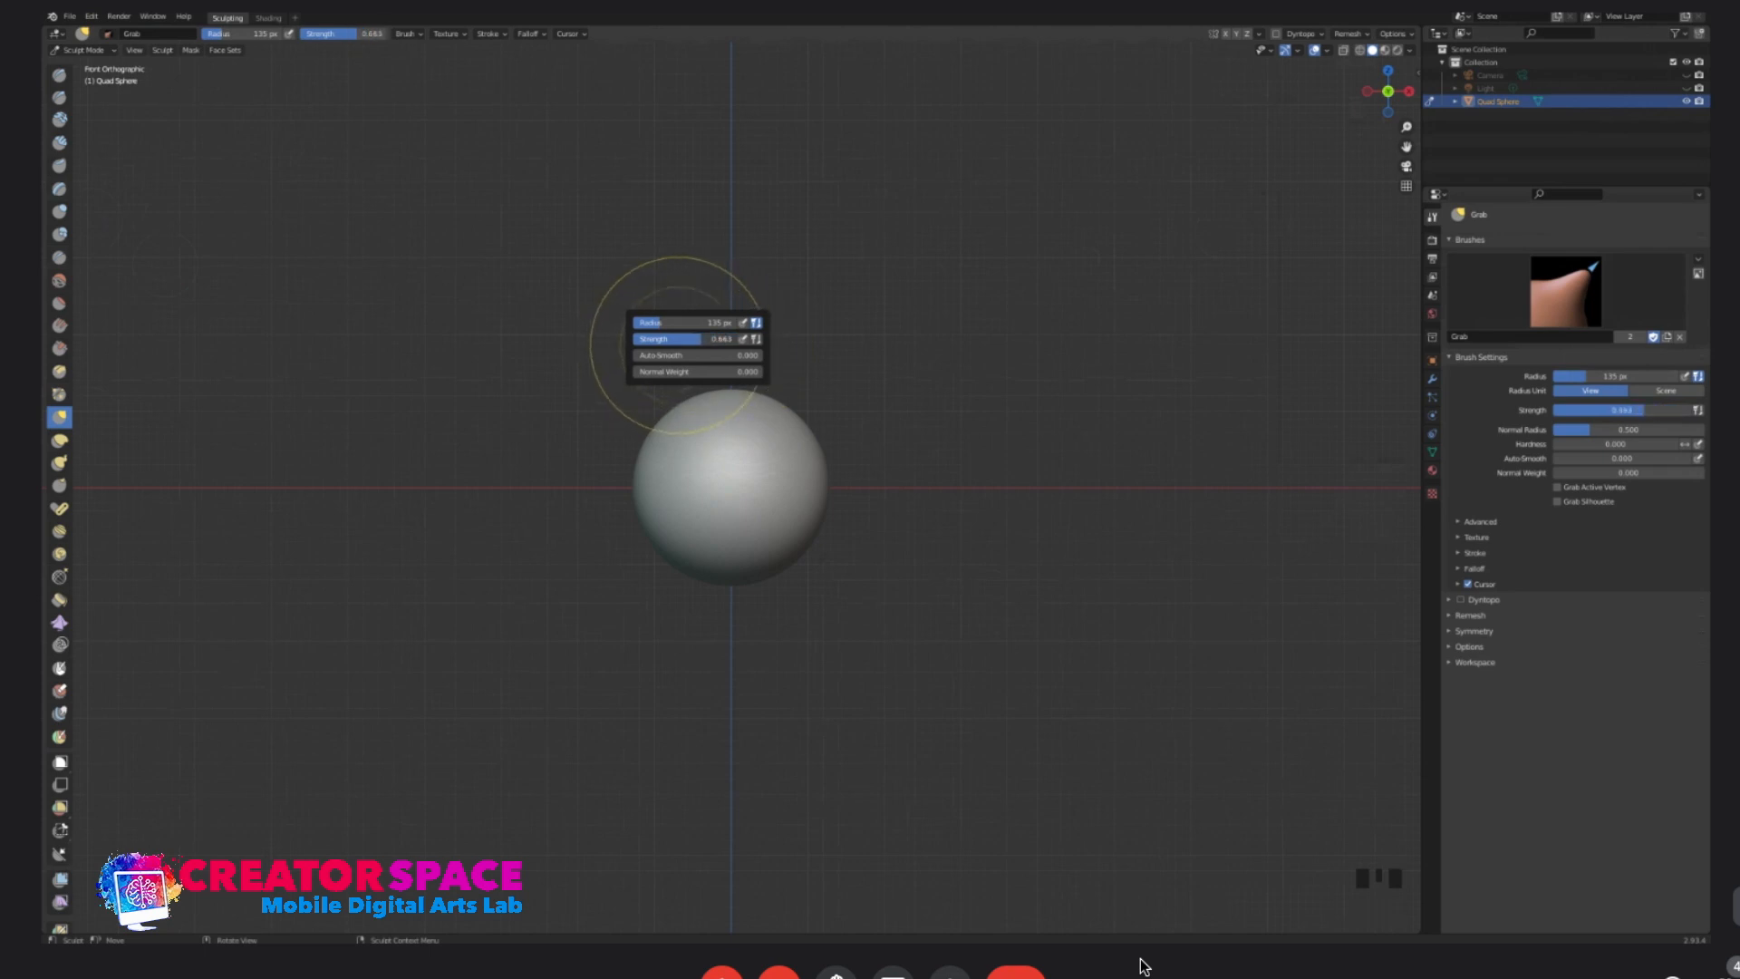
click(713, 338)
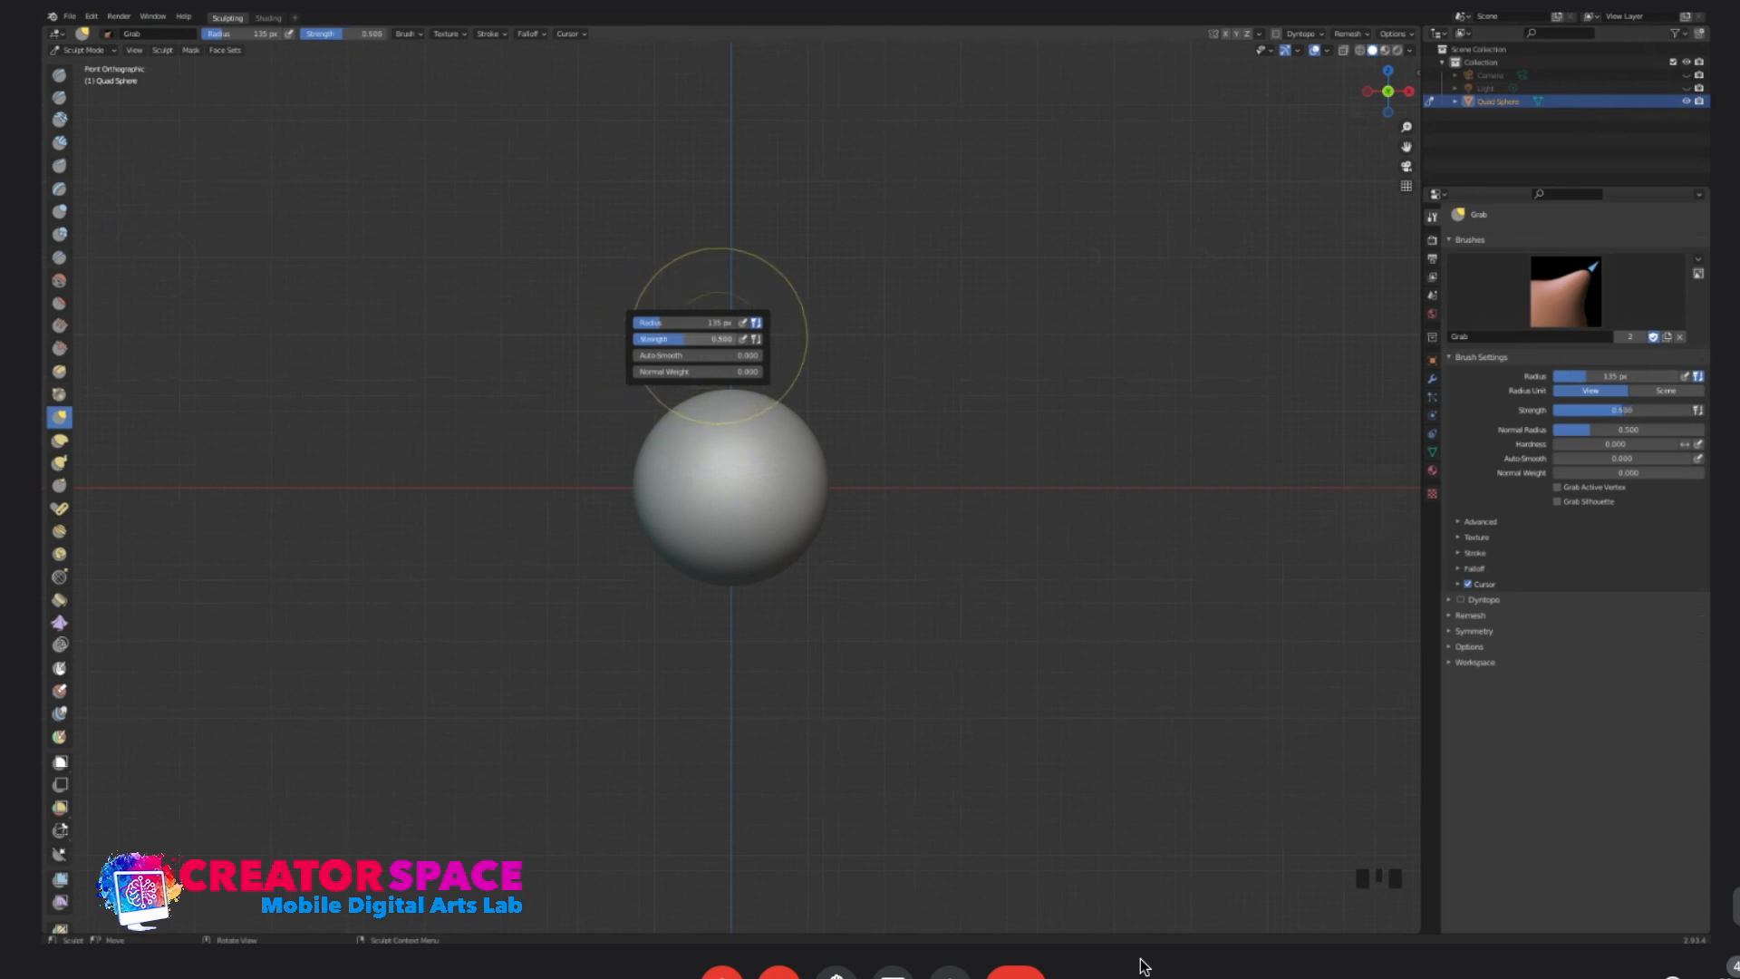
key(bracketright)
key(bracketright)
key(bracketright)
key(bracketleft)
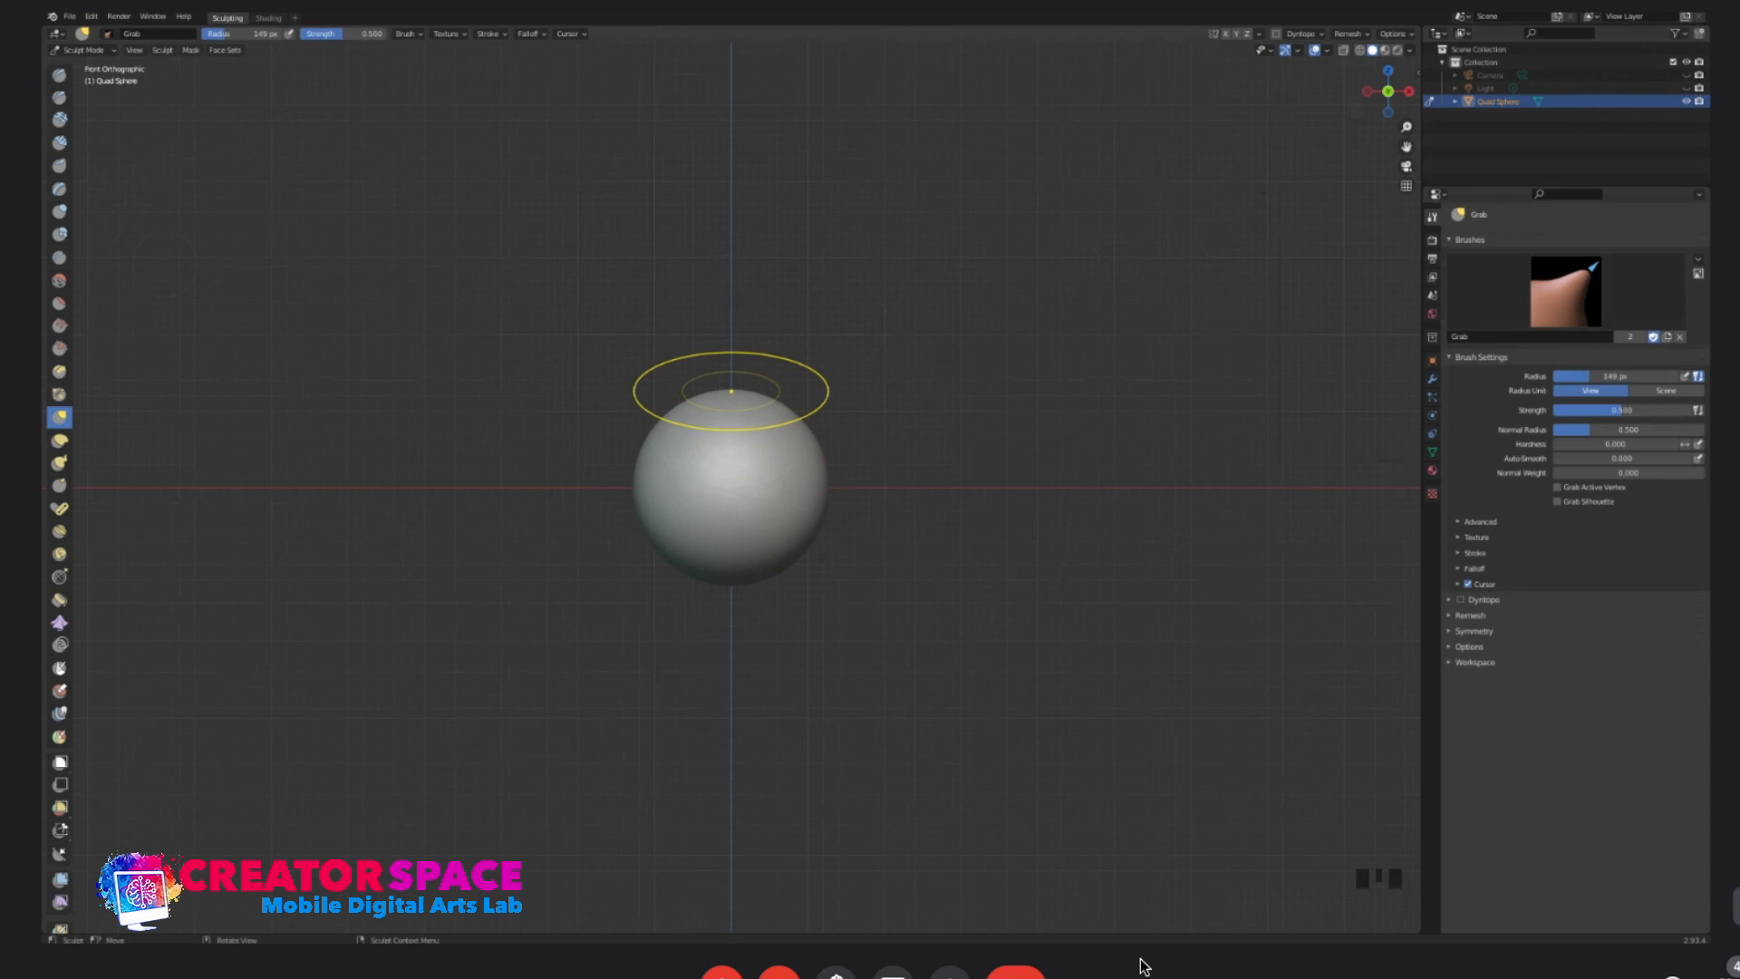
drag(731, 390, 745, 199)
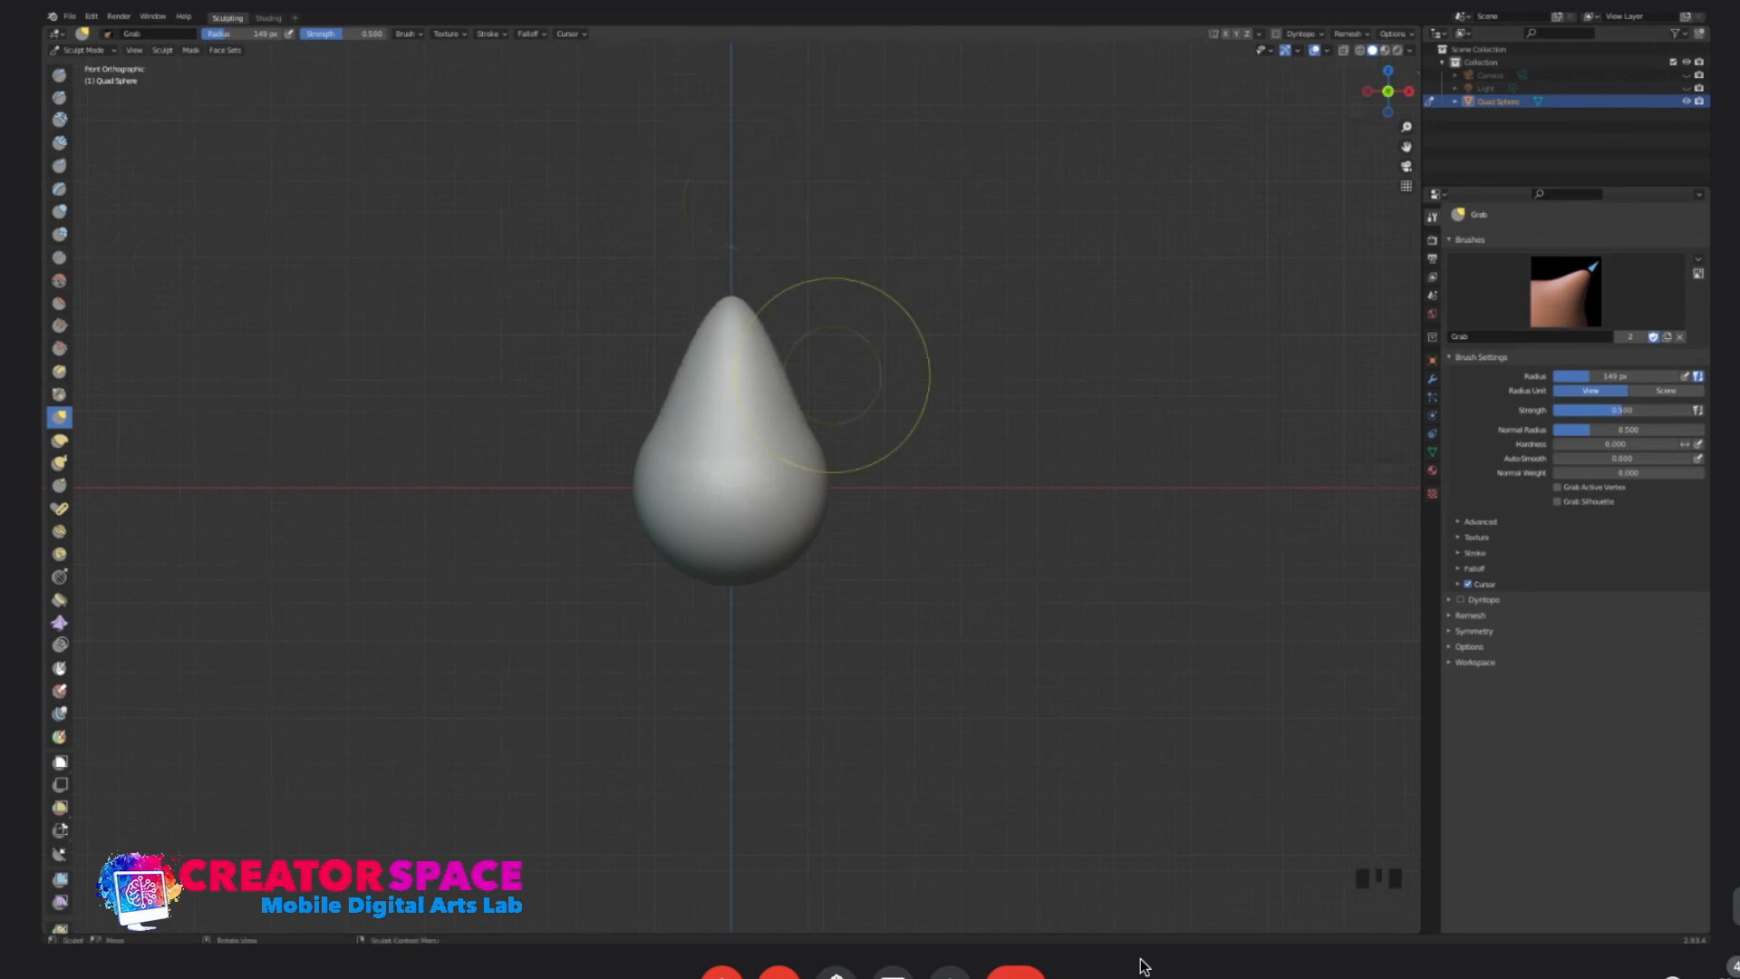
- Undo a trial pull on the teardrop's right flank and set the Grab brush to radius 164 px and strength 0.850
drag(790, 387, 800, 378)
key(ctrl+z)
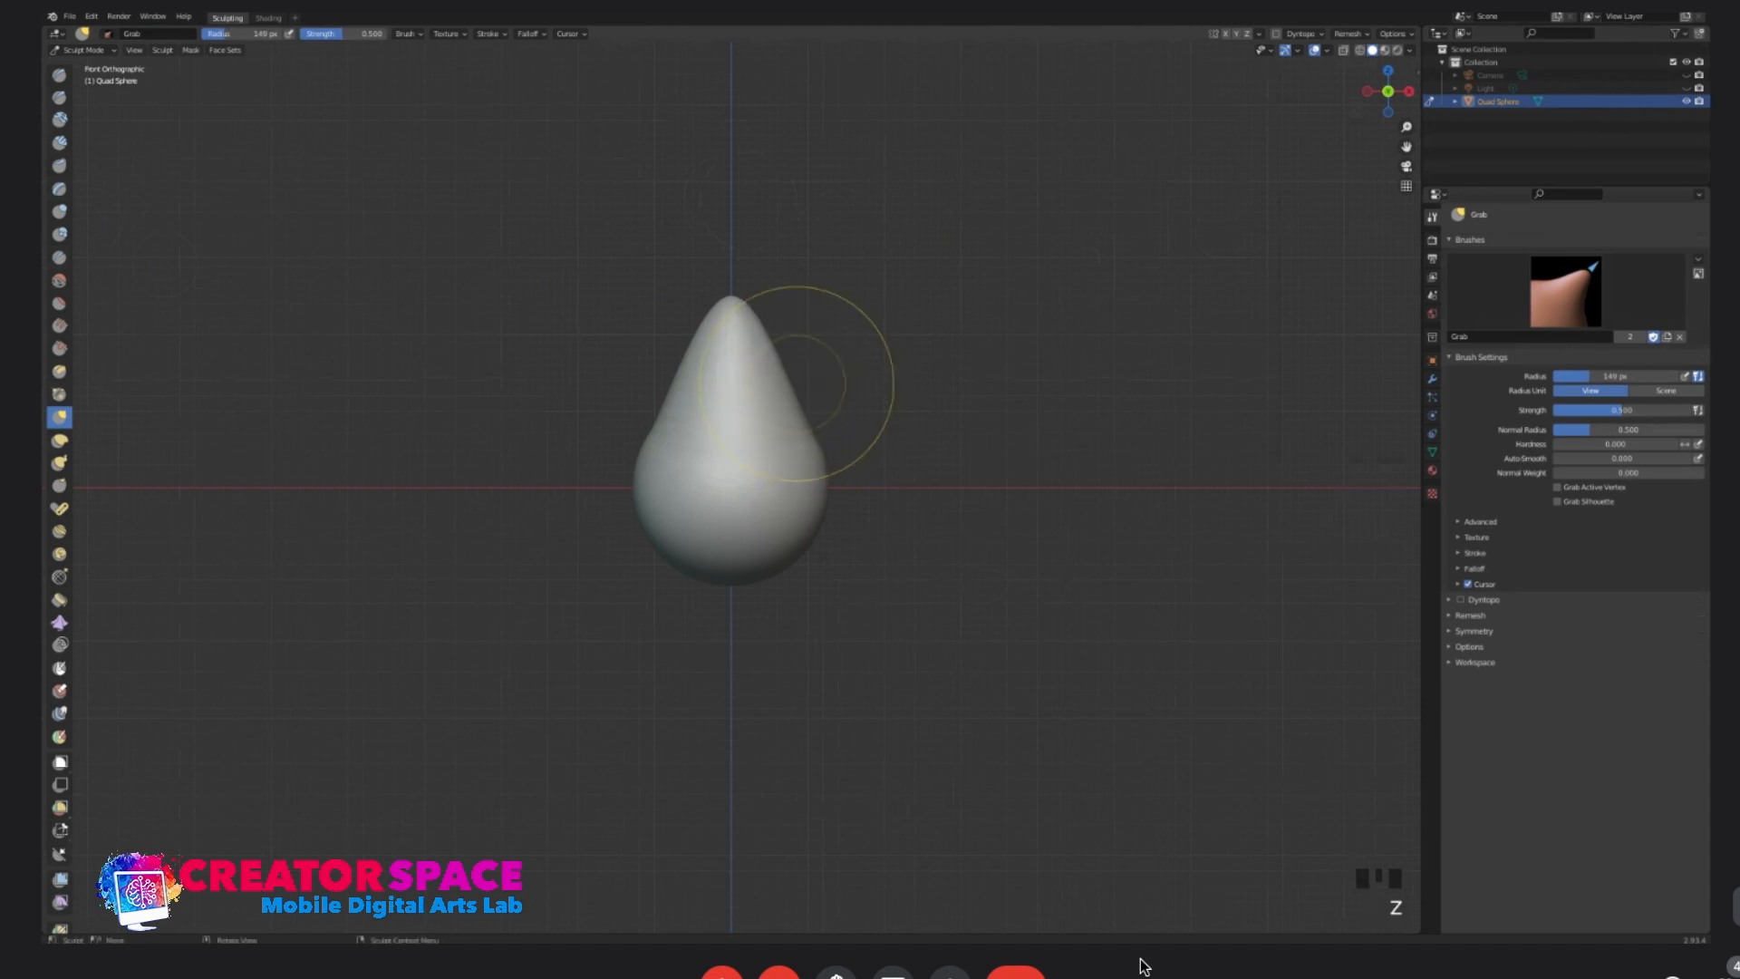
key(bracketright)
key(bracketright)
key(bracketright)
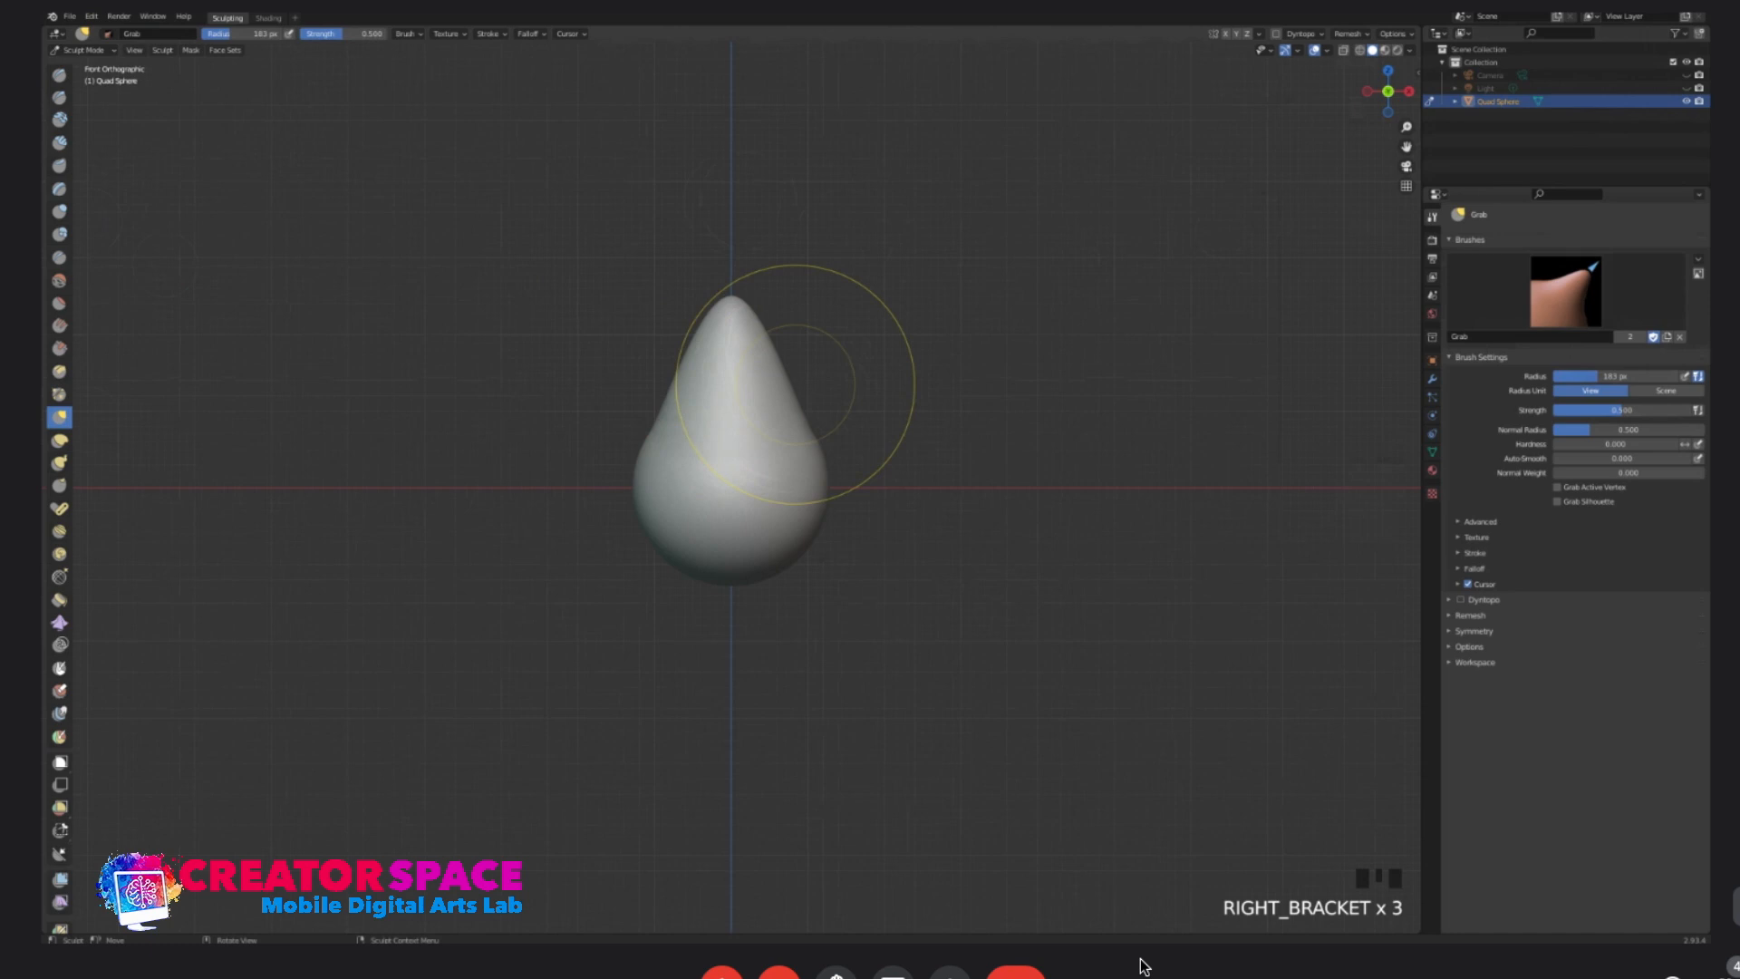
key(bracketleft)
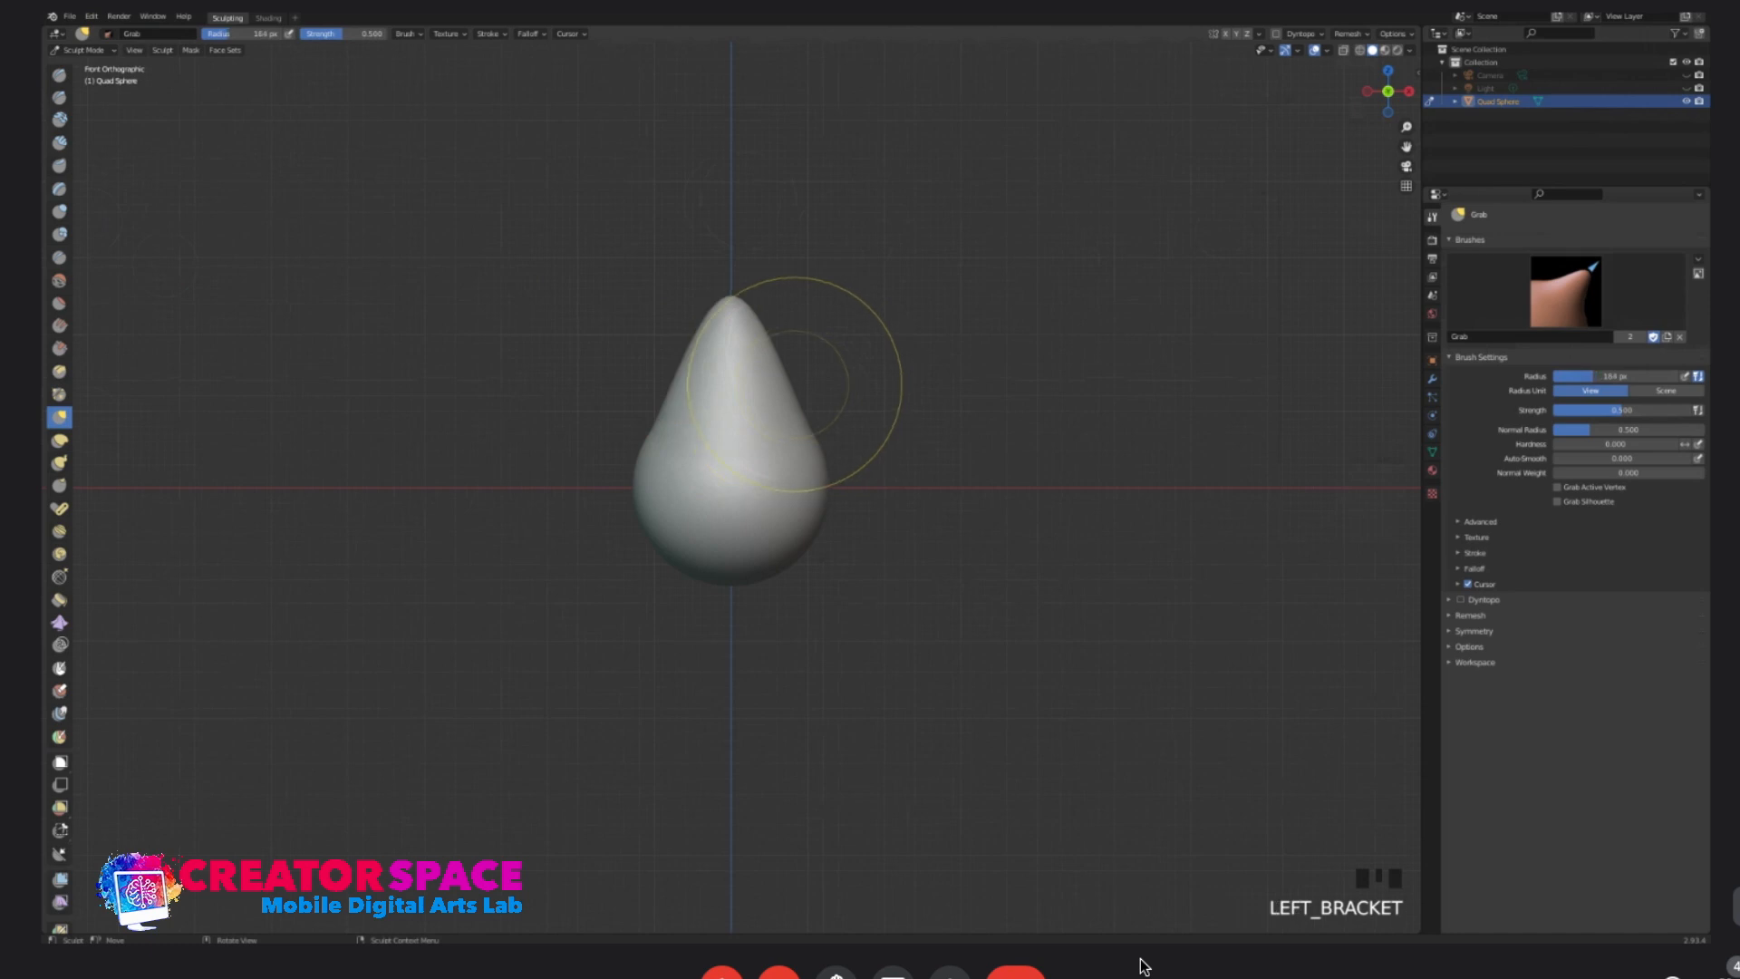
right_click(794, 385)
drag(736, 401, 768, 405)
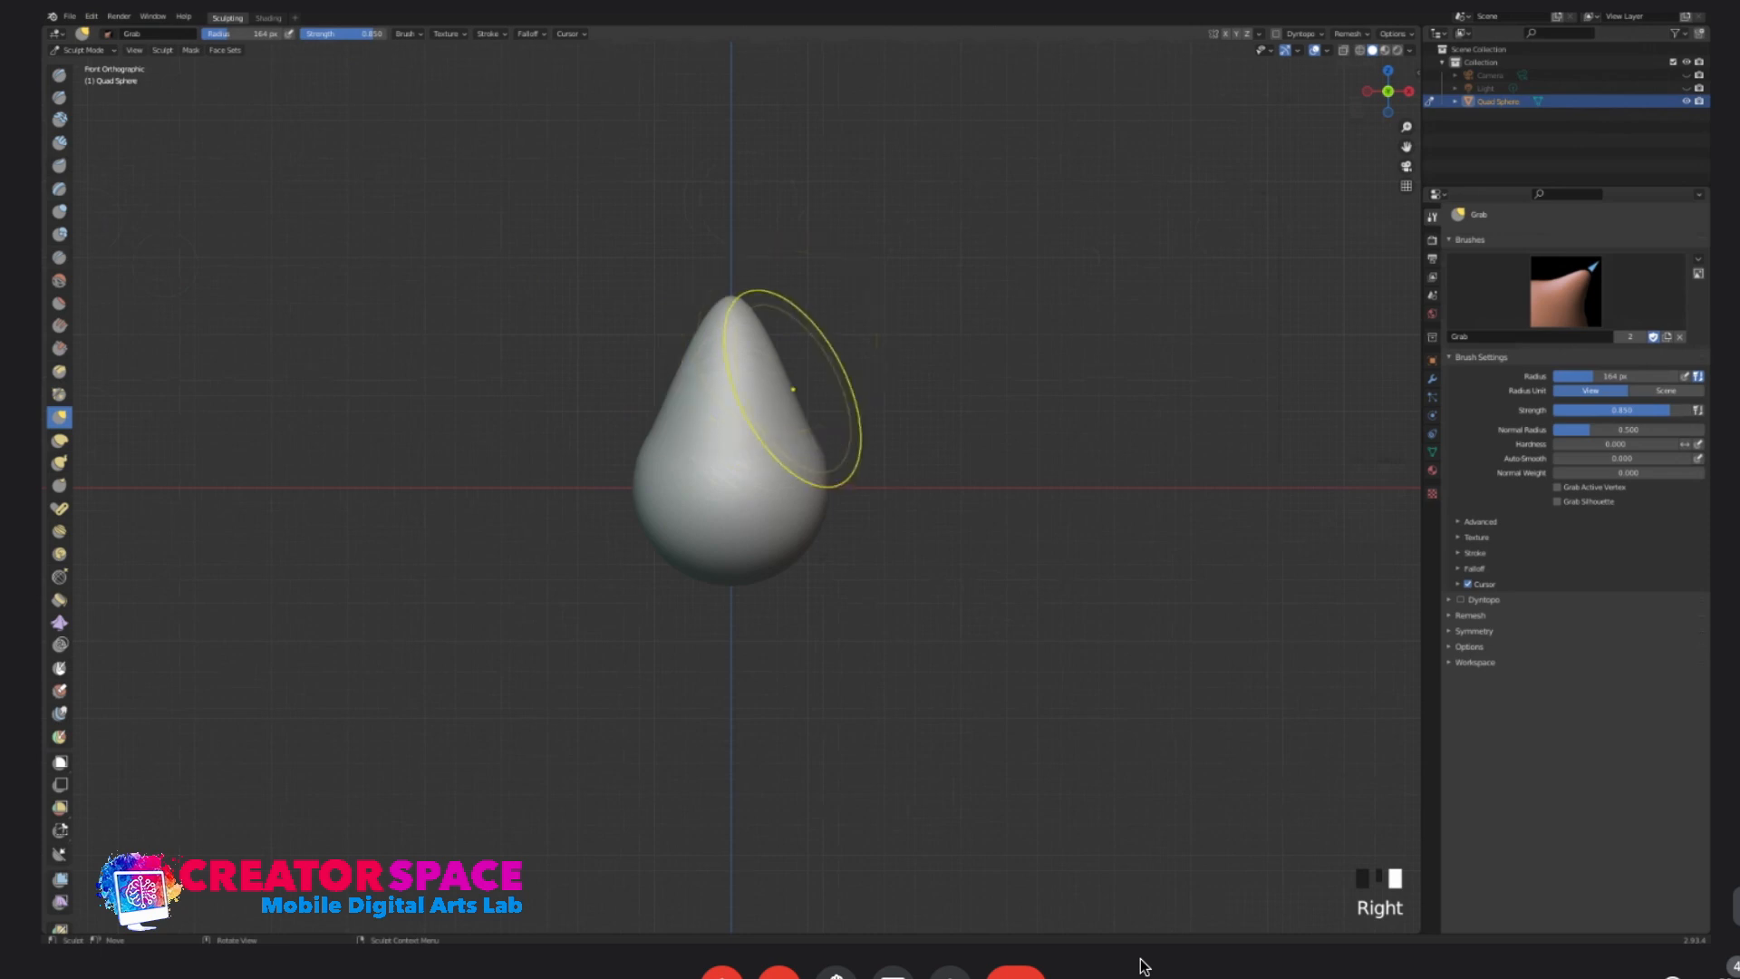
- In the front view, pull both upper flanks of the teardrop outward into an egg outline and lower the tip slightly
drag(791, 385, 806, 385)
drag(681, 386, 664, 379)
drag(647, 441, 646, 439)
drag(820, 399, 804, 419)
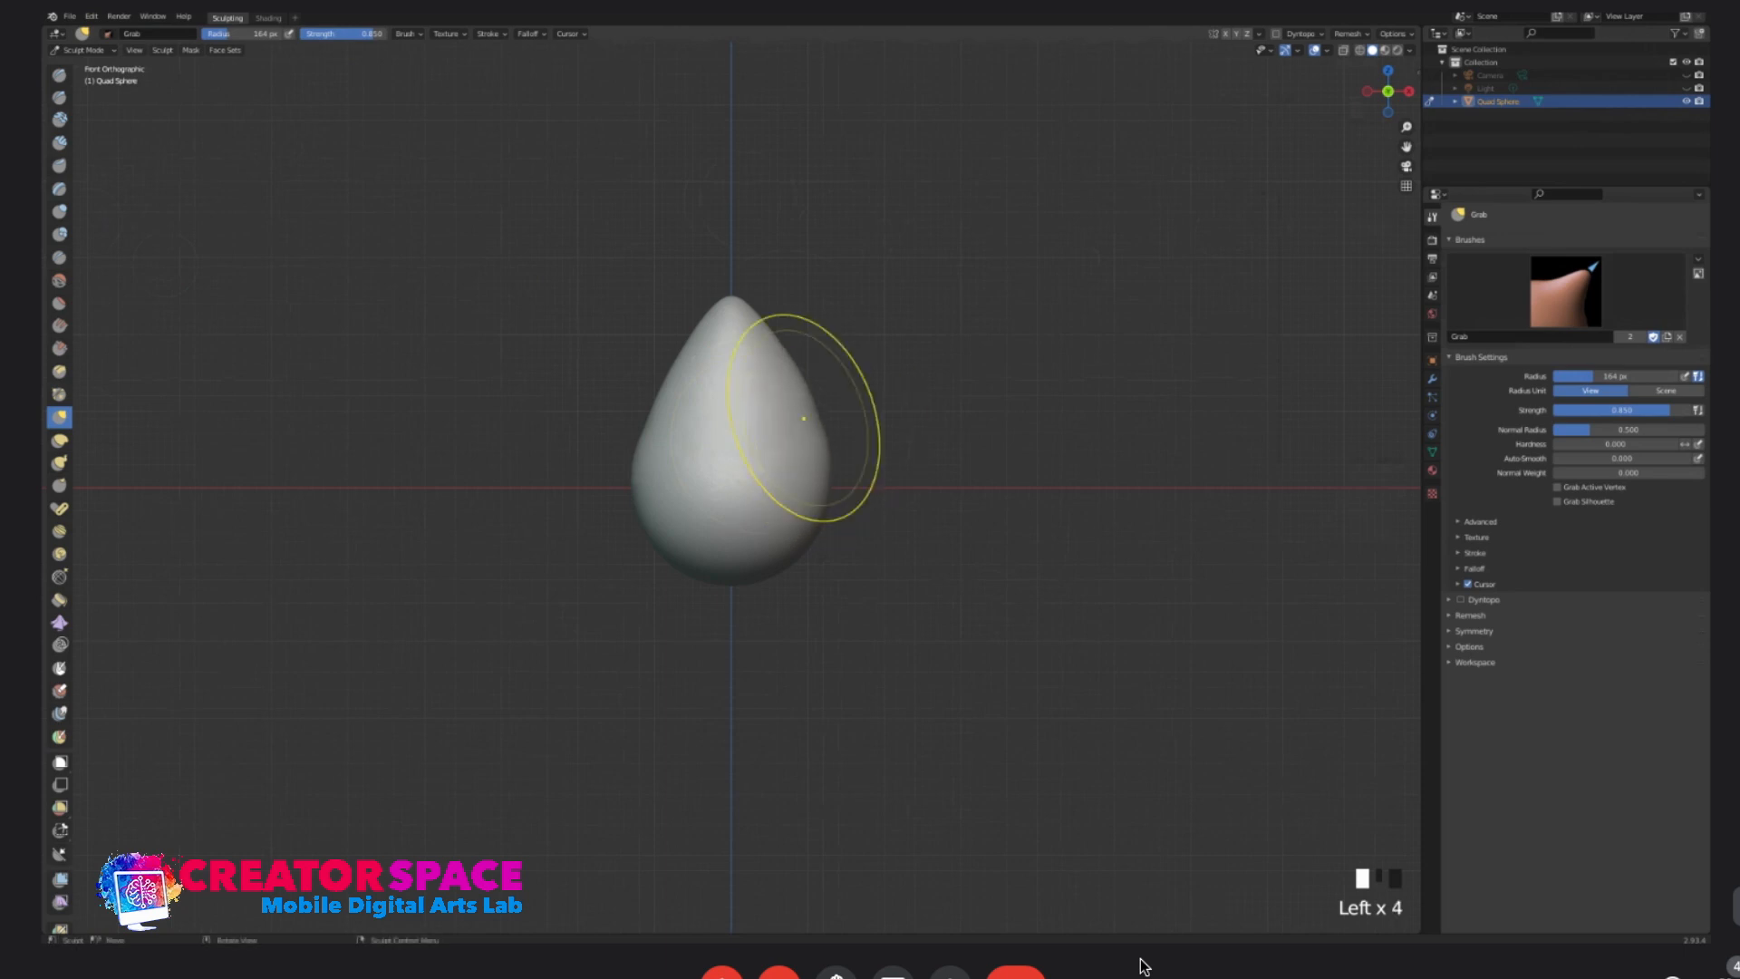
drag(676, 361, 678, 363)
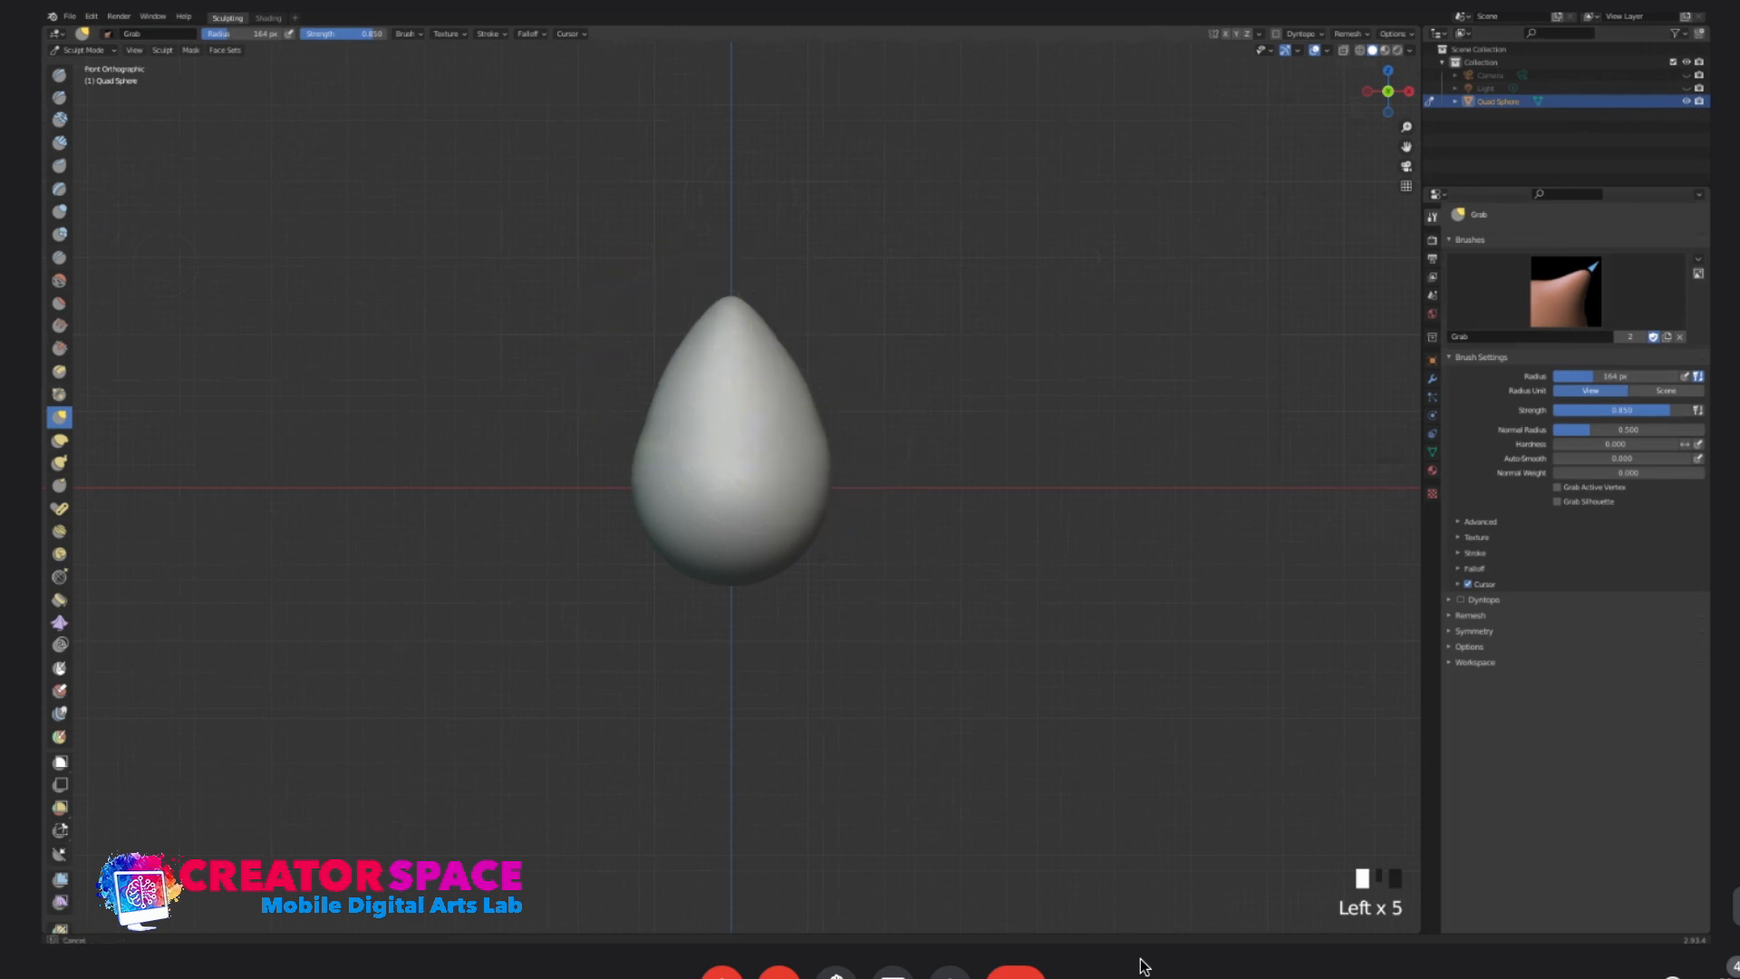
drag(651, 422, 641, 417)
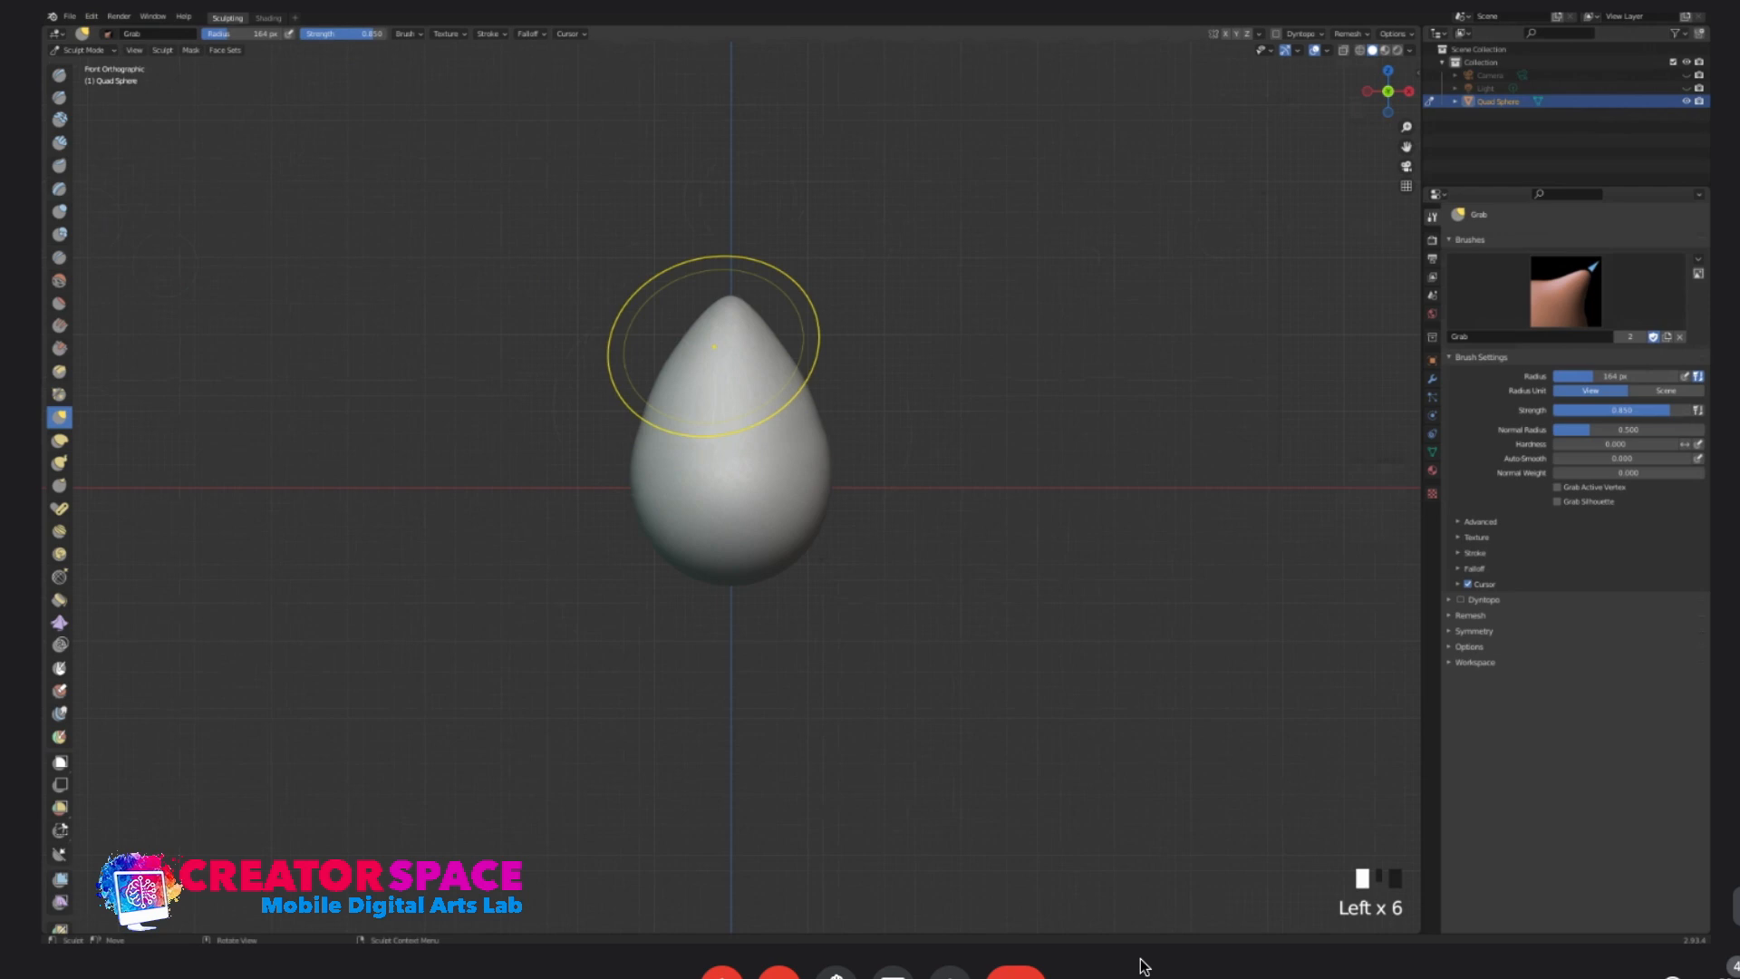
drag(733, 300, 731, 299)
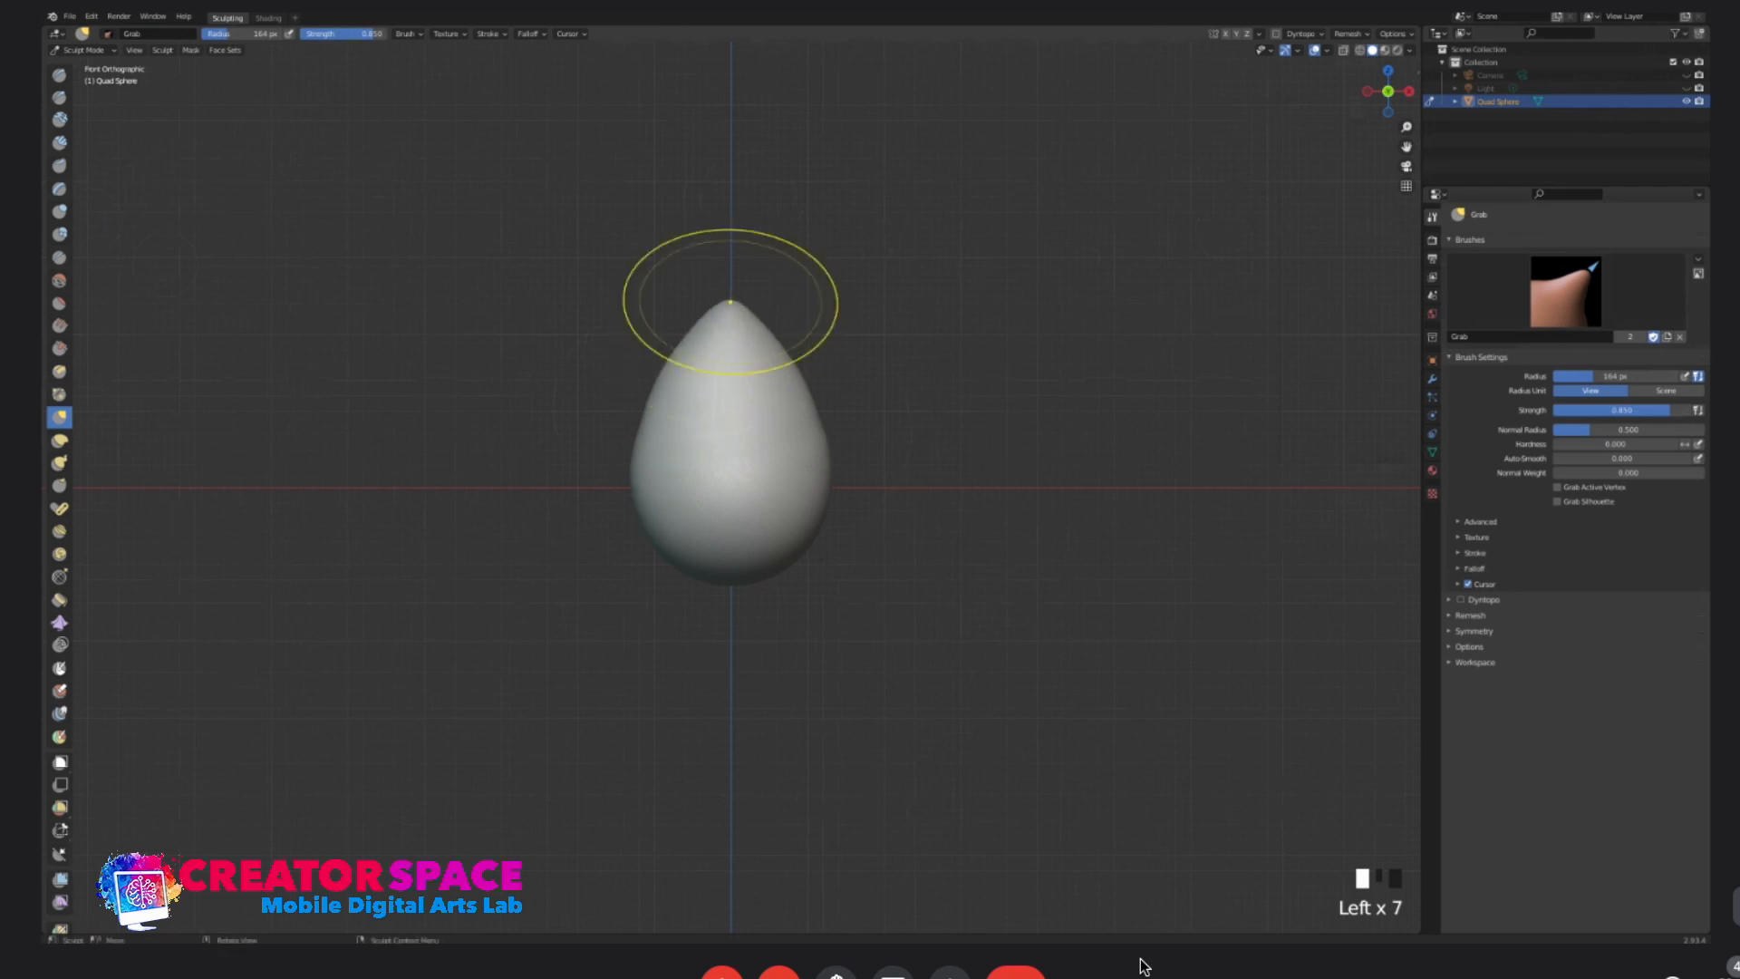
- Switch to the right orthographic view, pull both flanks outward and move the tip toward the vertical axis
key(KP_3)
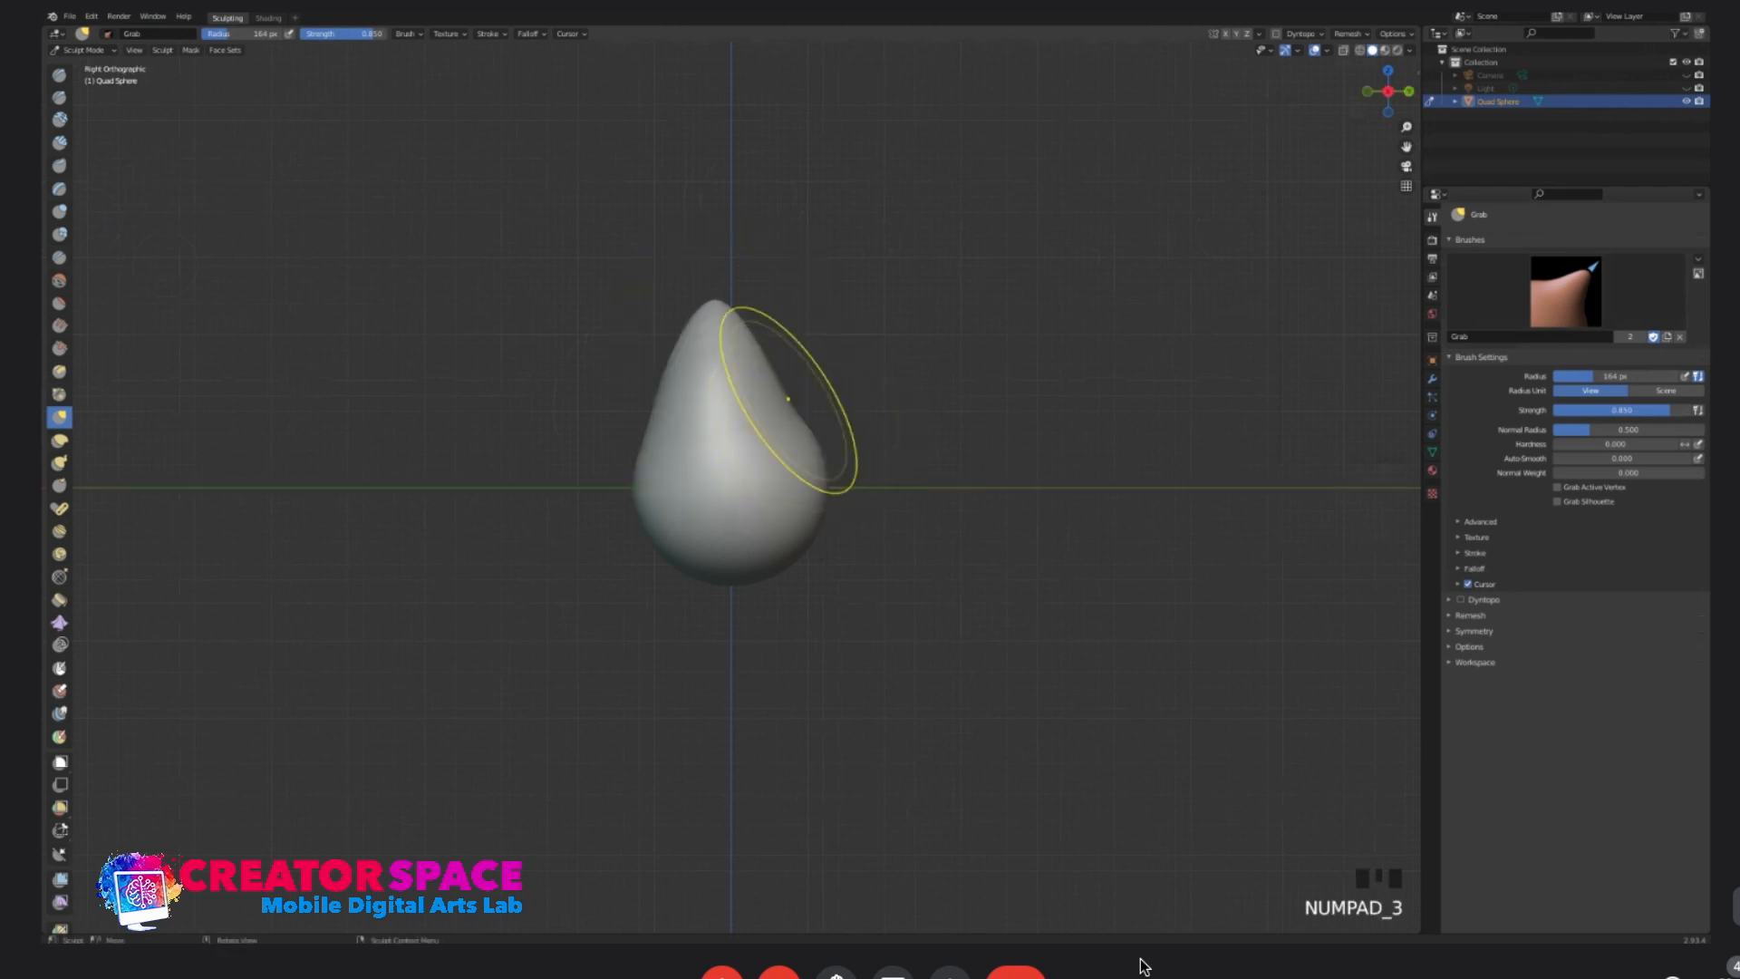
drag(788, 399, 801, 399)
drag(660, 390, 654, 390)
drag(710, 299, 729, 301)
drag(729, 390, 654, 384)
drag(778, 359, 781, 361)
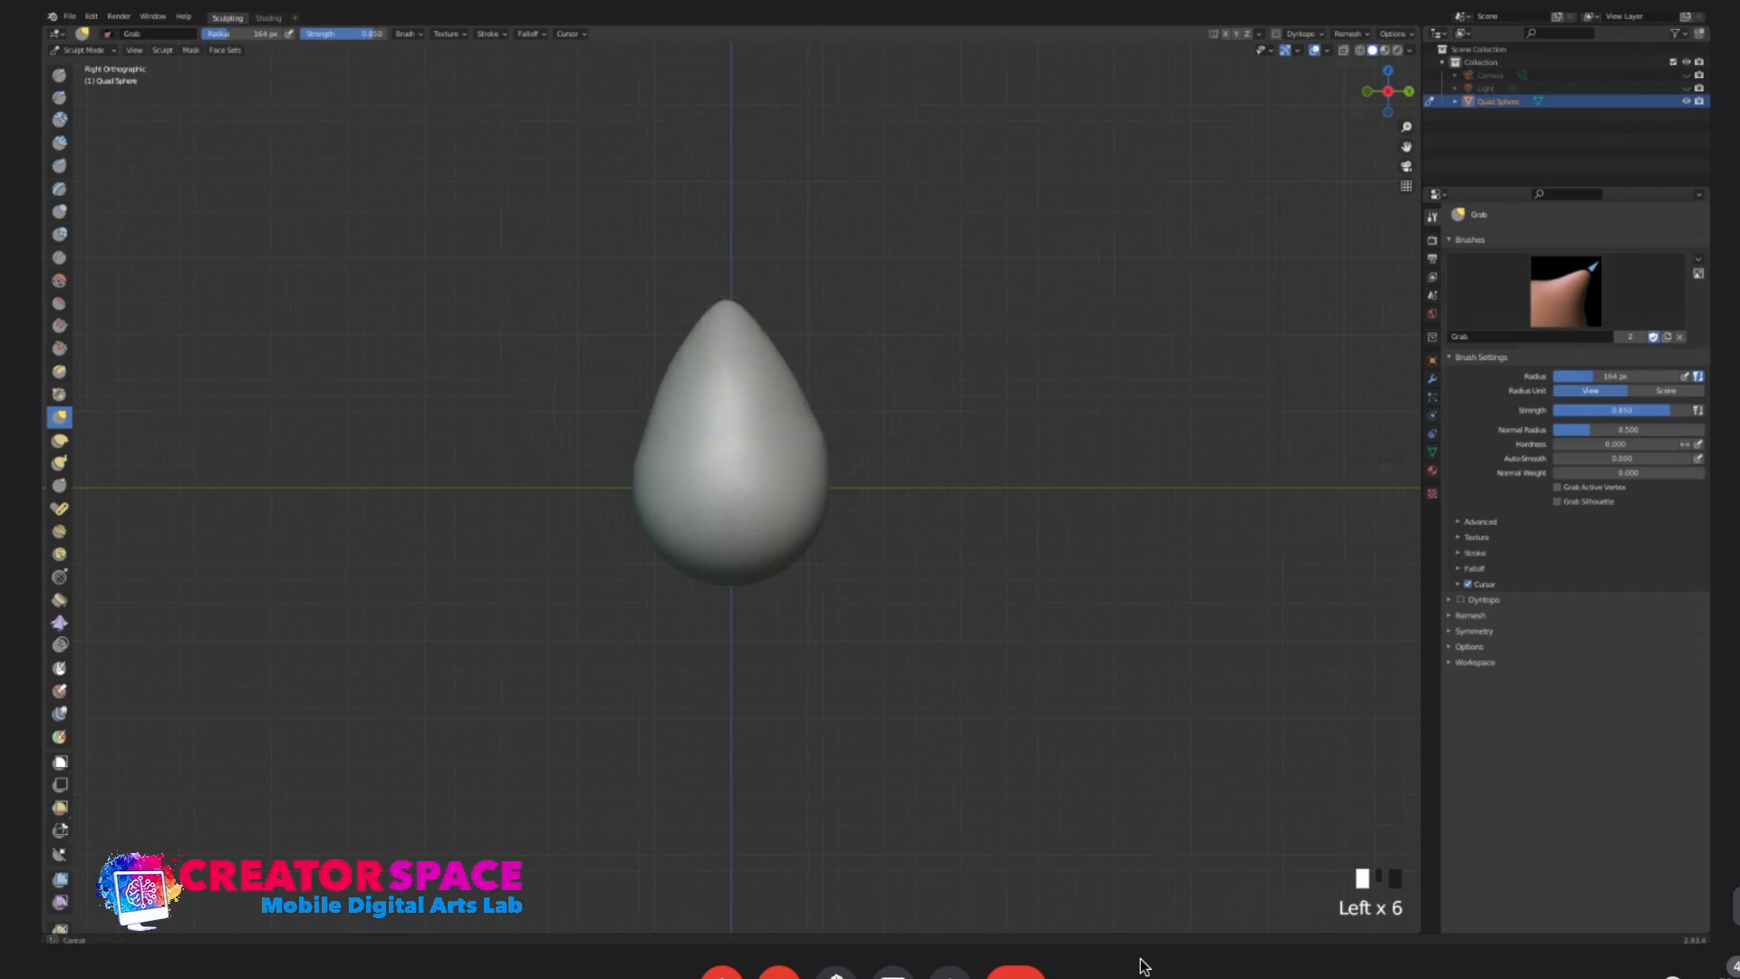
drag(823, 436, 823, 436)
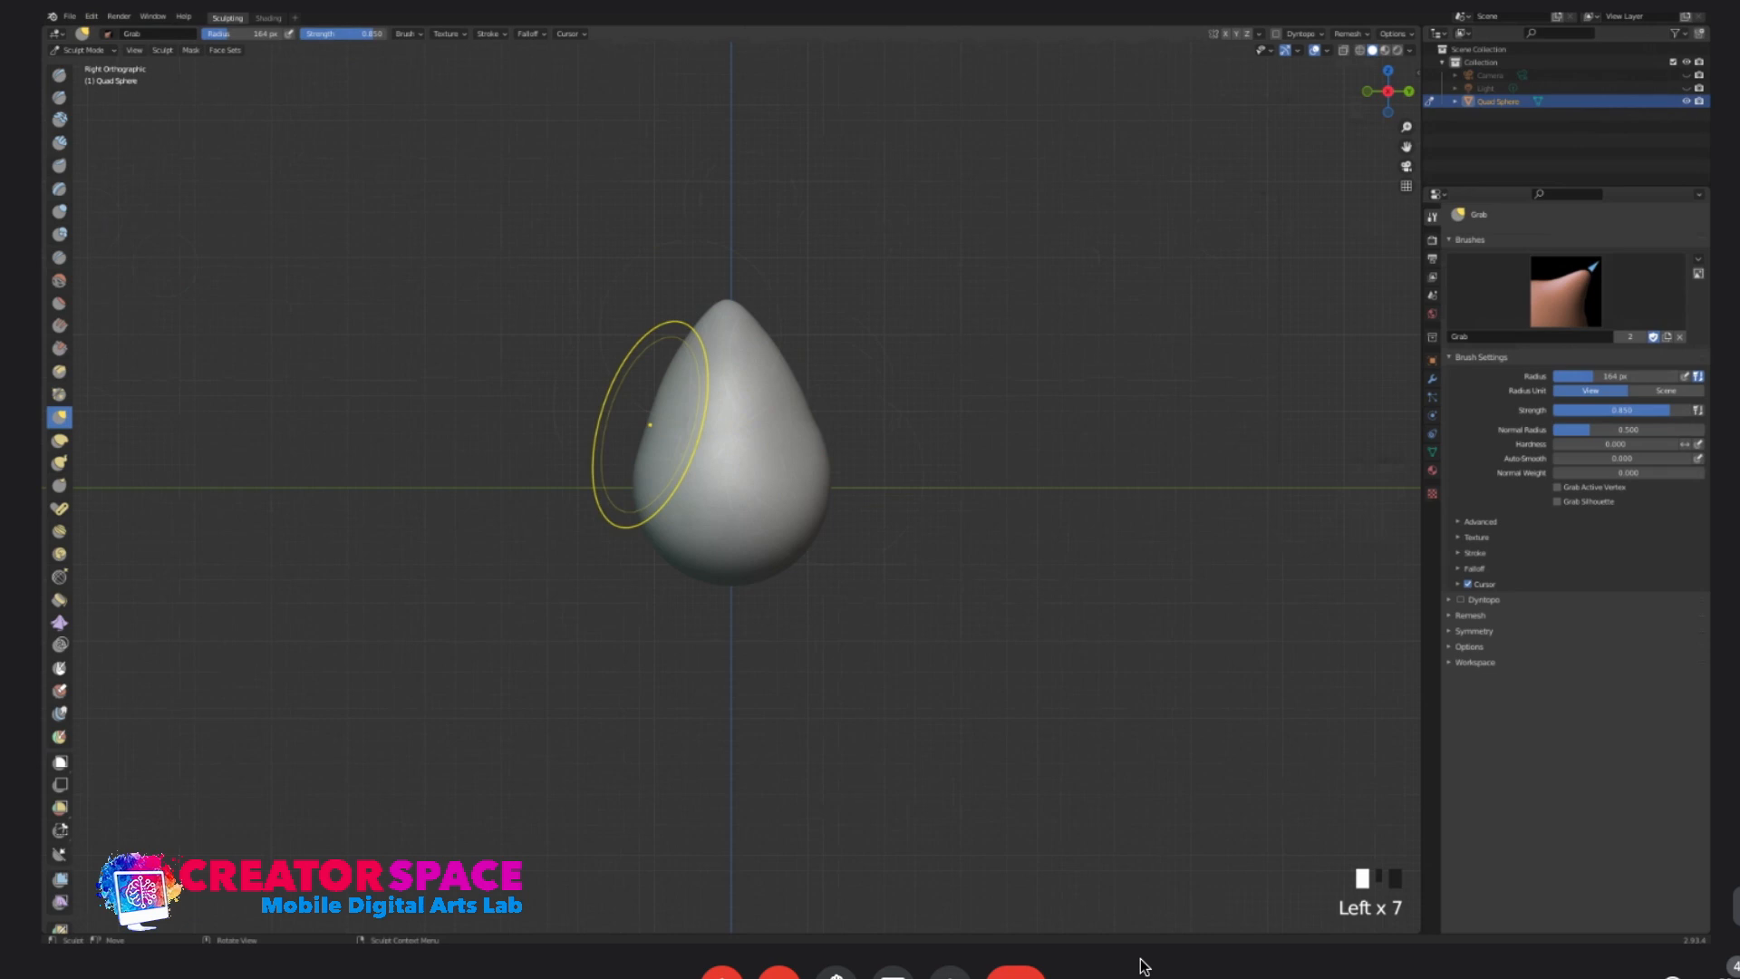
- Even out both sides of the egg in the right view and align its tip with the vertical axis
drag(788, 368, 817, 408)
drag(652, 412, 648, 410)
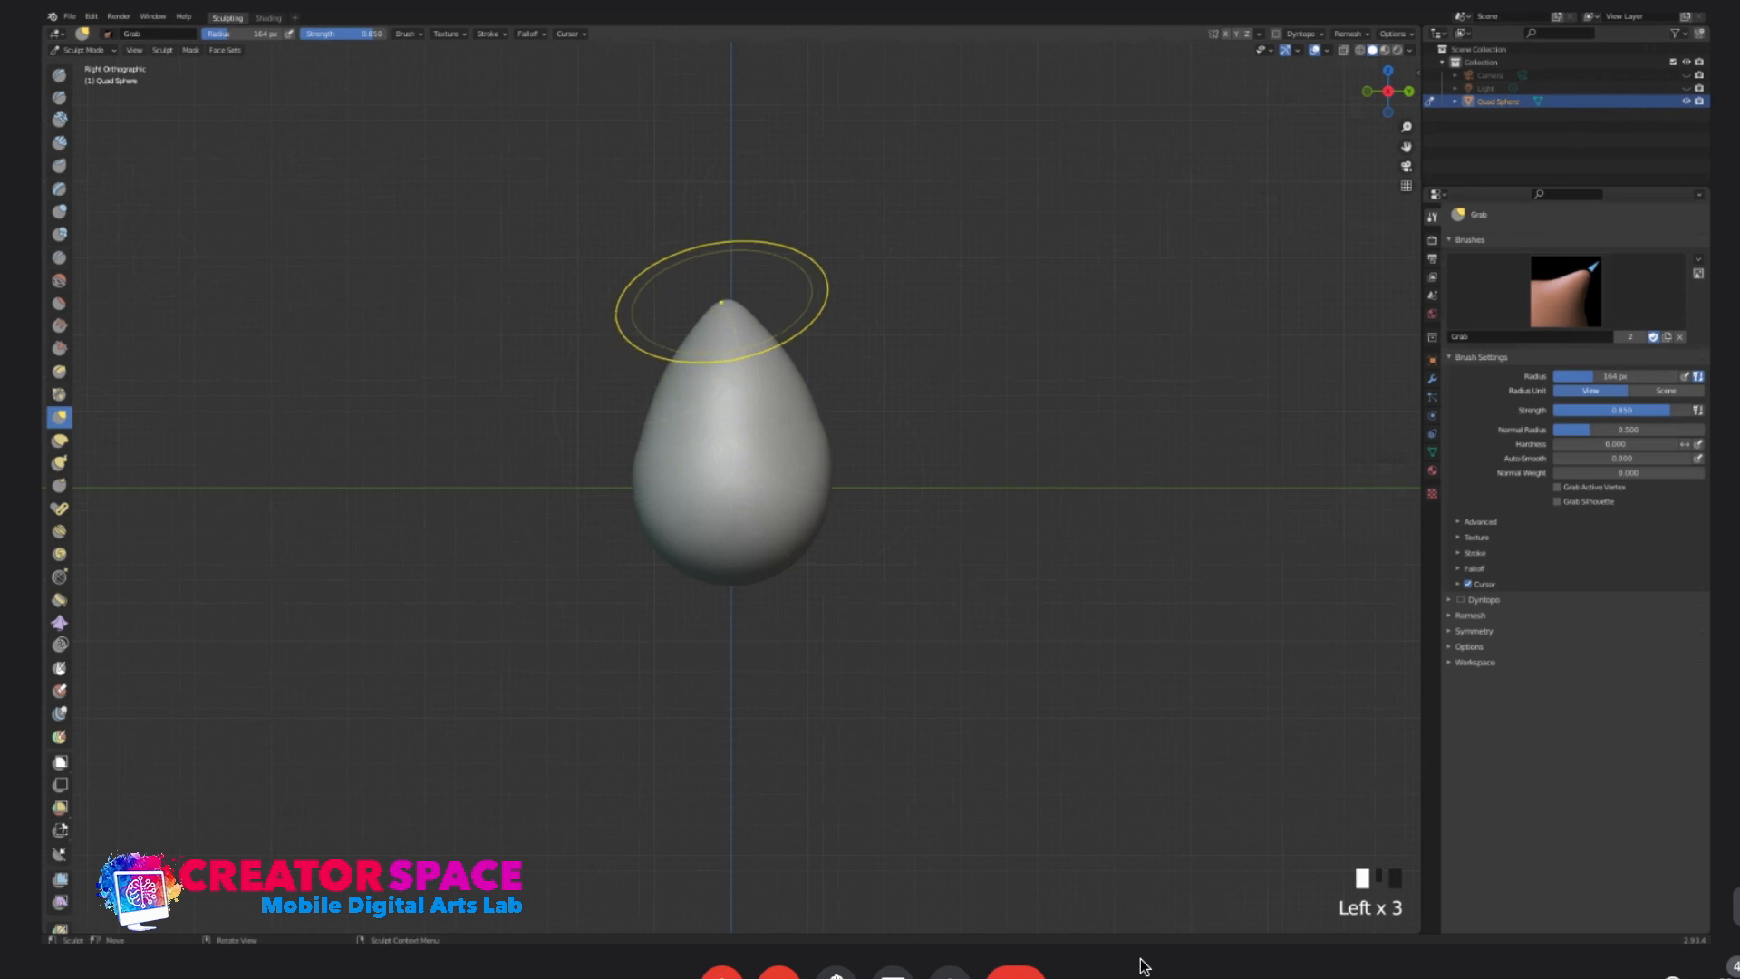
drag(724, 301, 735, 300)
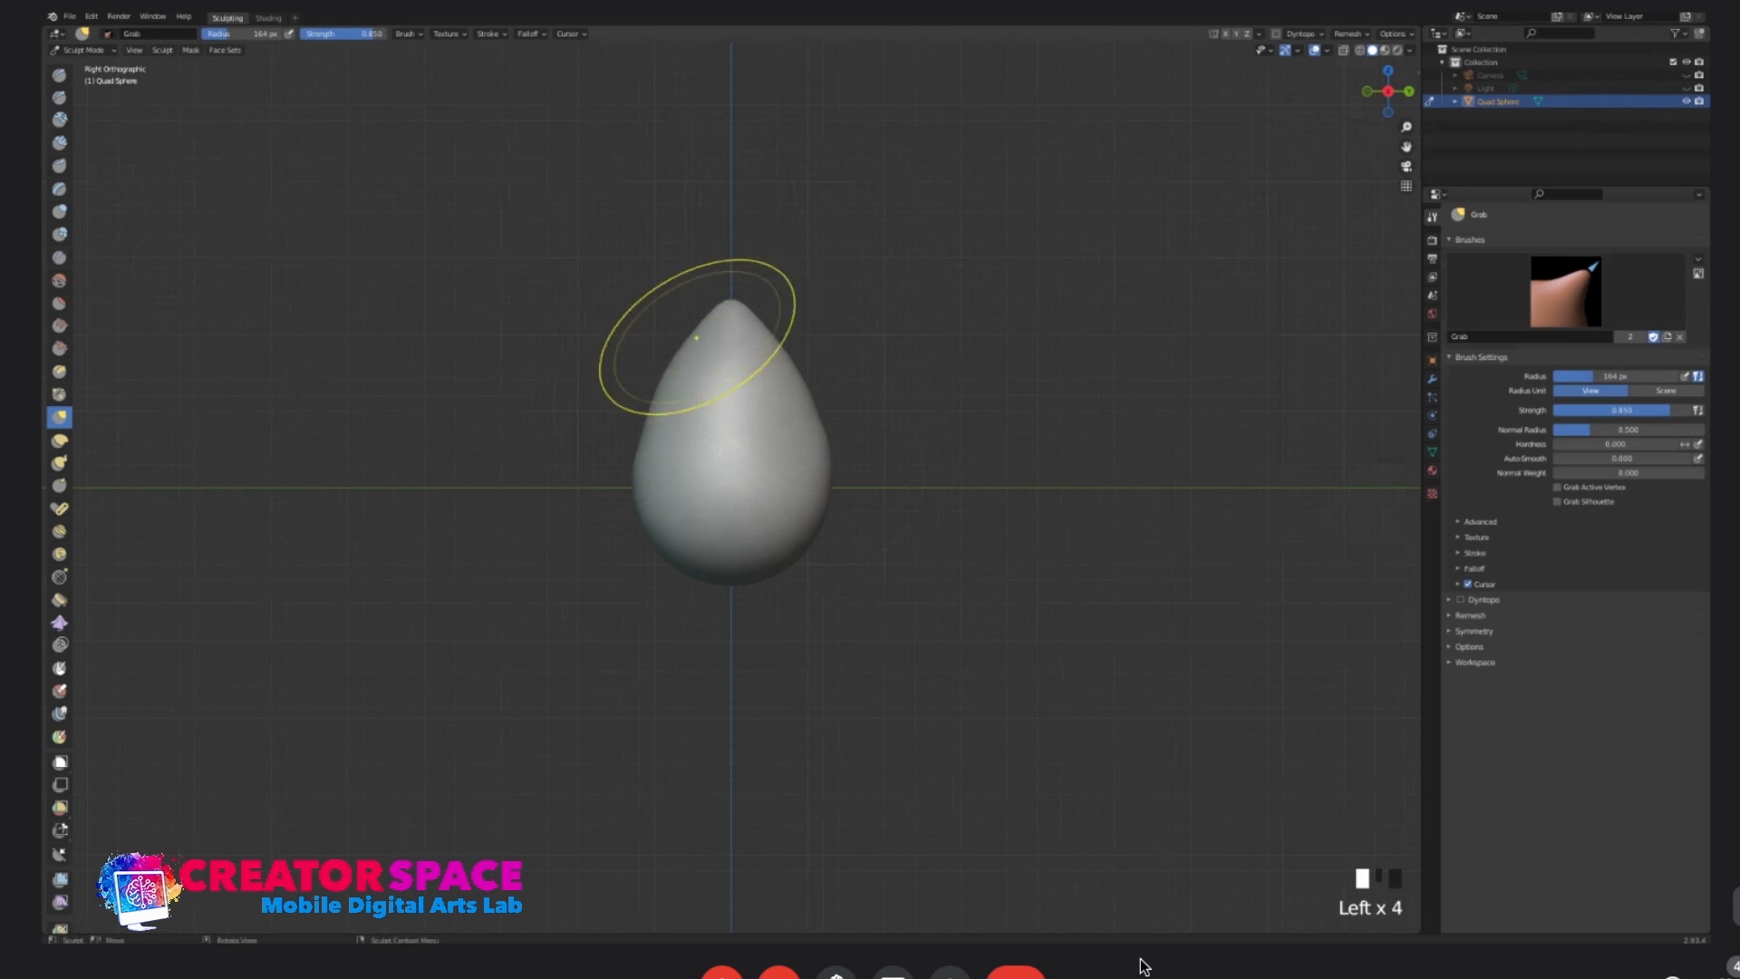
click(660, 387)
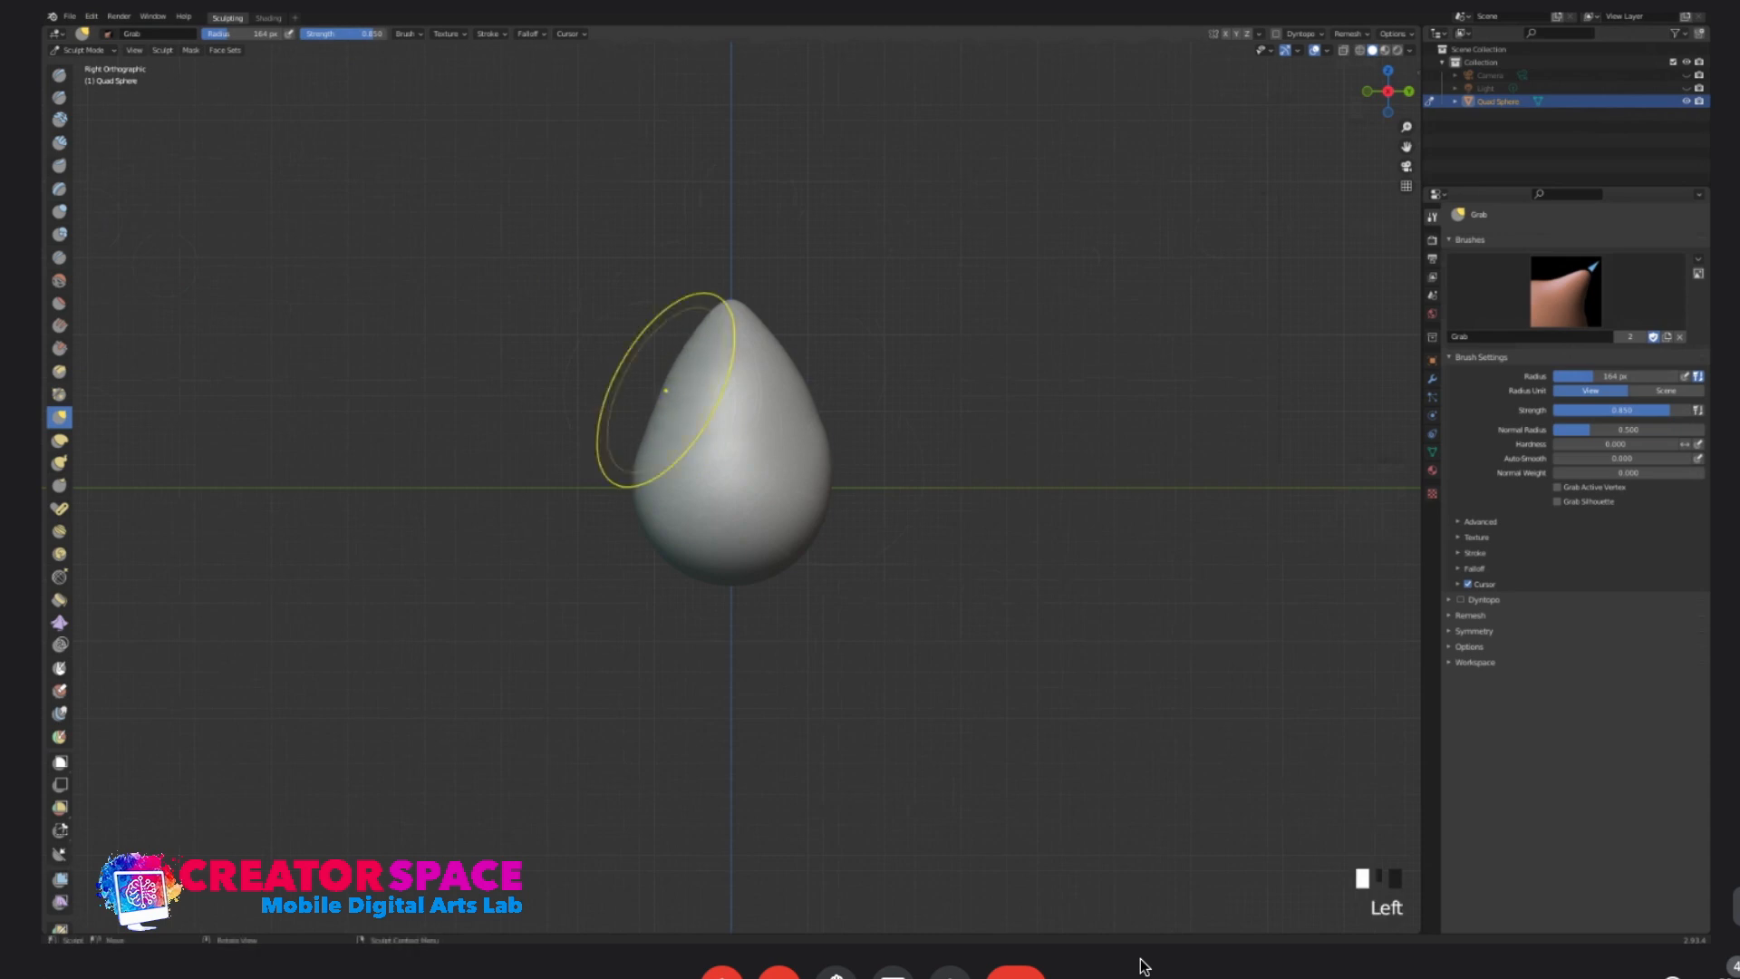
click(652, 403)
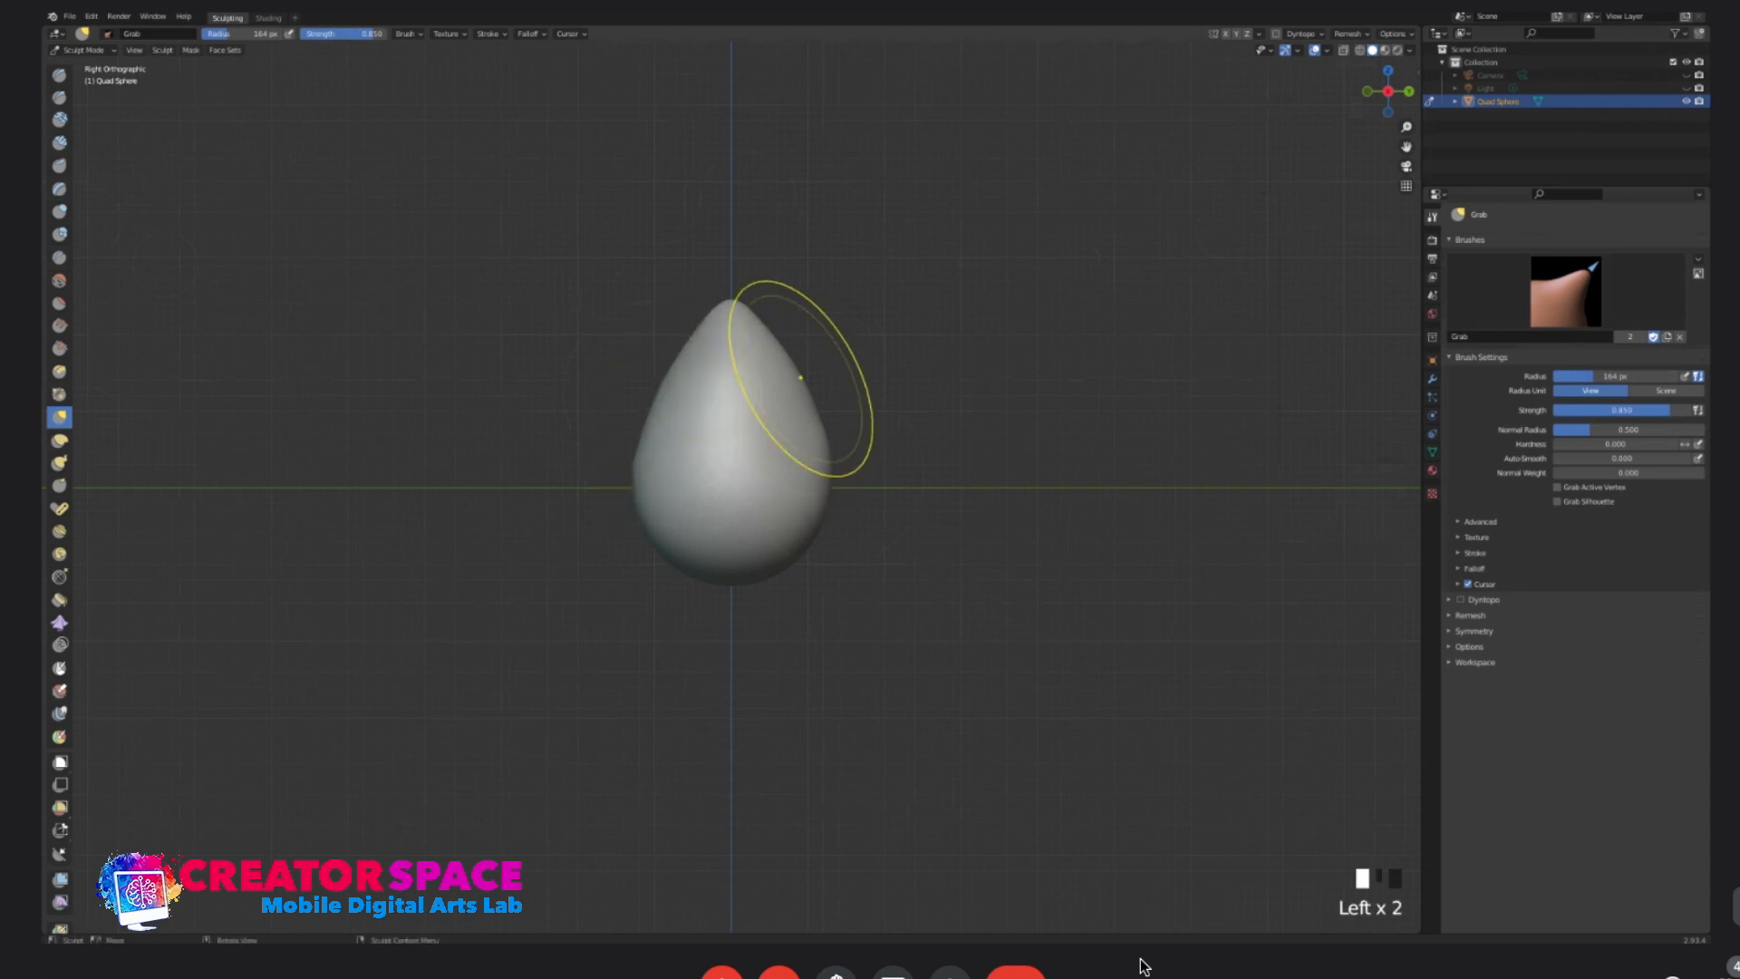
- Refine both flanks of the egg with small Grab adjustments in the right view
click(804, 372)
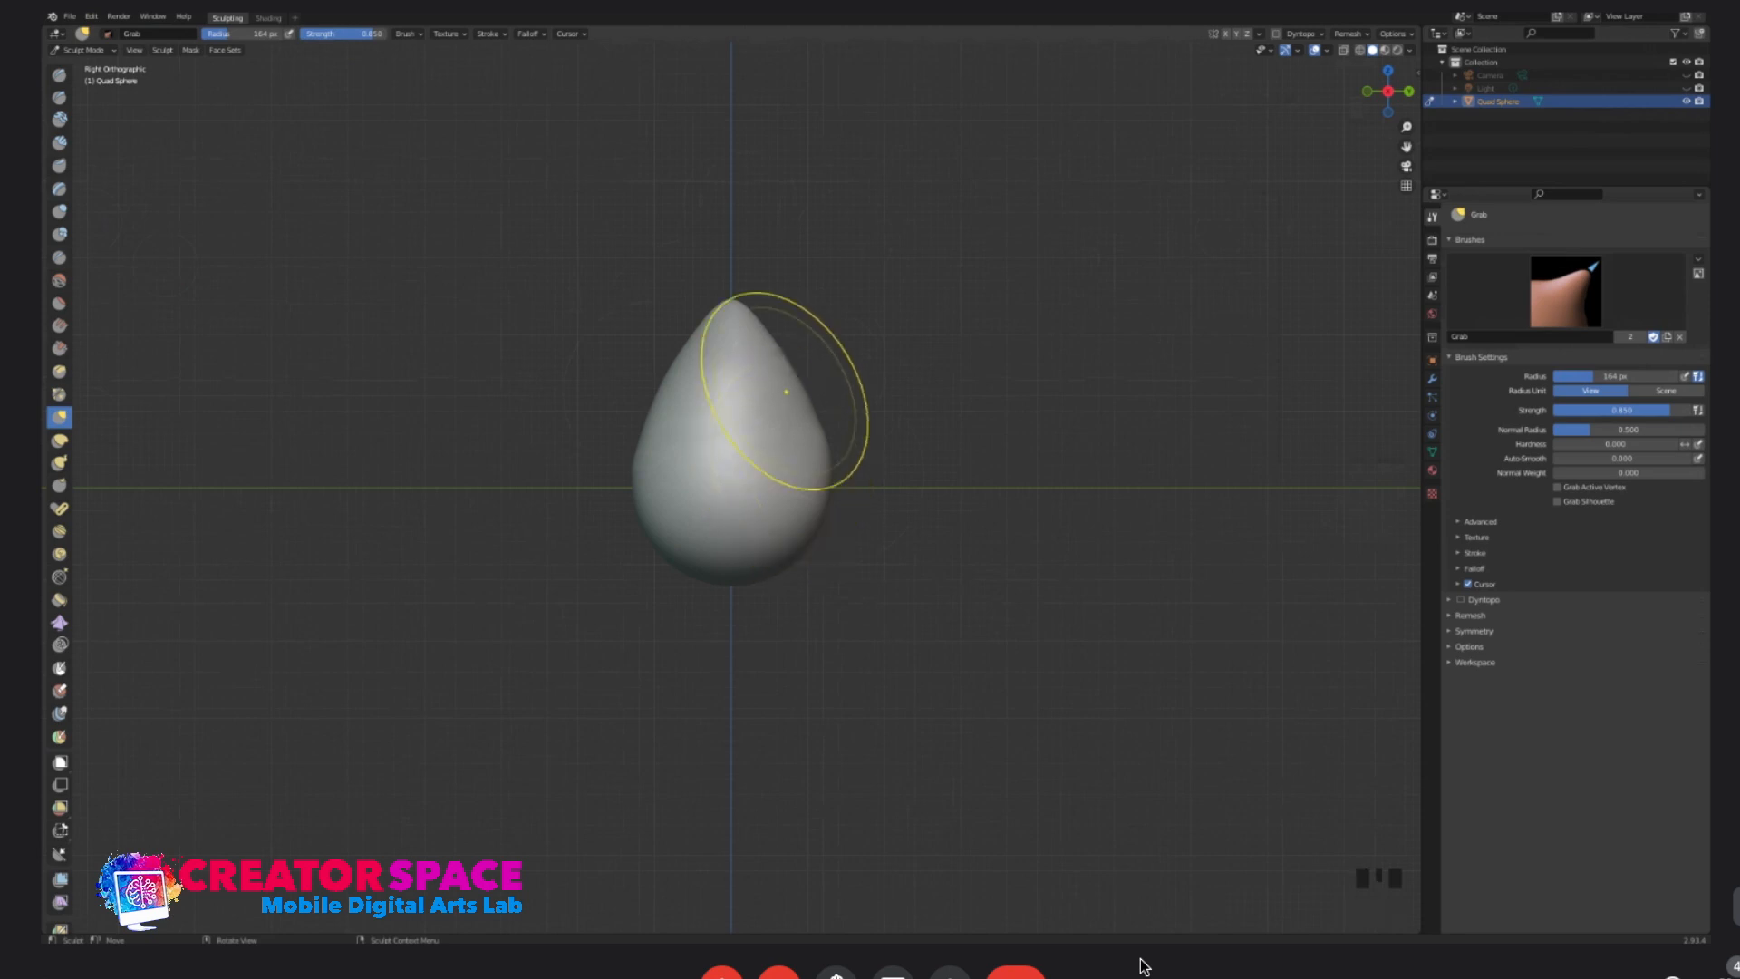
click(793, 408)
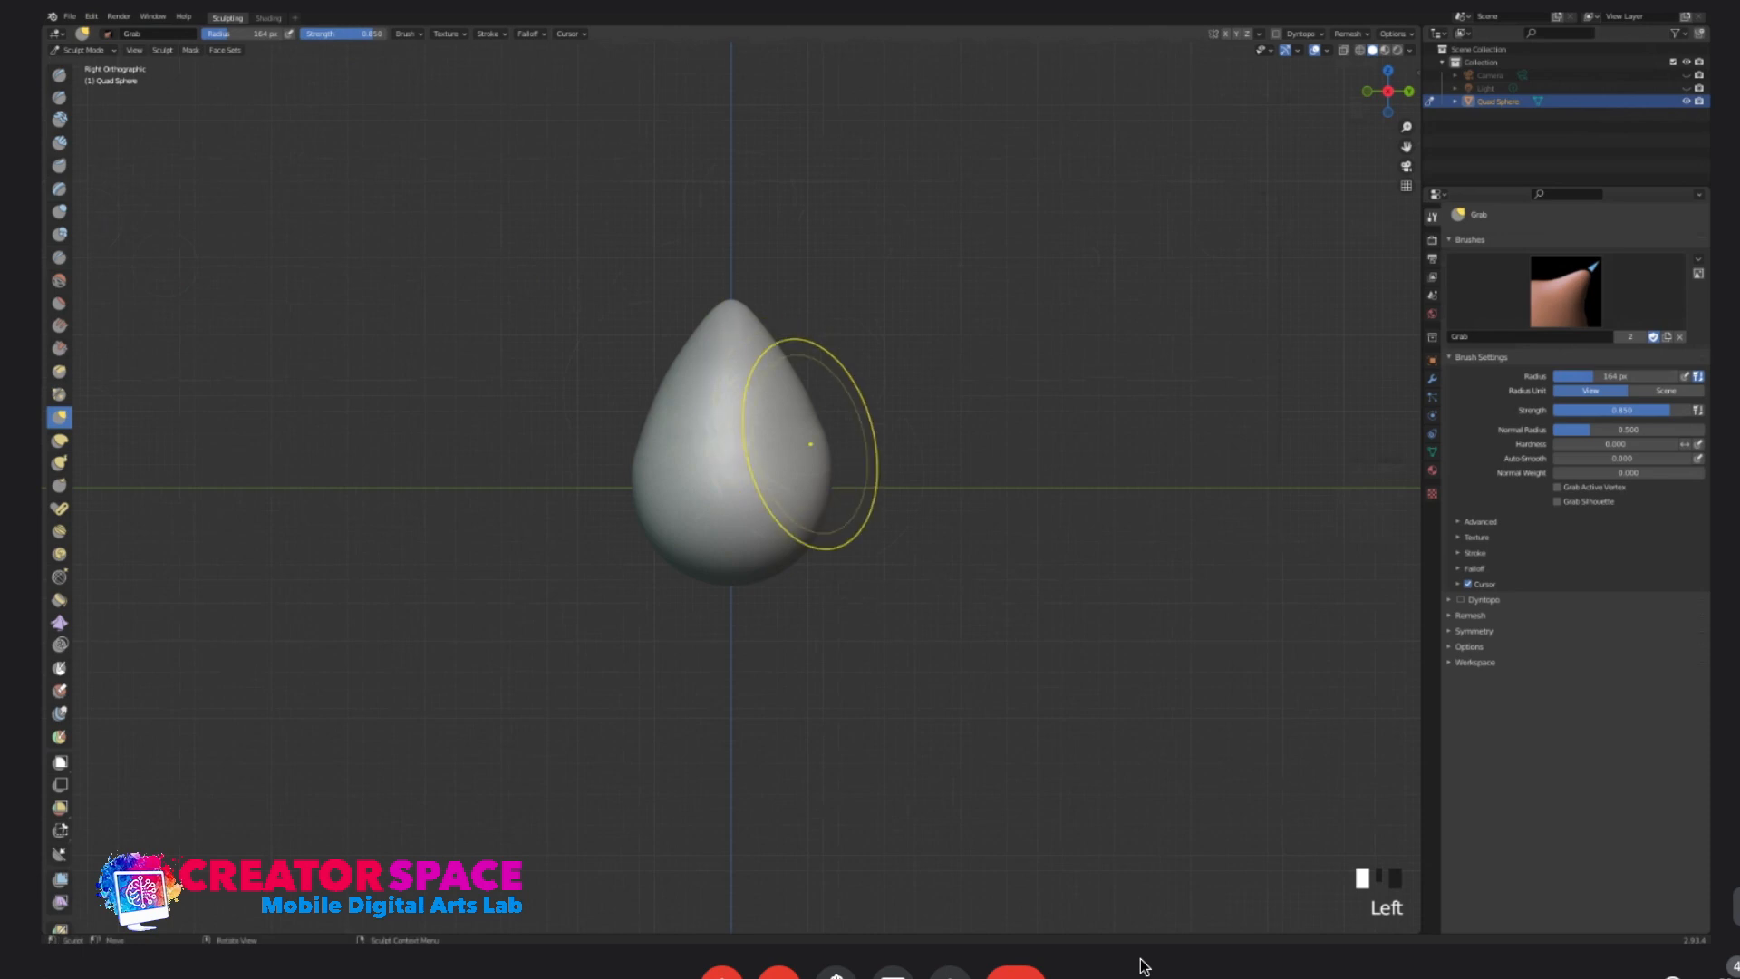
drag(824, 439, 827, 433)
drag(697, 339, 692, 336)
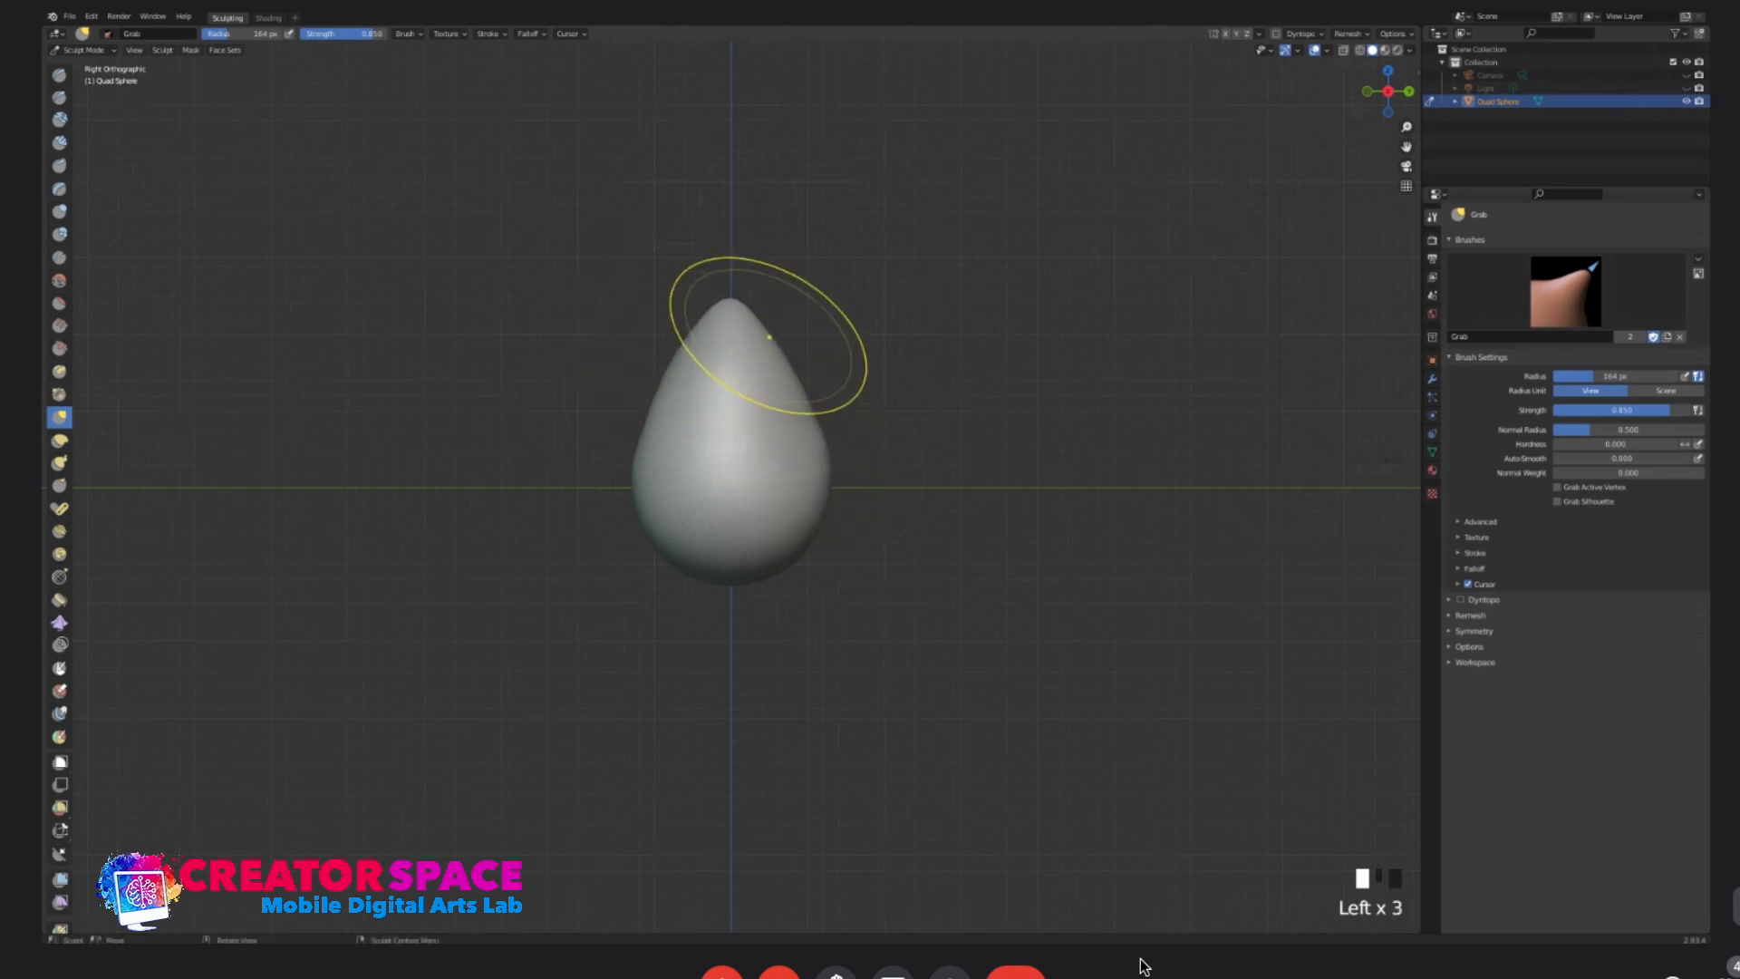
- Set the Grab strength to 0.525, ease the egg's upper flanks into a fuller curve and lower the tip slightly
right_click(731, 350)
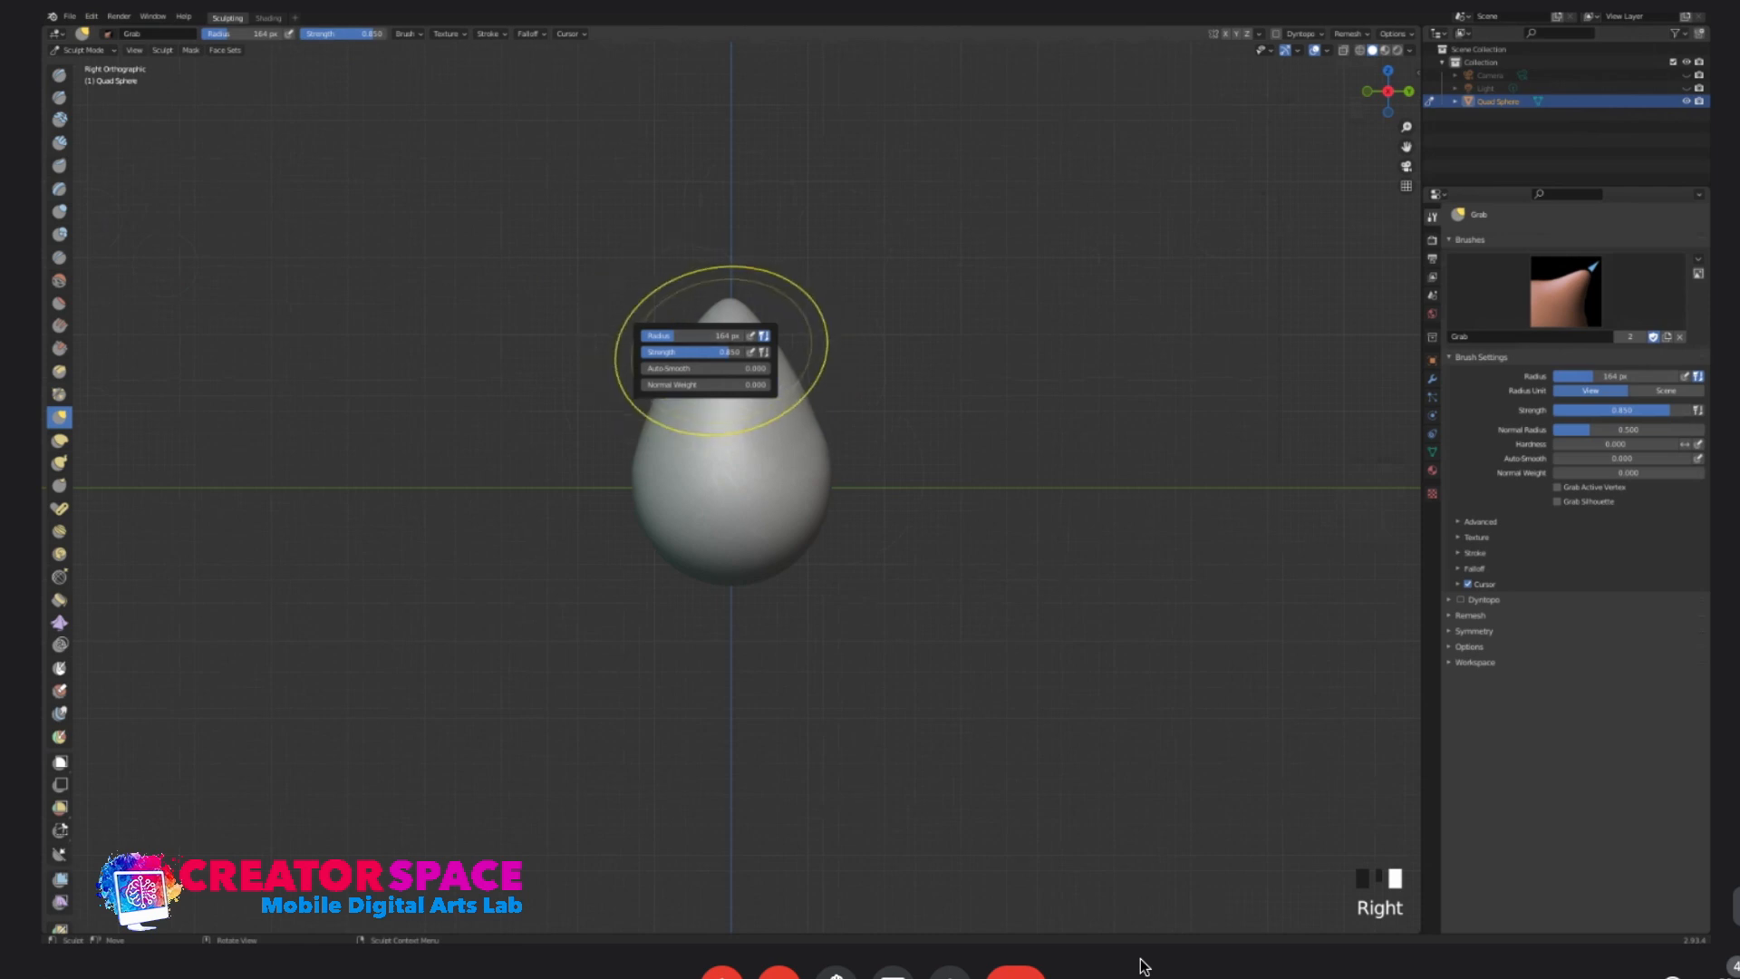
mouse_move(689, 353)
mouse_down()
mouse_move(777, 340)
mouse_move(684, 352)
mouse_move(777, 353)
mouse_move(794, 401)
mouse_up()
click(783, 355)
drag(691, 345, 681, 339)
drag(655, 411, 653, 406)
drag(722, 290, 731, 309)
- From a tilted top view, nudge the egg's sides on all quarters with Grab to round its cross-section
key(KP_7)
key(KP_8)
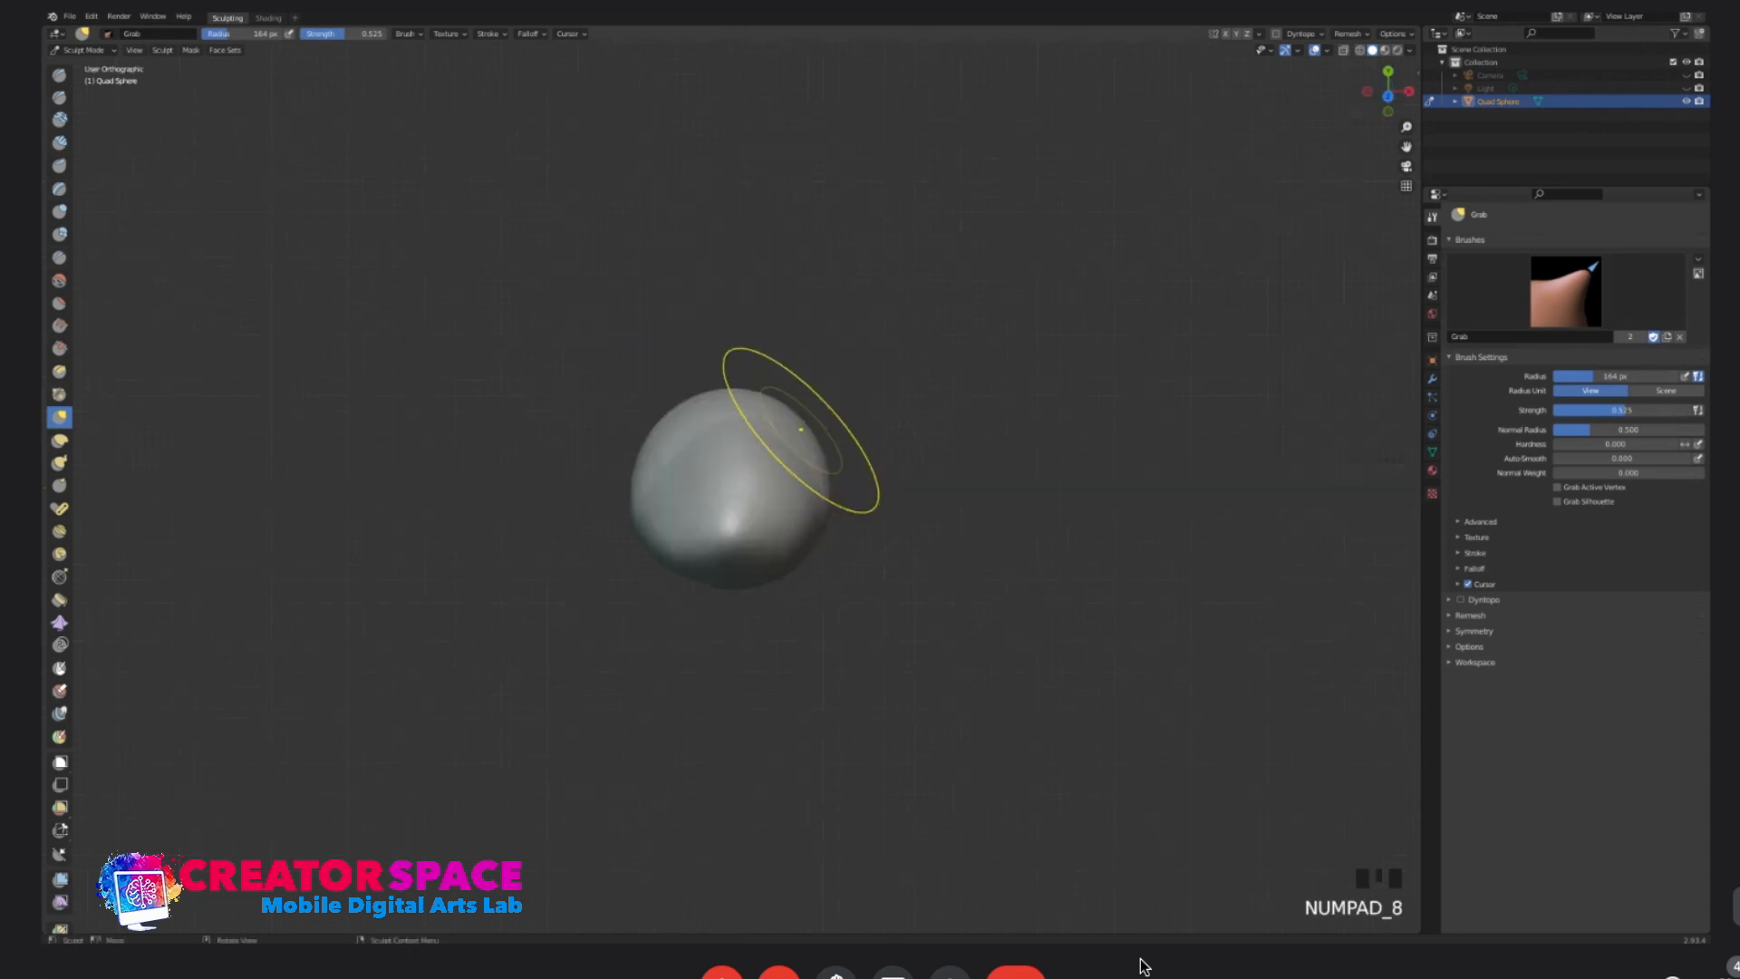
drag(698, 484, 686, 472)
drag(790, 483, 782, 486)
drag(668, 546, 668, 552)
drag(778, 553, 773, 552)
drag(669, 475, 674, 475)
drag(780, 473, 784, 468)
- Touch up both upper flanks of the egg with Grab in the front view
key(KP_1)
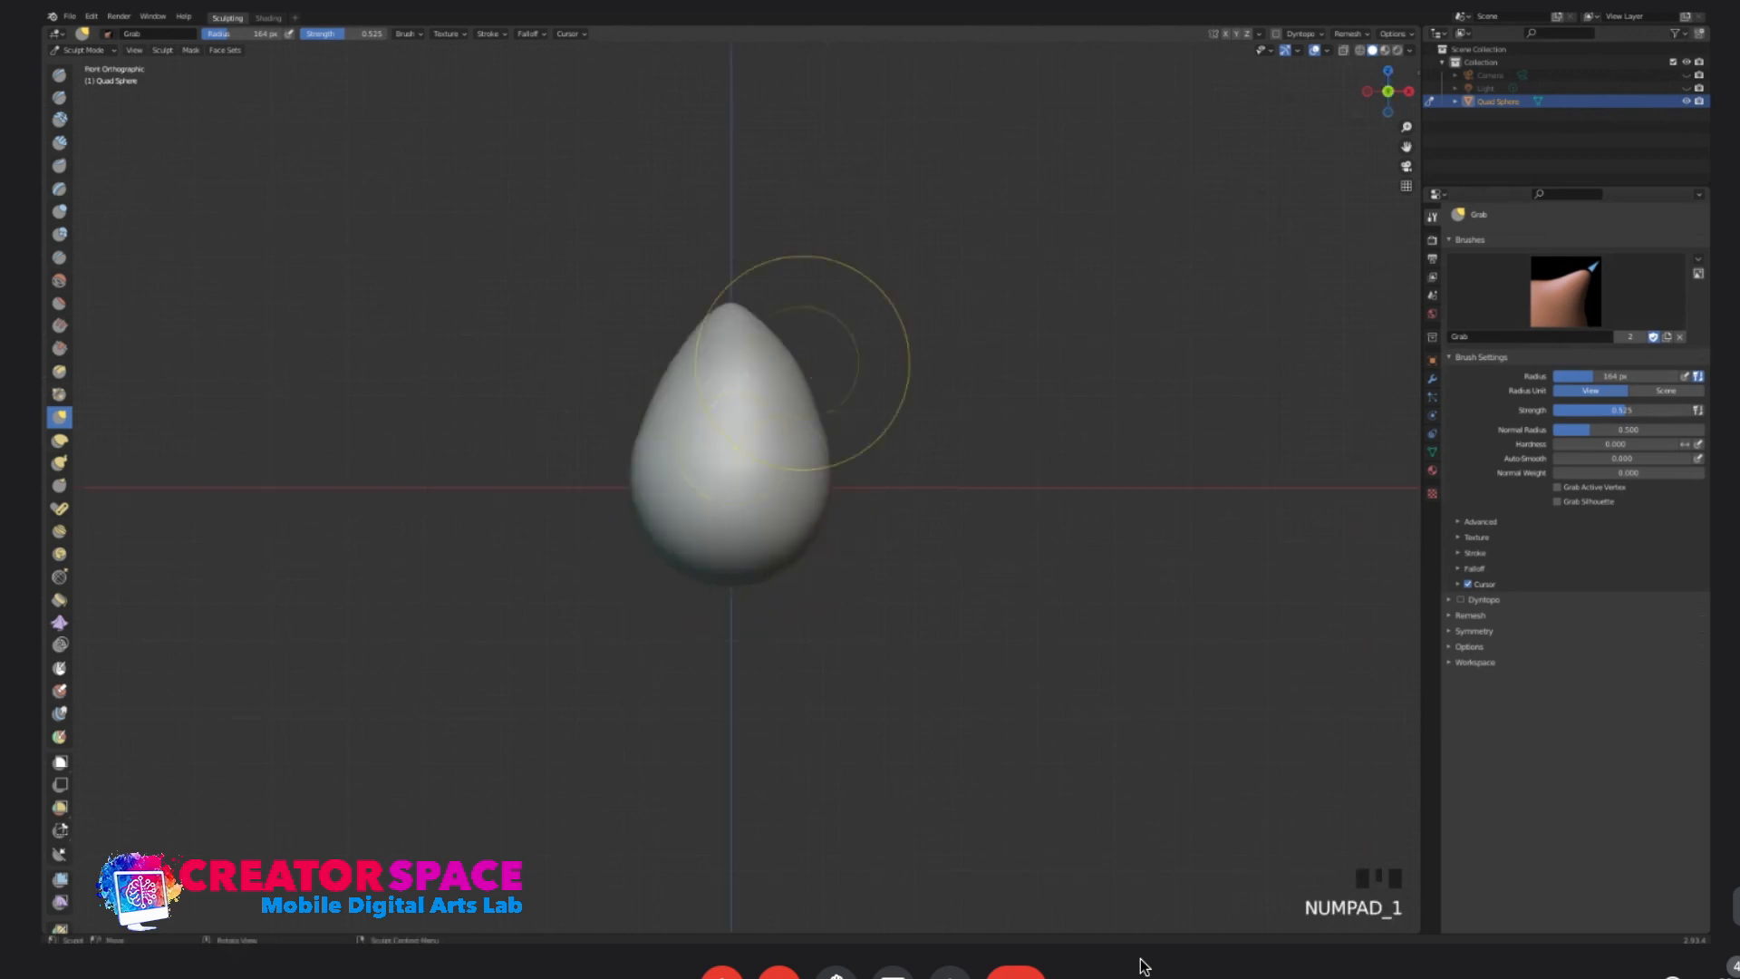
click(800, 363)
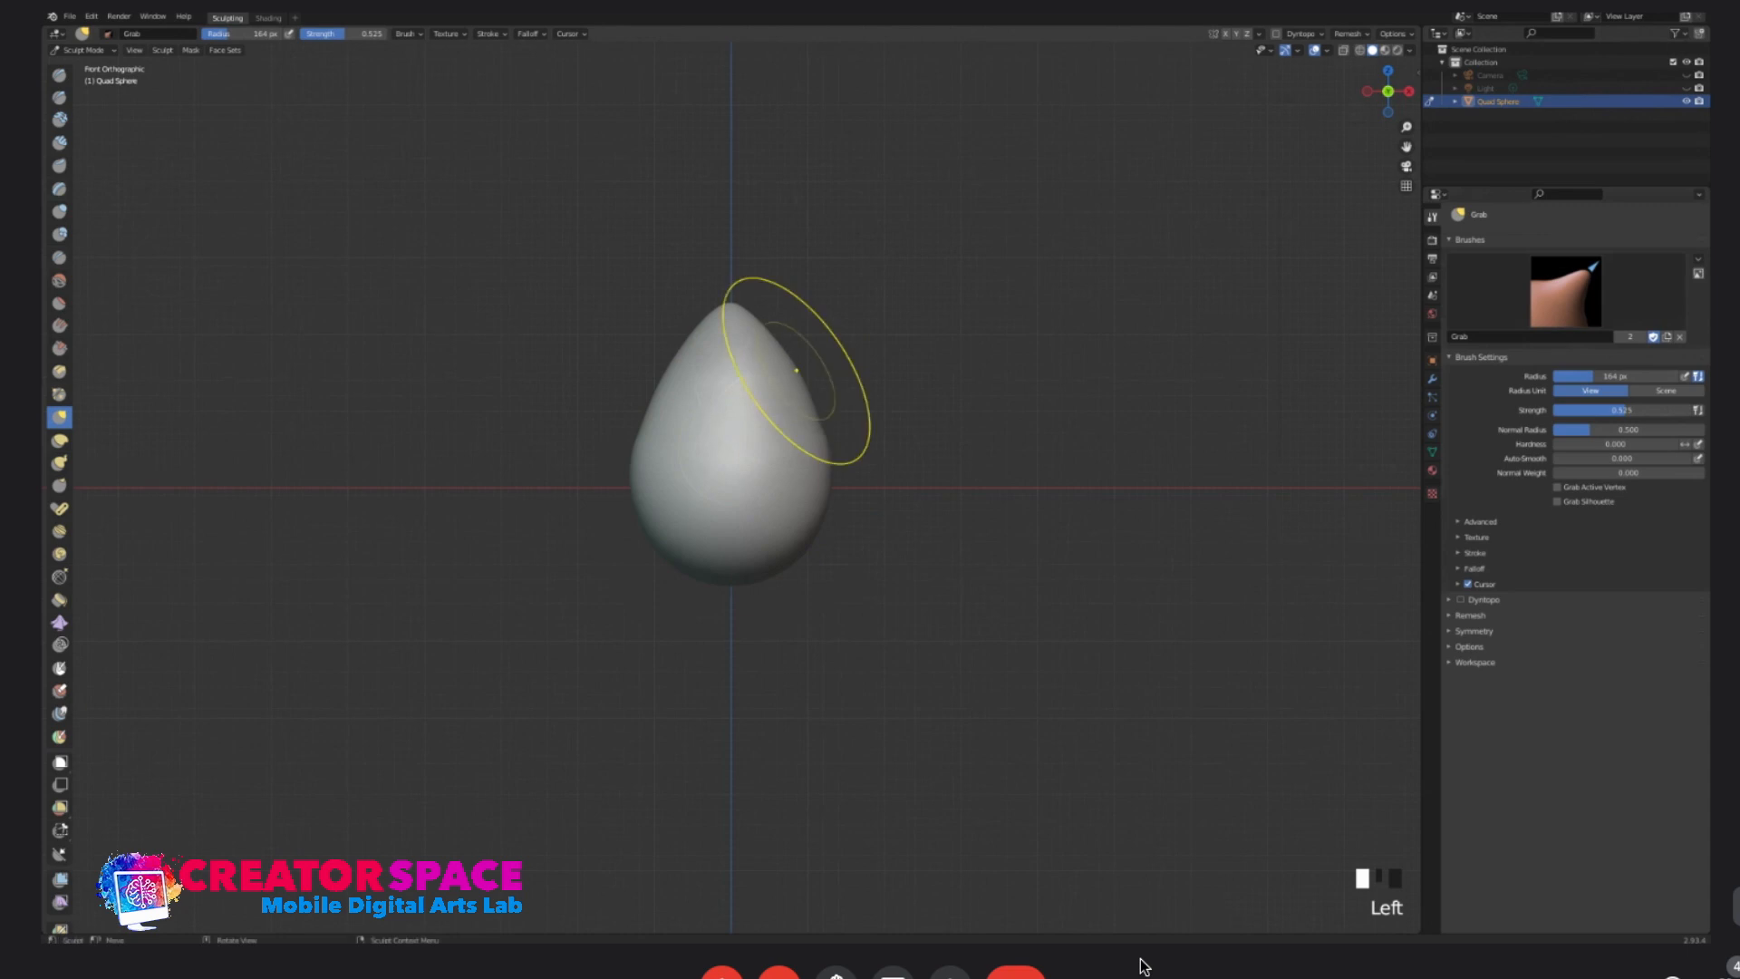
click(671, 387)
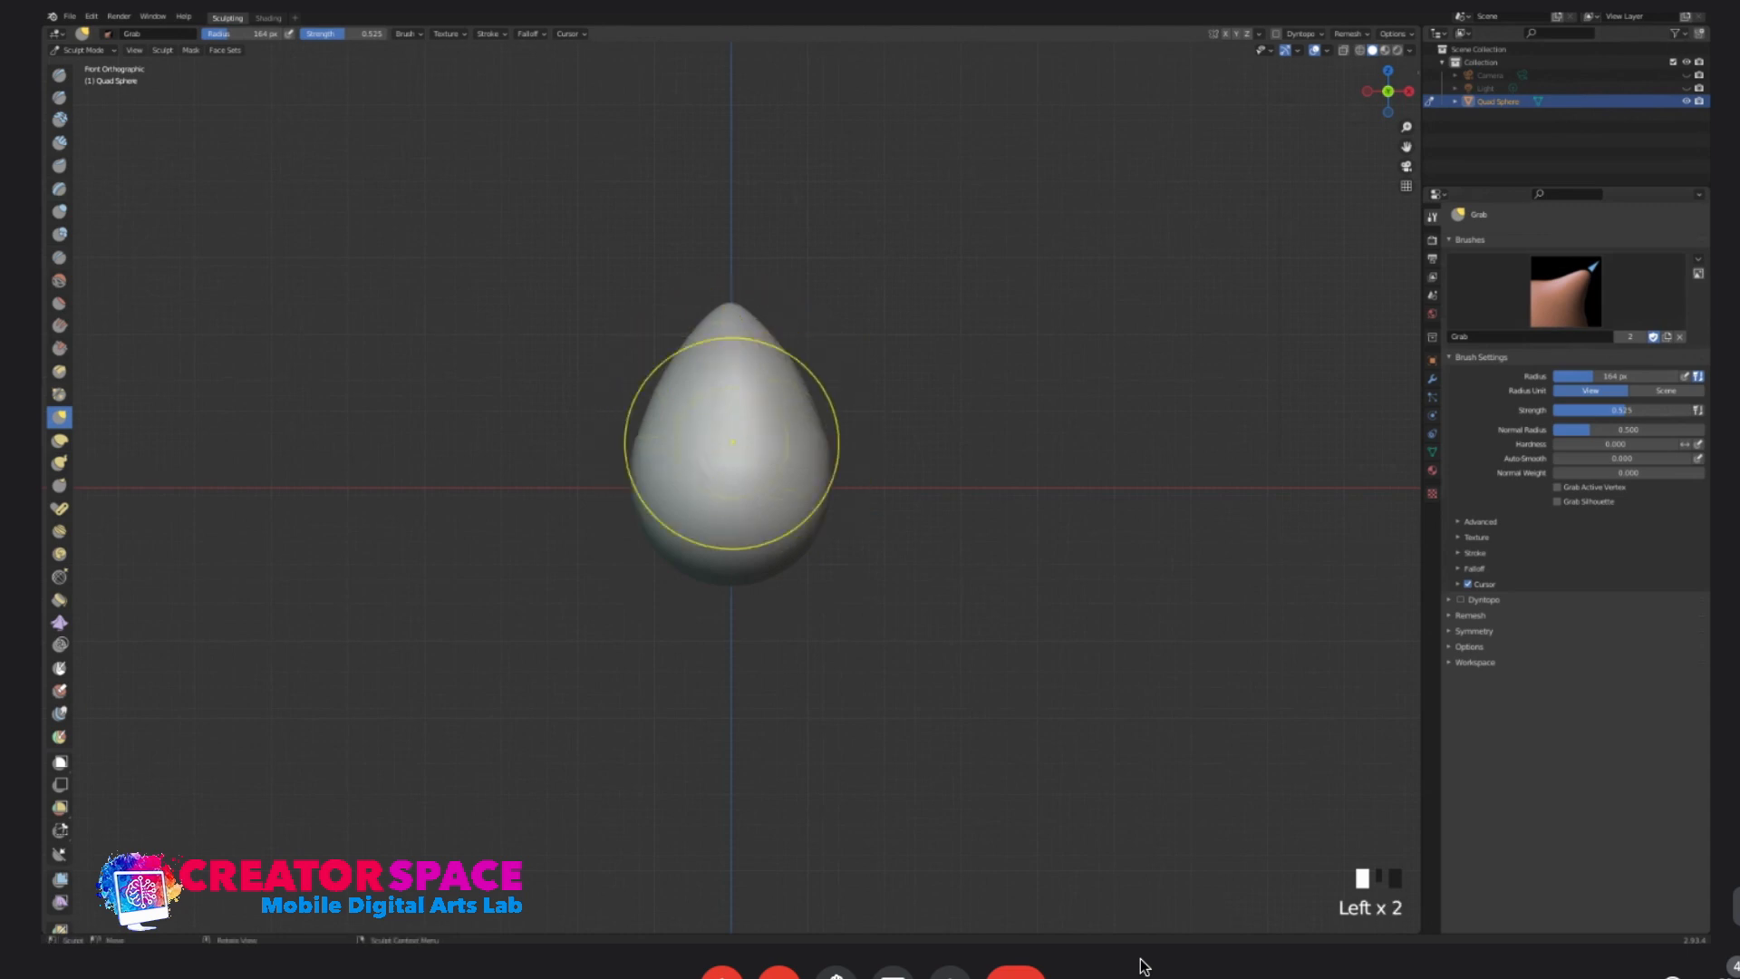
- Switch to the Smooth brush and soften the ridge and bulges on the egg's upper half
scroll(716, 453, up, 3)
middle_drag(755, 424, 759, 421)
middle_drag(1120, 508, 967, 540)
middle_drag(856, 689, 1269, 645)
mouse_move(1006, 535)
middle_down()
mouse_move(645, 505)
mouse_move(842, 397)
mouse_move(214, 346)
middle_up()
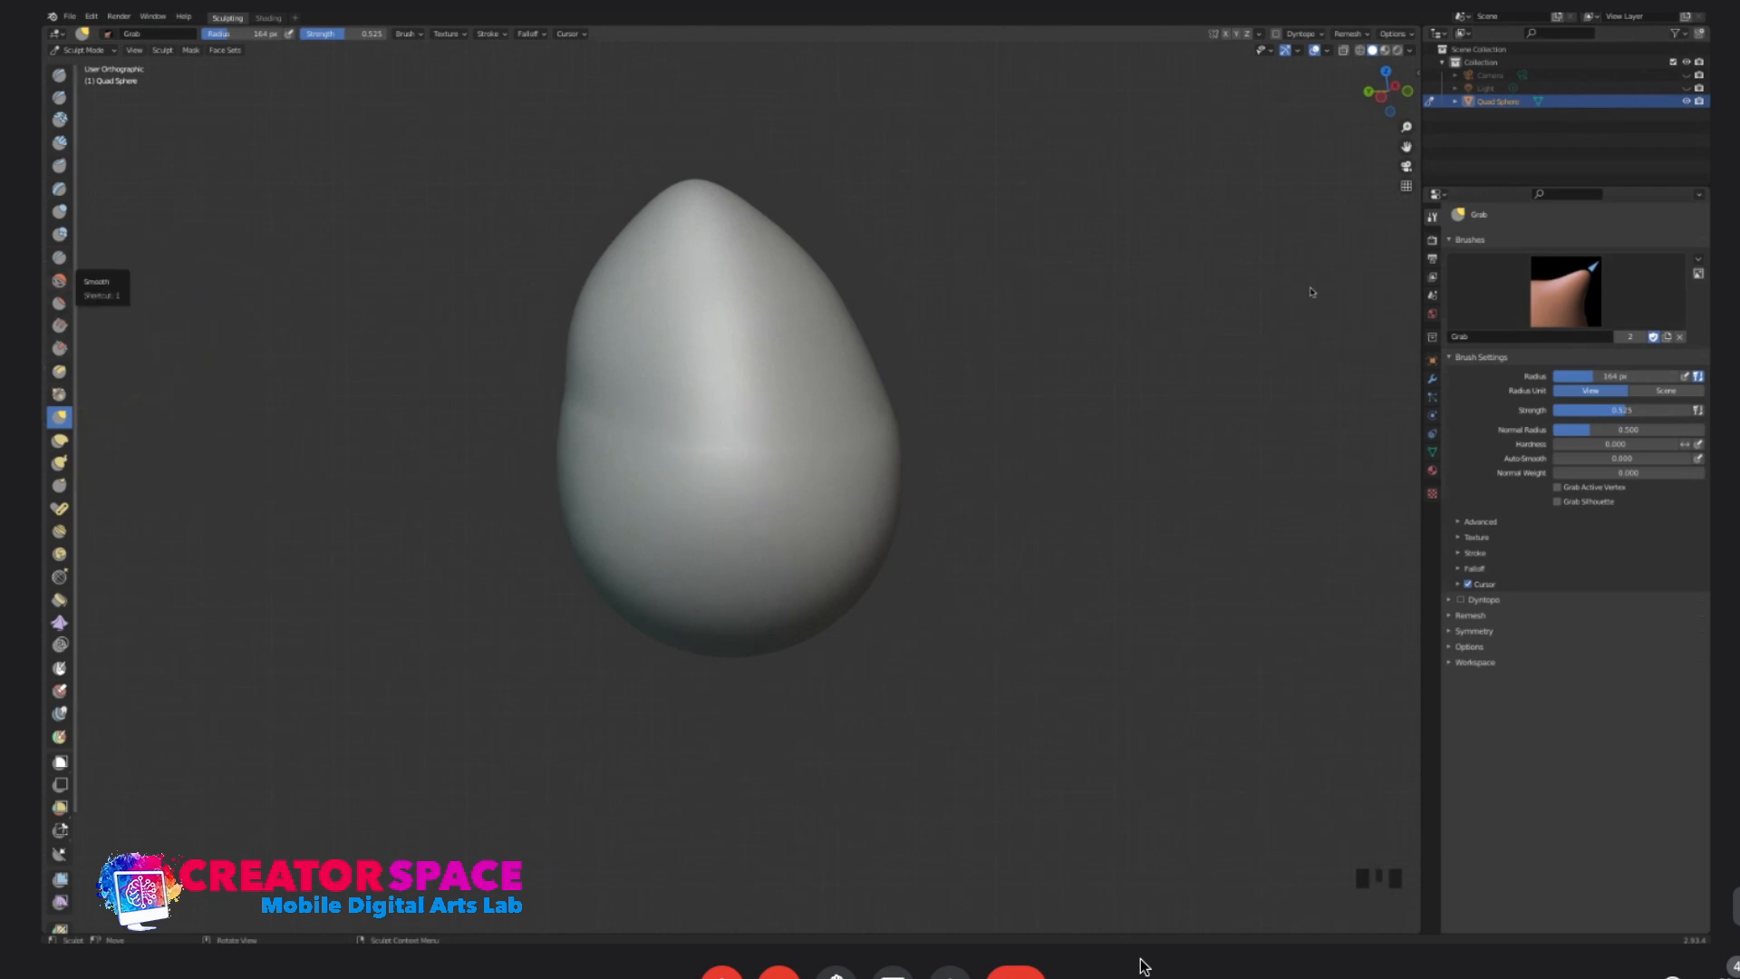
click(59, 280)
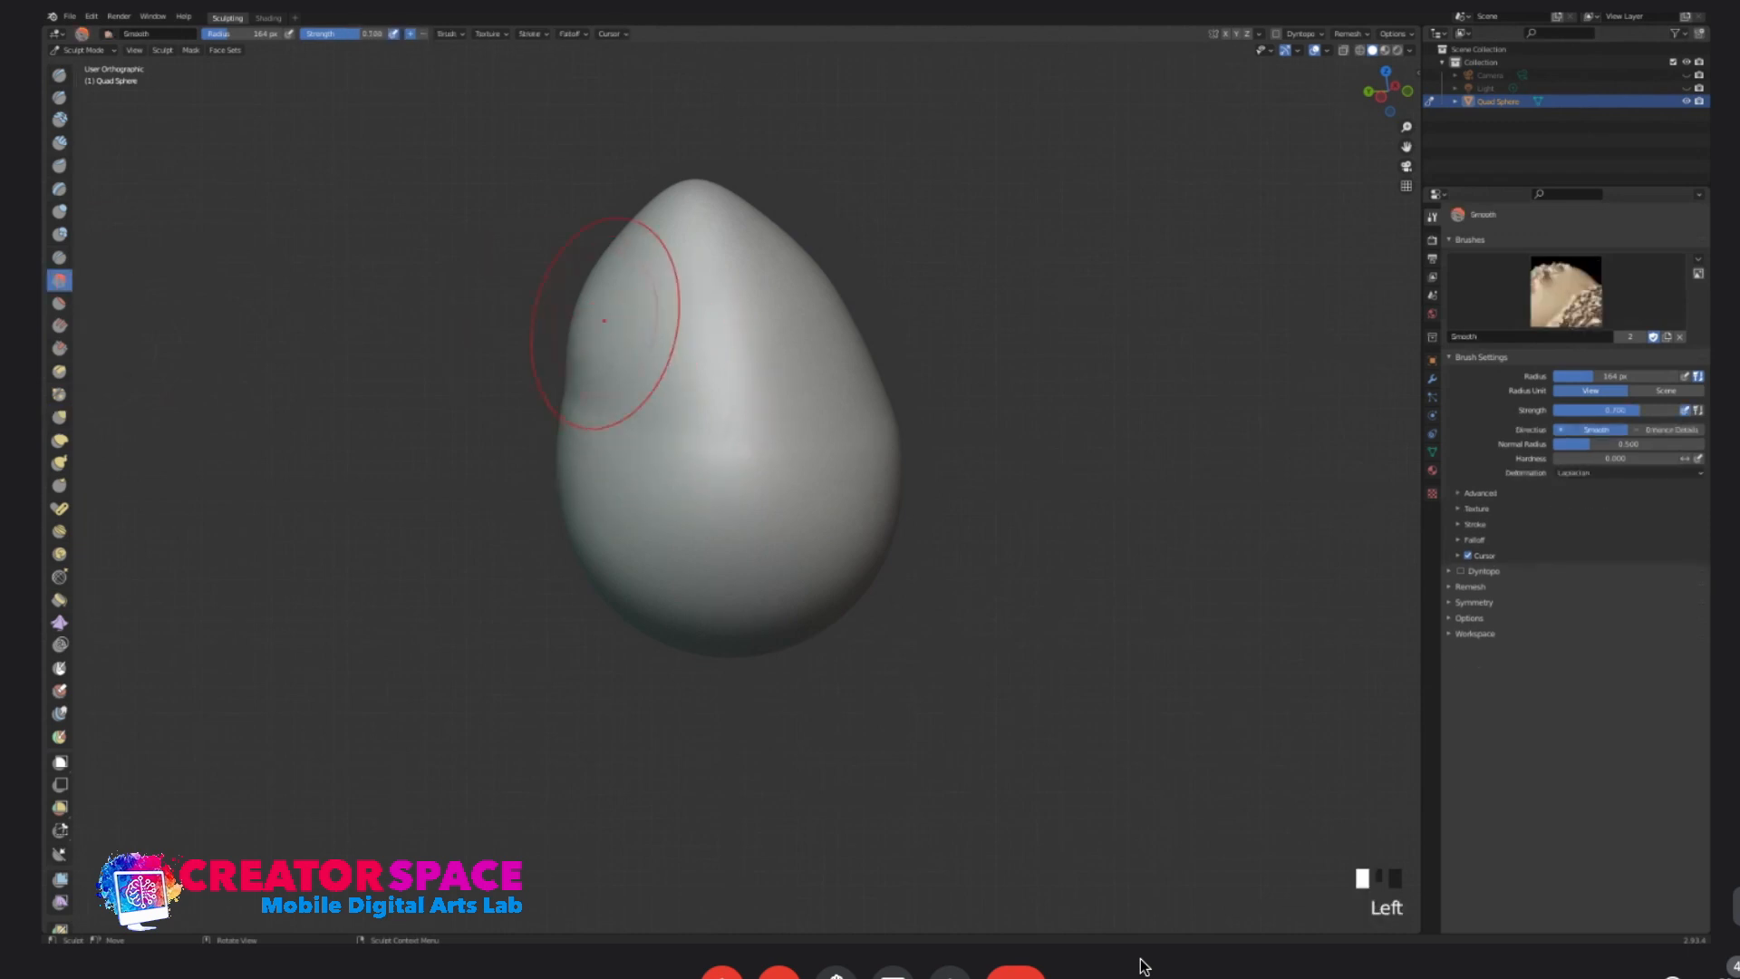
middle_drag(616, 357, 686, 362)
mouse_move(707, 398)
mouse_down()
mouse_move(649, 313)
mouse_move(688, 367)
mouse_move(675, 336)
mouse_up()
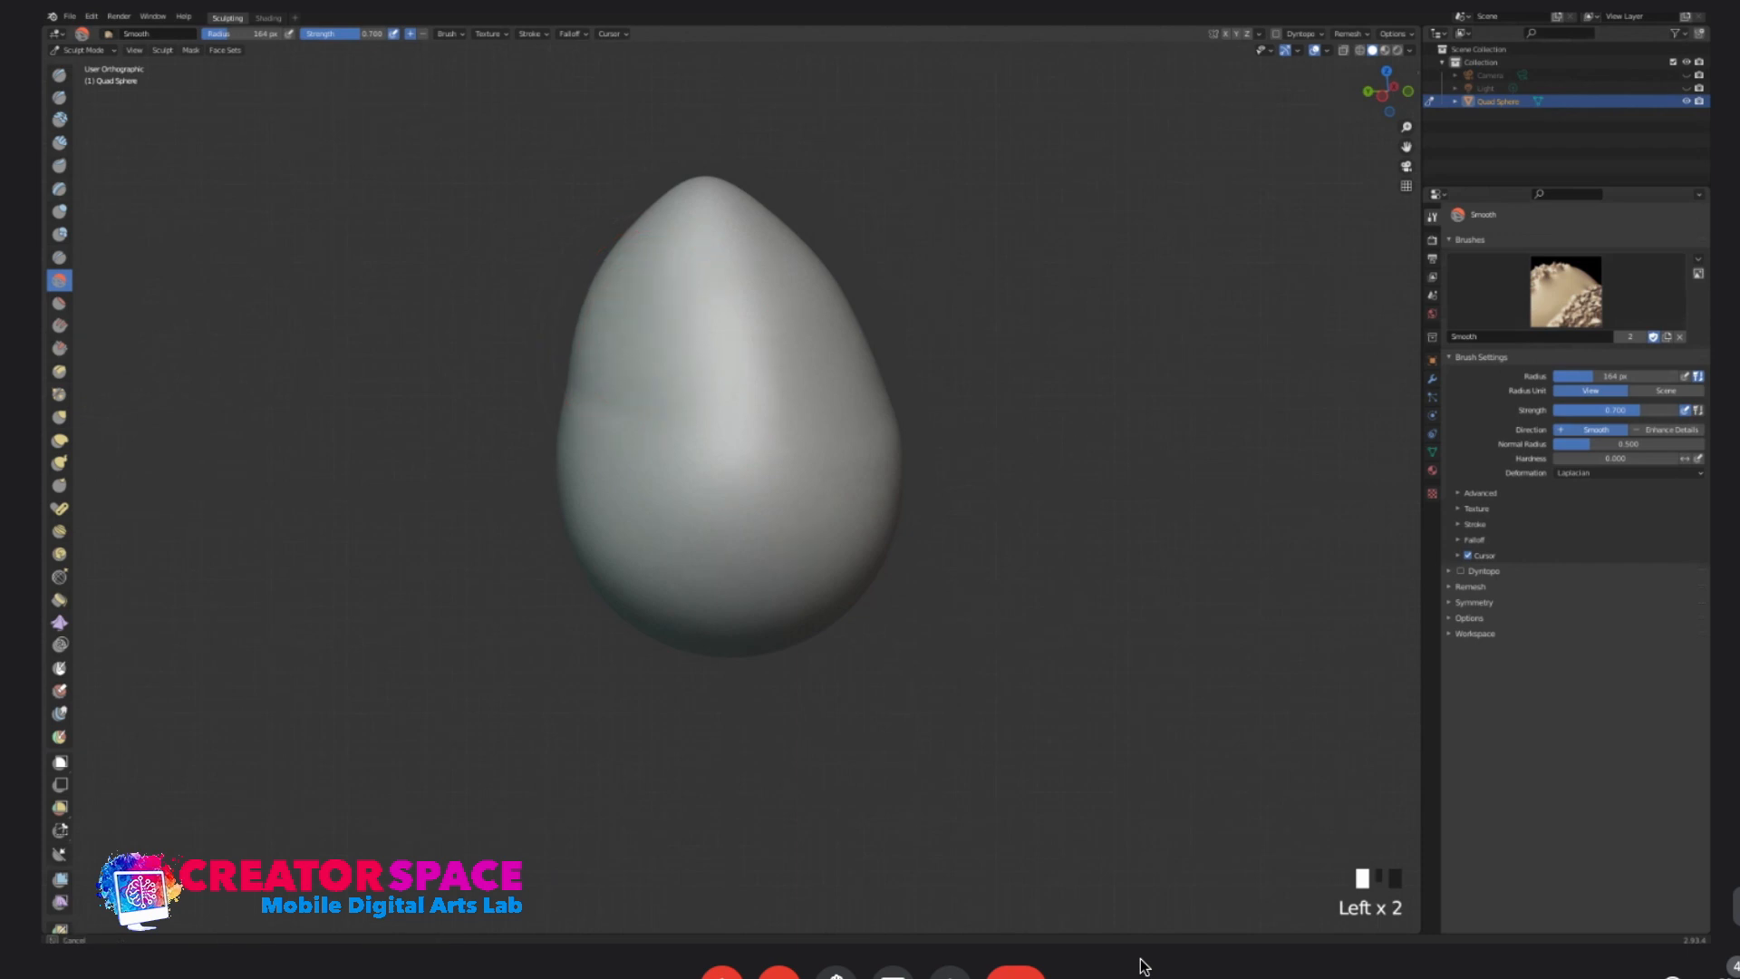
- Enlarge the Smooth brush radius to 224 px, raise its strength and smooth across the egg's upper body
key(bracketright)
key(bracketright)
key(bracketright)
key(bracketright)
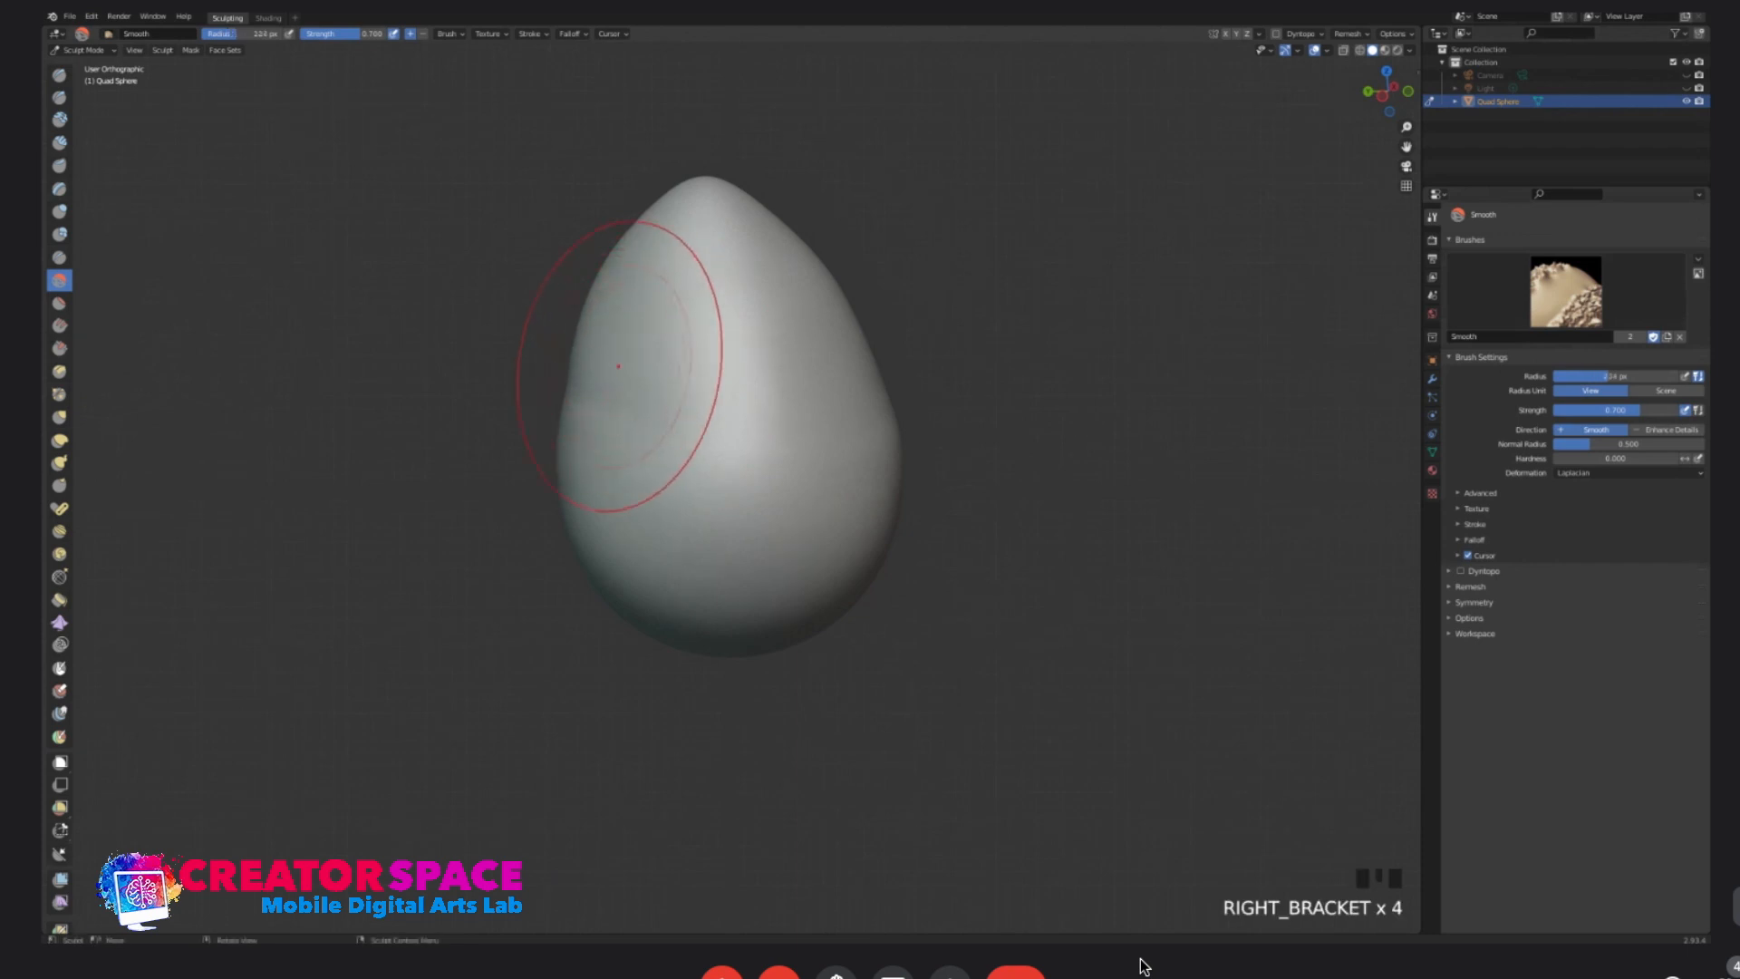
right_click(618, 366)
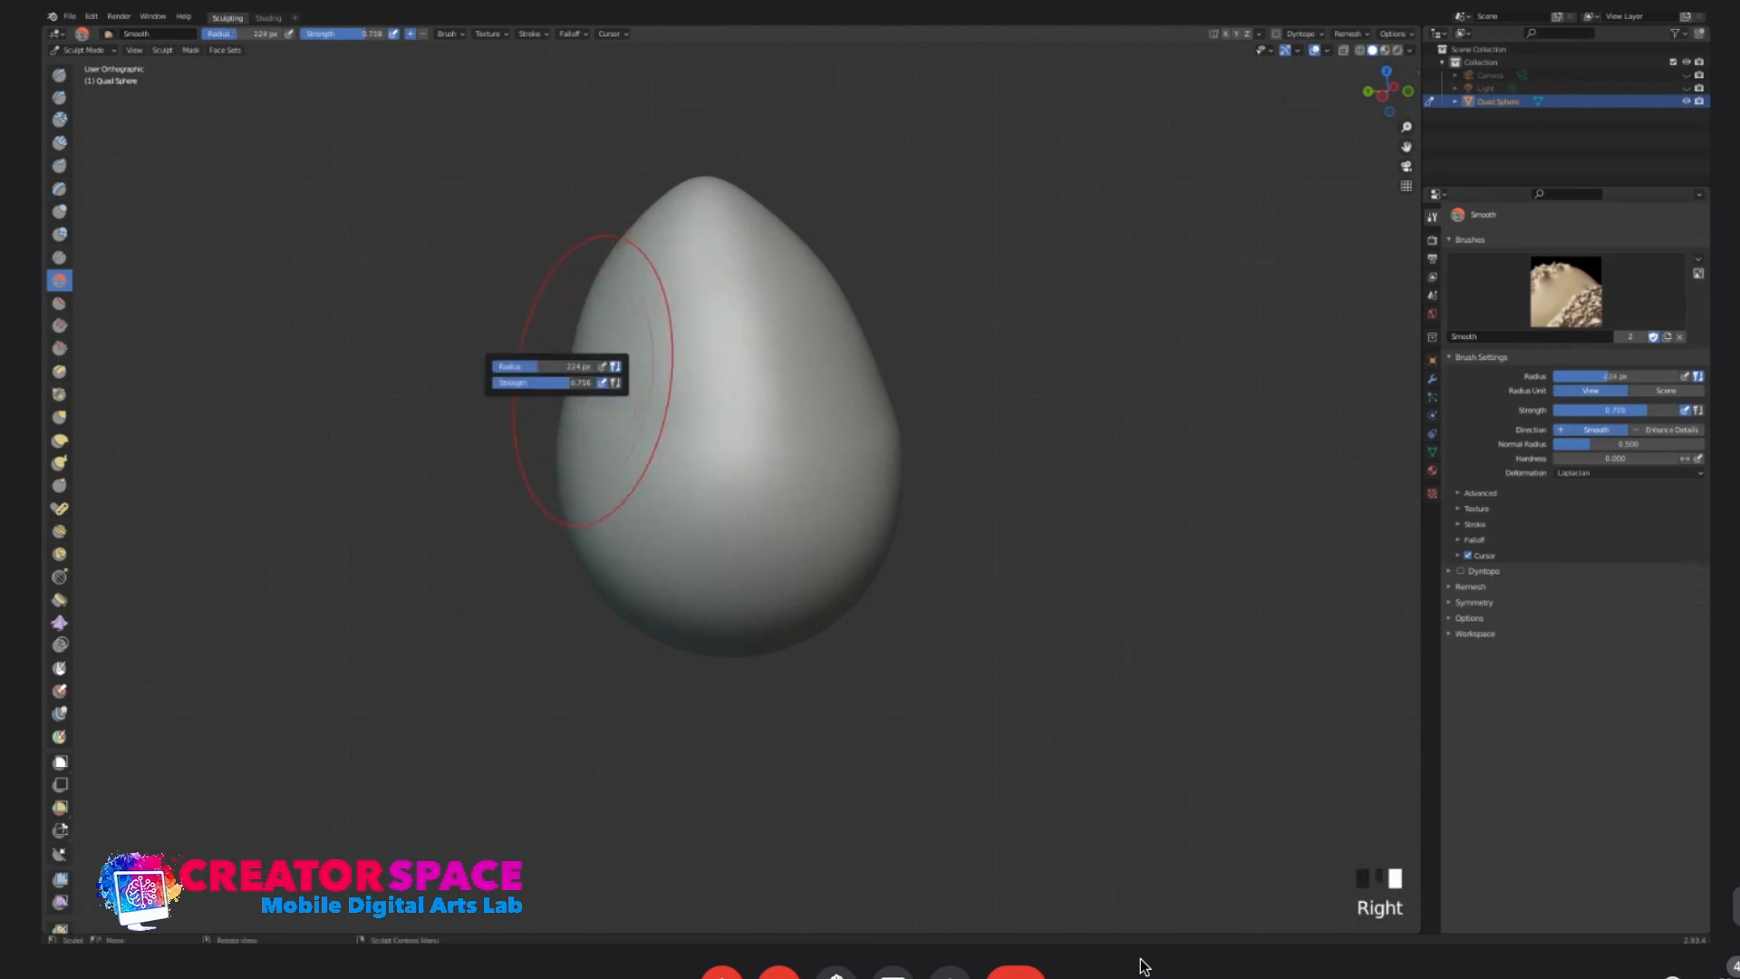
drag(591, 382, 606, 382)
mouse_move(662, 331)
mouse_down()
mouse_move(715, 396)
mouse_move(767, 312)
mouse_move(798, 372)
mouse_up()
drag(815, 344, 859, 396)
- Smooth the egg's flanks and the area below its tip from several angles
mouse_move(716, 394)
middle_down()
mouse_move(733, 395)
mouse_move(704, 384)
middle_up()
drag(639, 335, 625, 263)
drag(625, 263, 629, 290)
middle_drag(616, 389, 660, 419)
drag(670, 362, 694, 258)
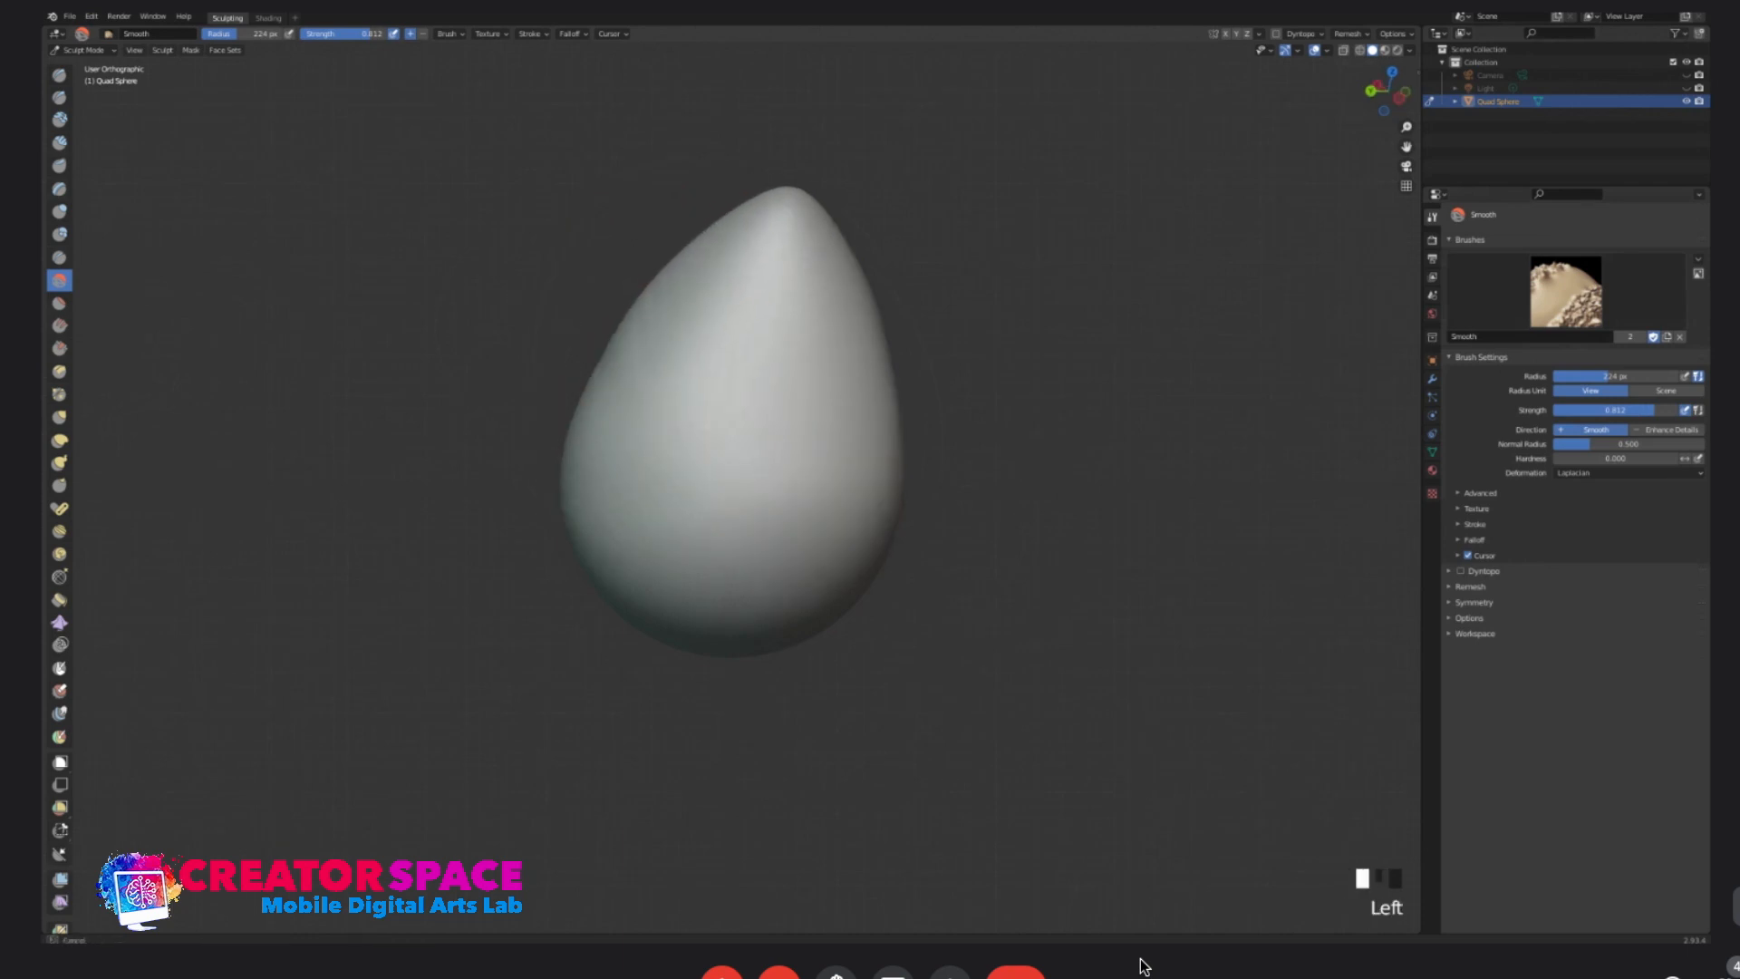
drag(743, 372, 749, 399)
middle_drag(729, 444, 797, 506)
drag(794, 503, 773, 467)
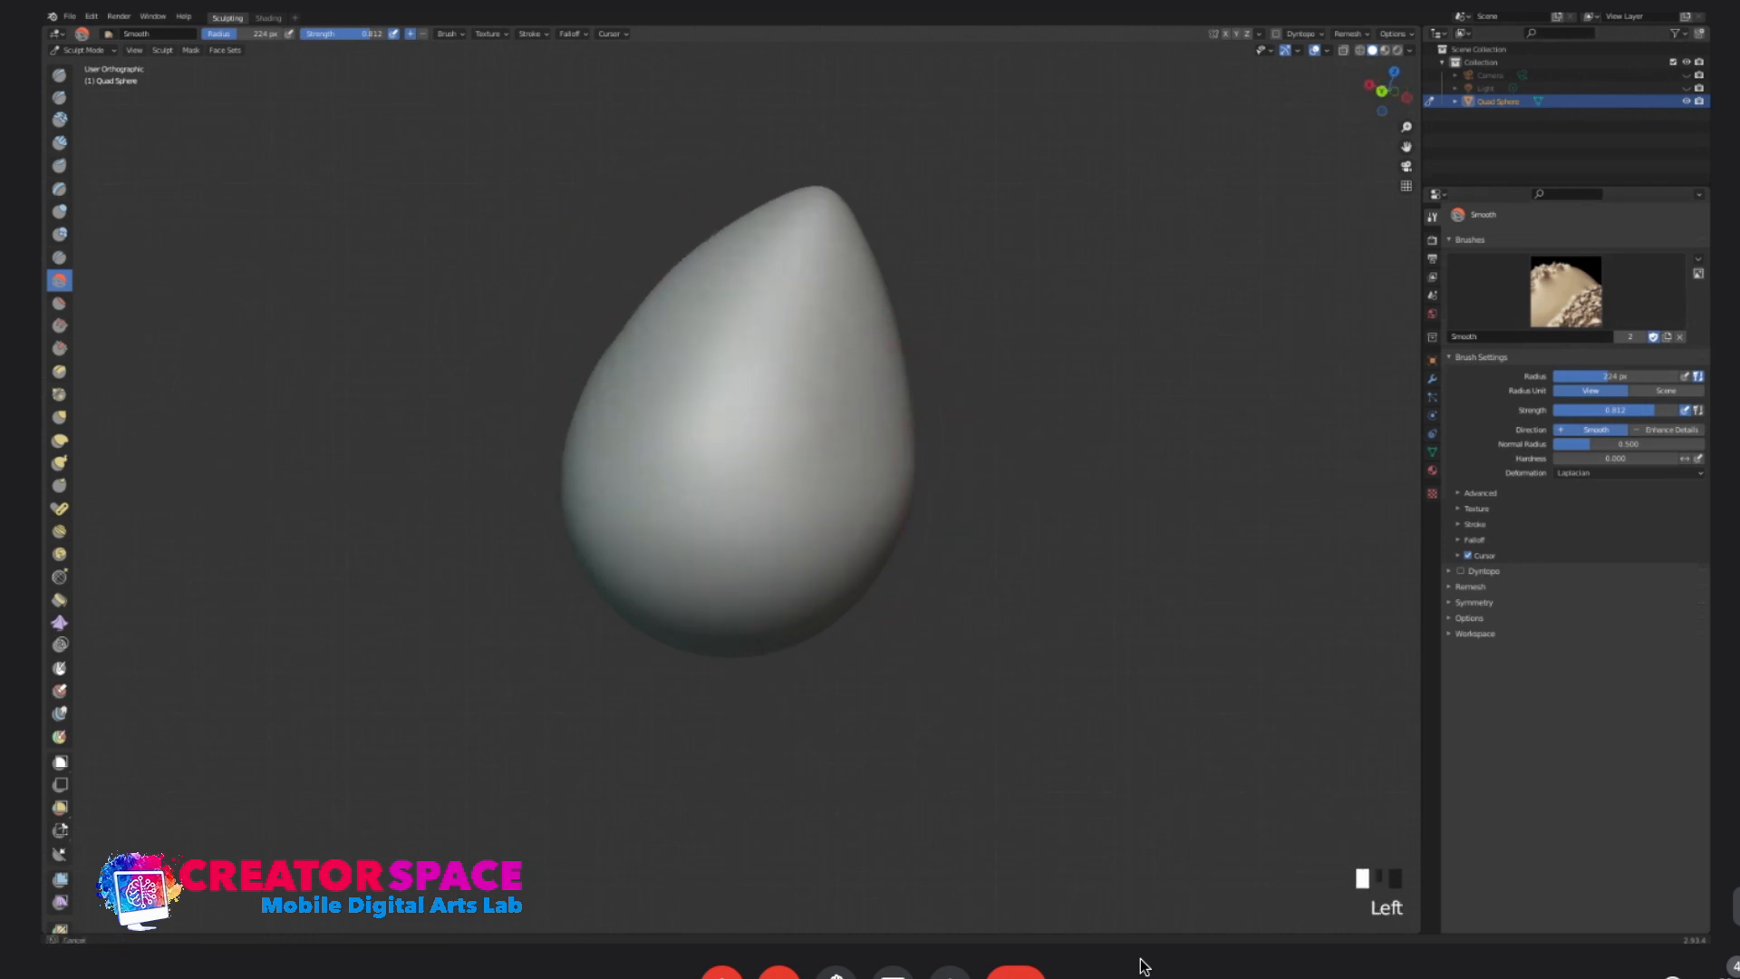
drag(785, 293, 791, 273)
middle_drag(790, 274, 767, 309)
drag(767, 308, 781, 286)
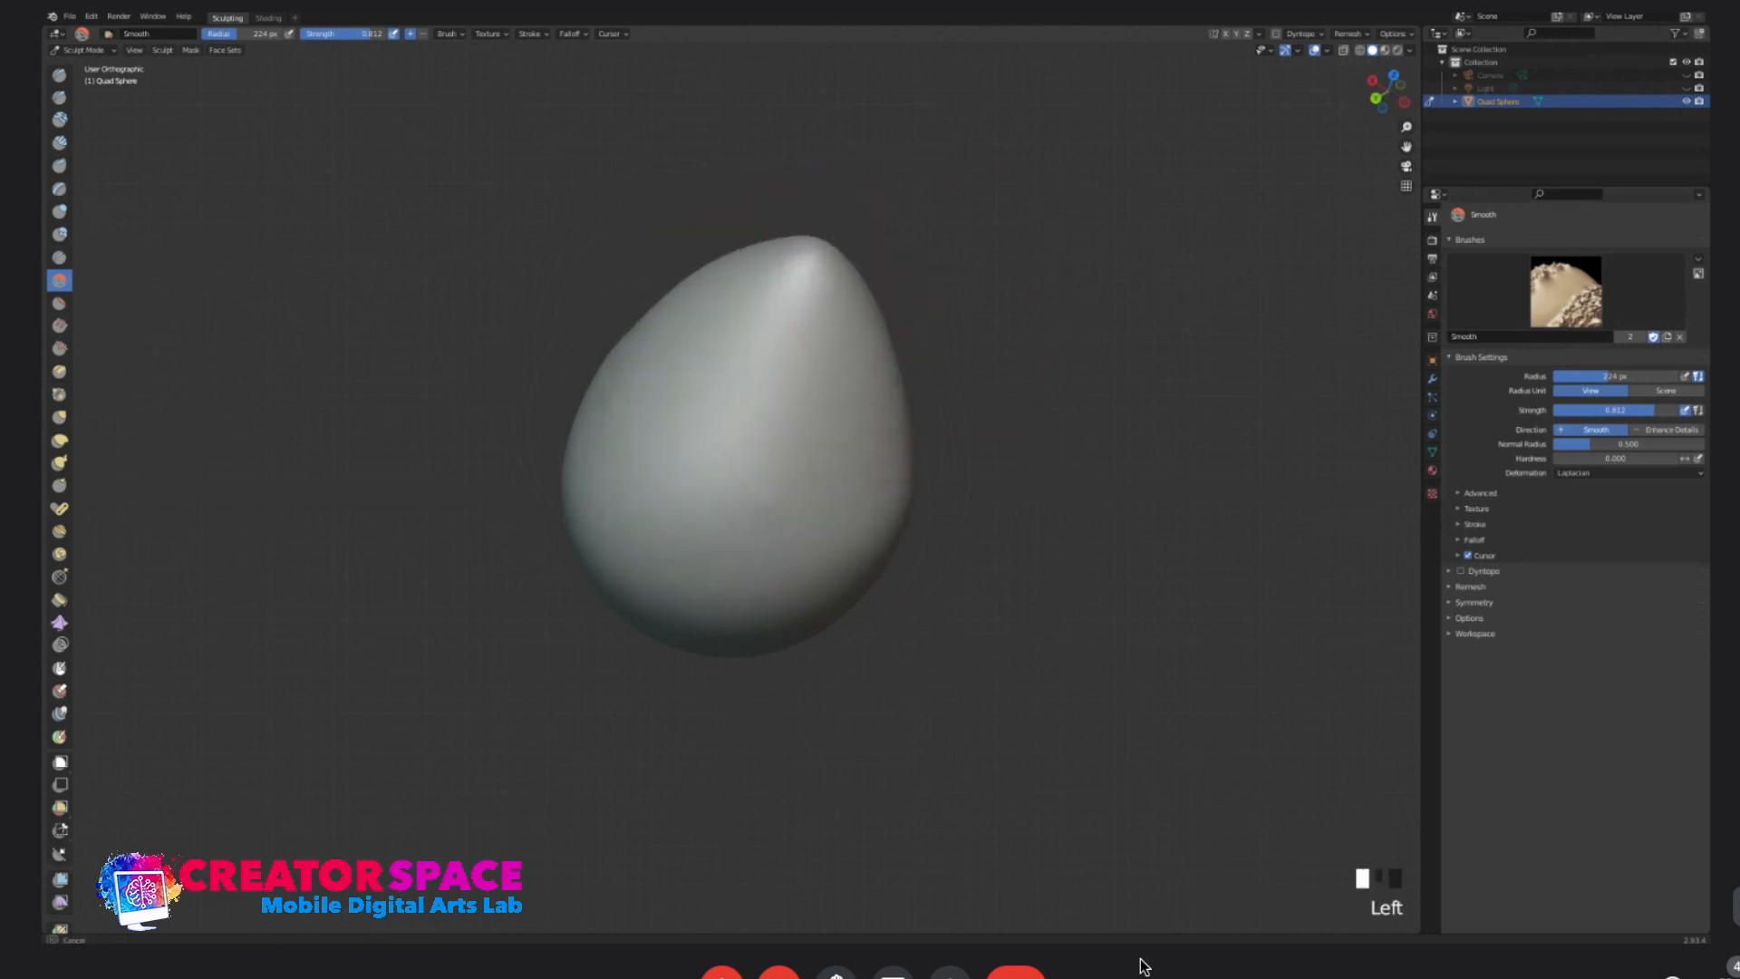
- Smooth the remaining sides of the egg from another angle, finishing with the middle of its body in the front view
middle_drag(888, 446, 735, 469)
drag(730, 435, 703, 373)
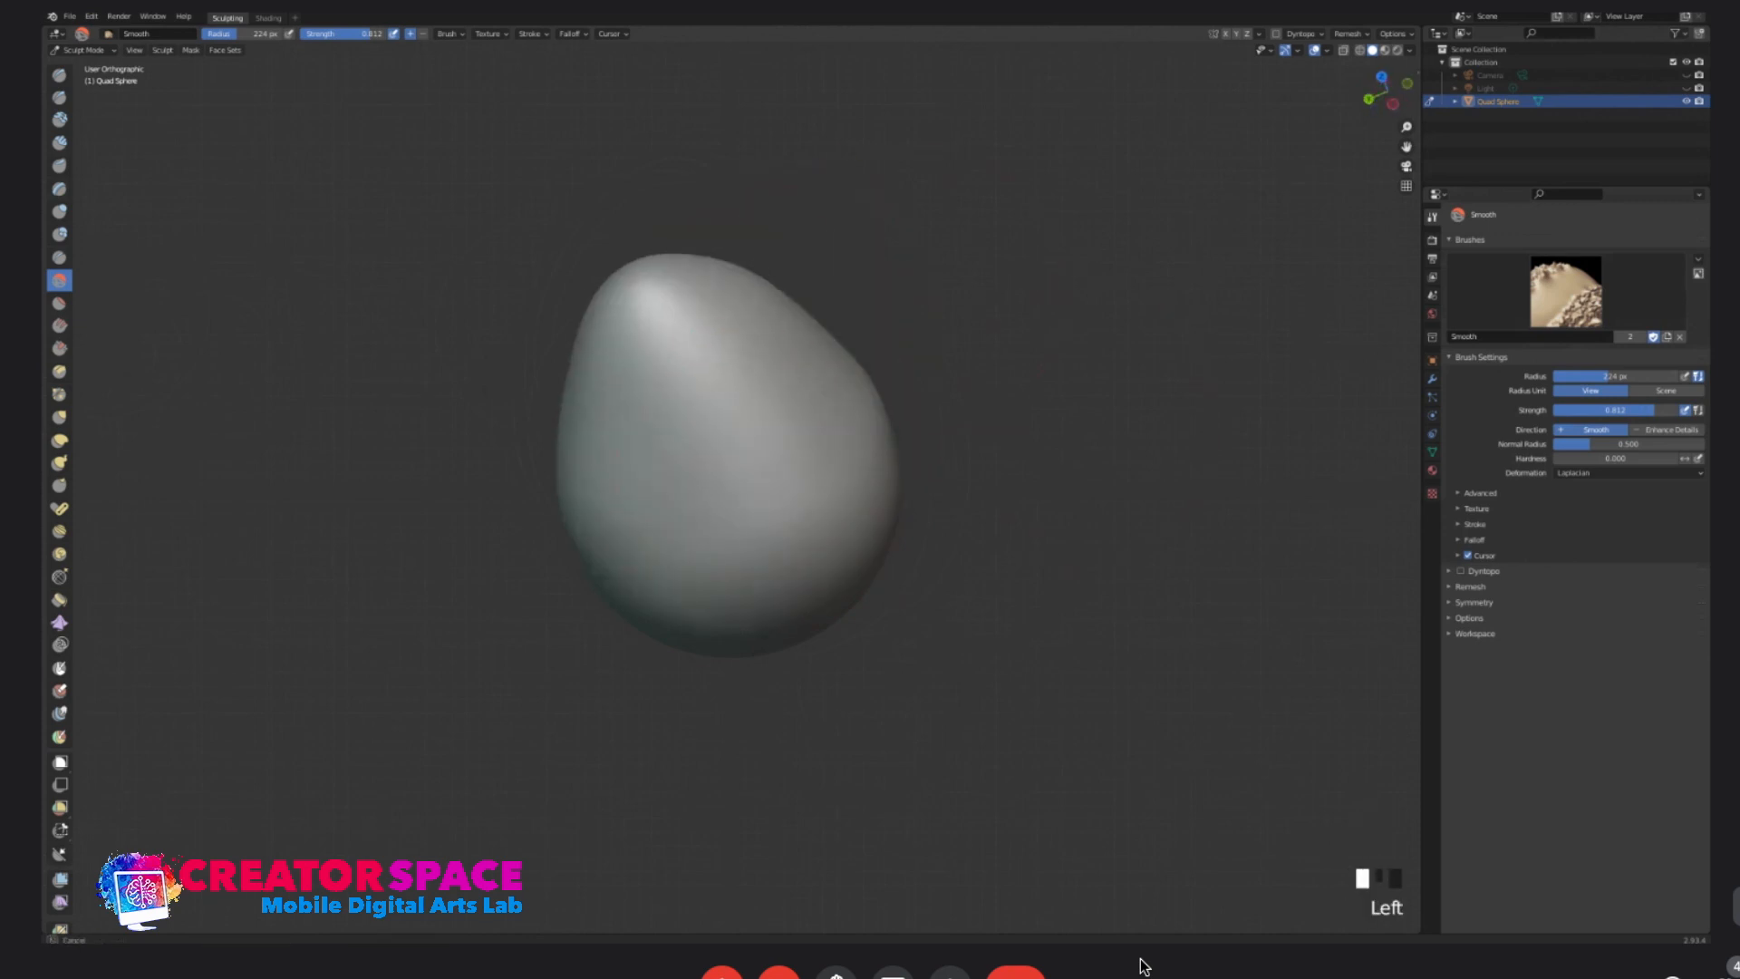
middle_drag(919, 419, 843, 485)
mouse_move(780, 472)
mouse_down()
mouse_move(748, 453)
mouse_move(749, 372)
mouse_move(655, 341)
mouse_up()
key(KP_1)
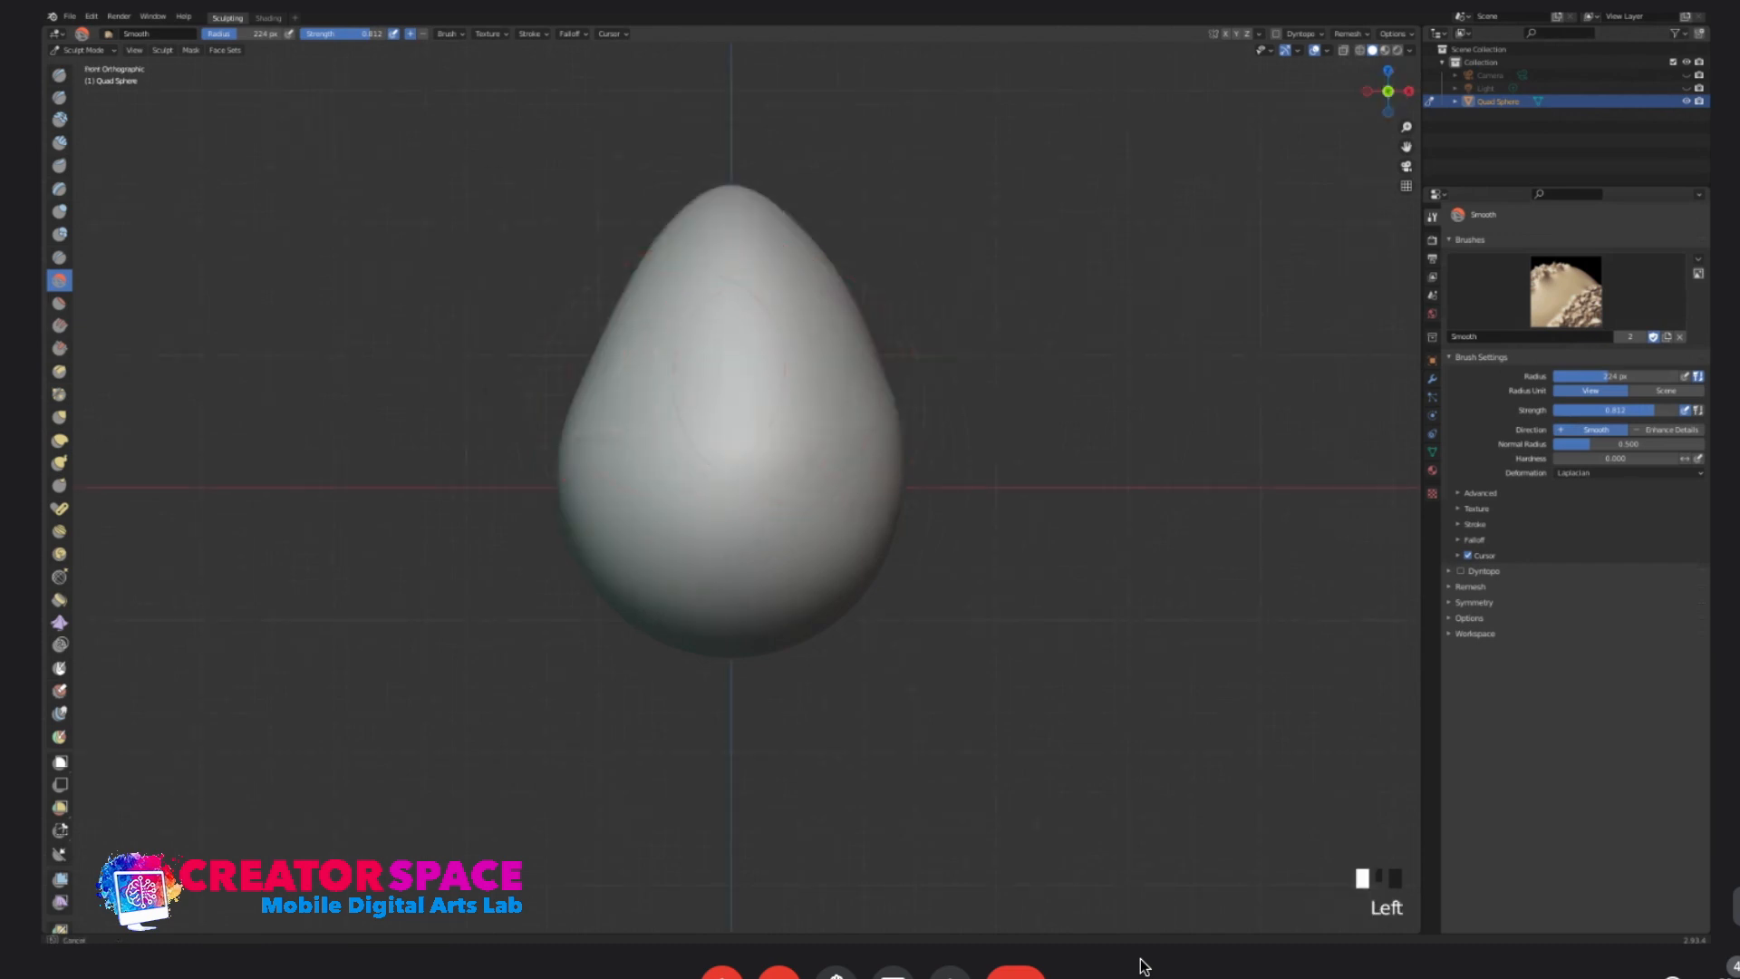
mouse_move(816, 358)
mouse_down()
mouse_move(766, 426)
mouse_move(771, 408)
mouse_up()
- Work around the egg with the Smooth brush to even out its middle and lower sides
mouse_move(870, 367)
middle_down()
mouse_move(703, 387)
mouse_move(785, 385)
middle_up()
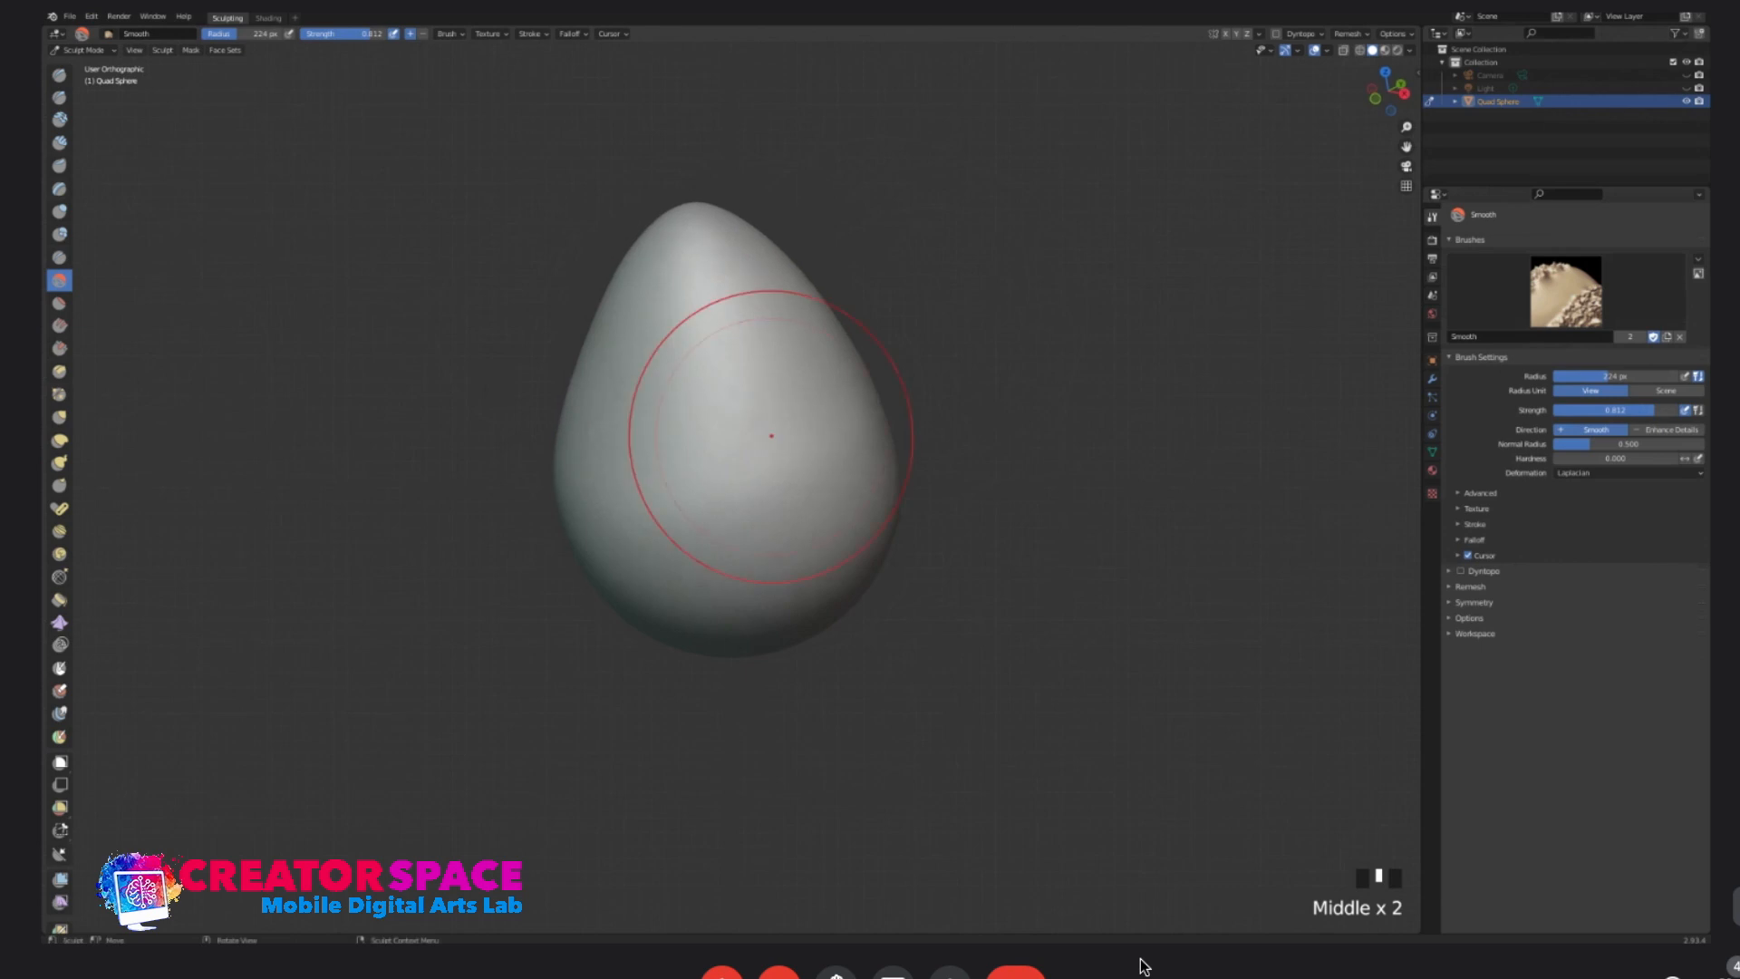
drag(765, 439, 759, 412)
mouse_move(545, 408)
mouse_down()
mouse_move(899, 408)
mouse_move(672, 571)
mouse_up()
middle_drag(672, 571, 589, 552)
middle_drag(670, 544, 599, 535)
middle_drag(716, 516, 671, 508)
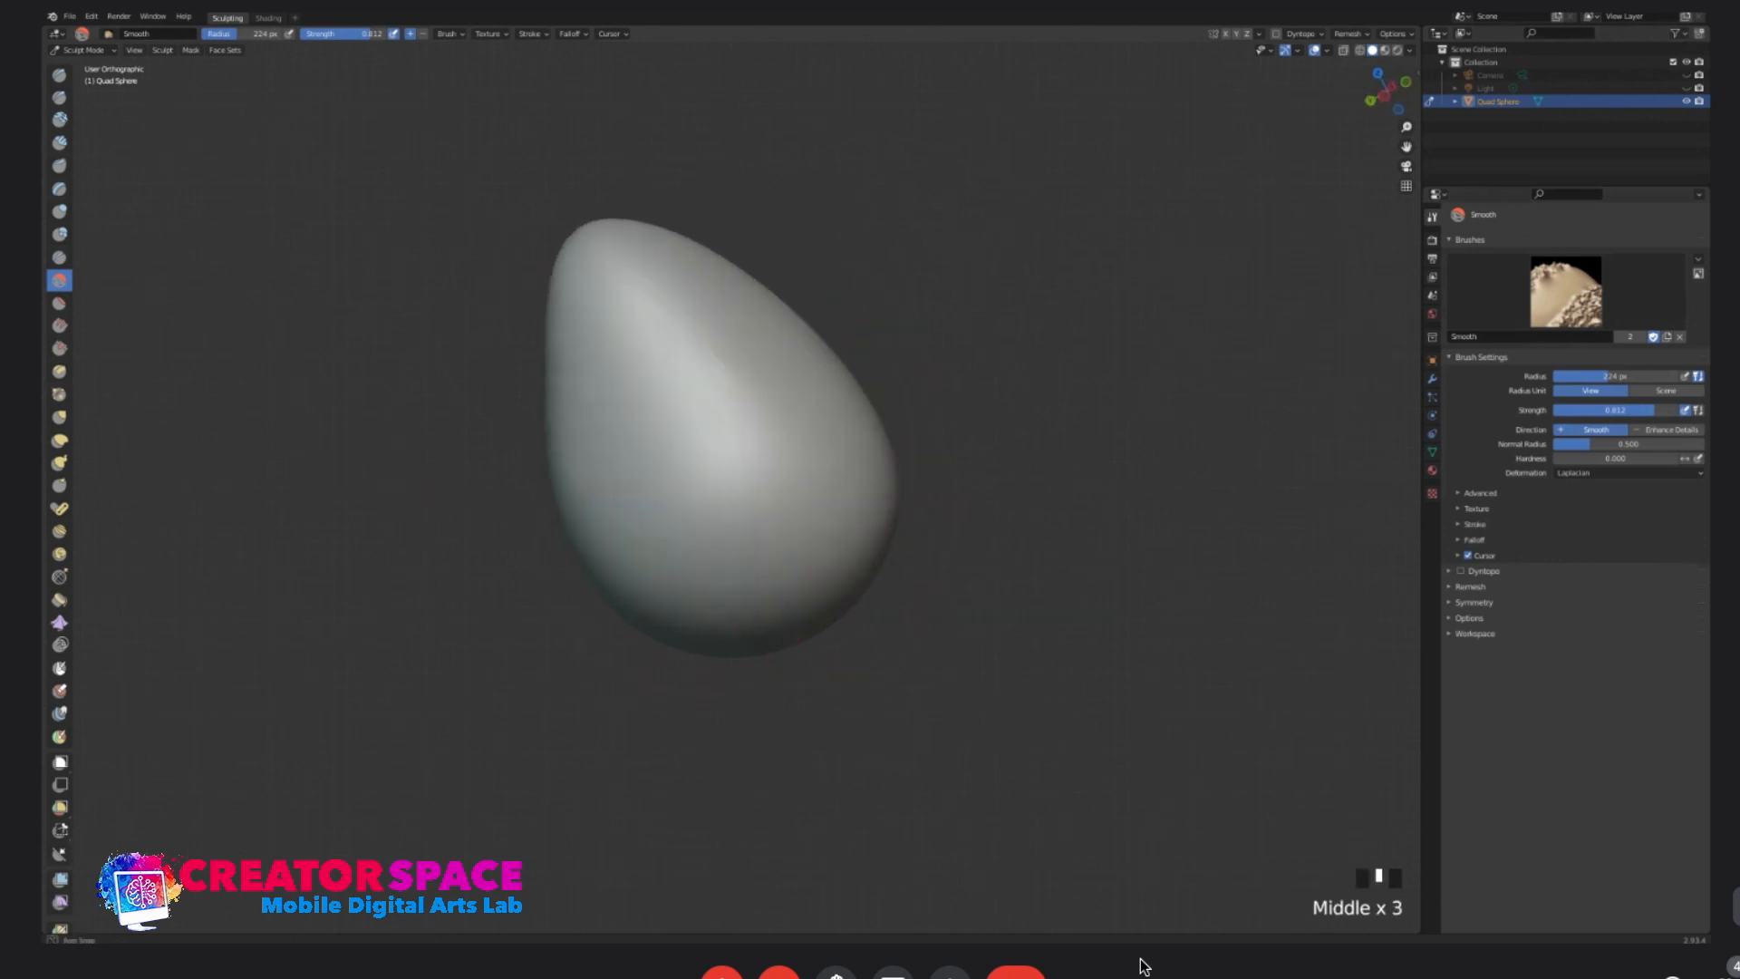
drag(911, 399, 931, 394)
middle_drag(680, 435, 639, 435)
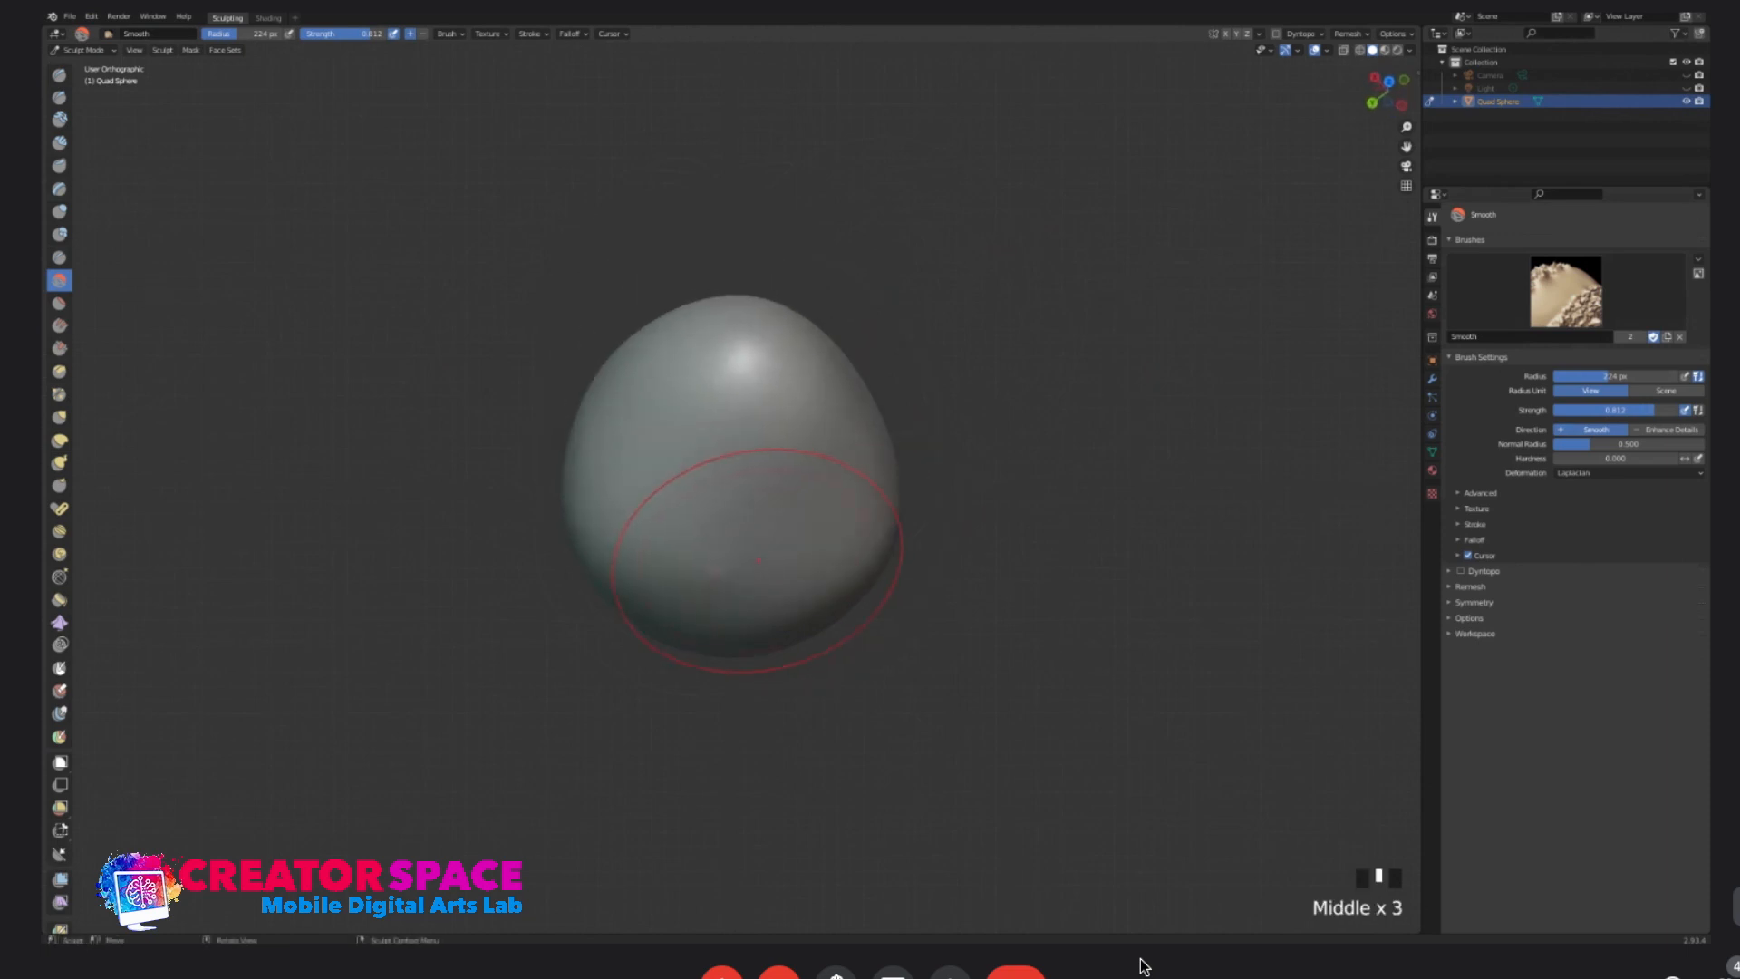
- Switch to the Grab brush and make small corrections to the egg's sides from tilted top views
click(59, 417)
click(777, 524)
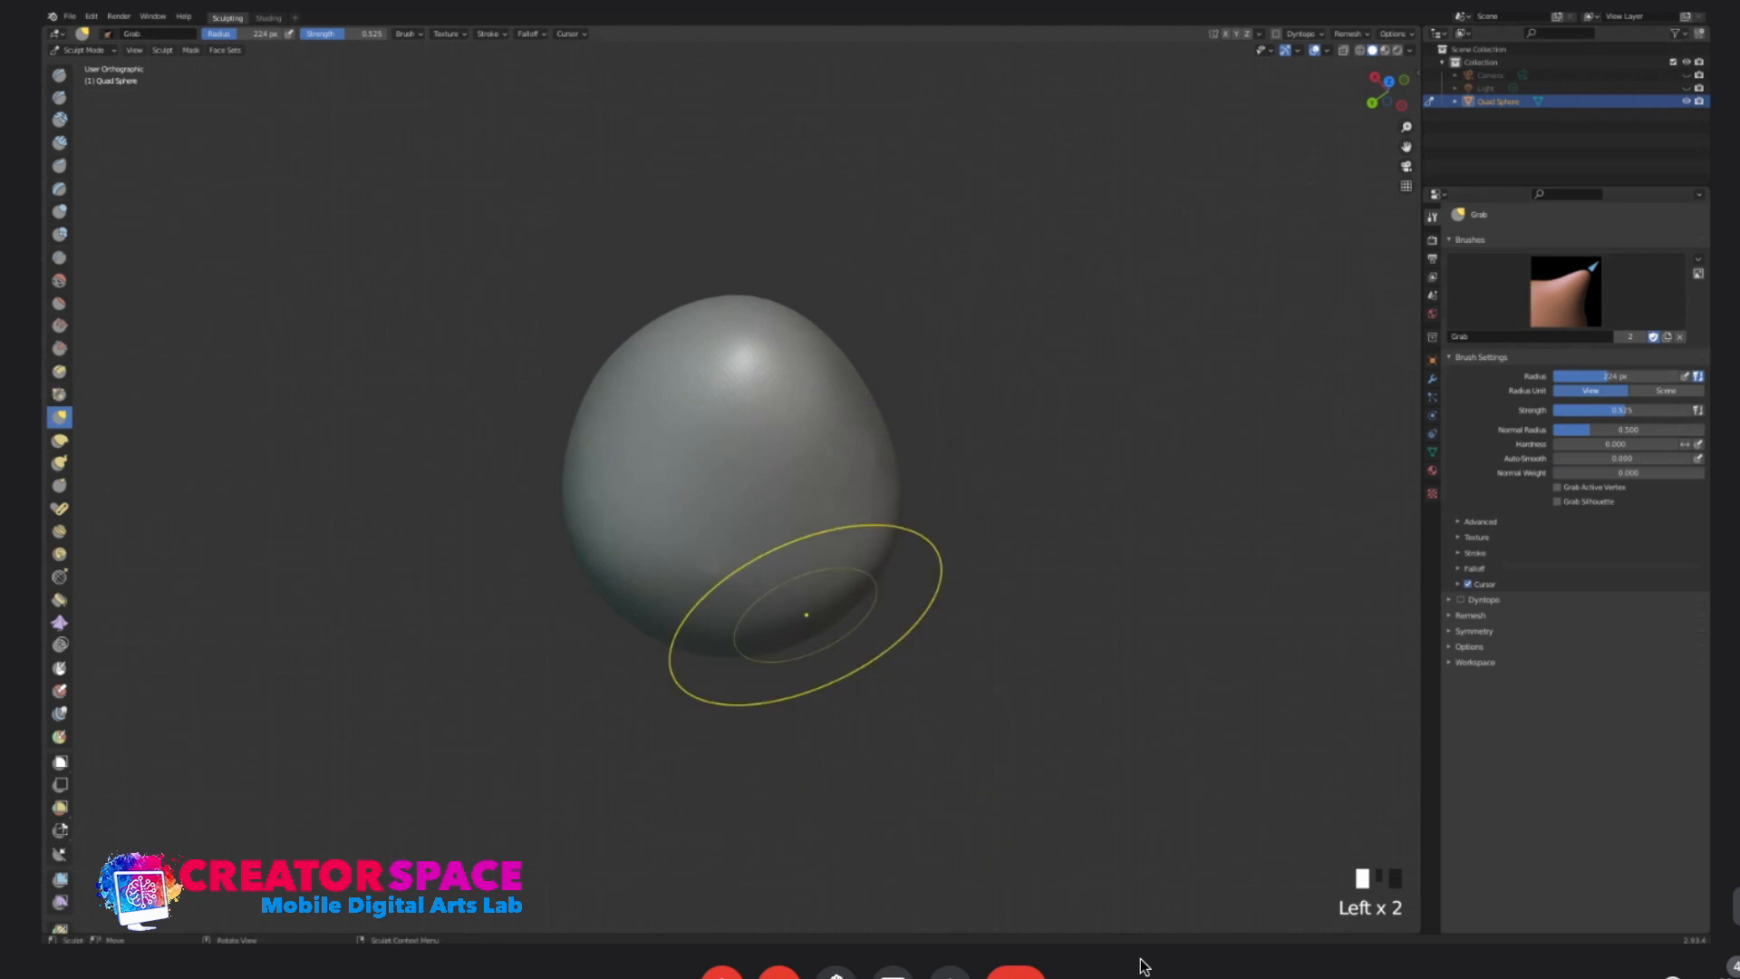
mouse_move(901, 563)
middle_down()
mouse_move(824, 577)
mouse_move(739, 521)
middle_up()
click(692, 459)
mouse_move(866, 403)
middle_down()
mouse_move(872, 503)
mouse_move(797, 543)
middle_up()
click(662, 448)
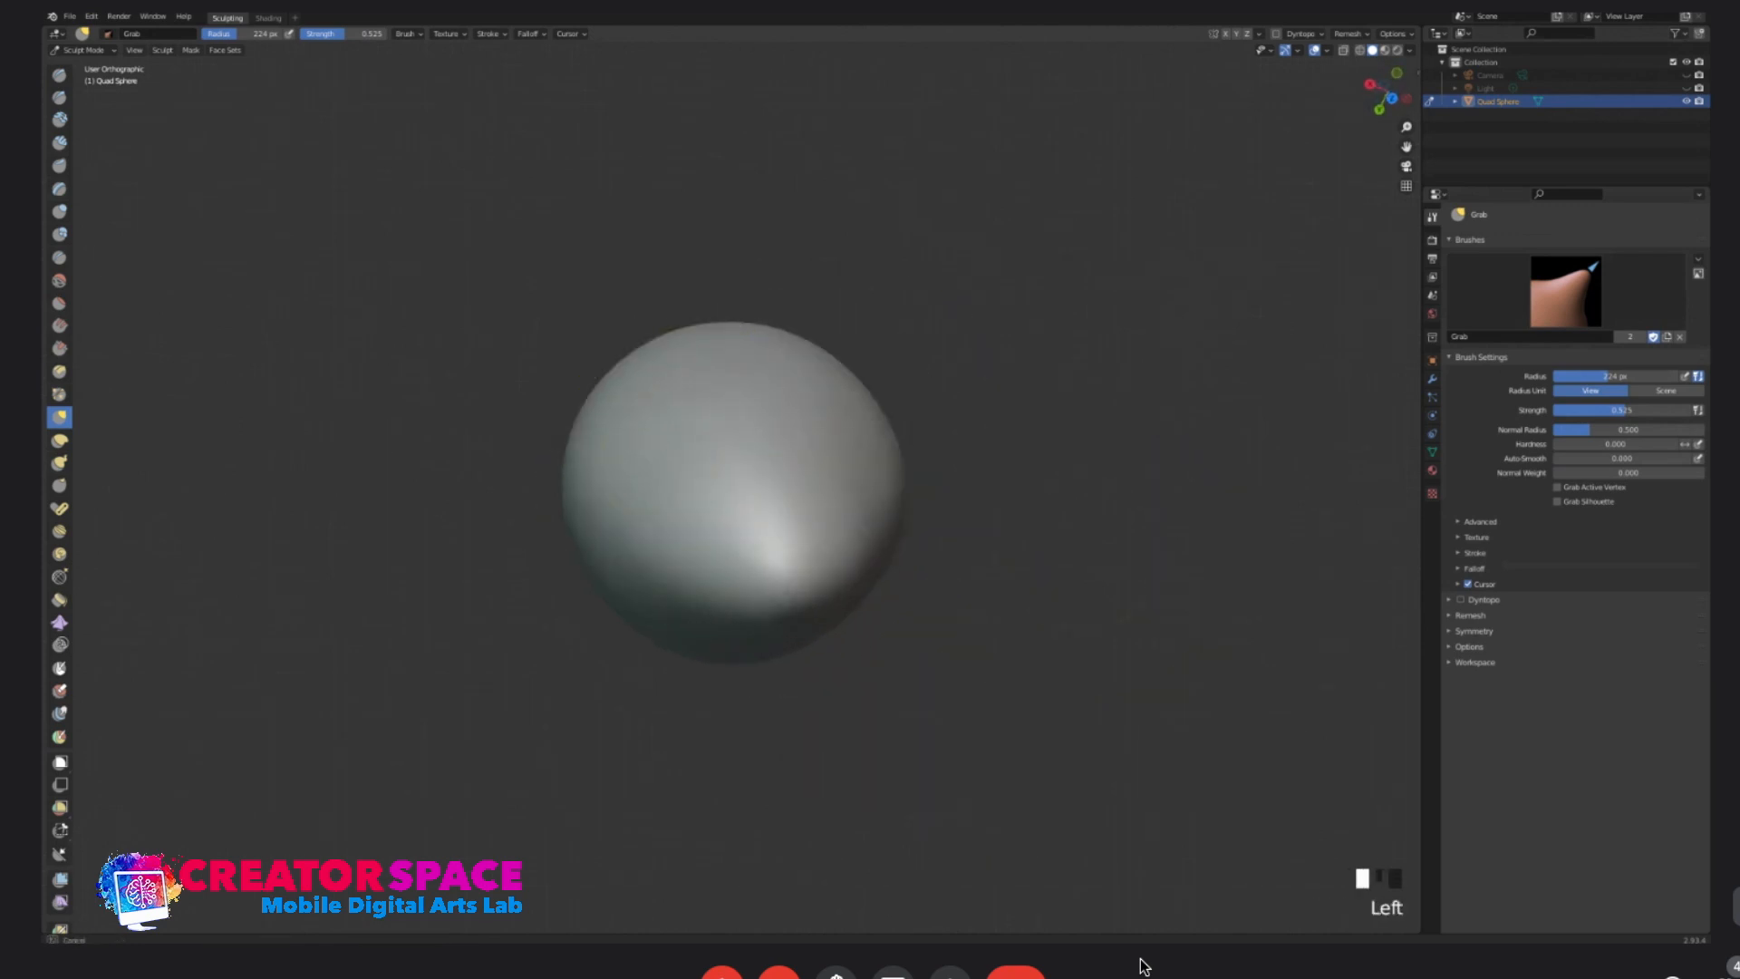
click(858, 462)
middle_drag(902, 614, 886, 447)
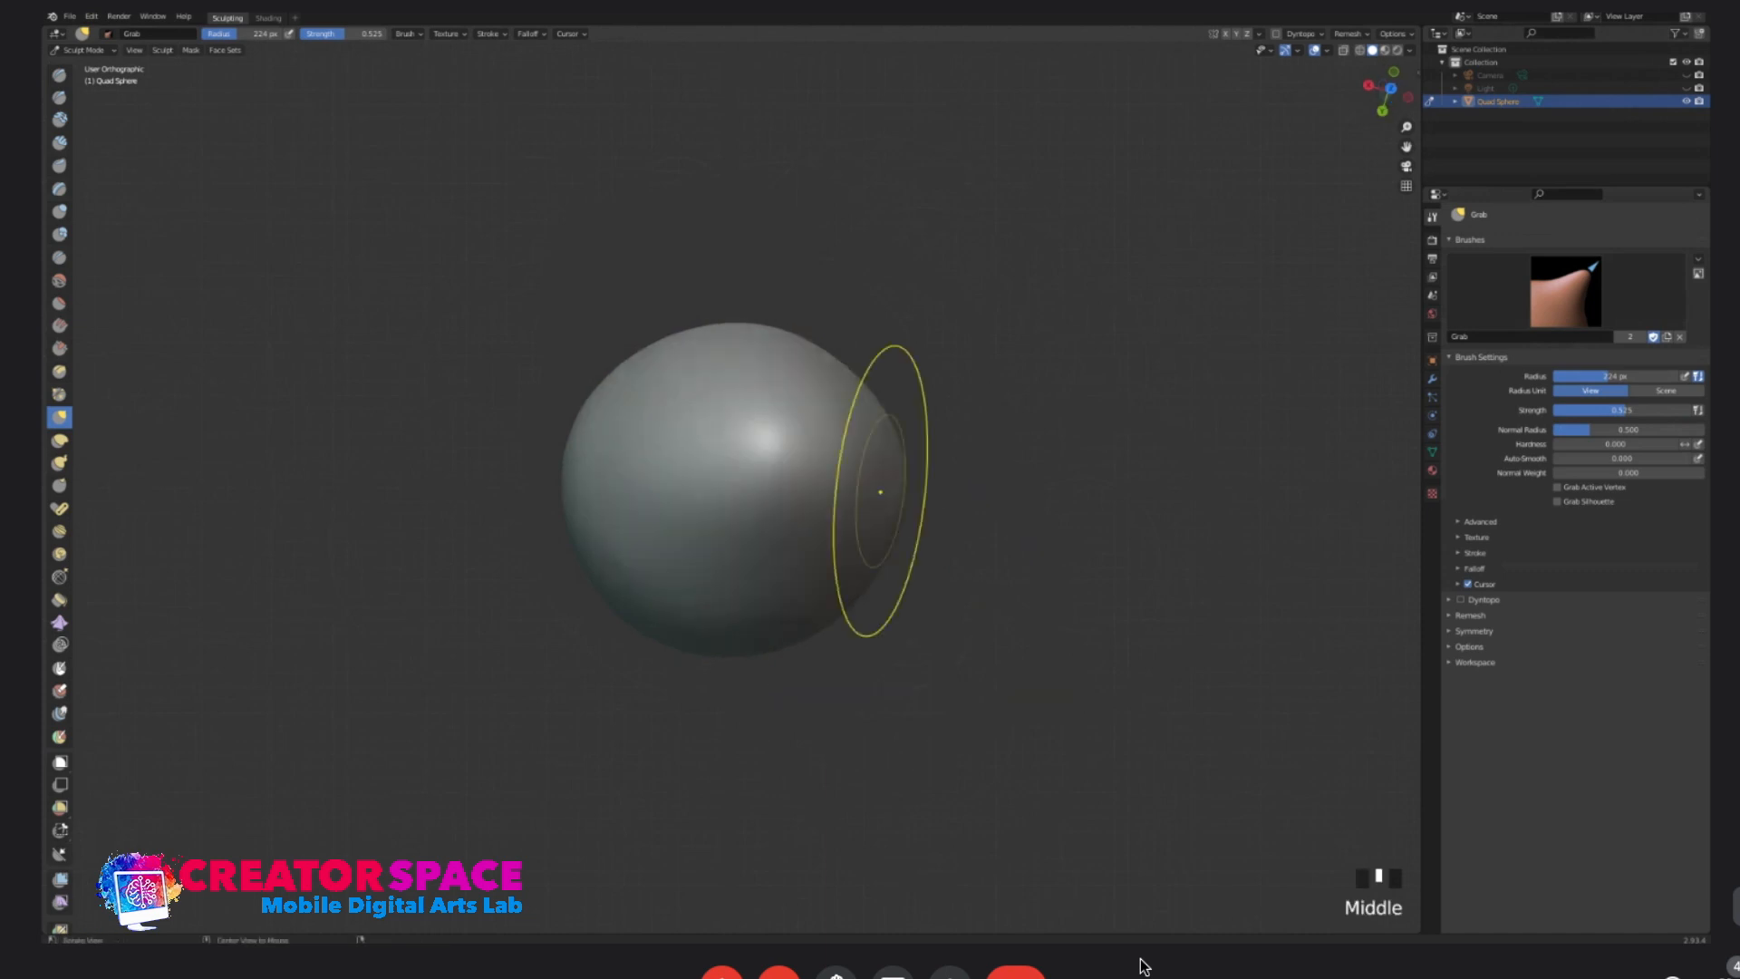
- Return to the Smooth brush and blend the corrected sides, finishing on the egg's front
key(1)
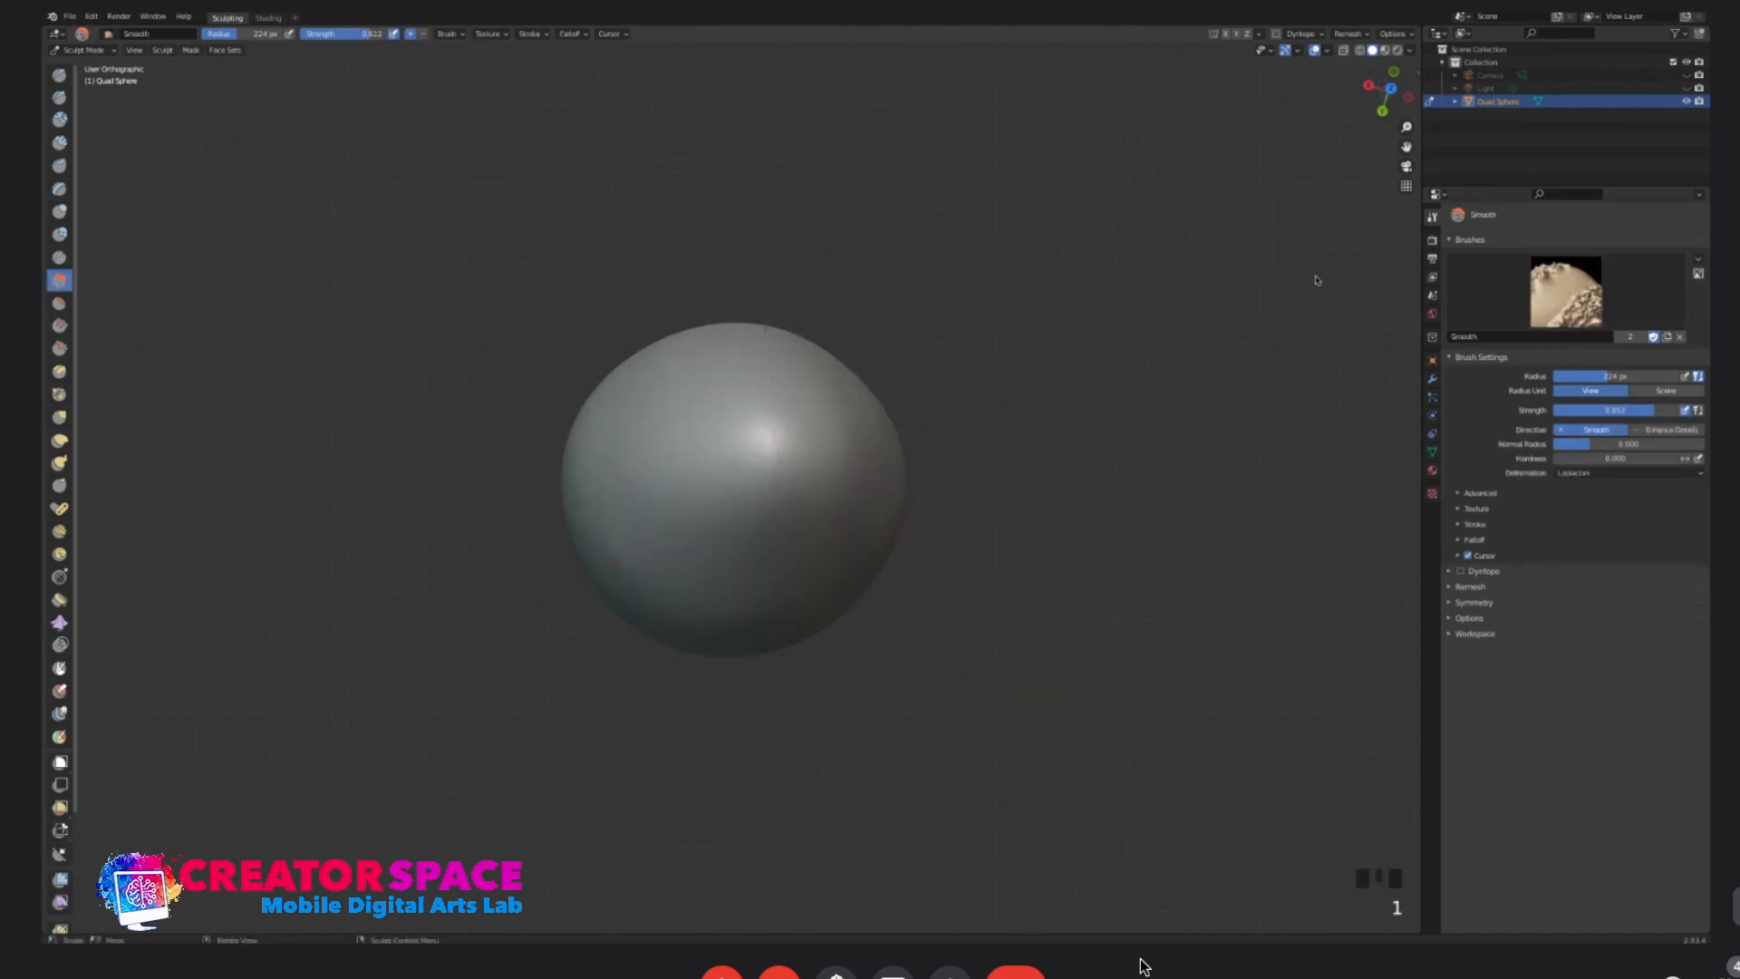
middle_drag(856, 422, 803, 421)
drag(802, 422, 816, 449)
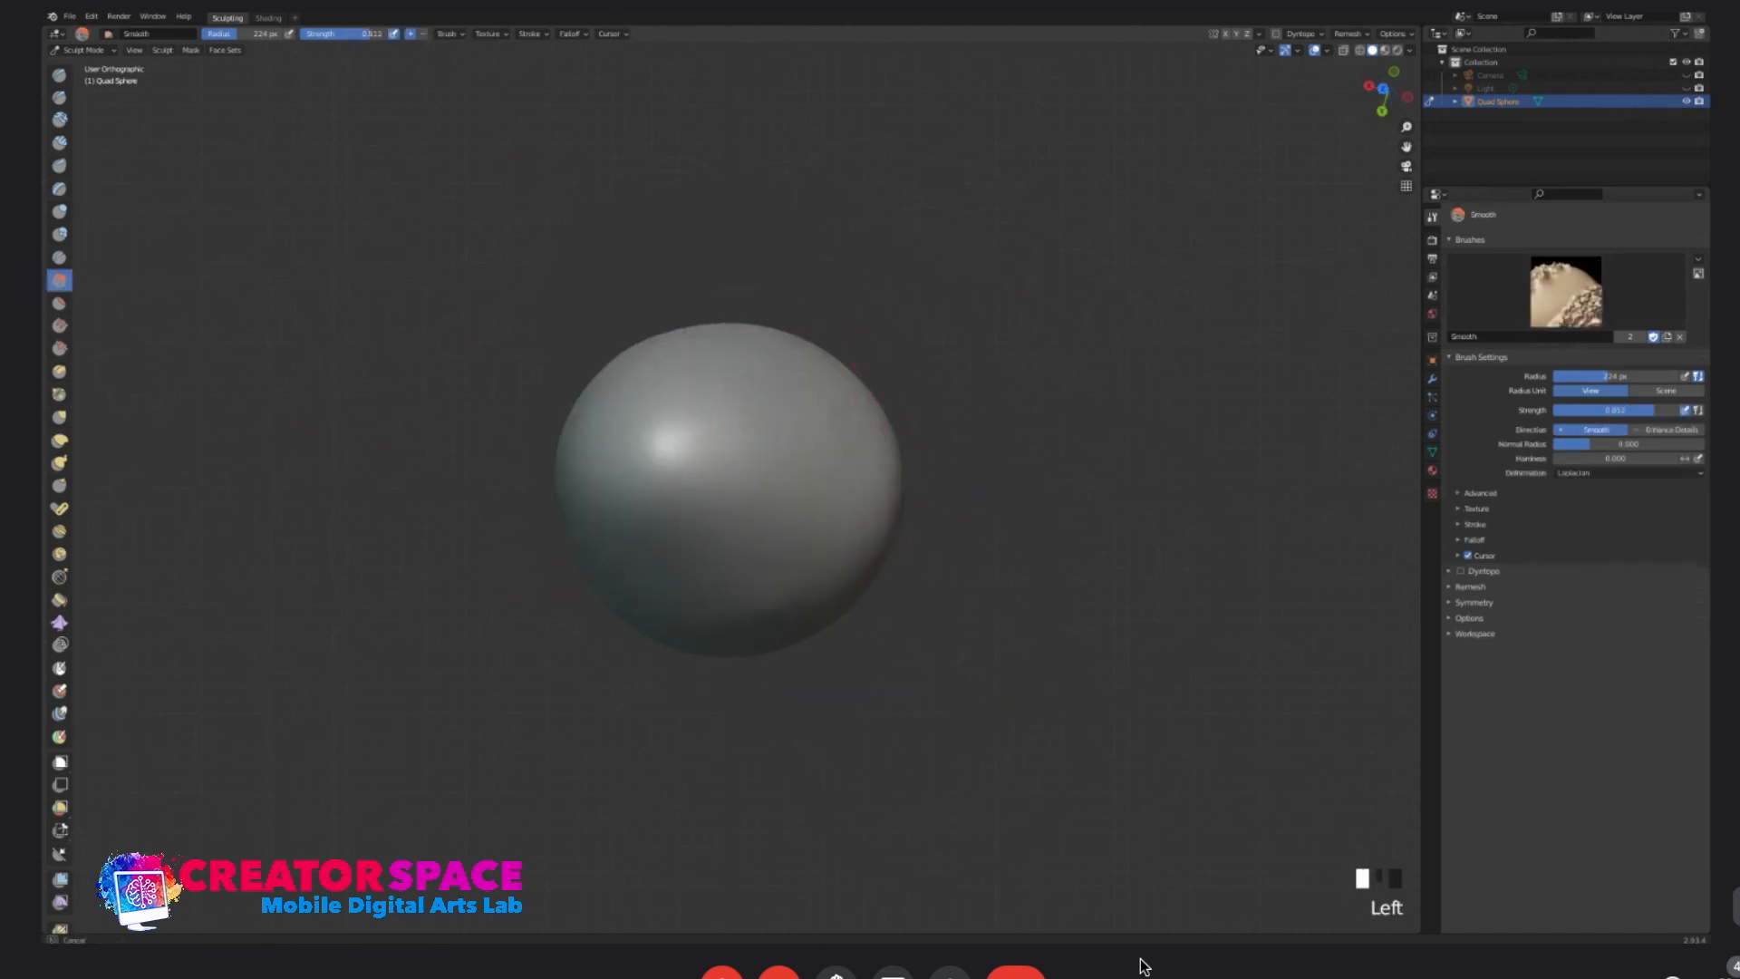
middle_drag(830, 535, 843, 474)
drag(843, 474, 829, 462)
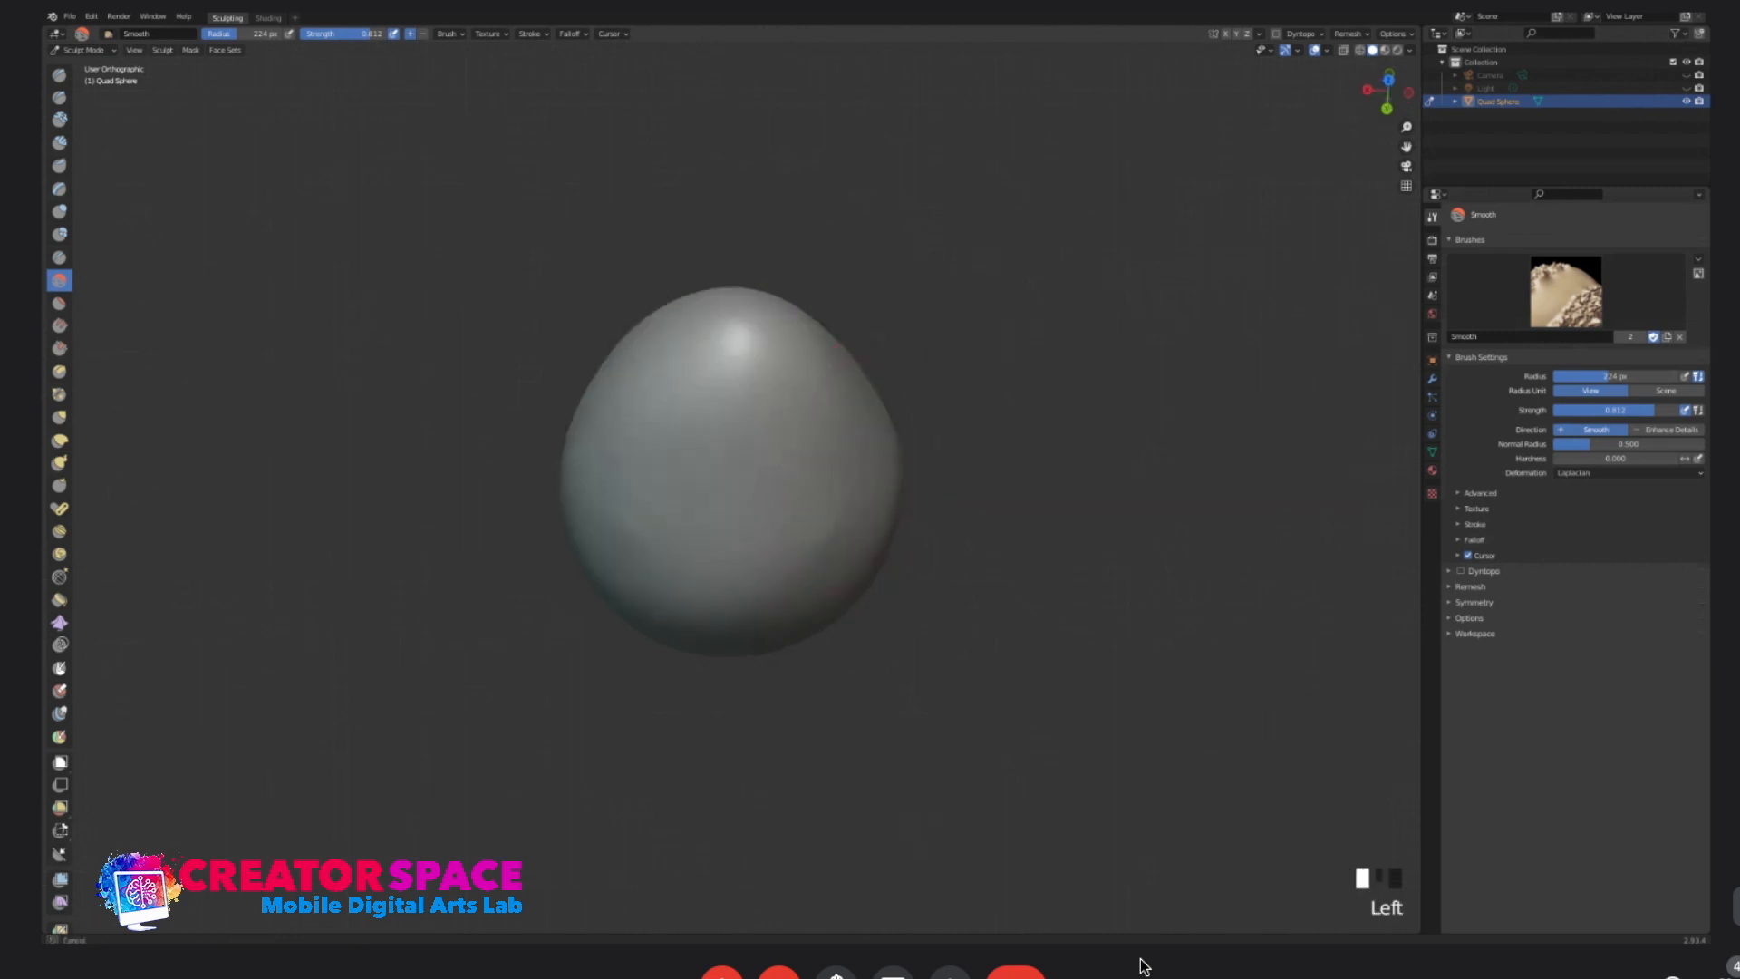
key(KP_1)
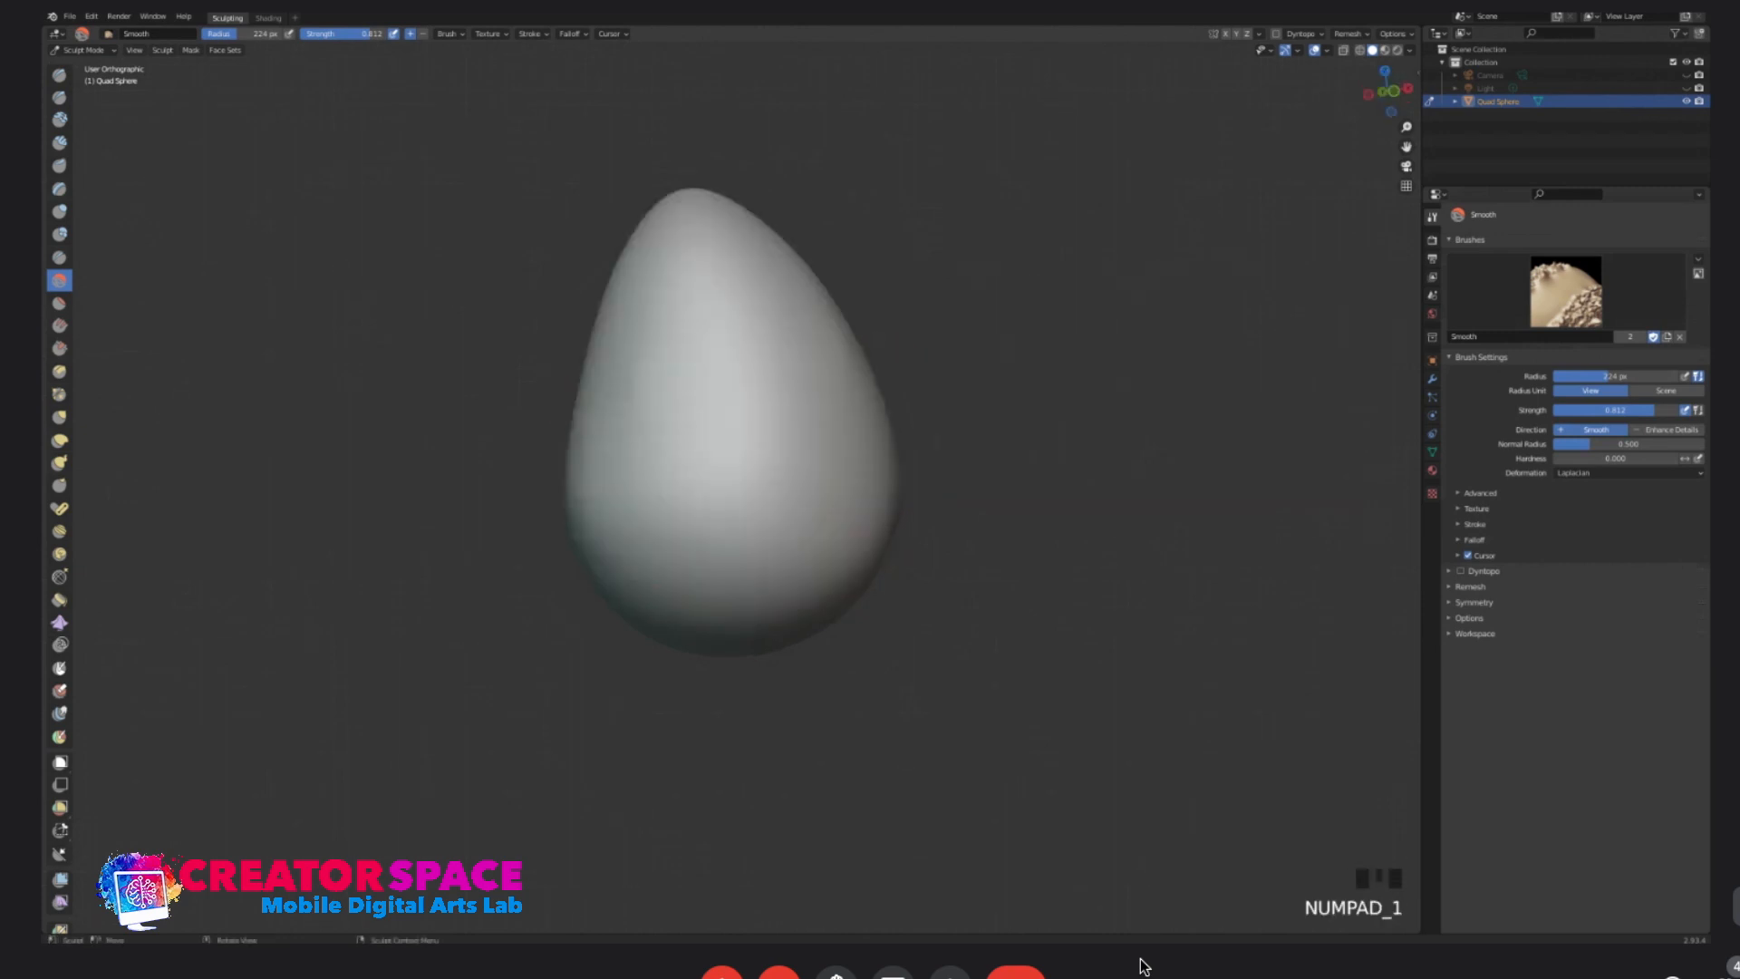
drag(719, 388, 646, 385)
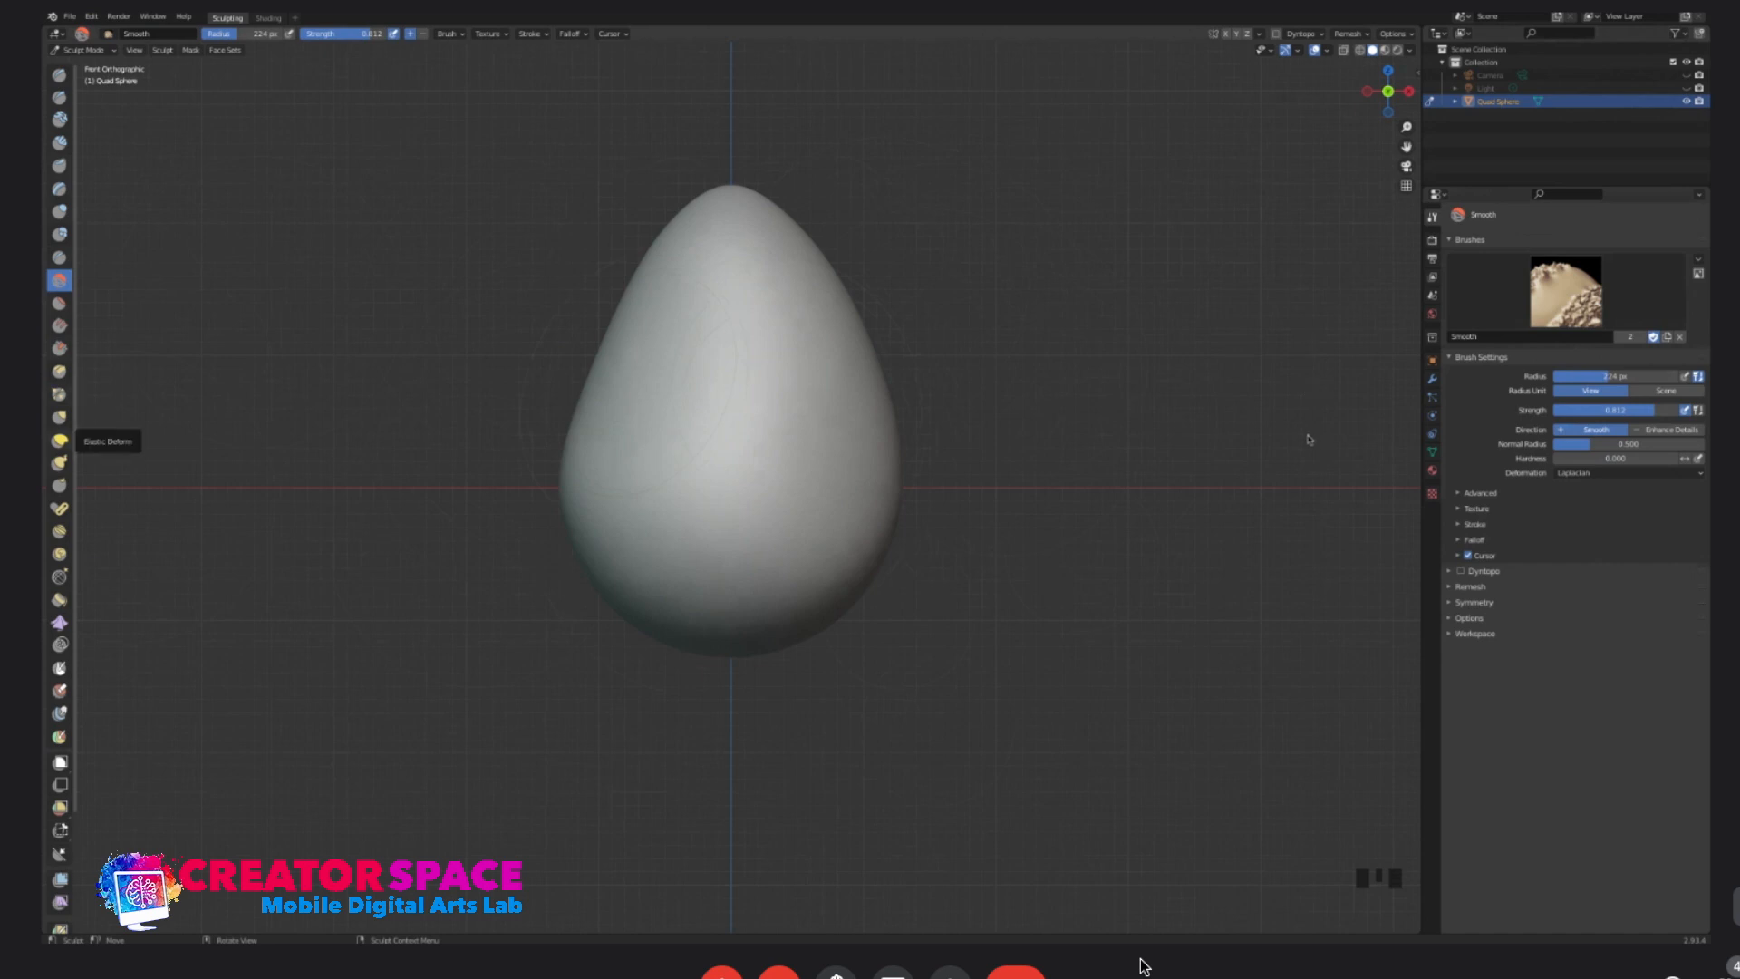
- Switch to the Grab brush, enlarge its radius to 375 px and adjust the egg's upper flanks in the front view
click(59, 417)
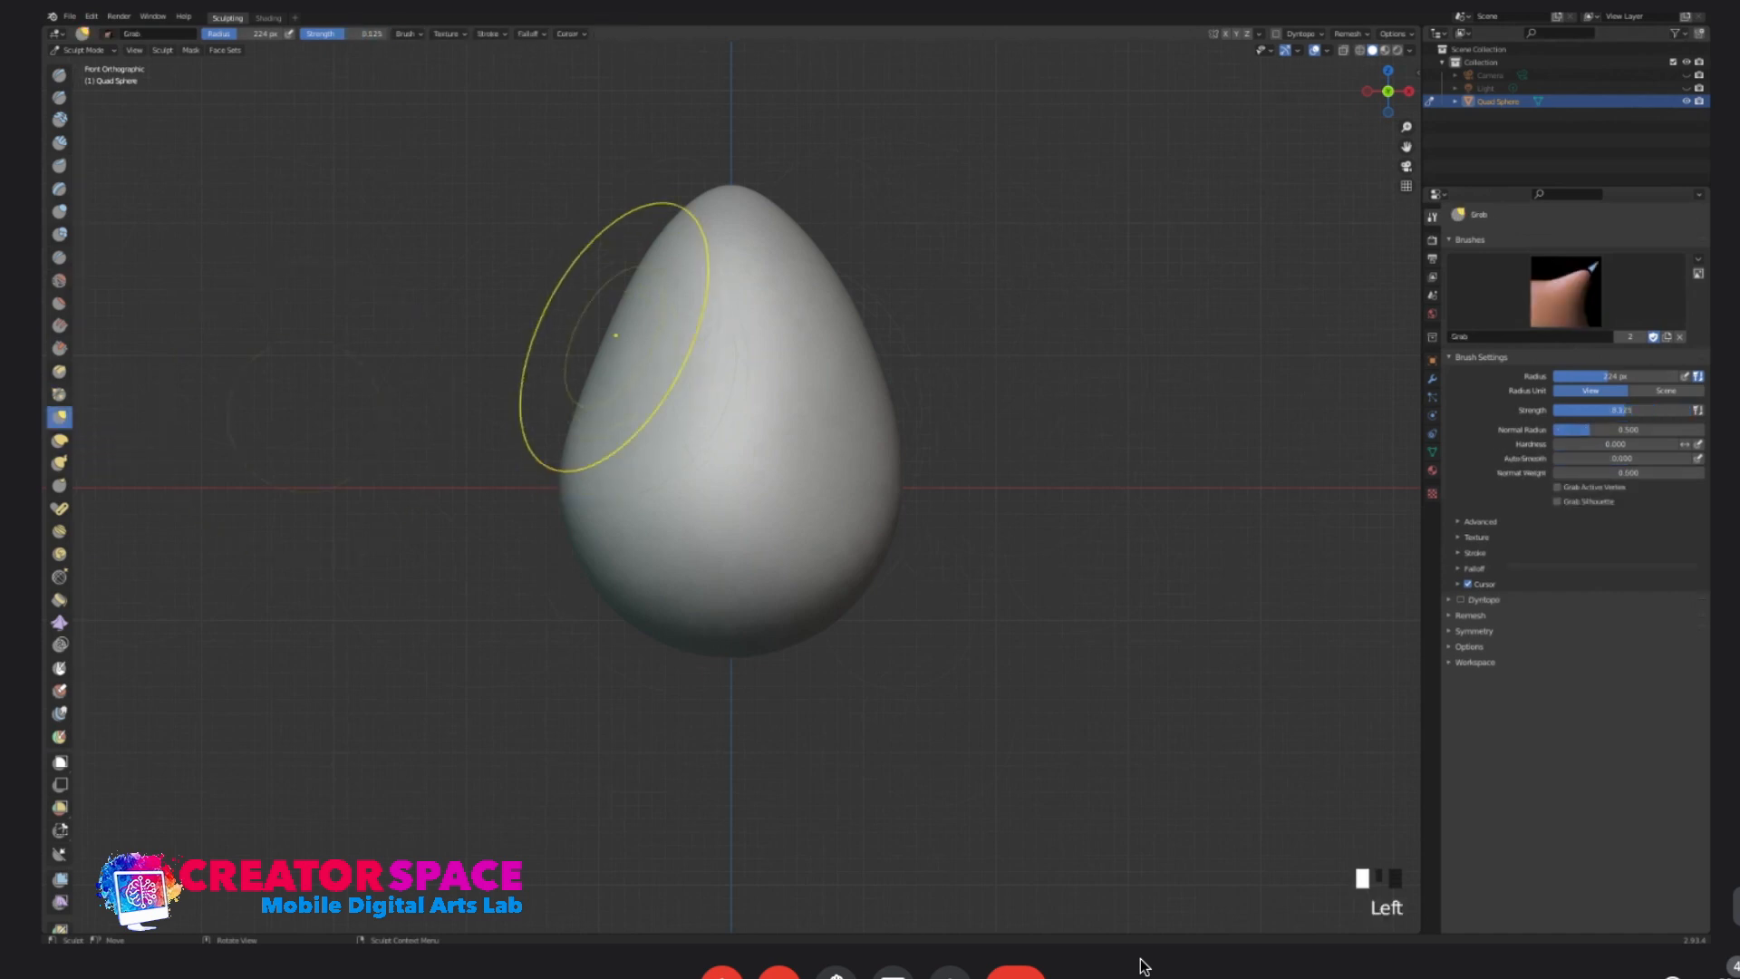
key(bracketright)
key(bracketright)
key(bracketright)
key(bracketright)
key(bracketright)
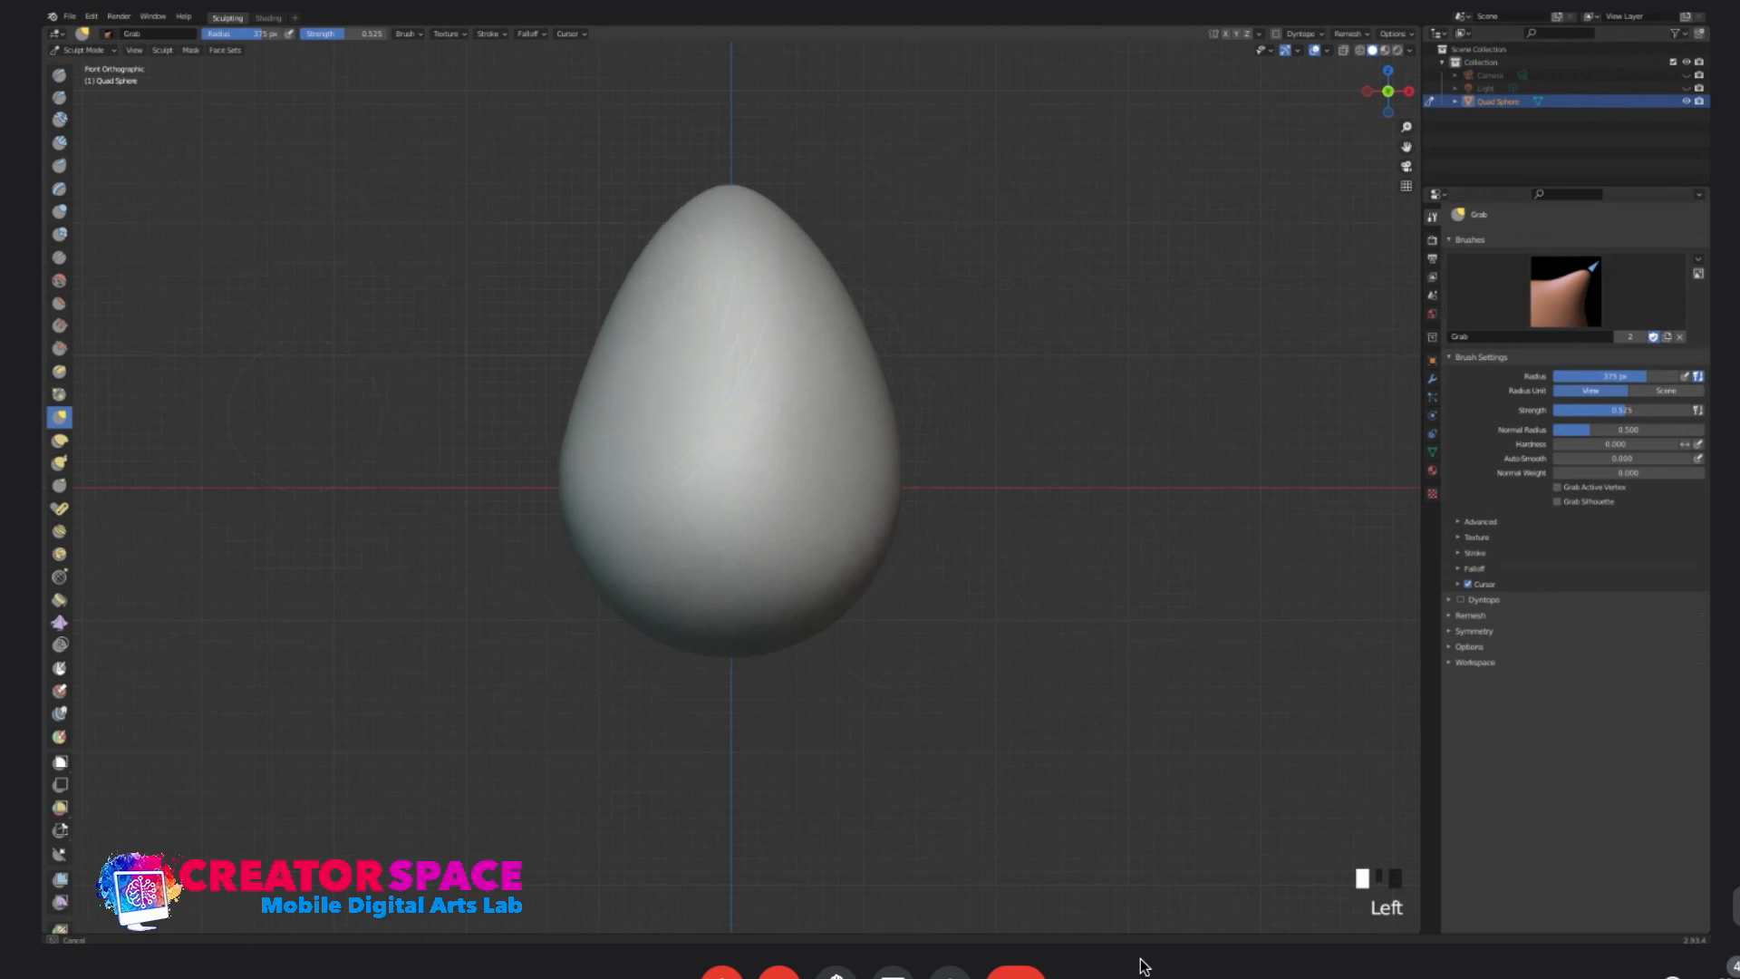
- In the right orthographic view, nudge both upper flanks of the egg with Grab to match its outline
key(KP_3)
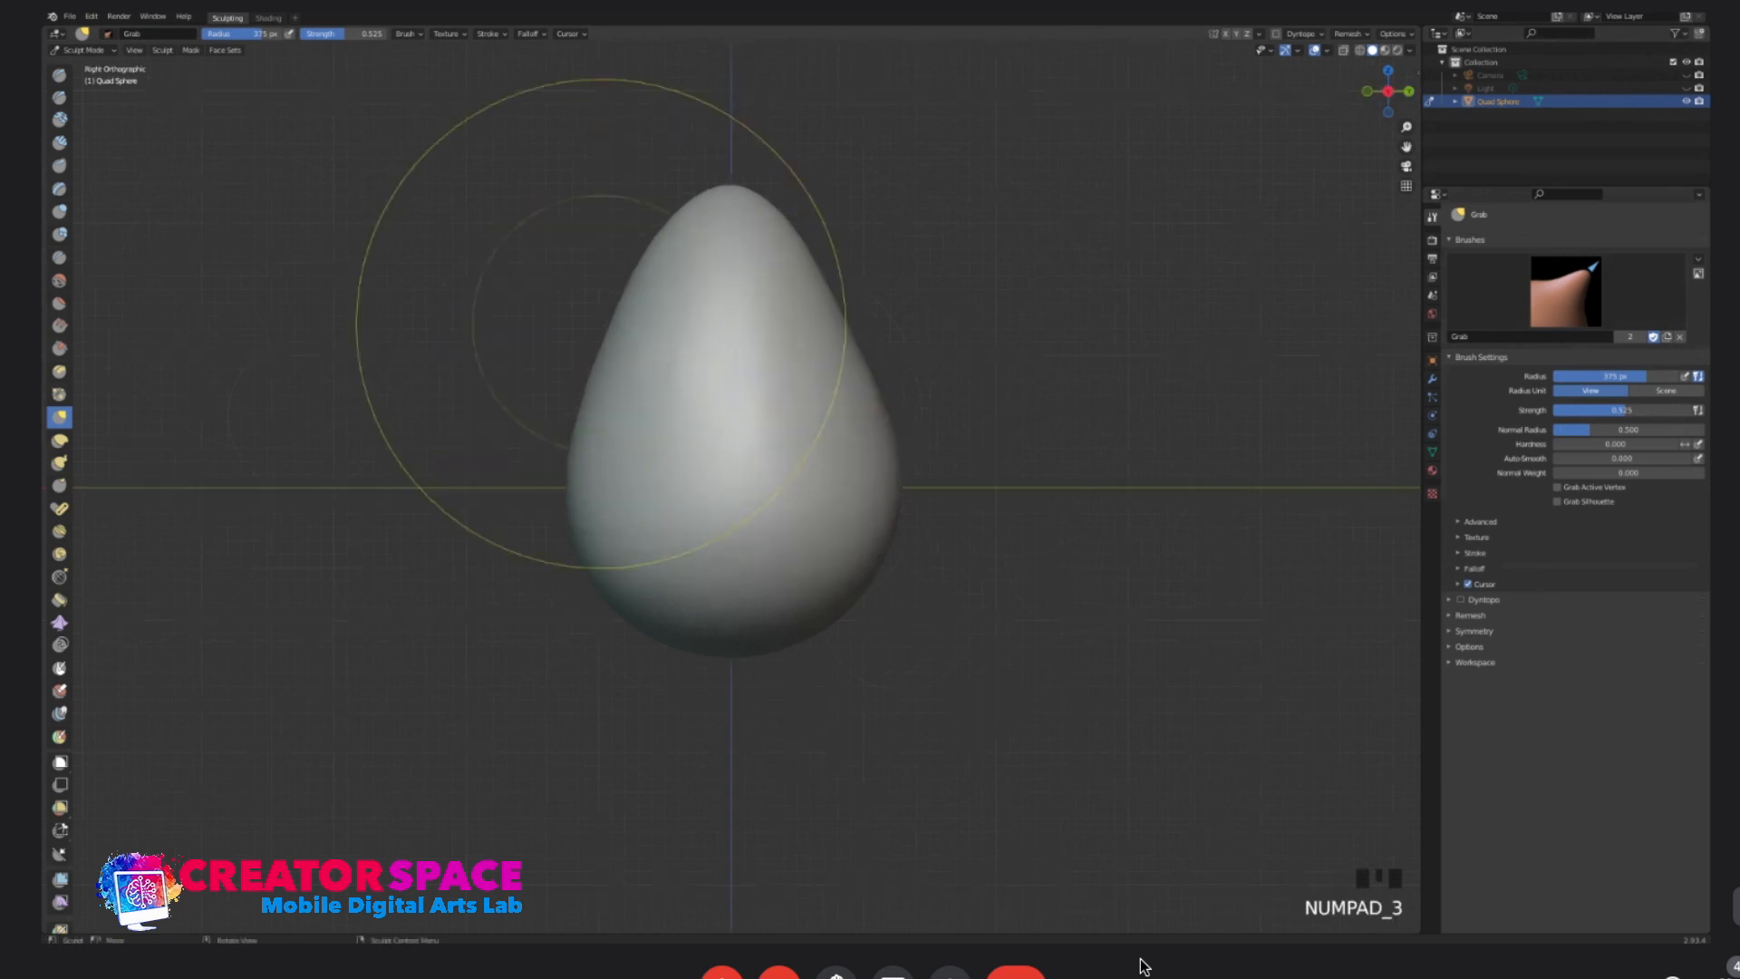
drag(845, 322, 837, 325)
drag(622, 315, 632, 322)
click(860, 350)
- In the top orthographic view, nudge the egg's outline with Grab on all sides into an even circle
key(KP_7)
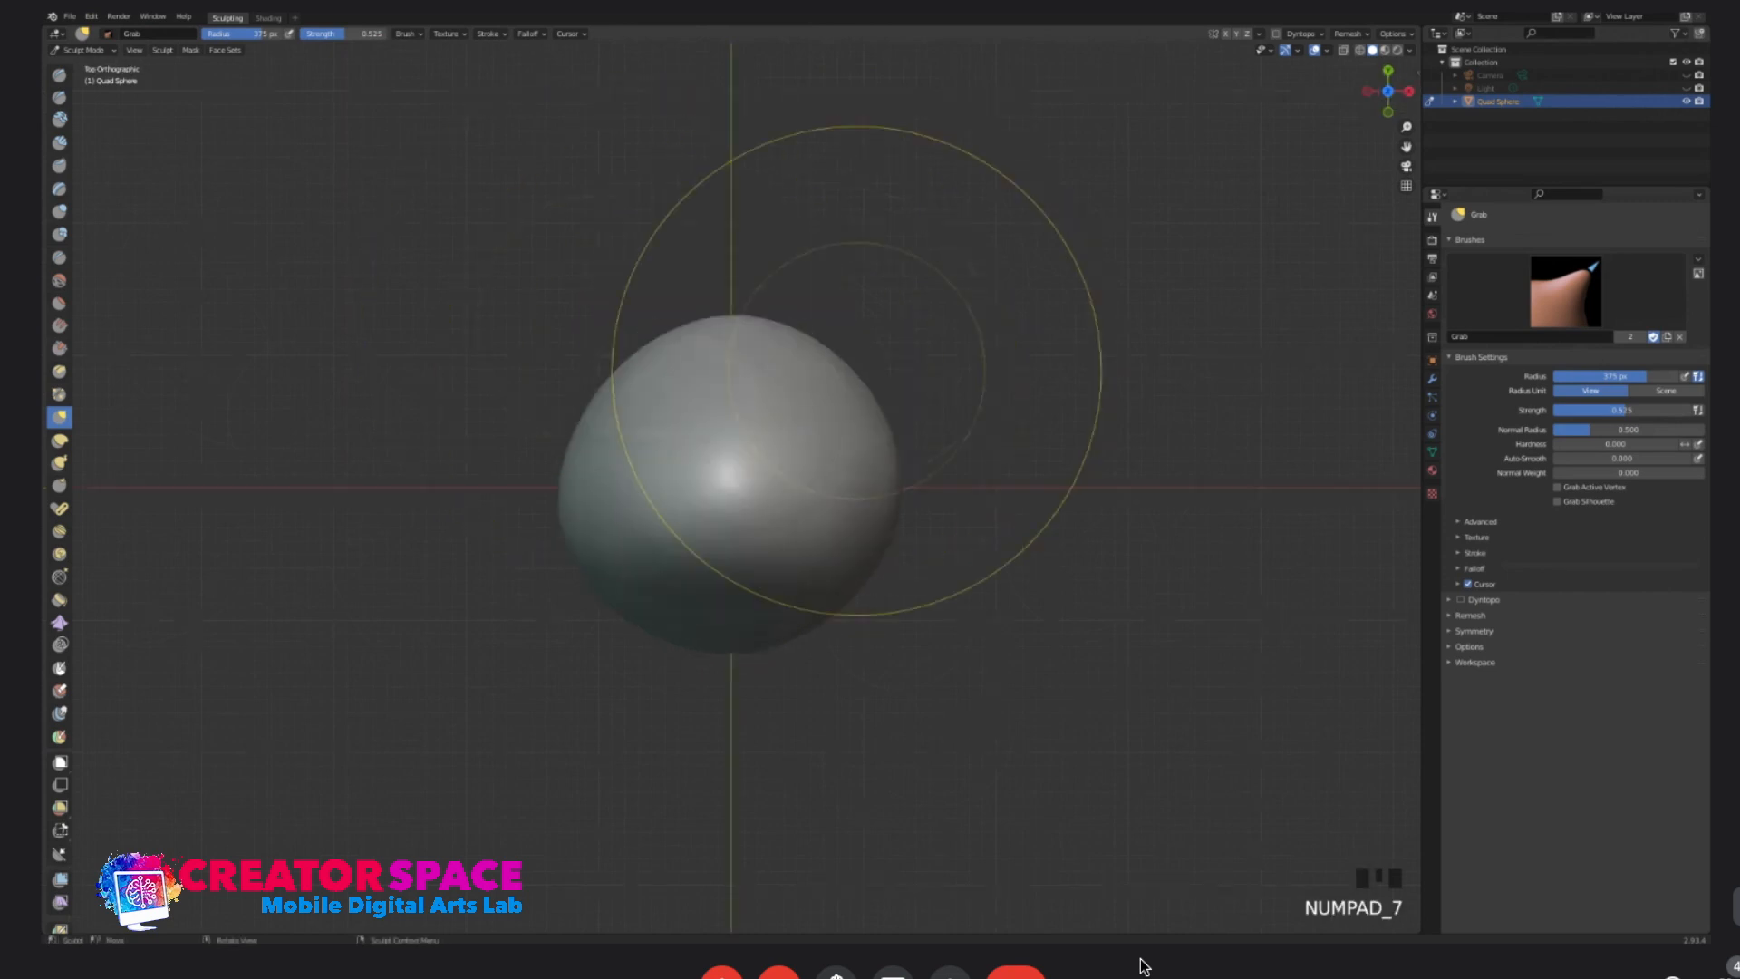
drag(639, 392, 632, 390)
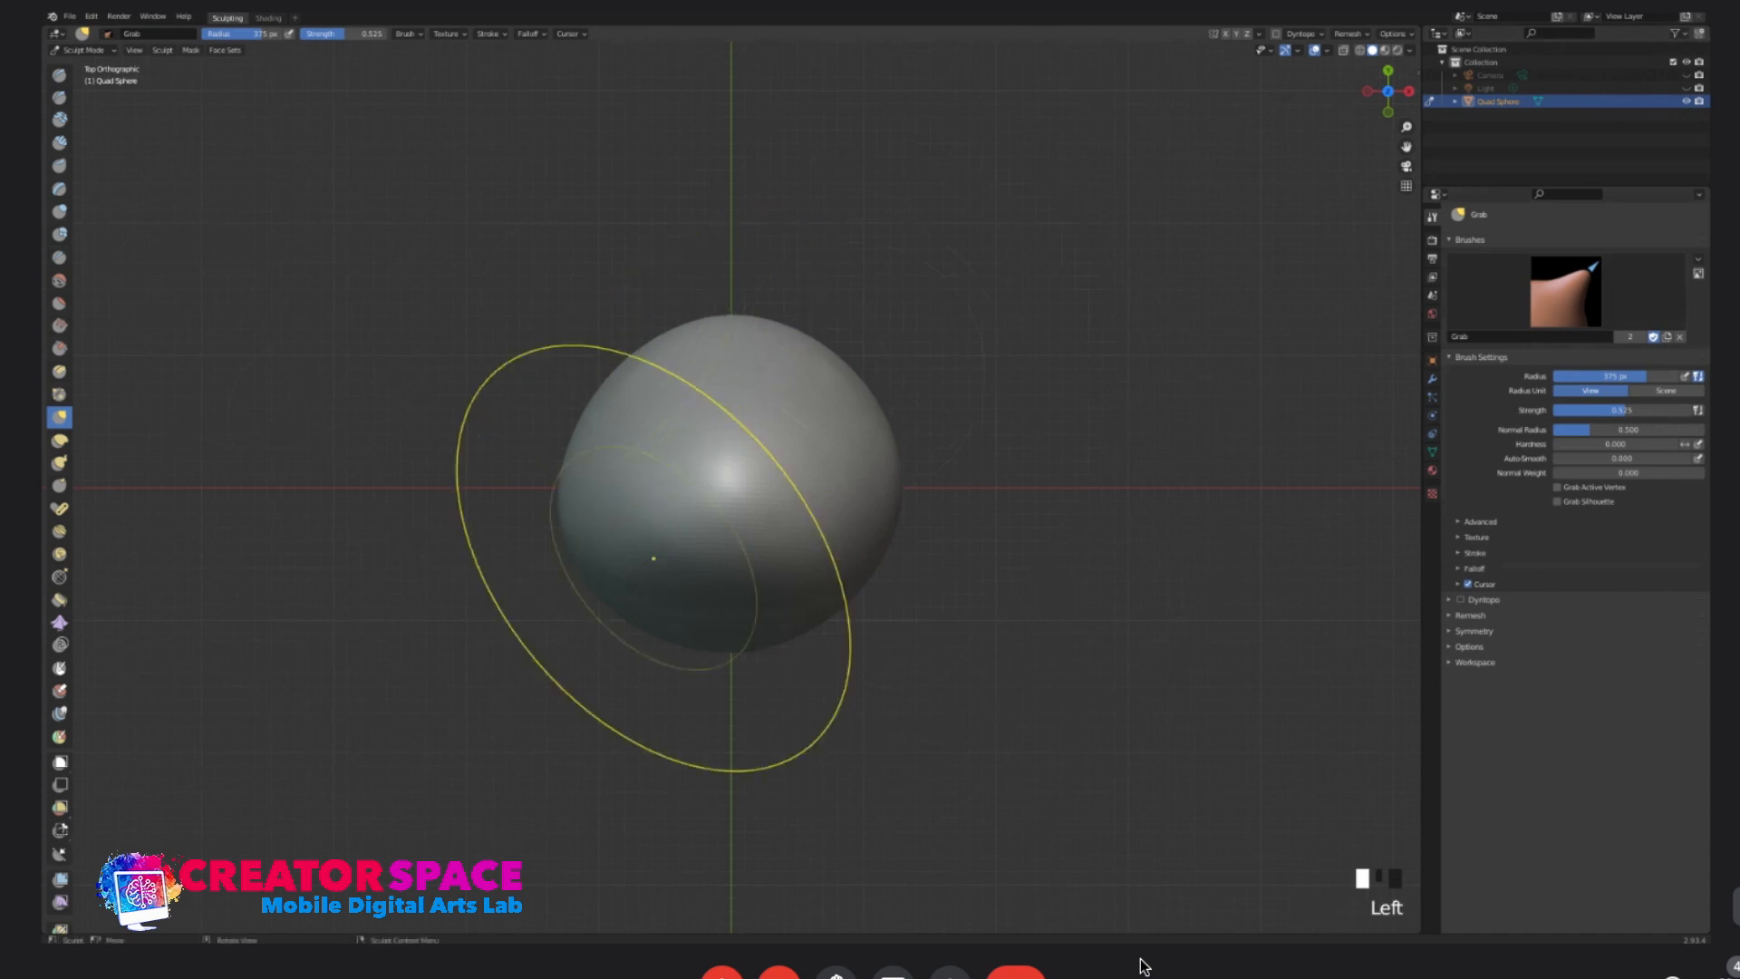
drag(646, 384, 644, 383)
drag(814, 382, 849, 385)
drag(670, 621, 669, 620)
drag(550, 525, 555, 524)
drag(902, 491, 904, 492)
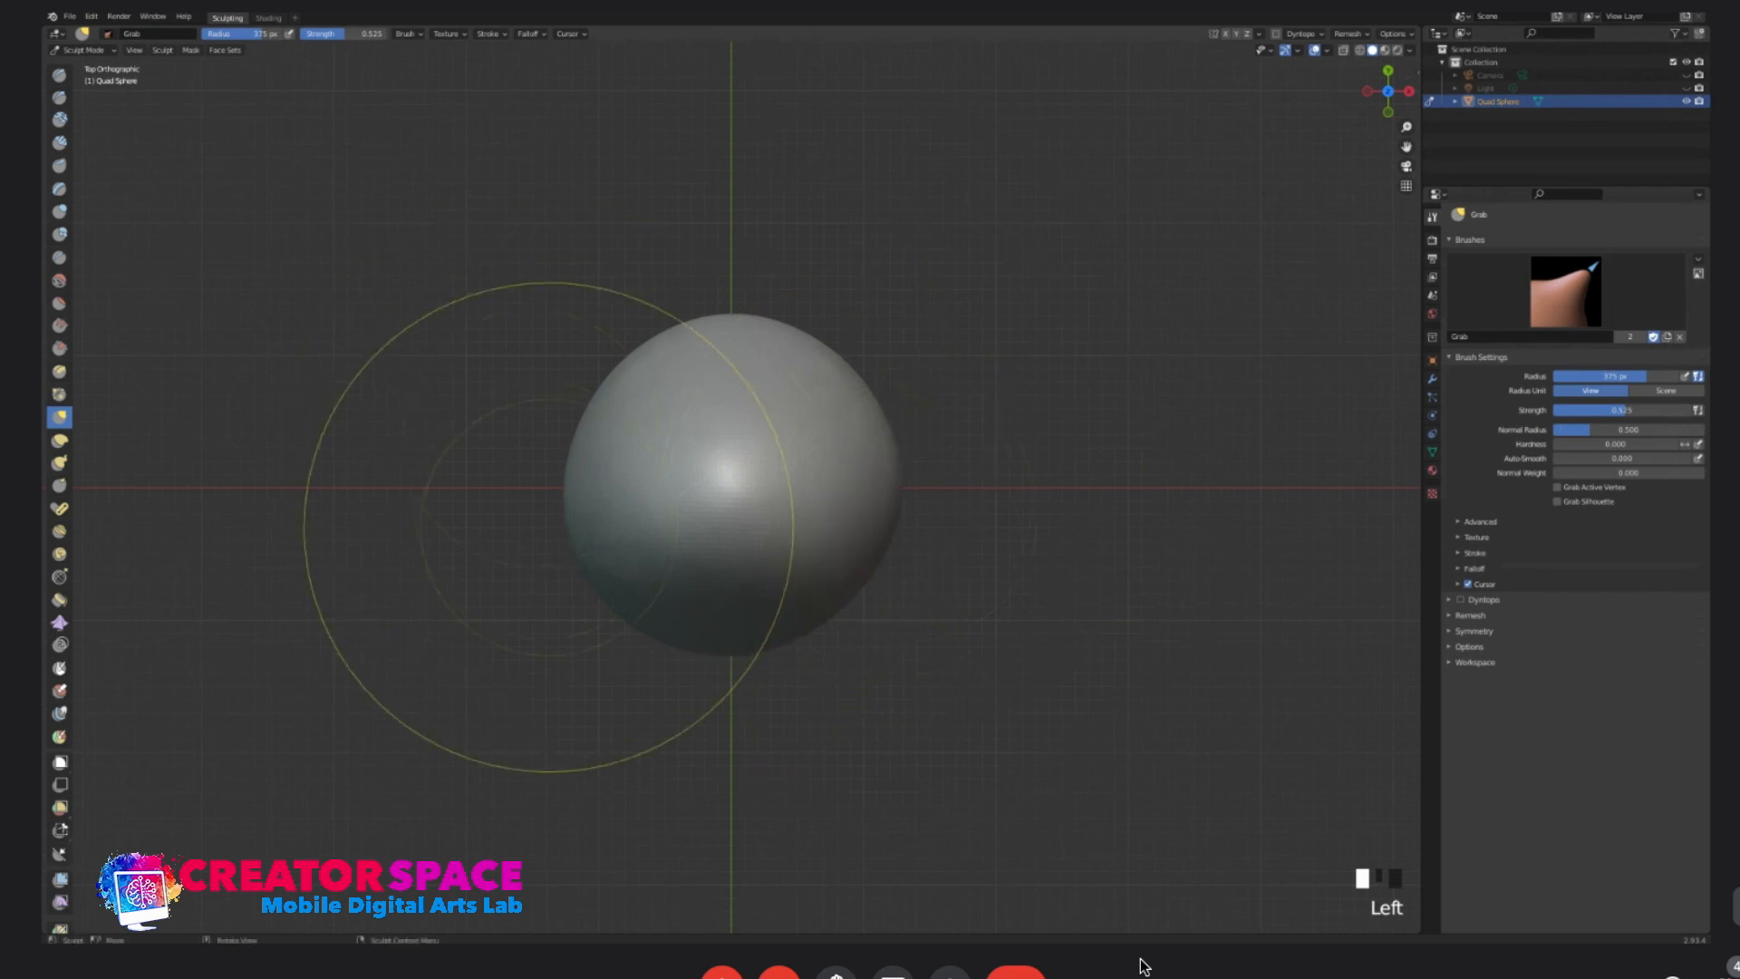
- Finish evening the lower part of the egg's round outline with Grab and return to the front view
drag(555, 524, 583, 562)
key(KP_1)
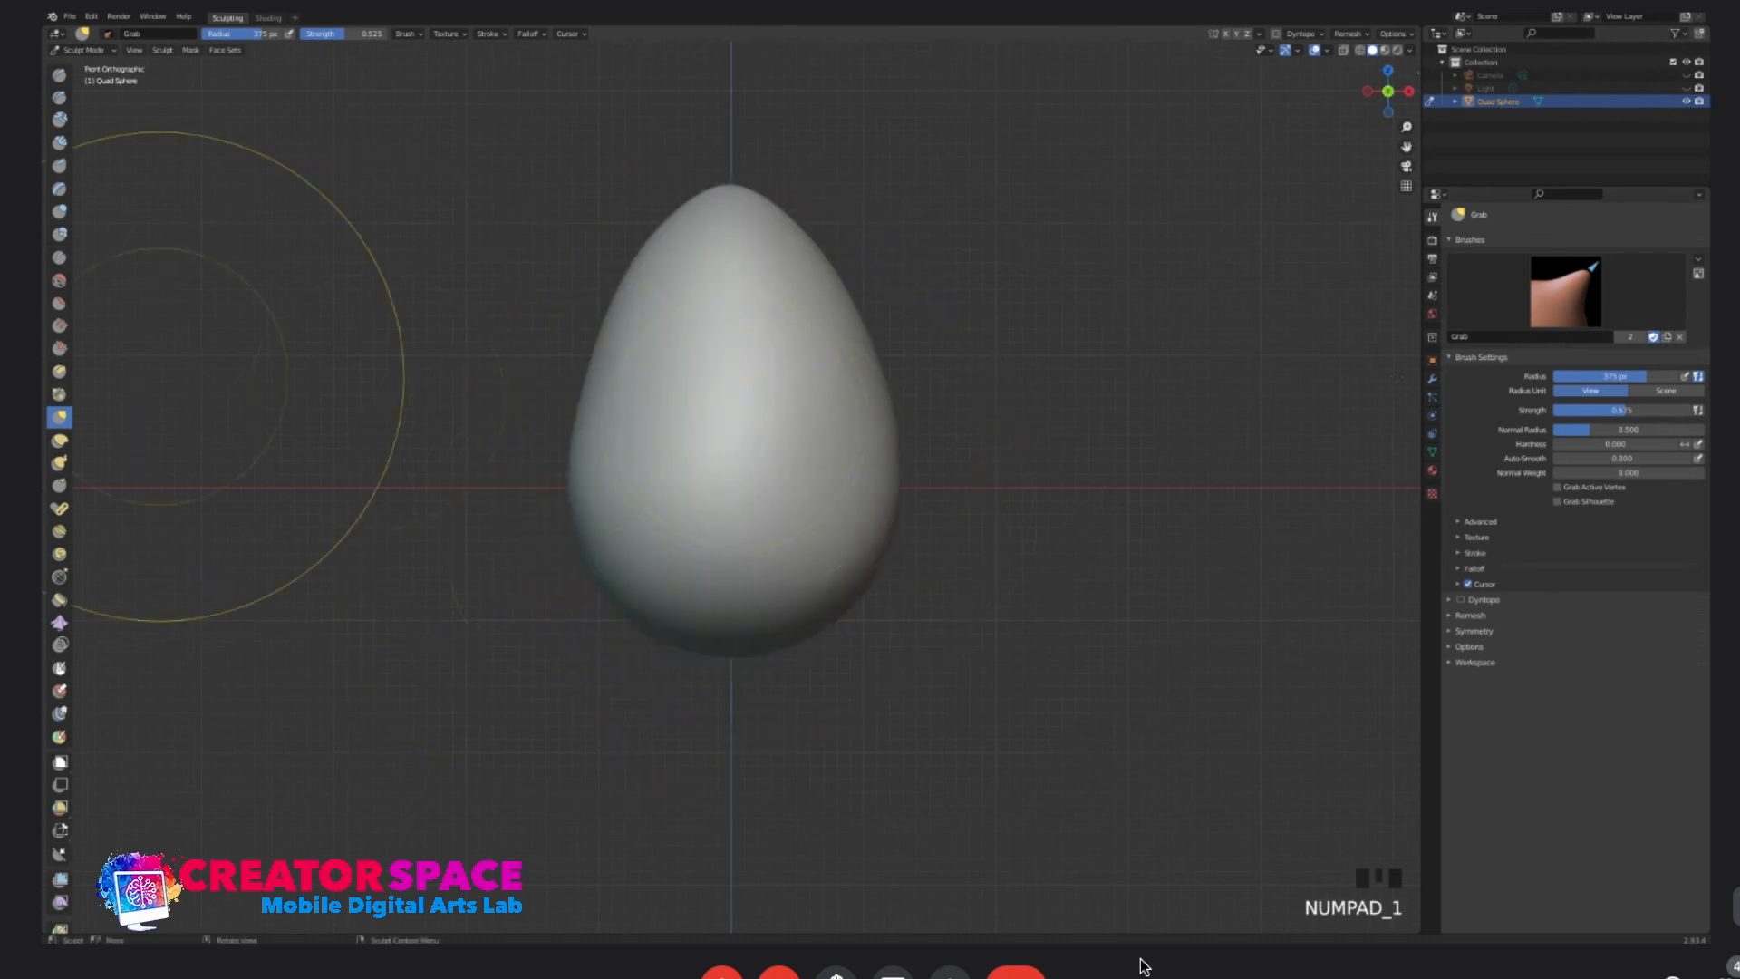
- Switch to the Smooth brush, reduce its radius to 159 px and smooth the egg's front and upper flank
click(59, 280)
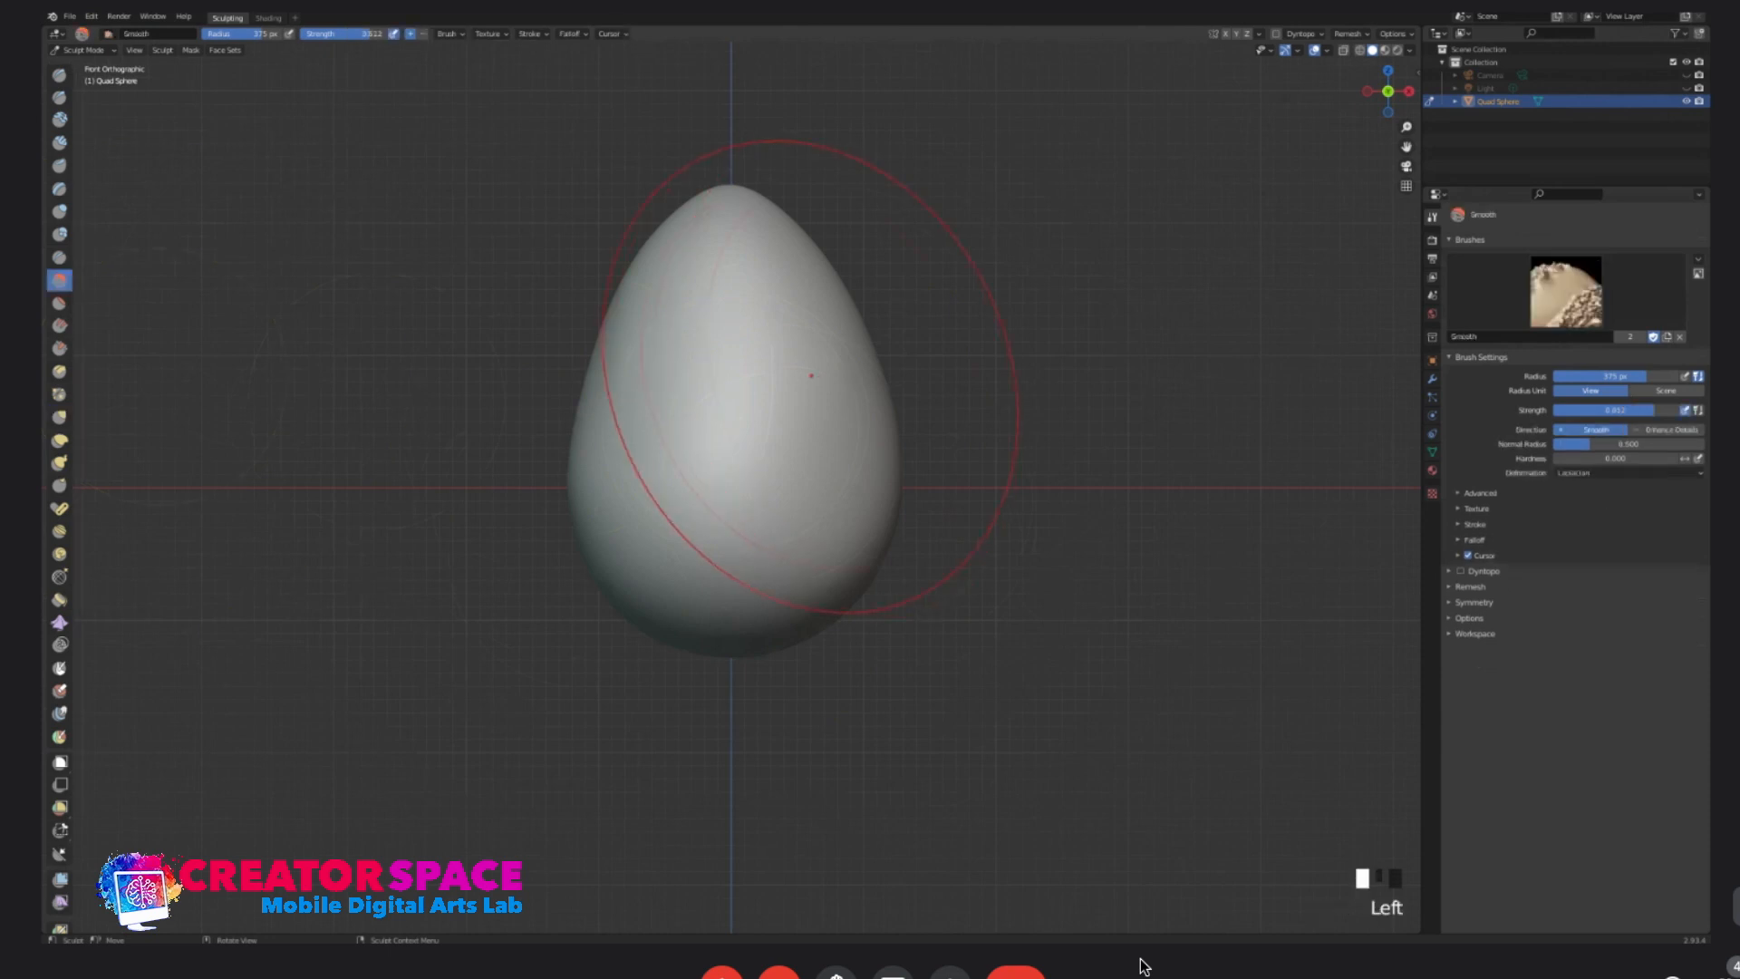
key(bracketleft)
key(bracketleft)
key(bracketleft)
key(bracketleft)
key(bracketleft)
key(bracketleft)
key(bracketleft)
key(bracketleft)
key(bracketleft)
key(bracketleft)
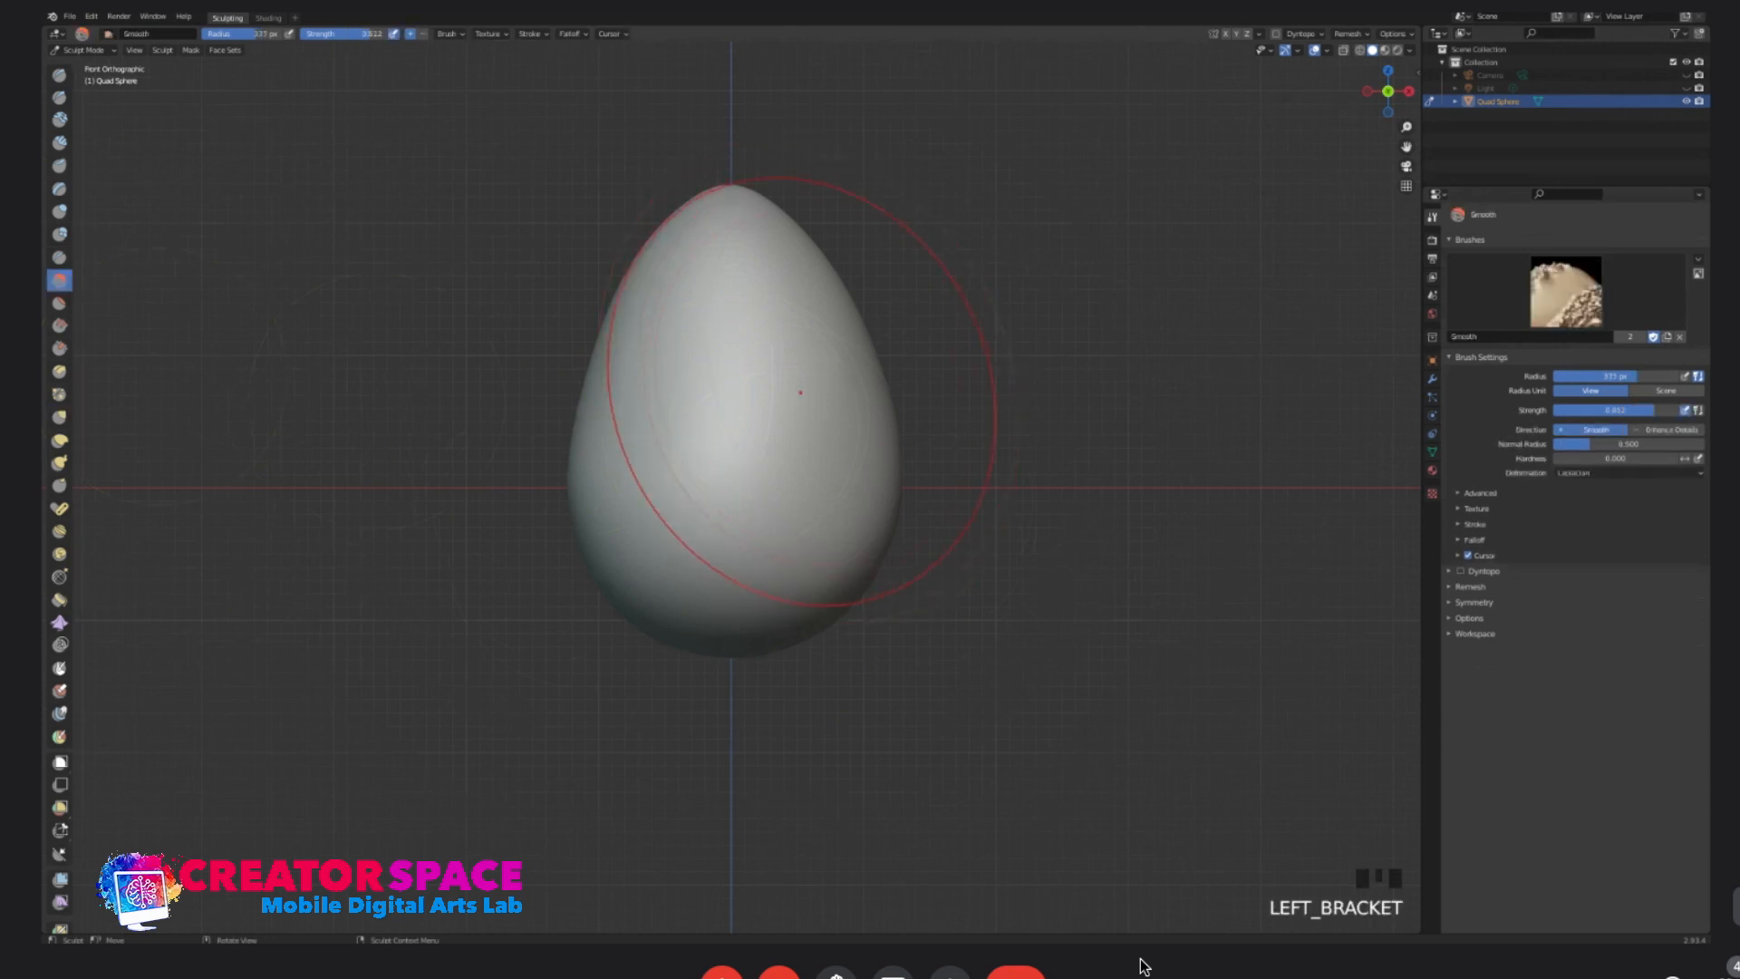
middle_drag(727, 464, 736, 509)
drag(782, 476, 770, 462)
mouse_move(662, 264)
mouse_down()
mouse_move(705, 243)
mouse_move(712, 272)
mouse_up()
- Work around the egg with the Smooth brush, evening out the surface of its sides
middle_drag(709, 450, 751, 431)
mouse_move(751, 430)
mouse_down()
mouse_move(760, 408)
mouse_move(747, 459)
mouse_up()
middle_drag(747, 459, 759, 415)
drag(759, 416, 759, 435)
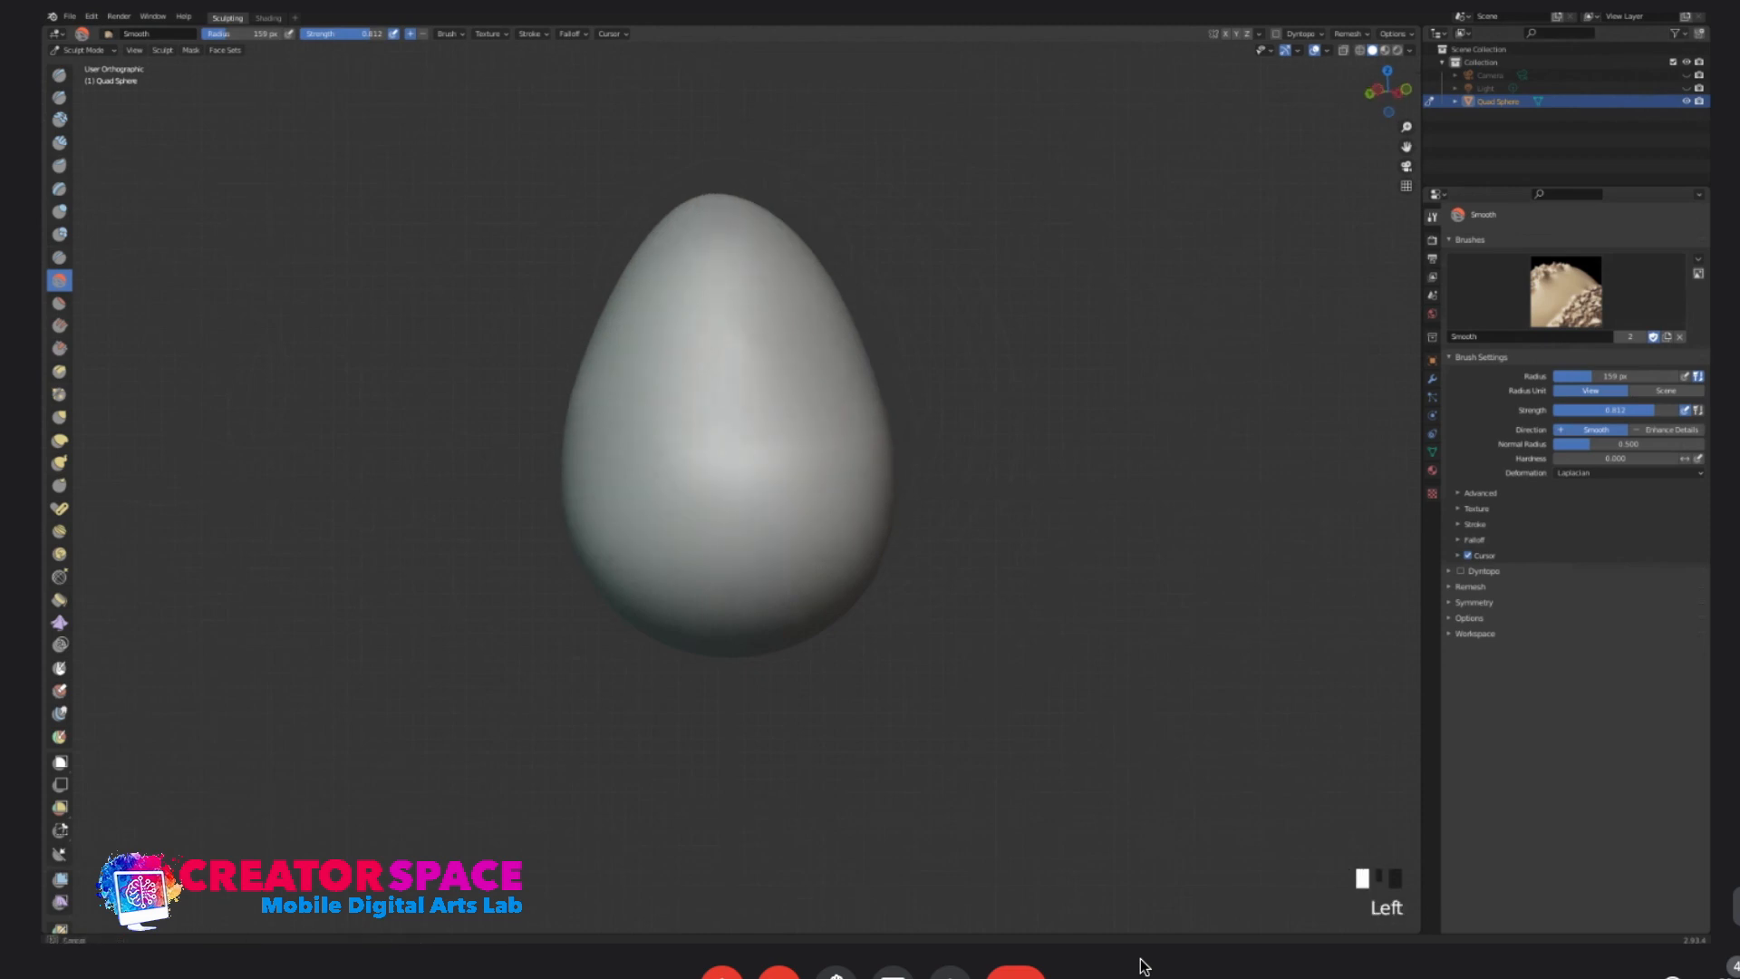
middle_drag(760, 436, 956, 524)
mouse_move(777, 421)
mouse_down()
mouse_move(785, 401)
mouse_move(716, 385)
mouse_up()
mouse_move(749, 442)
mouse_down()
mouse_move(772, 453)
mouse_move(774, 432)
mouse_up()
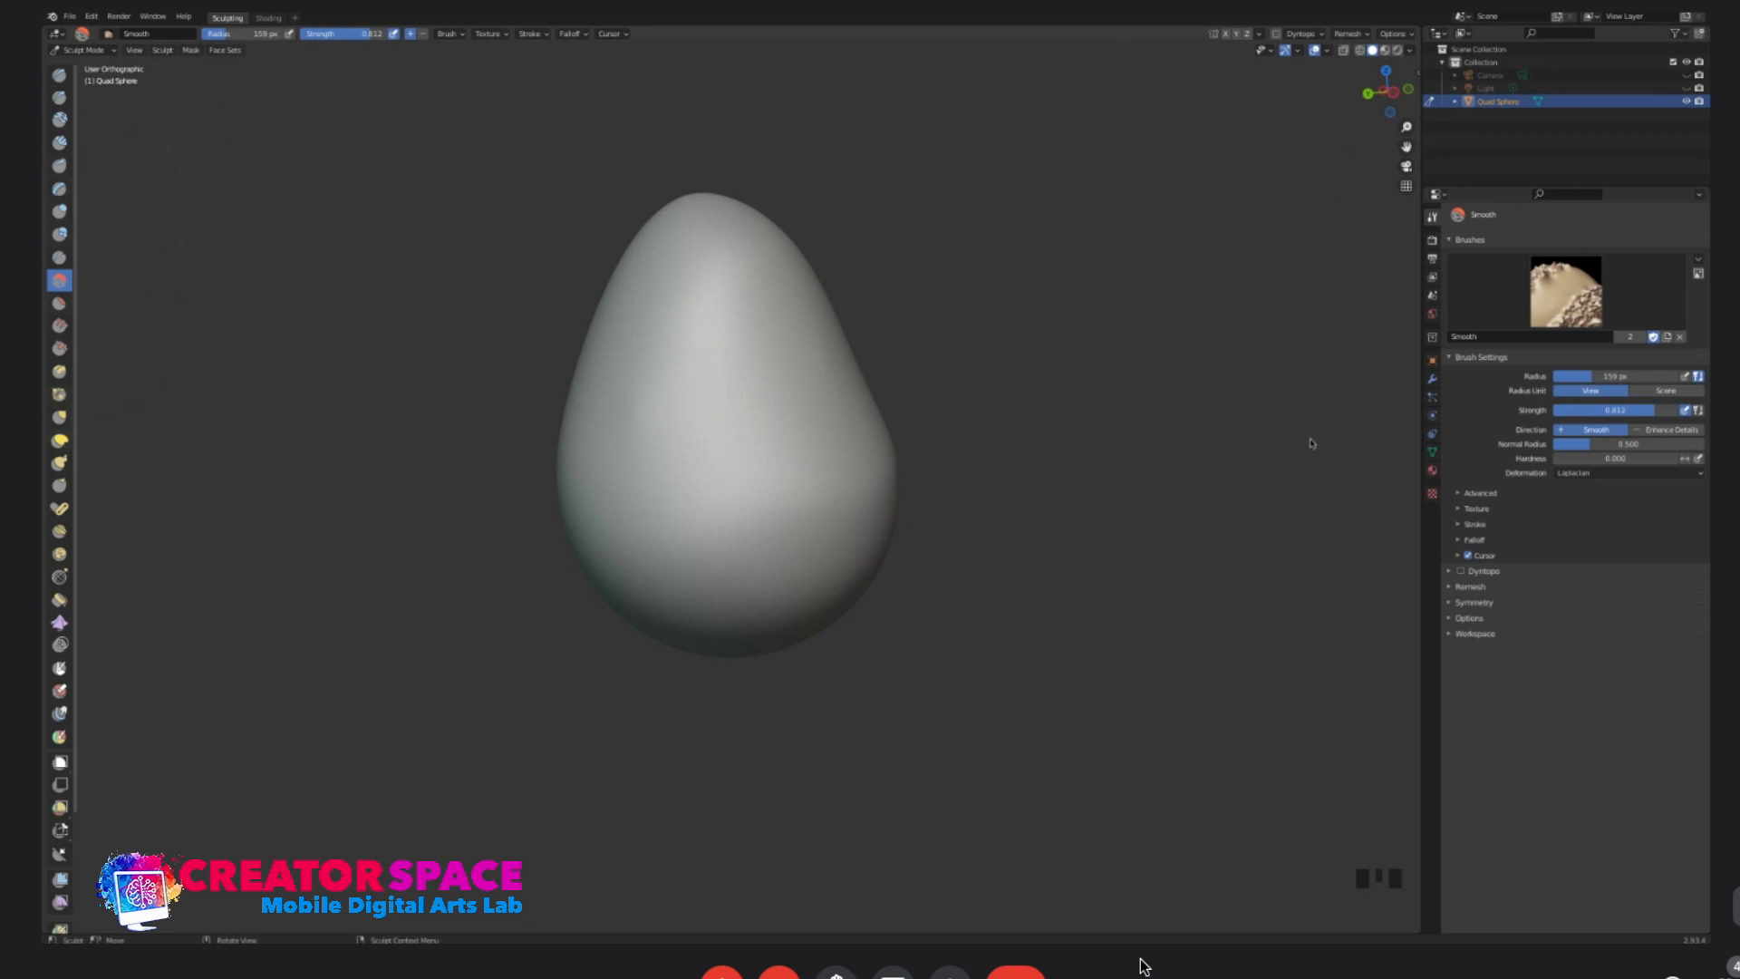
- Switch to the Grab brush, enlarge its radius to 266 px, pull the dented flank outward and check it from several angles
click(58, 417)
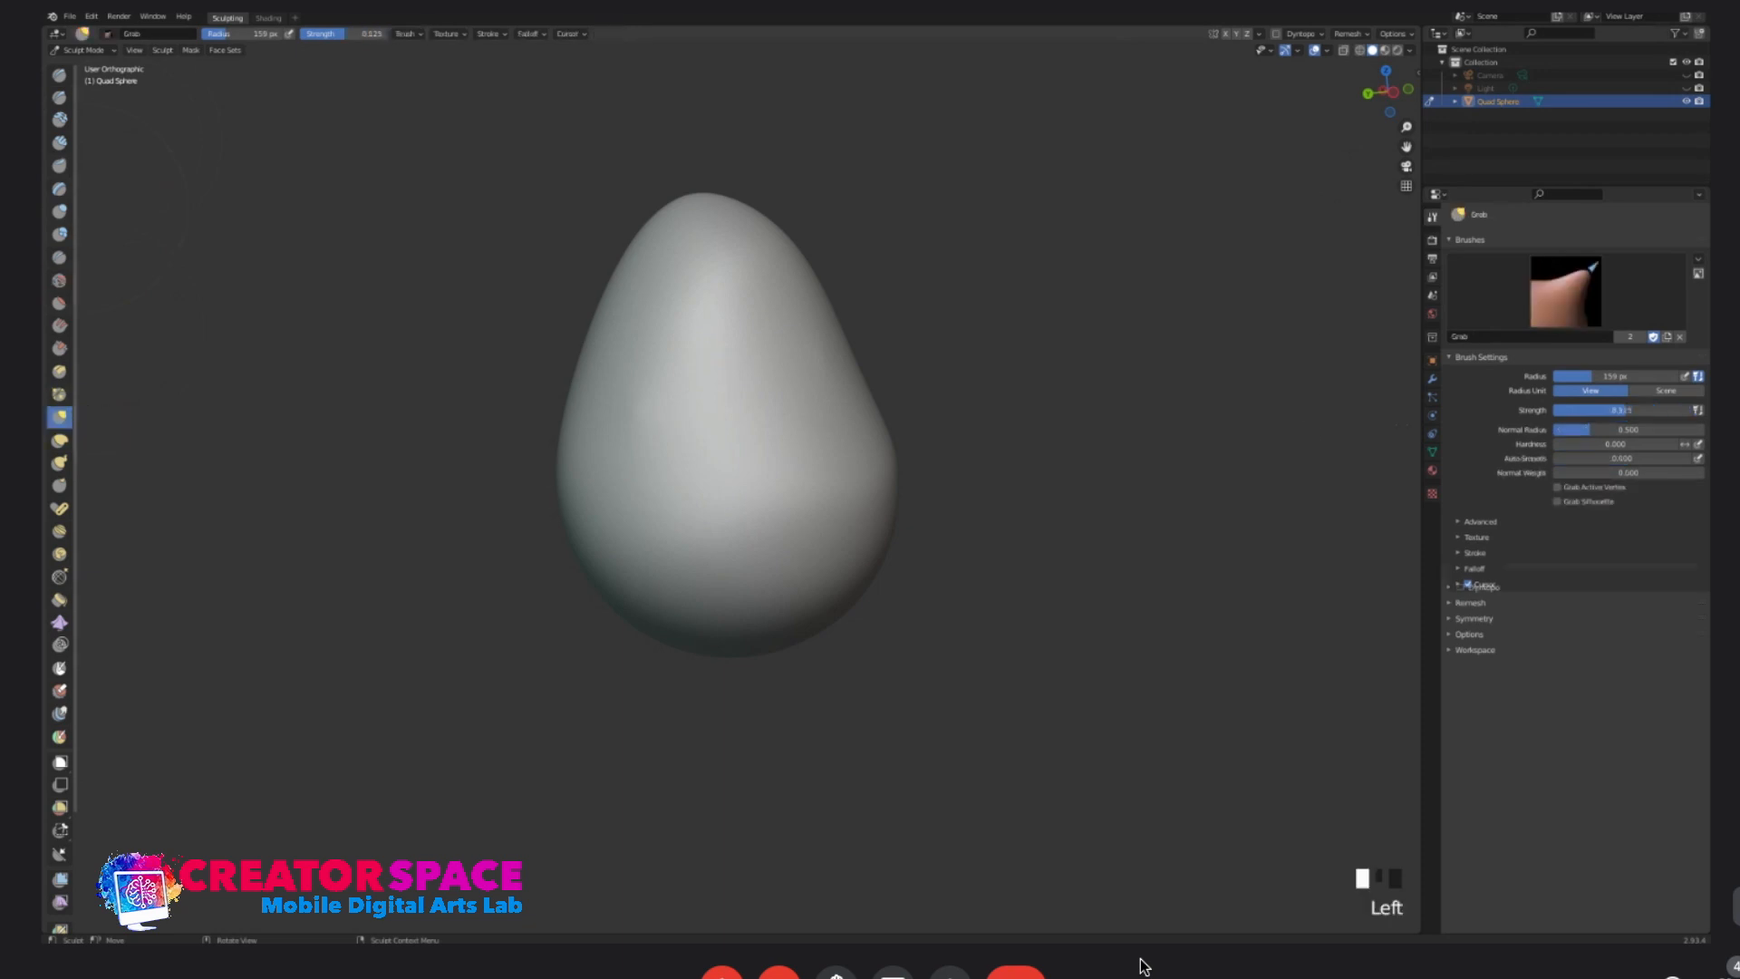
key(bracketright)
key(bracketright)
key(bracketright)
key(bracketright)
key(bracketright)
key(bracketright)
key(bracketright)
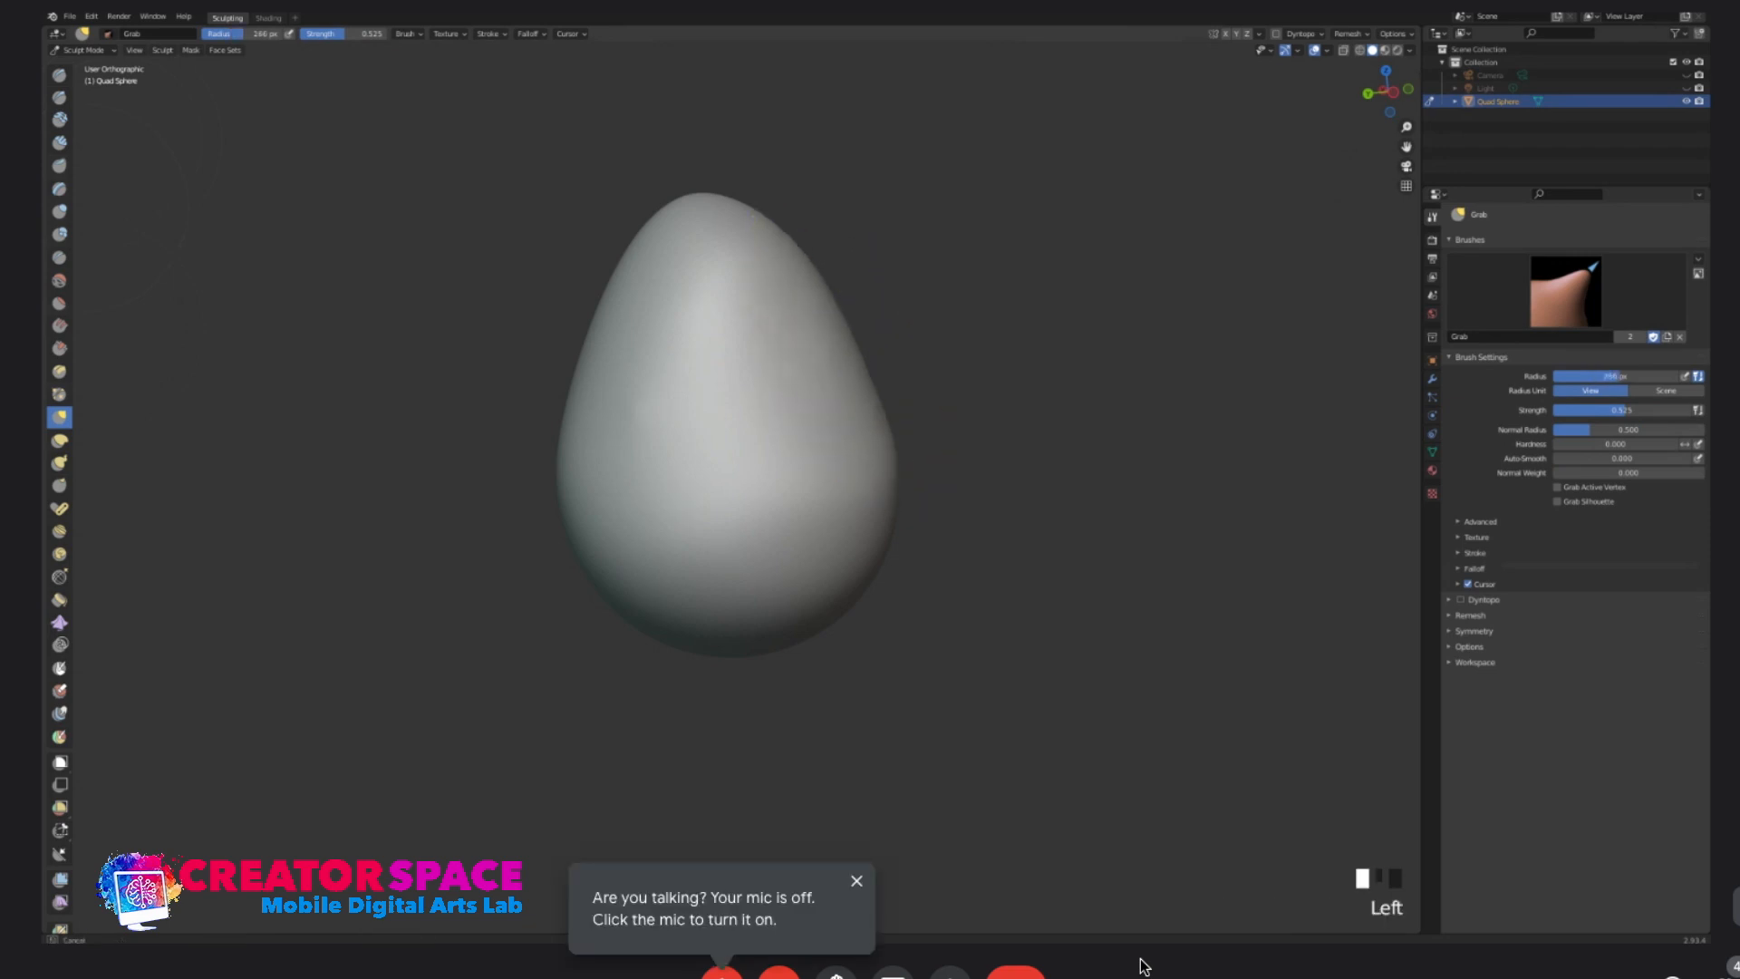
drag(779, 288, 789, 283)
drag(881, 386, 886, 377)
middle_drag(907, 391, 797, 494)
mouse_move(797, 494)
middle_down()
mouse_move(770, 499)
mouse_move(788, 444)
mouse_move(848, 409)
middle_up()
middle_drag(911, 508, 798, 558)
middle_drag(798, 558, 770, 544)
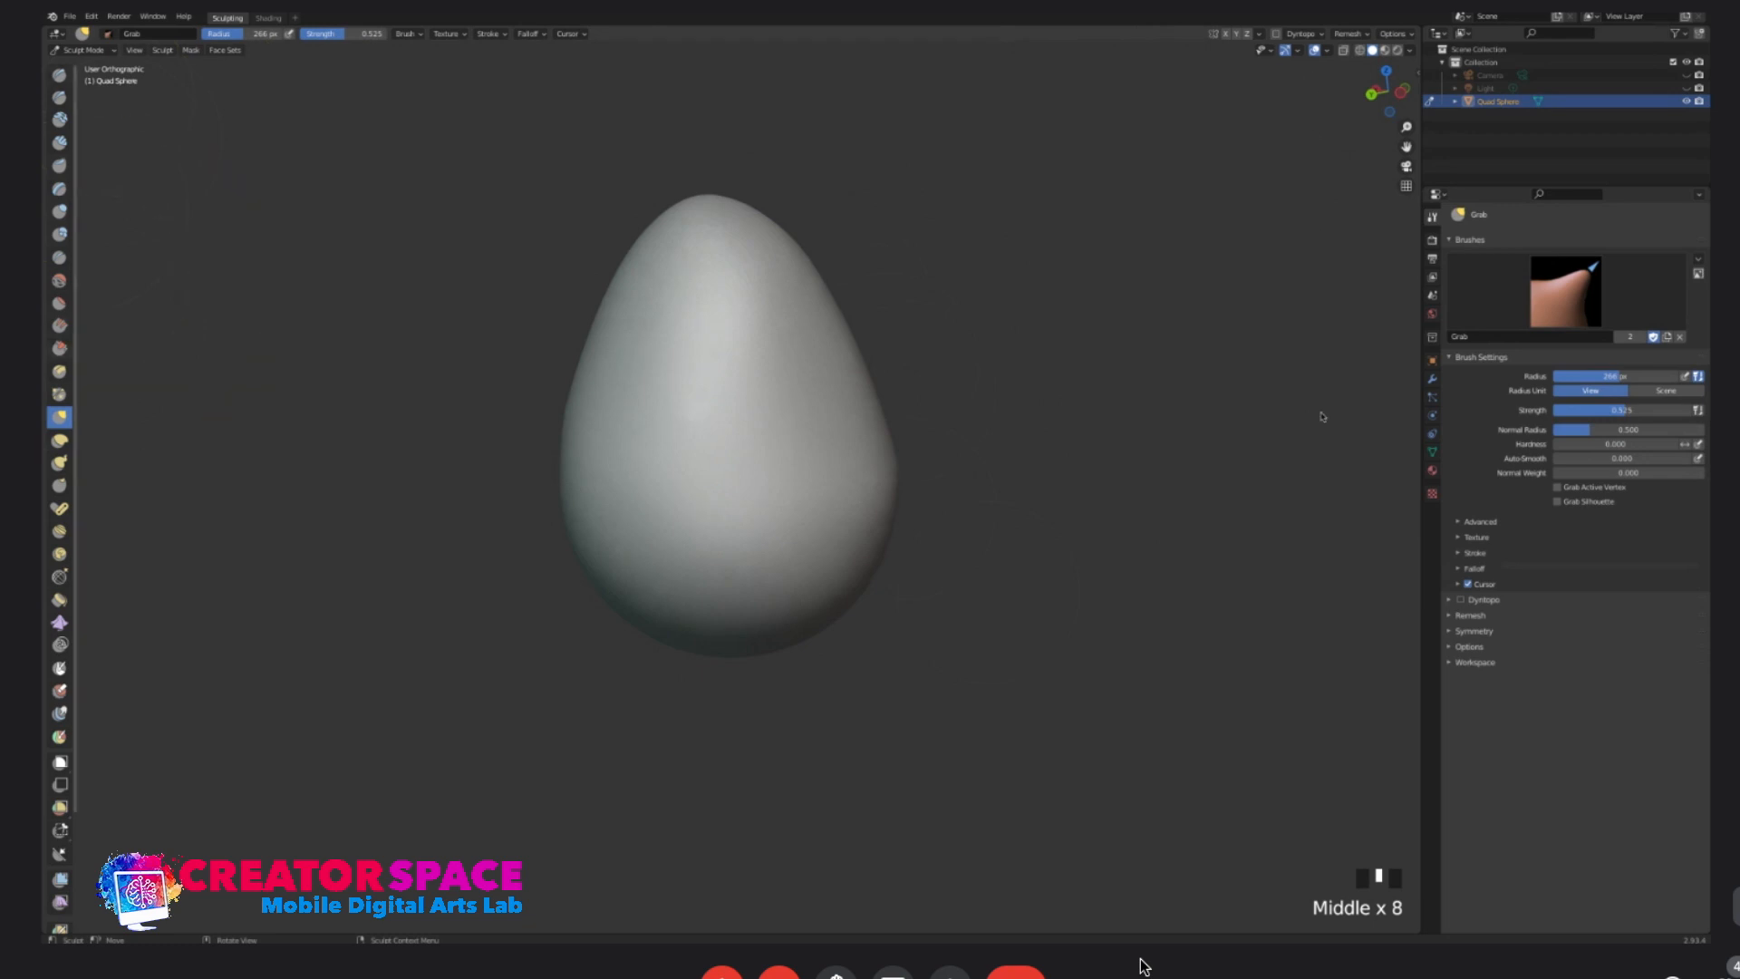
- Switch to the Smooth brush and blend the reshaped flank from the upper curve down to the widest part
click(59, 280)
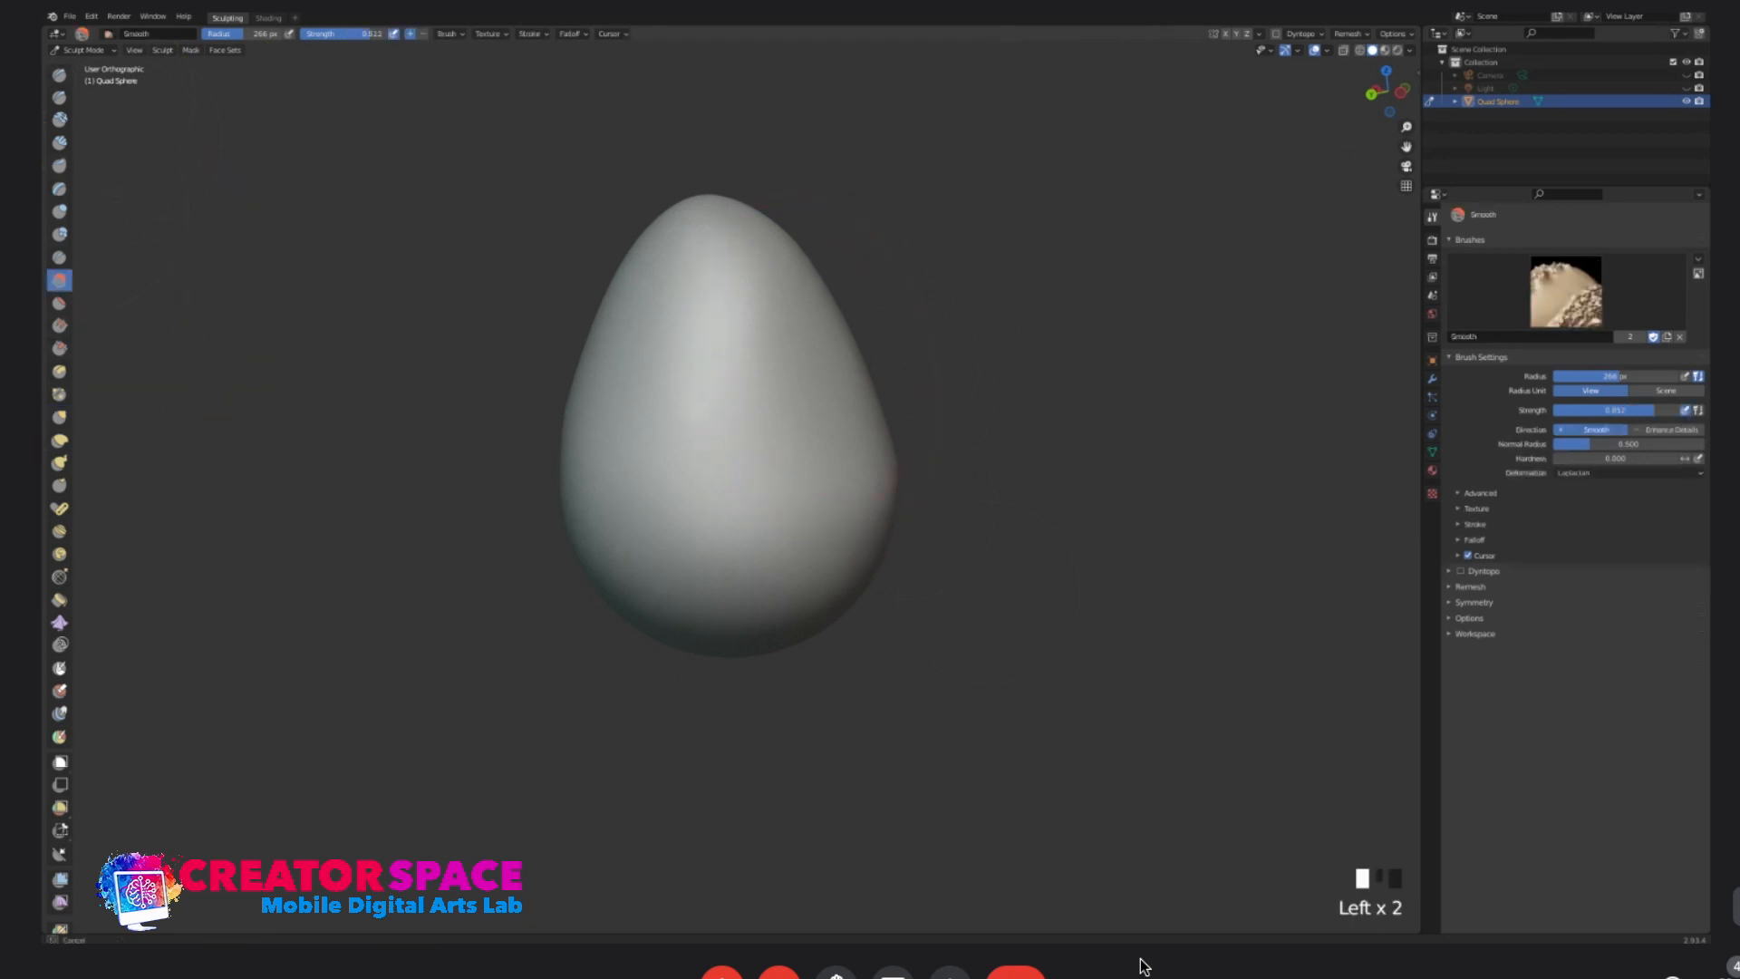
drag(816, 263, 812, 295)
mouse_move(811, 295)
mouse_down()
mouse_move(851, 350)
mouse_move(757, 458)
mouse_move(860, 419)
mouse_up()
- Reduce the Smooth radius to 173 px and smooth the remaining sides and underside while circling the egg
key(bracketleft)
key(bracketleft)
key(bracketleft)
key(bracketleft)
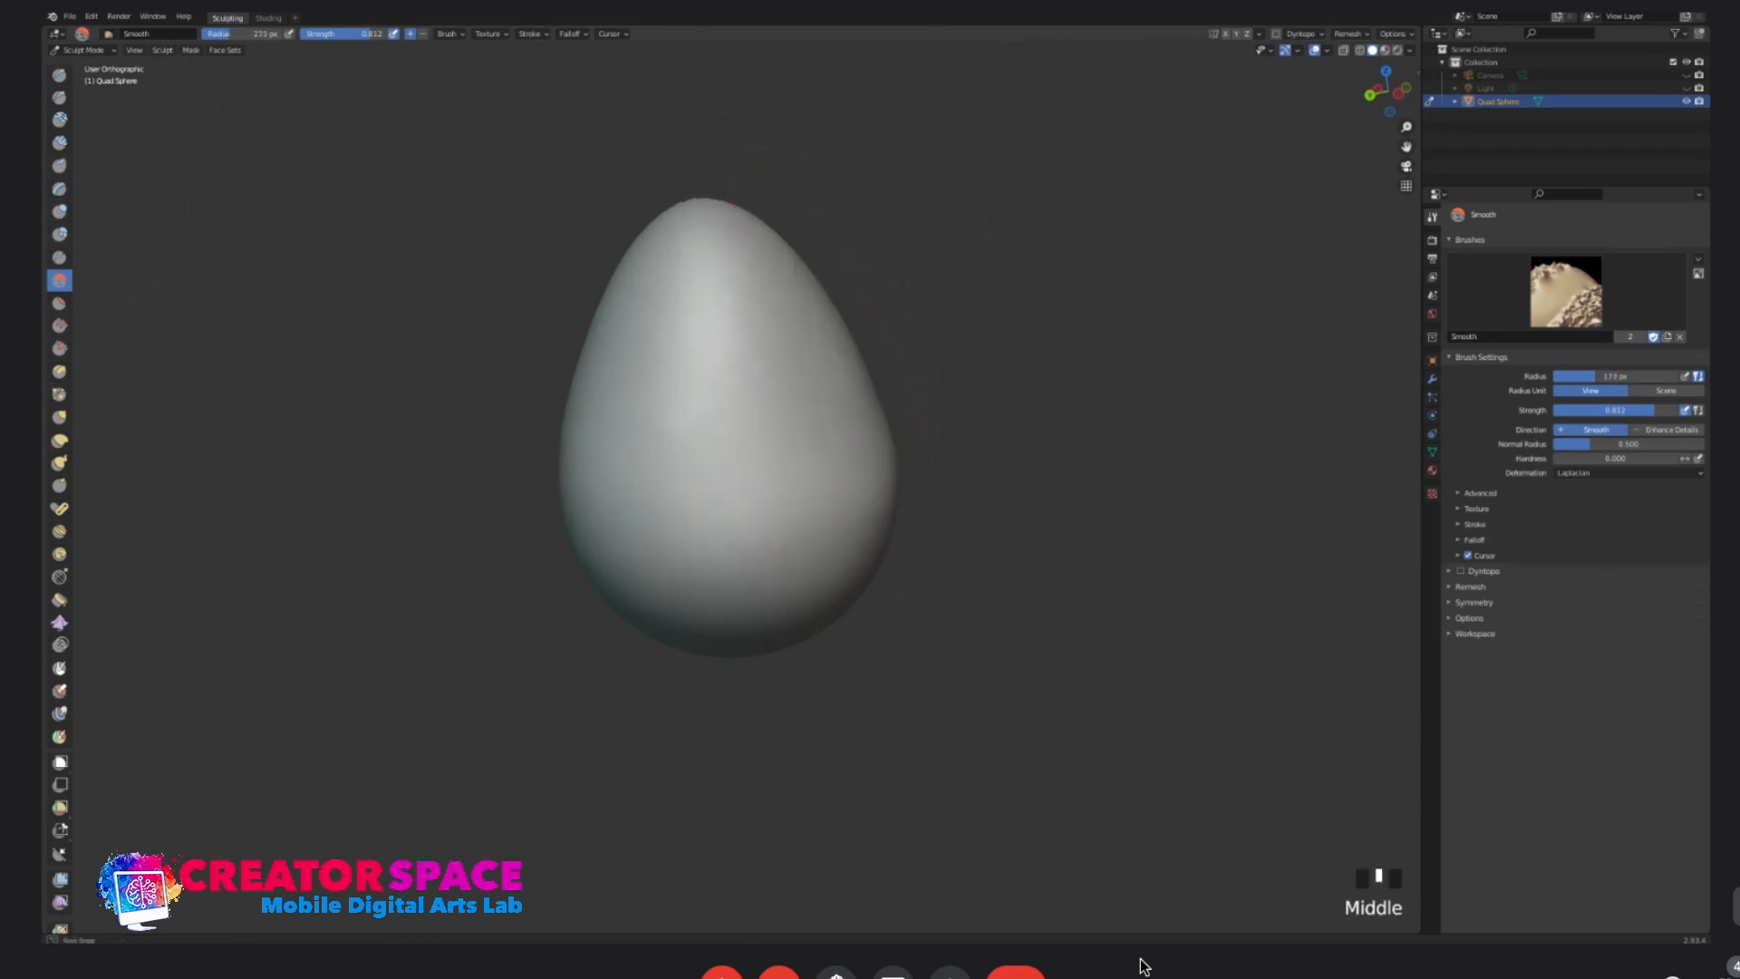
middle_drag(843, 426, 743, 459)
mouse_move(742, 458)
mouse_down()
mouse_move(730, 416)
mouse_move(871, 428)
mouse_up()
middle_drag(866, 432, 770, 485)
drag(766, 490, 731, 573)
middle_drag(730, 573, 700, 412)
mouse_move(700, 412)
mouse_down()
mouse_move(711, 435)
mouse_move(701, 382)
mouse_up()
middle_drag(702, 382, 693, 483)
mouse_move(694, 483)
mouse_down()
mouse_move(683, 320)
mouse_move(831, 326)
mouse_up()
middle_drag(831, 326, 725, 426)
drag(725, 426, 711, 435)
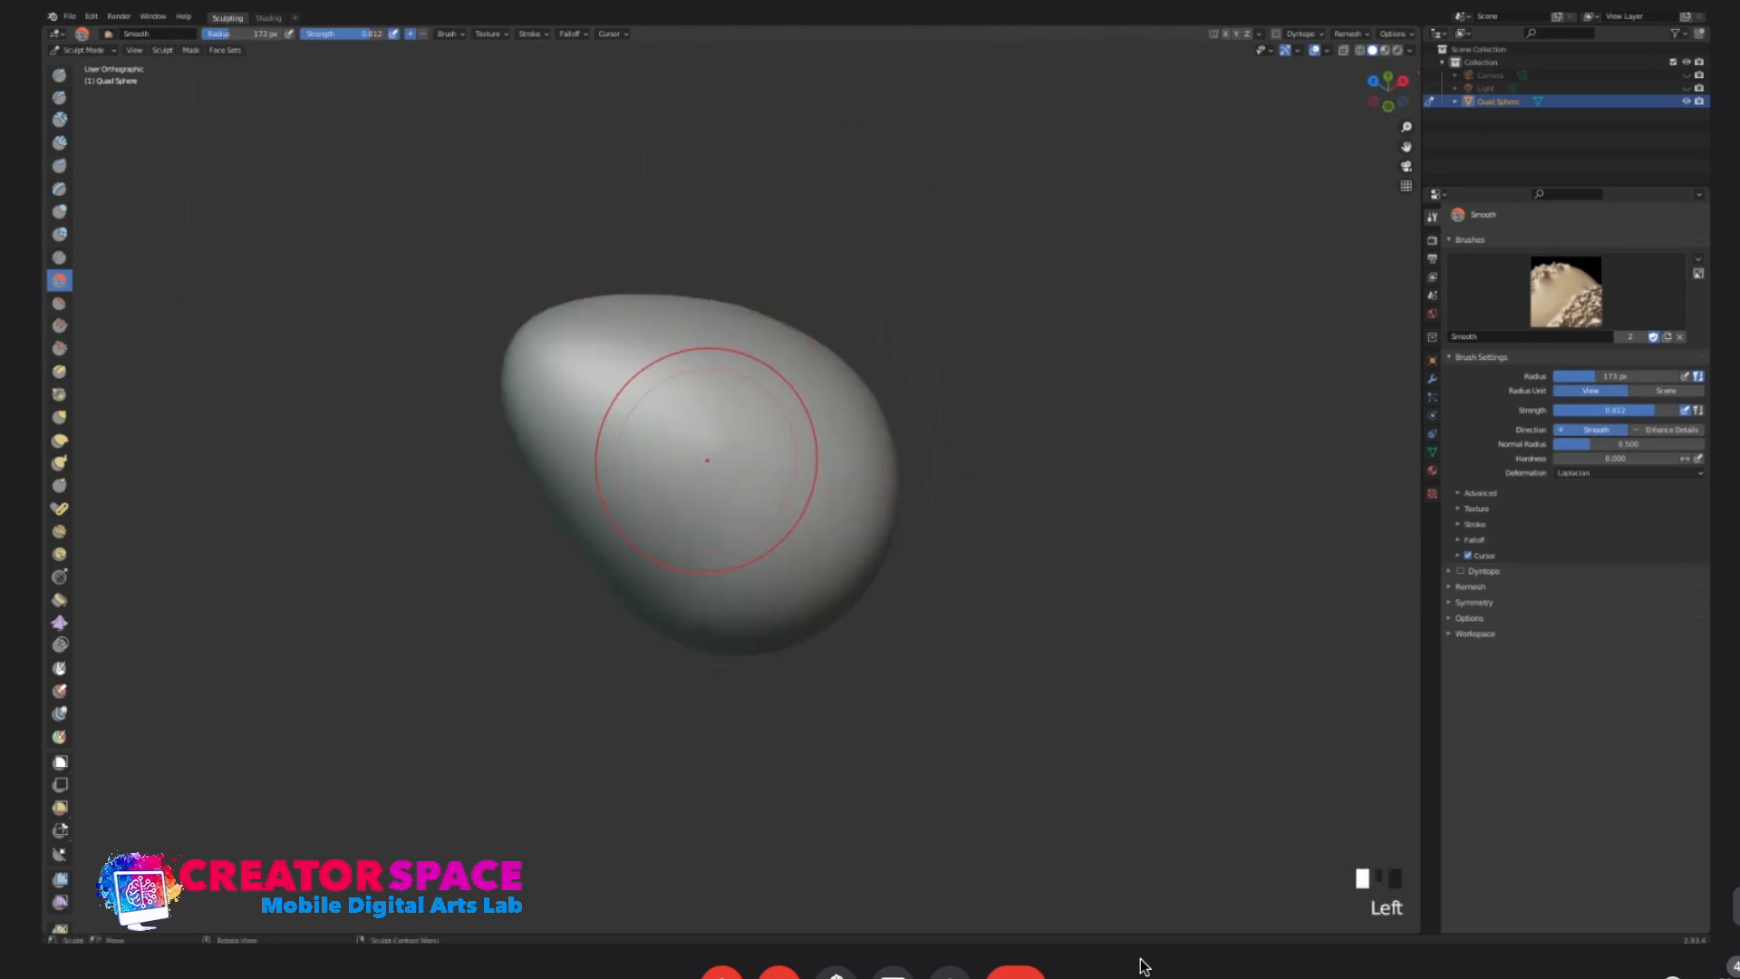
- In the front view, pull the egg's flattened left flank outward with the Grab brush at a 262 px radius
key(KP_1)
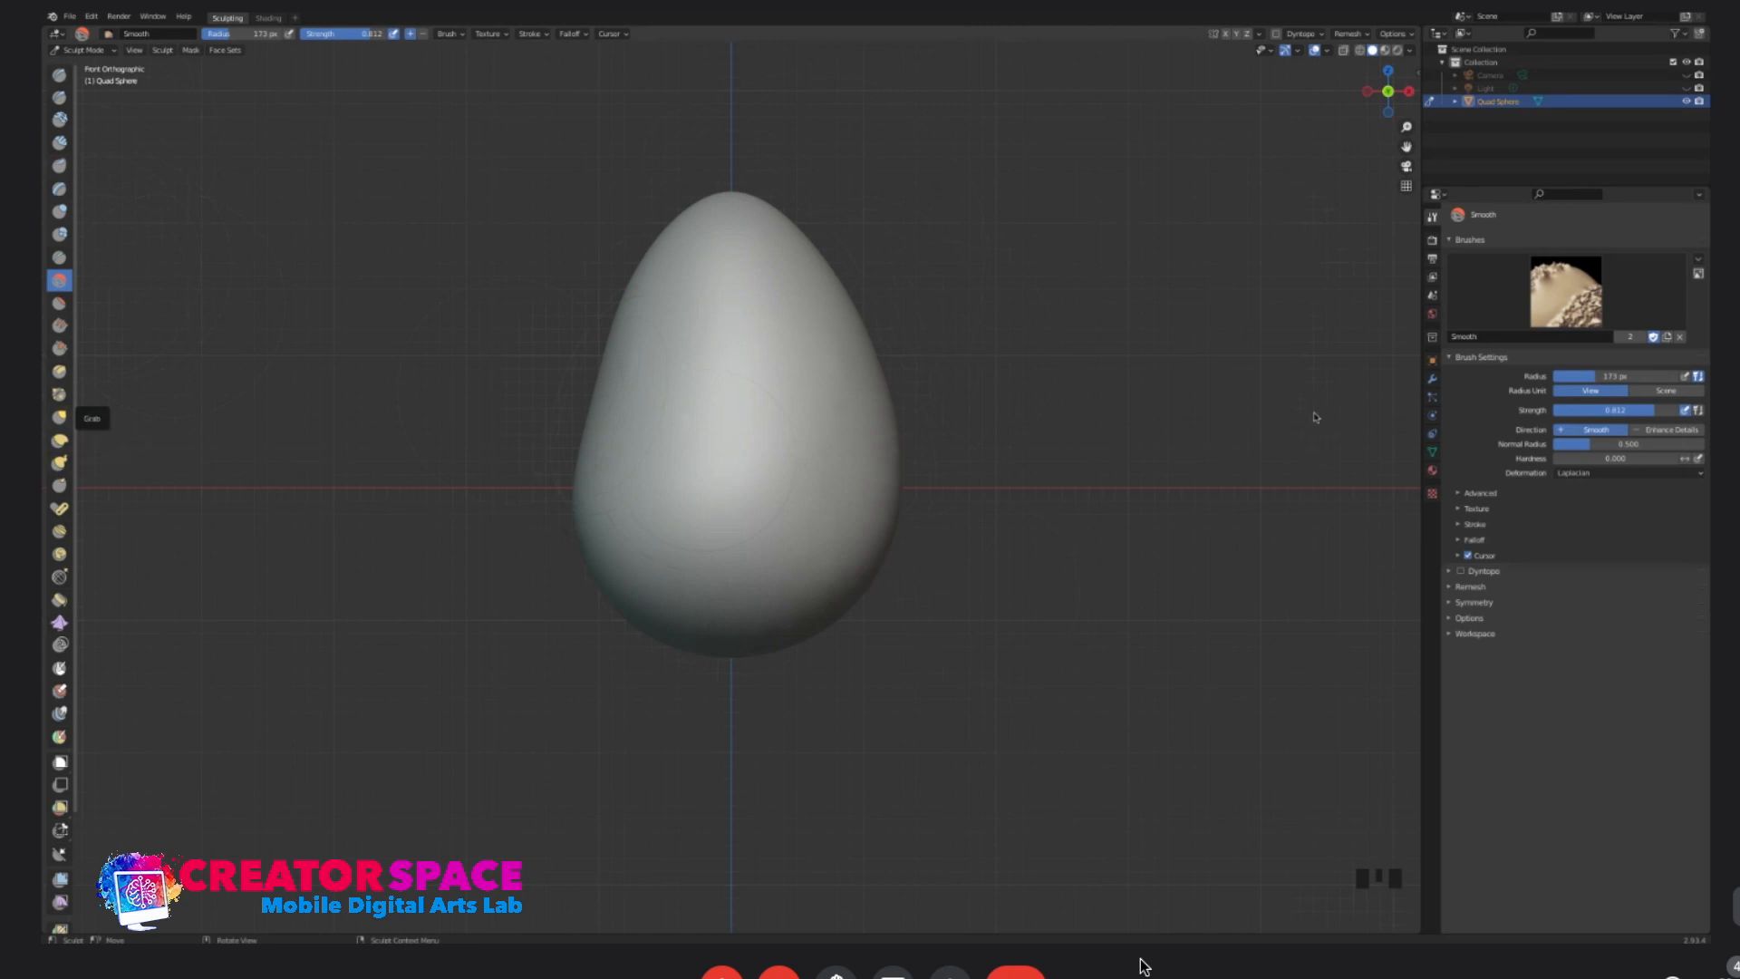
click(59, 417)
key(bracketright)
key(bracketright)
key(bracketright)
key(bracketright)
drag(608, 377, 596, 375)
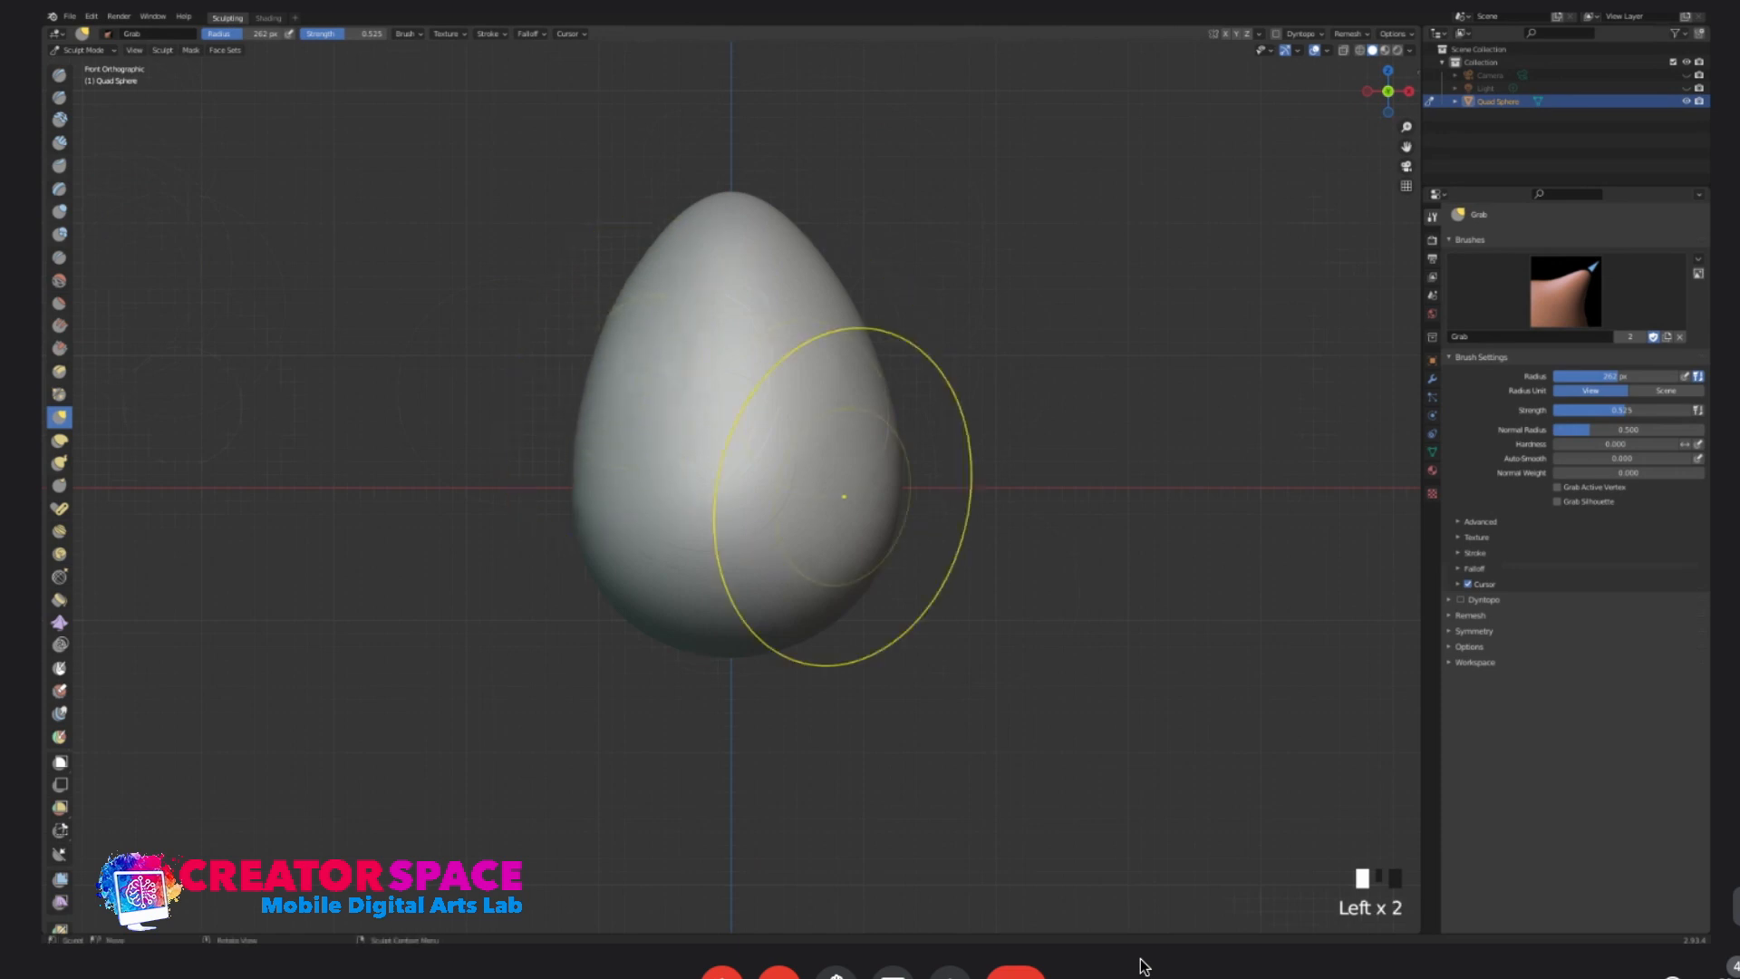
- Switch to the Smooth brush, reduce its radius to 137 px and blend the egg's front and corrected flank
key(shift+s)
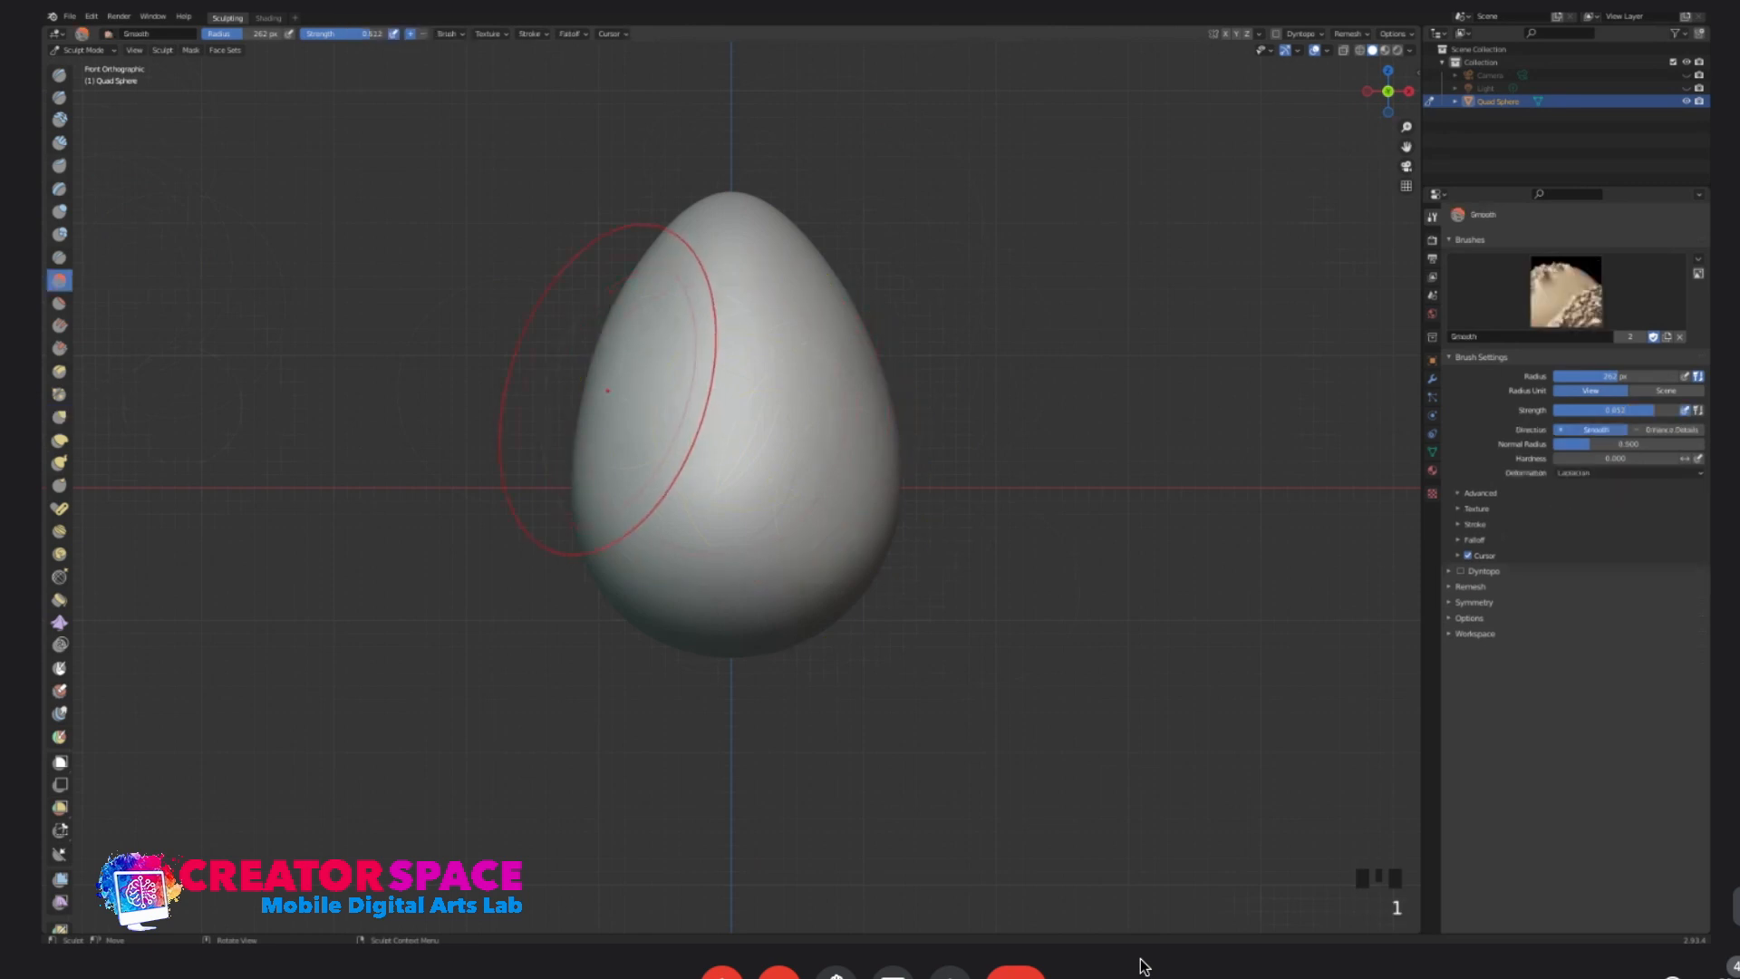
key(bracketleft)
key(bracketleft)
key(bracketleft)
key(bracketleft)
key(bracketleft)
key(bracketleft)
key(bracketleft)
key(bracketleft)
key(bracketleft)
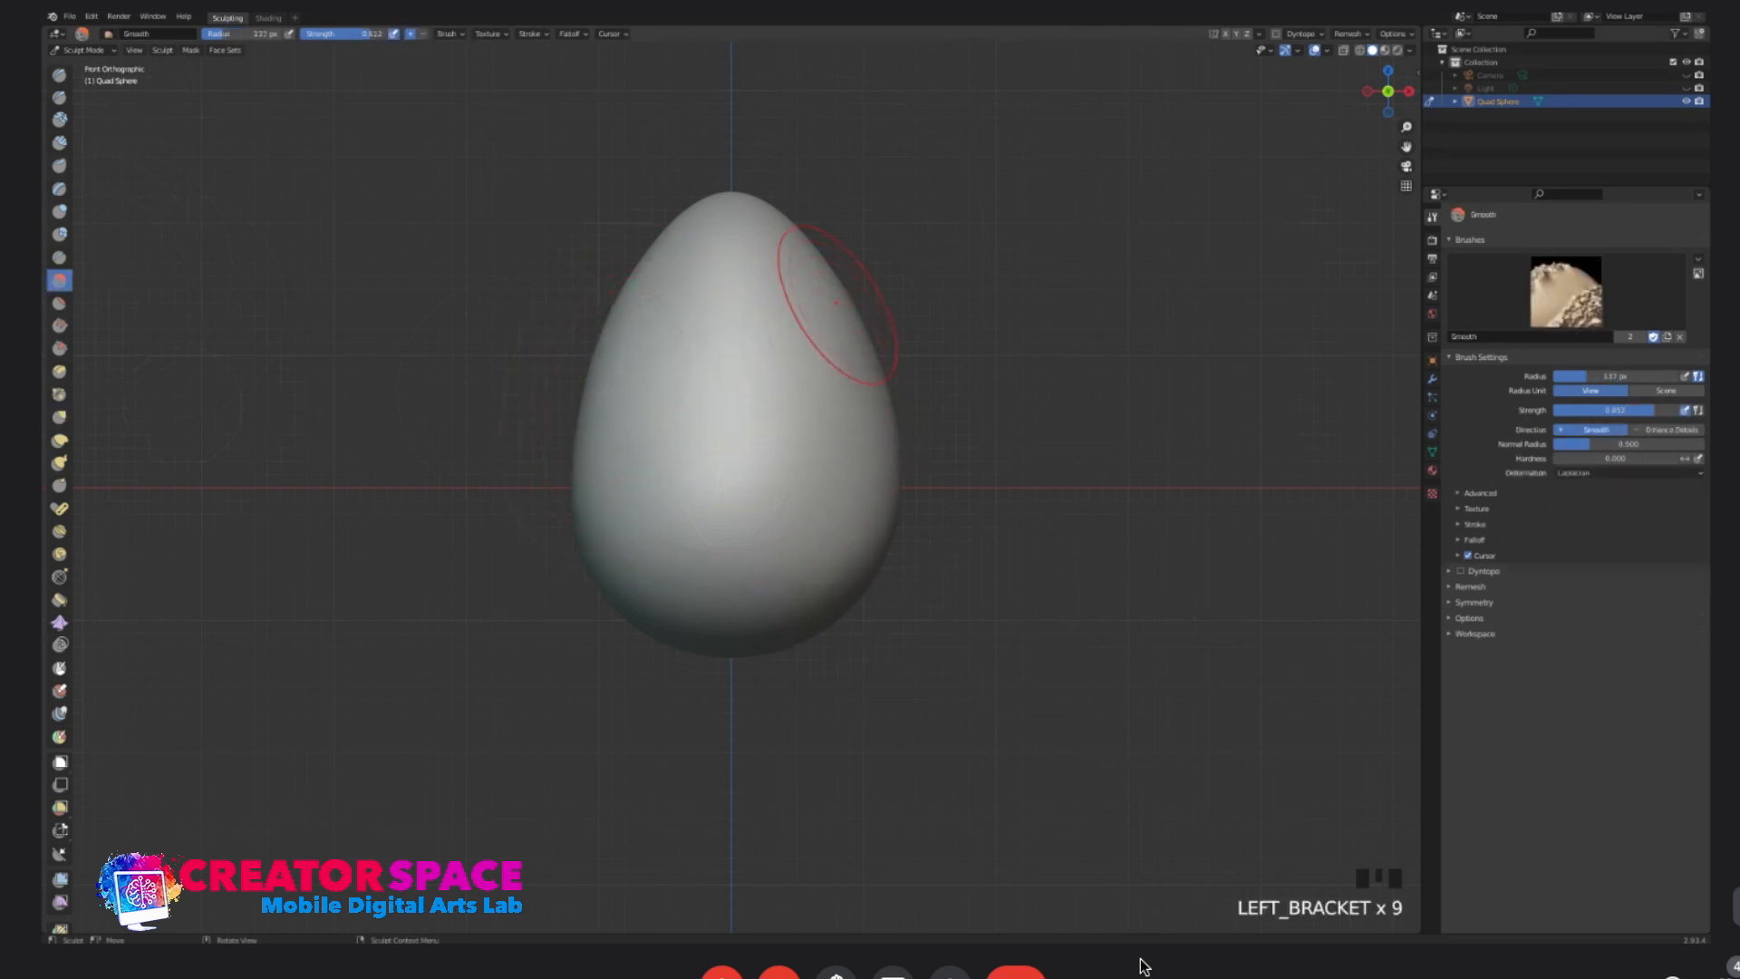
mouse_move(812, 451)
mouse_down()
mouse_move(672, 471)
mouse_move(691, 480)
mouse_up()
mouse_move(691, 481)
middle_down()
mouse_move(852, 533)
mouse_move(758, 492)
middle_up()
drag(758, 492, 736, 462)
middle_drag(779, 492, 827, 494)
drag(645, 408, 615, 407)
- Continue smoothing the egg from above and around its other sides with the 137 px Smooth brush
middle_drag(781, 439, 671, 565)
drag(671, 566, 676, 562)
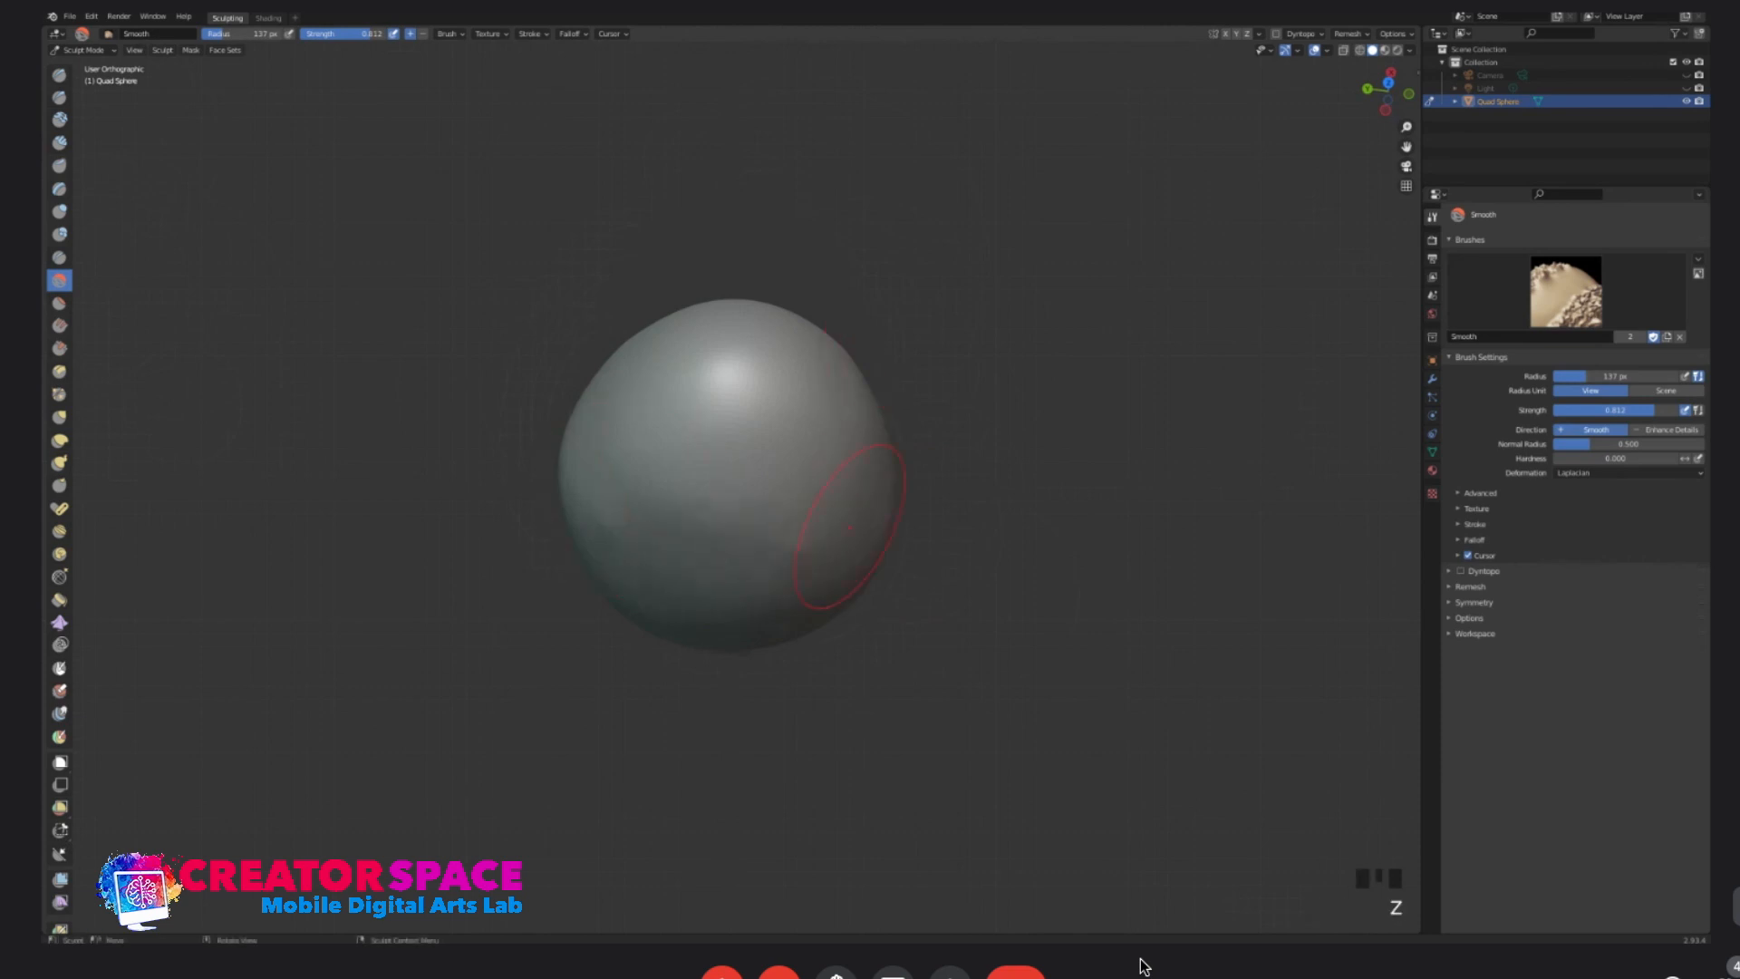
middle_drag(786, 575, 809, 360)
mouse_move(808, 360)
mouse_down()
mouse_move(816, 474)
mouse_move(657, 400)
mouse_up()
mouse_move(657, 401)
middle_down()
mouse_move(622, 408)
mouse_move(635, 399)
middle_up()
middle_drag(916, 408, 811, 467)
drag(760, 420, 843, 417)
drag(850, 416, 802, 426)
mouse_move(802, 430)
middle_down()
mouse_move(969, 408)
mouse_move(834, 381)
middle_up()
drag(823, 373, 728, 452)
mouse_move(728, 452)
middle_down()
mouse_move(803, 461)
mouse_move(660, 496)
mouse_move(738, 518)
middle_up()
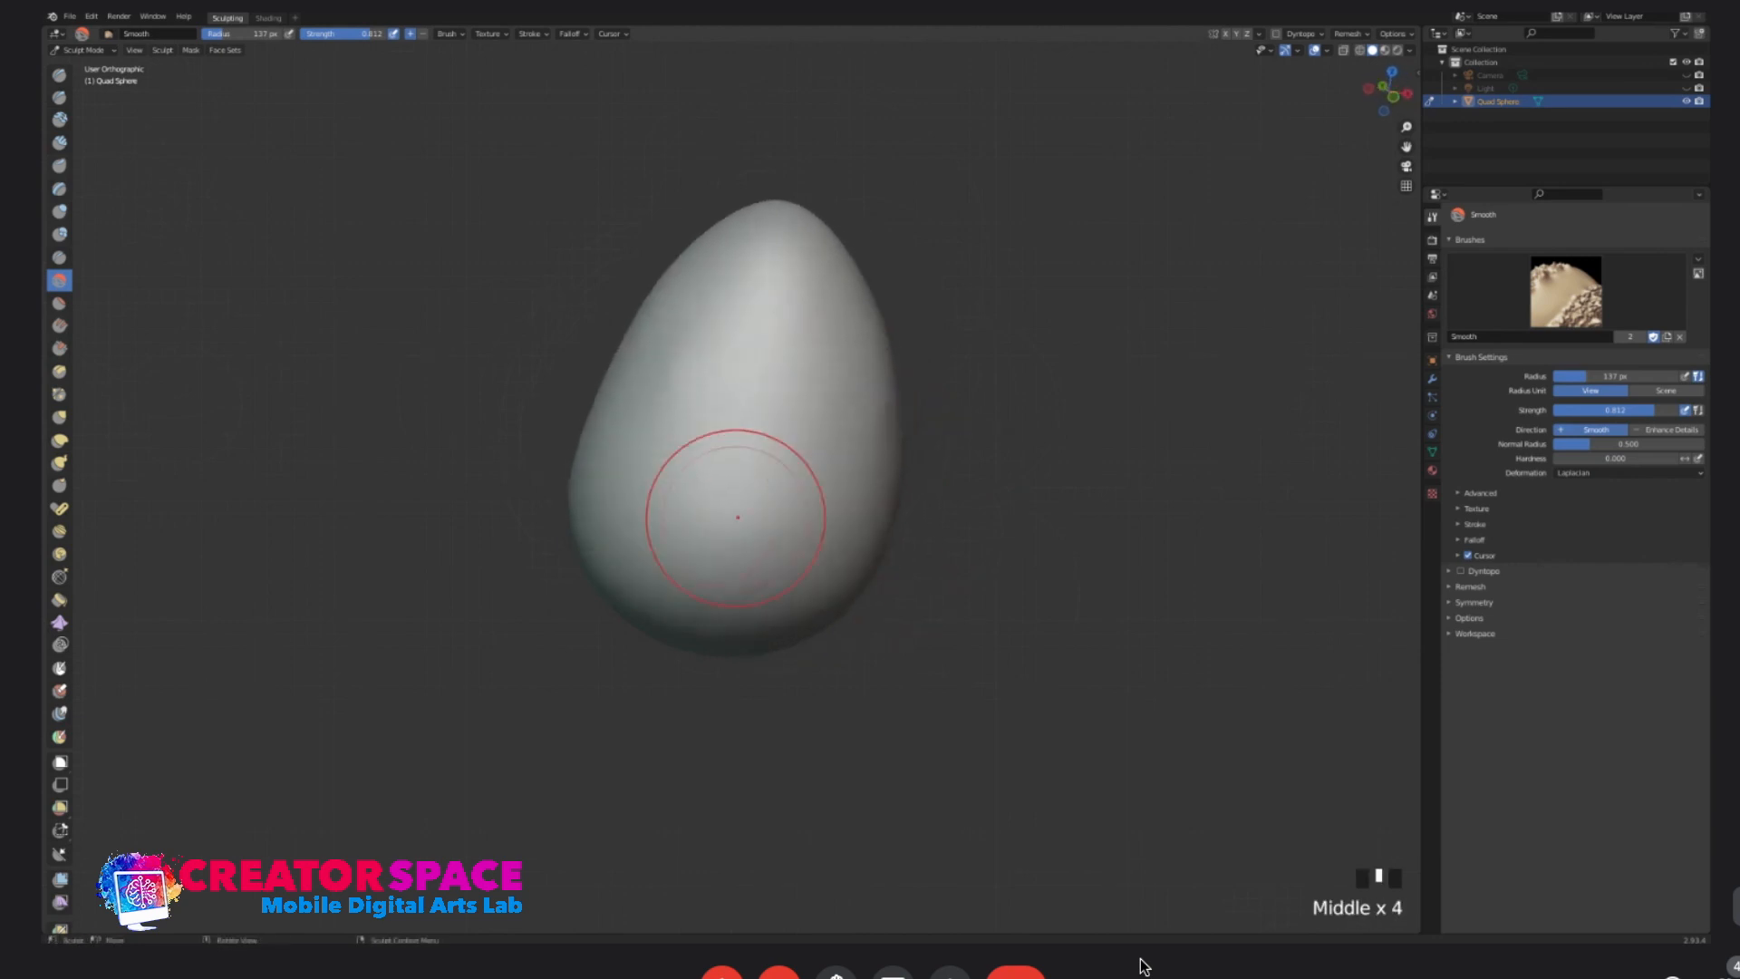
- In the front view, switch to Grab, enlarge its radius to 281 px and refine the egg's left flank
key(KP_1)
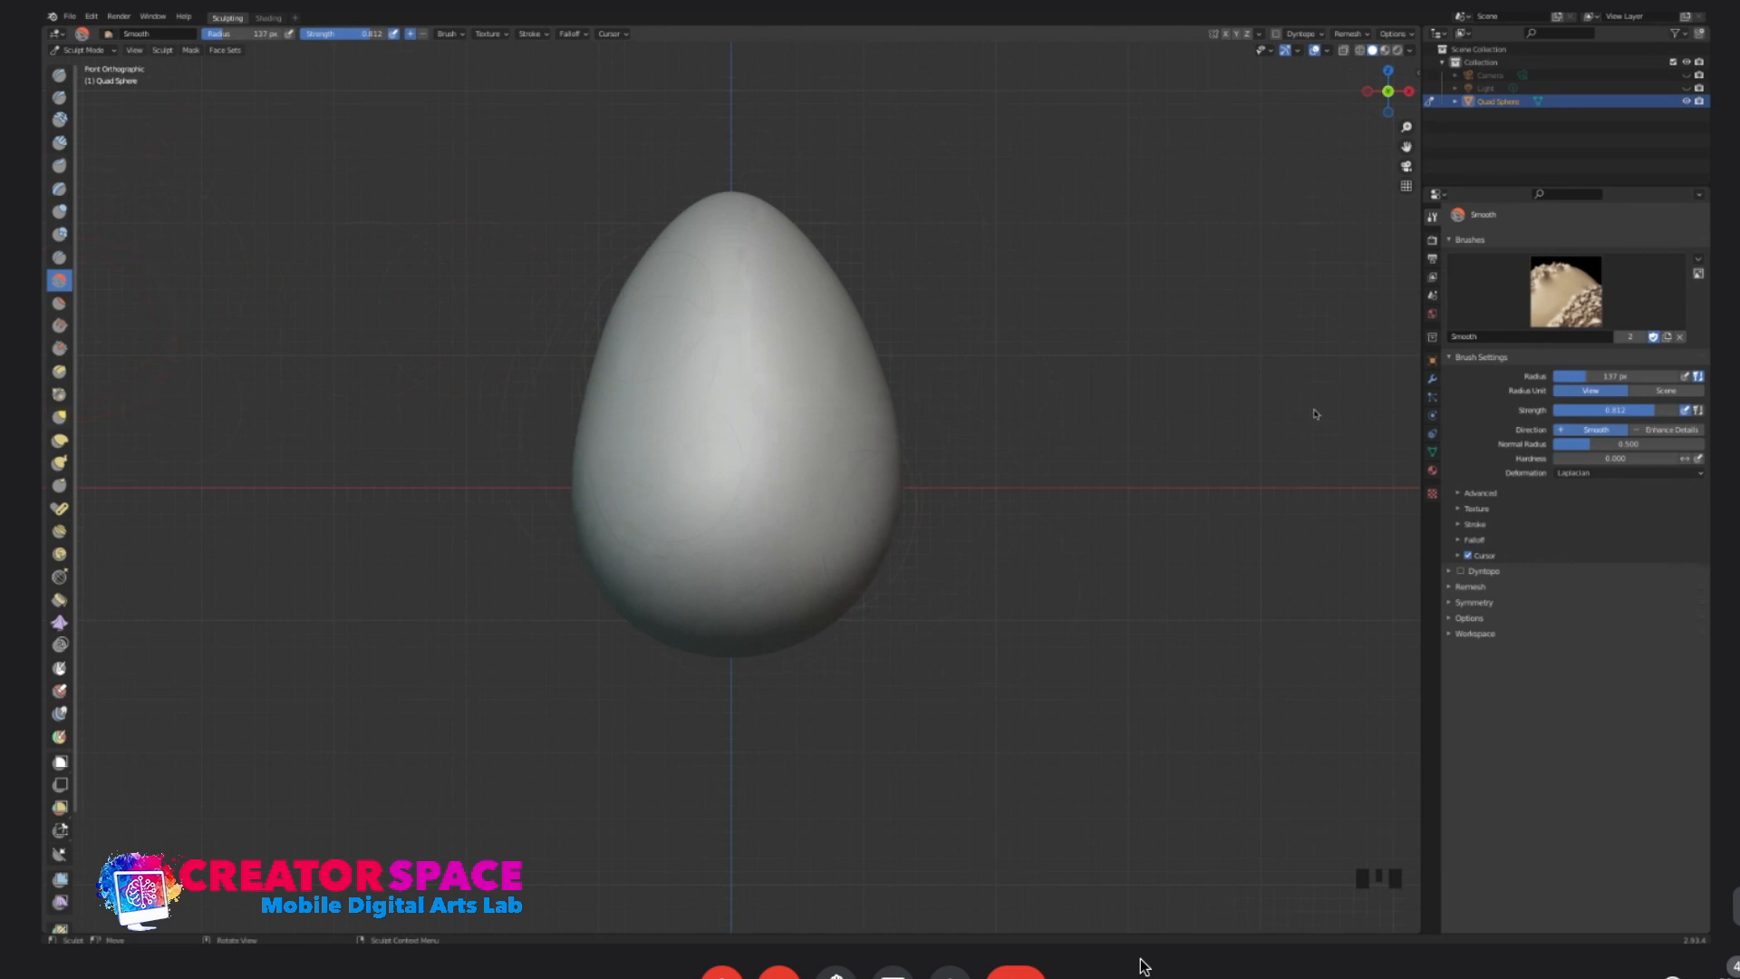
click(59, 417)
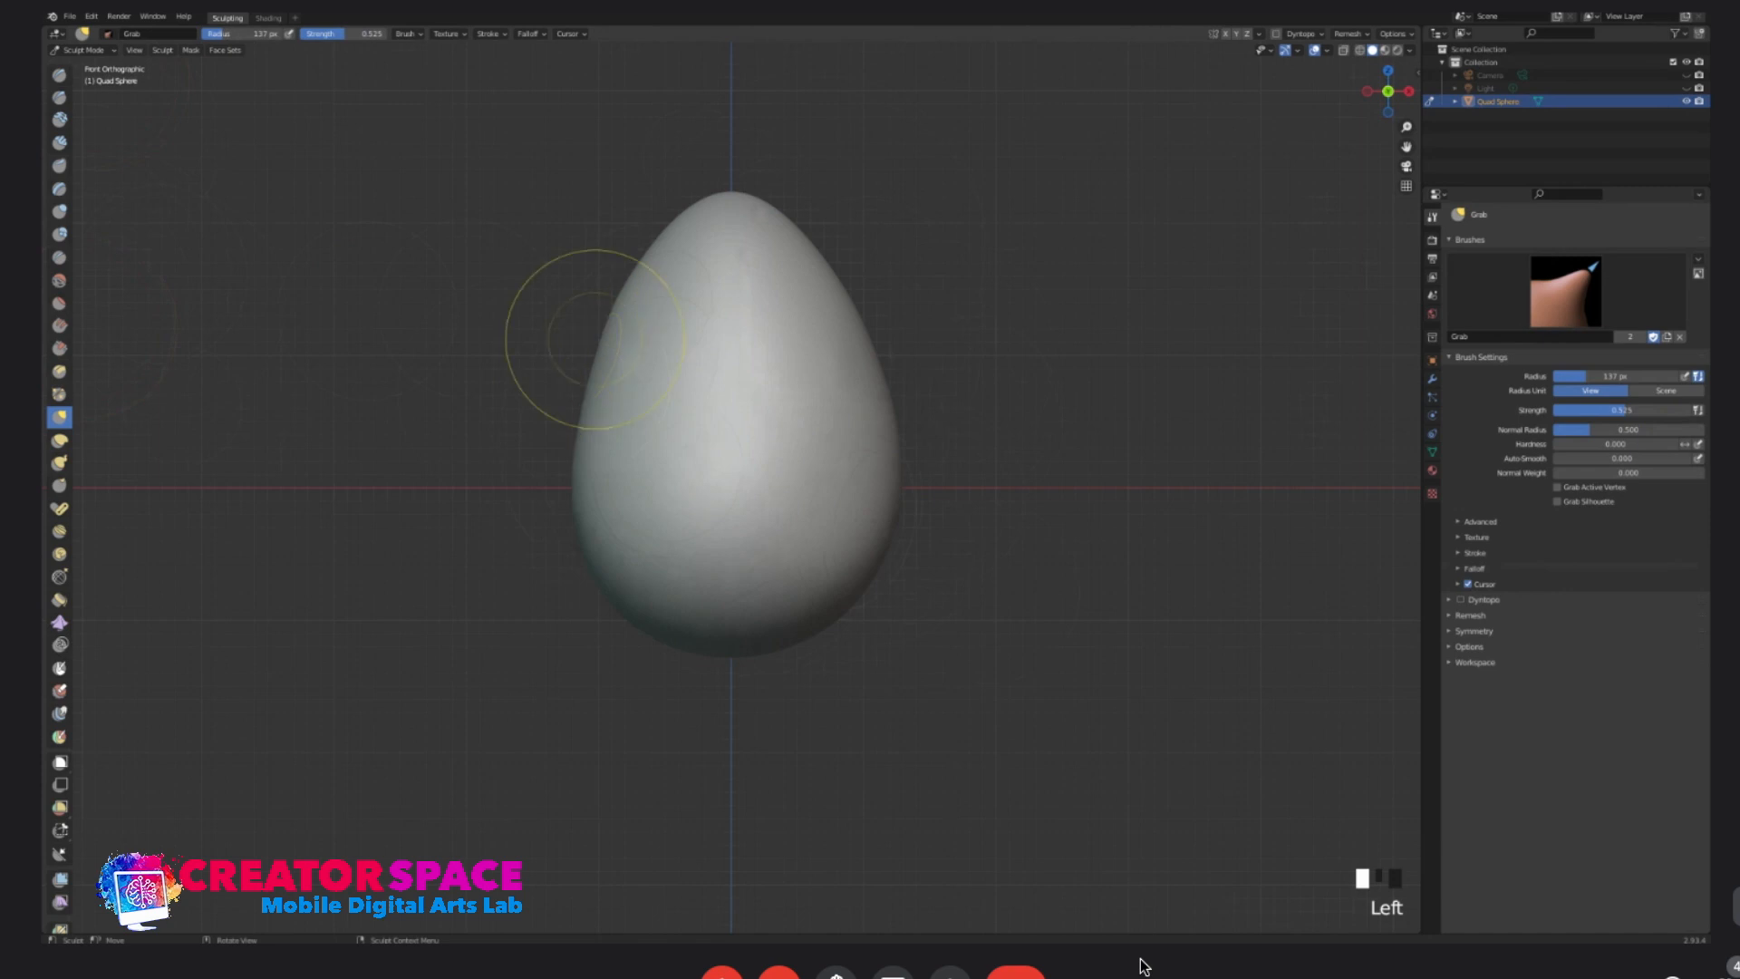
key(bracketright)
key(bracketright)
key(bracketright)
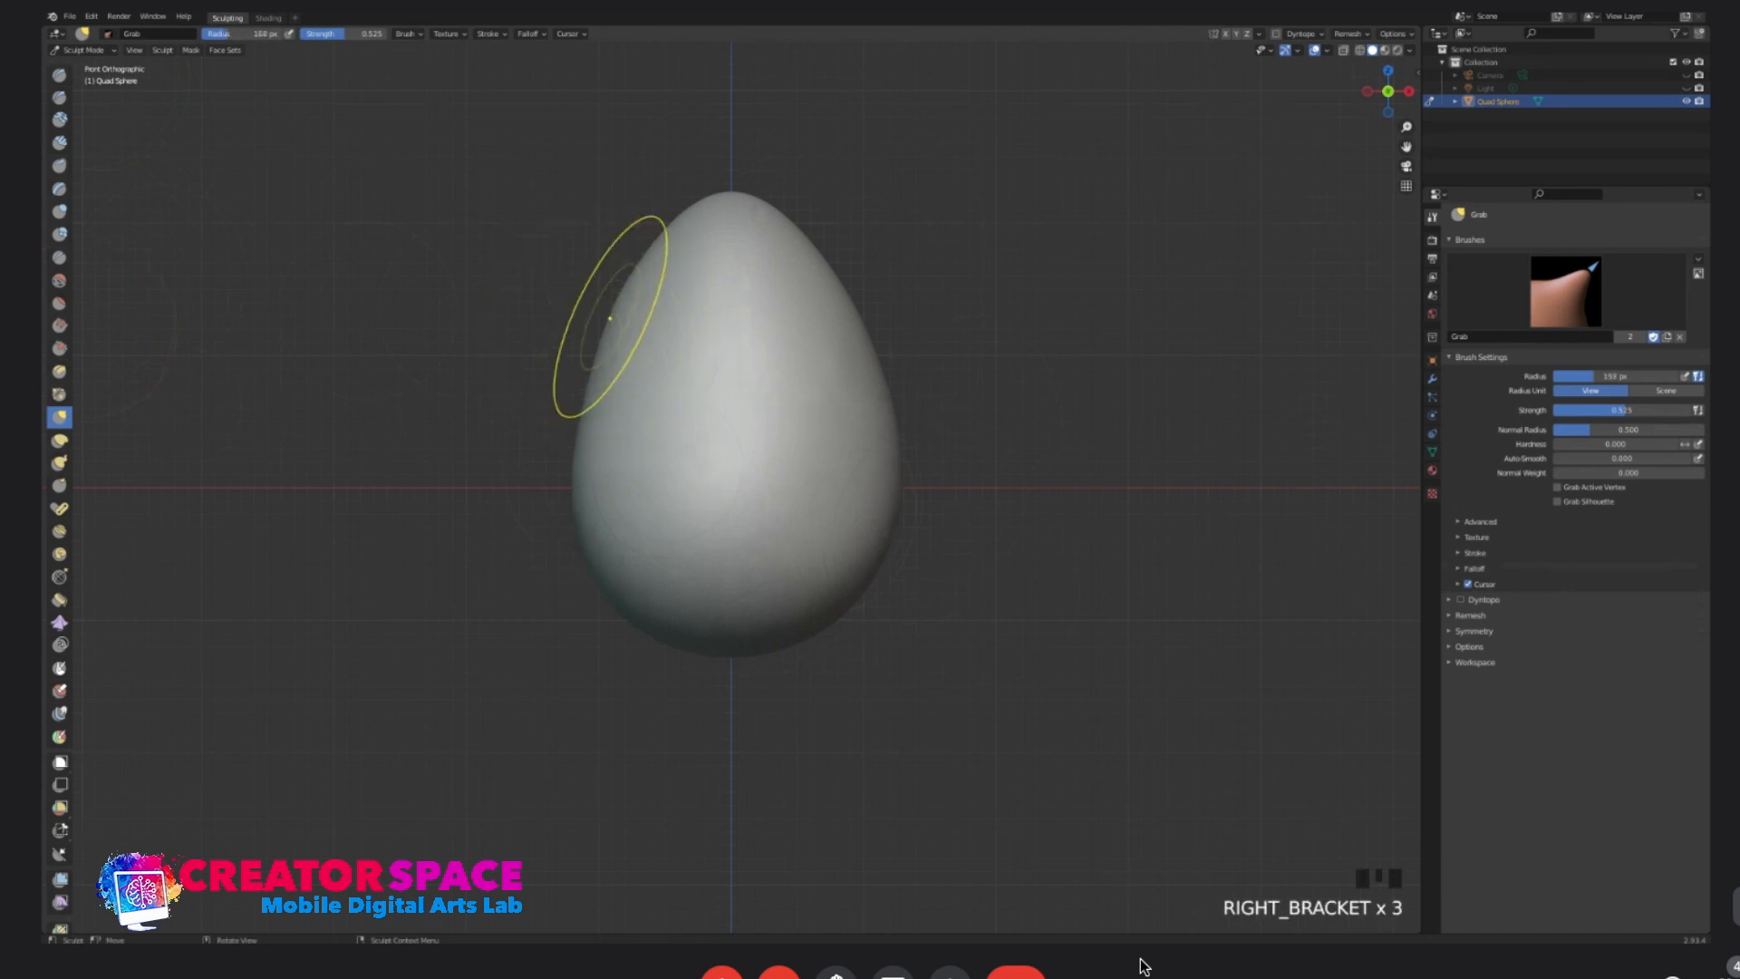
drag(610, 318, 603, 348)
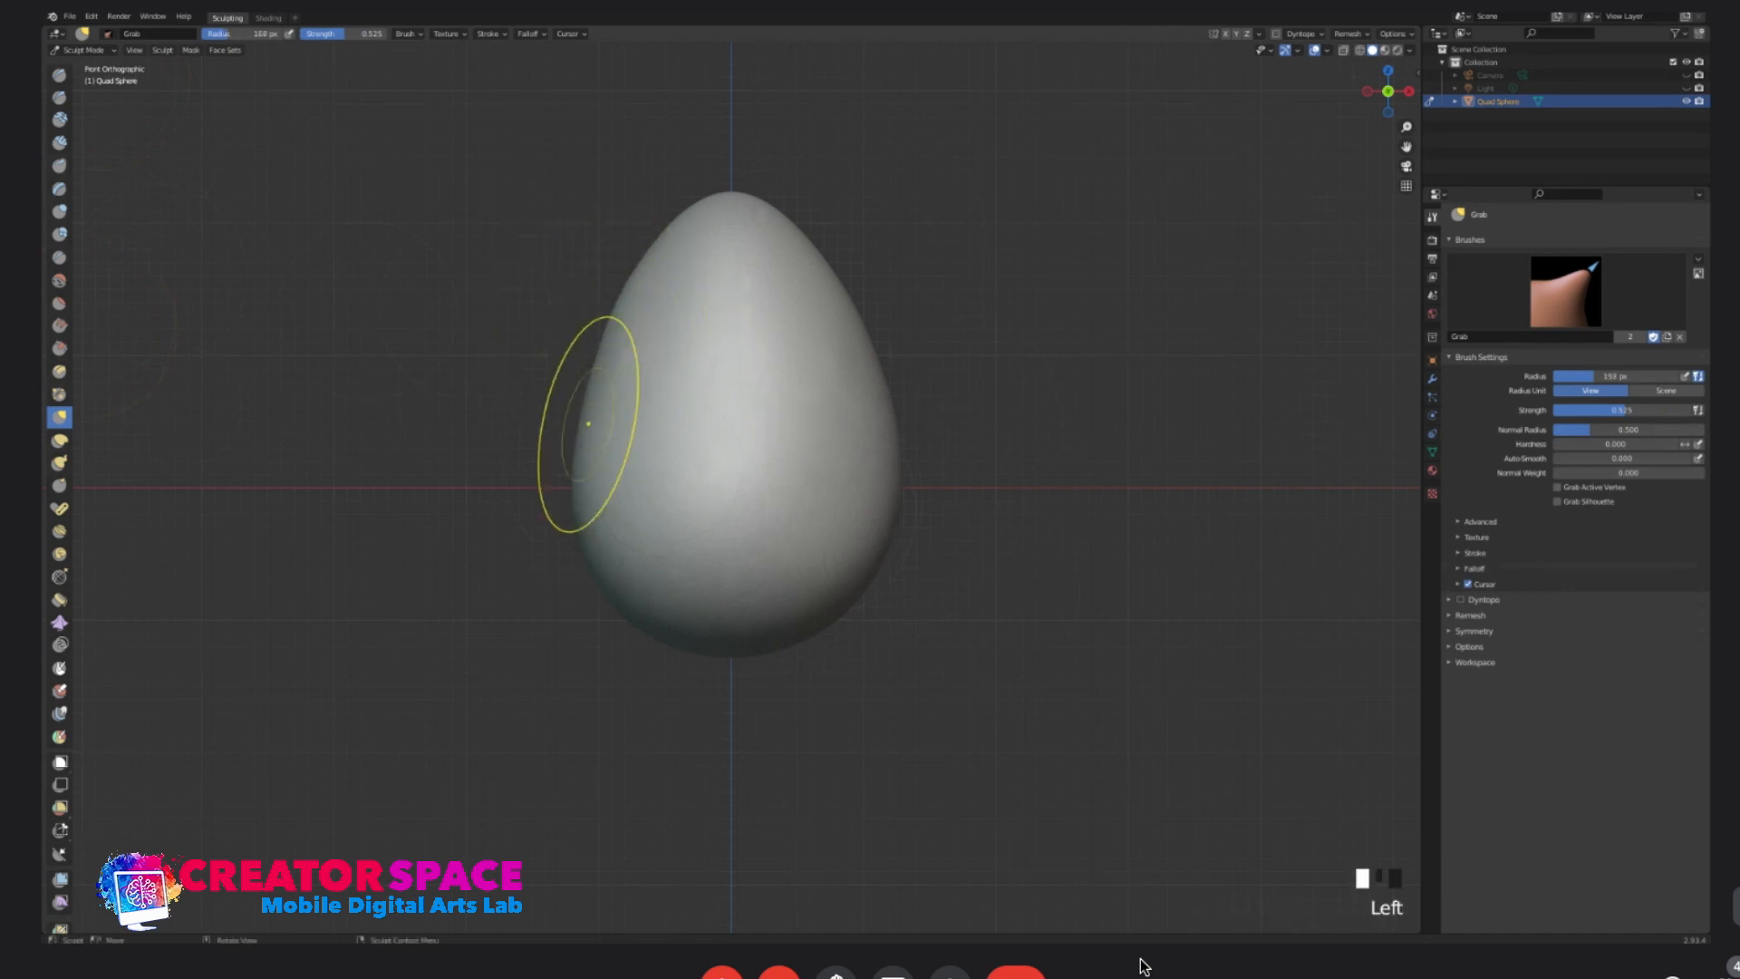
key(bracketright)
key(bracketright)
key(bracketright)
key(bracketright)
key(bracketright)
key(bracketright)
key(bracketright)
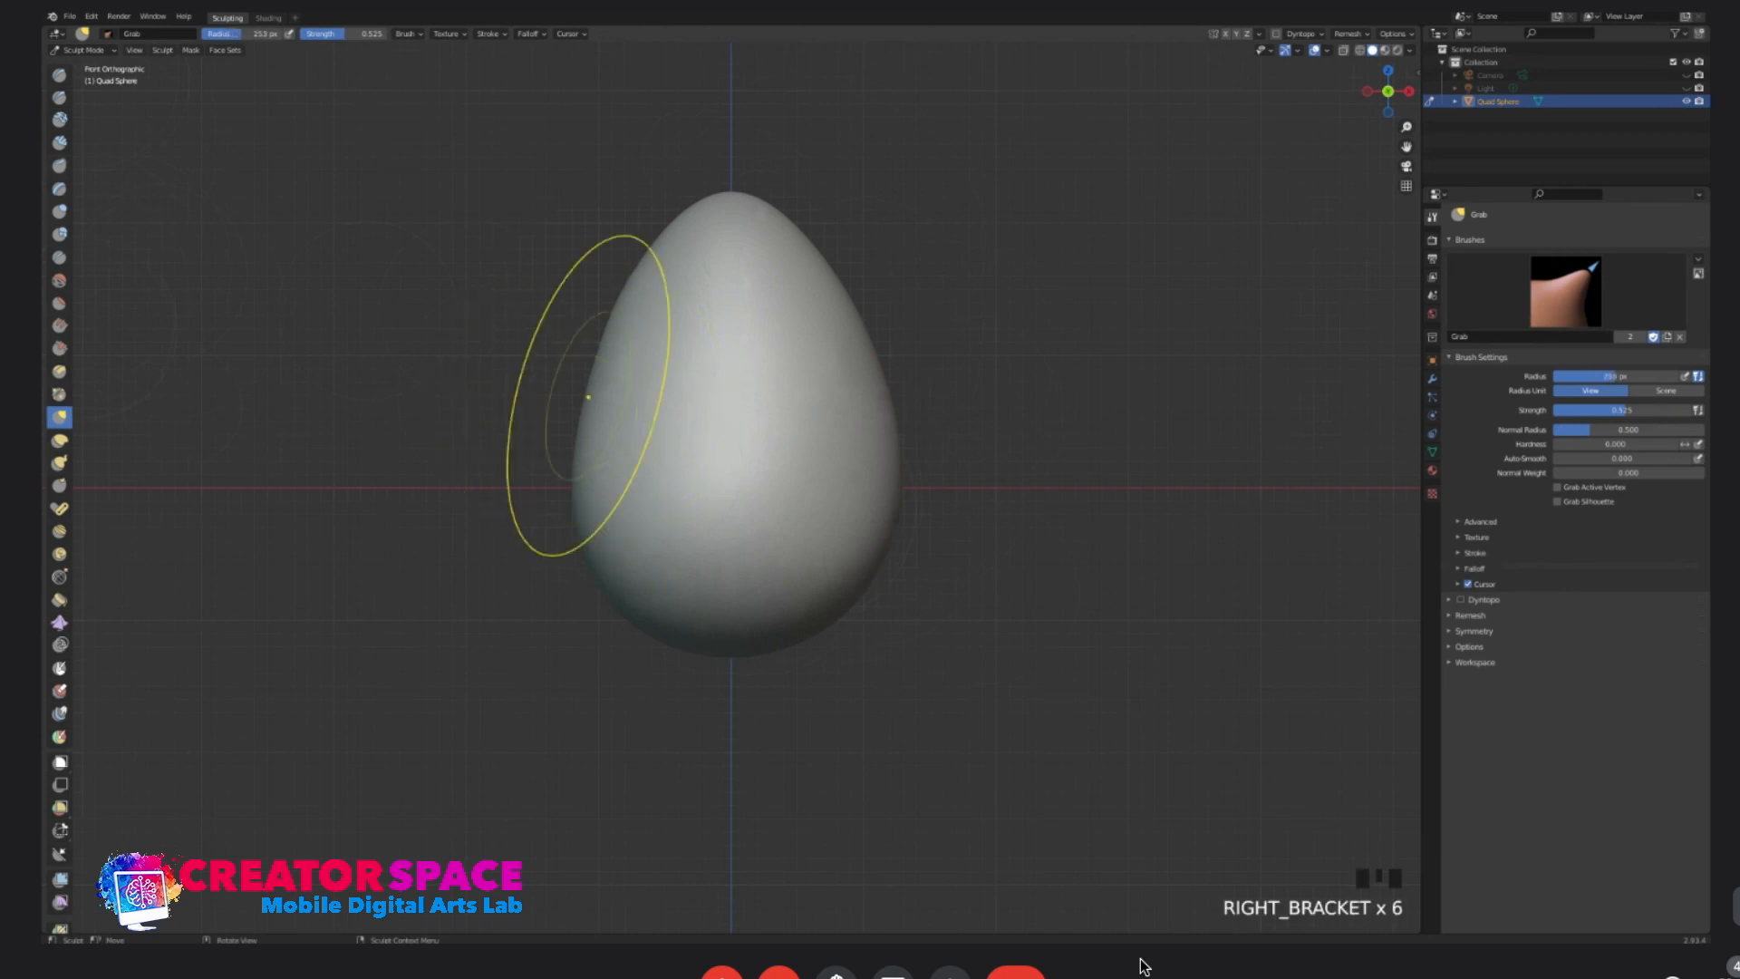
drag(585, 399, 590, 394)
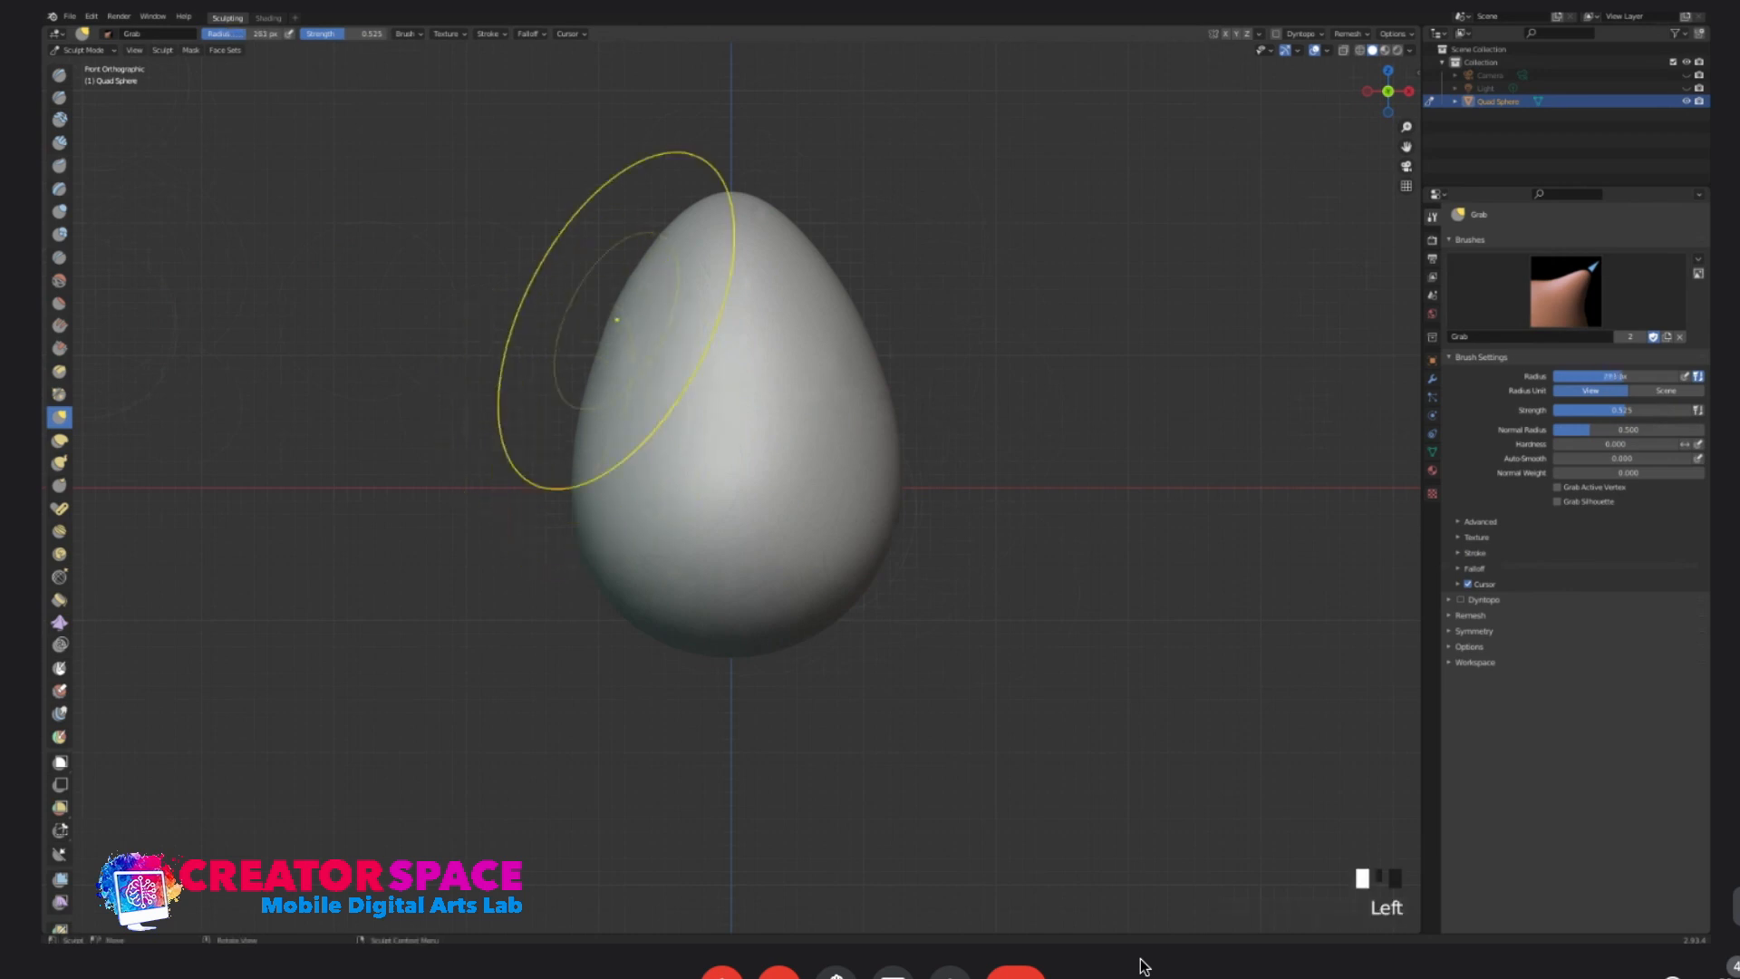
drag(620, 294, 623, 297)
- Nudge the egg's right flank and the curve beside its tip with Grab to match the opposite side
mouse_move(597, 400)
mouse_down()
mouse_move(582, 408)
mouse_move(862, 413)
mouse_up()
drag(855, 280, 862, 333)
drag(893, 390, 898, 481)
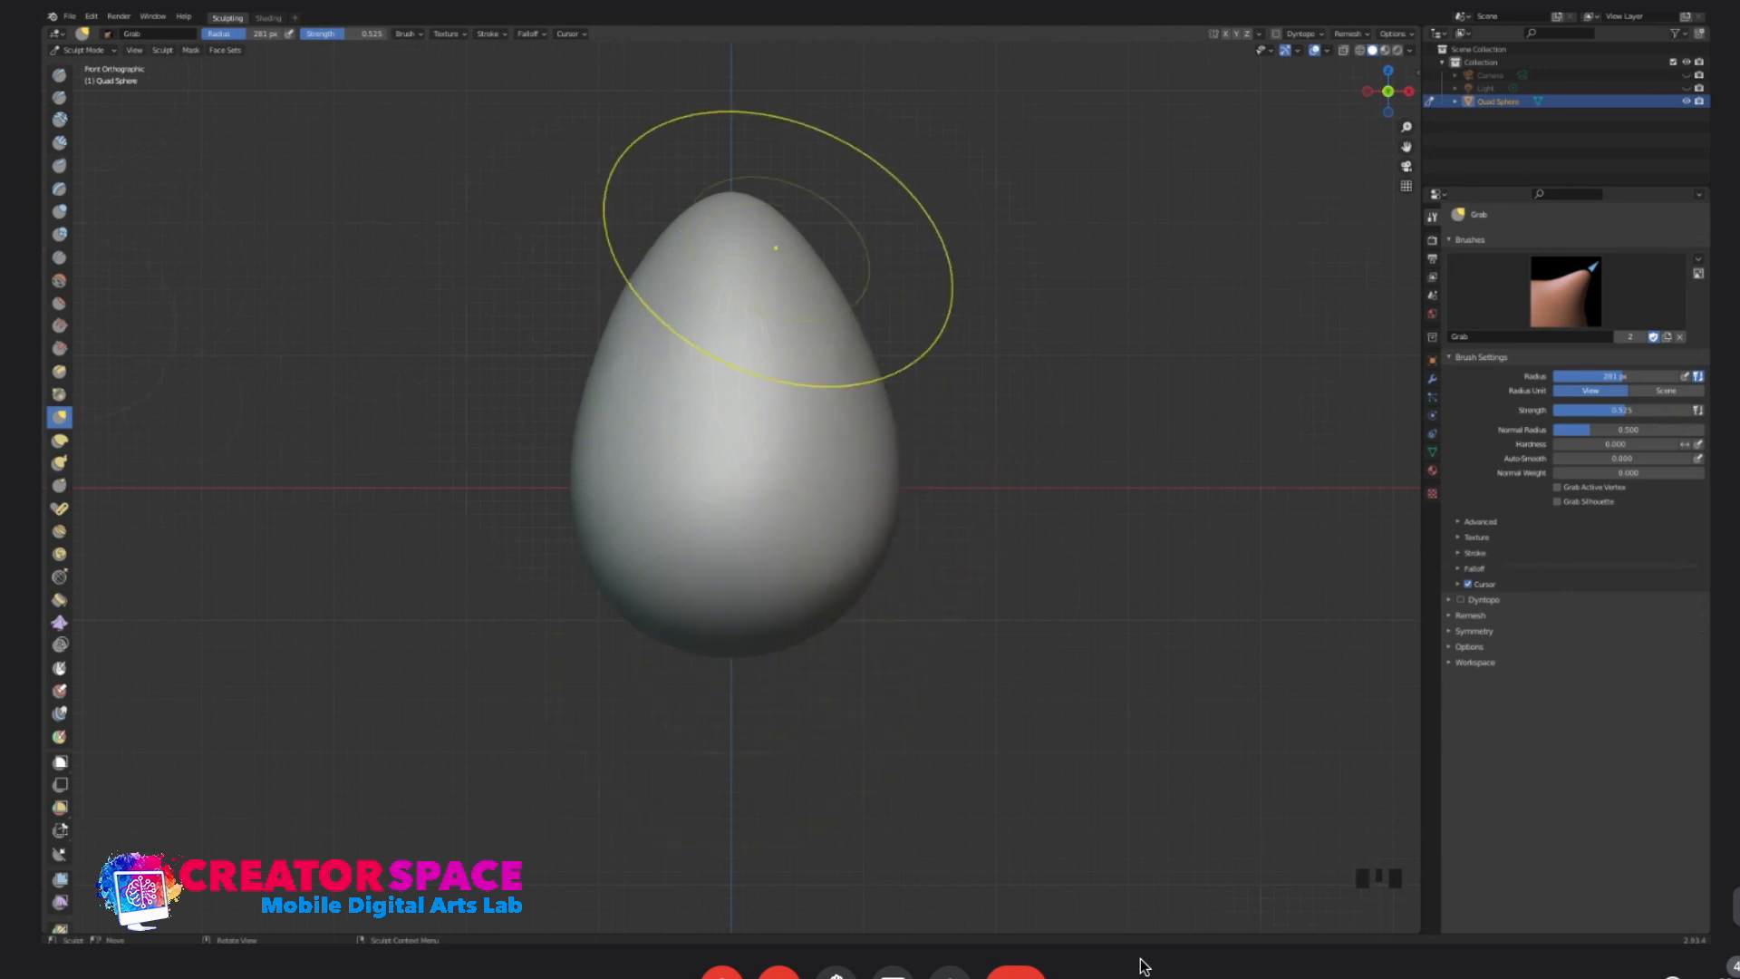
drag(796, 231, 796, 230)
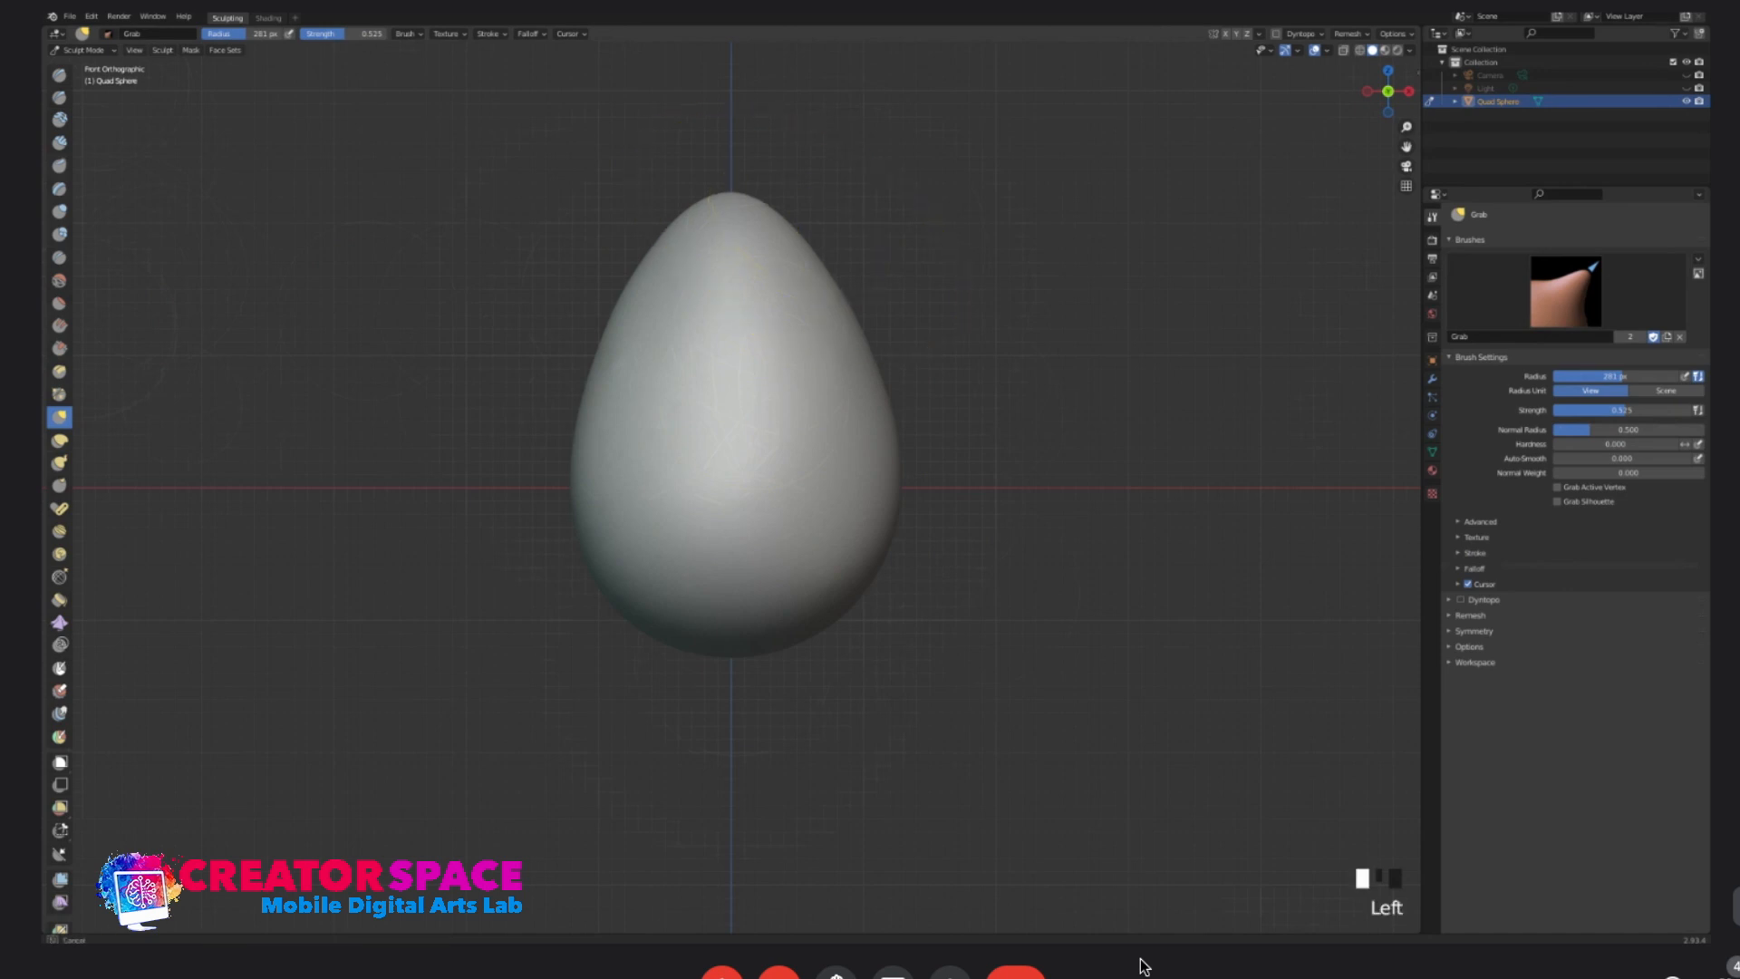
drag(843, 291, 843, 291)
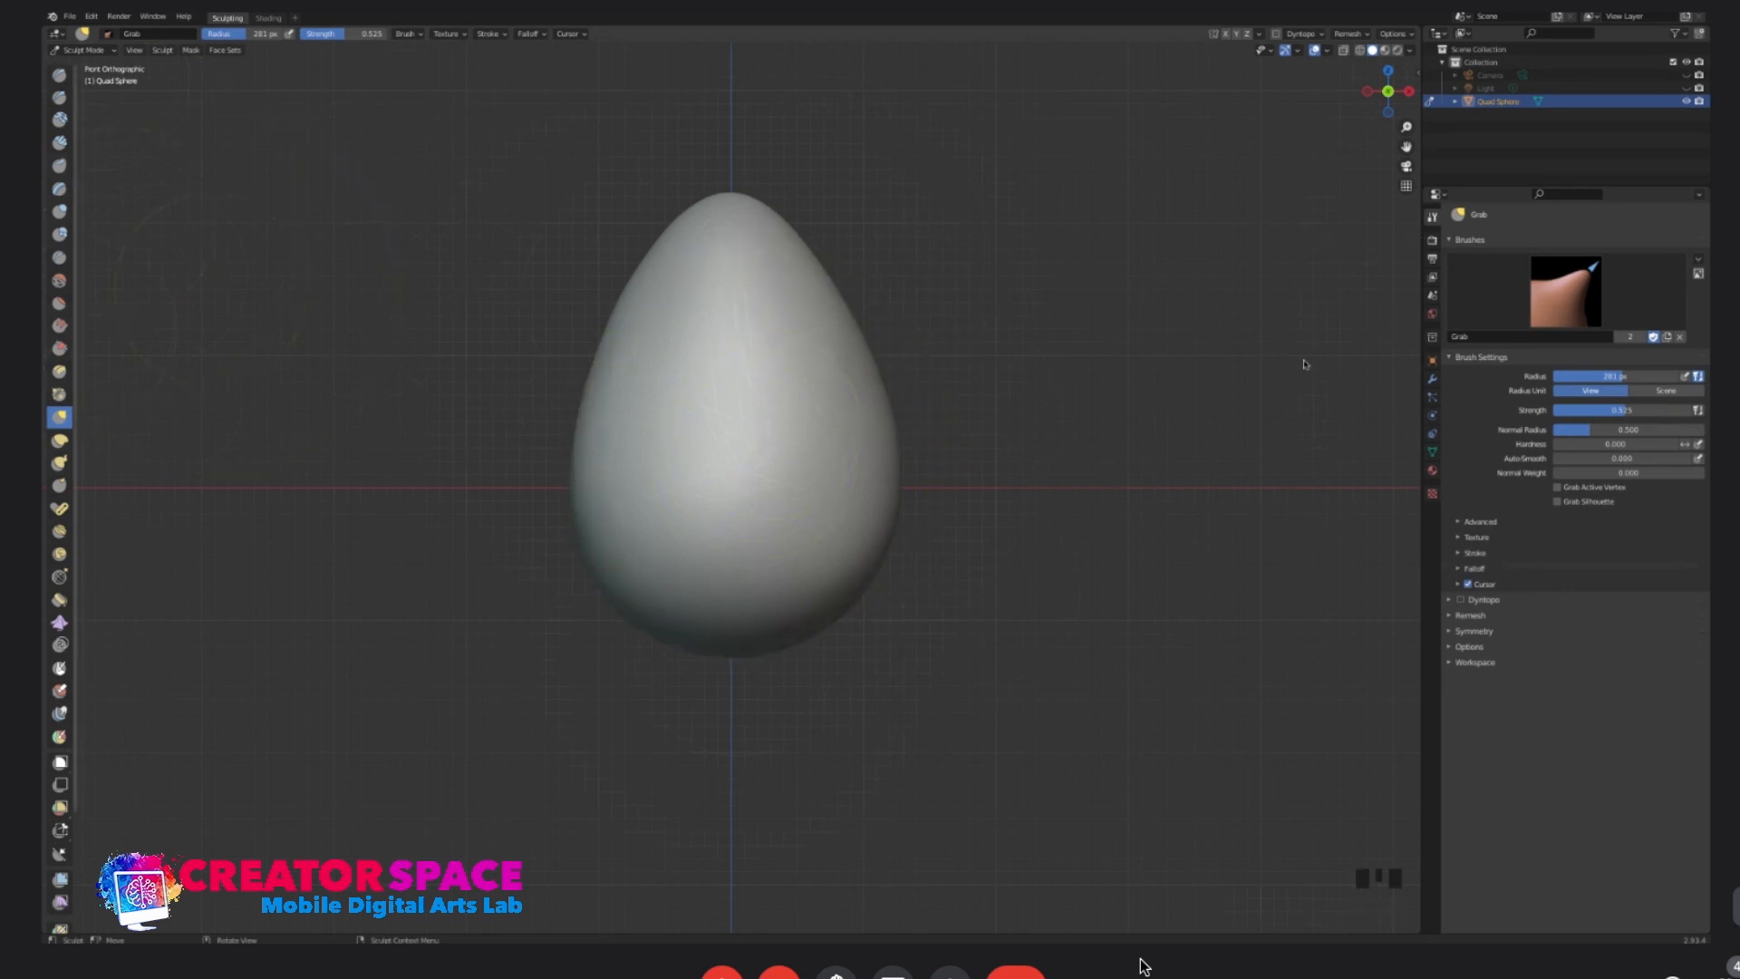
- Switch to the Smooth brush, reduce its radius to 146 px and blend the egg's front and adjusted flanks
click(59, 280)
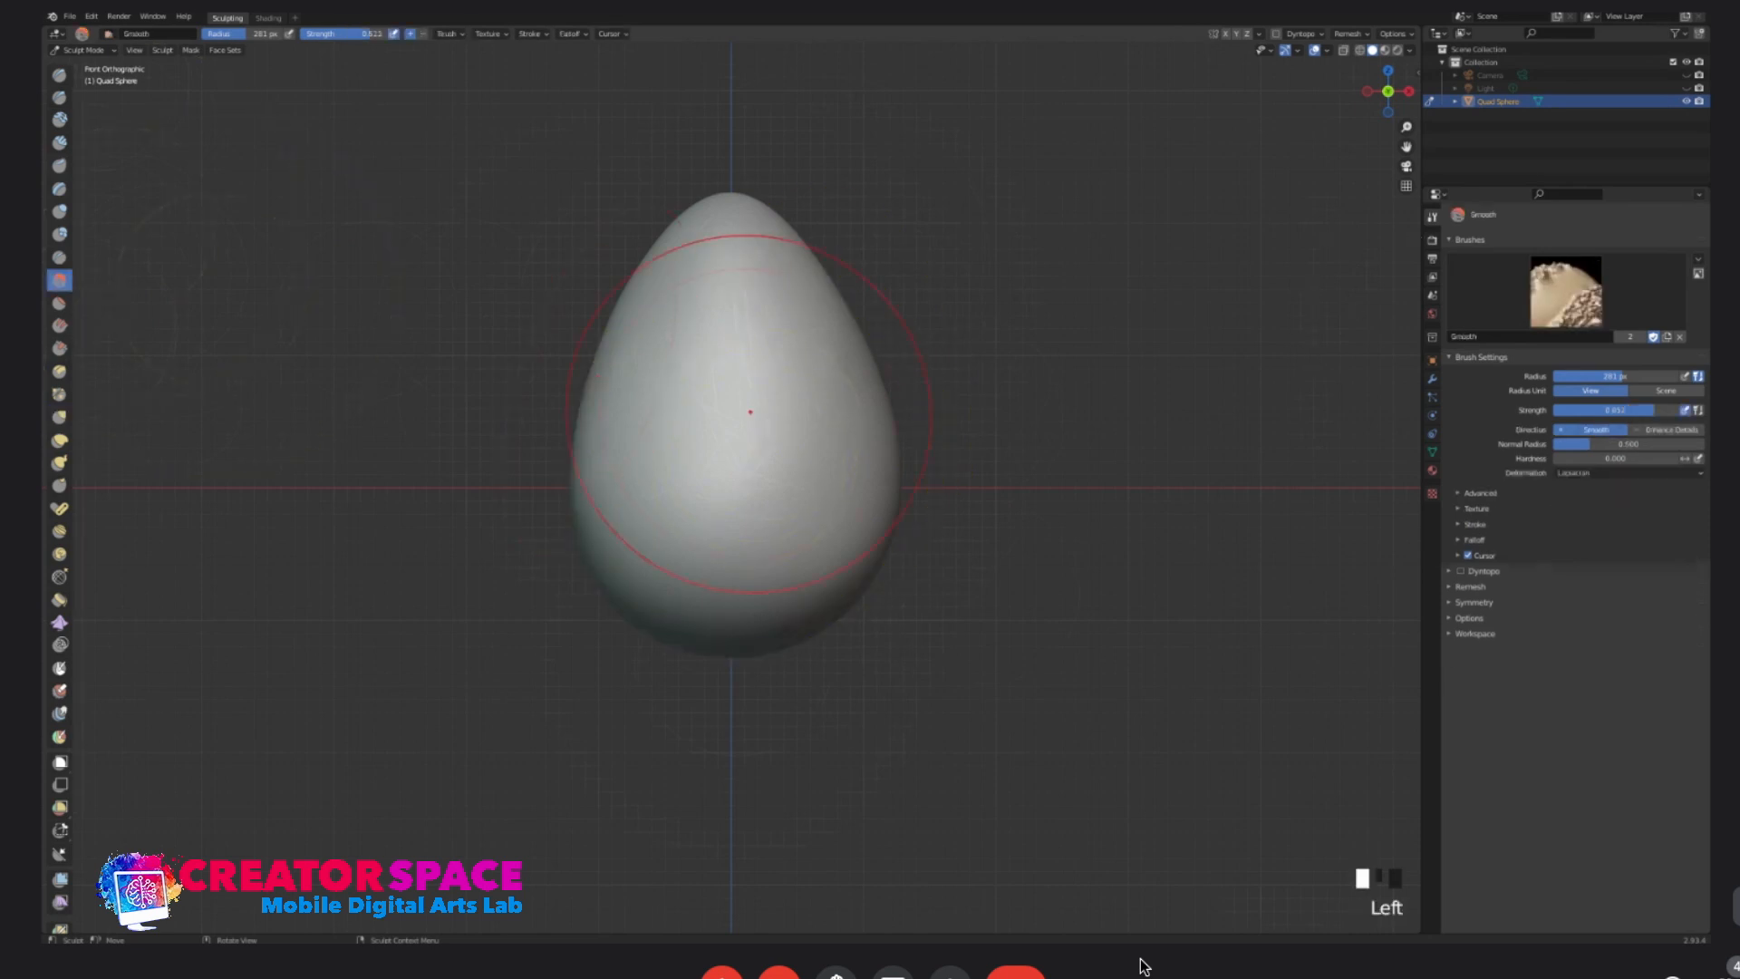
key(bracketleft)
key(bracketleft)
key(bracketleft)
key(bracketleft)
key(bracketleft)
key(bracketleft)
key(bracketleft)
key(bracketleft)
key(bracketleft)
drag(816, 350, 677, 372)
drag(677, 372, 773, 484)
middle_drag(812, 435, 750, 485)
mouse_move(750, 485)
mouse_down()
mouse_move(736, 426)
mouse_move(752, 451)
mouse_up()
- Smooth the egg's sides and upper surface from rotated and overhead angles
middle_drag(674, 487, 737, 504)
drag(737, 504, 618, 394)
middle_drag(617, 393, 843, 528)
mouse_move(871, 443)
middle_down()
mouse_move(802, 510)
mouse_move(858, 459)
middle_up()
mouse_move(728, 439)
mouse_down()
mouse_move(725, 517)
mouse_move(743, 493)
mouse_move(800, 509)
mouse_move(824, 472)
mouse_up()
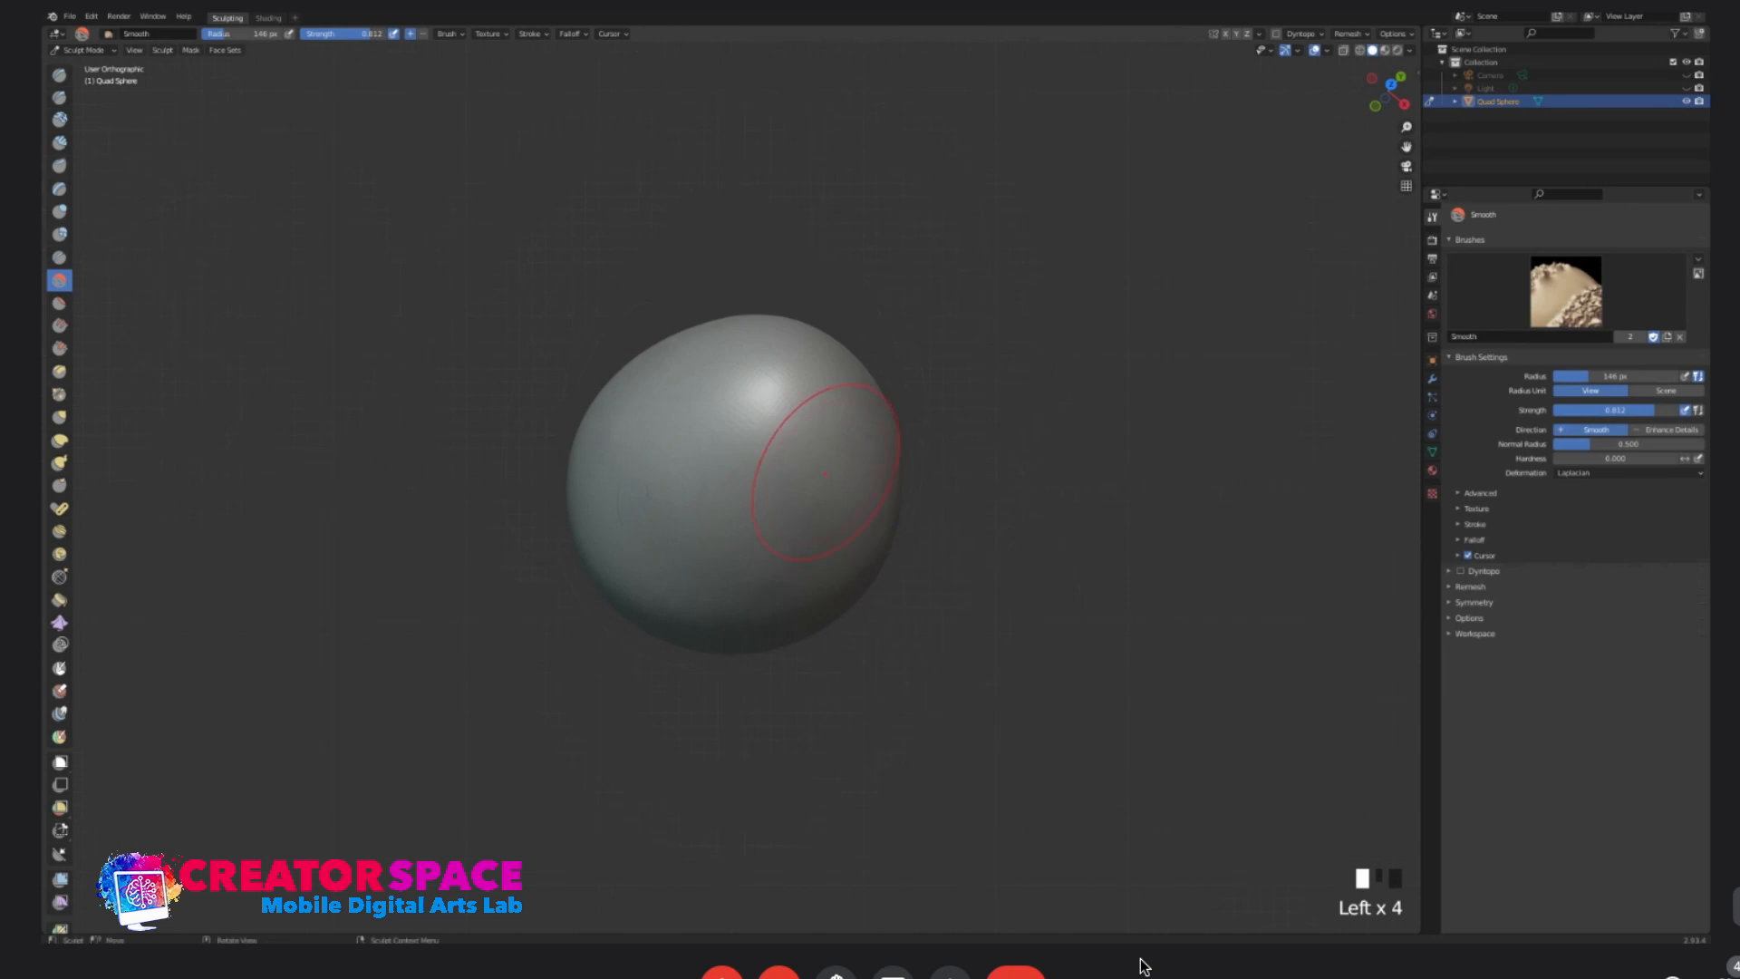
middle_drag(644, 563, 776, 446)
mouse_move(777, 447)
mouse_down()
mouse_move(765, 369)
mouse_move(886, 474)
mouse_up()
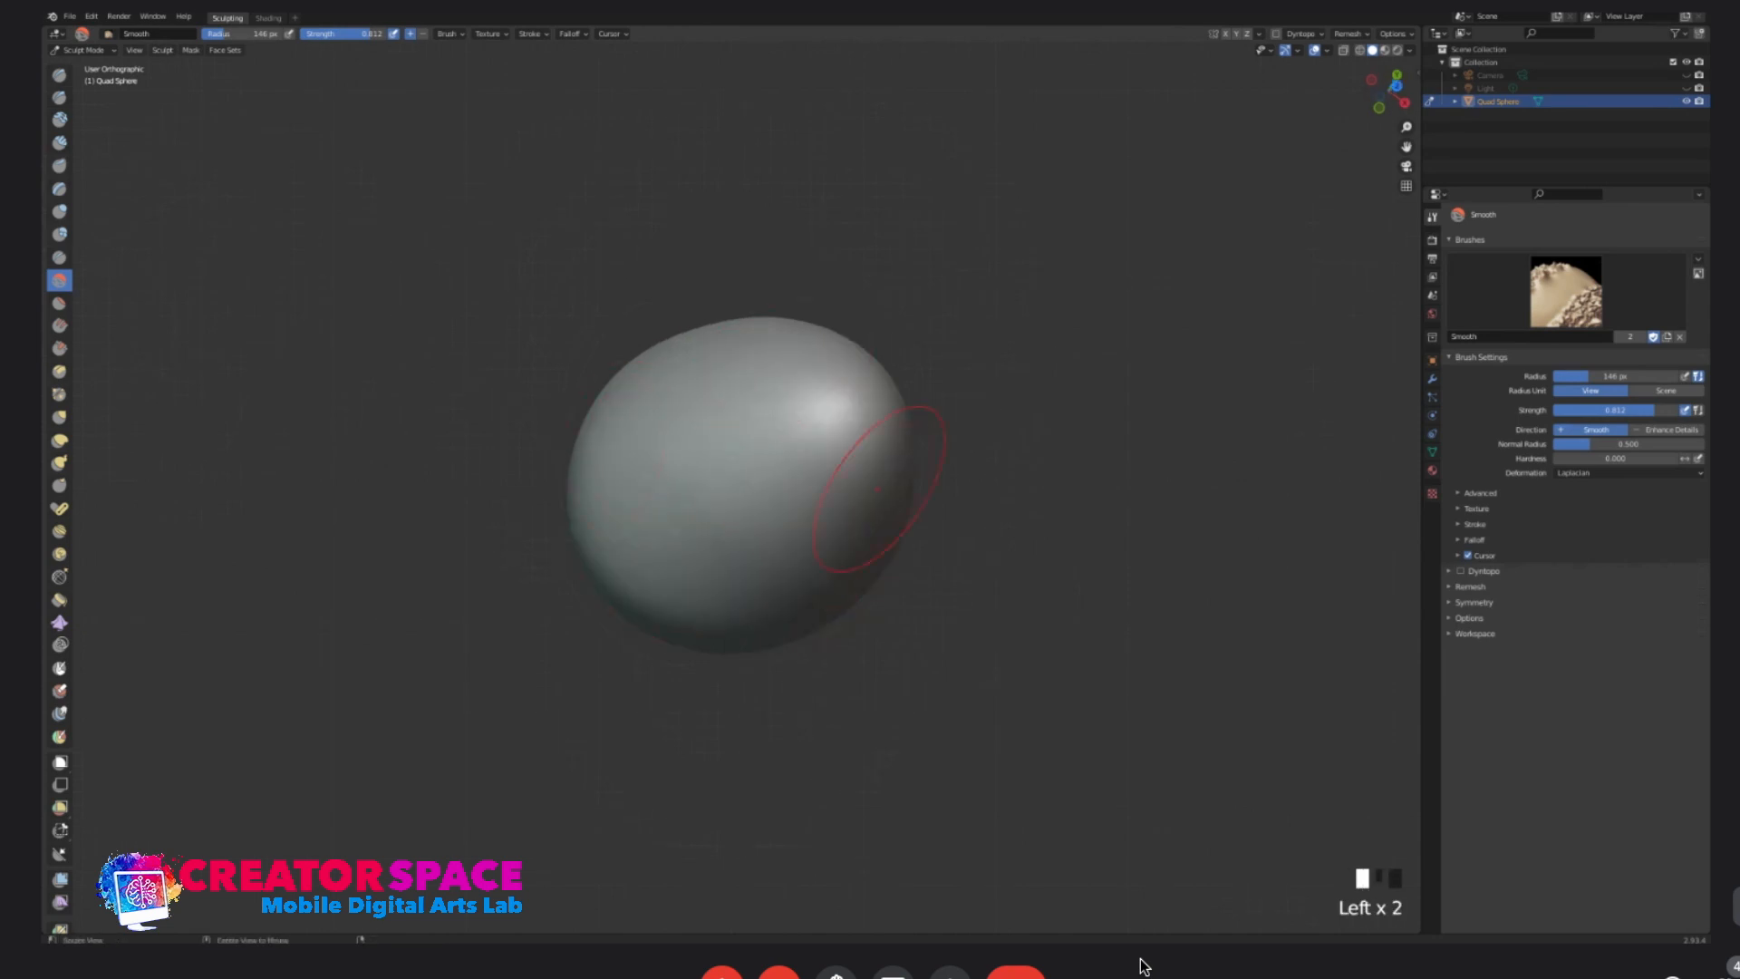
middle_drag(885, 474, 679, 591)
mouse_move(803, 498)
mouse_down()
mouse_move(820, 453)
mouse_move(829, 464)
mouse_move(798, 508)
mouse_move(793, 440)
mouse_move(816, 440)
mouse_up()
key(ctrl+z)
- Blend the uneven area between the egg's tip and body, and smooth the adjoining side
middle_drag(824, 437, 839, 549)
drag(839, 548, 798, 507)
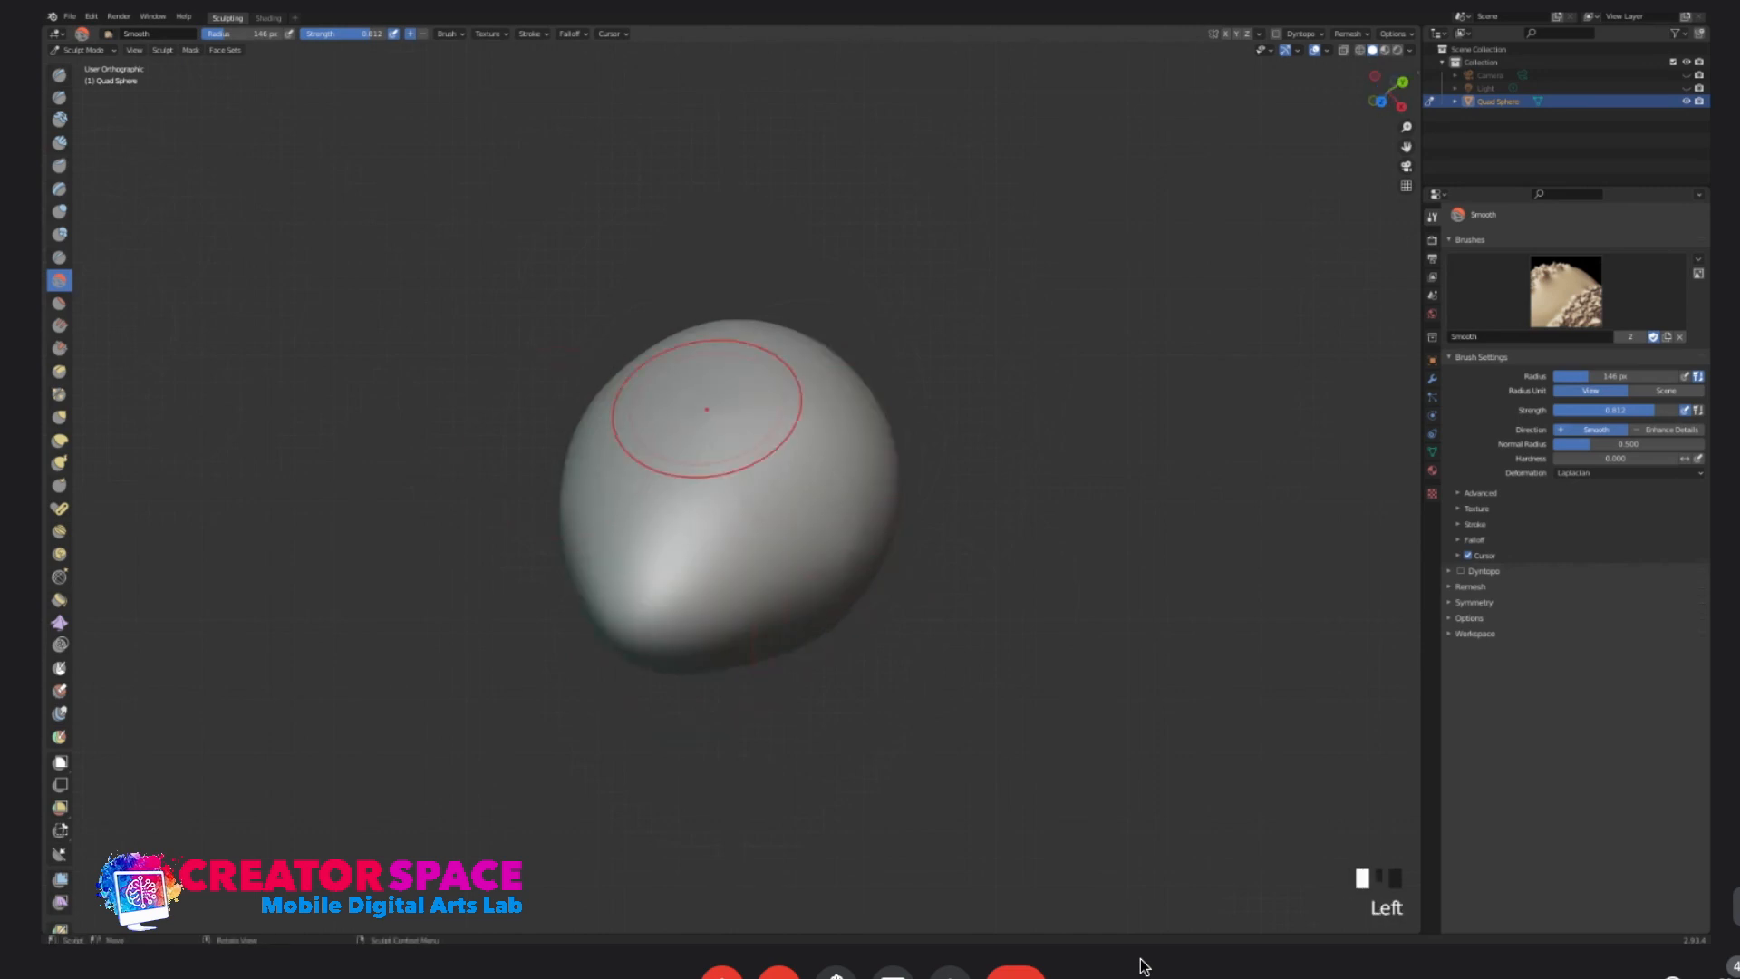
middle_drag(706, 409, 716, 381)
mouse_move(716, 381)
middle_down()
mouse_move(738, 330)
mouse_move(816, 362)
mouse_move(606, 400)
middle_up()
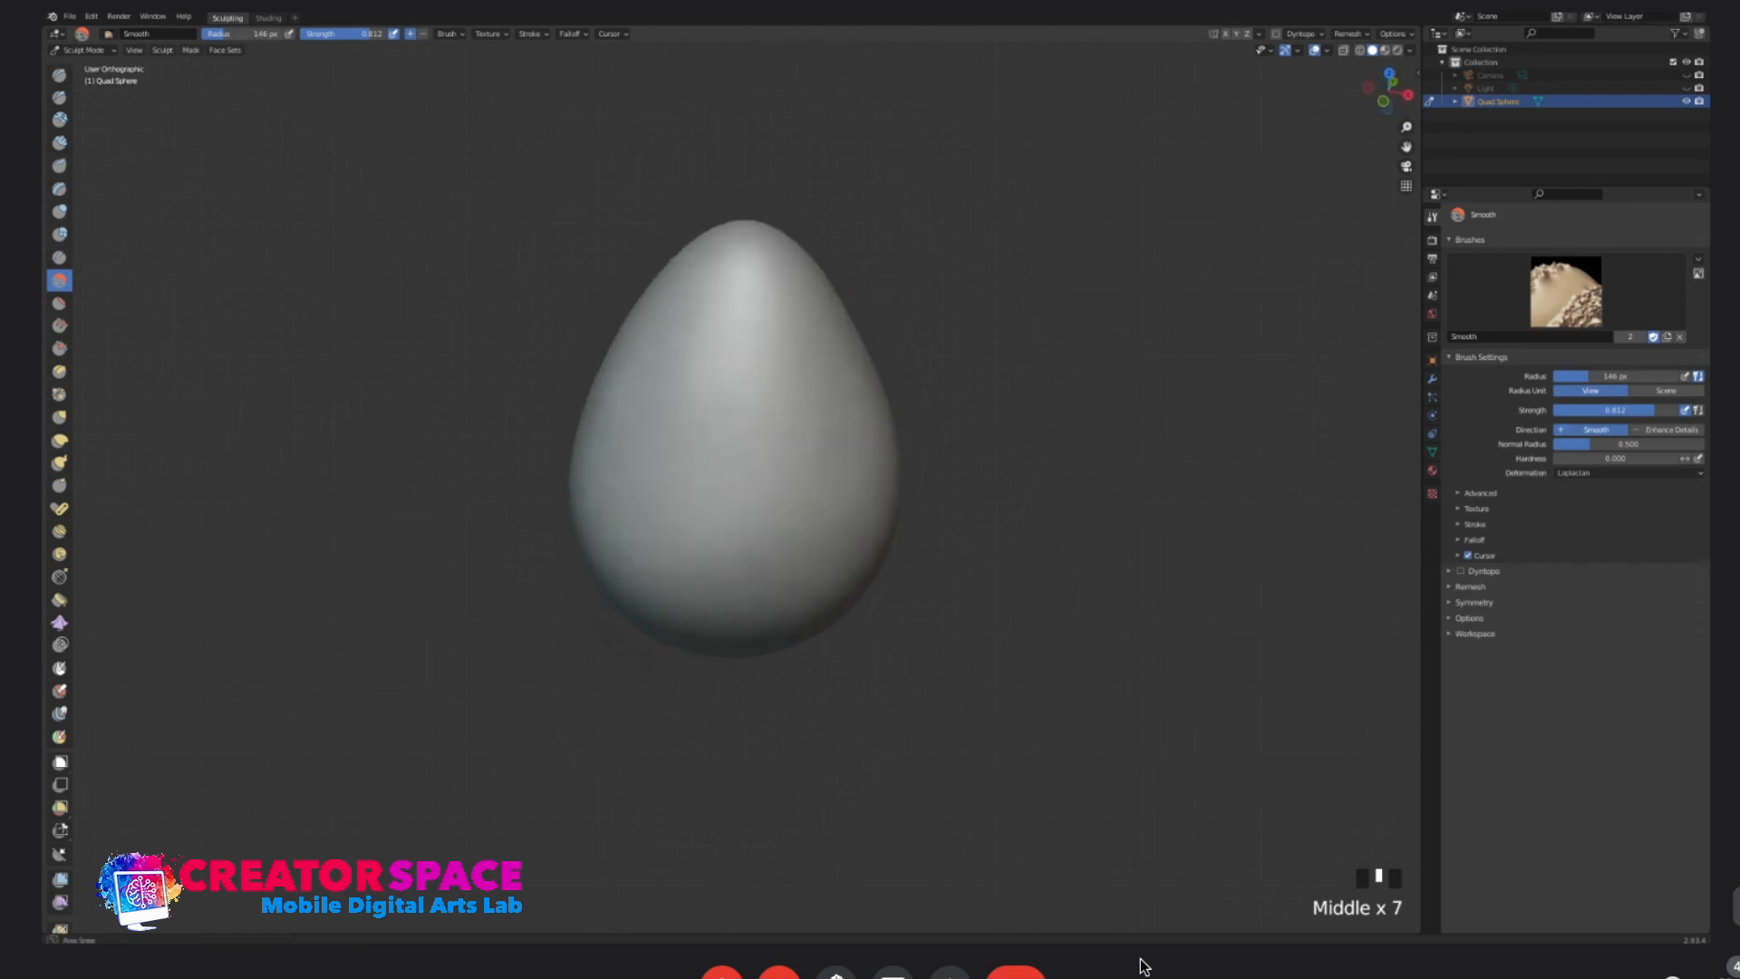
drag(606, 400, 661, 486)
middle_drag(660, 485, 725, 390)
- In the right orthographic view, enlarge the Smooth brush's radius to 222 px
key(KP_3)
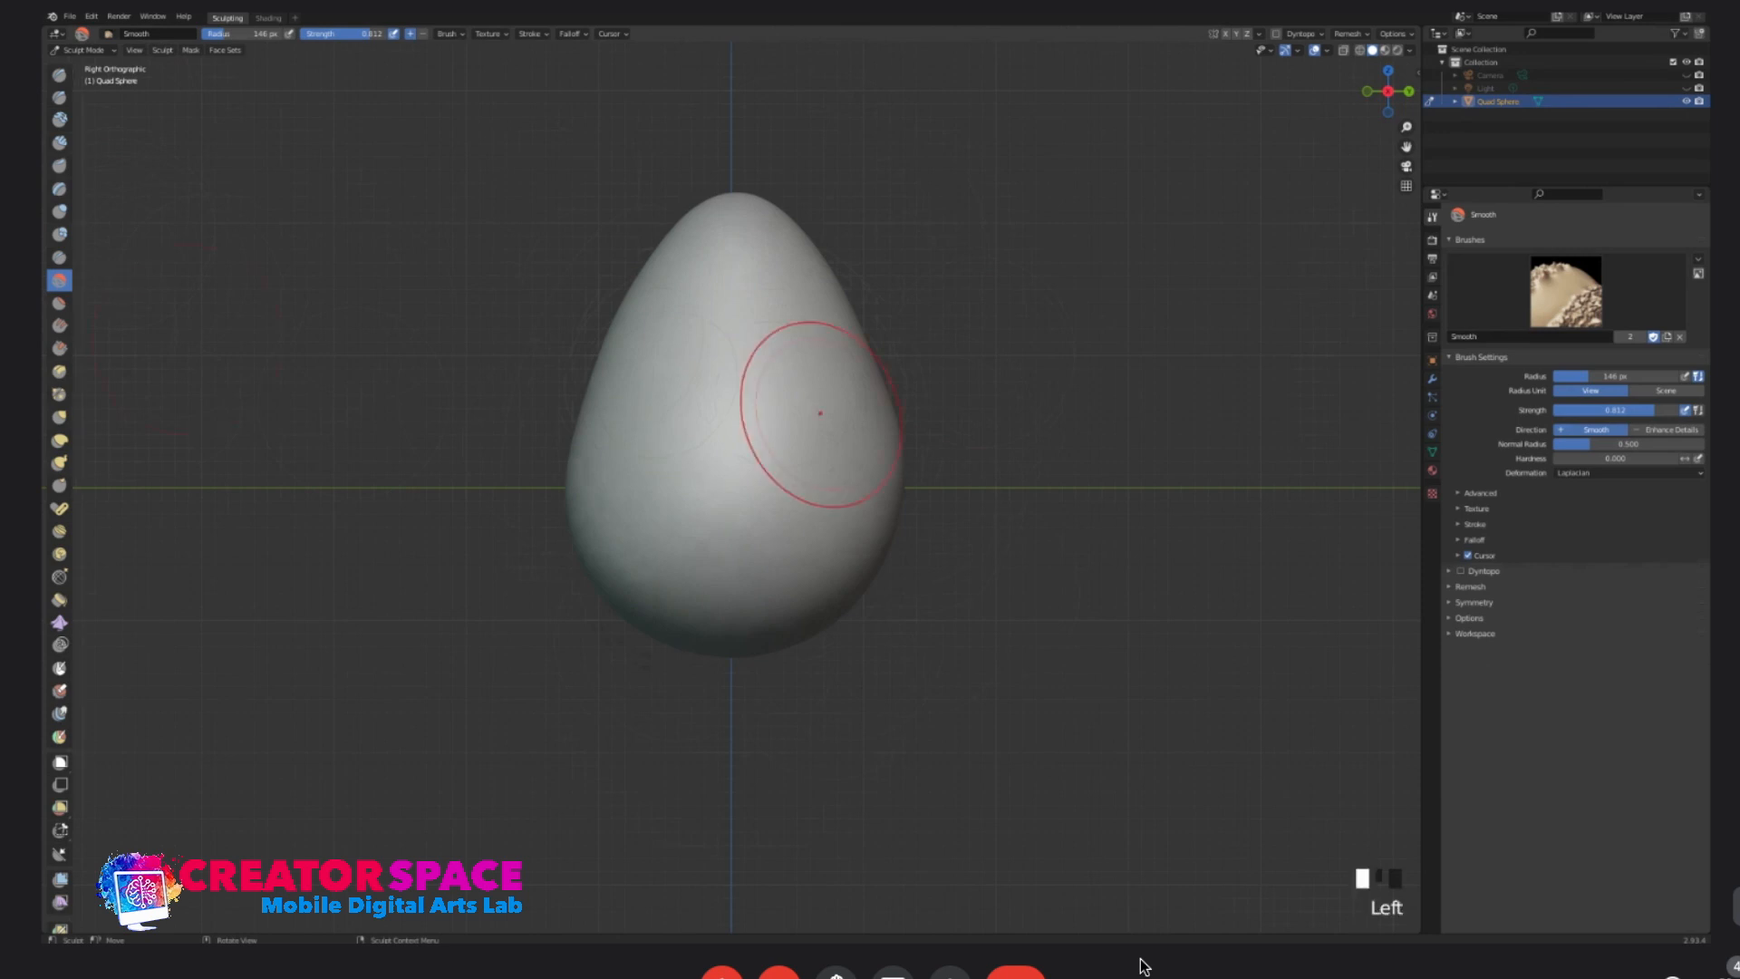
key(bracketright)
key(bracketright)
key(bracketright)
key(bracketright)
key(bracketright)
key(bracketright)
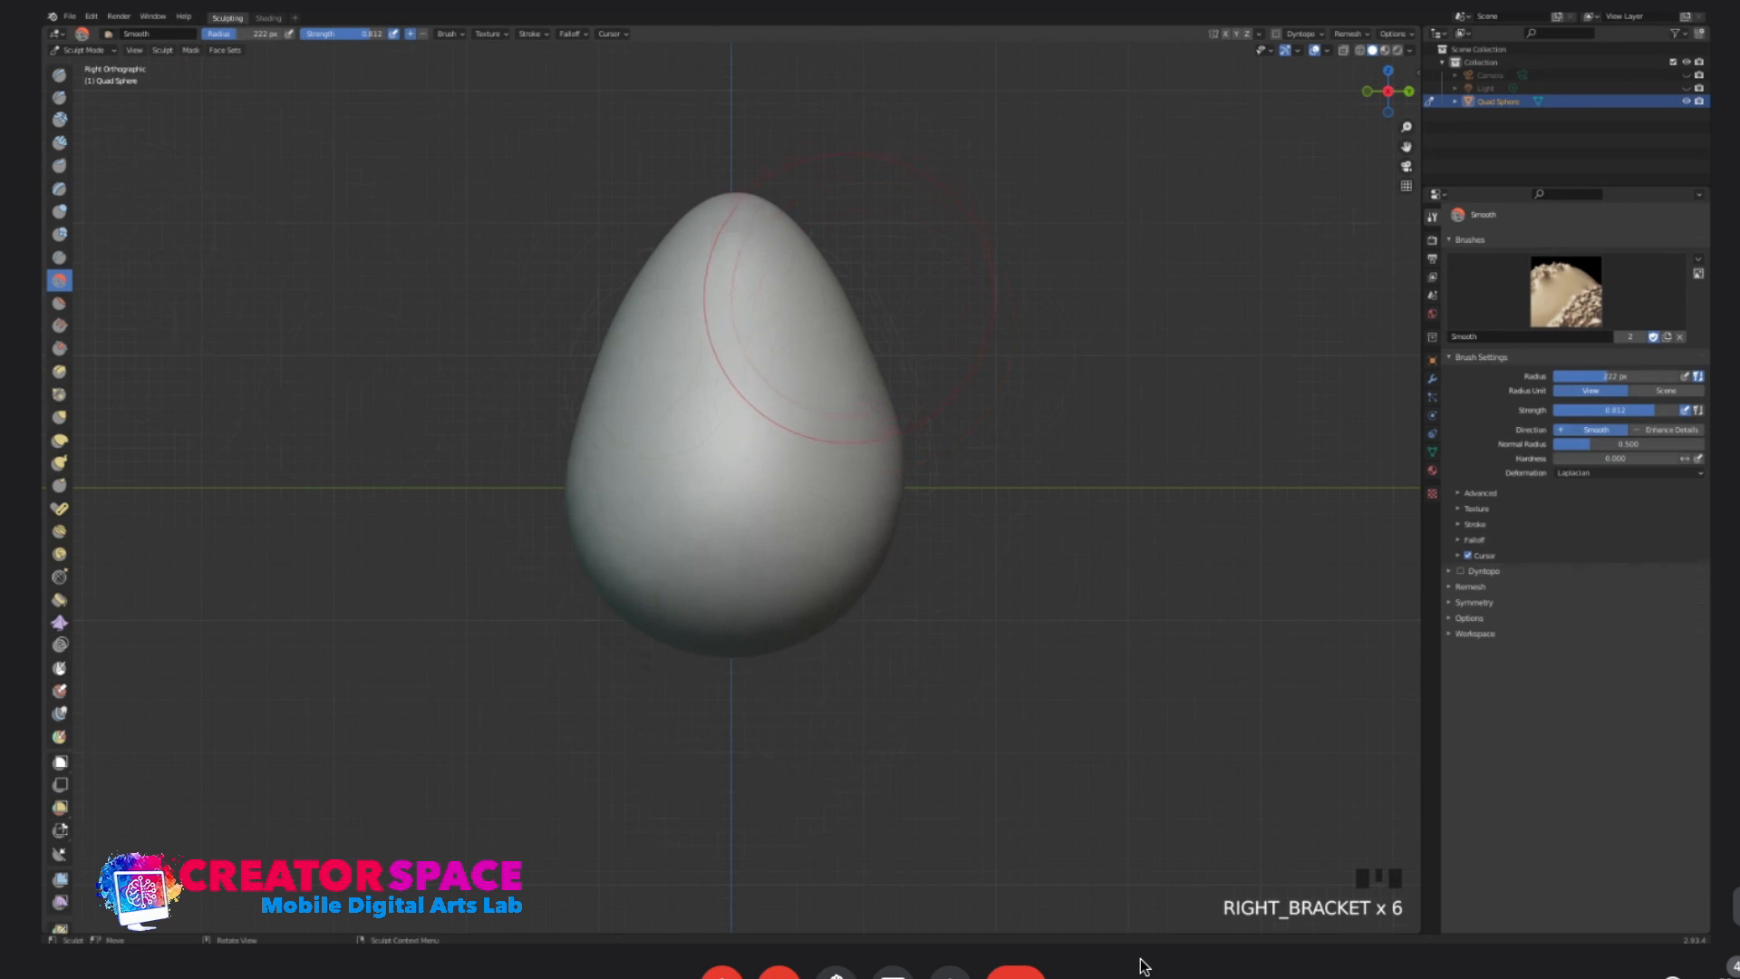
drag(851, 297, 837, 299)
key(ctrl+z)
key(ctrl+z)
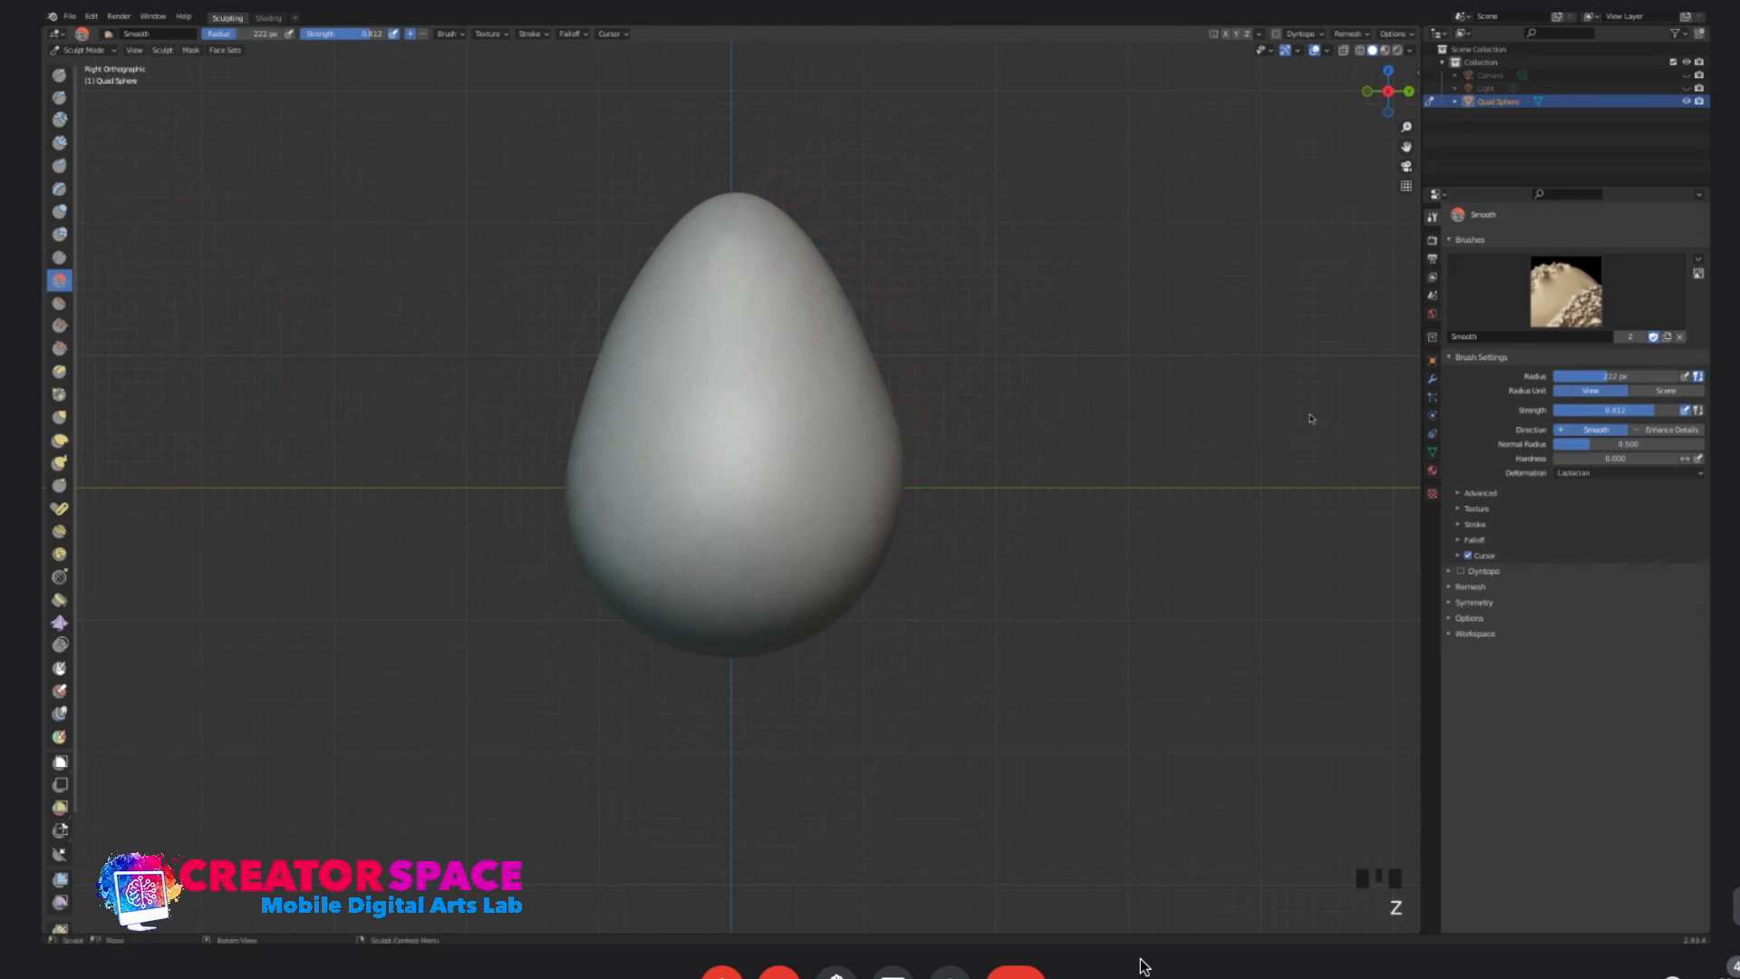
- Switch to the Grab brush and nudge the egg's upper flank in the right orthographic view
click(59, 417)
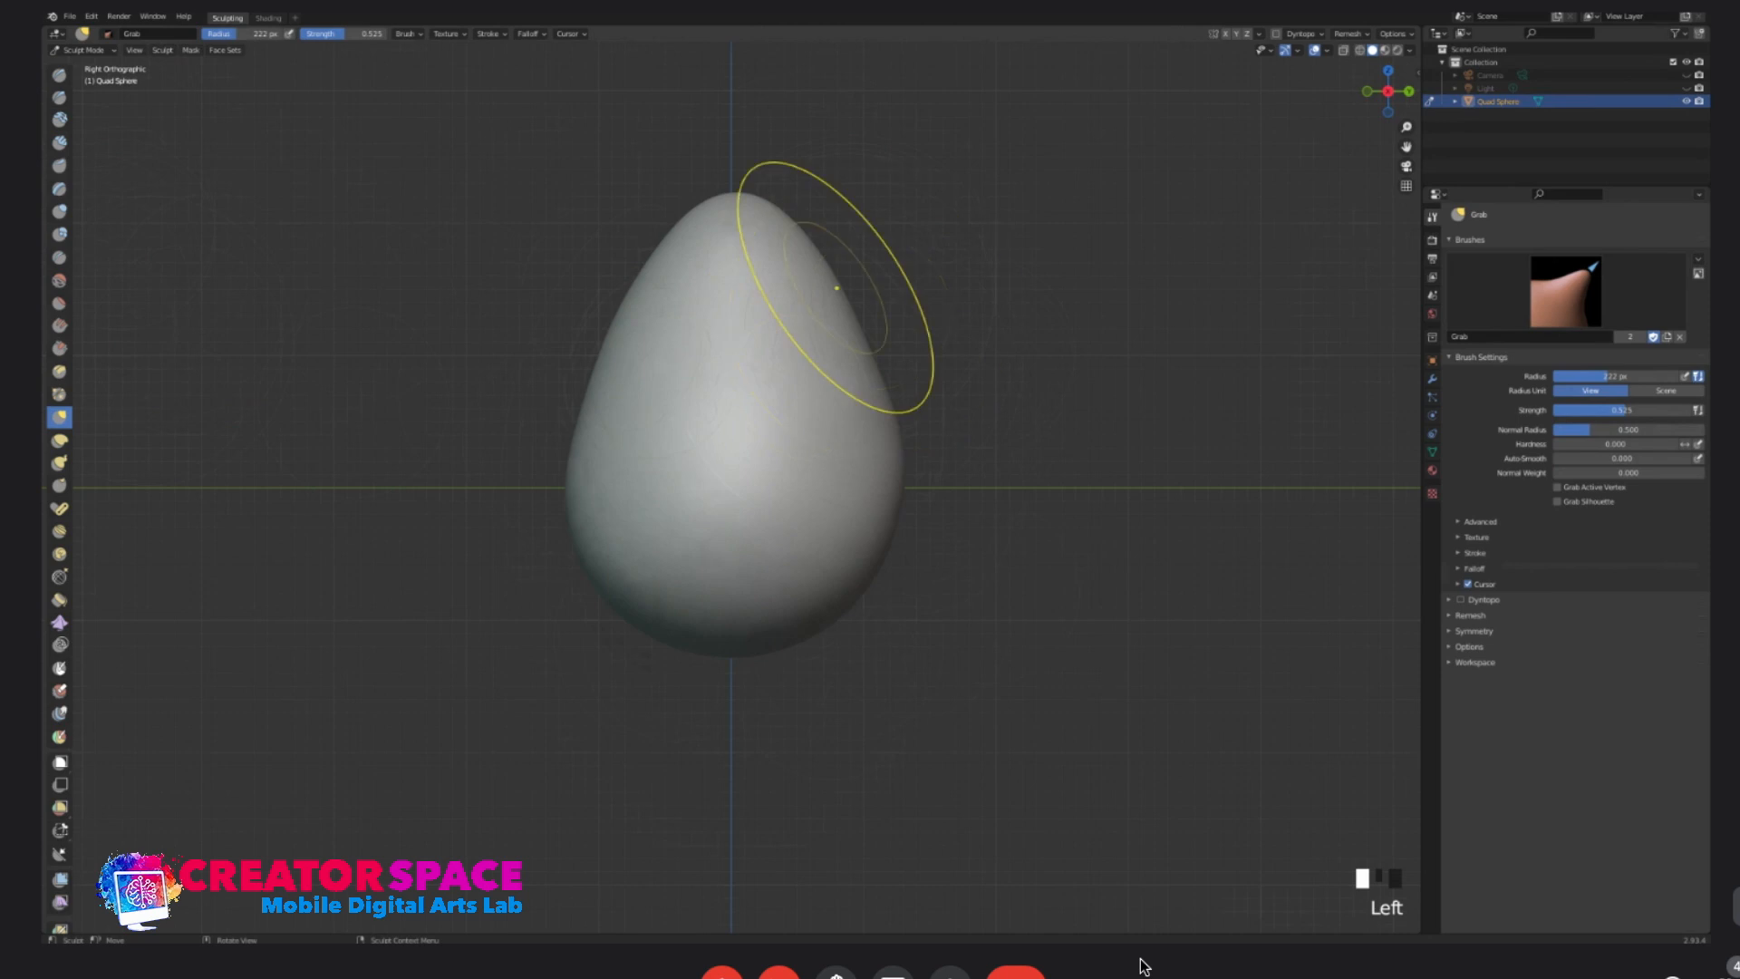
drag(835, 274, 834, 275)
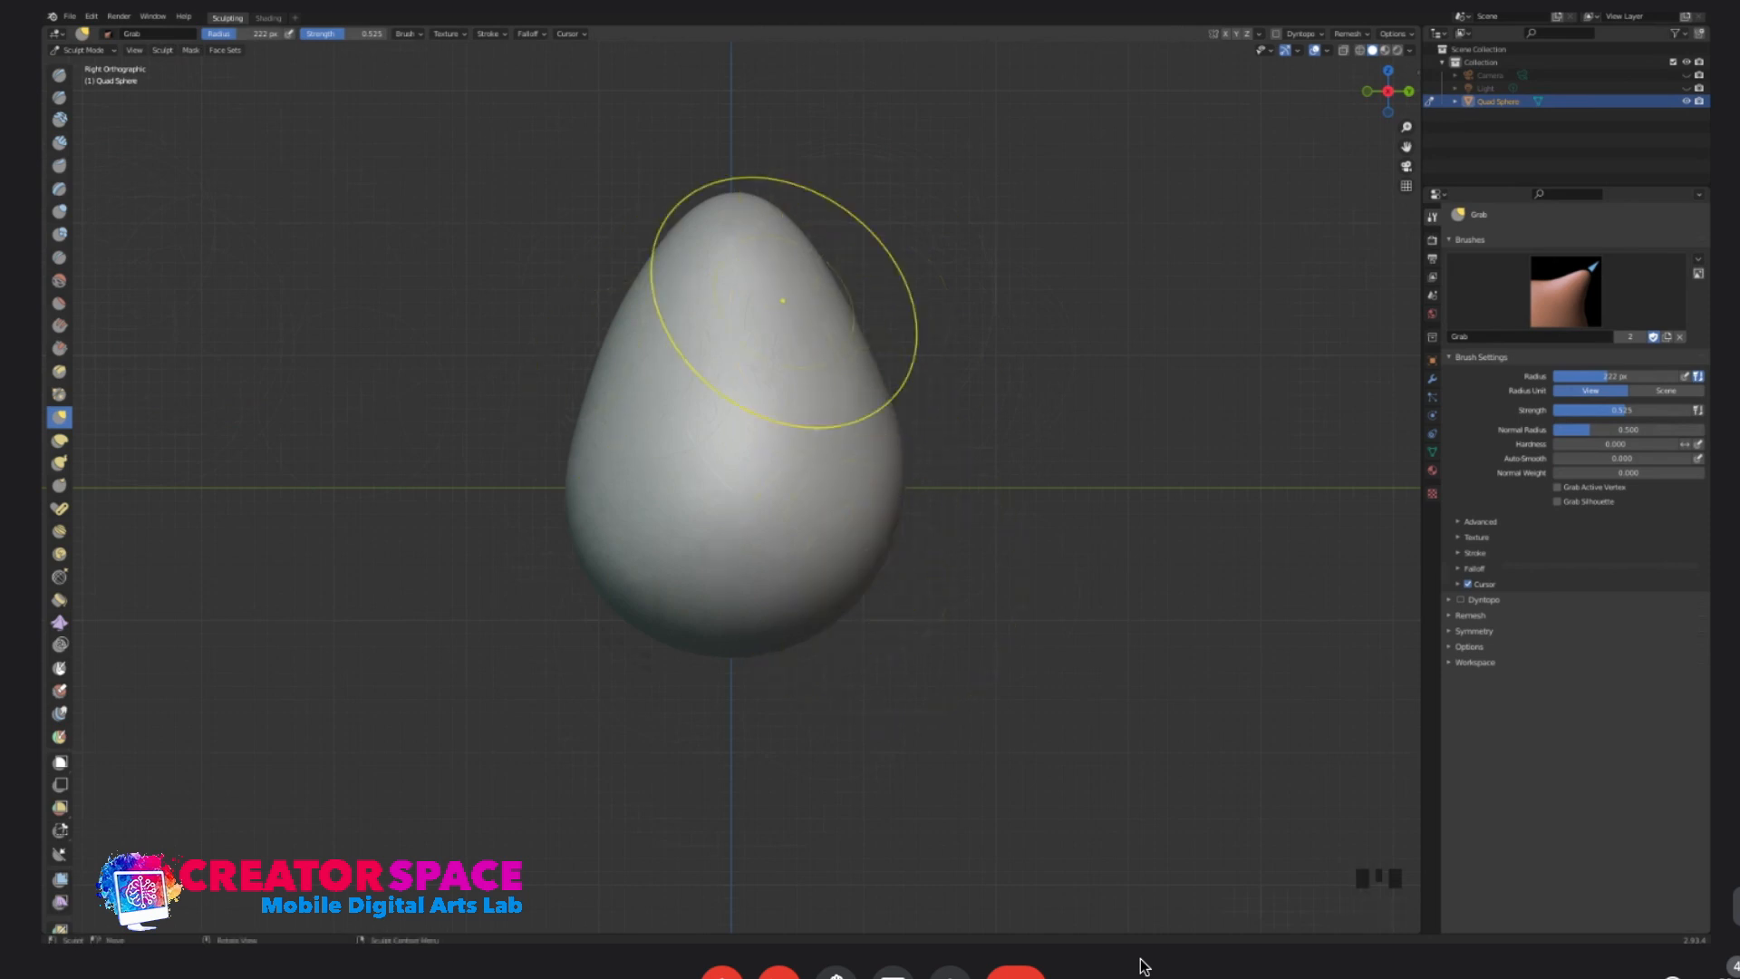
click(831, 343)
key(KP_3)
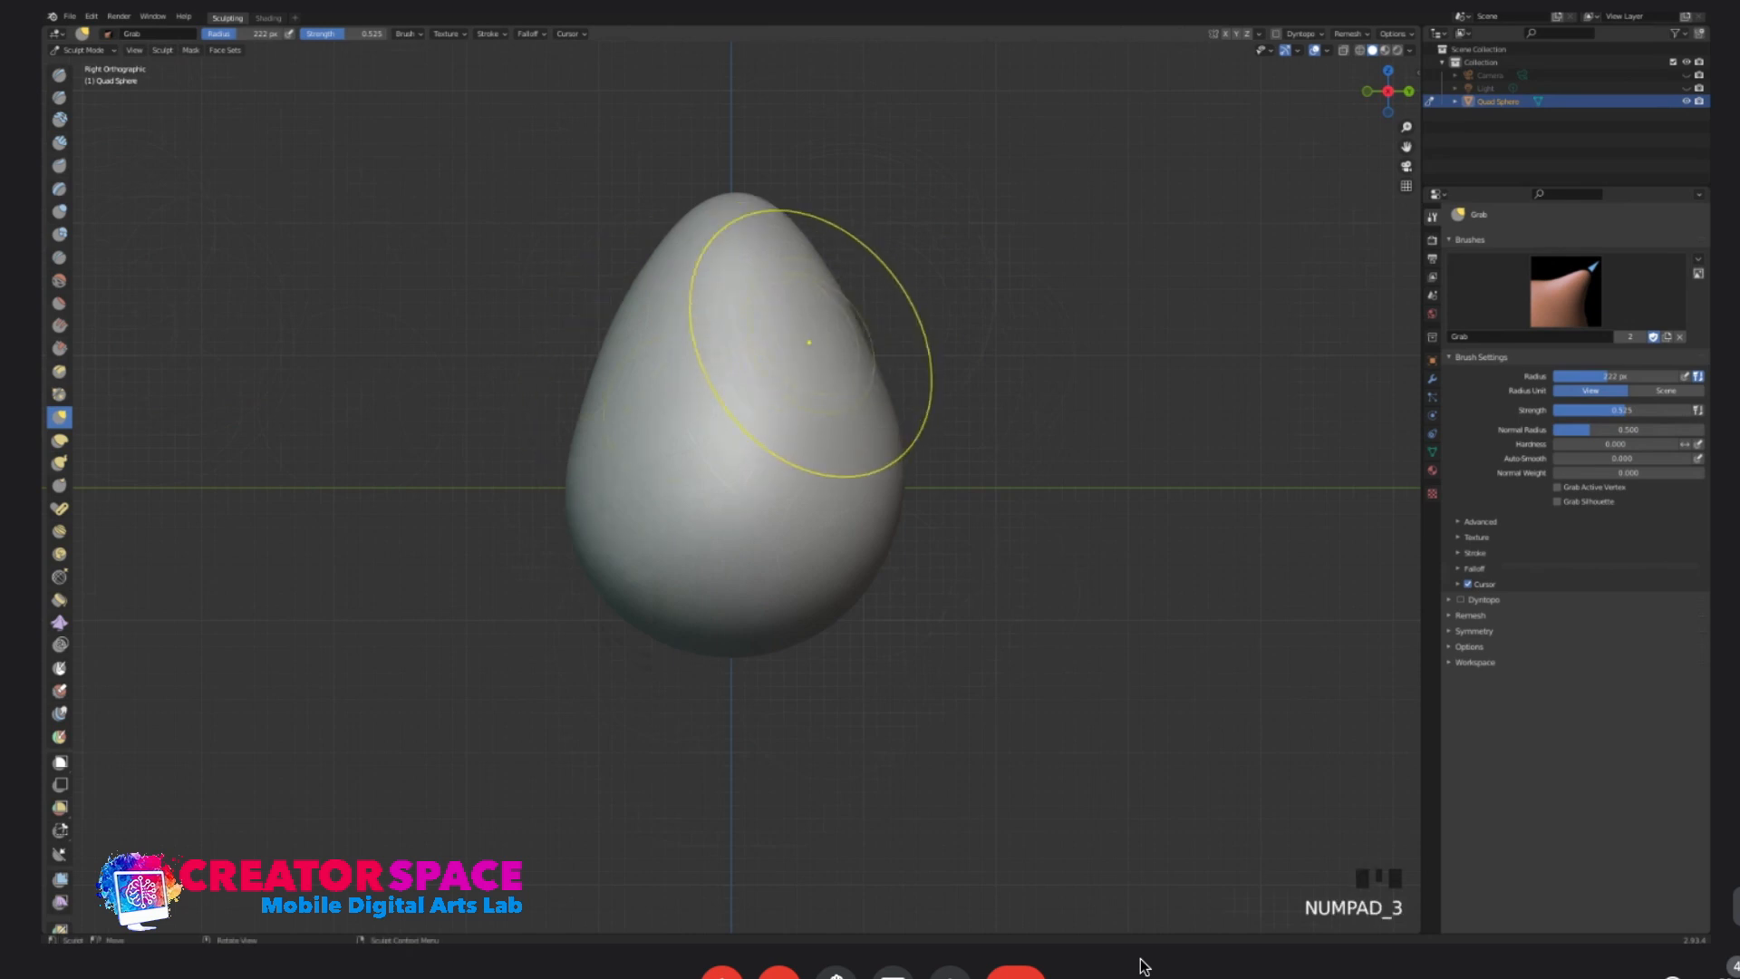
- In the top orthographic view, switch to the Smooth brush, reduce its radius to about 161 px and smooth the egg's outline
key(KP_7)
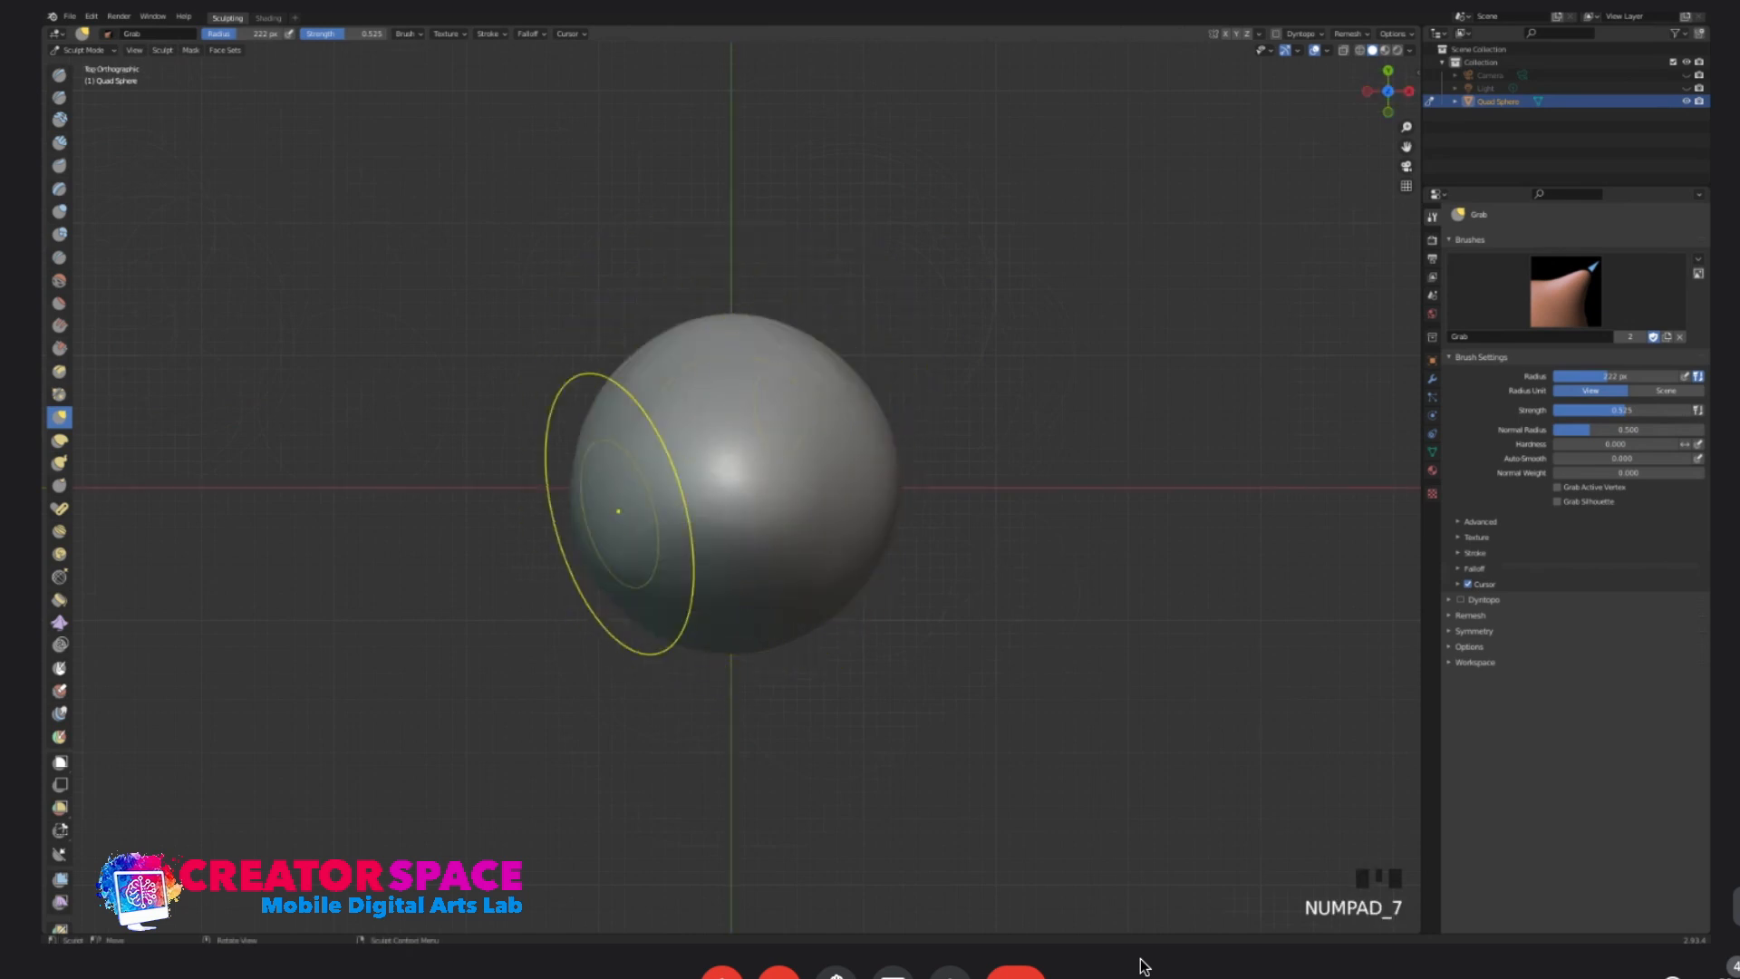
key(shift+s)
key(bracketleft)
key(bracketleft)
key(bracketleft)
key(bracketleft)
click(1144, 967)
click(1144, 967)
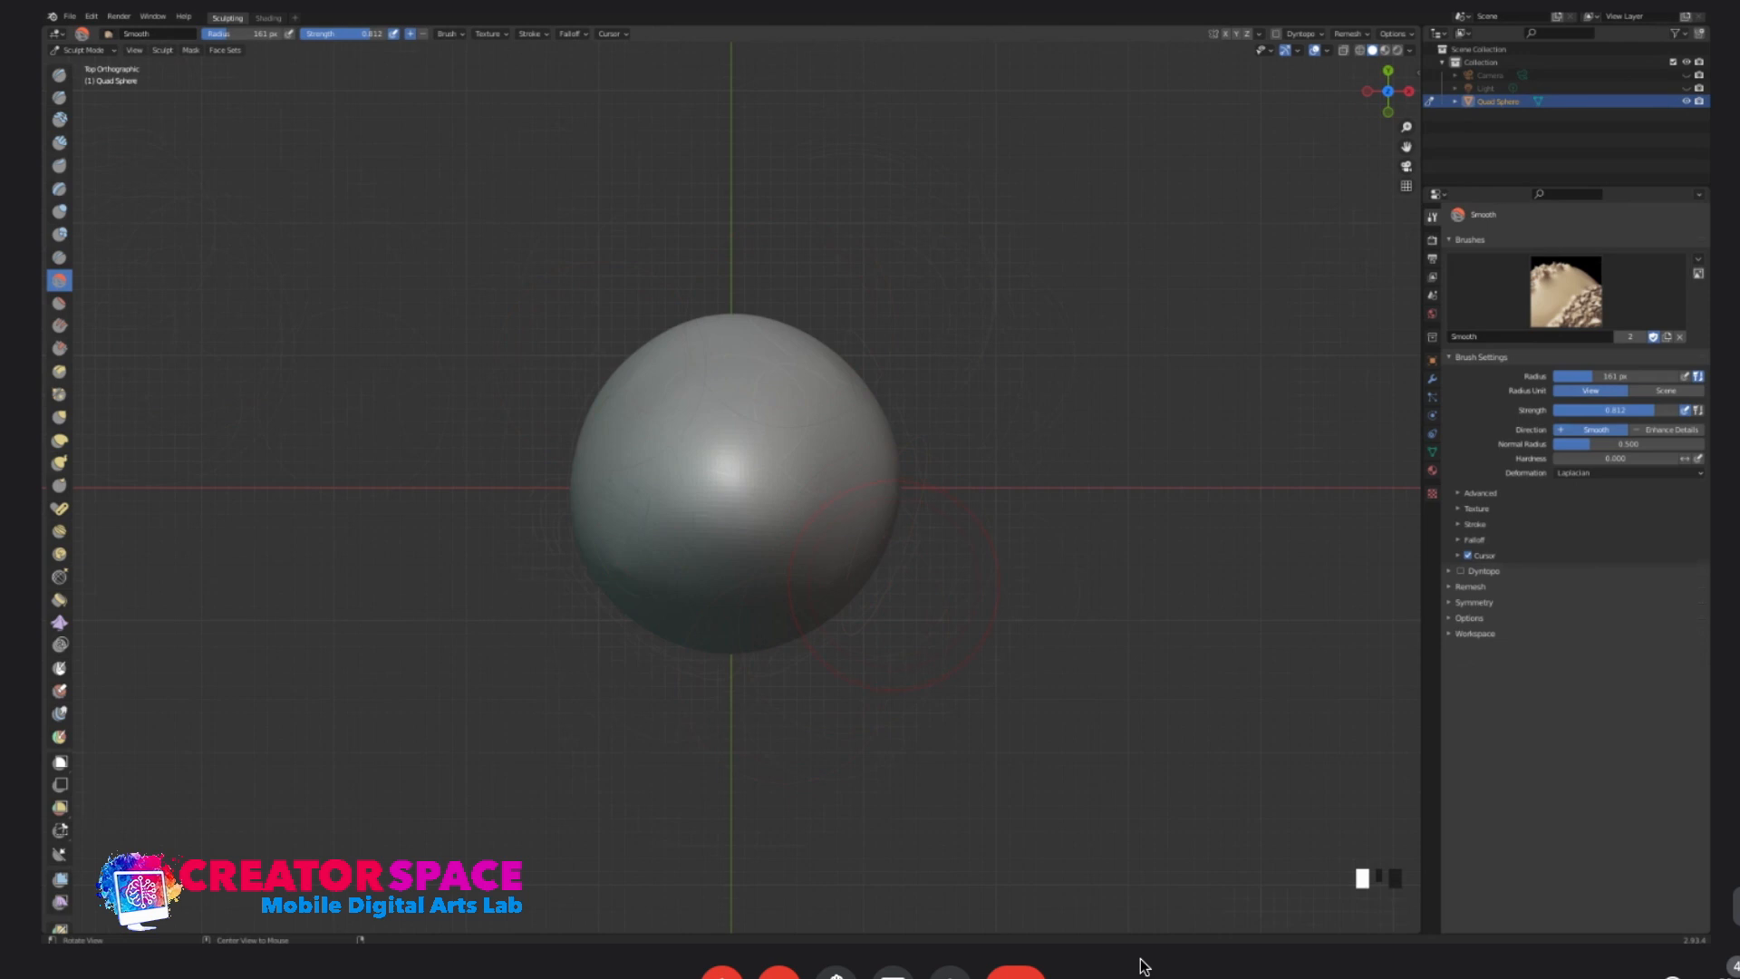
- Examine the egg's surface and silhouette from several rotated angles
middle_drag(770, 508, 698, 516)
middle_drag(753, 435, 794, 345)
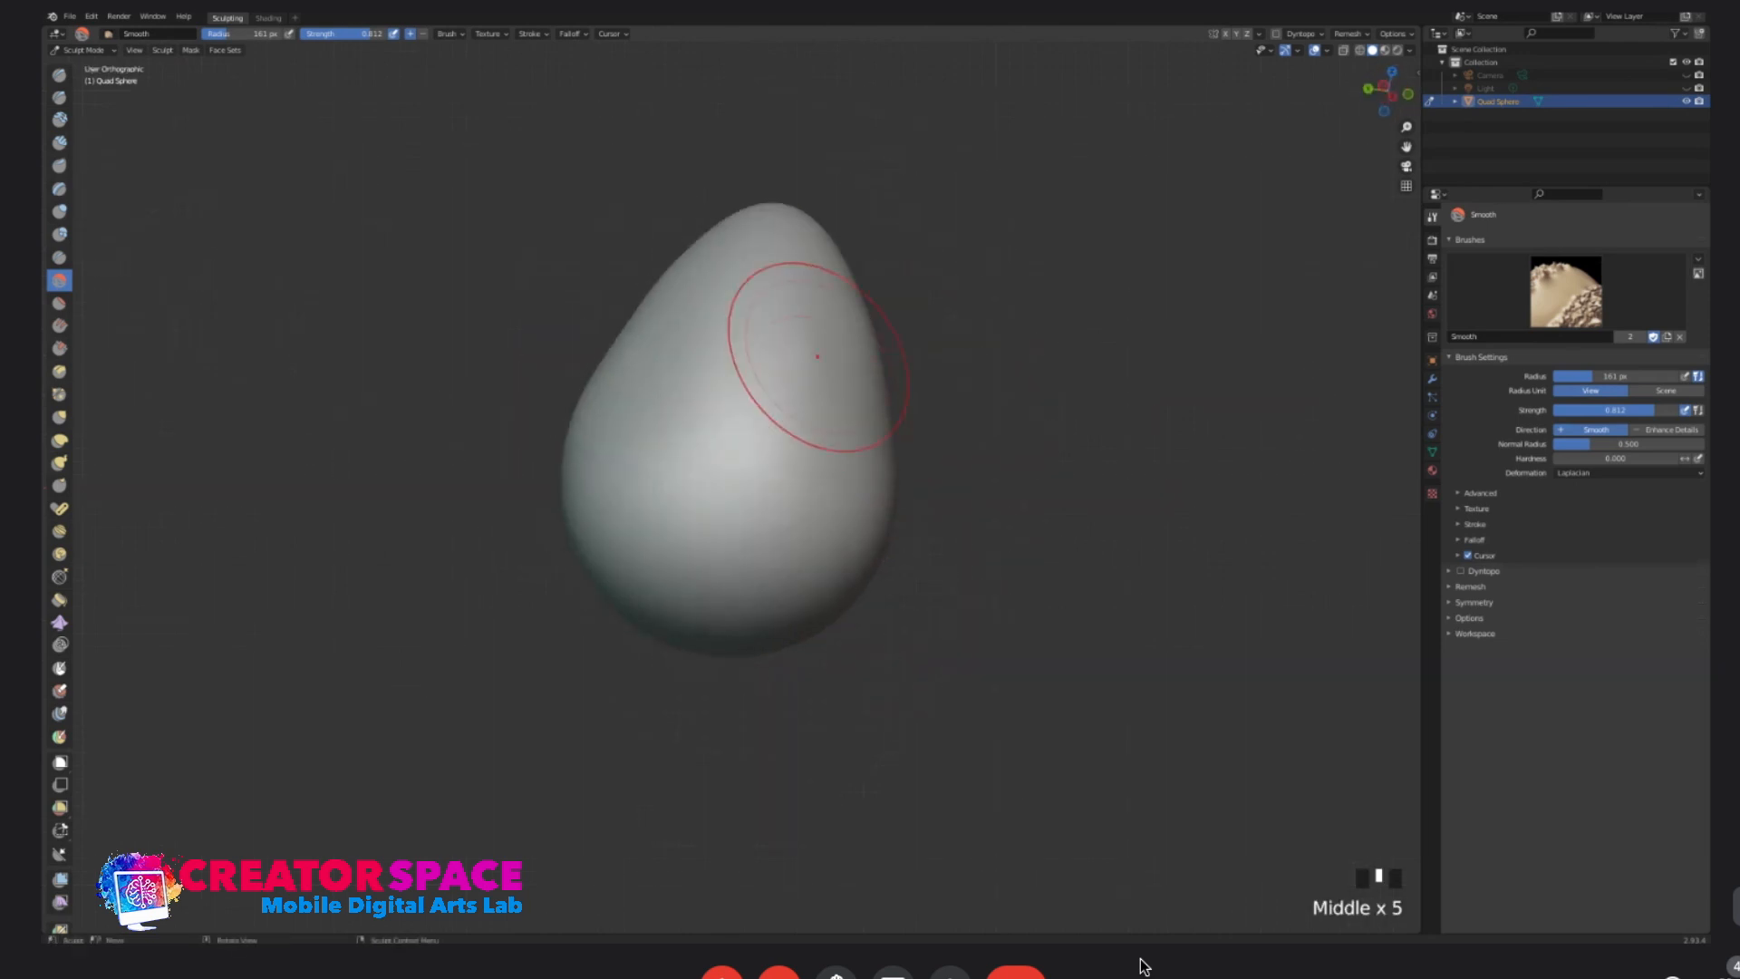
middle_drag(750, 341, 750, 354)
middle_drag(750, 354, 797, 330)
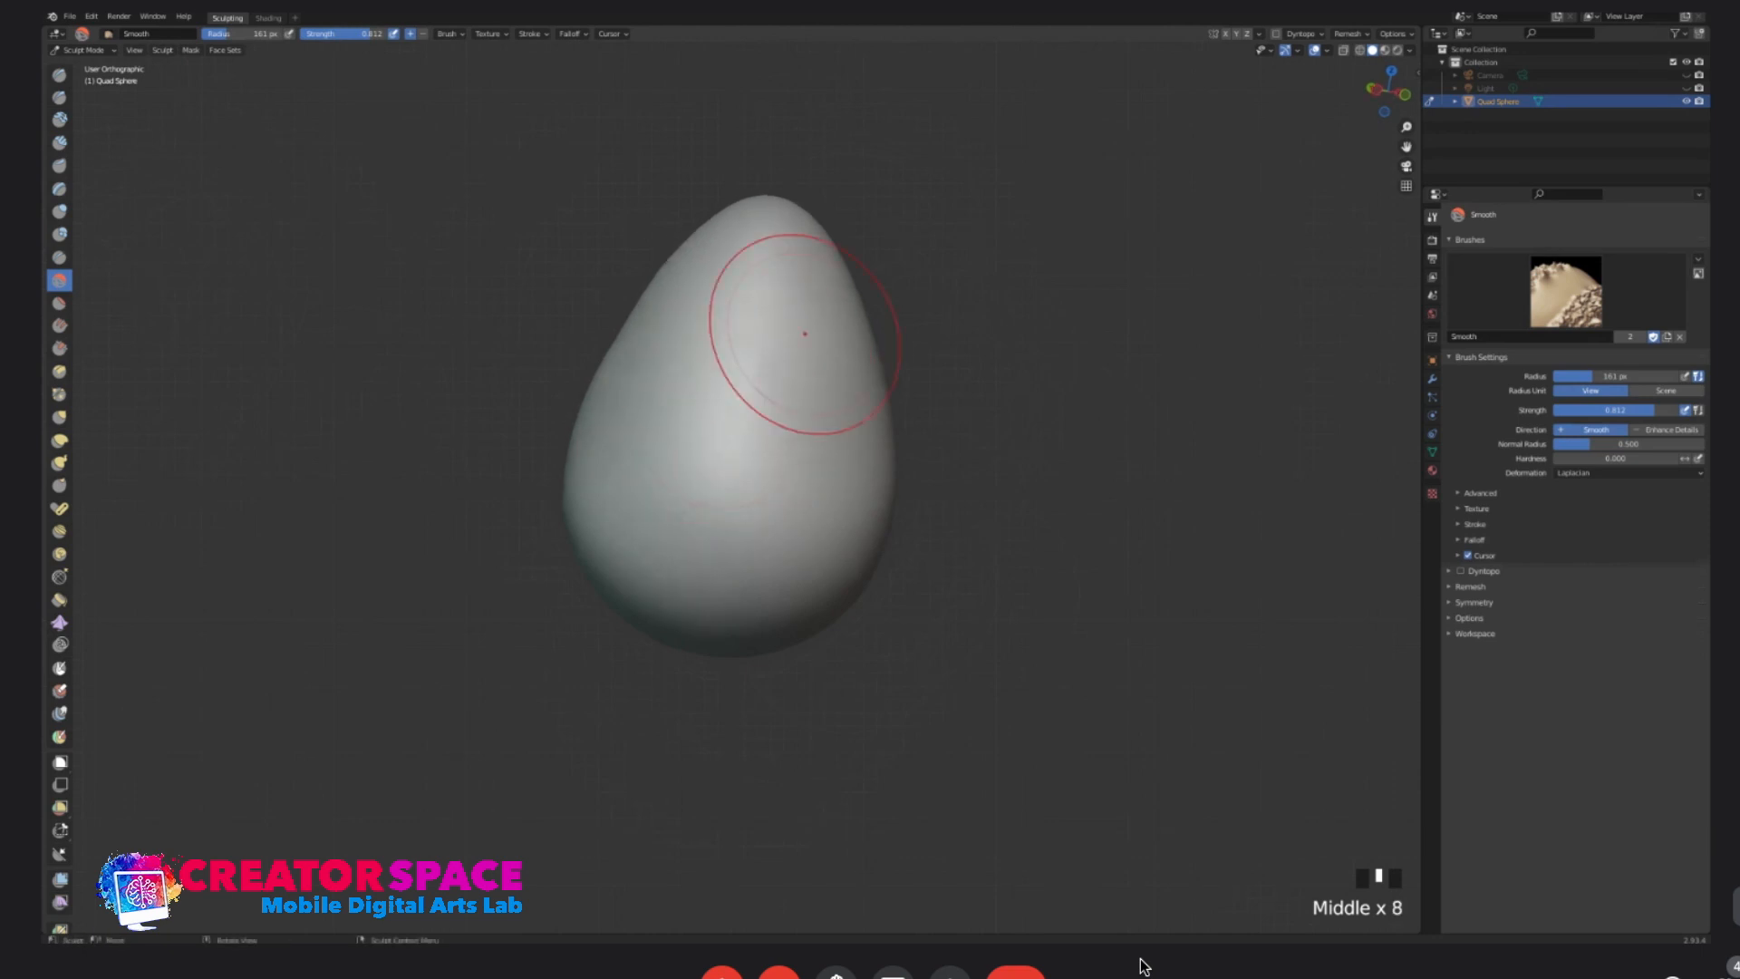
middle_drag(726, 408, 735, 426)
middle_drag(626, 413, 610, 416)
scroll(610, 414, up, 4)
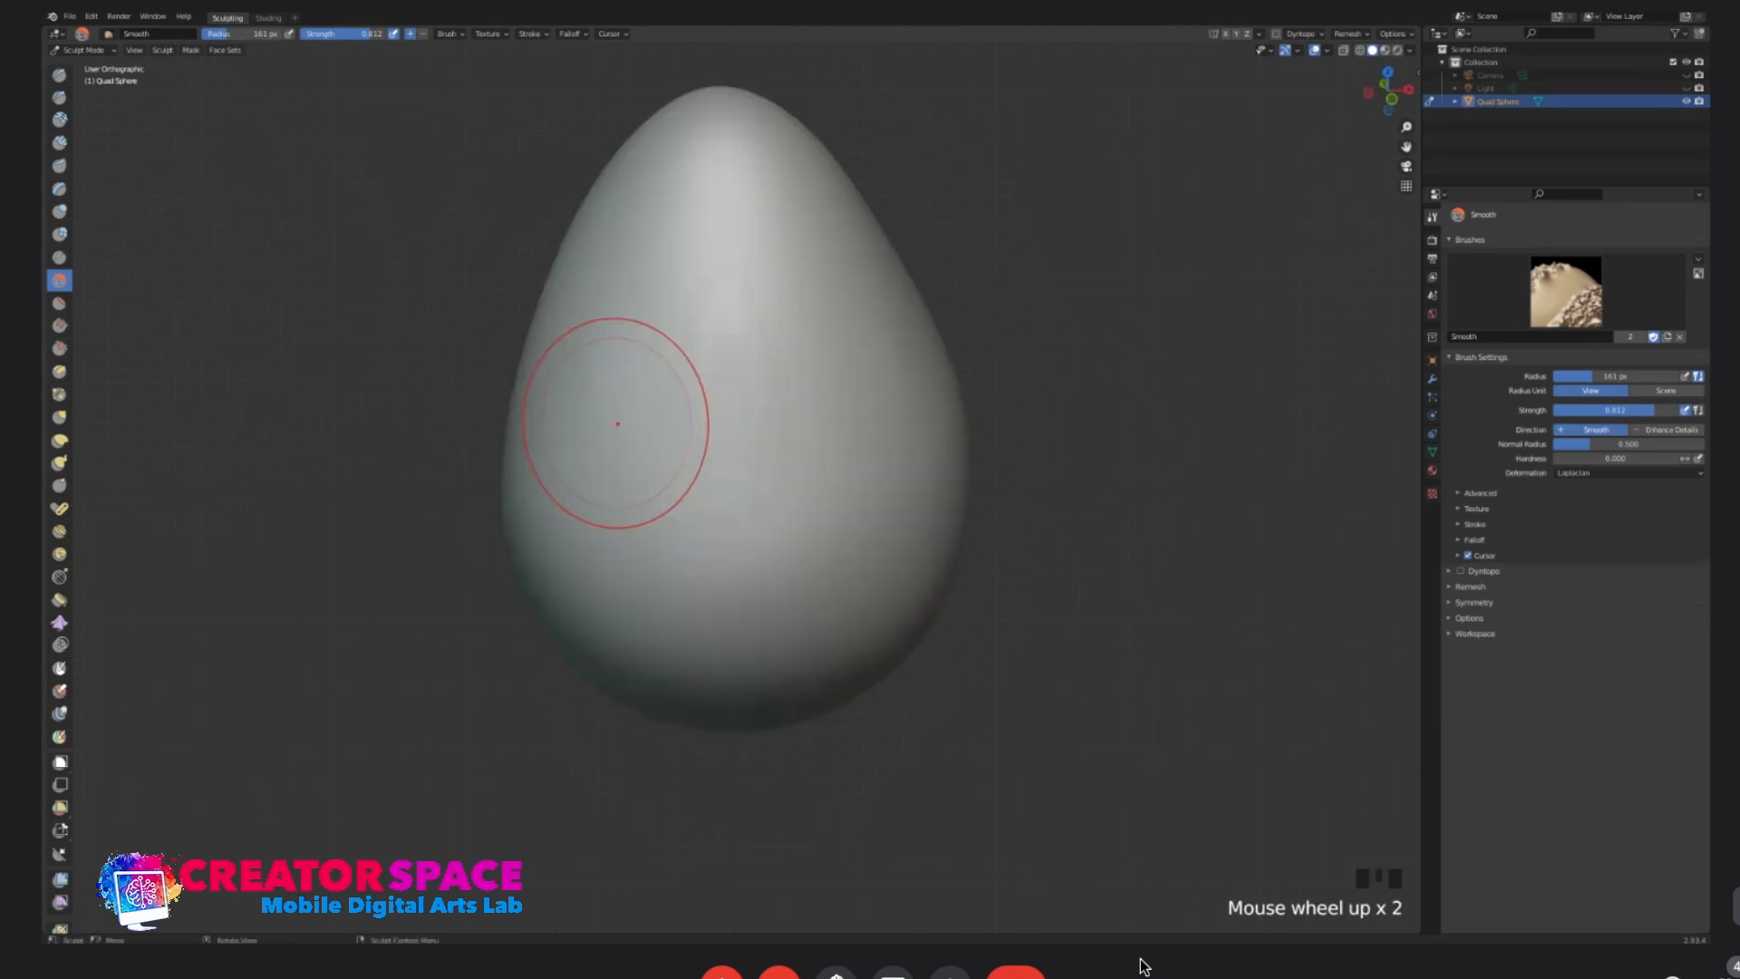
scroll(594, 394, down, 2)
- Reduce the Smooth brush's radius to 93 px, raise its strength to 1.000 and smooth the egg's side and front
key(bracketleft)
key(bracketleft)
key(bracketleft)
key(bracketleft)
key(bracketleft)
key(bracketleft)
key(bracketleft)
key(bracketleft)
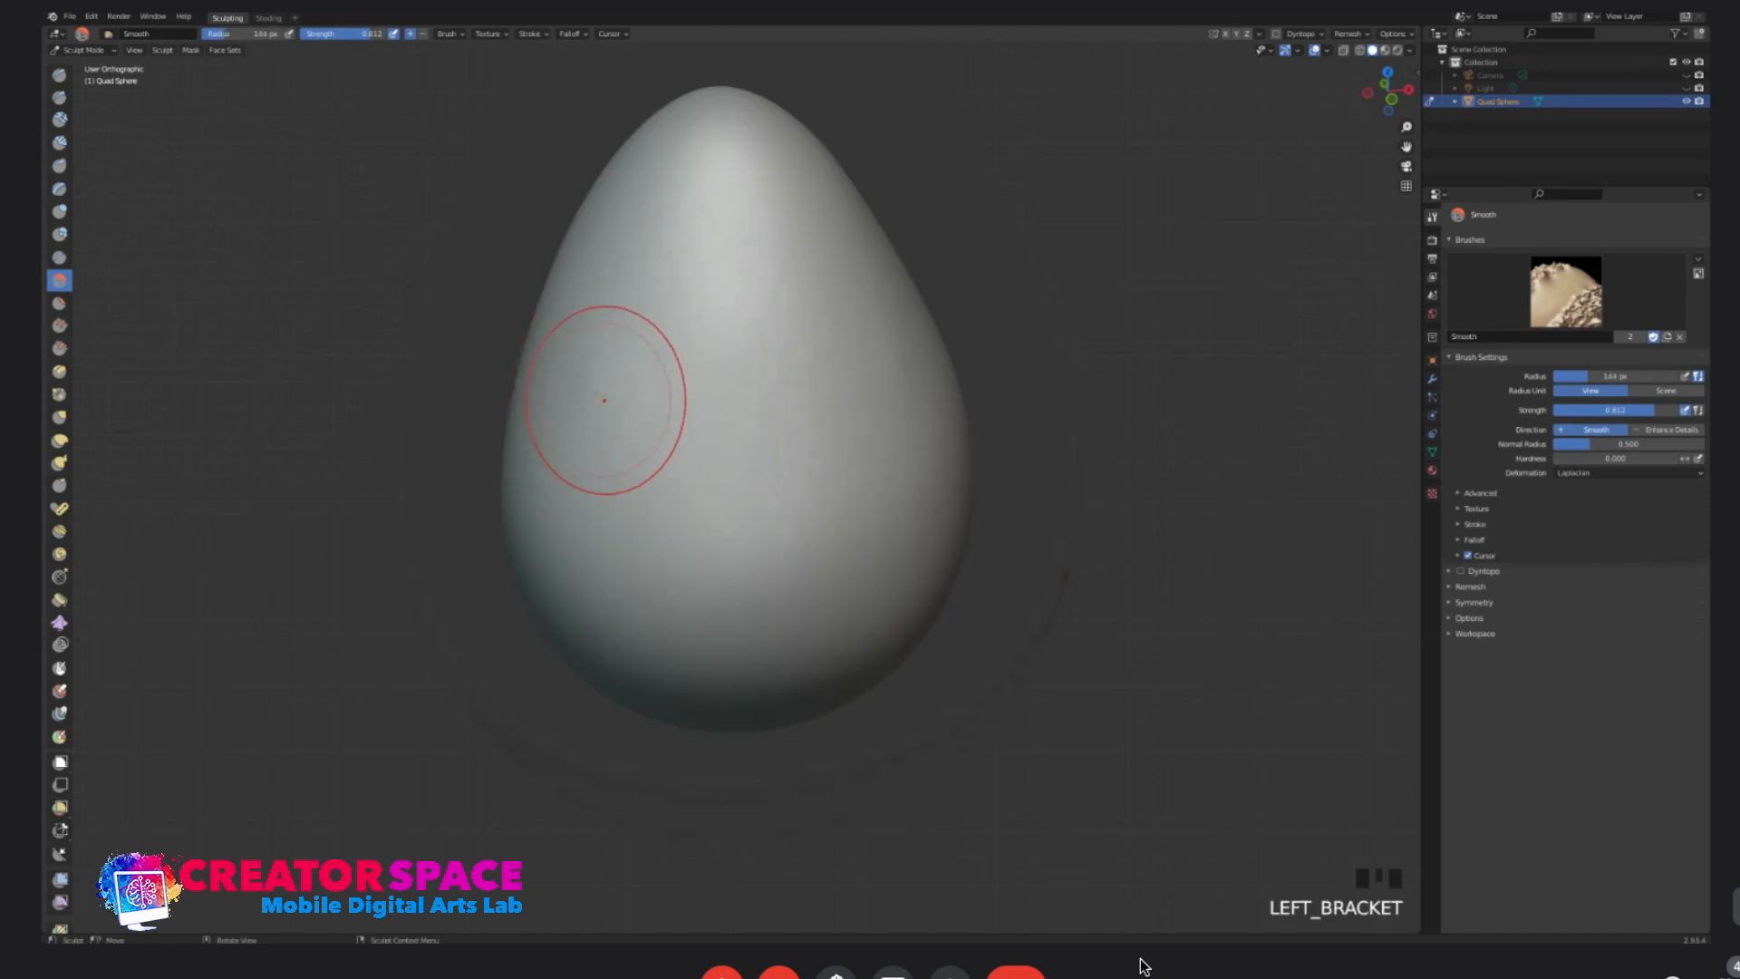
right_click(592, 390)
mouse_move(567, 408)
mouse_down()
mouse_move(641, 404)
mouse_move(588, 399)
mouse_move(591, 353)
mouse_up()
drag(593, 344, 716, 534)
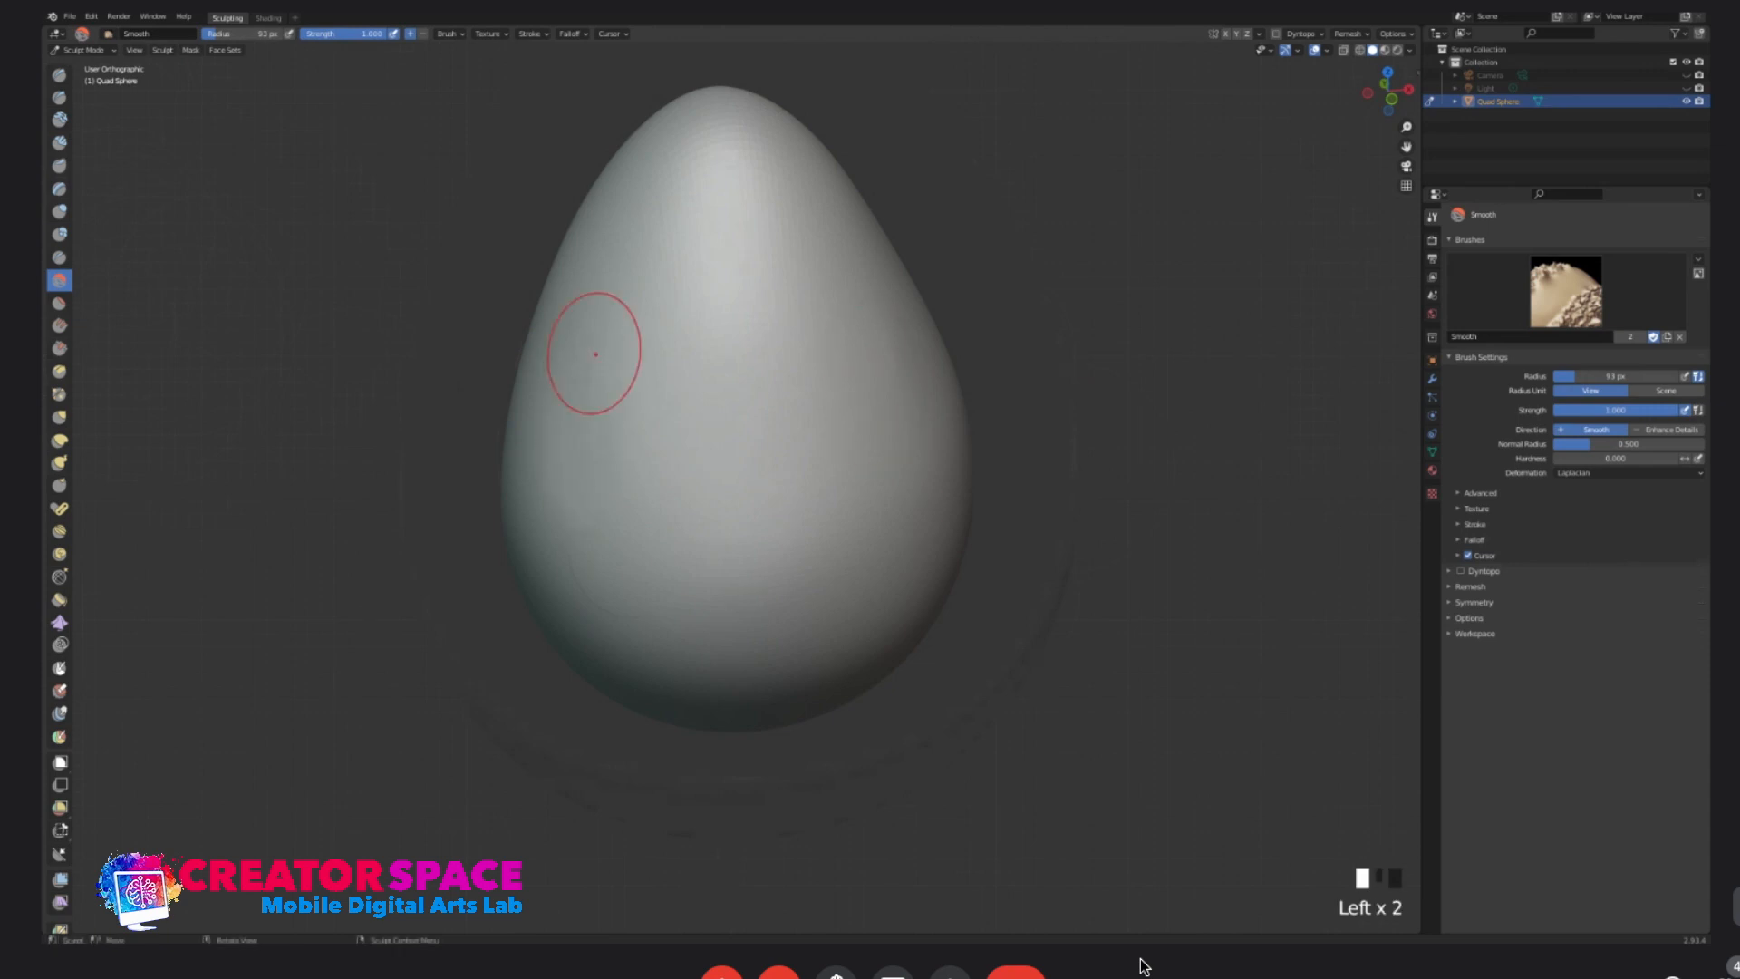
- Set the Smooth brush's radius to 102 px, lower its strength and blend the egg's remaining uneven flanks
middle_drag(897, 417, 867, 437)
mouse_move(867, 437)
mouse_down()
mouse_move(858, 371)
mouse_move(880, 429)
mouse_up()
middle_drag(558, 488, 716, 540)
key(bracketleft)
key(bracketright)
key(bracketright)
key(bracketright)
right_click(643, 464)
drag(567, 460, 547, 462)
mouse_move(646, 372)
mouse_down()
mouse_move(658, 402)
mouse_move(762, 399)
mouse_up()
drag(934, 363, 959, 376)
- View the whole egg from the front and add the General Modeling workspace
scroll(906, 417, down, 4)
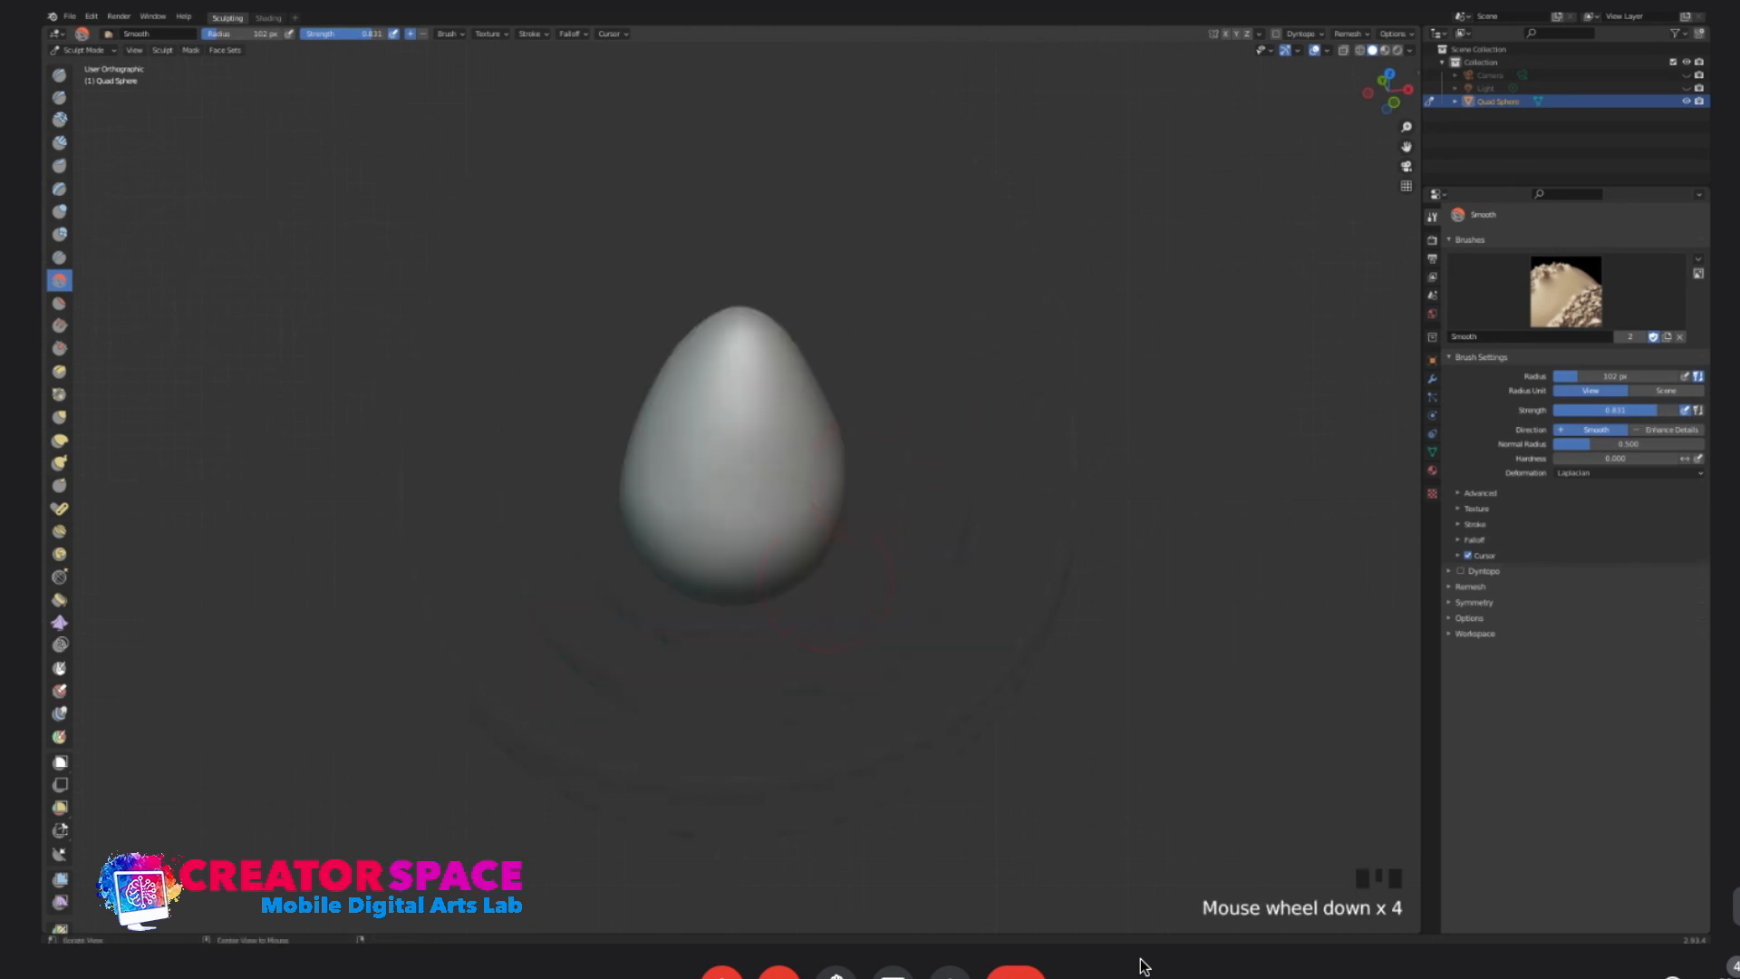
middle_drag(852, 453, 796, 486)
key(KP_1)
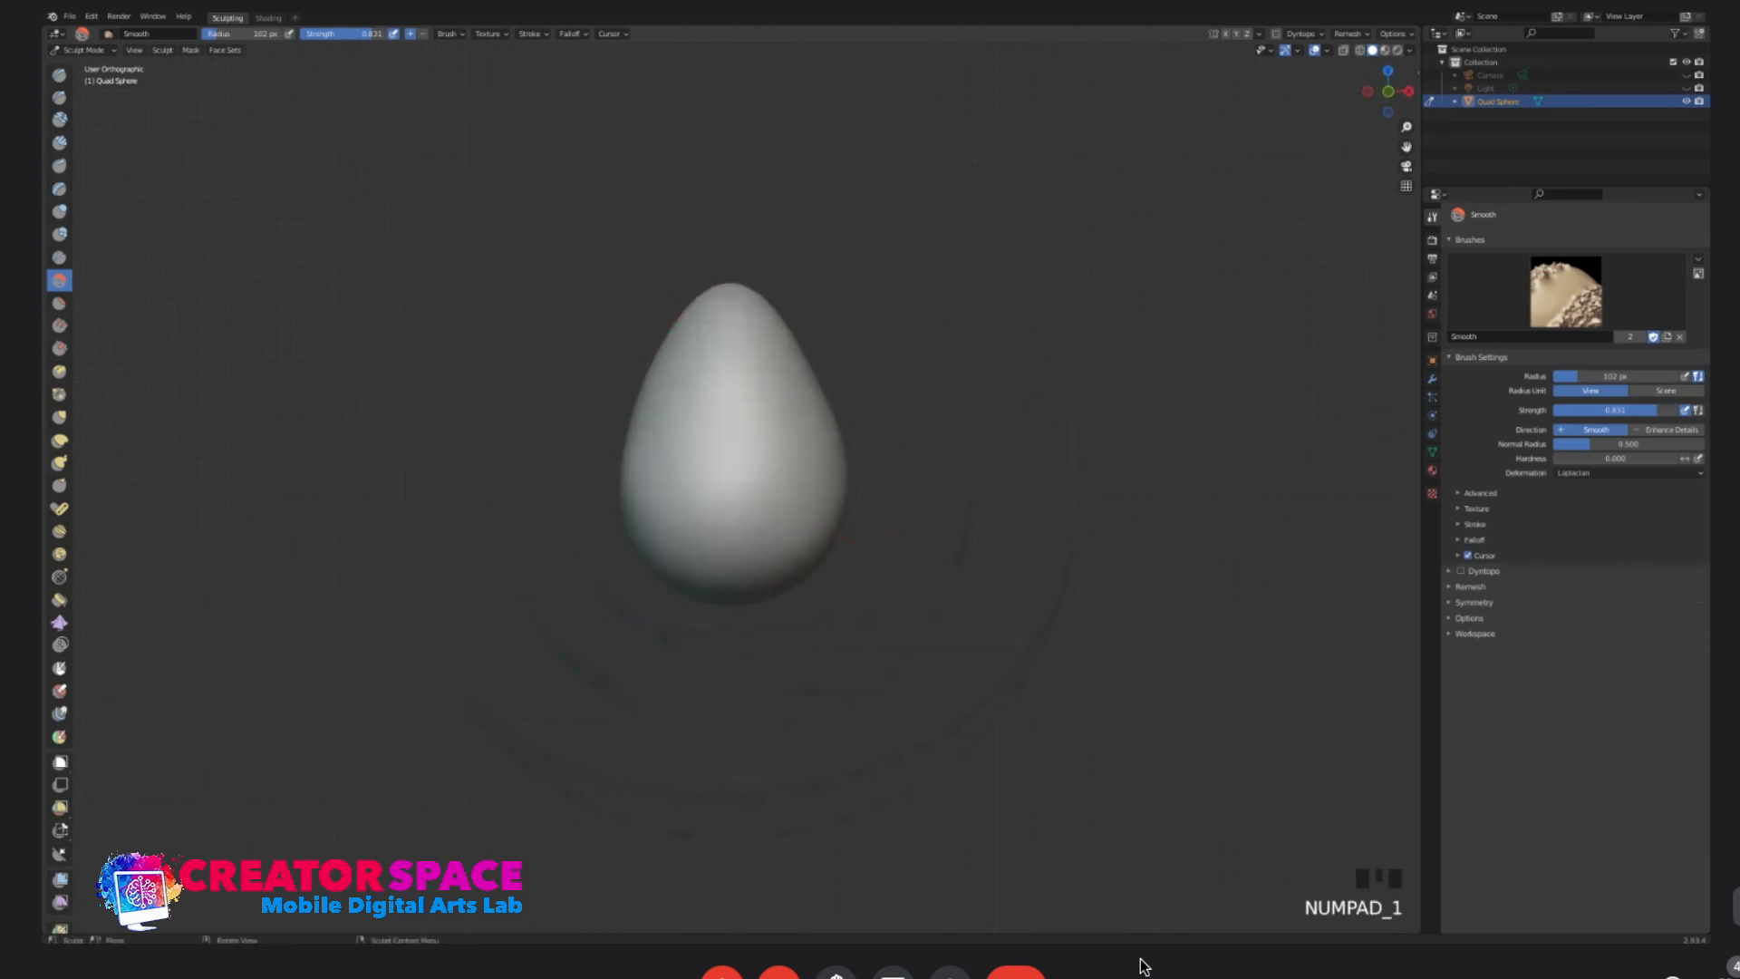
scroll(729, 422, up, 1)
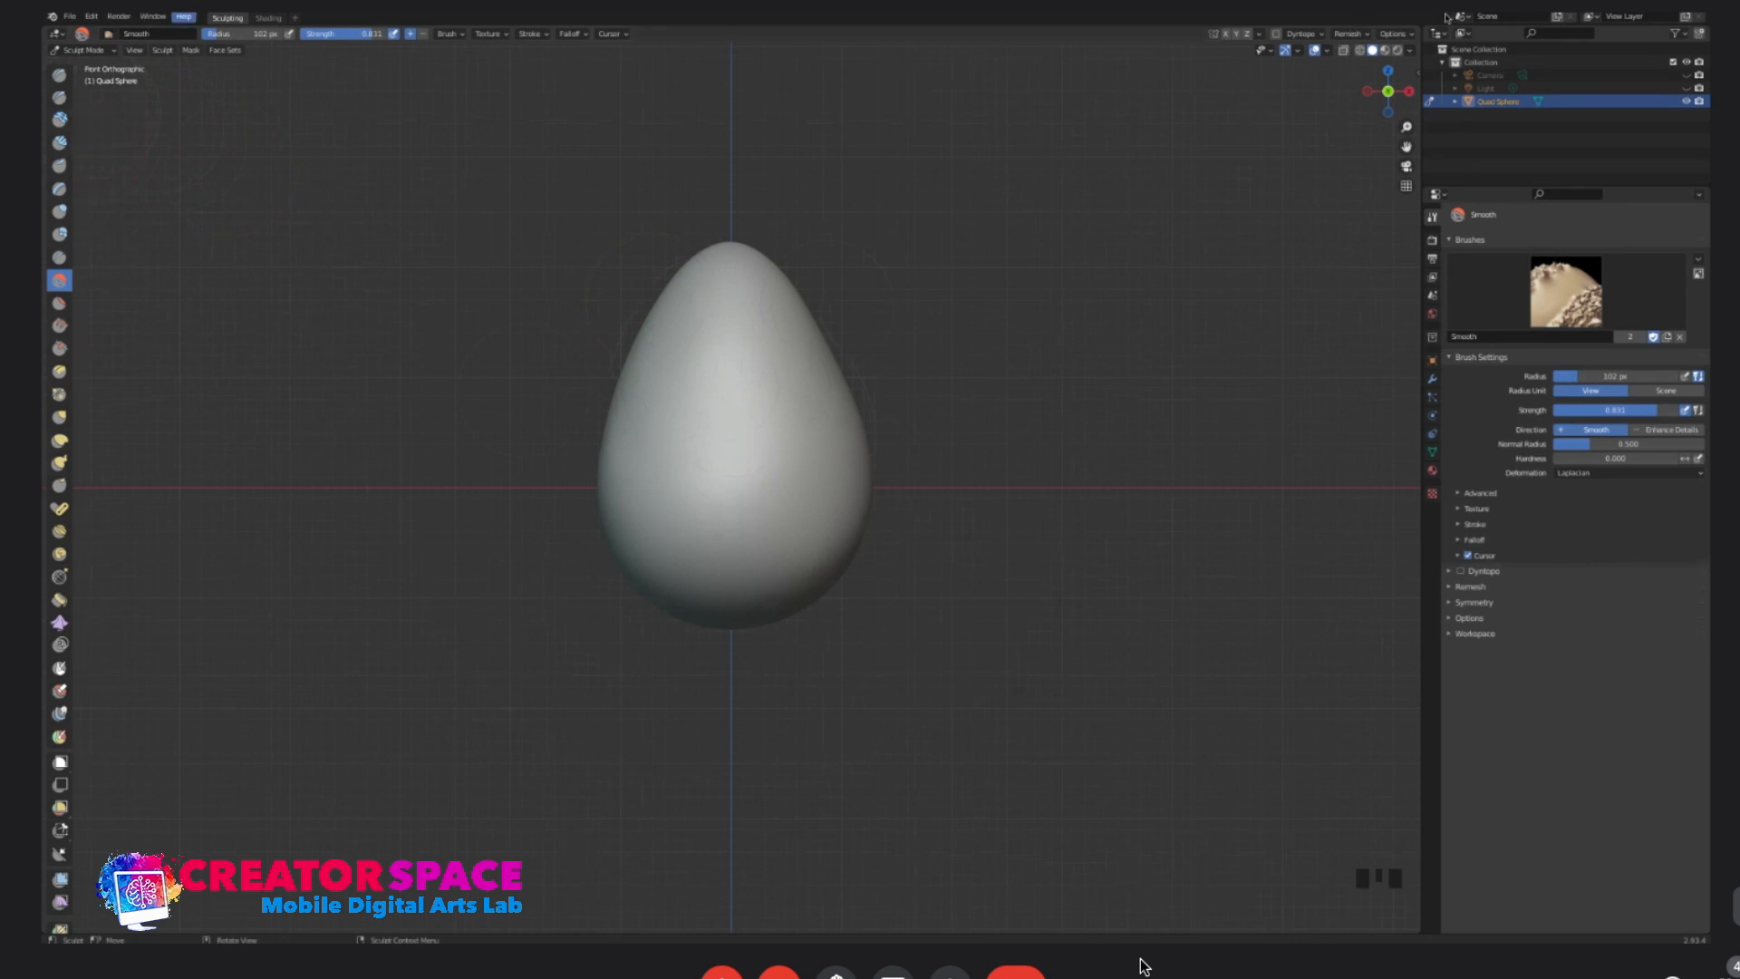
click(294, 17)
mouse_move(282, 55)
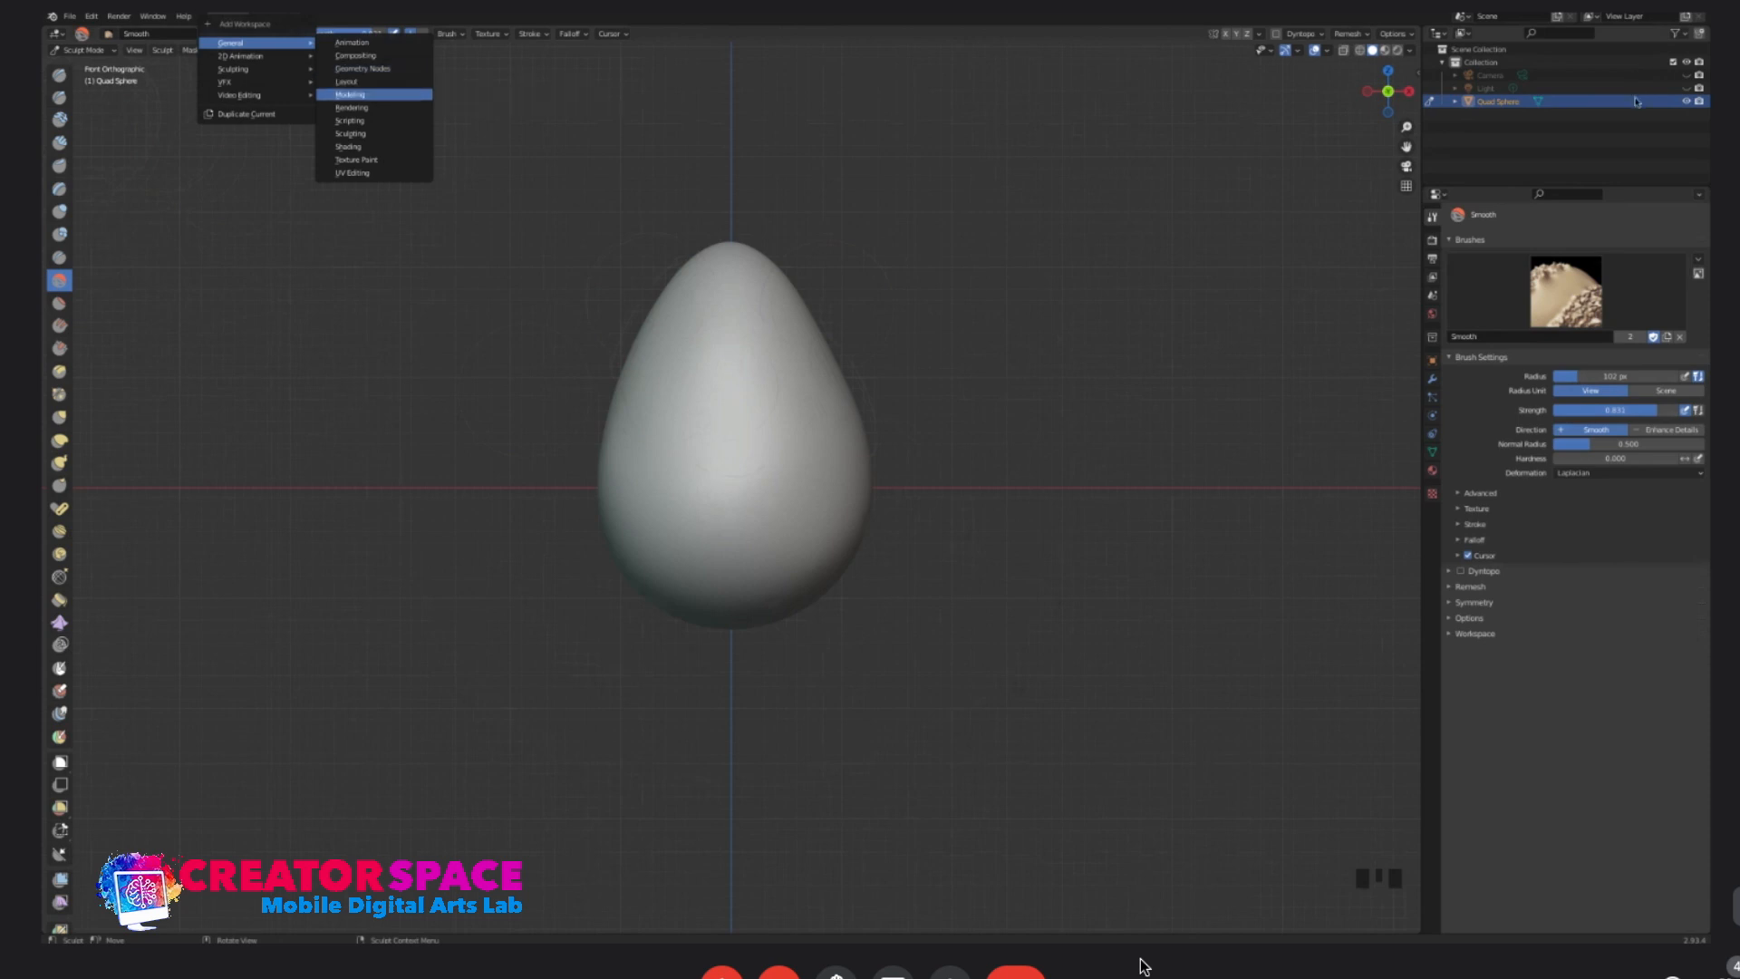
click(350, 94)
scroll(1143, 966, up, 4)
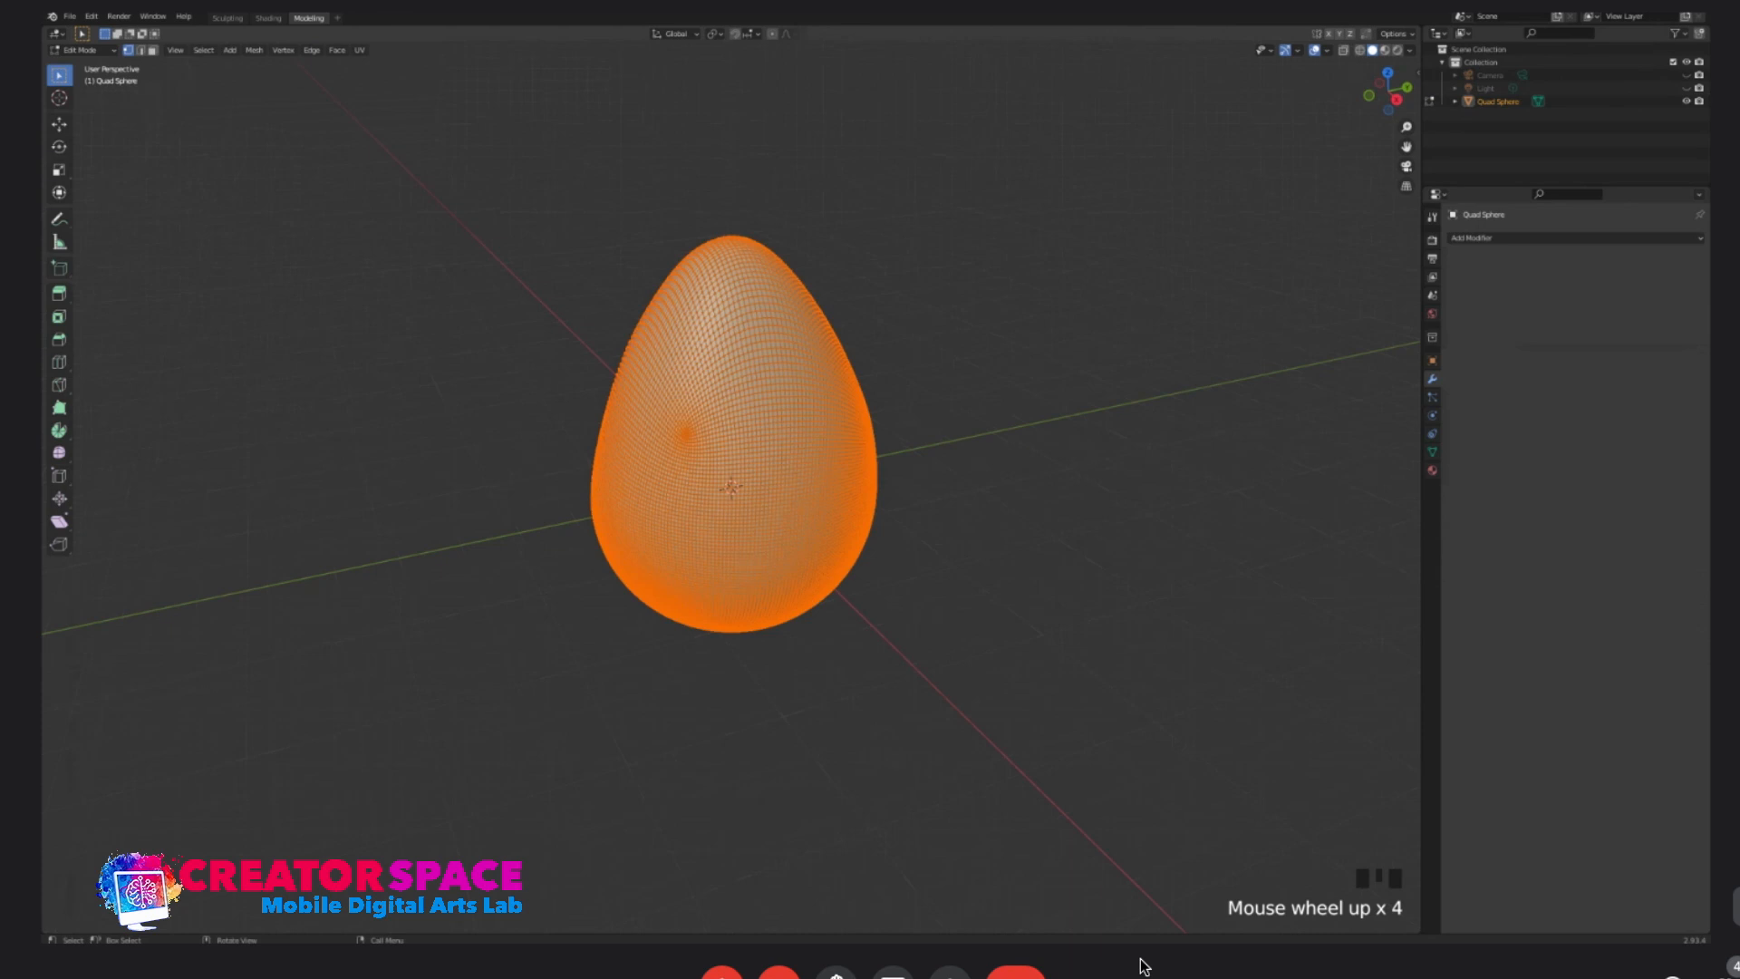
- Compare the egg's plain surface in Object Mode with its mesh in Edit Mode
key(Tab)
scroll(1144, 966, down, 2)
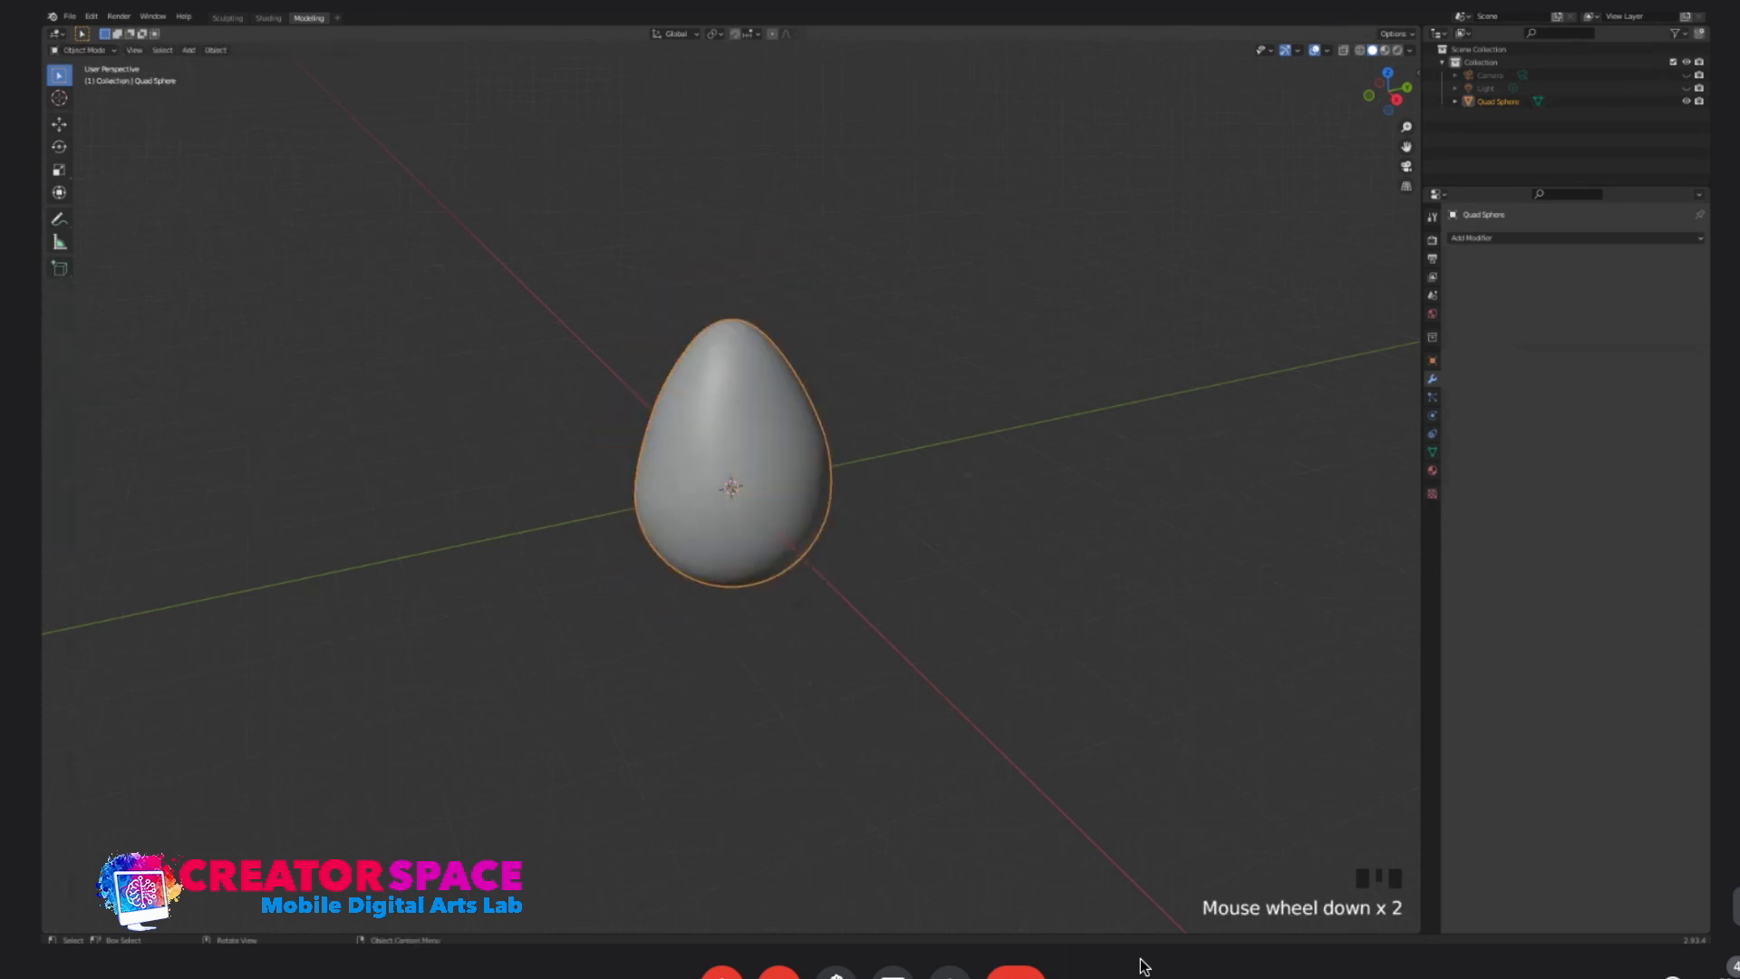
scroll(1144, 966, up, 2)
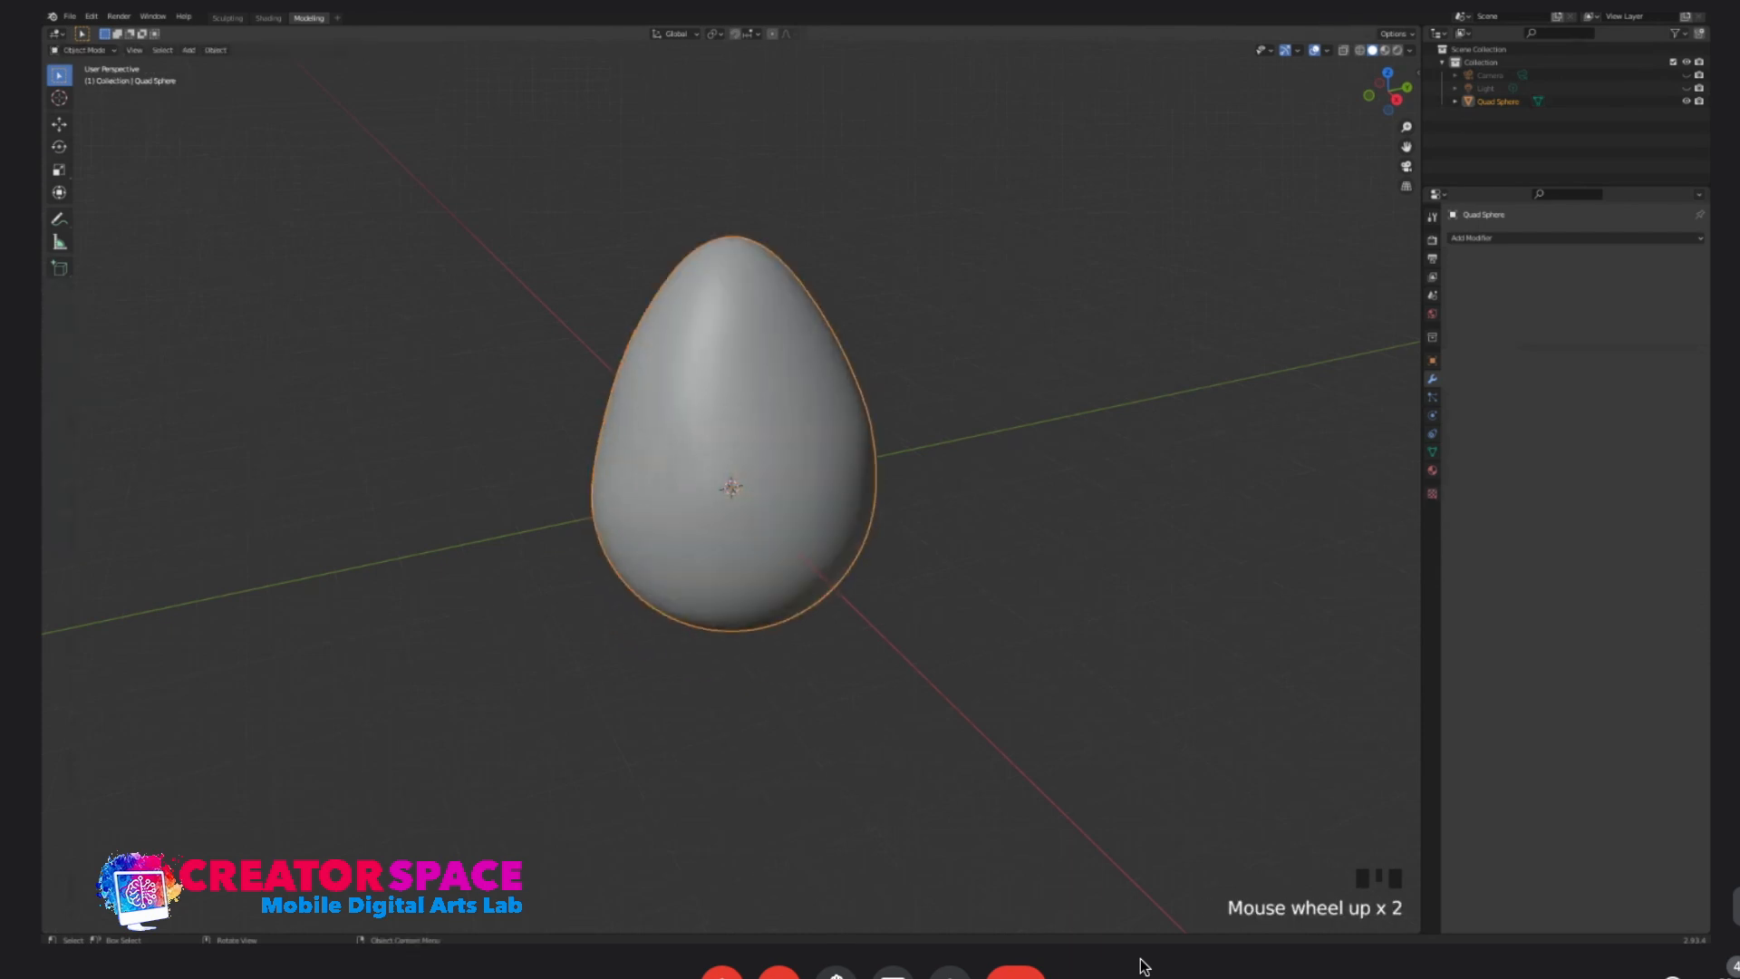
key(Tab)
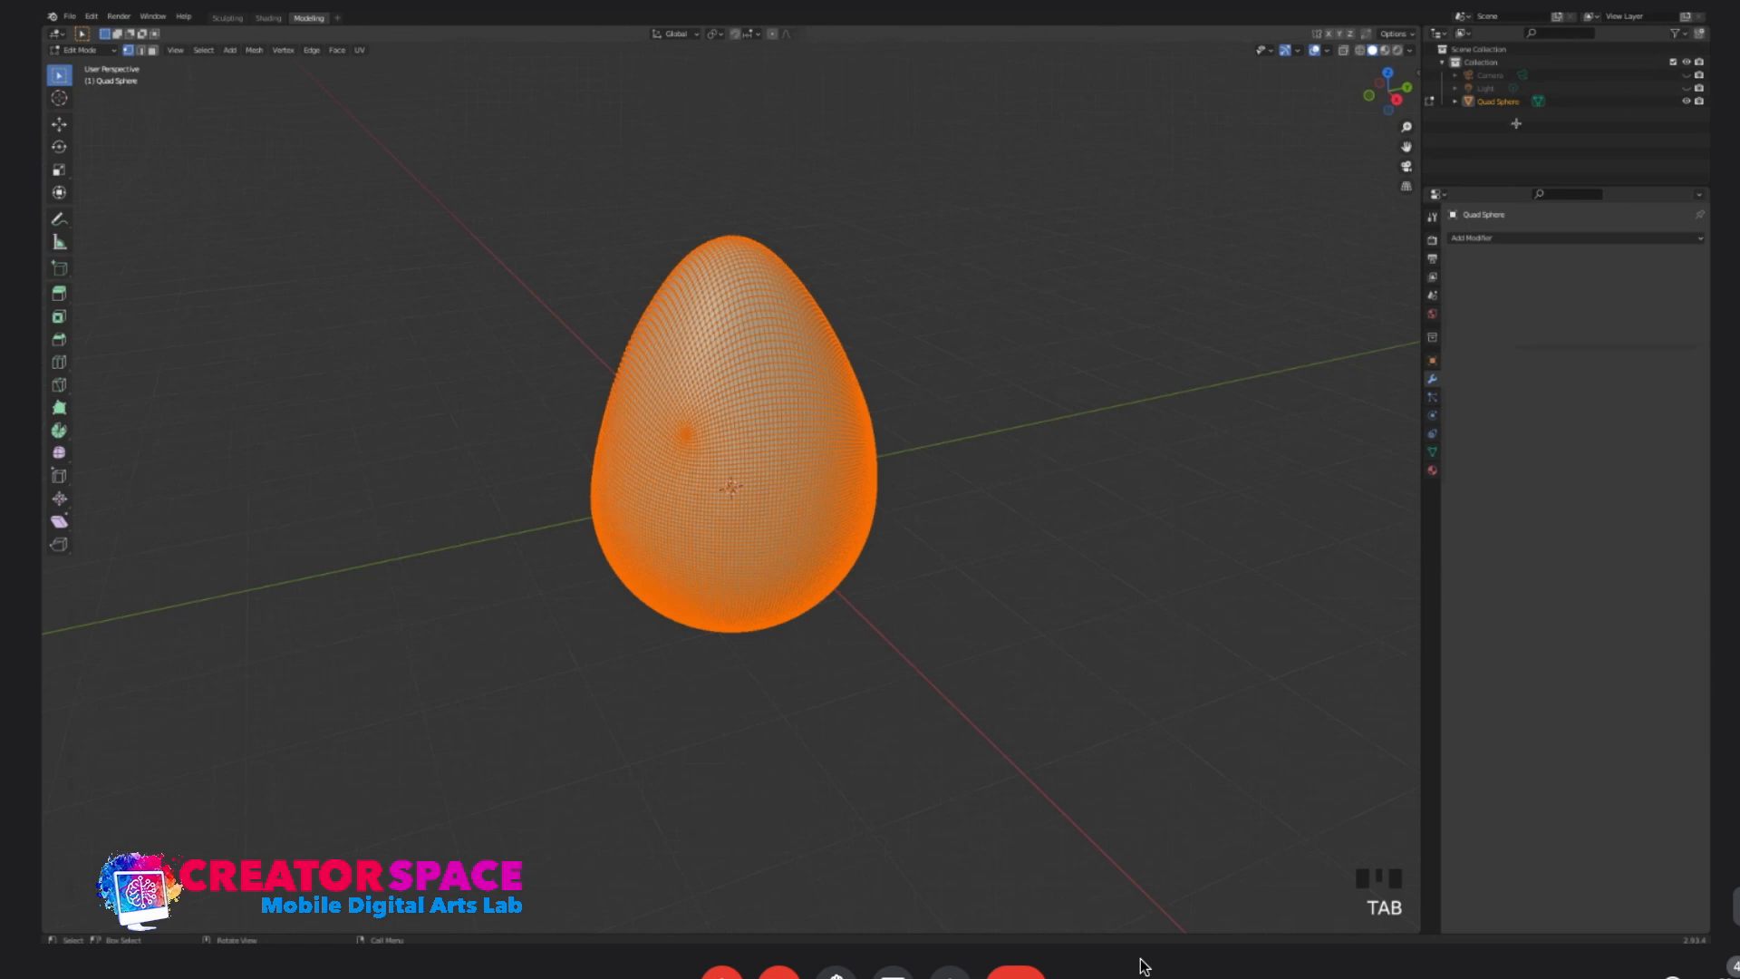
- Return to Object Mode in the front view, deselect the egg and add a cube mesh at the origin
key(KP_1)
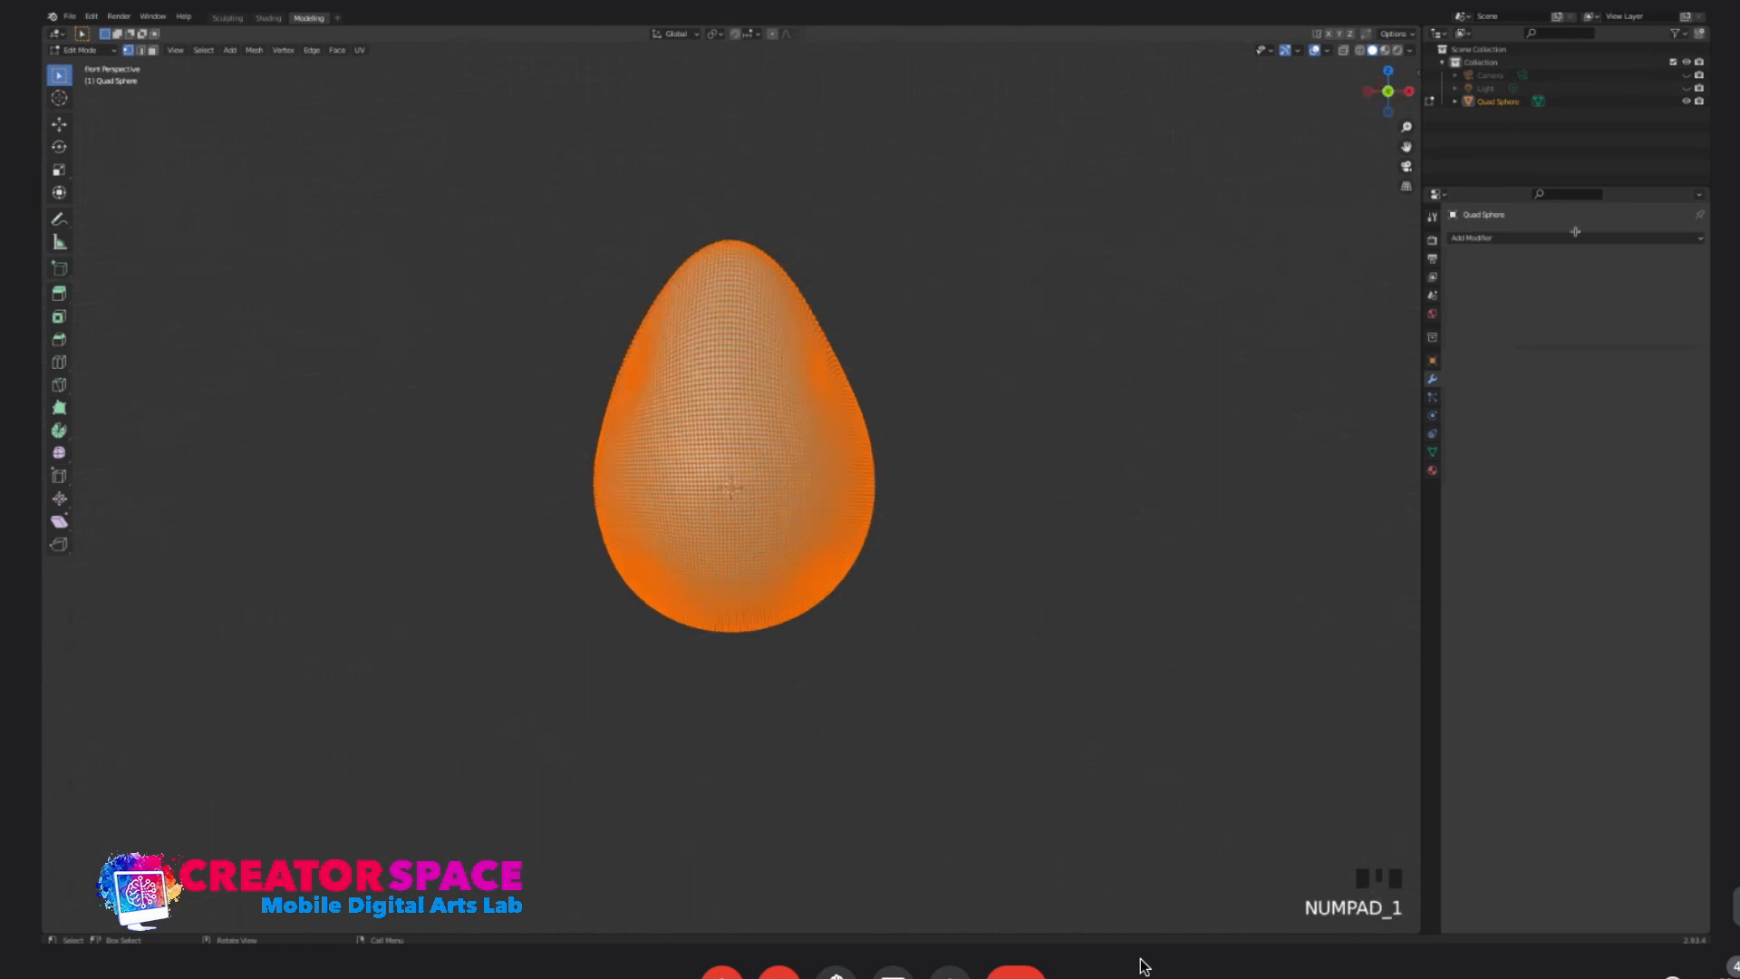
key(Tab)
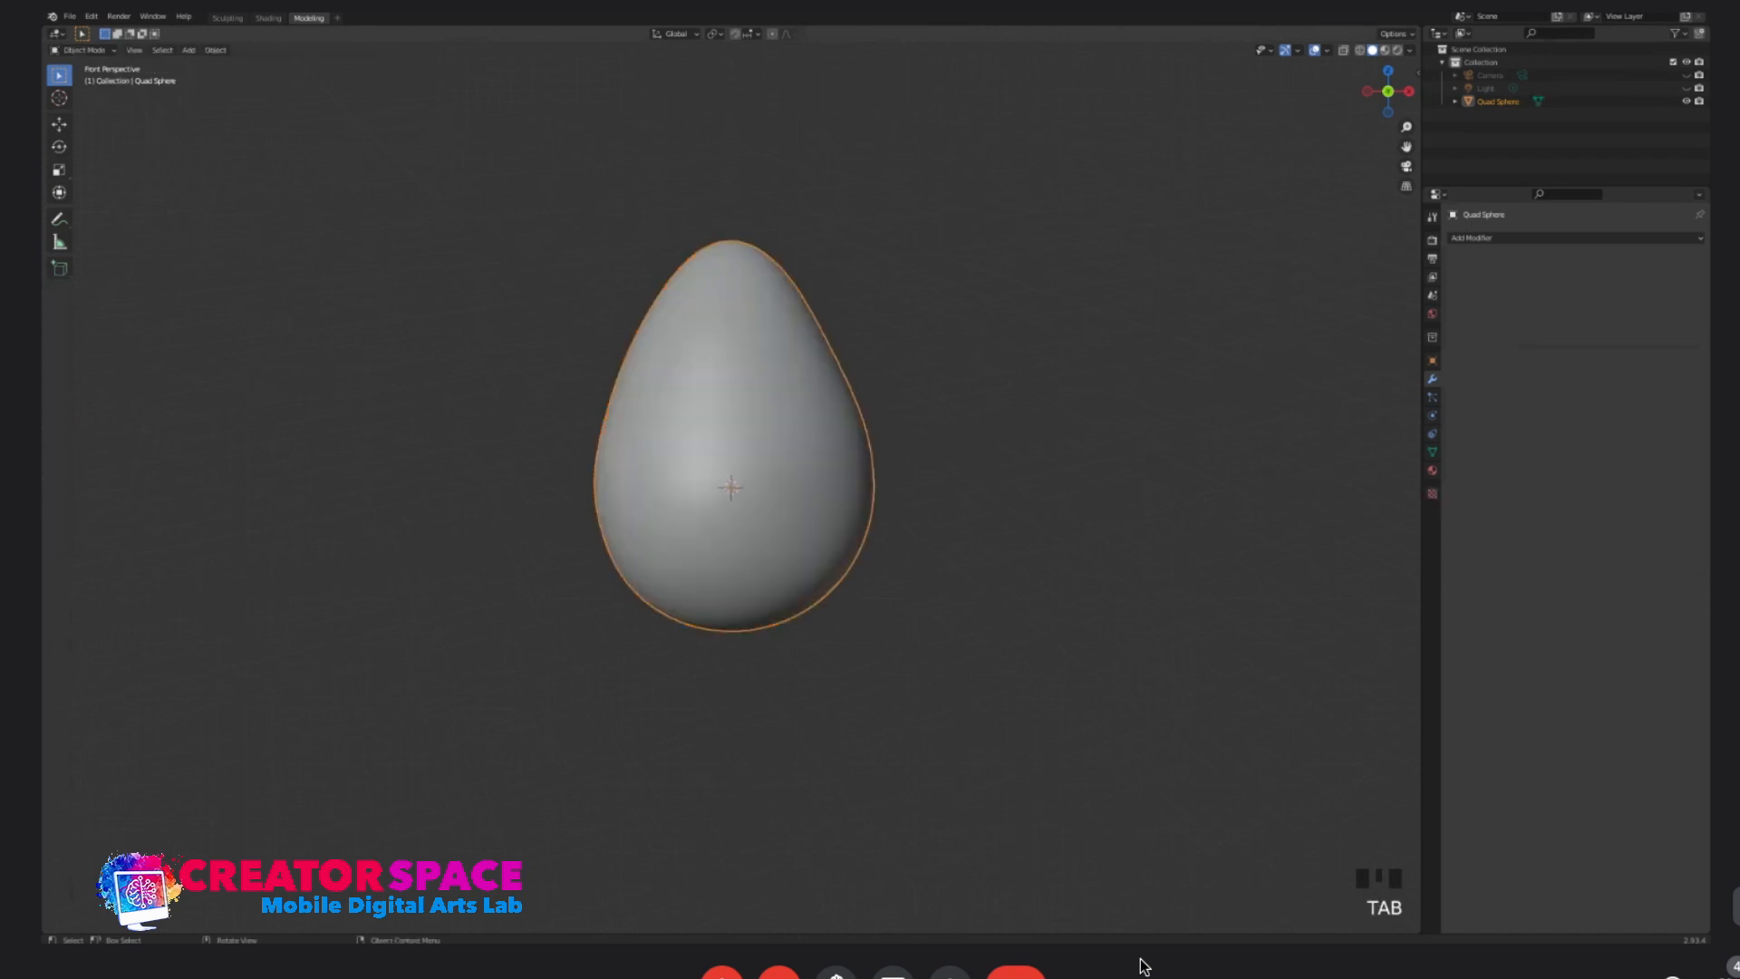
click(1015, 489)
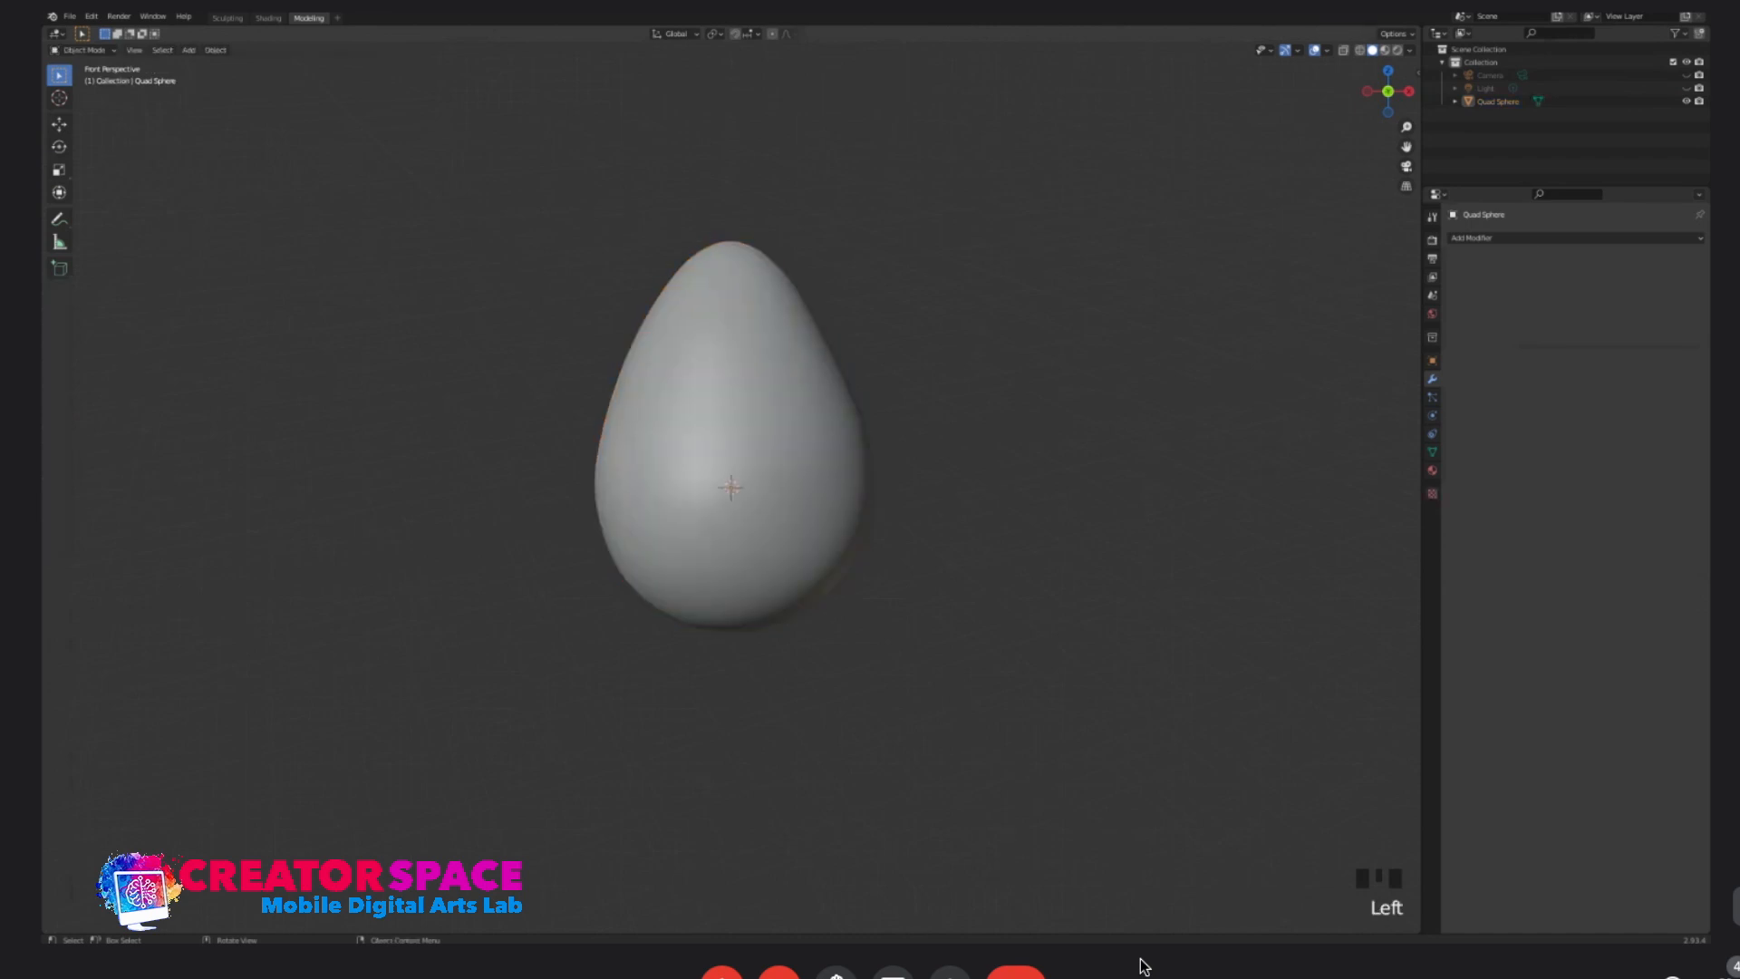
key(shift+a)
mouse_move(688, 437)
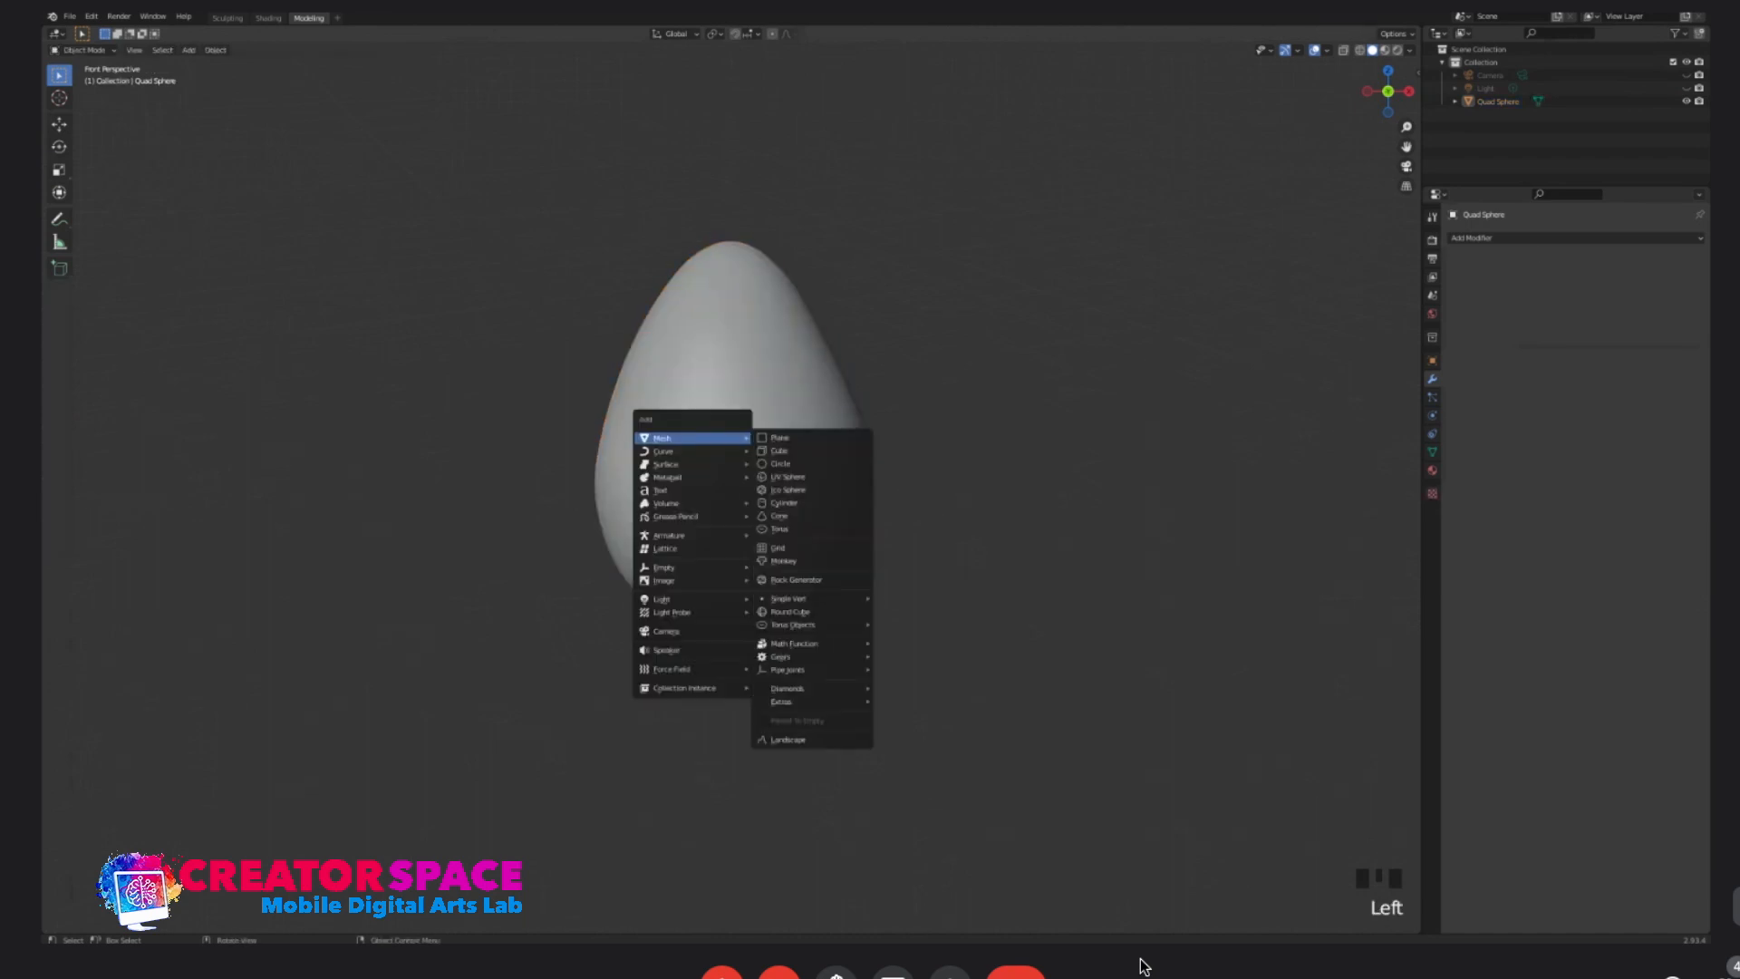
click(779, 451)
- Turn on X-ray, then enlarge and raise the cube until it encloses the egg in the front view
scroll(778, 451, down, 3)
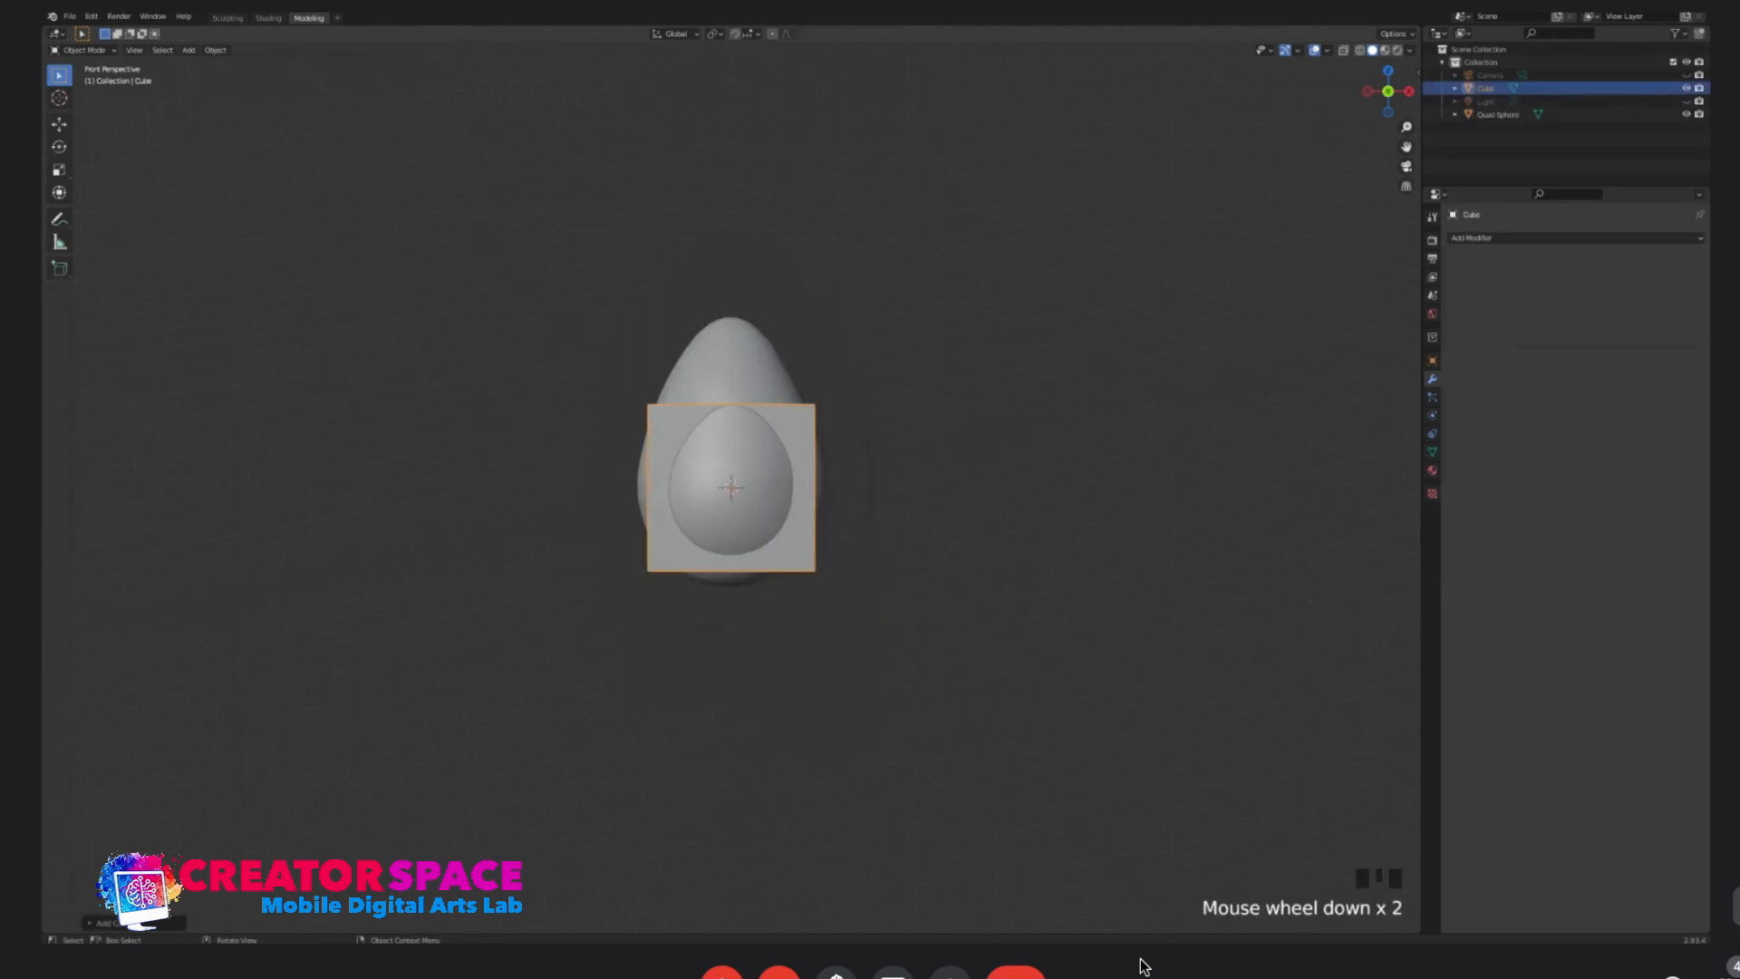
key(s)
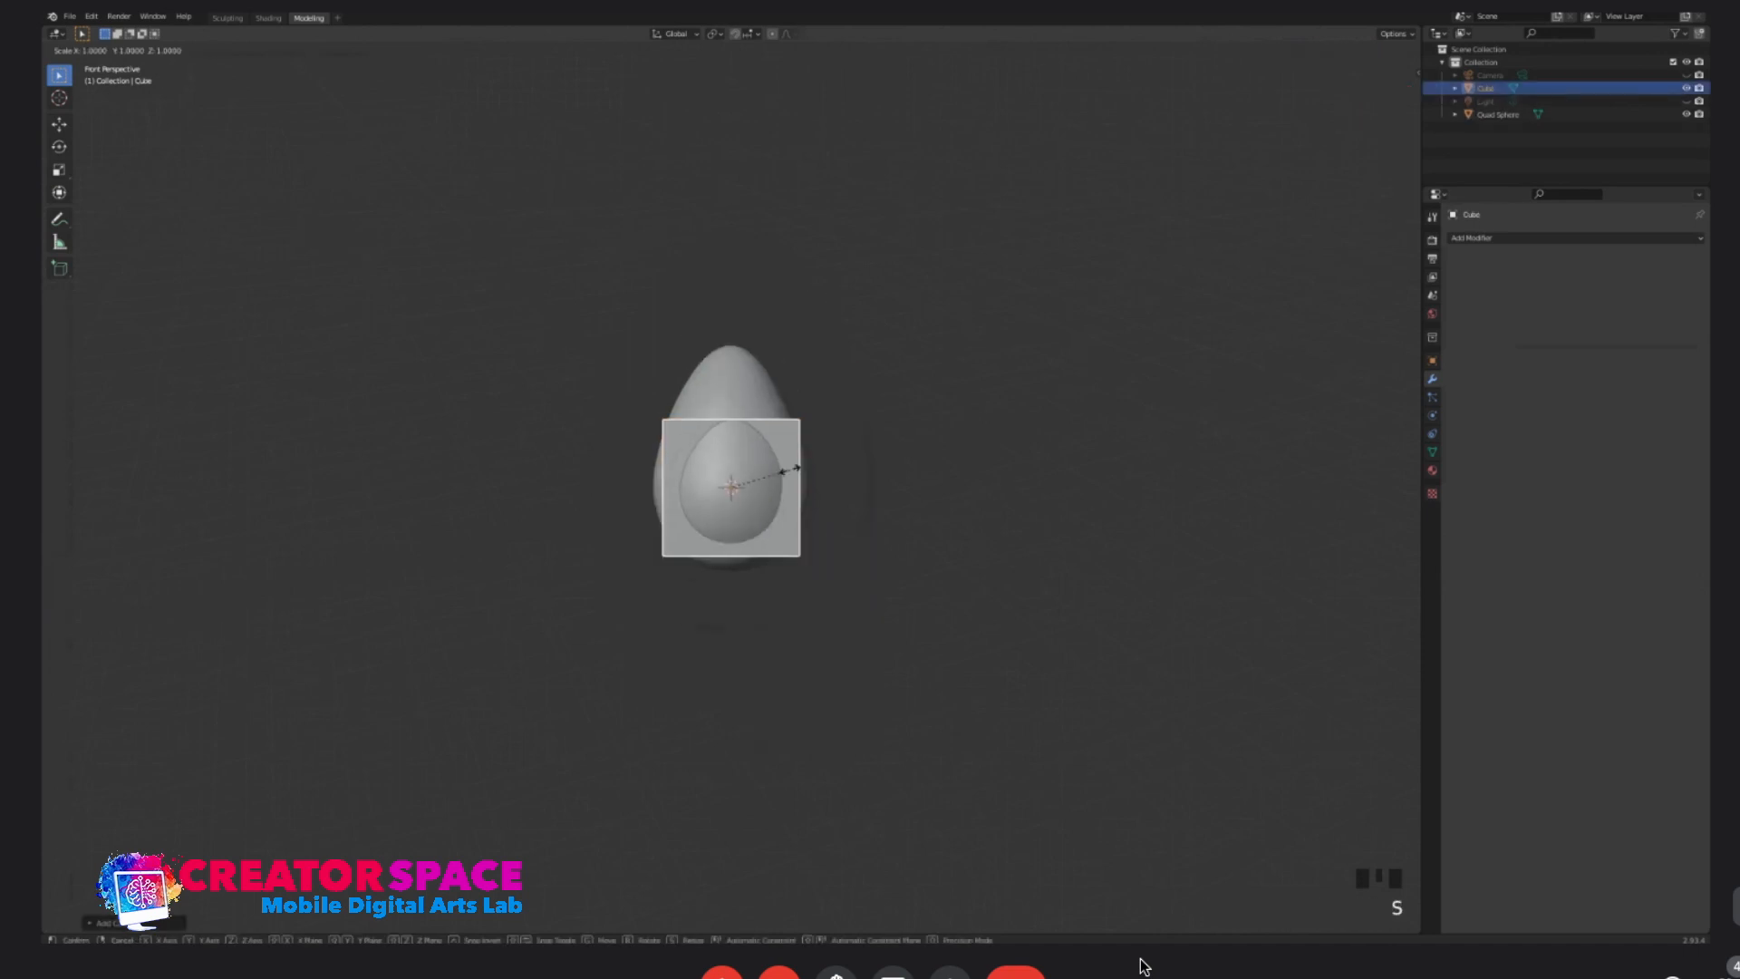
click(803, 467)
key(alt+z)
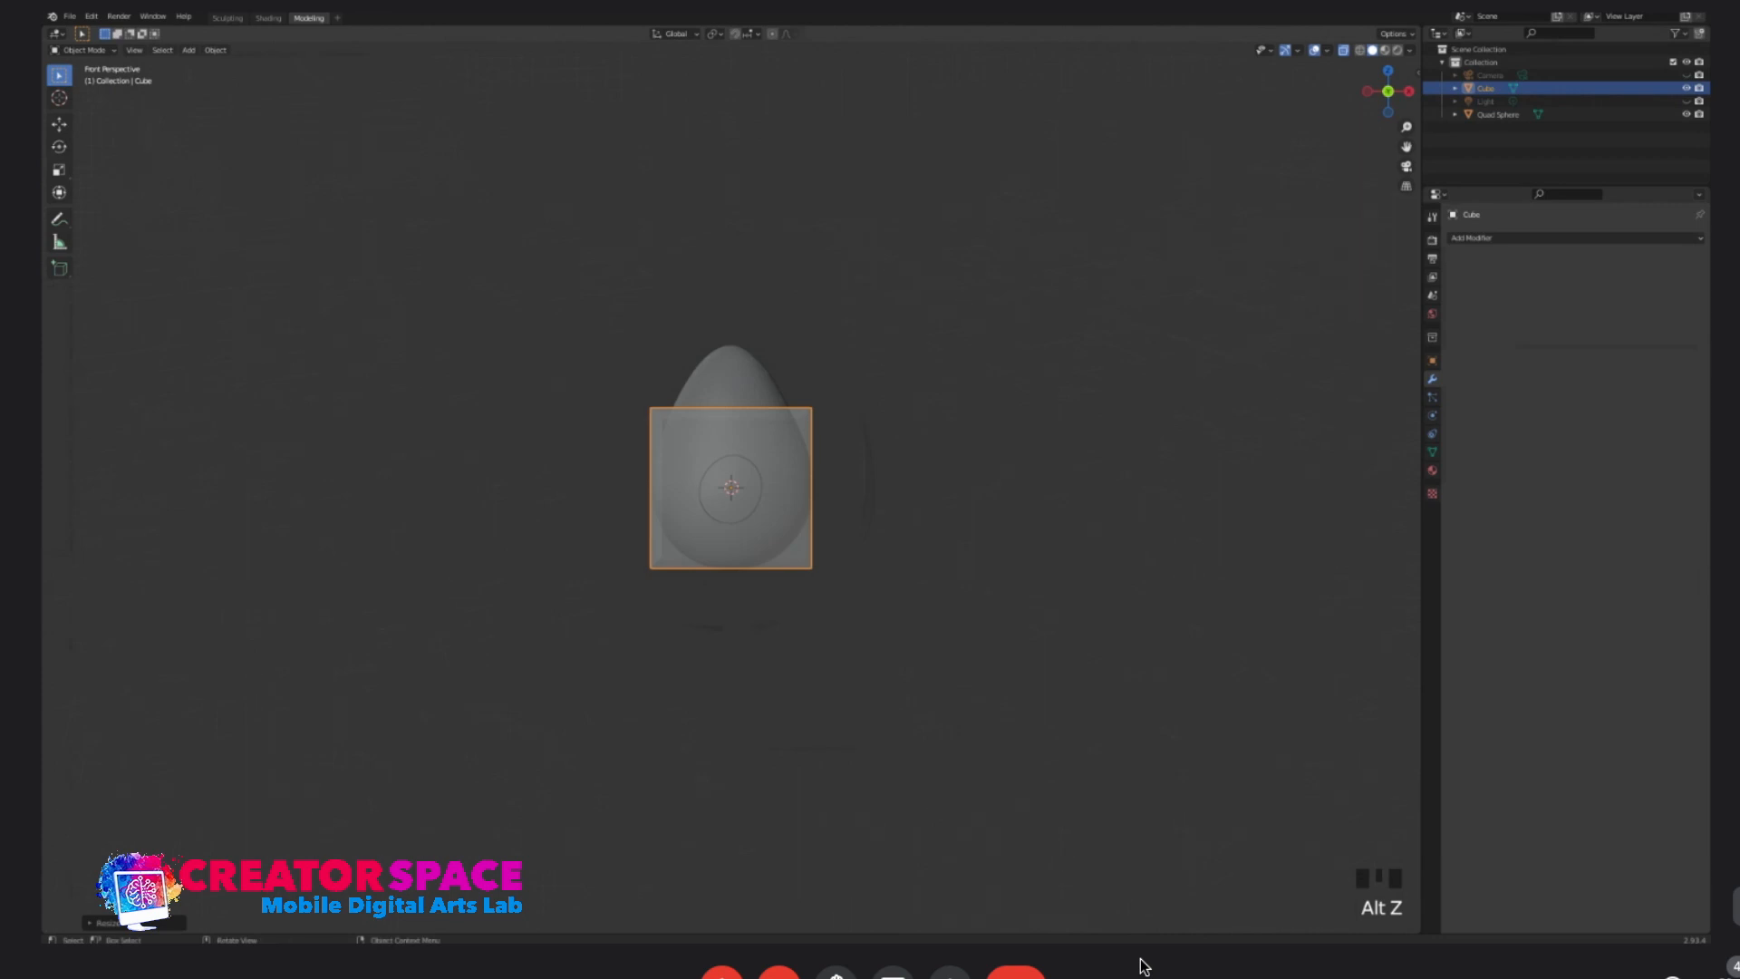
key(g)
click(792, 433)
key(s)
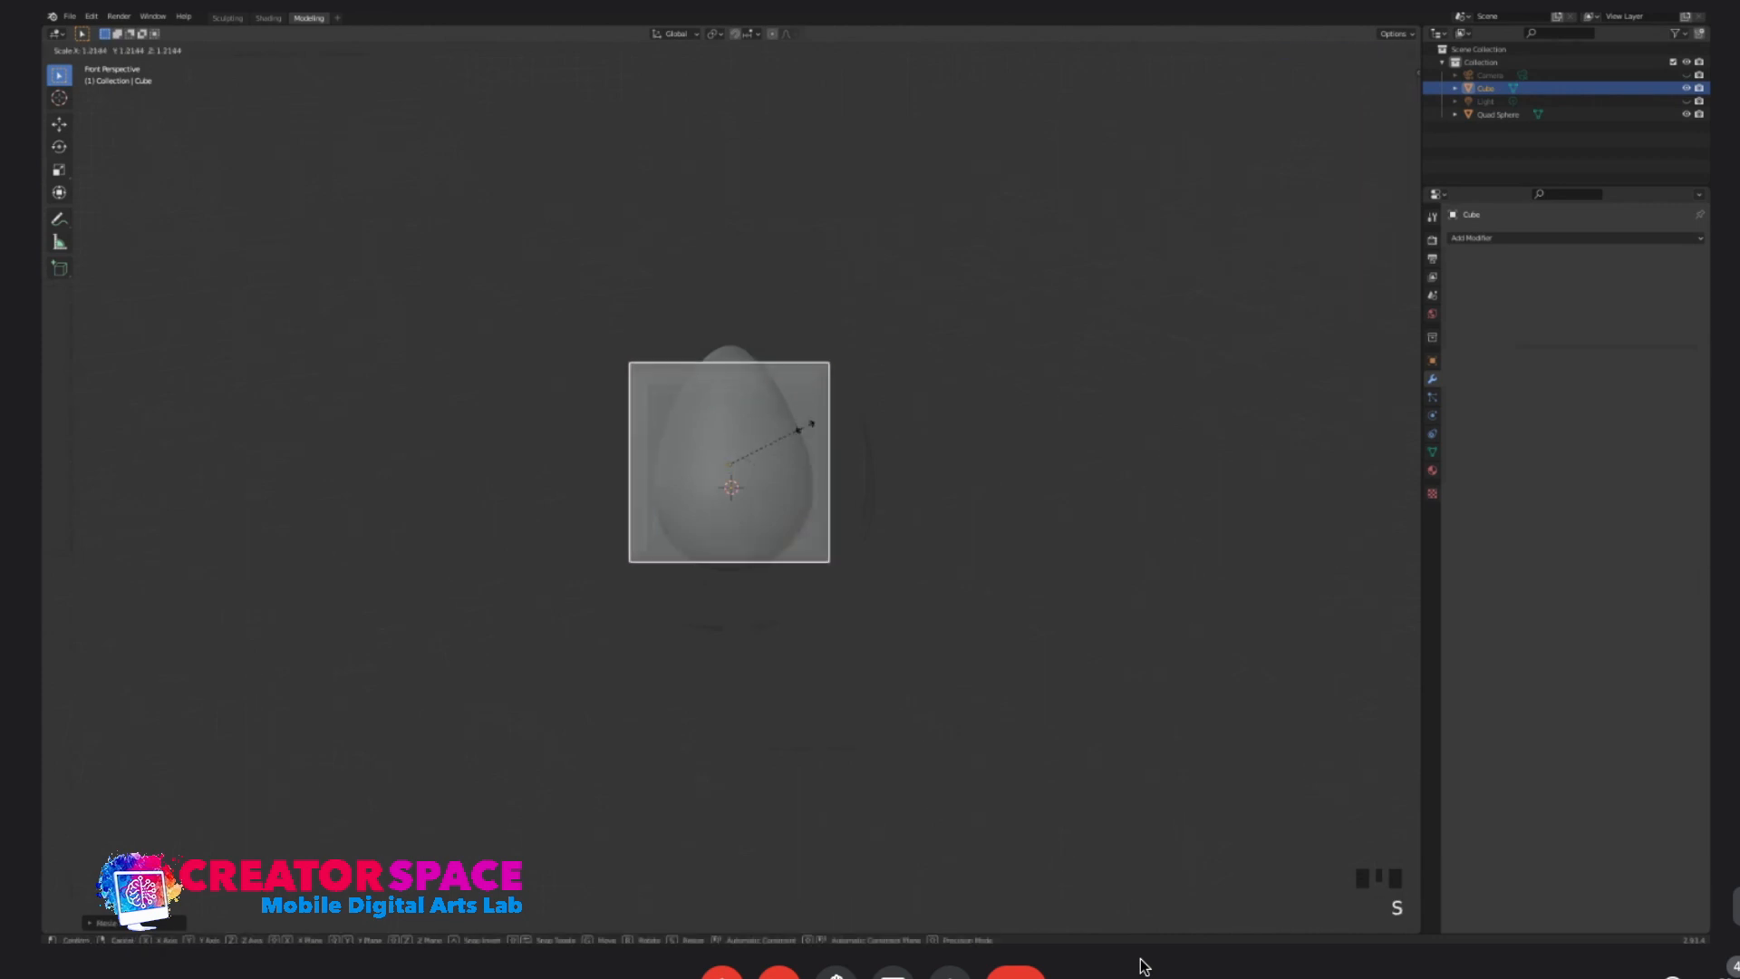
click(820, 417)
key(s)
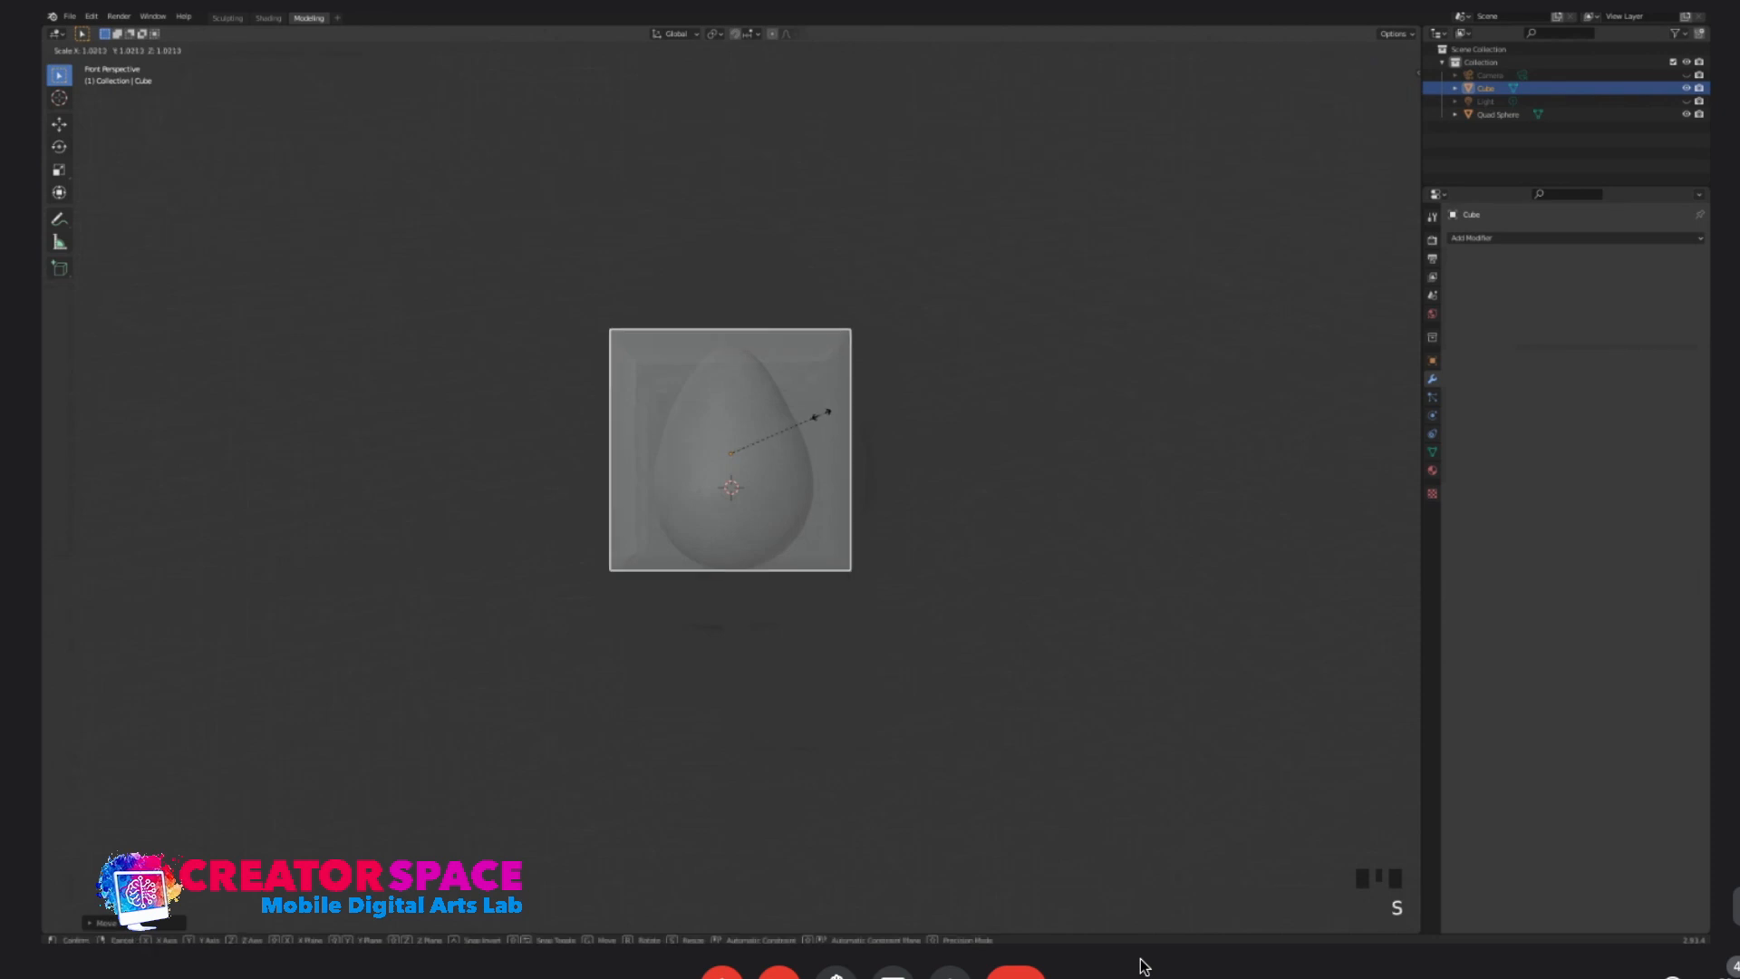
click(826, 414)
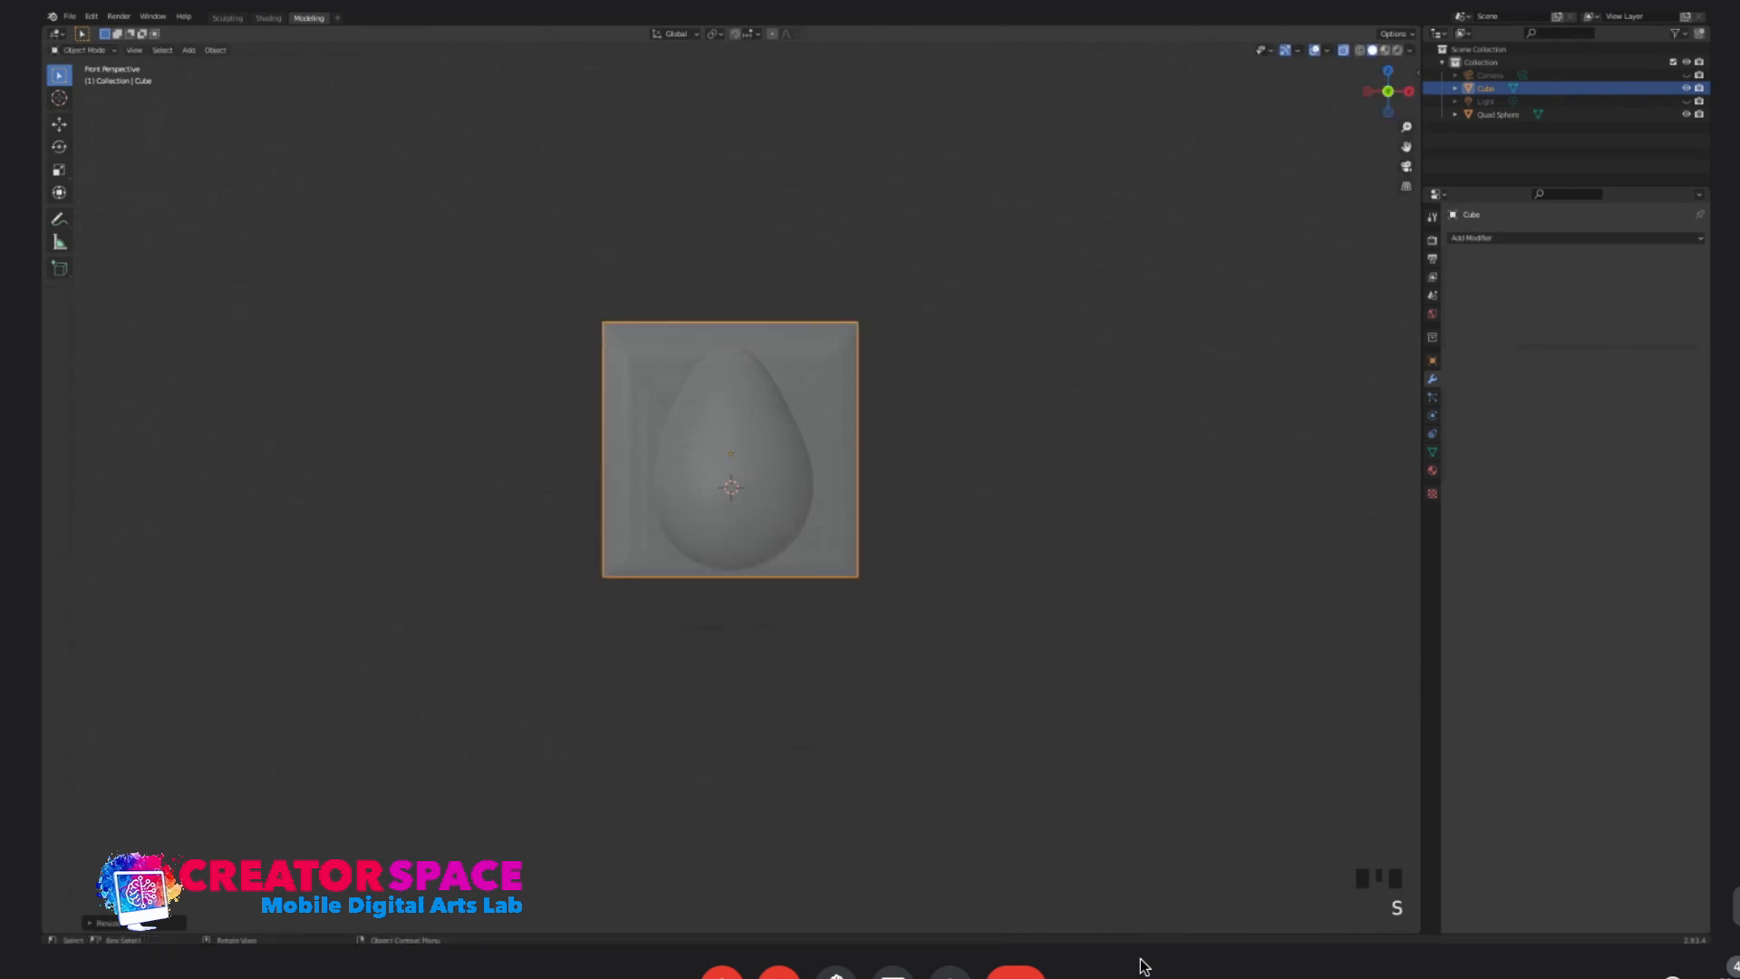
- In the right view, add a Subdivision Surface modifier to the cube and set its viewport level to 3
key(KP_3)
scroll(1145, 966, up, 1)
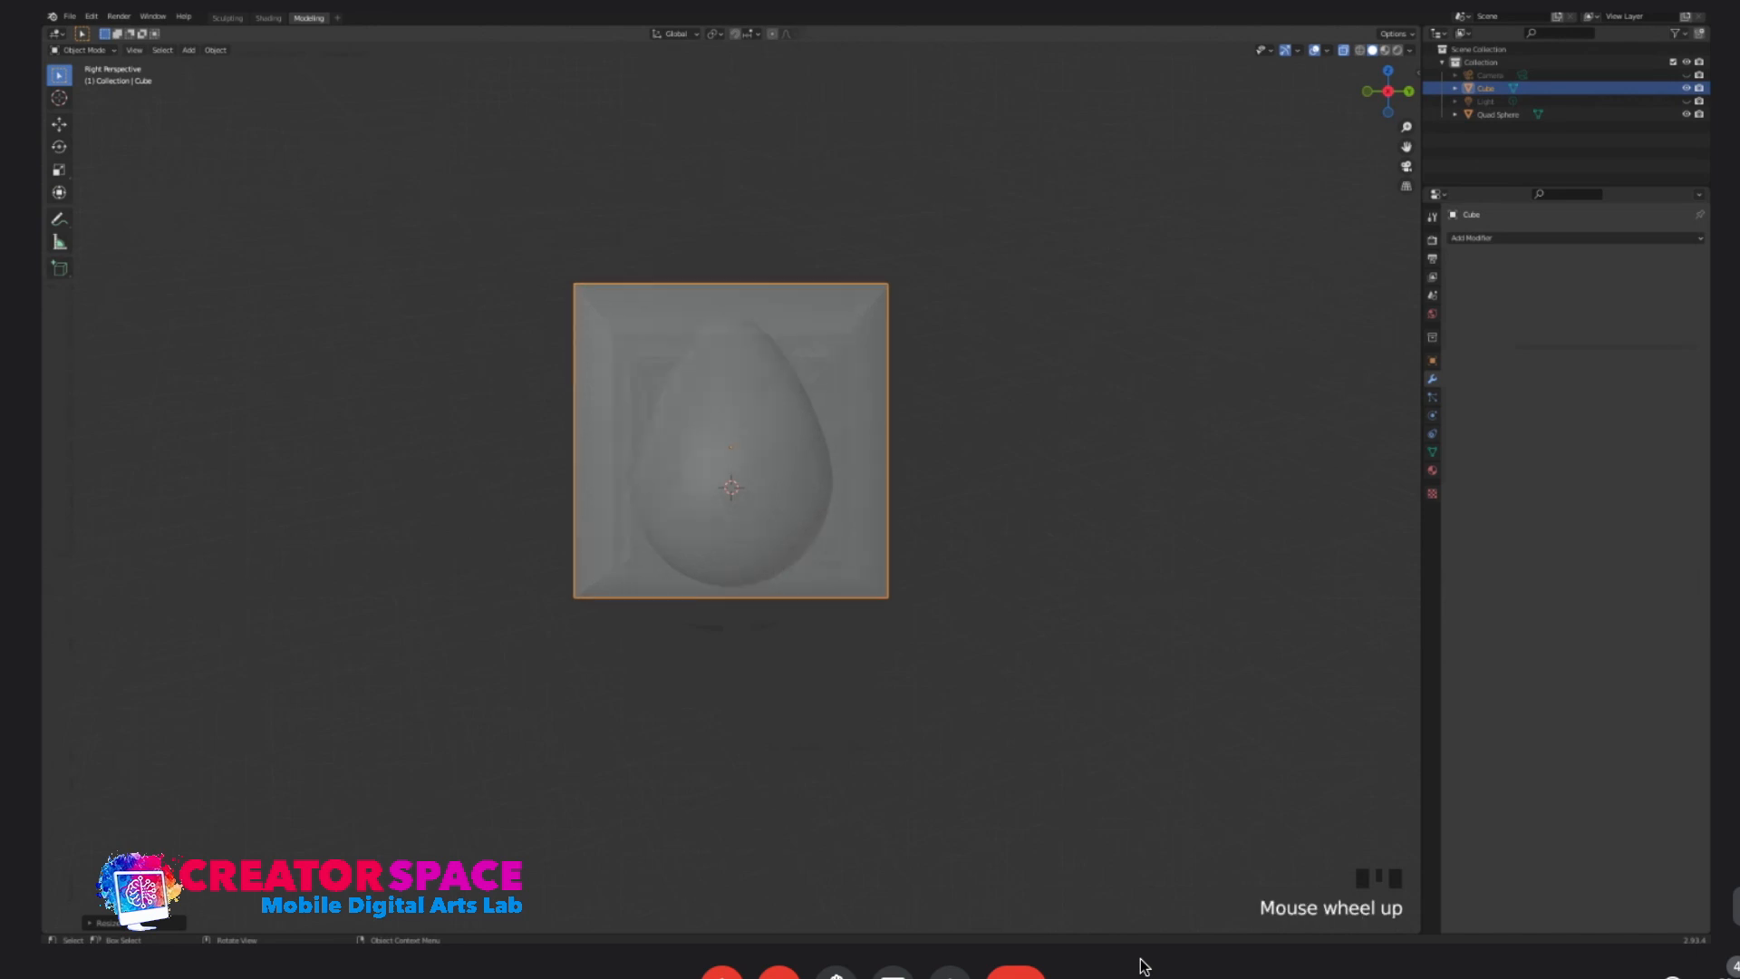
click(1144, 967)
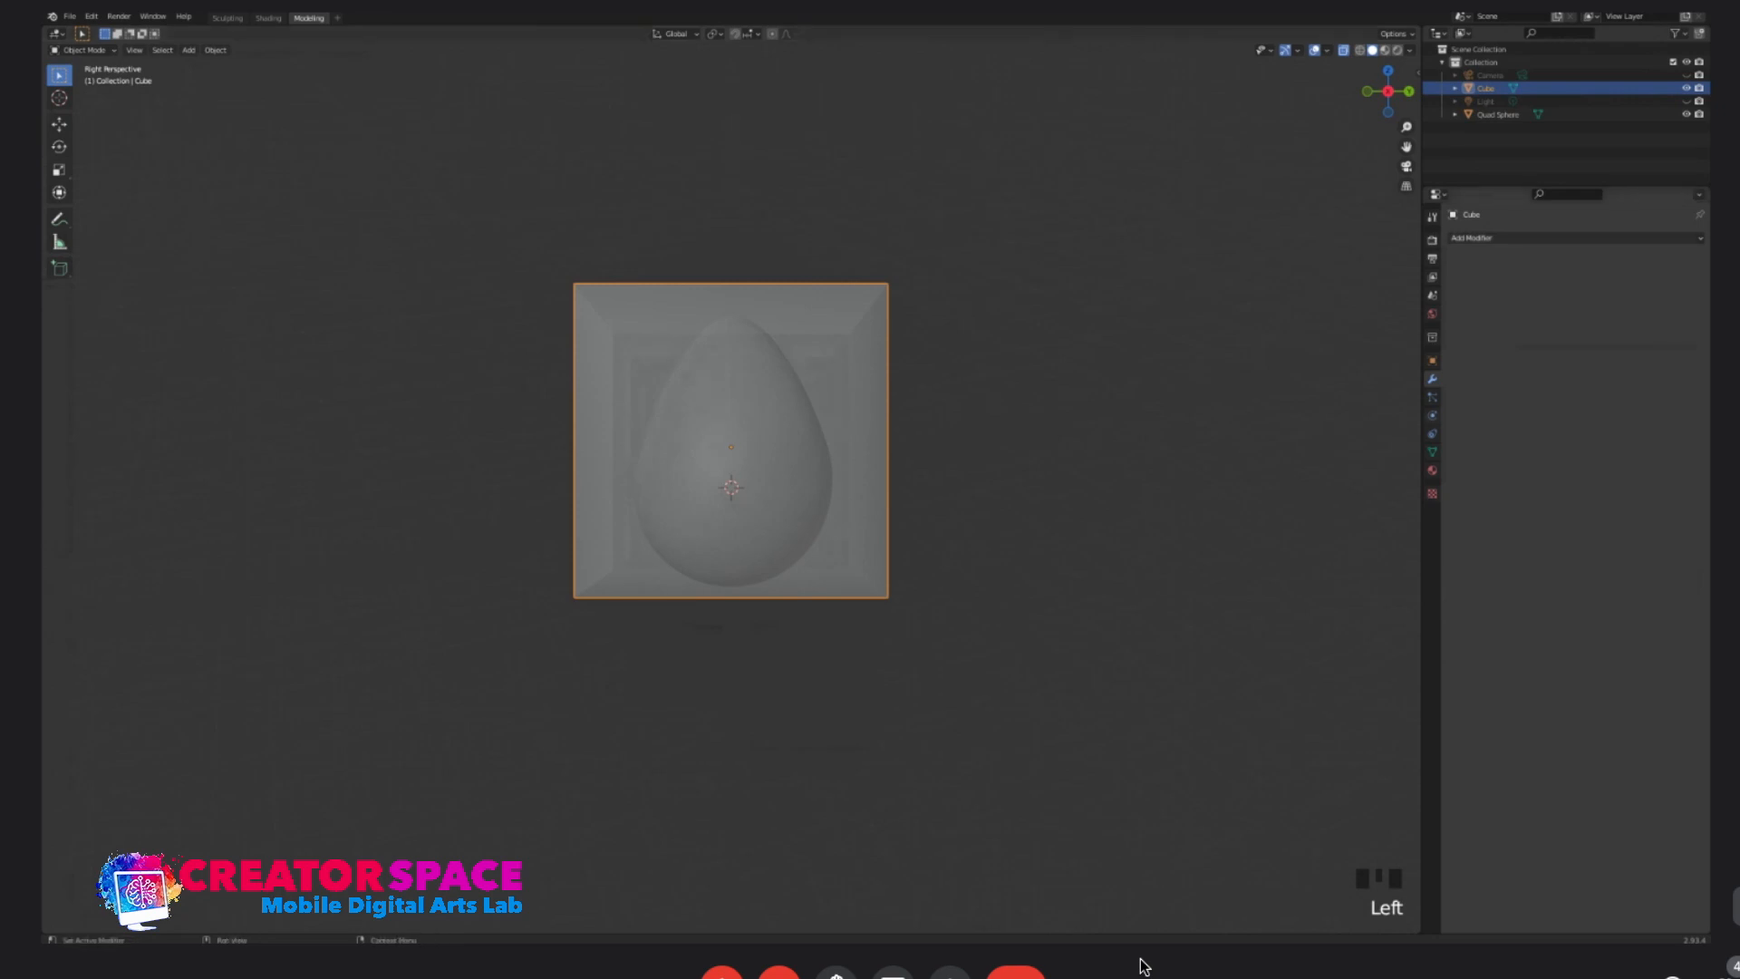
click(1473, 238)
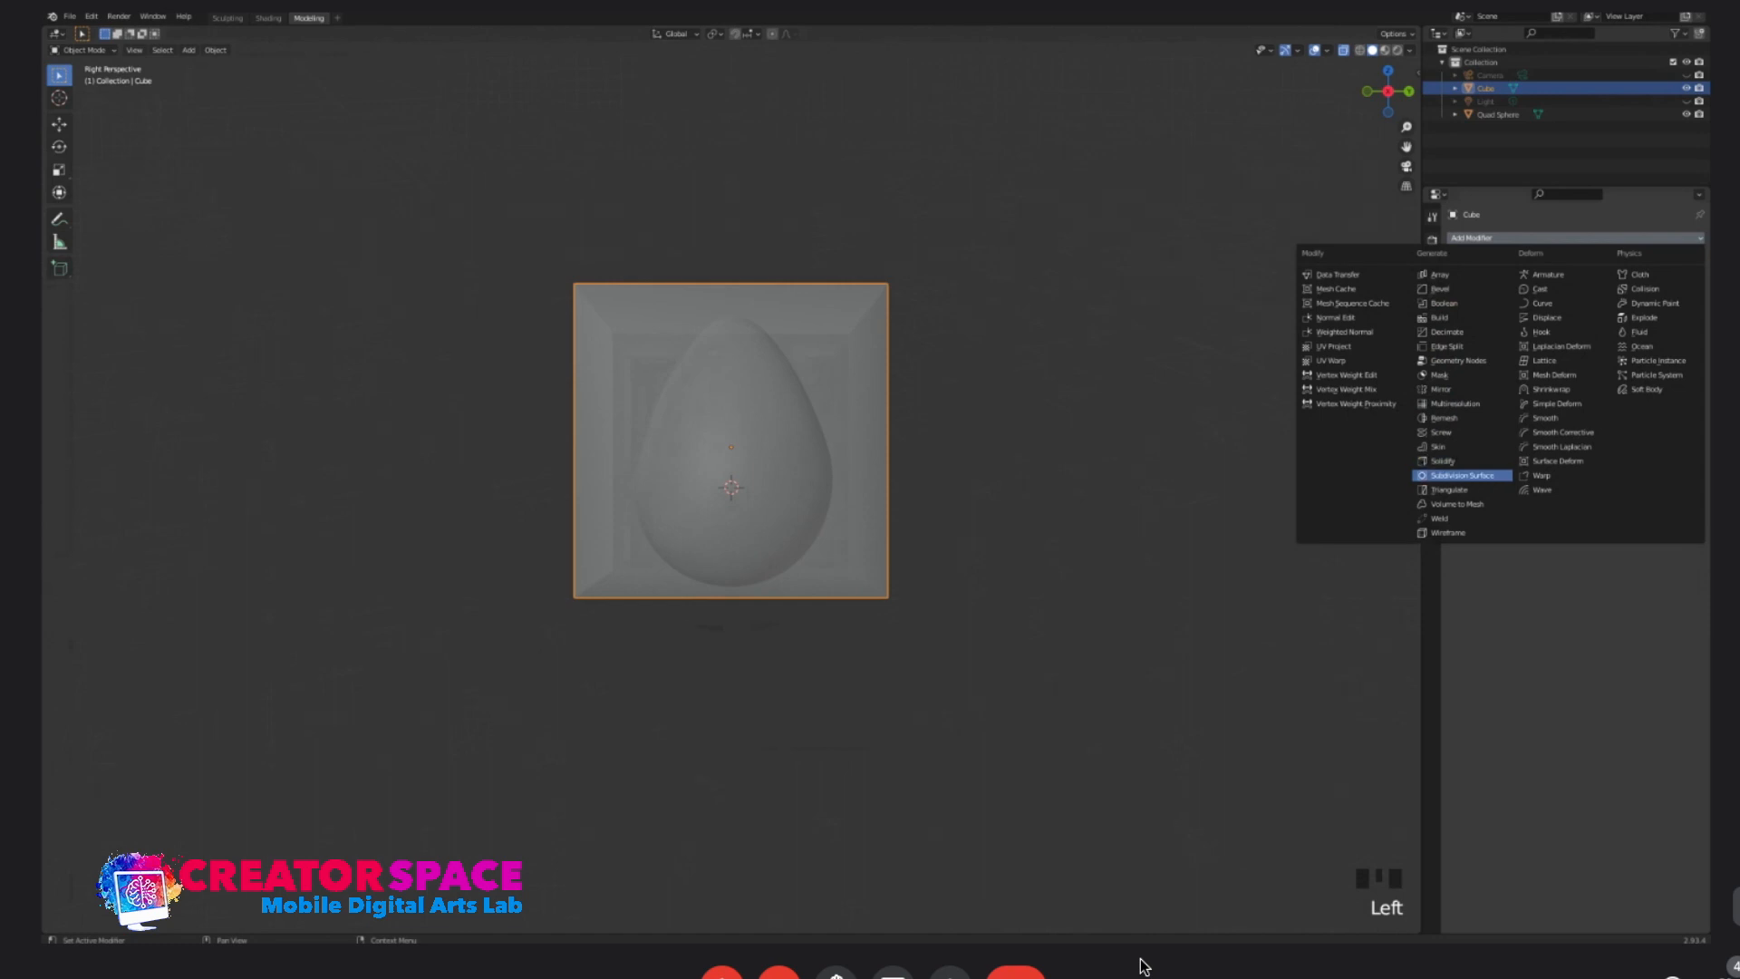
click(1462, 475)
click(1684, 295)
click(1684, 296)
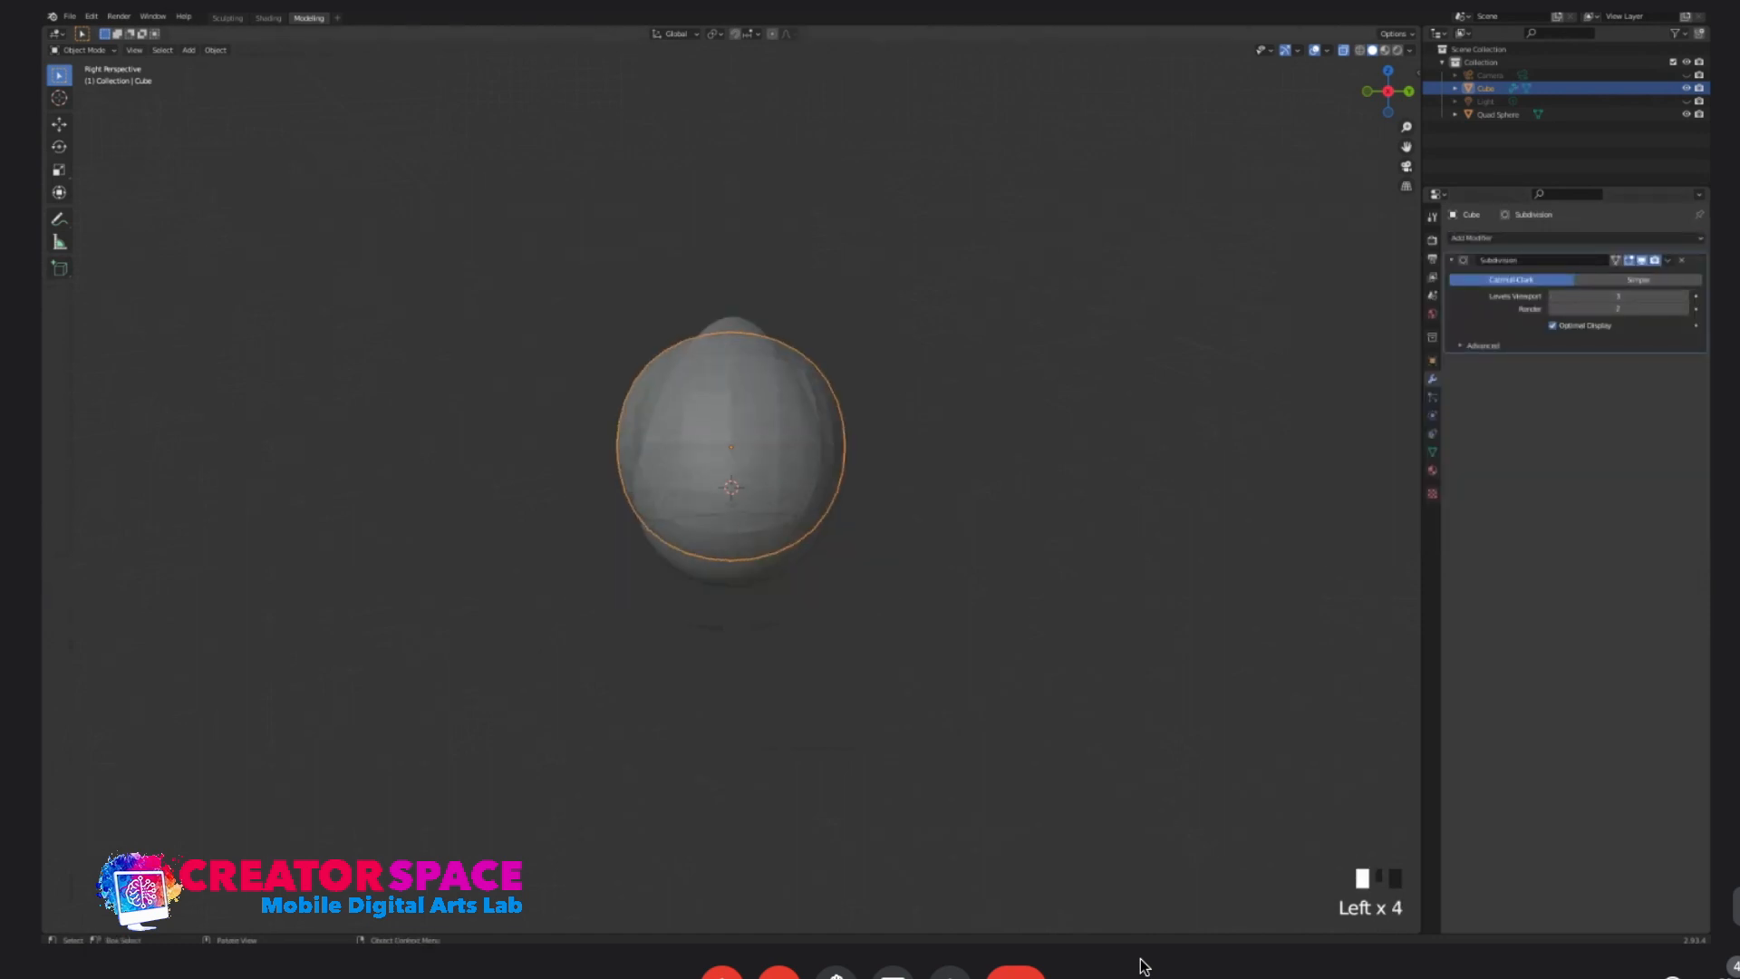
- Scale the subdivided cube up by about 1.33 so it fully encloses the egg
scroll(1144, 966, up, 3)
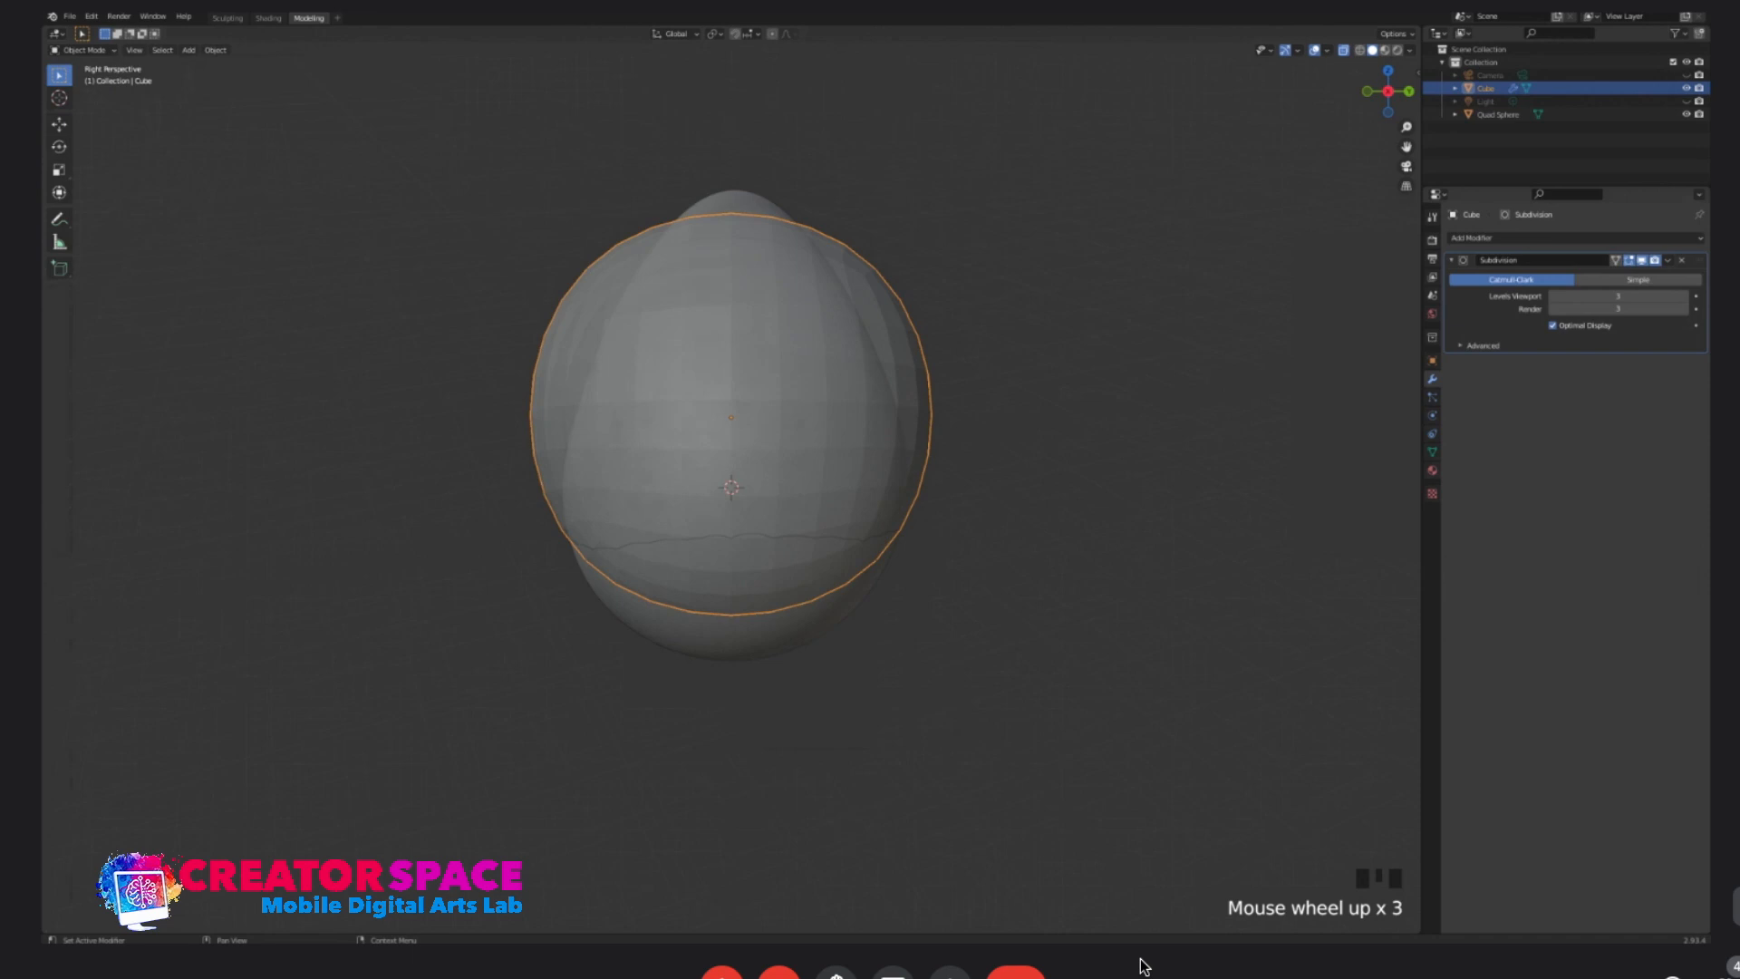
click(732, 544)
click(731, 417)
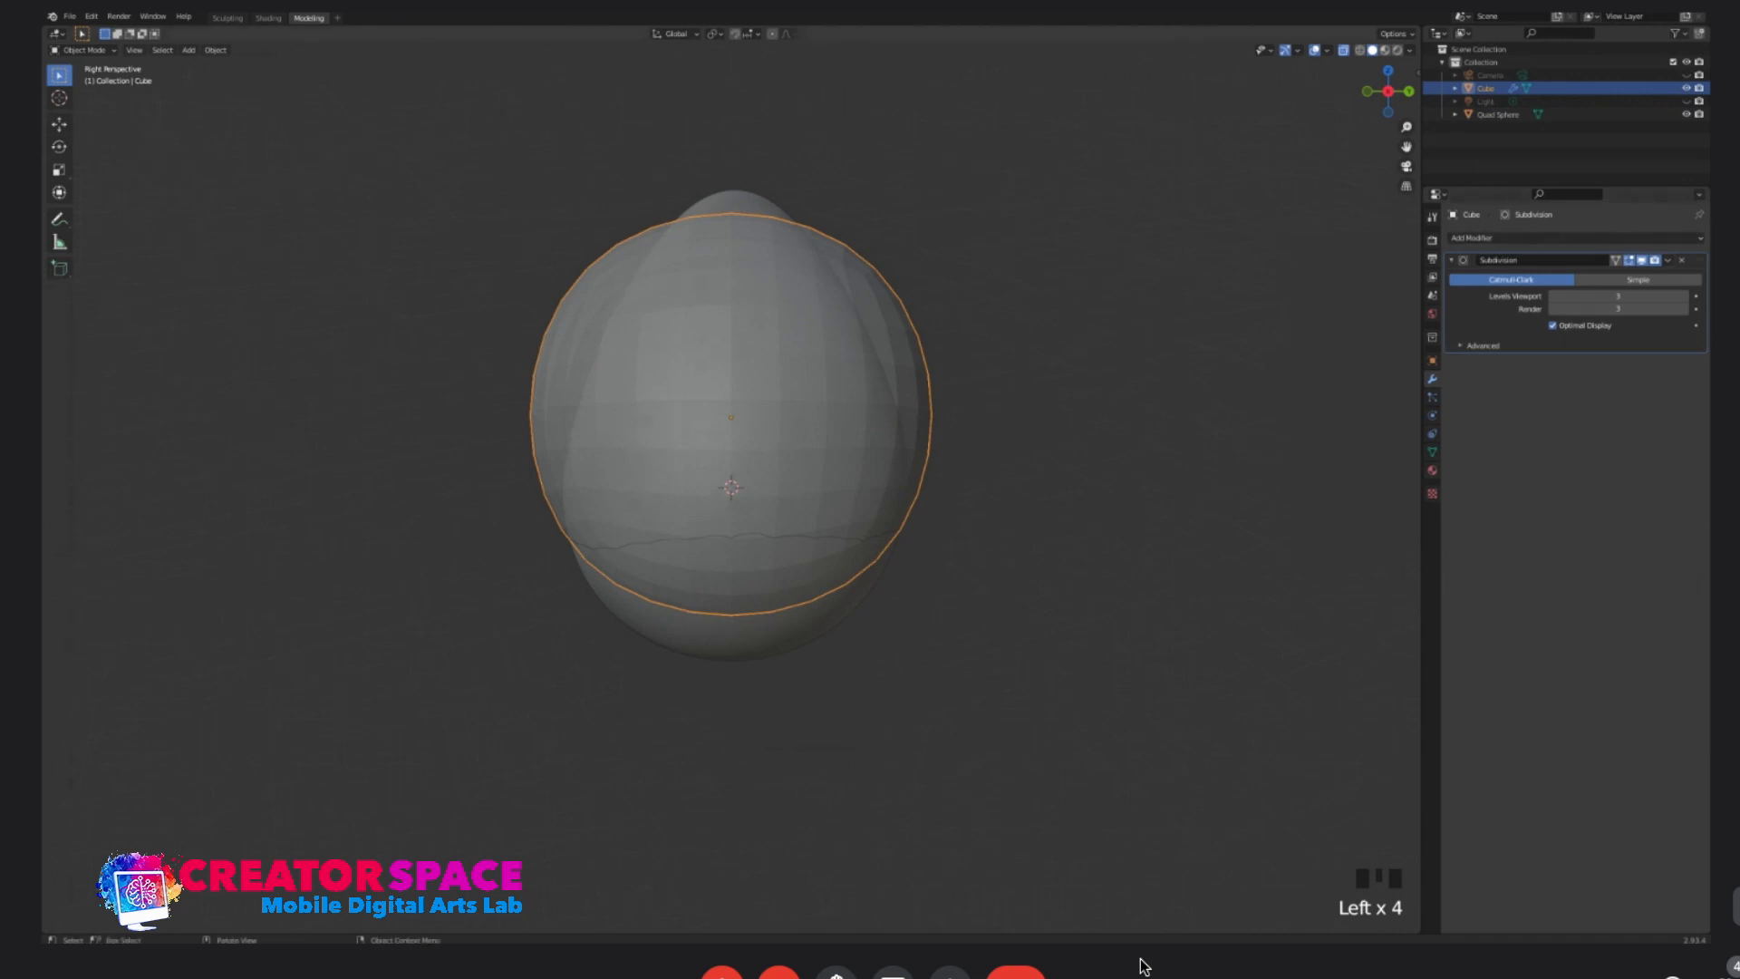
key(s)
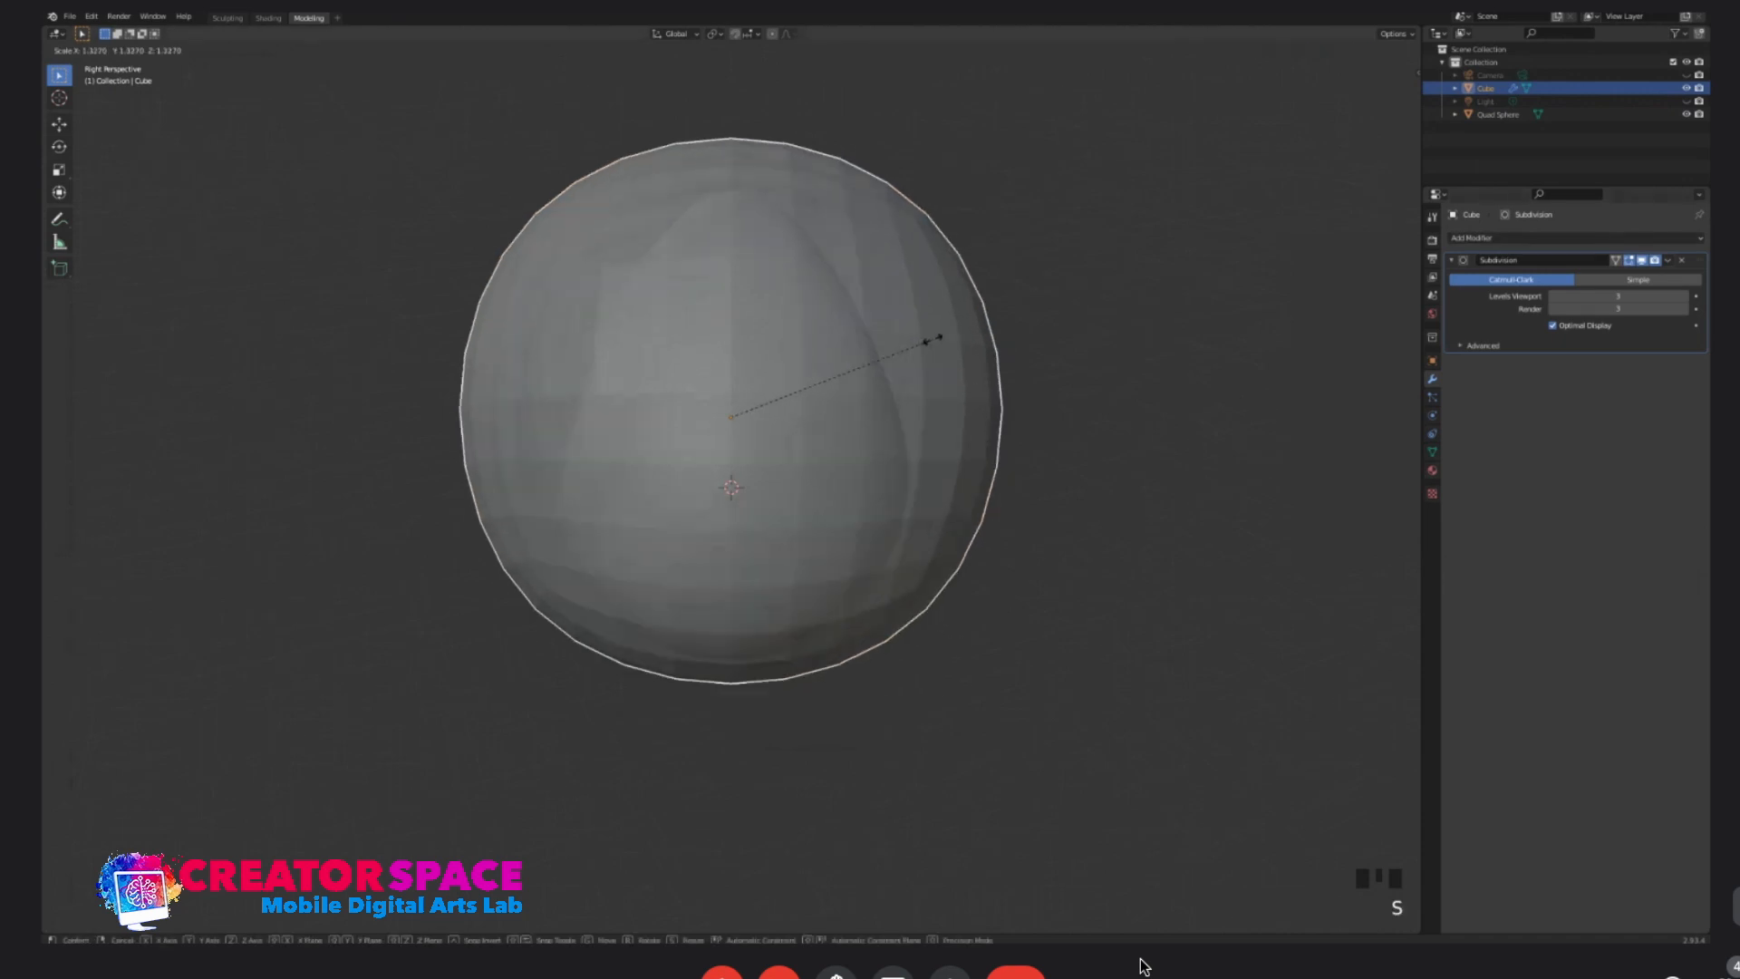
click(934, 340)
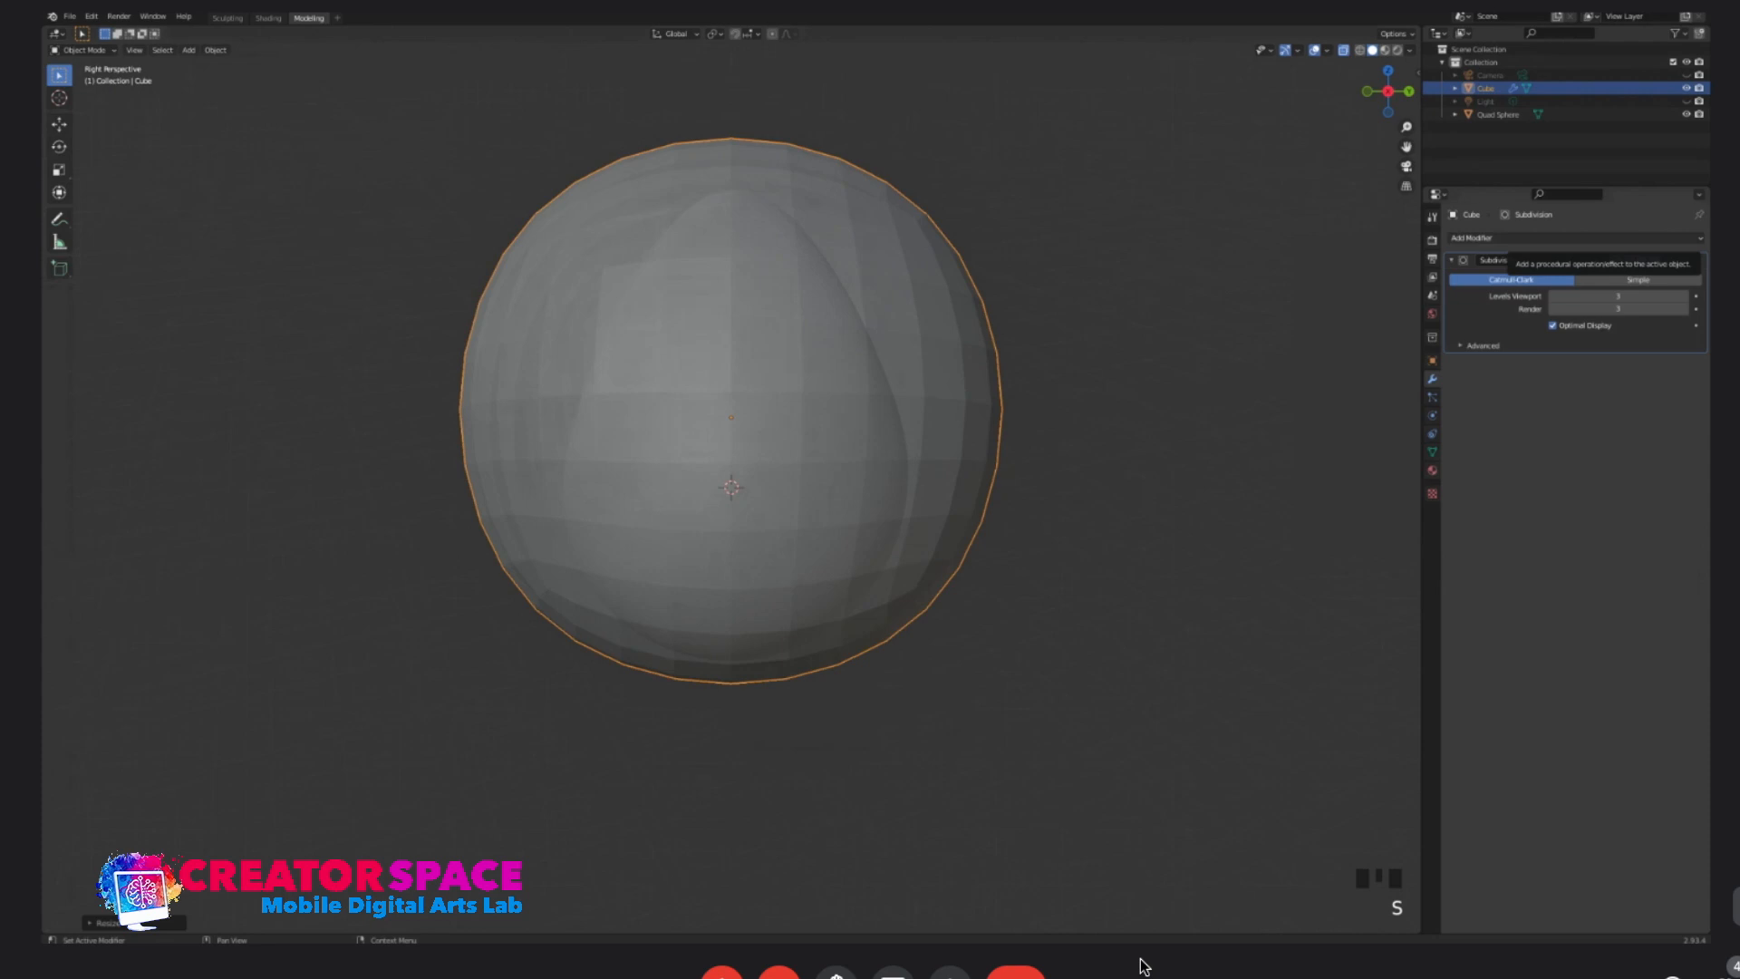
- Add a Shrinkwrap modifier to the cube with Quad Sphere as its target
click(1576, 238)
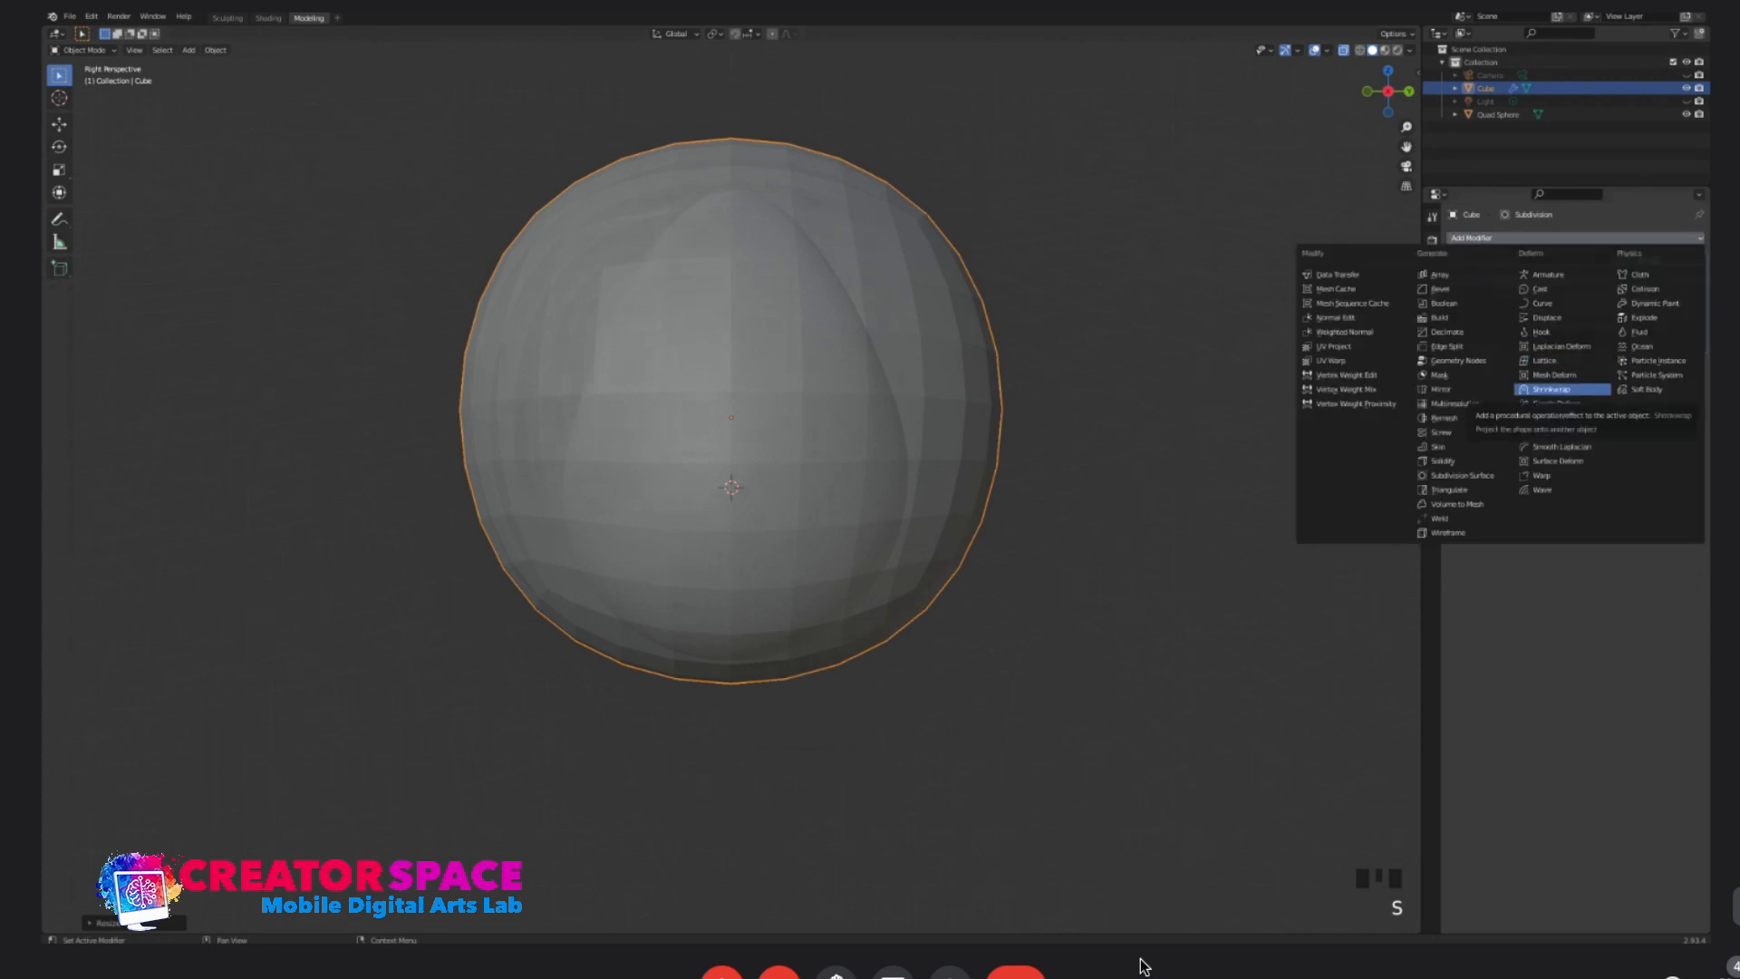
click(1562, 389)
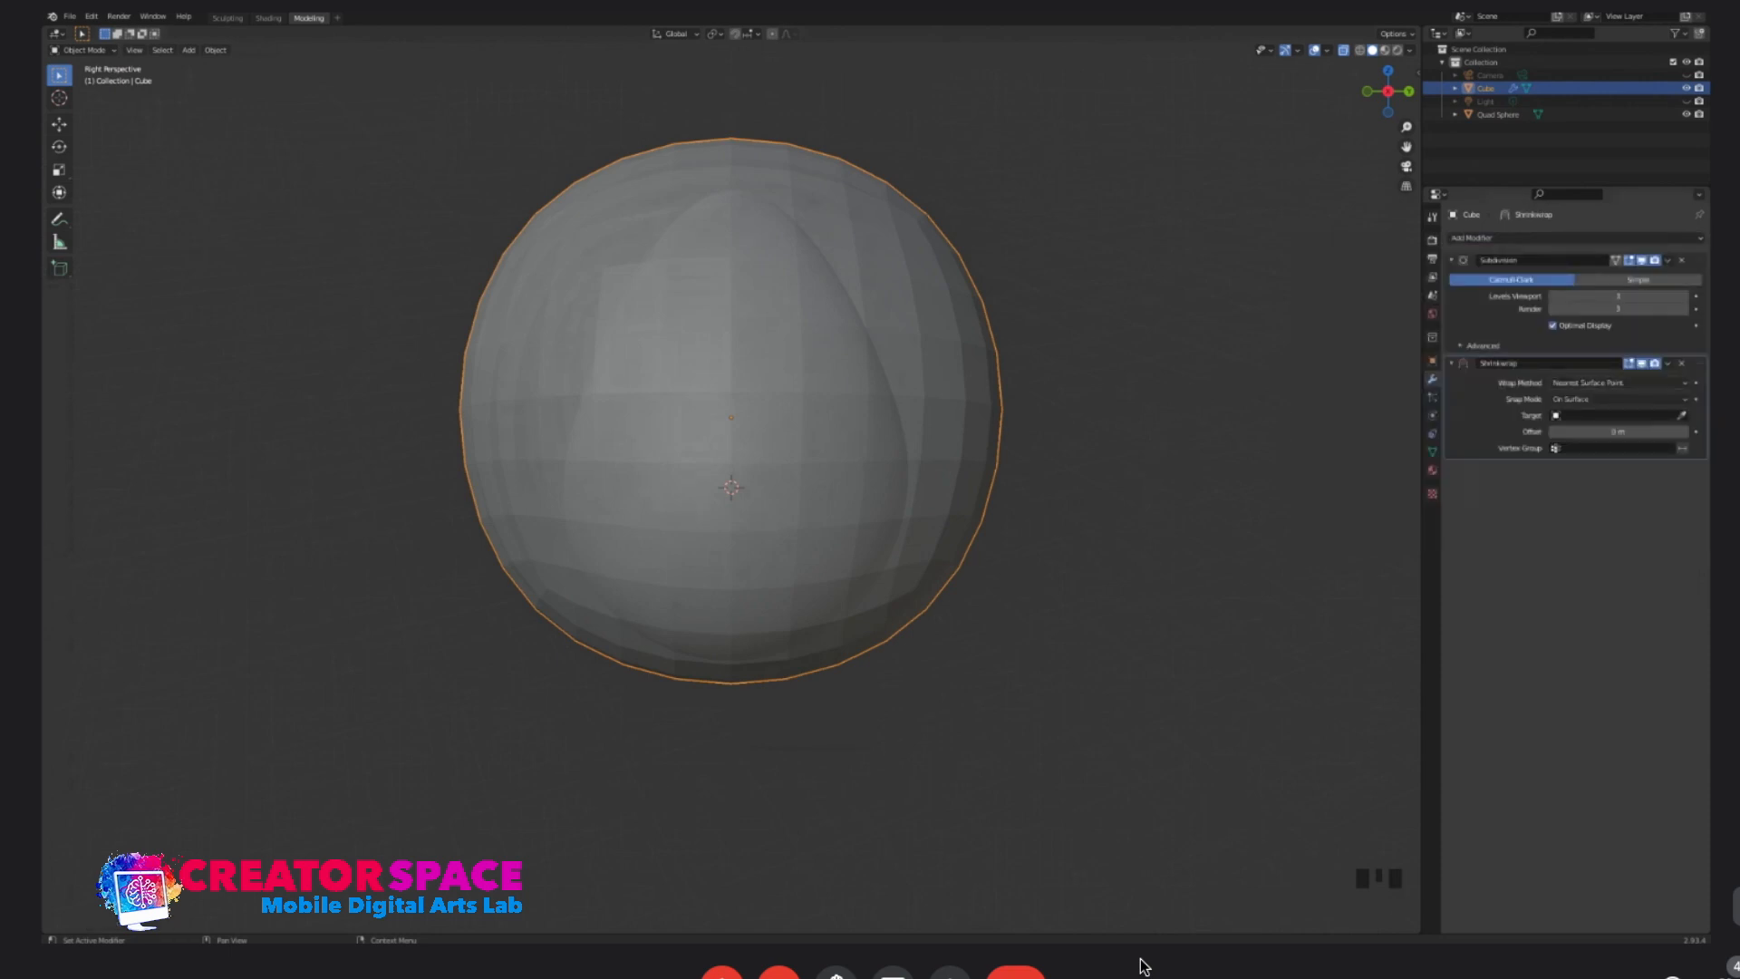
click(1616, 415)
click(1618, 436)
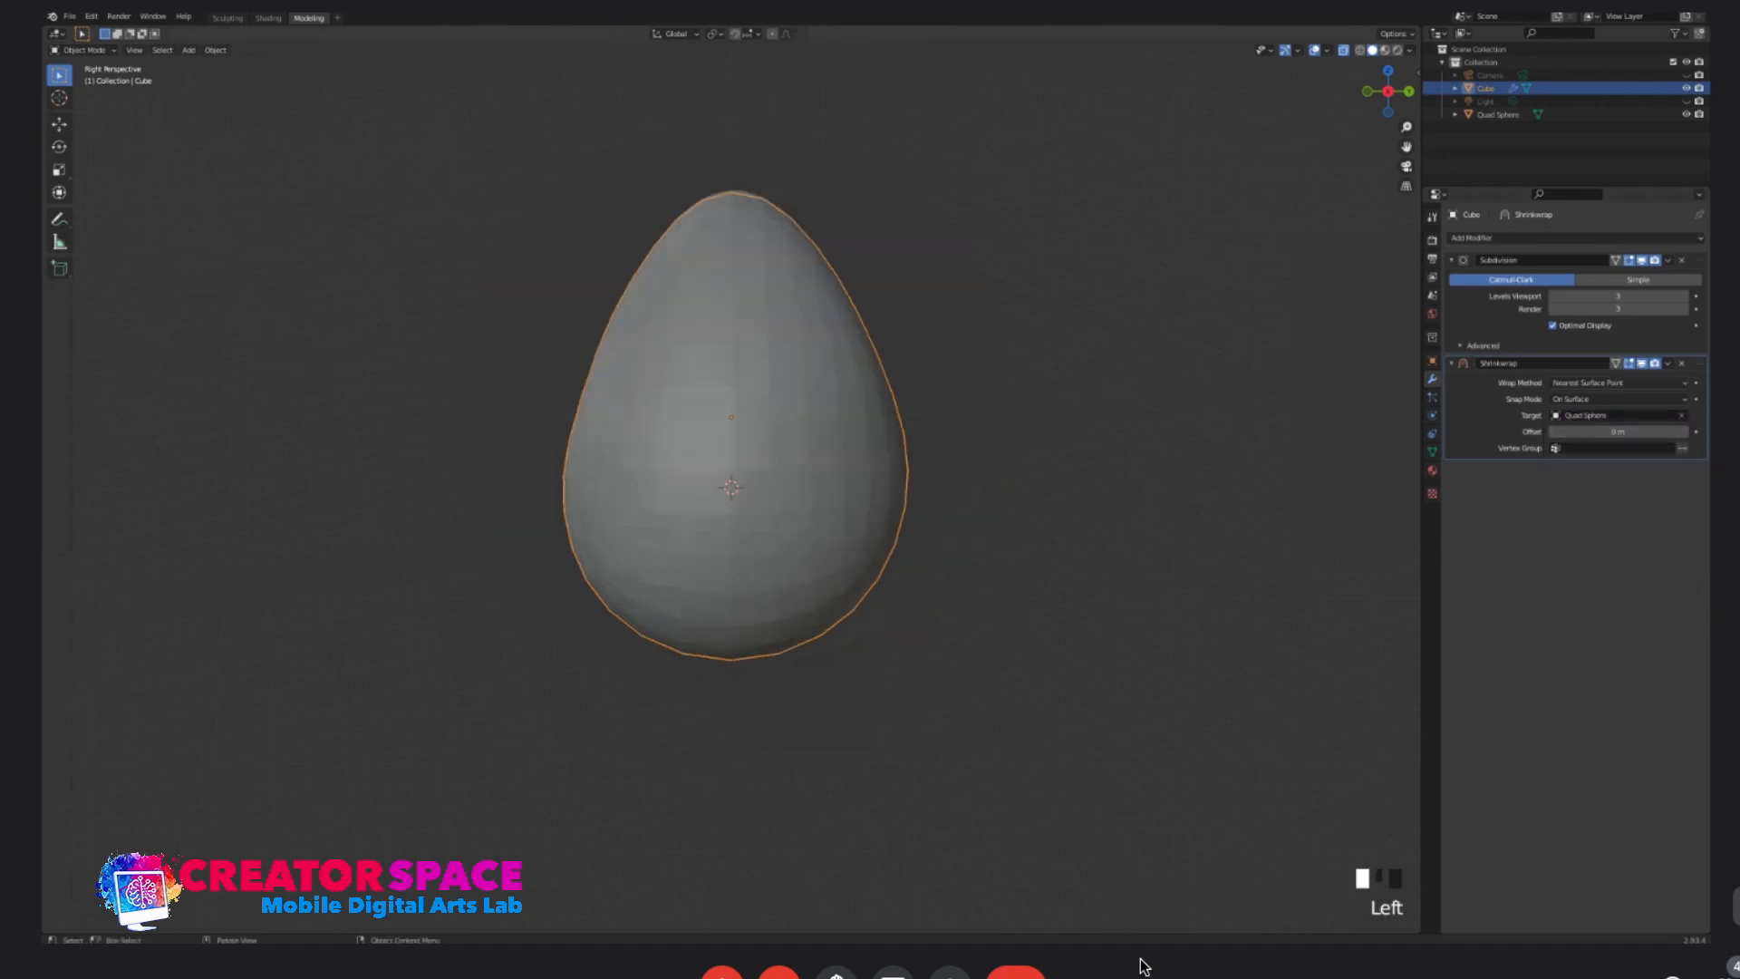
scroll(731, 426, down, 3)
scroll(731, 426, up, 1)
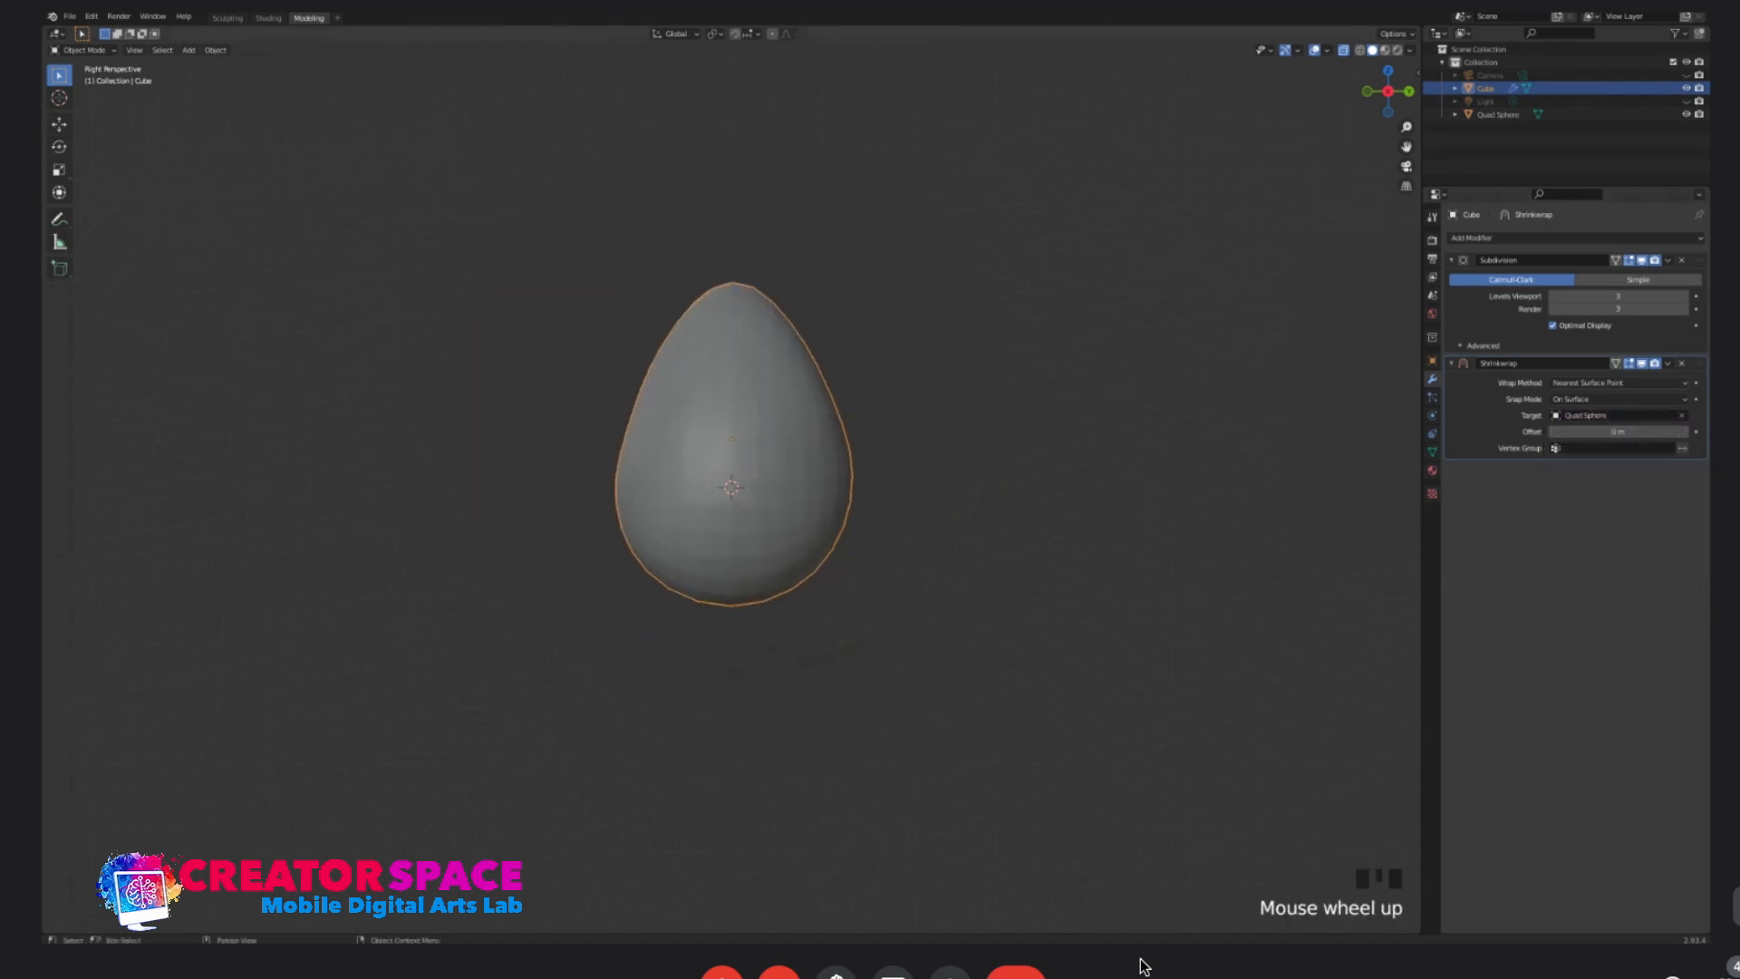
- Select the Quad Sphere and hide the cube to examine the original egg alone in Object and Edit Mode
click(943, 453)
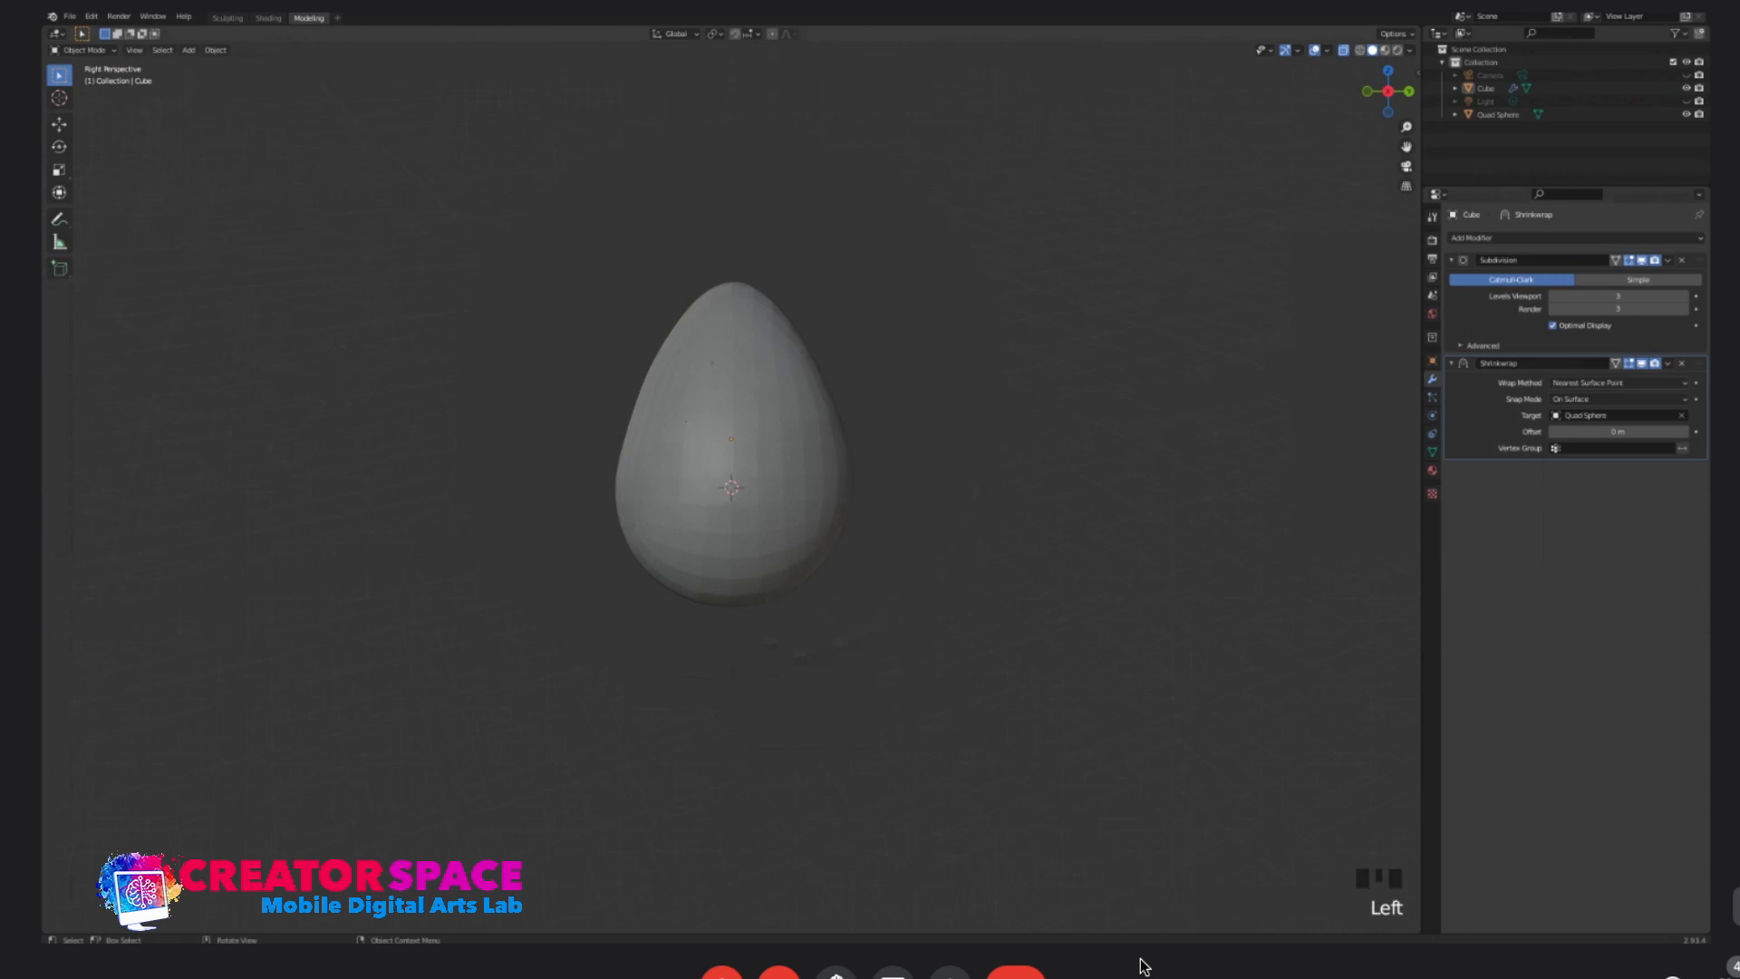
click(752, 444)
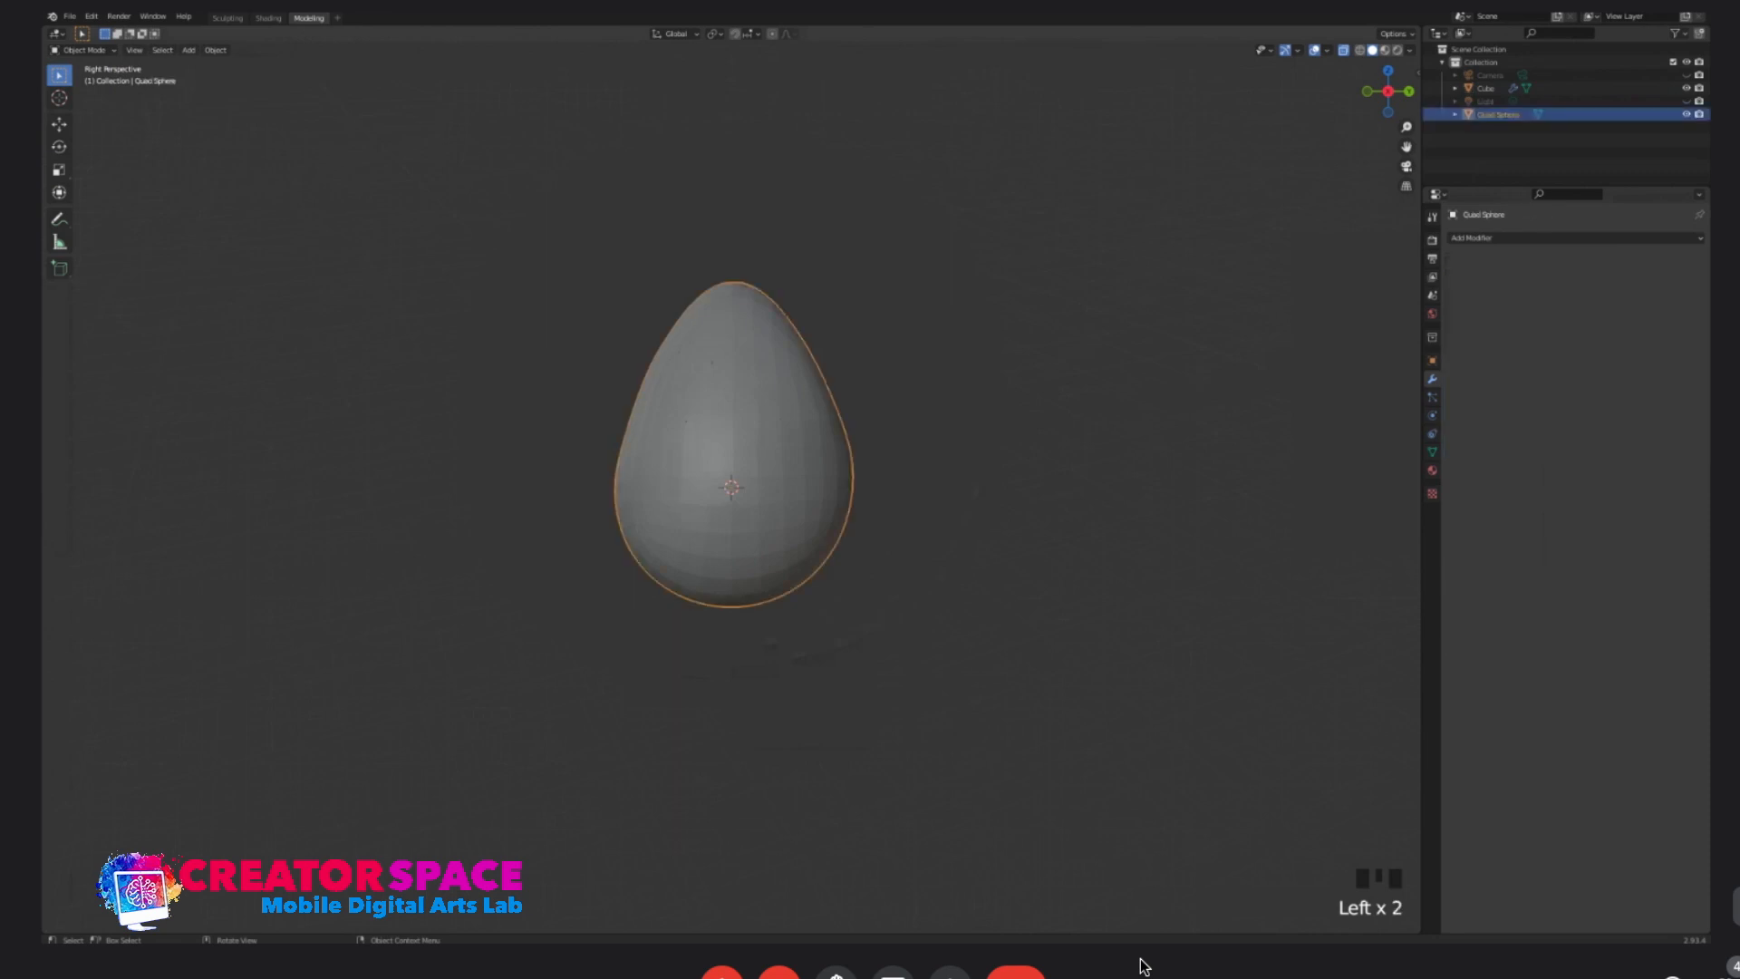
scroll(736, 426, up, 2)
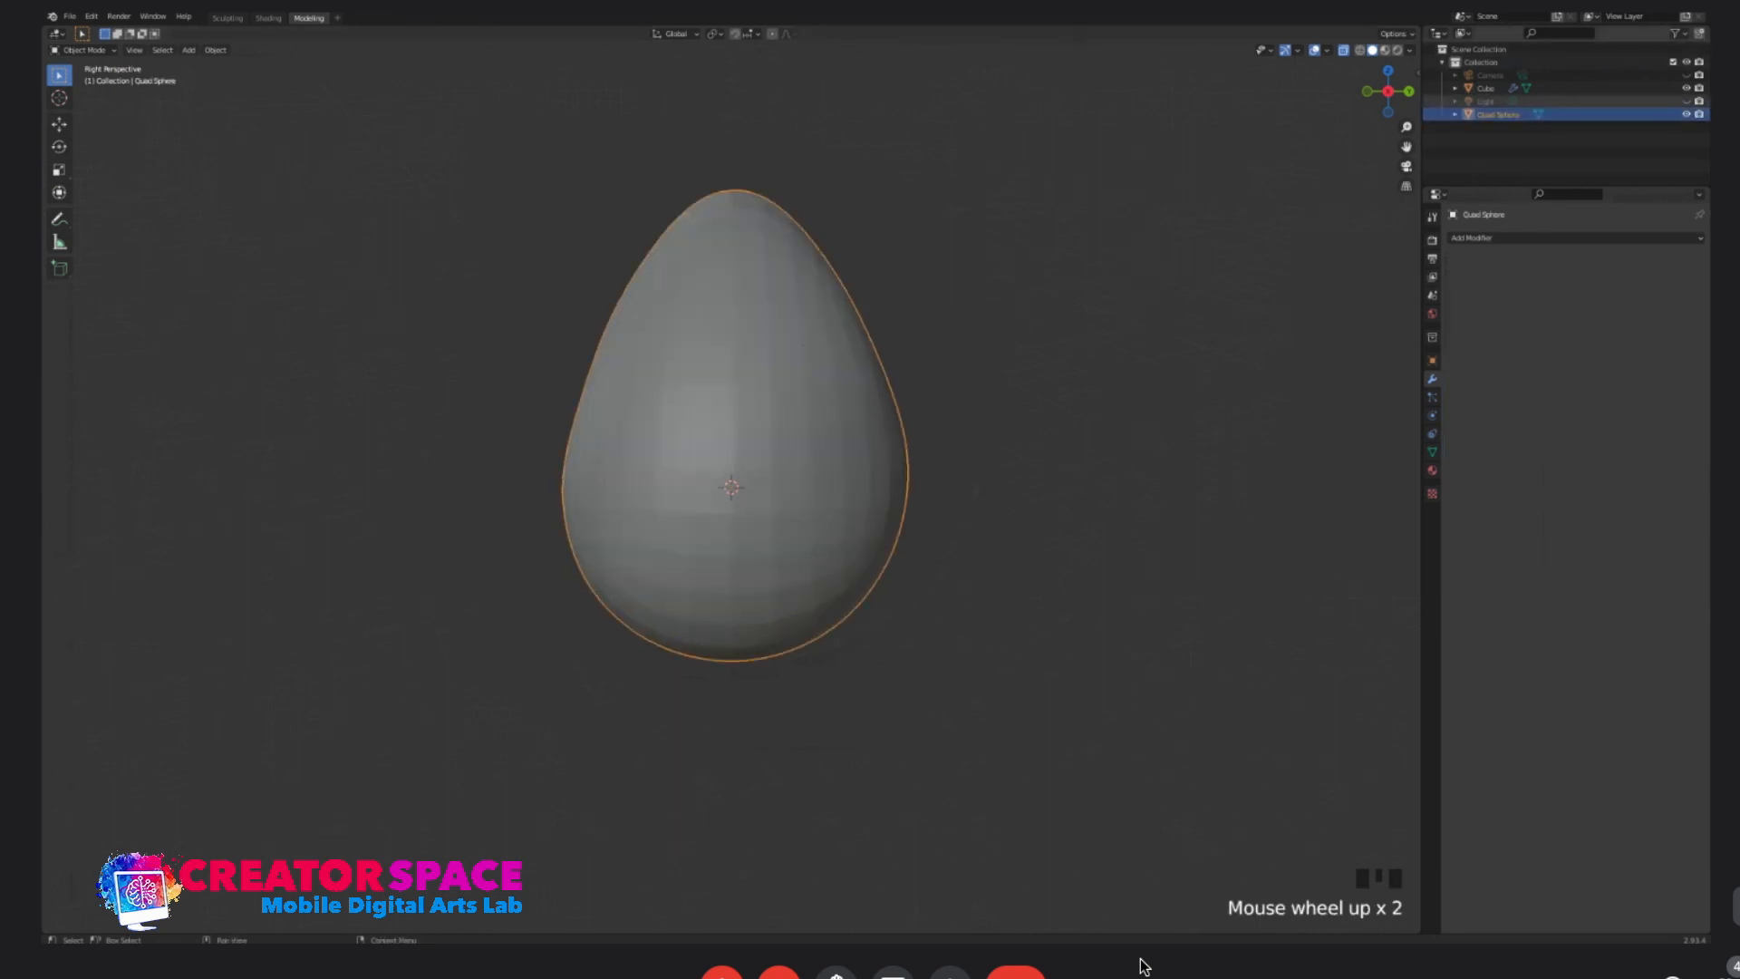
click(1687, 88)
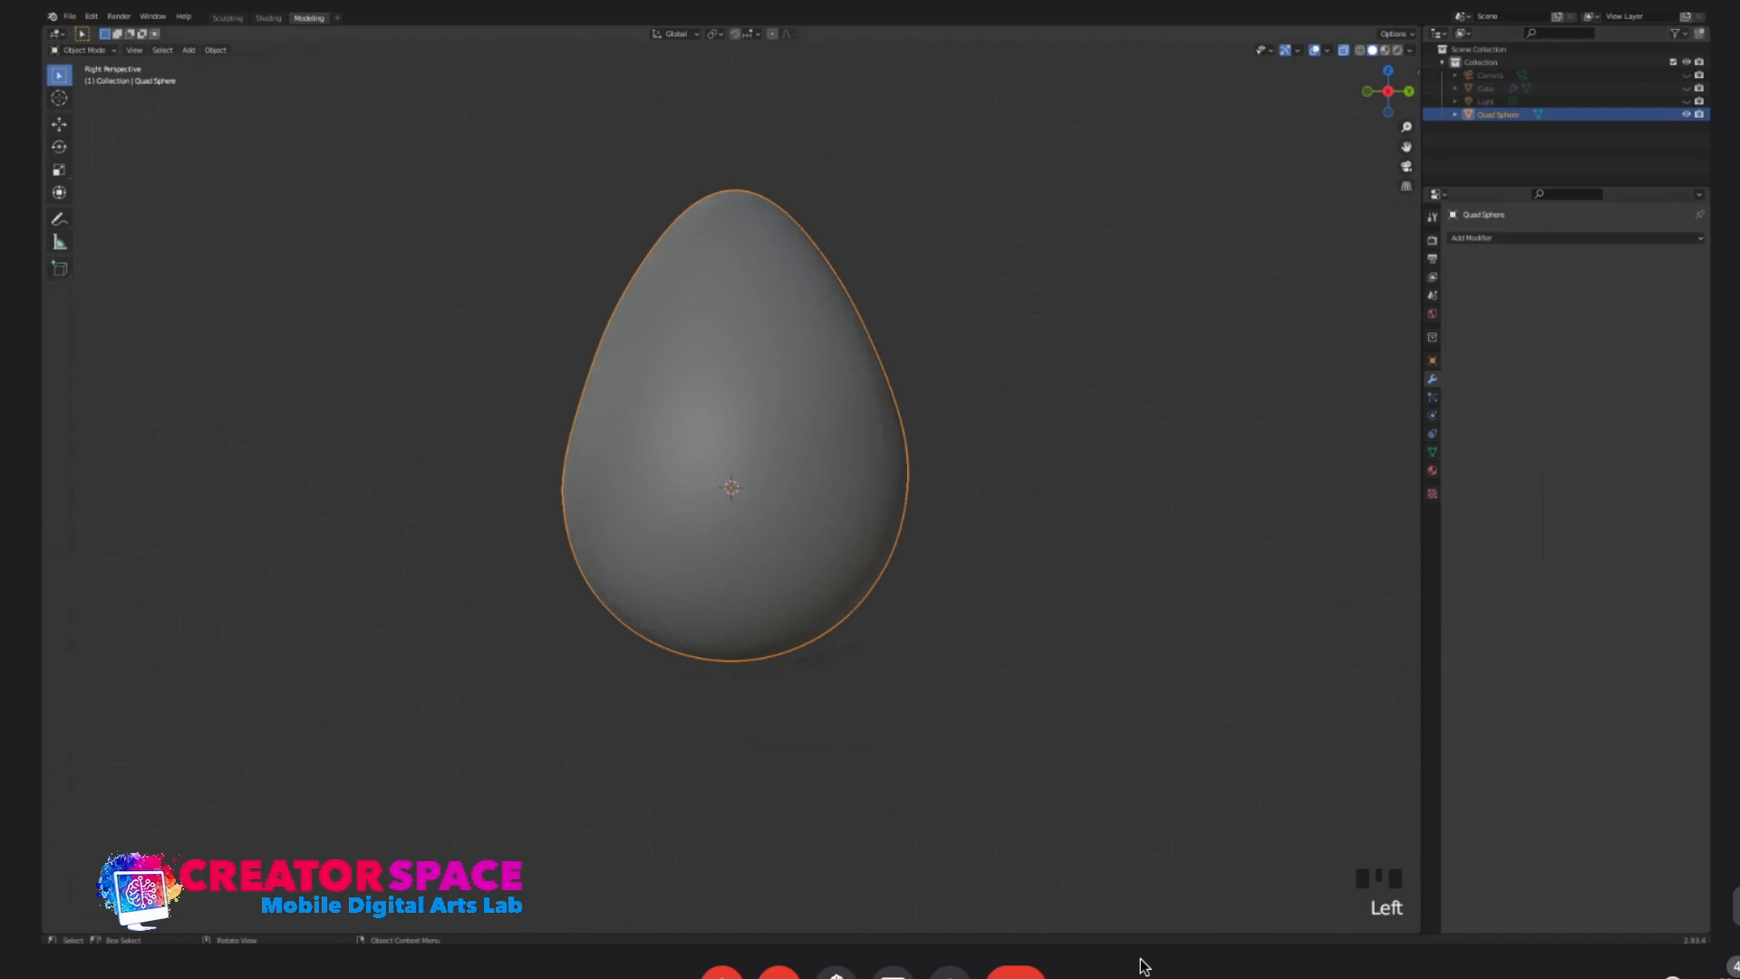
key(Tab)
key(Tab)
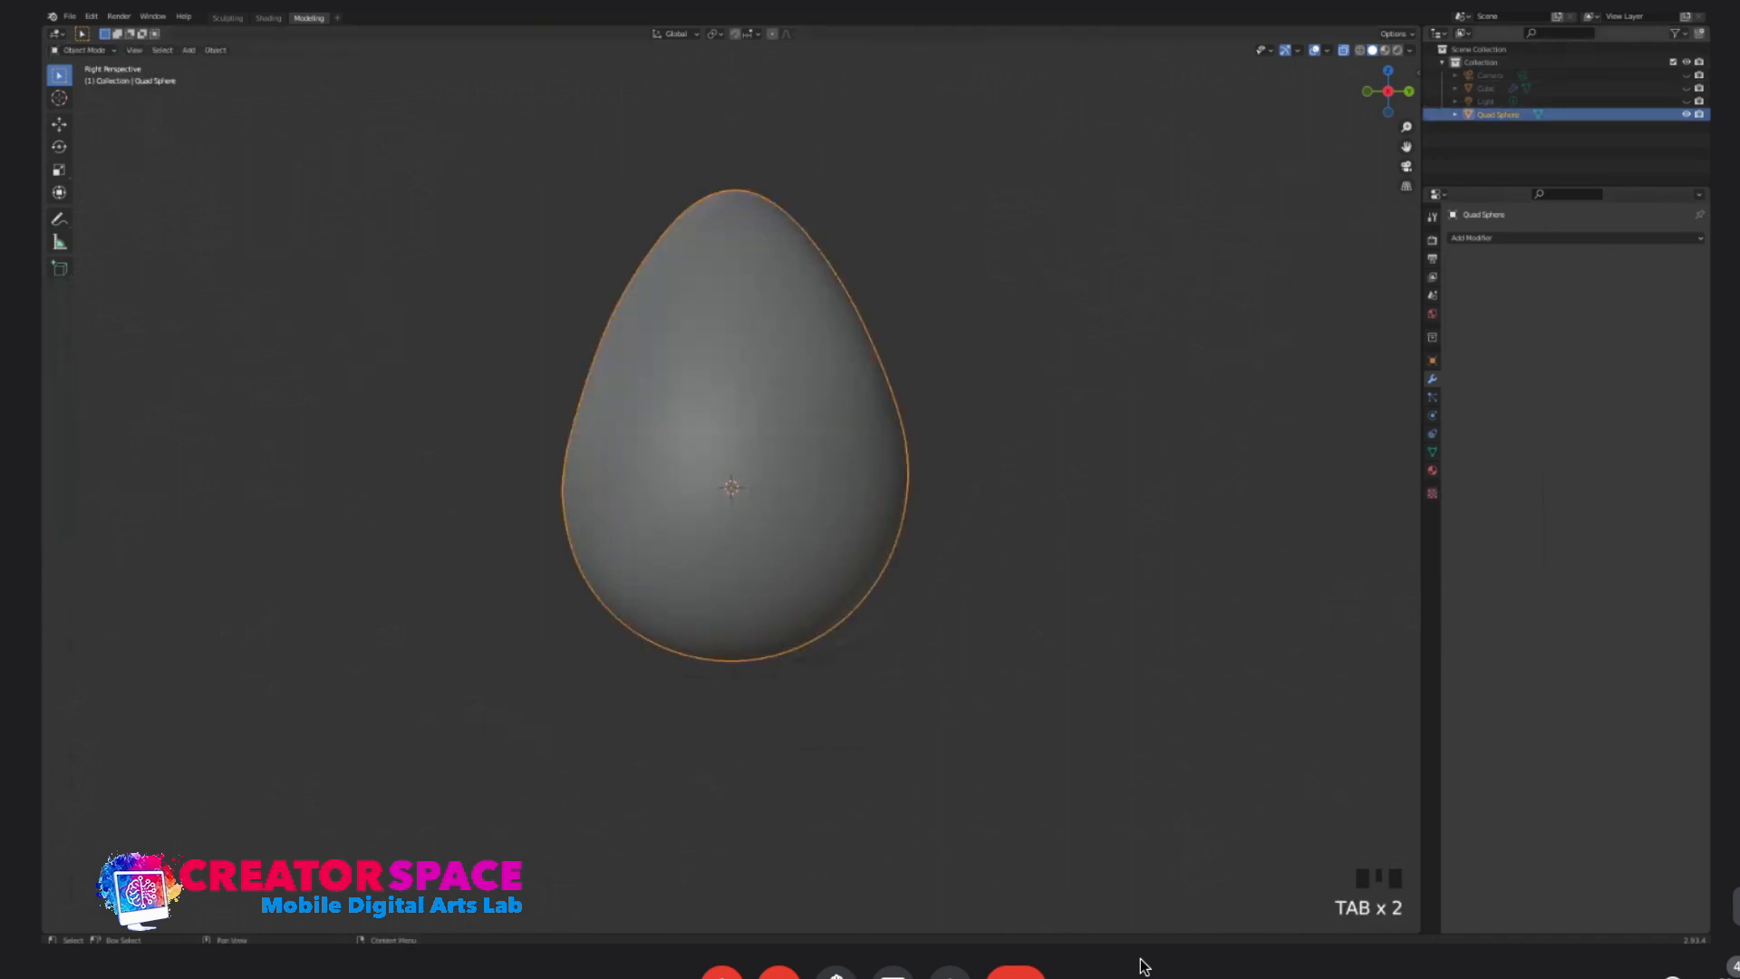
- Show the cube, hide the Quad Sphere and leave the shrinkwrapped egg deselected
click(1687, 89)
click(1687, 114)
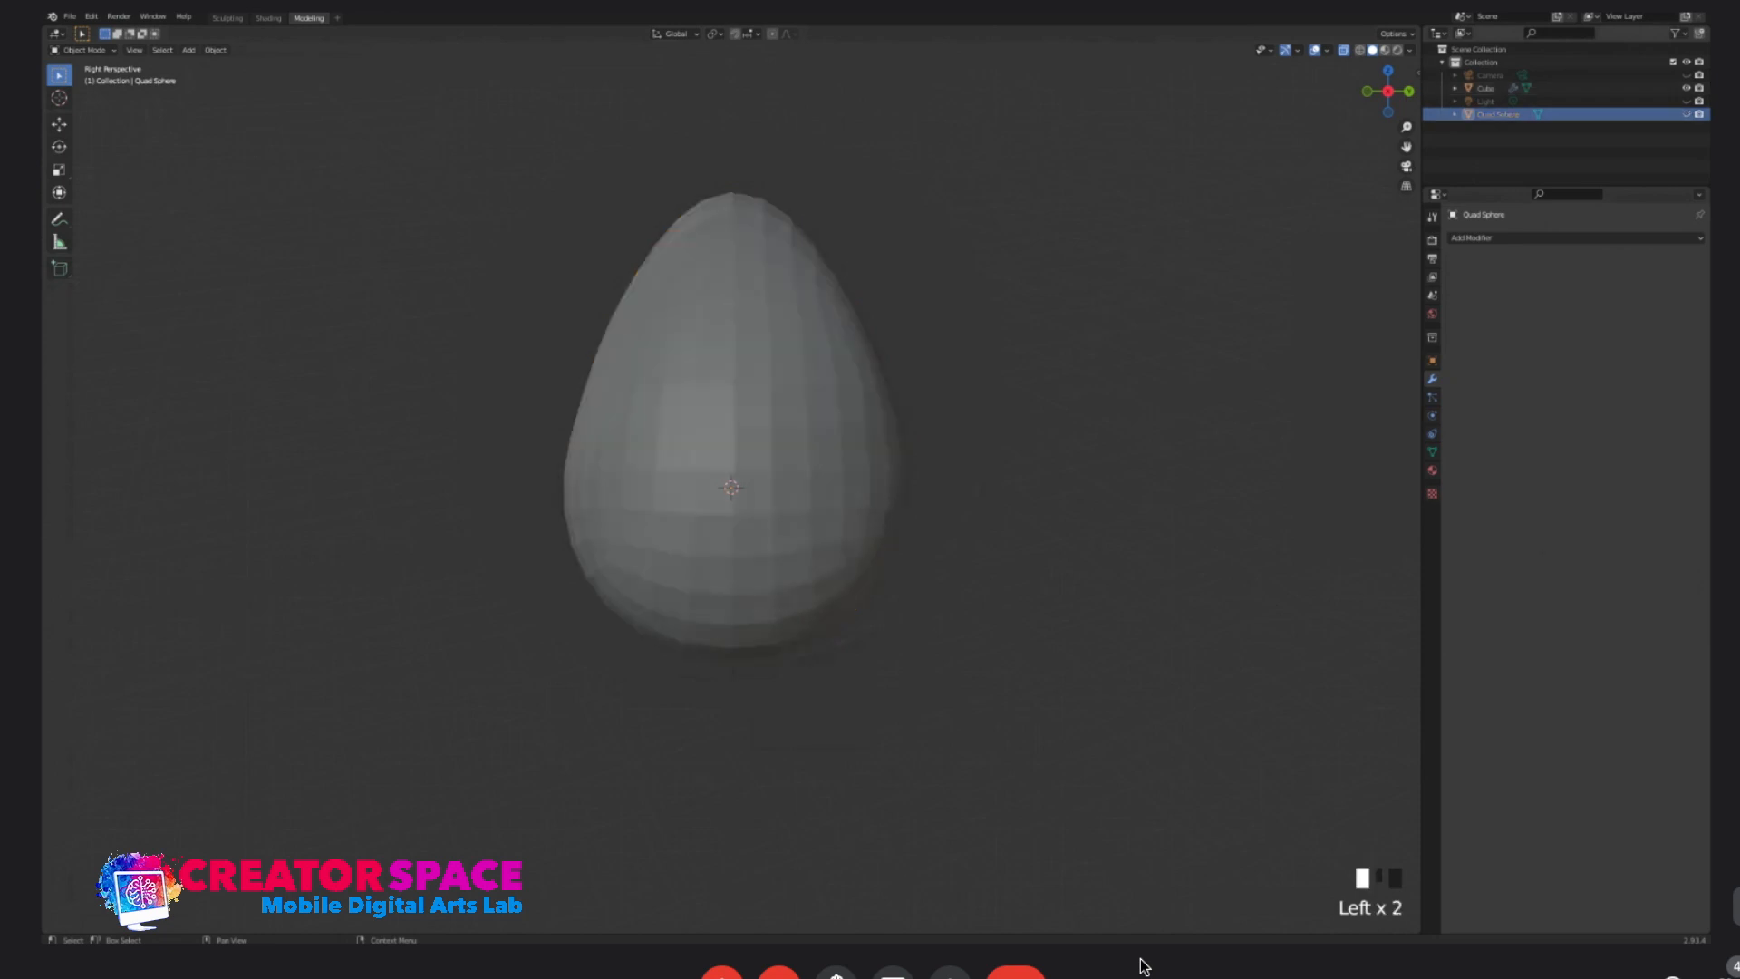
click(816, 408)
click(1024, 435)
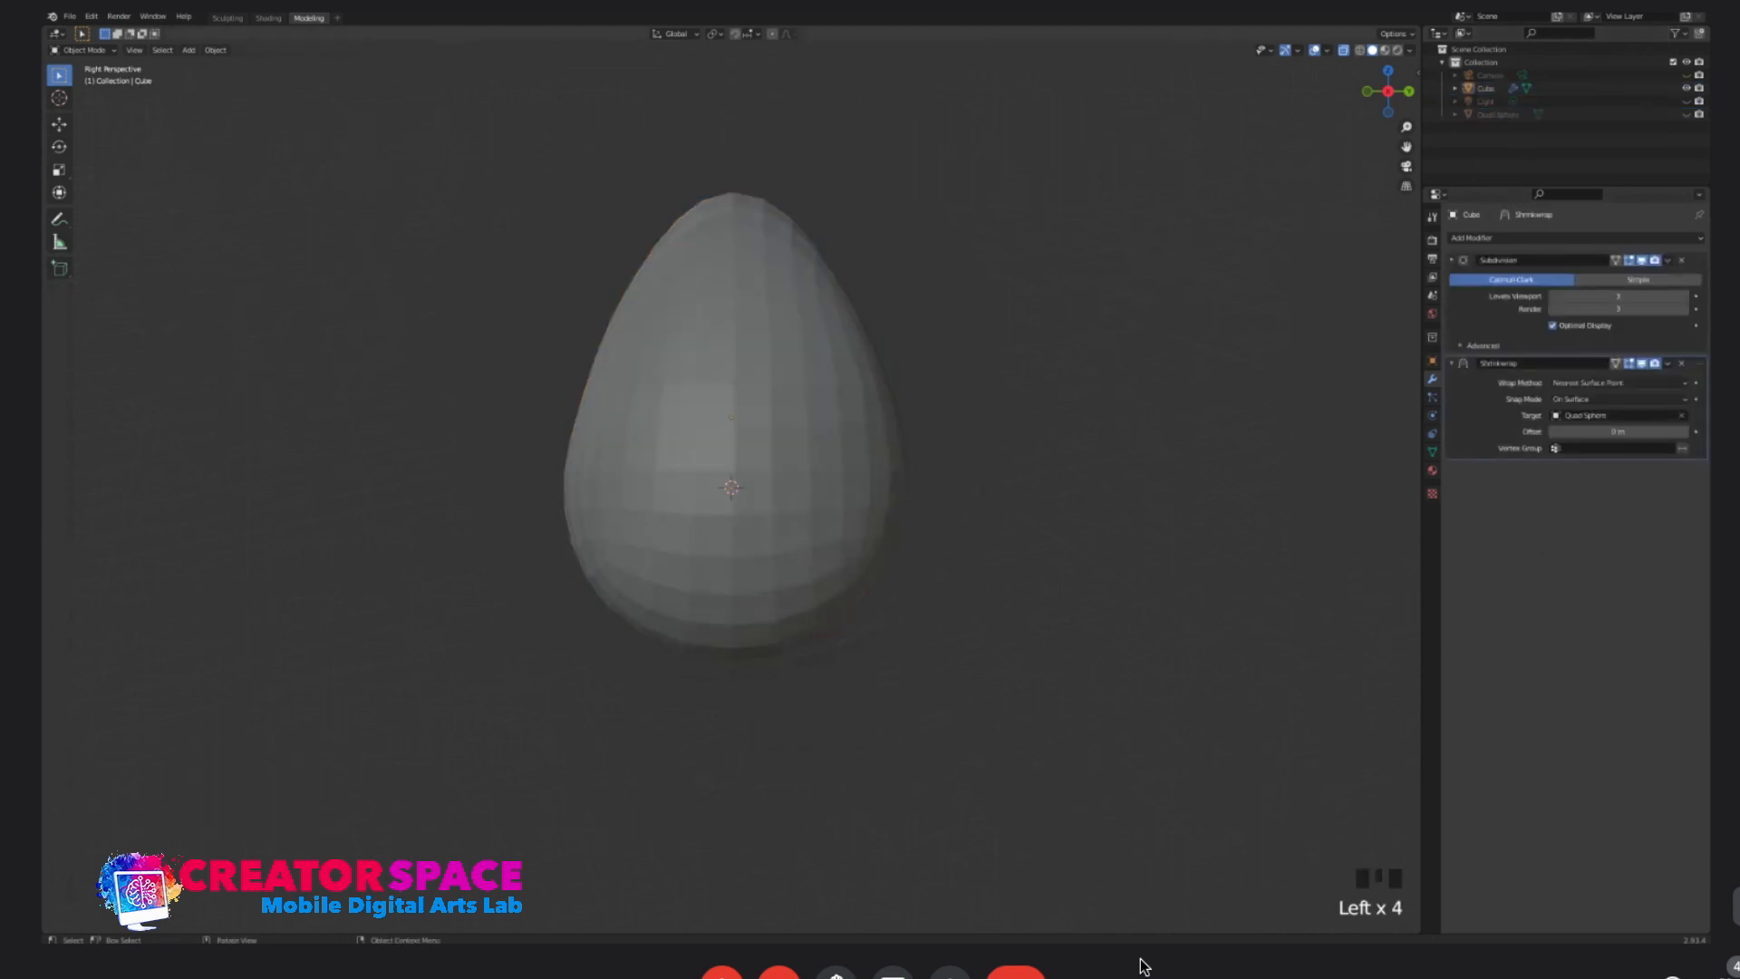
scroll(731, 426, down, 3)
scroll(731, 426, up, 3)
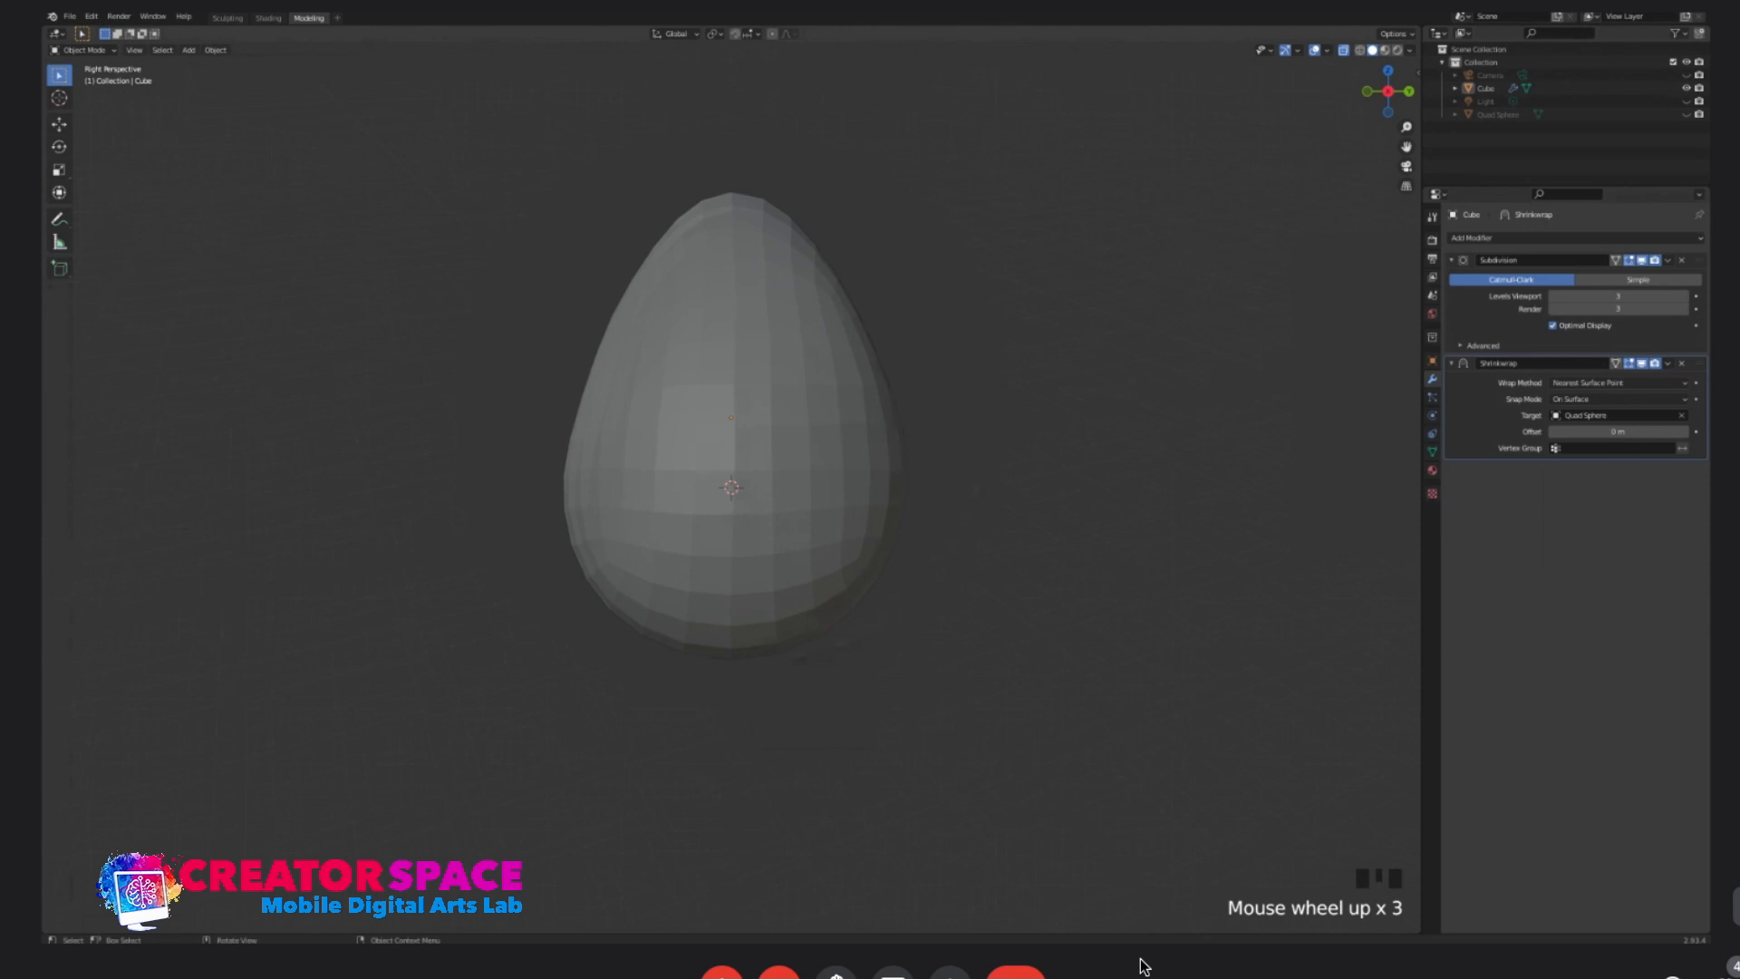
- Compare the shrinkwrapped egg in Object Mode with its original cube cage in Edit Mode from an angled view
key(Tab)
key(Tab)
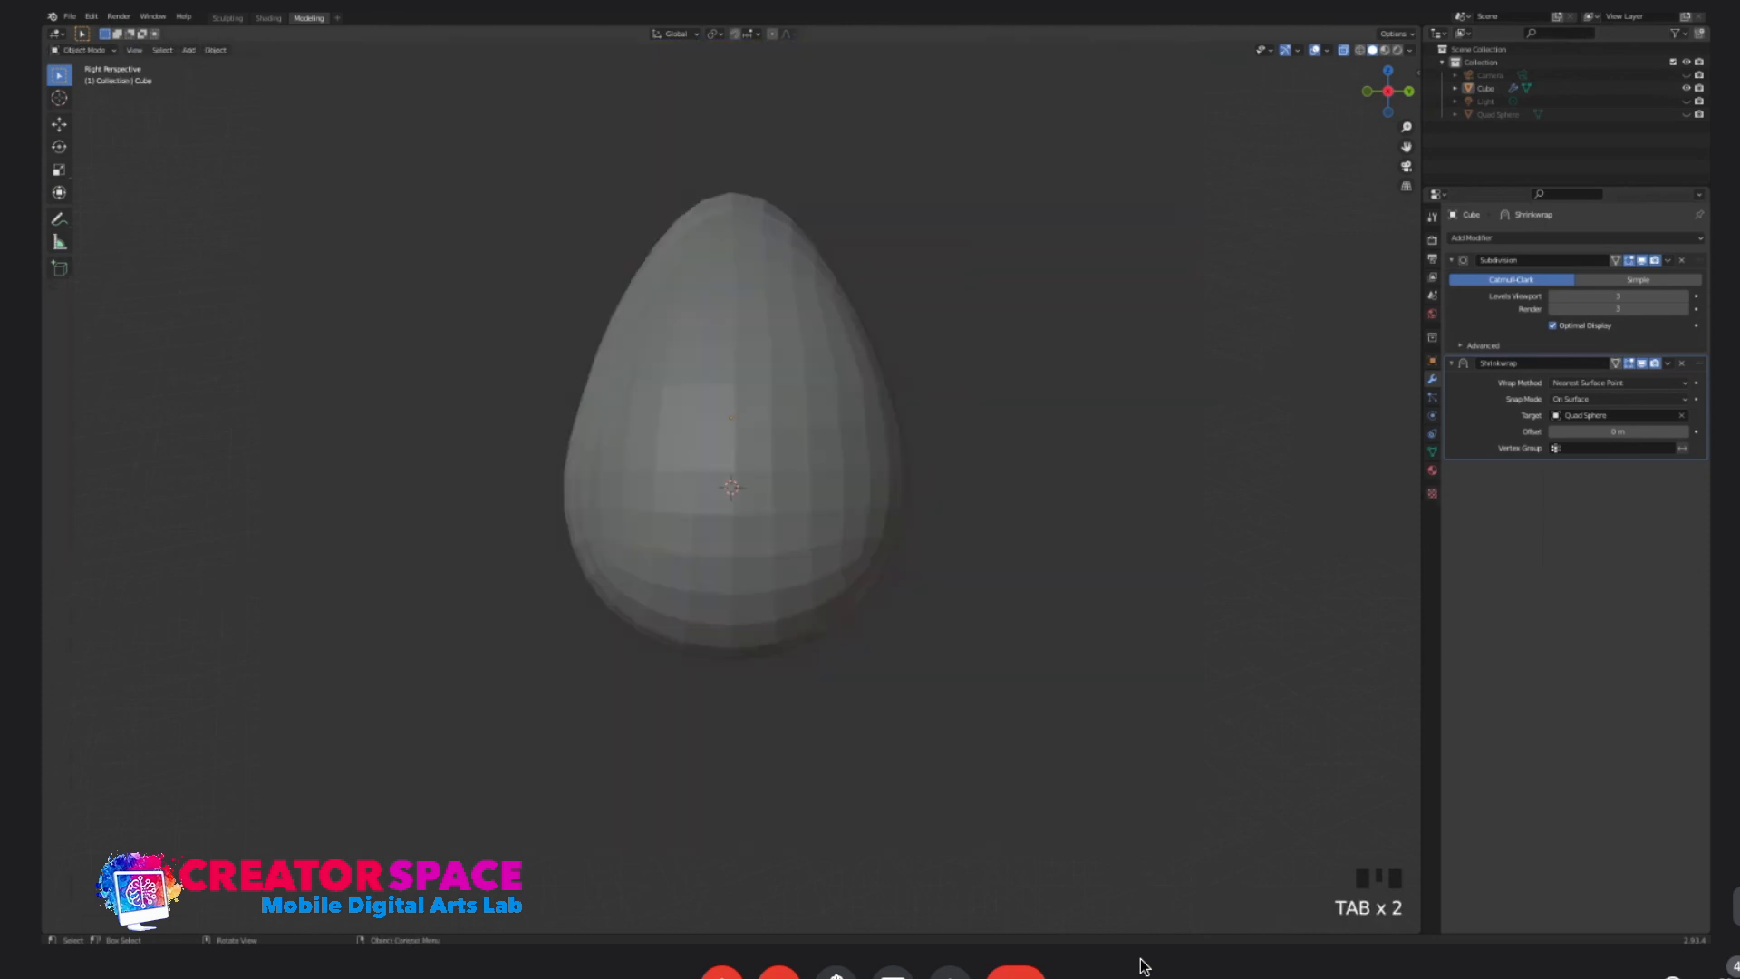
key(Tab)
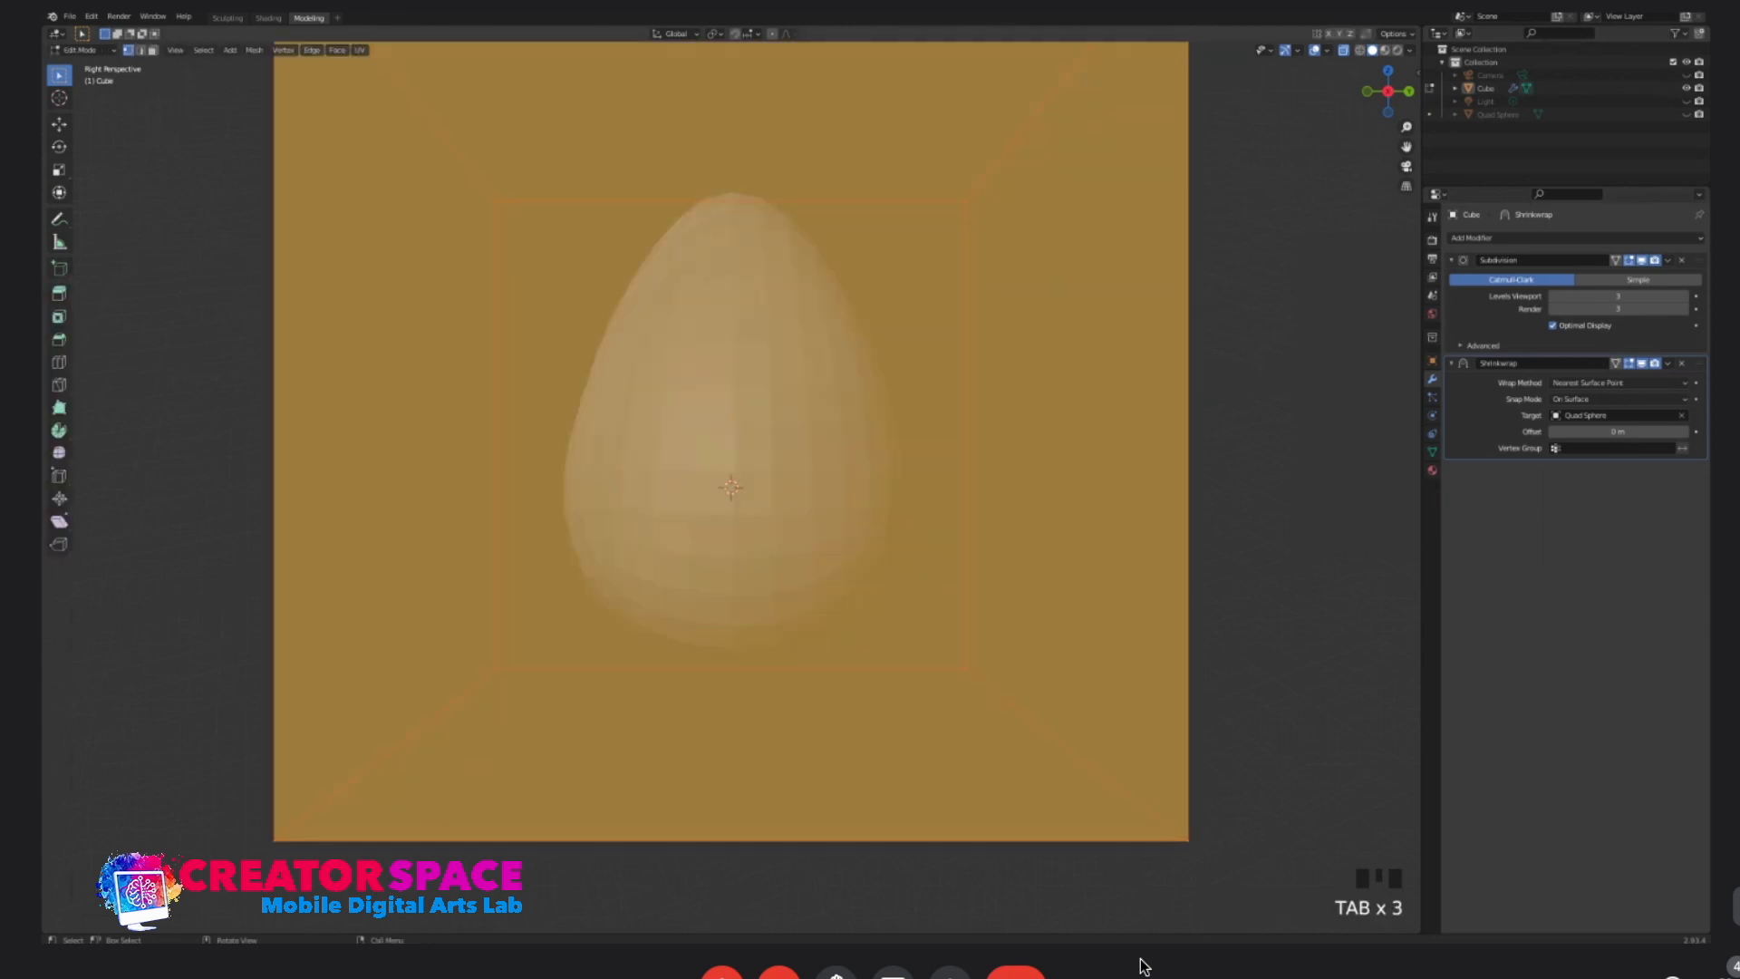
scroll(731, 426, down, 3)
middle_drag(731, 426, 815, 412)
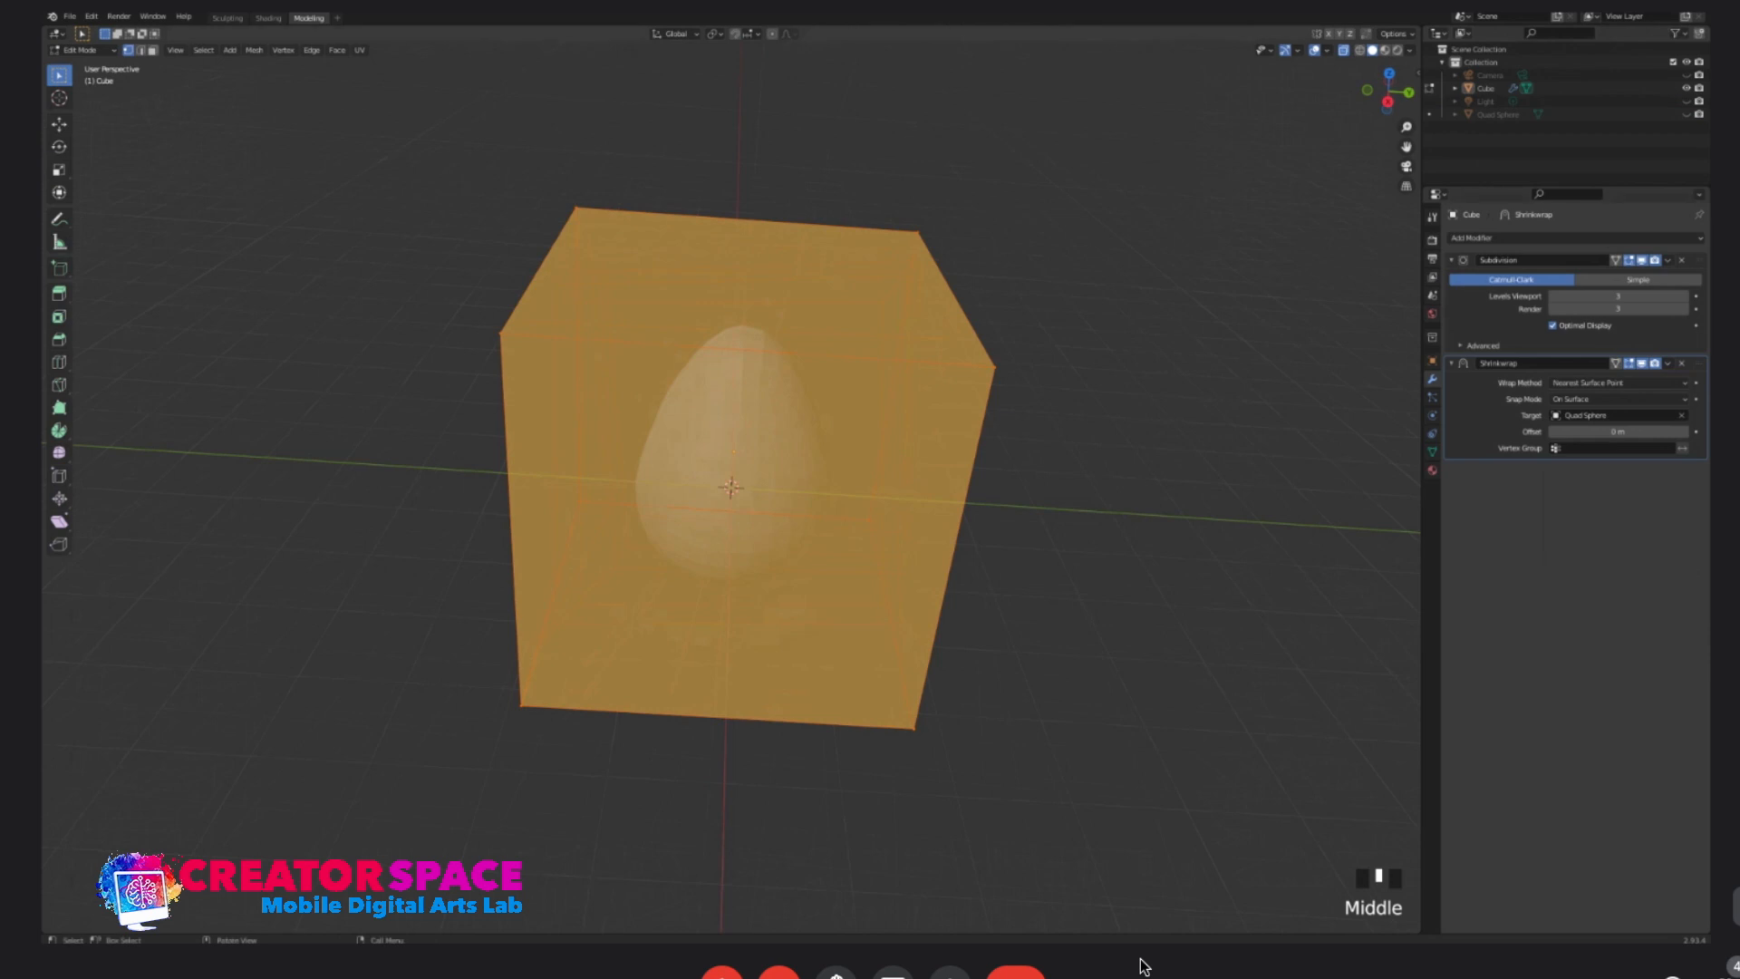
scroll(732, 489, up, 2)
key(Tab)
key(Tab)
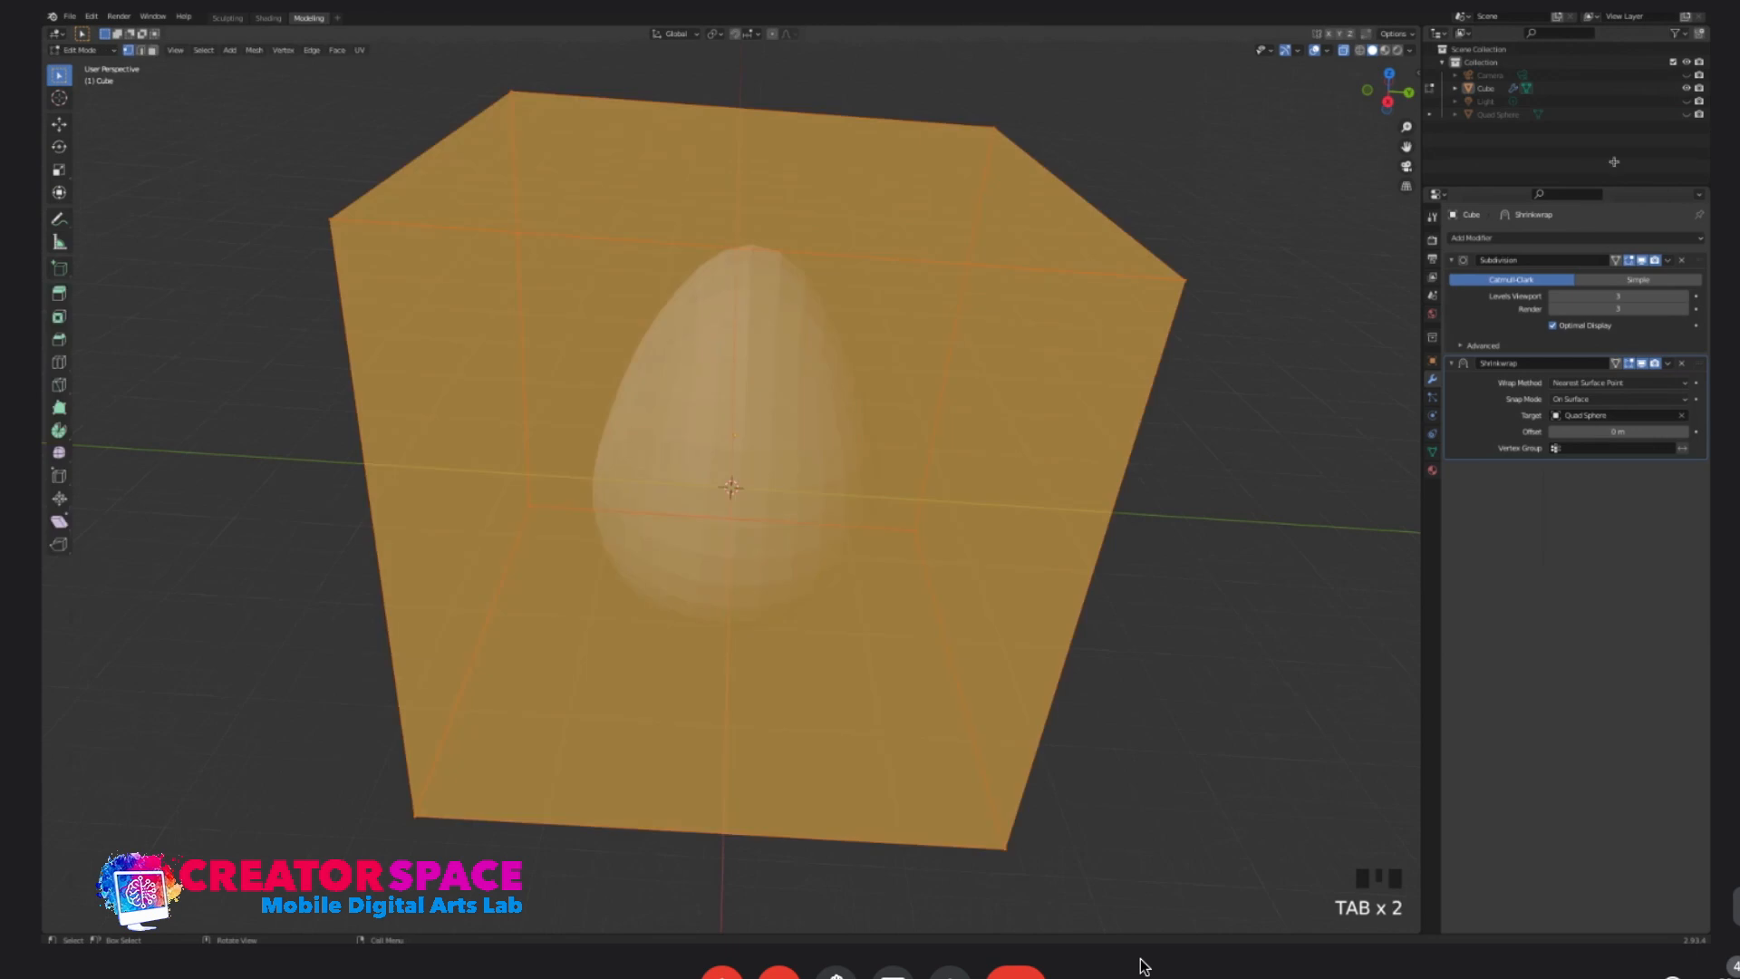
- Try moving two upper corner vertices of the cube cage outward, undoing each move
click(273, 200)
click(331, 220)
key(g)
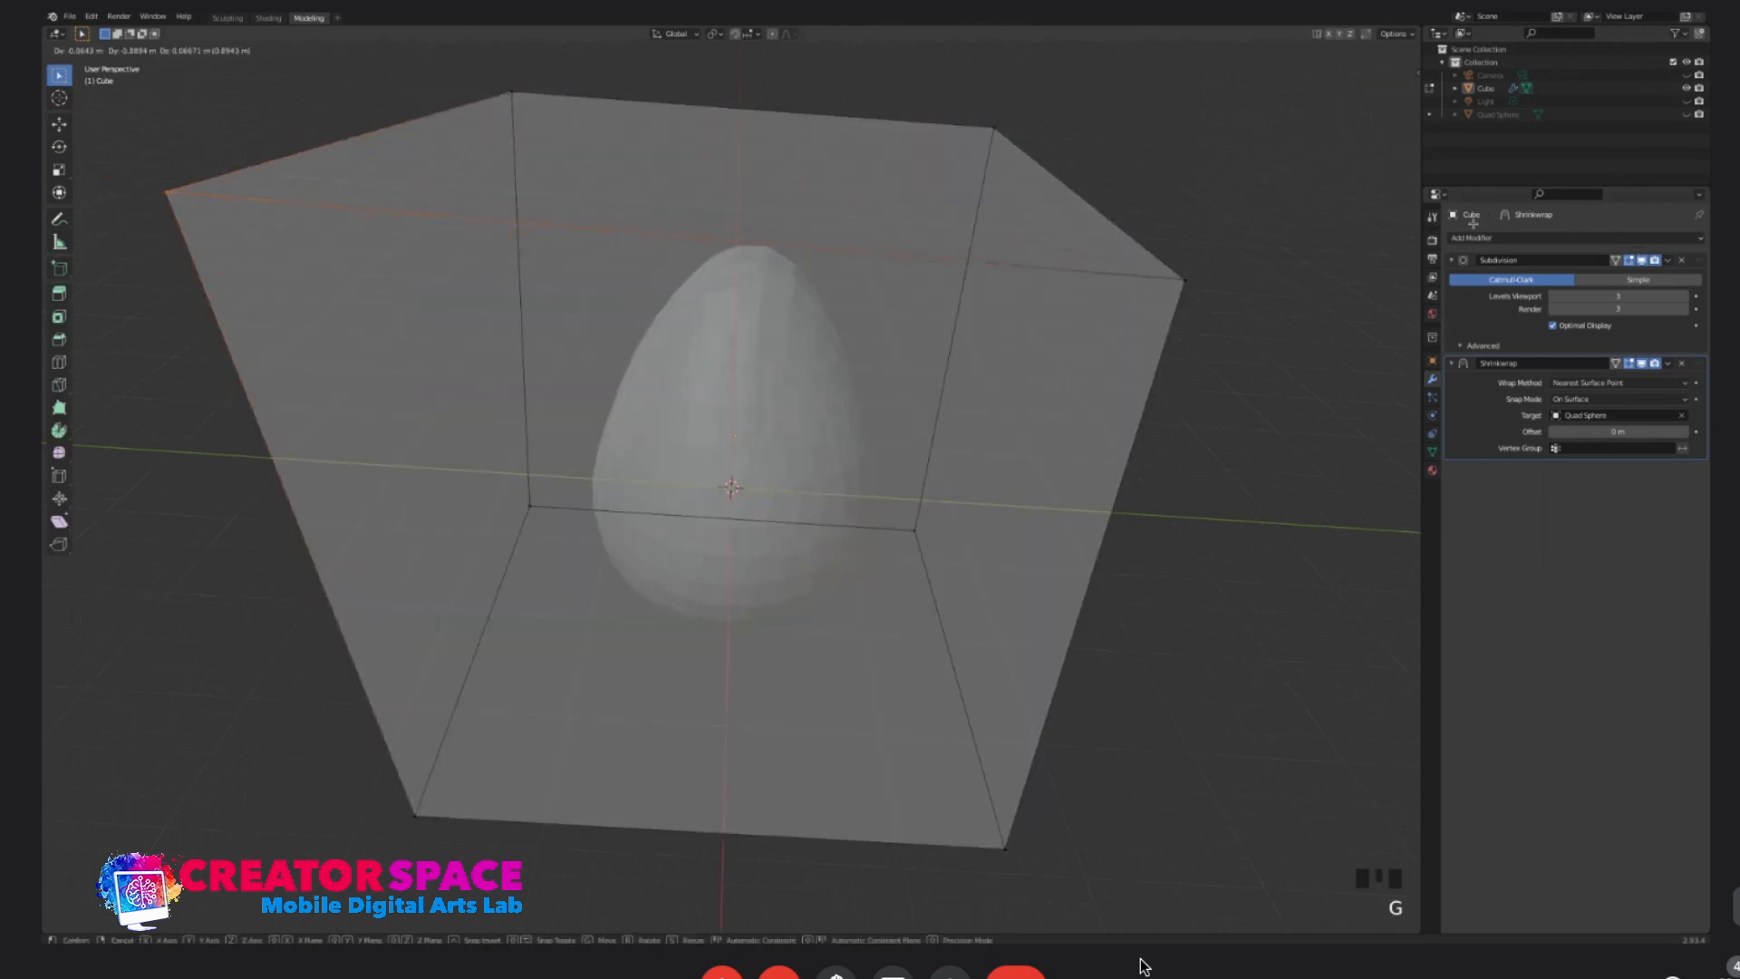
click(1466, 212)
key(super+z)
click(1185, 280)
key(g)
click(1268, 175)
key(super+z)
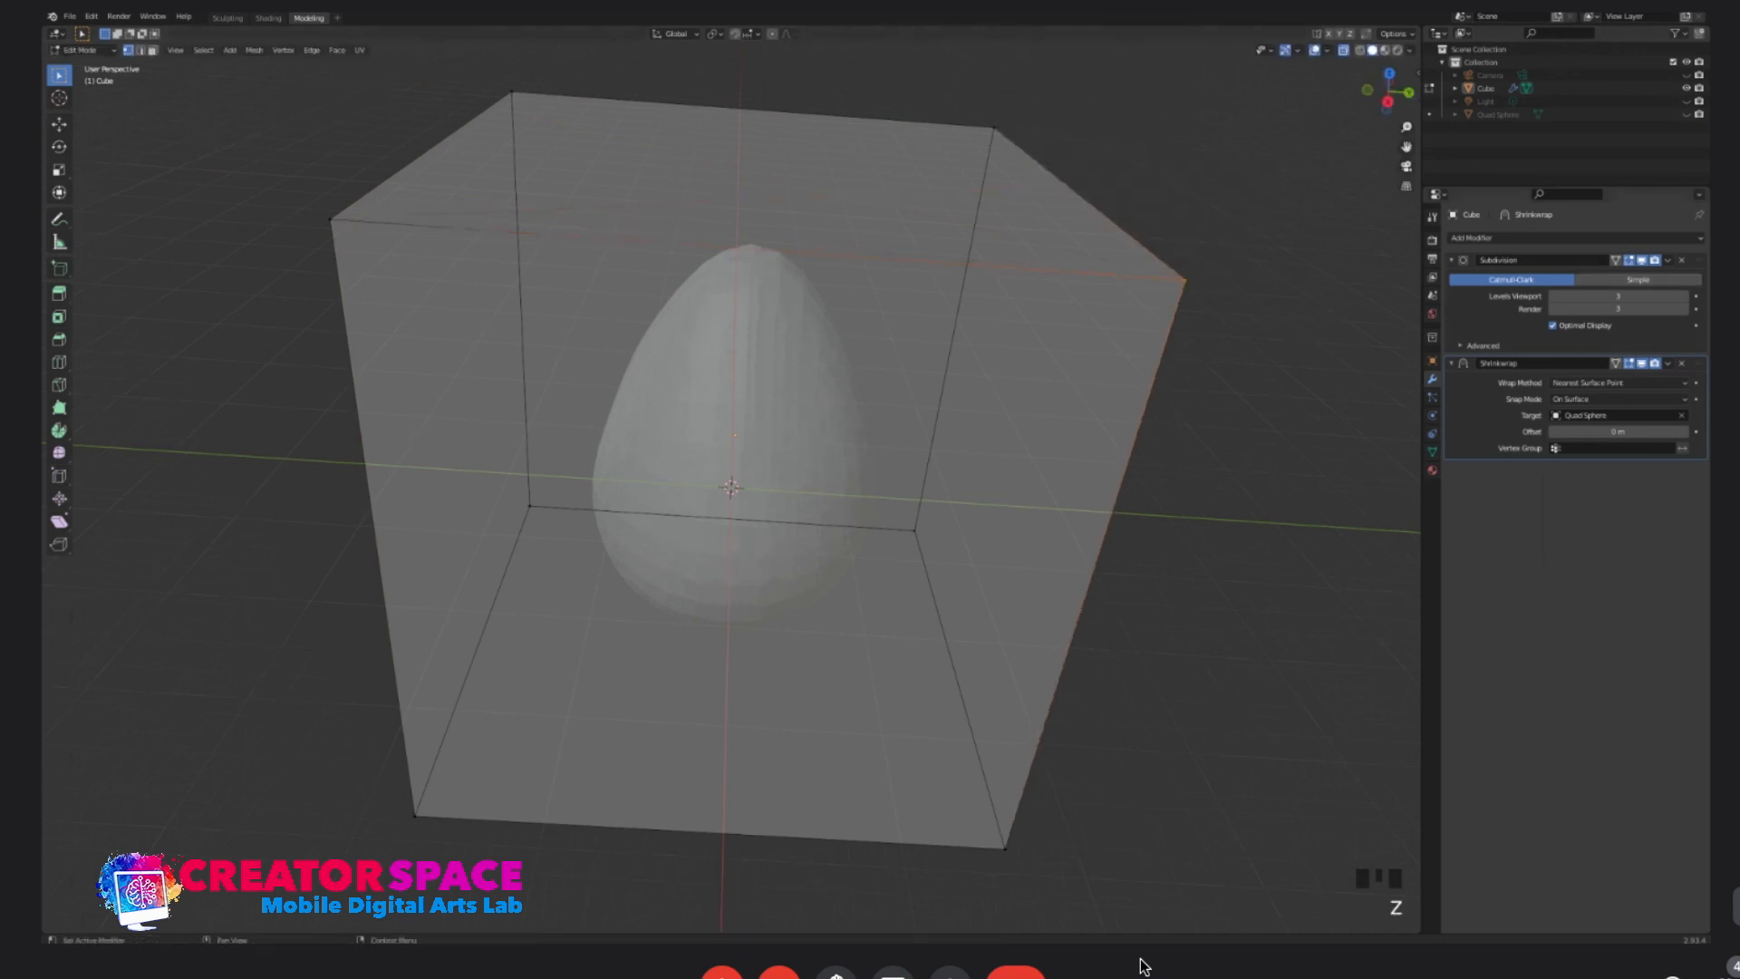
- Toggle the Subdivision modifier's viewport display off and on to check its effect, and deselect the cage's vertices
key(Tab)
key(Tab)
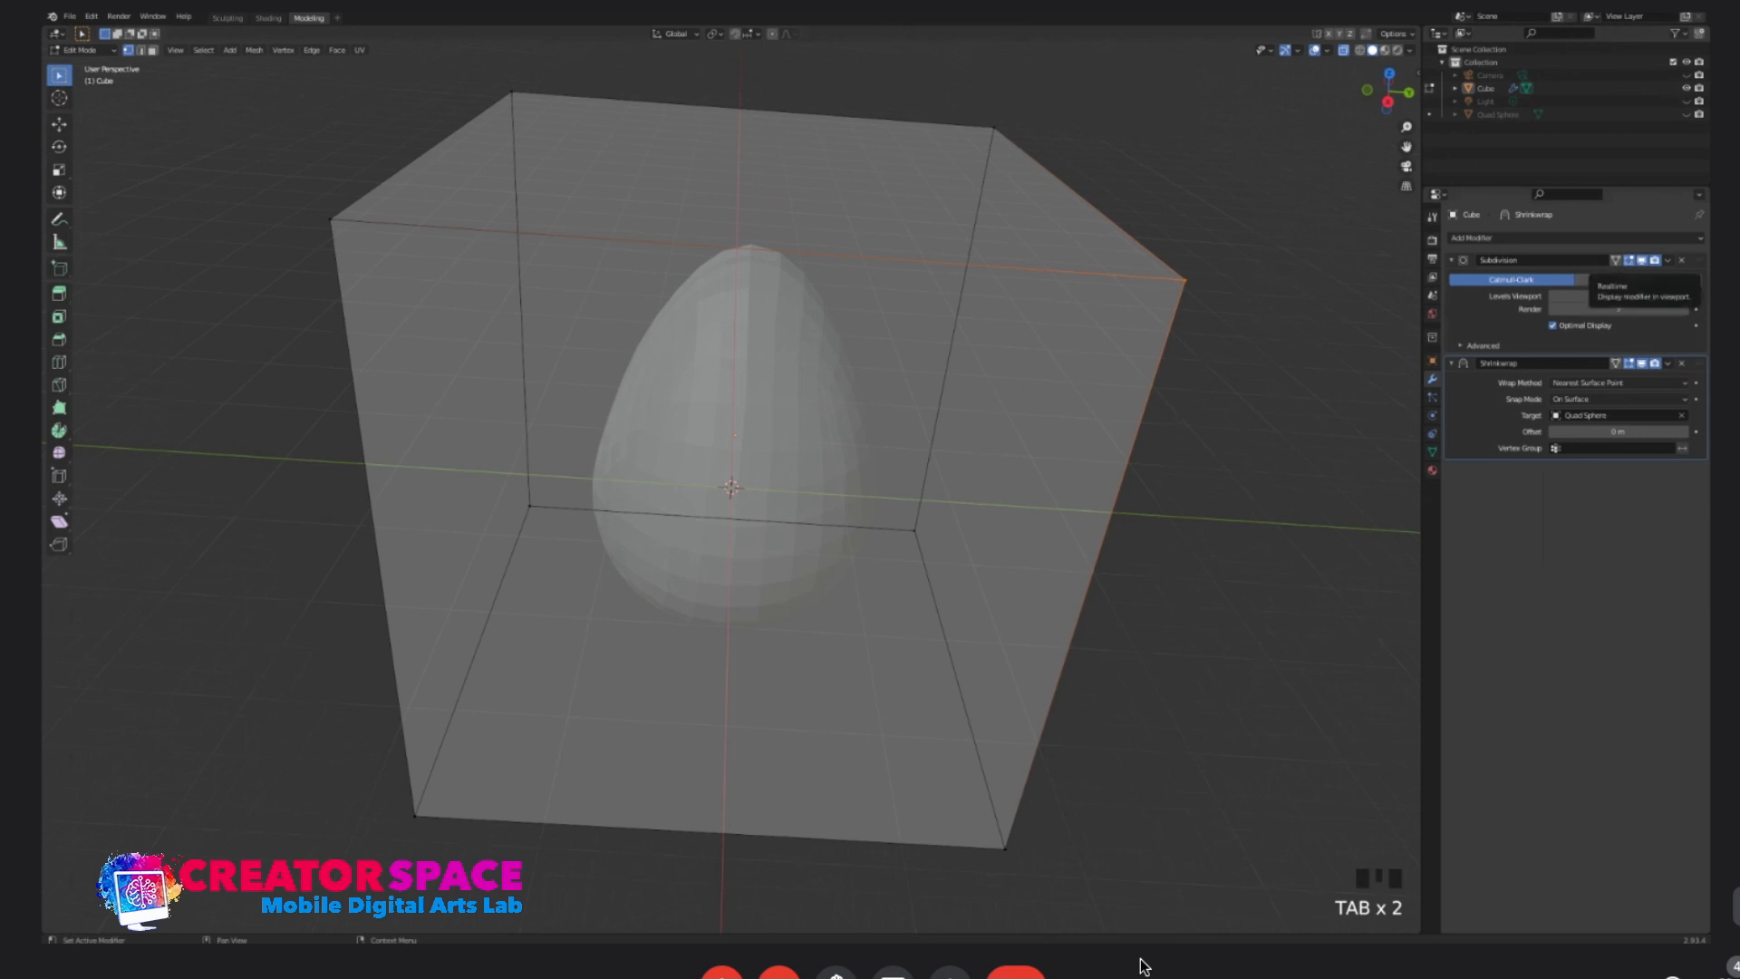
click(1642, 260)
click(1641, 260)
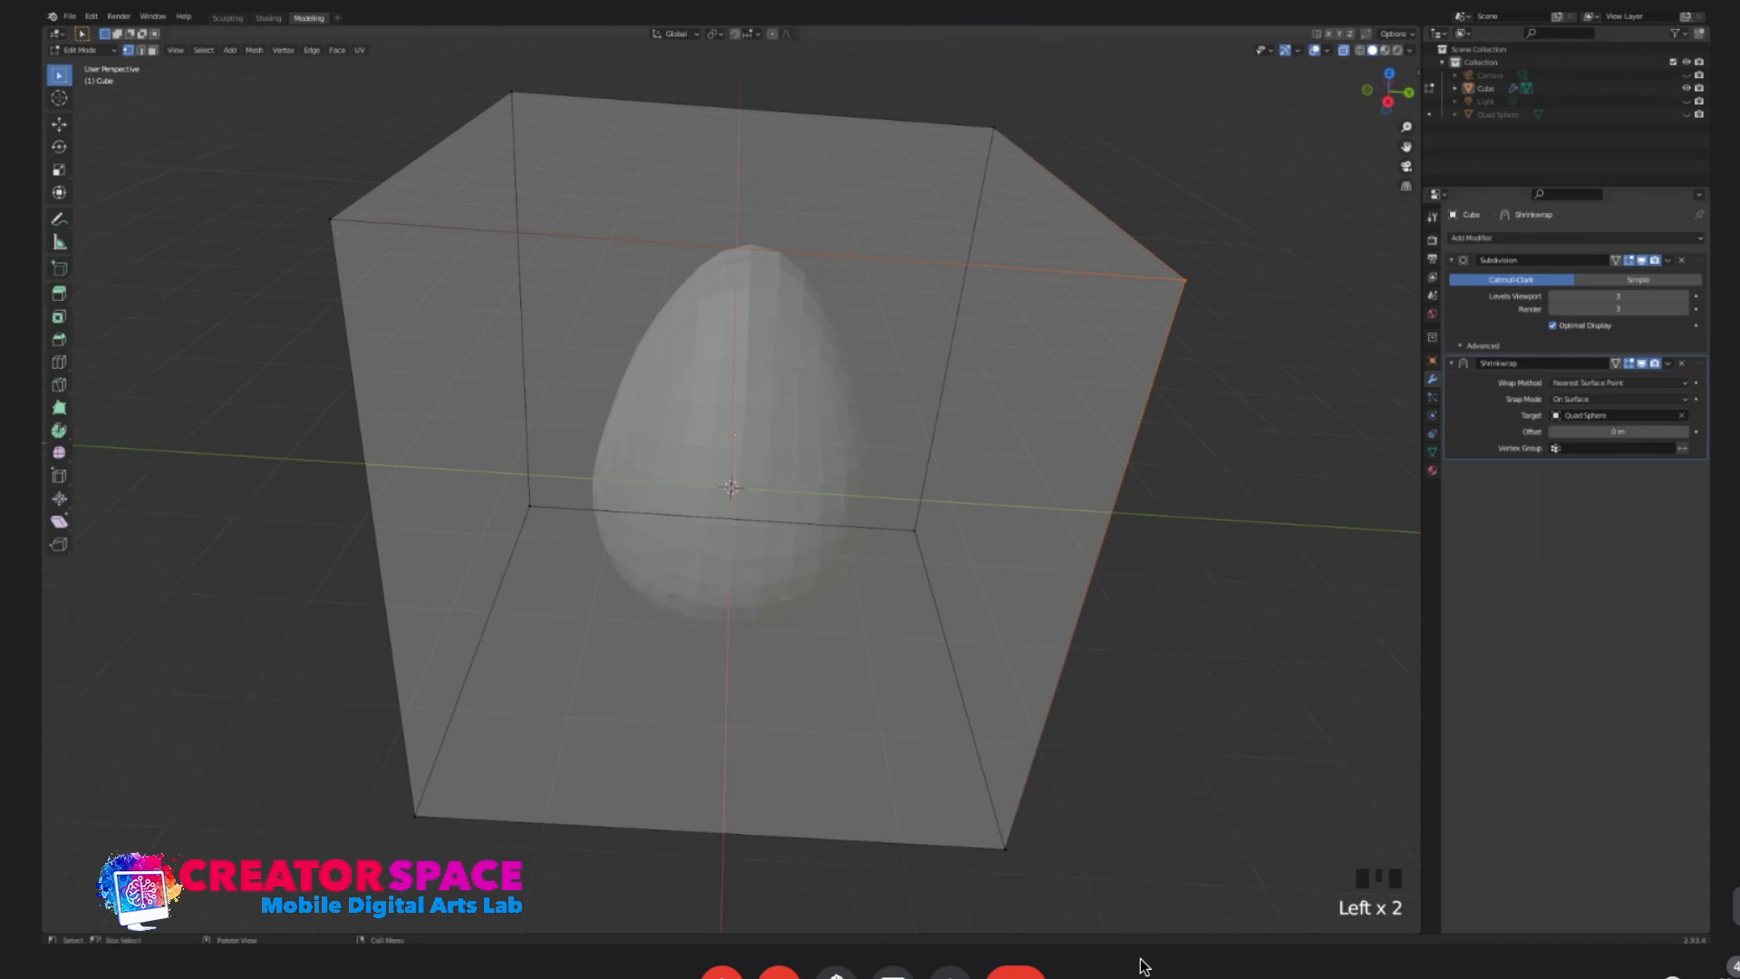
click(1278, 363)
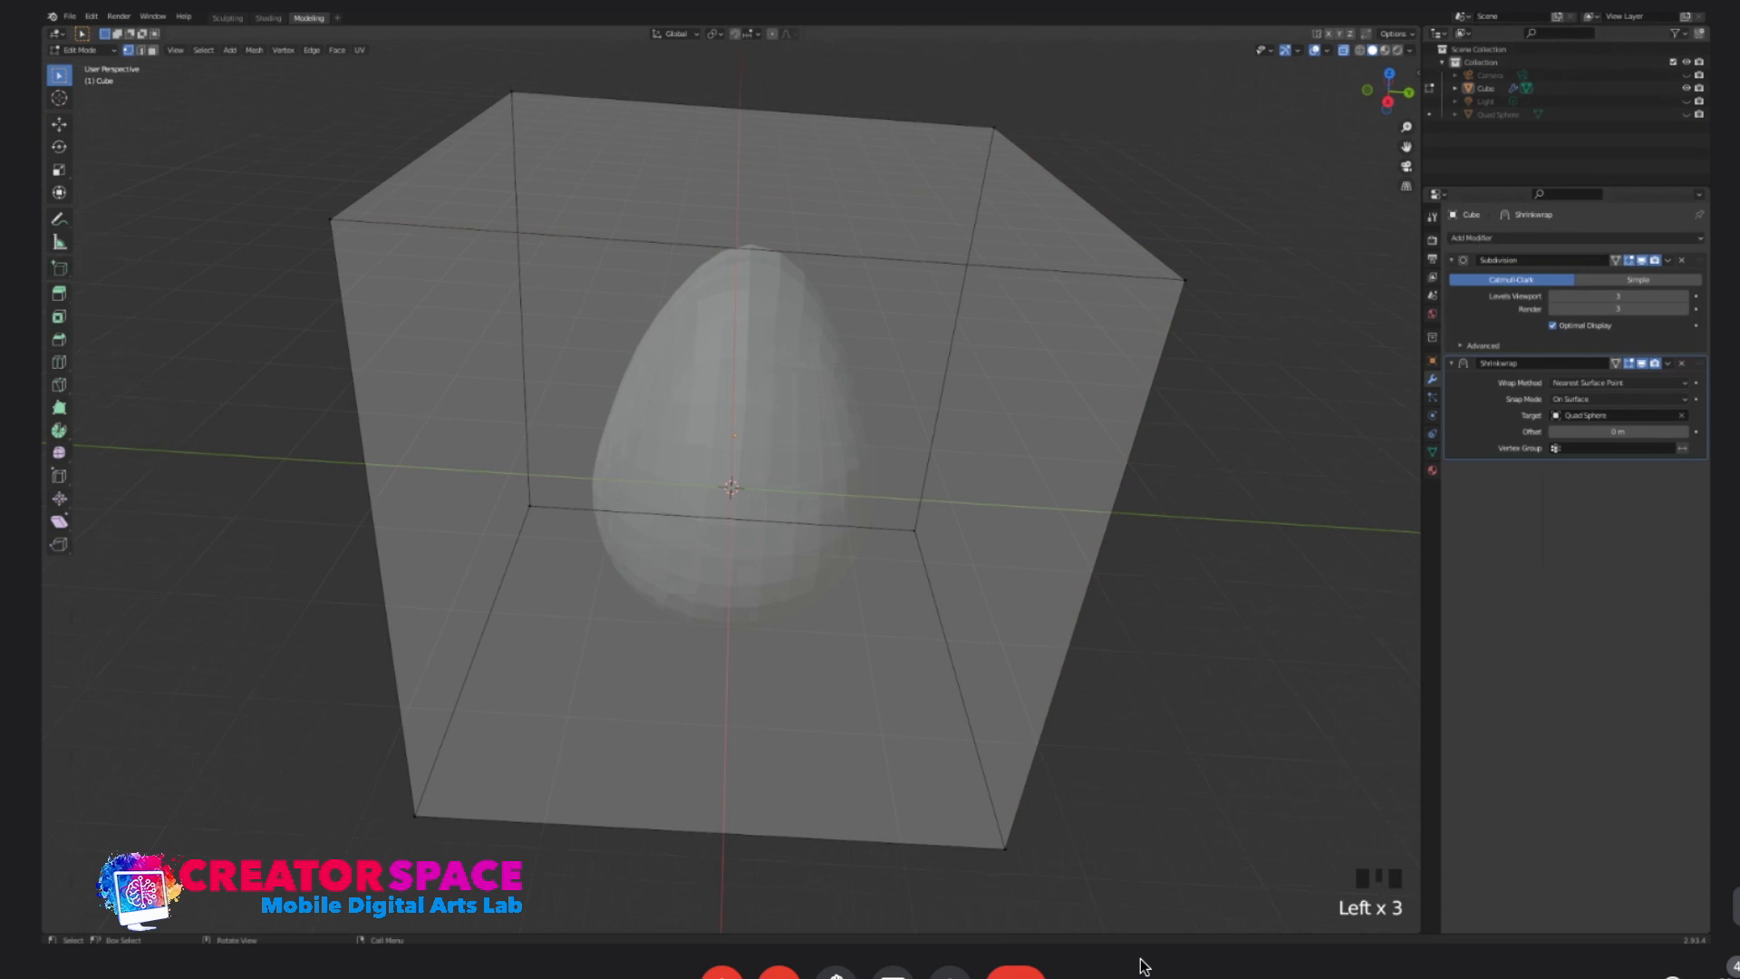
scroll(731, 487, down, 3)
scroll(732, 488, up, 3)
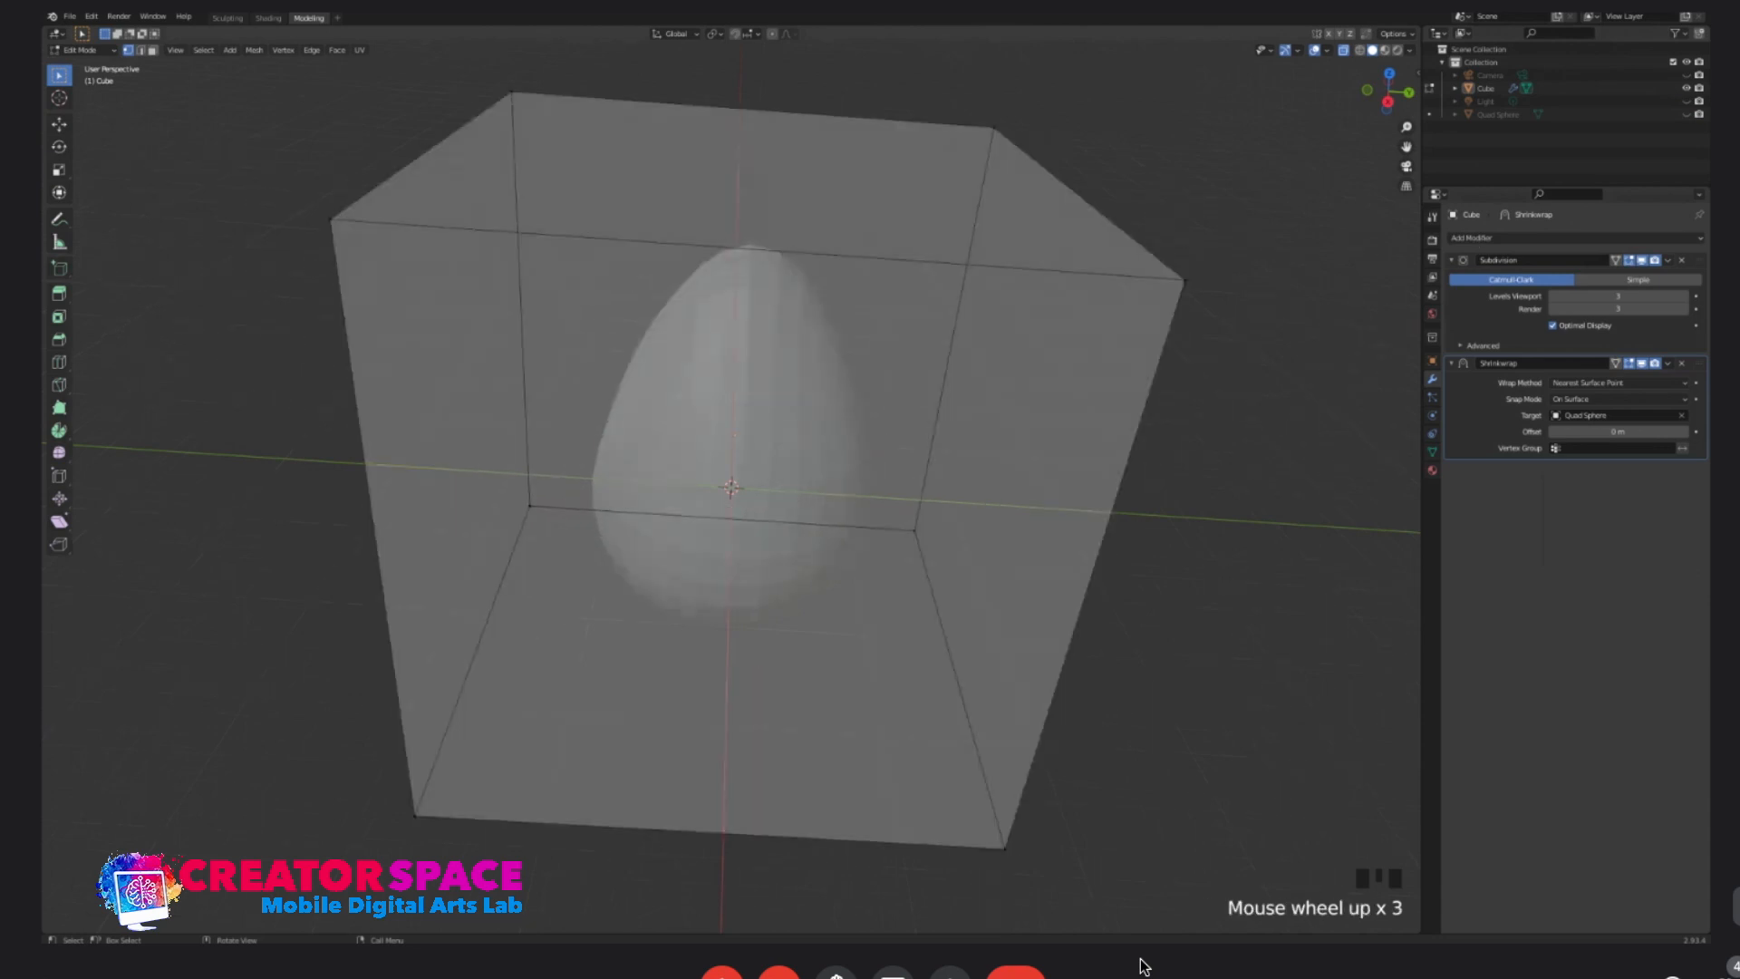
- Switch to the front view and return the cube to Object Mode
middle_drag(1144, 966, 1138, 960)
key(KP_1)
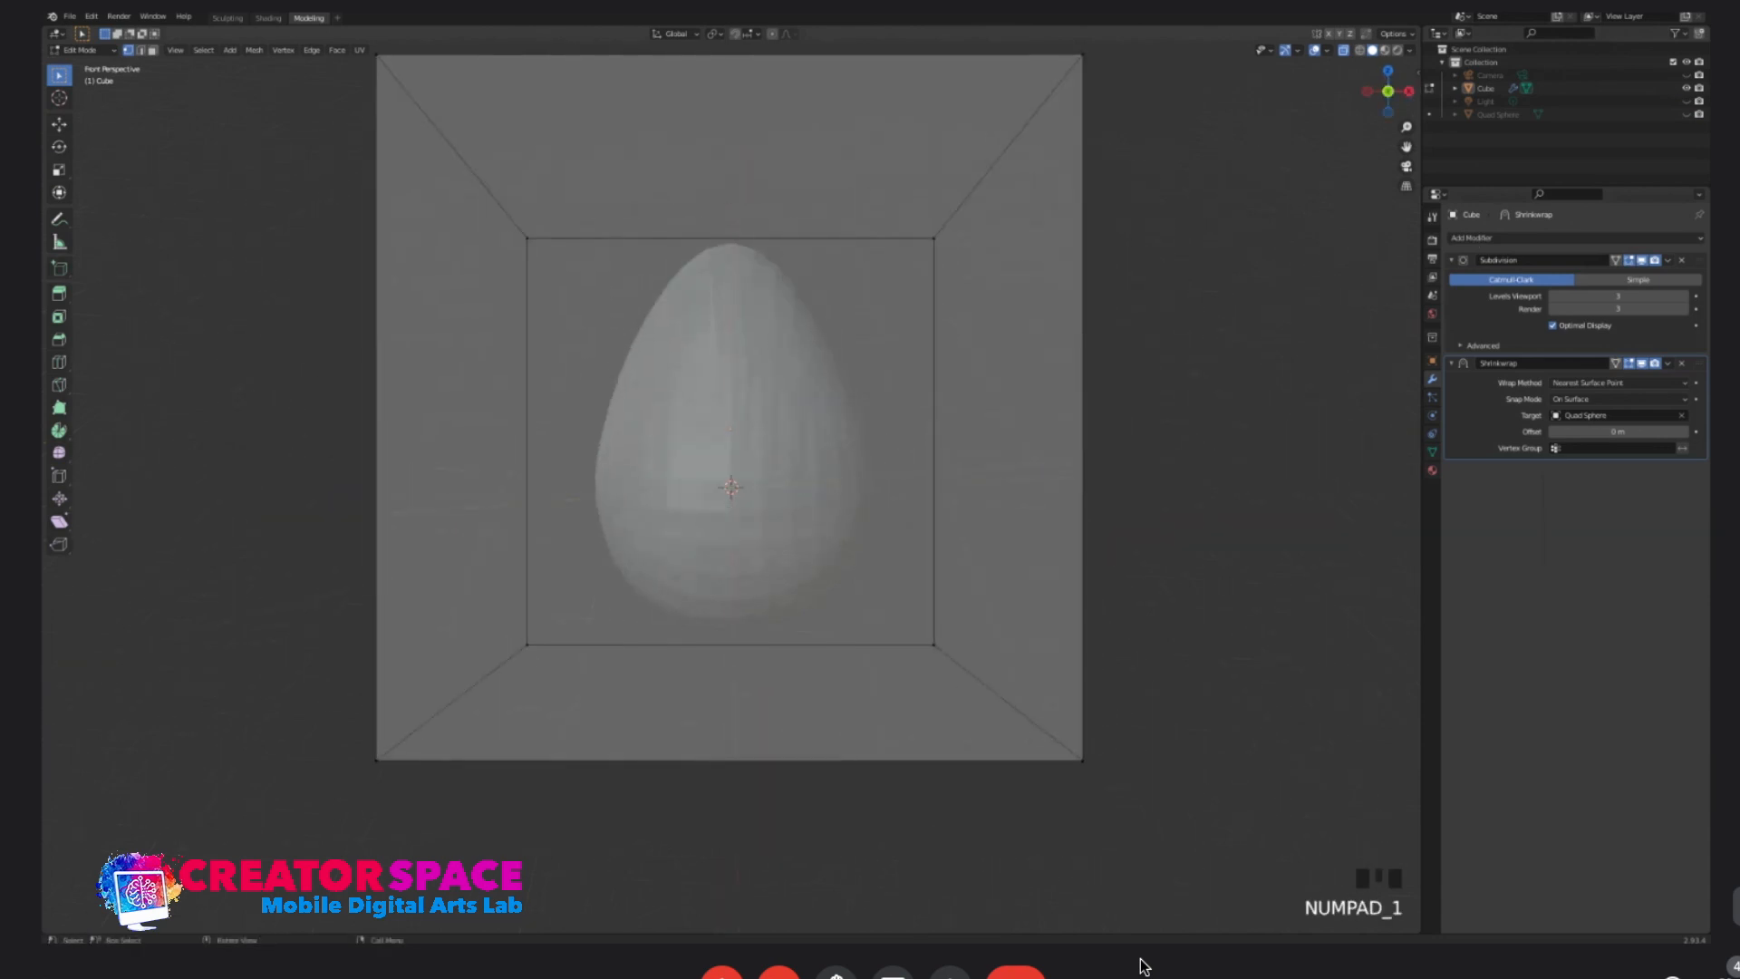
scroll(731, 488, down, 2)
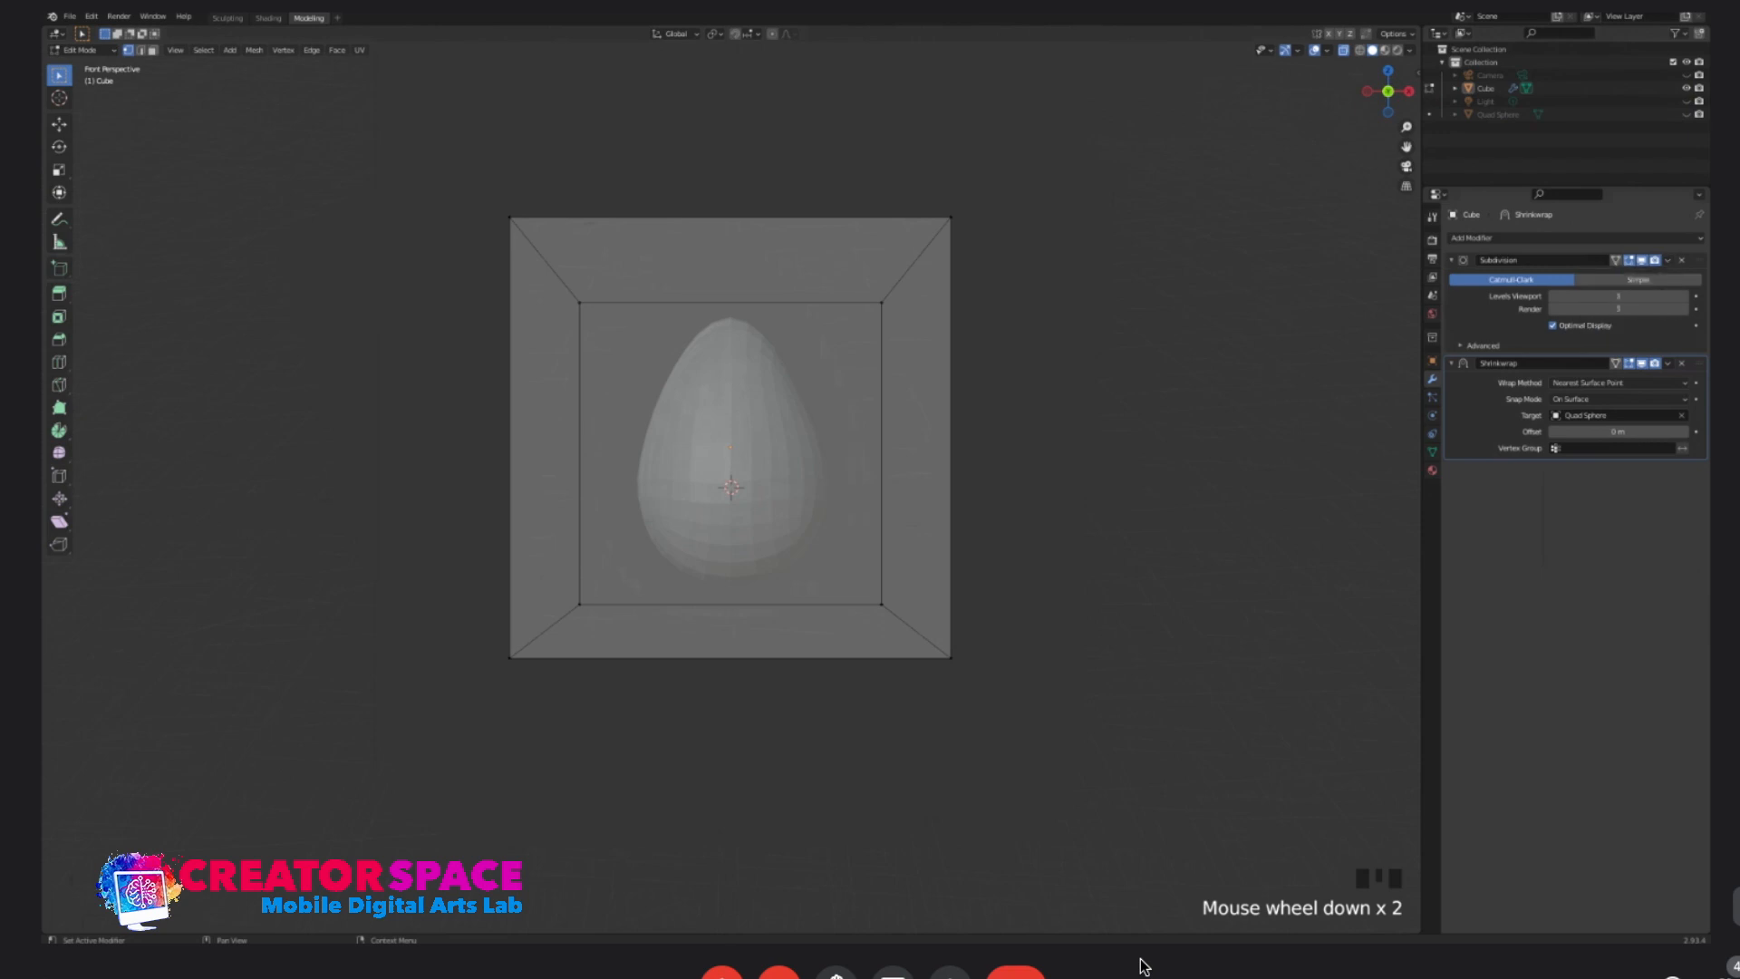
click(1668, 364)
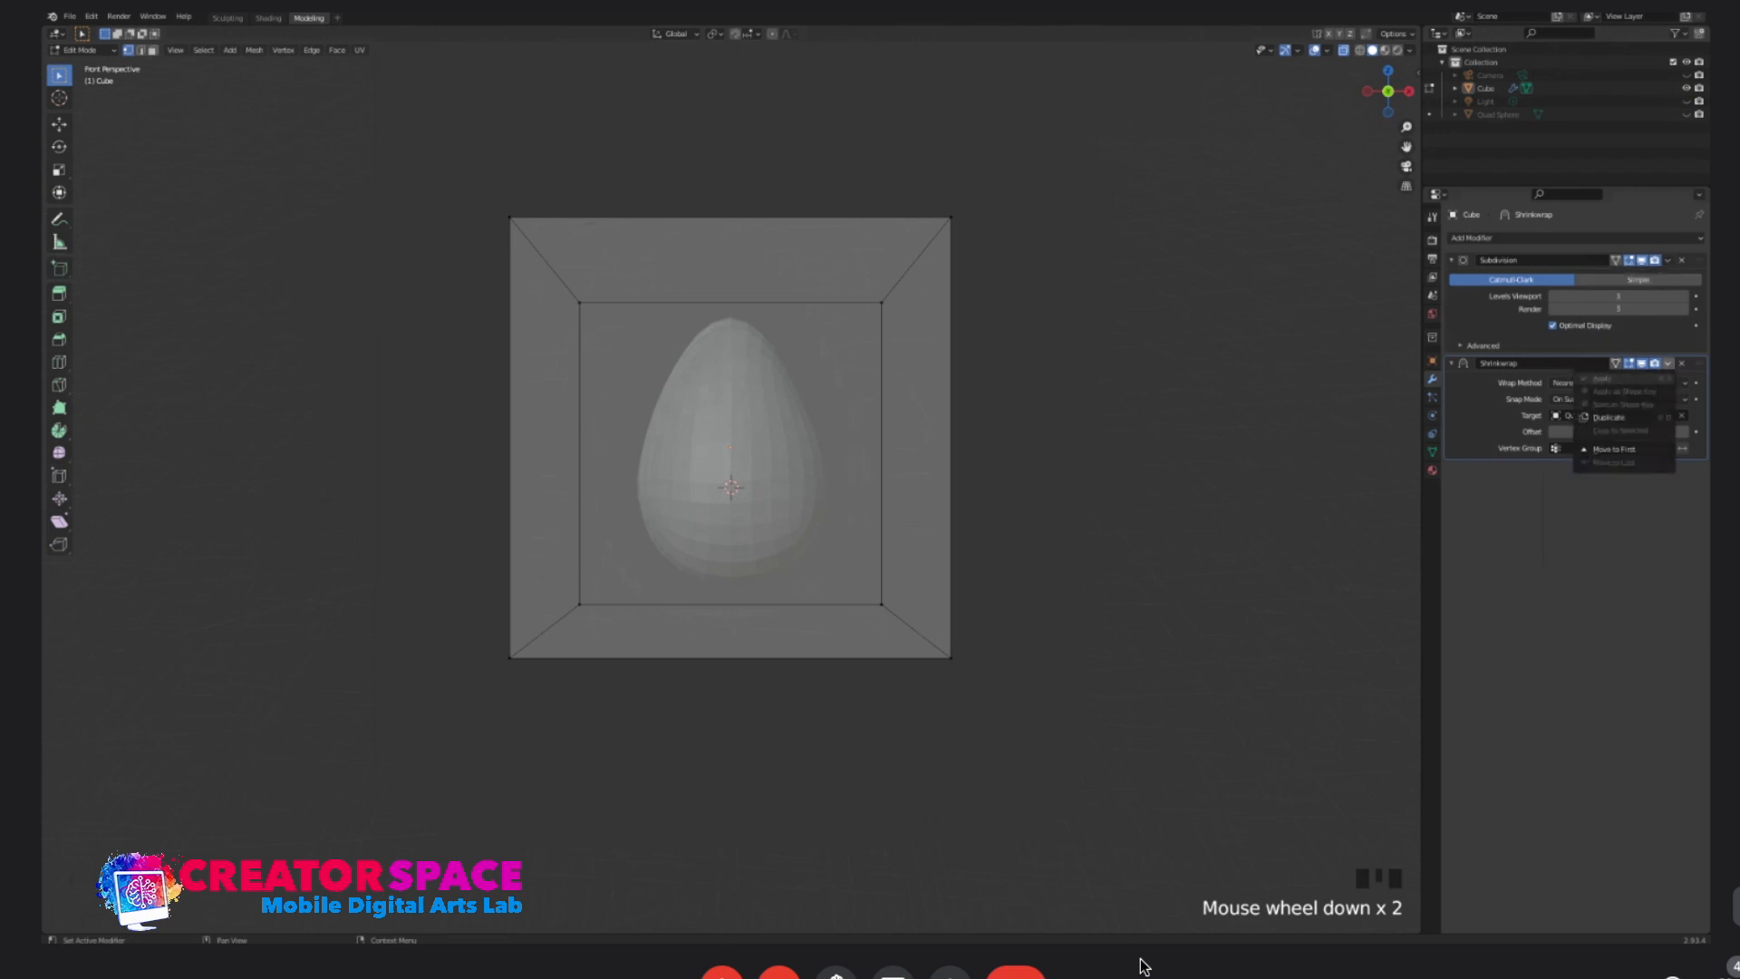
key(Tab)
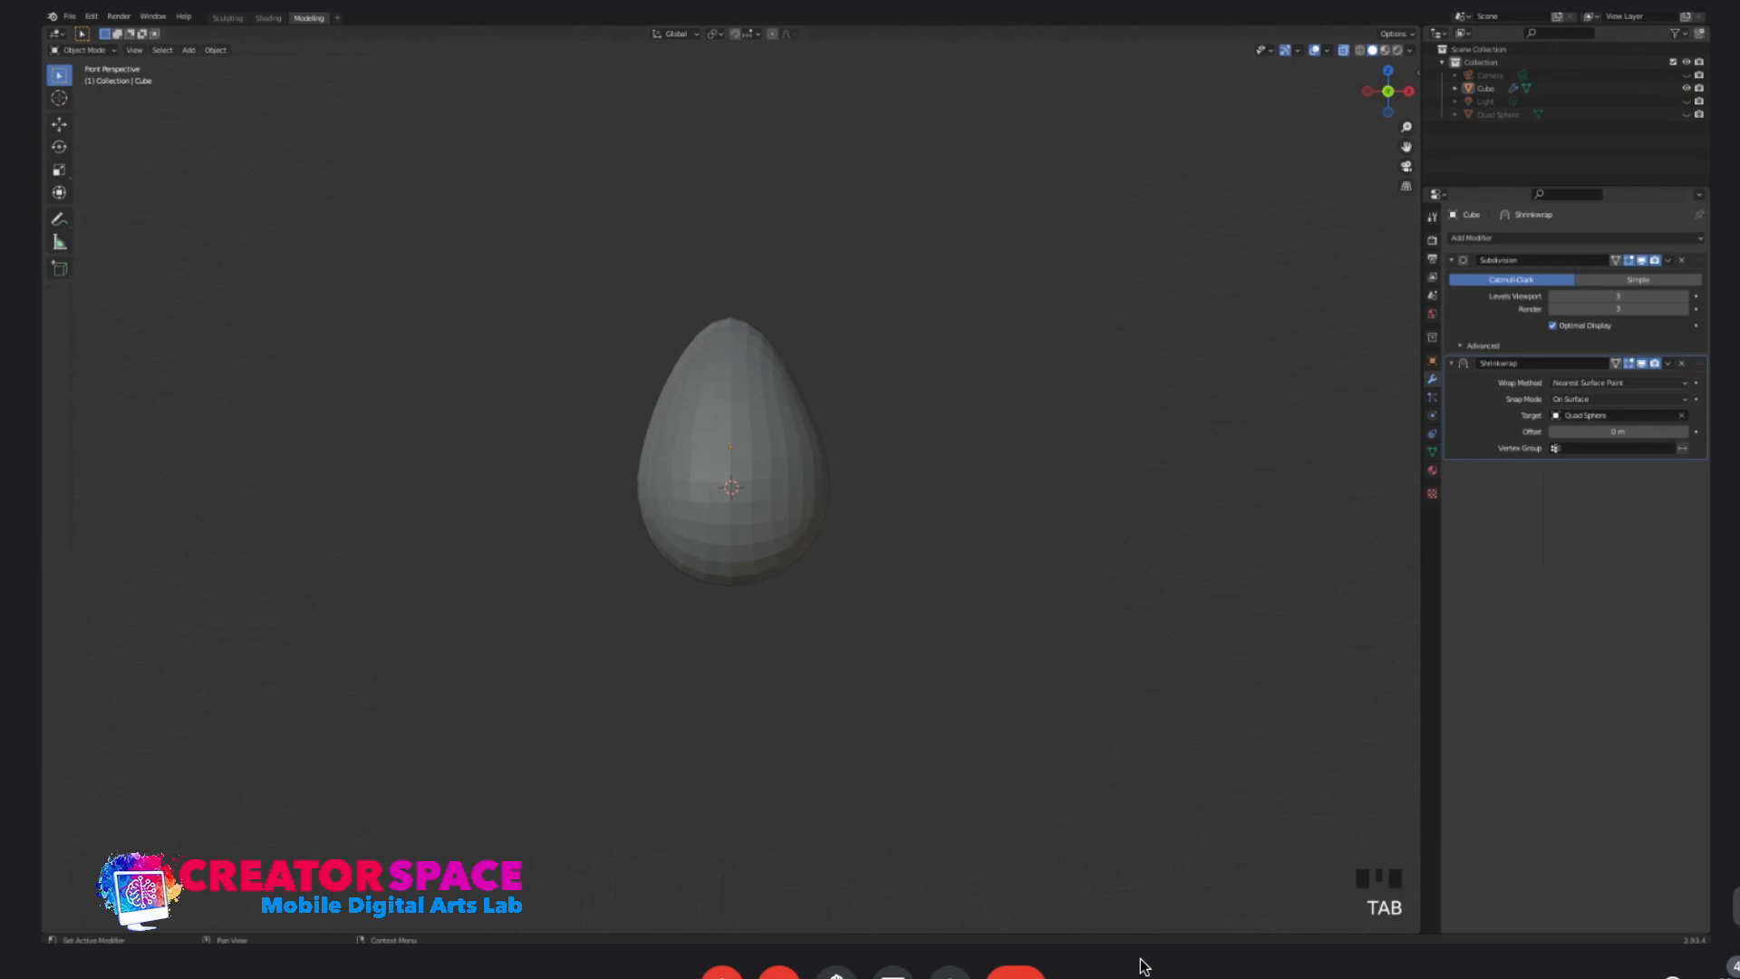
- Apply the cube's Subdivision modifier first and its Shrinkwrap modifier second, and select the resulting egg
click(1667, 364)
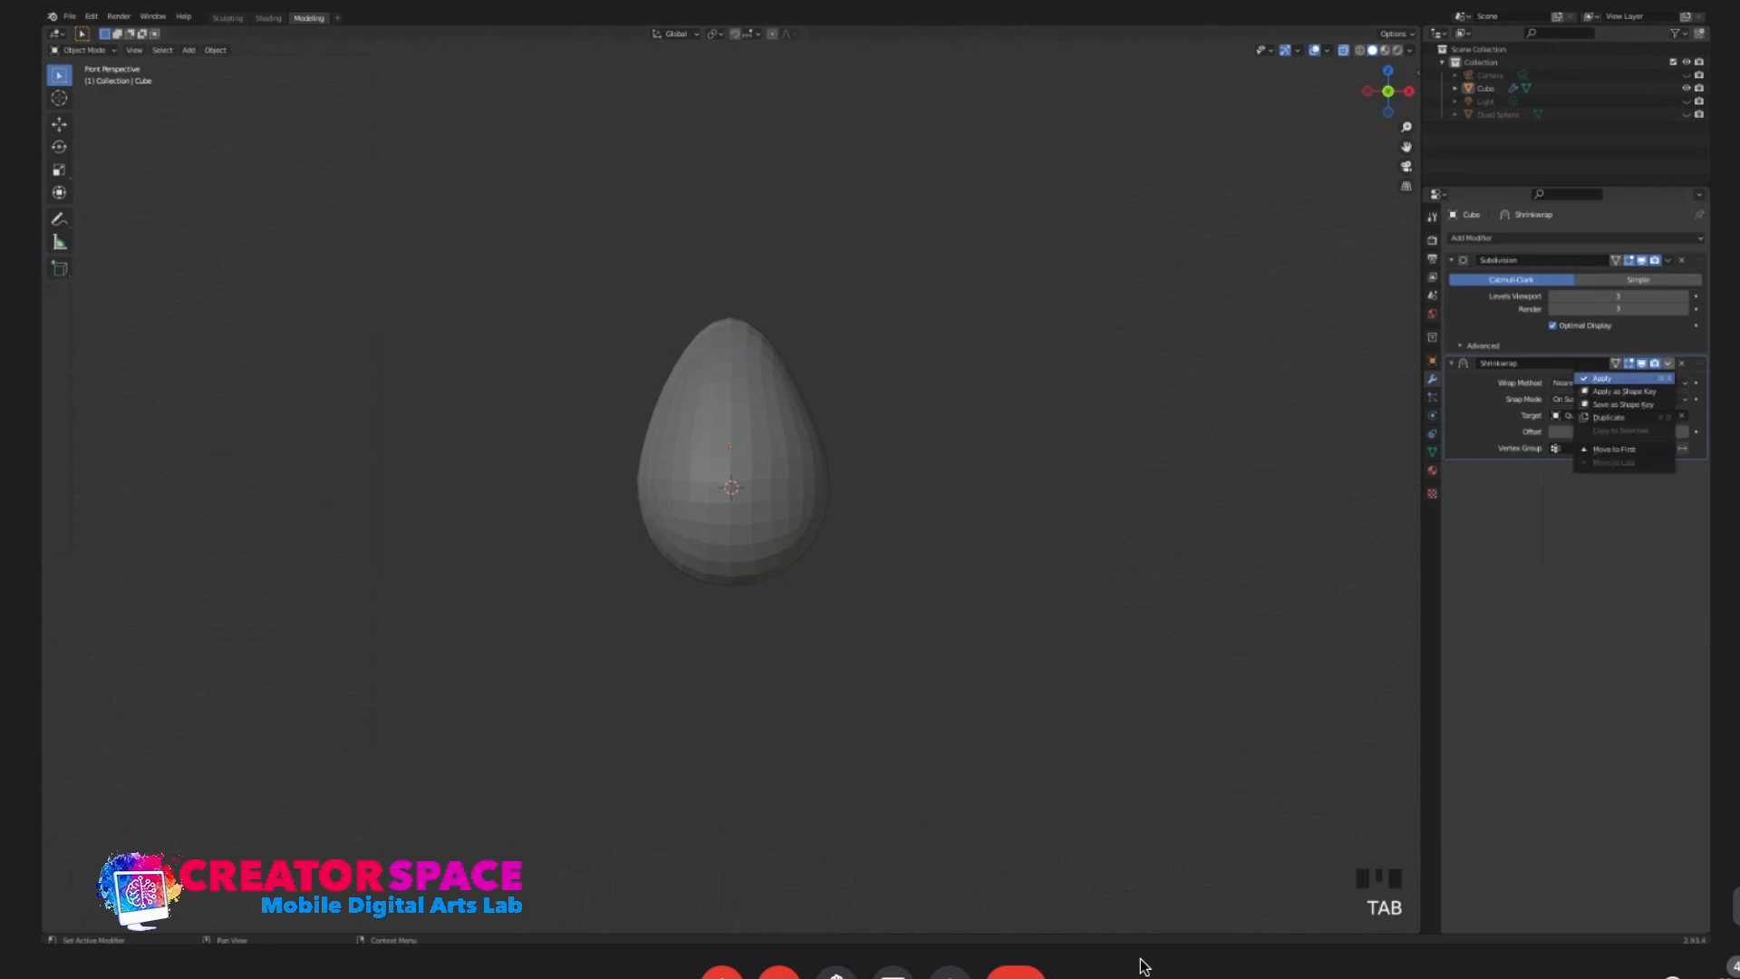
key(ctrl+z)
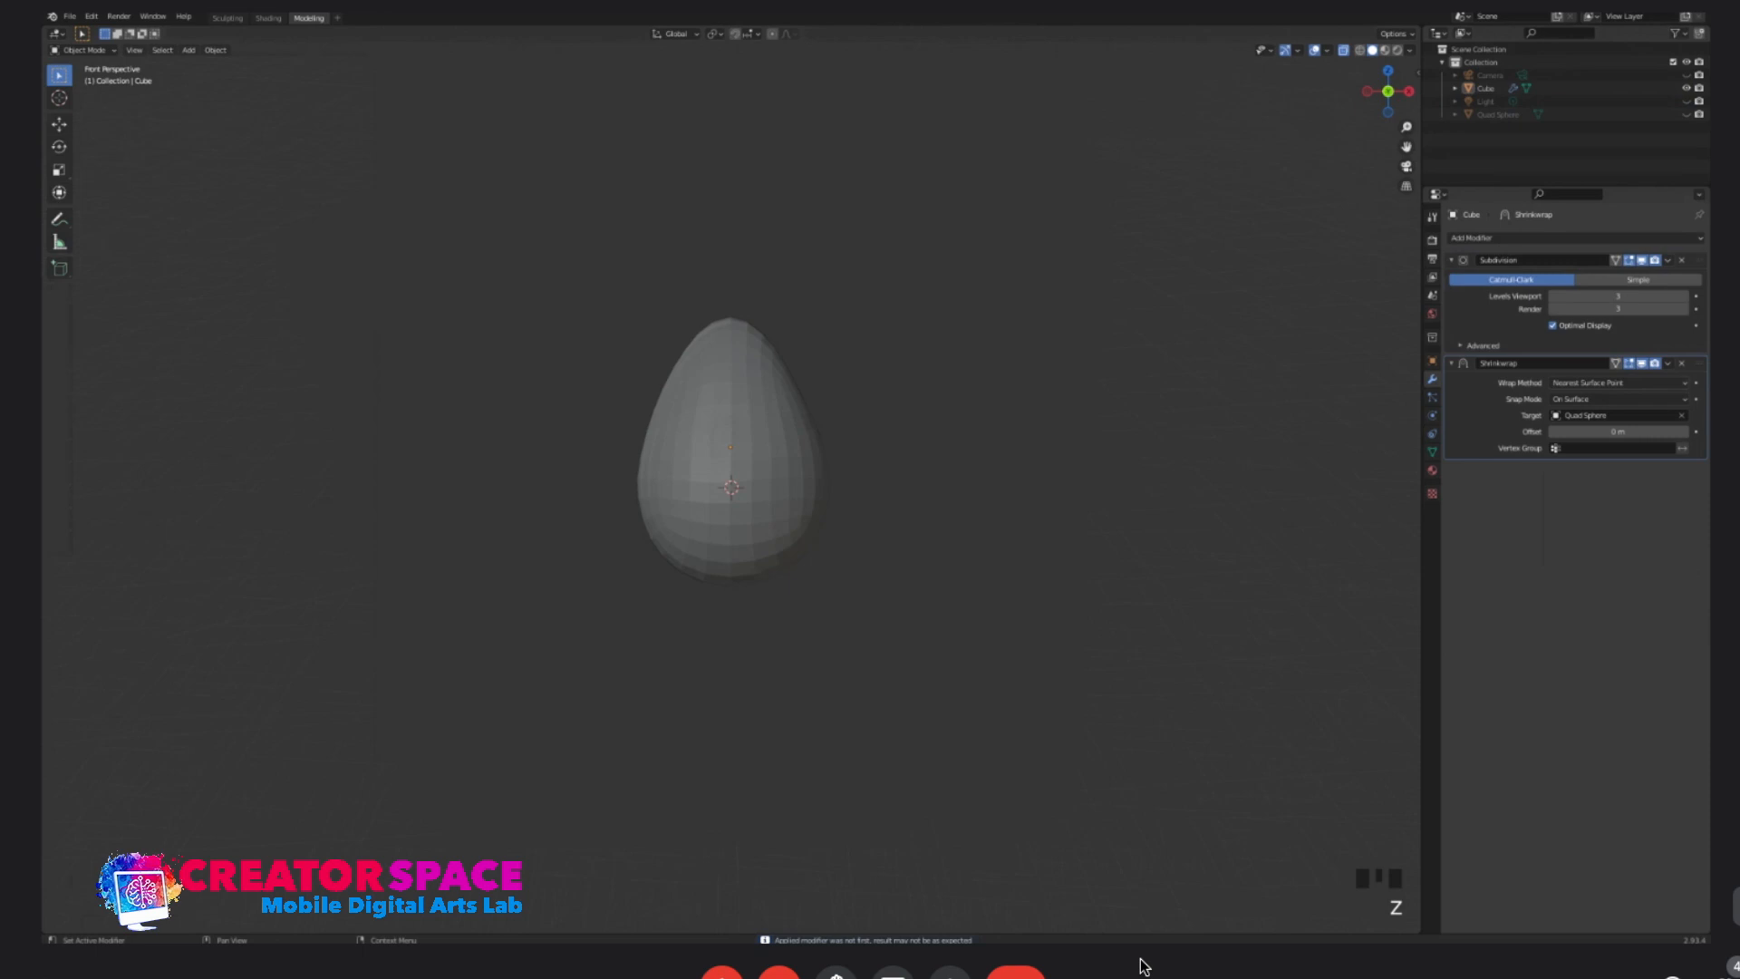
click(1668, 260)
click(1610, 276)
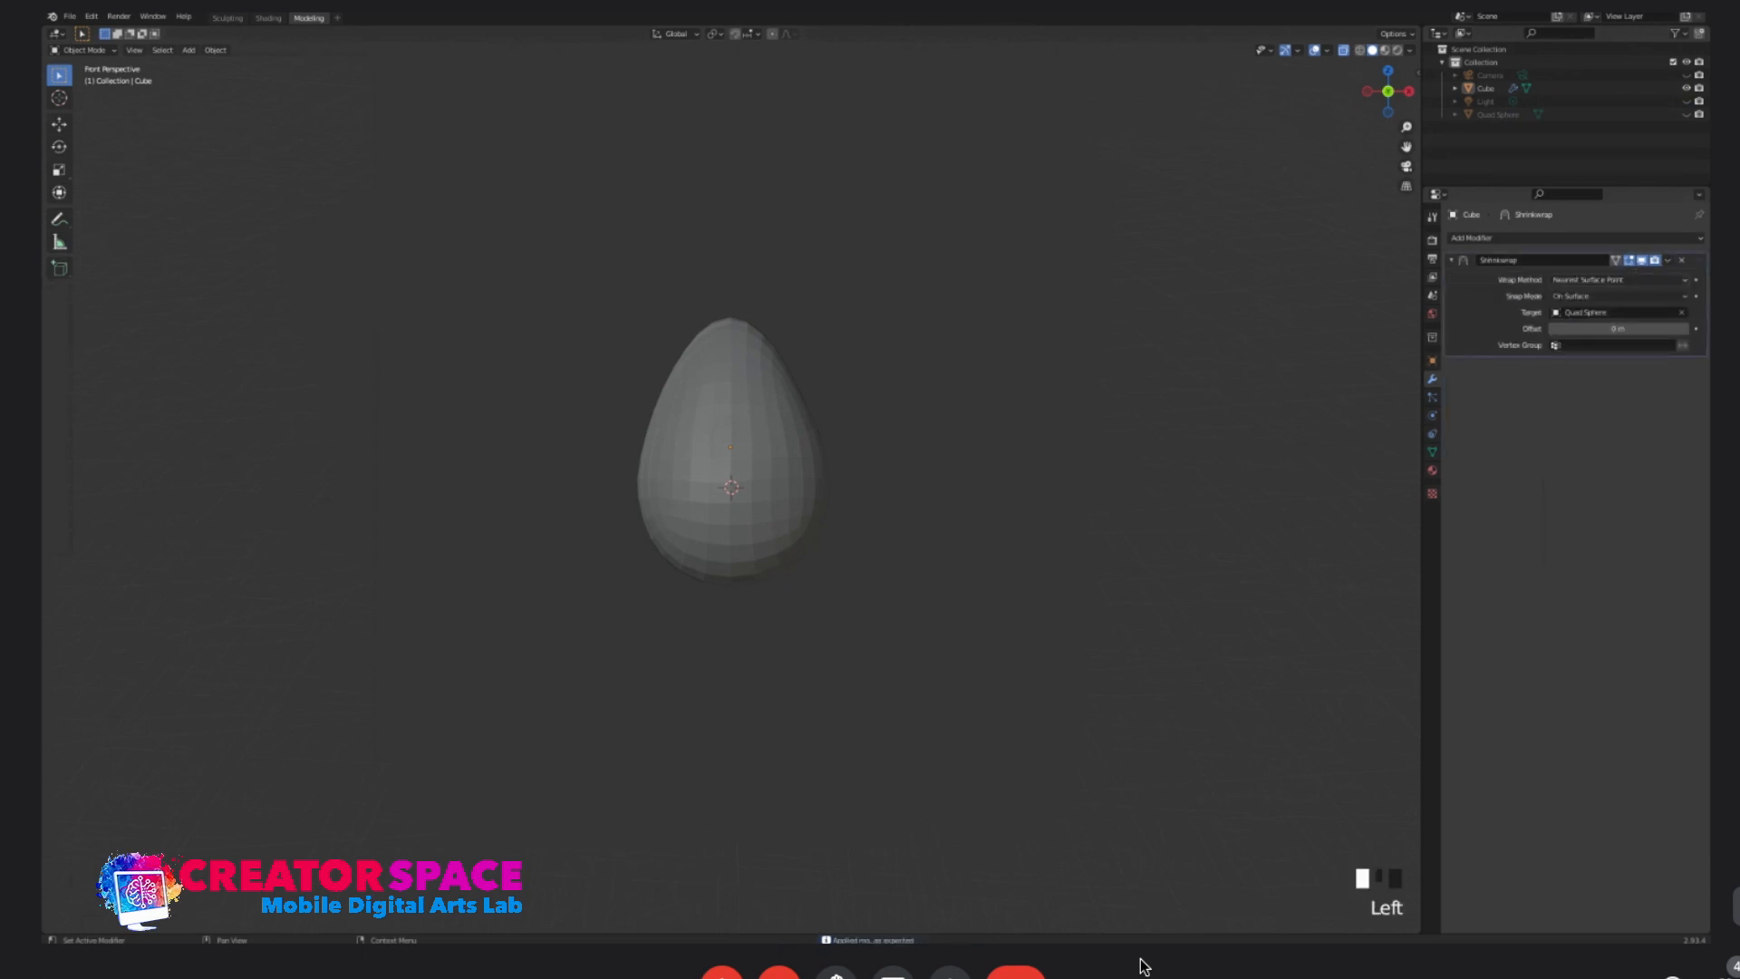
click(1668, 260)
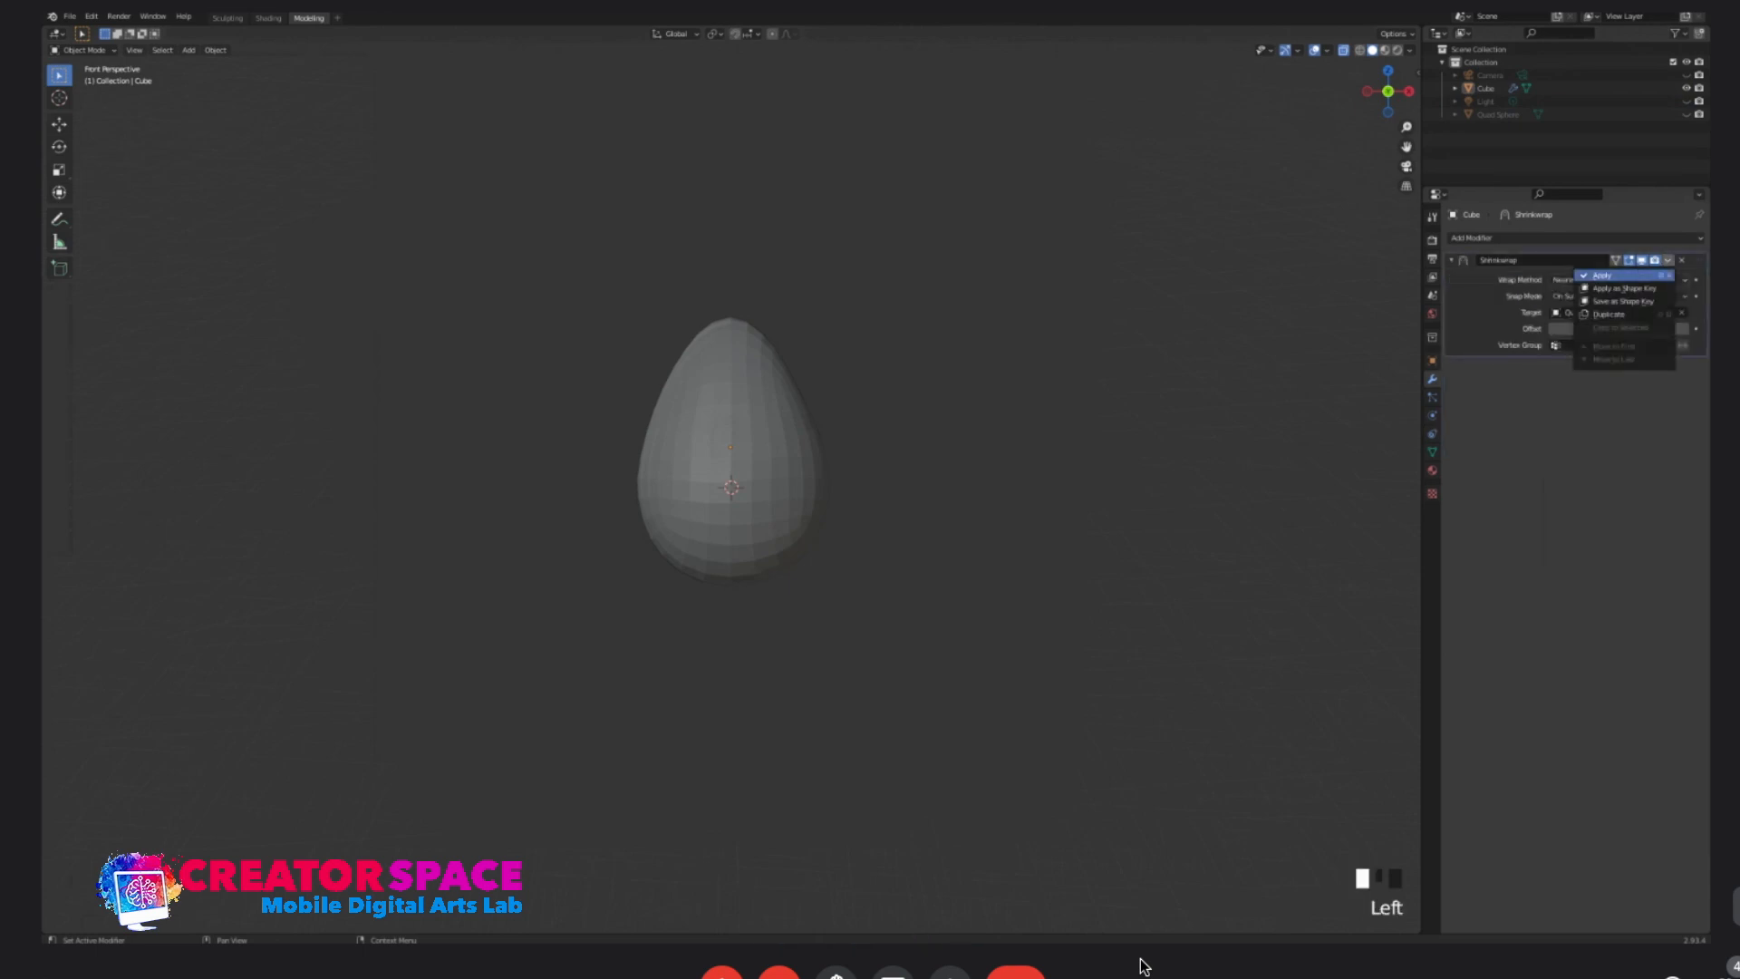
click(1609, 276)
scroll(731, 453, up, 3)
click(731, 435)
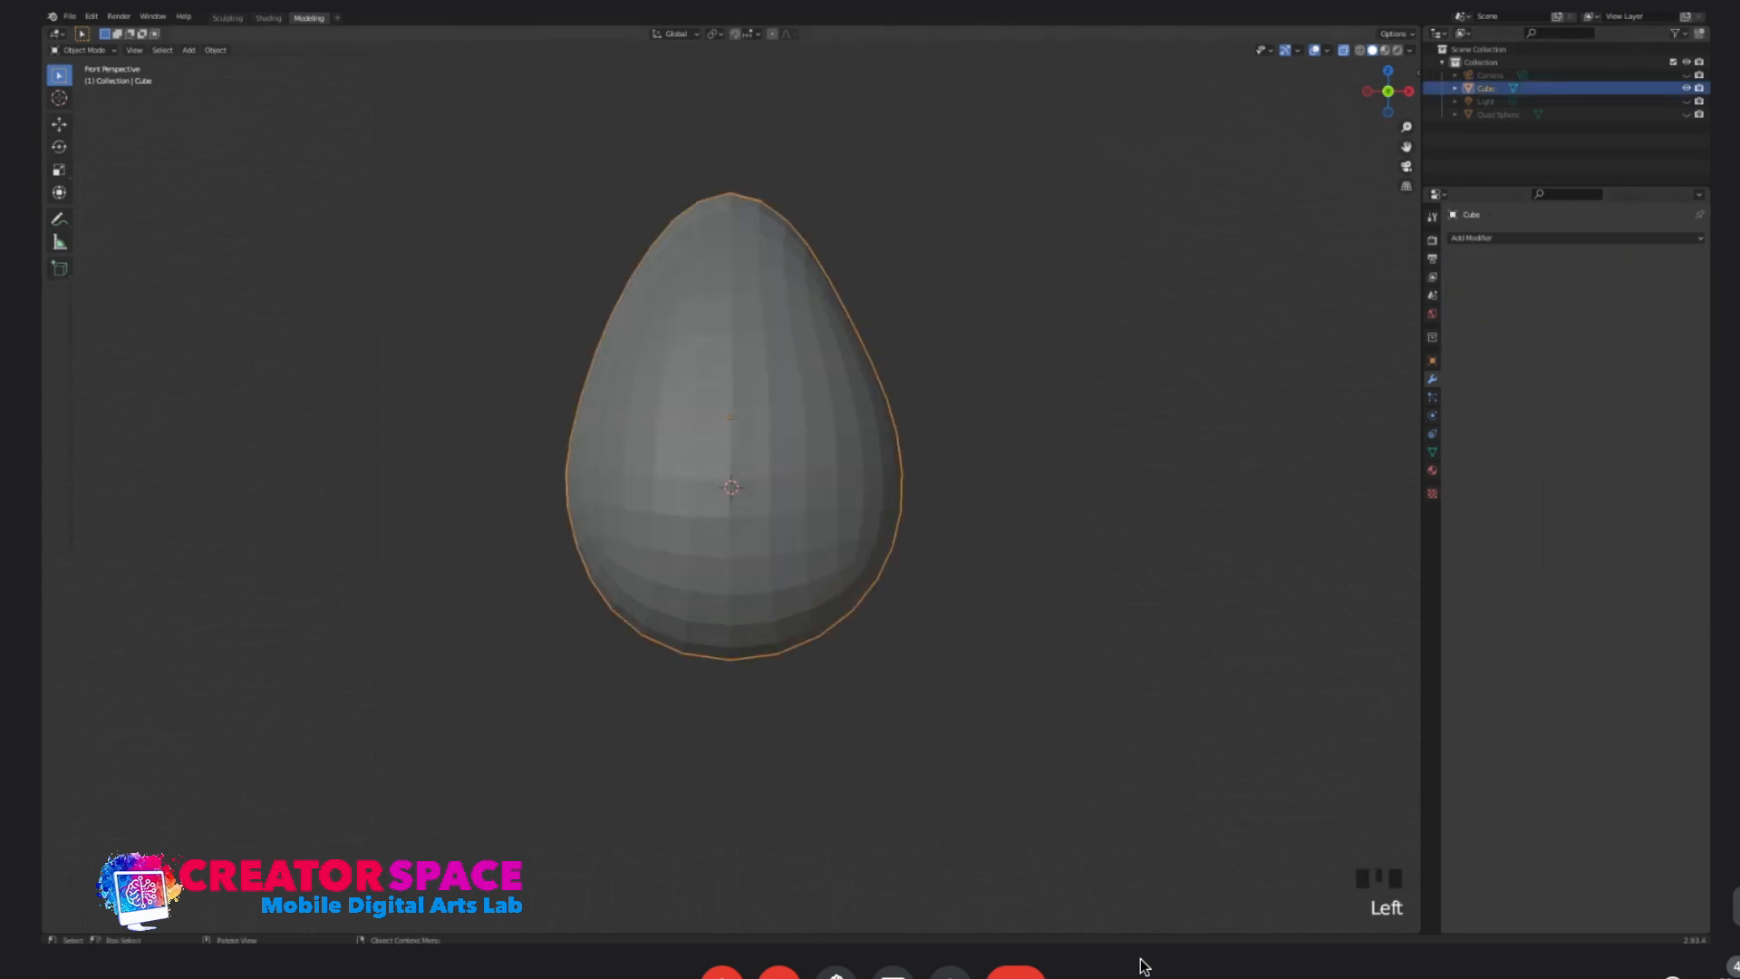
- Examine the egg's applied mesh topology in Edit Mode from an angled view
key(Tab)
middle_drag(747, 259, 702, 300)
click(703, 300)
click(702, 300)
click(735, 314)
click(722, 367)
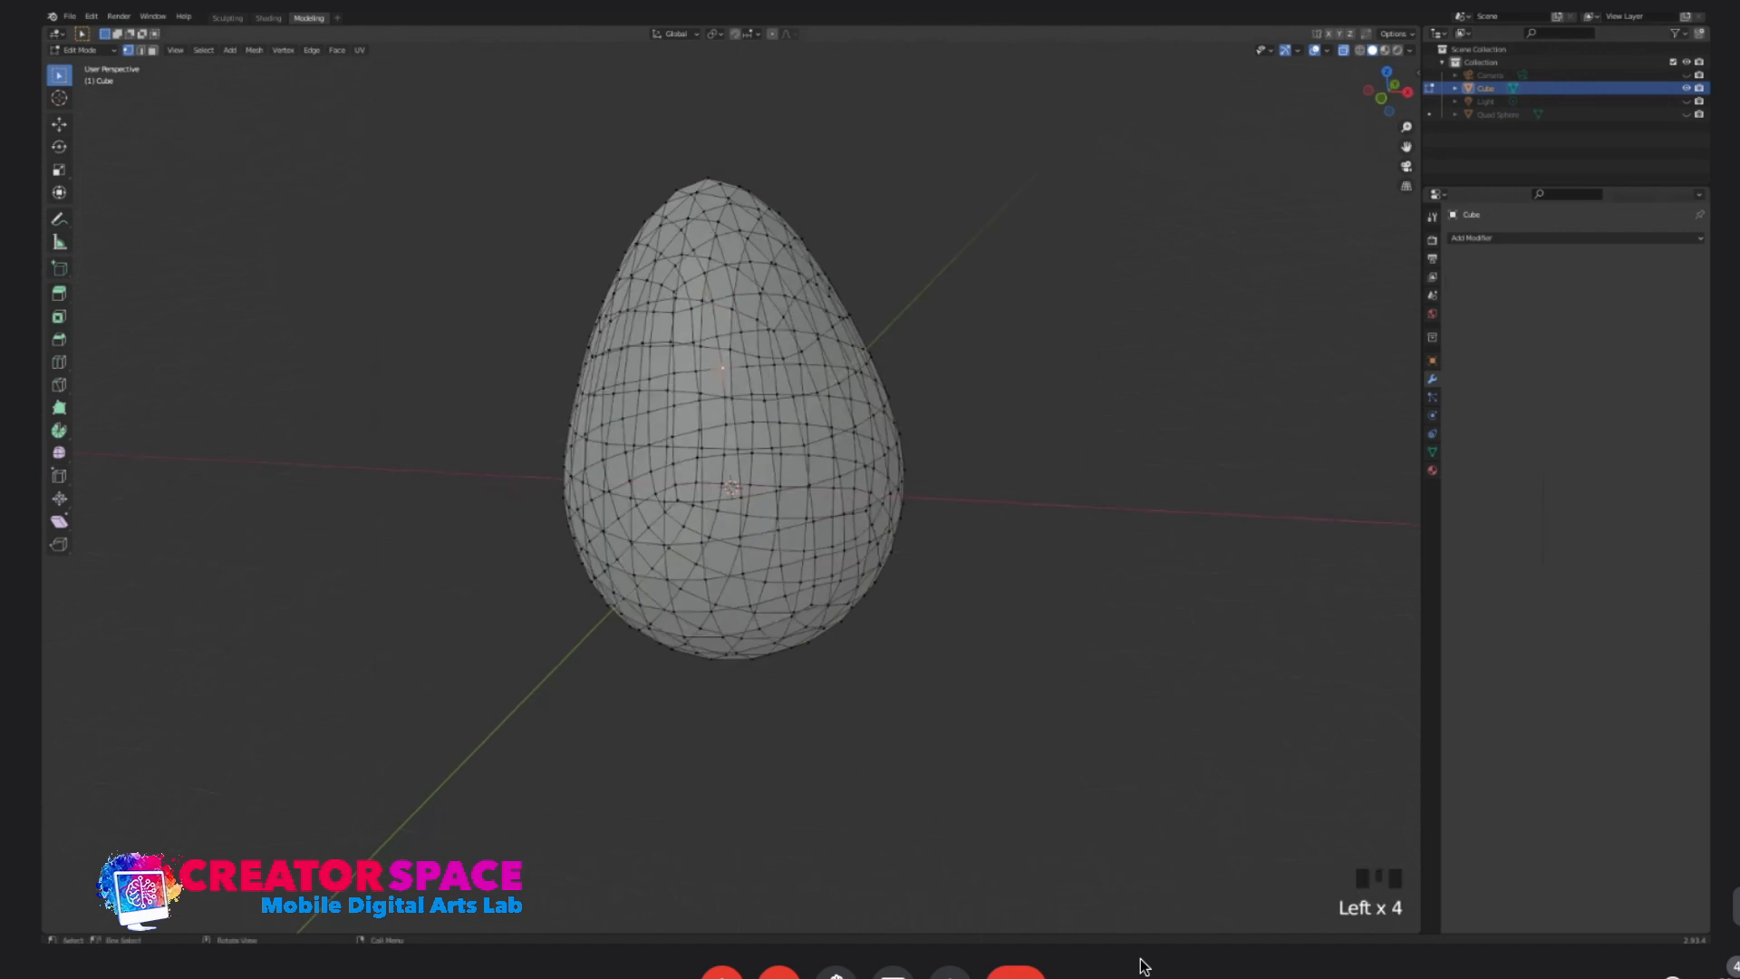
middle_drag(725, 408, 707, 412)
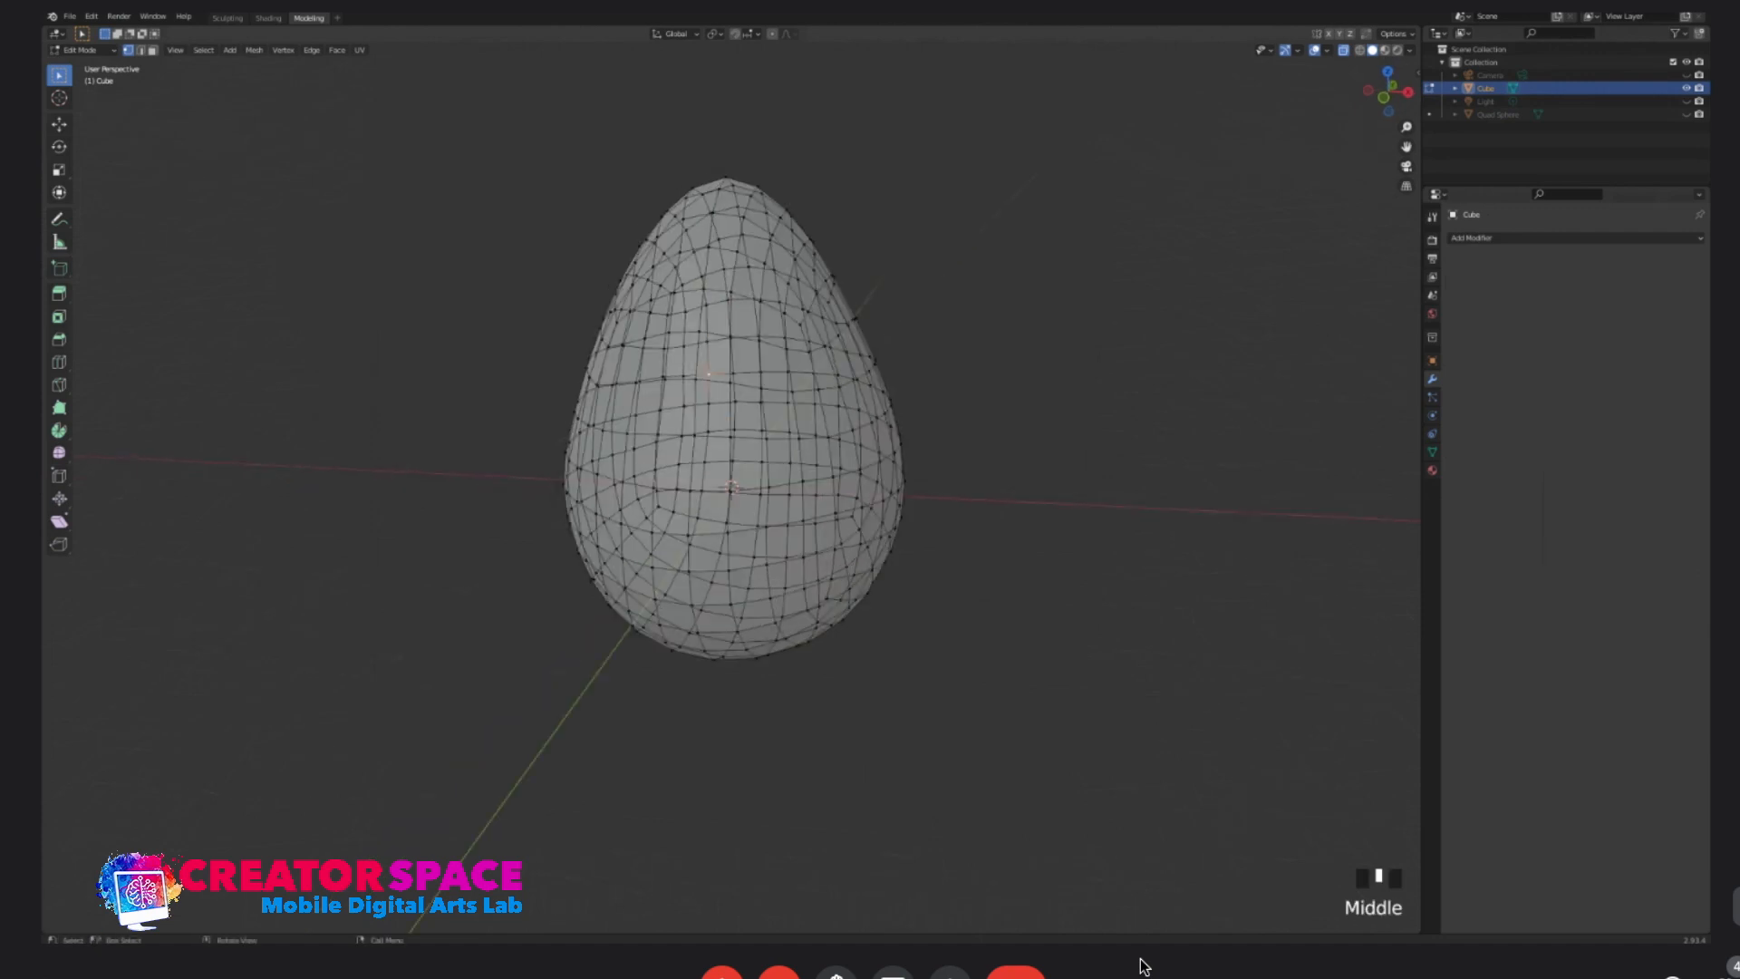
- Return the egg to Object Mode and apply Shade Smooth to it
key(Tab)
scroll(732, 453, down, 3)
right_click(733, 427)
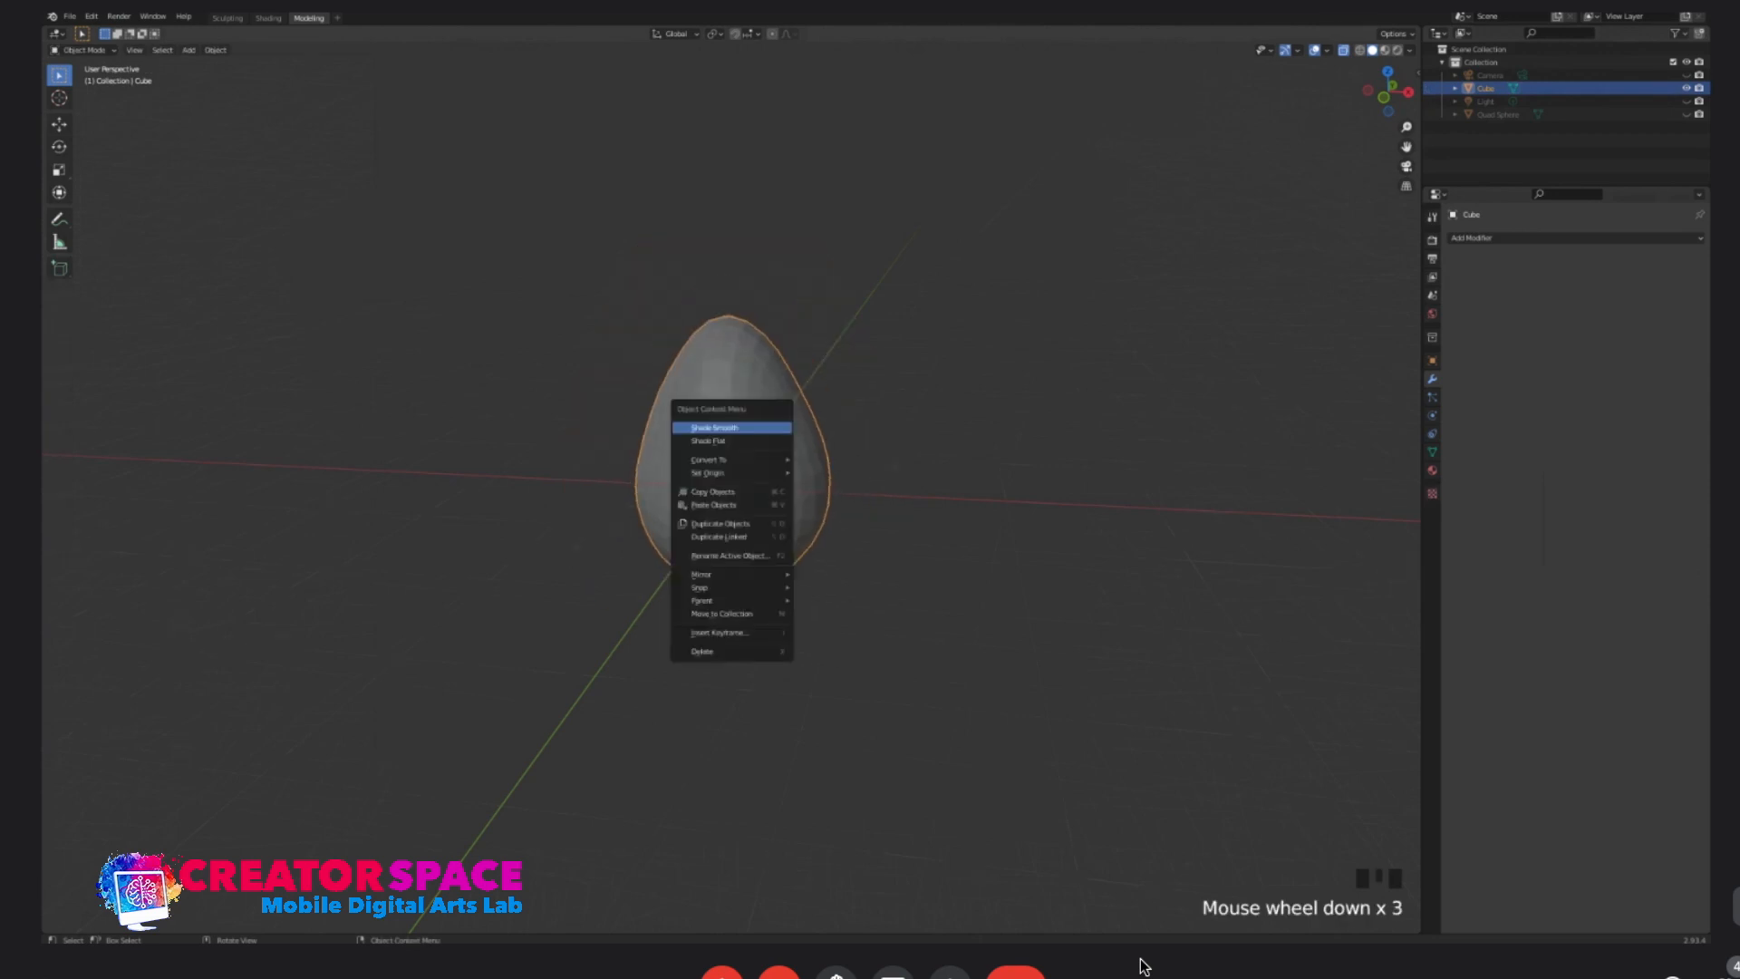
click(714, 427)
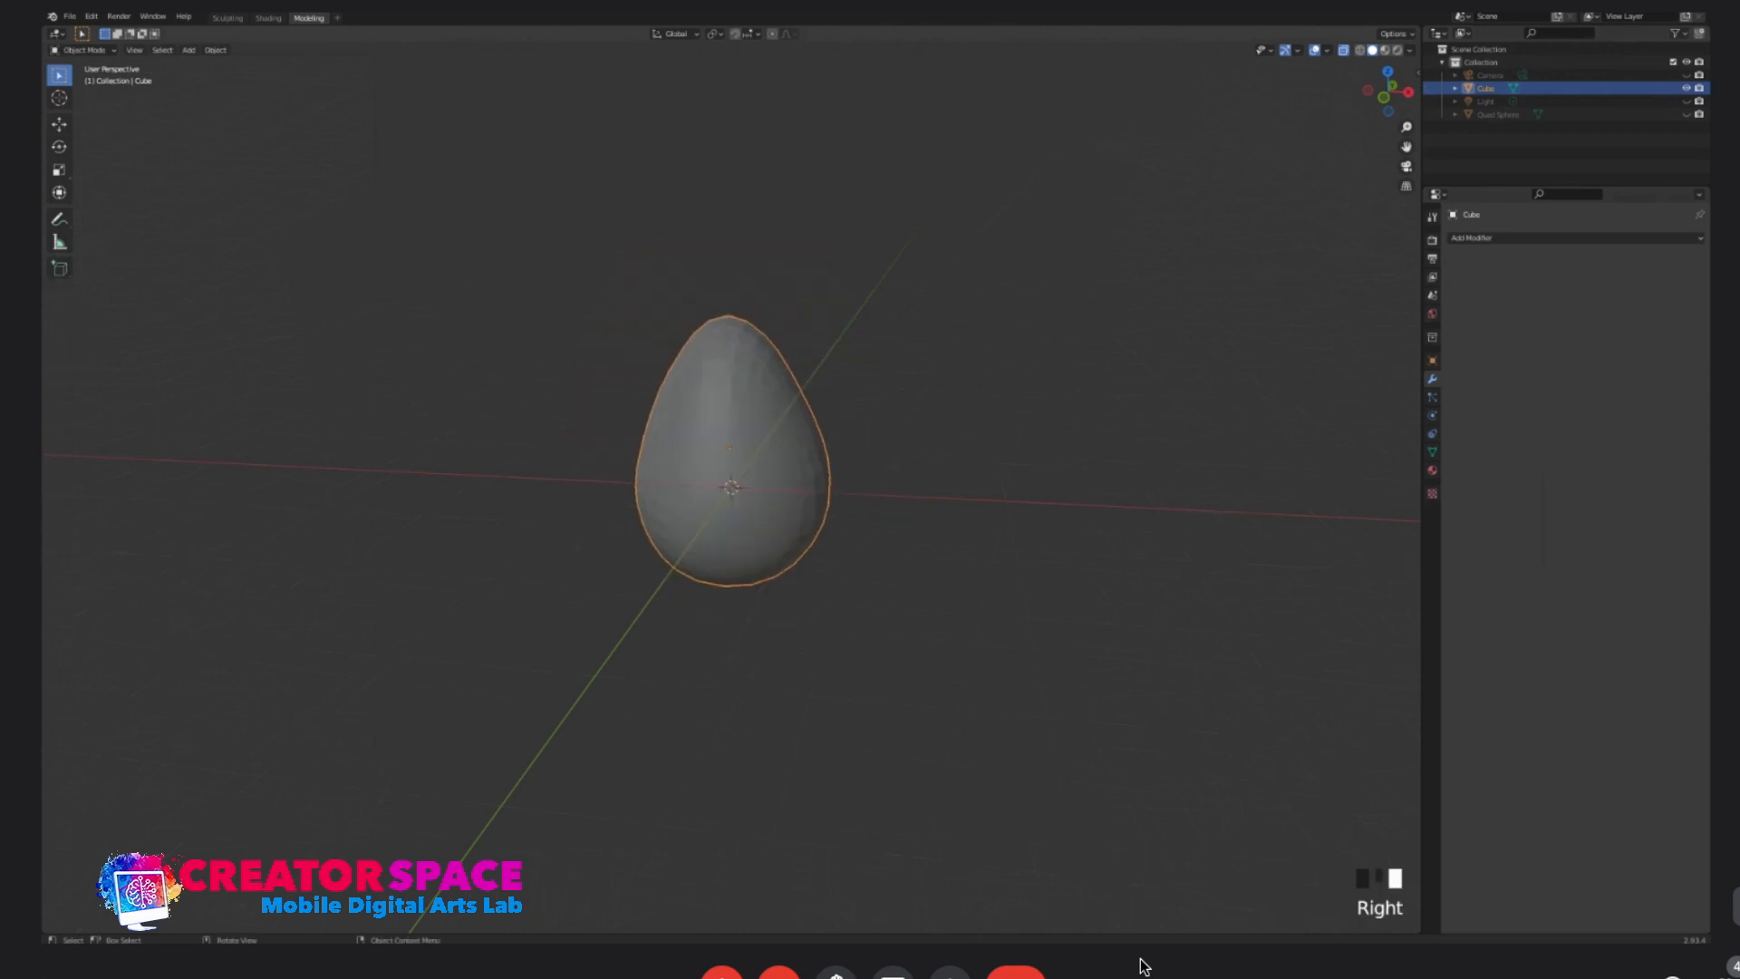
- Examine the smooth-shaded egg from the front, both deselected and selected
scroll(732, 453, up, 3)
click(997, 453)
click(732, 453)
middle_drag(732, 453, 798, 426)
scroll(733, 453, down, 4)
scroll(732, 453, up, 3)
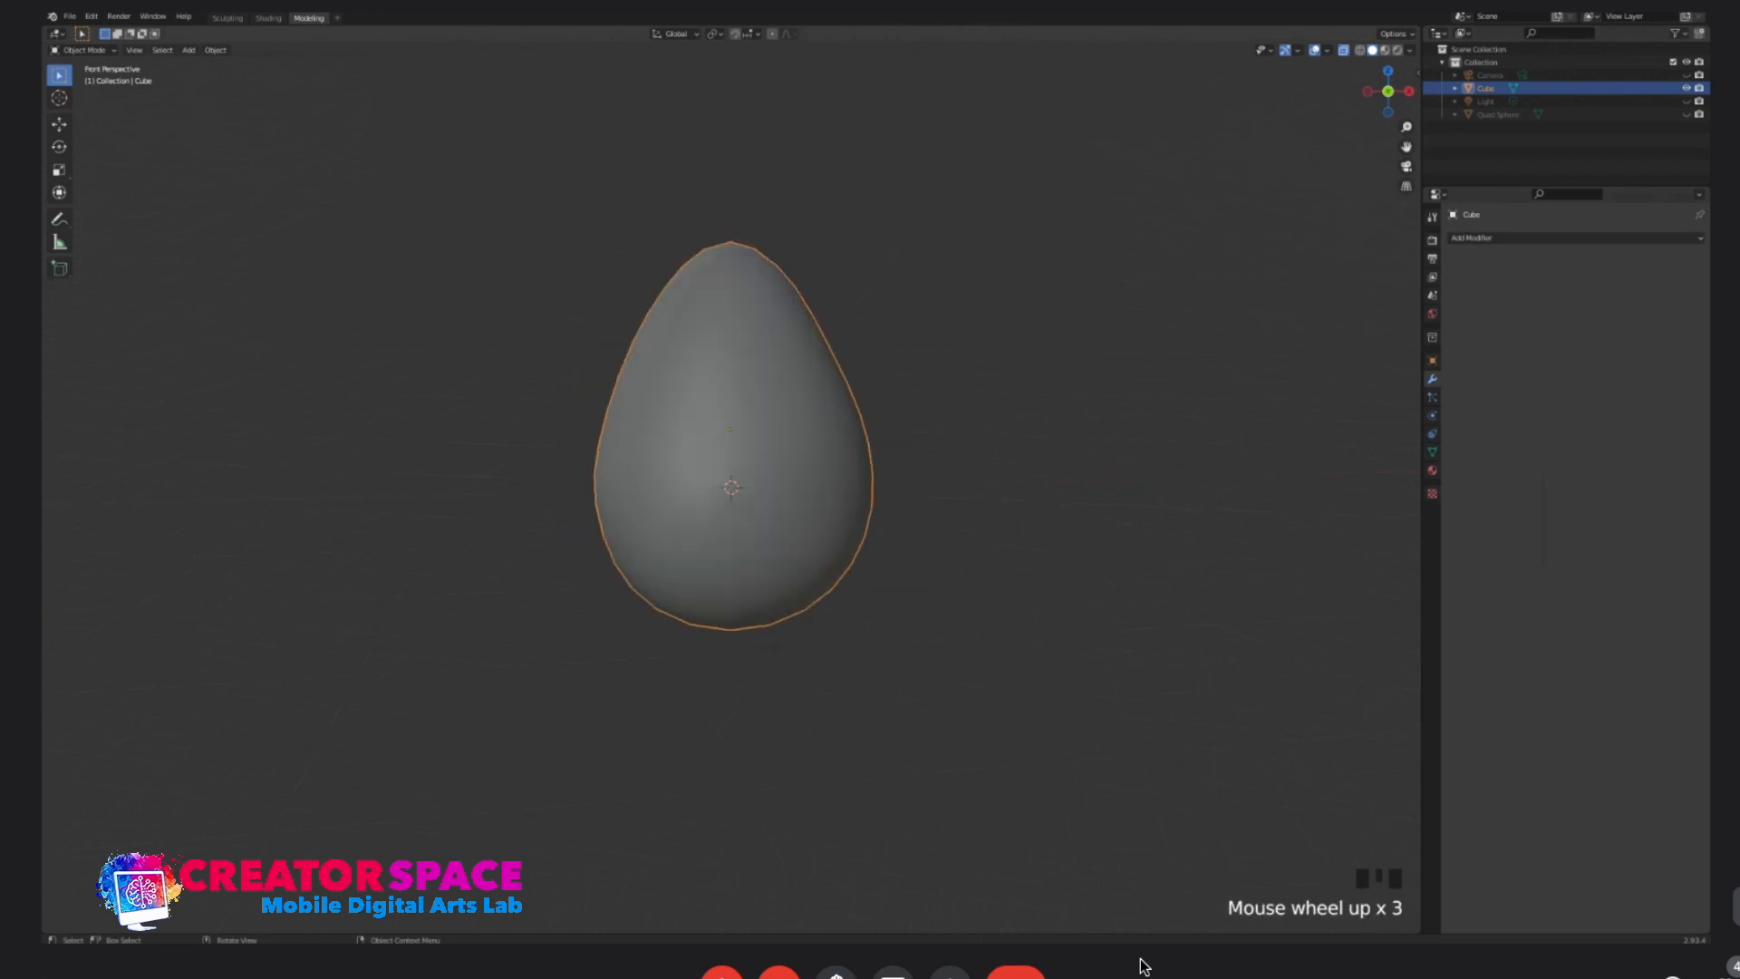
click(997, 453)
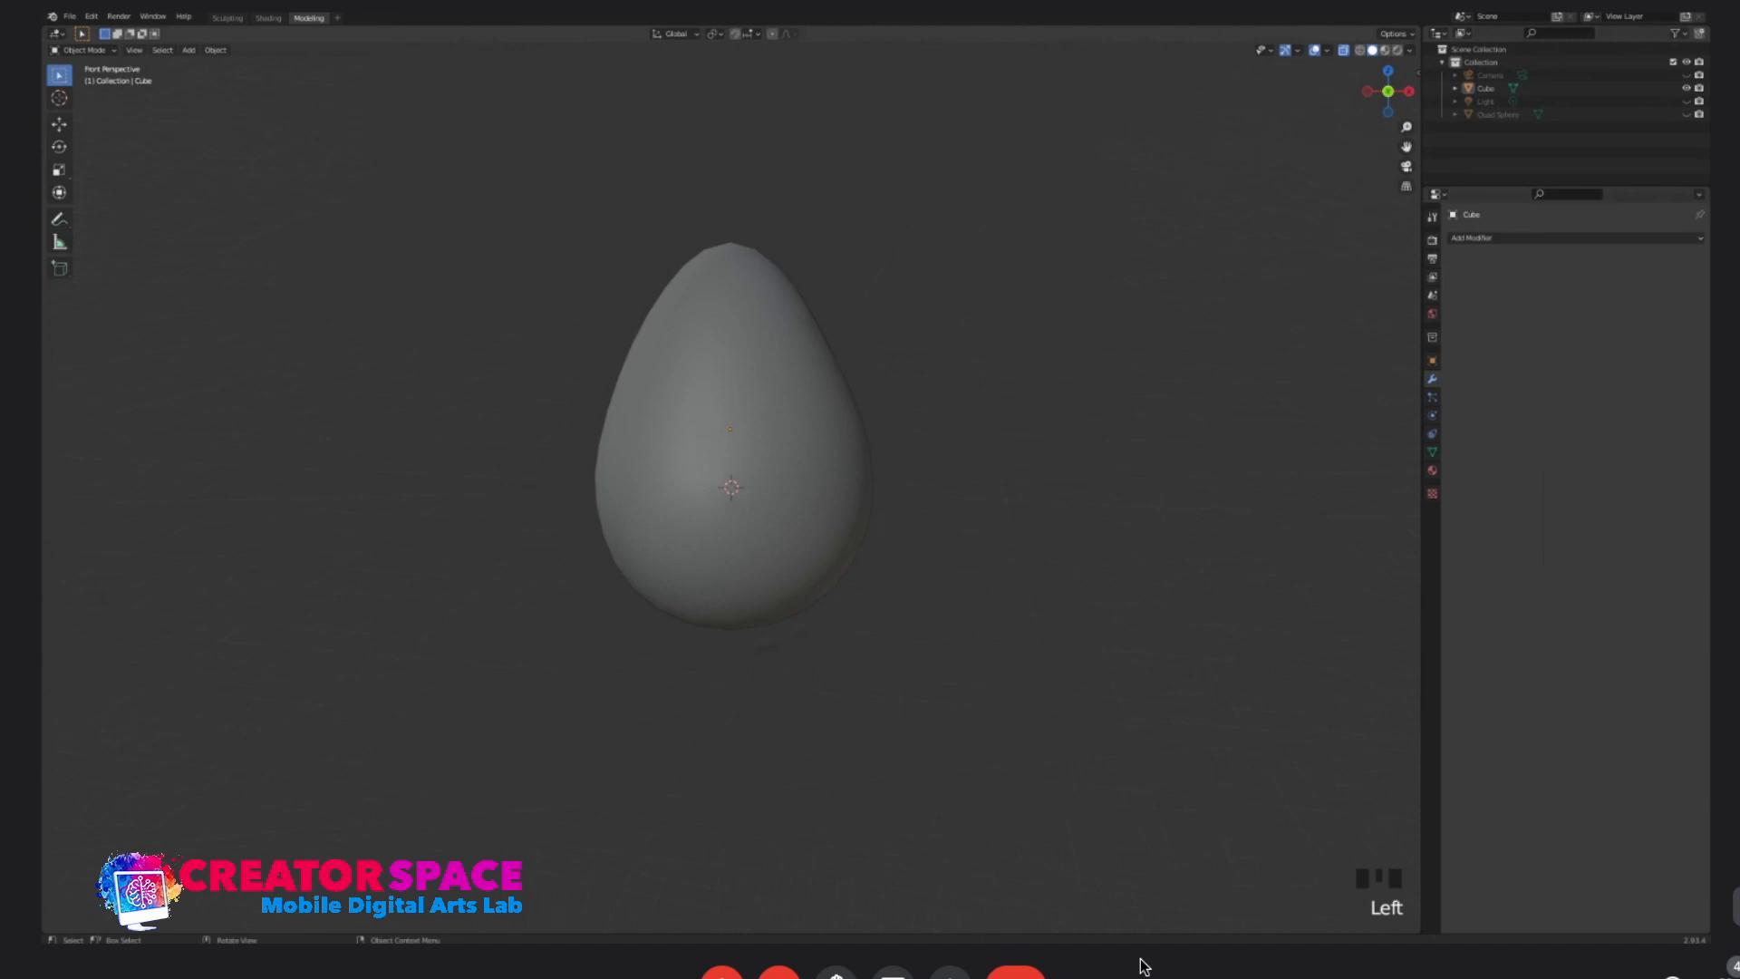
click(732, 437)
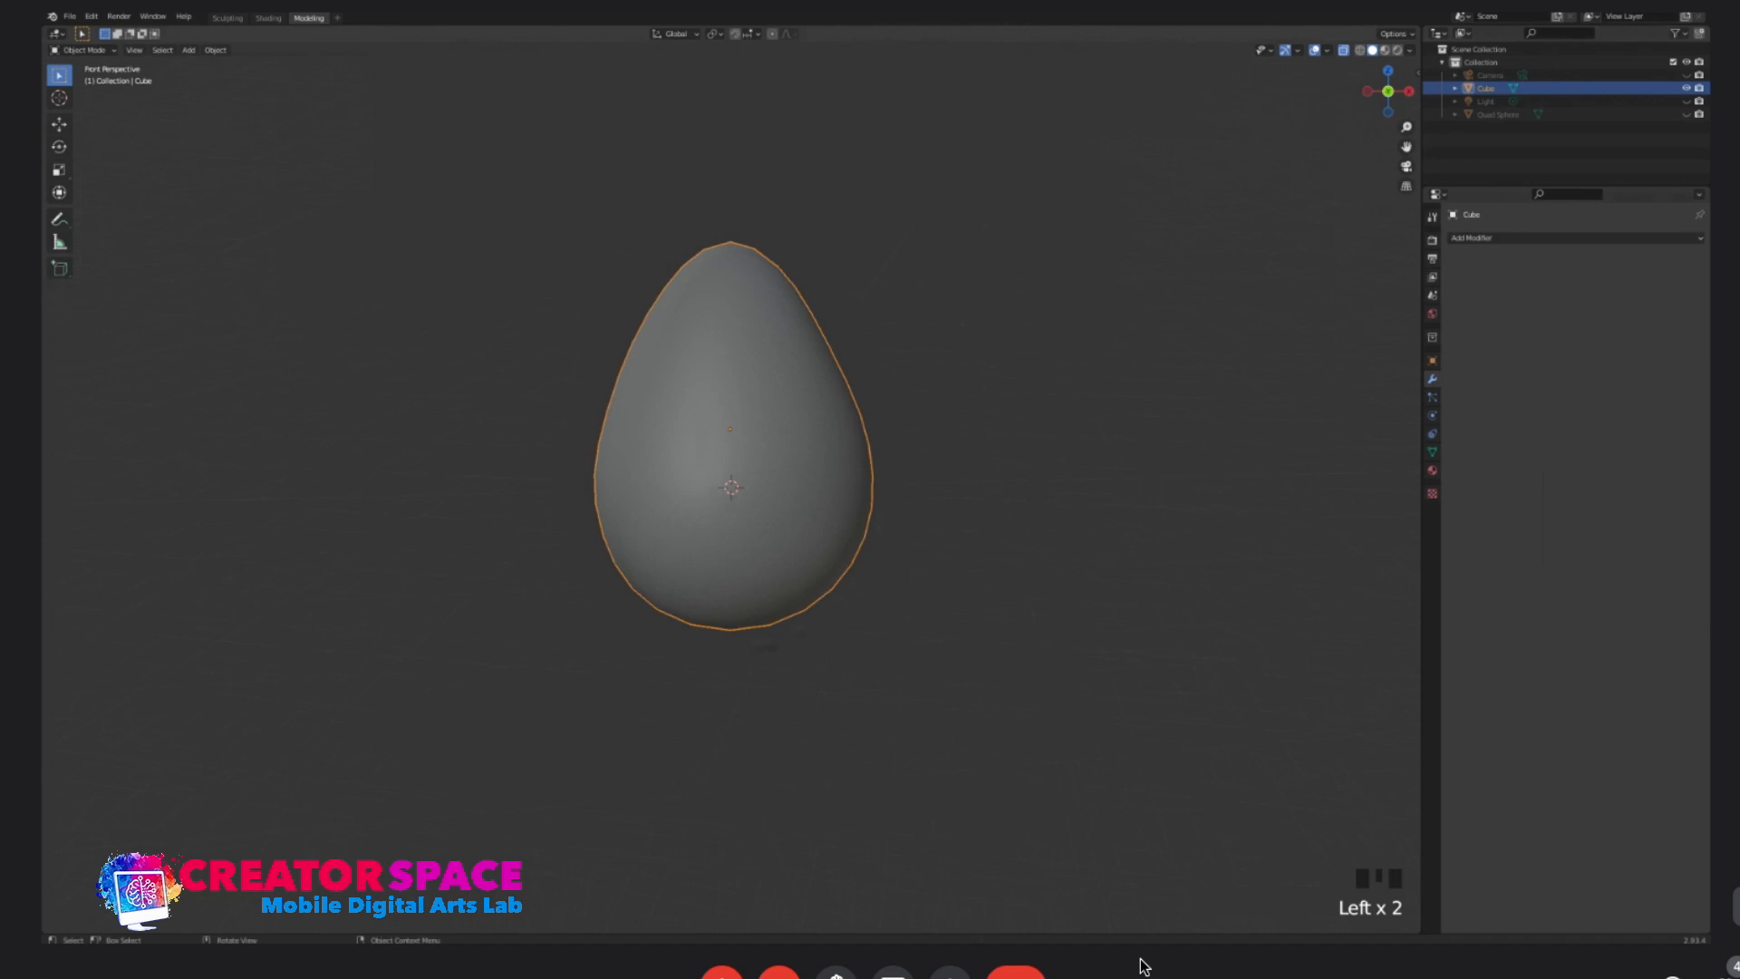
scroll(734, 435, up, 1)
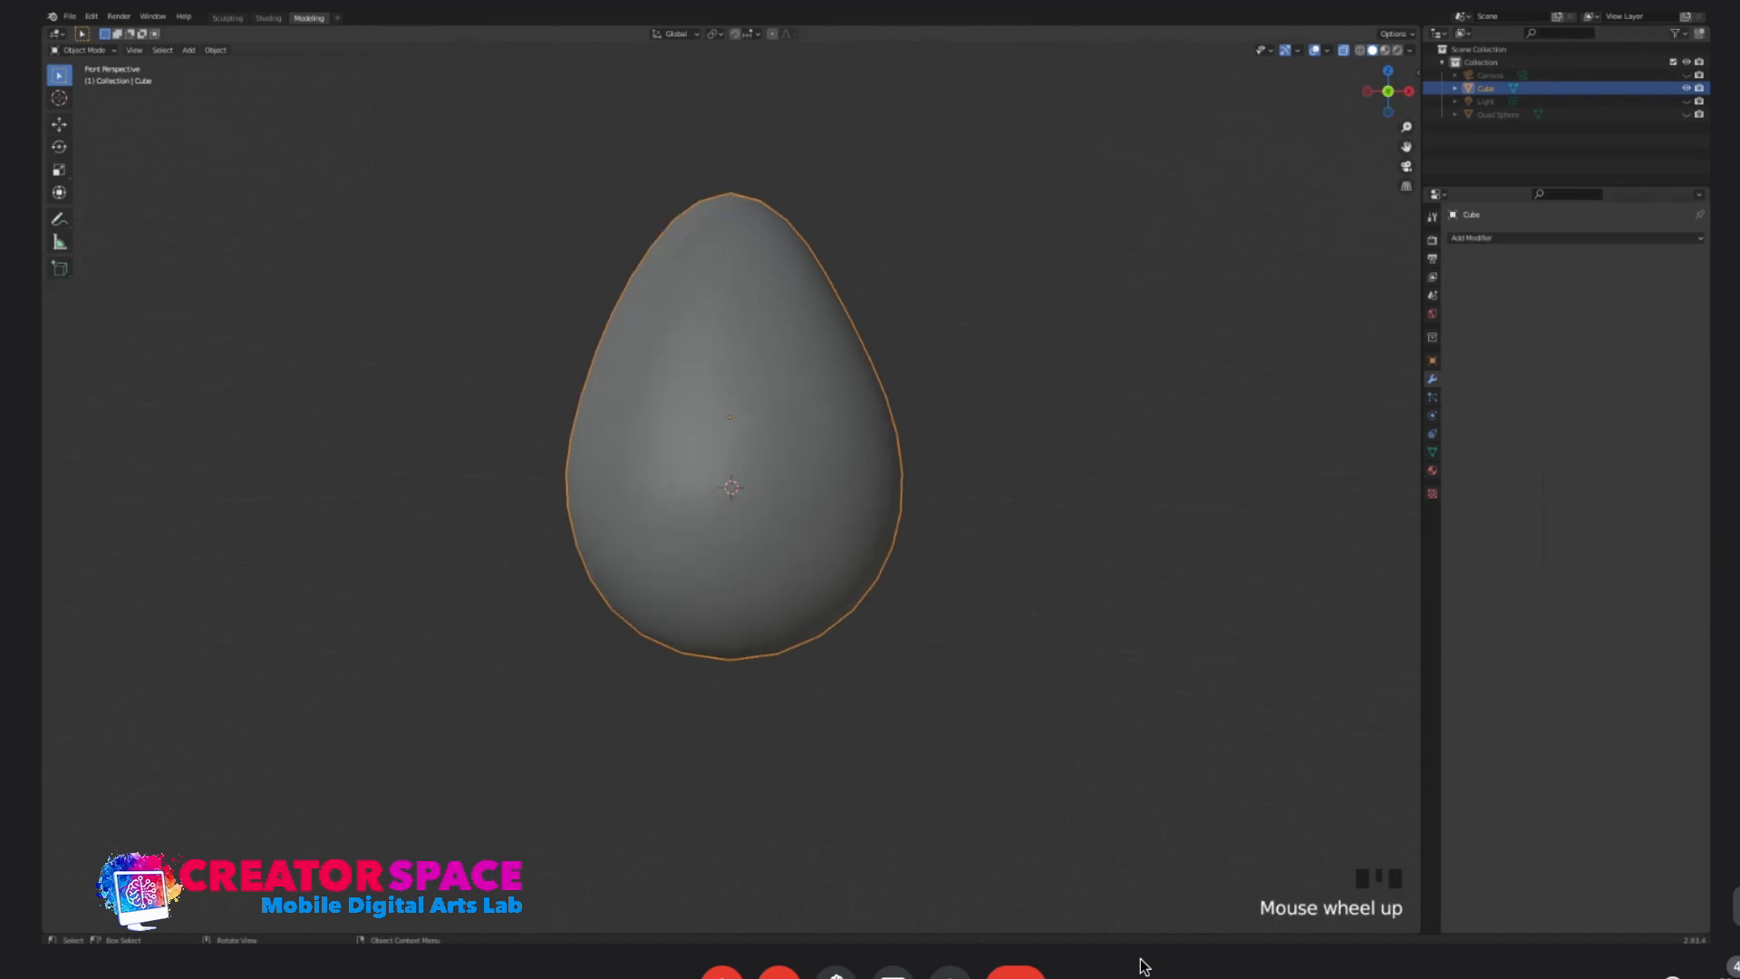
shift+middle_drag(734, 435, 734, 455)
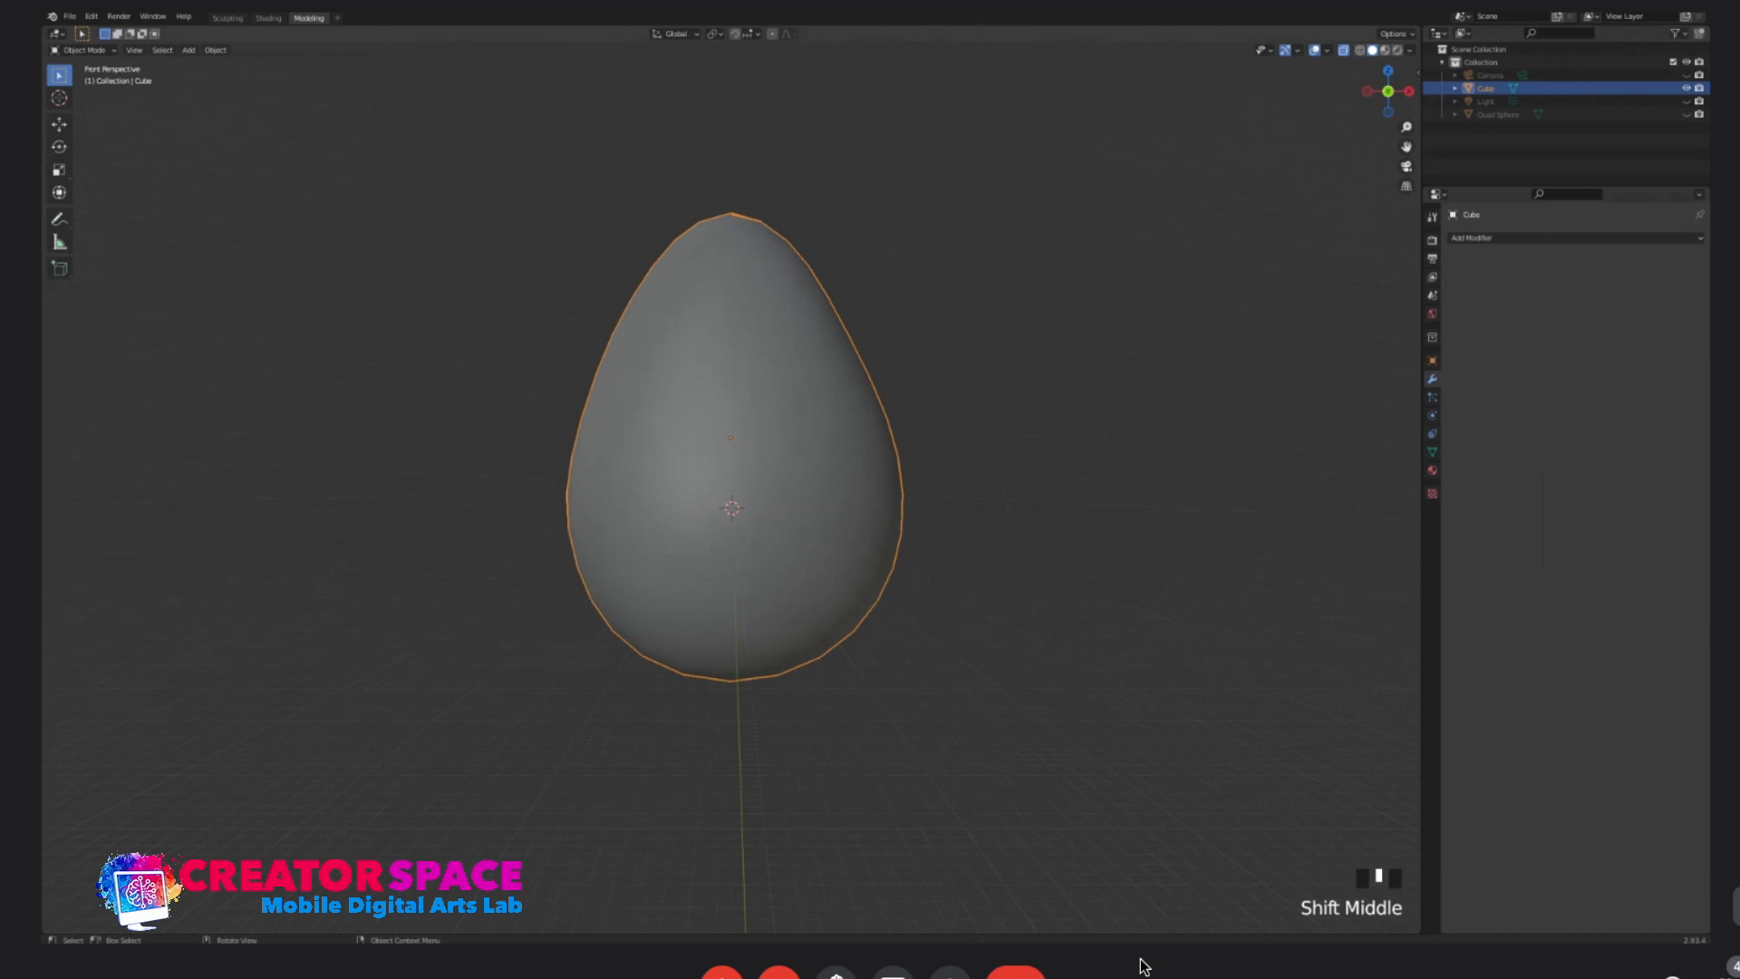
- Add the General UV Editing workspace and get a closer view of the egg in it
click(337, 17)
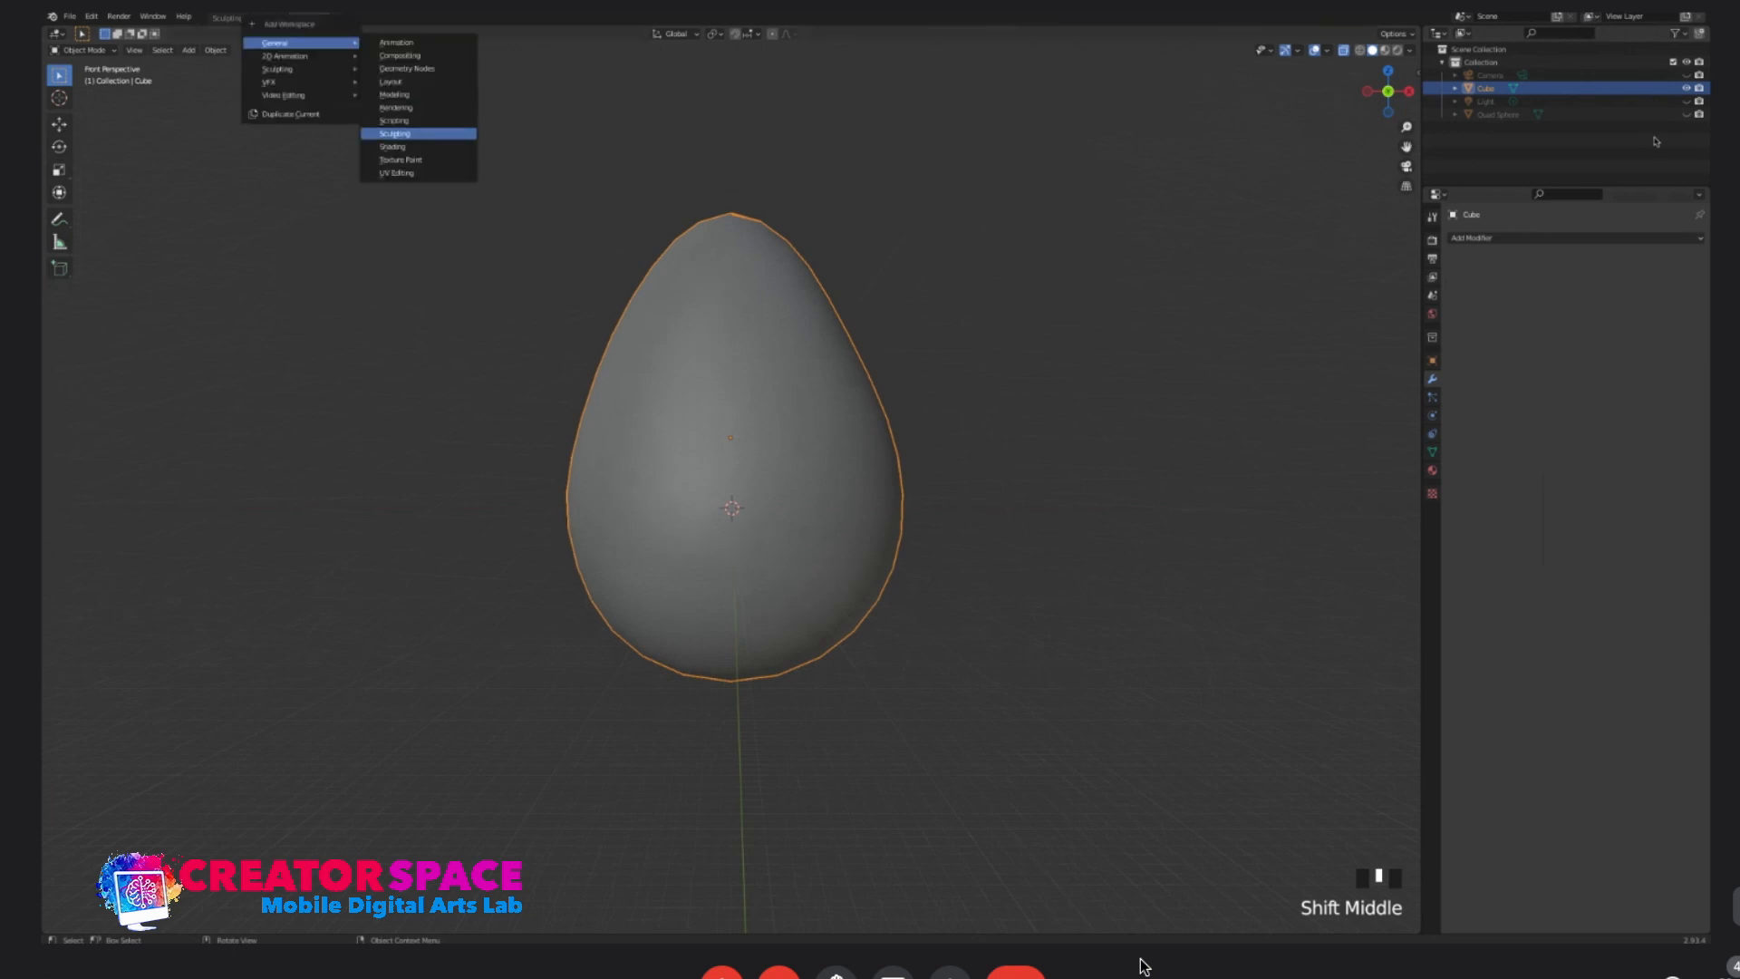
click(399, 172)
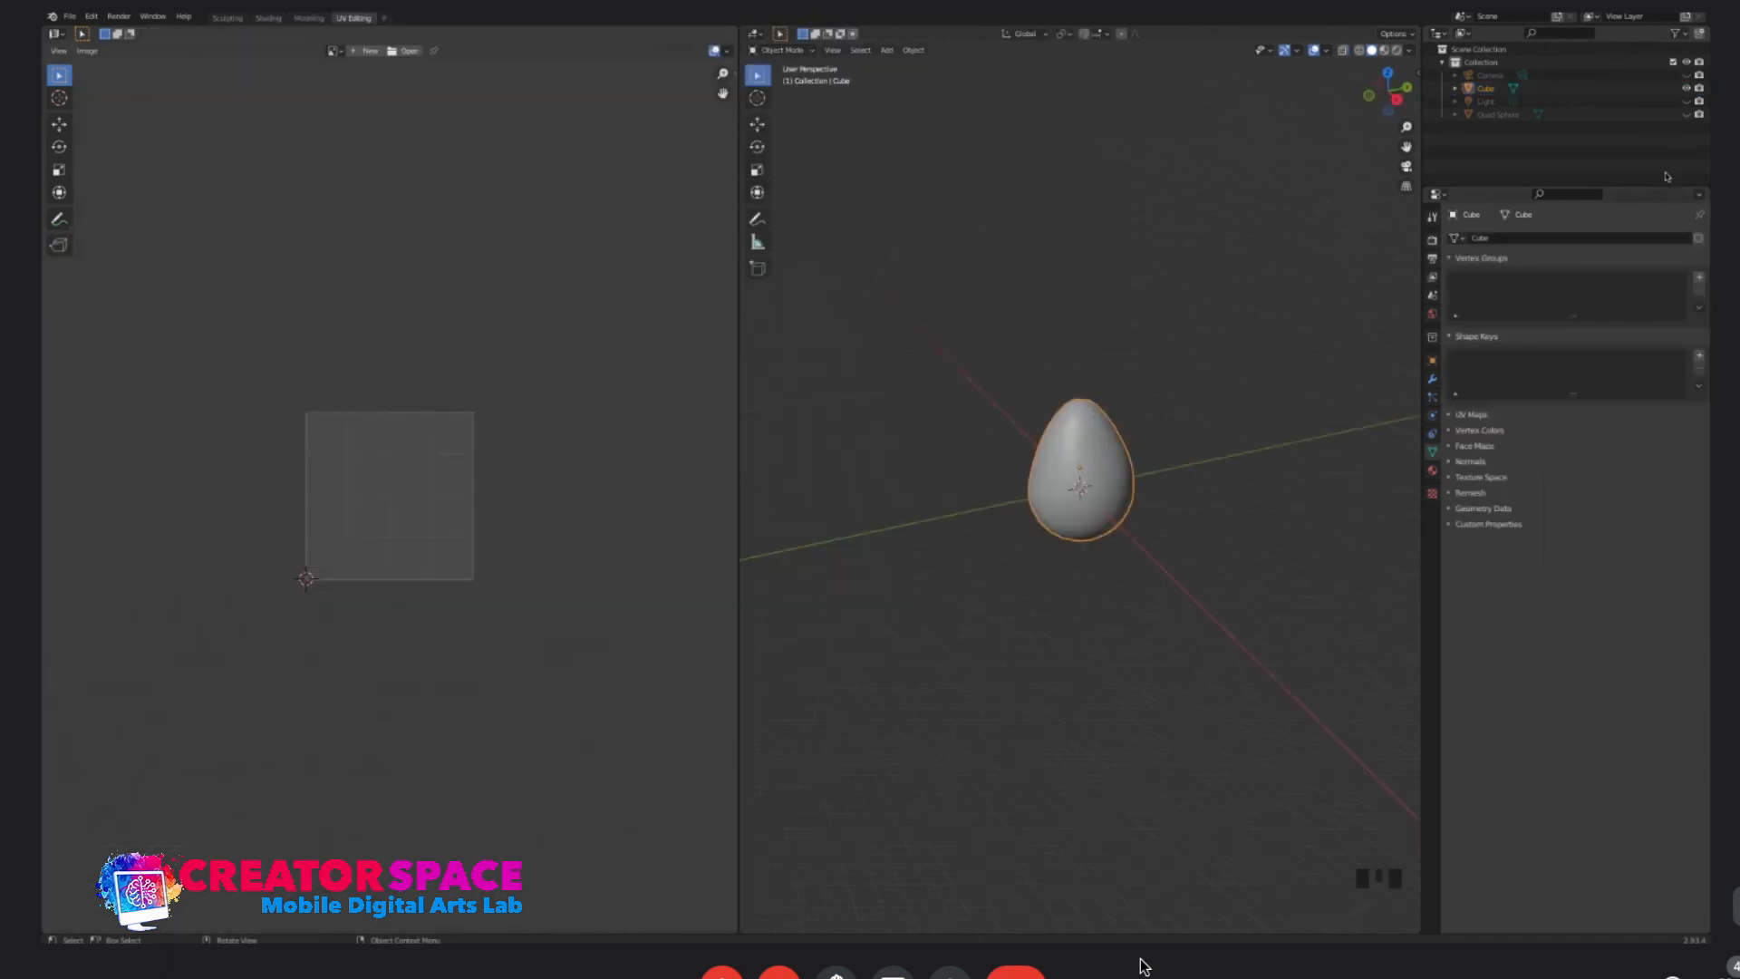
scroll(1080, 472, up, 4)
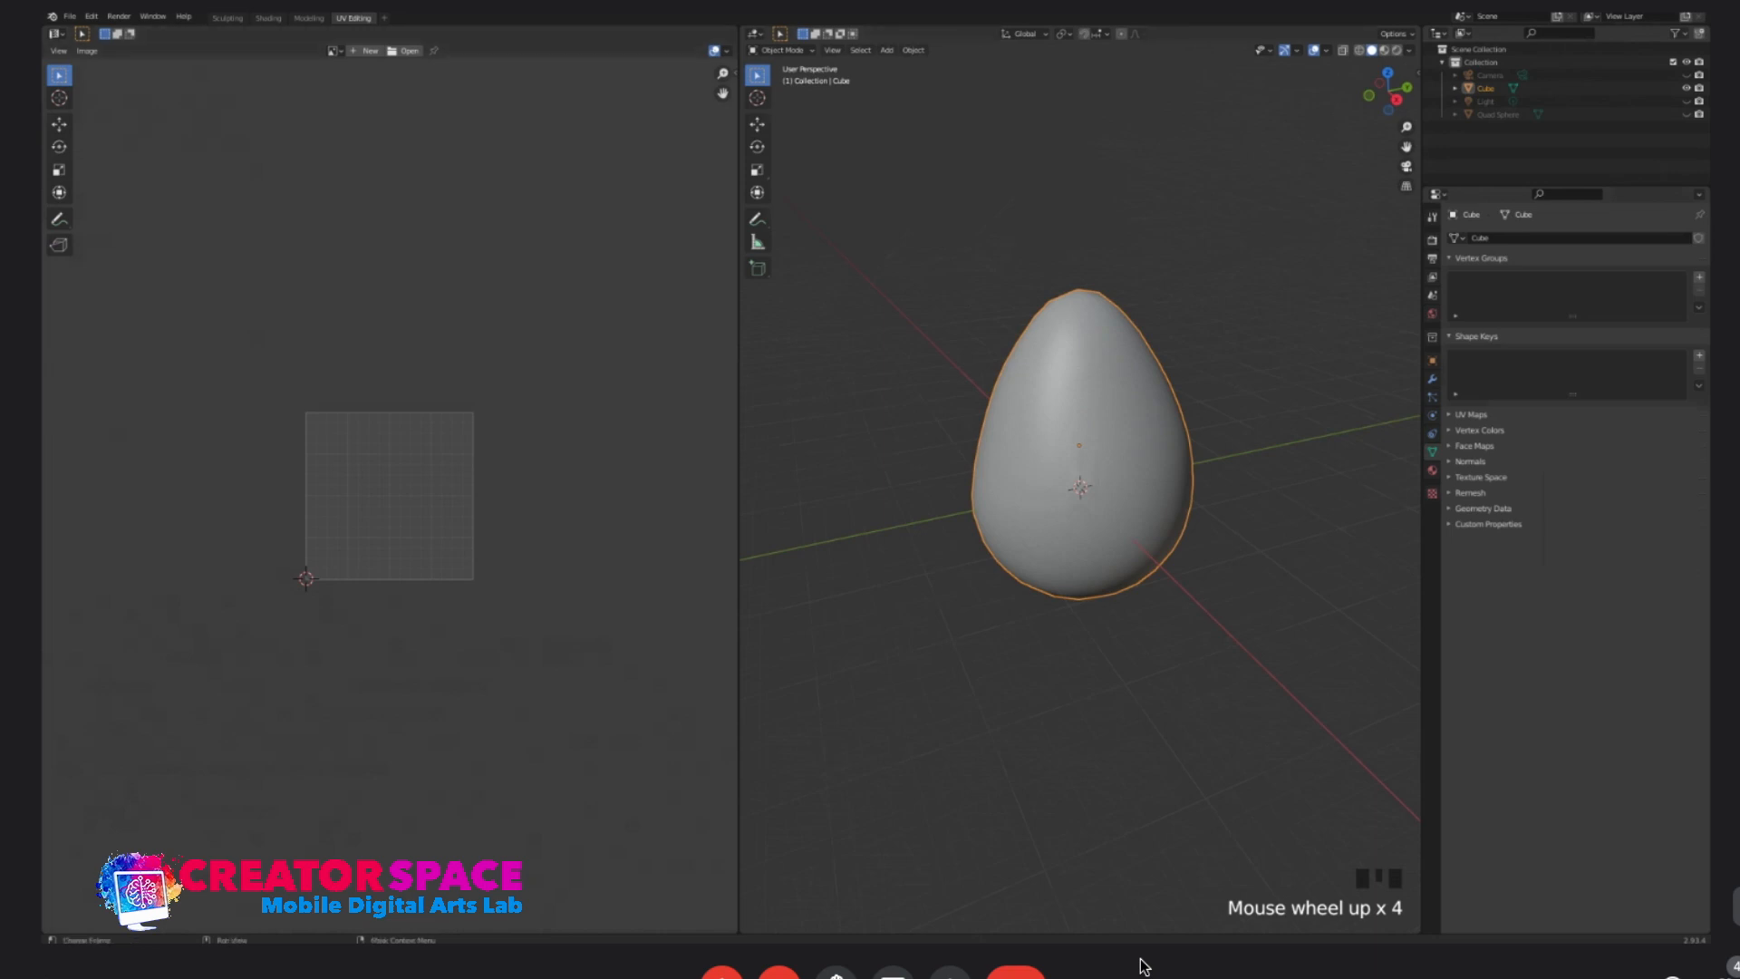
- Narrow the UV Editor, split the 3D Viewport horizontally, and turn its lower part into a short Shader Editor
drag(738, 490, 412, 489)
drag(417, 928, 418, 491)
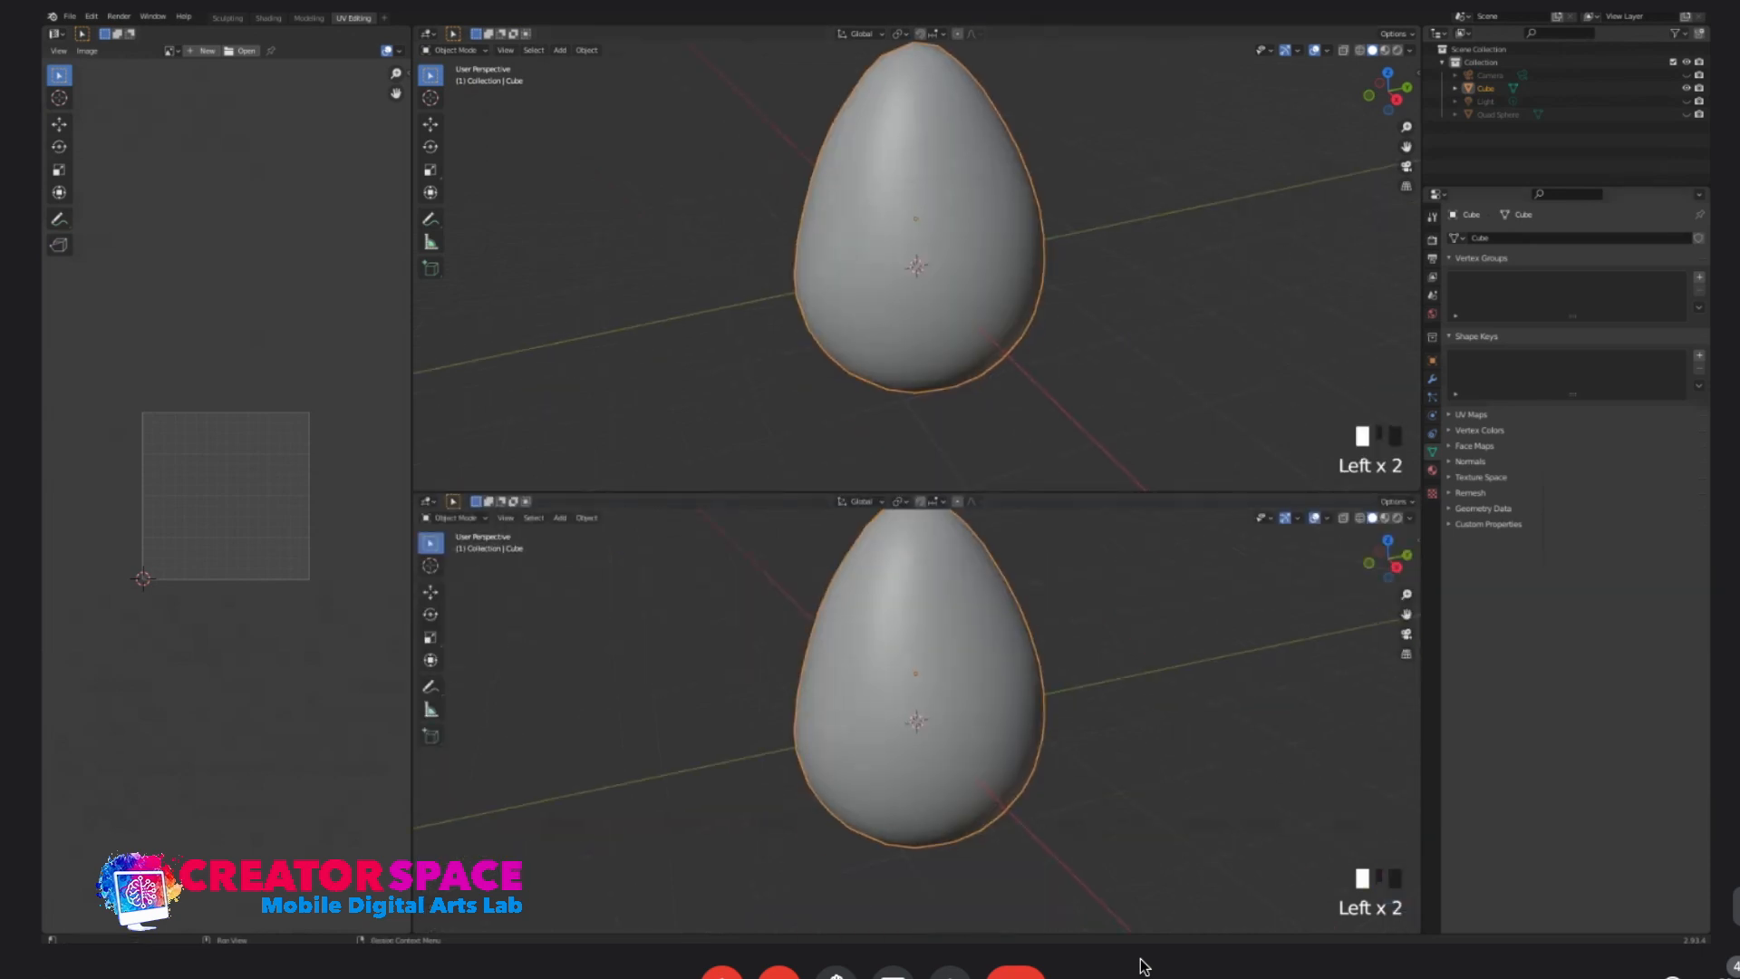
click(429, 501)
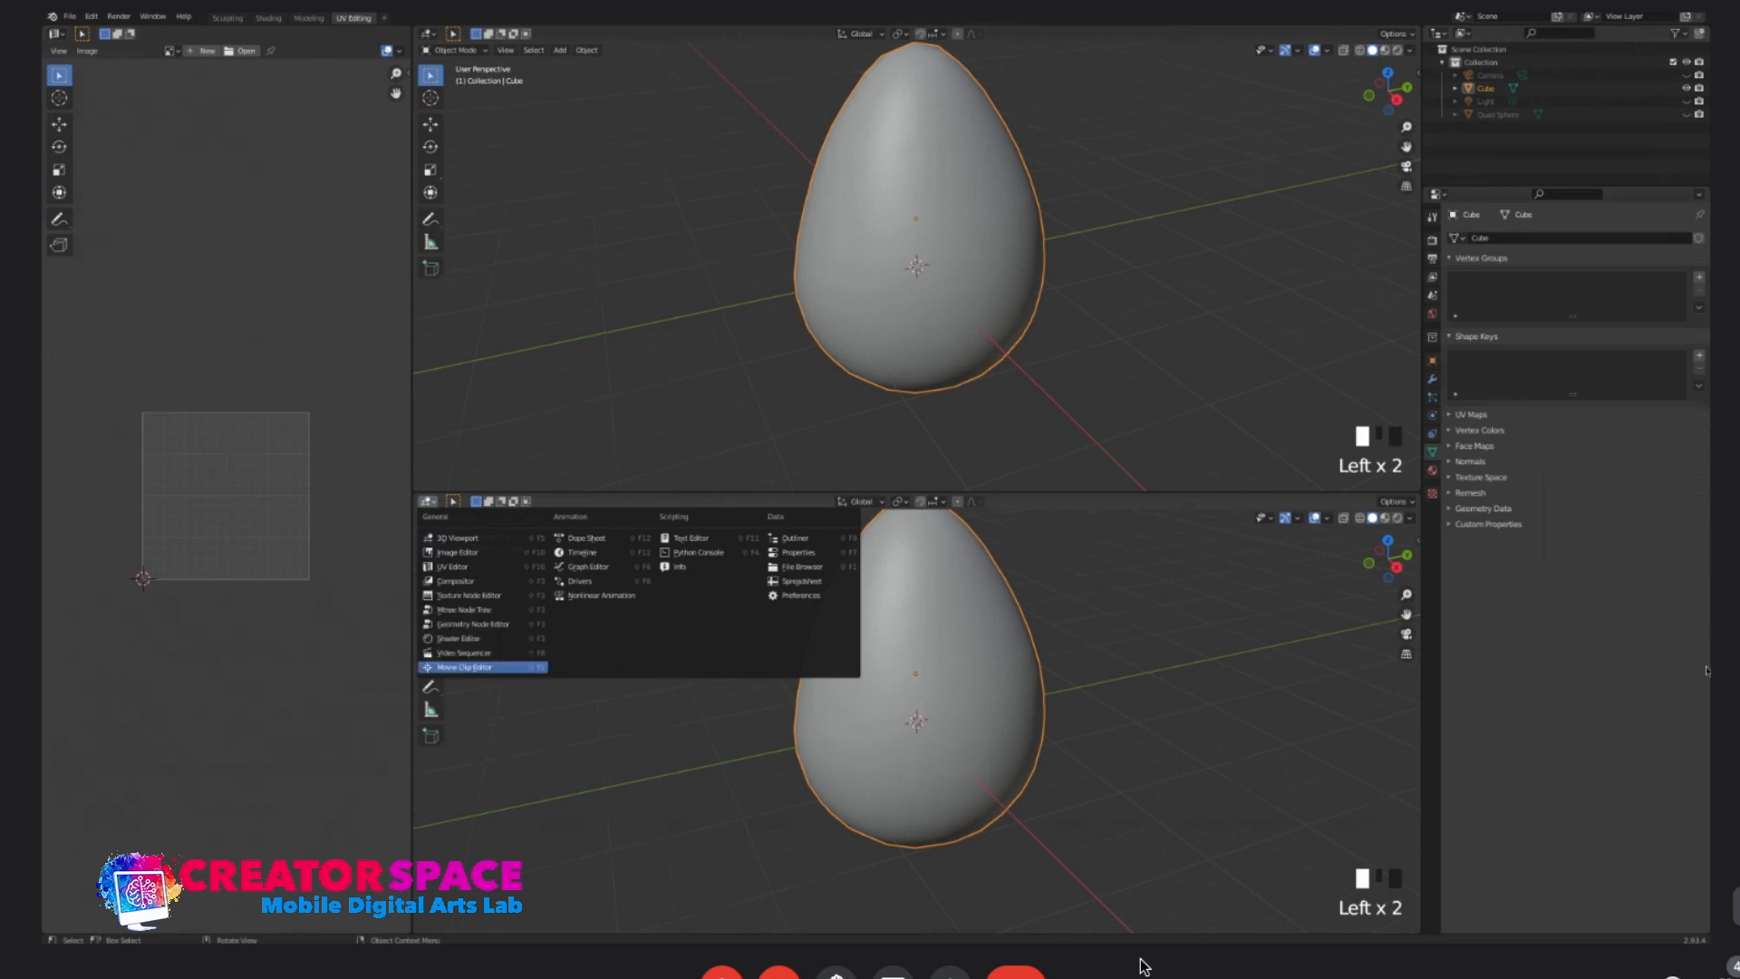
click(462, 638)
drag(634, 492, 634, 707)
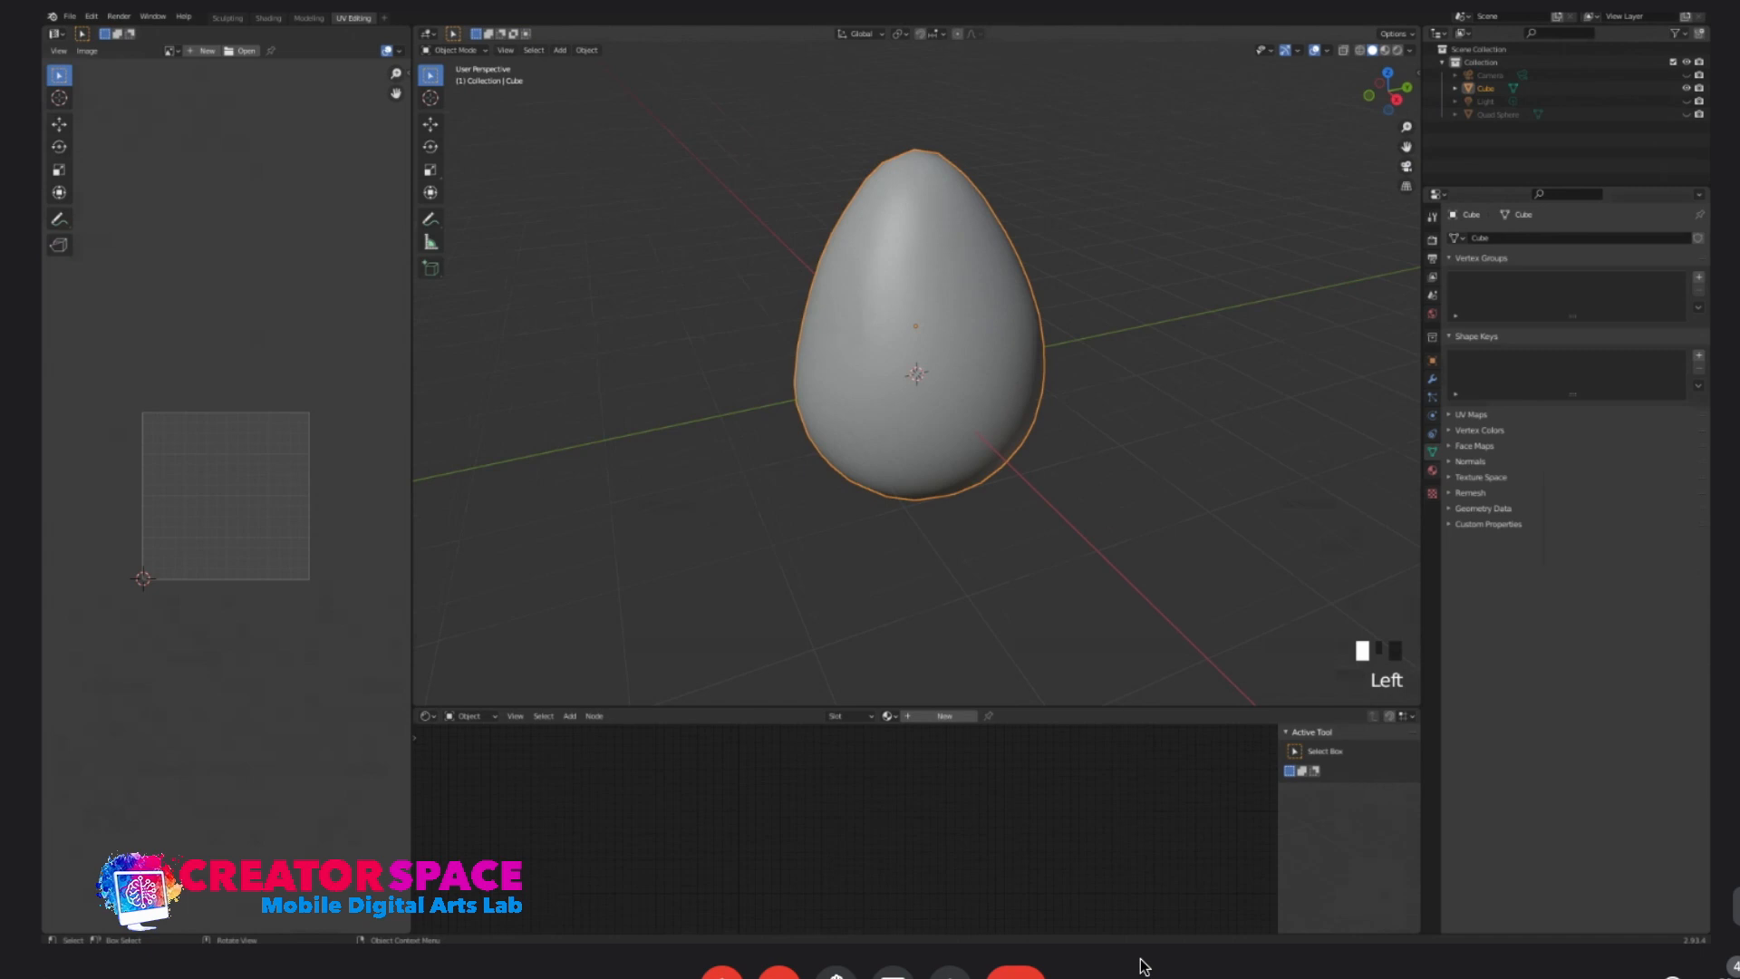
- Select the Cube egg object and enter Edit Mode
click(1485, 88)
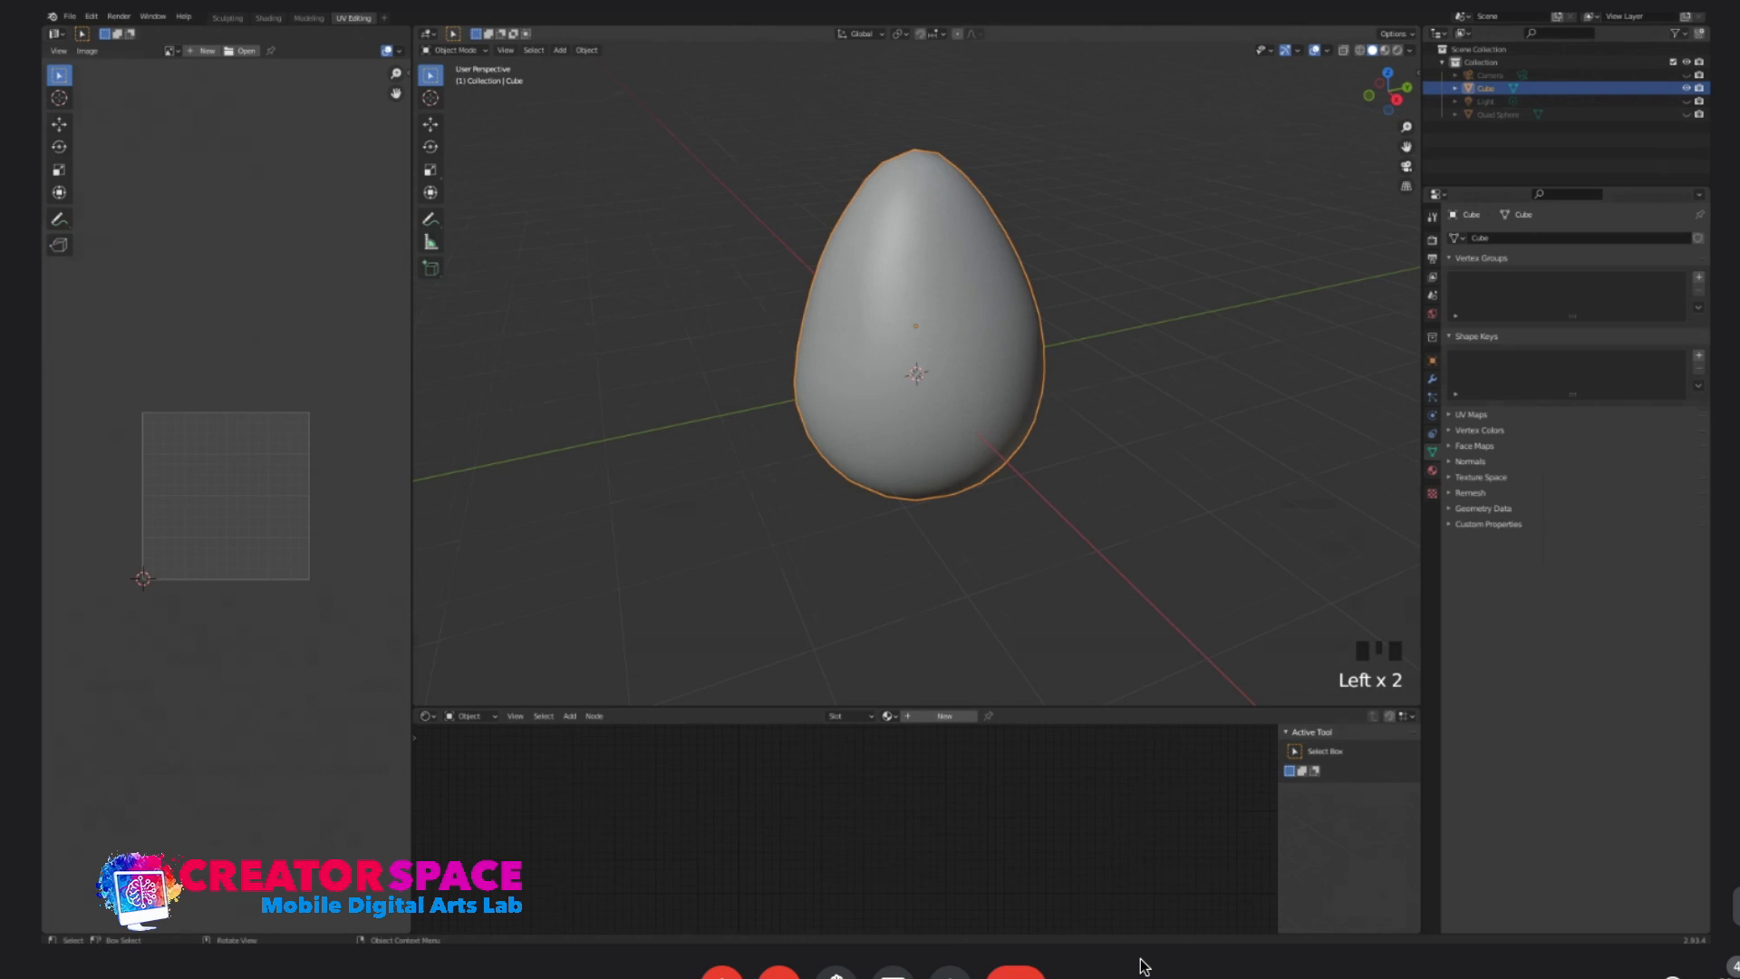
click(1144, 967)
key(Tab)
key(a)
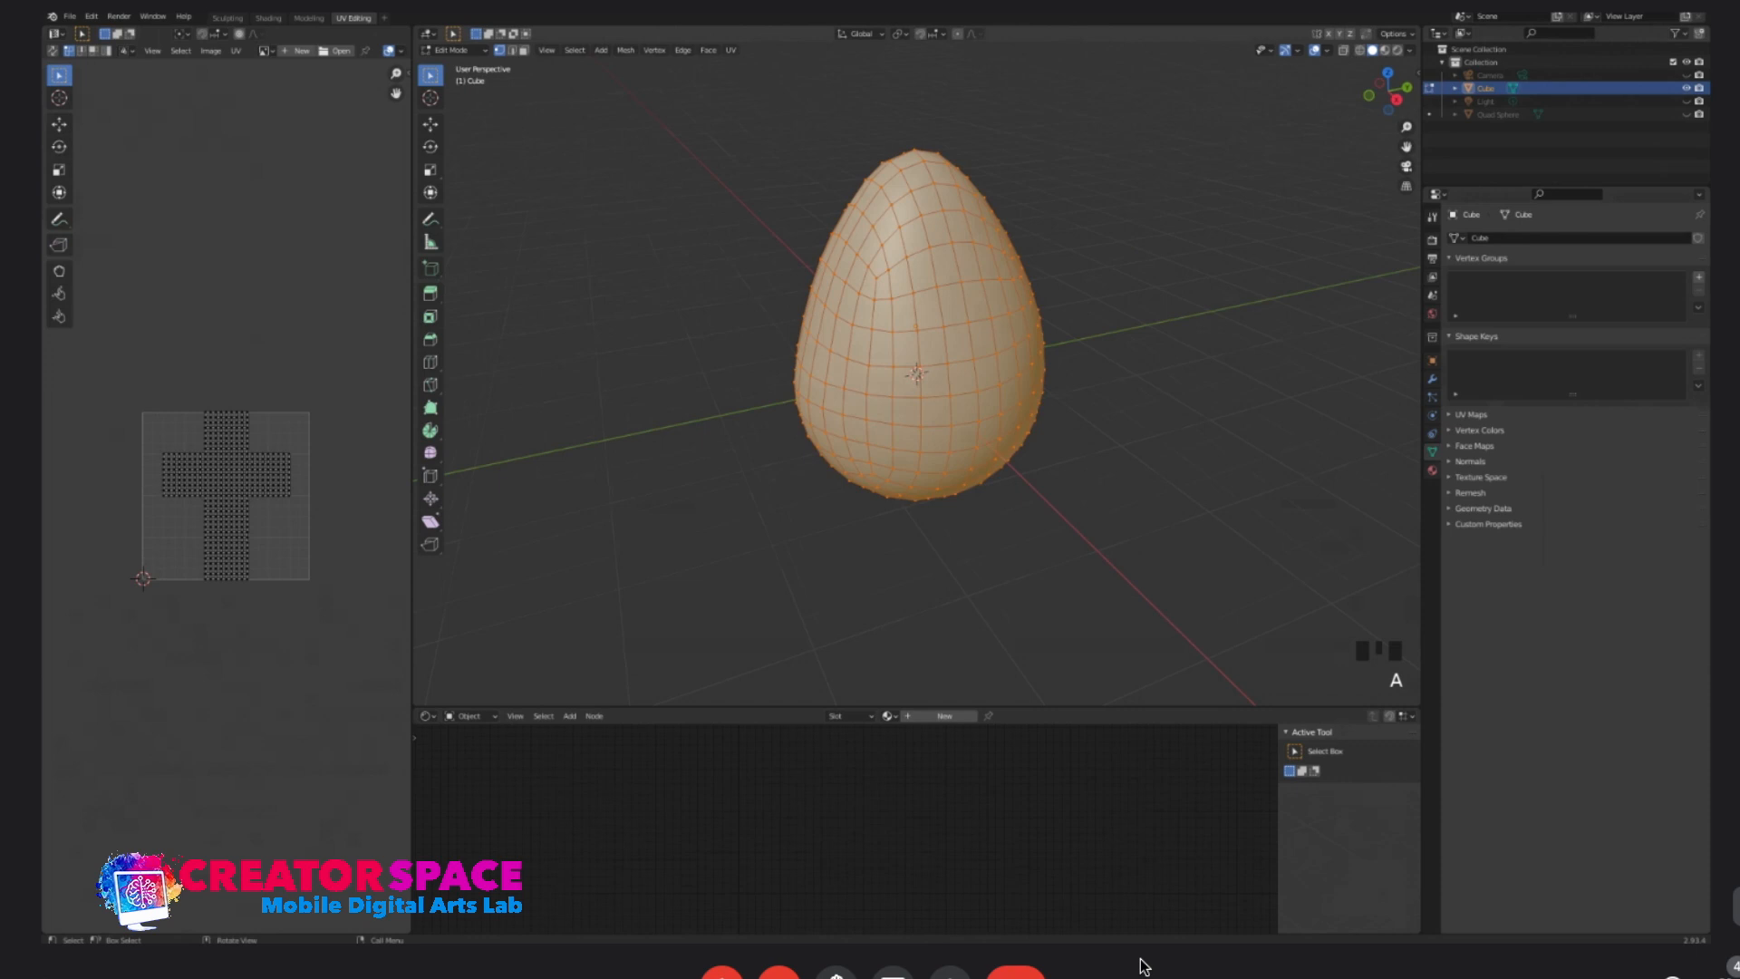
scroll(918, 376, up, 1)
middle_drag(917, 376, 985, 350)
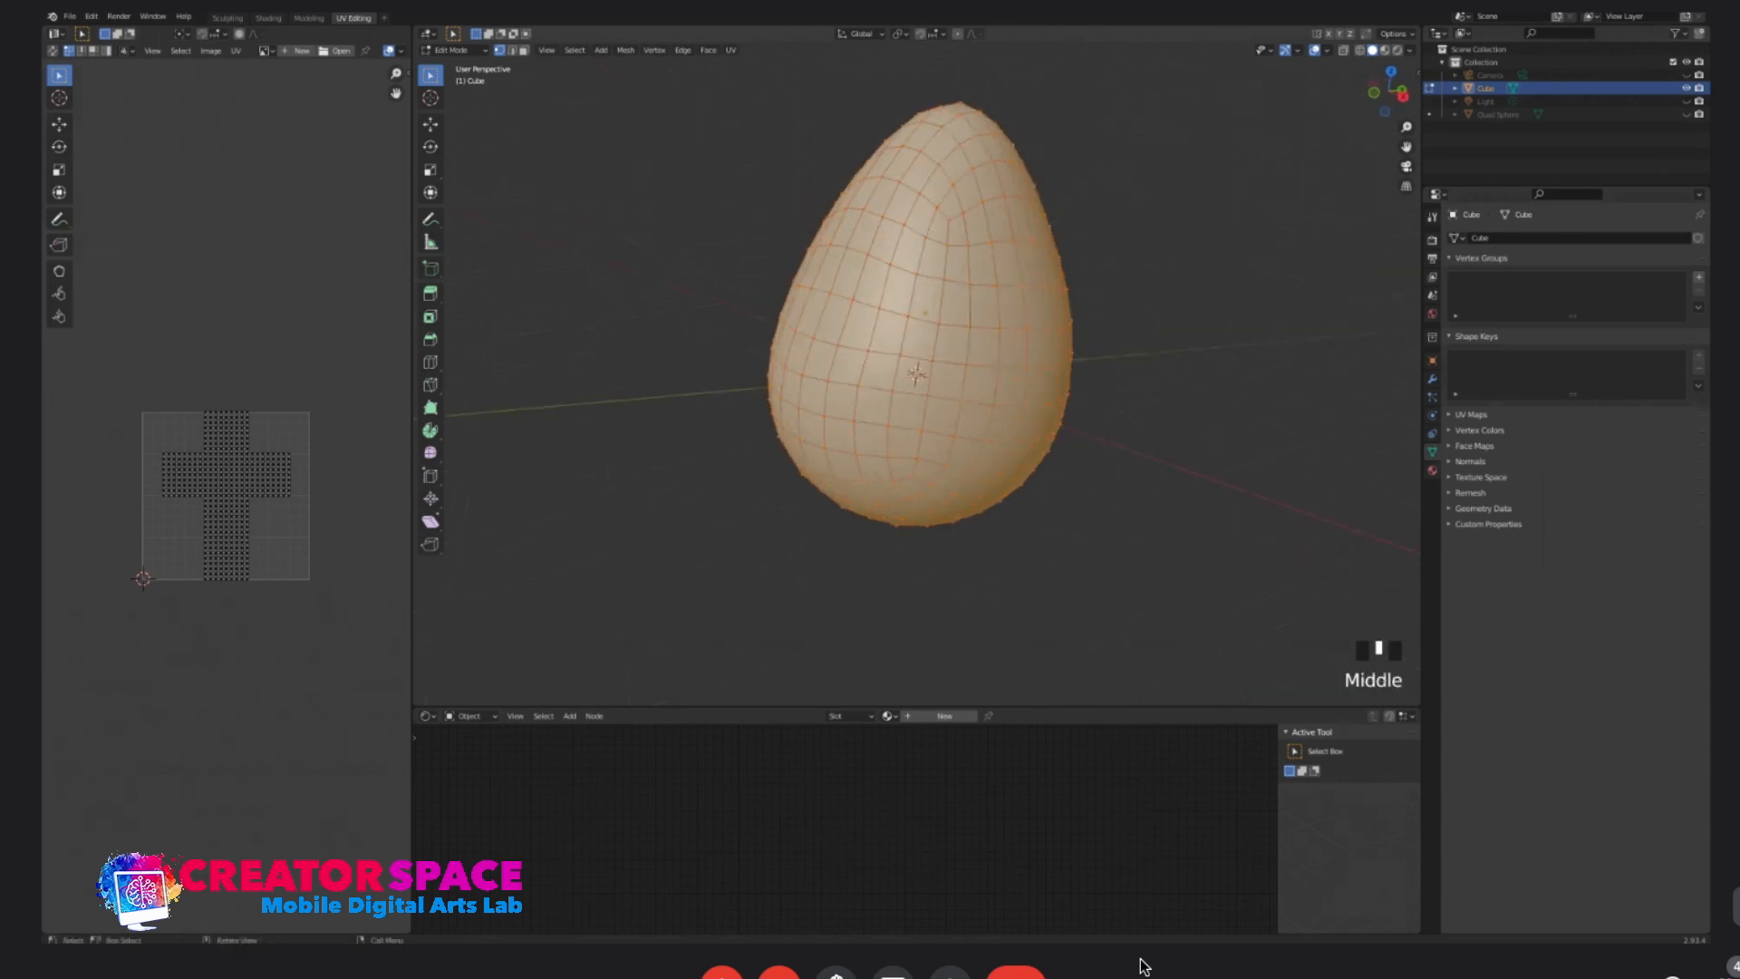
key(u)
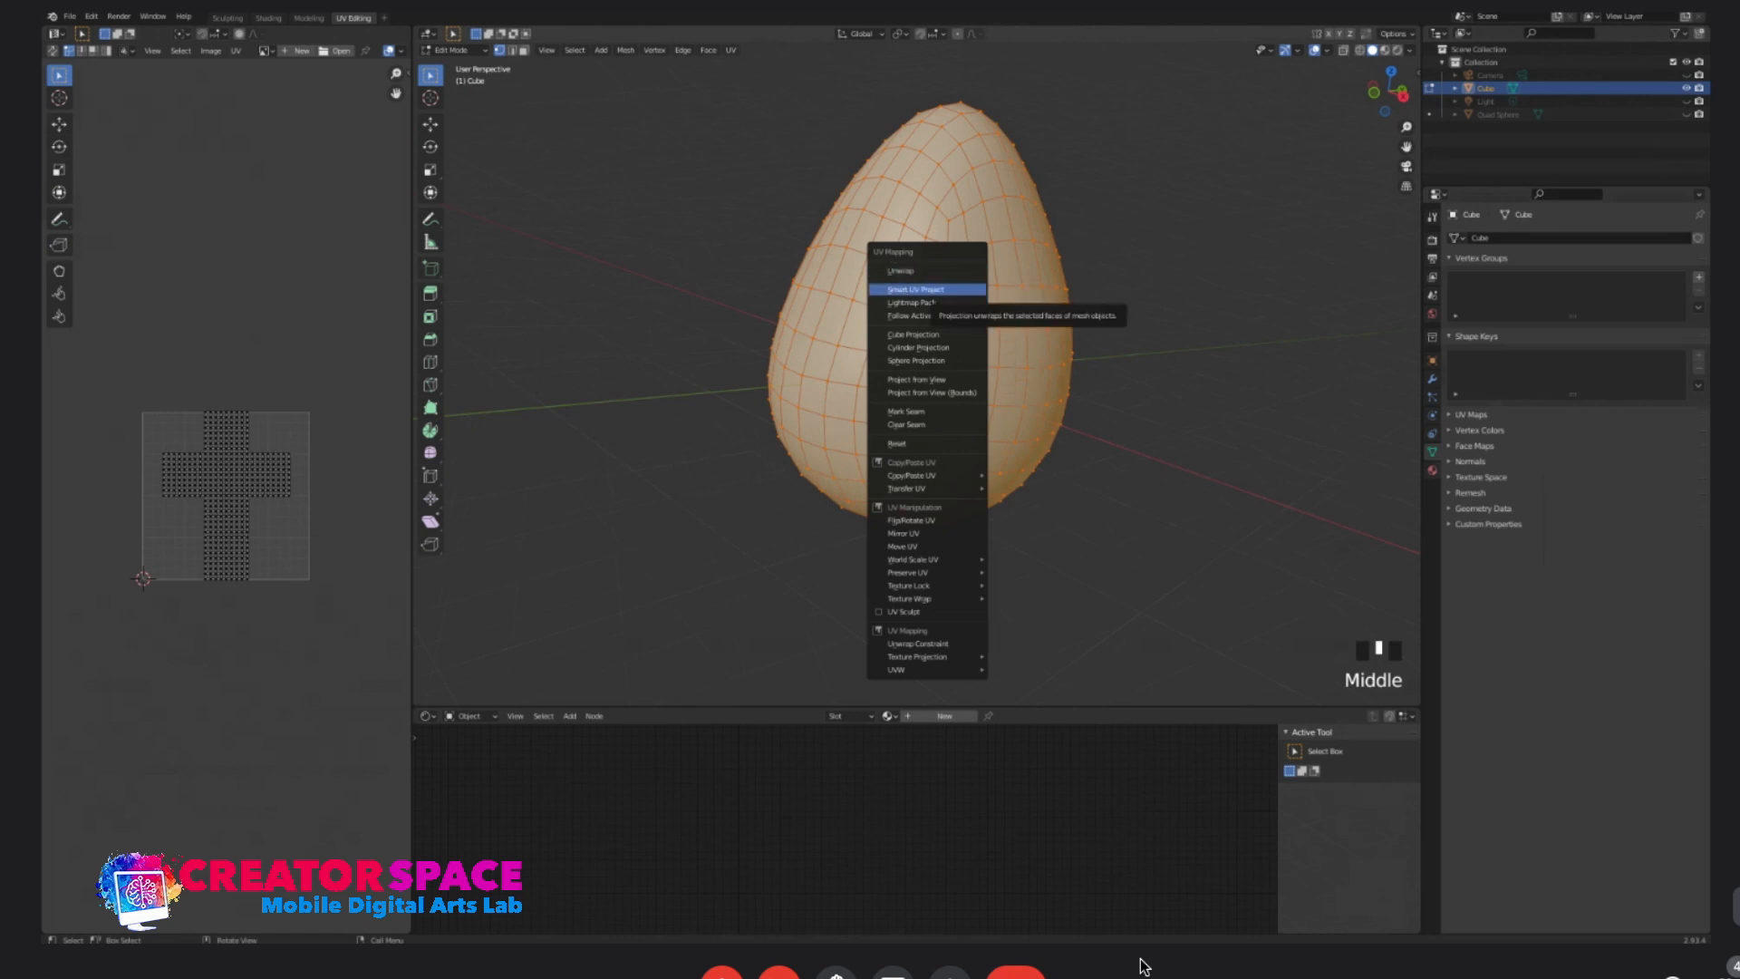
click(823, 340)
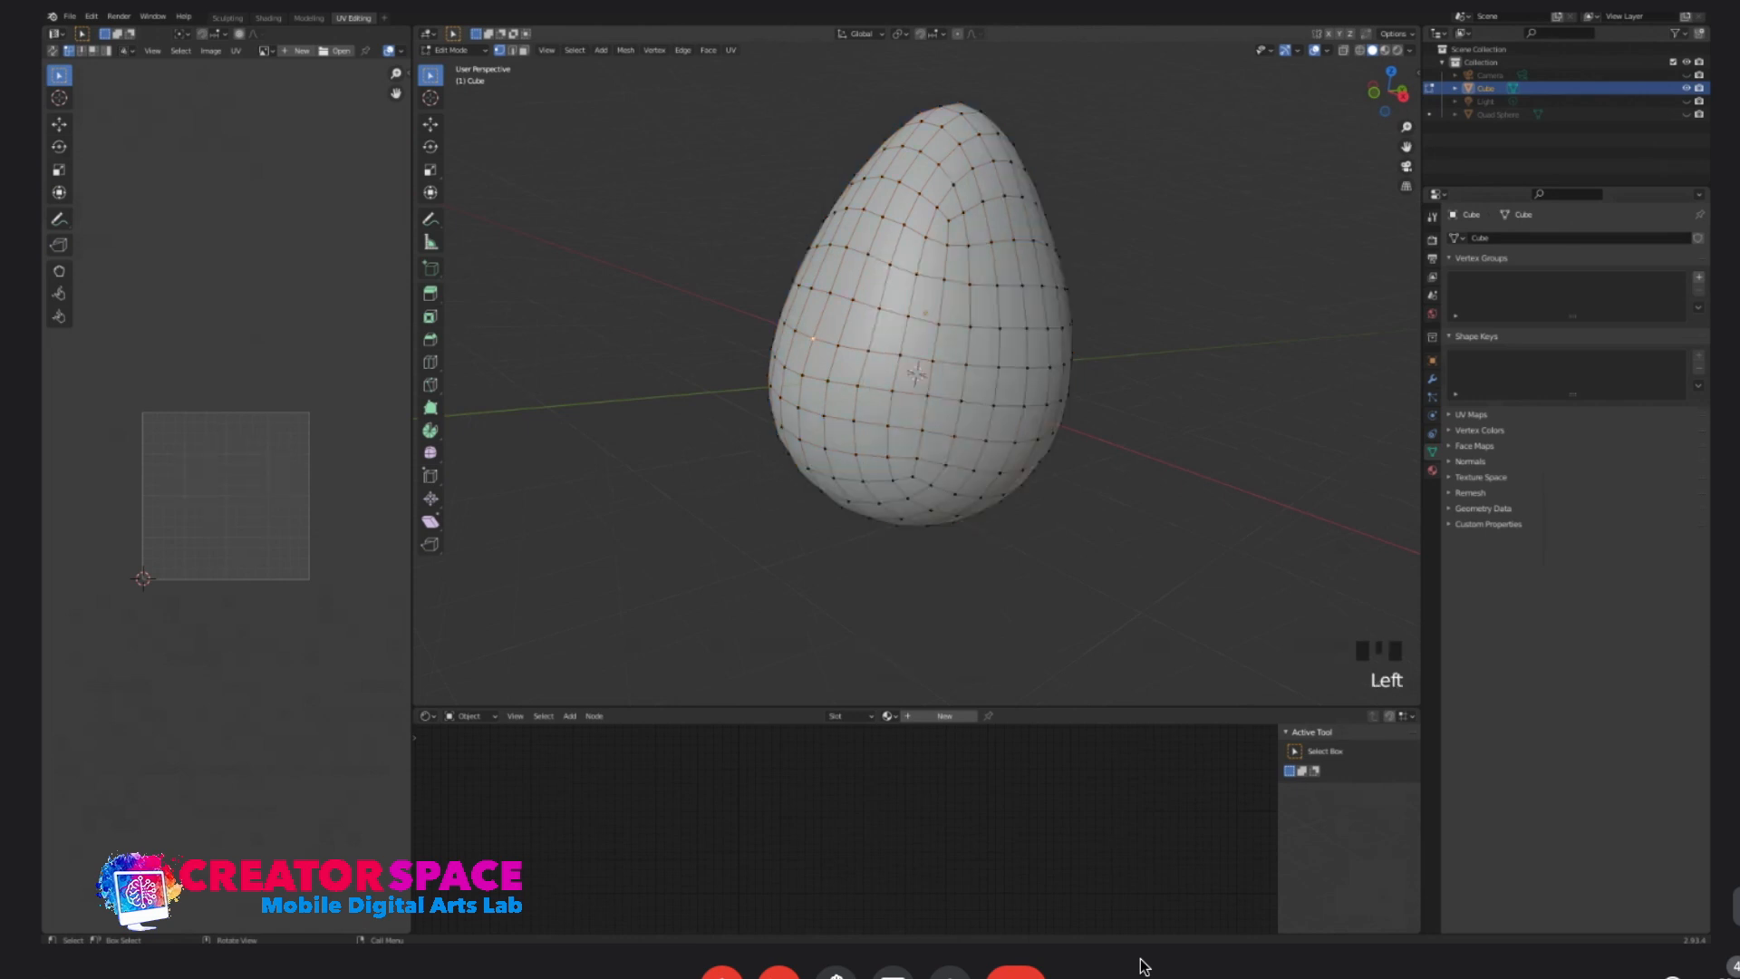
- Select the vertical centre edge loop of the egg in front view and mark it as a seam
key(KP_1)
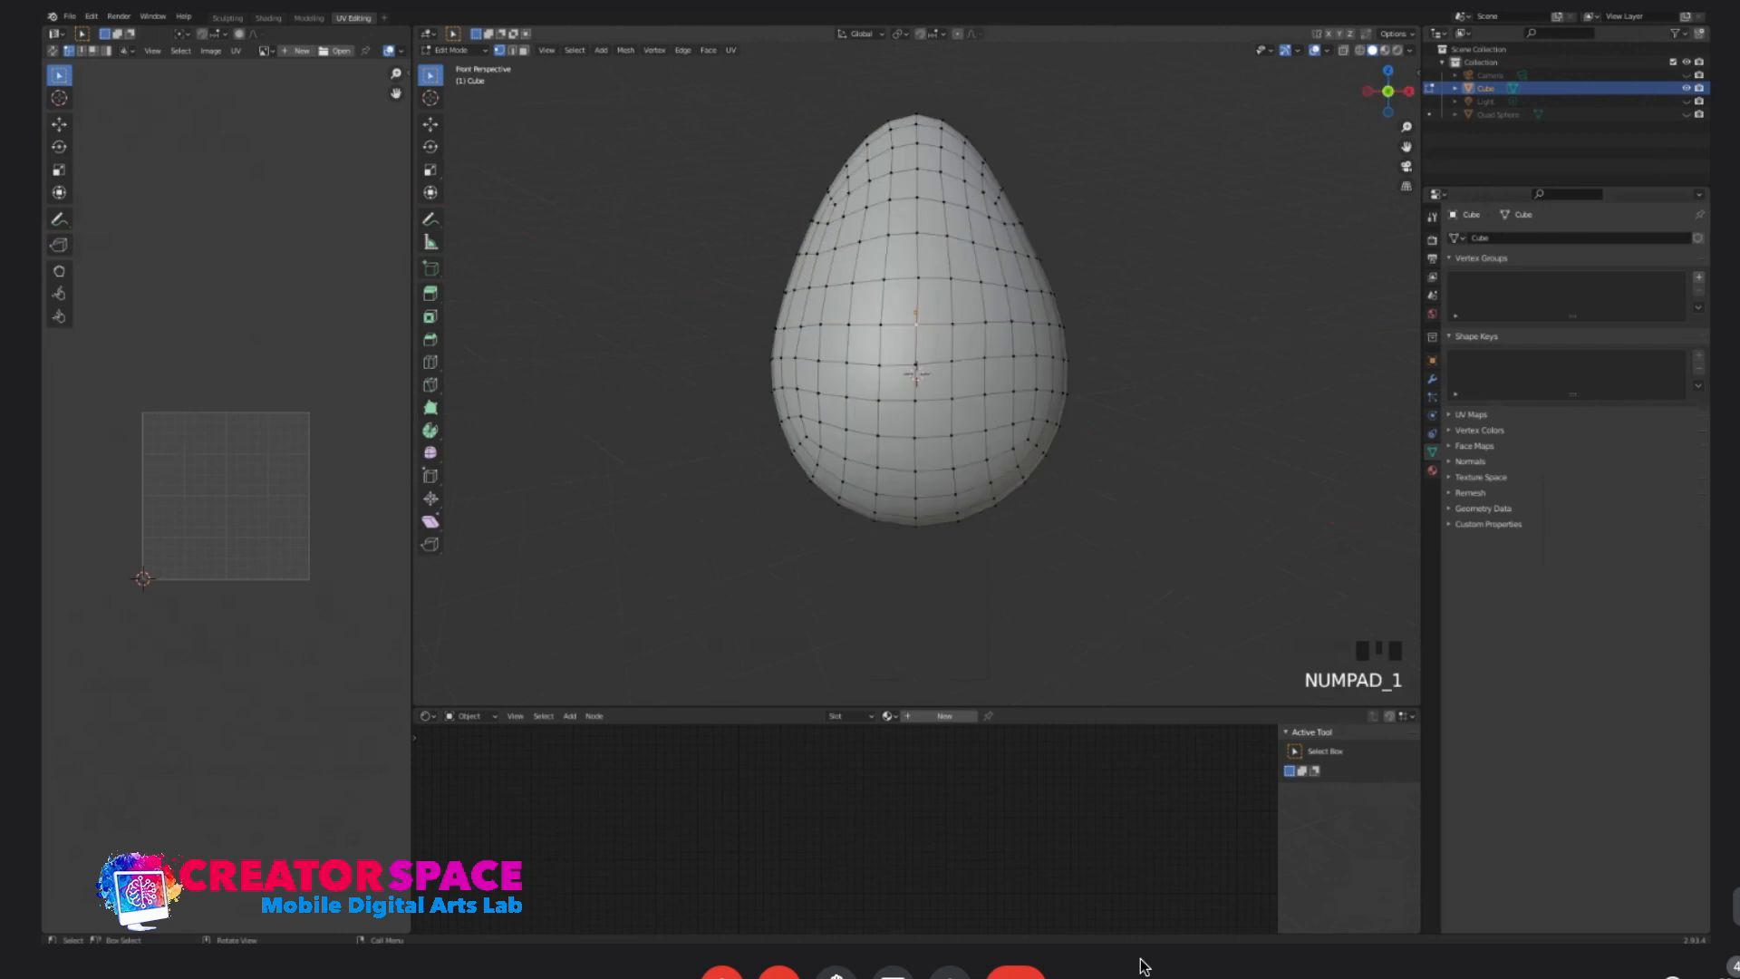
double_click(916, 331)
key(u)
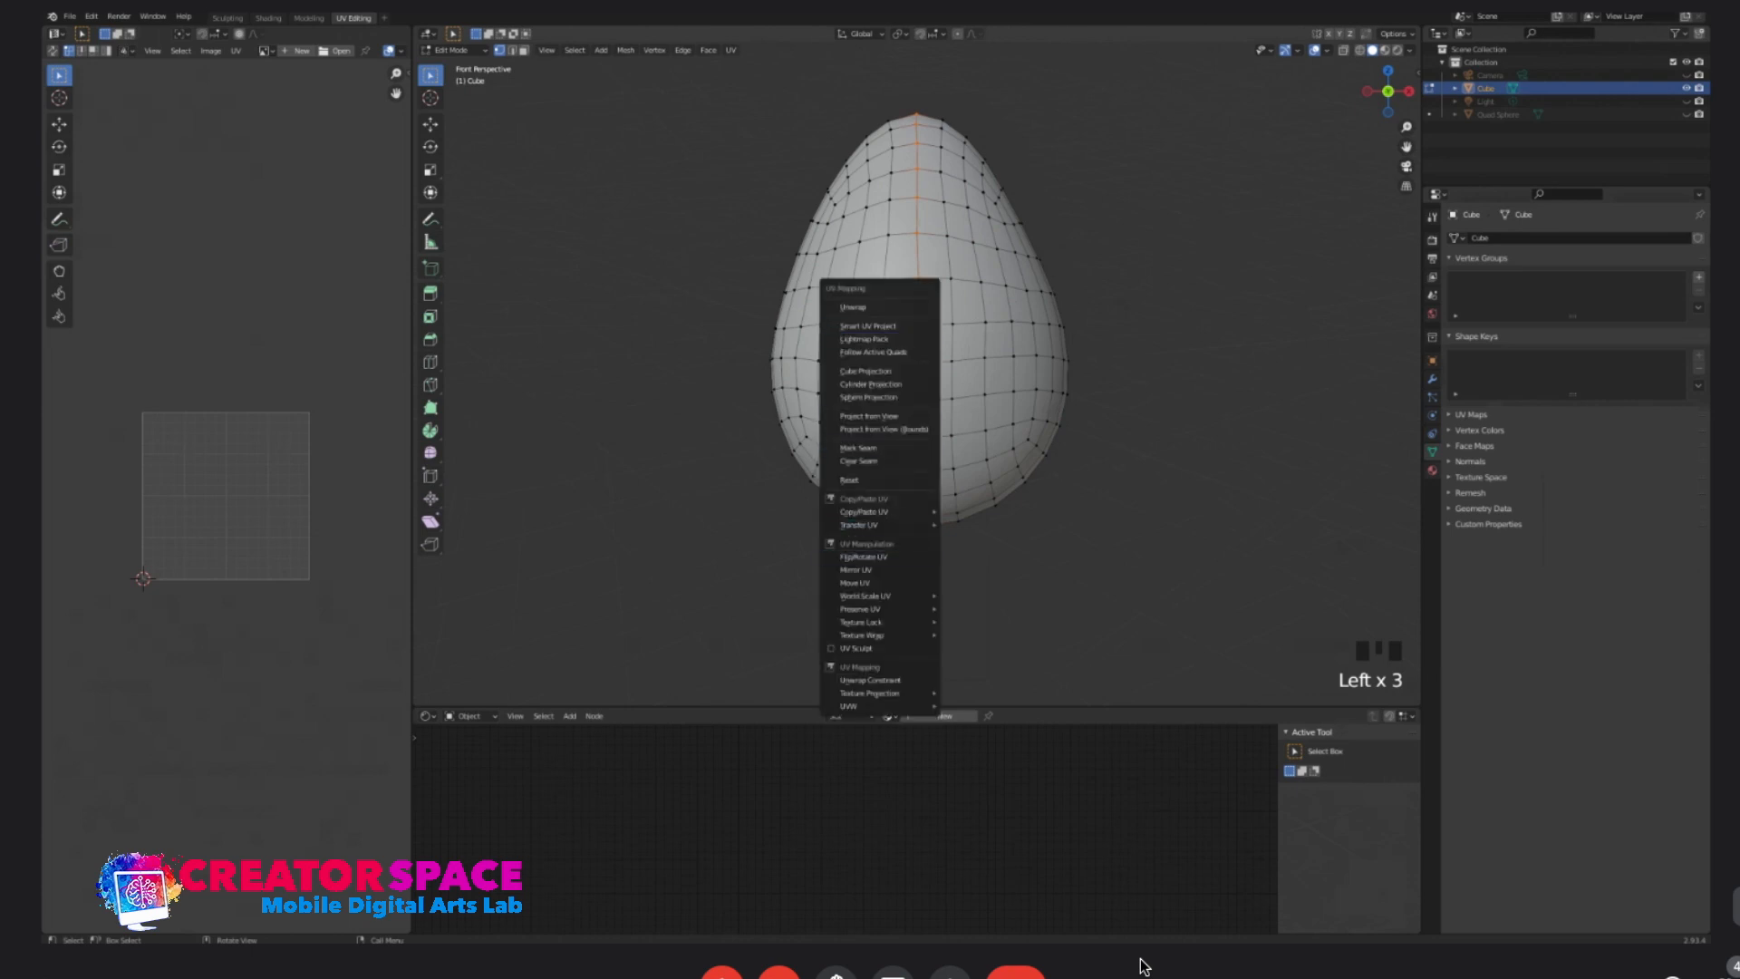
click(859, 448)
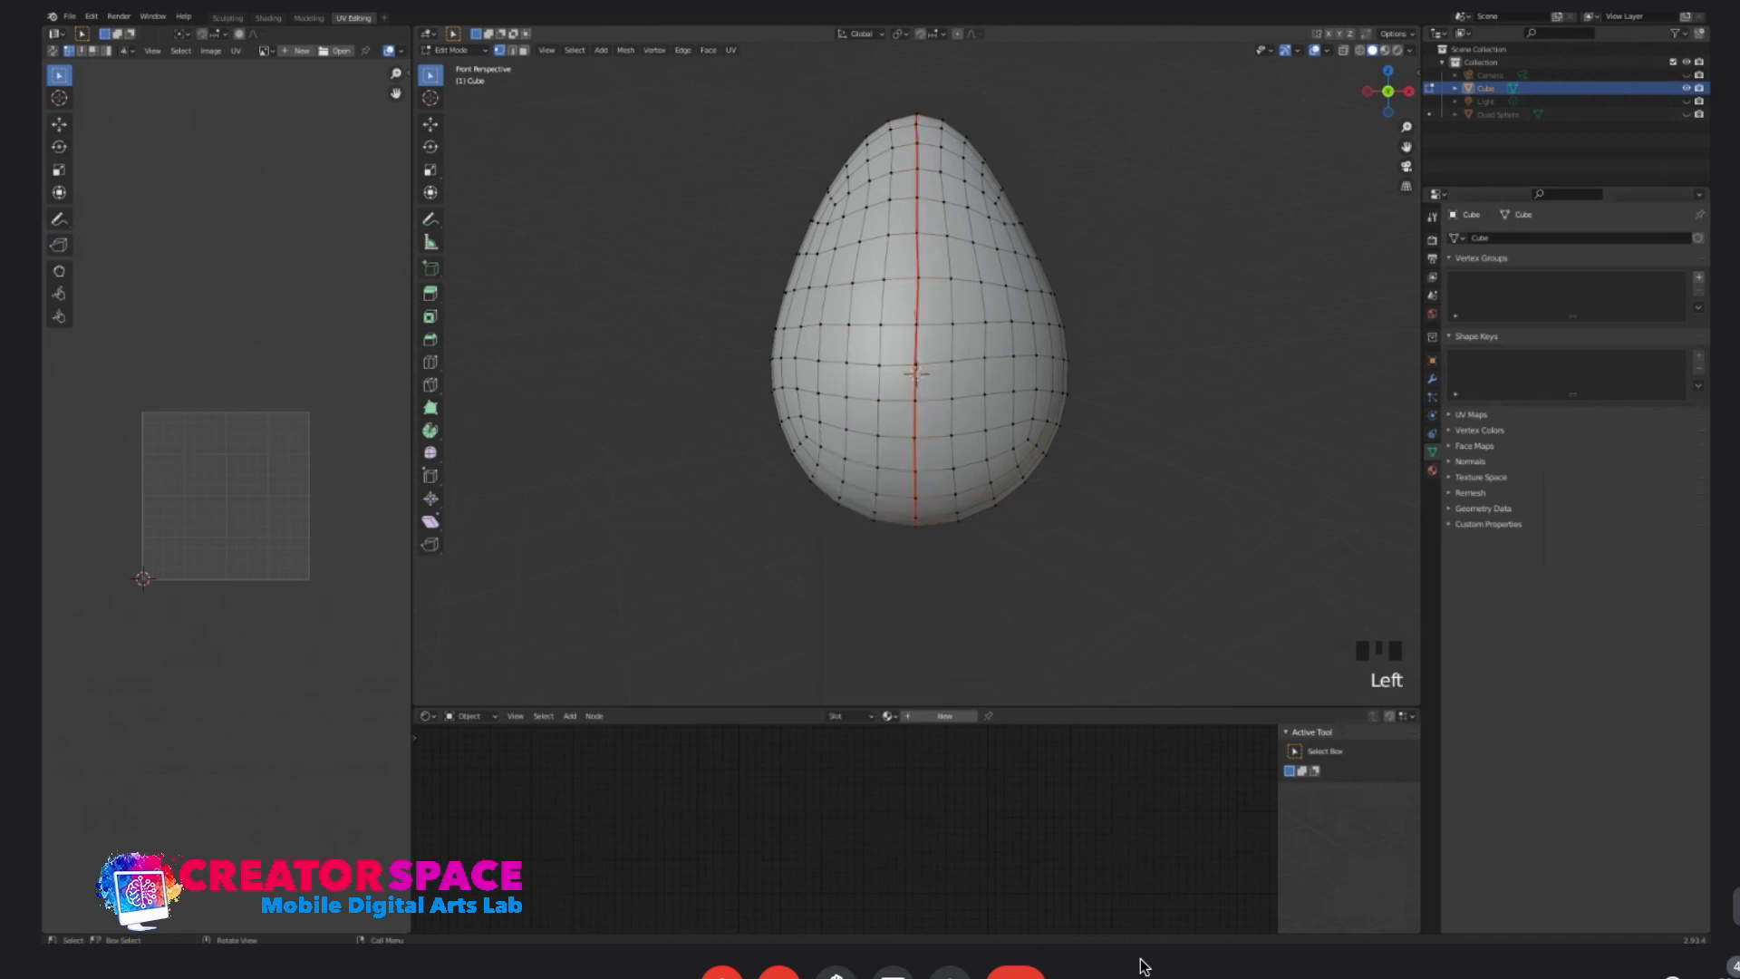
- Select the egg's entire mesh and unwrap it along the seam
key(a)
key(u)
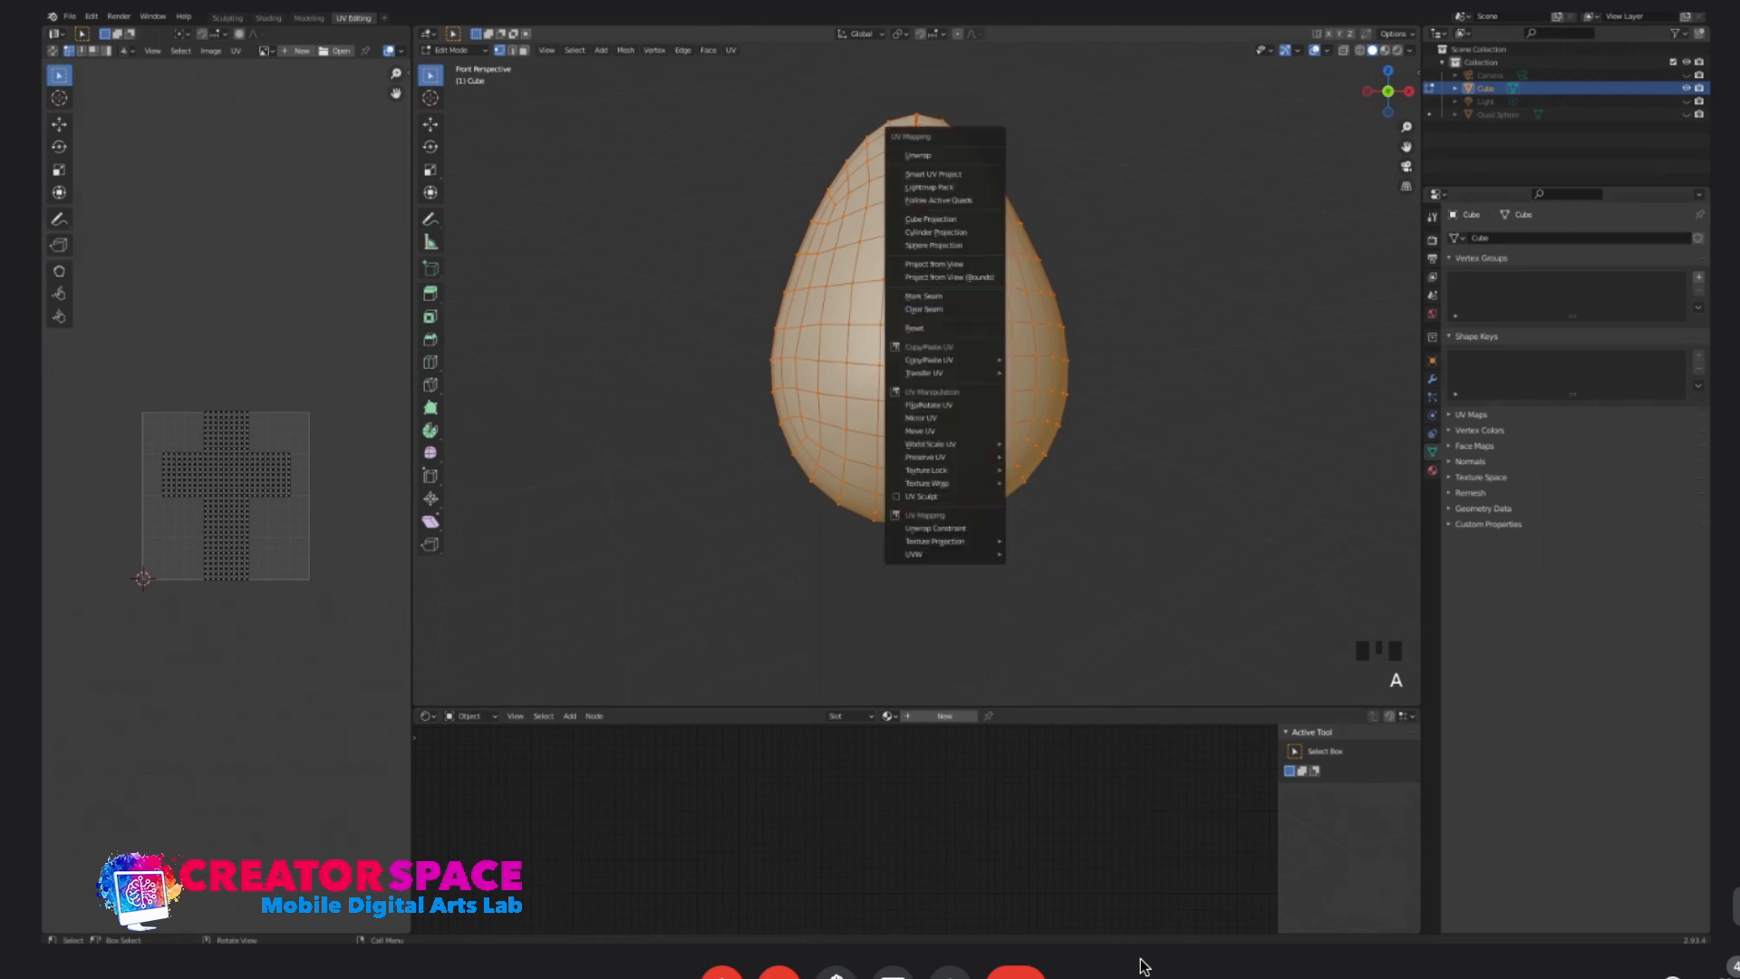
key(u)
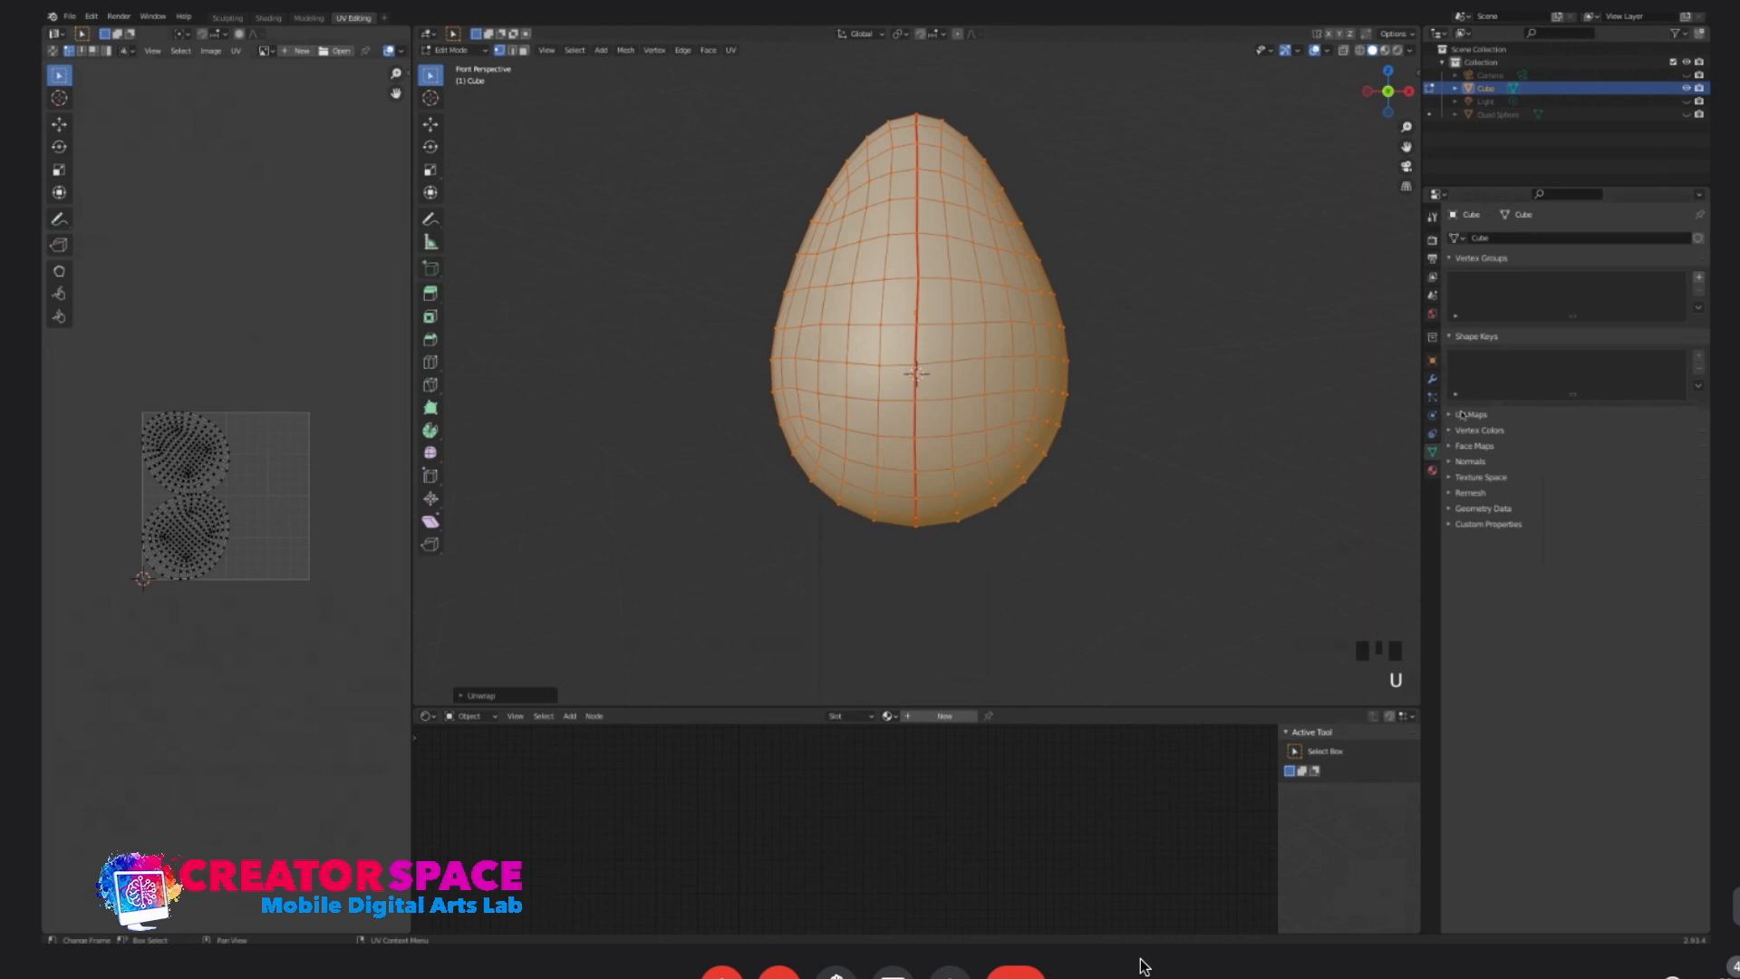
- Examine the layout of the egg's unwrapped islands in the UV Editor
scroll(226, 496, up, 4)
scroll(227, 496, down, 1)
mouse_move(227, 496)
middle_down()
mouse_move(264, 505)
mouse_move(242, 508)
middle_up()
scroll(243, 507, down, 1)
scroll(230, 496, up, 1)
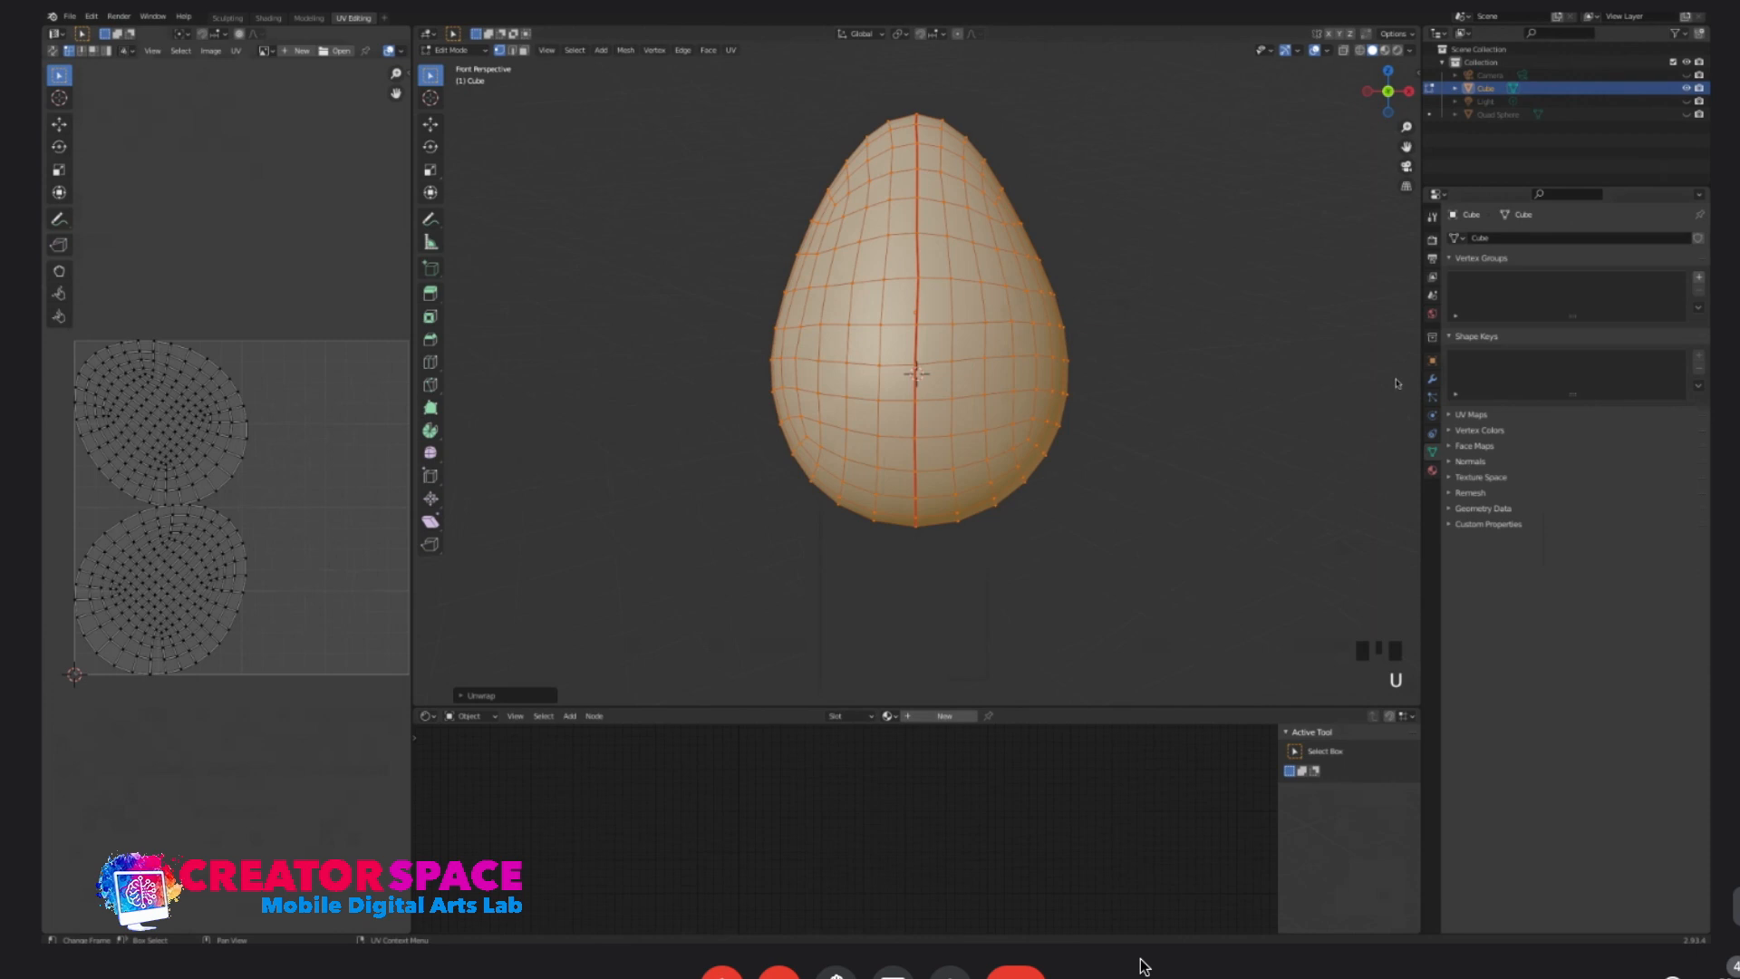
scroll(212, 492, up, 2)
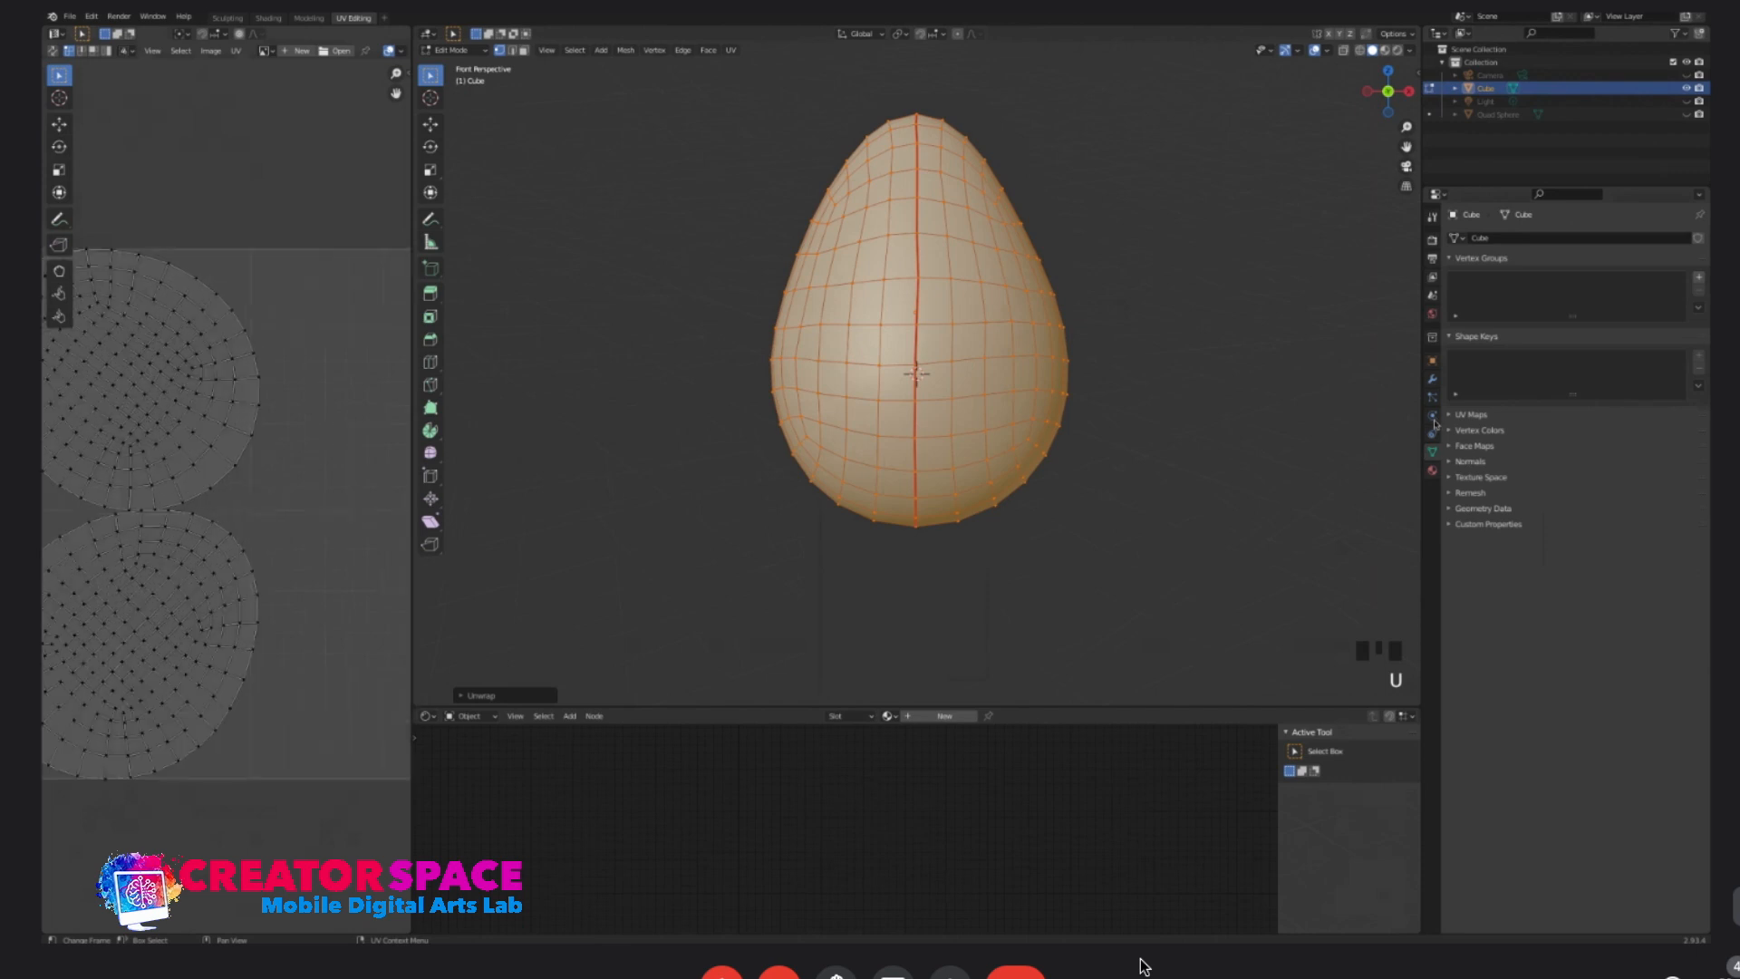
middle_drag(212, 493, 300, 515)
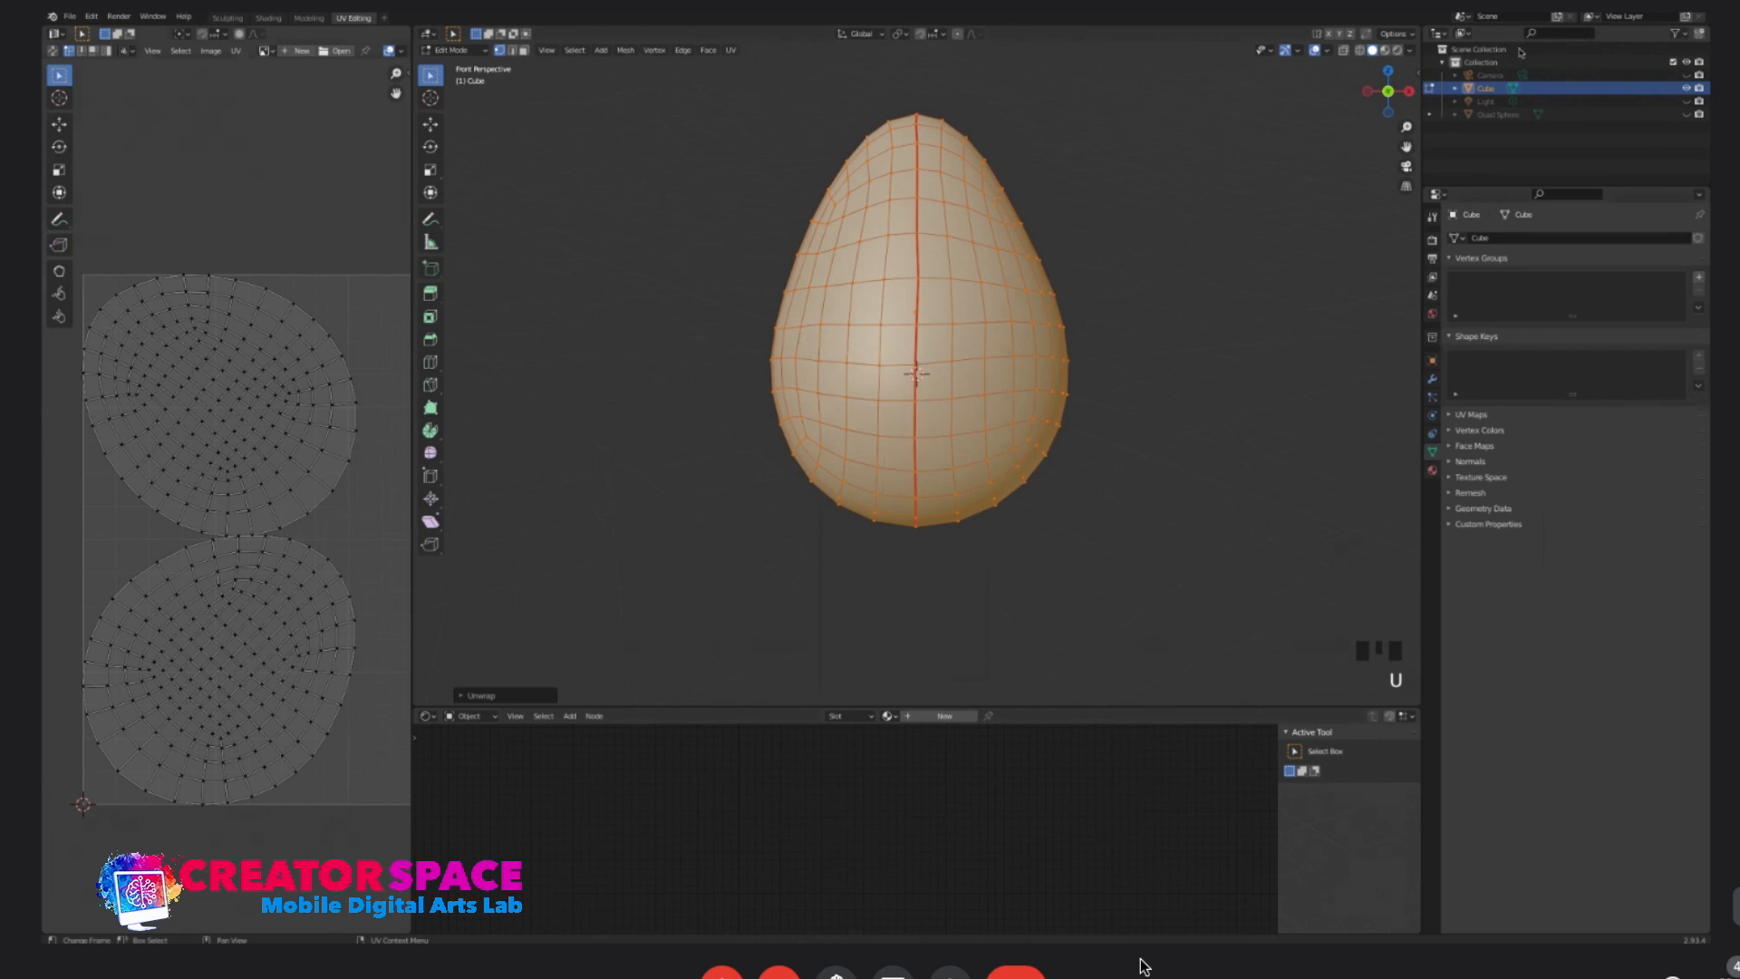
- Create a new image named Egg_UV in the UV Editor and frame it with the islands
click(299, 50)
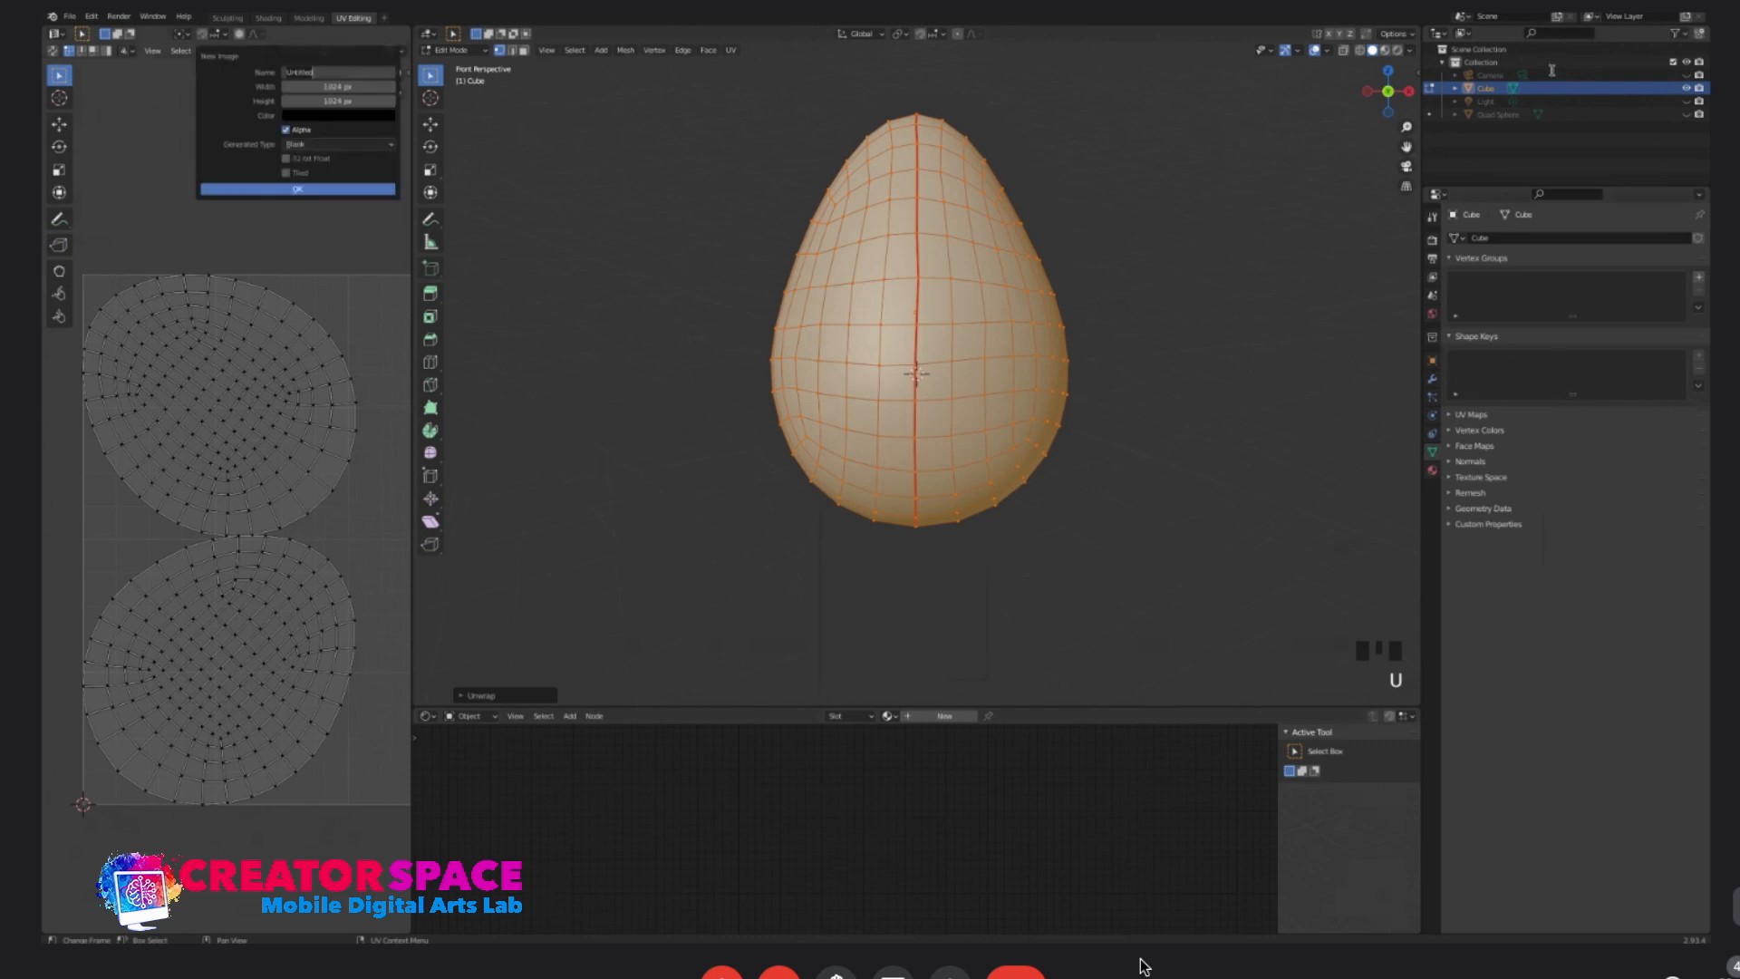
text(Egg_UV)
key(Return)
scroll(227, 496, down, 5)
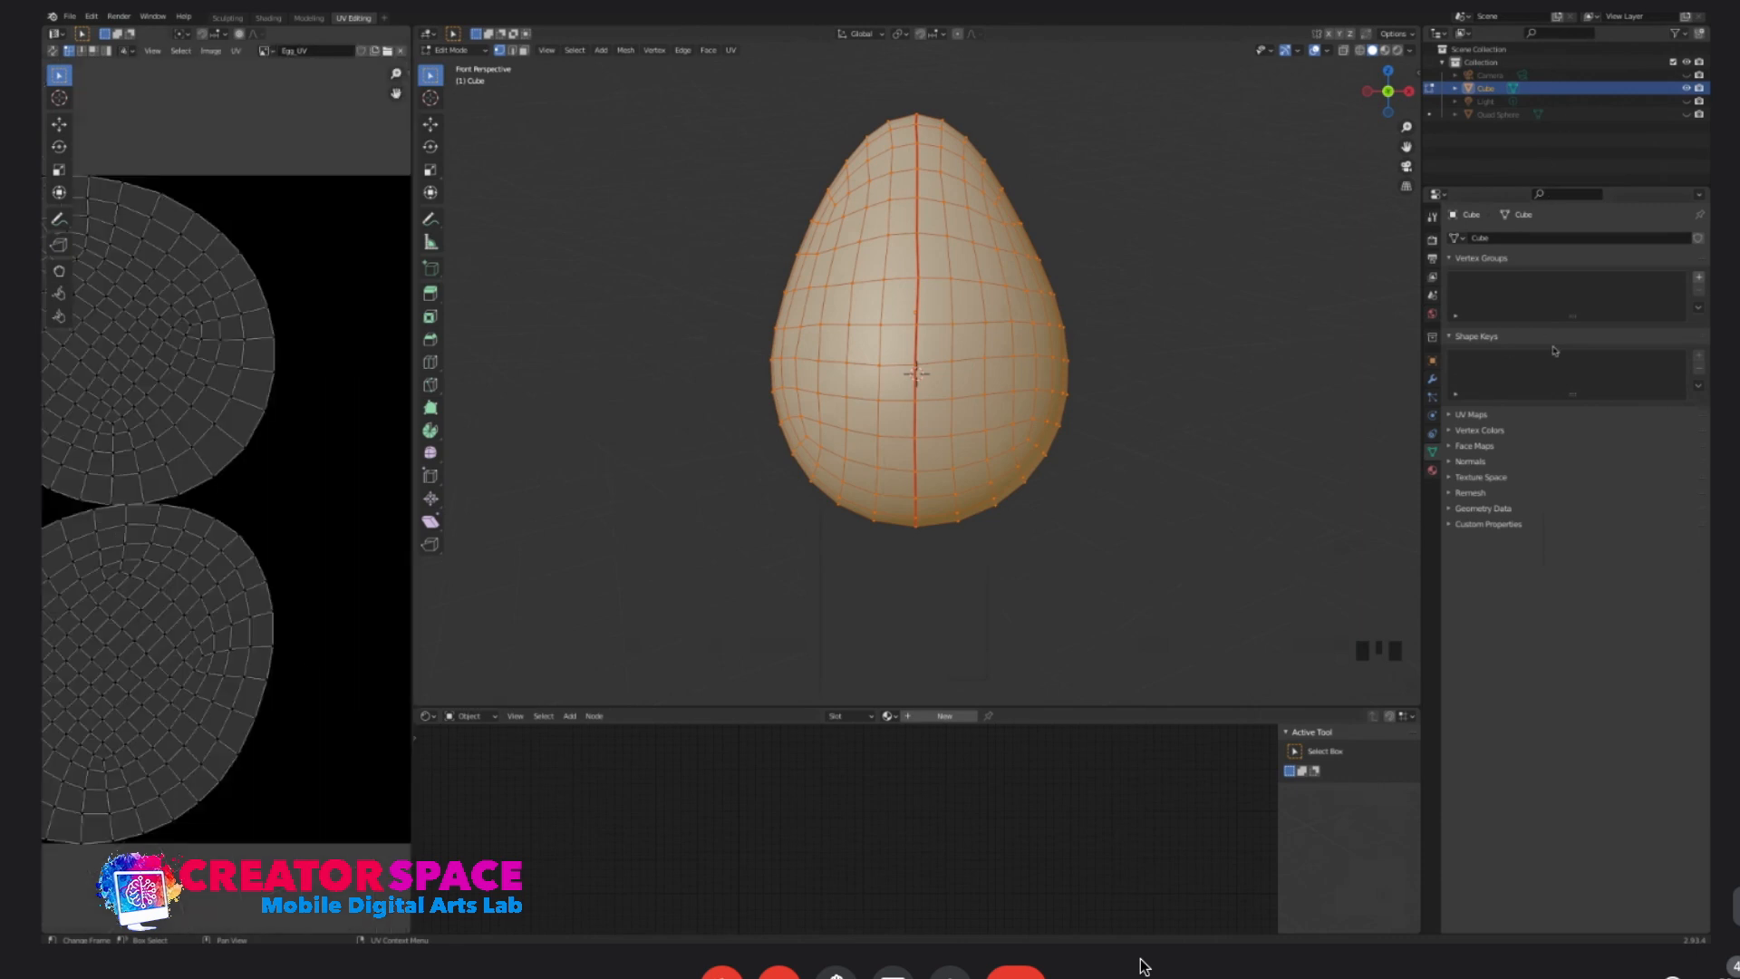
middle_drag(176, 501, 279, 493)
scroll(227, 496, down, 3)
- Select a single UV point in the upper island, and deselect all of the egg's vertices
click(244, 402)
click(238, 387)
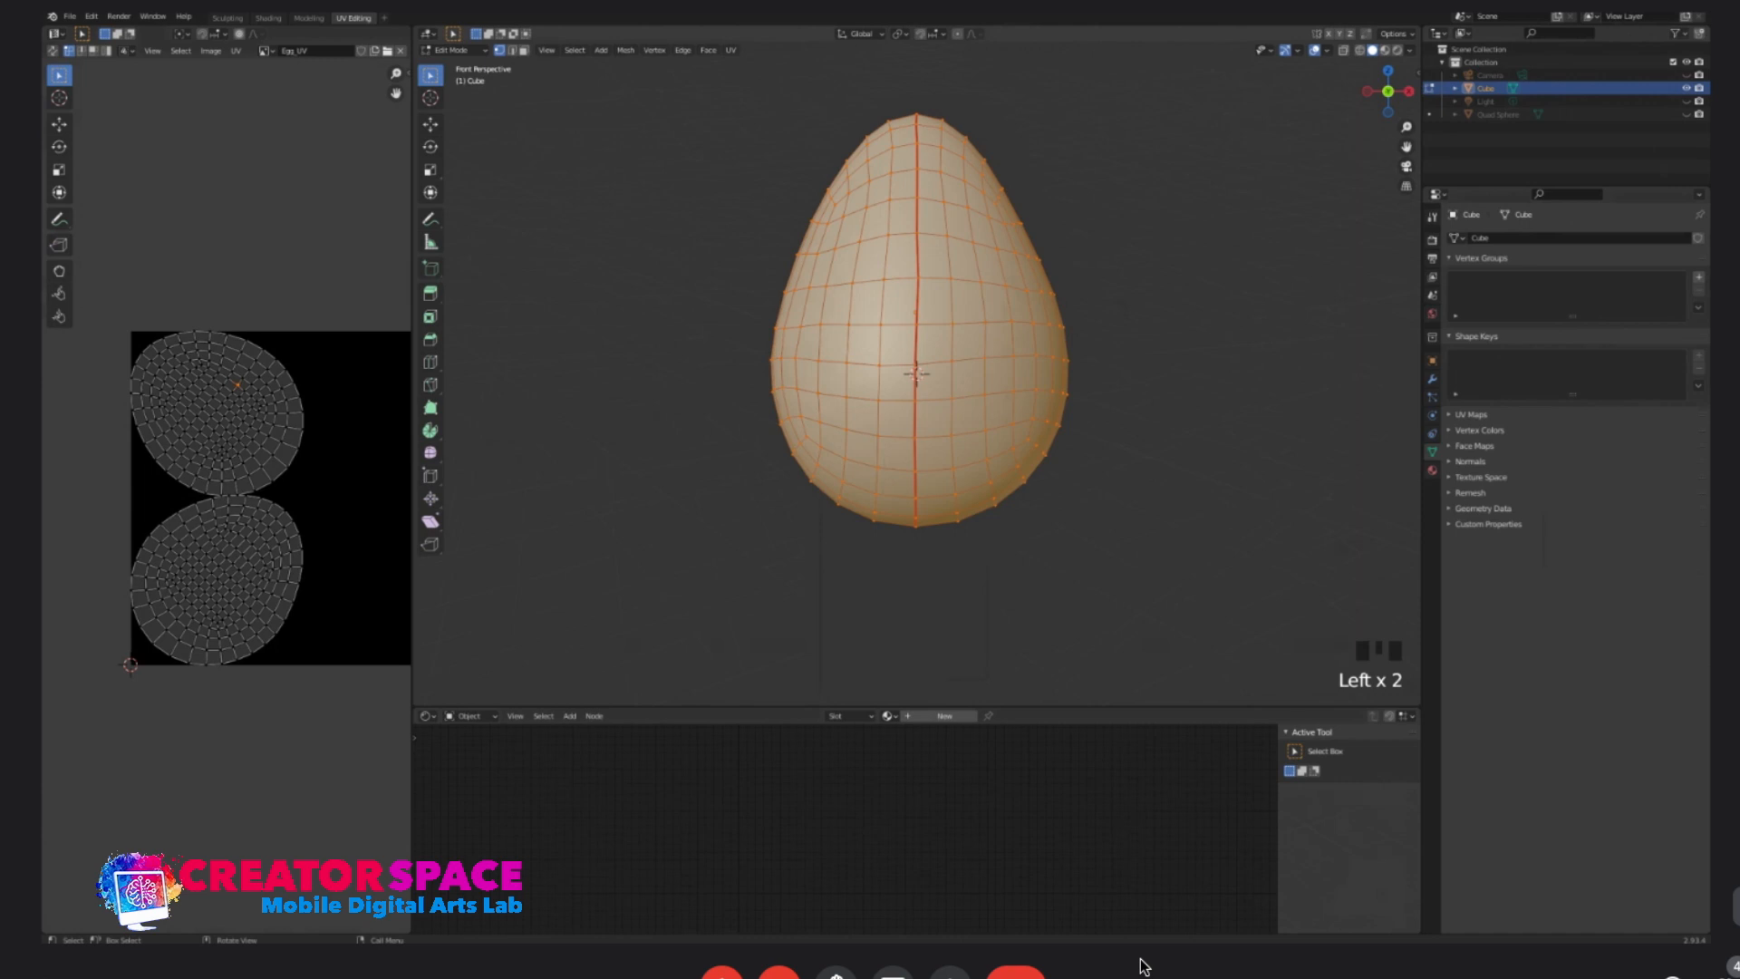
click(238, 384)
mouse_move(916, 362)
middle_down()
mouse_move(866, 373)
mouse_move(909, 386)
middle_up()
click(1179, 507)
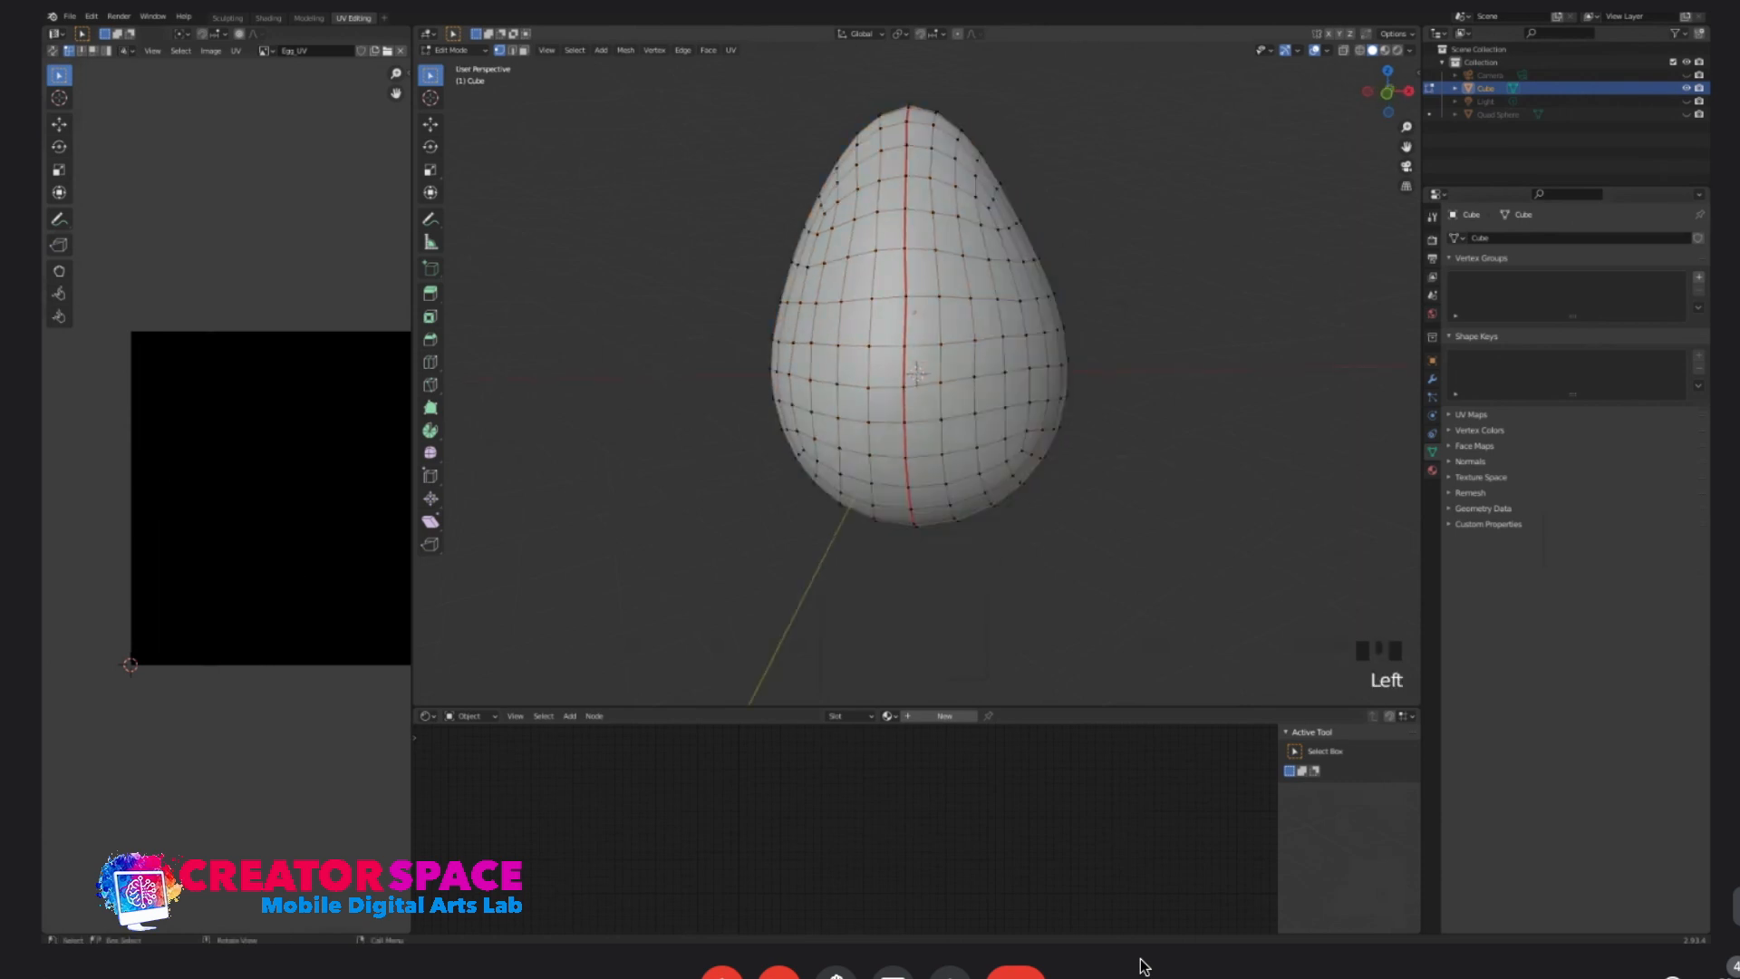
- Check the egg and the UV image in Object Mode, reselect the egg, and return it to Edit Mode
key(Tab)
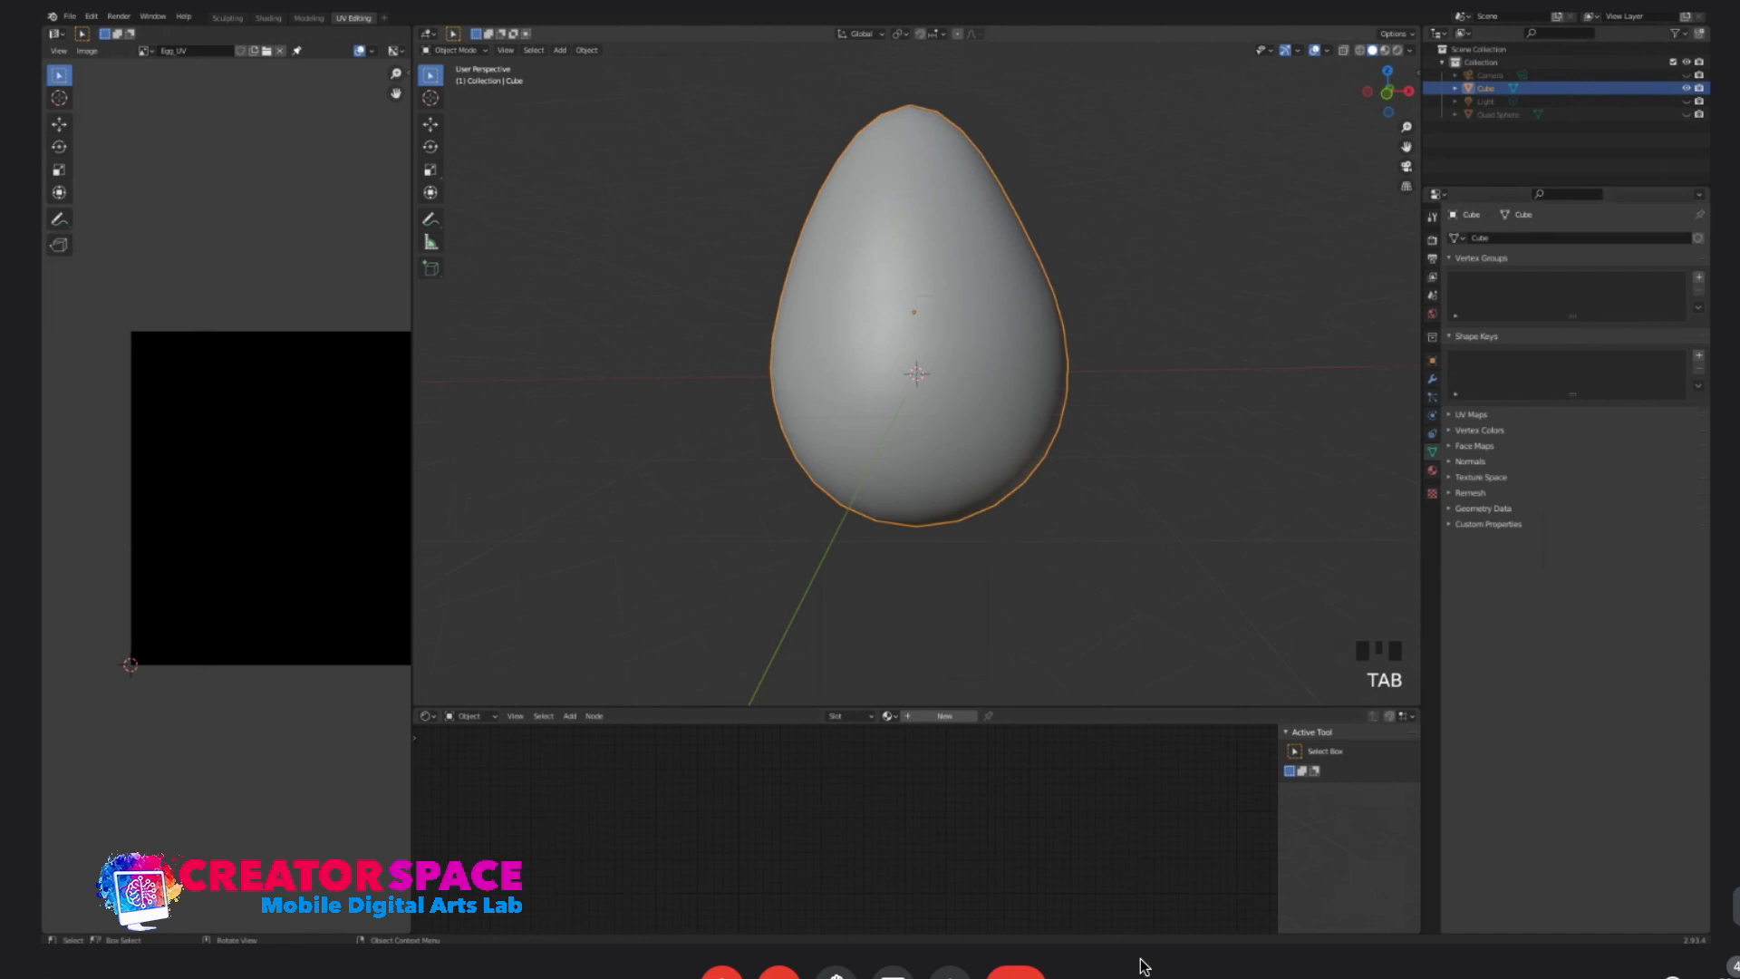
click(1170, 408)
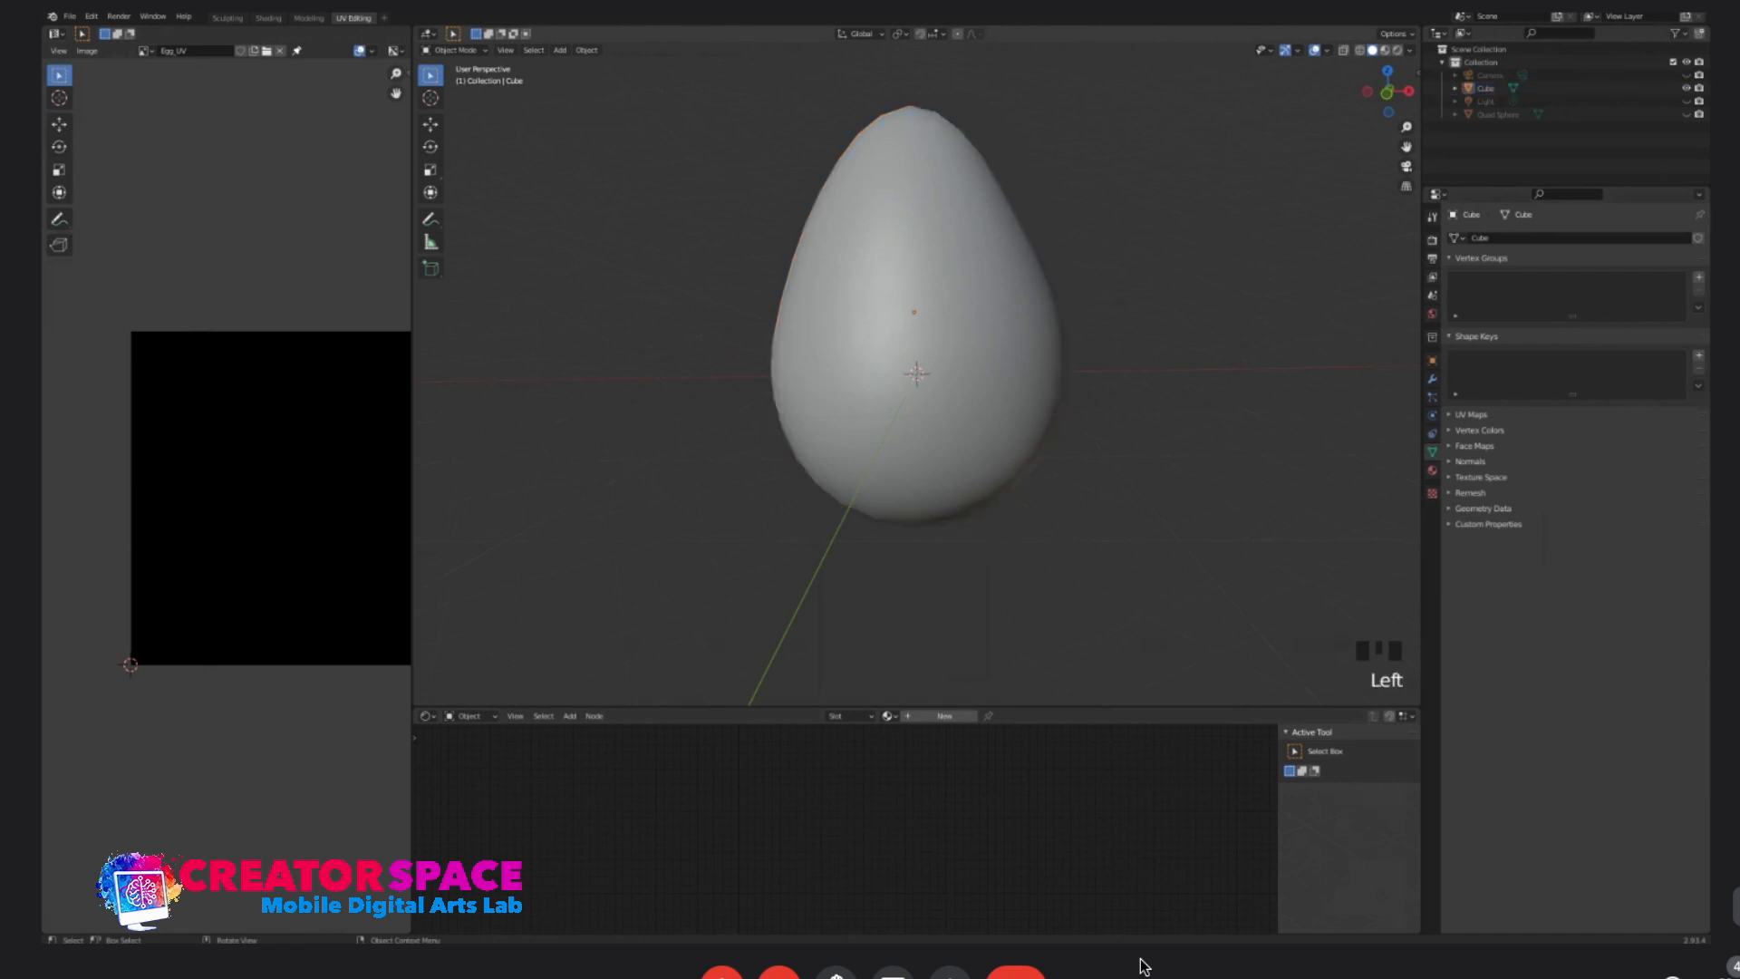
click(952, 335)
key(Tab)
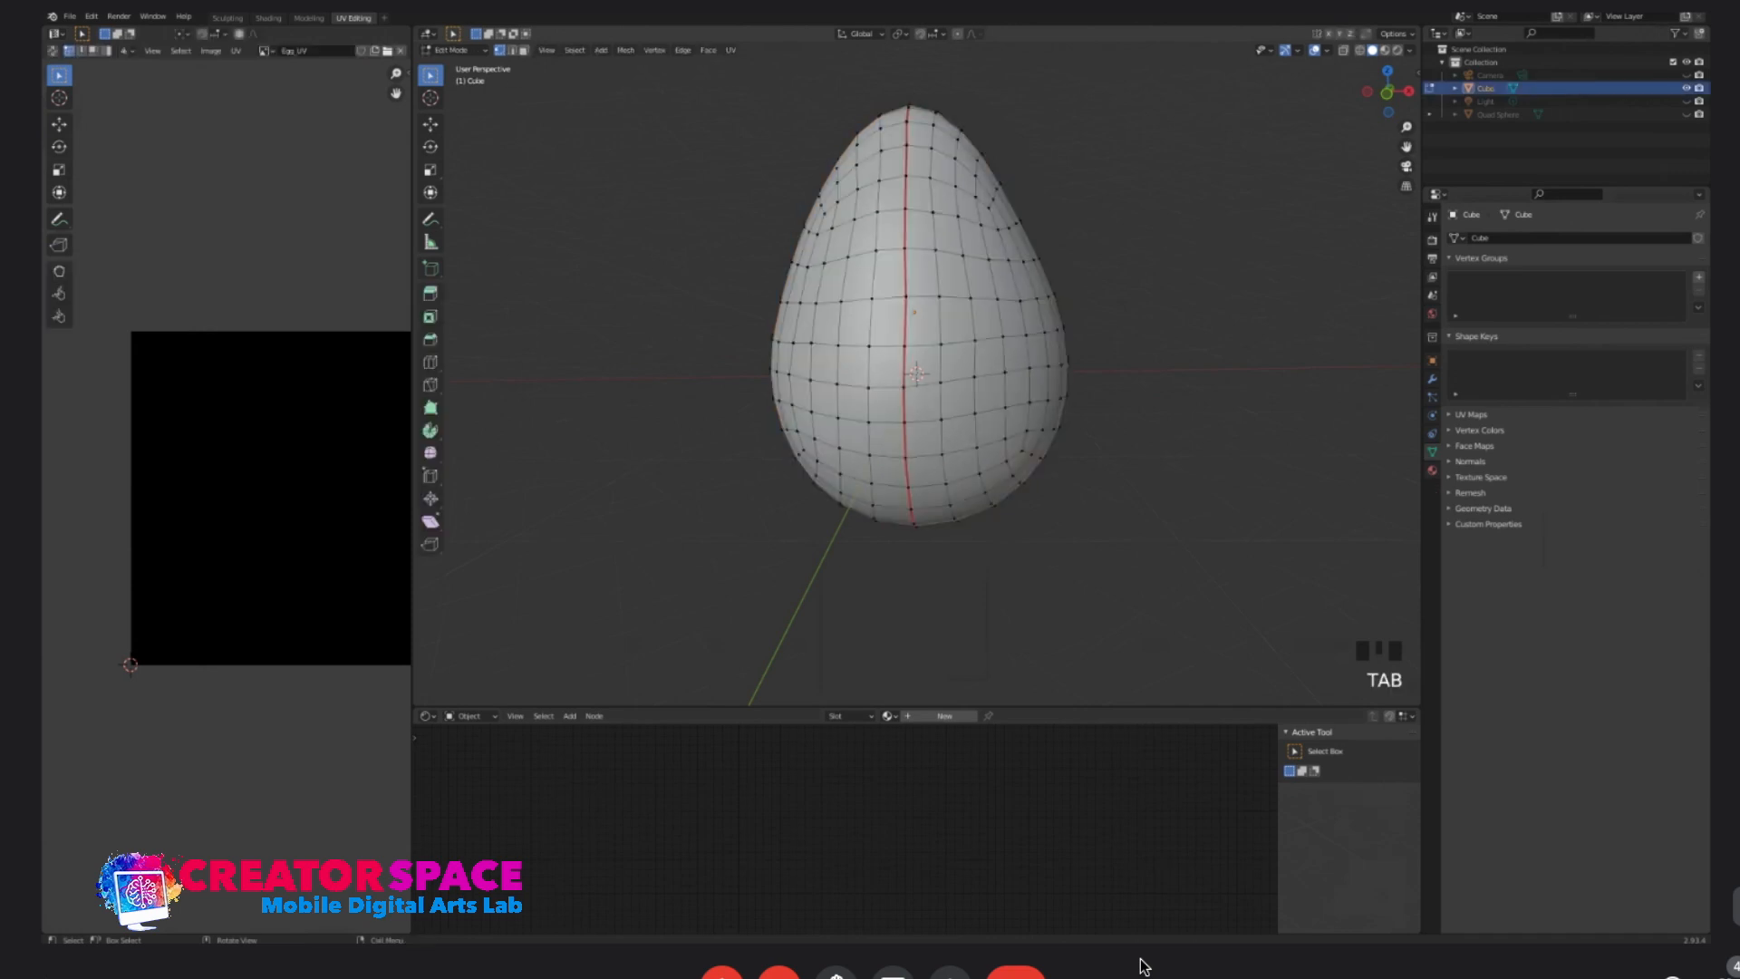
- Select the whole egg mesh and unwrap it with Smart UV Project, keeping the default settings and Correct Aspect on
key(a)
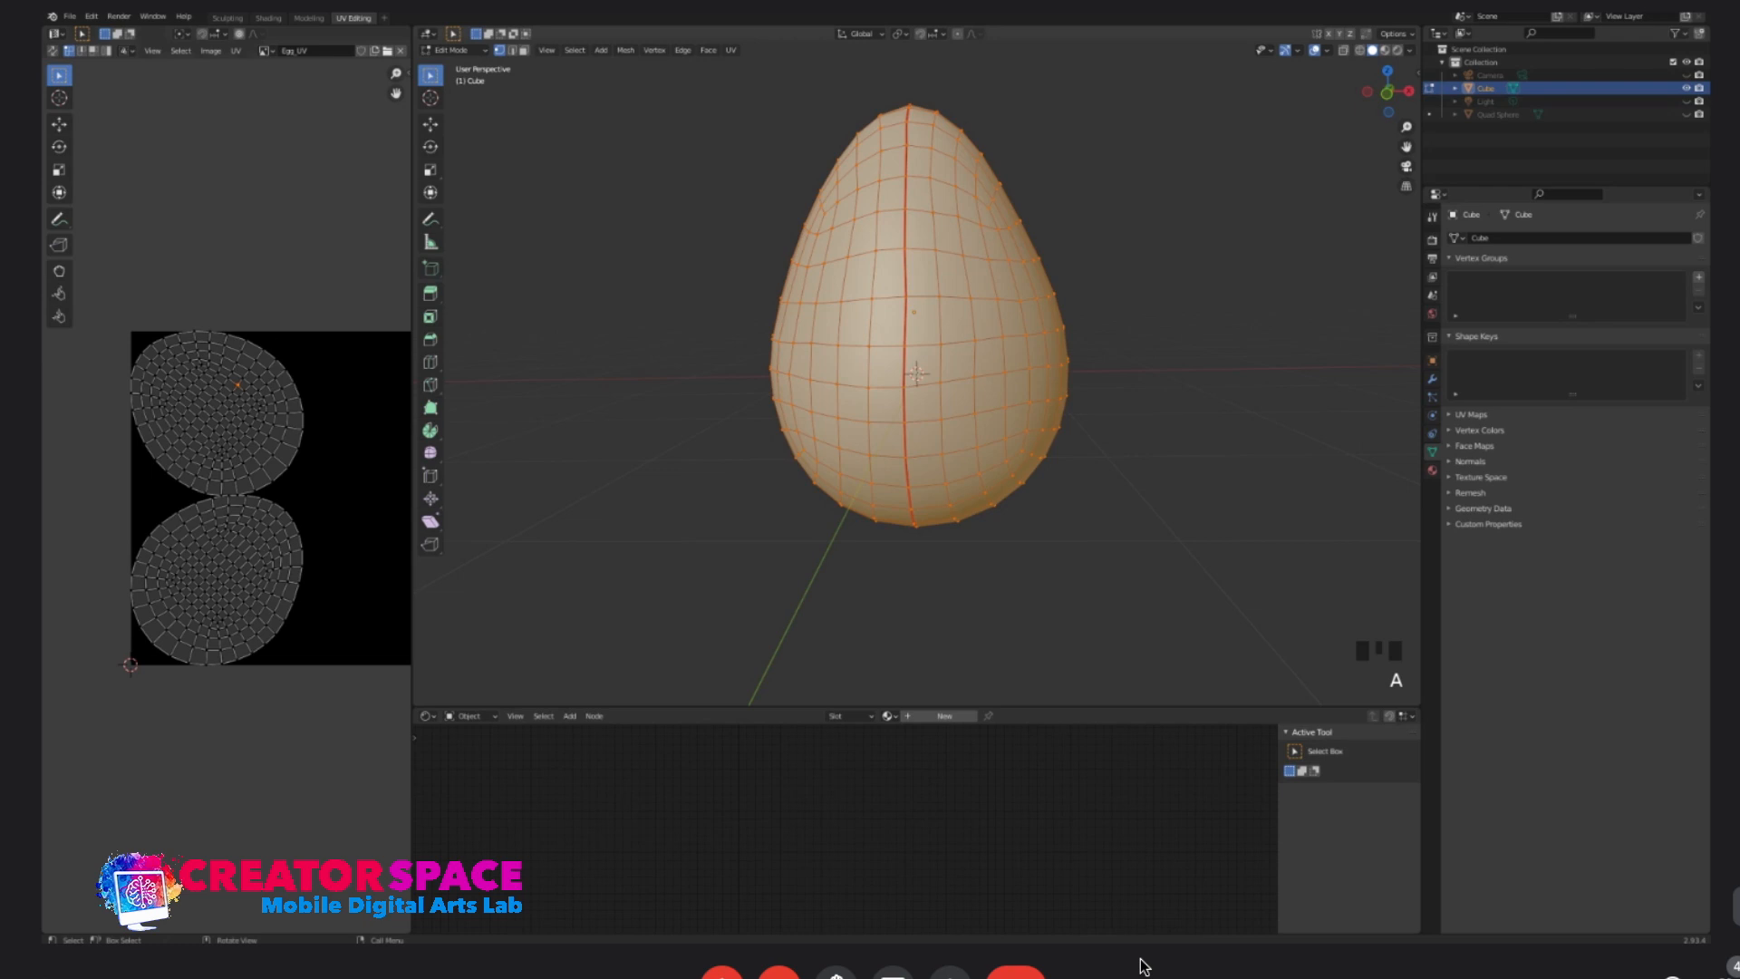
key(u)
key(Down)
key(Return)
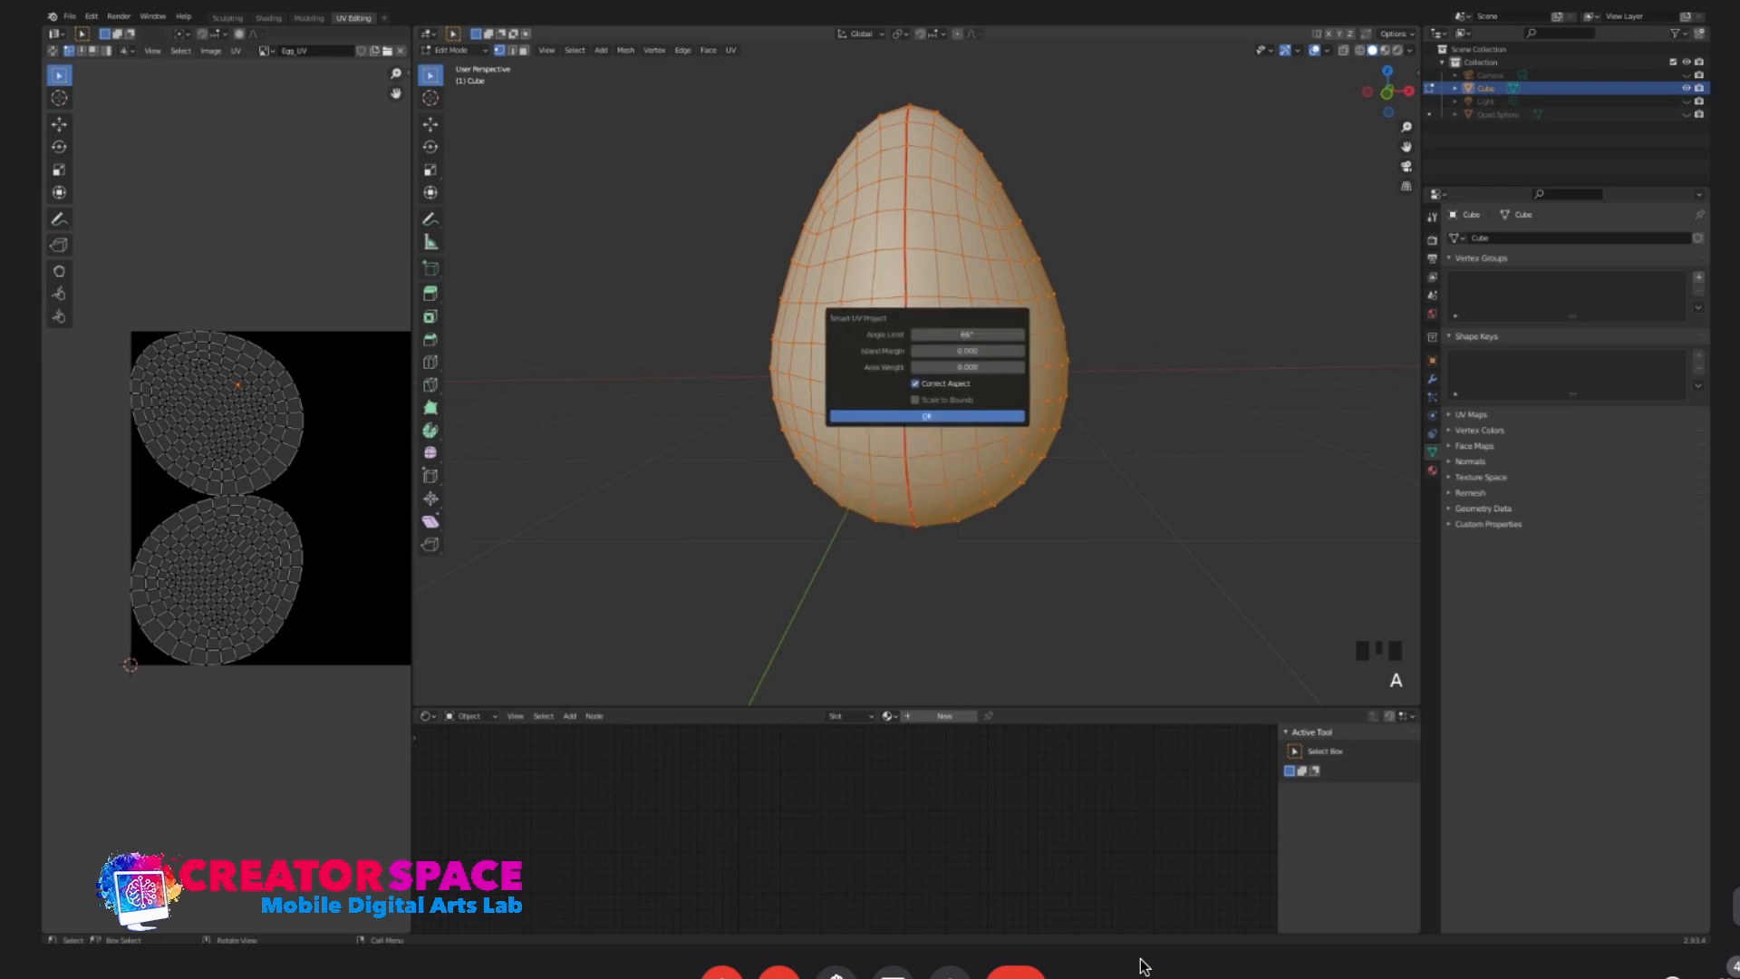
key(Return)
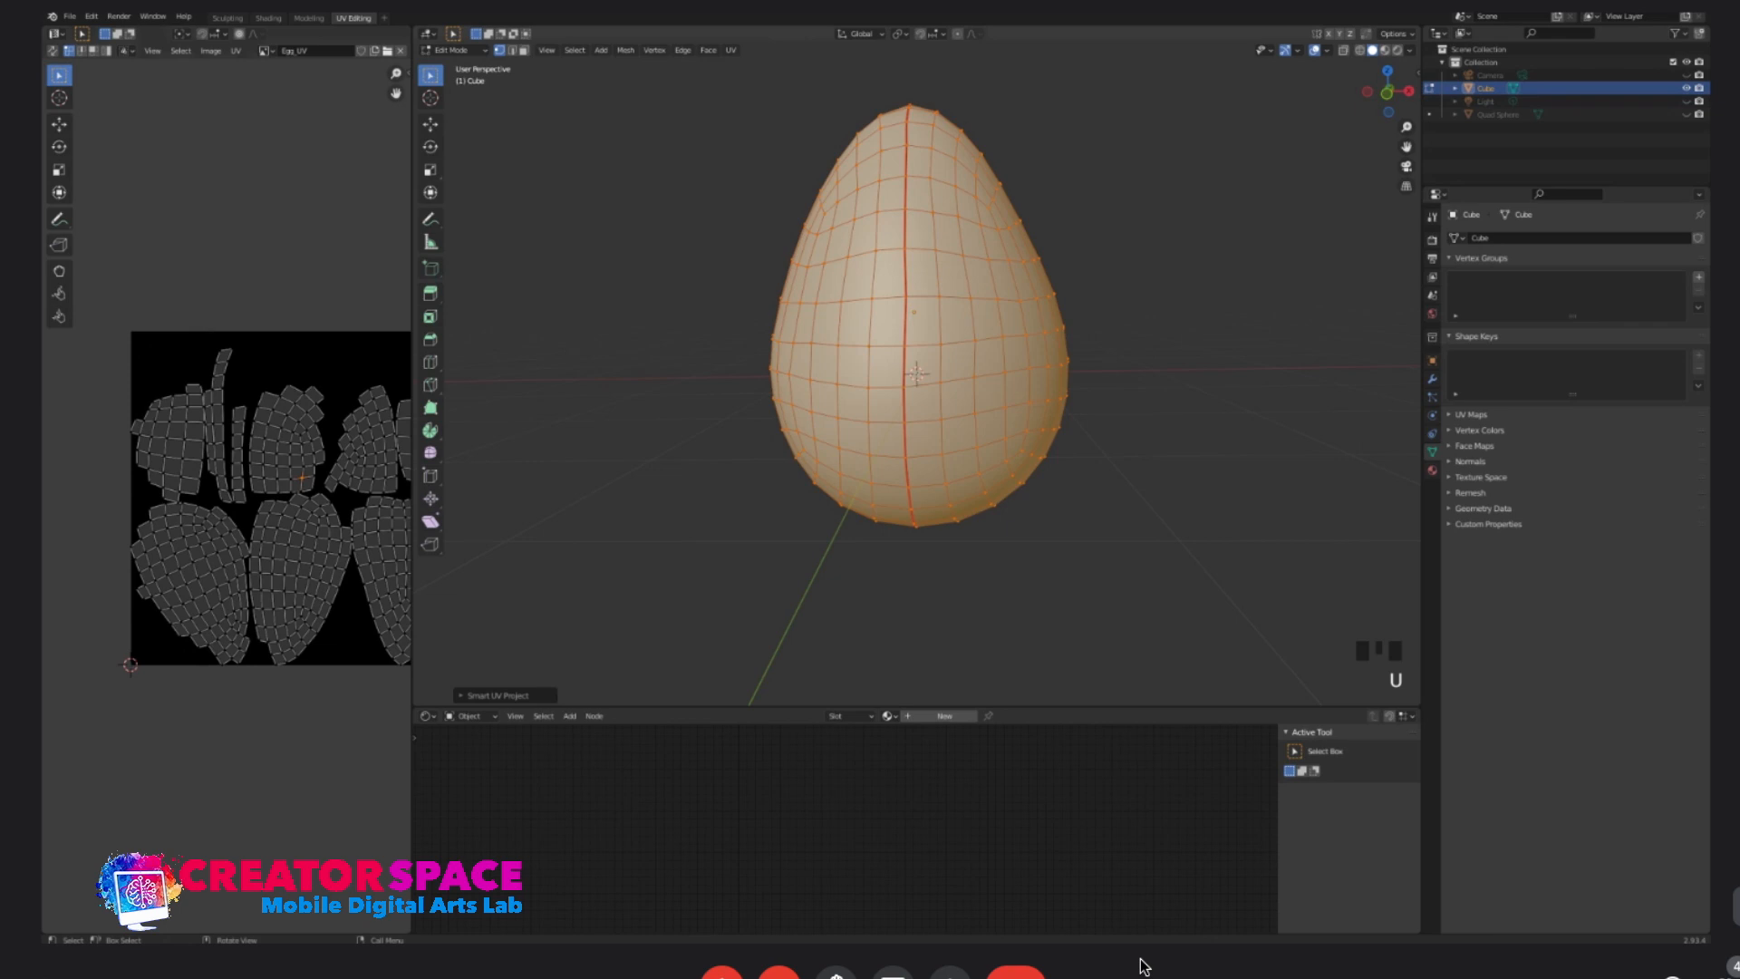
scroll(227, 498, down, 3)
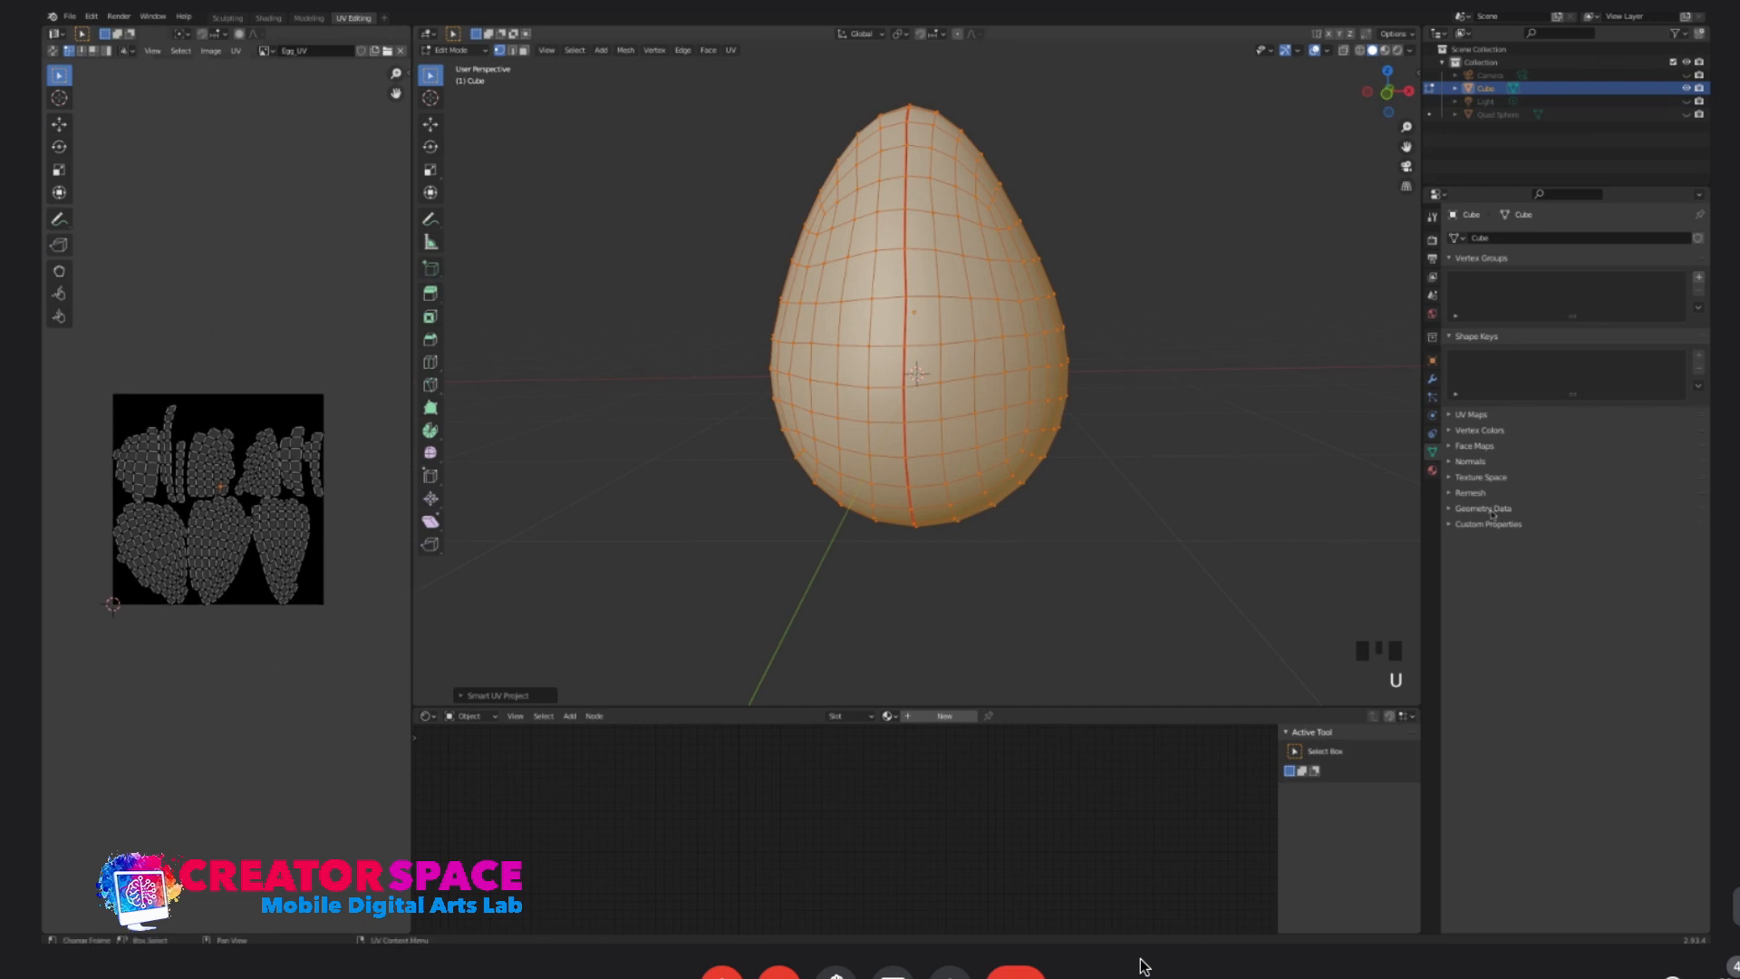
- Select a single vertex on the egg's upper right side, and check the available images in Object Mode before returning to Edit Mode
click(1479, 363)
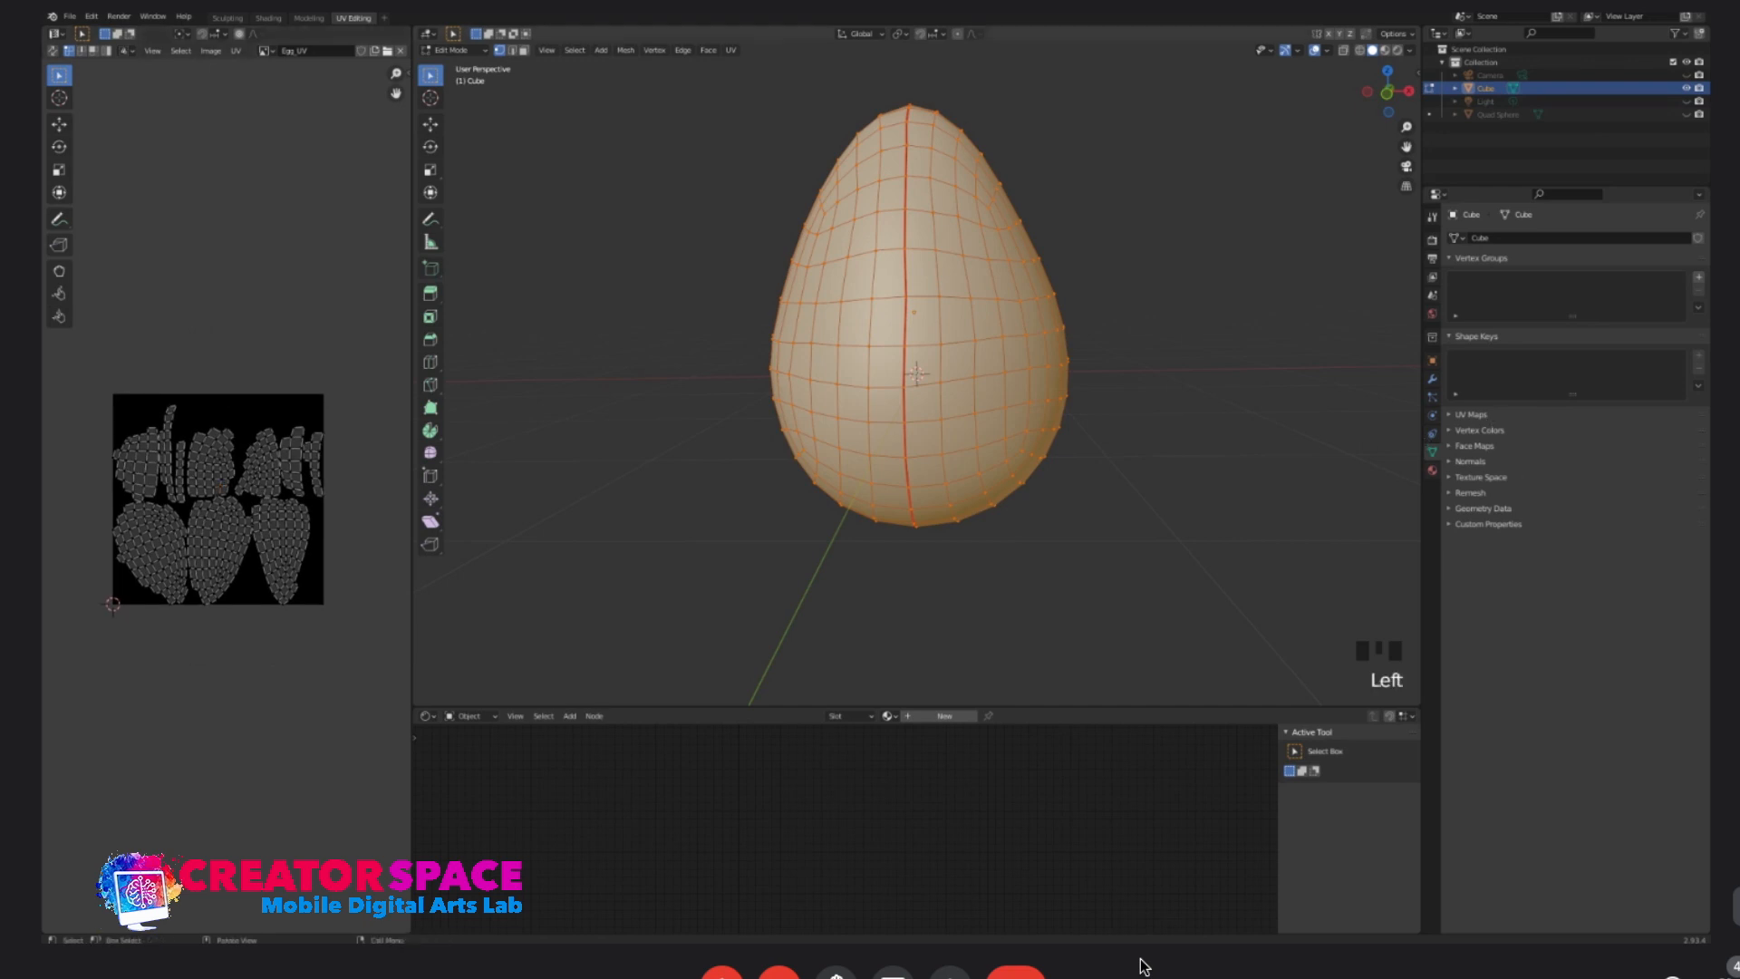
click(1021, 221)
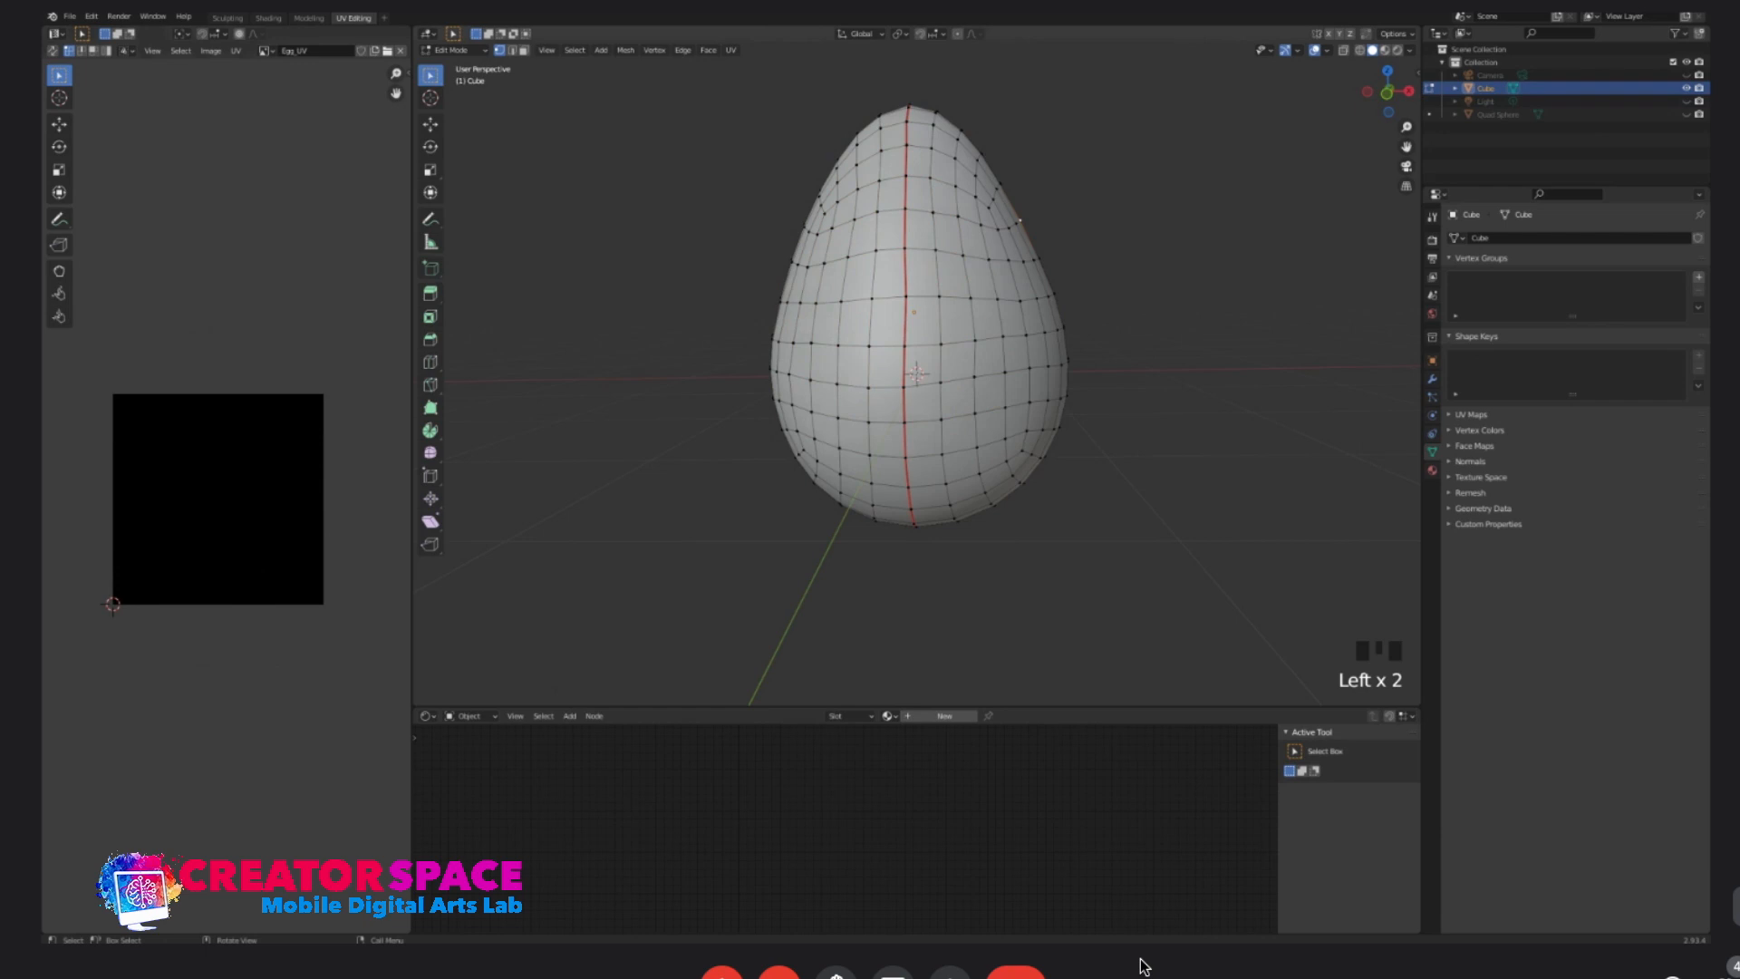
key(Tab)
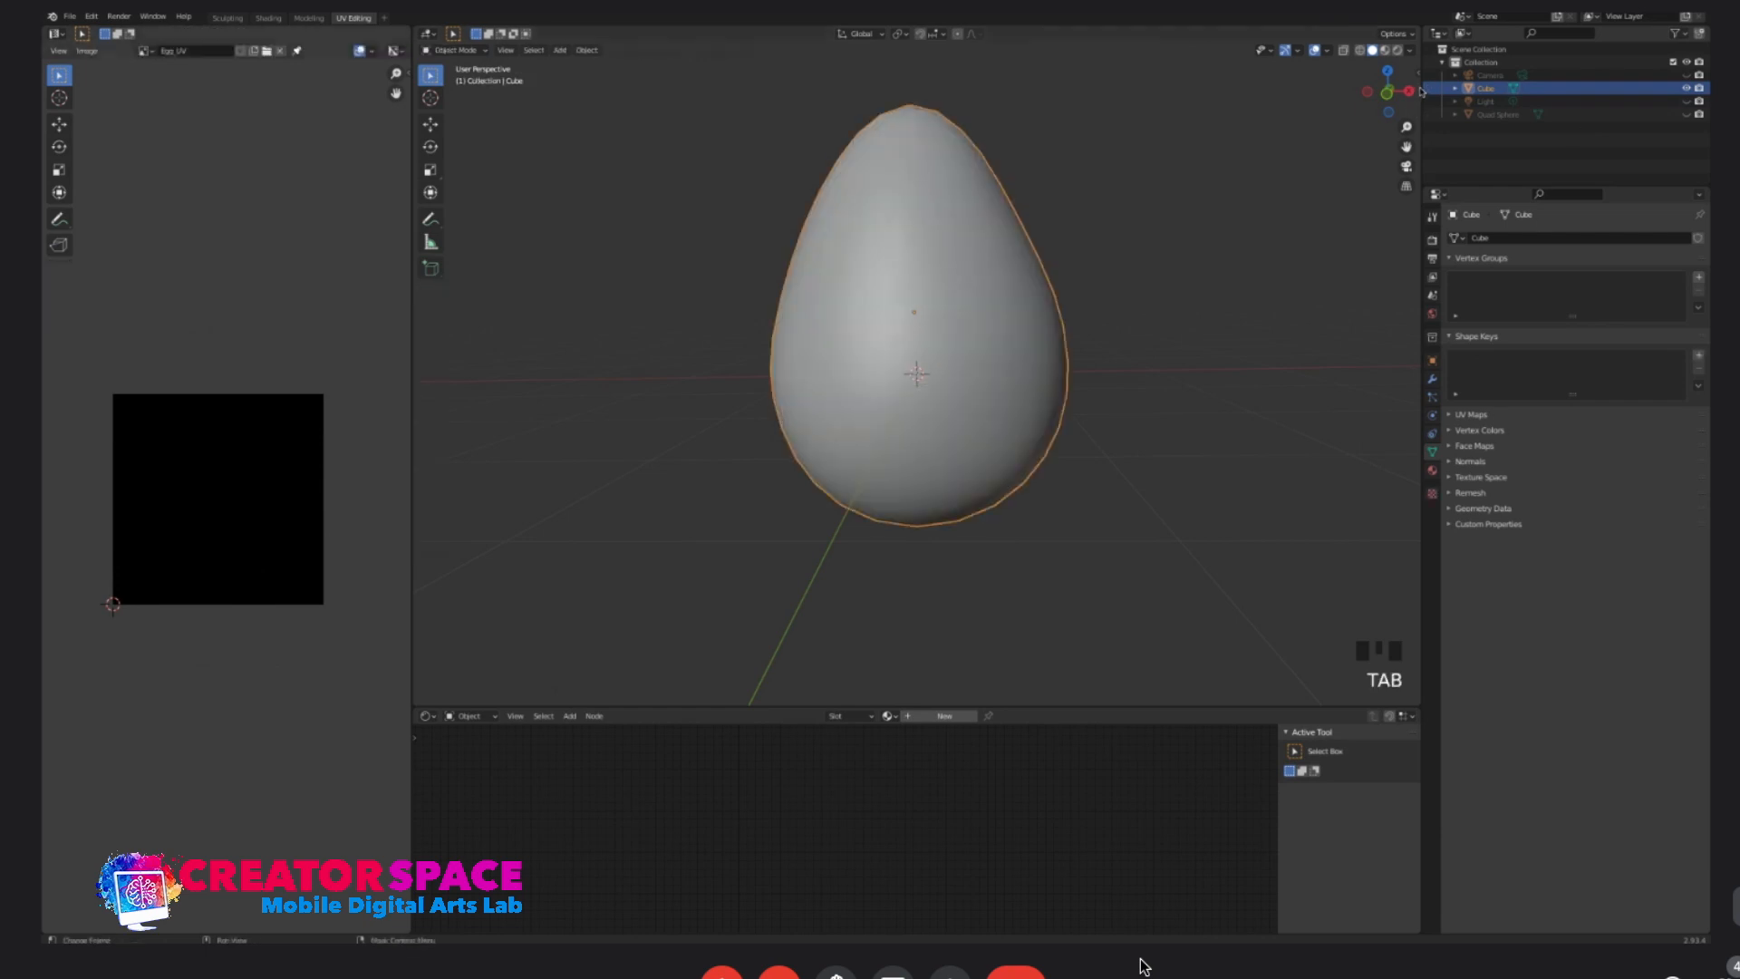
click(144, 51)
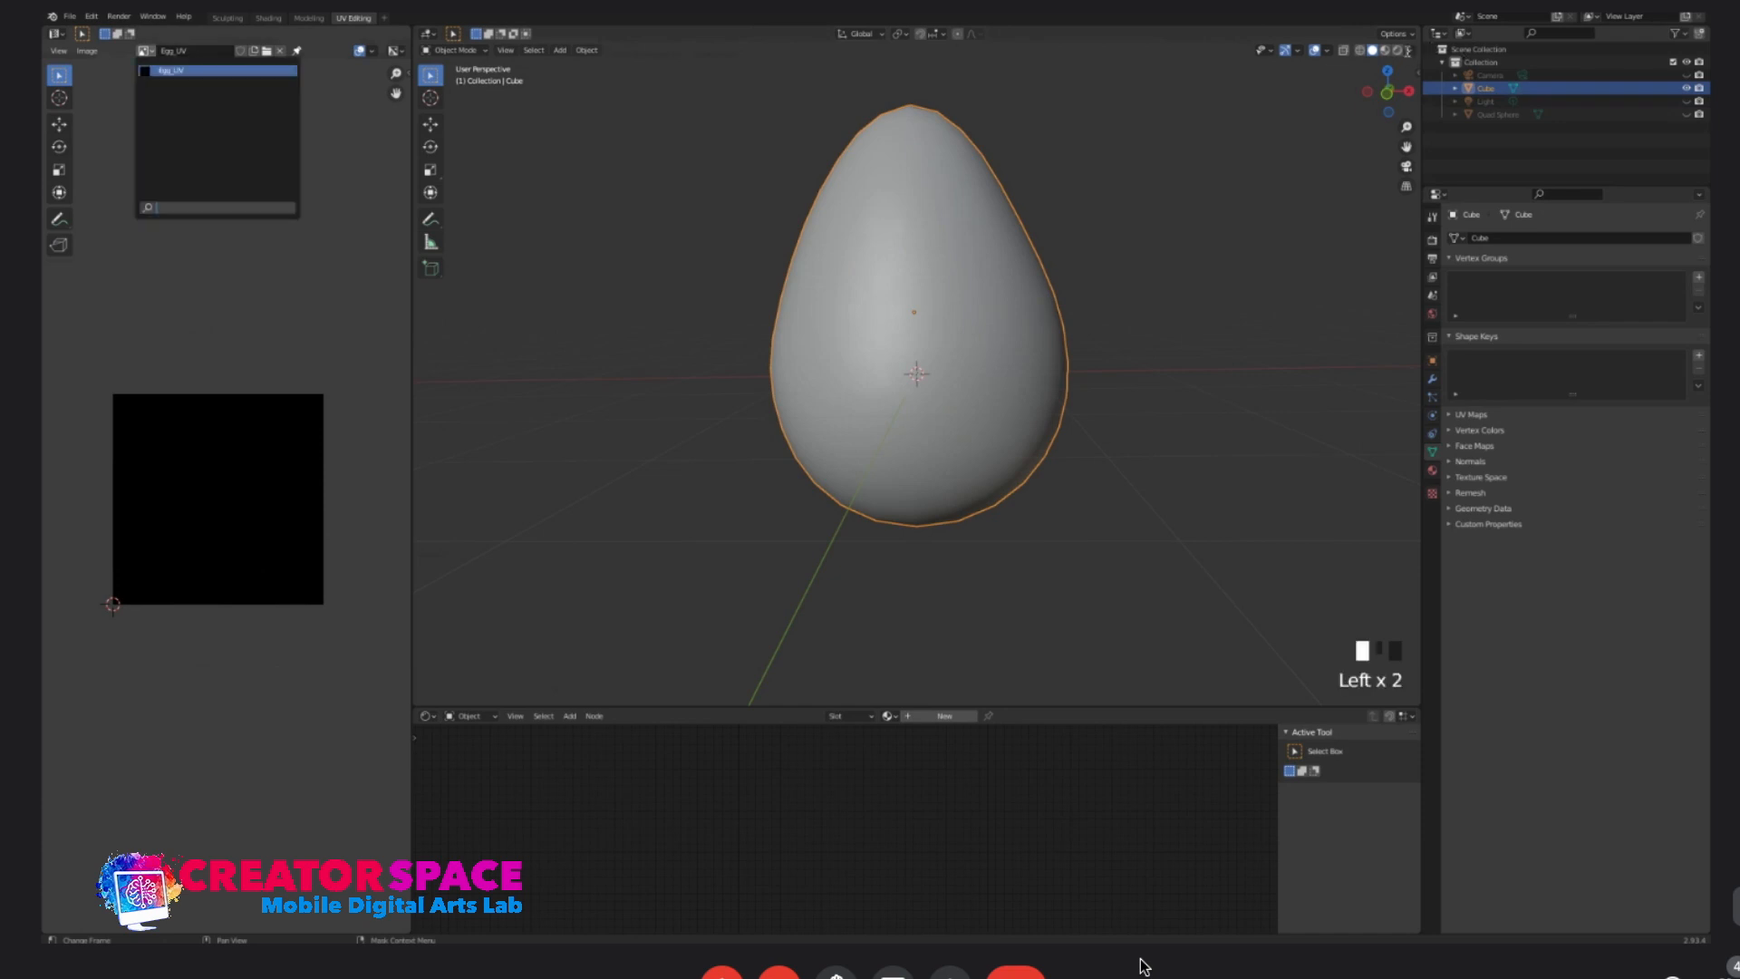
key(Tab)
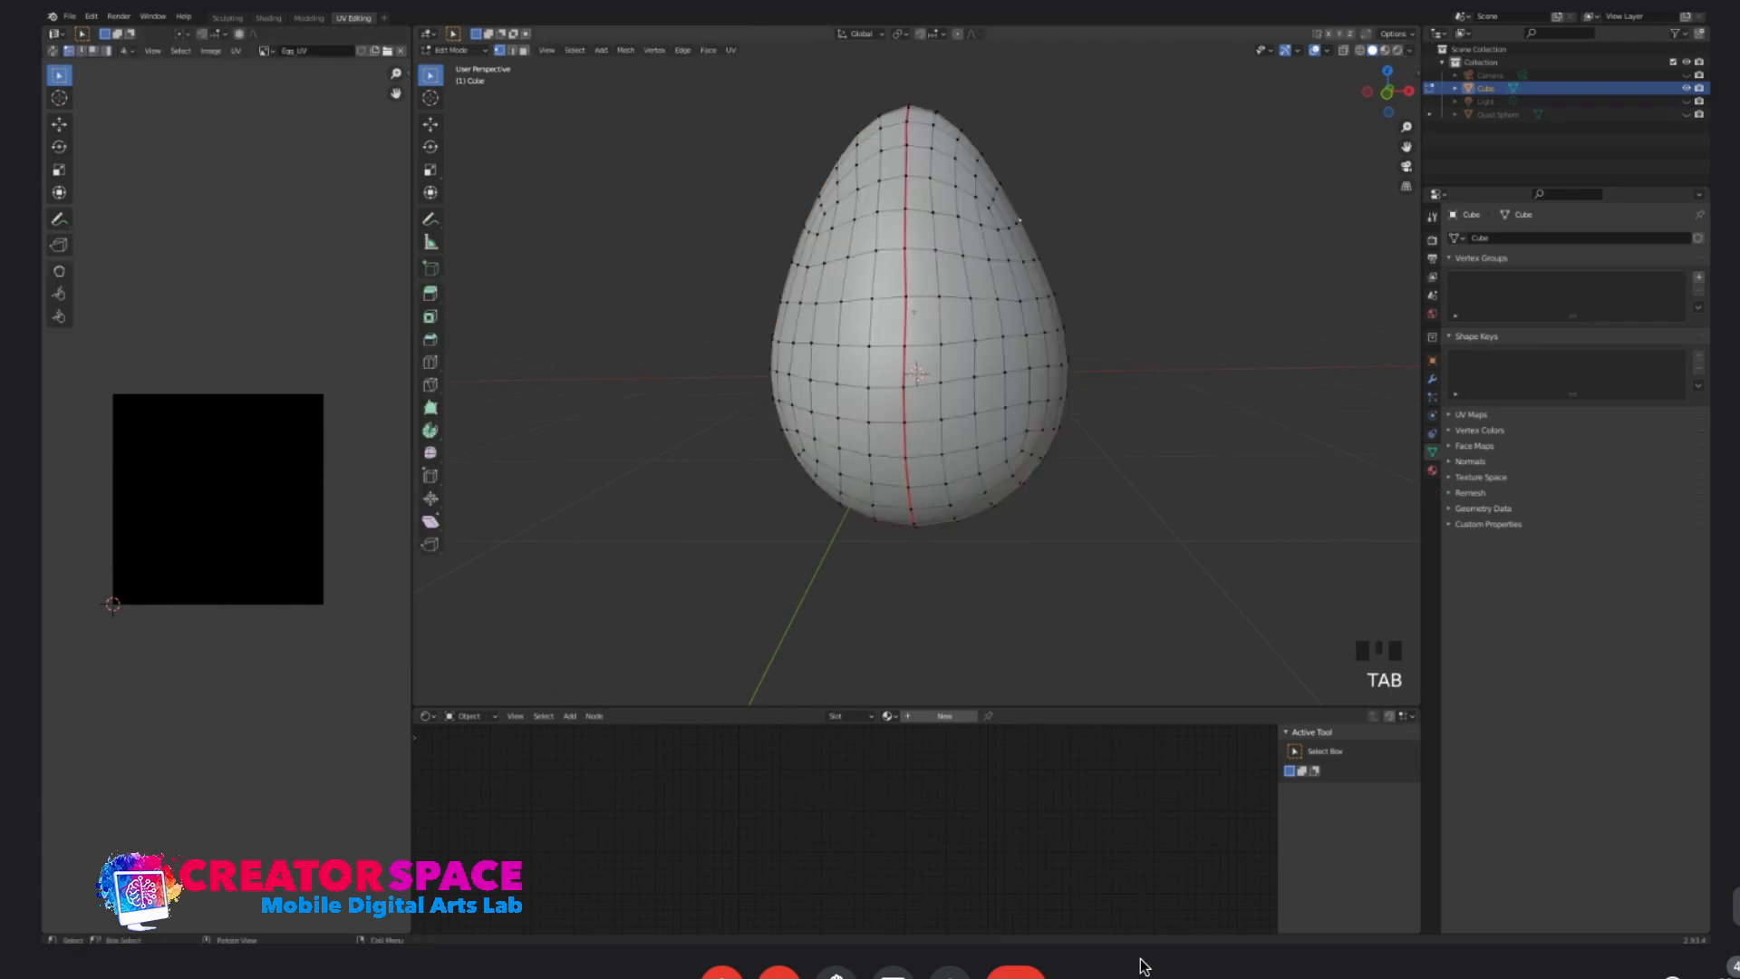
- Return the egg to Object Mode and give it a new material
key(Tab)
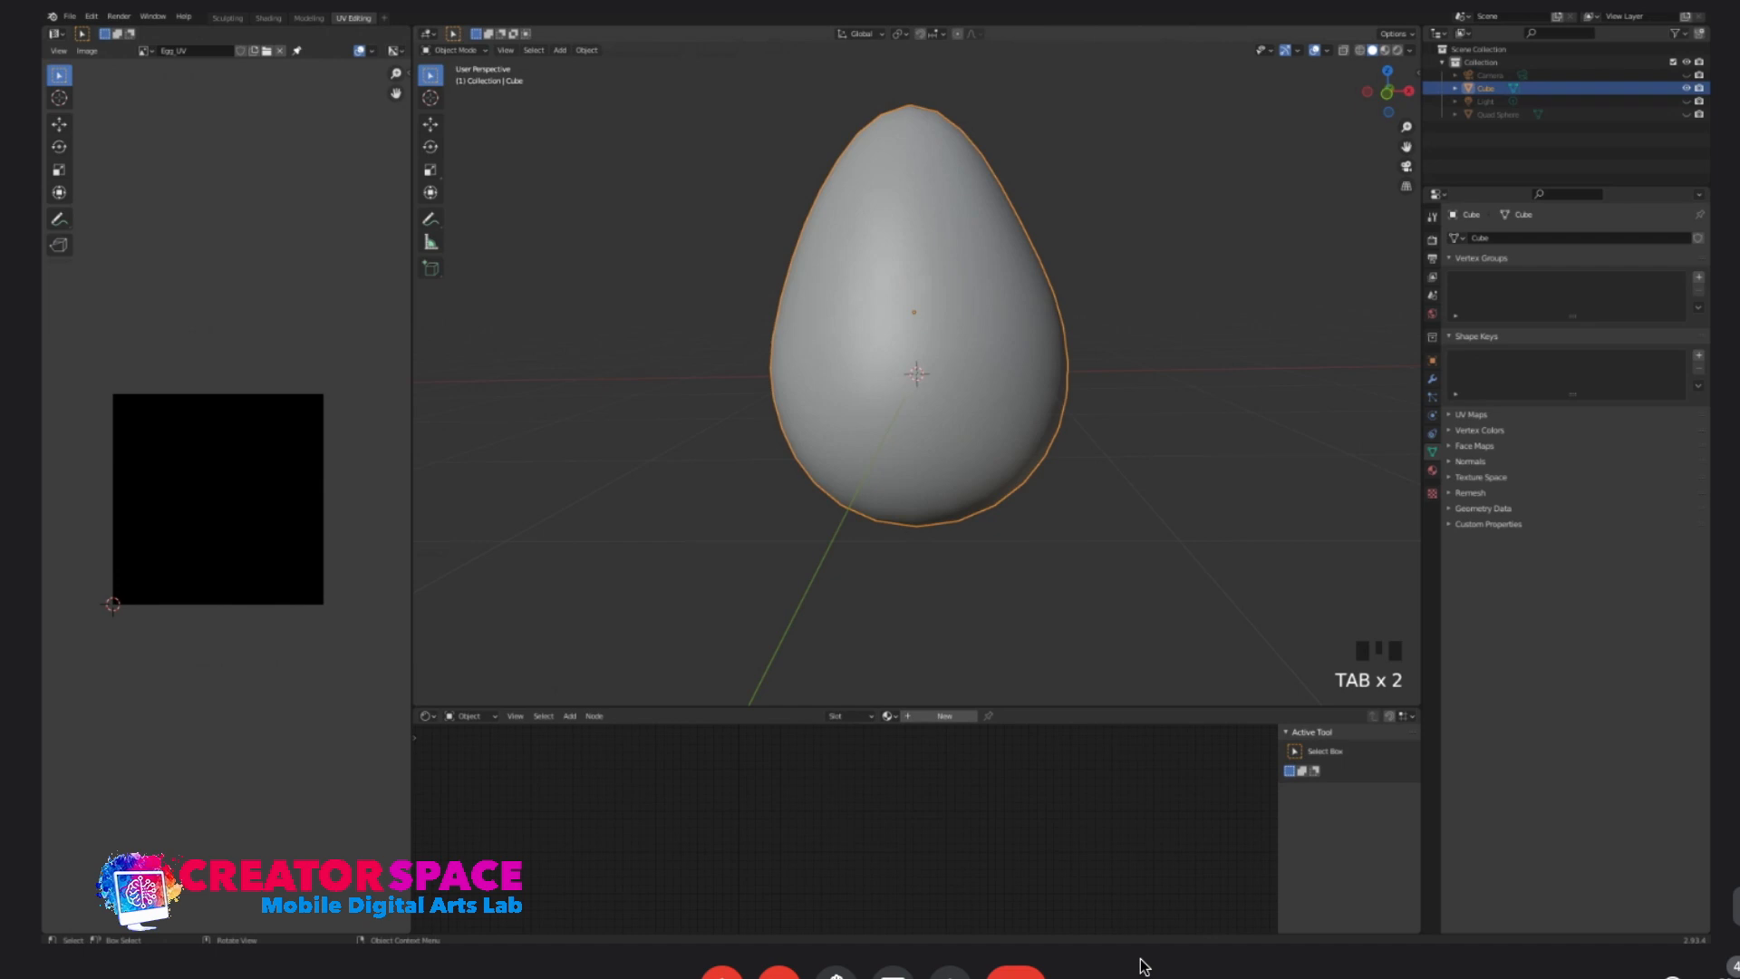
click(1432, 470)
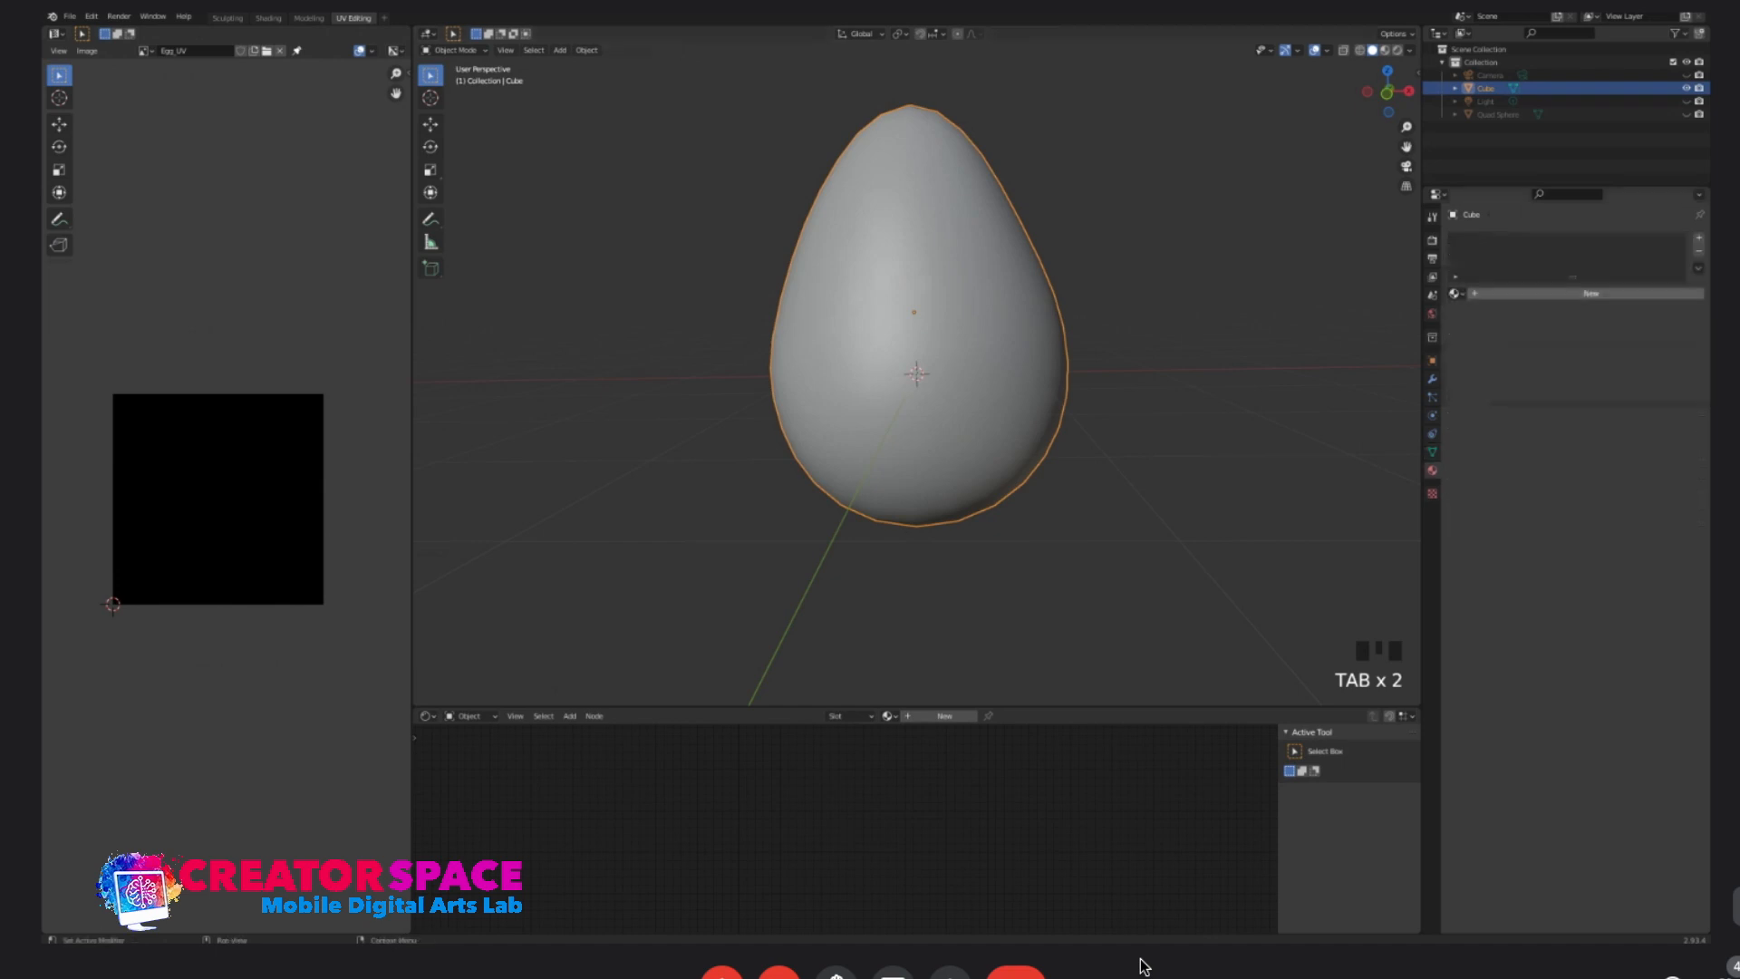
click(1541, 293)
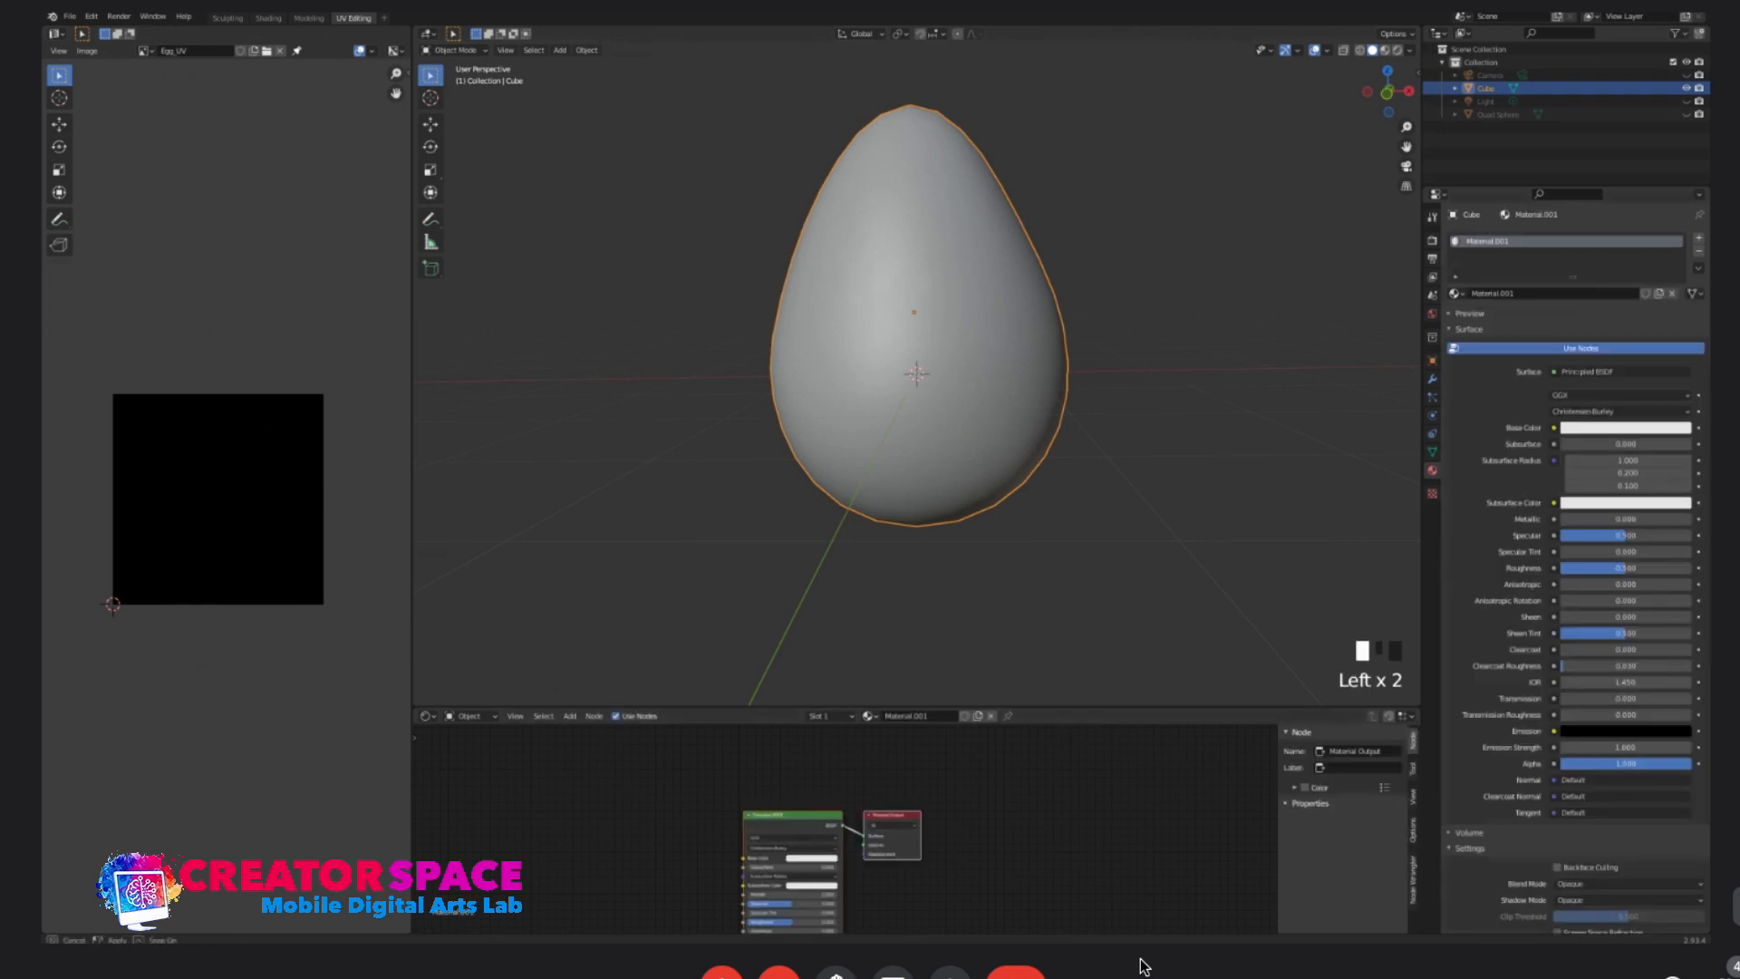
- Enlarge the Shader Editor, hide its sidebar and keep the area set to that editor type
drag(997, 707, 997, 540)
shift+middle_drag(916, 290, 926, 352)
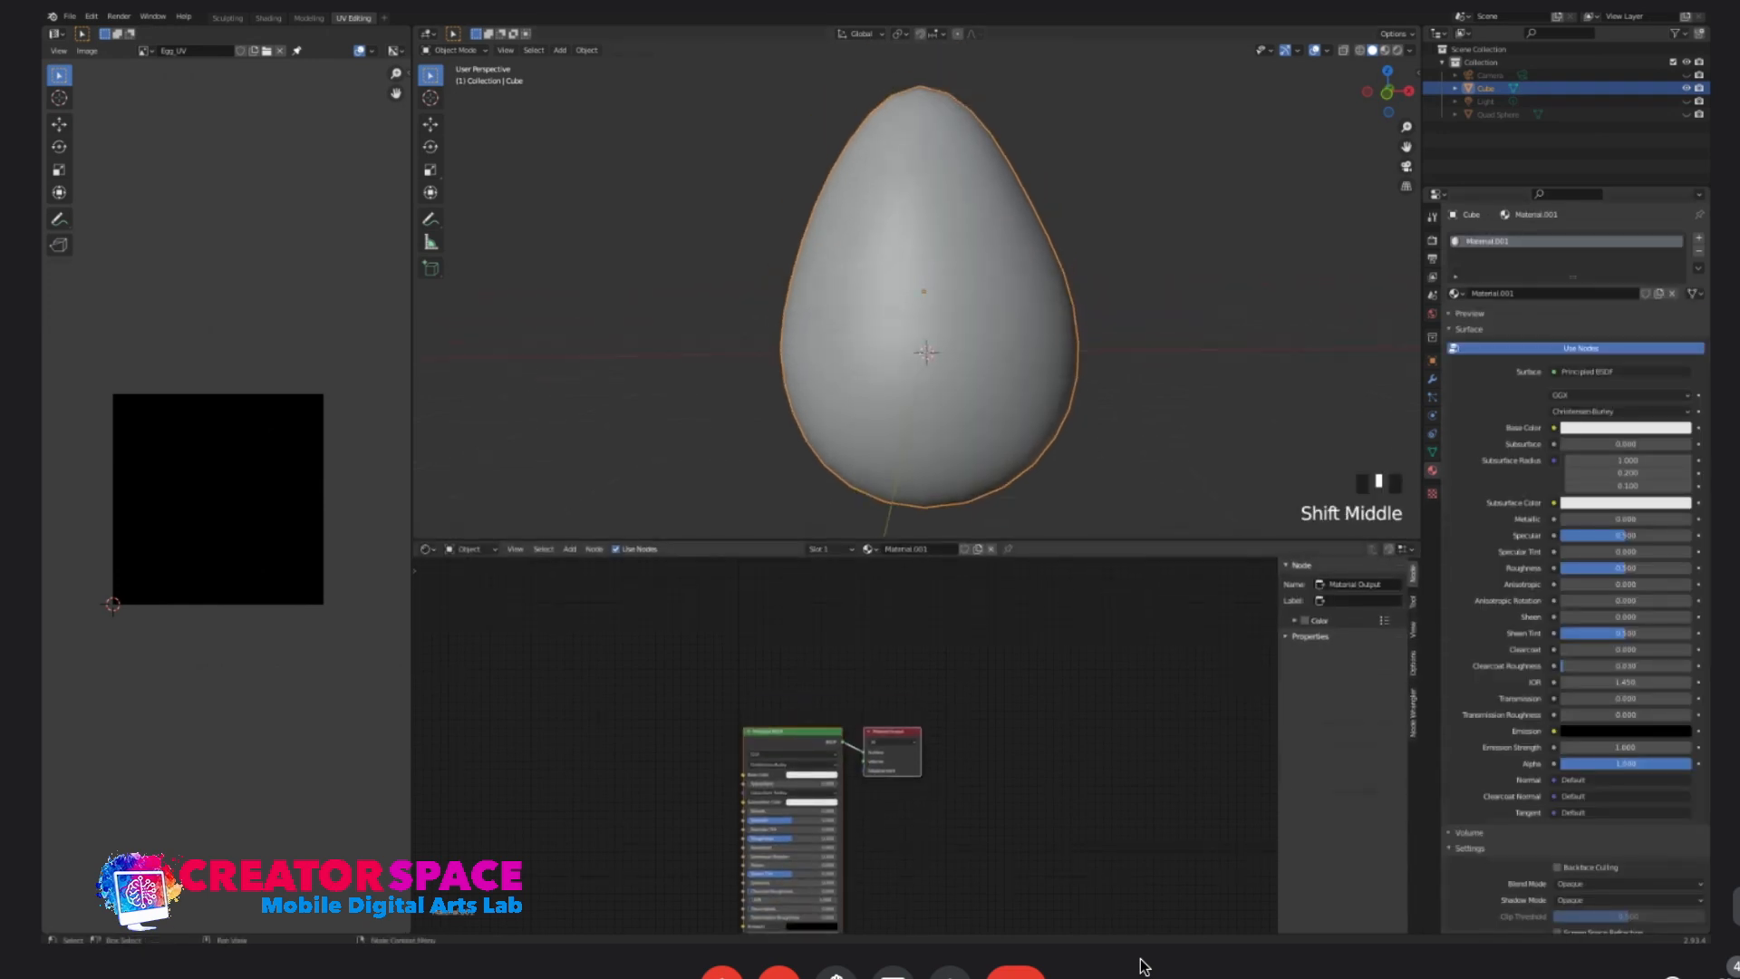
scroll(816, 743, up, 1)
middle_drag(816, 743, 907, 663)
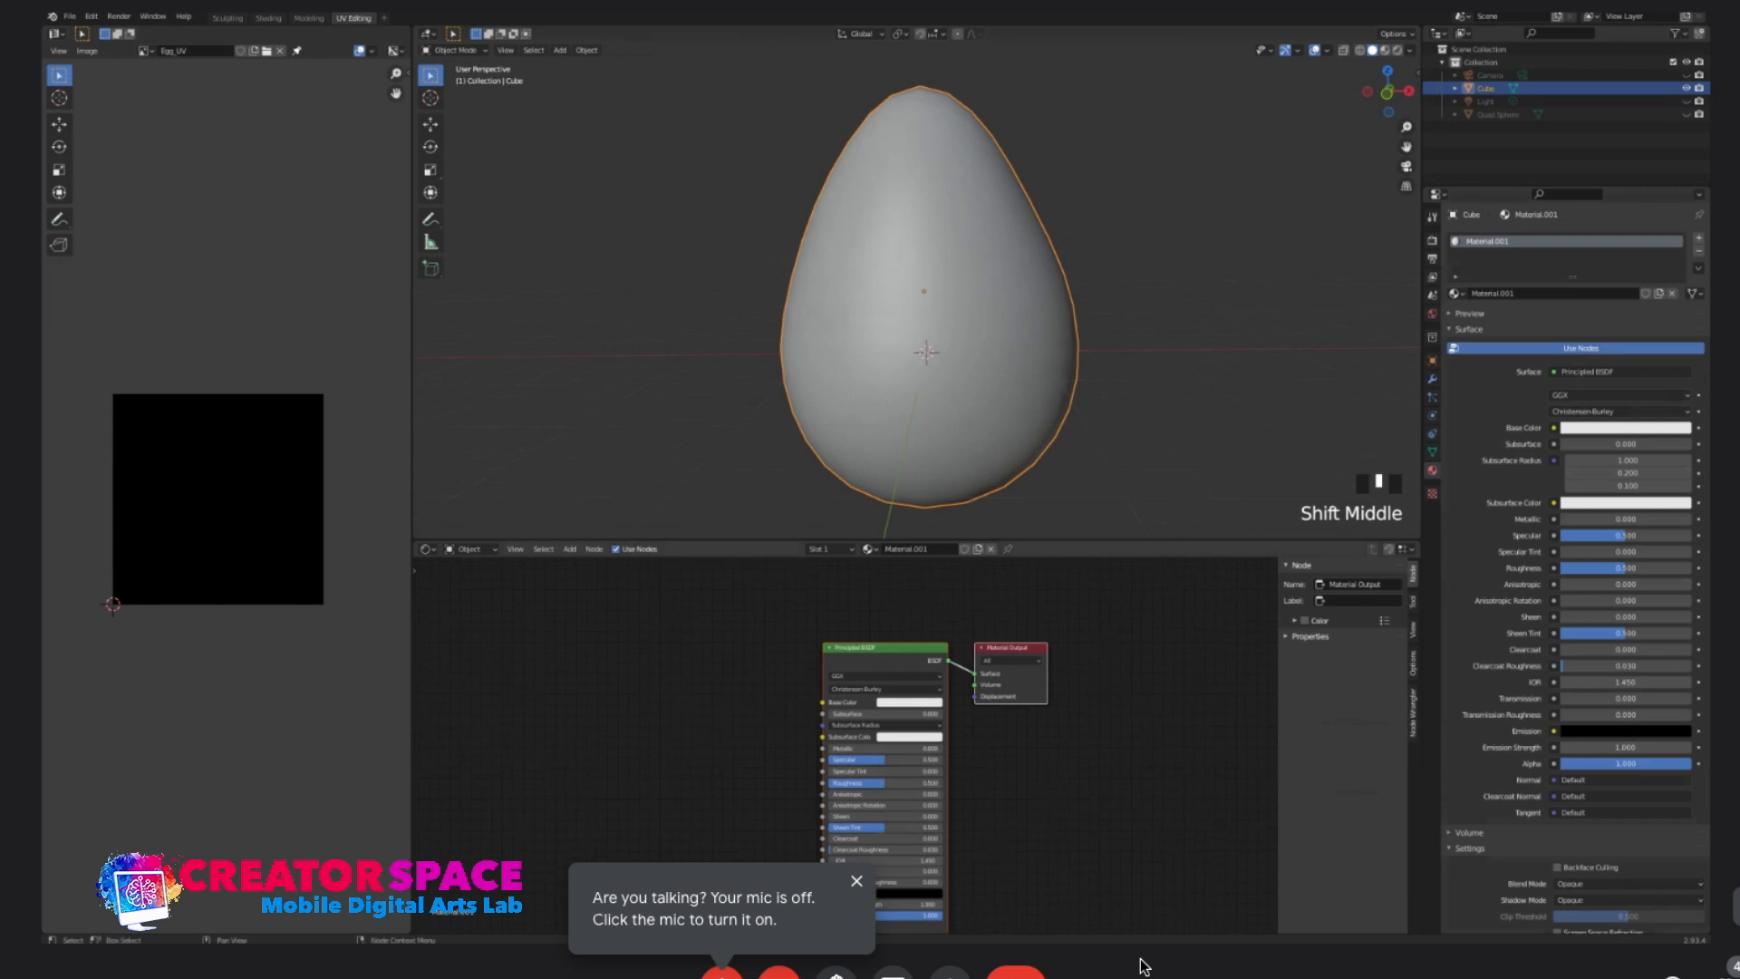
scroll(854, 738, up, 1)
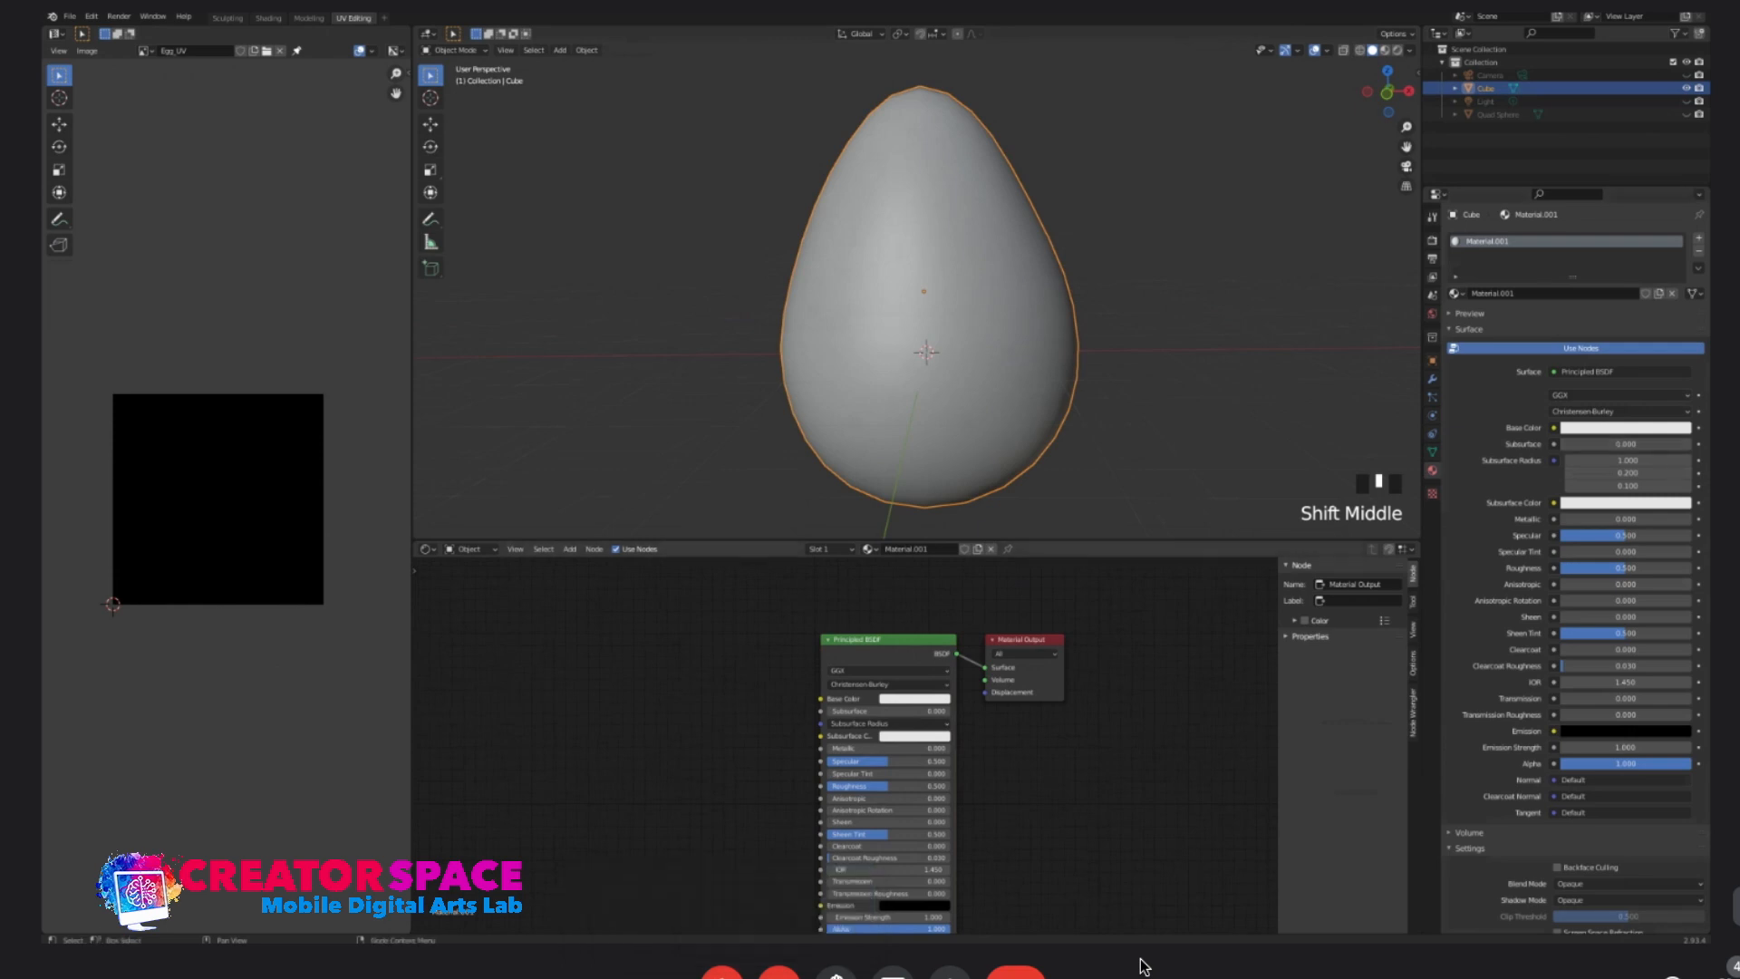
key(n)
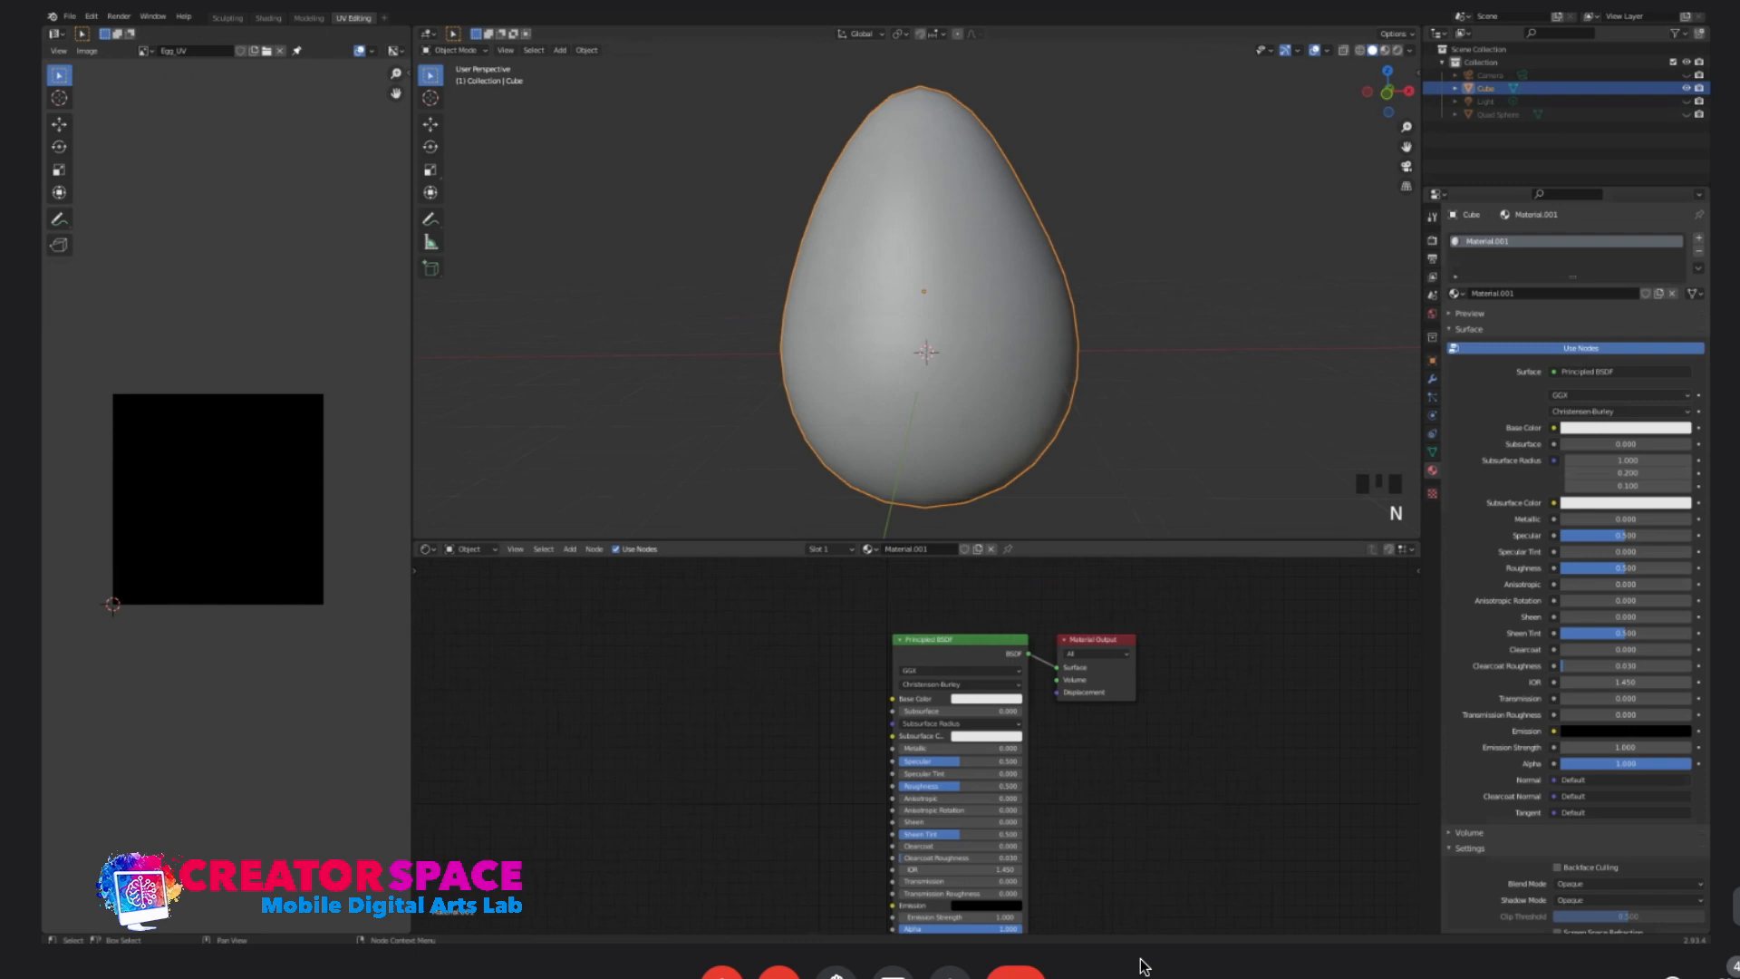
click(427, 550)
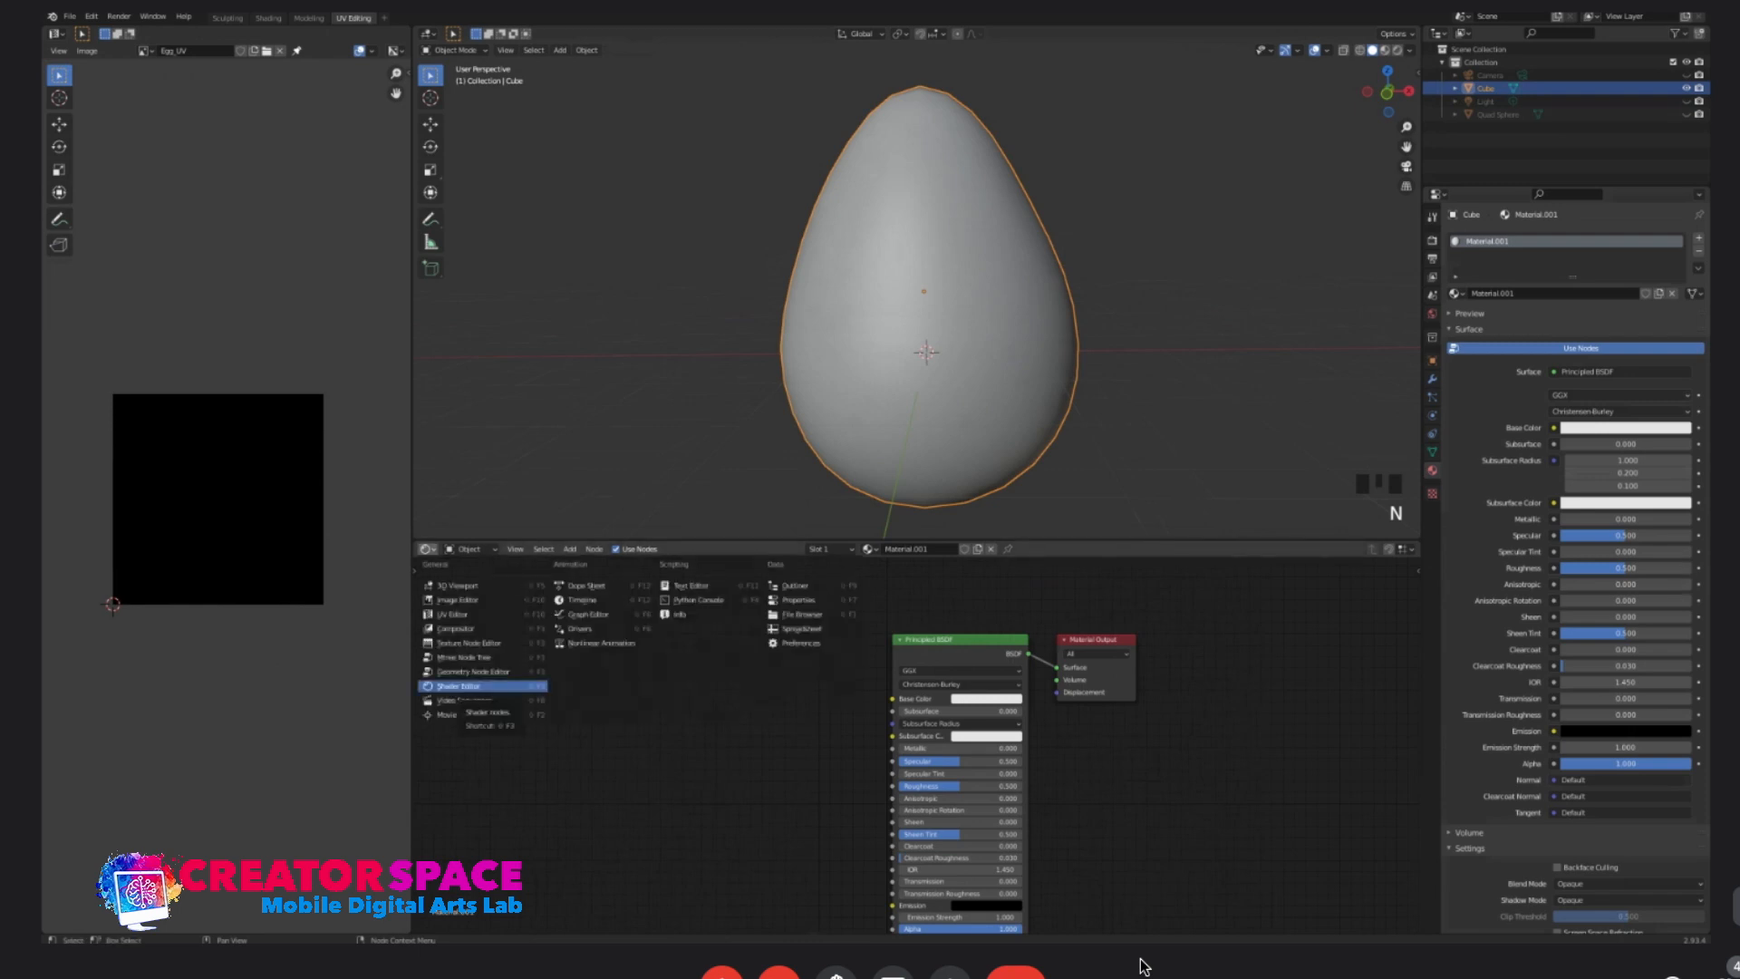
click(462, 686)
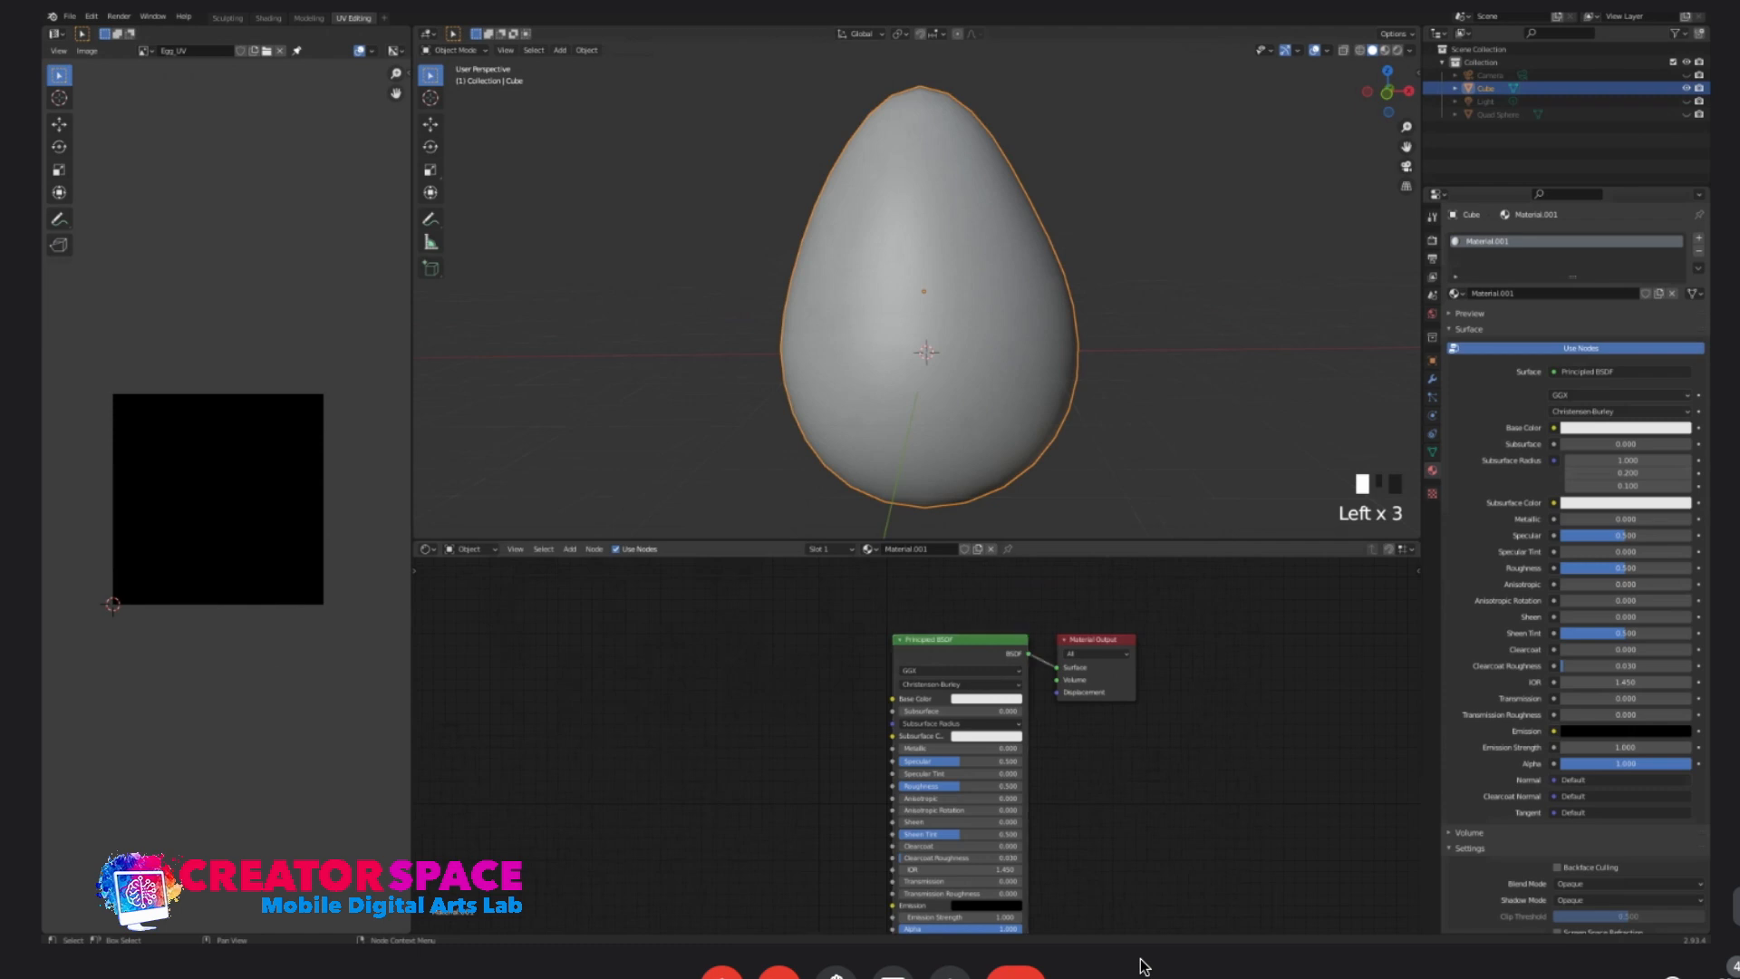
- Add an Image Texture node to the material and create a new blank image in it named Egg_Texture
key(shift+a)
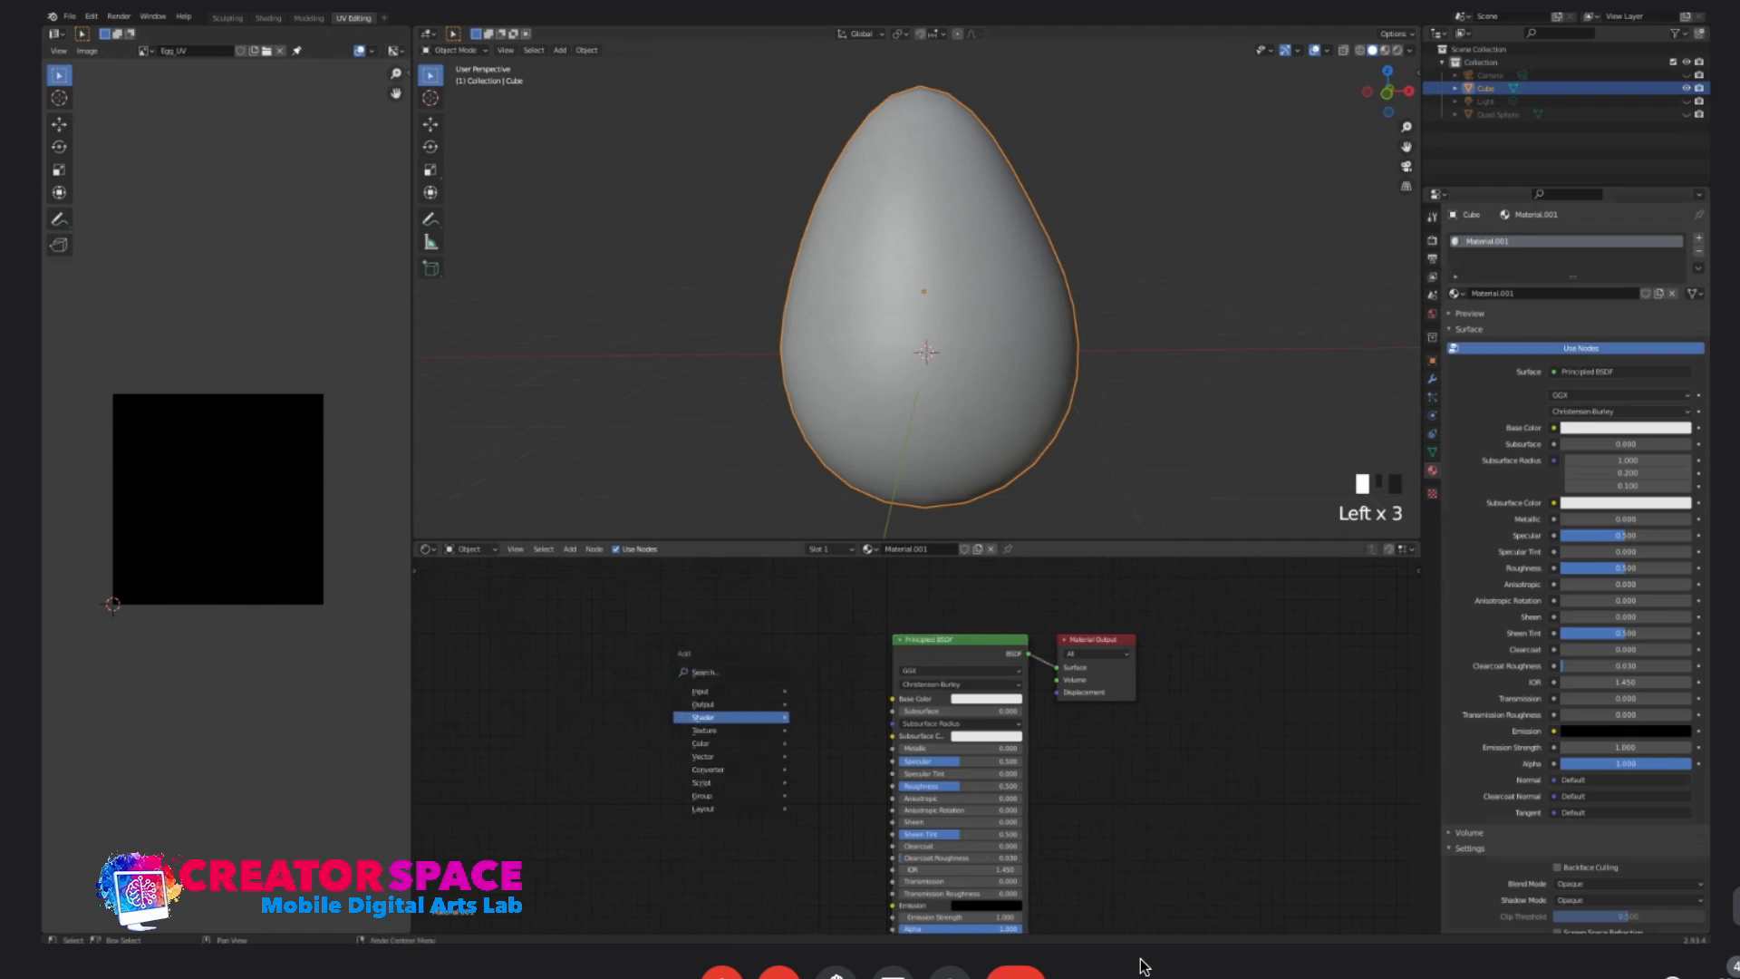
mouse_move(730, 730)
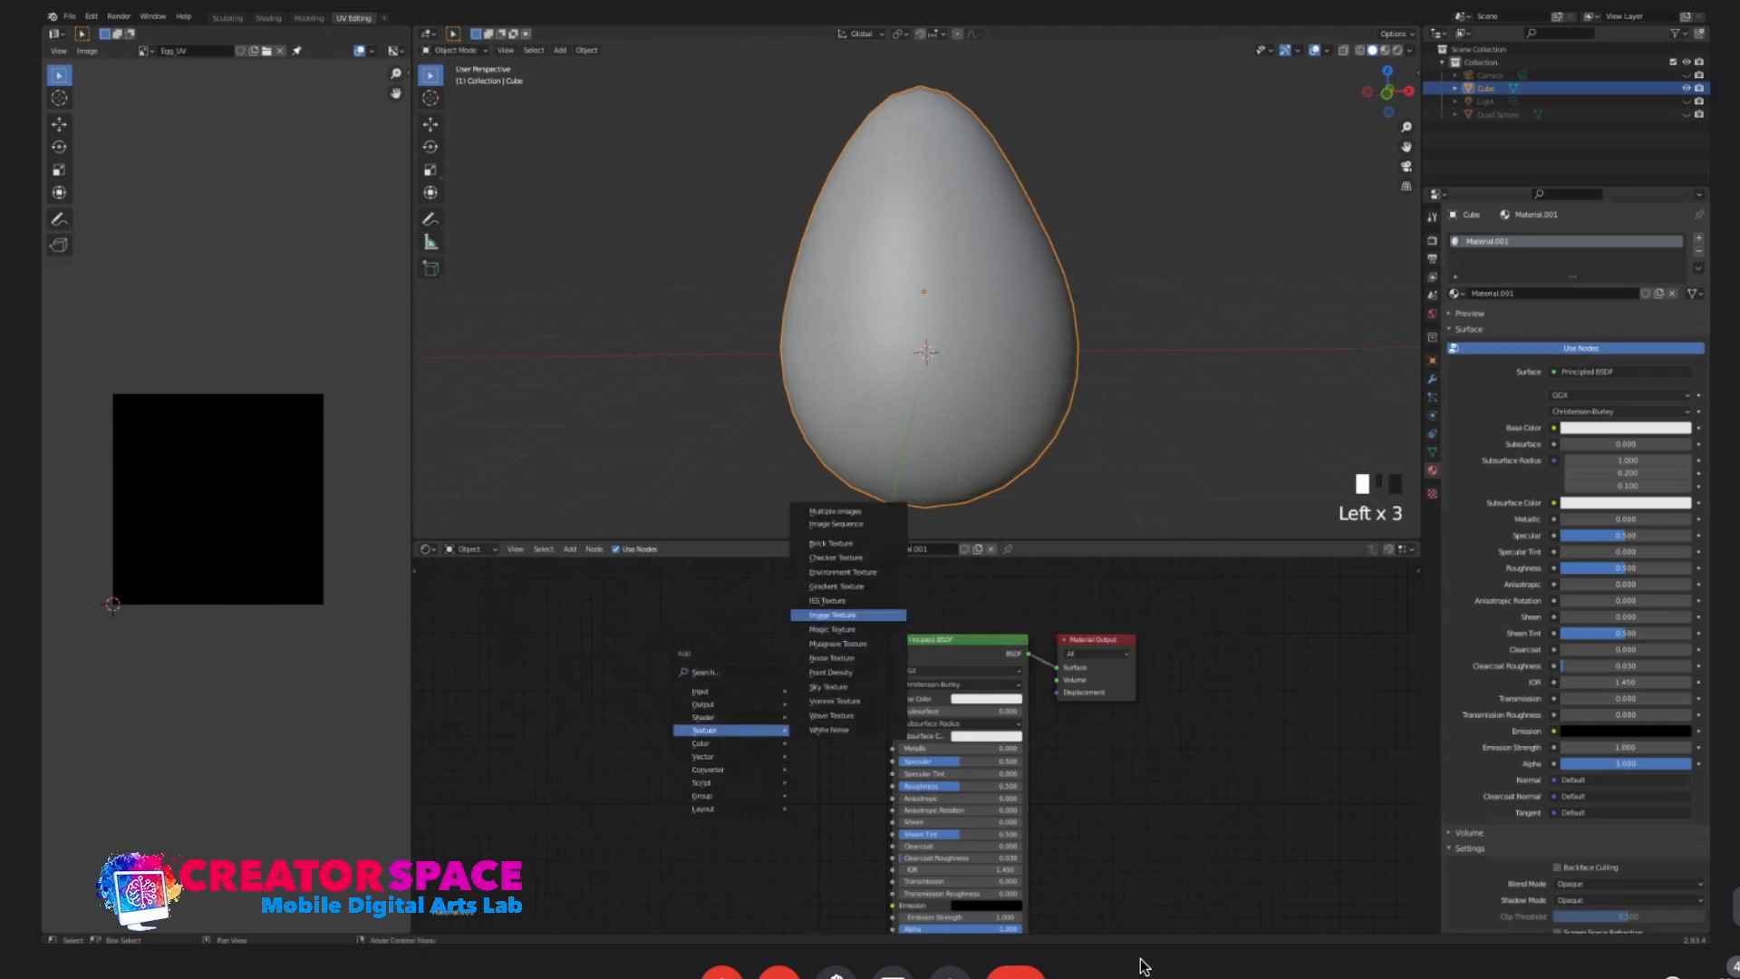
click(833, 614)
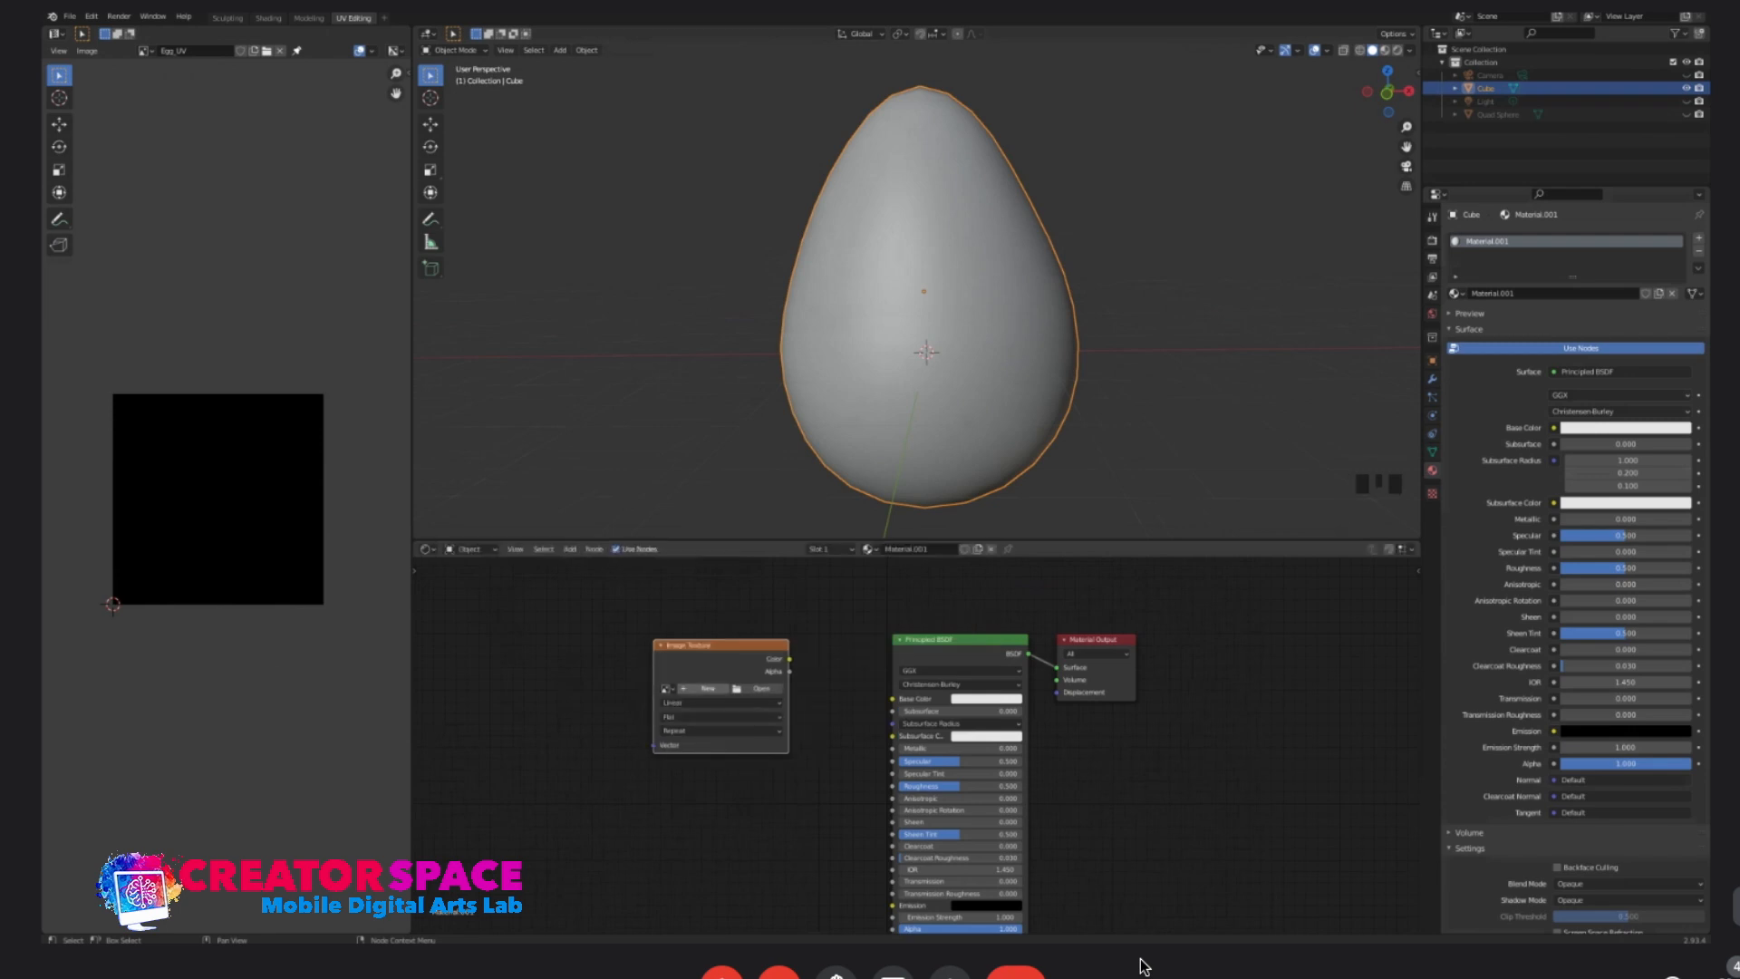
click(708, 689)
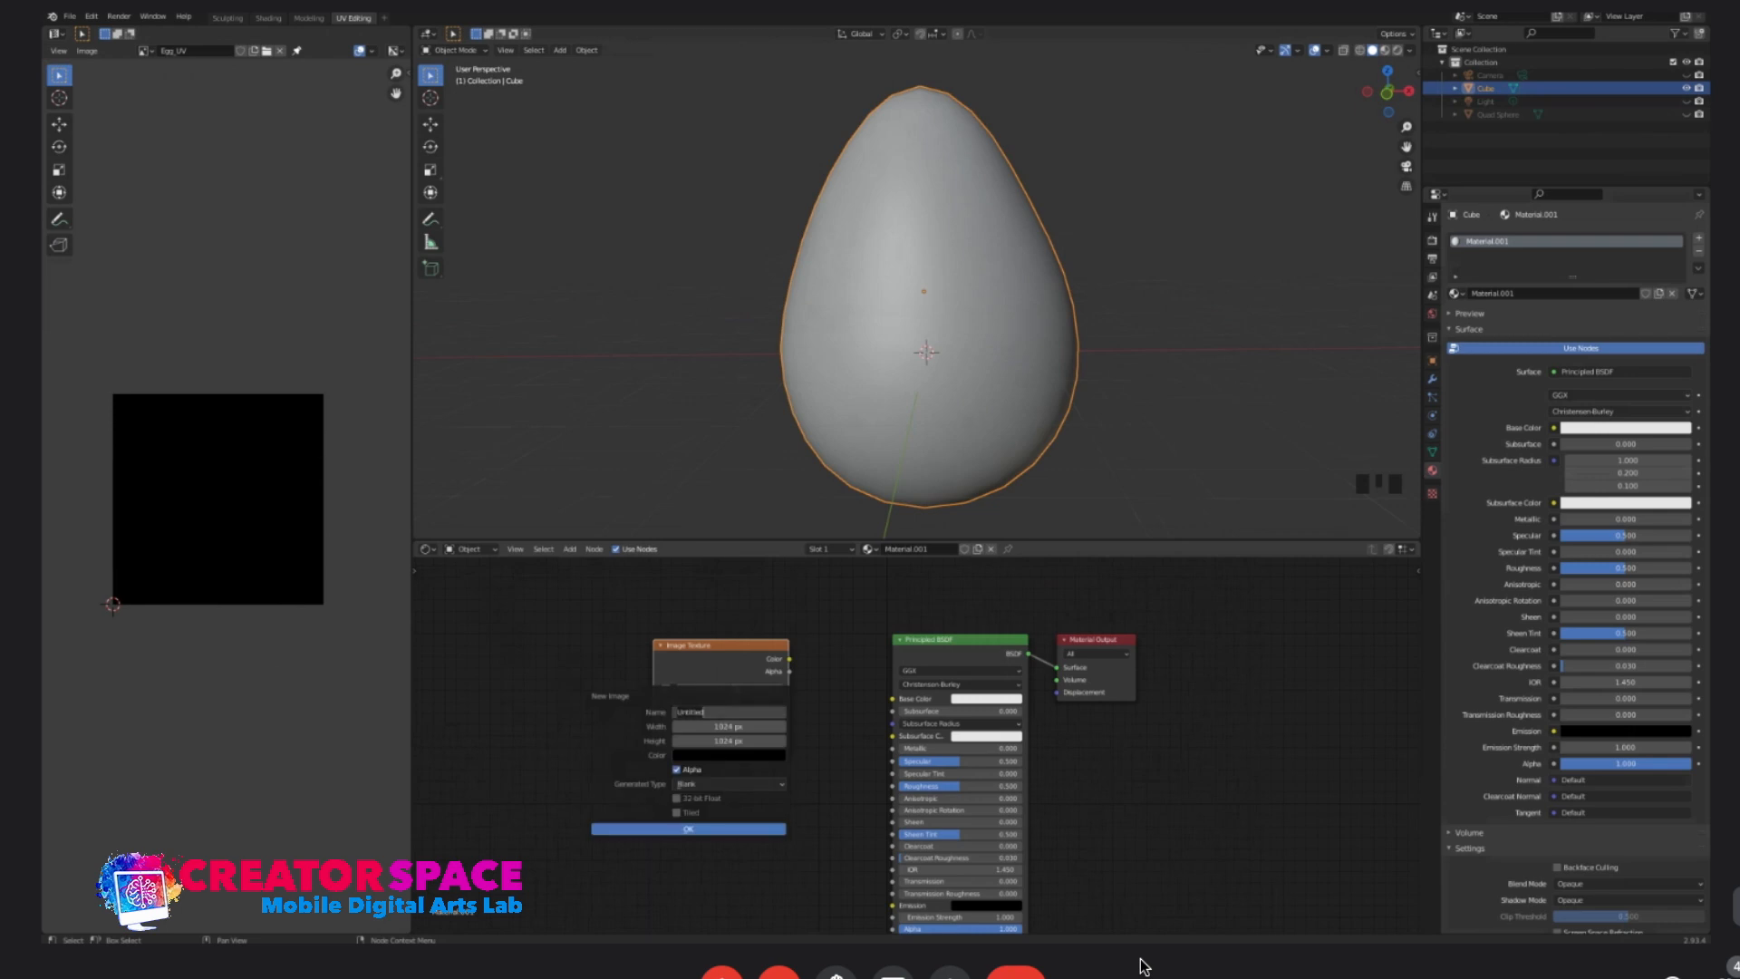
text(Egg_Texture)
key(Return)
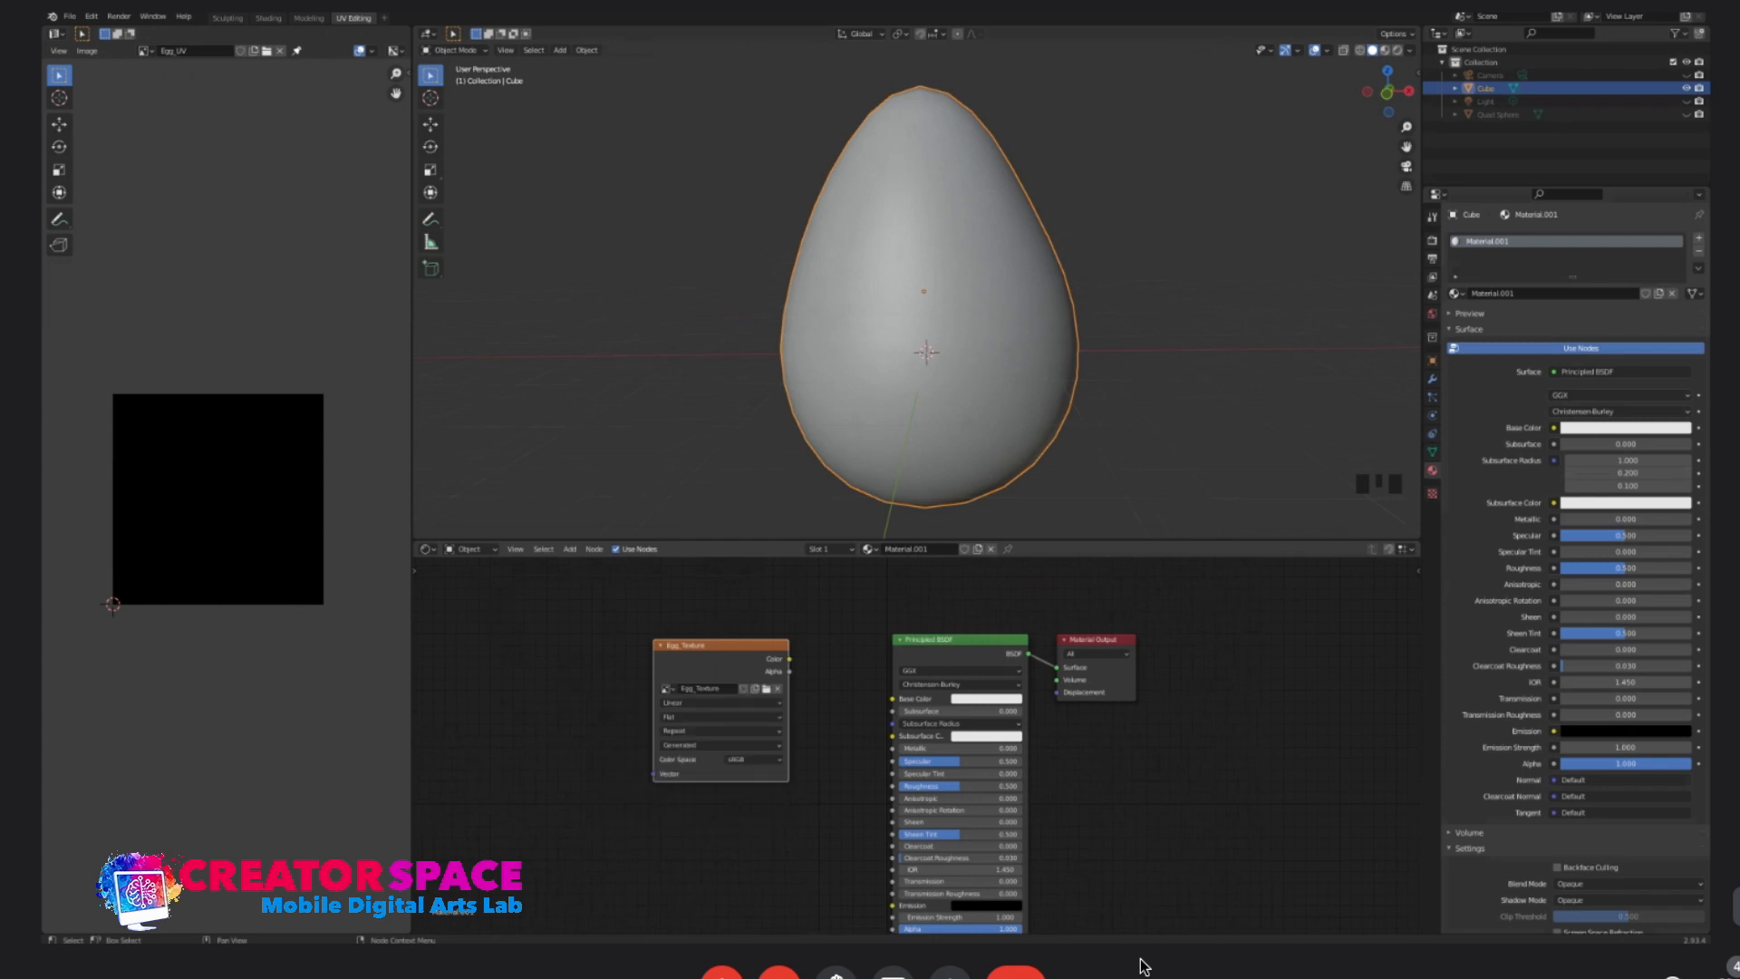
- Connect the Egg_Texture node's Color output to the Principled BSDF's Base Color and shift the texture node slightly downward
drag(789, 659, 893, 699)
drag(720, 645, 725, 678)
key(g)
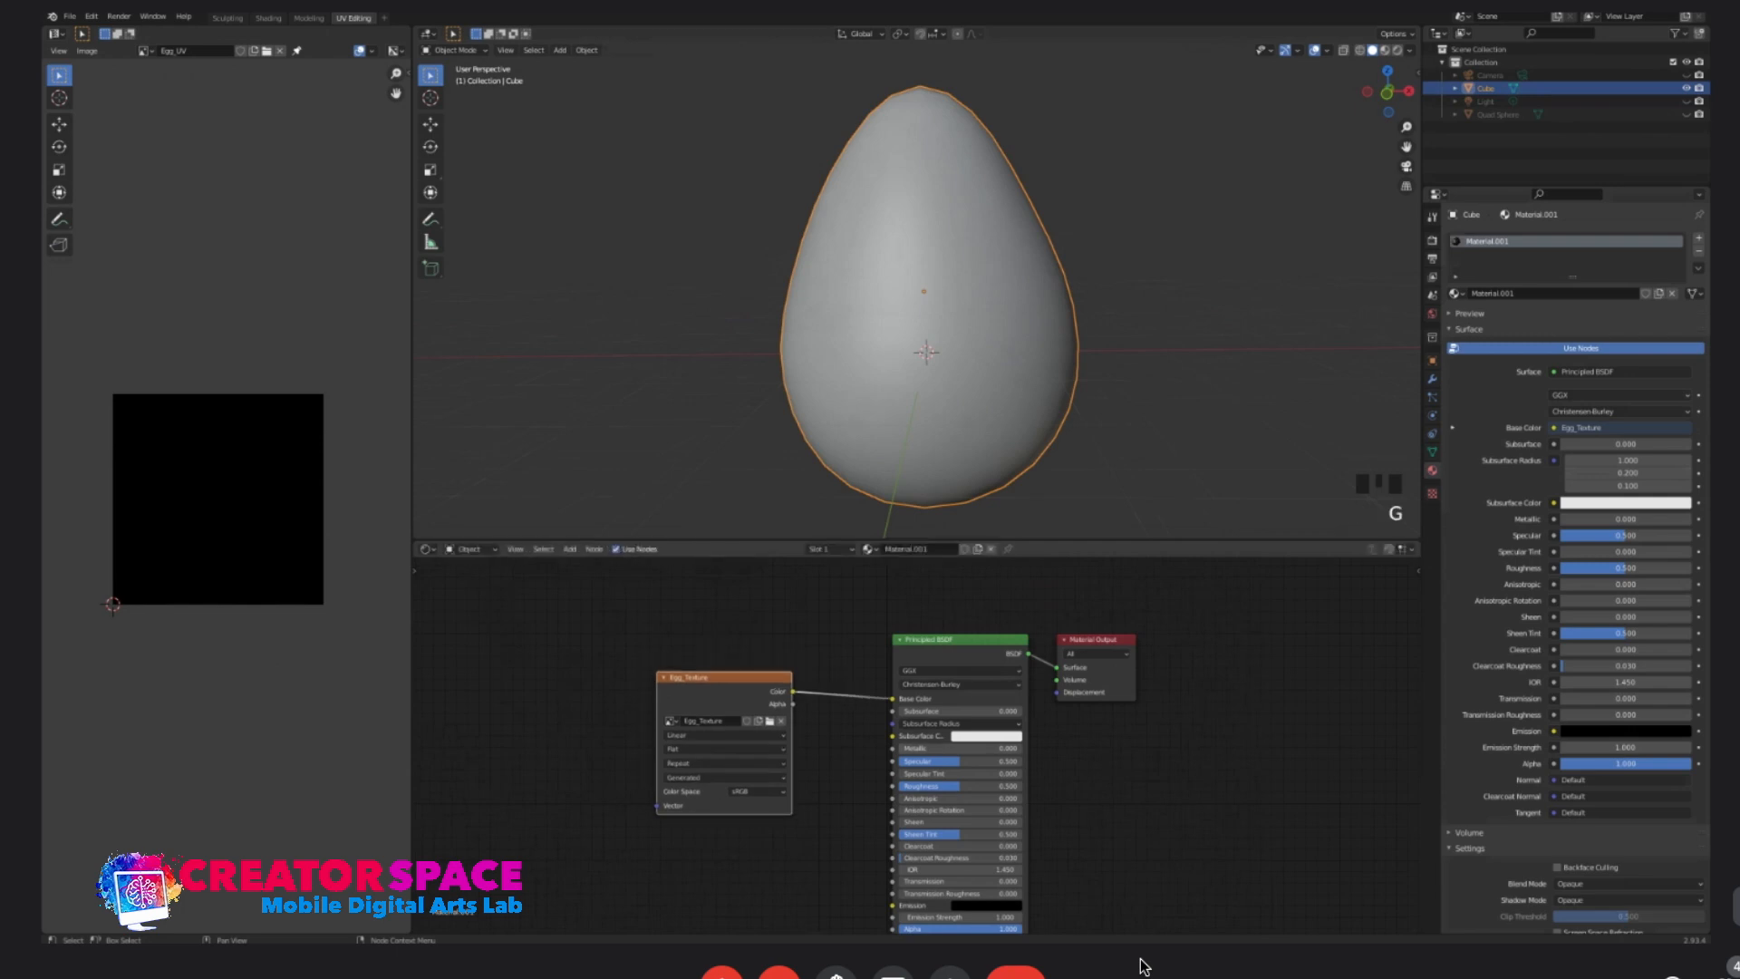
- Switch the 3D viewport from Object Mode to Texture Paint mode for the egg
click(676, 345)
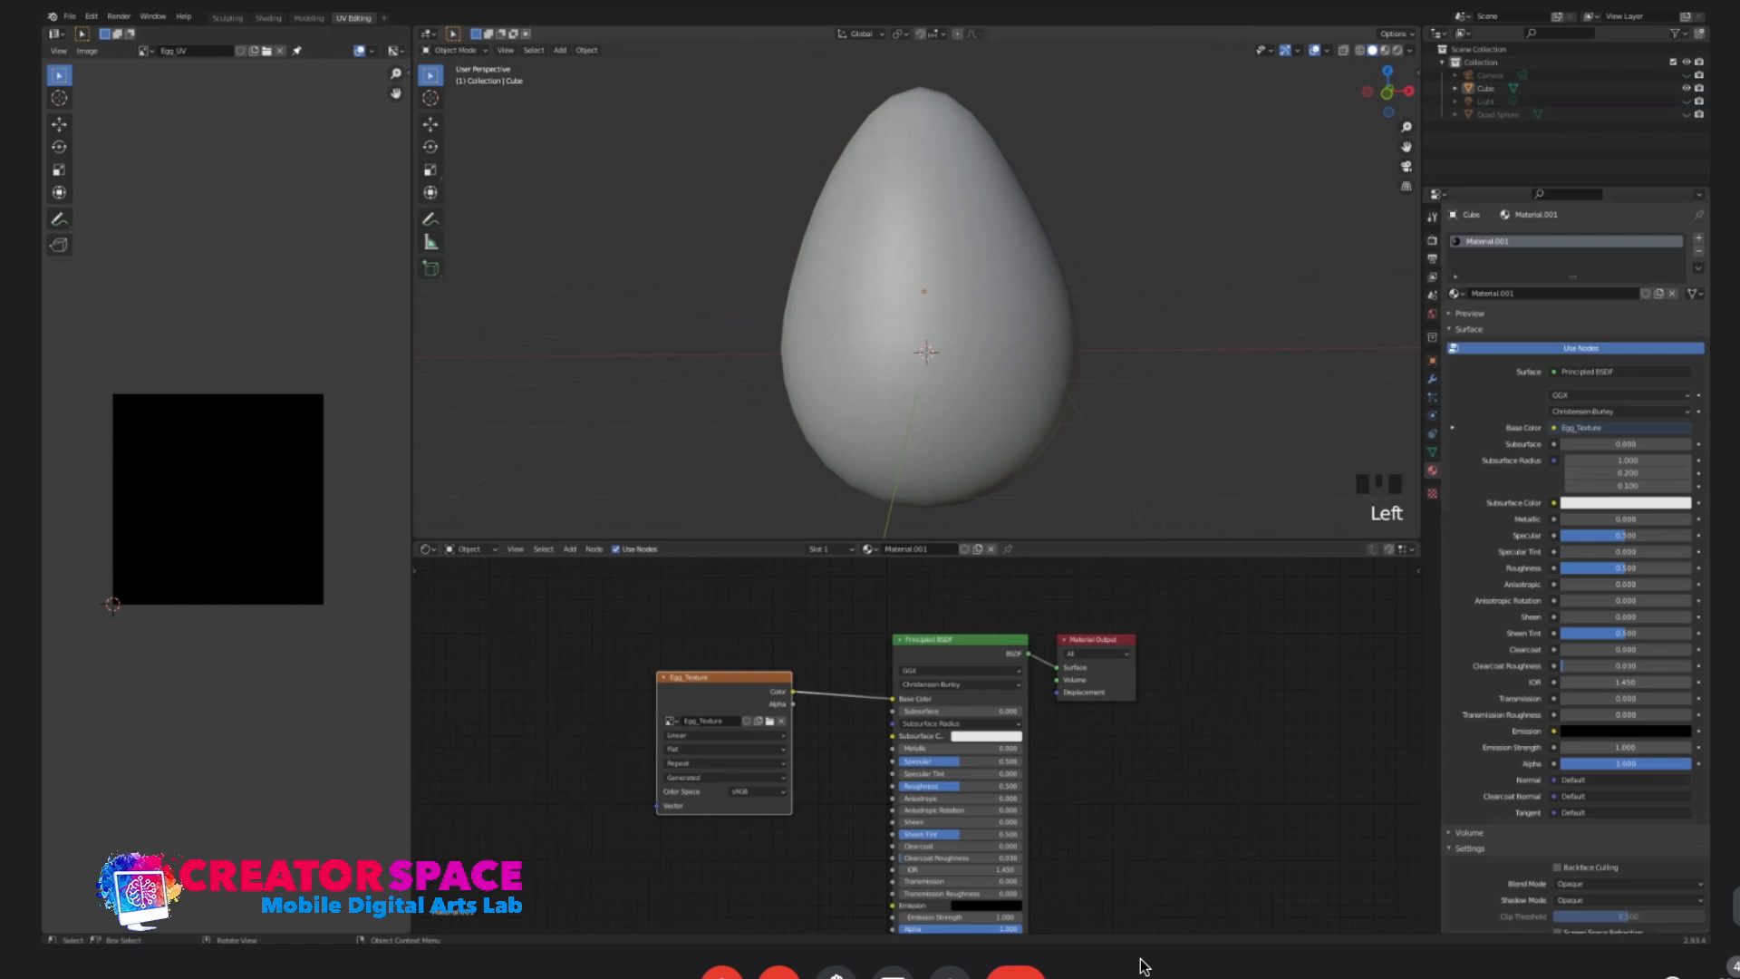
scroll(925, 345, down, 1)
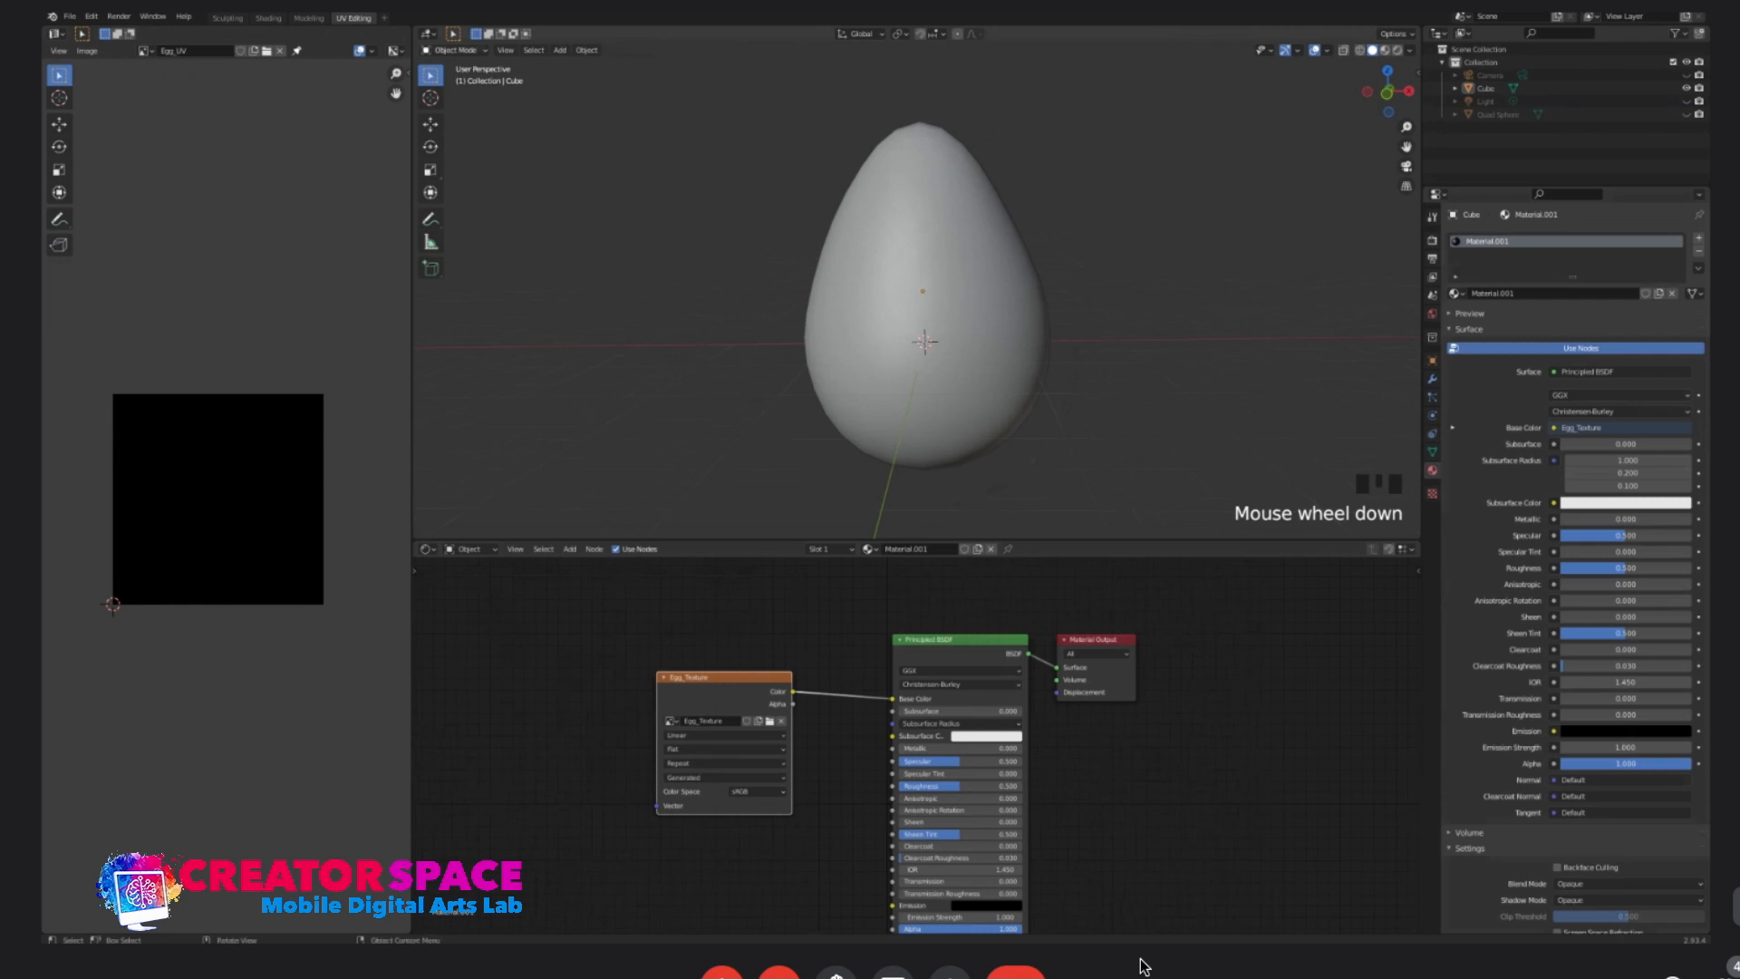
click(426, 33)
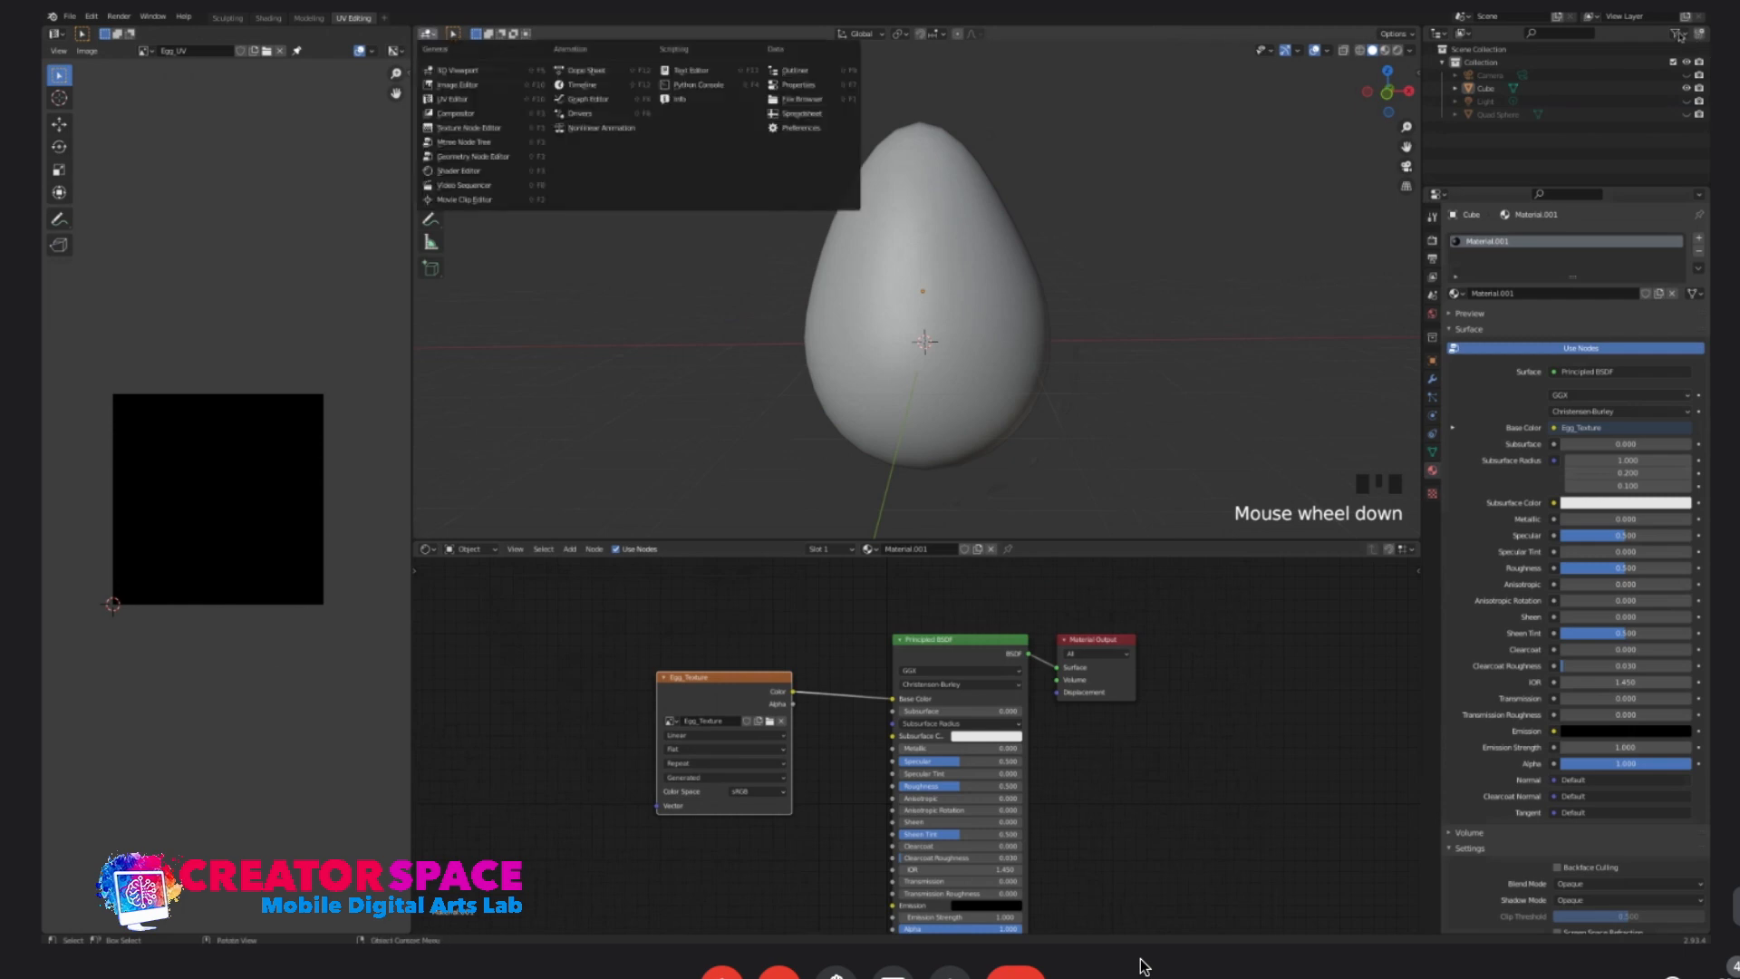
click(427, 34)
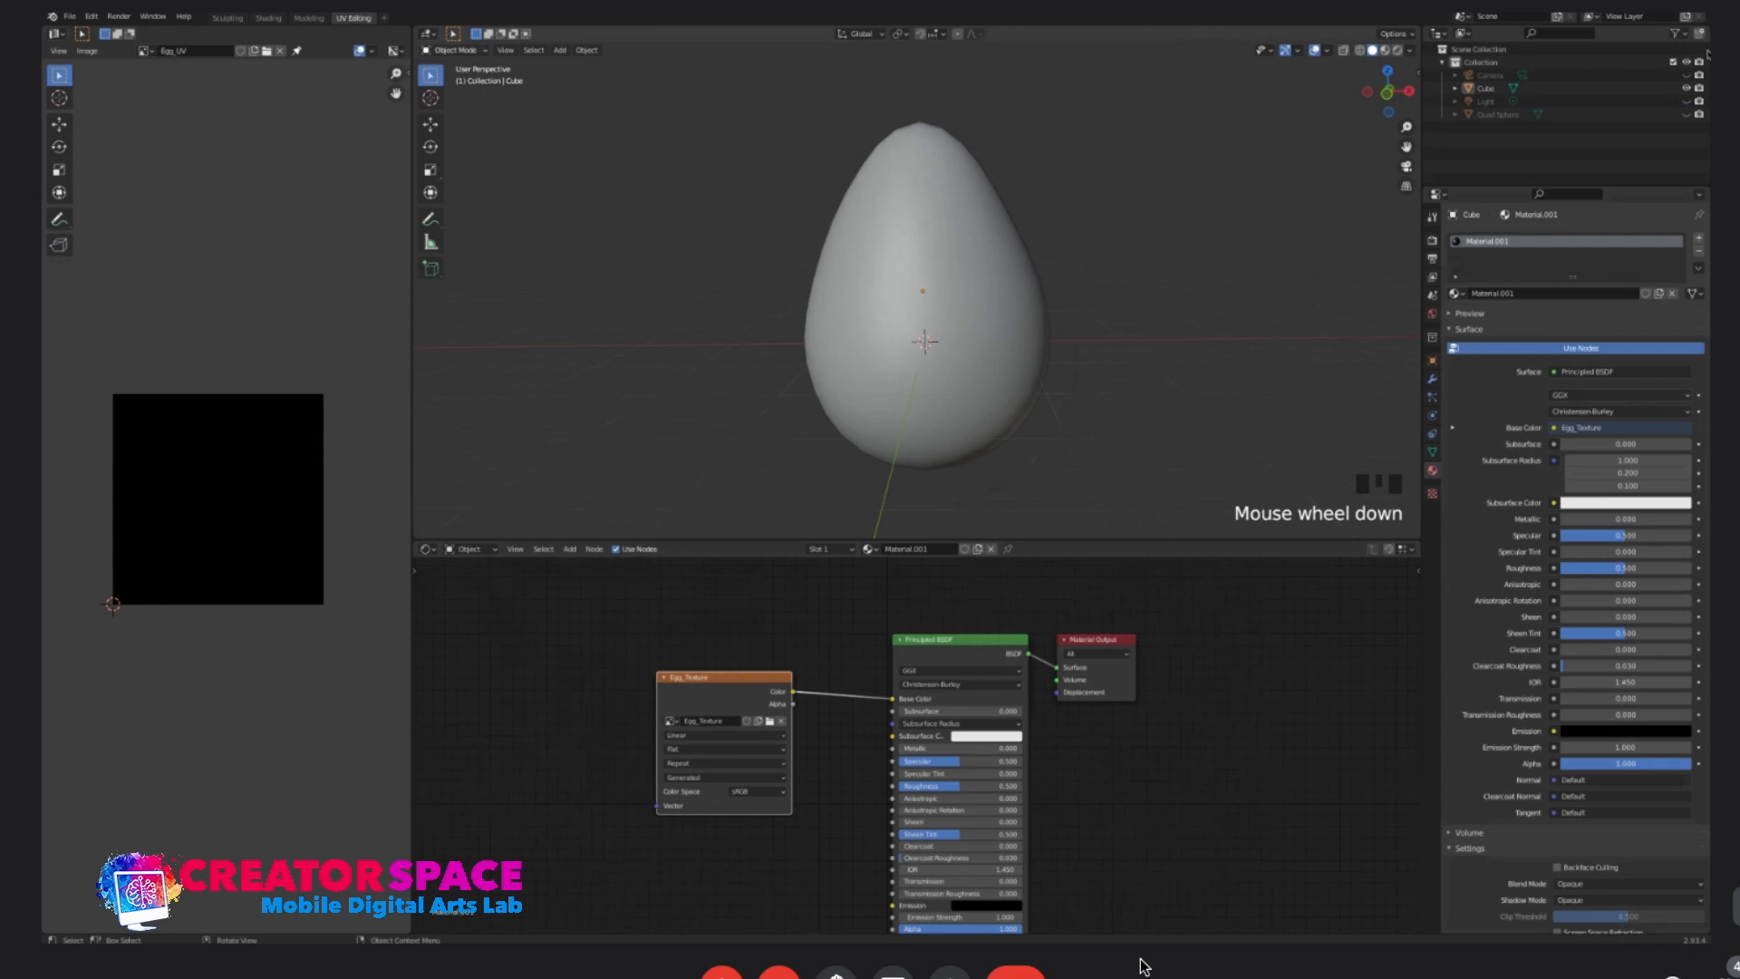
click(454, 51)
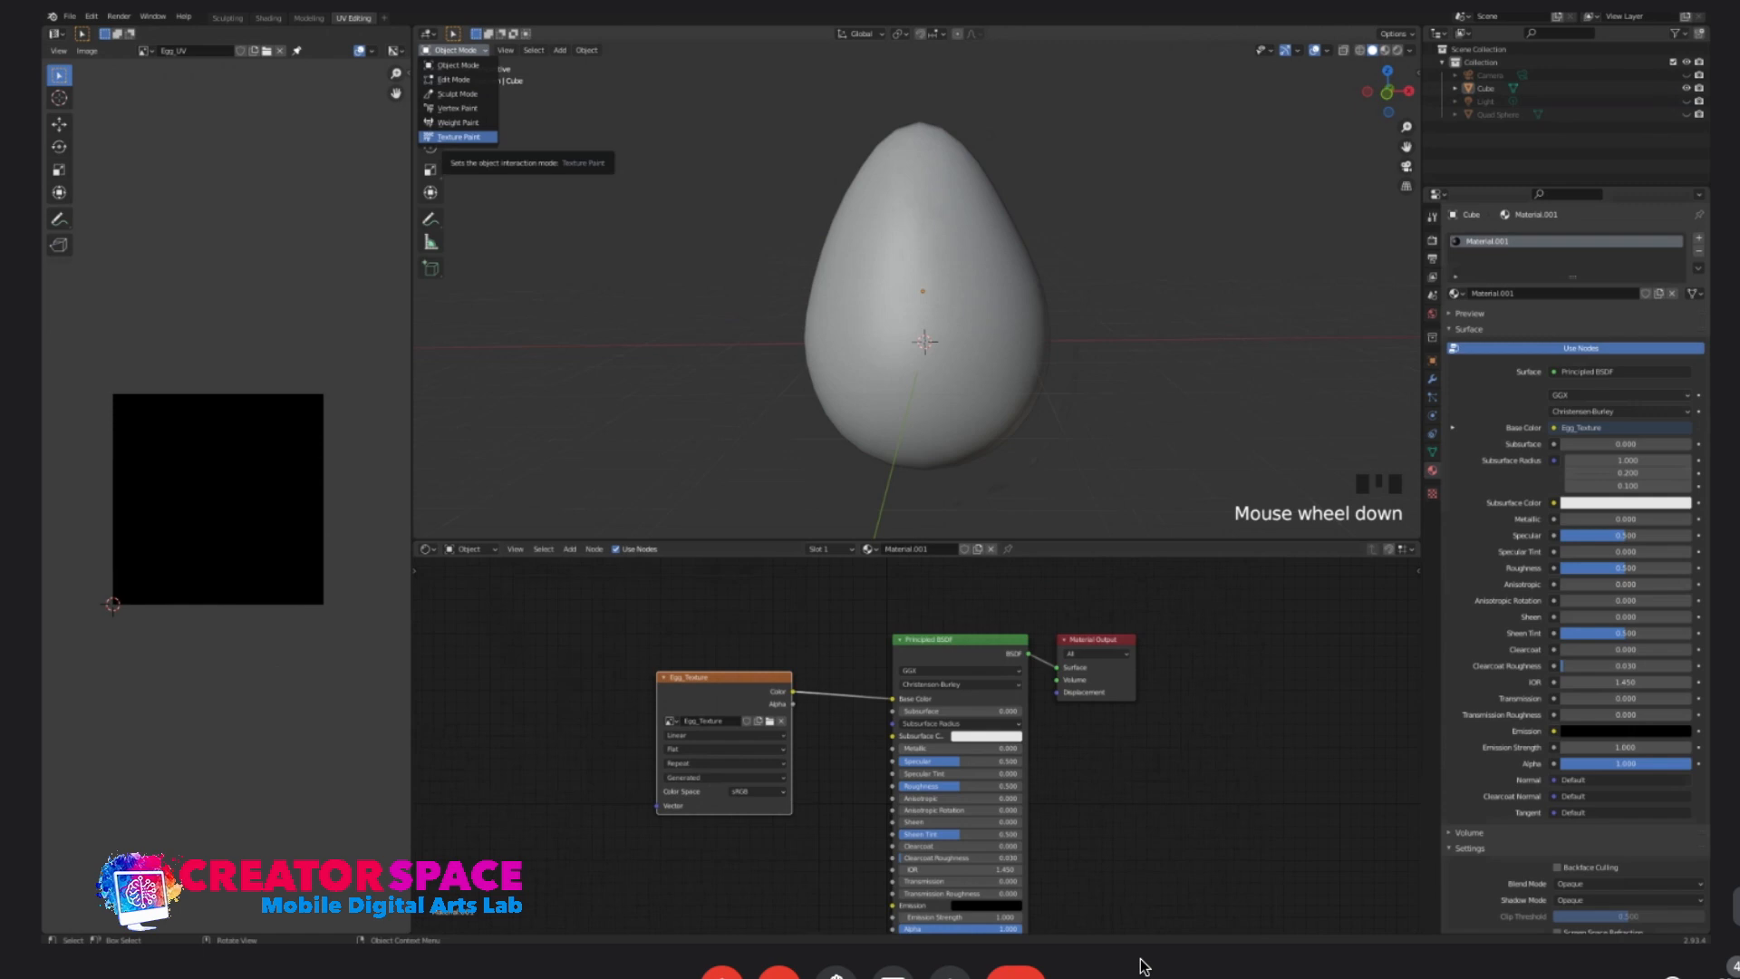
click(458, 137)
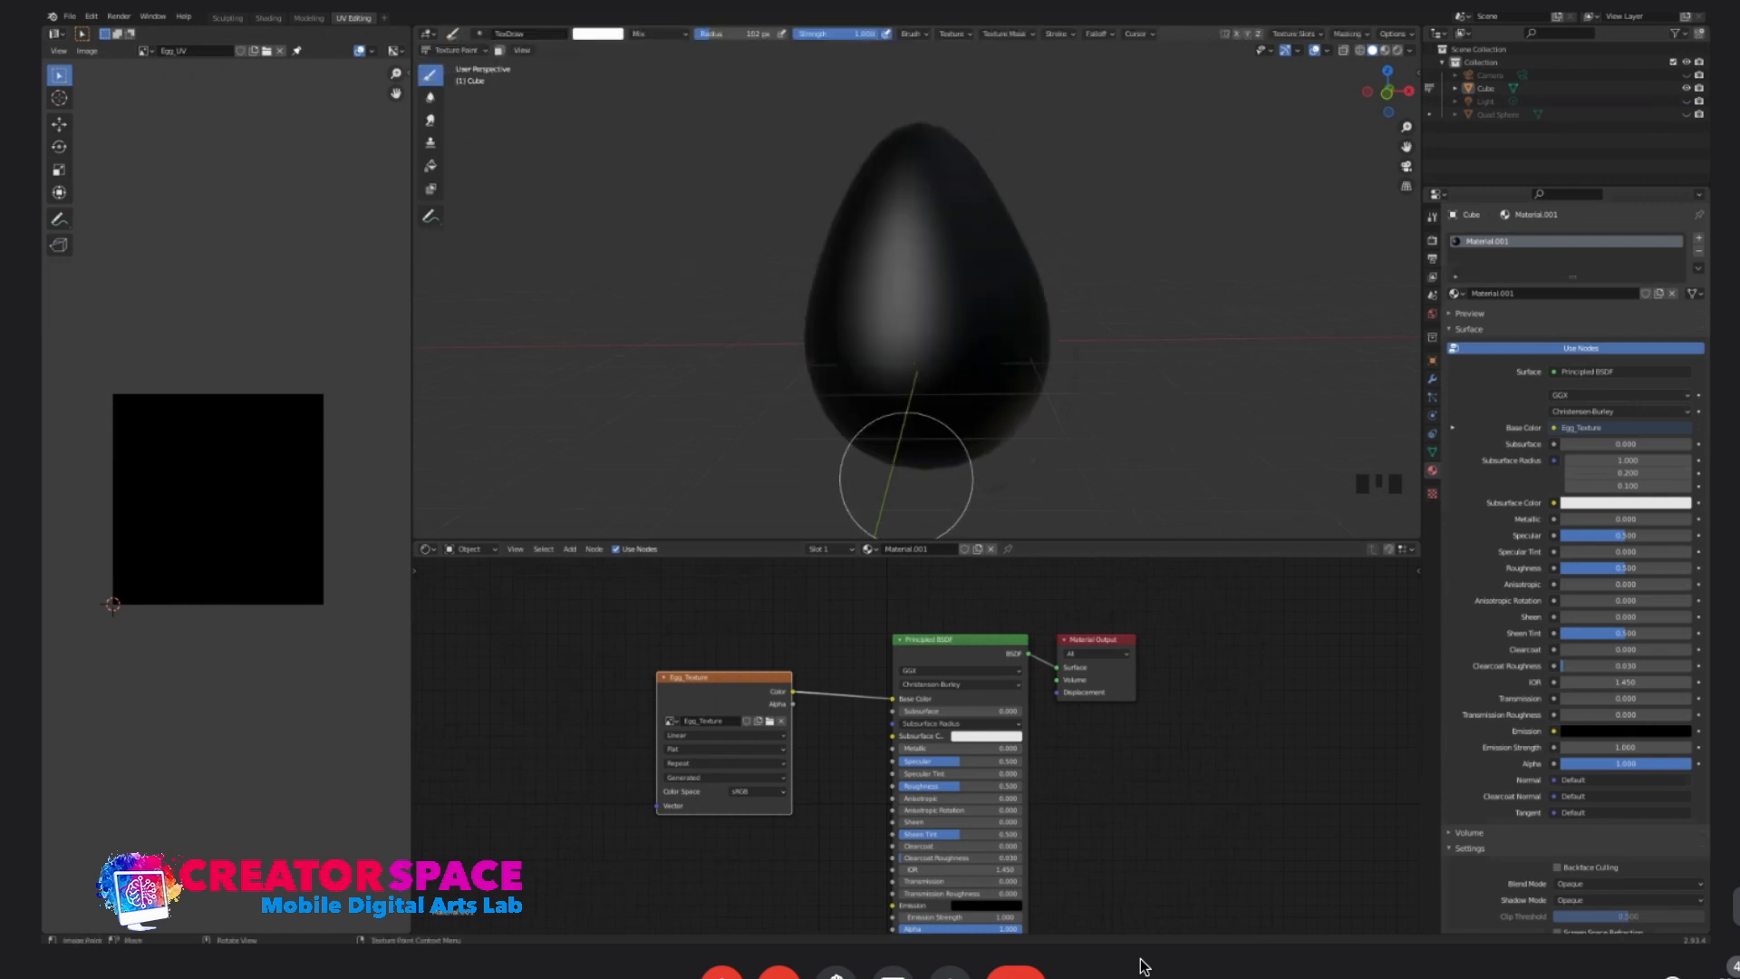
- Try a short white brush stroke on the egg's surface and undo it
scroll(908, 331, up, 3)
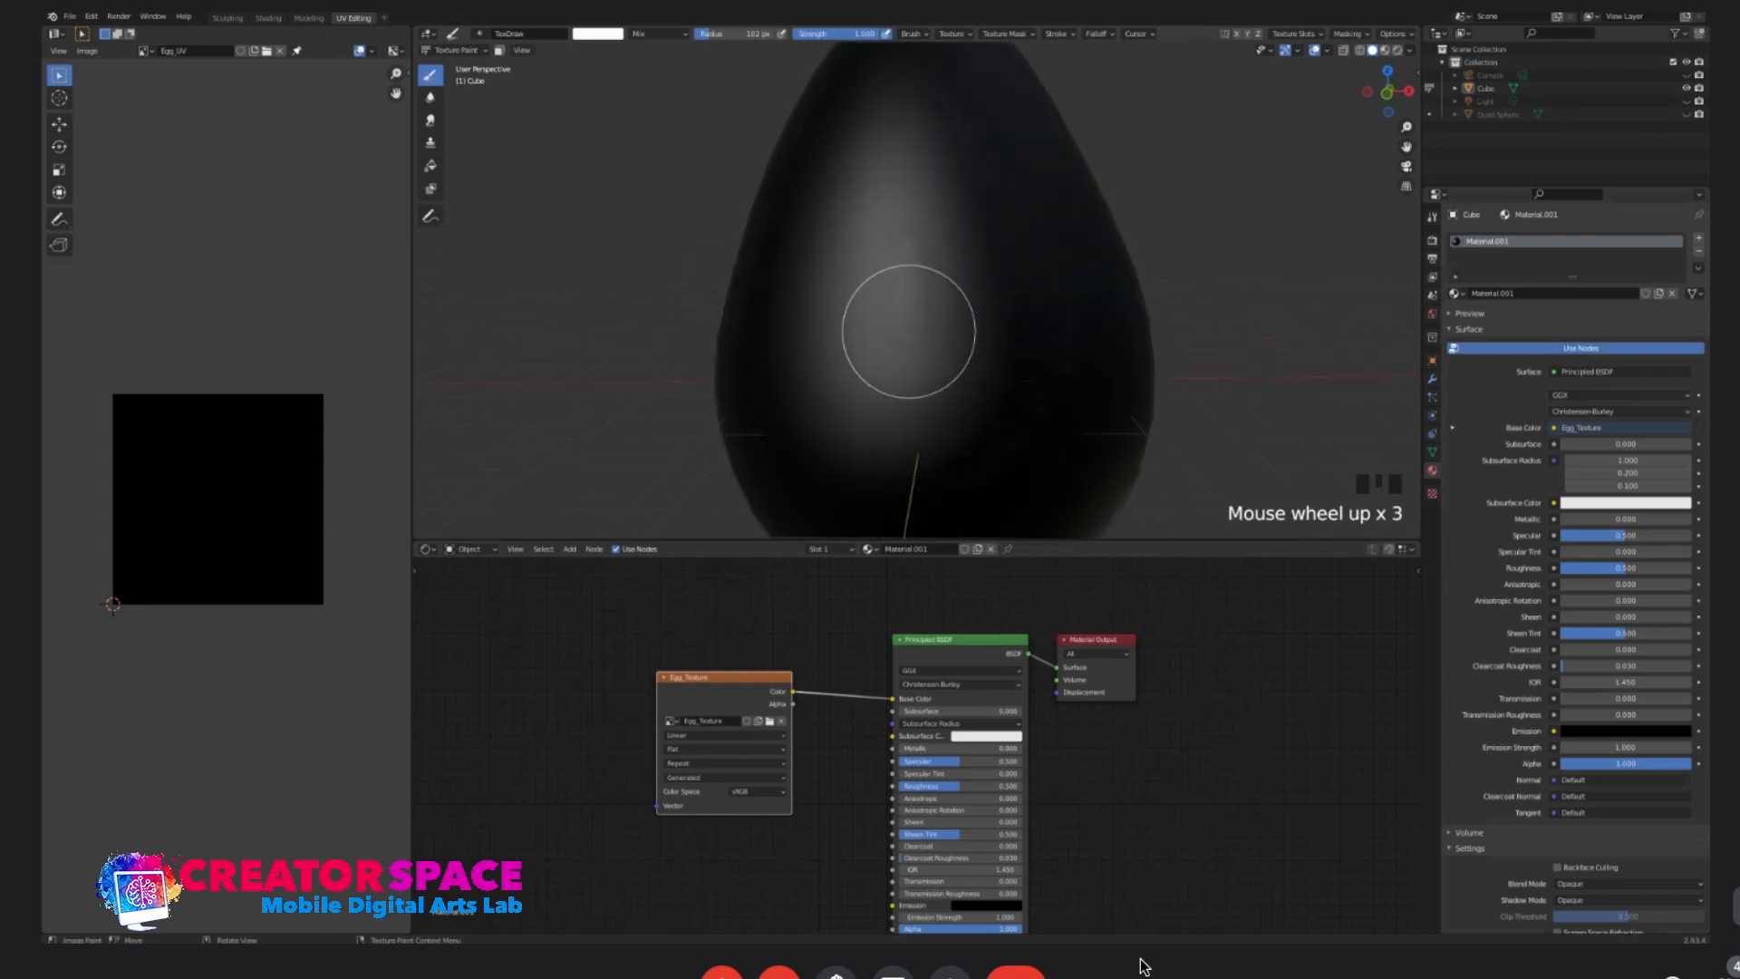
scroll(910, 335, down, 3)
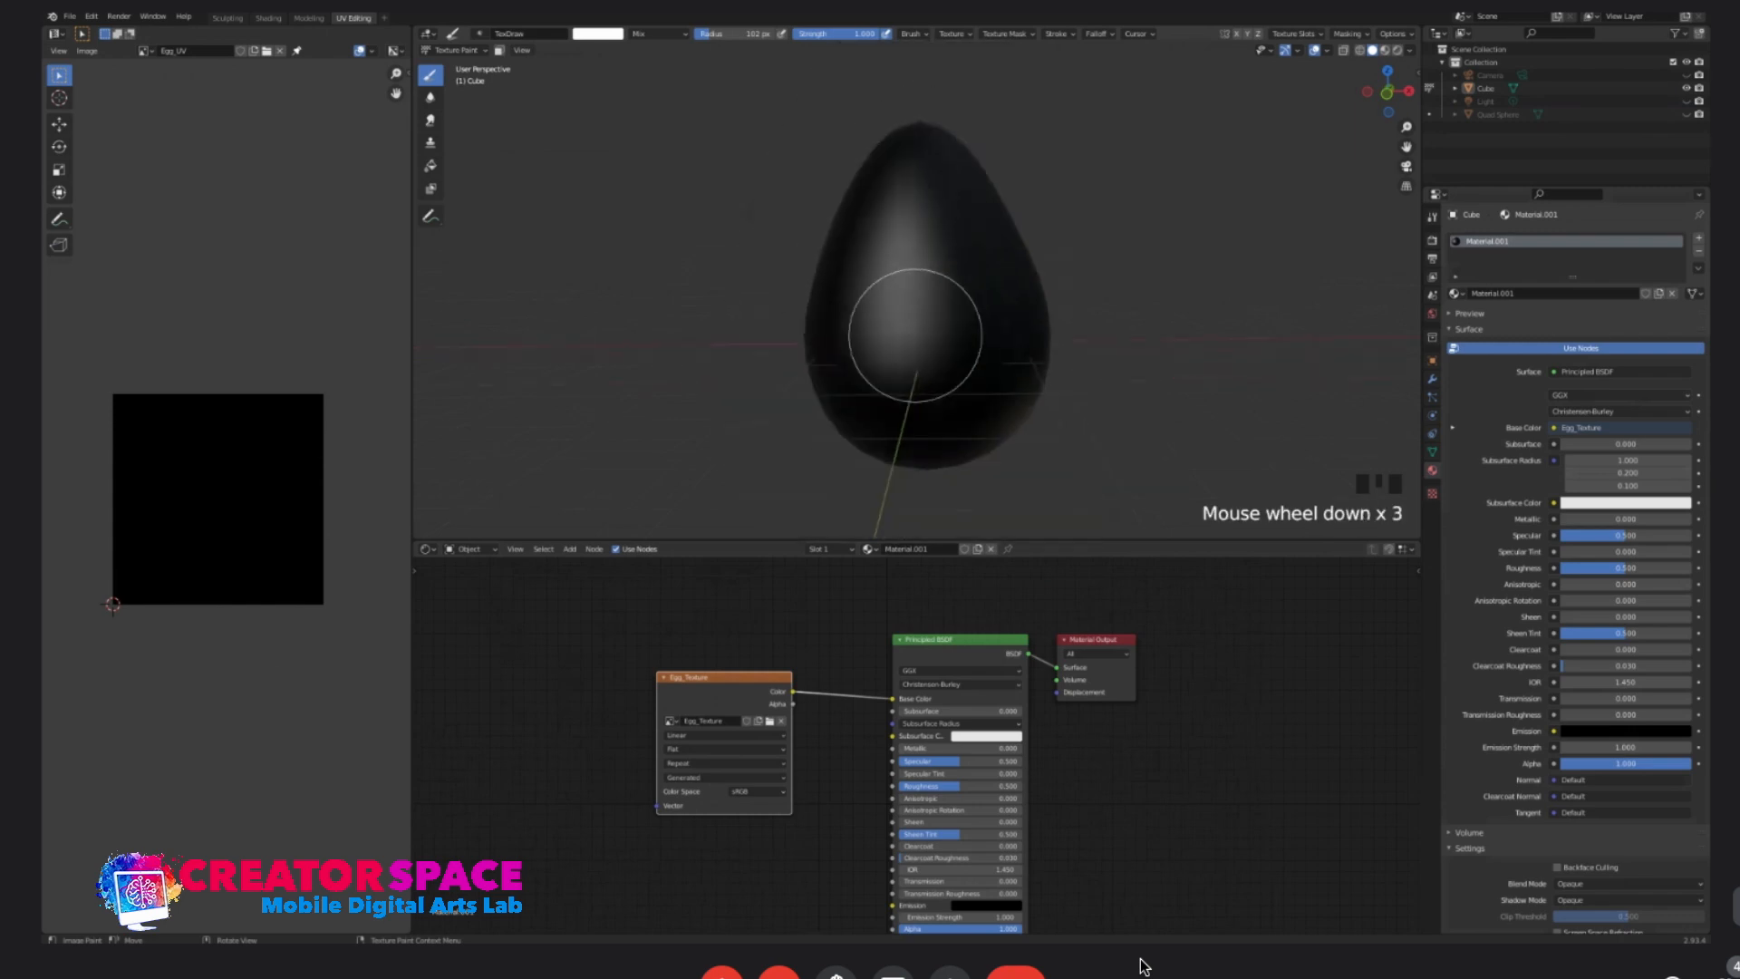
mouse_move(989, 300)
mouse_down()
mouse_move(927, 334)
mouse_move(991, 318)
mouse_move(1002, 291)
mouse_up()
key(ctrl+z)
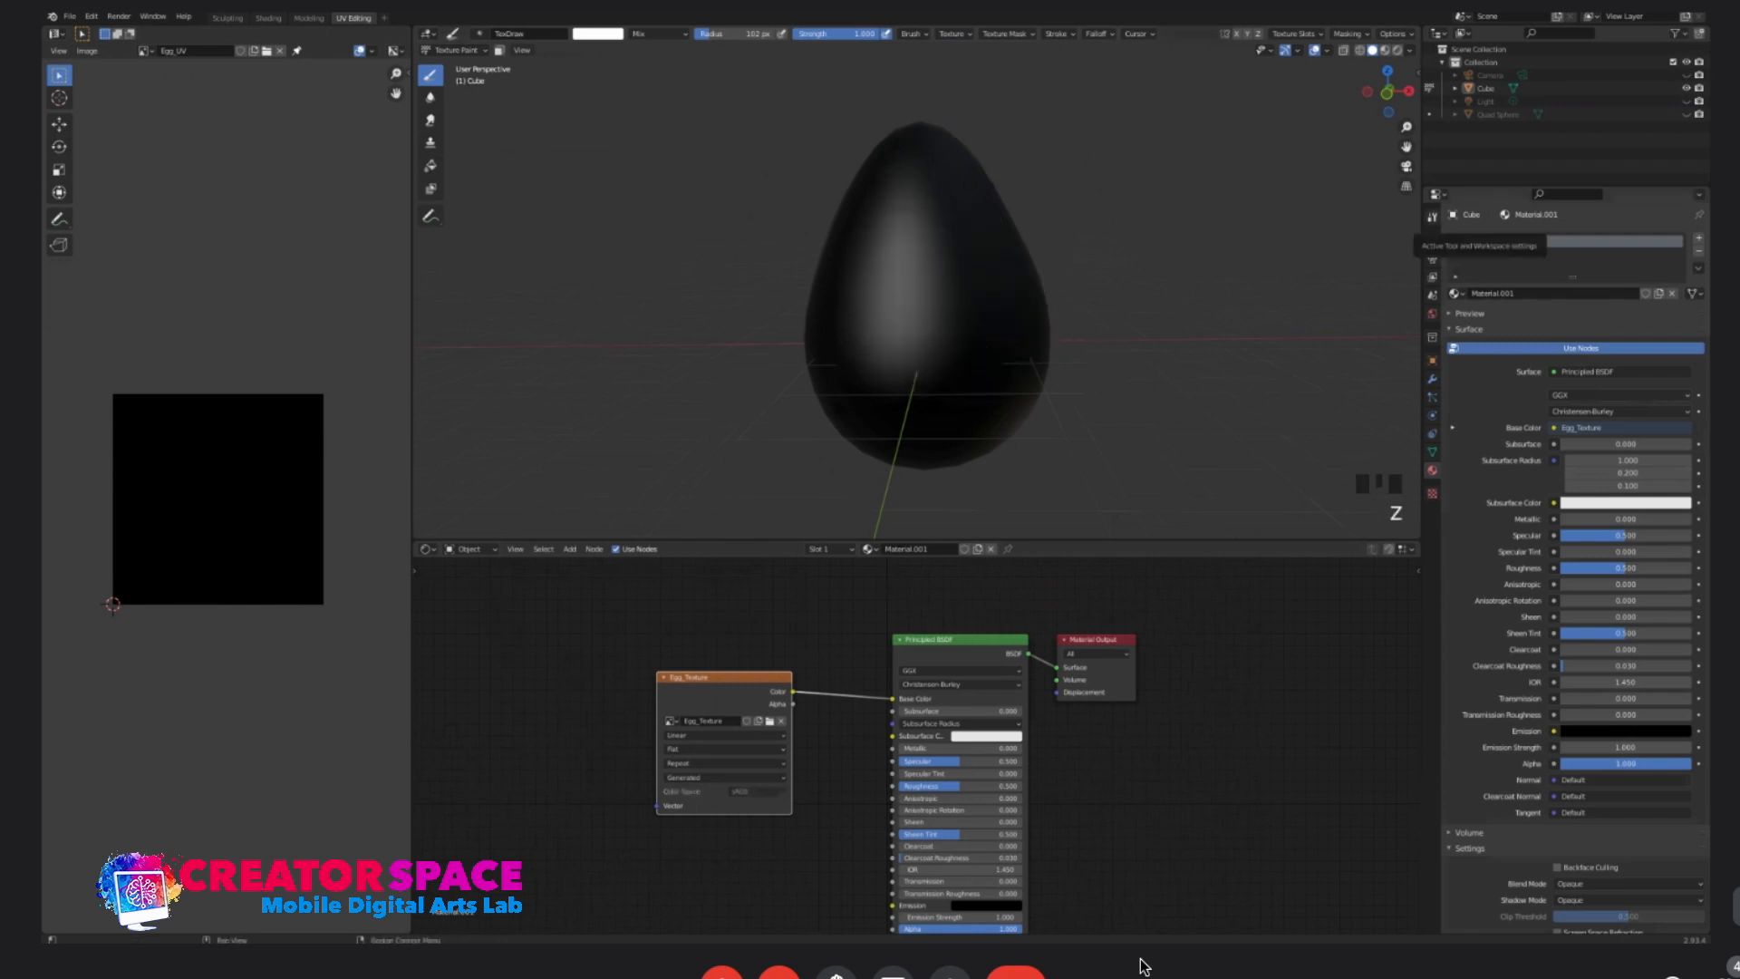
- Show the active tool settings in the properties area and activate the Fill tool
click(1432, 217)
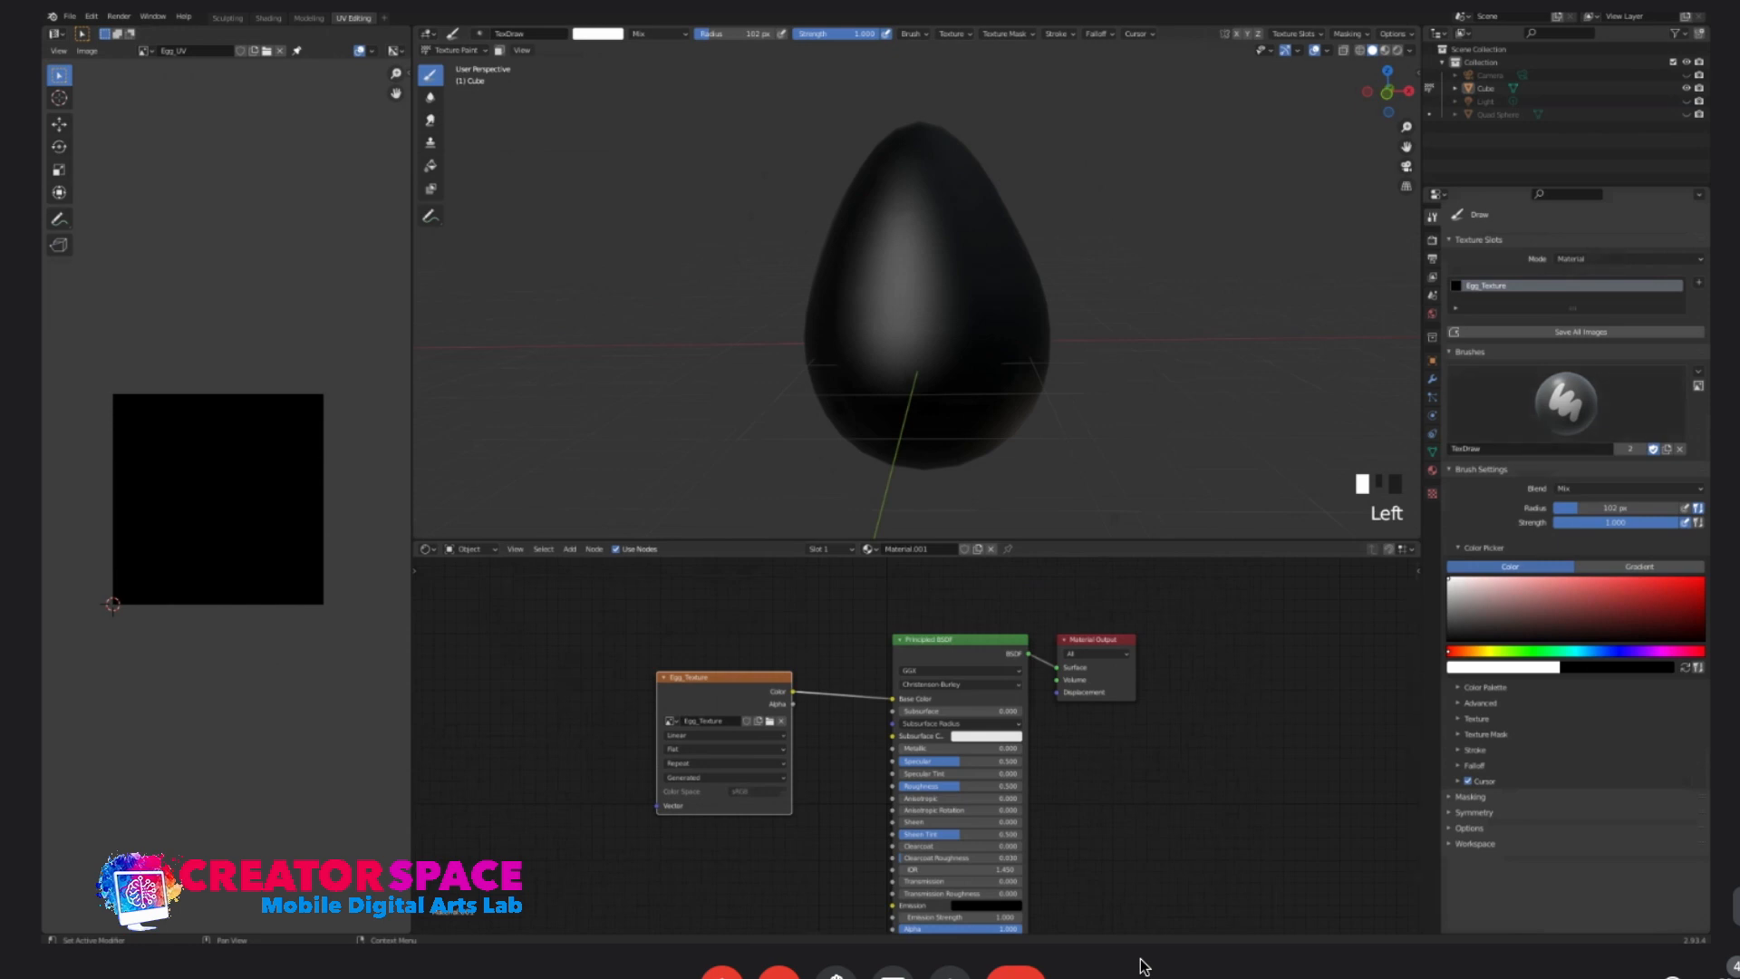
click(1532, 450)
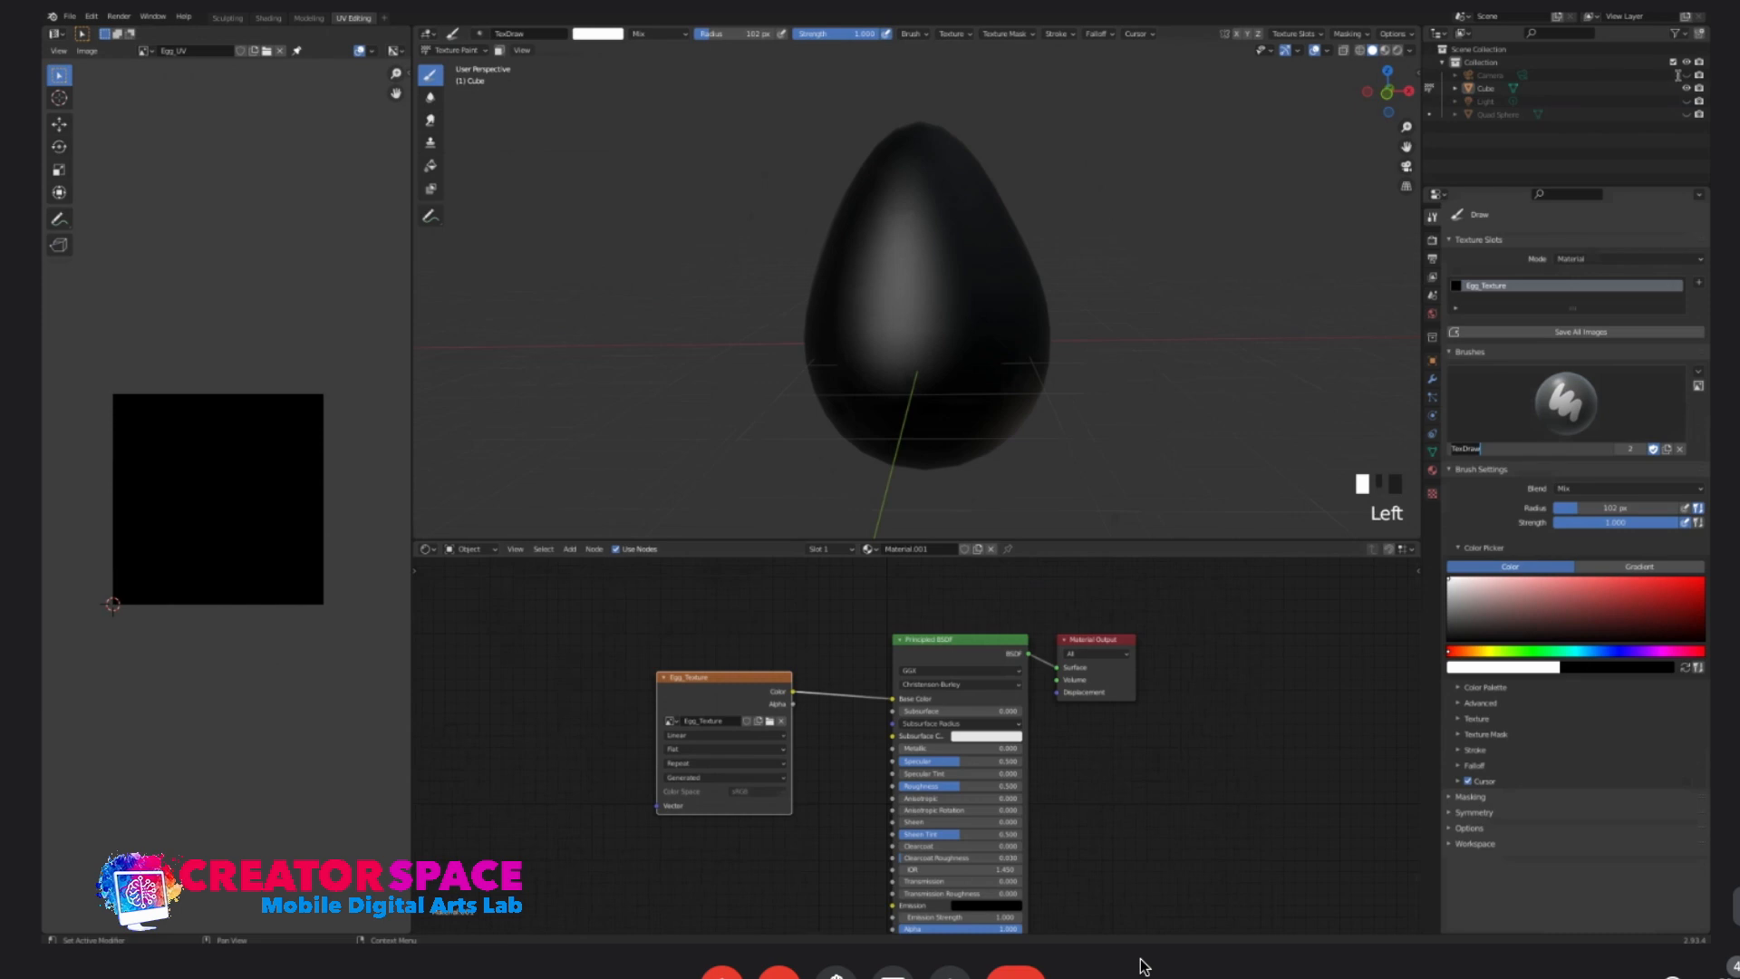
click(497, 113)
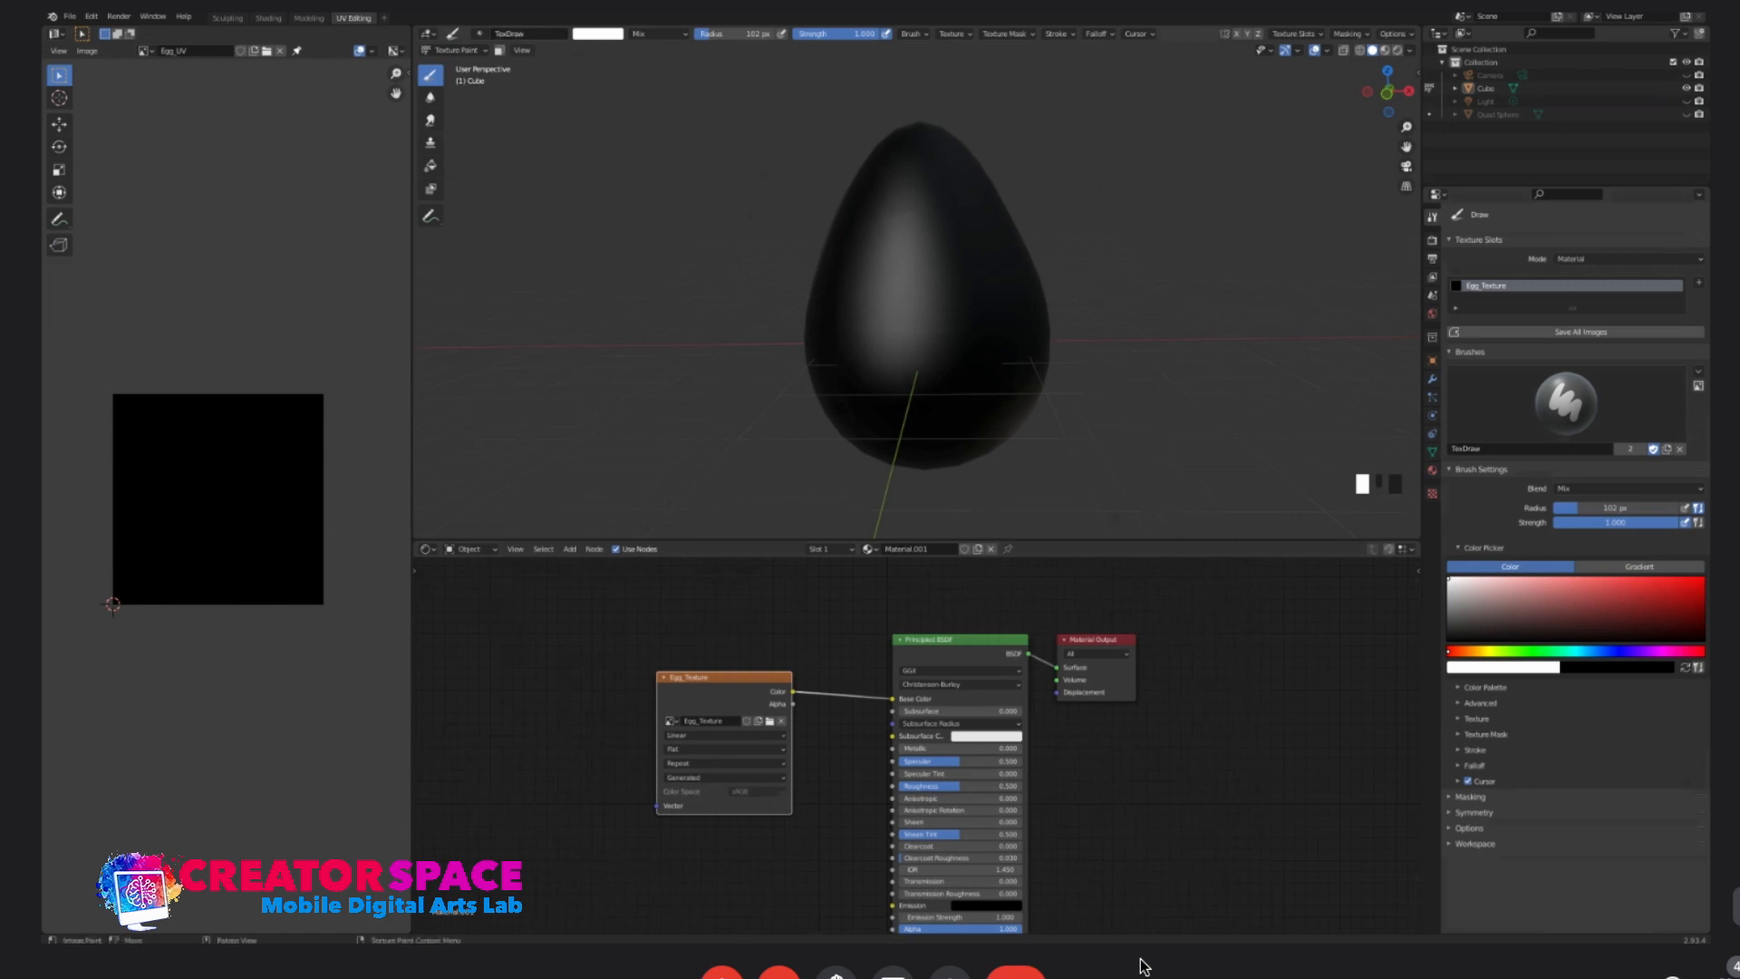
click(431, 164)
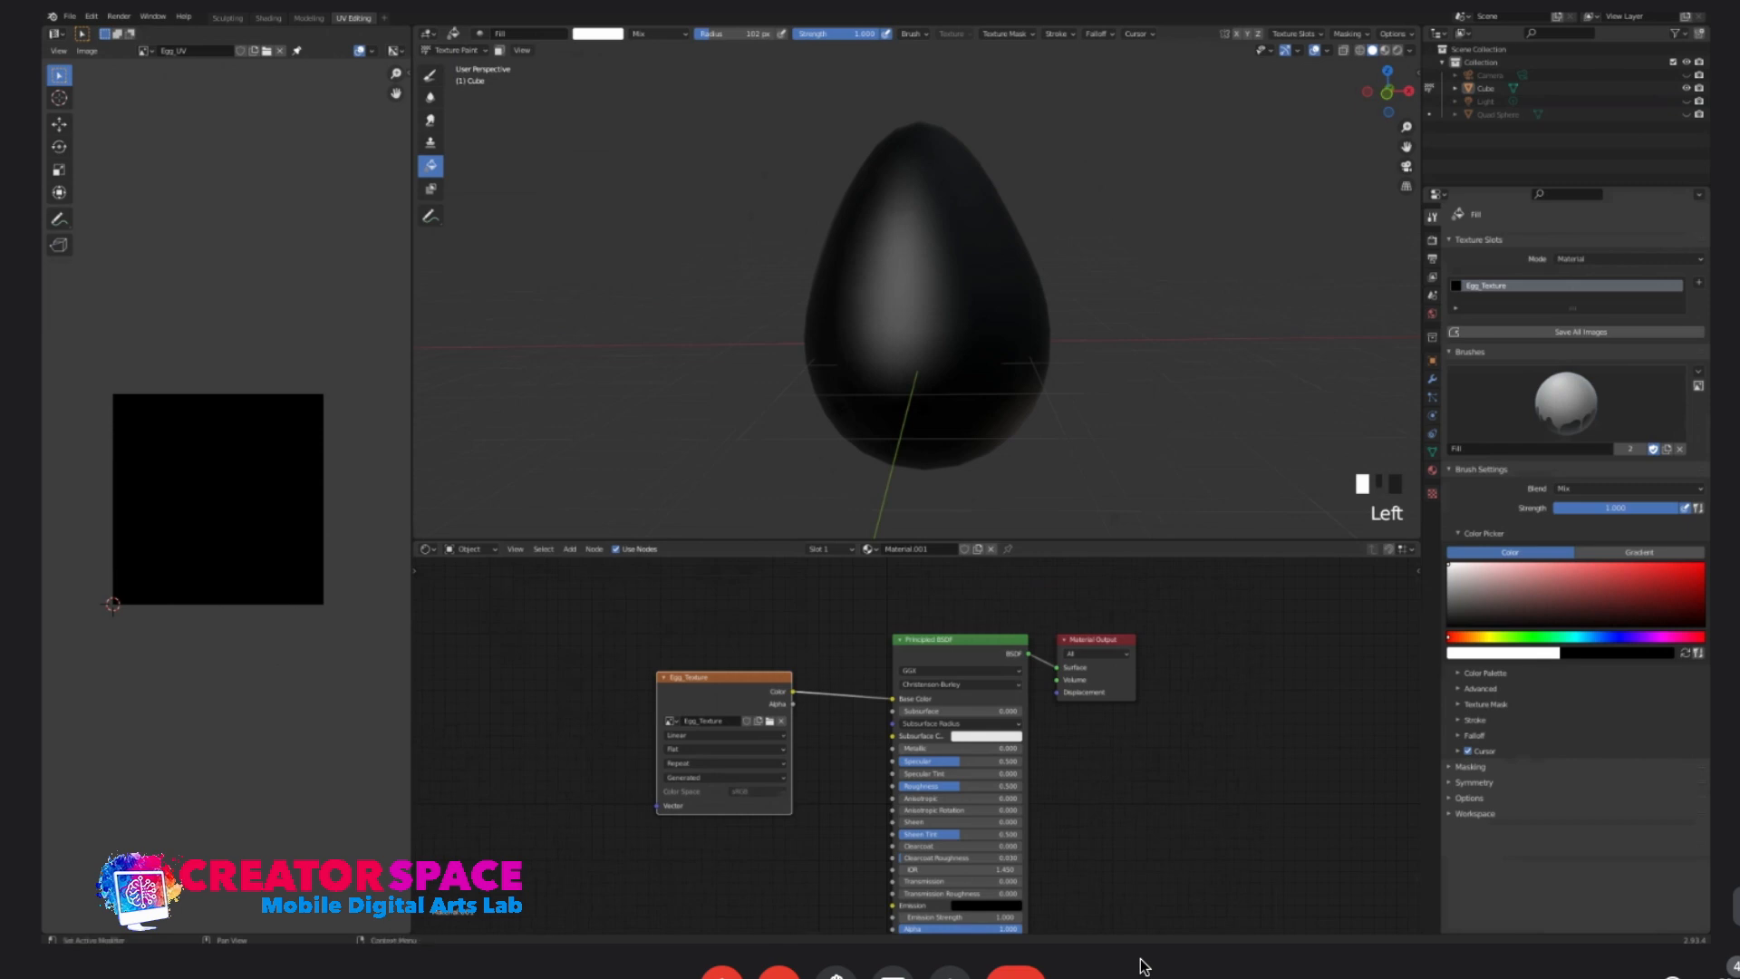
- Try red and orange hues as the fill colour
click(1597, 637)
click(1506, 637)
drag(1516, 637, 1482, 637)
click(1471, 637)
click(1623, 575)
click(1623, 575)
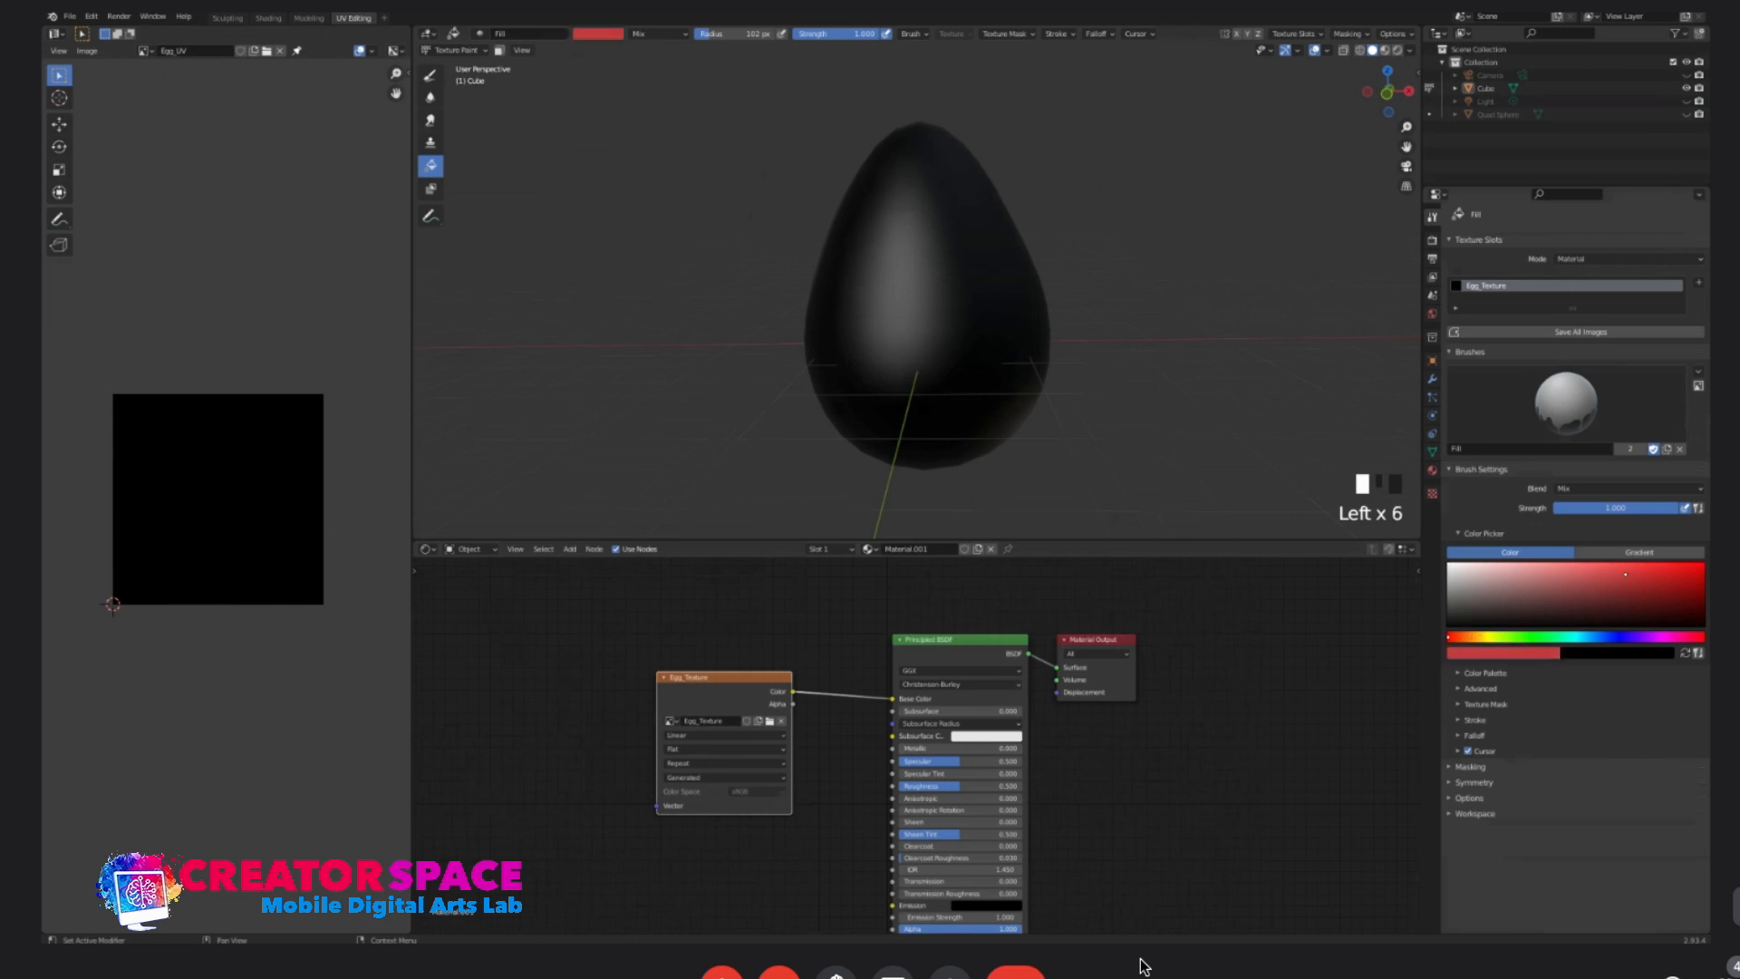
click(1467, 637)
click(1466, 637)
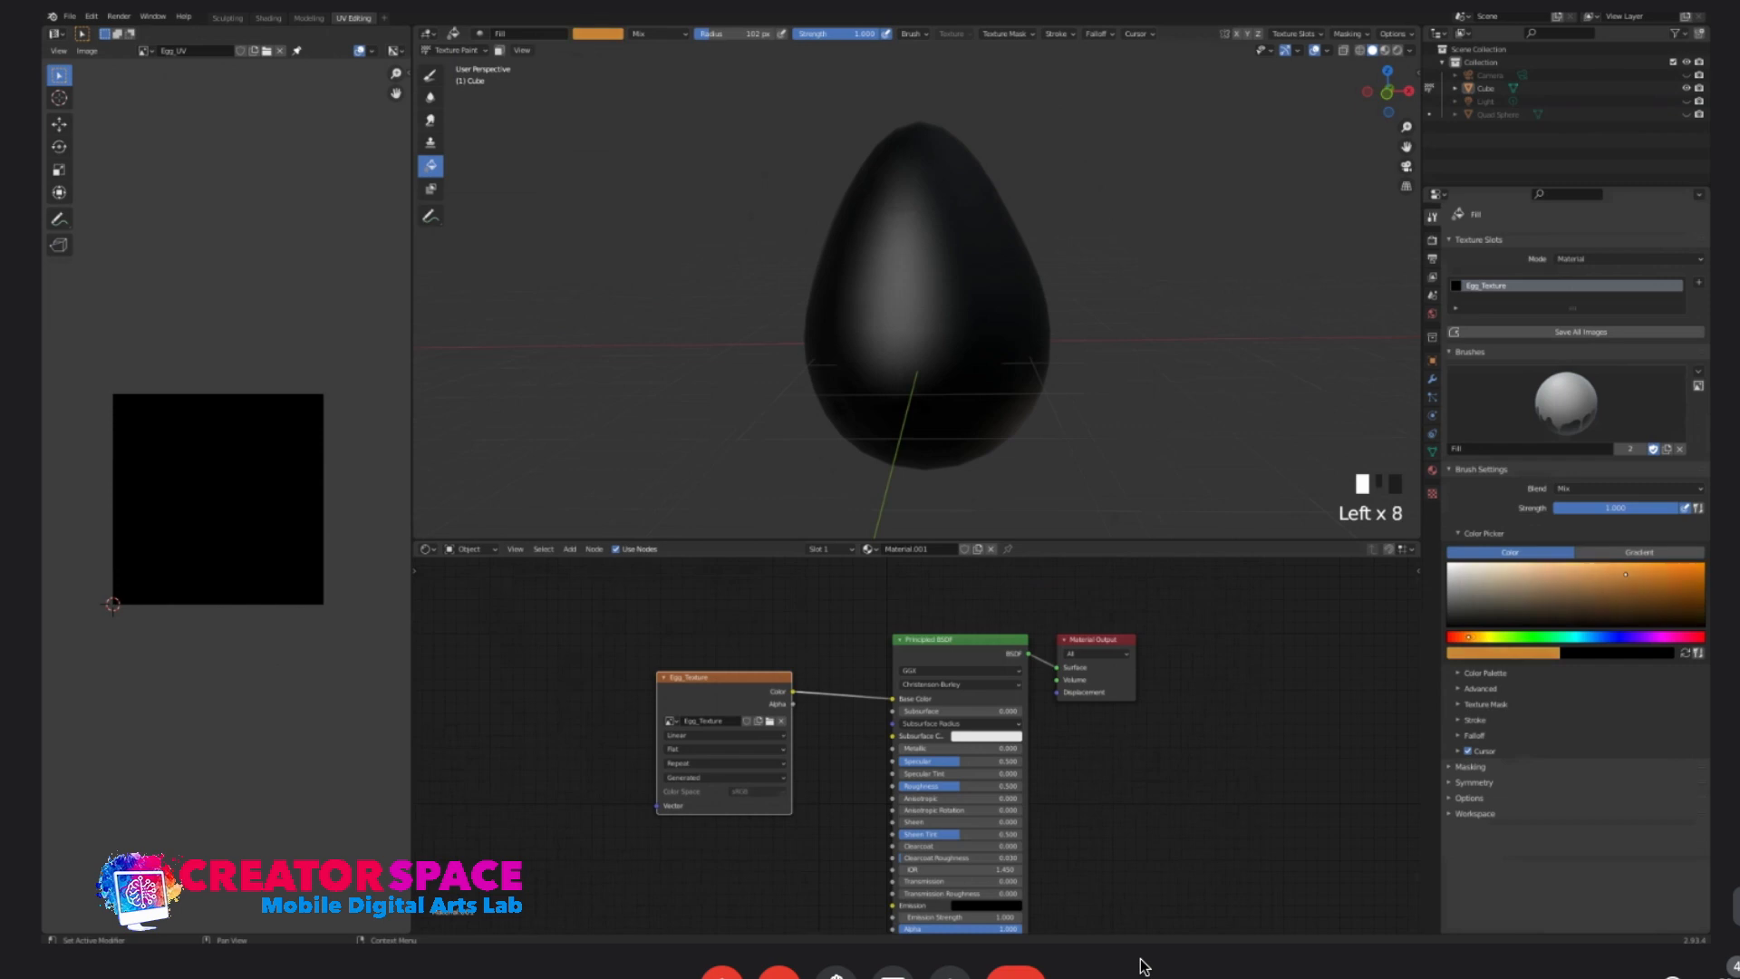
click(1656, 579)
click(1468, 637)
click(1689, 578)
- Set the fill colour to a deep blue and fill the whole egg with it, checking the coverage from another side
click(1608, 637)
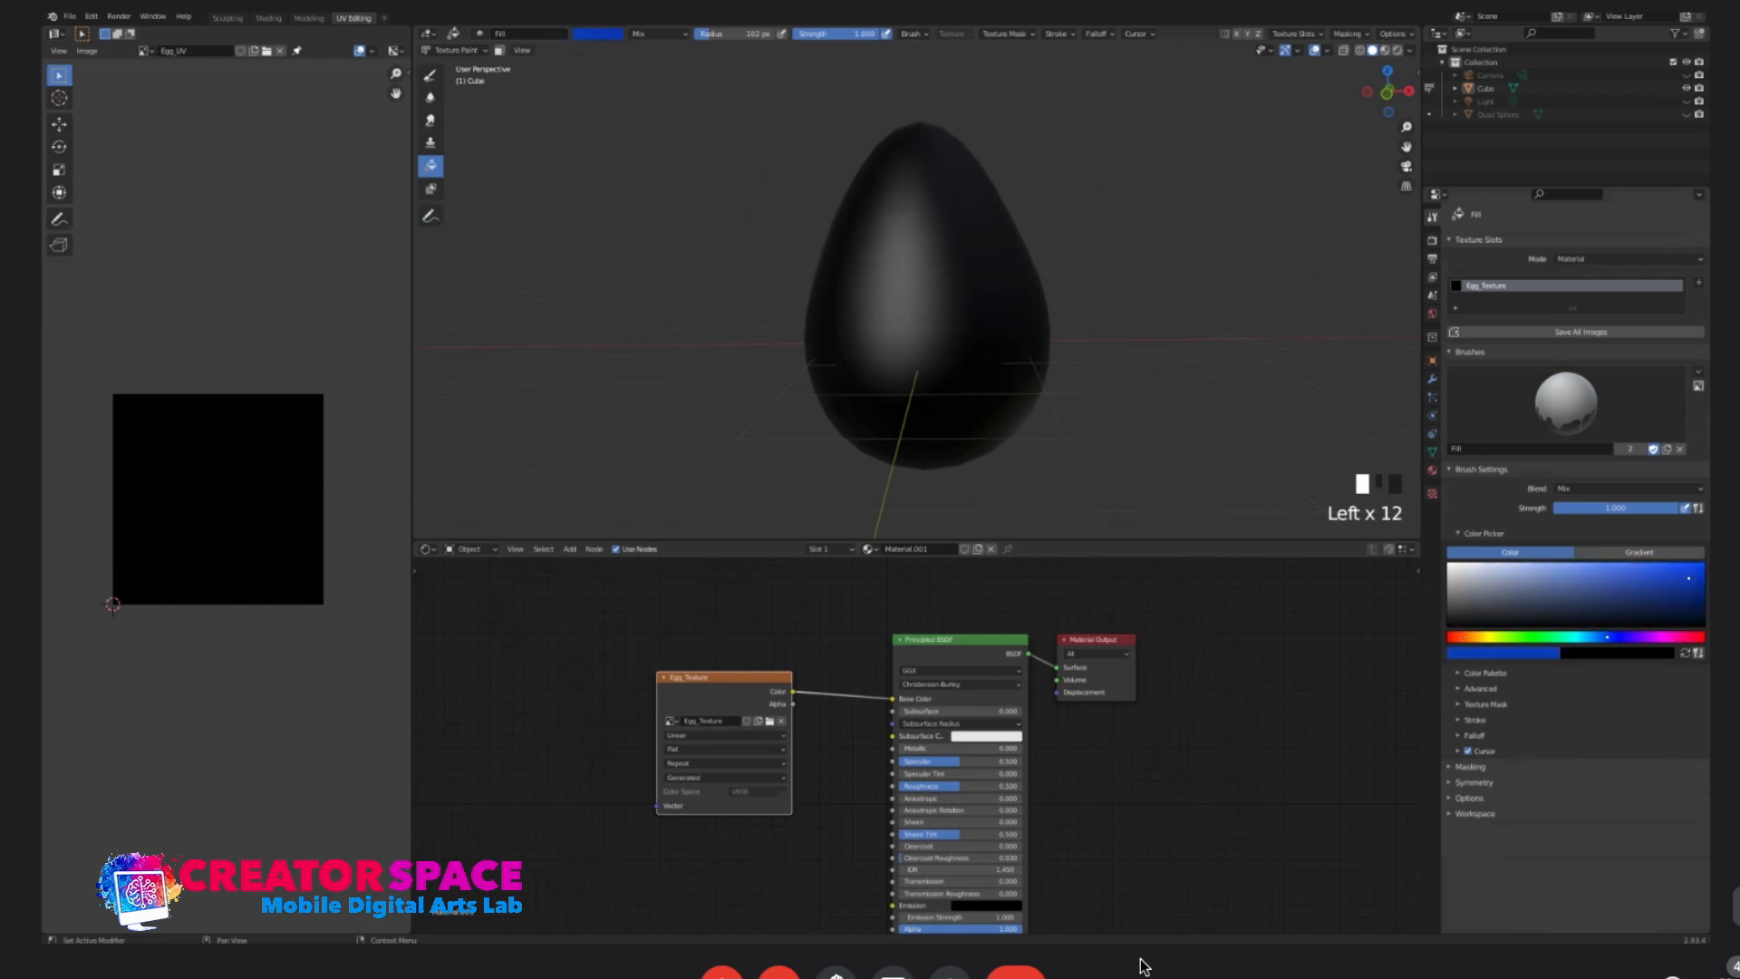
click(1676, 576)
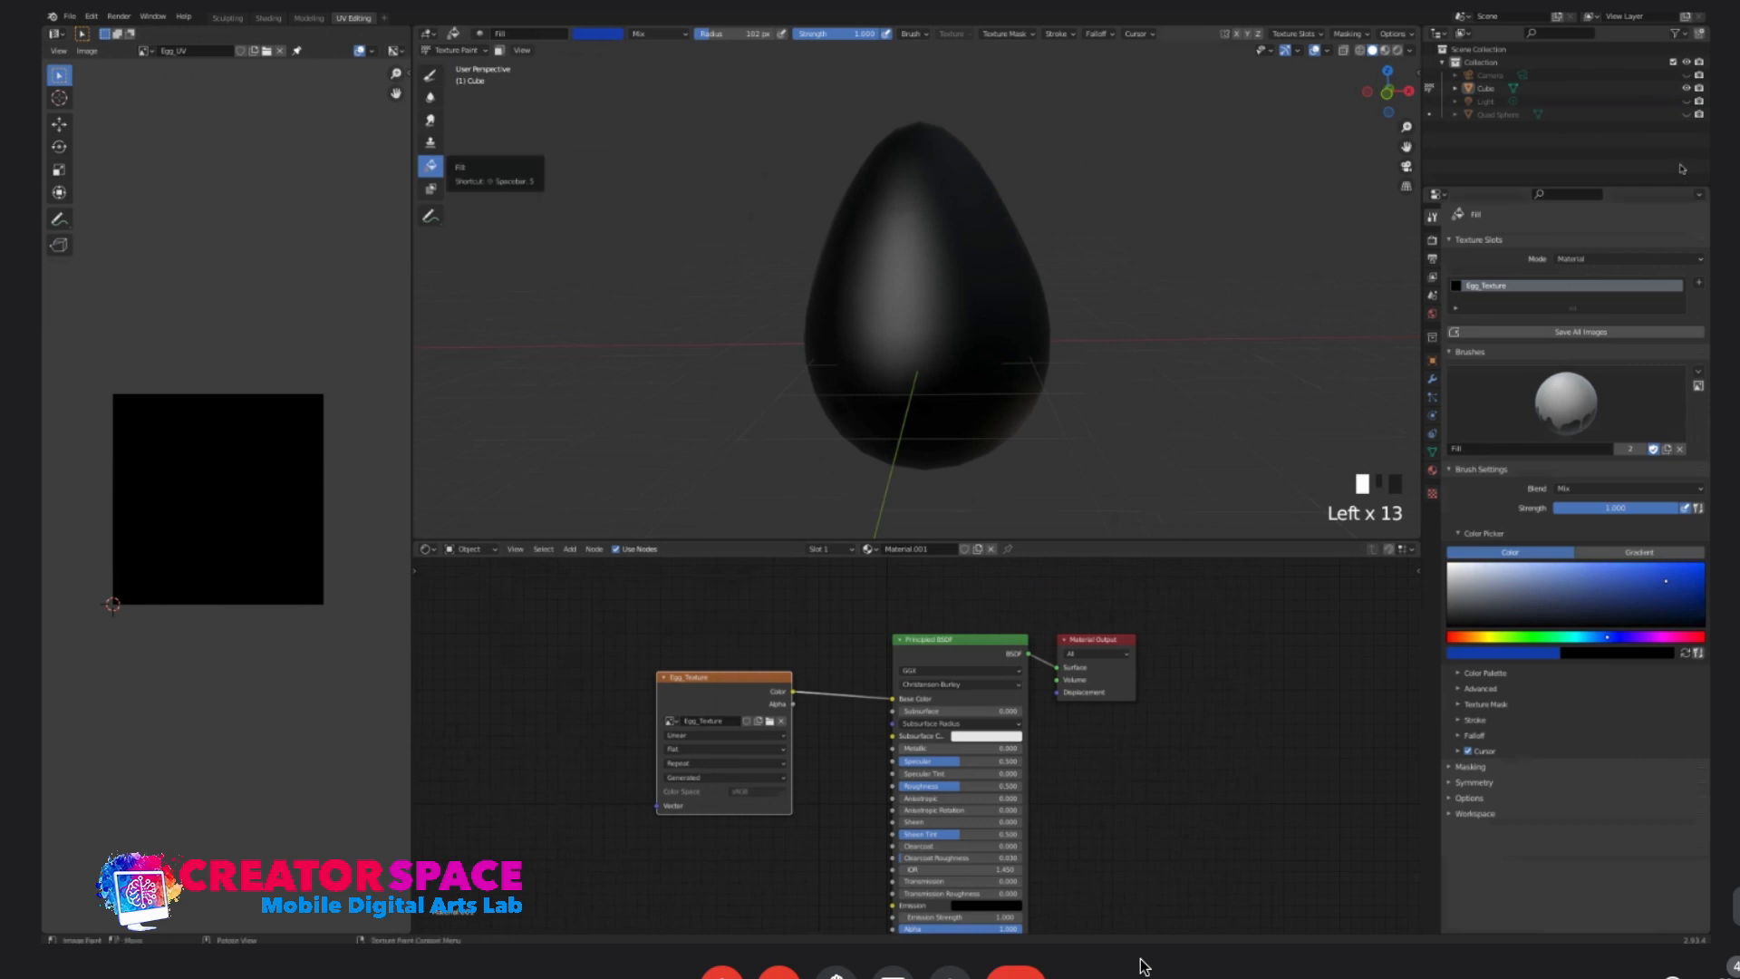
click(924, 299)
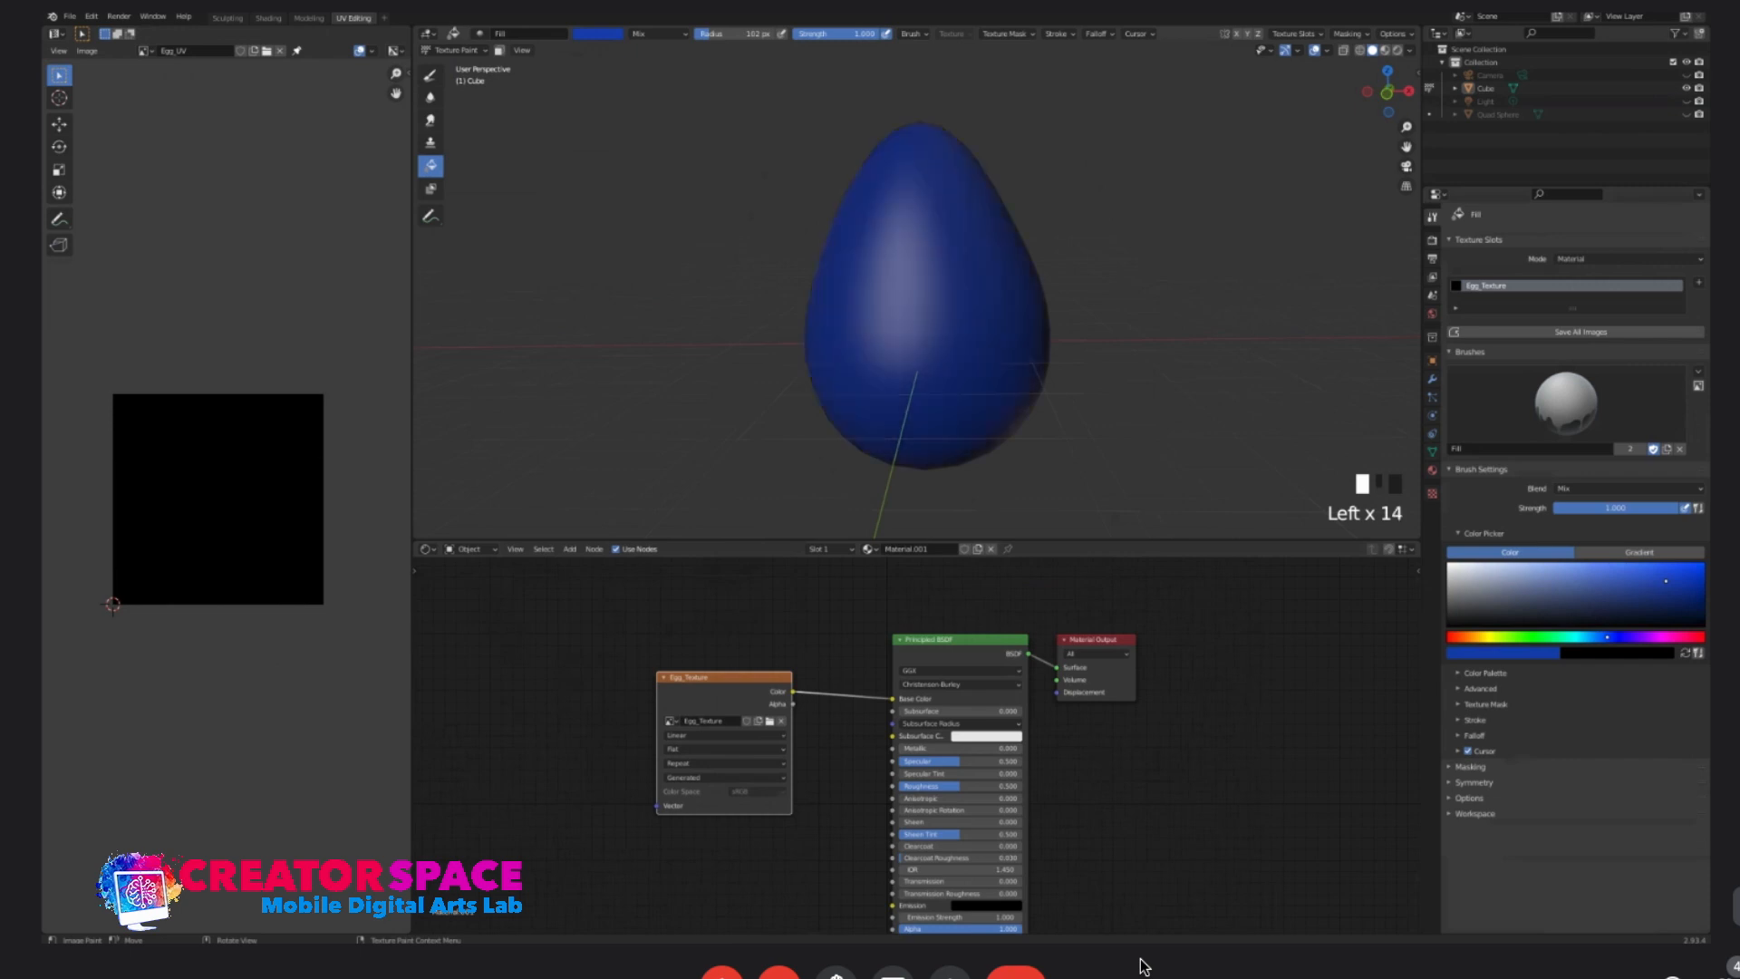
middle_drag(924, 299, 998, 299)
mouse_move(961, 309)
middle_down()
mouse_move(907, 335)
mouse_move(979, 309)
middle_up()
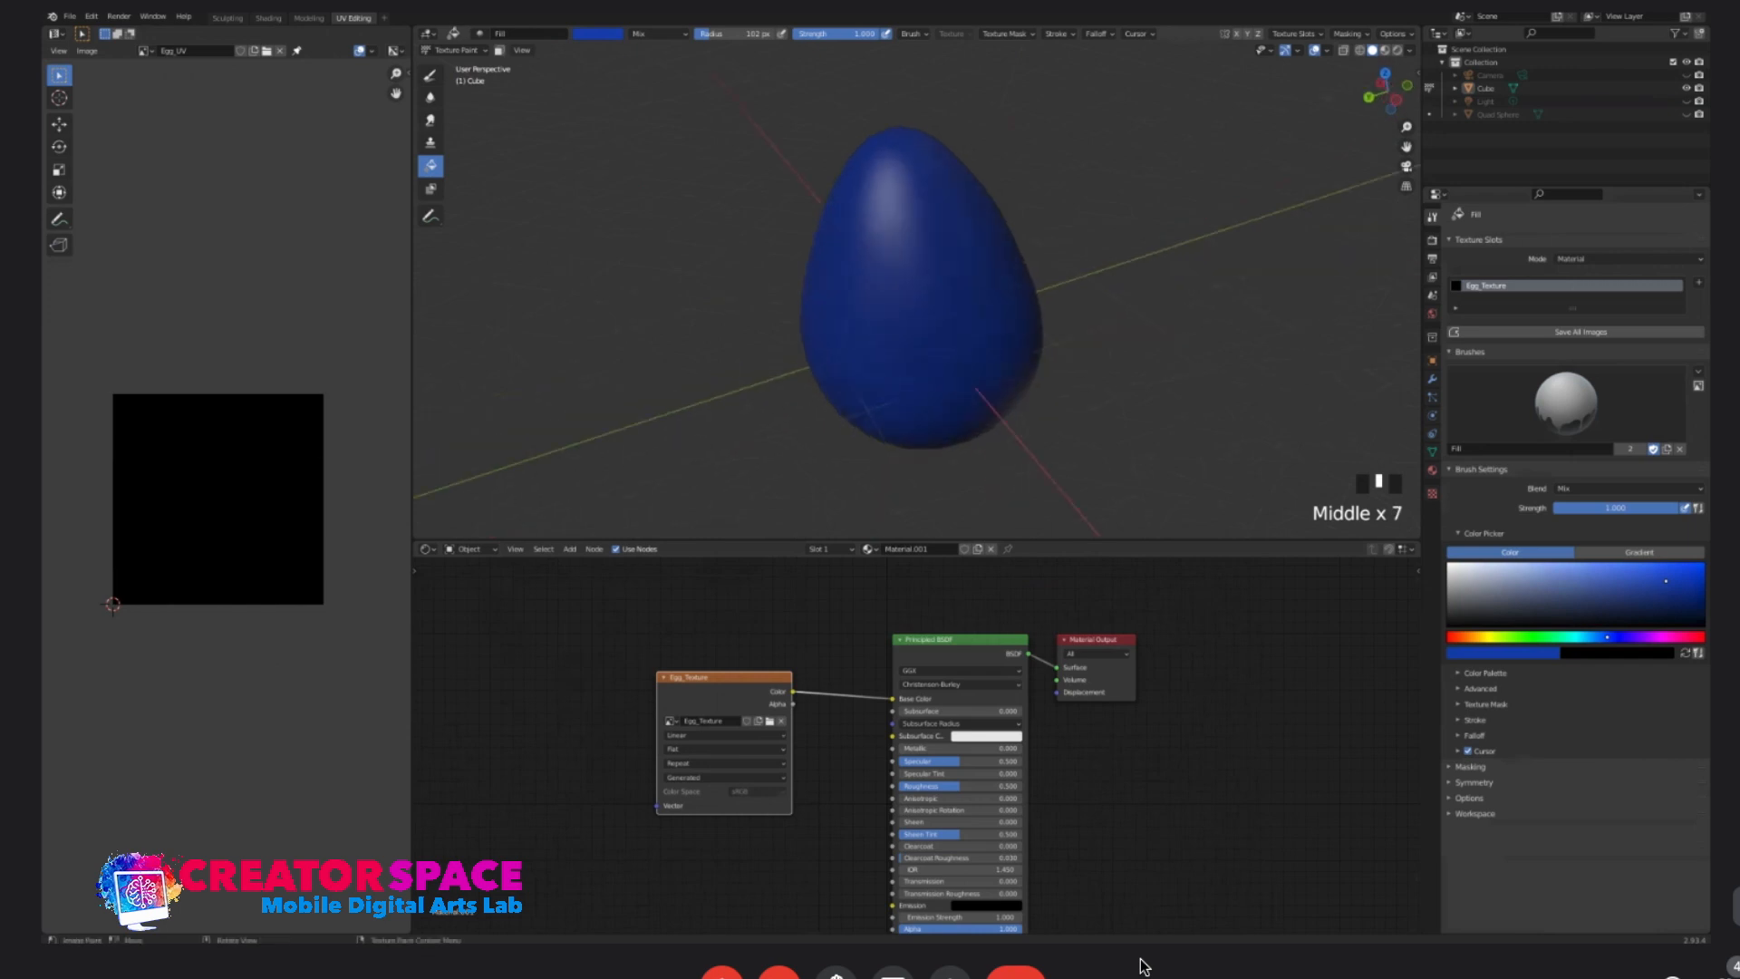
- Activate the Draw brush and enlarge the 3D viewport over the node editor for a closer view of the egg
click(430, 74)
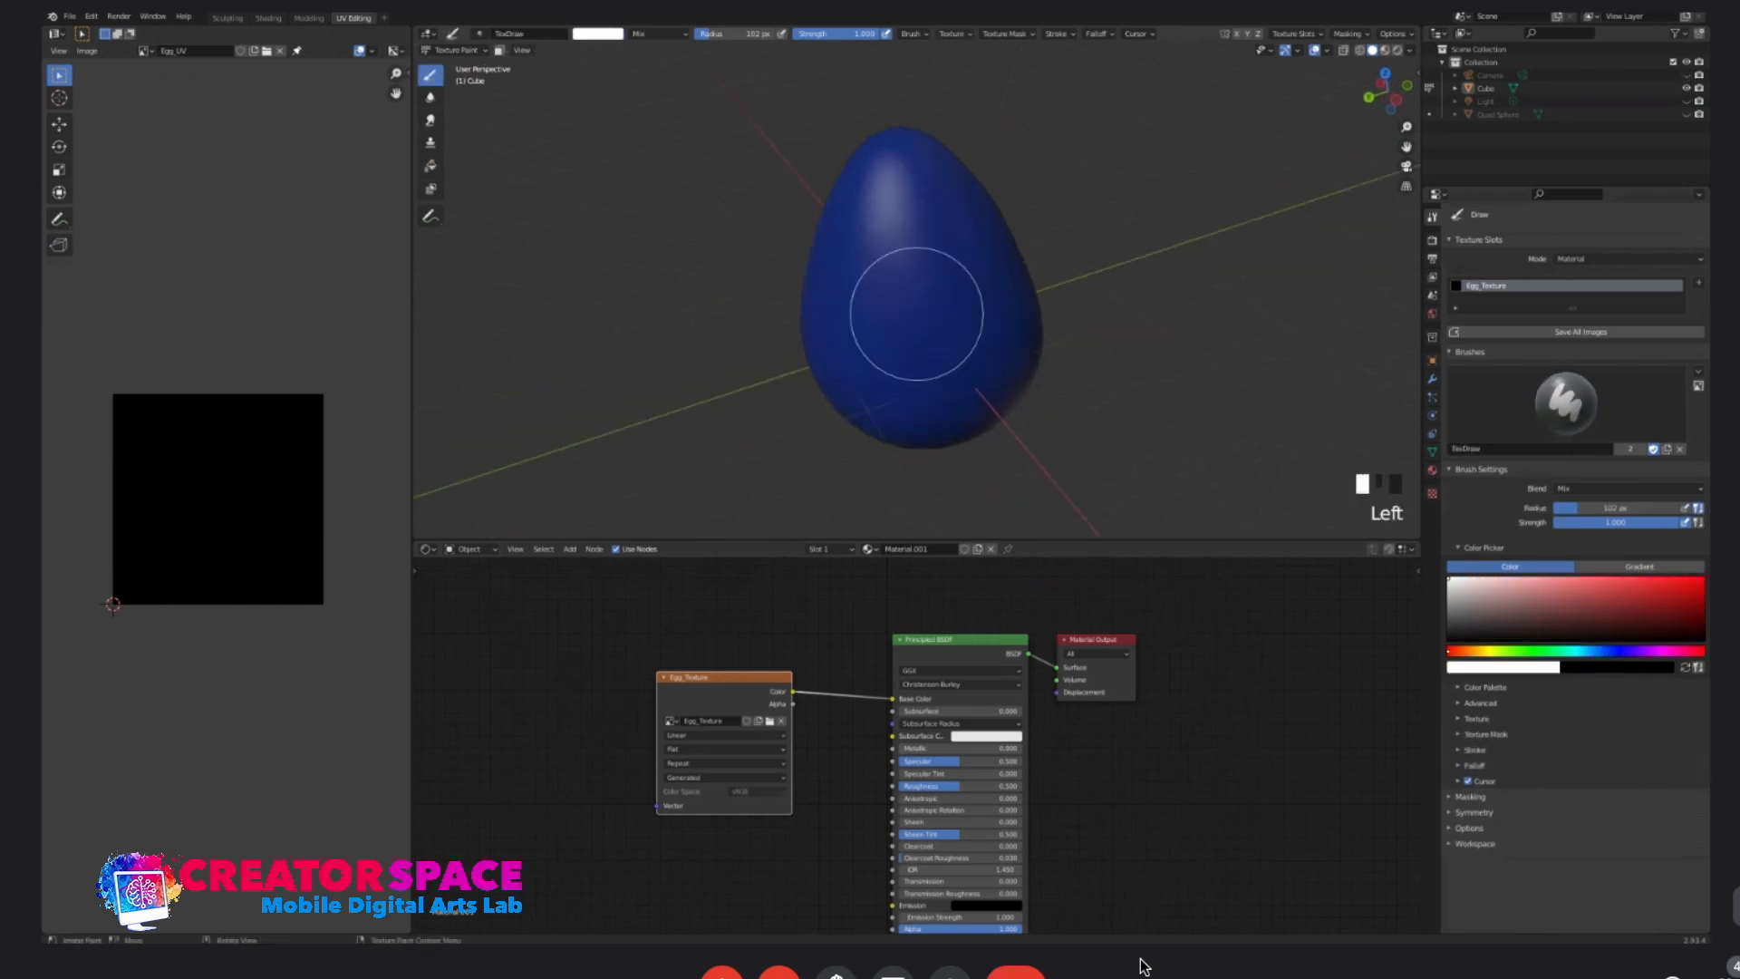
scroll(970, 342, up, 2)
drag(1088, 541, 1088, 720)
scroll(1018, 404, up, 1)
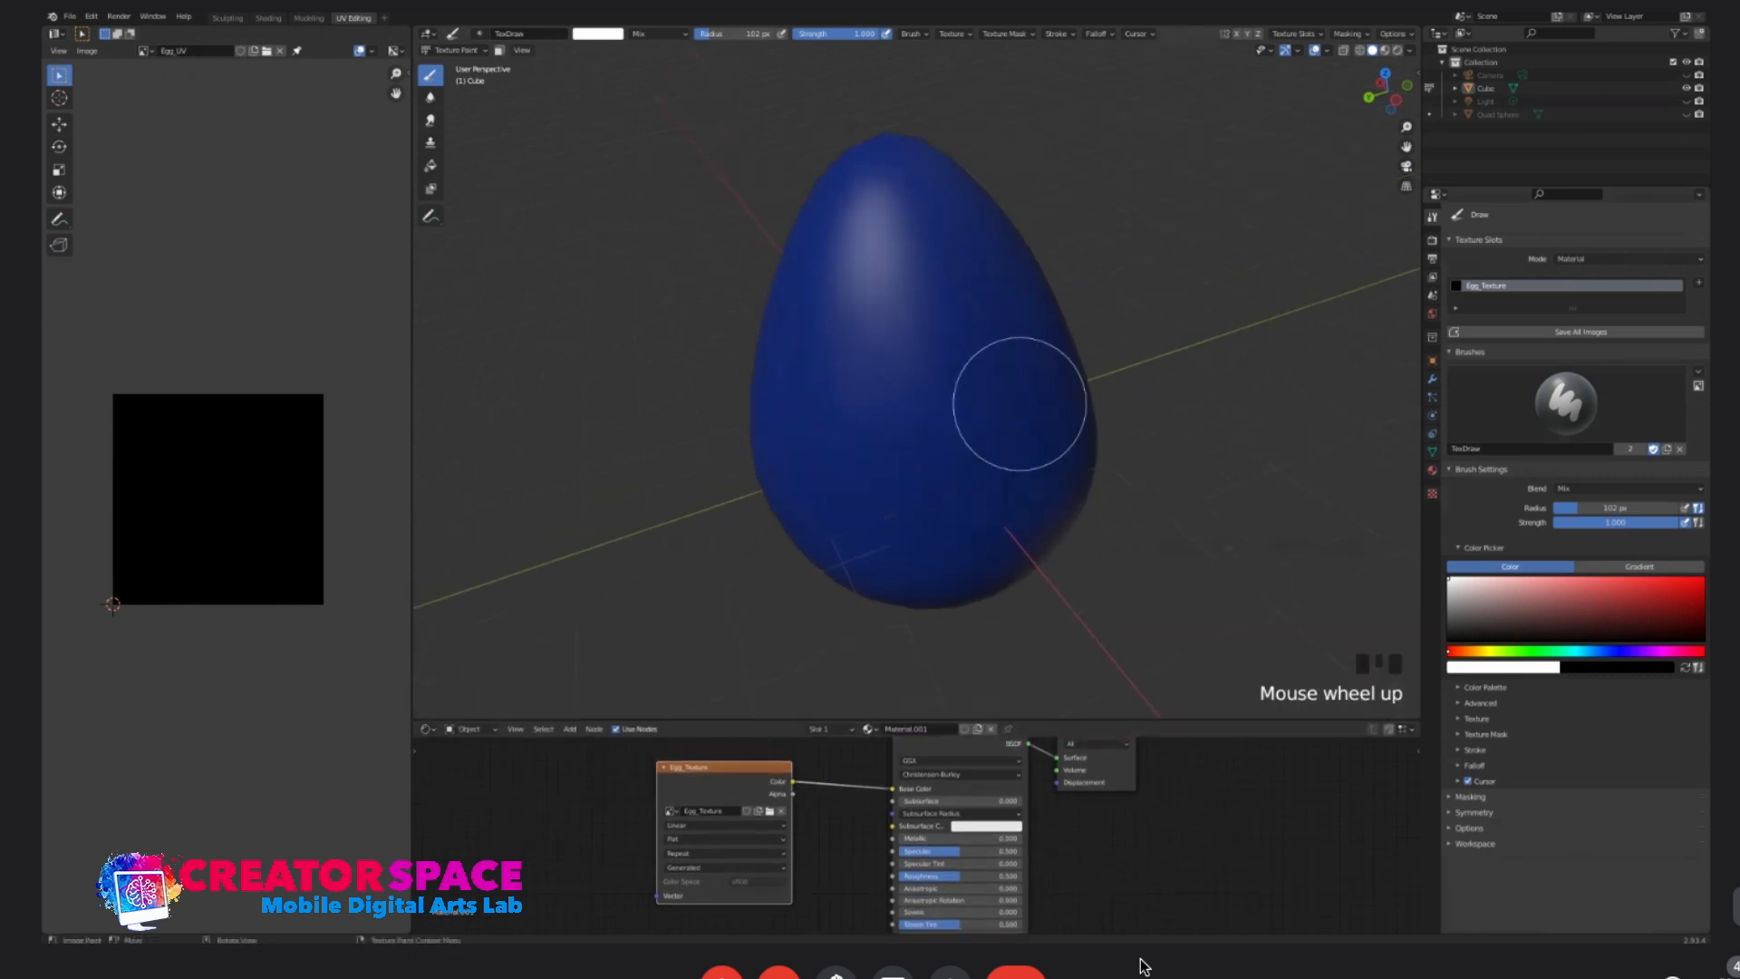
middle_drag(921, 489, 925, 463)
middle_drag(909, 389, 966, 395)
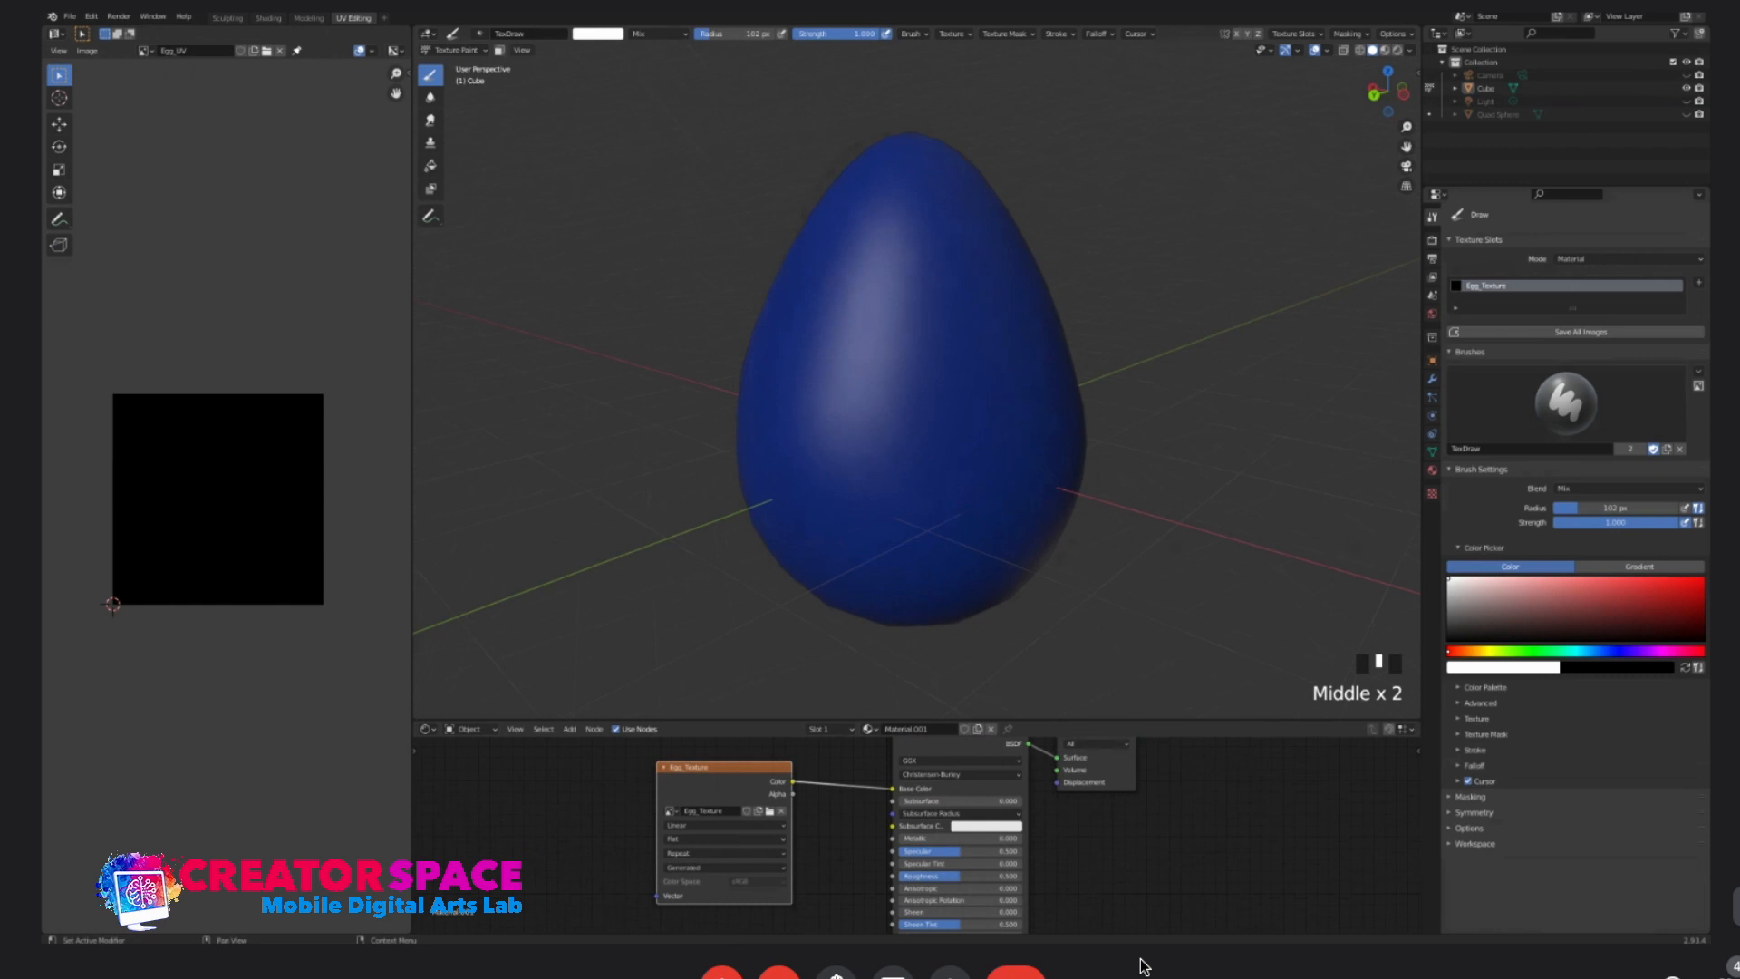
- Set the brush colour to a strong orange-red
click(1636, 595)
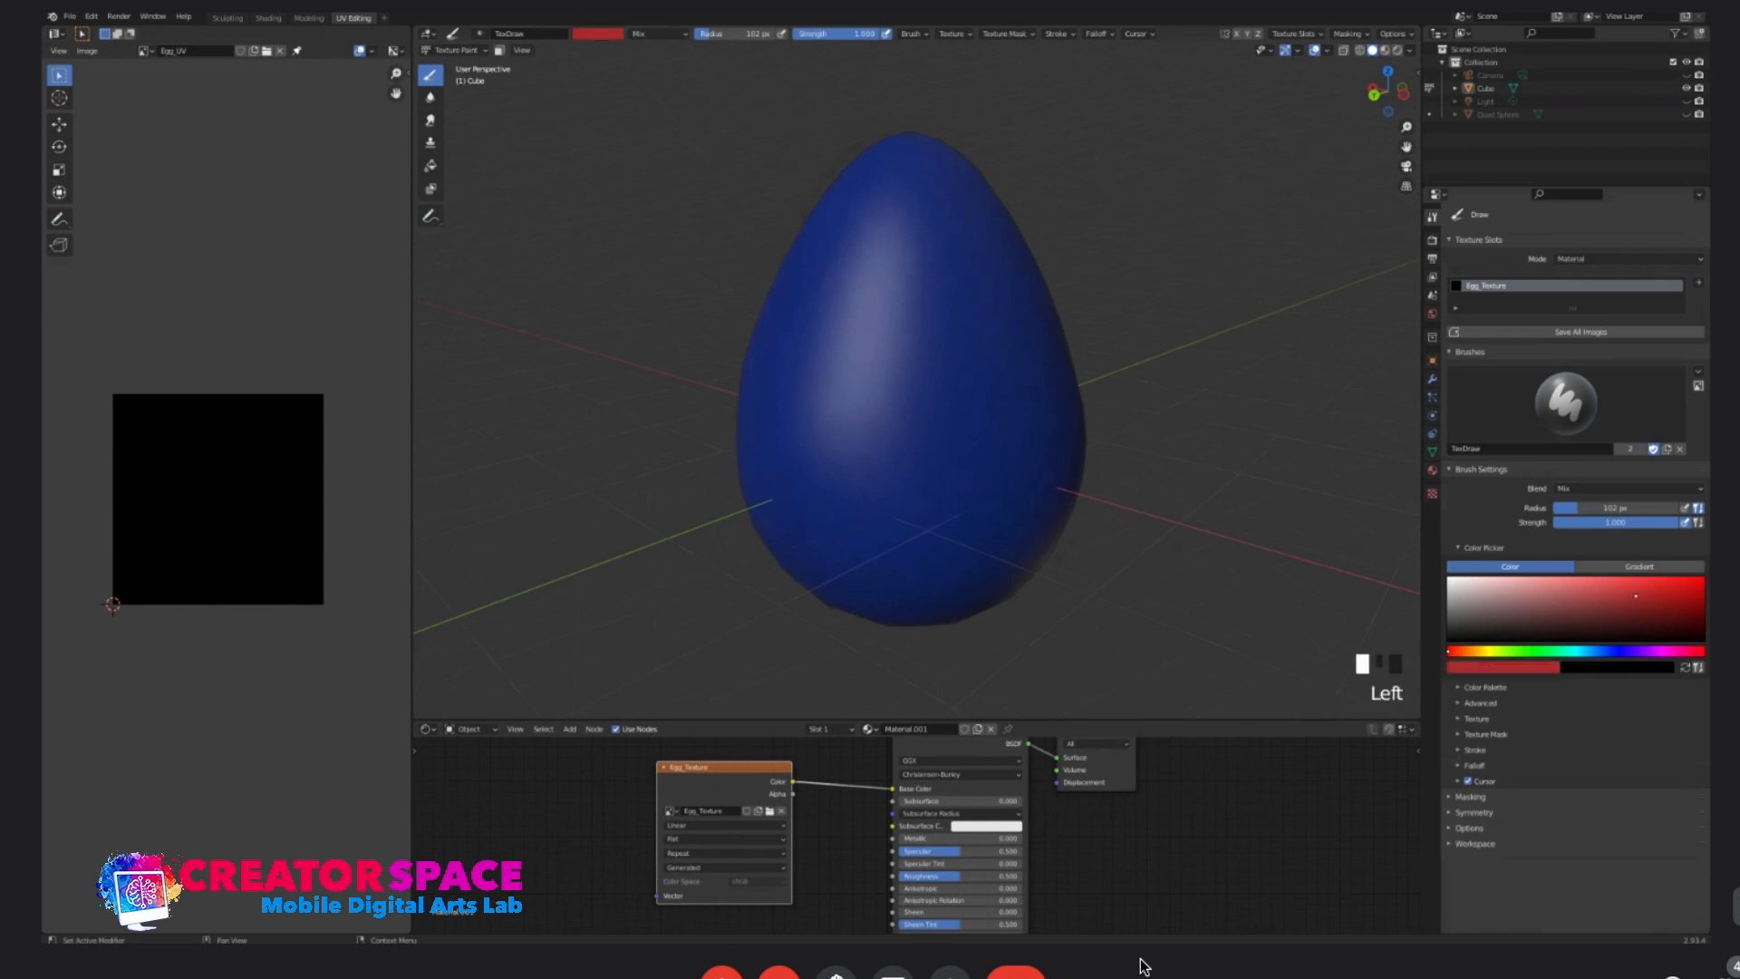
click(1457, 651)
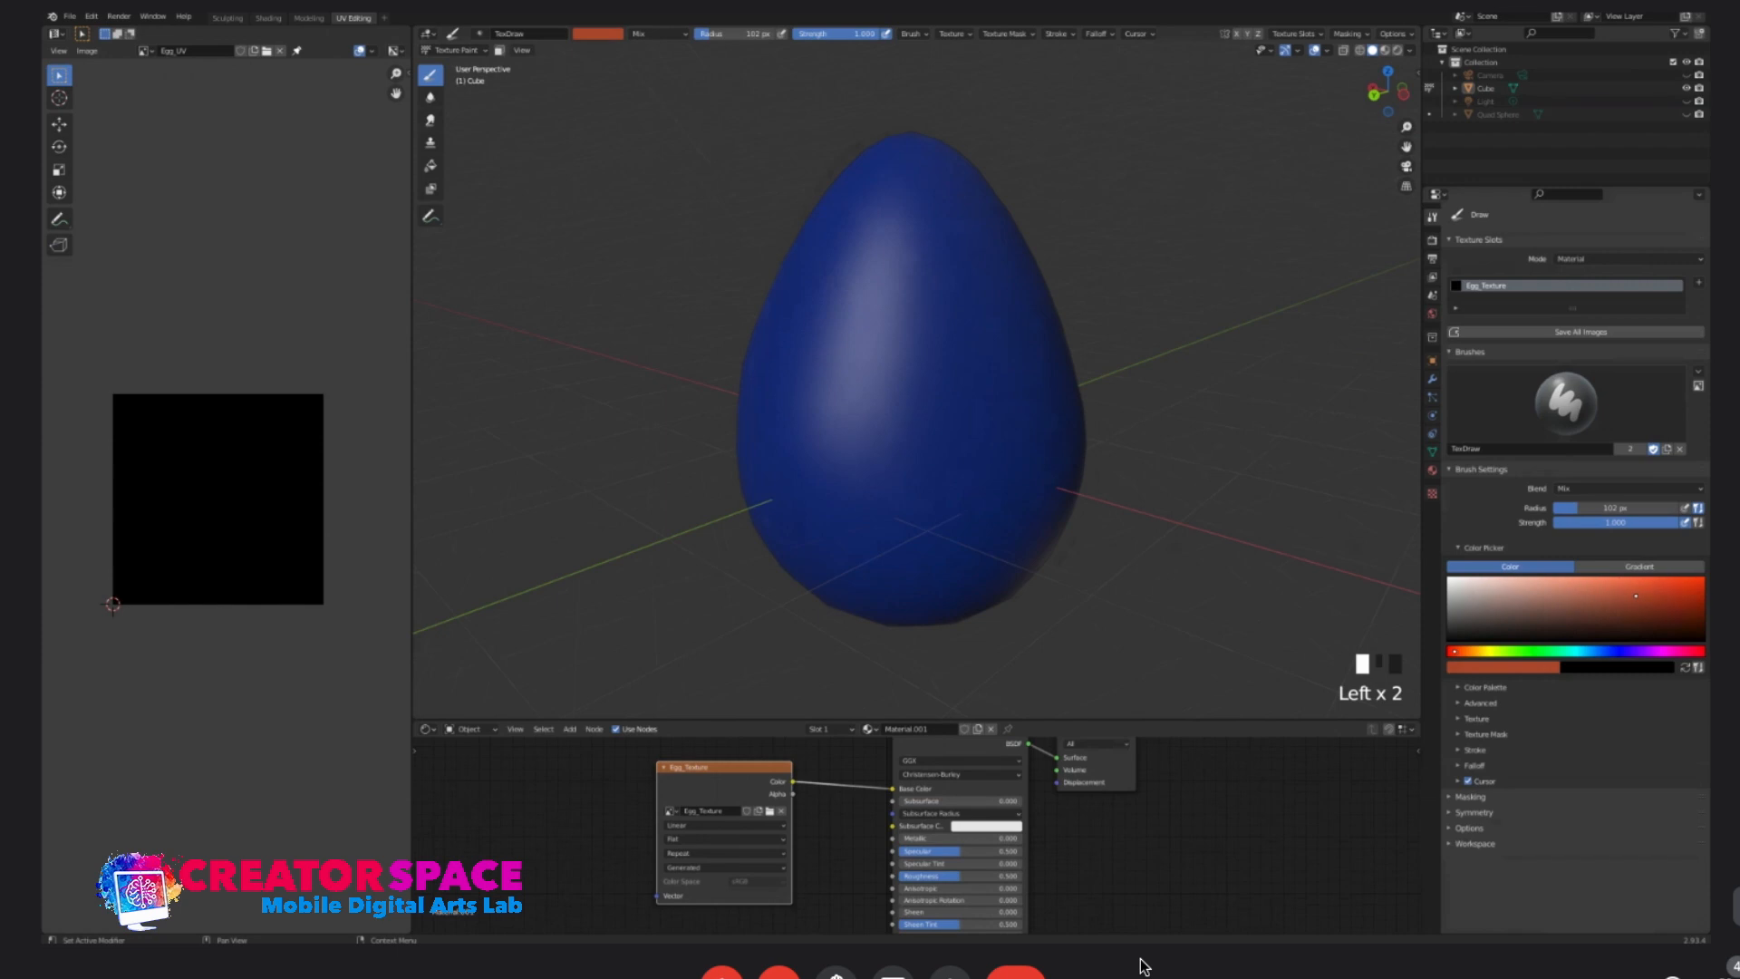
click(1680, 591)
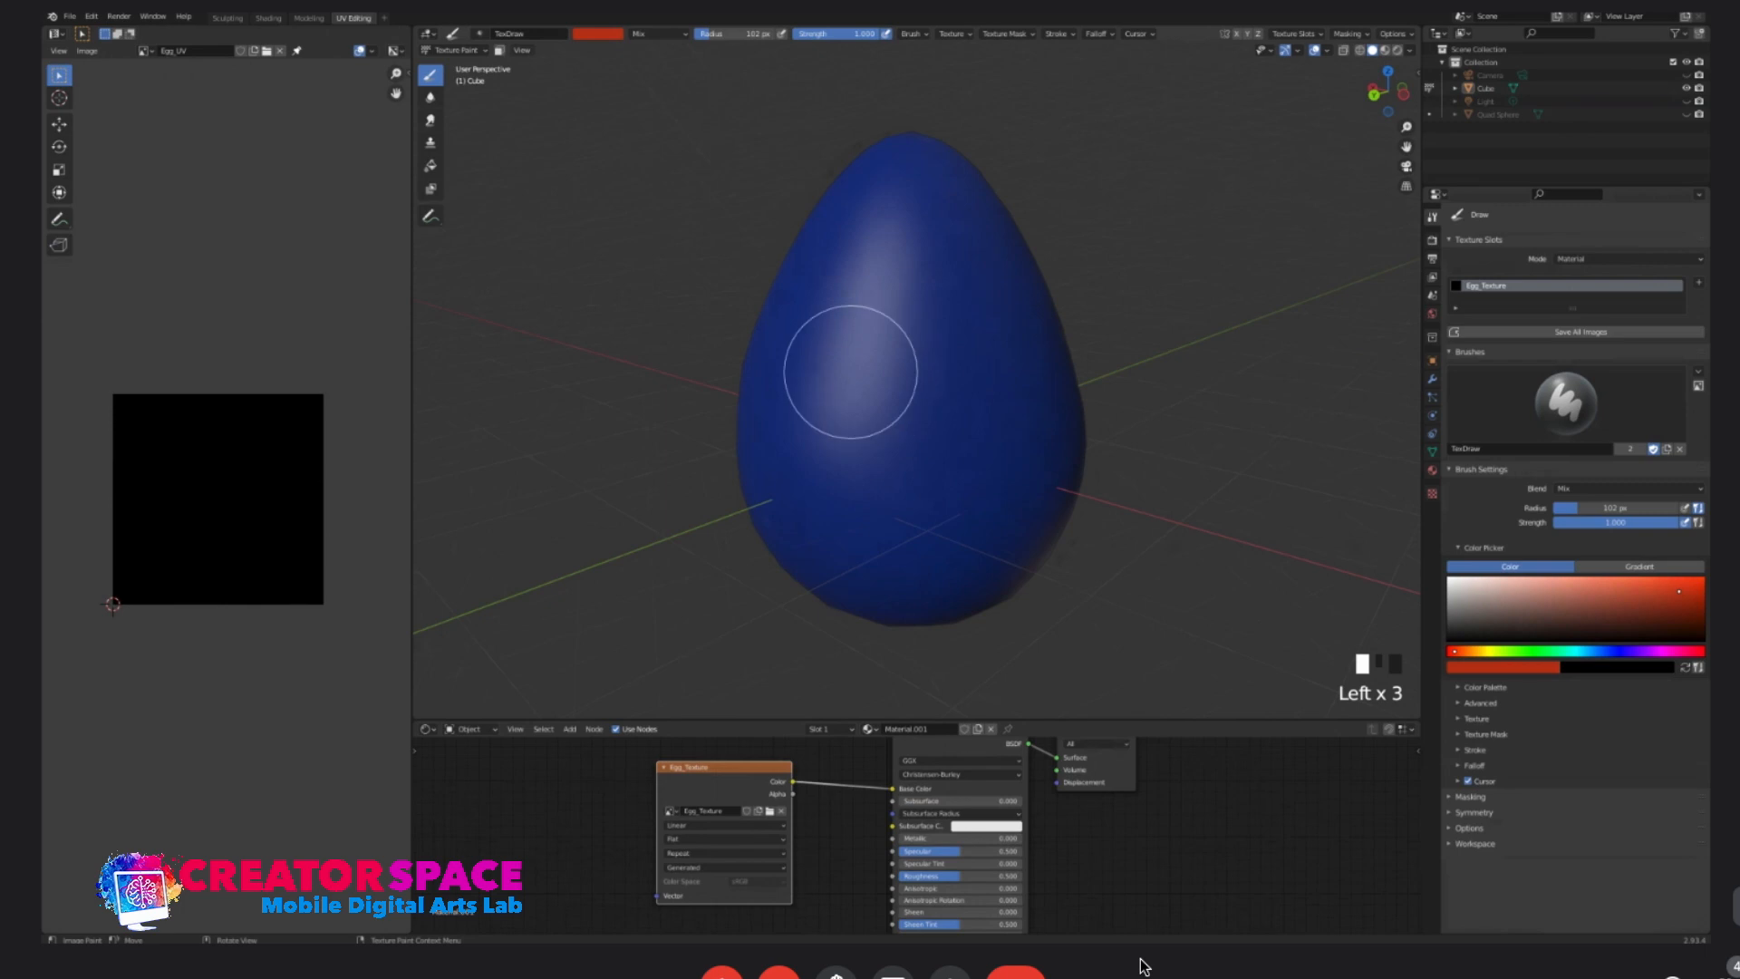
- Paint a wide orange-red band around the egg's middle, working through the front, right, back and remaining sides
key(KP_1)
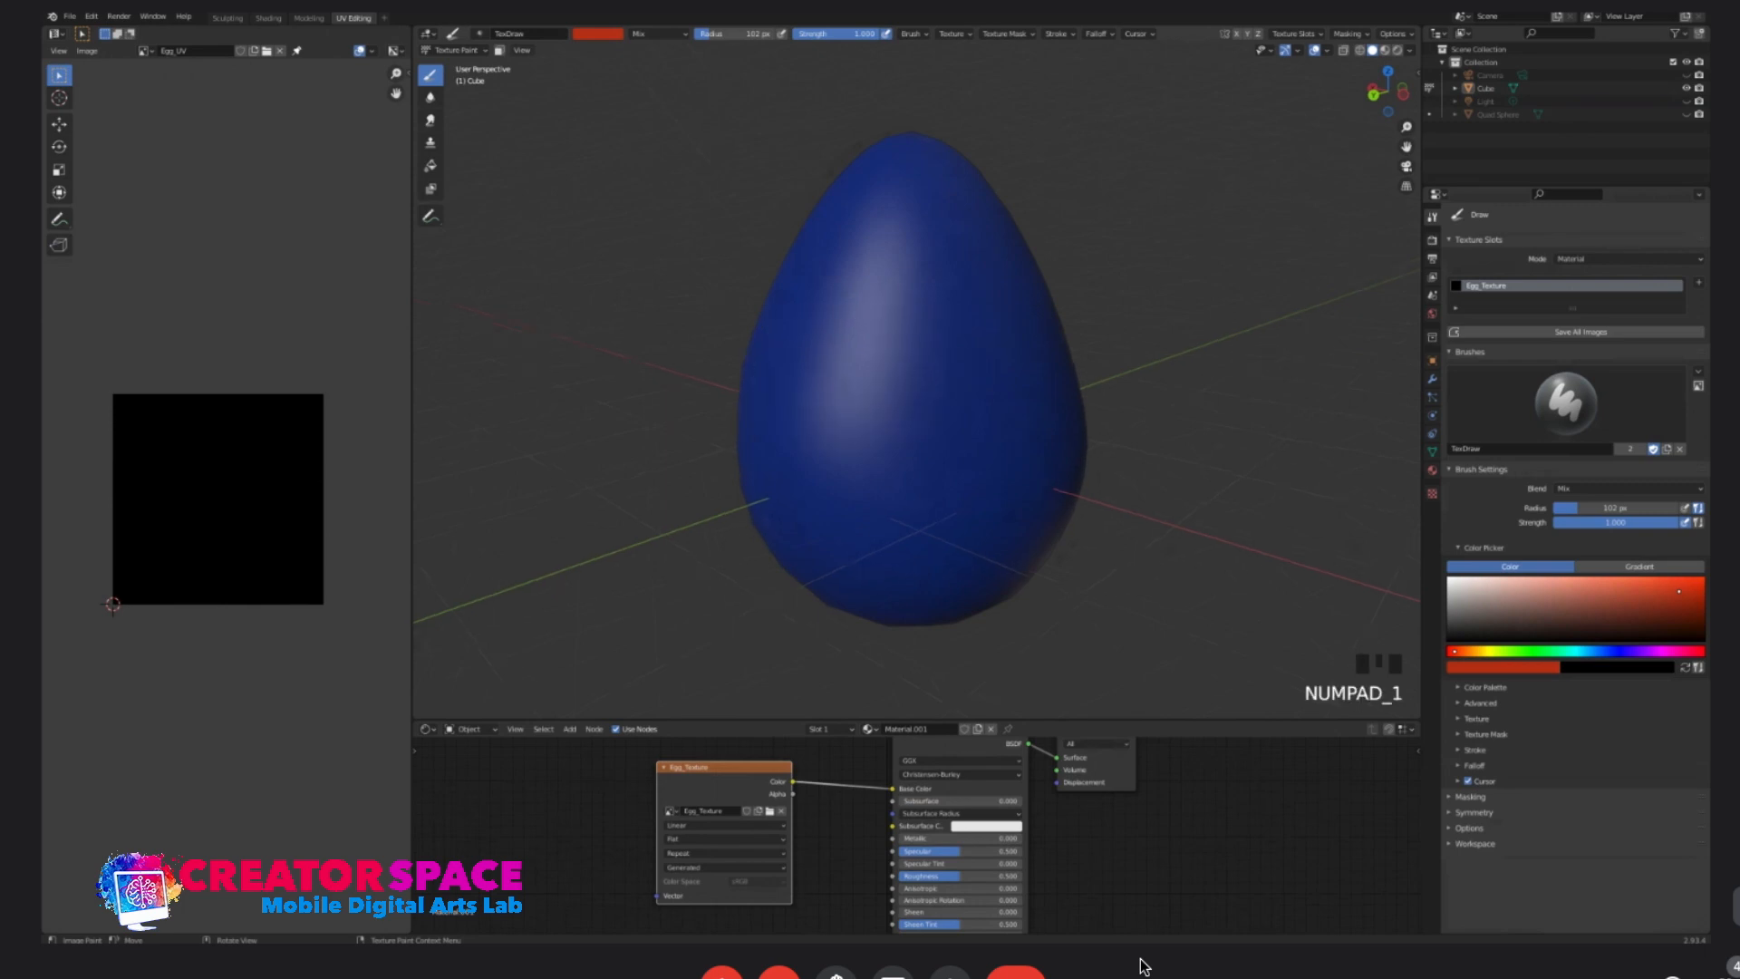
mouse_move(752, 376)
mouse_down()
mouse_move(1099, 357)
mouse_move(731, 370)
mouse_move(862, 400)
mouse_move(1002, 399)
mouse_move(765, 393)
mouse_move(818, 405)
mouse_up()
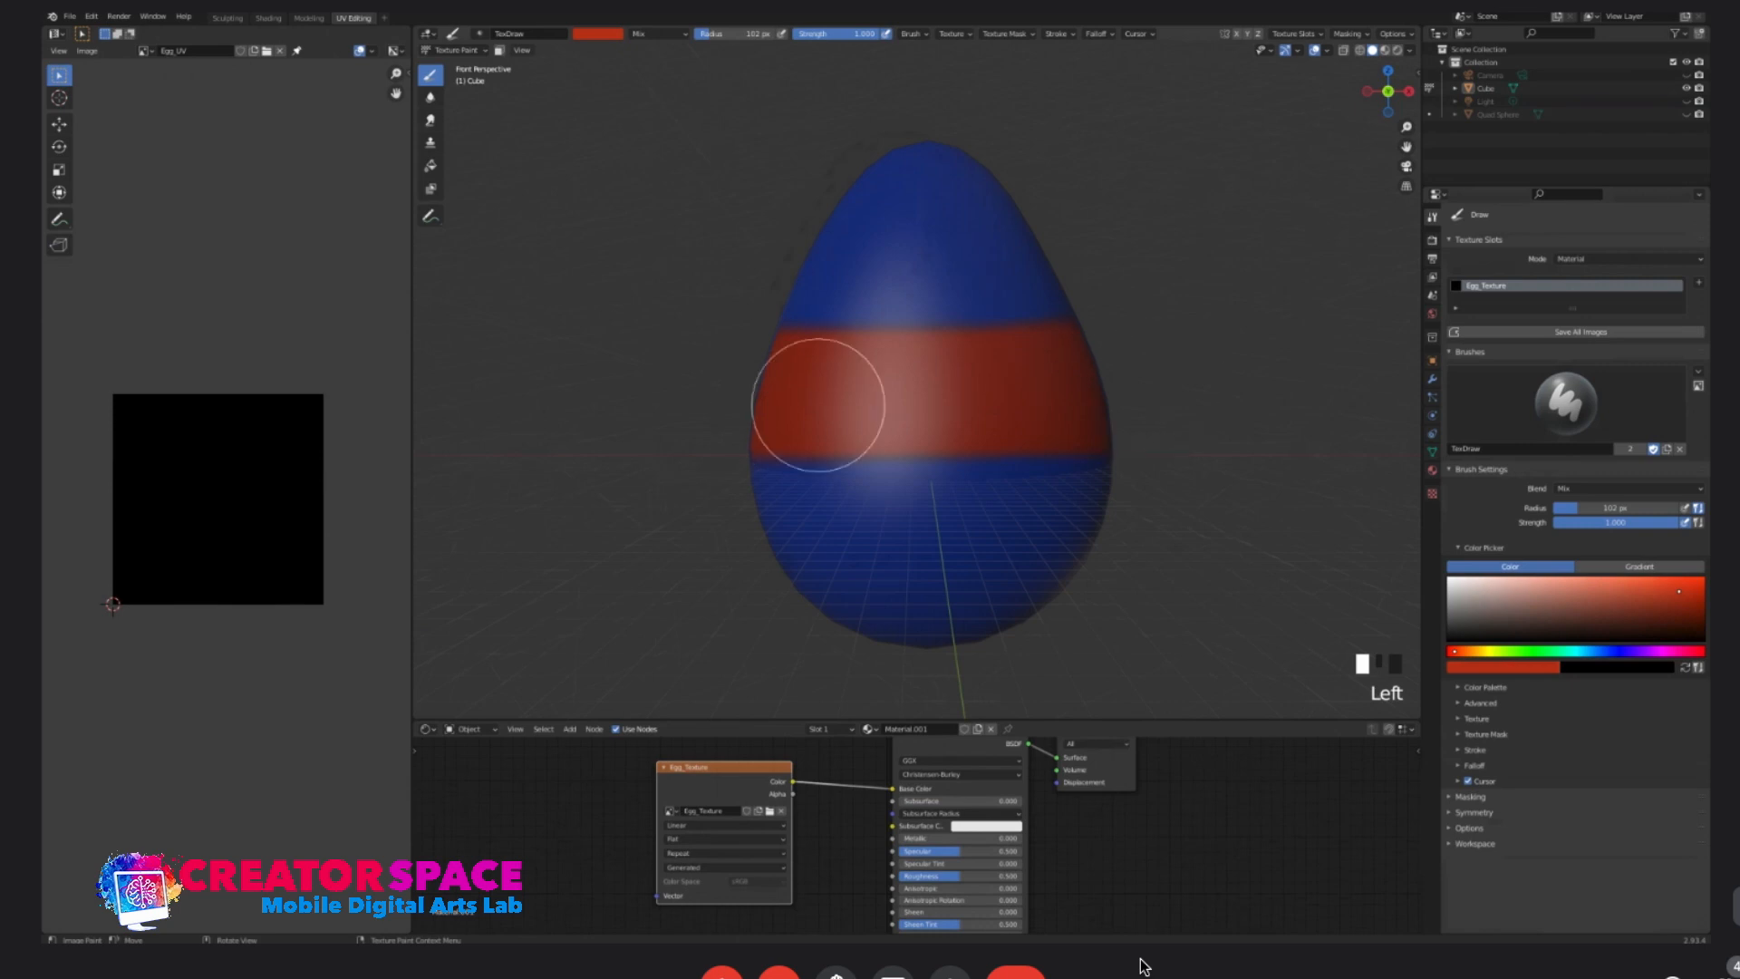
key(KP_3)
mouse_move(852, 381)
mouse_down()
mouse_move(765, 350)
mouse_move(746, 404)
mouse_move(936, 433)
mouse_move(979, 377)
mouse_move(1114, 391)
mouse_up()
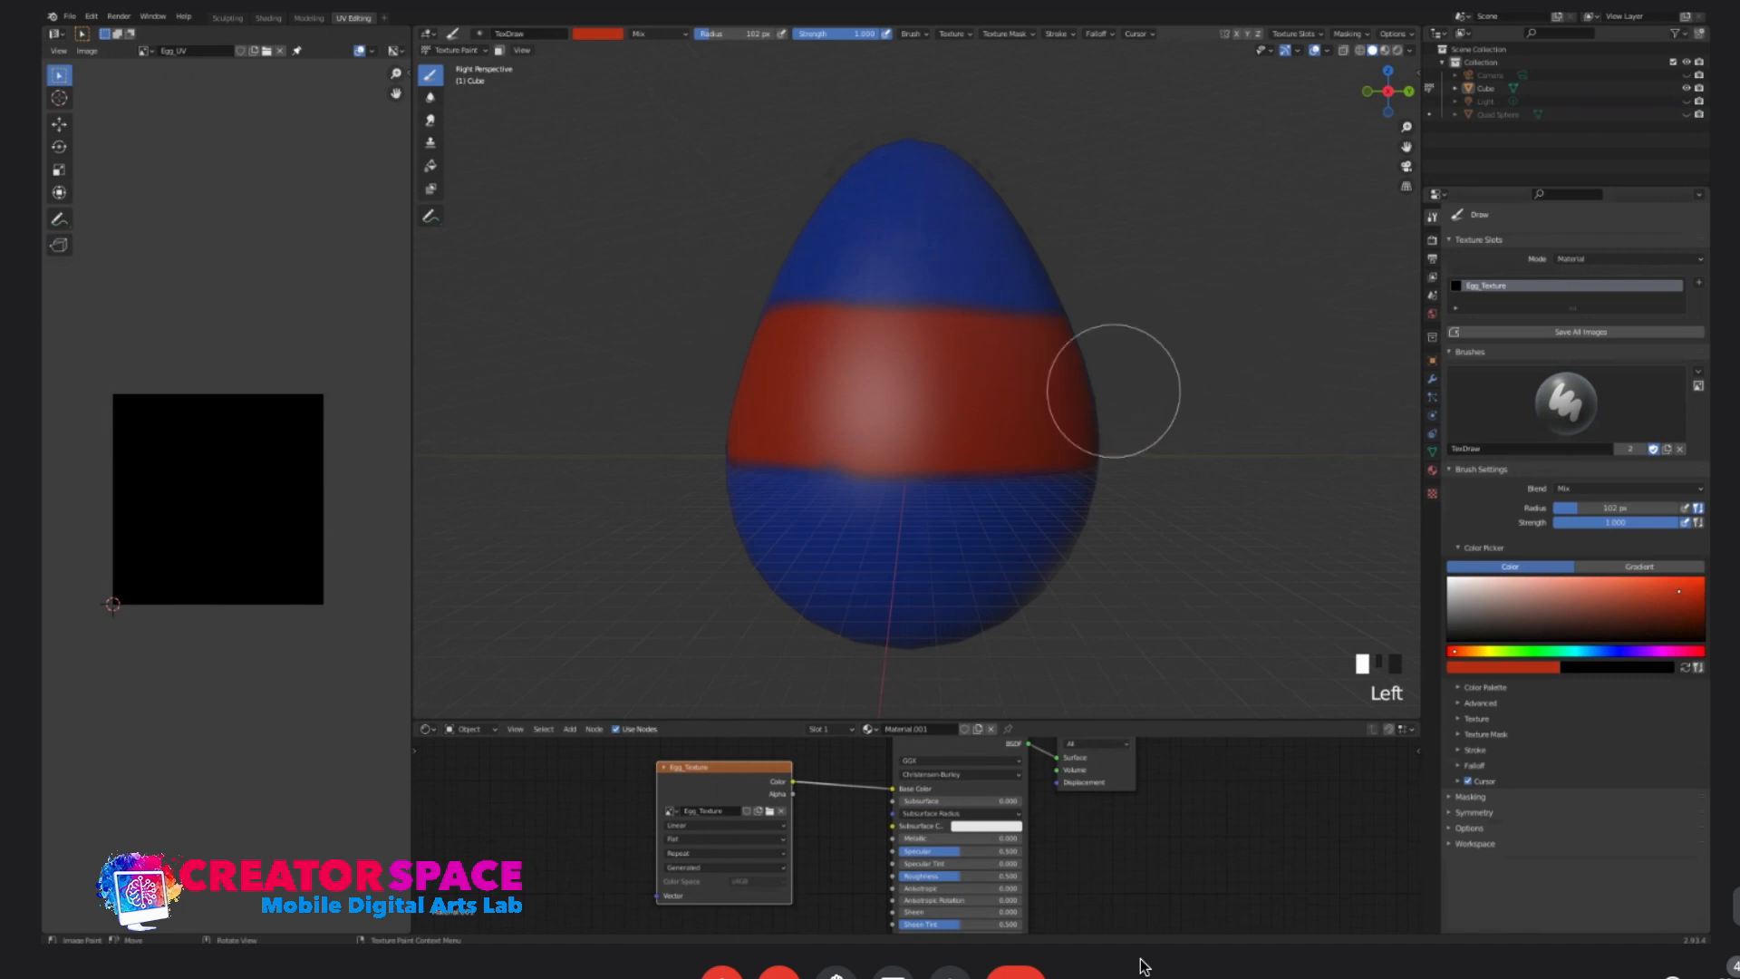
key(KP_9)
mouse_move(879, 381)
mouse_down()
mouse_move(773, 357)
mouse_move(1092, 386)
mouse_move(789, 411)
mouse_move(1042, 404)
mouse_move(1025, 361)
mouse_move(1205, 369)
mouse_up()
key(KP_1)
key(KP_9)
mouse_move(983, 348)
mouse_down()
mouse_move(1057, 416)
mouse_move(738, 420)
mouse_move(1041, 417)
mouse_move(774, 318)
mouse_move(816, 356)
mouse_up()
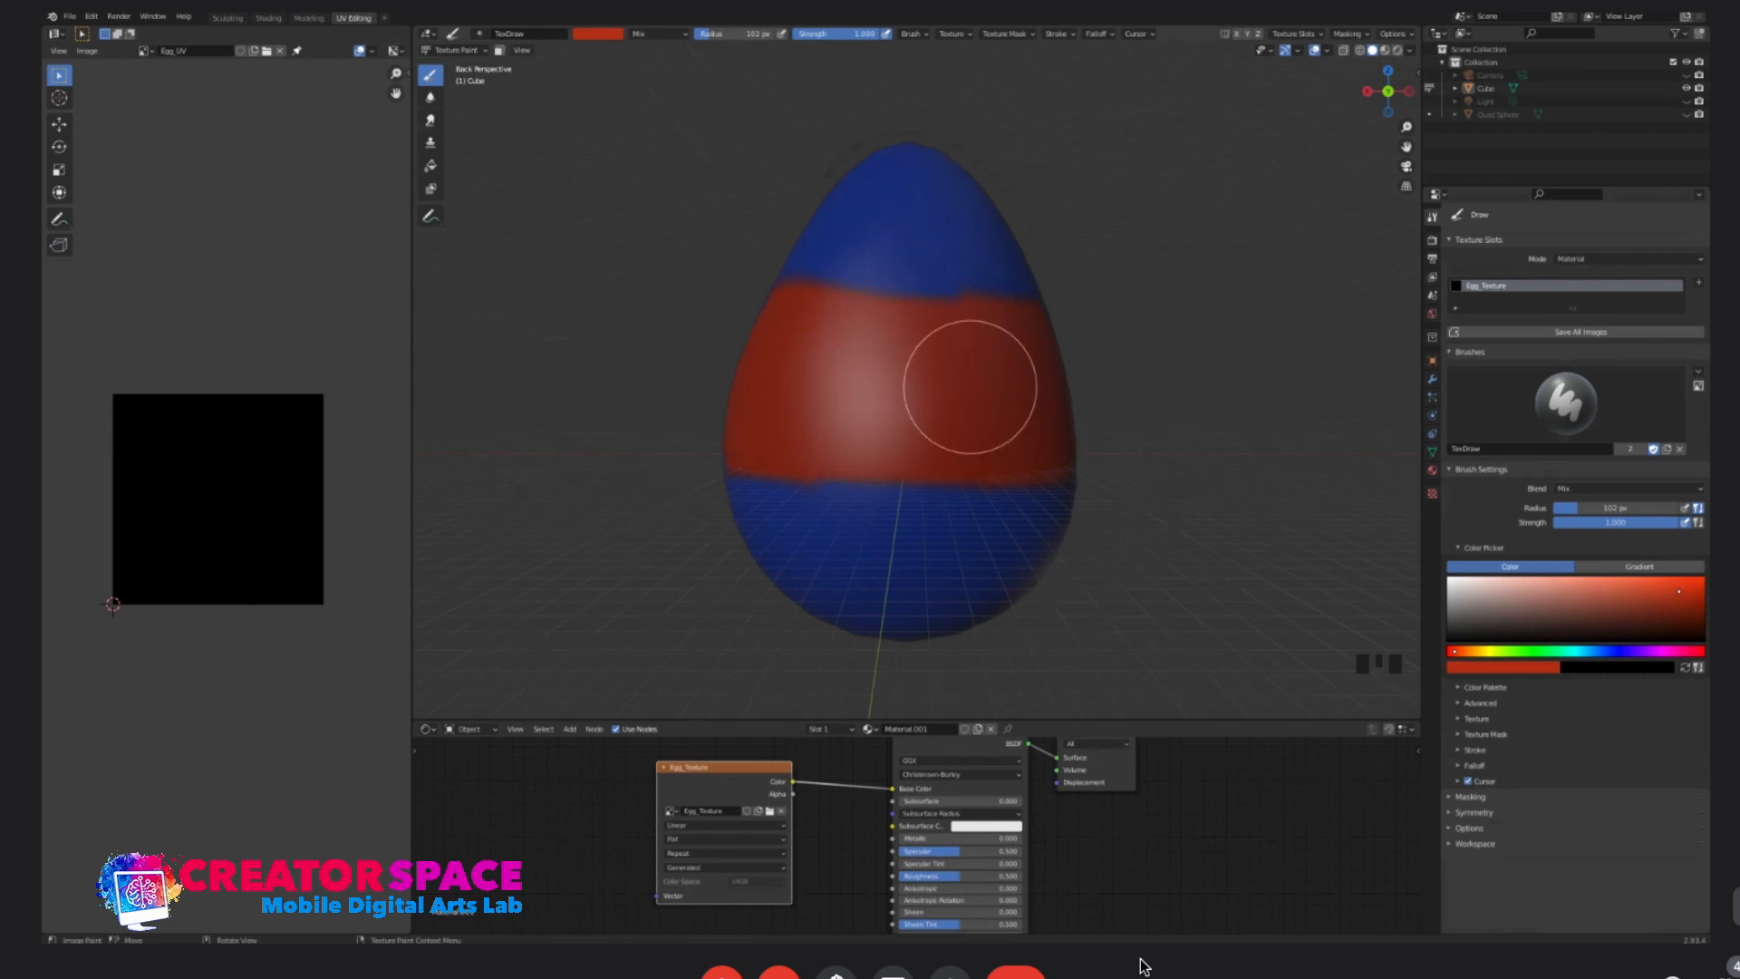
mouse_move(1037, 381)
mouse_down()
mouse_move(940, 330)
mouse_move(699, 369)
mouse_move(1089, 437)
mouse_up()
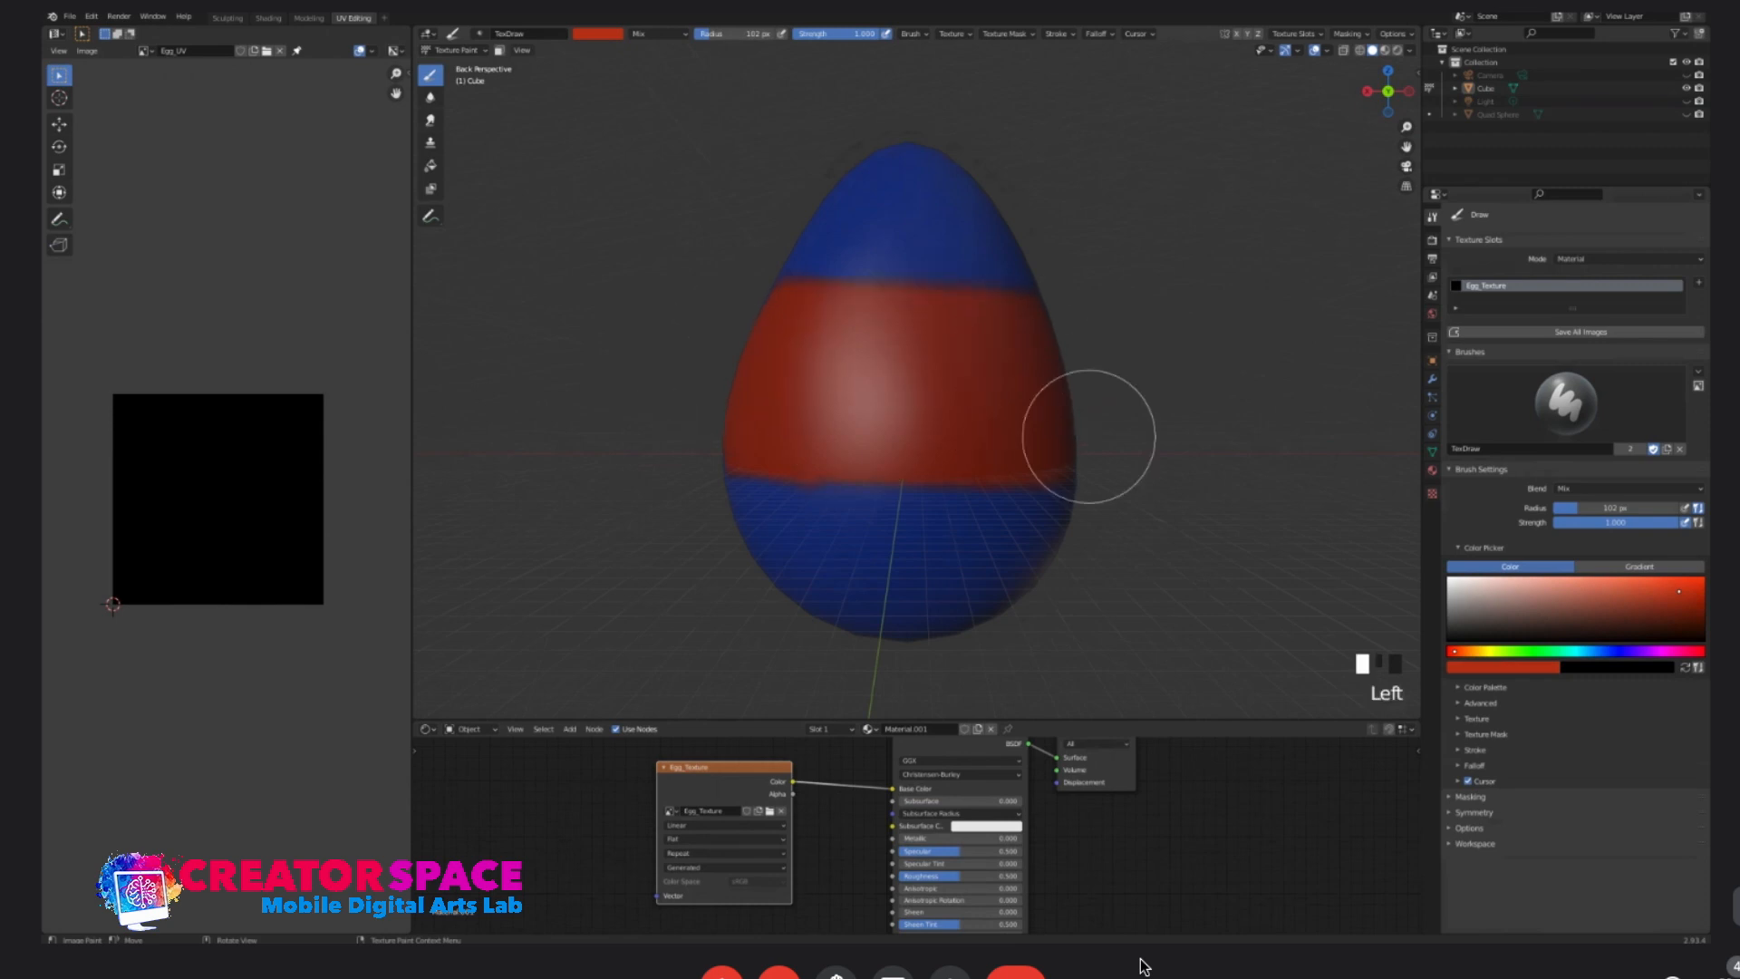
middle_drag(1079, 393, 828, 405)
mouse_move(828, 405)
mouse_down()
mouse_move(873, 357)
mouse_move(1091, 377)
mouse_move(826, 321)
mouse_move(906, 350)
mouse_move(855, 454)
mouse_move(1157, 466)
mouse_up()
middle_drag(1157, 466, 828, 400)
mouse_move(827, 400)
mouse_down()
mouse_move(921, 322)
mouse_move(747, 414)
mouse_move(1066, 455)
mouse_move(1158, 449)
mouse_up()
middle_drag(1158, 449, 1139, 446)
middle_drag(930, 299, 898, 385)
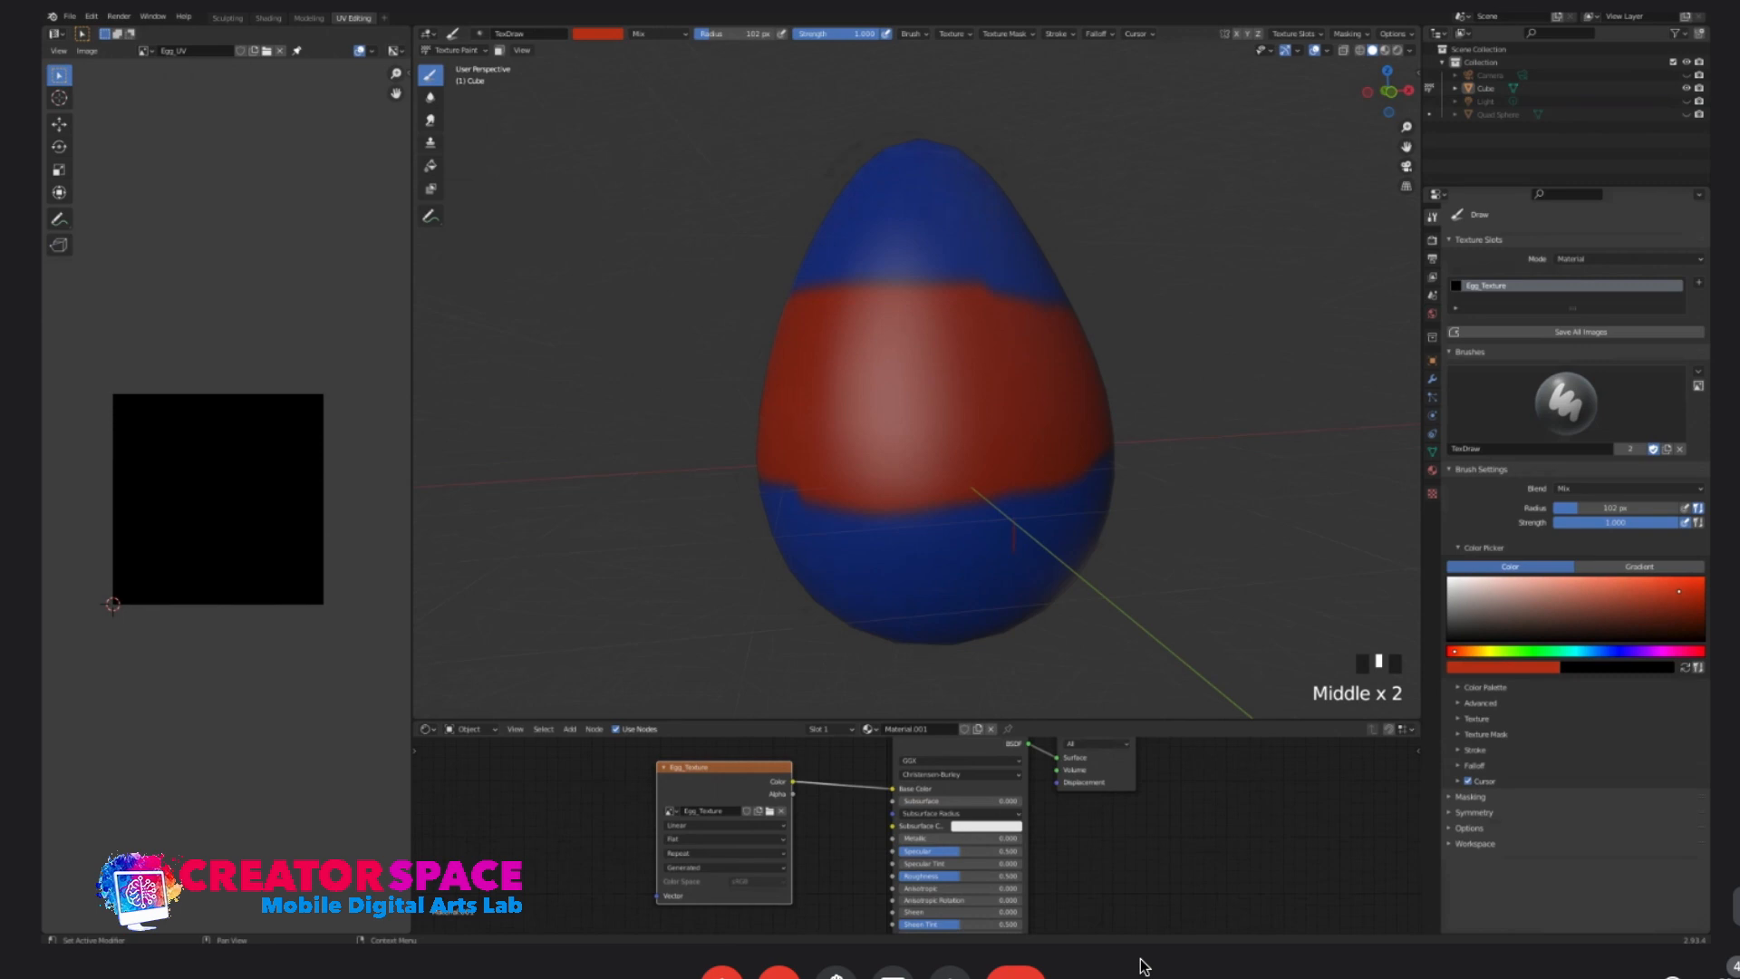
- Expand the colour palette settings and add the current orange-red to Palette.001
click(1485, 687)
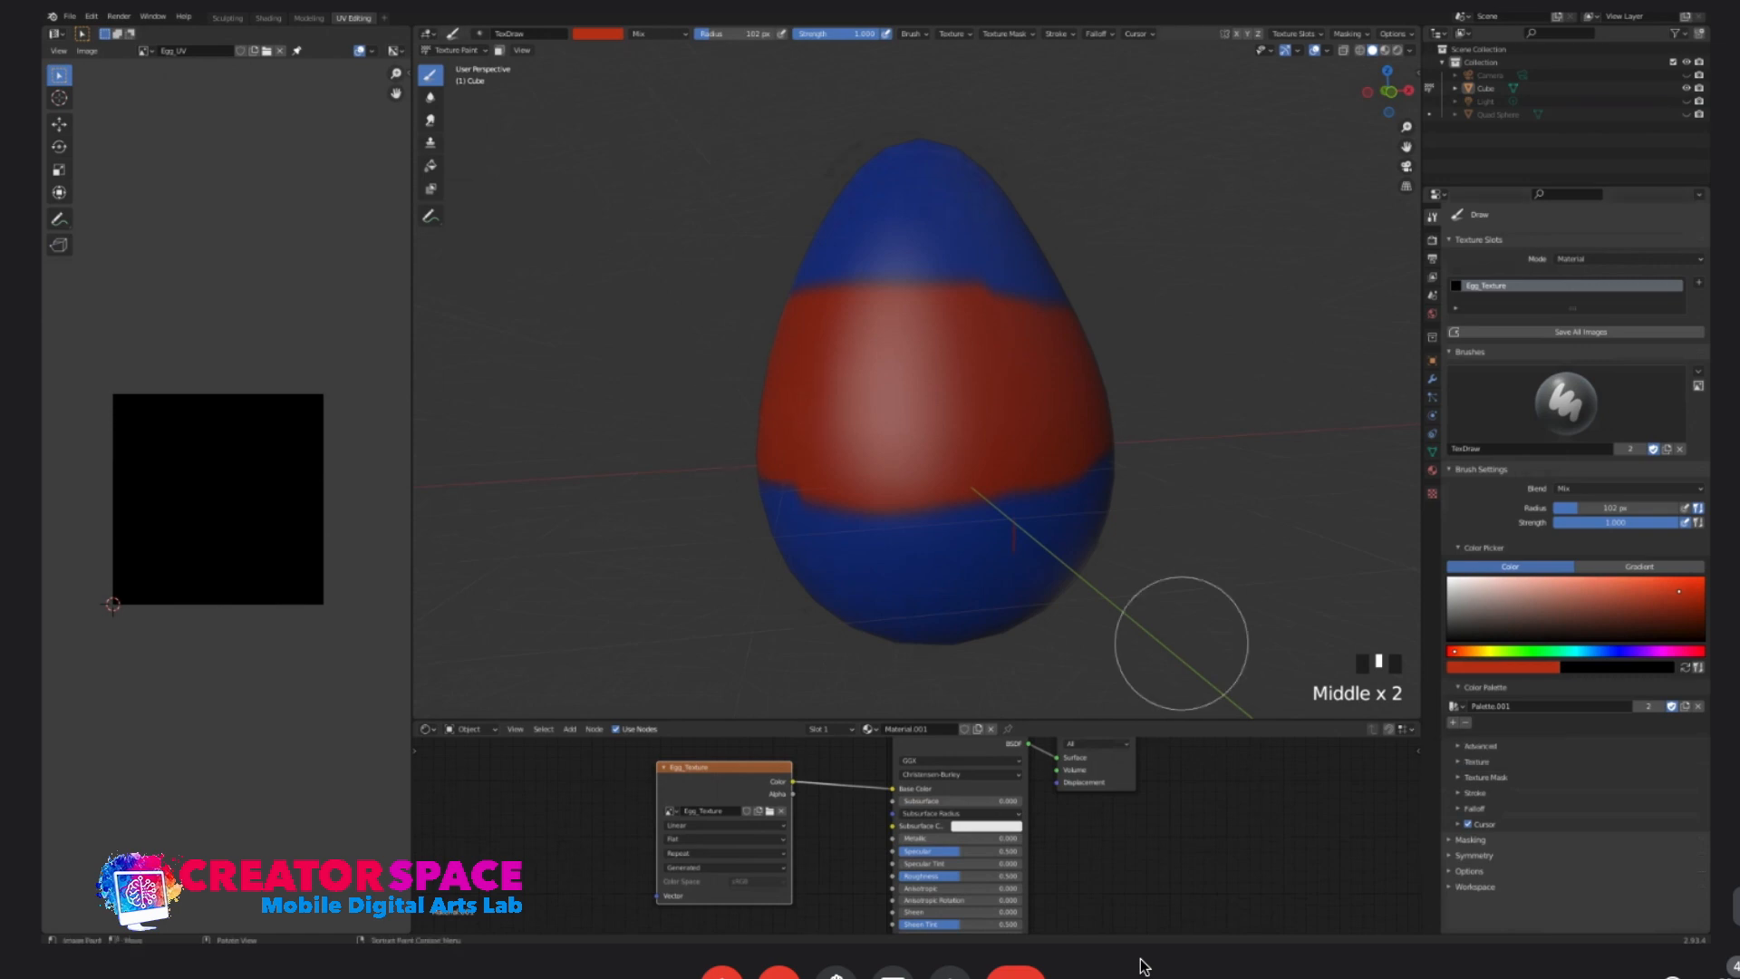
click(1453, 723)
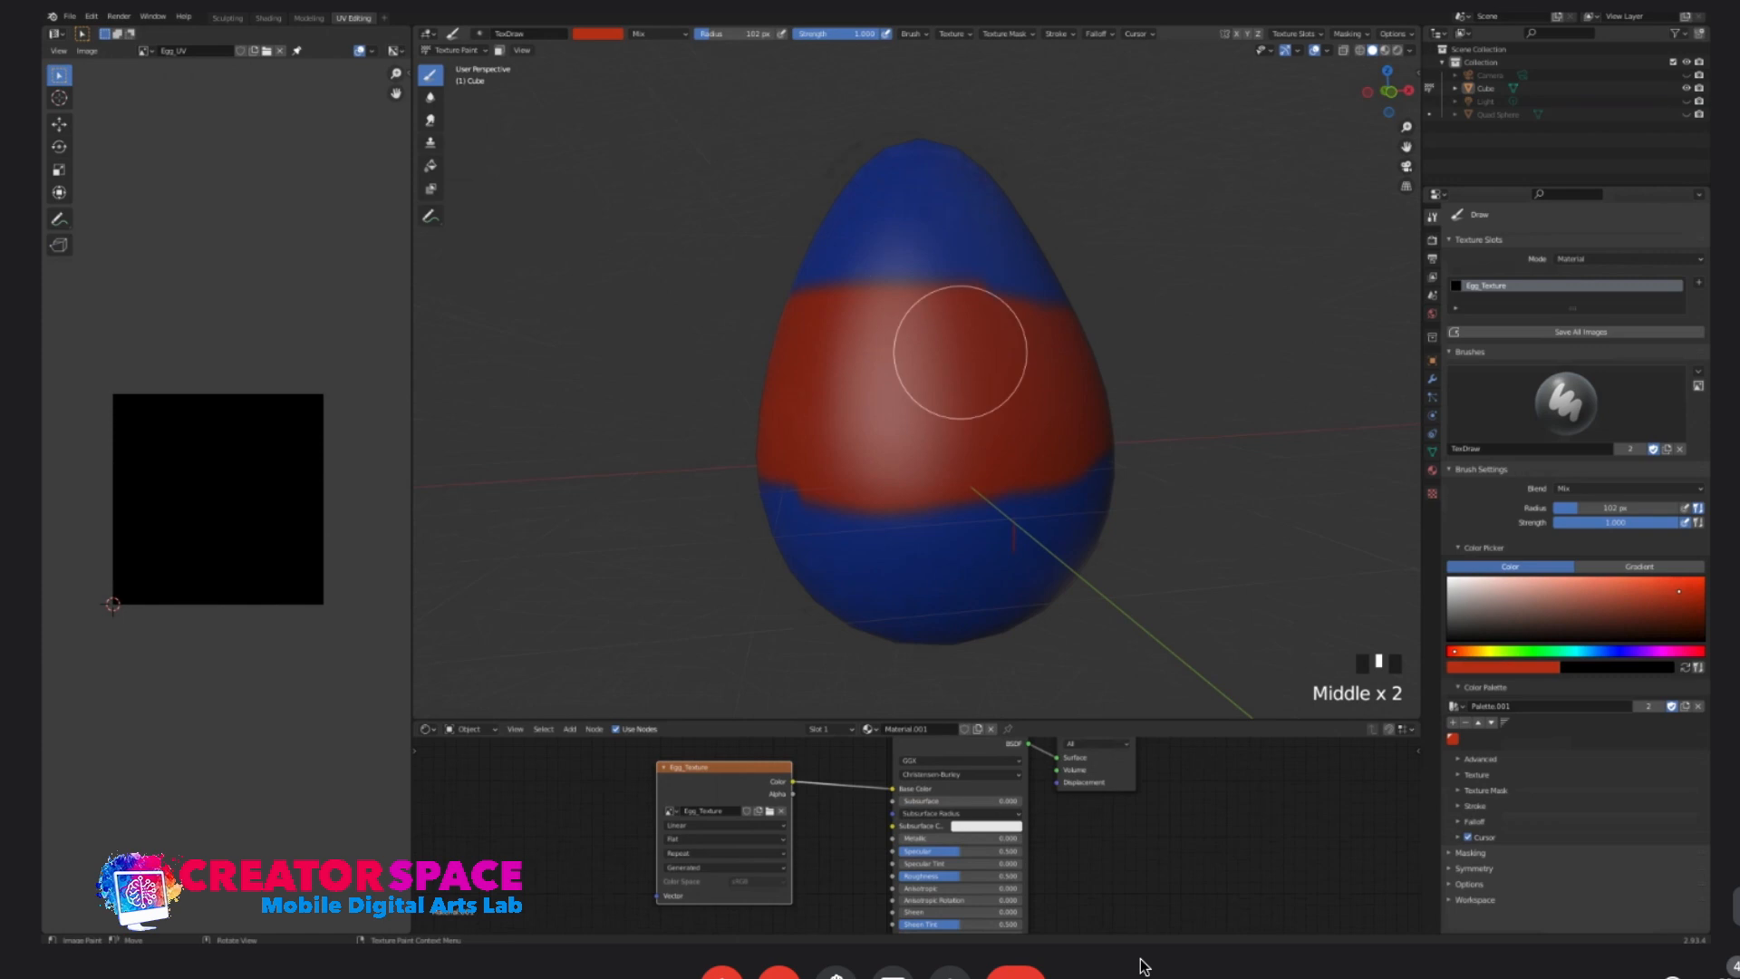
- Swap the brush colours, pick a bright blue and test it with a dab on the egg's upper part
click(1685, 668)
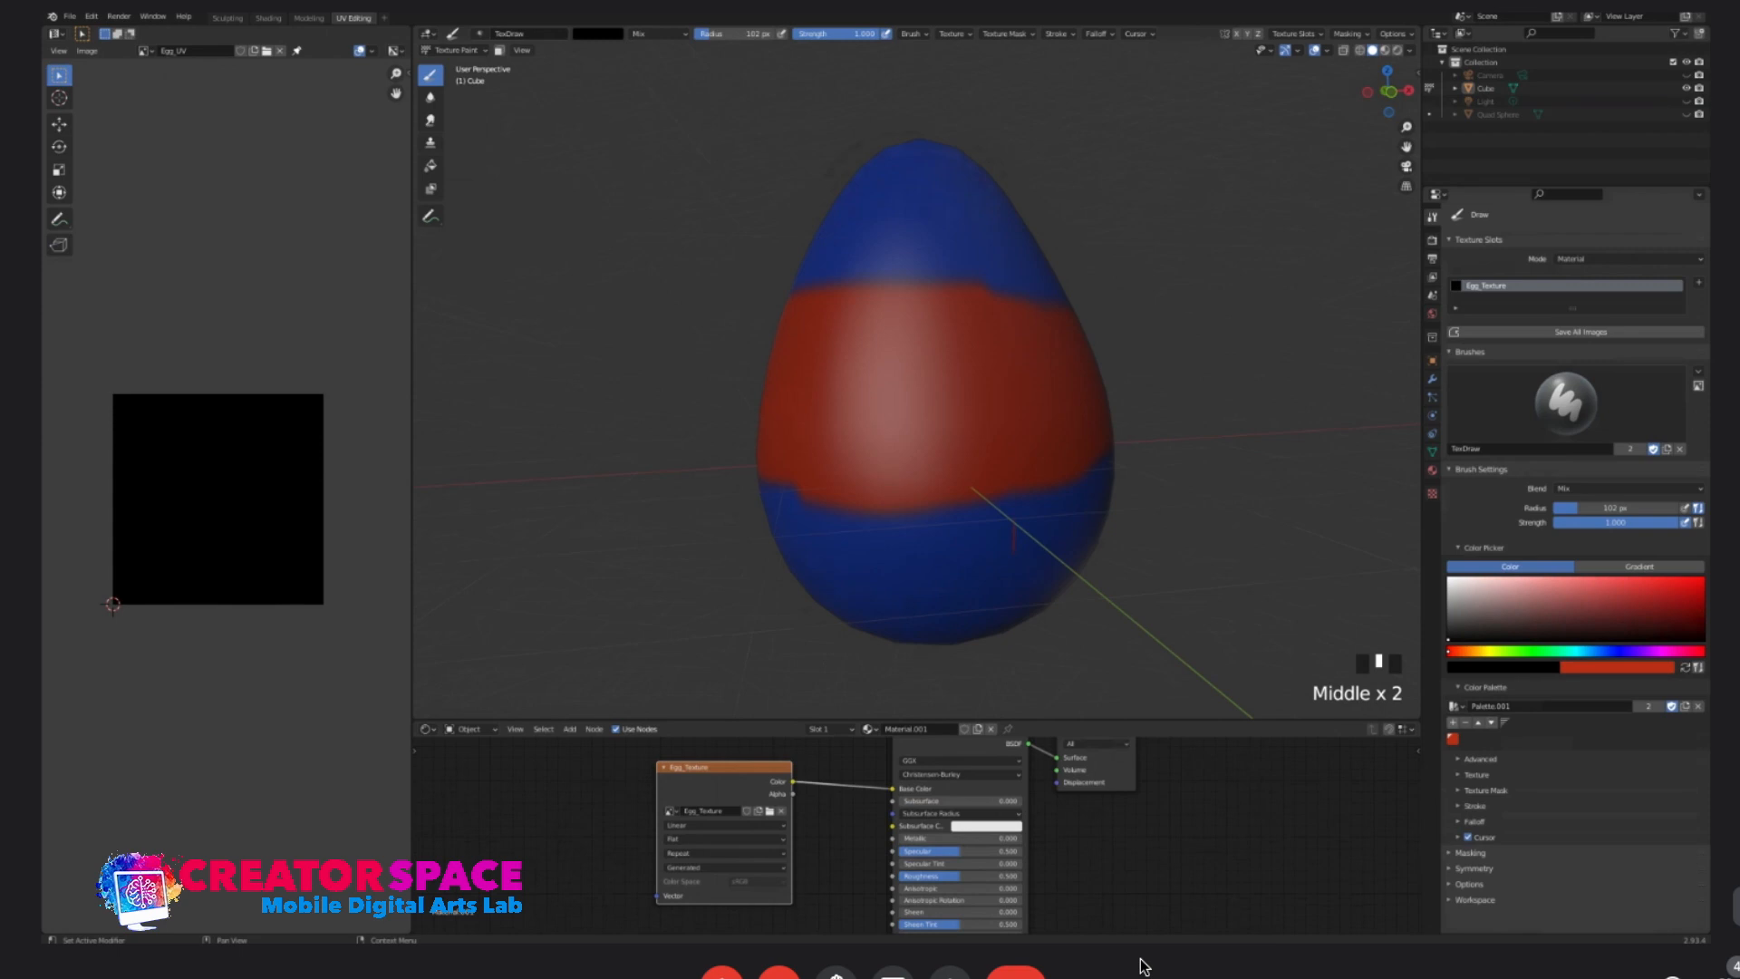
click(1618, 651)
click(1668, 605)
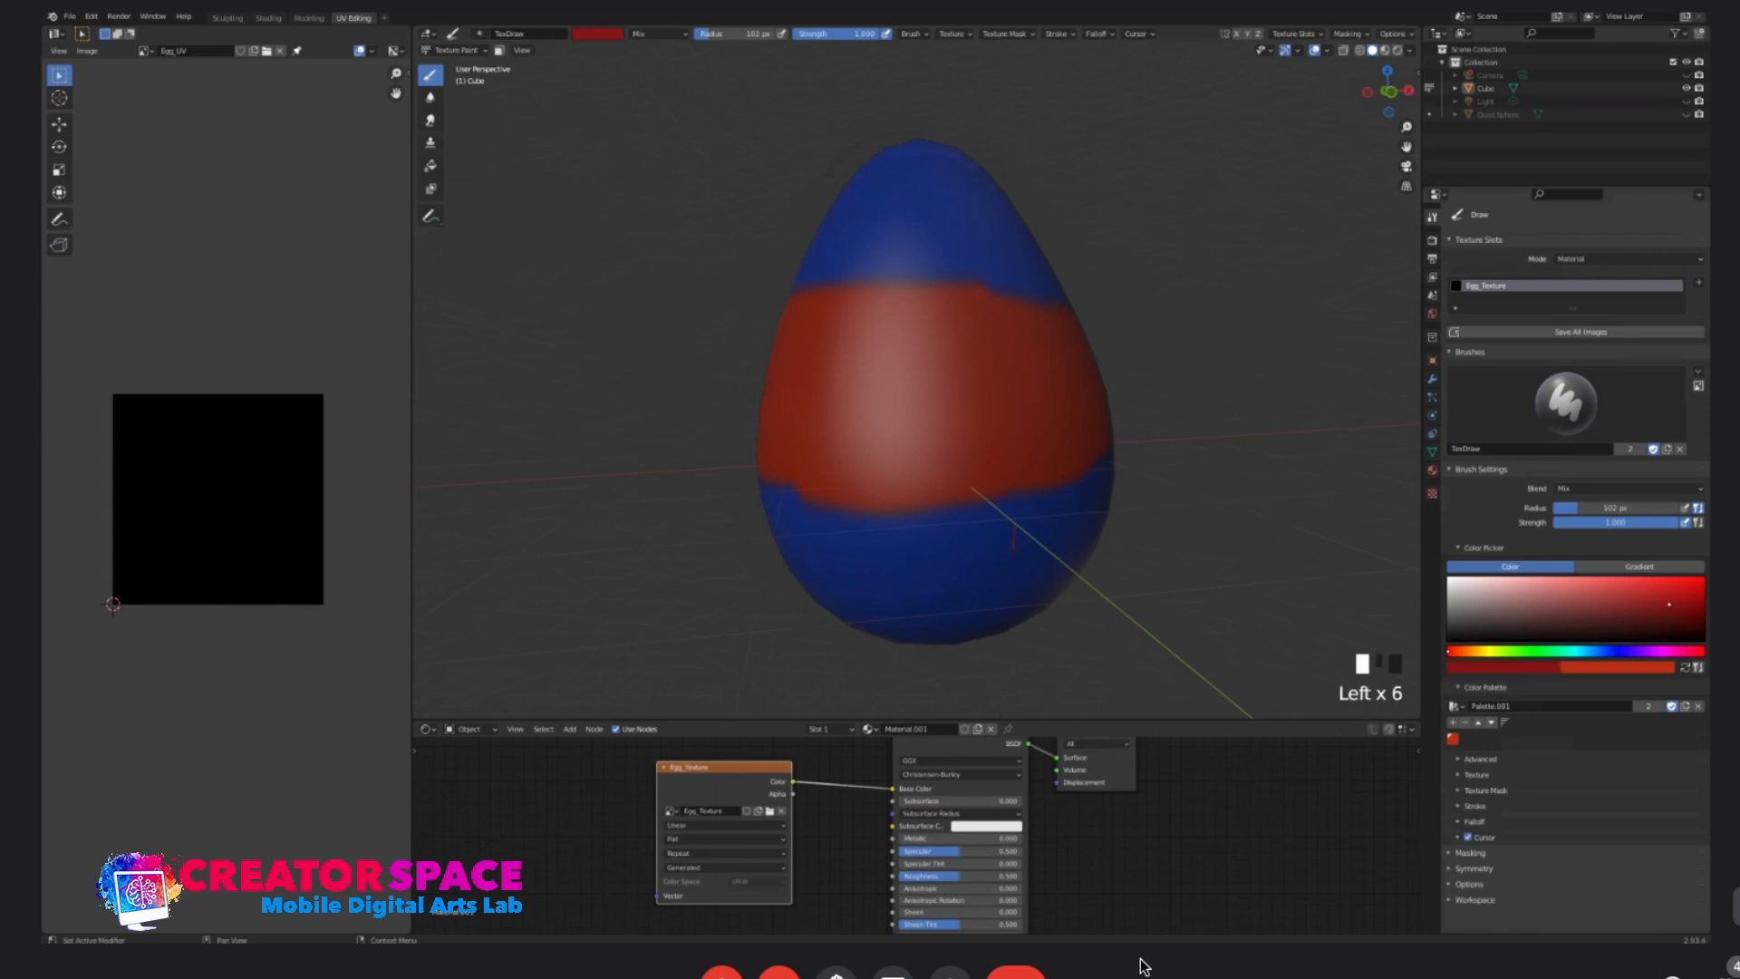
click(1600, 650)
click(1684, 595)
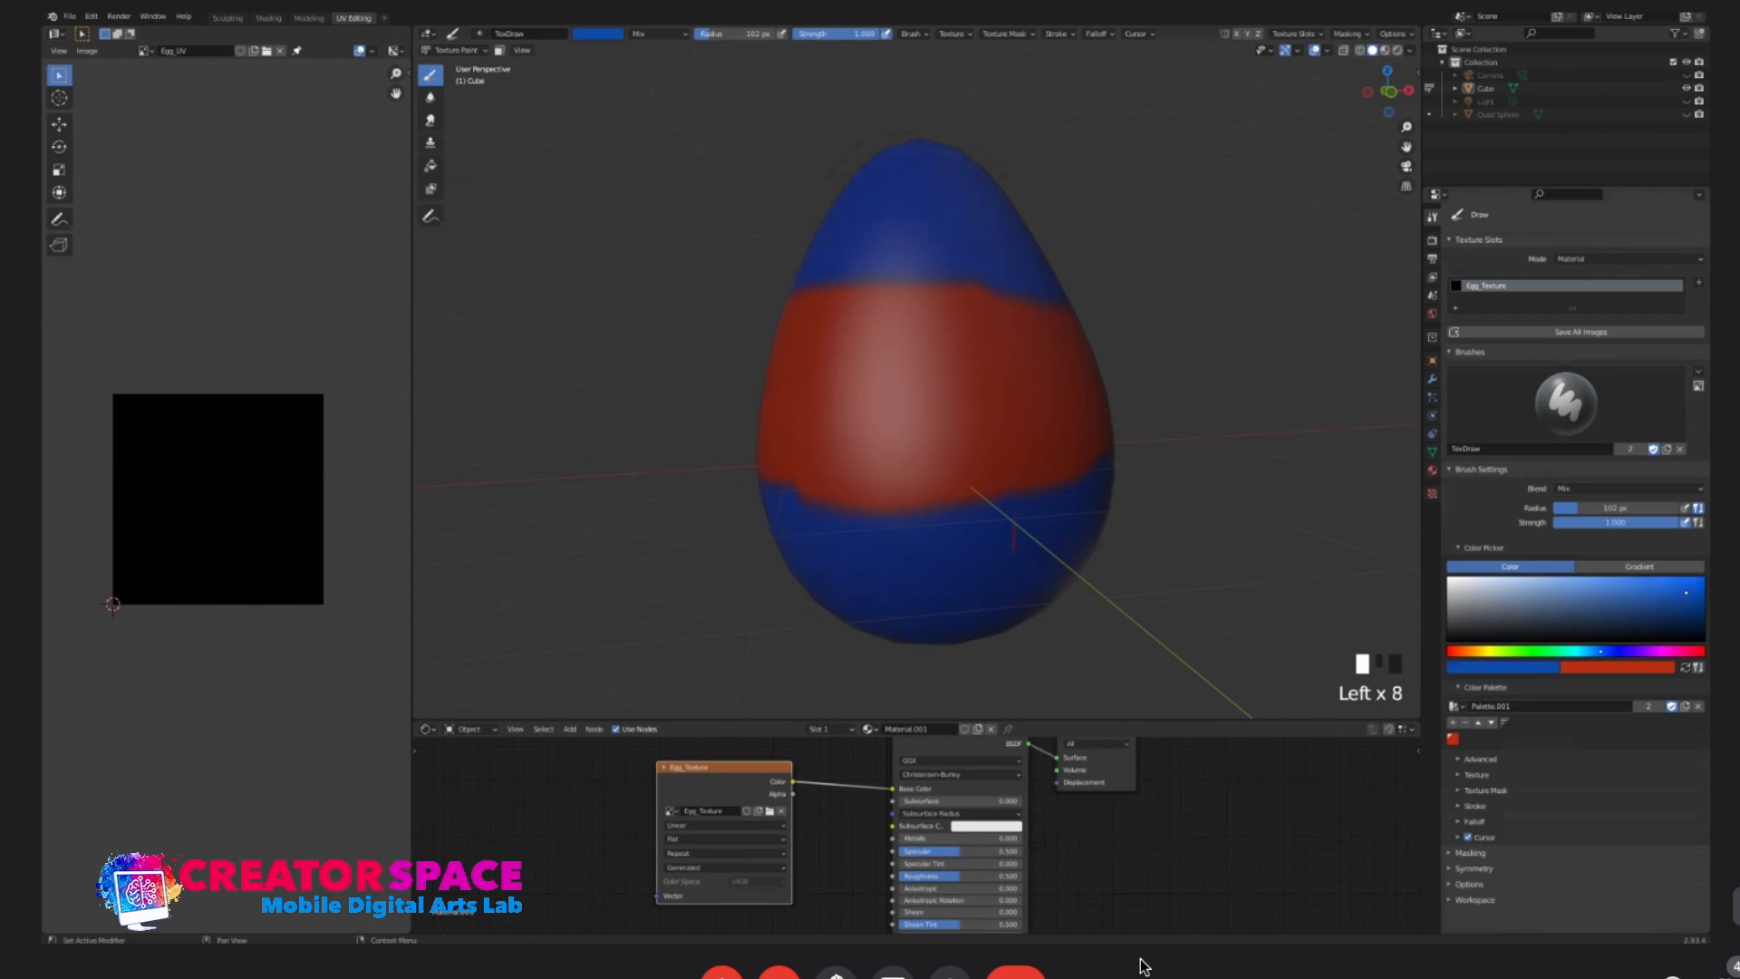
click(847, 225)
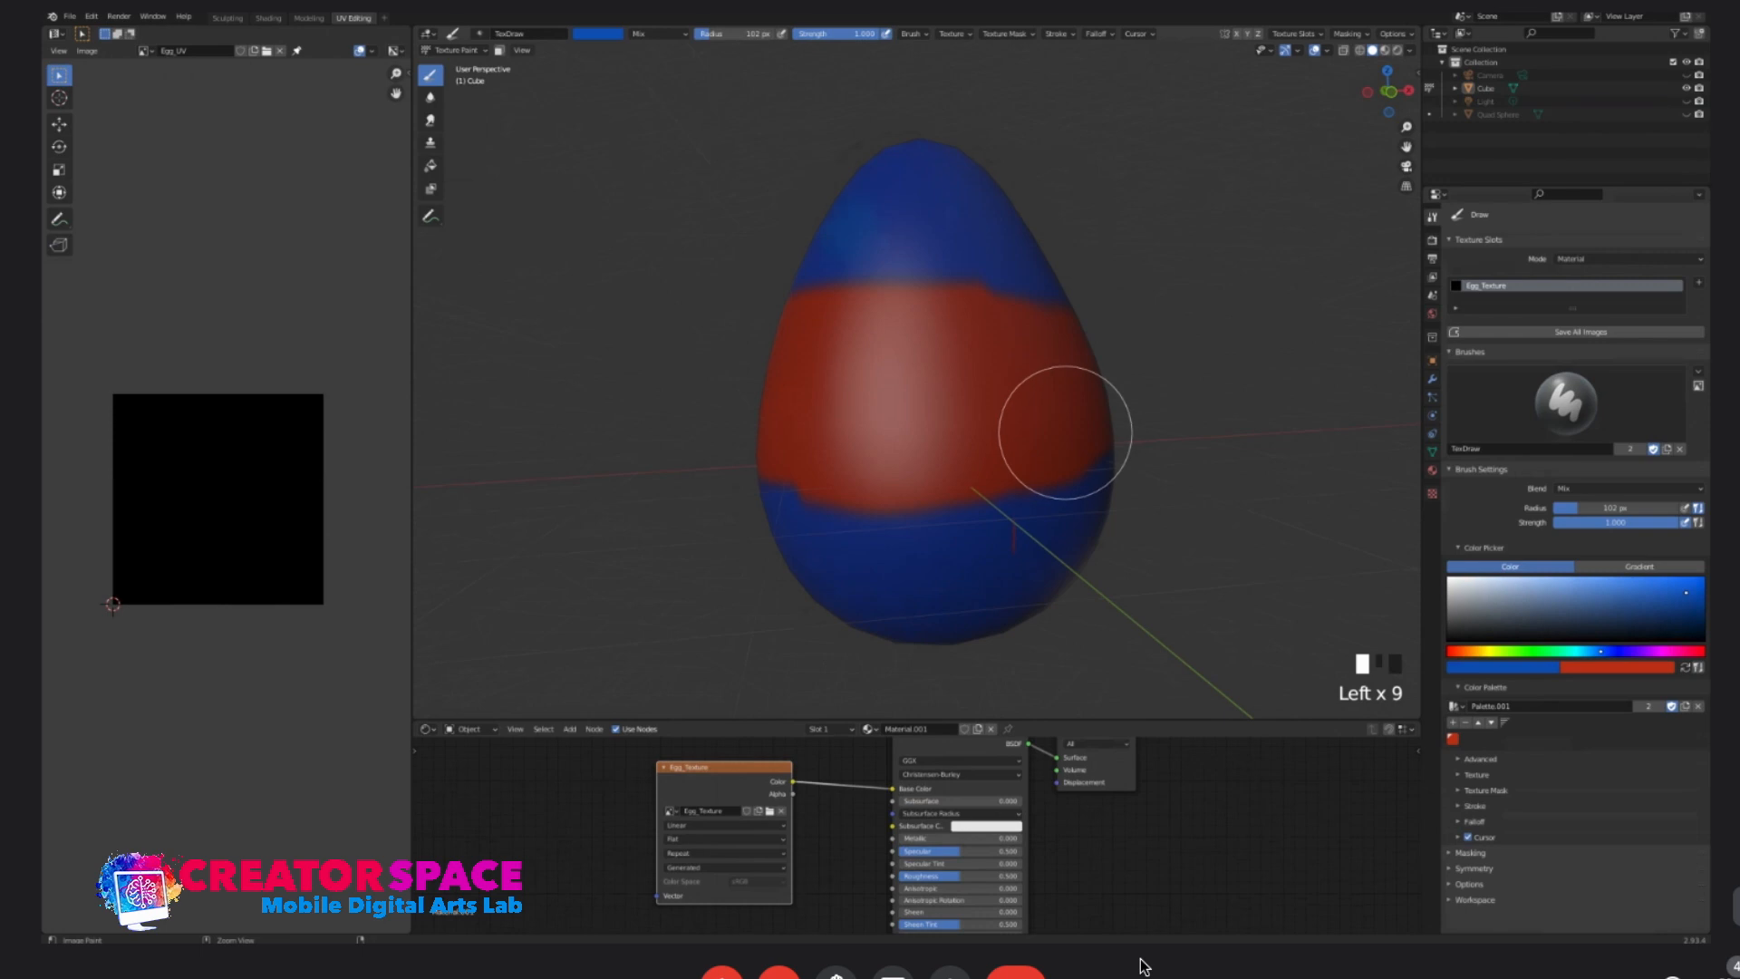
- Use the Fill tool to try several blues on the whole egg, settling on a slightly muted medium blue
click(430, 166)
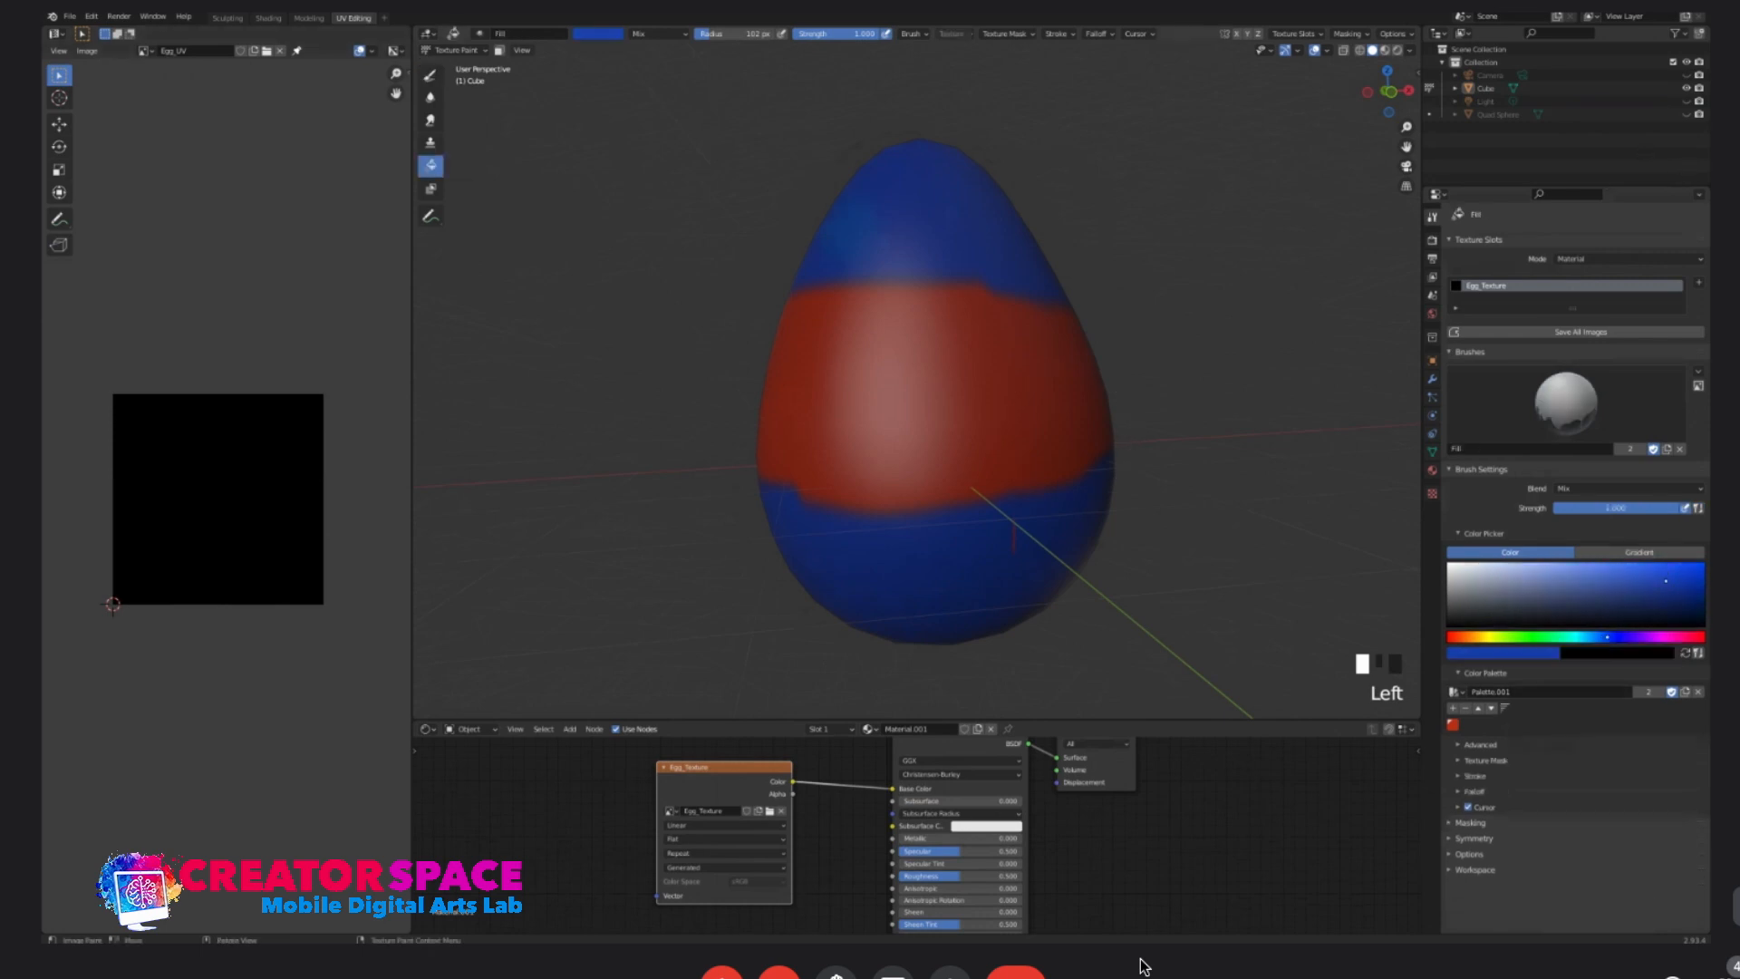
click(1615, 637)
click(1611, 637)
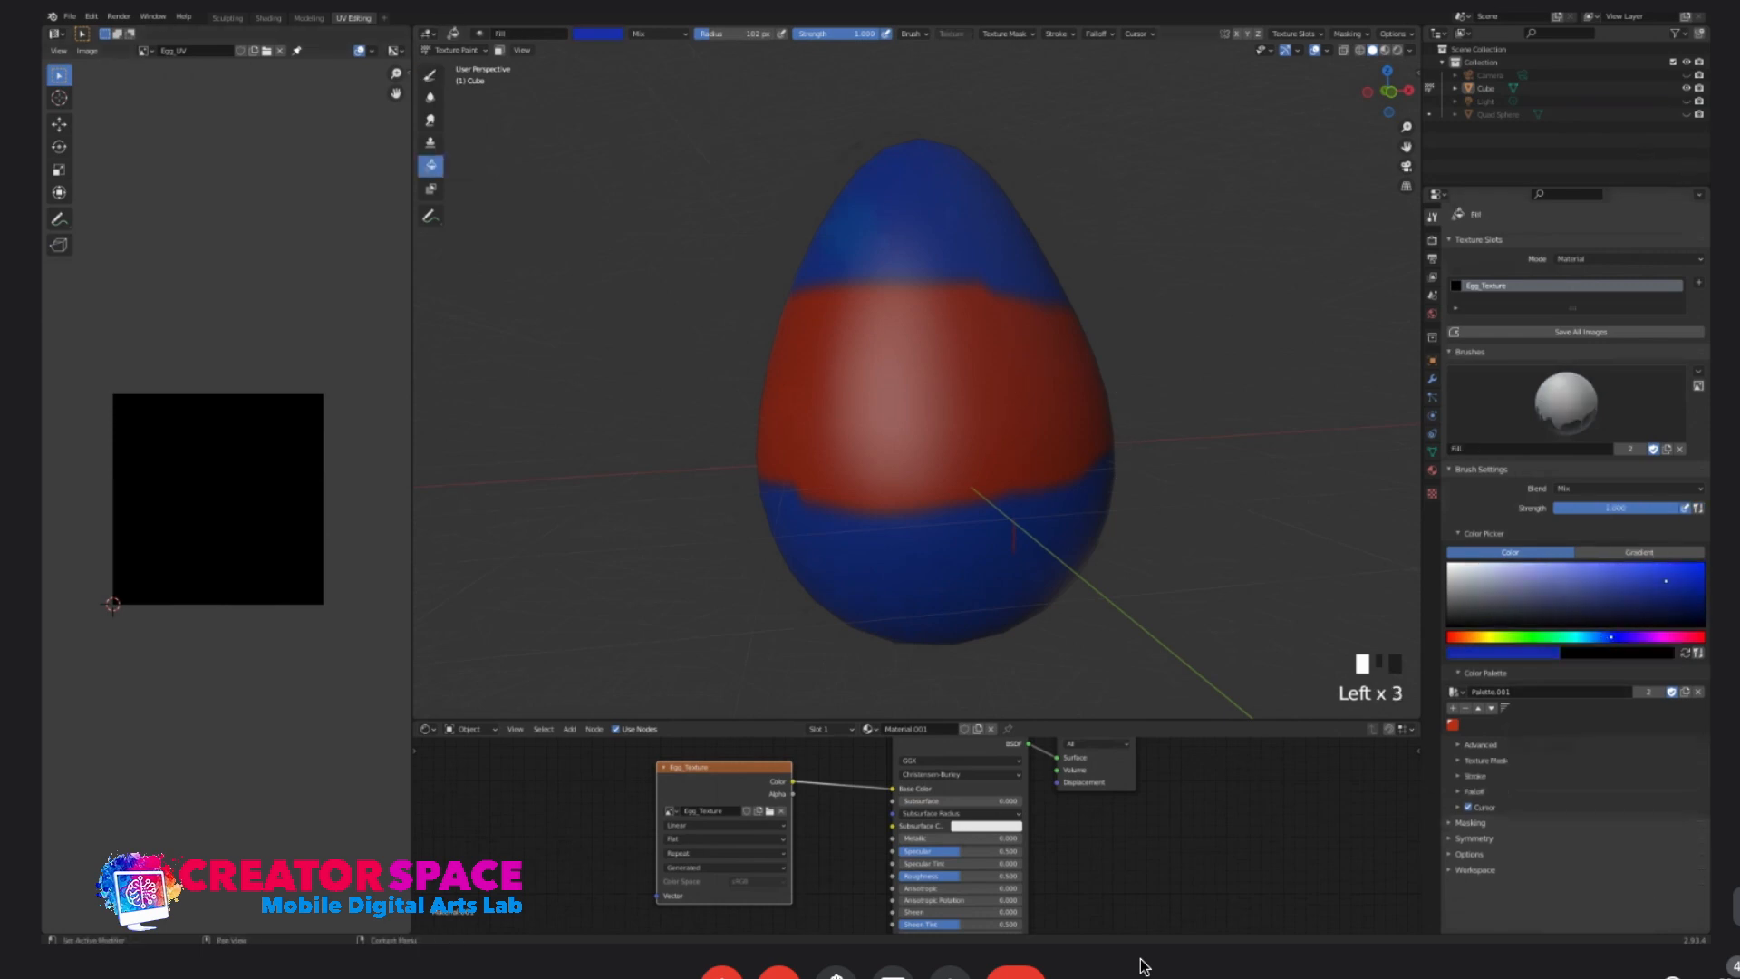
click(1682, 572)
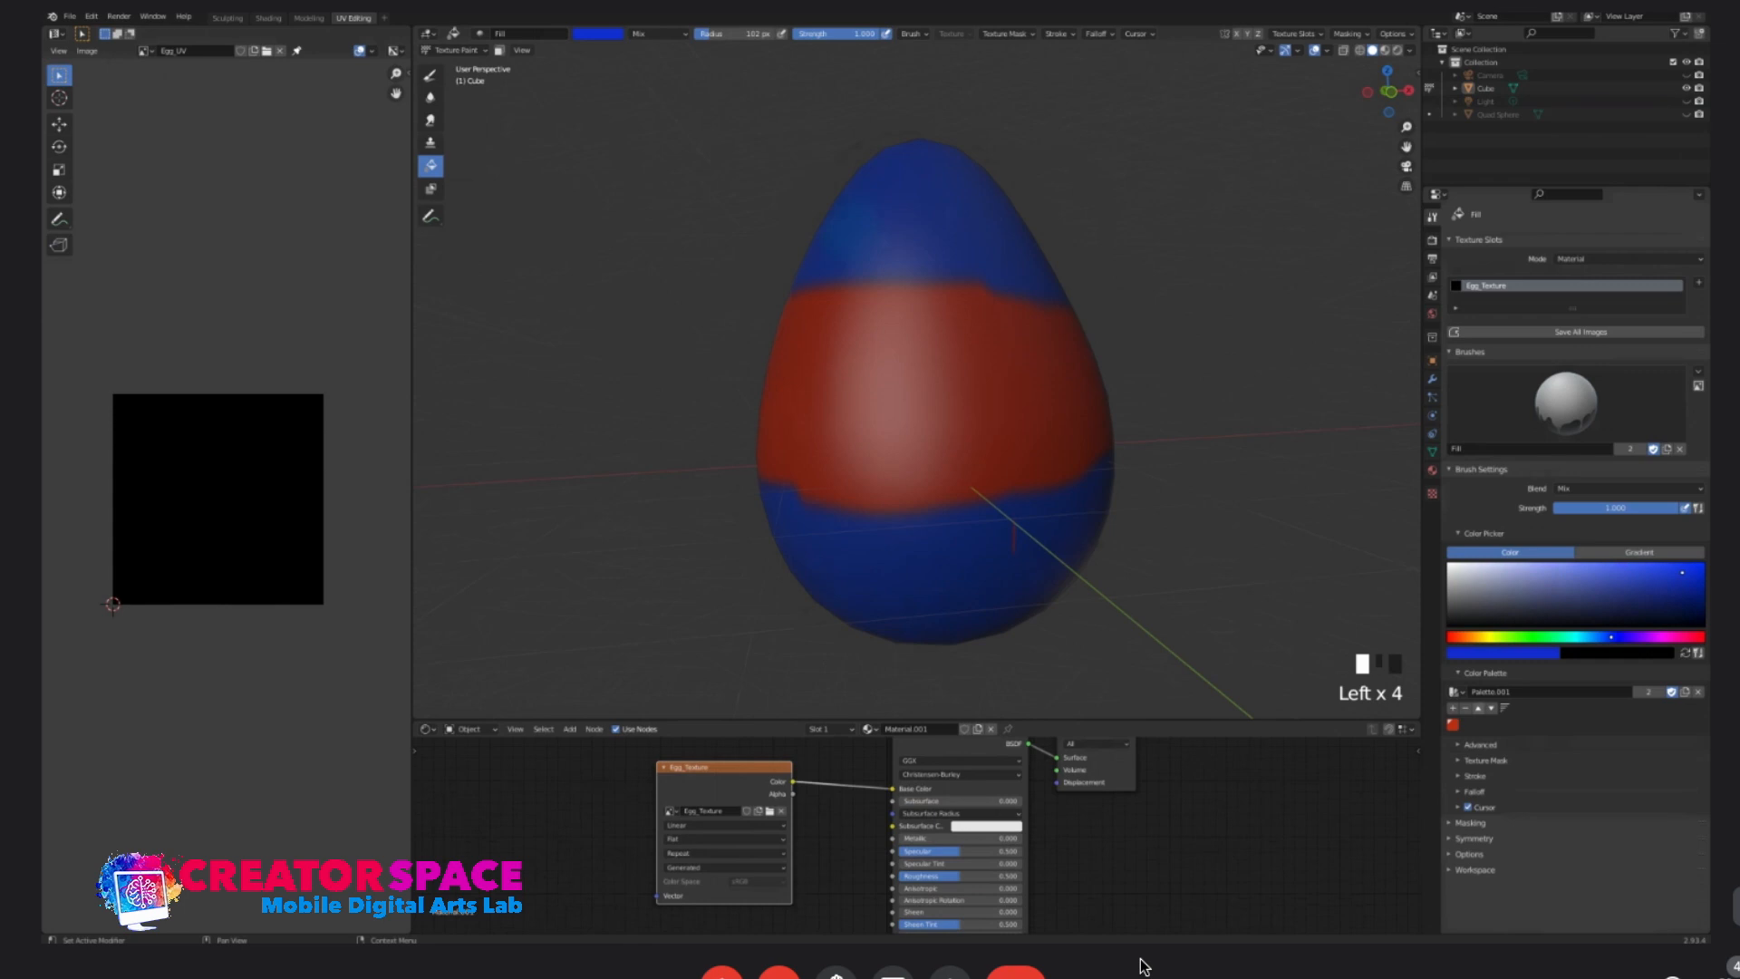
click(952, 390)
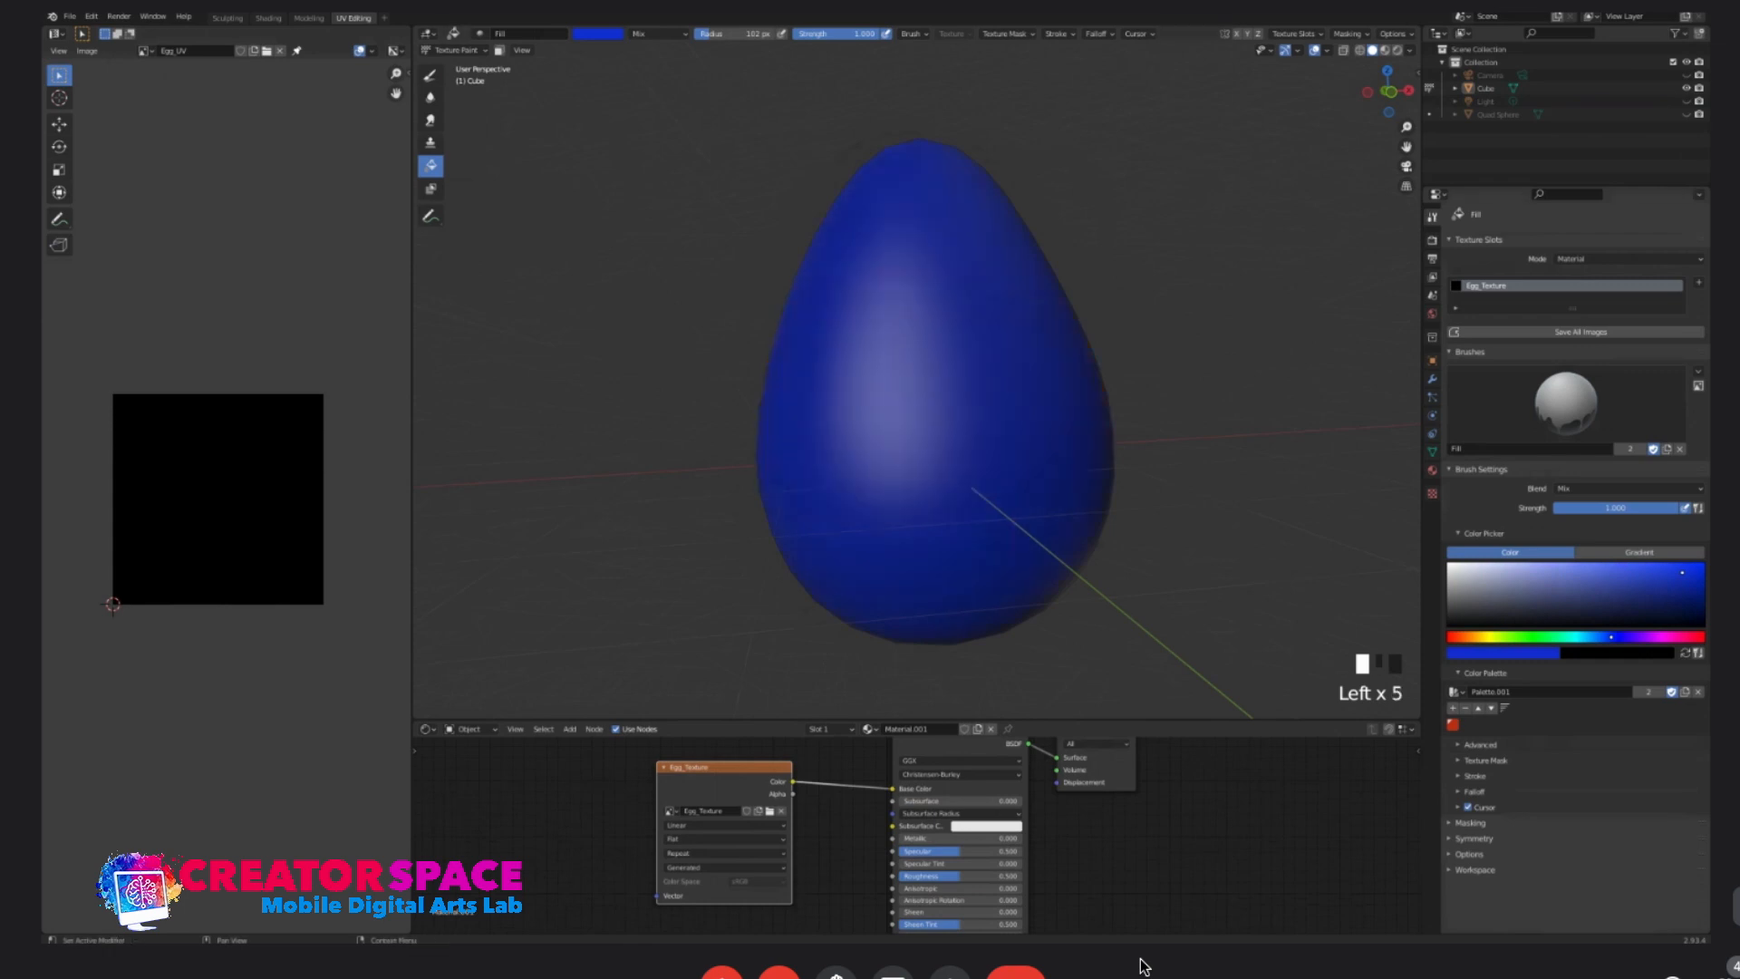
click(1690, 578)
click(952, 390)
click(1641, 570)
drag(1635, 570, 1637, 580)
click(951, 390)
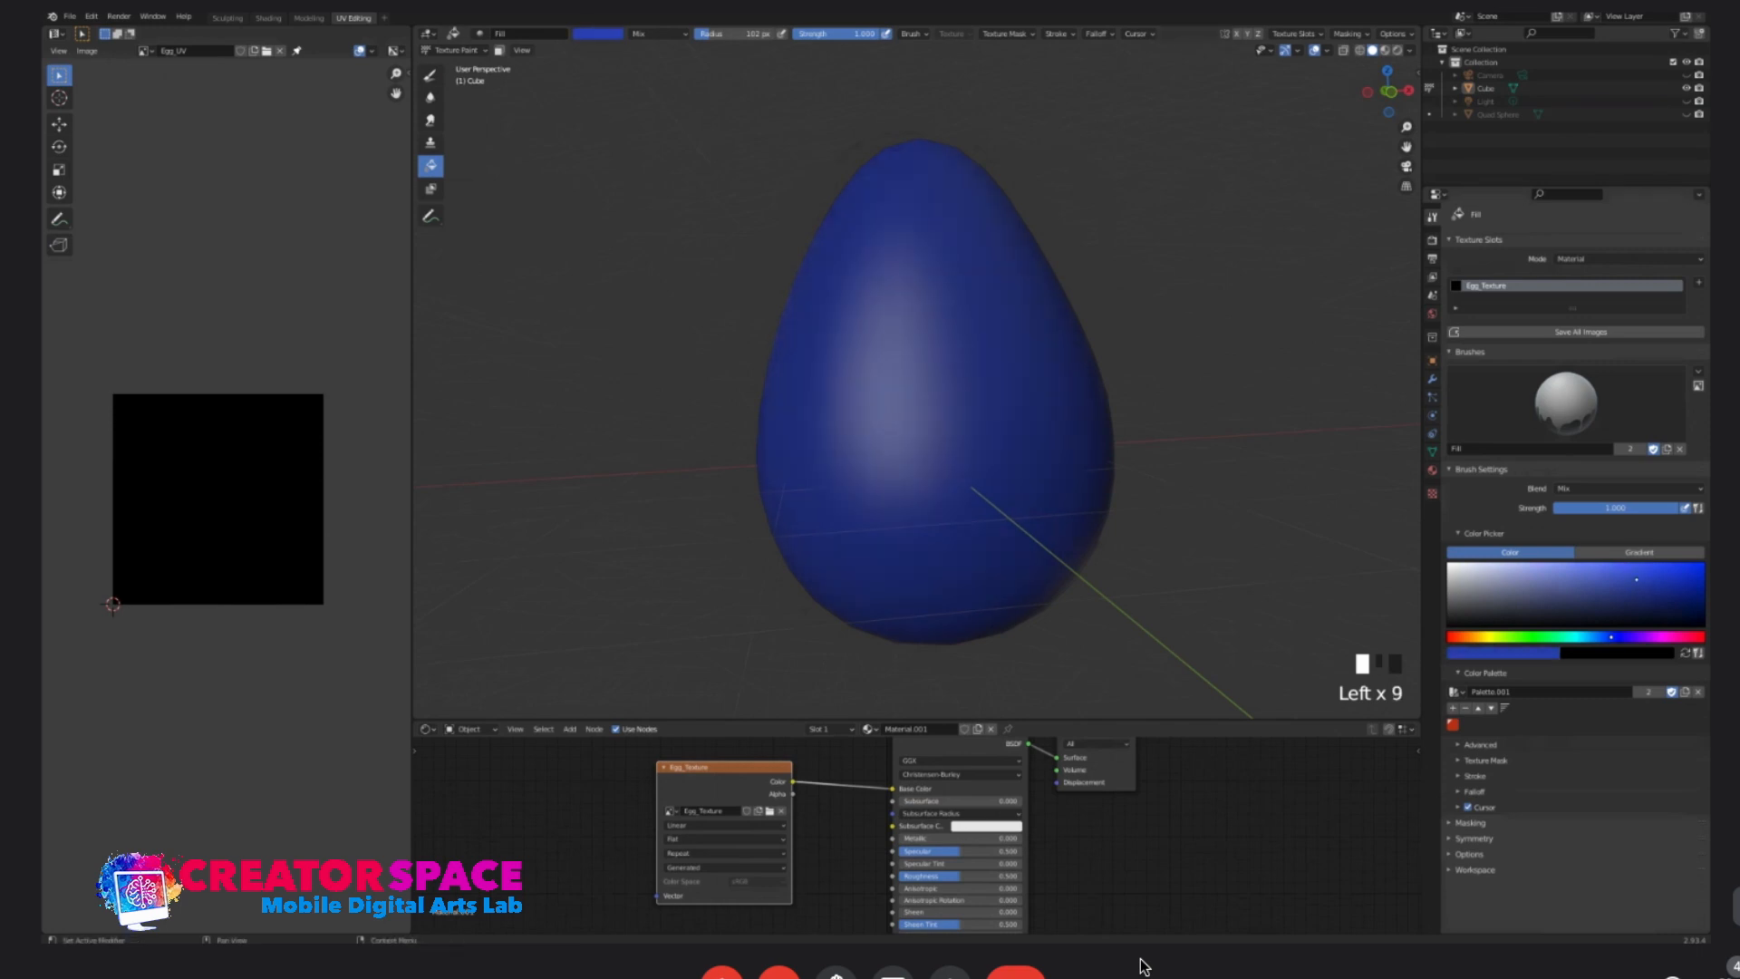
- Add the blue to the colour palette and return to the Draw brush with the palette's orange-red
click(1453, 707)
double_click(1453, 724)
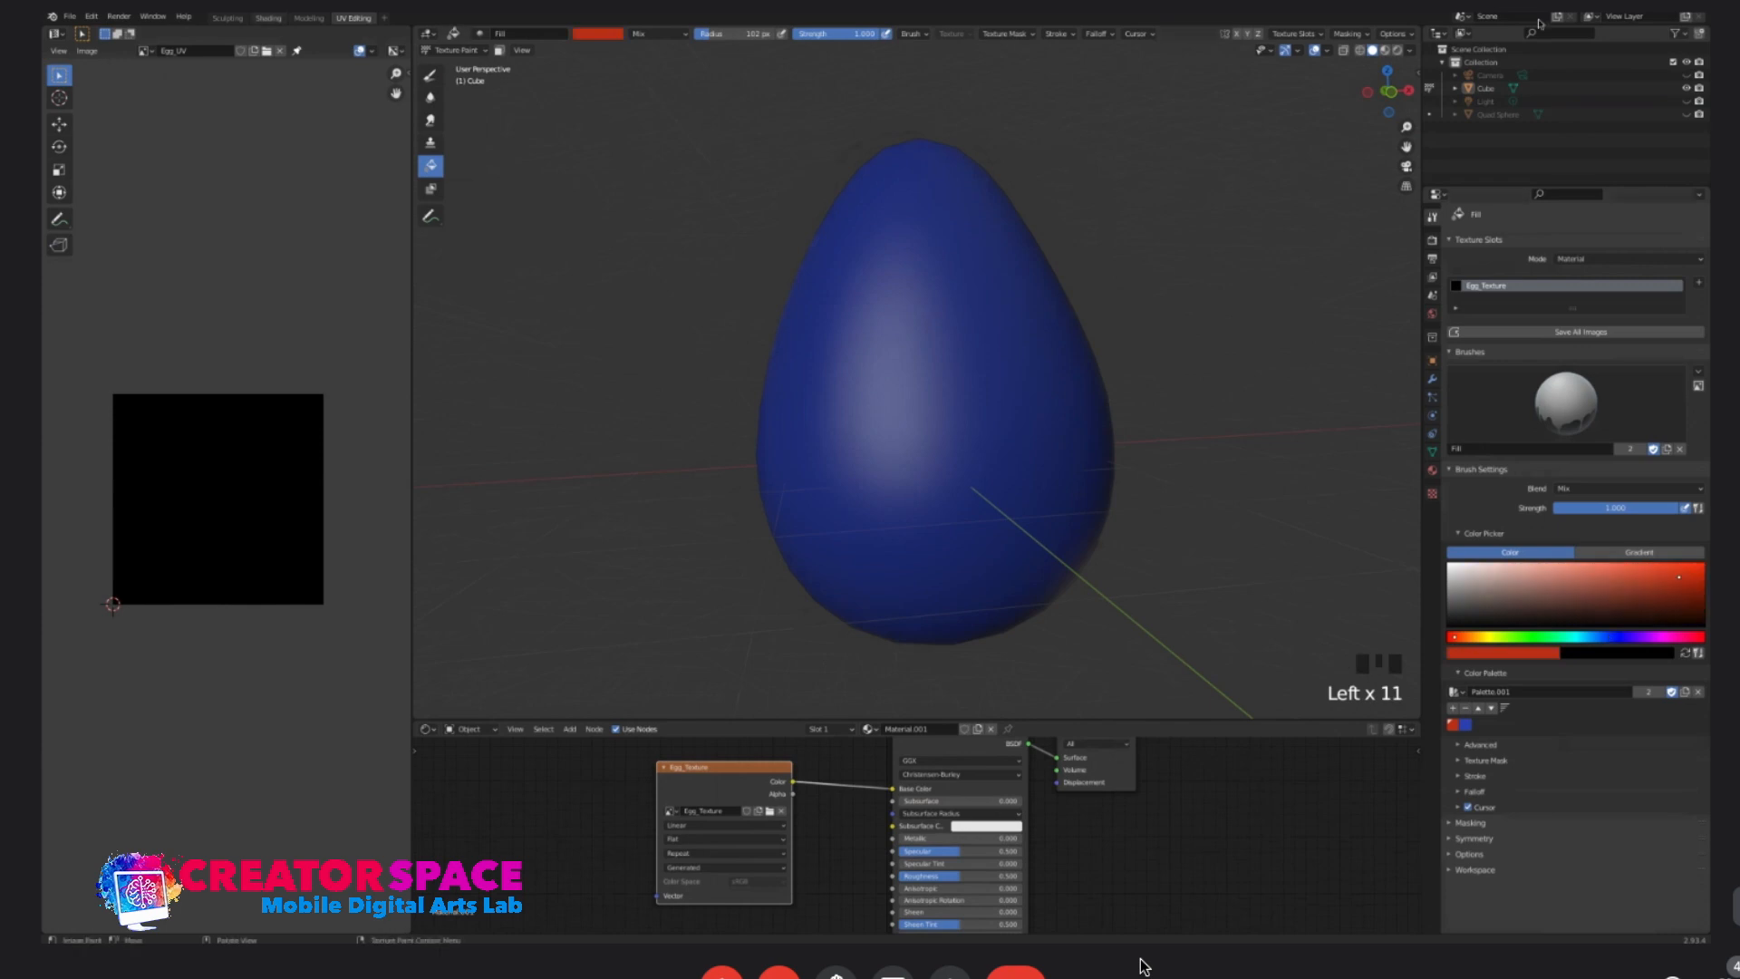
click(430, 75)
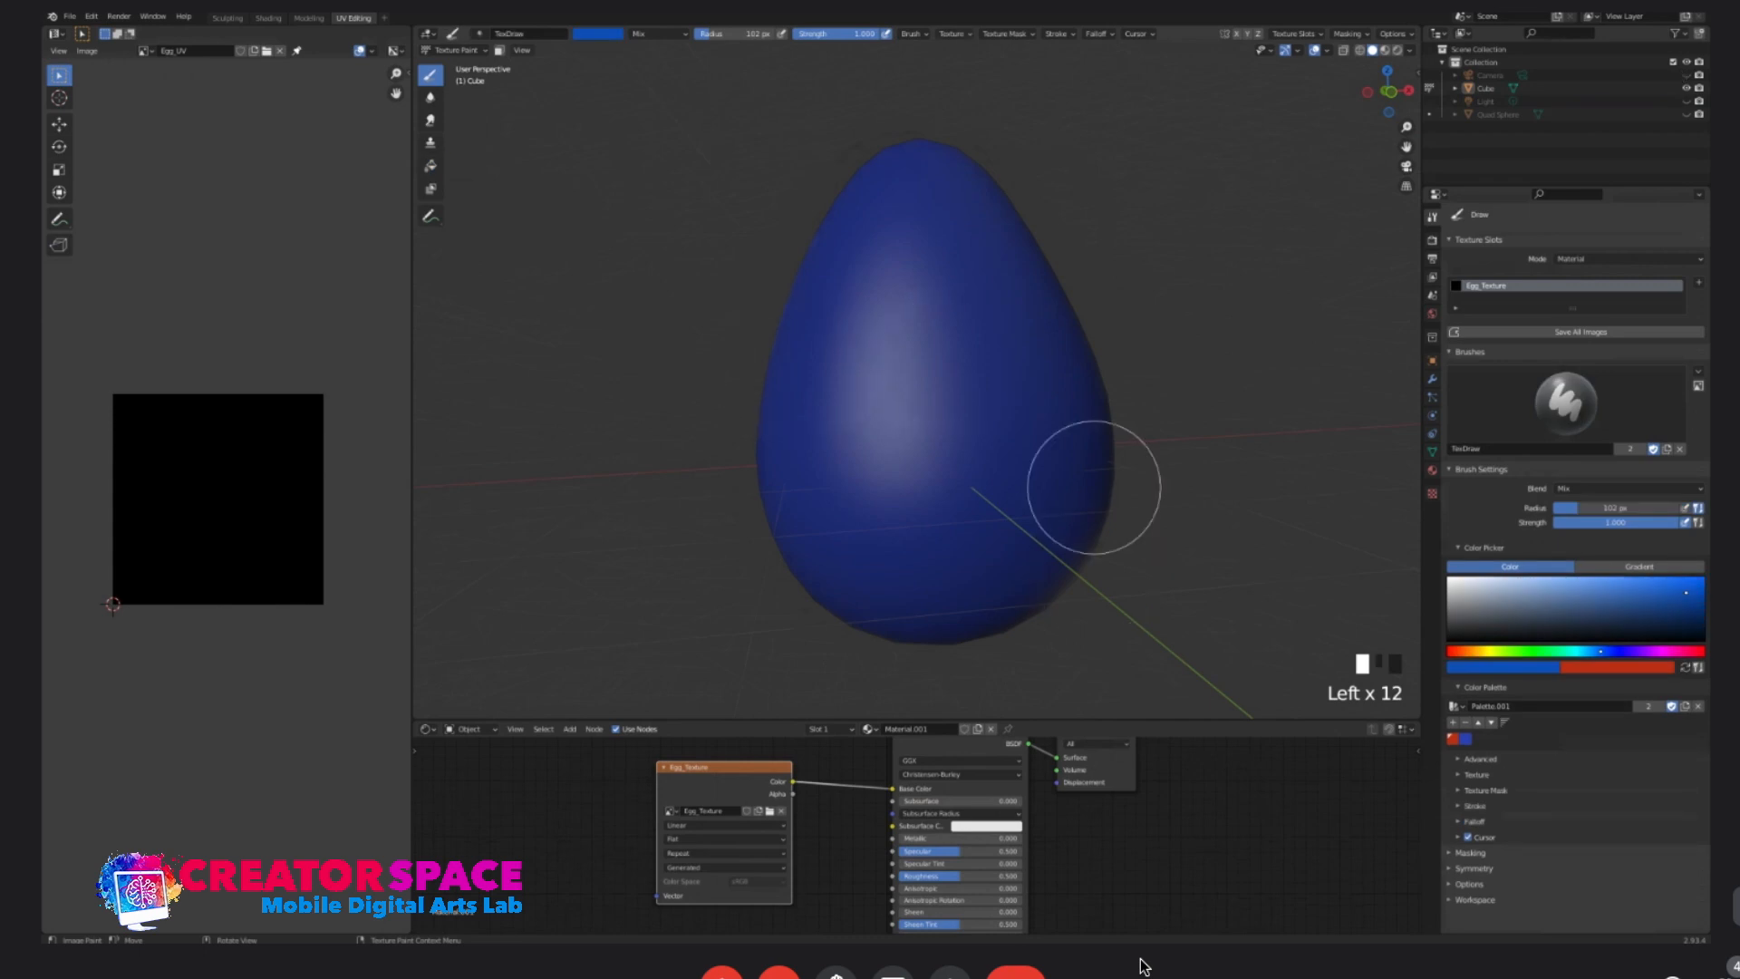
click(1452, 739)
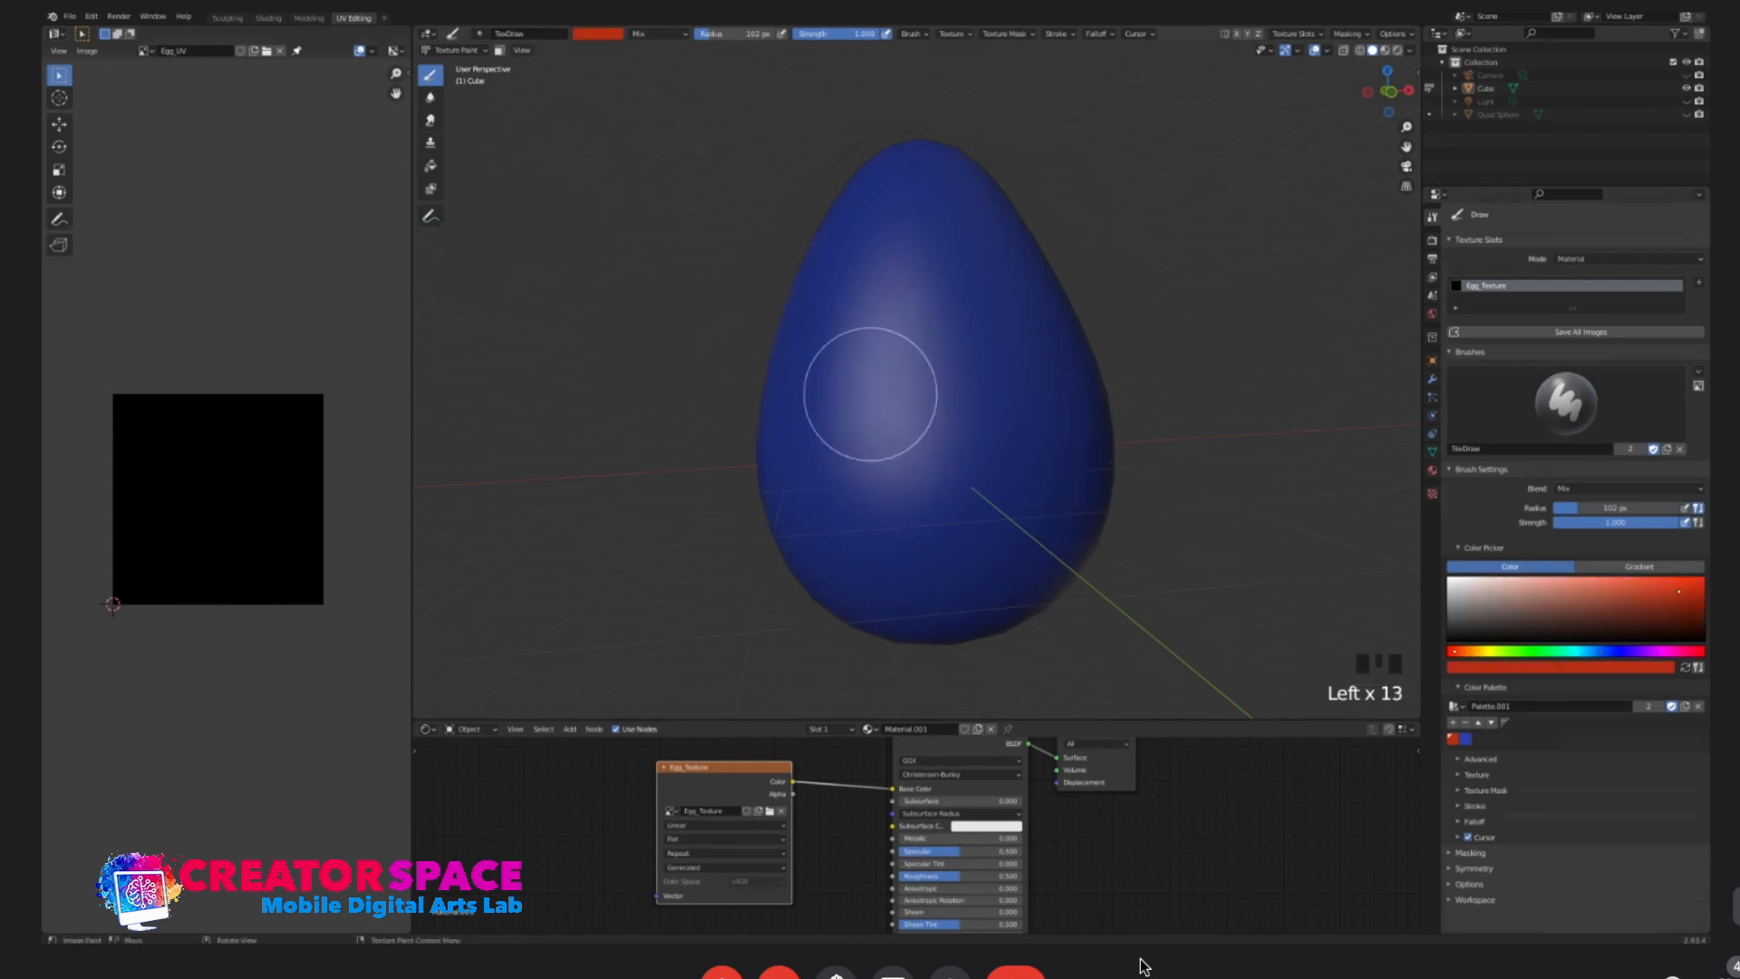
- Paint a continuous orange-red band all the way around the middle of the blue egg
drag(843, 360, 779, 381)
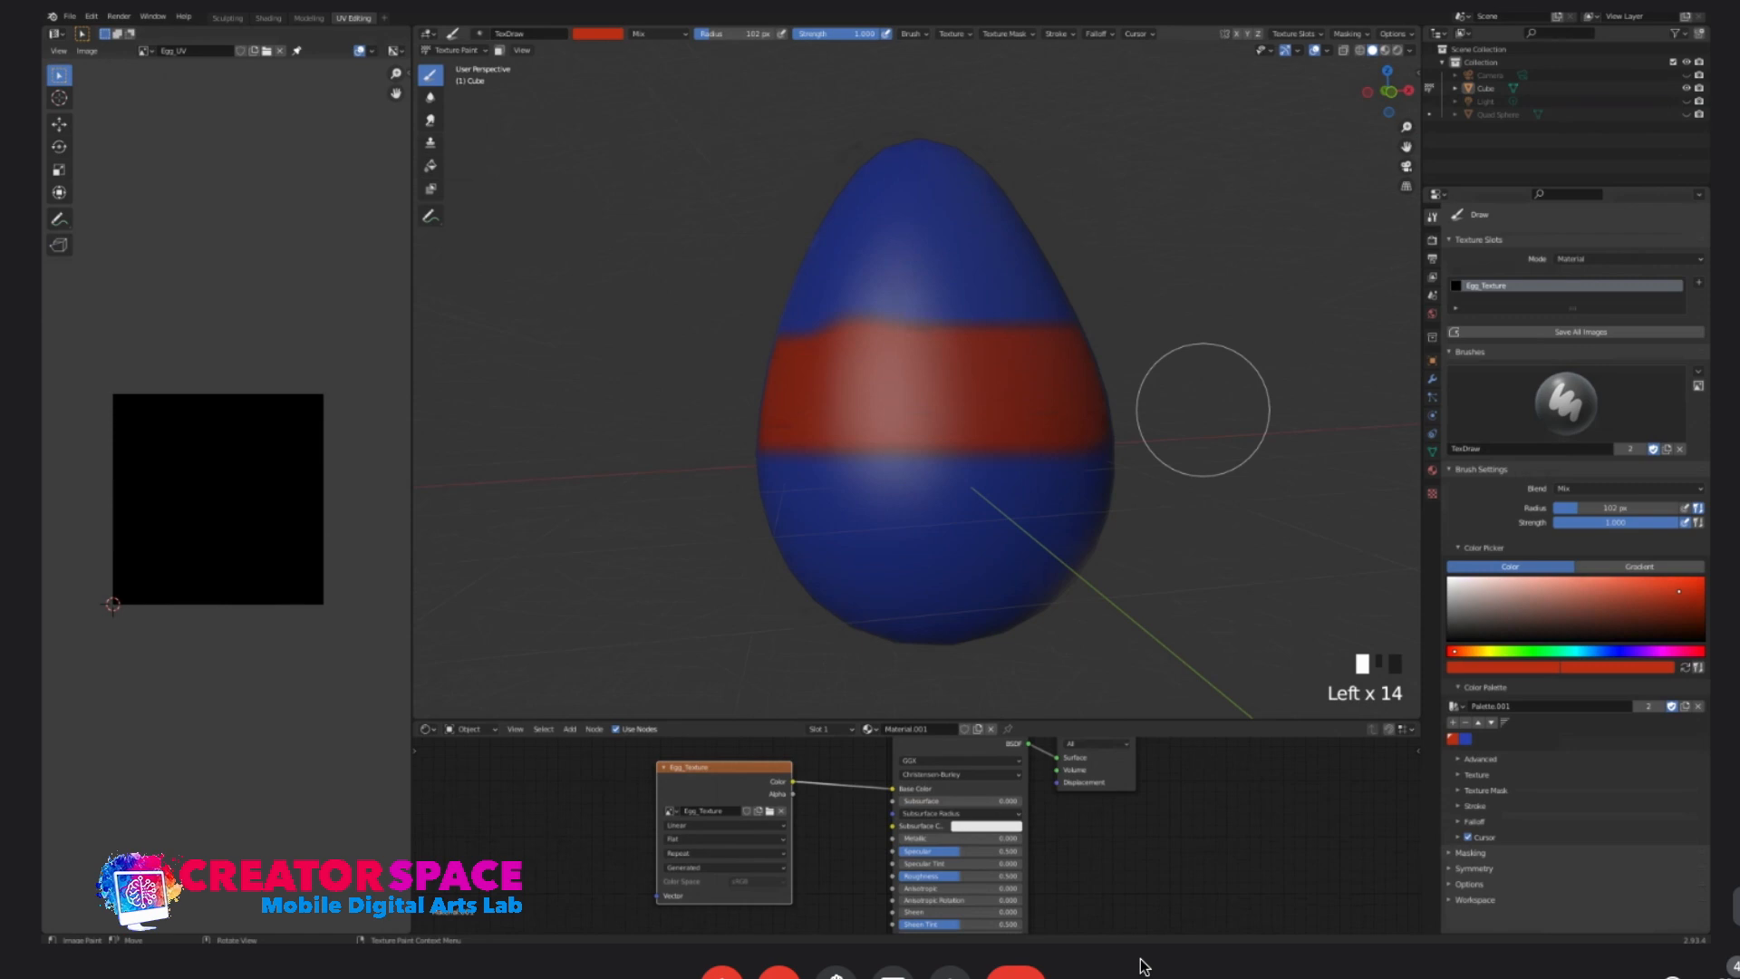
mouse_move(1099, 388)
middle_down()
mouse_move(947, 454)
mouse_move(769, 350)
middle_up()
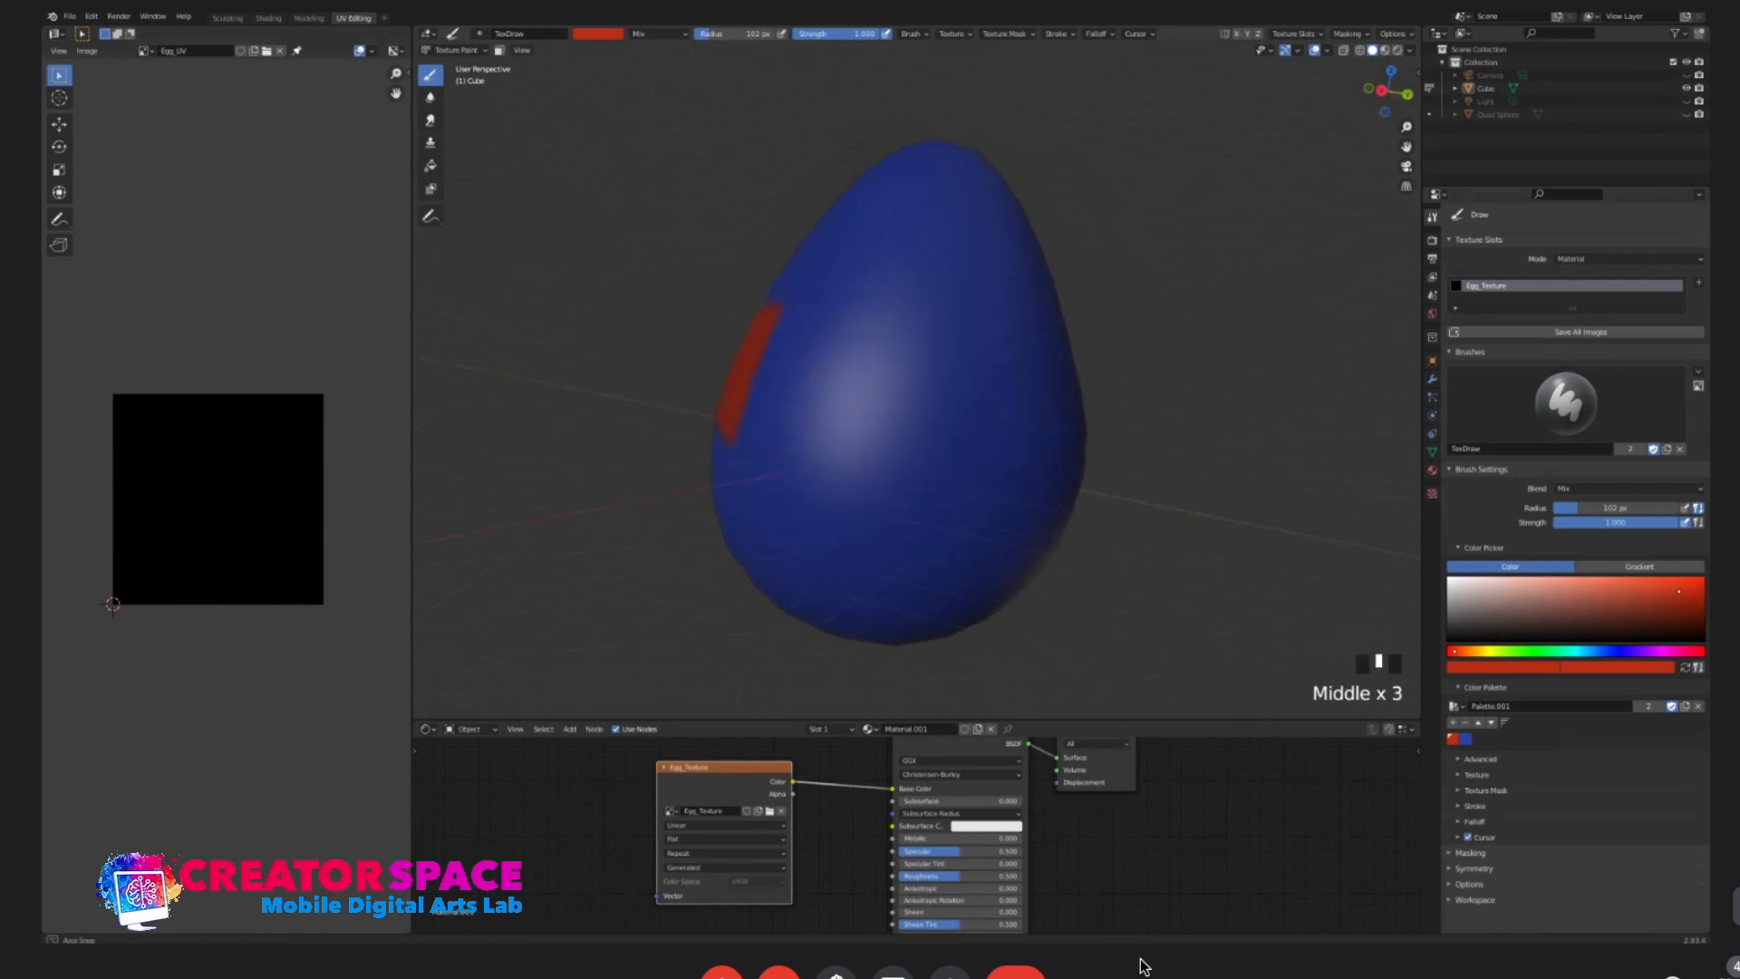
mouse_move(769, 350)
mouse_down()
mouse_move(734, 330)
mouse_move(985, 456)
mouse_up()
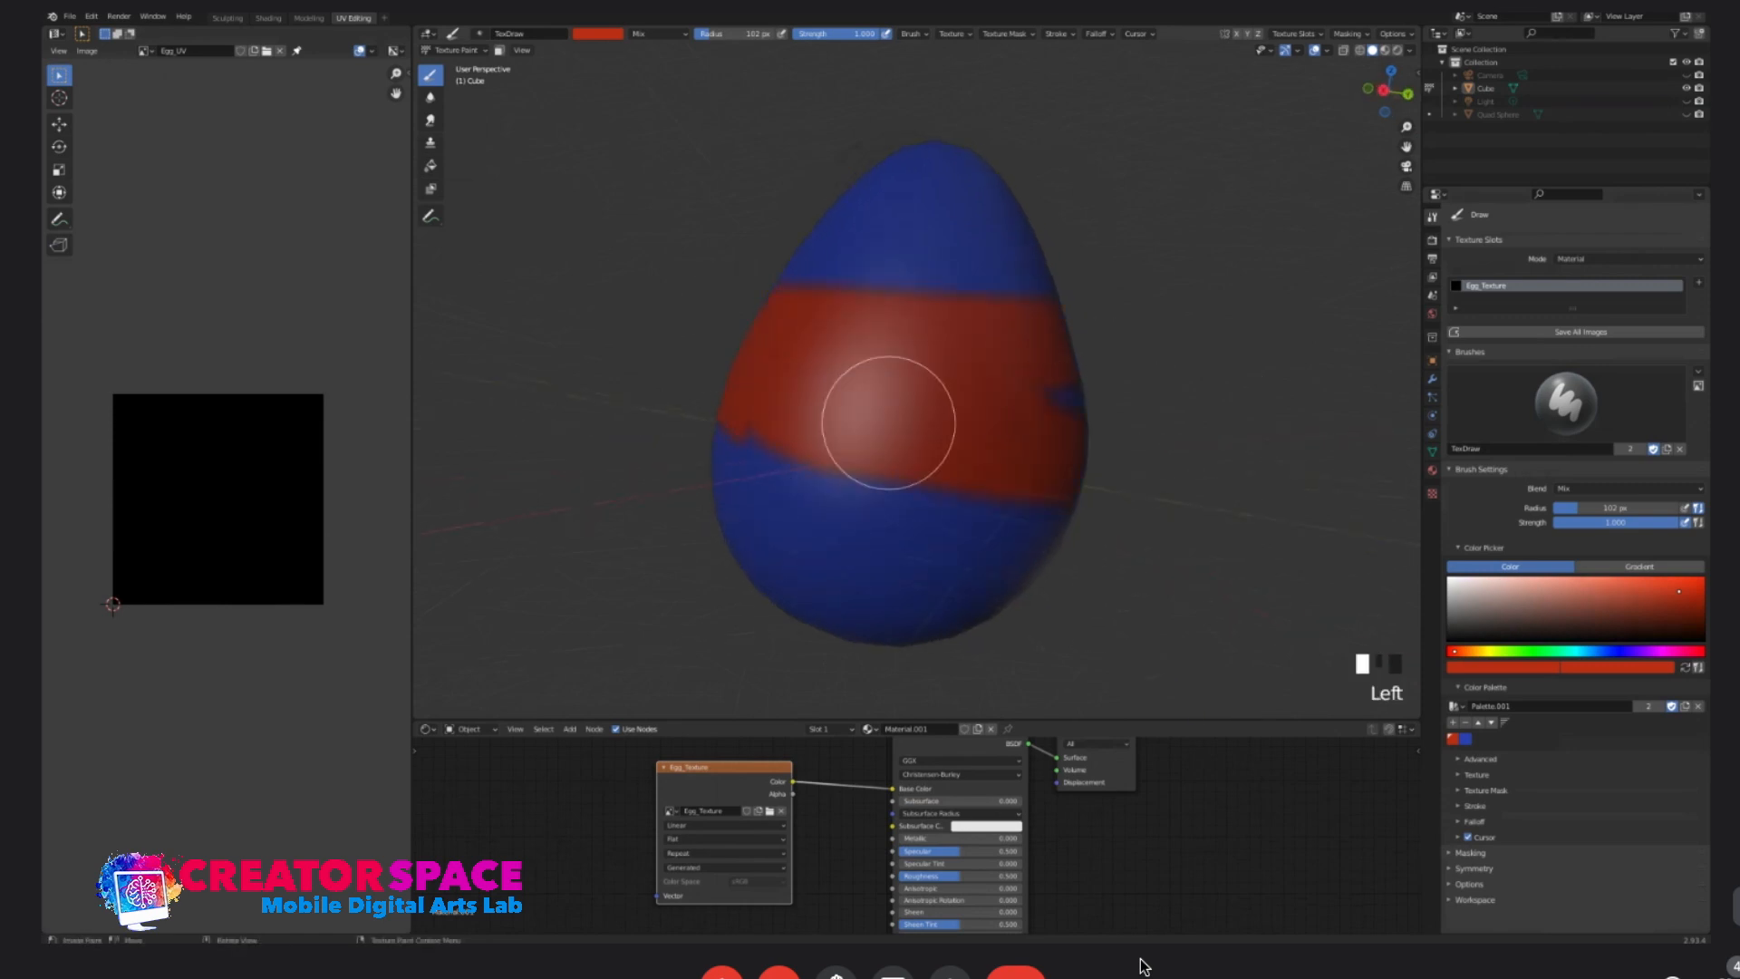
mouse_move(1079, 399)
middle_down()
mouse_move(965, 362)
mouse_move(1118, 455)
mouse_move(956, 221)
mouse_move(840, 400)
middle_up()
mouse_move(839, 400)
mouse_down()
mouse_move(805, 384)
mouse_move(1018, 420)
mouse_move(921, 465)
mouse_move(1123, 323)
mouse_move(990, 305)
mouse_up()
middle_drag(989, 306, 1042, 299)
mouse_move(1042, 299)
mouse_down()
mouse_move(1030, 330)
mouse_move(927, 399)
mouse_up()
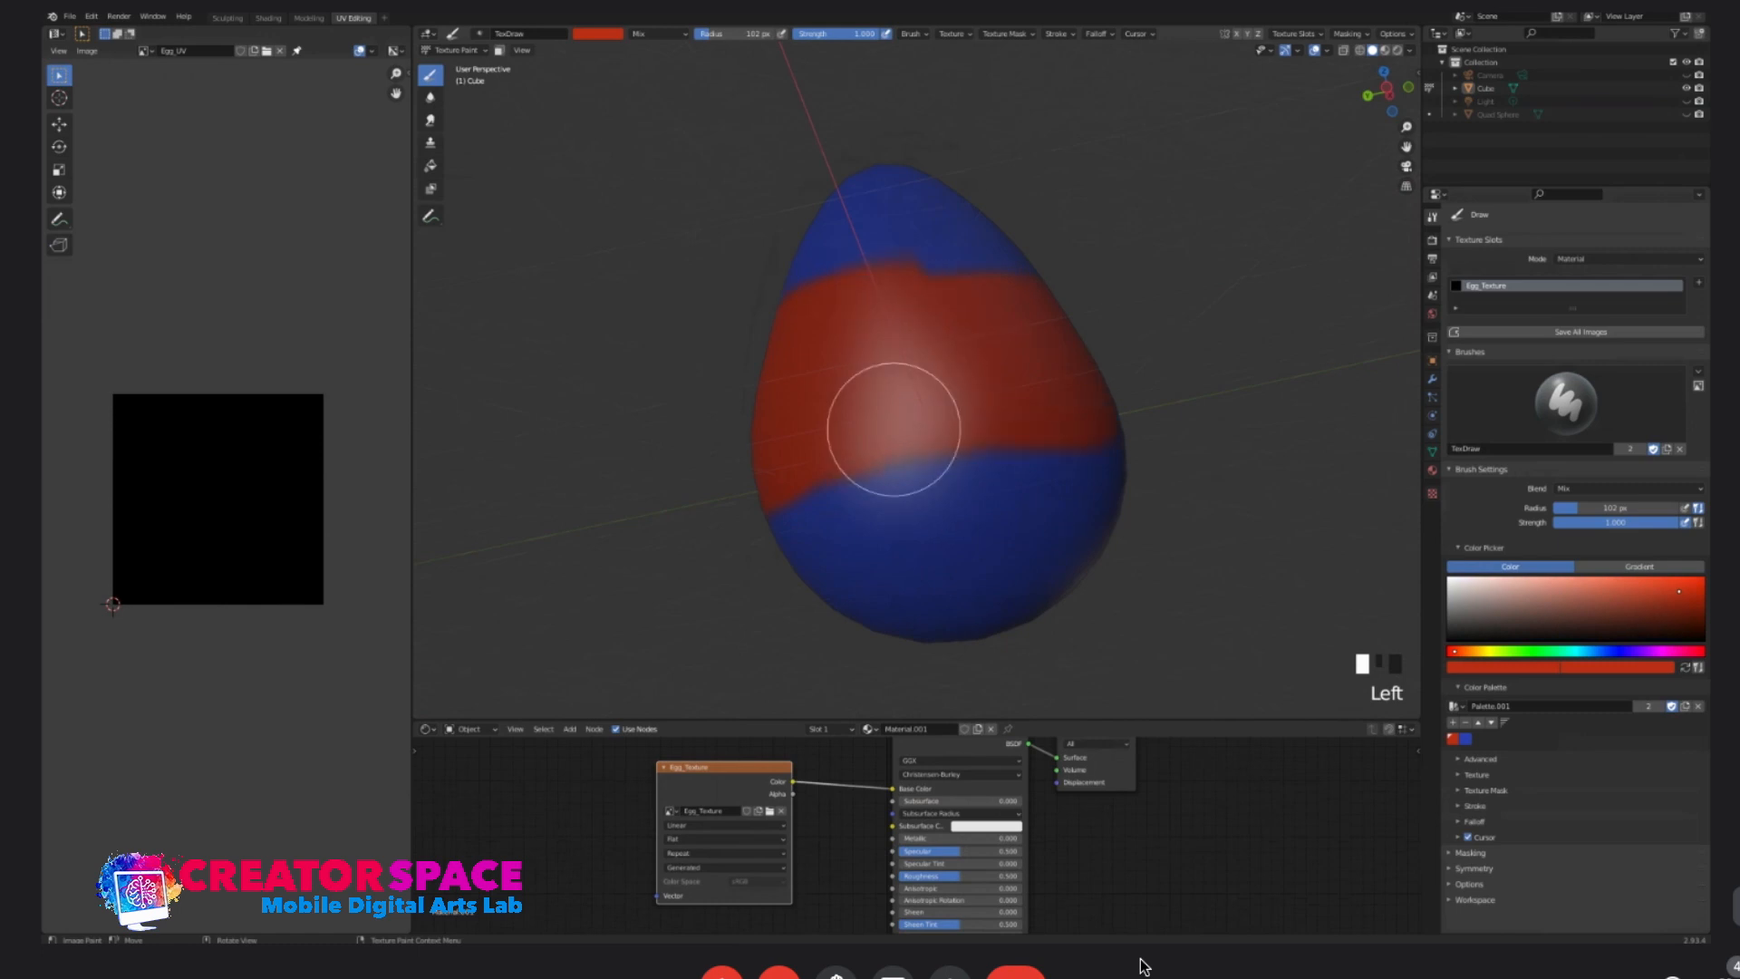
middle_drag(989, 378, 989, 373)
drag(903, 342, 1128, 338)
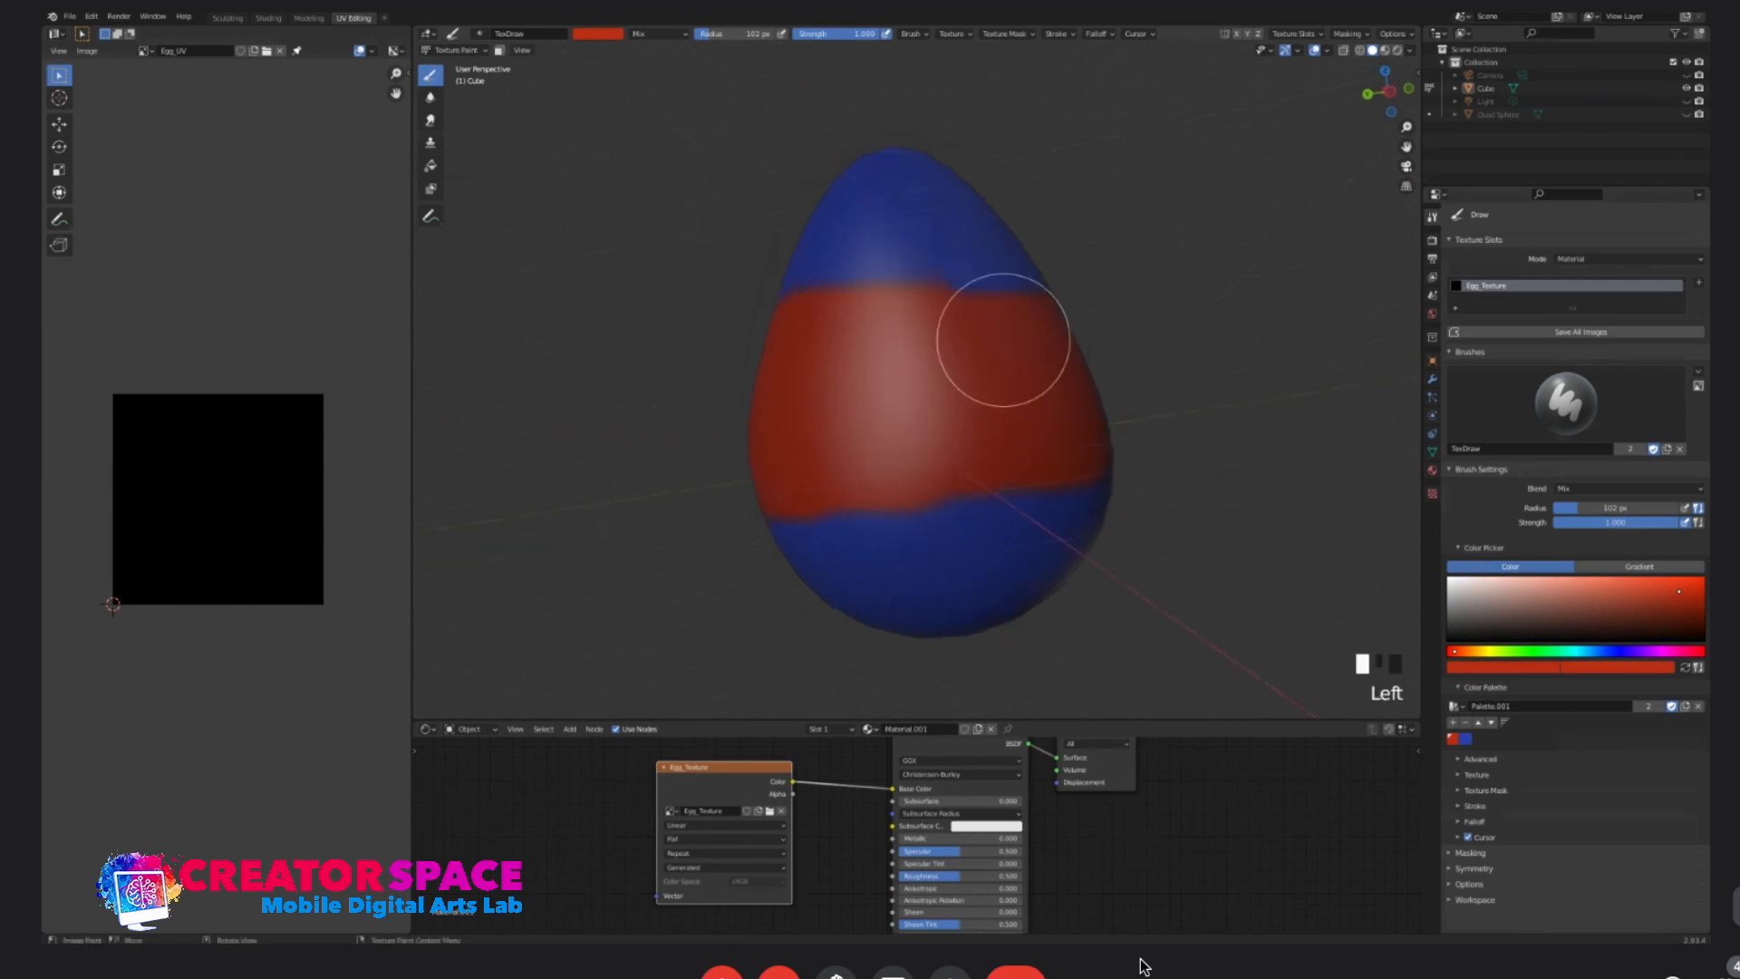
middle_drag(816, 420, 1079, 379)
drag(977, 332, 772, 345)
drag(772, 345, 793, 332)
middle_drag(792, 332, 843, 325)
- Set the brush colour to a bright yellow-green and reduce the brush radius to about 45 px
click(1492, 650)
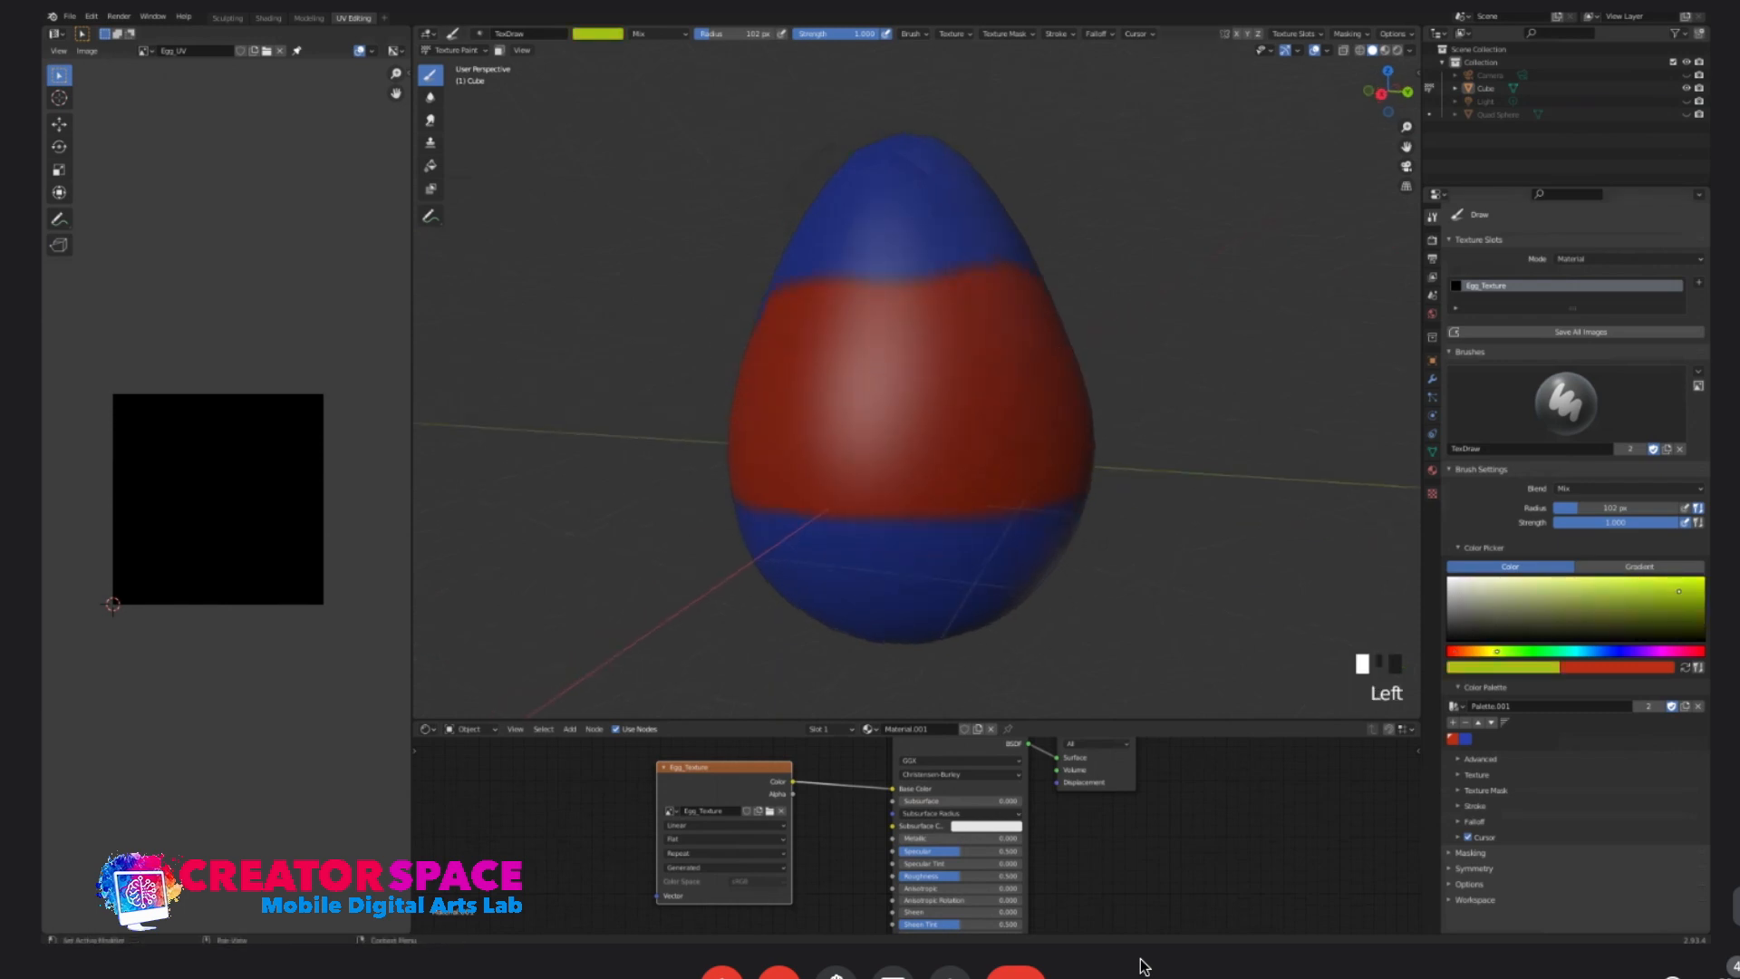
drag(1505, 651, 1493, 651)
click(1691, 584)
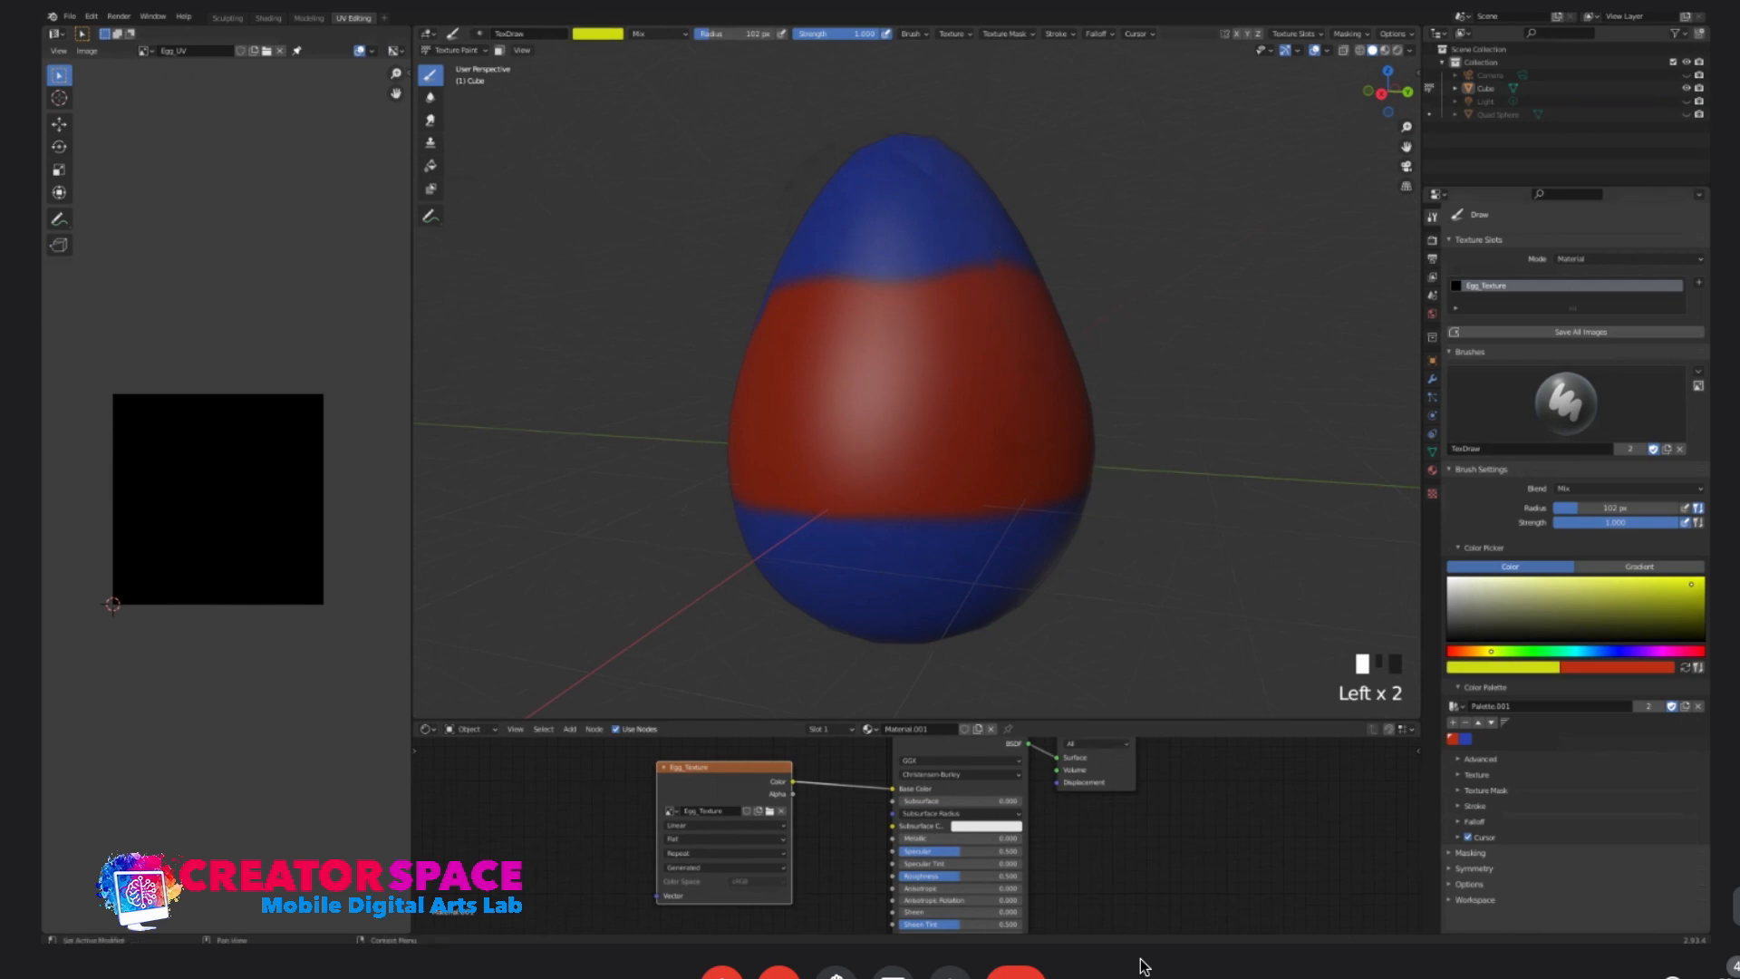
middle_drag(894, 342, 1022, 406)
key(bracketleft)
key(bracketleft)
key(bracketleft)
key(bracketleft)
key(bracketleft)
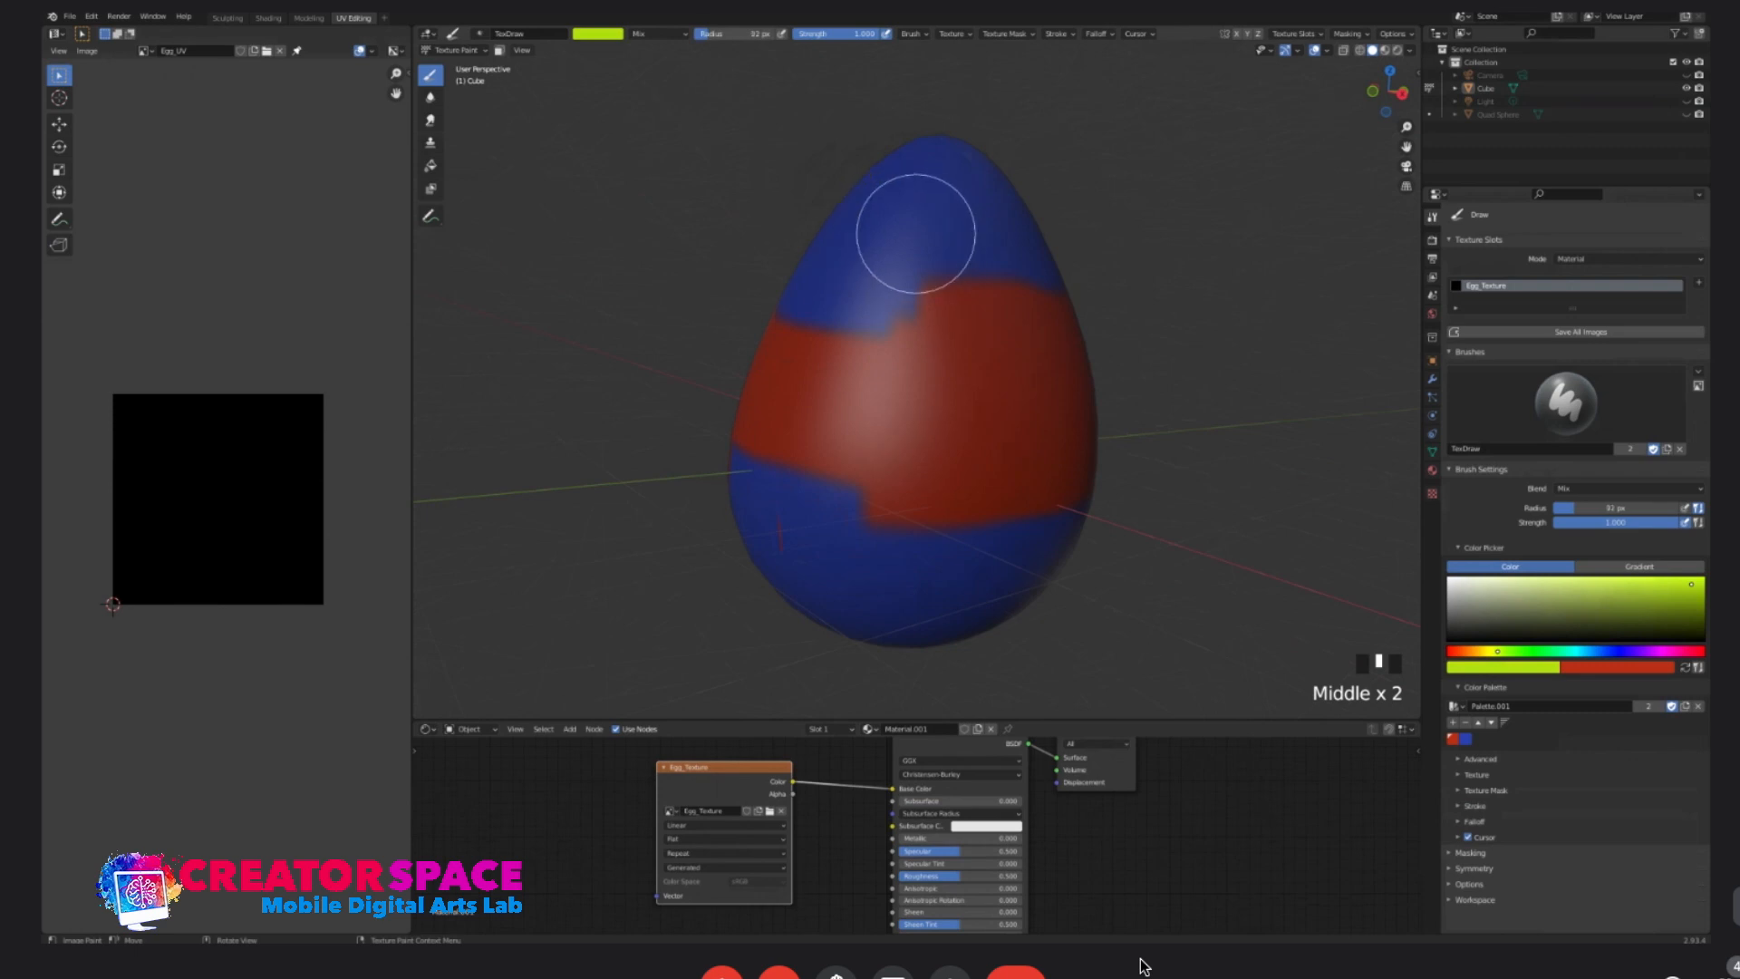
key(bracketleft)
- Dab yellow-green dots on the blue area above the red band, undoing a misplaced one
click(905, 218)
click(904, 218)
click(905, 218)
click(905, 218)
click(904, 219)
click(905, 219)
click(843, 264)
click(943, 221)
key(ctrl+z)
click(1018, 239)
- Dab a row of yellow-green dots across the blue area below the red band
click(789, 528)
click(907, 566)
click(852, 604)
click(982, 590)
click(1049, 555)
- Dab yellow-green dots on an undotted side of the blue area above the red band
middle_drag(1190, 412, 824, 272)
click(855, 178)
click(948, 195)
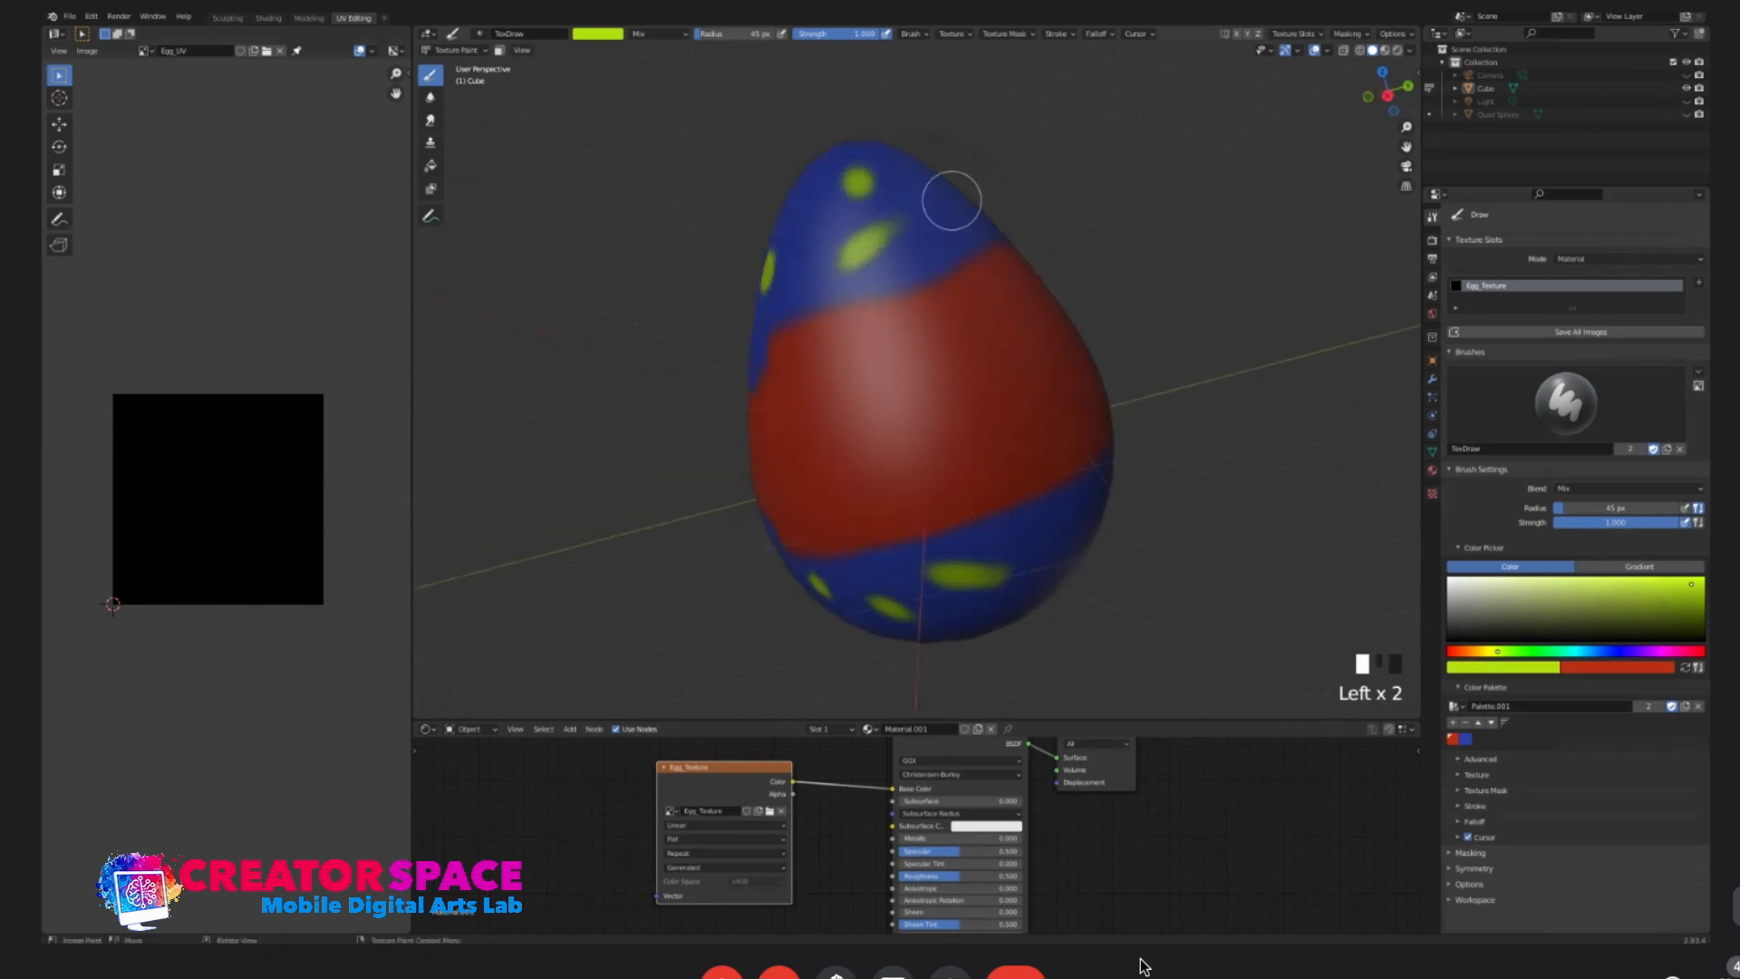
click(934, 239)
- Scatter yellow-green dots over the blue area at the egg's wide end, below the red band
middle_drag(1152, 586, 875, 462)
click(792, 463)
click(901, 505)
click(794, 527)
click(808, 606)
click(896, 589)
click(842, 553)
click(964, 551)
- Dab more yellow-green dots on the next side of the blue area above the red band
mouse_move(1159, 471)
middle_down()
mouse_move(907, 290)
mouse_move(918, 334)
middle_up()
click(901, 242)
click(900, 178)
click(990, 268)
click(942, 222)
click(943, 222)
click(942, 222)
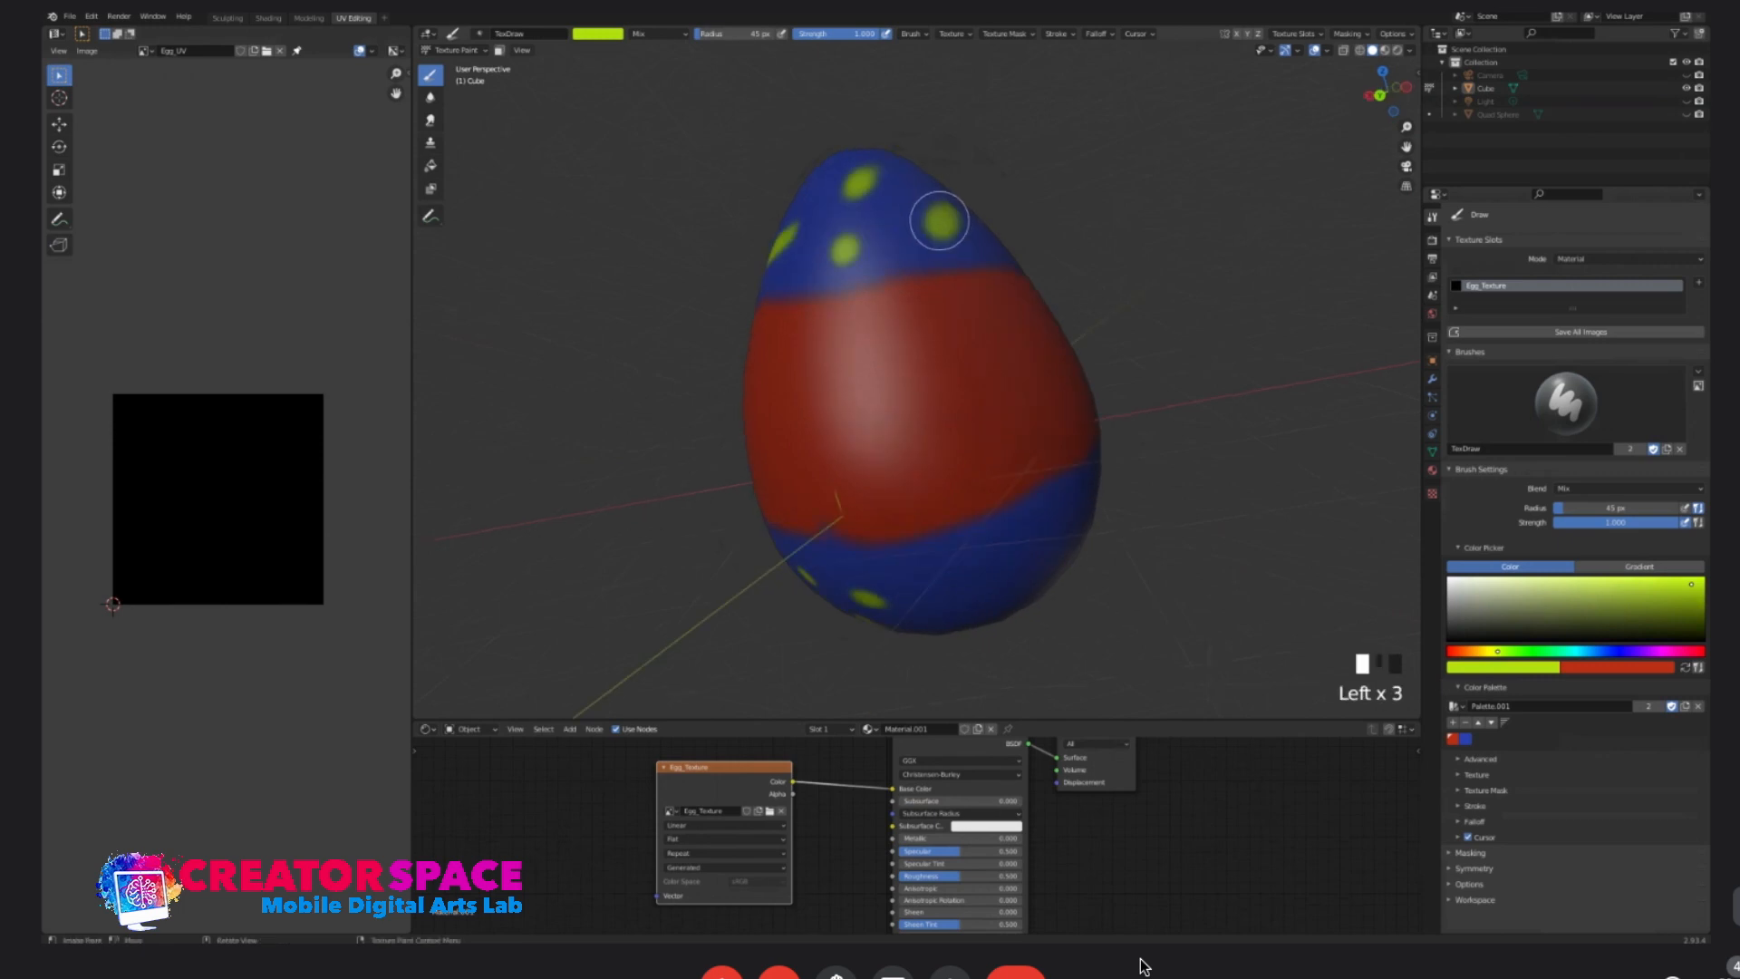
- Continue the yellow-green dots around the blue area just below the red band and towards the egg's underside
click(977, 579)
click(1052, 527)
middle_drag(1169, 575, 955, 416)
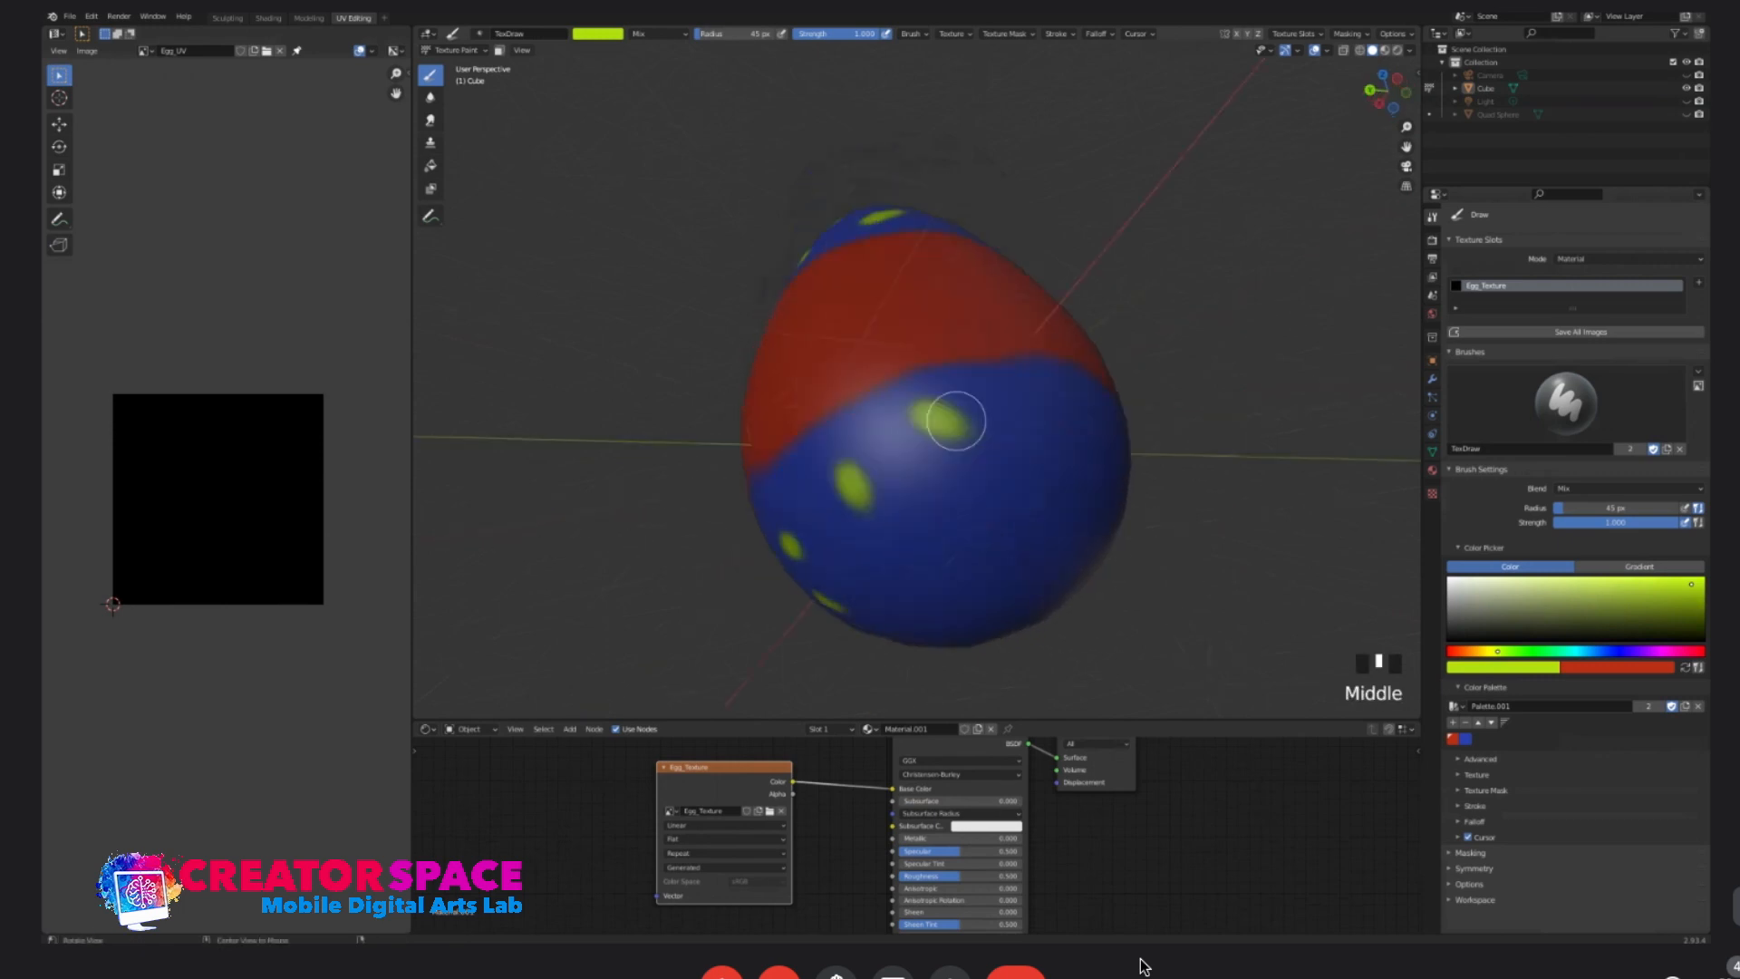
click(952, 425)
click(984, 525)
click(925, 590)
click(907, 623)
click(912, 527)
click(1041, 425)
- Fill the blue underside of the egg with evenly scattered yellow-green dots
mouse_move(1075, 497)
middle_down()
mouse_move(1020, 453)
mouse_move(906, 473)
middle_up()
click(907, 474)
click(911, 548)
click(1026, 422)
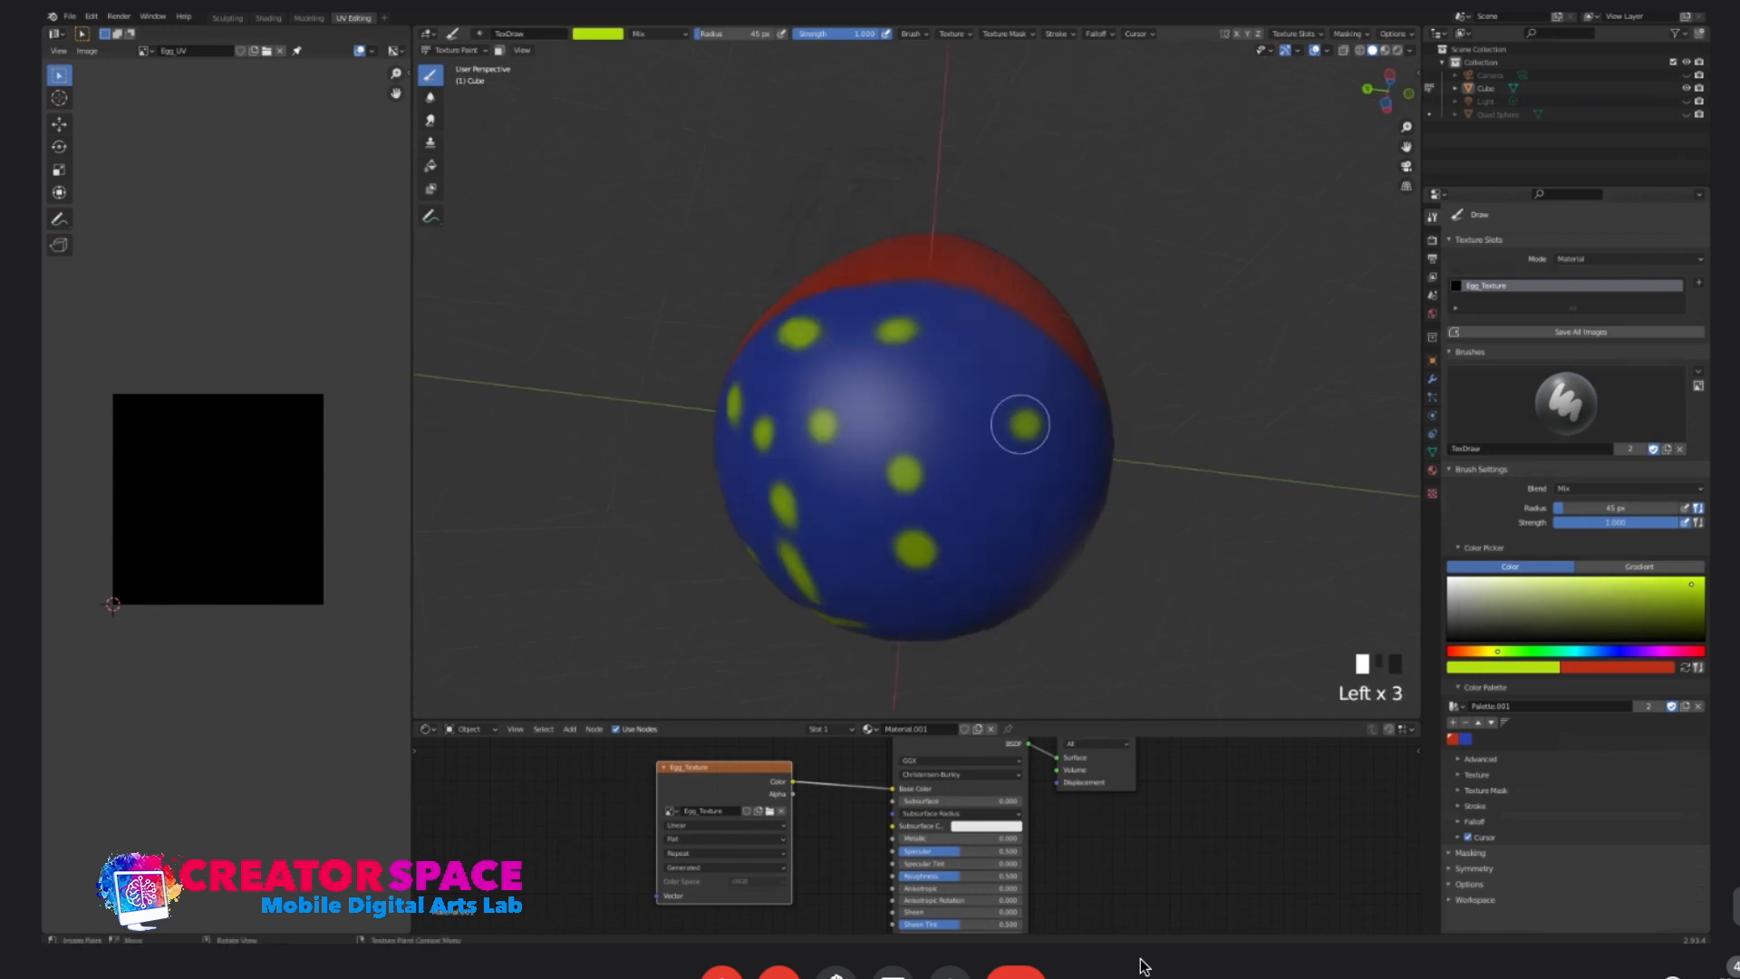
click(967, 378)
click(967, 378)
click(967, 378)
click(968, 378)
click(968, 378)
click(1009, 557)
click(1009, 556)
click(1010, 556)
click(976, 474)
click(1080, 463)
- Add yellow-green dots in the remaining bare blue spots around the rounded sides of the egg
middle_drag(983, 565, 1027, 494)
click(1042, 446)
click(1108, 465)
middle_drag(1010, 579, 1133, 516)
click(938, 348)
mouse_move(1002, 206)
middle_down()
mouse_move(743, 245)
mouse_move(615, 413)
middle_up()
click(783, 388)
click(844, 576)
- Dab larger yellow-green dots on the blue narrow end of the egg with a 67 px brush radius
mouse_move(844, 576)
middle_down()
mouse_move(816, 698)
mouse_move(783, 478)
middle_up()
middle_drag(863, 374, 948, 399)
click(936, 359)
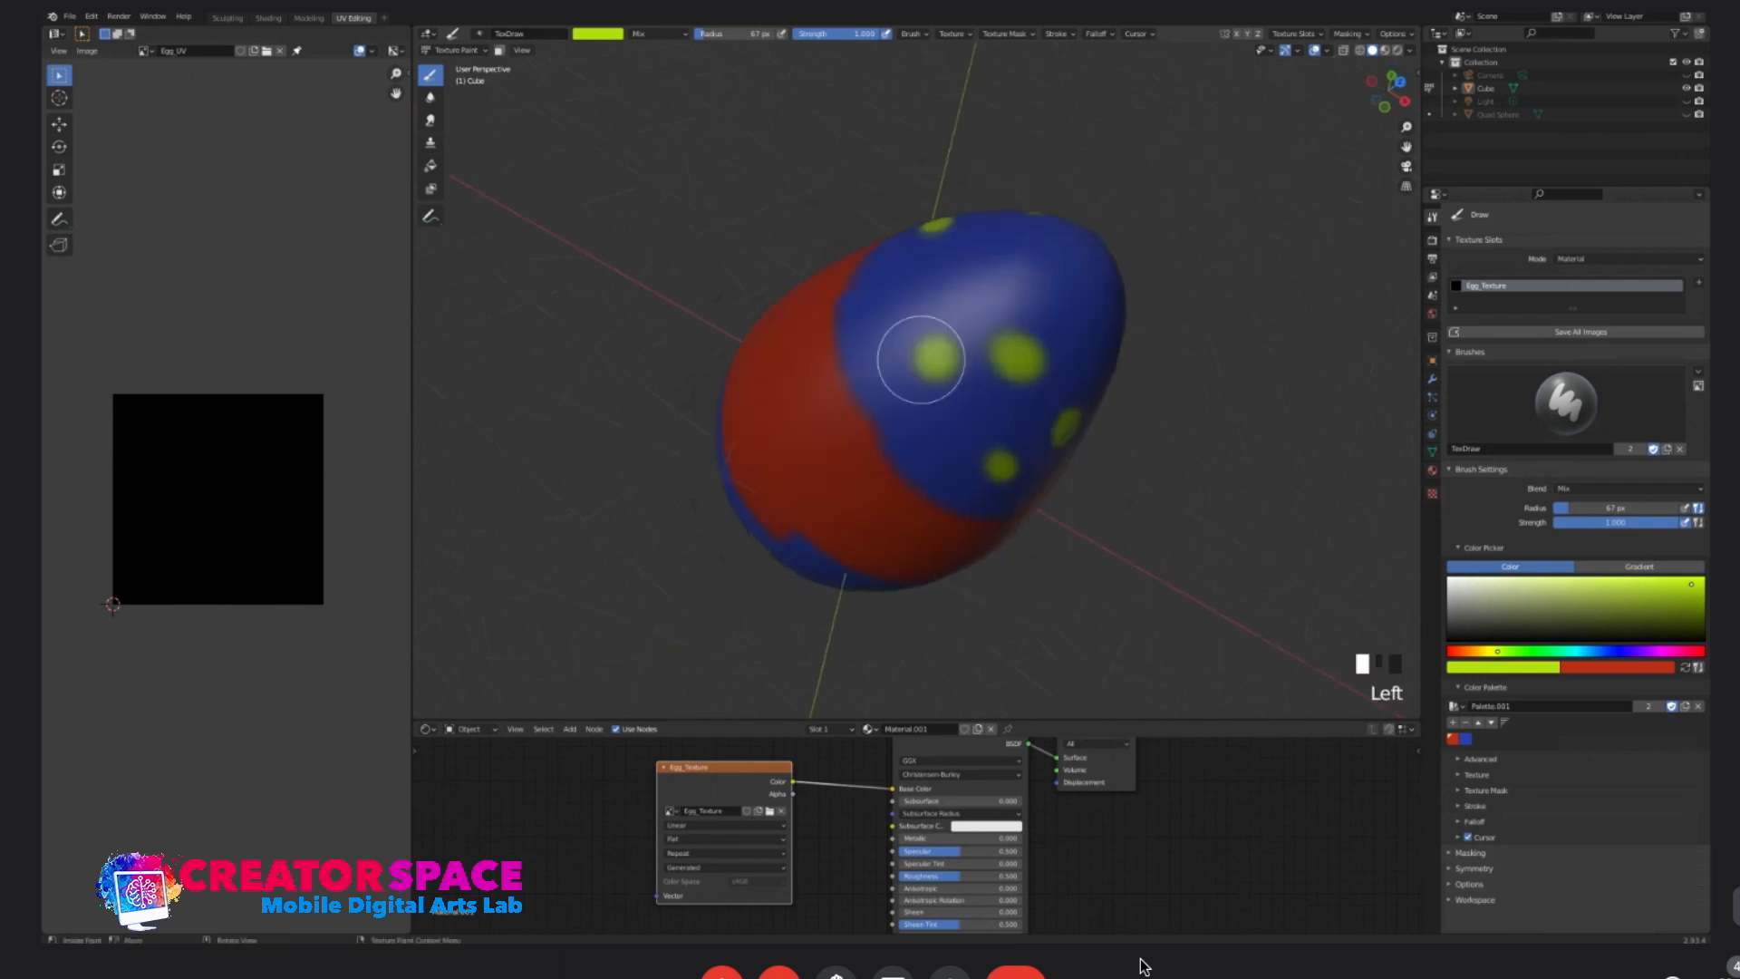
click(1003, 283)
click(890, 295)
click(1080, 310)
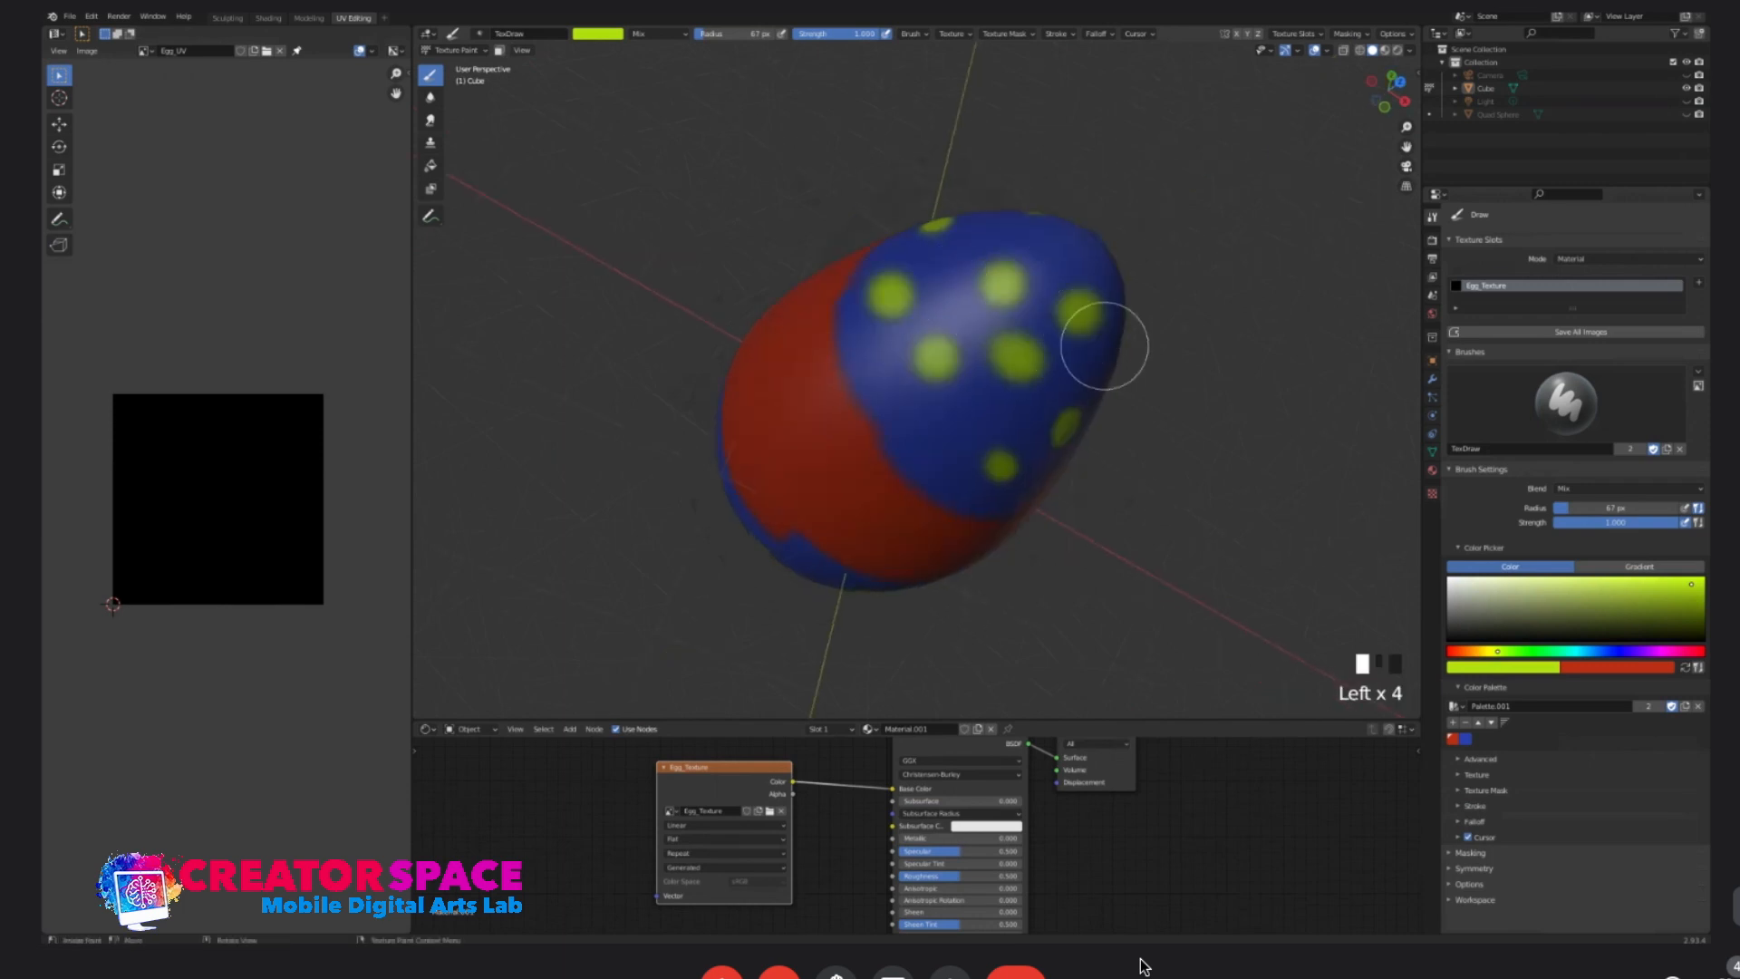
- Reduce the brush radius to 43 px and dab smaller yellow-green dots between the large ones on the narrow end
key(bracketleft)
key(bracketleft)
key(bracketleft)
click(965, 454)
mouse_move(1137, 319)
middle_down()
mouse_move(870, 218)
mouse_move(815, 261)
mouse_move(911, 340)
middle_up()
click(835, 272)
click(817, 281)
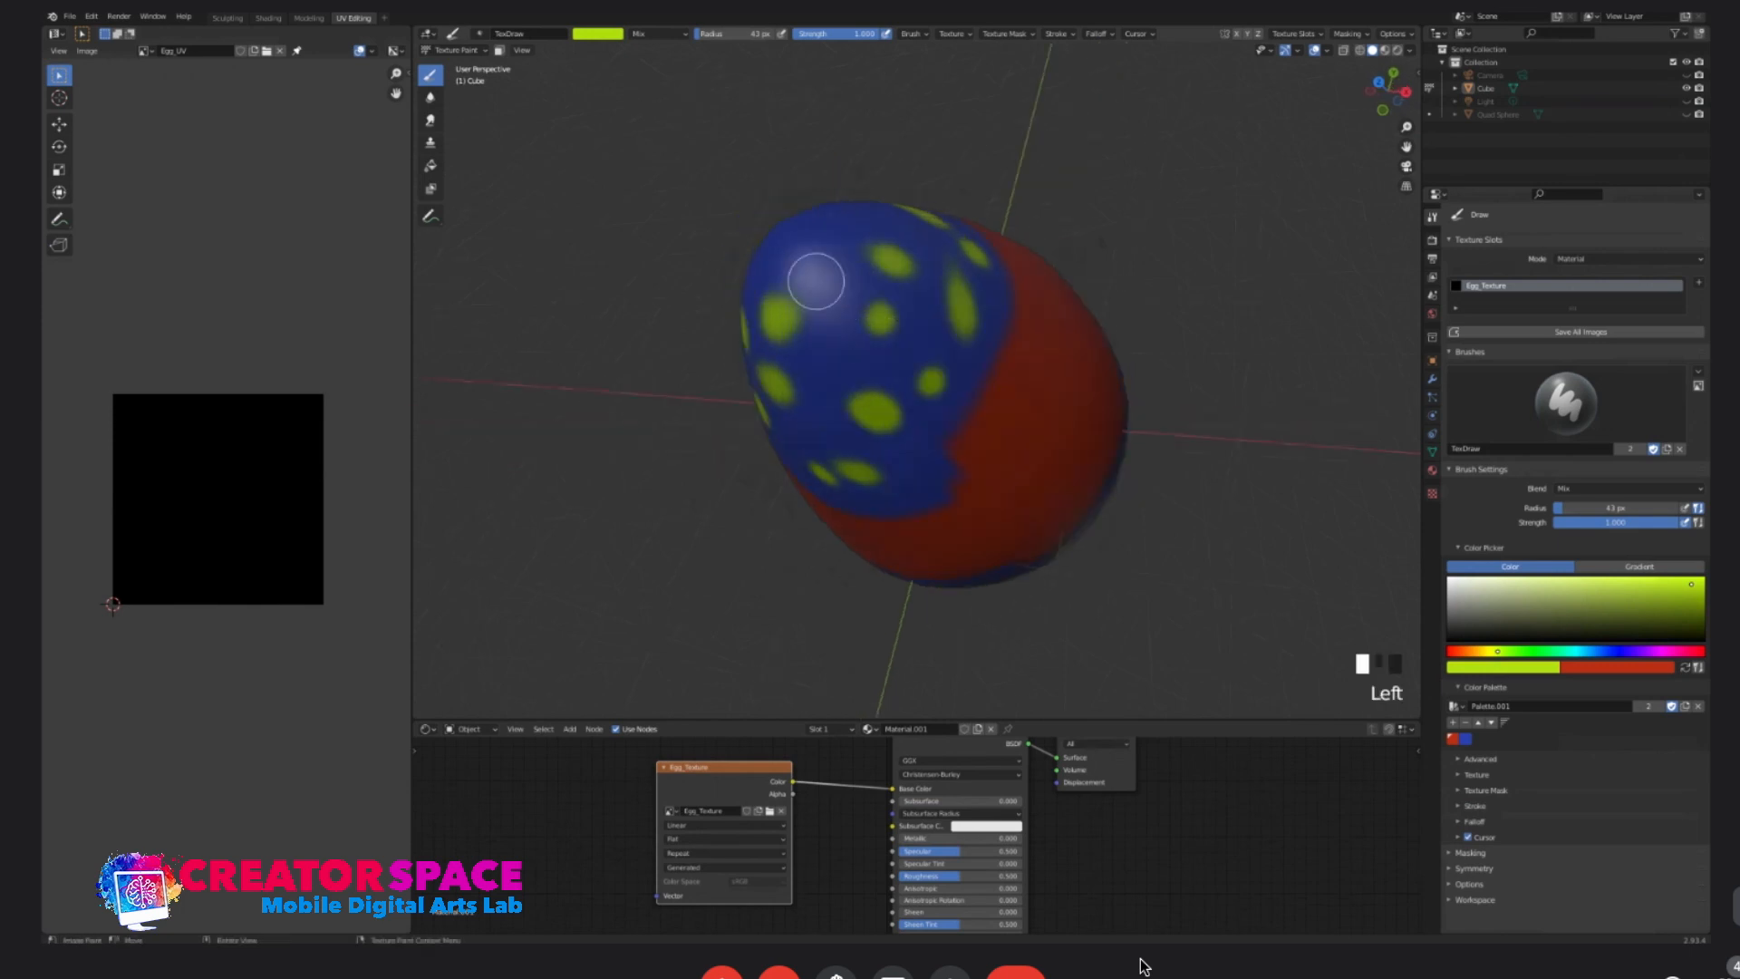
- Dab yellow-green dots in the last empty gaps of the blue areas around the egg
middle_drag(829, 215, 861, 281)
click(920, 414)
click(840, 438)
middle_drag(898, 489, 1082, 354)
click(986, 287)
click(901, 347)
middle_drag(901, 347, 901, 427)
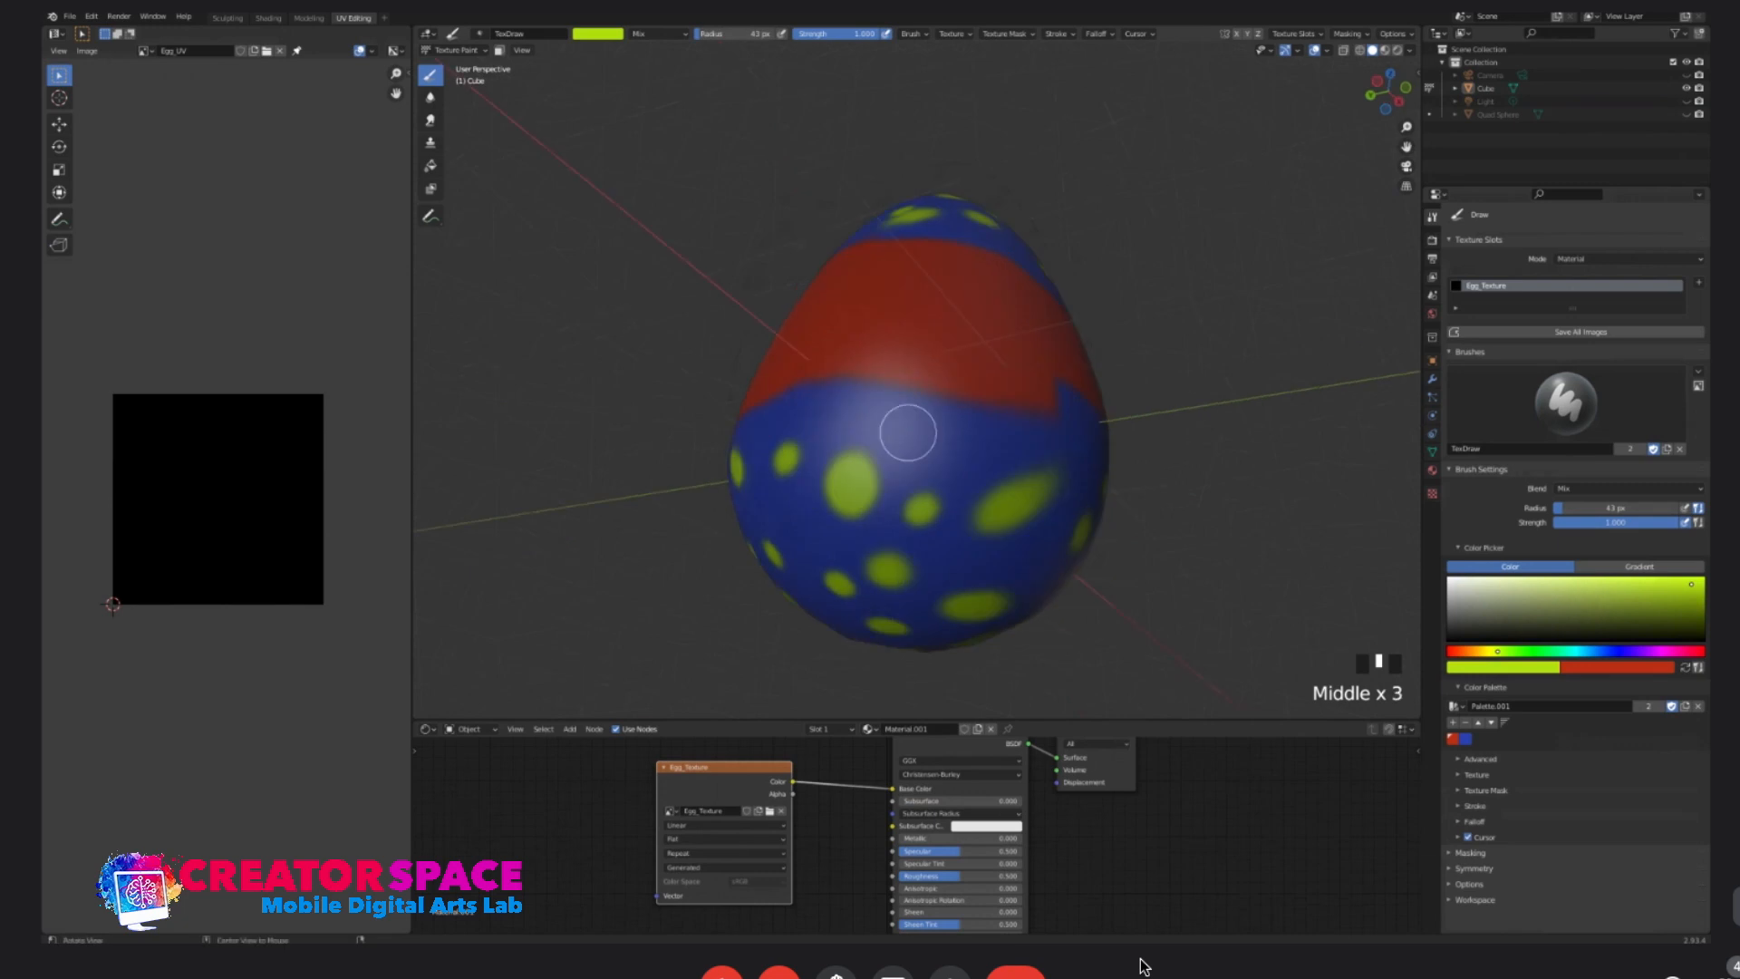
- Pick the palette's blue and paint over the stepped lower edge of the red band on the egg's front to even it out
key(KP_1)
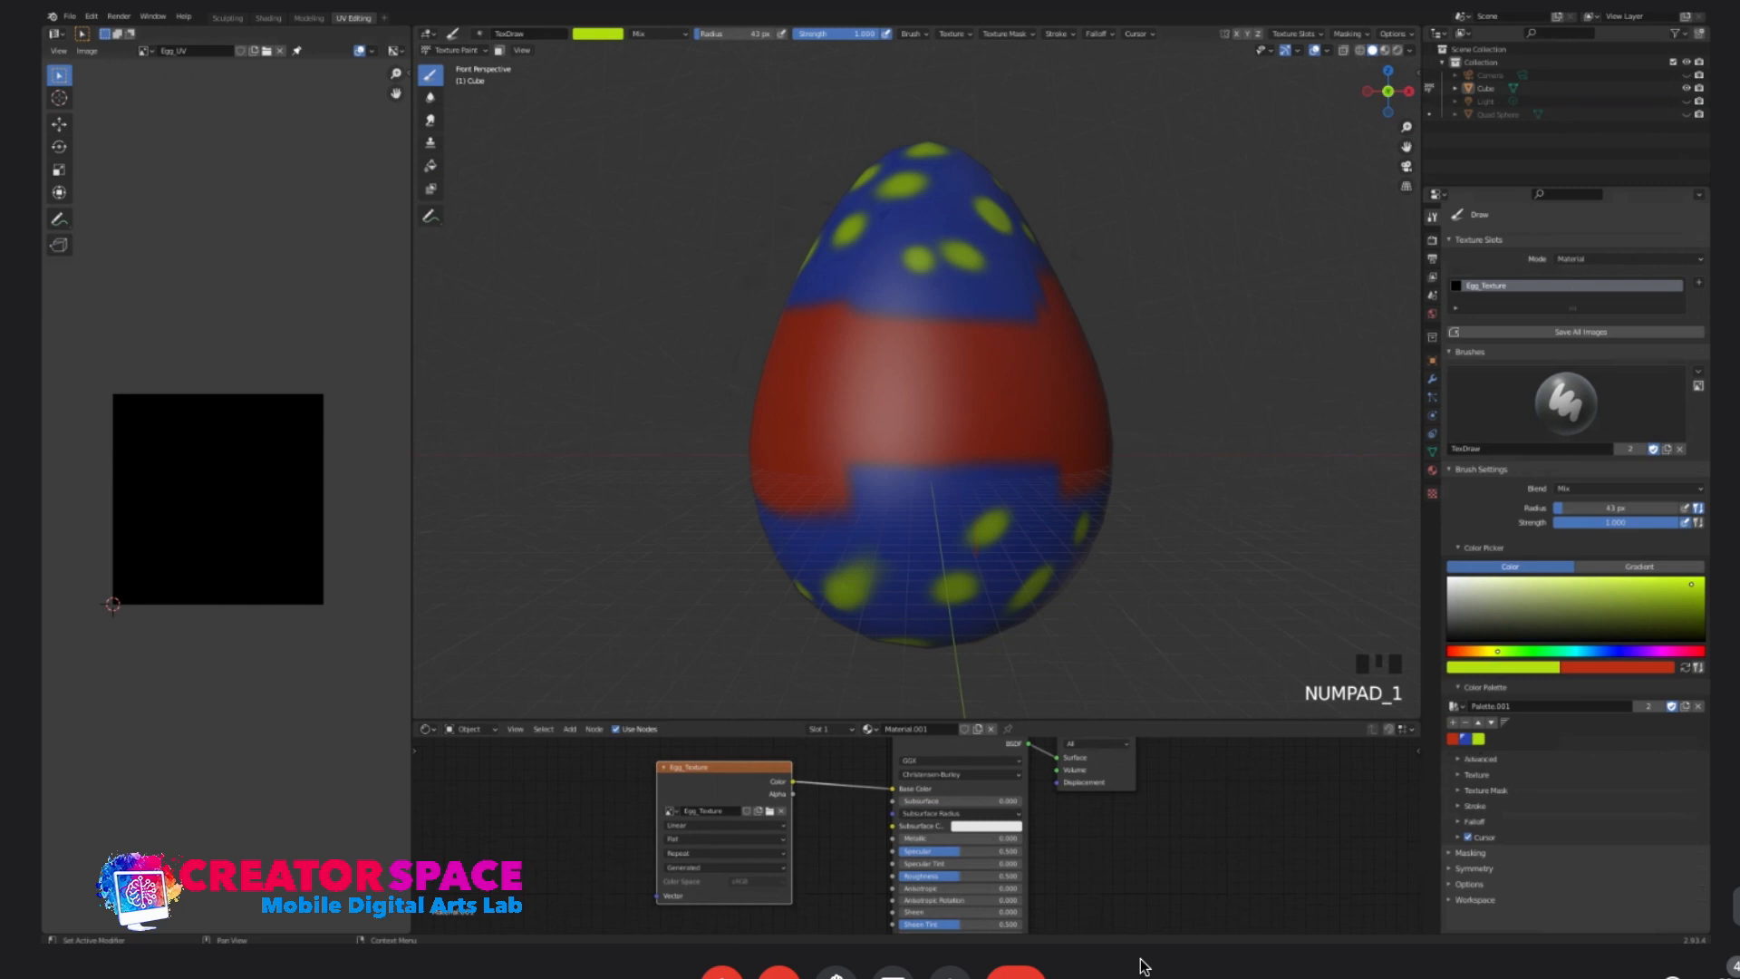
click(1466, 738)
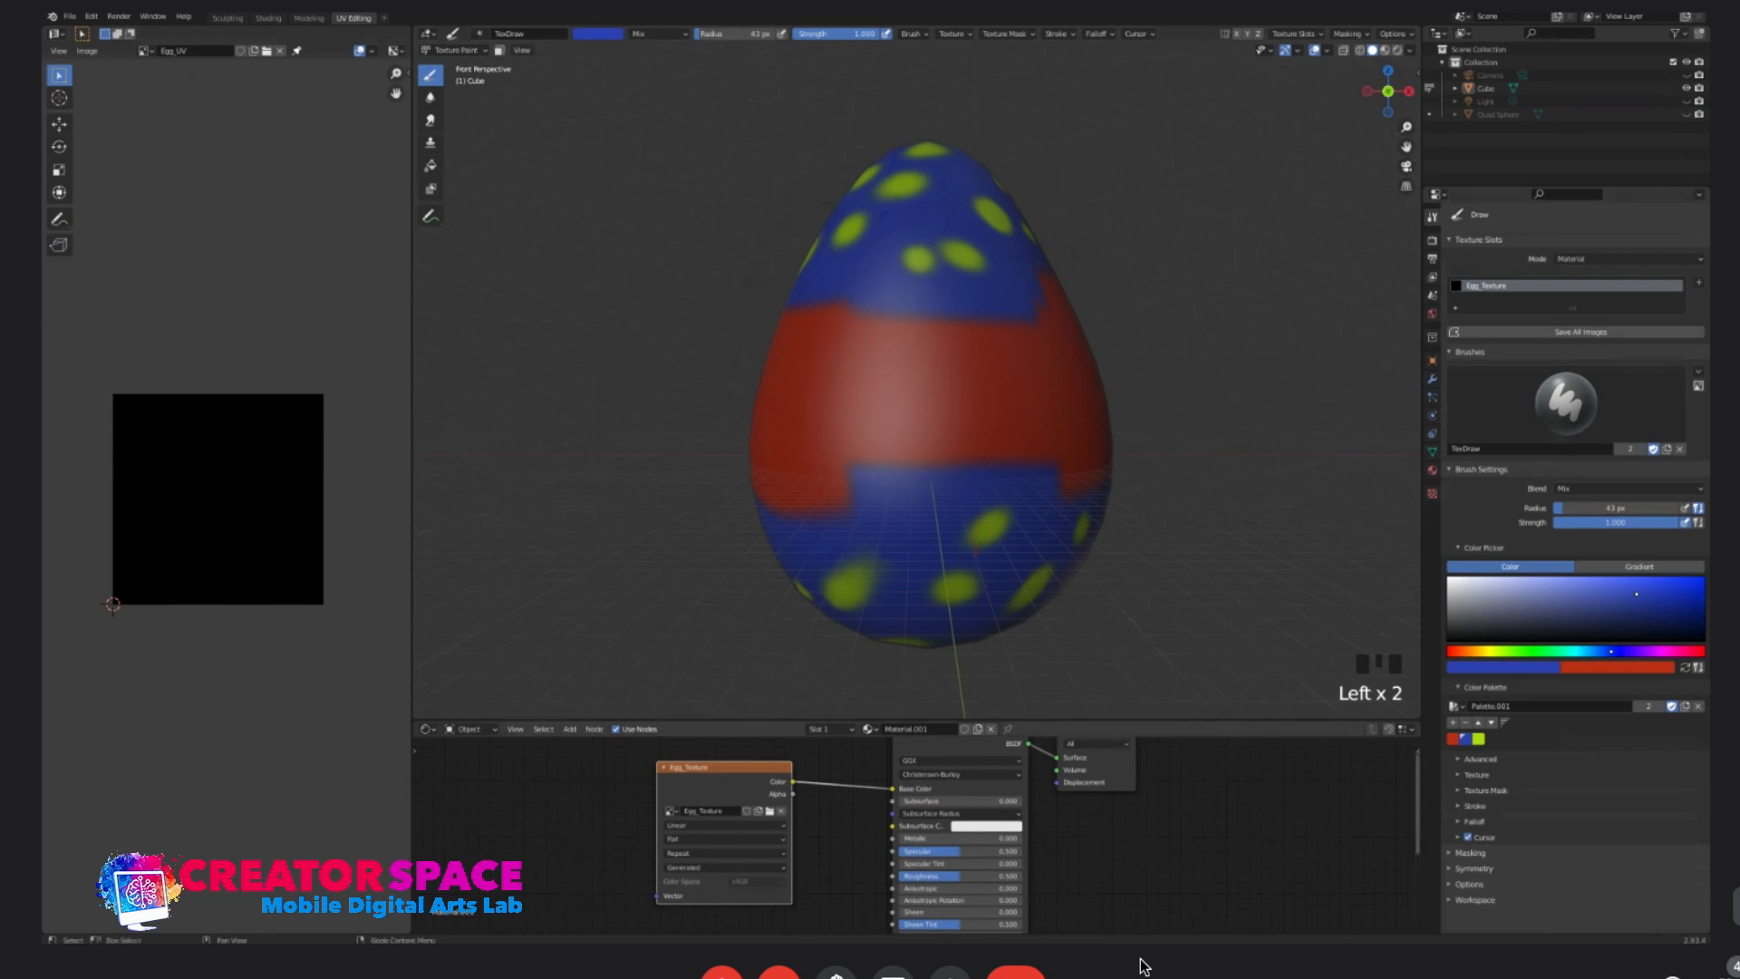
middle_drag(1196, 576, 1169, 553)
middle_drag(917, 506, 935, 487)
mouse_move(986, 416)
mouse_down()
mouse_move(832, 455)
mouse_move(859, 479)
mouse_move(895, 465)
mouse_move(781, 501)
mouse_up()
mouse_move(974, 428)
mouse_down()
mouse_move(785, 439)
mouse_move(977, 408)
mouse_up()
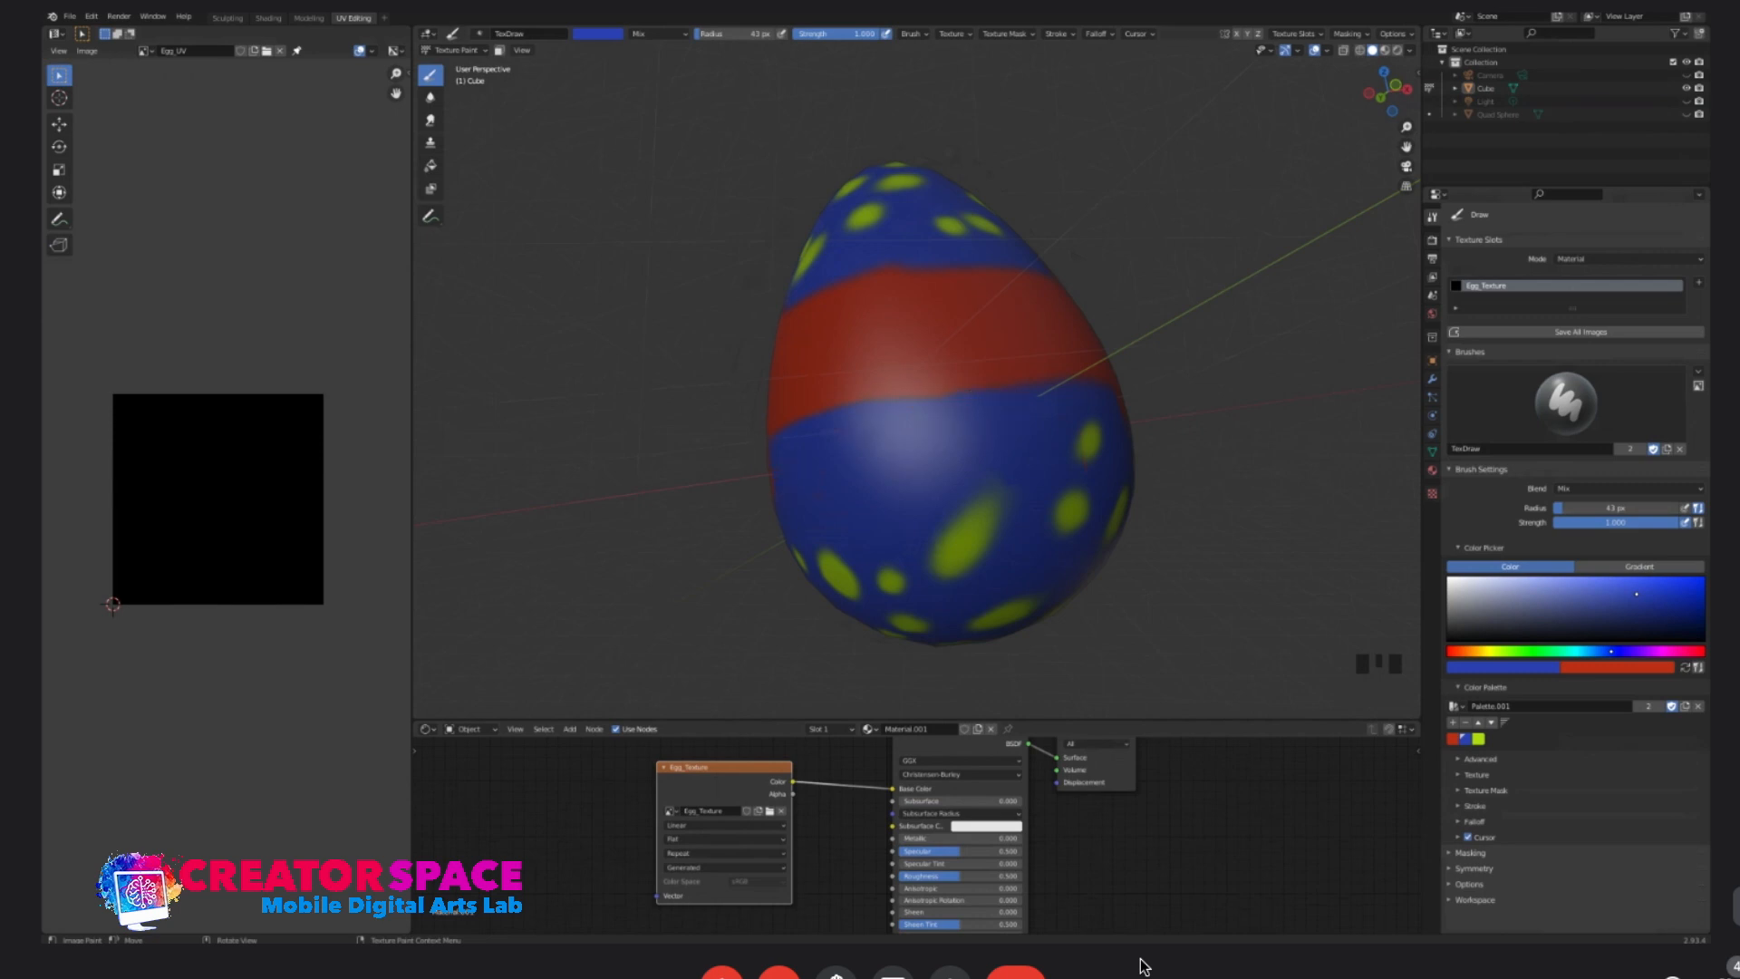
- Continue smoothing the red band's lower edge with blue strokes around the other sides, covering leftover red streaks
middle_drag(762, 613, 1041, 466)
drag(1041, 466, 976, 504)
middle_drag(933, 532, 1092, 387)
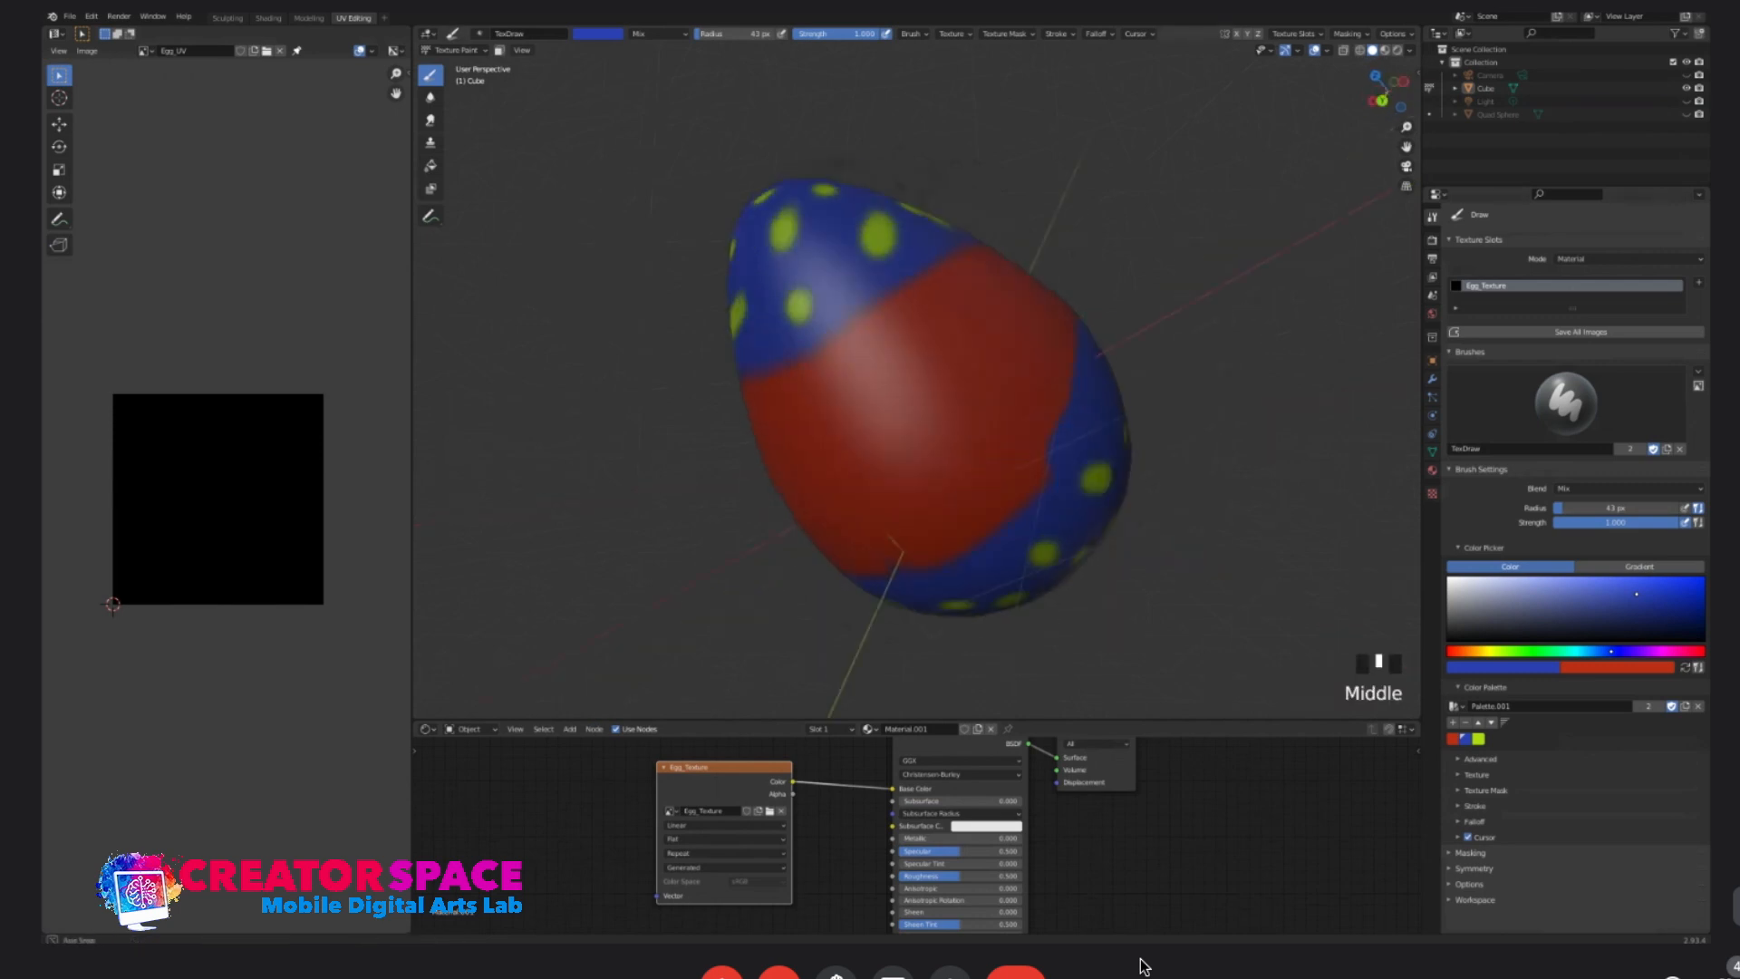
mouse_move(1091, 387)
mouse_down()
mouse_move(937, 544)
mouse_move(967, 536)
mouse_up()
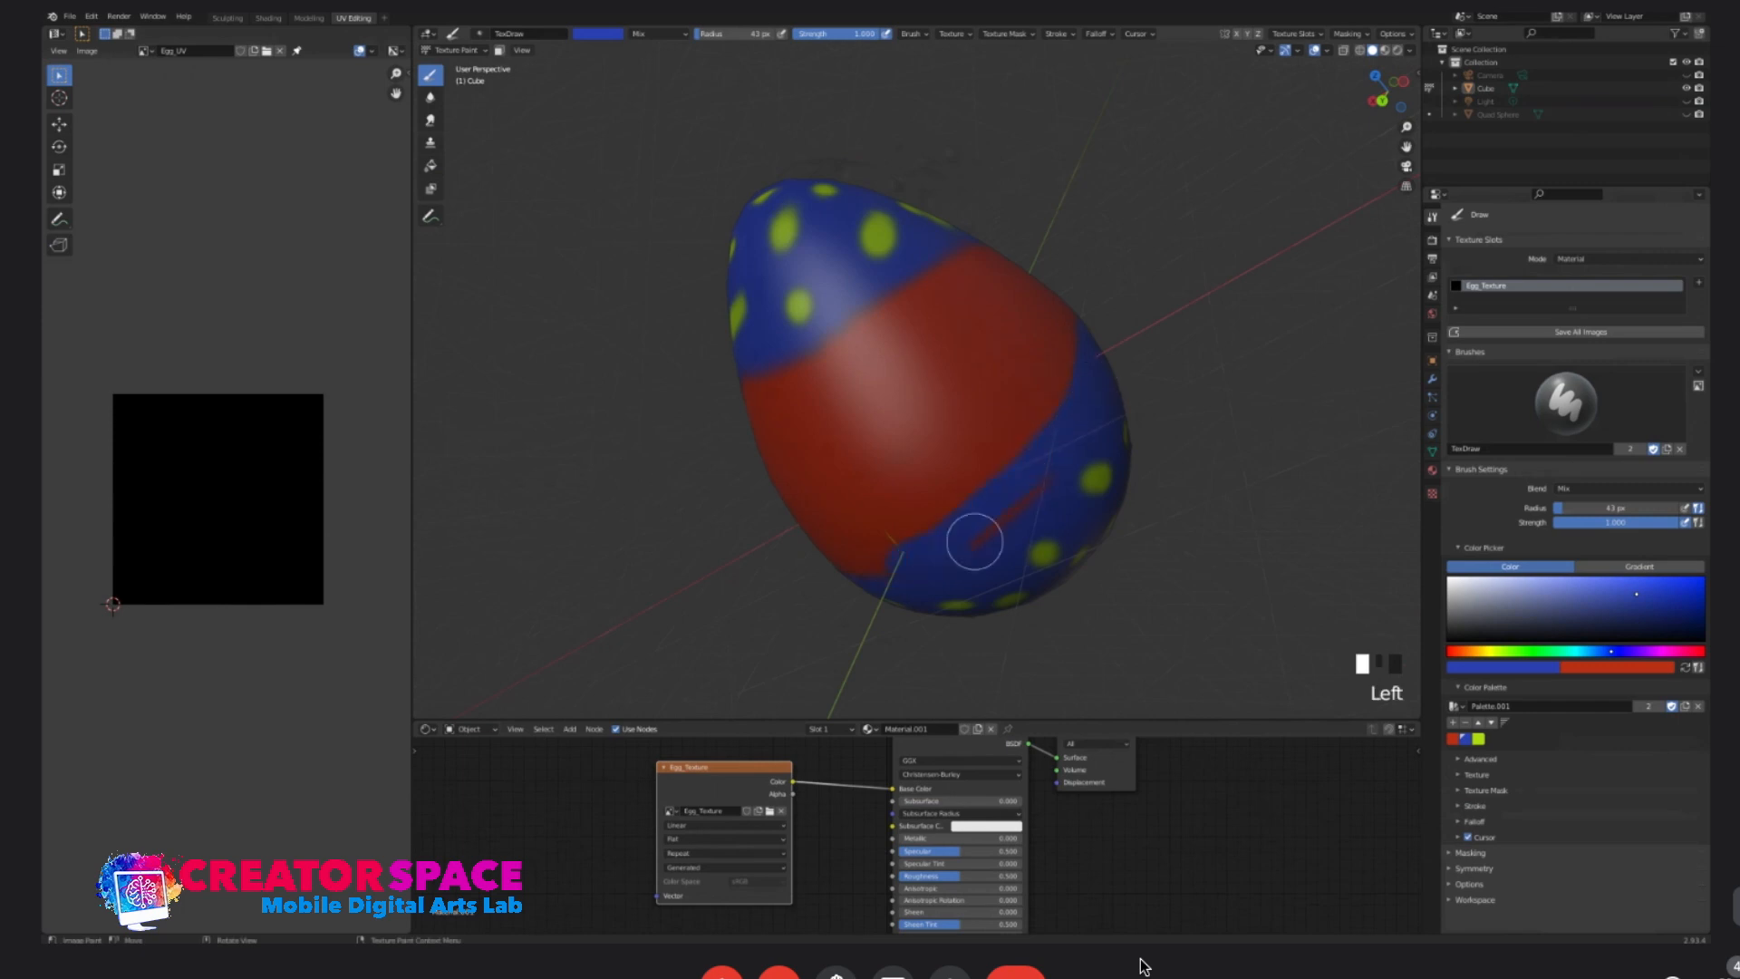
mouse_move(1051, 485)
mouse_down()
mouse_move(1045, 498)
mouse_move(1073, 450)
mouse_move(1104, 480)
mouse_up()
middle_drag(987, 532, 1088, 420)
drag(1088, 419, 878, 596)
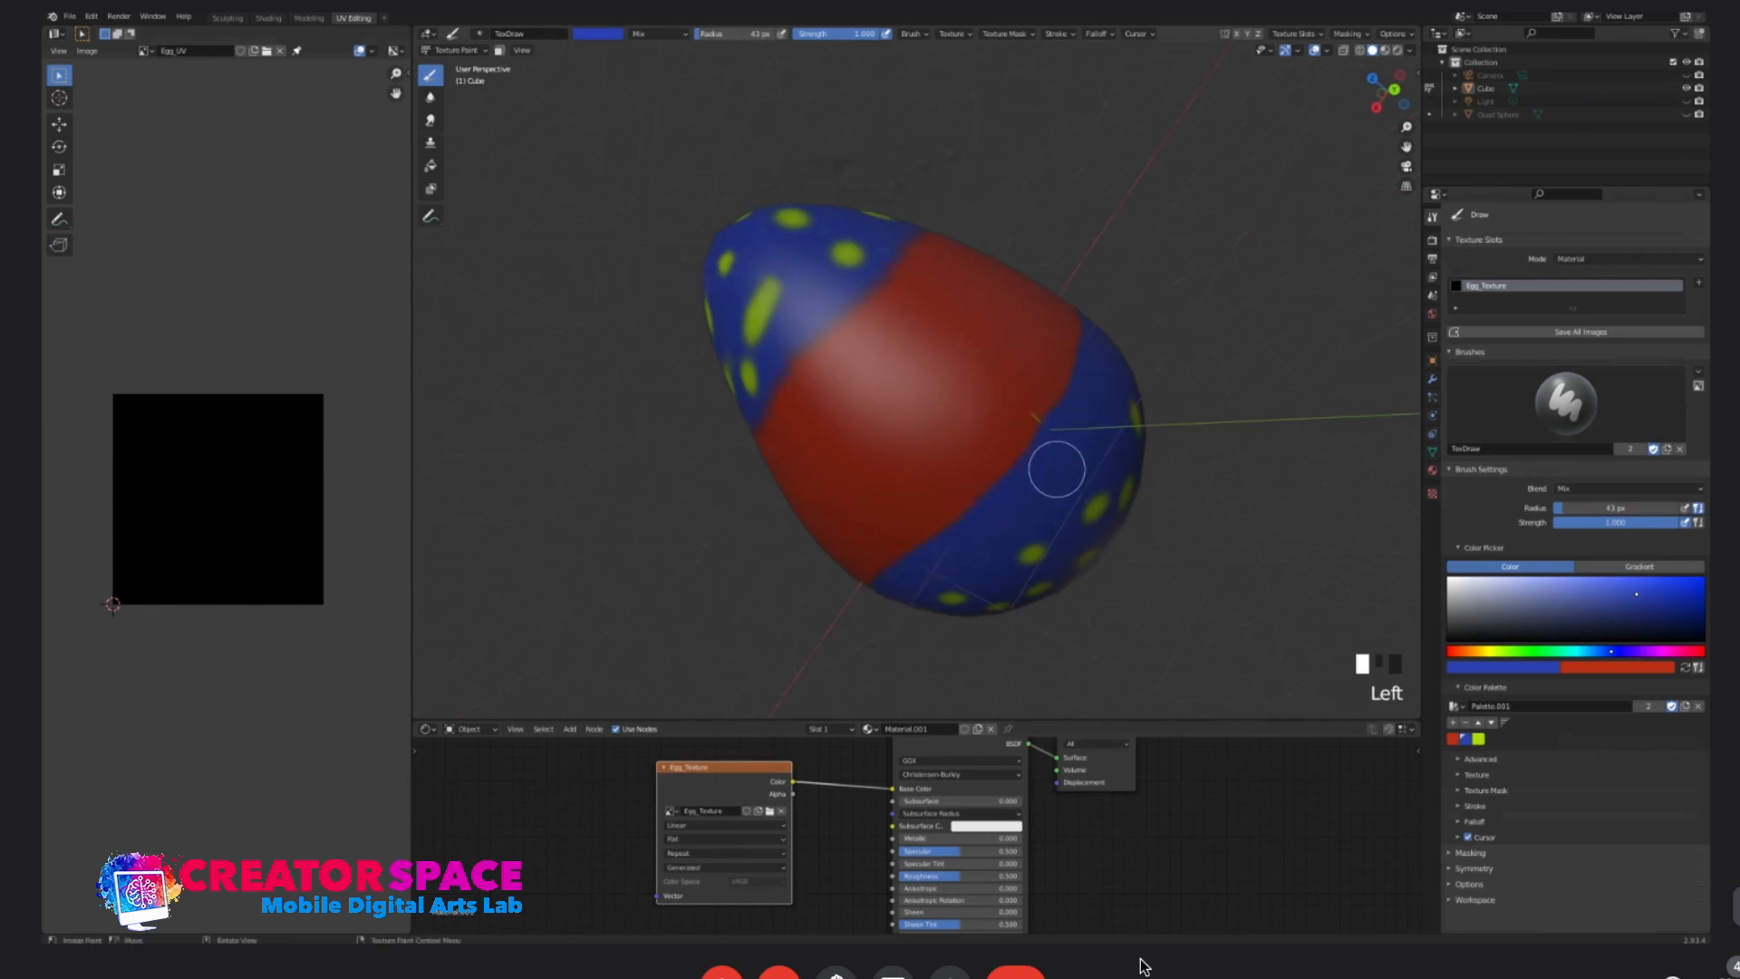
- Smooth the upper edge of the red band with blue strokes all around the egg
middle_drag(1033, 477, 1066, 359)
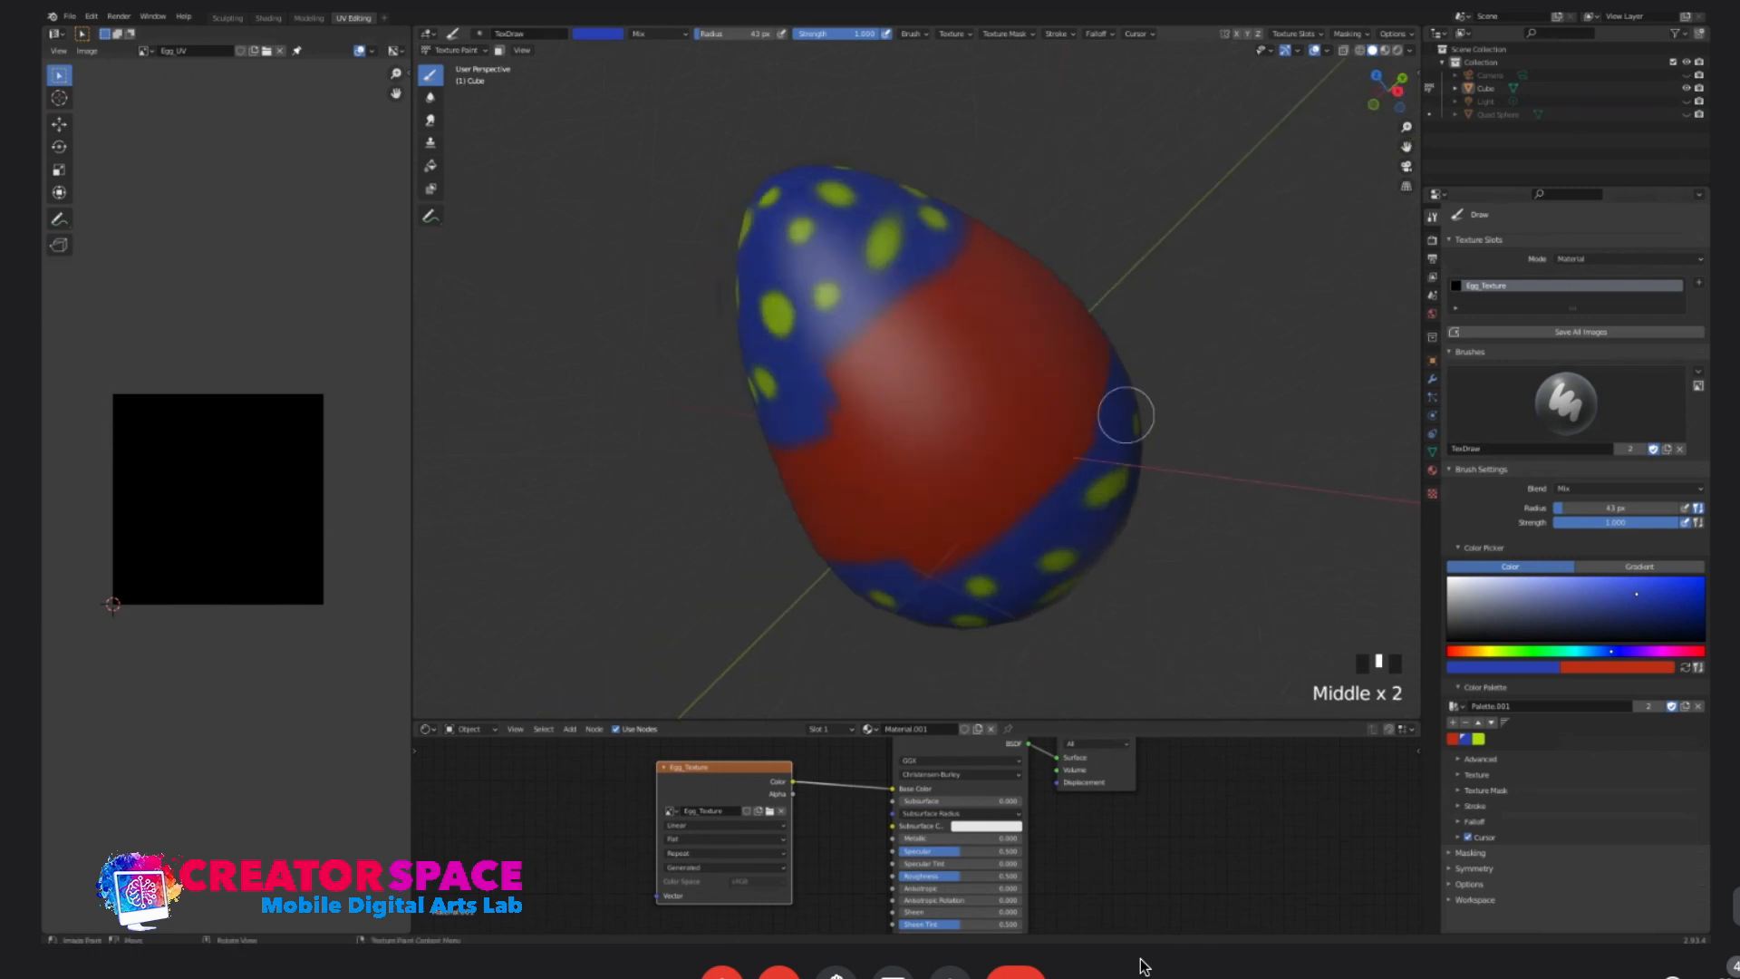
mouse_move(832, 370)
mouse_down()
mouse_move(905, 299)
mouse_move(867, 346)
mouse_move(934, 302)
mouse_move(950, 268)
mouse_up()
middle_drag(953, 269, 1088, 256)
mouse_move(987, 308)
middle_down()
mouse_move(859, 328)
mouse_move(906, 272)
middle_up()
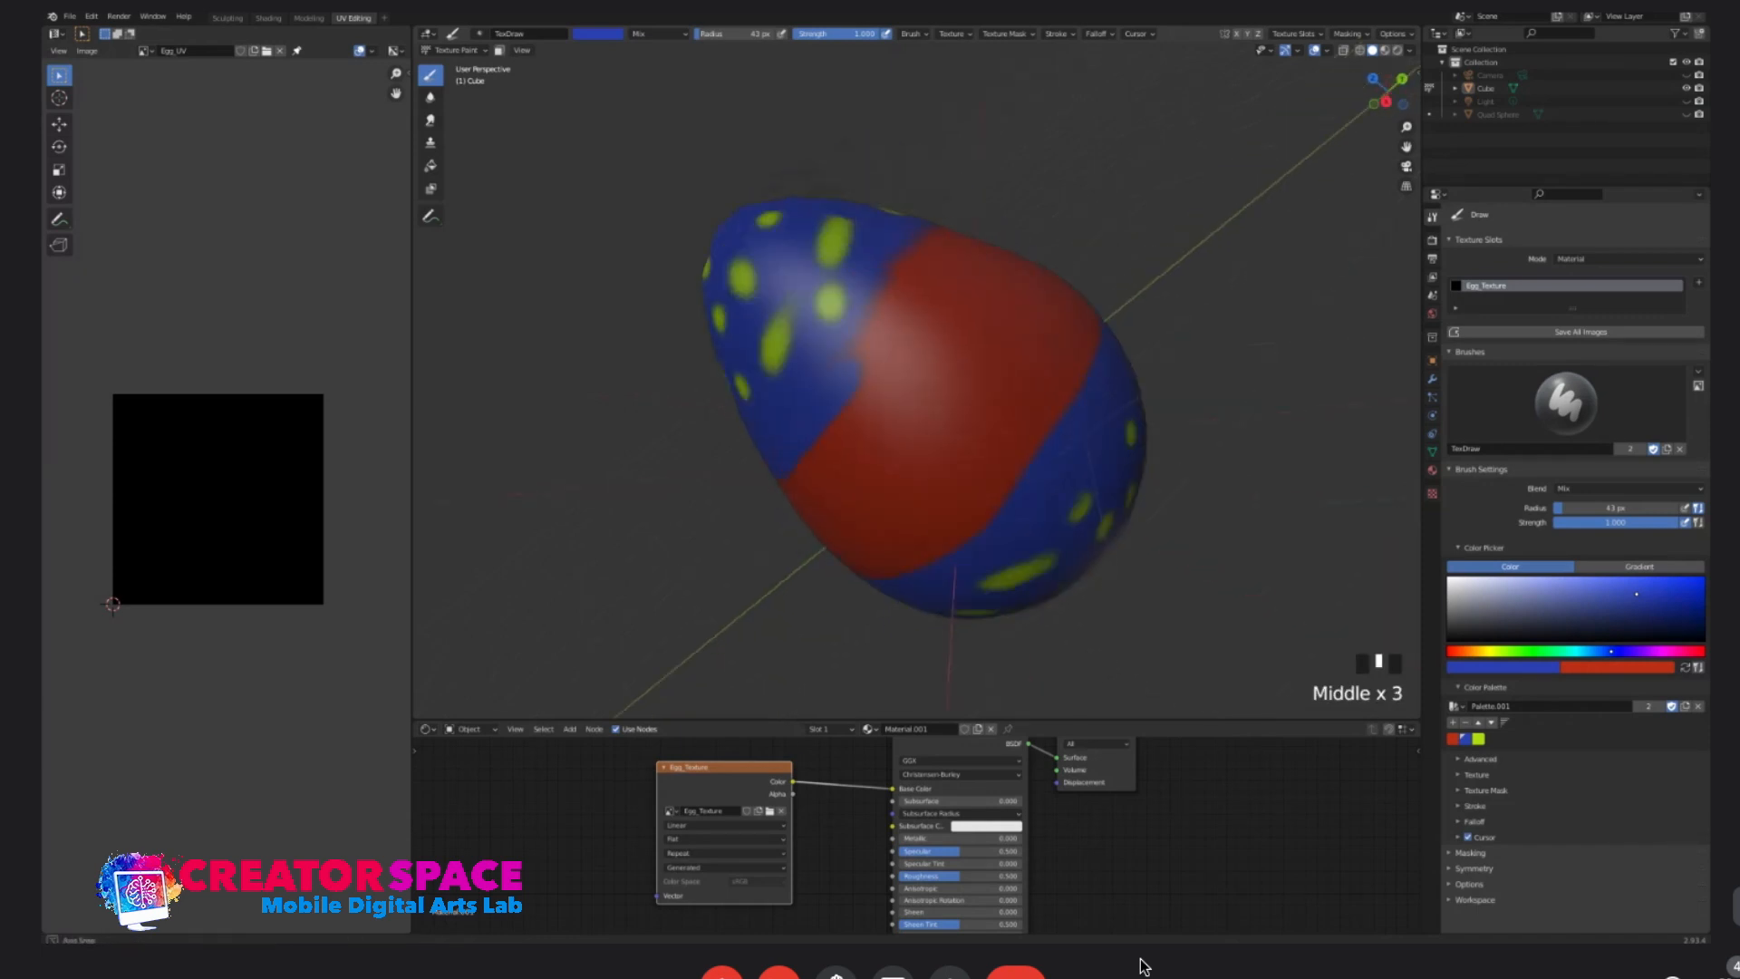
mouse_move(905, 272)
mouse_down()
mouse_move(820, 405)
mouse_move(912, 302)
mouse_up()
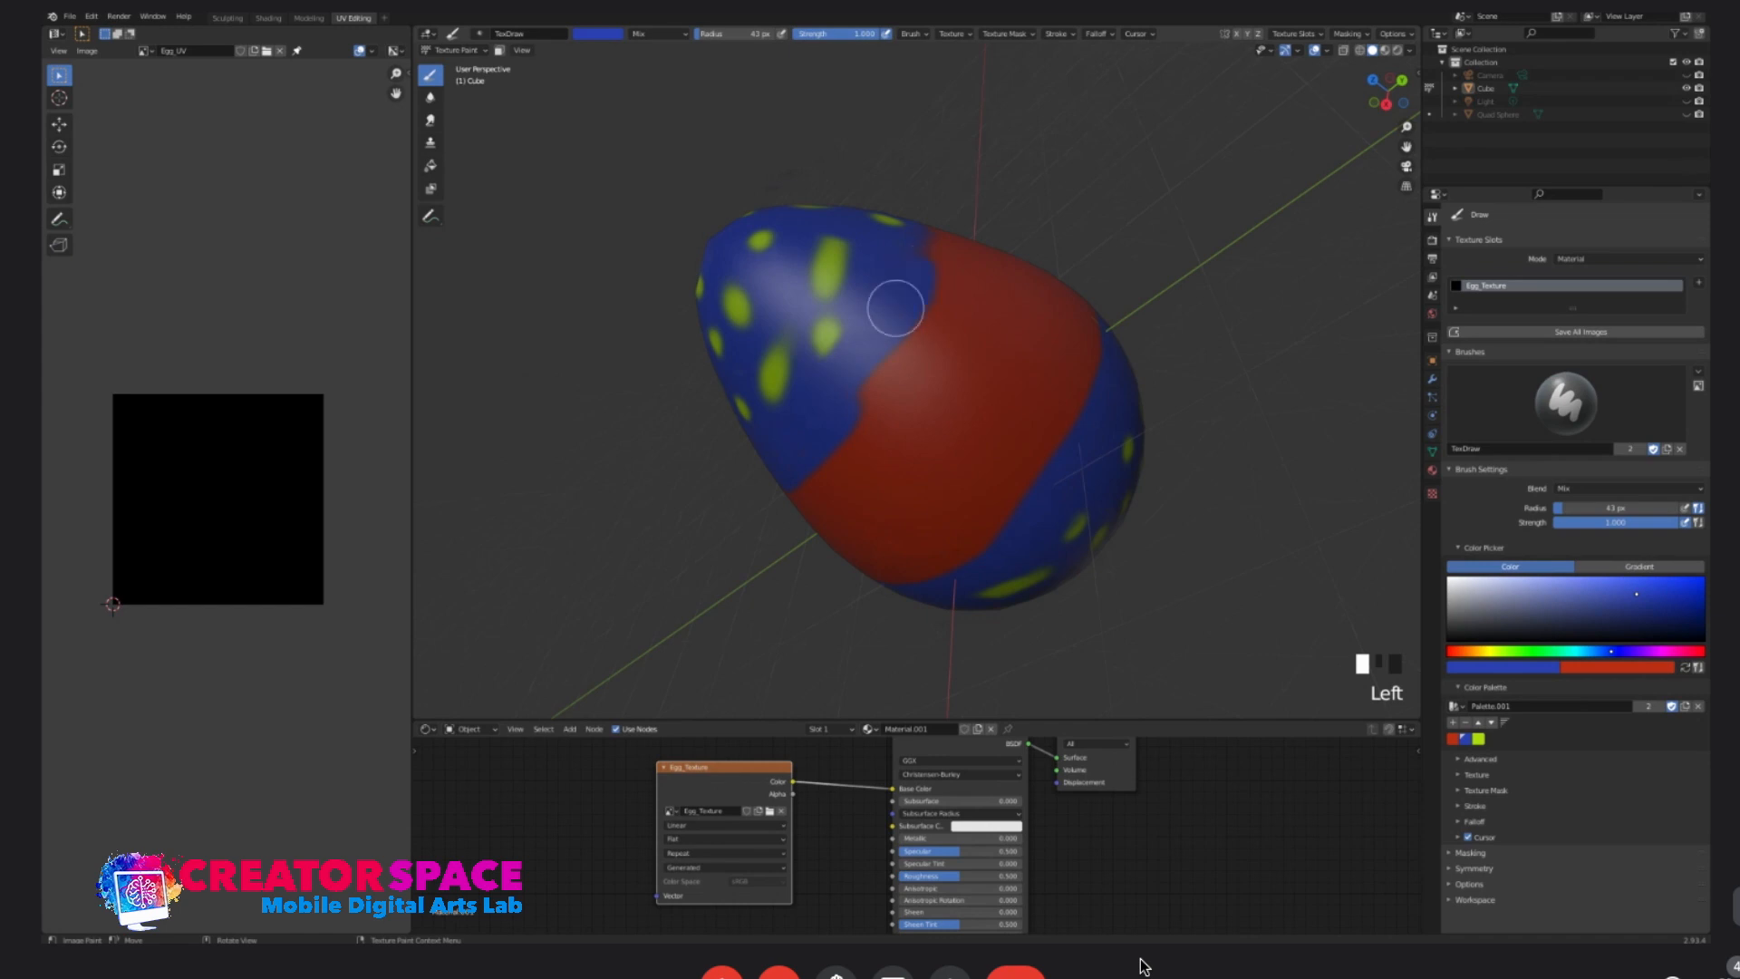
middle_drag(862, 377, 1022, 447)
mouse_move(1021, 447)
mouse_down()
mouse_move(909, 354)
mouse_move(854, 431)
mouse_up()
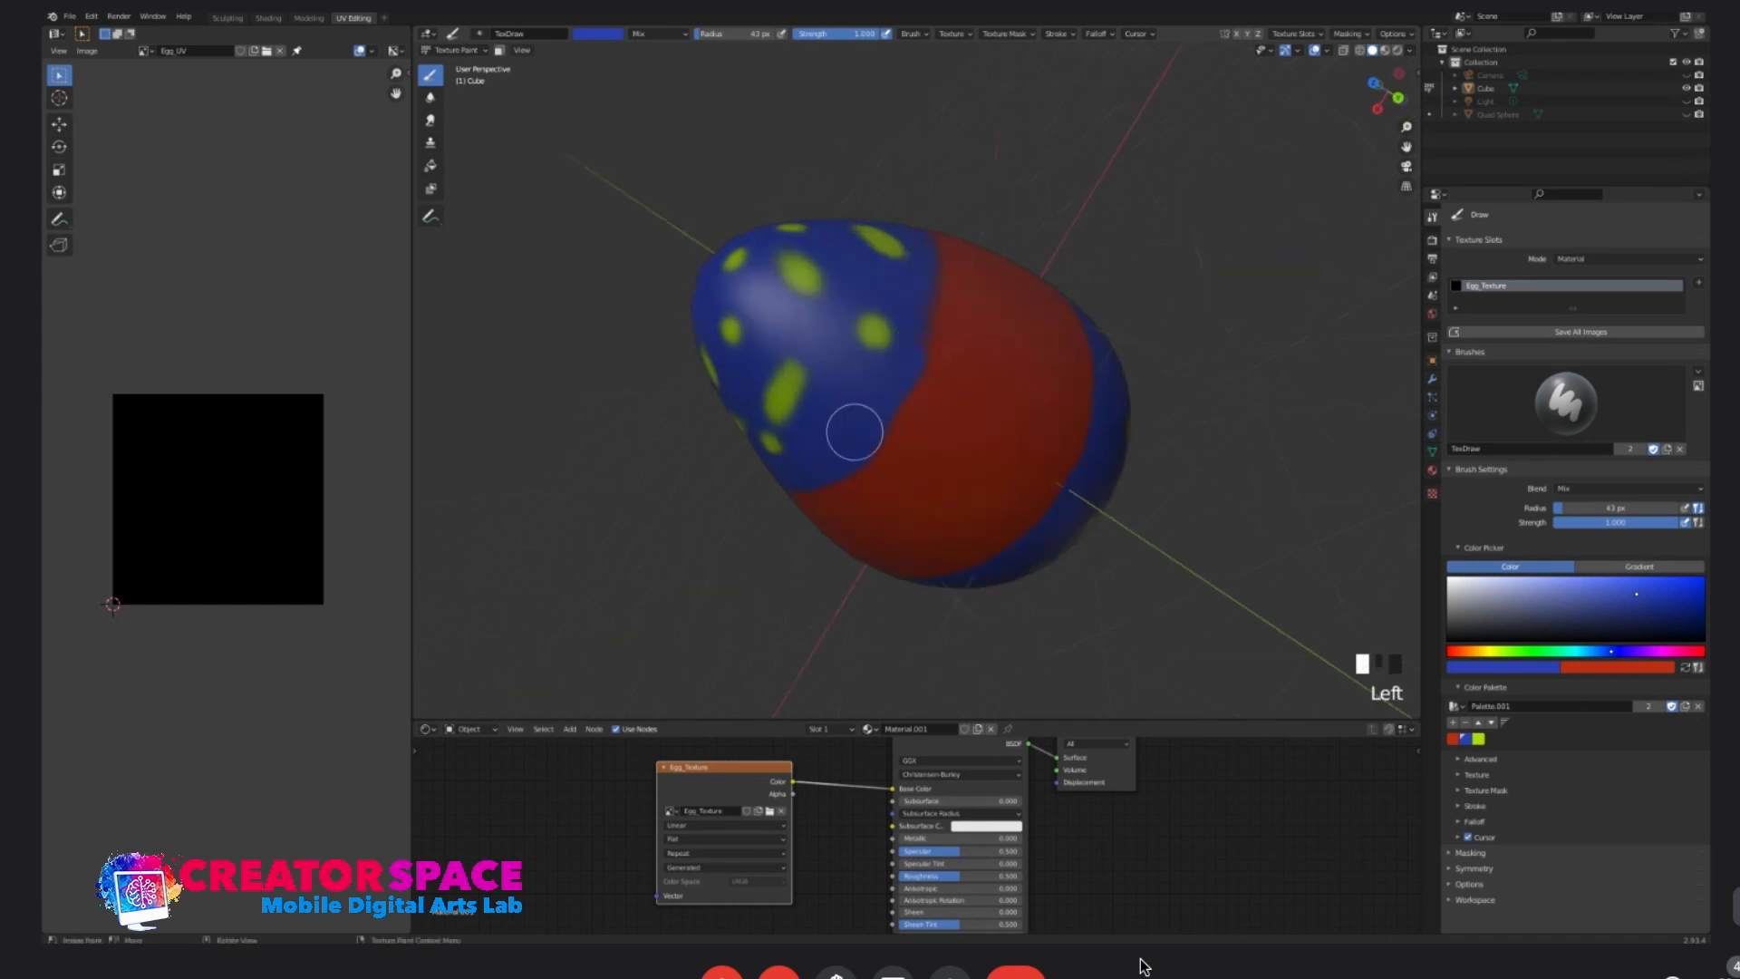
middle_drag(991, 237, 932, 299)
mouse_move(932, 299)
mouse_down()
mouse_move(916, 266)
mouse_move(918, 443)
mouse_up()
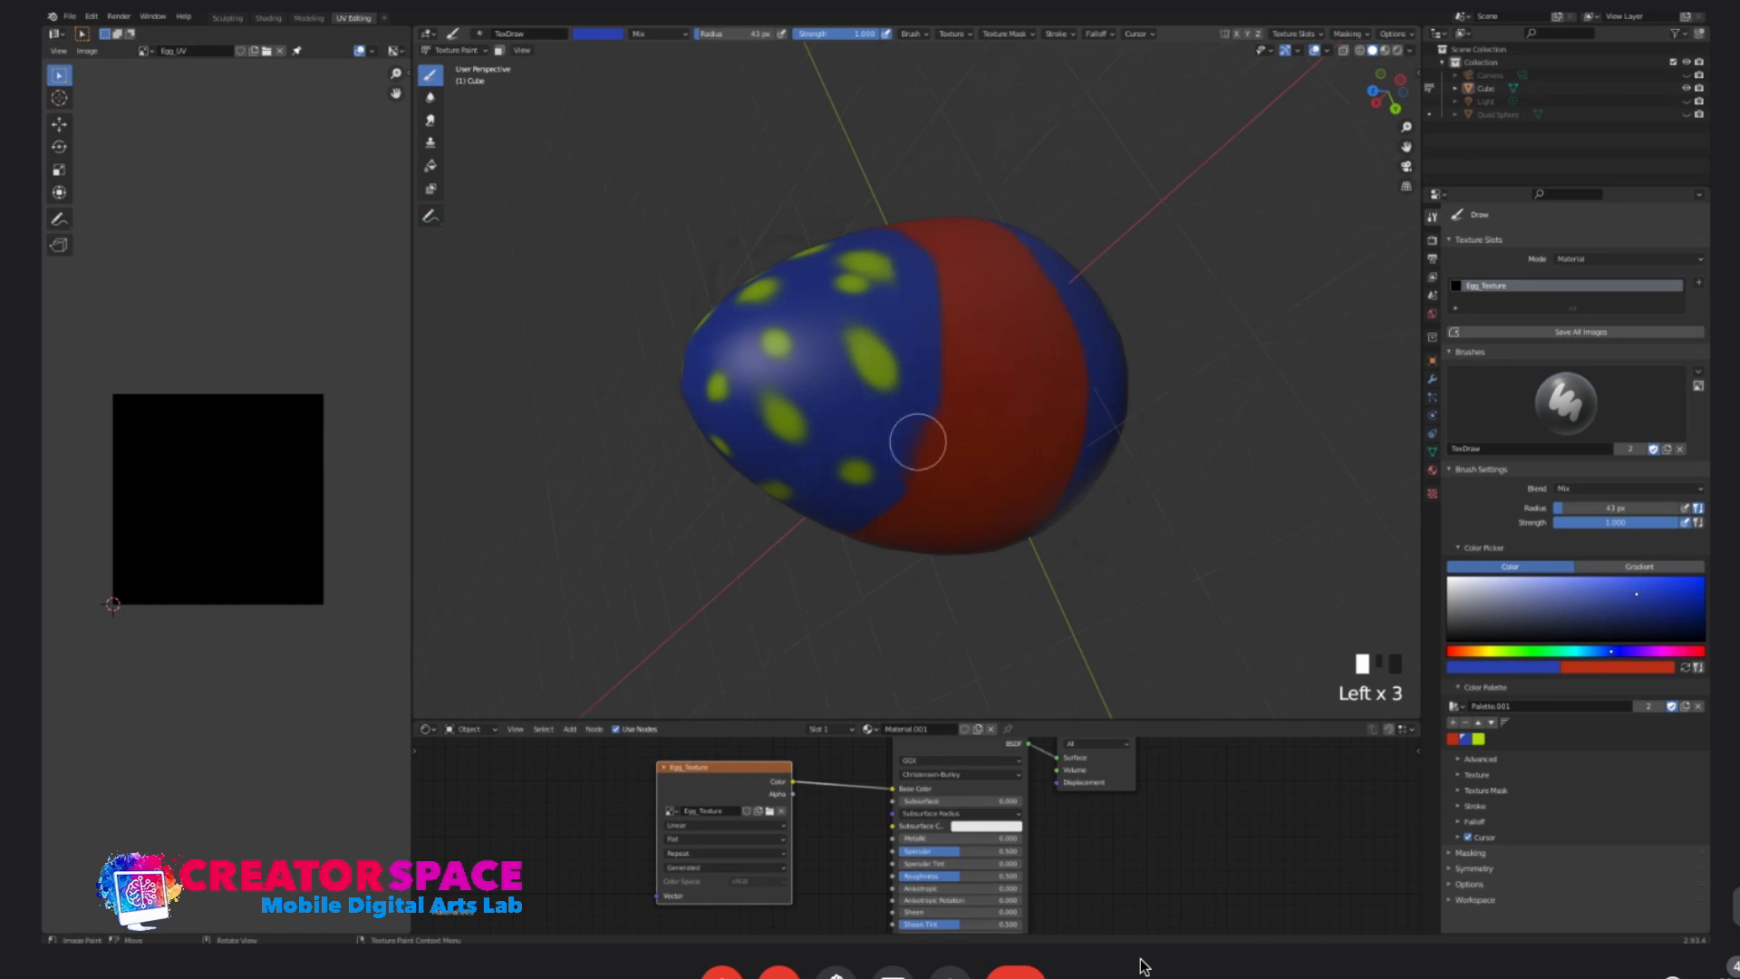
- Check the band from several sides and straighten the remaining sagging part of its lower edge with blue
middle_drag(897, 443, 898, 241)
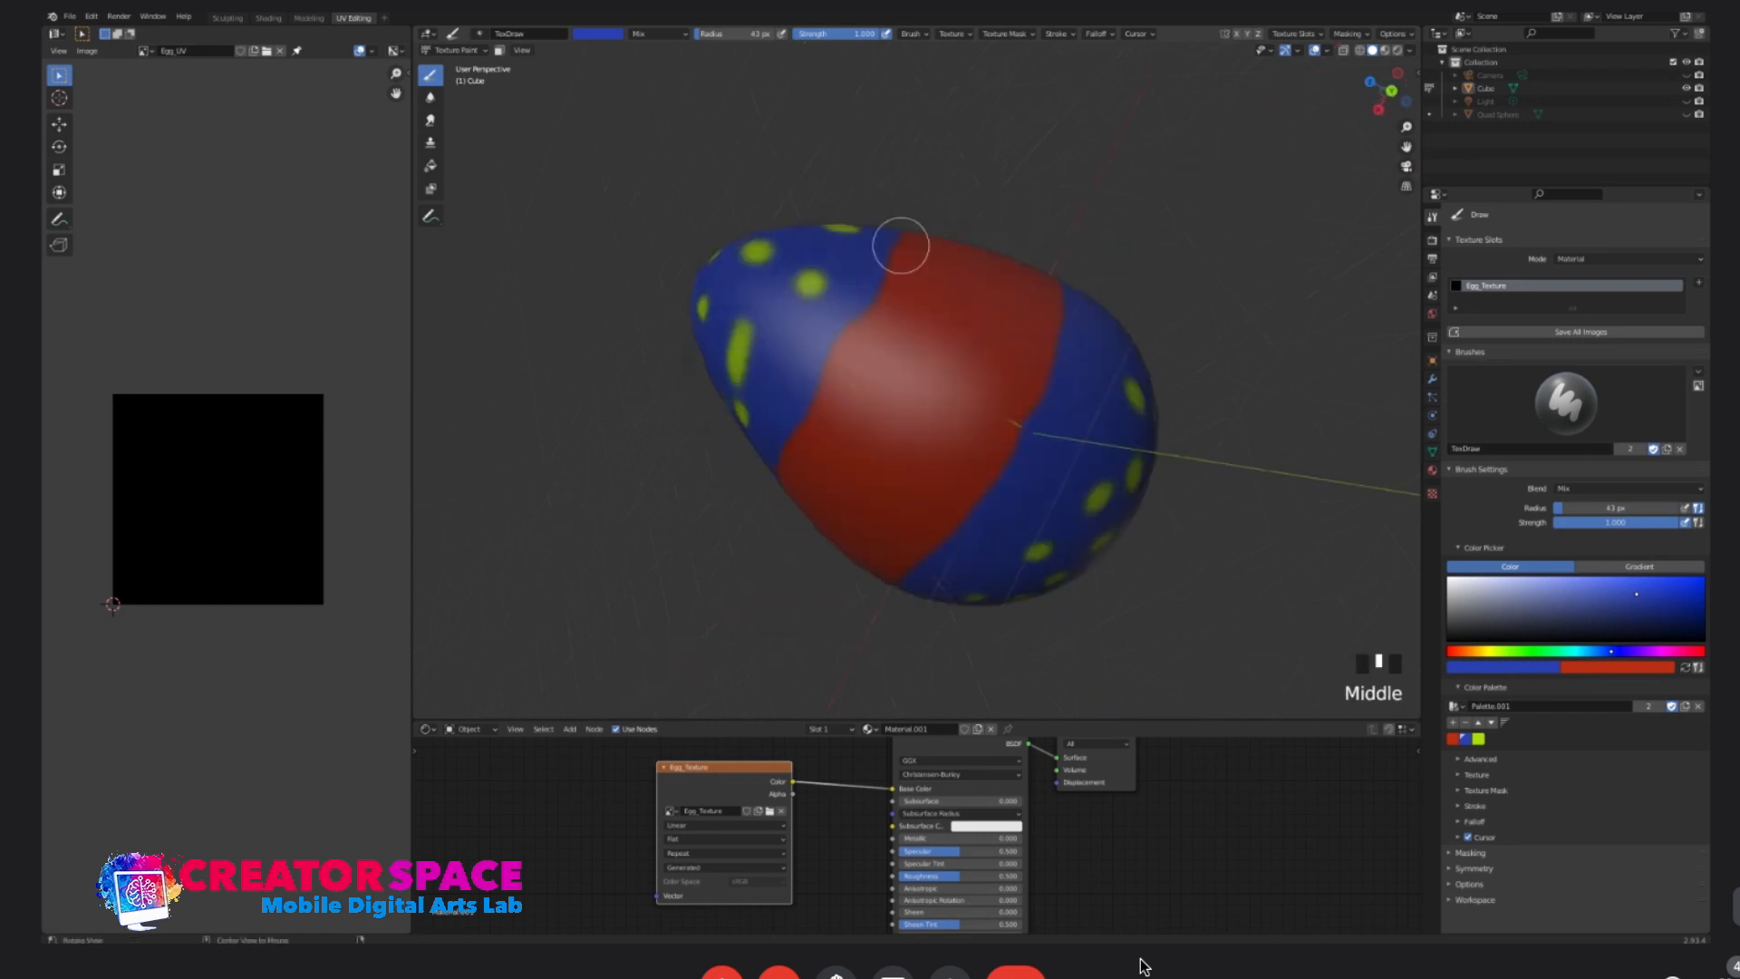
middle_drag(828, 474, 906, 335)
mouse_move(906, 335)
middle_down()
mouse_move(967, 299)
mouse_move(897, 405)
mouse_move(954, 392)
mouse_move(967, 427)
middle_up()
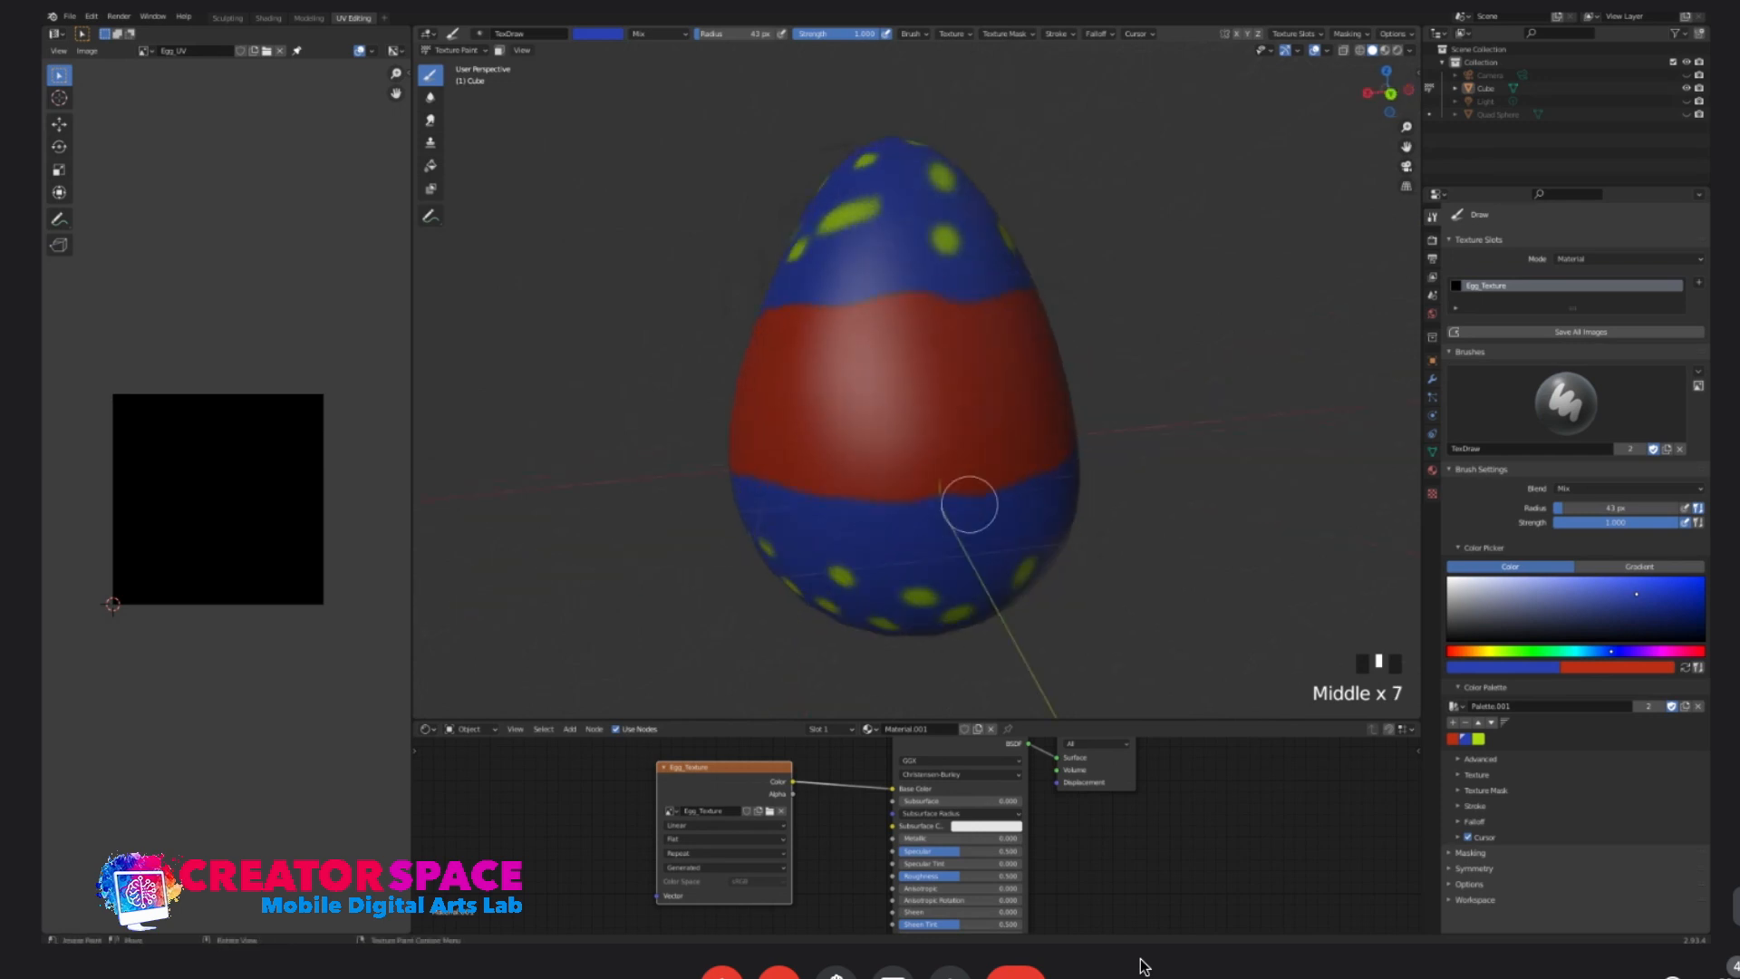
drag(970, 493, 831, 501)
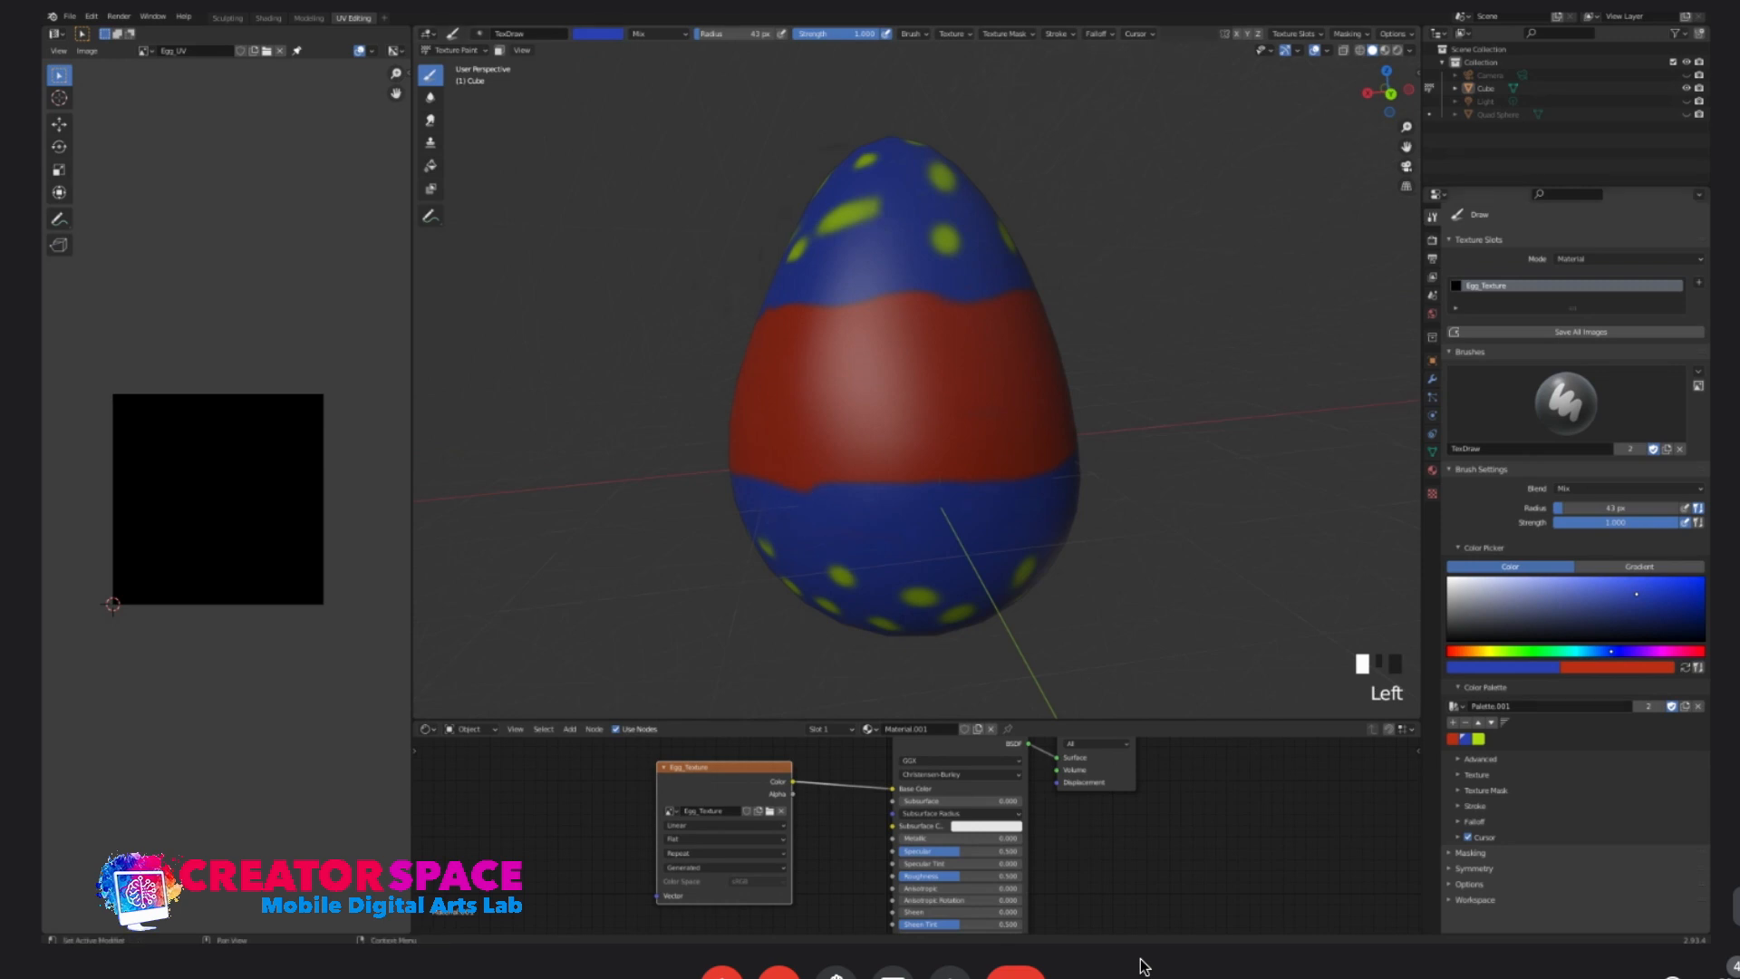
- Set the brush to a pale light blue with a 16 px radius and start a zigzag line along the red band
drag(1612, 652, 1593, 651)
drag(1637, 595, 1505, 588)
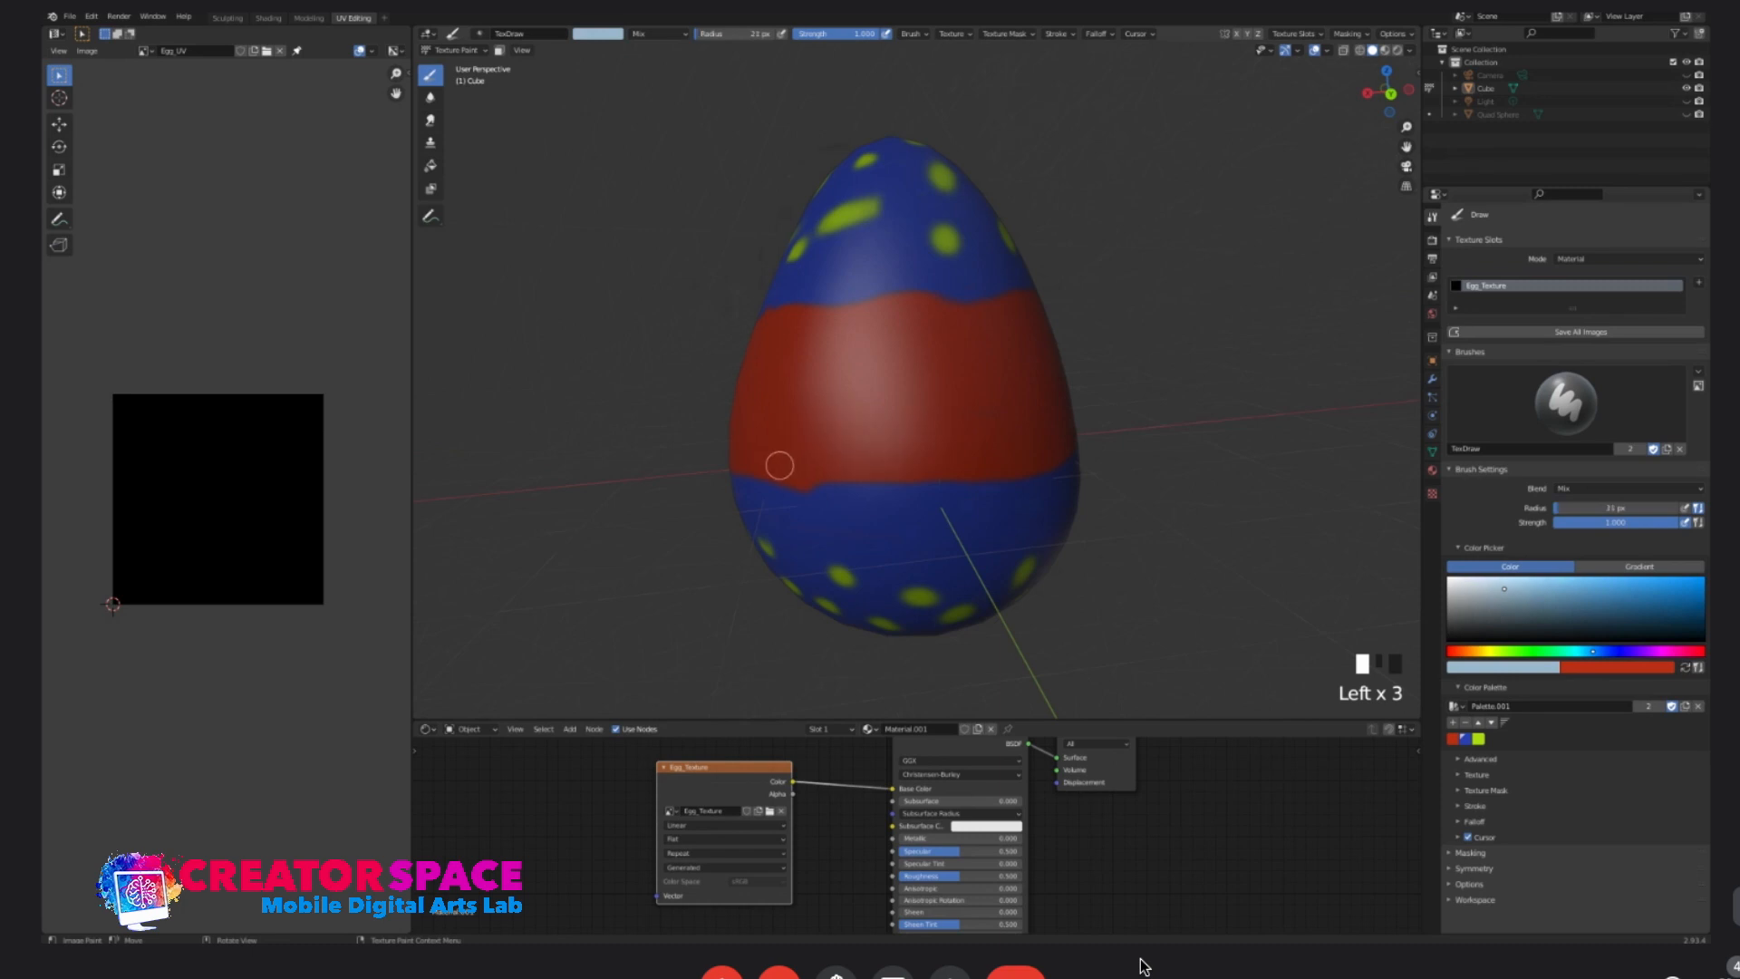
mouse_move(776, 471)
mouse_down()
mouse_move(868, 361)
mouse_move(1013, 470)
mouse_up()
middle_drag(1106, 368, 890, 447)
drag(847, 512, 954, 354)
middle_drag(954, 354, 802, 319)
mouse_move(802, 319)
mouse_down()
mouse_move(899, 420)
mouse_move(977, 301)
mouse_up()
middle_drag(977, 301, 828, 387)
mouse_move(809, 334)
mouse_down()
mouse_move(852, 455)
mouse_move(929, 355)
mouse_up()
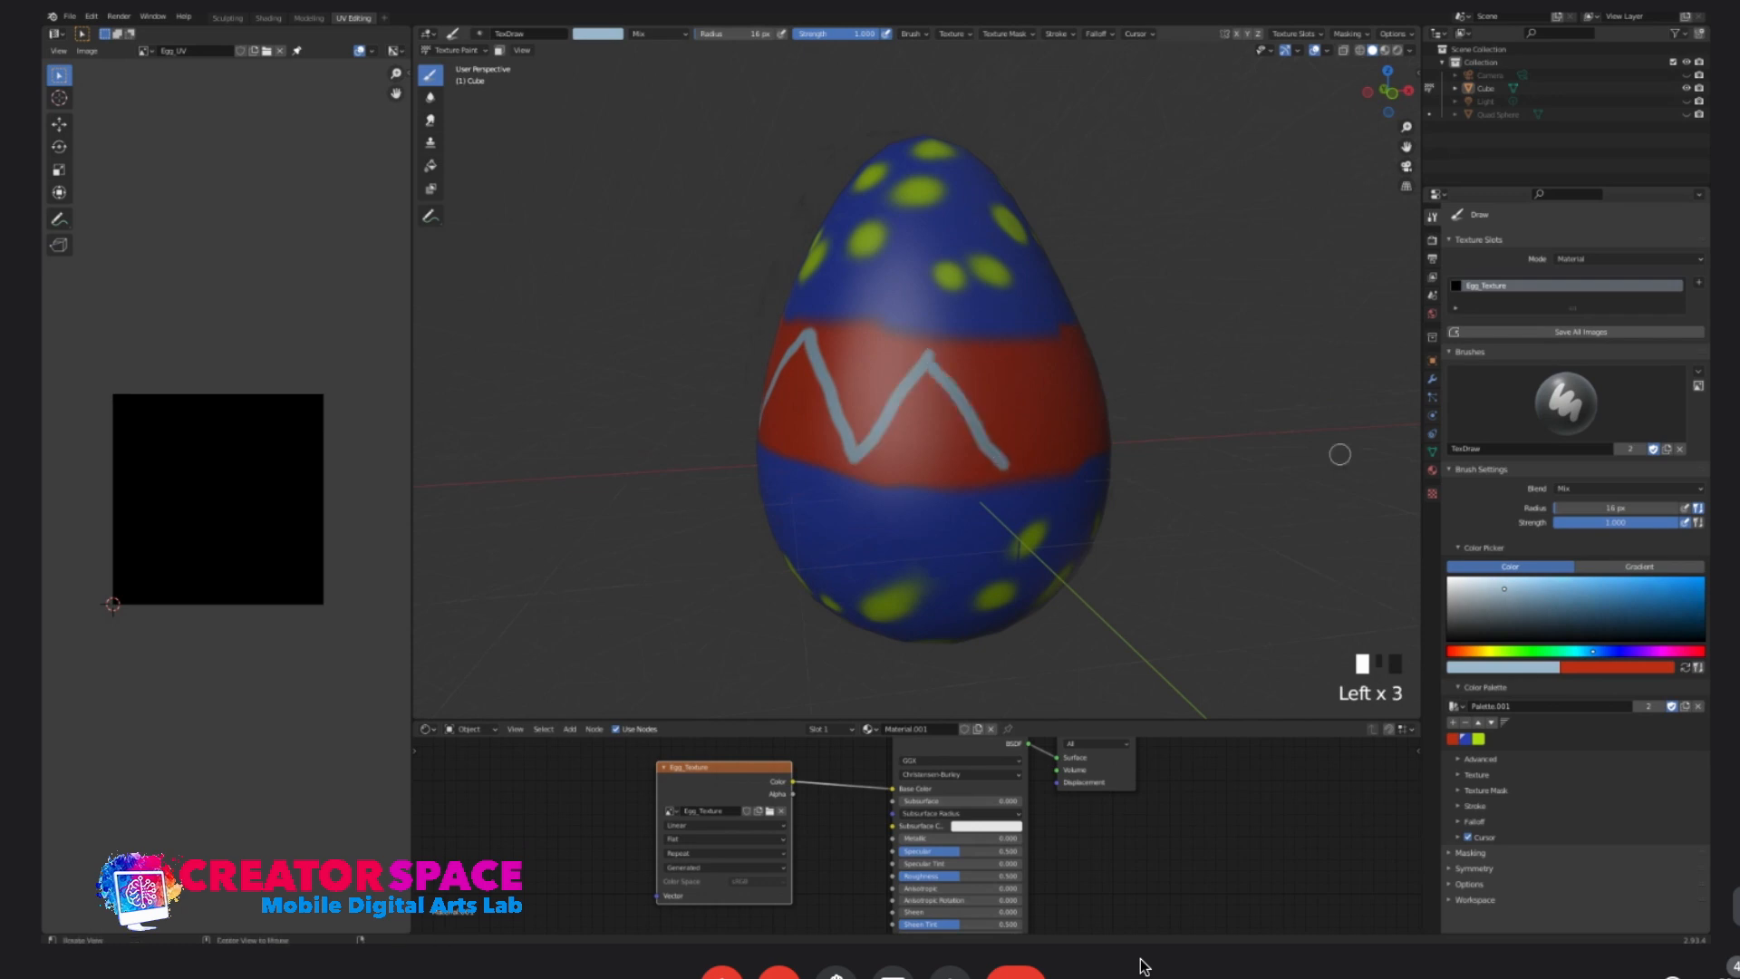
- Extend the pale blue zigzag line around the remaining sides of the red band
middle_drag(1001, 464, 940, 445)
mouse_move(820, 452)
mouse_down()
mouse_move(934, 337)
mouse_move(1019, 485)
mouse_up()
middle_drag(1019, 485, 811, 476)
mouse_move(811, 475)
mouse_down()
mouse_move(915, 339)
mouse_move(1036, 444)
mouse_up()
middle_drag(1156, 461, 1270, 474)
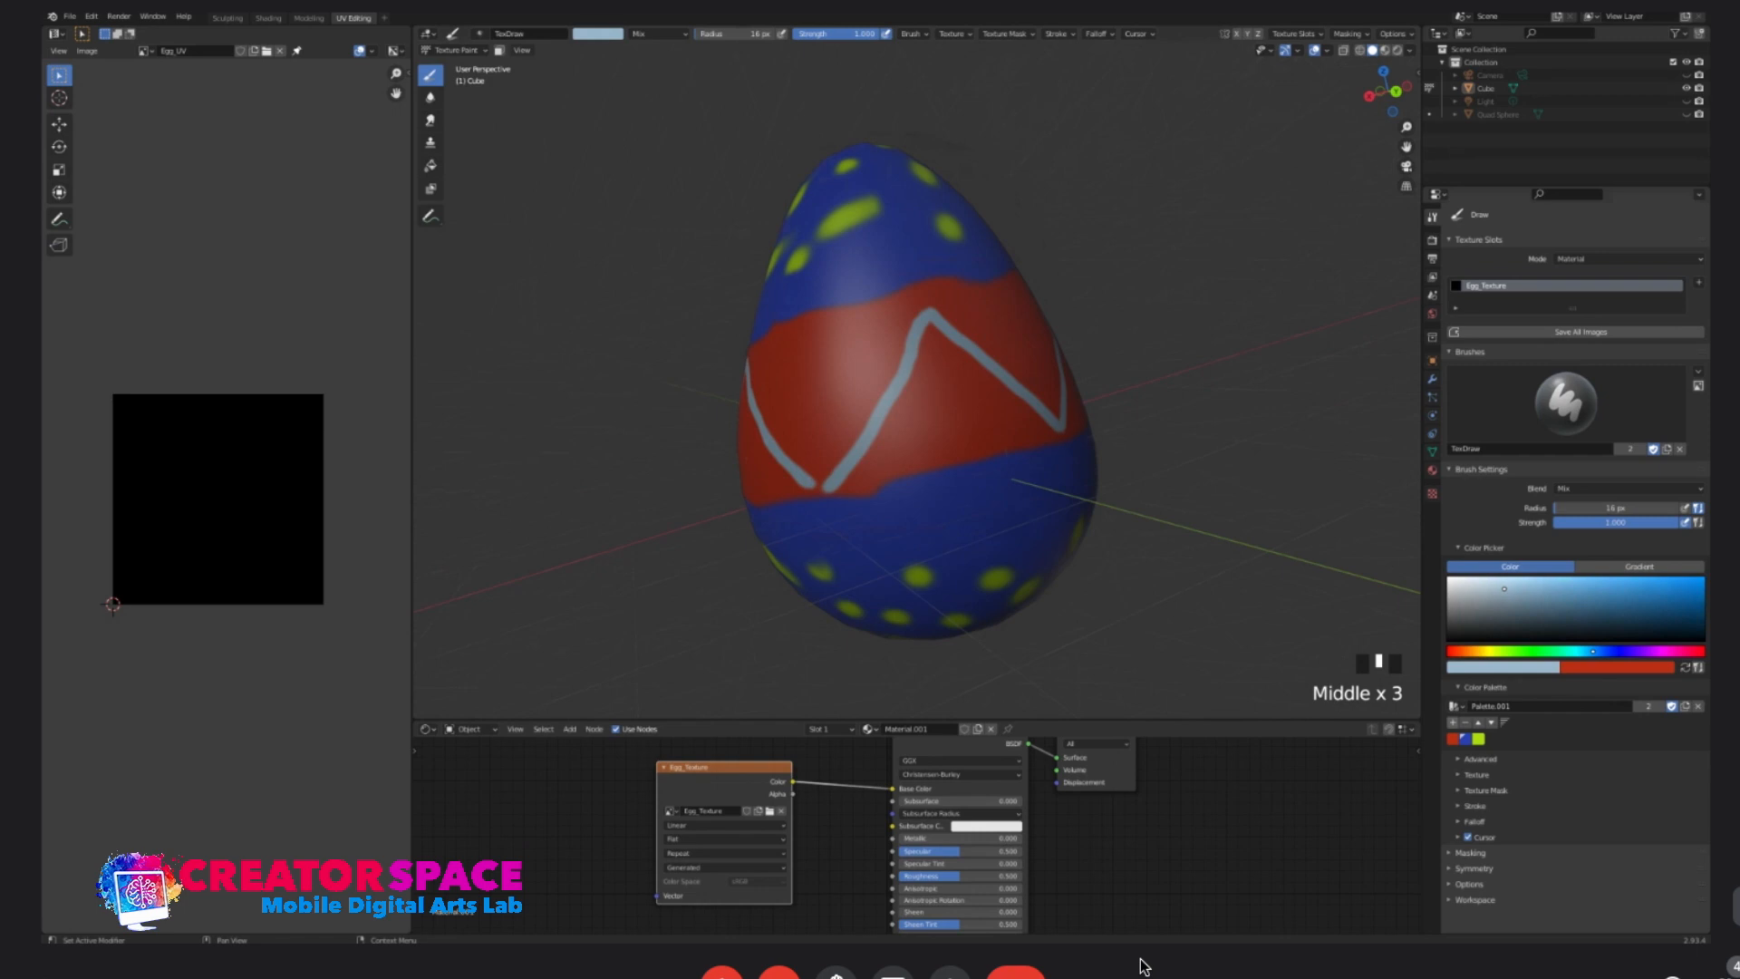
- Store the pale blue in the colour palette and rename the palette as Easter Egg
click(1545, 706)
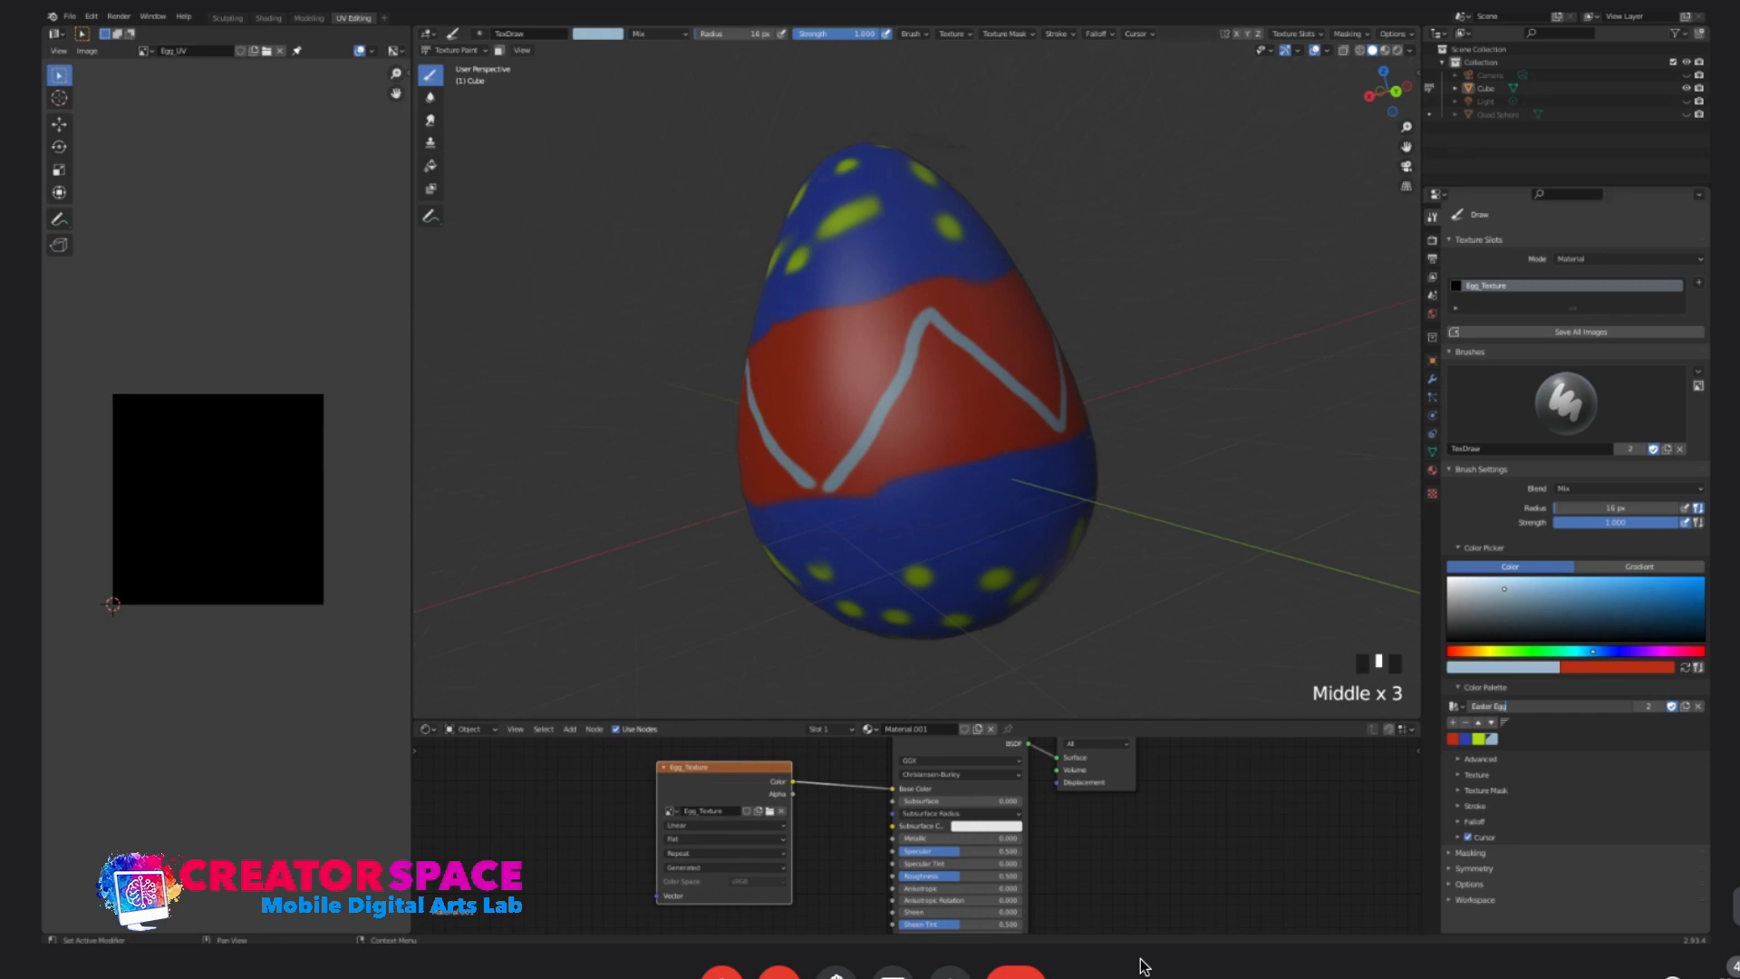
text(g)
key(Return)
middle_drag(1091, 450, 1110, 375)
scroll(966, 429, down, 4)
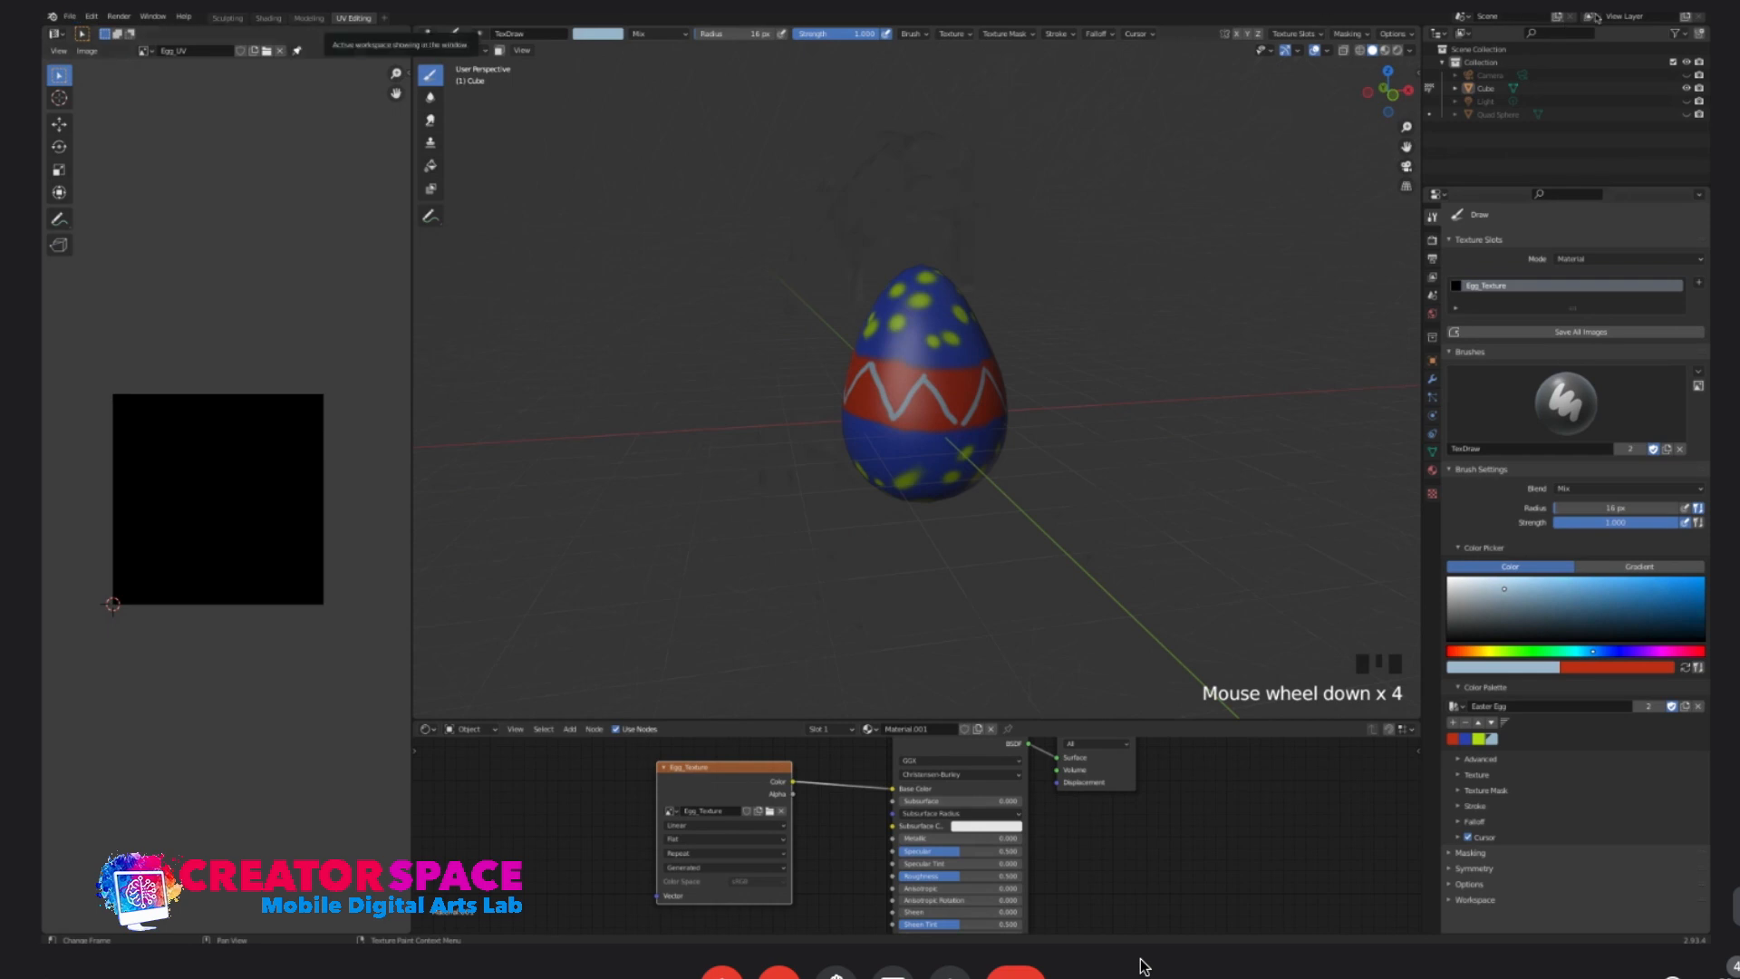
click(384, 18)
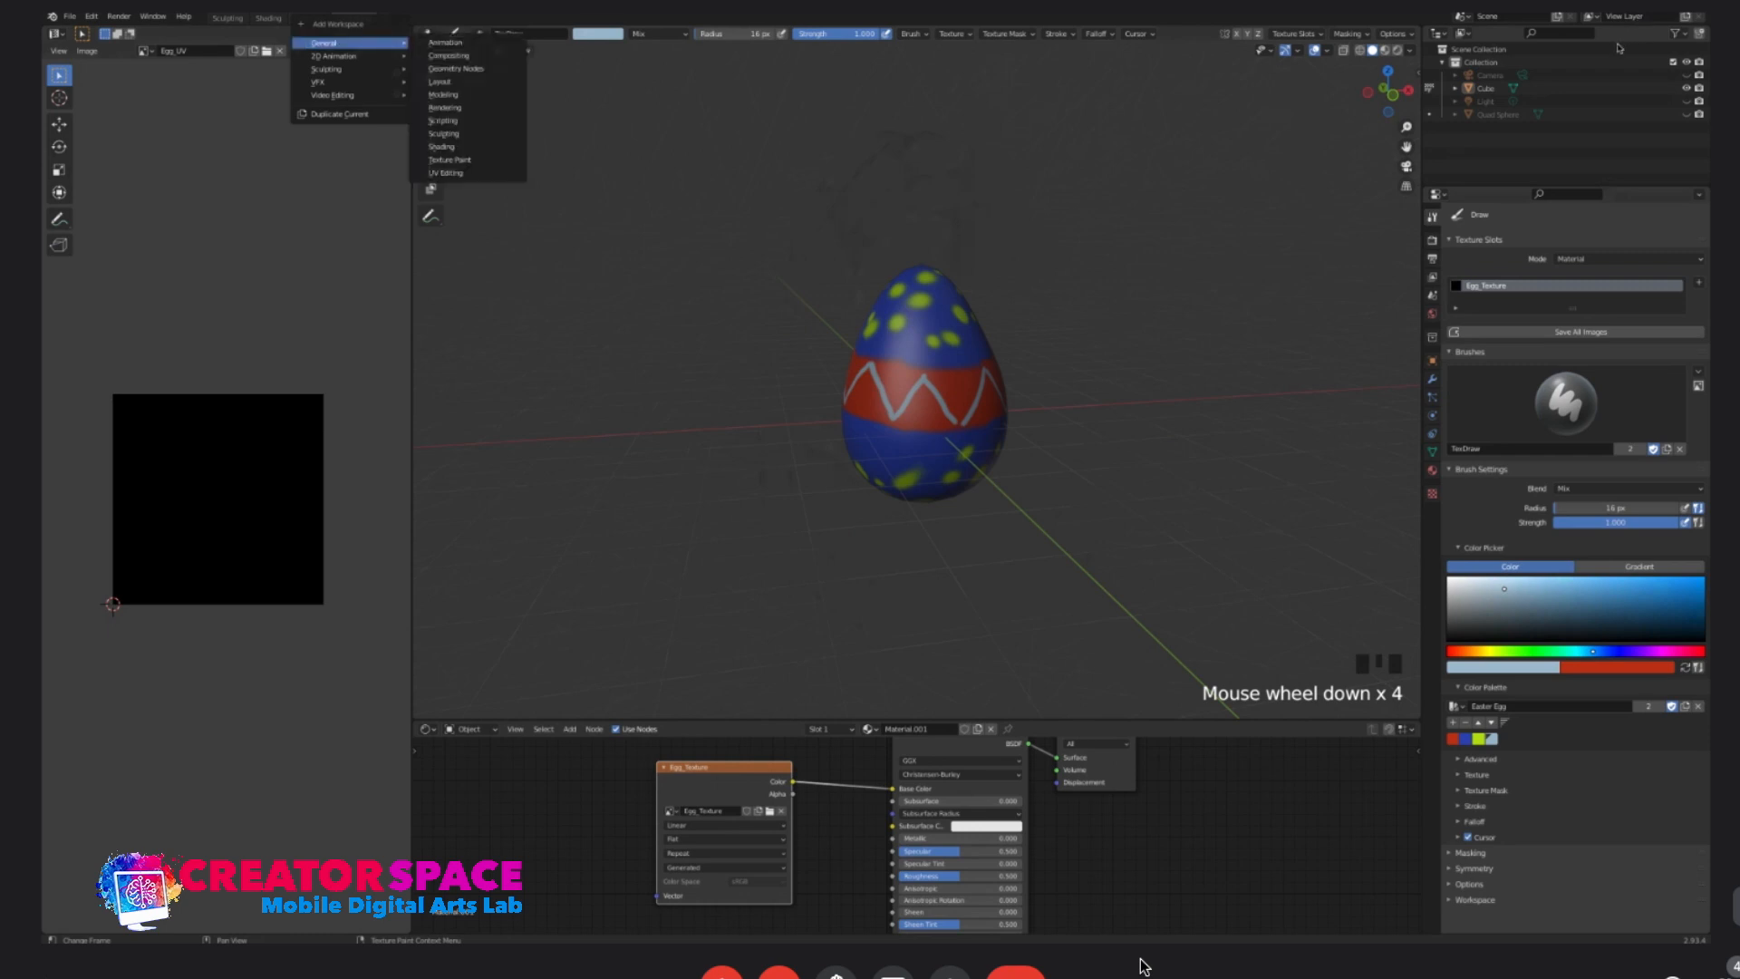
click(445, 172)
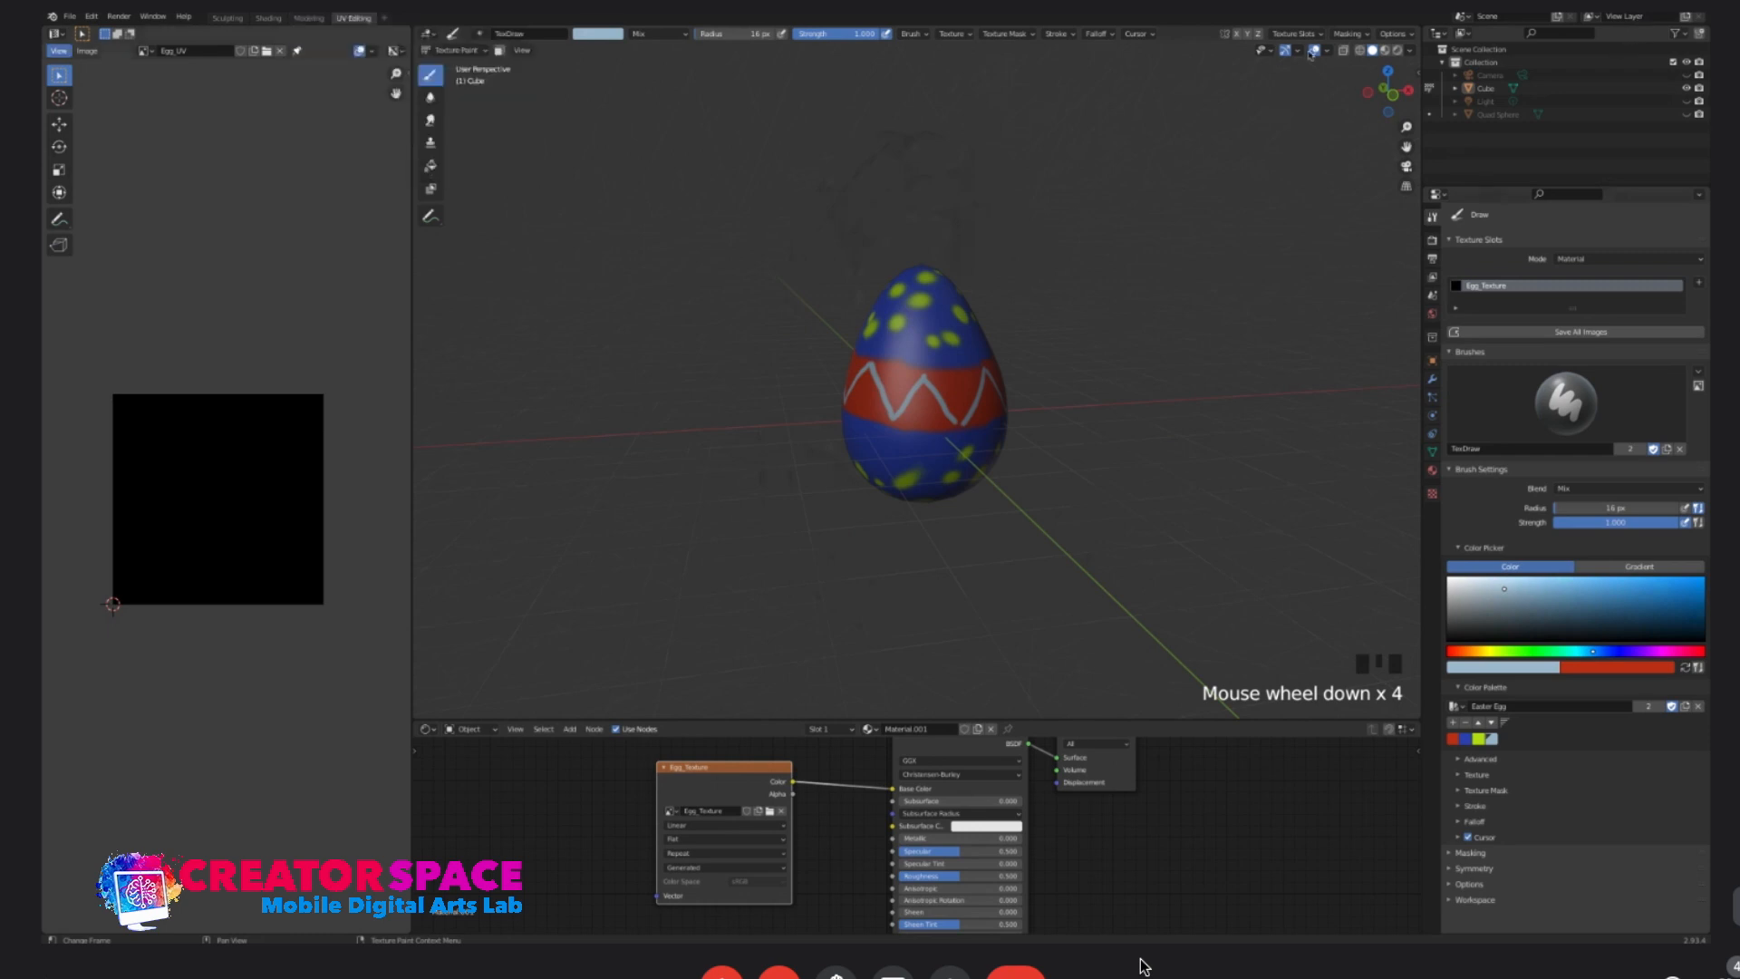
- Change the UV editor area to a 3D Viewport and show the egg through the camera there
click(56, 34)
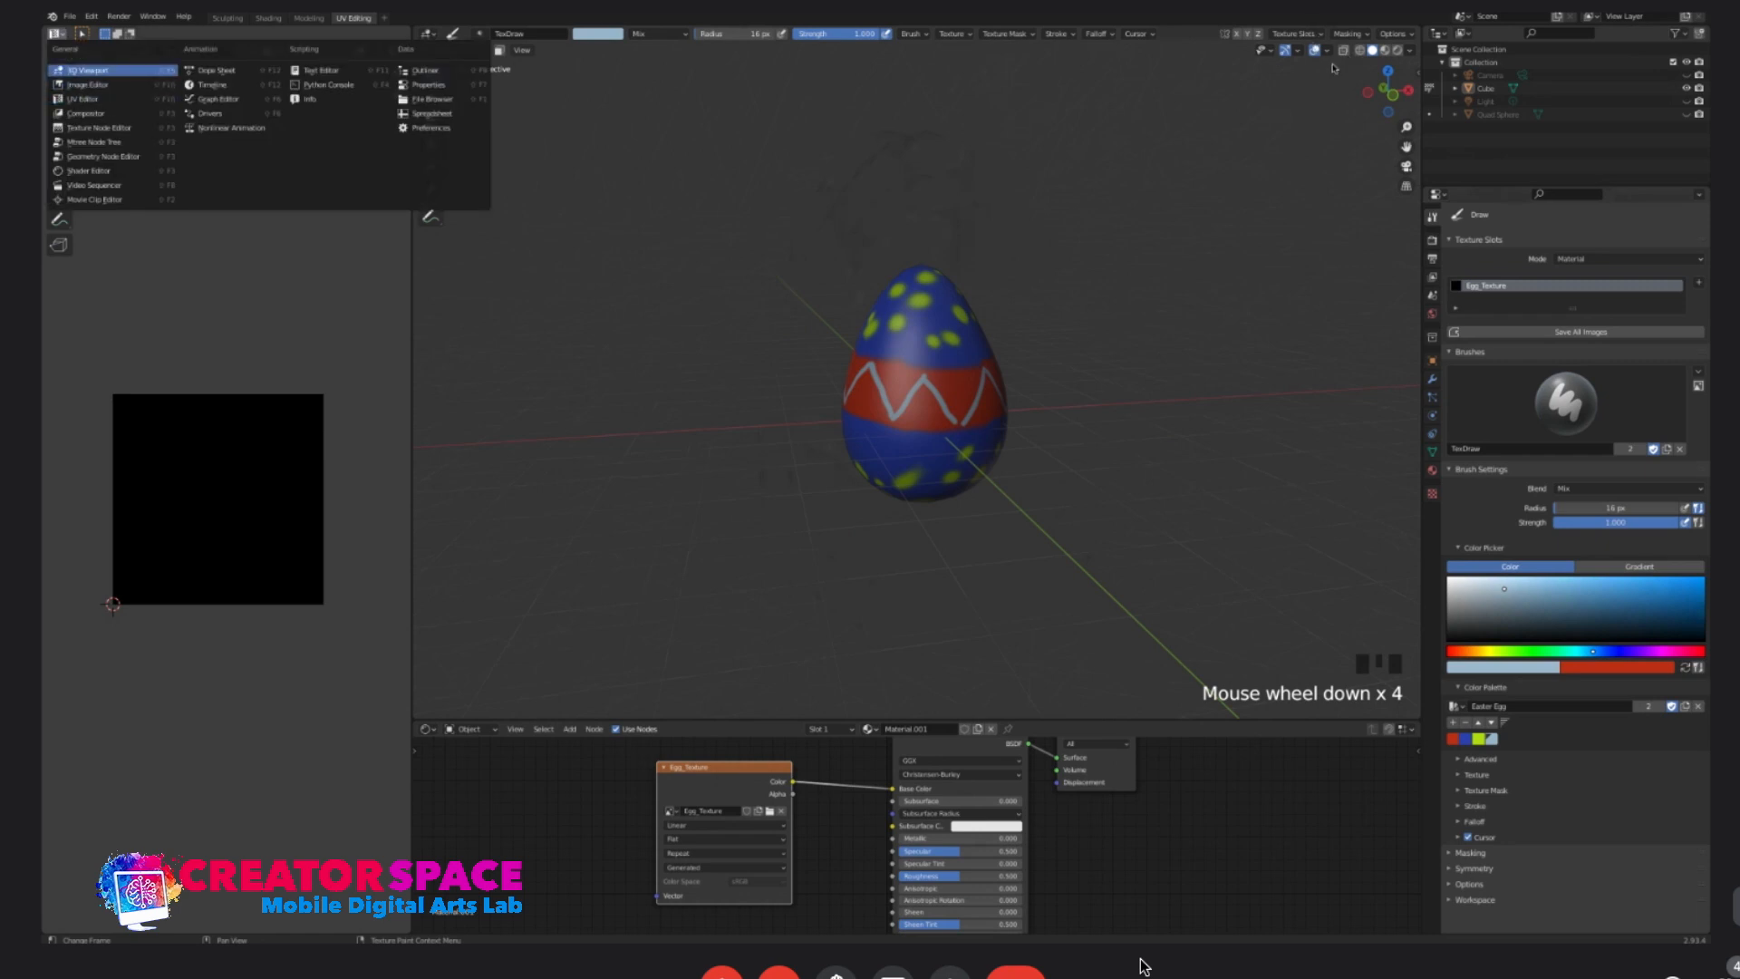
click(82, 70)
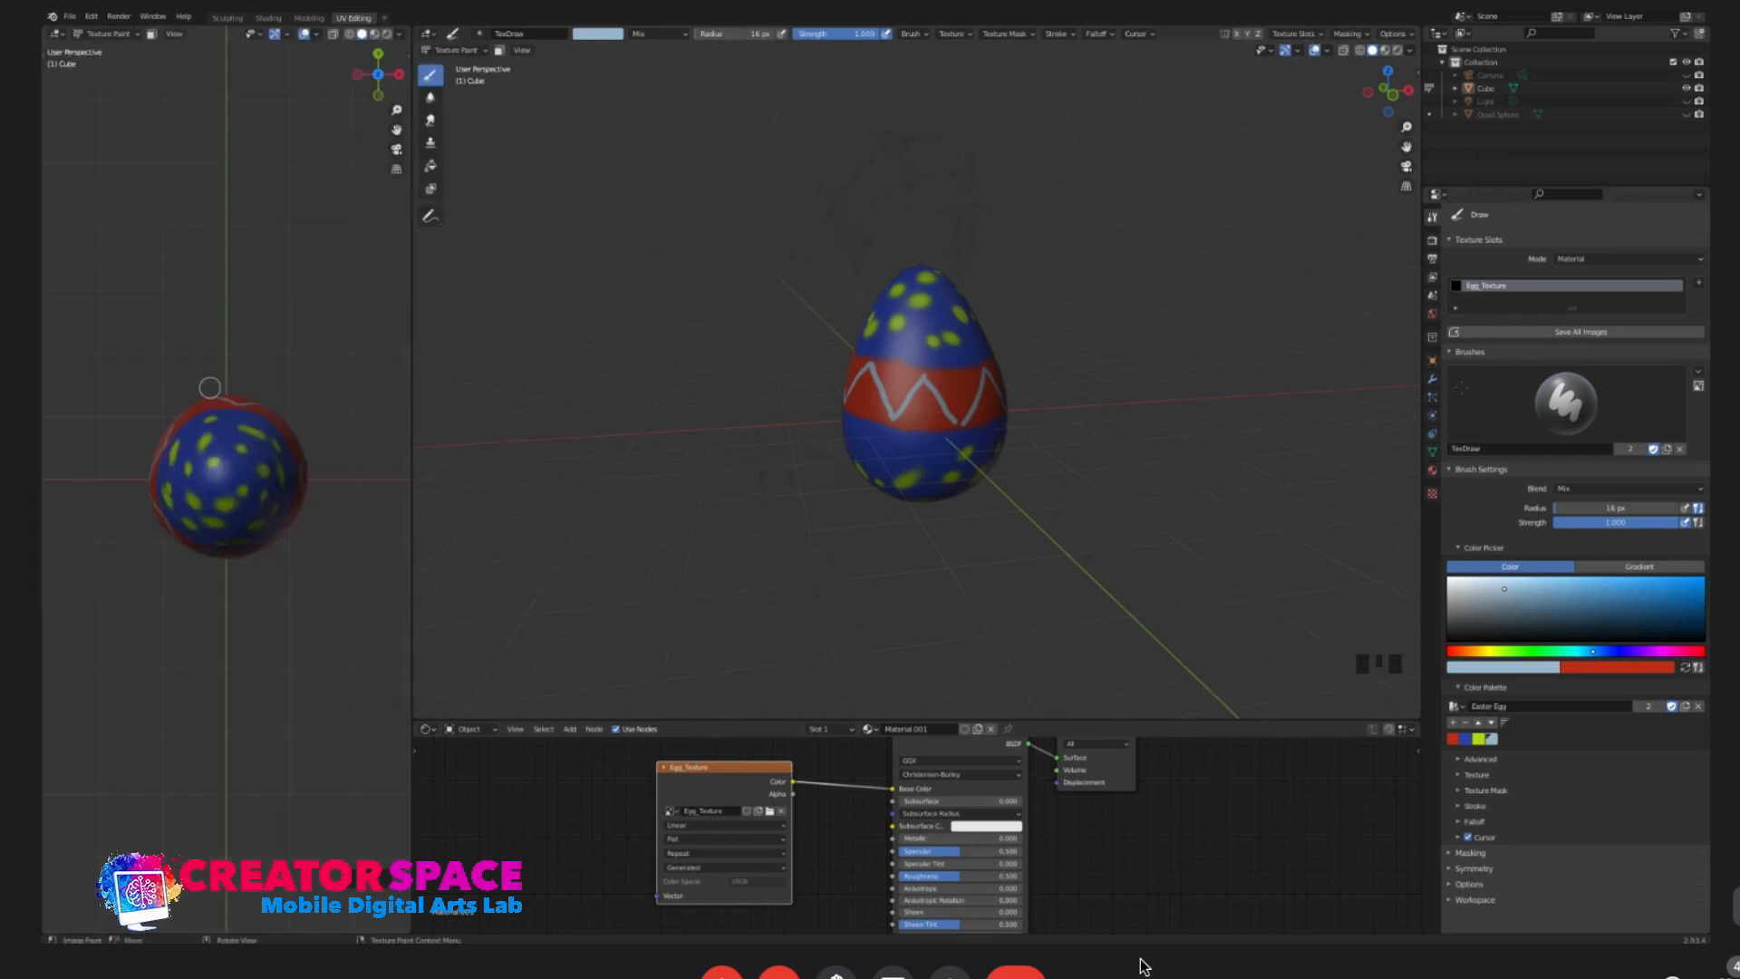
key(KP_0)
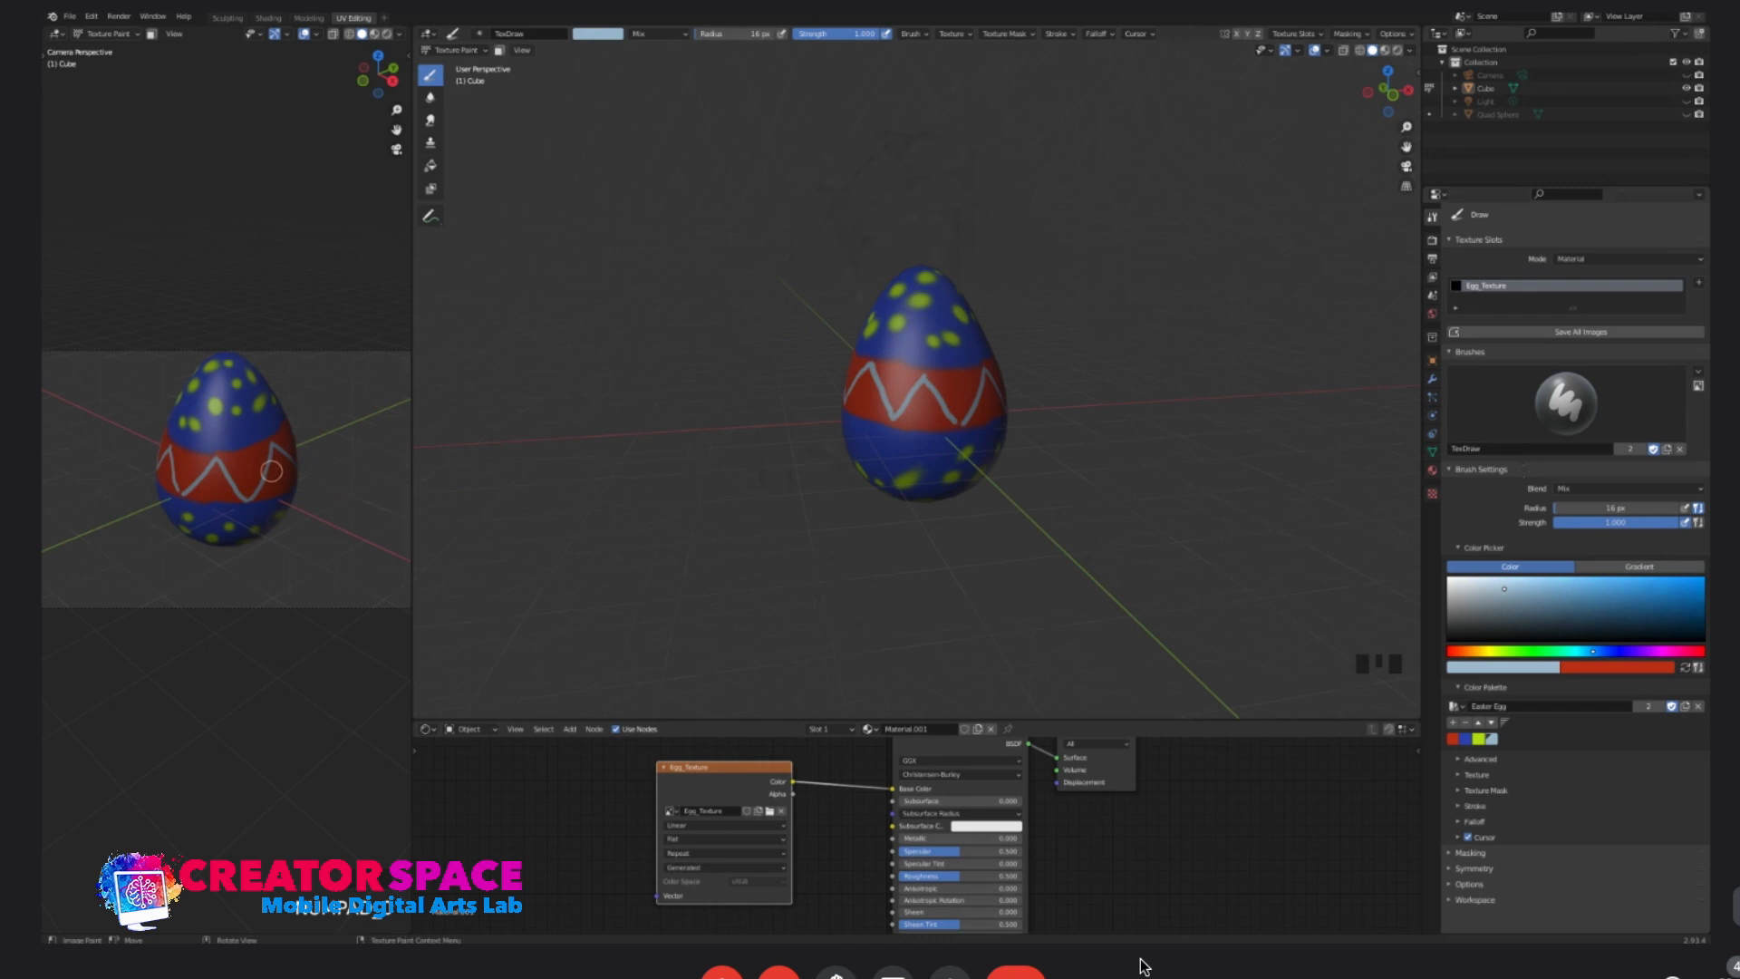
- Switch the camera viewport to rendered shading and unhide the Light object in the scene
key(z)
click(272, 398)
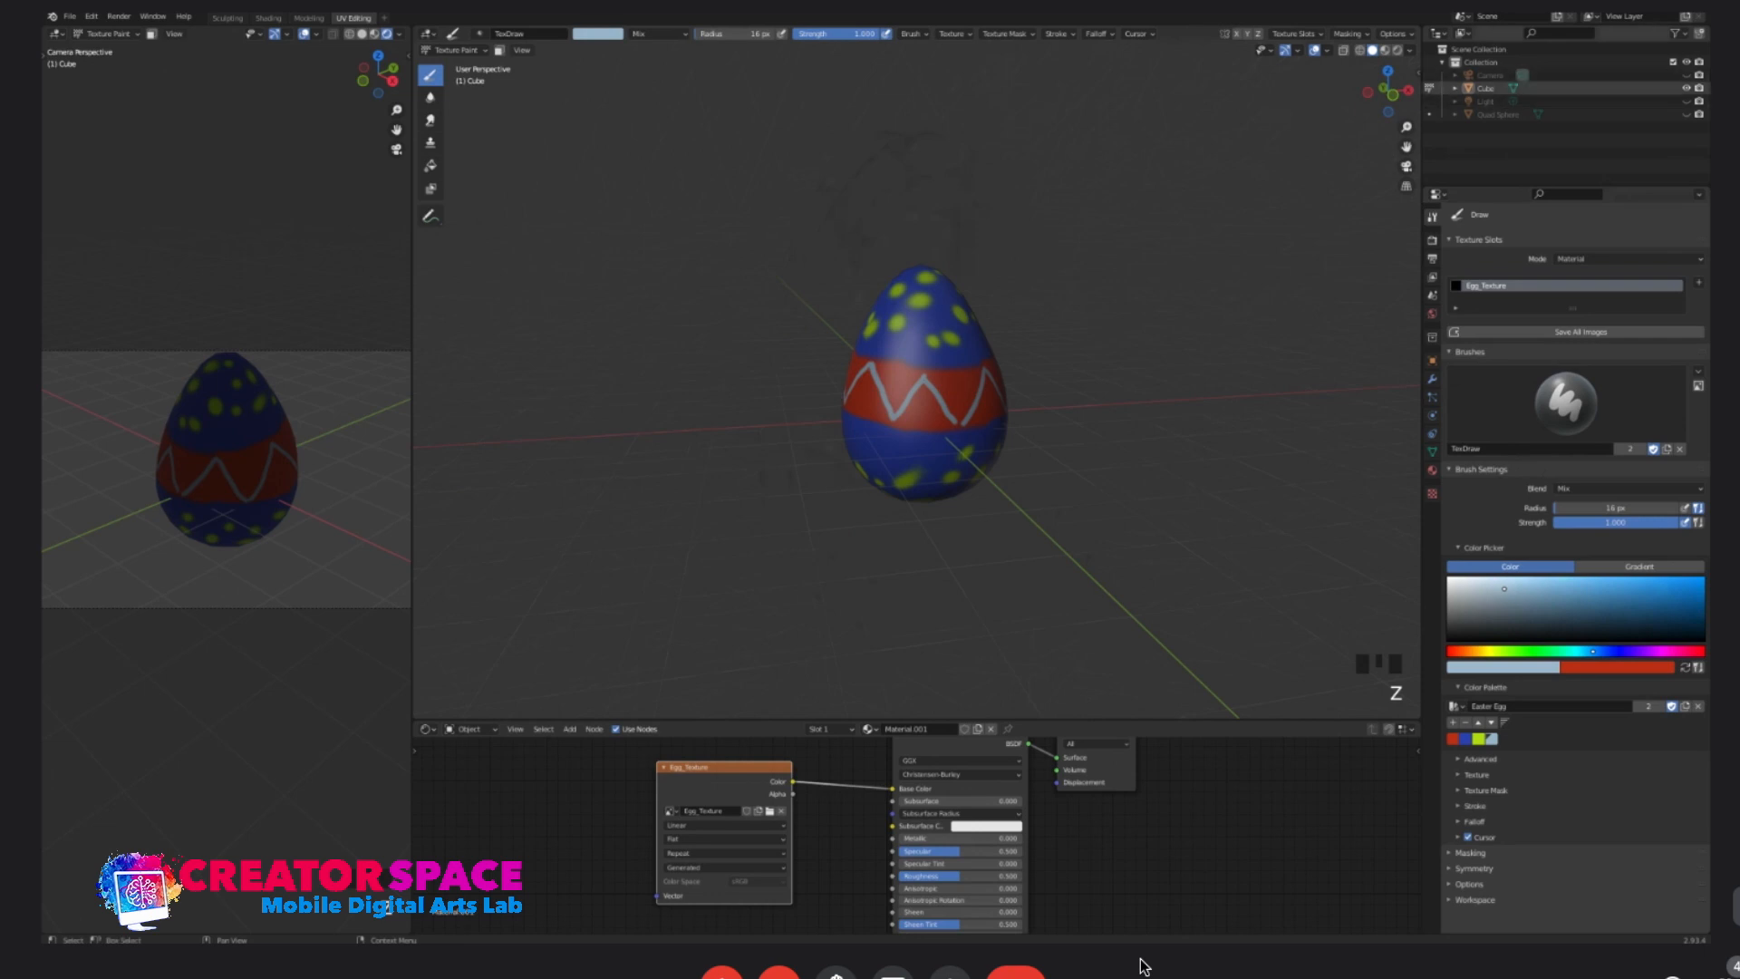
click(1687, 101)
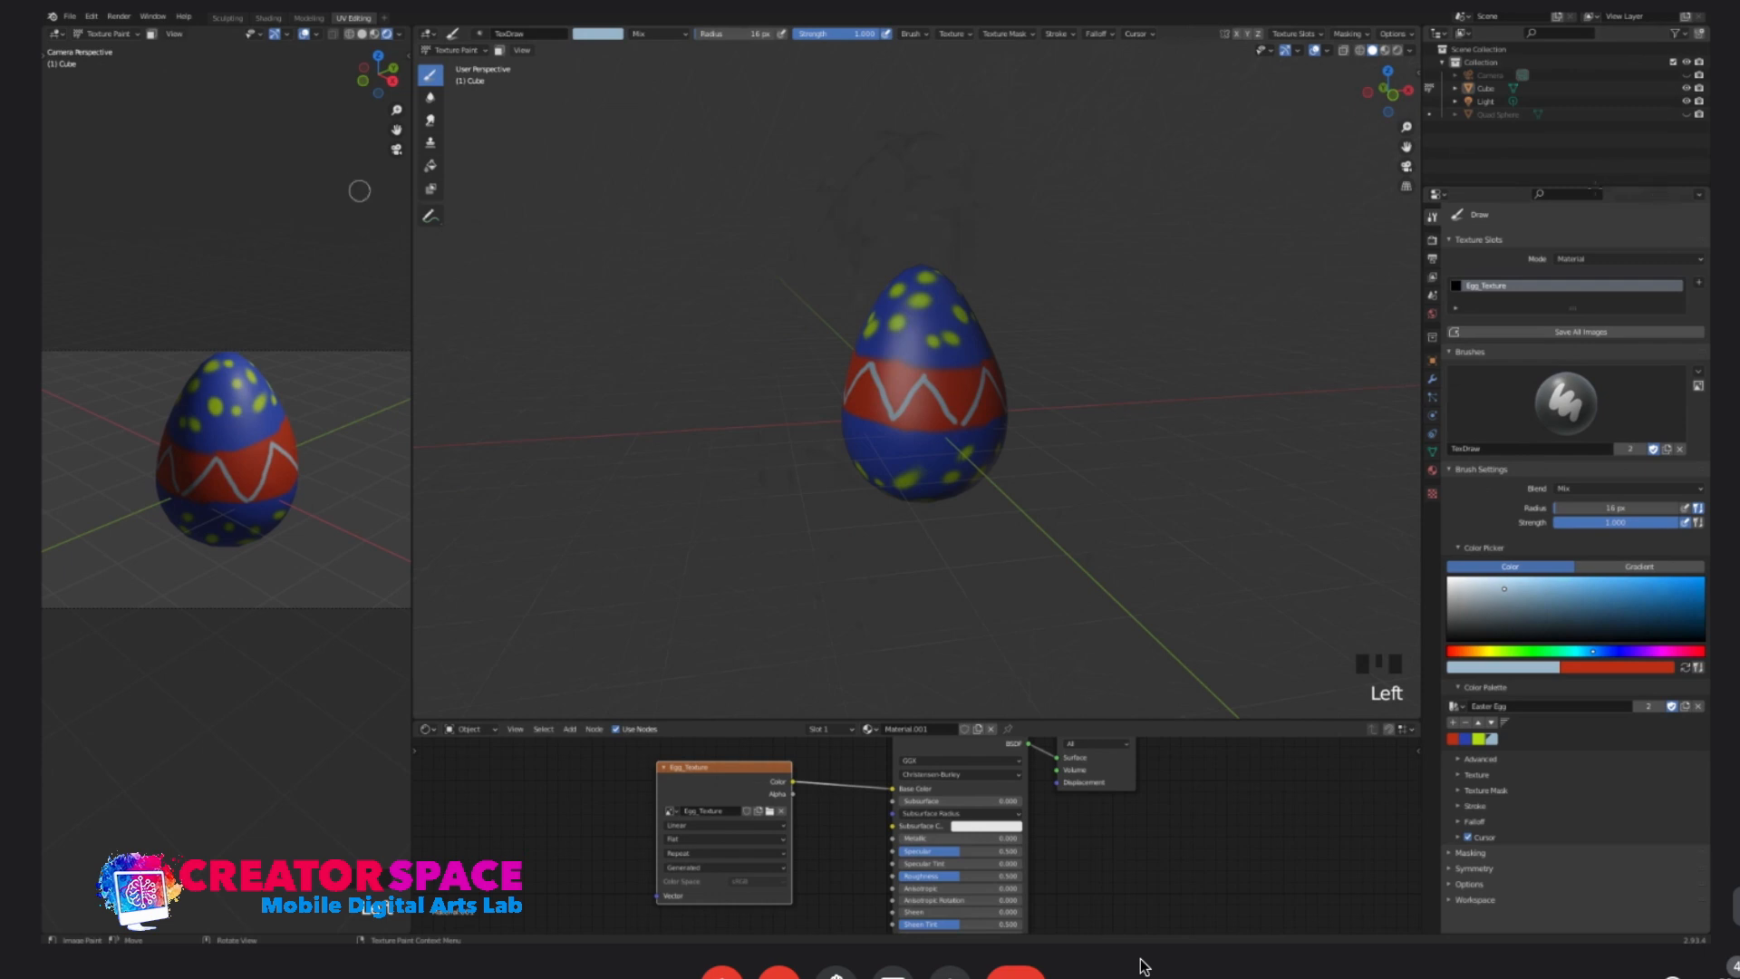
- Lock the camera to the view, reframe the egg from a straighter and slightly more distant angle, and unlock the camera again
key(n)
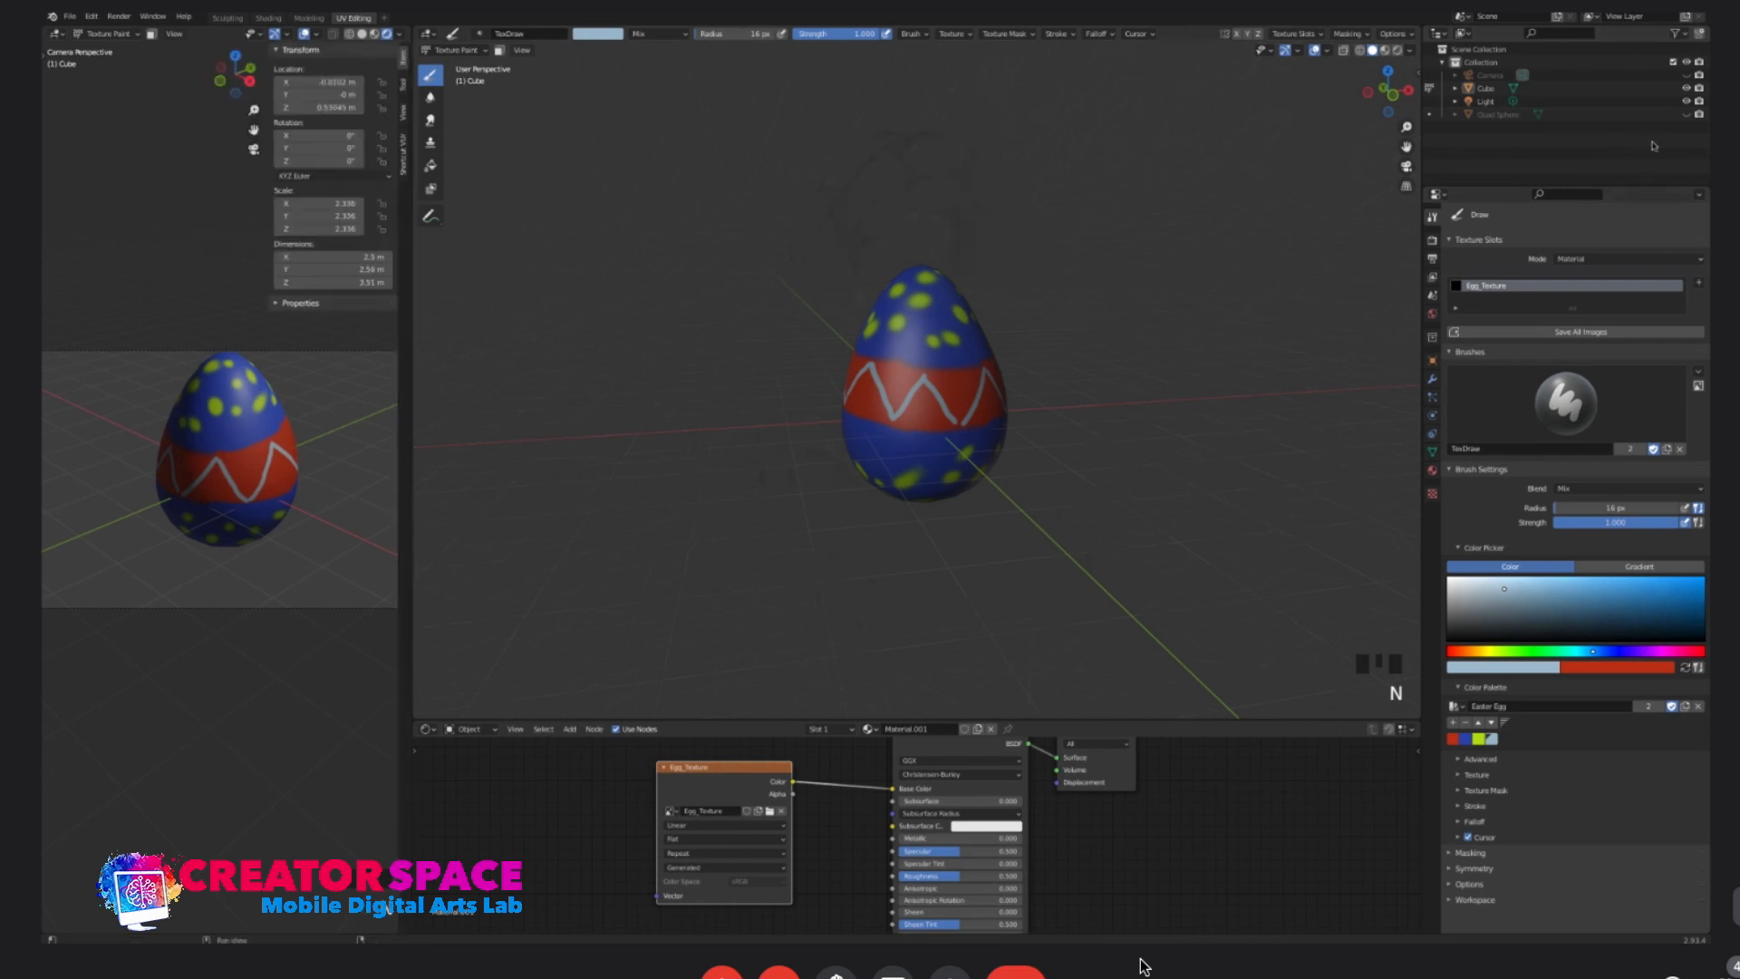
click(403, 111)
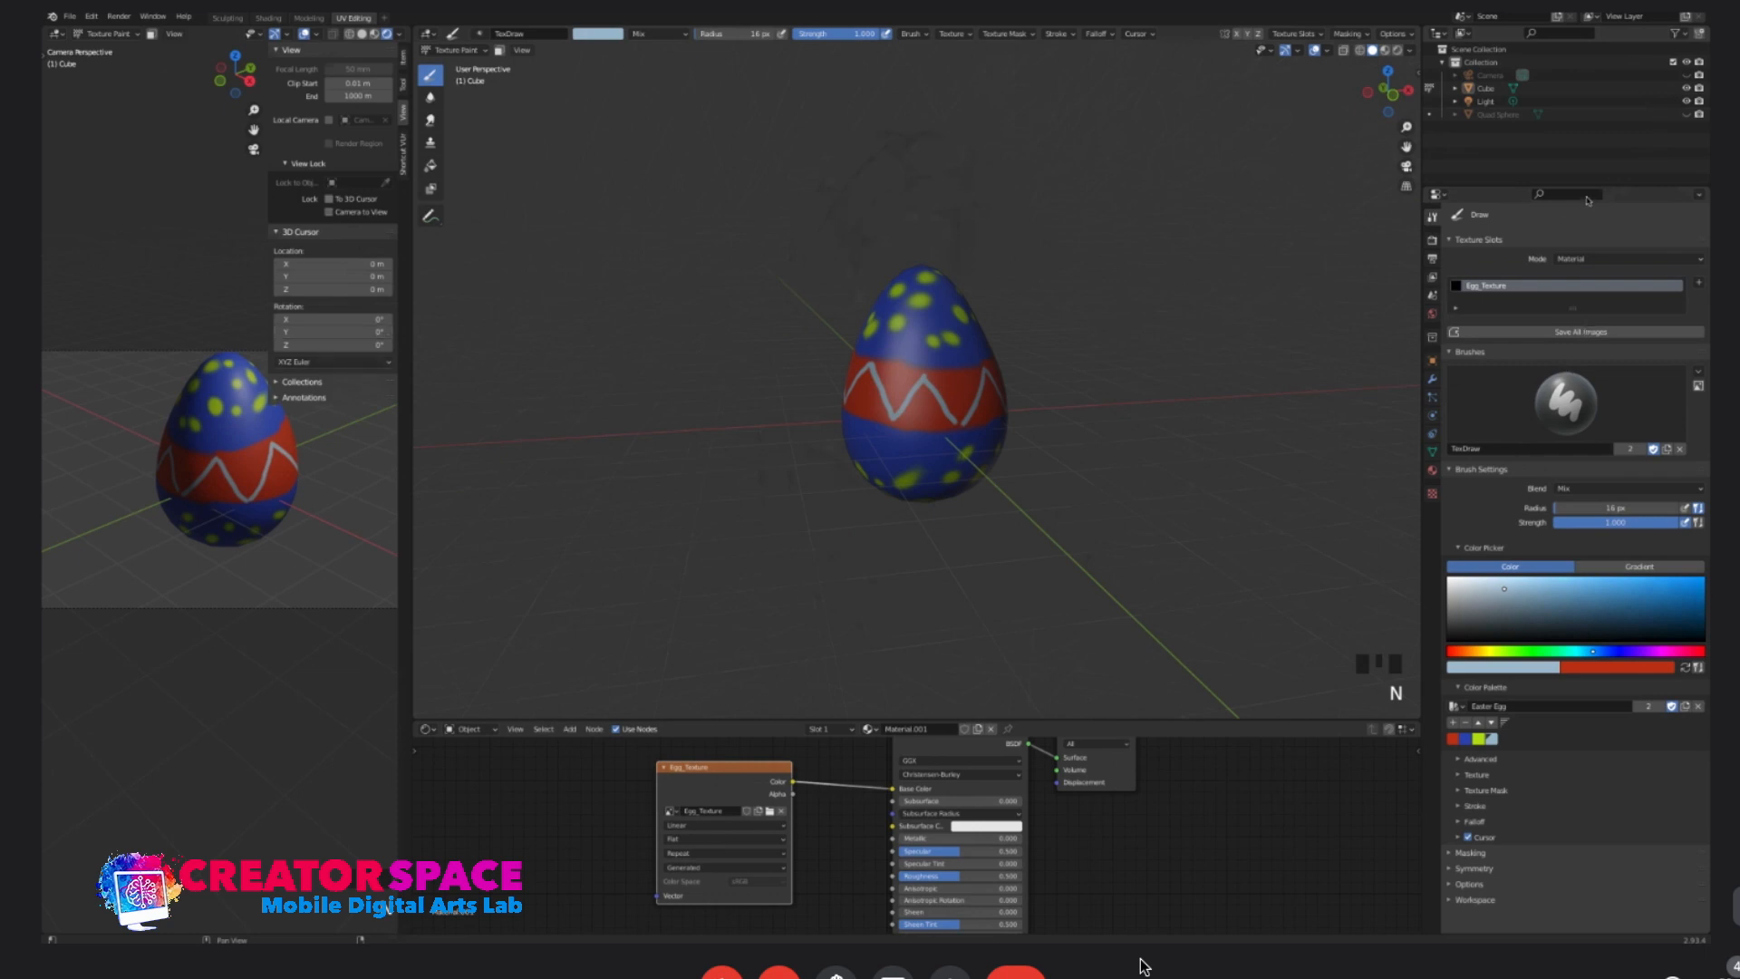
click(331, 212)
shift+middle_drag(290, 411, 272, 469)
mouse_move(248, 536)
middle_down()
mouse_move(308, 506)
mouse_move(311, 529)
mouse_move(290, 534)
mouse_move(310, 543)
mouse_move(301, 492)
middle_up()
scroll(306, 498, down, 2)
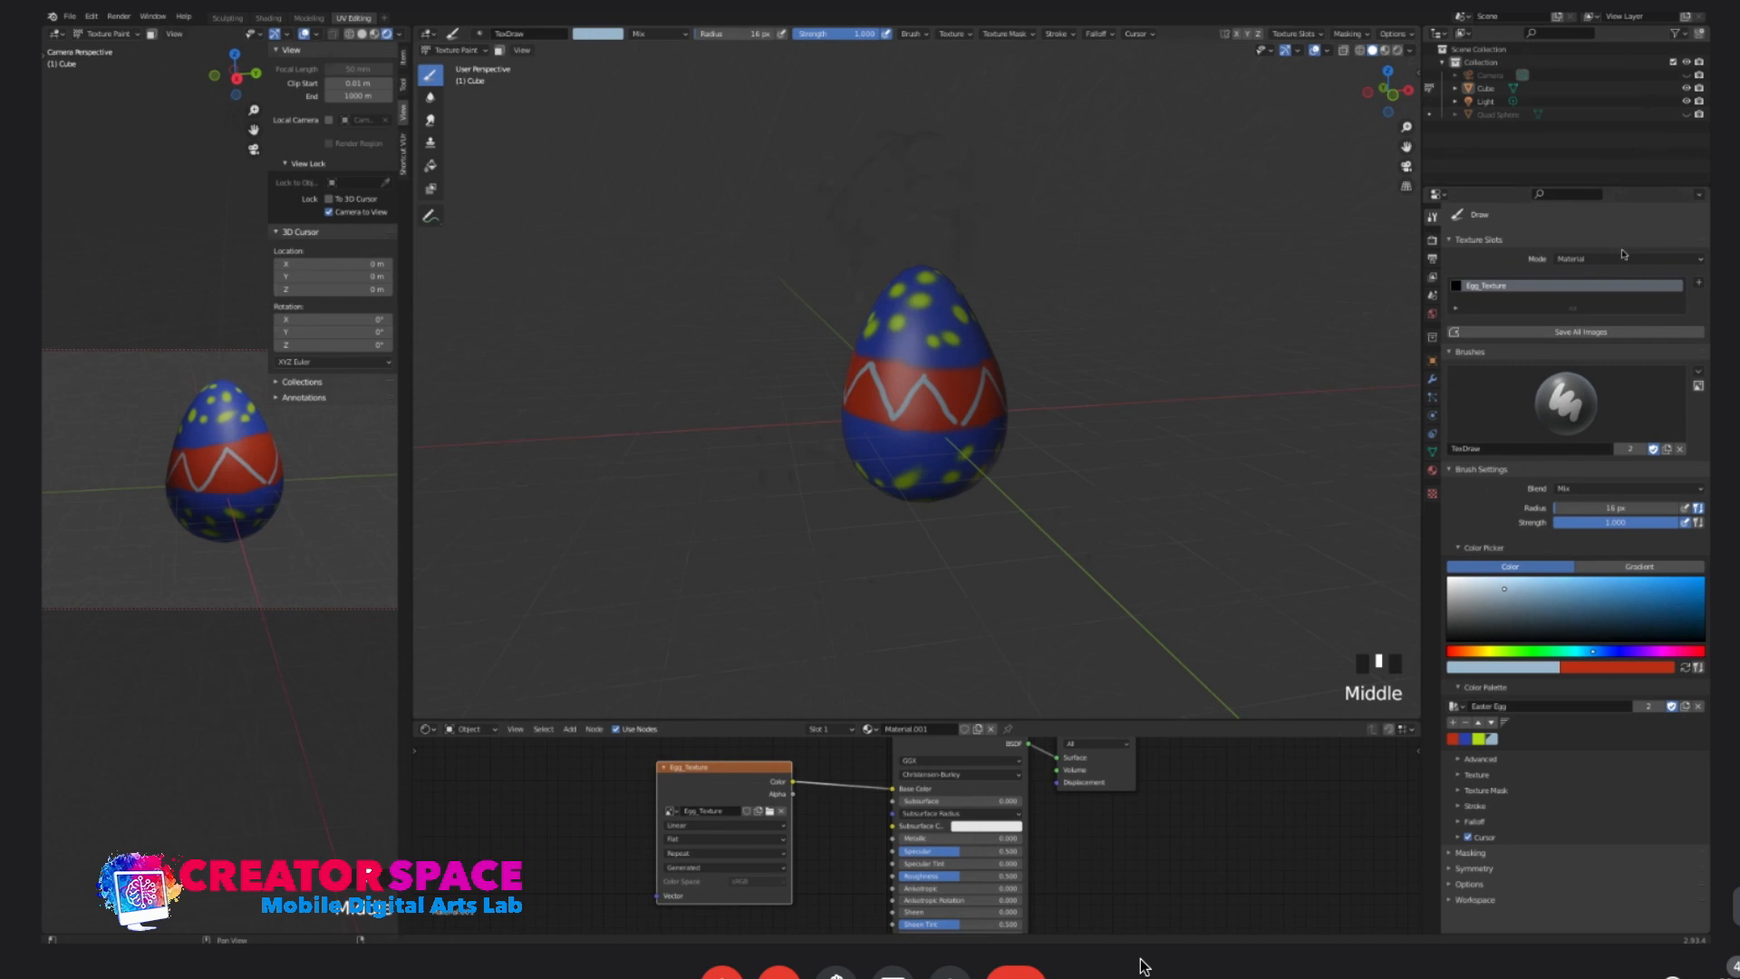
click(329, 211)
- Return the small viewport from free orbiting to the camera view with Rendered shading, and hide its sidebar
middle_drag(308, 504, 310, 500)
middle_drag(1428, 530, 1560, 506)
middle_drag(272, 467, 172, 467)
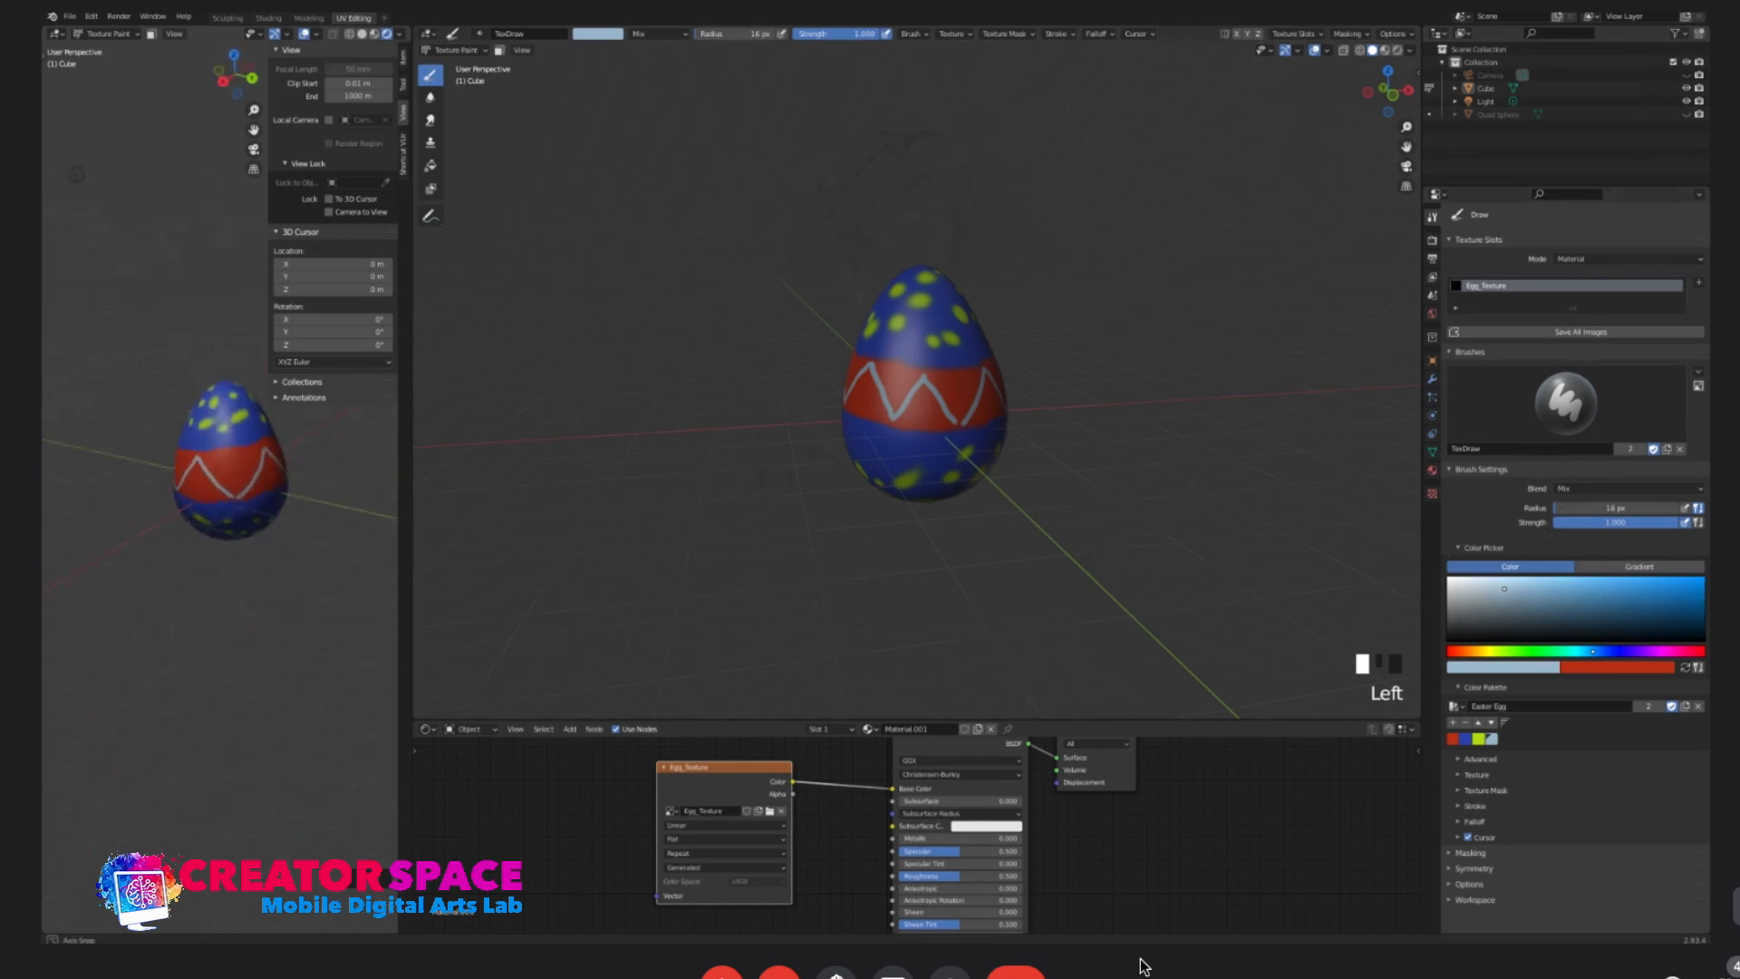
key(KP_0)
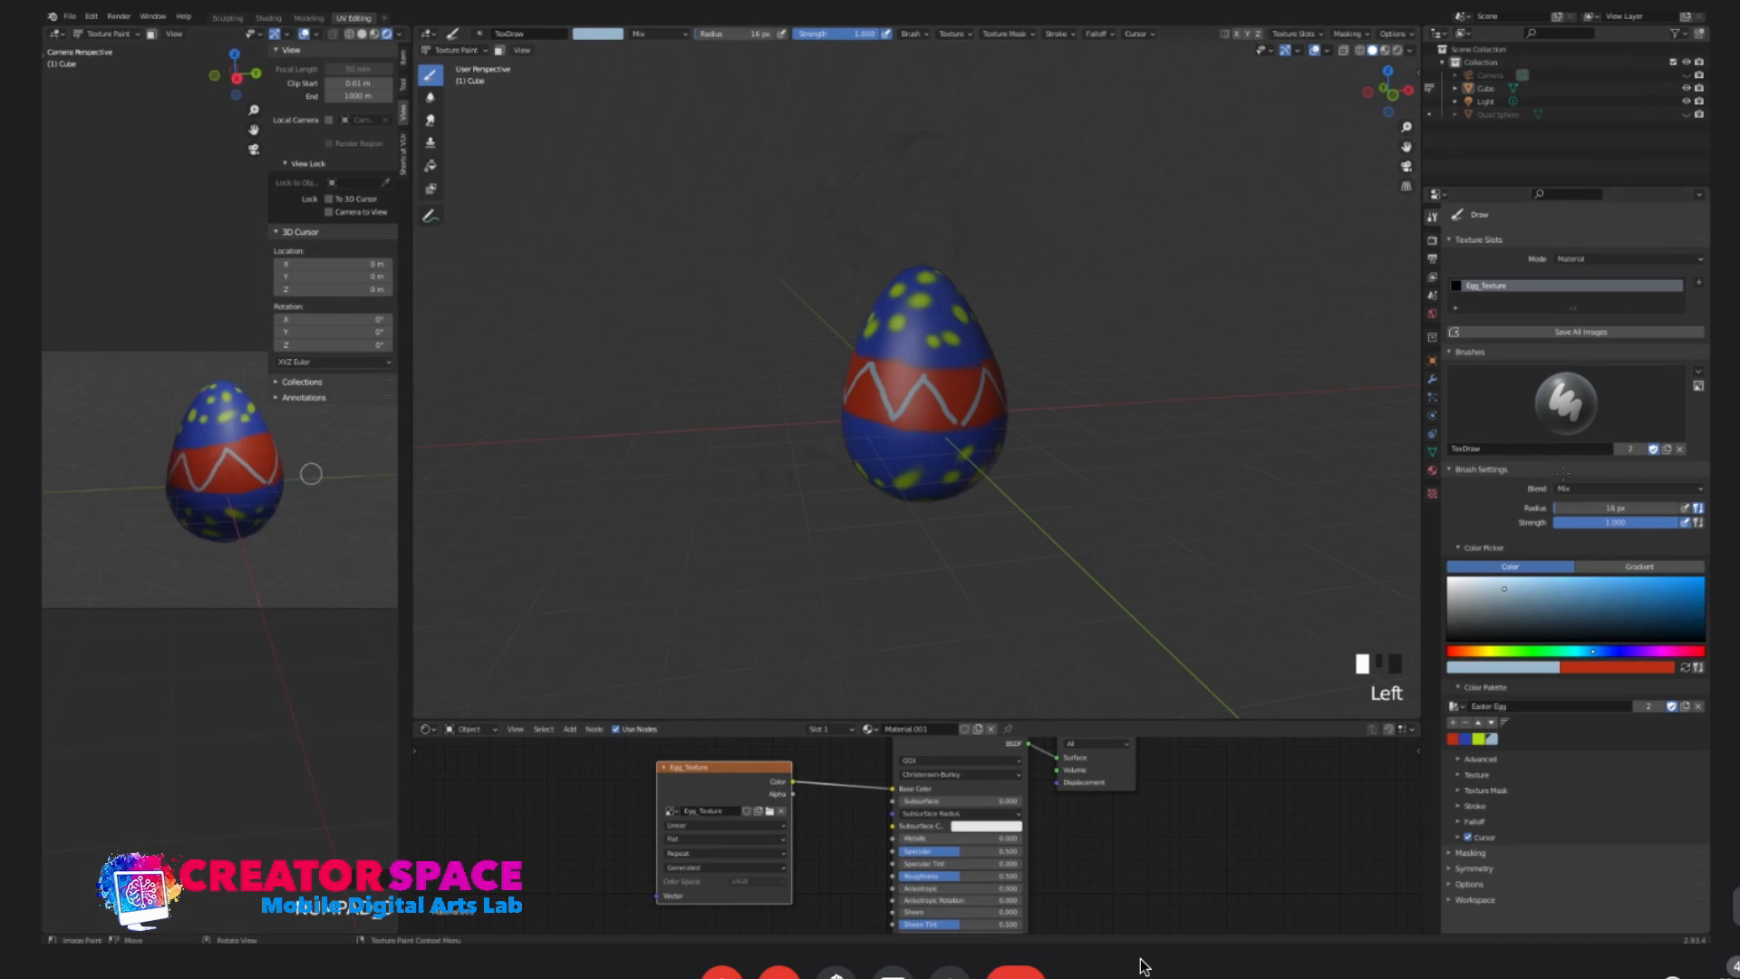
key(z)
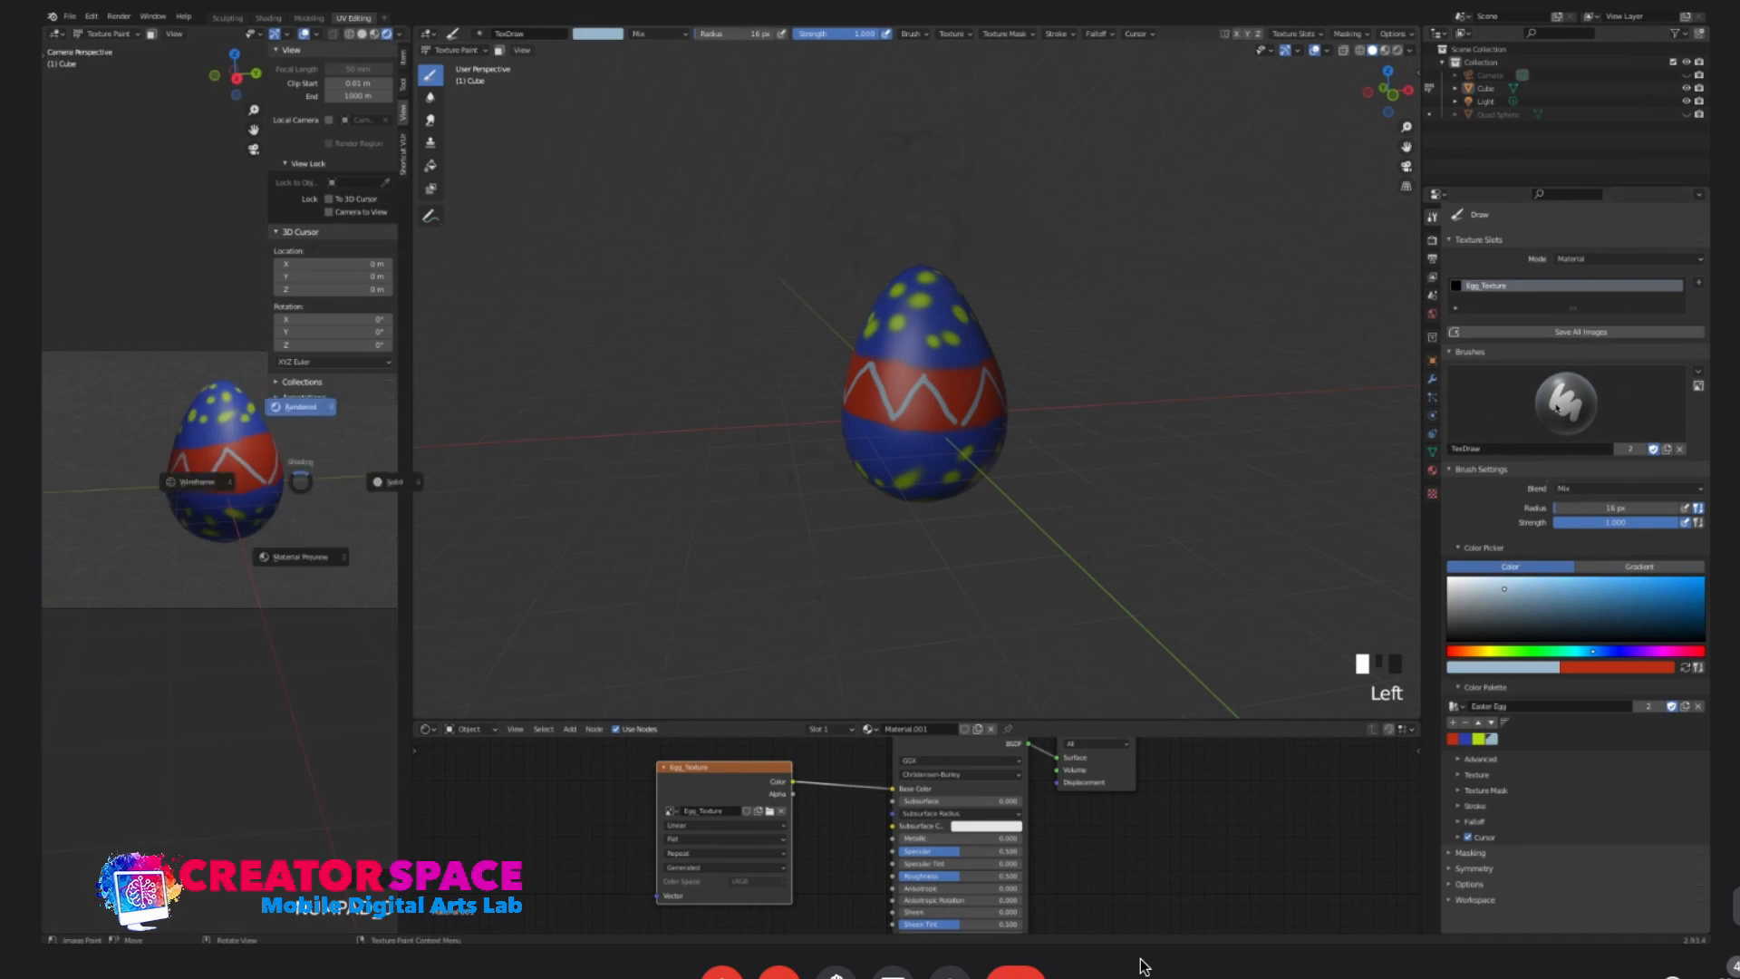
click(311, 408)
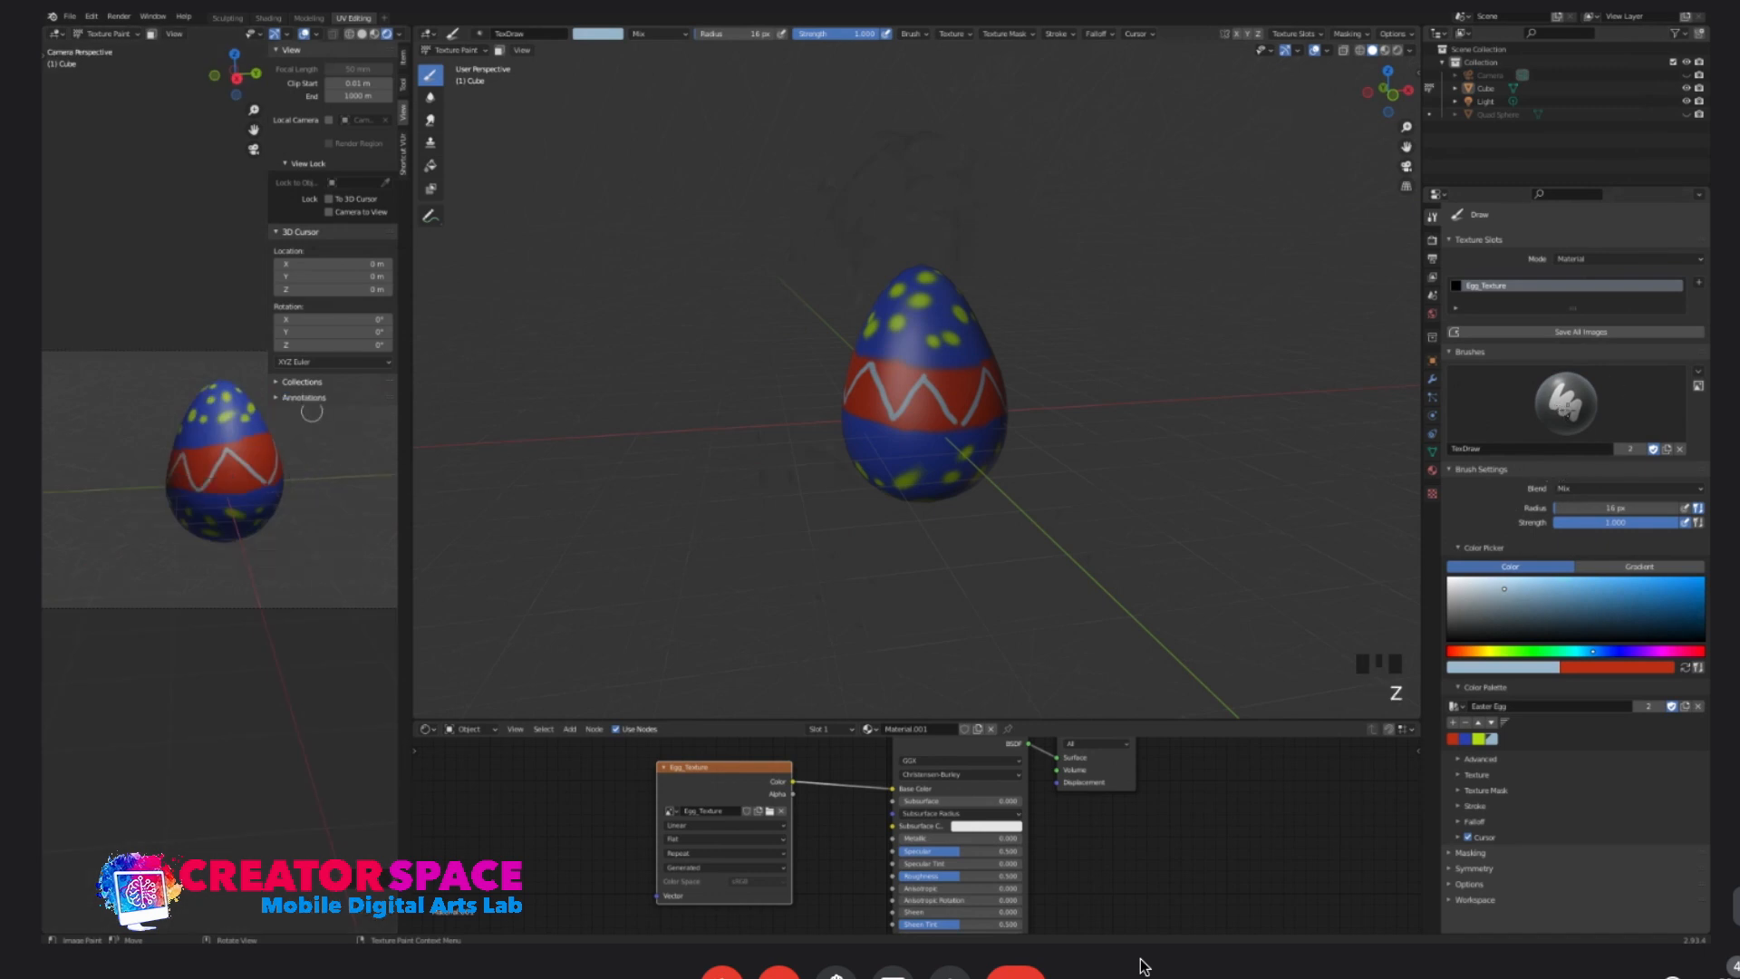
key(n)
scroll(275, 467, up, 1)
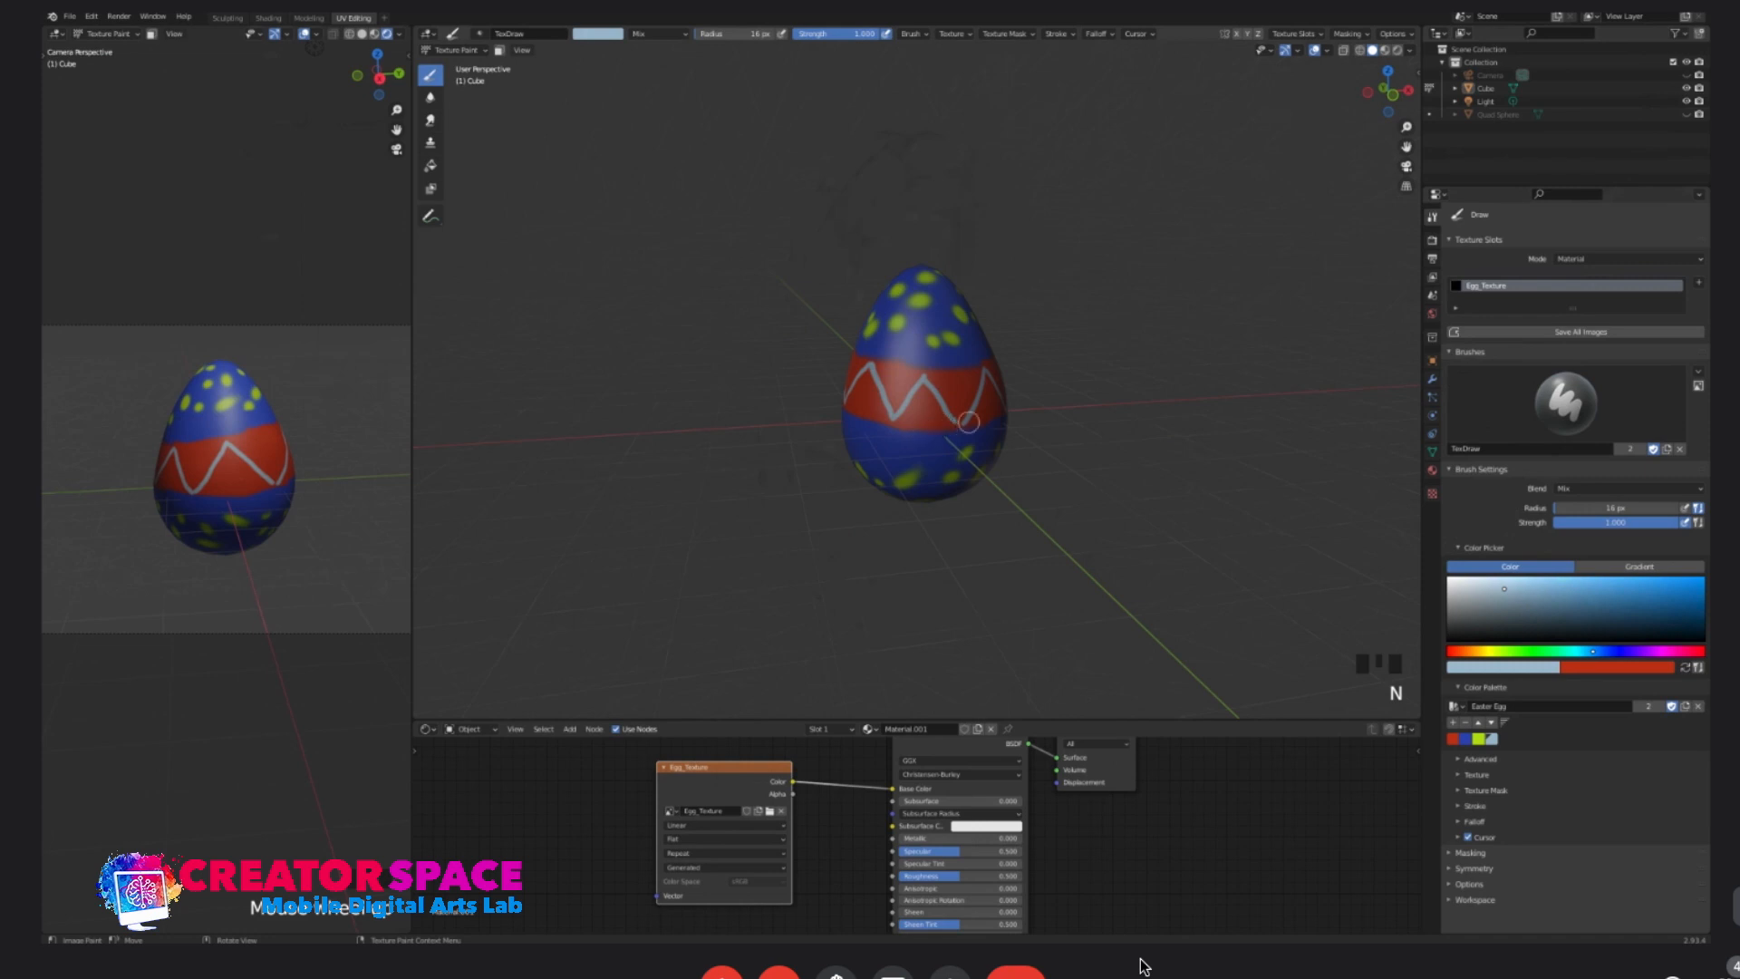
- Add the general Animation workspace to the file
scroll(966, 426, up, 2)
scroll(984, 424, down, 2)
mouse_move(984, 423)
middle_down()
mouse_move(938, 410)
mouse_move(979, 422)
mouse_move(993, 488)
middle_up()
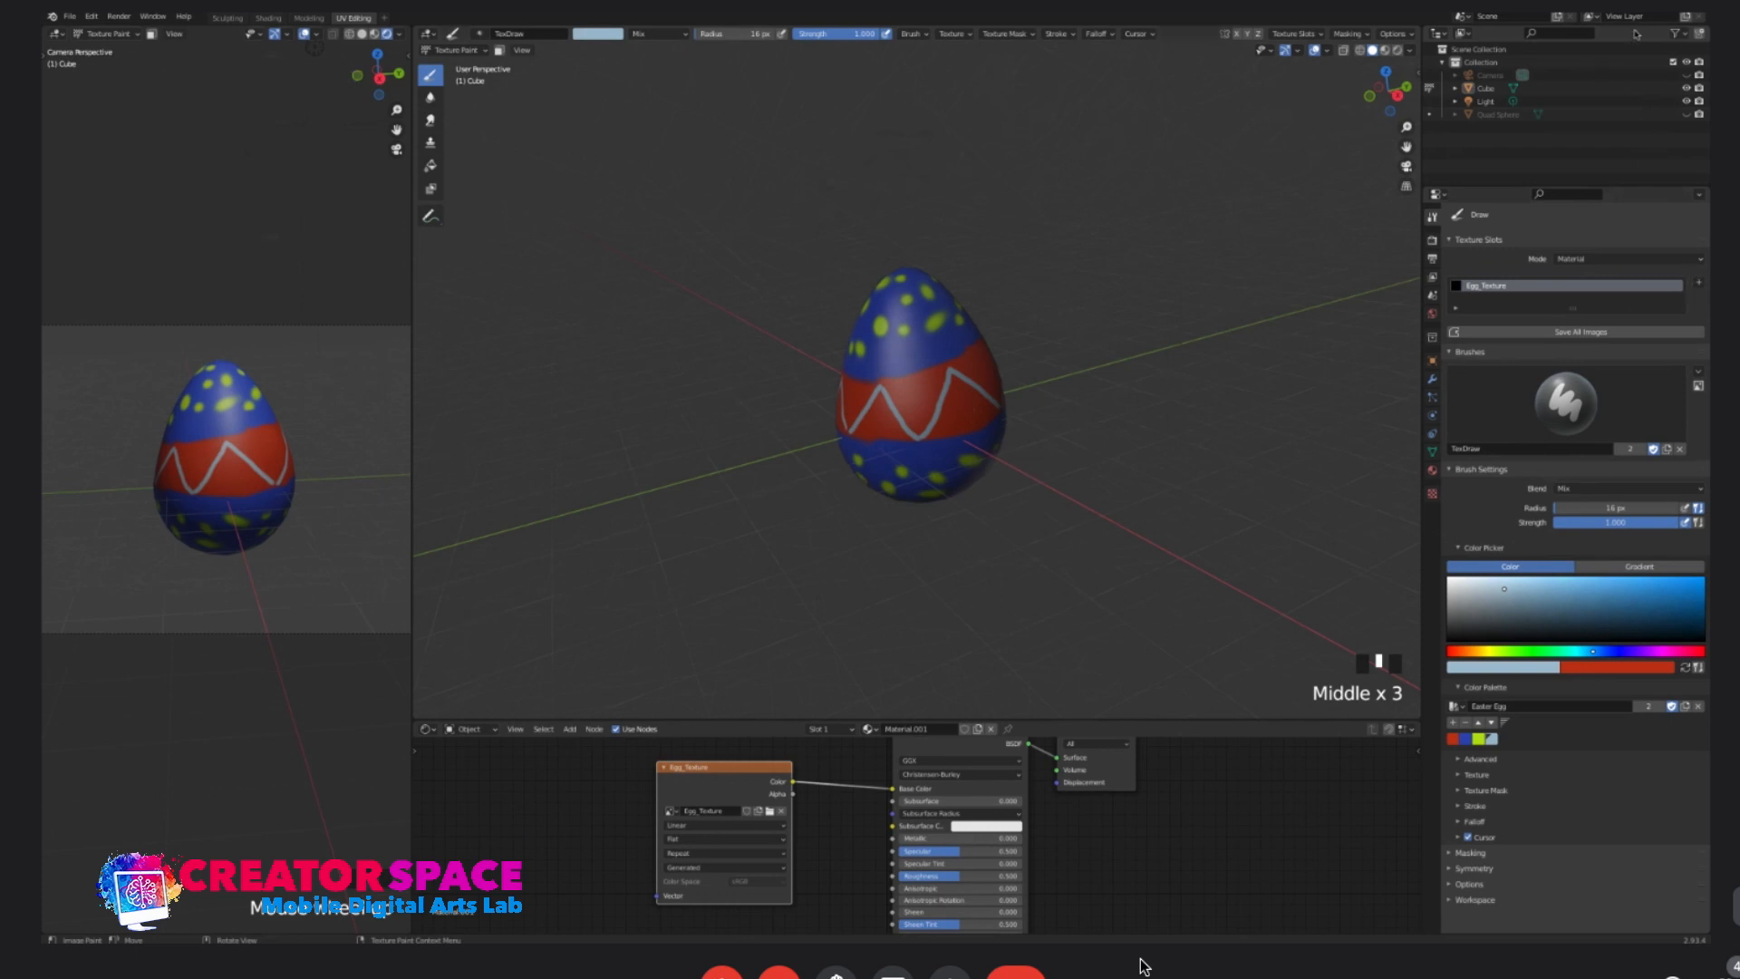
click(384, 17)
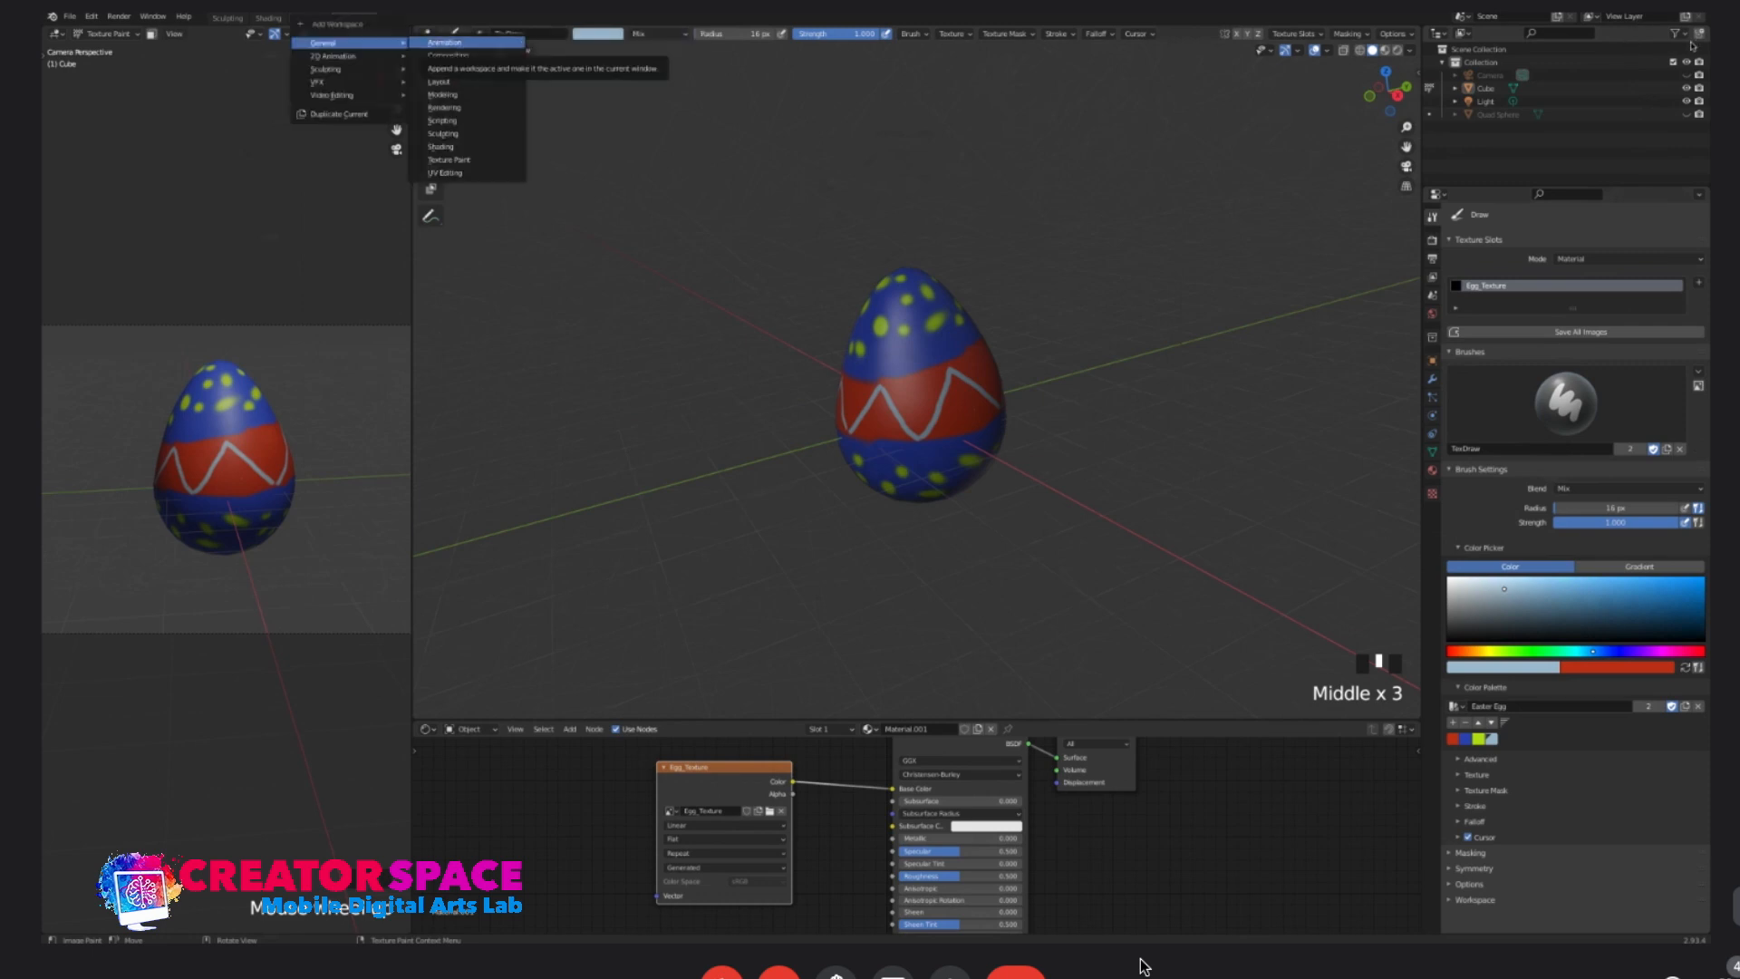
click(444, 42)
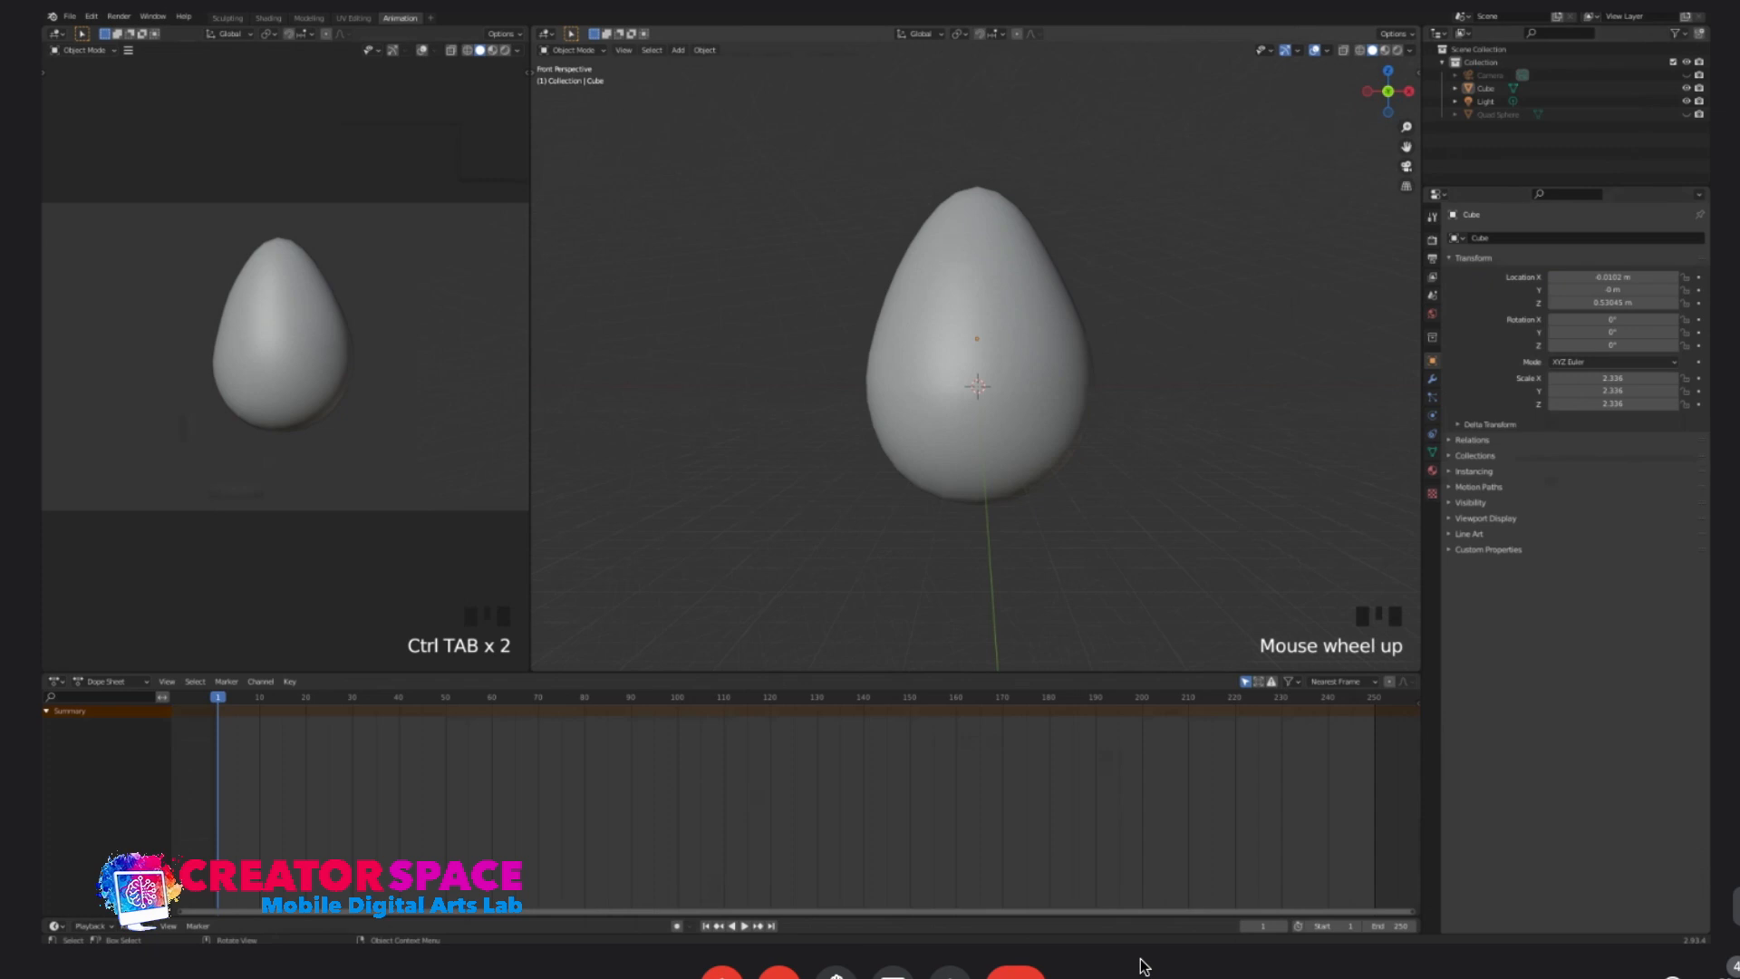
- Add a single-bone armature at the 3D cursor inside the egg
click(978, 354)
click(1187, 363)
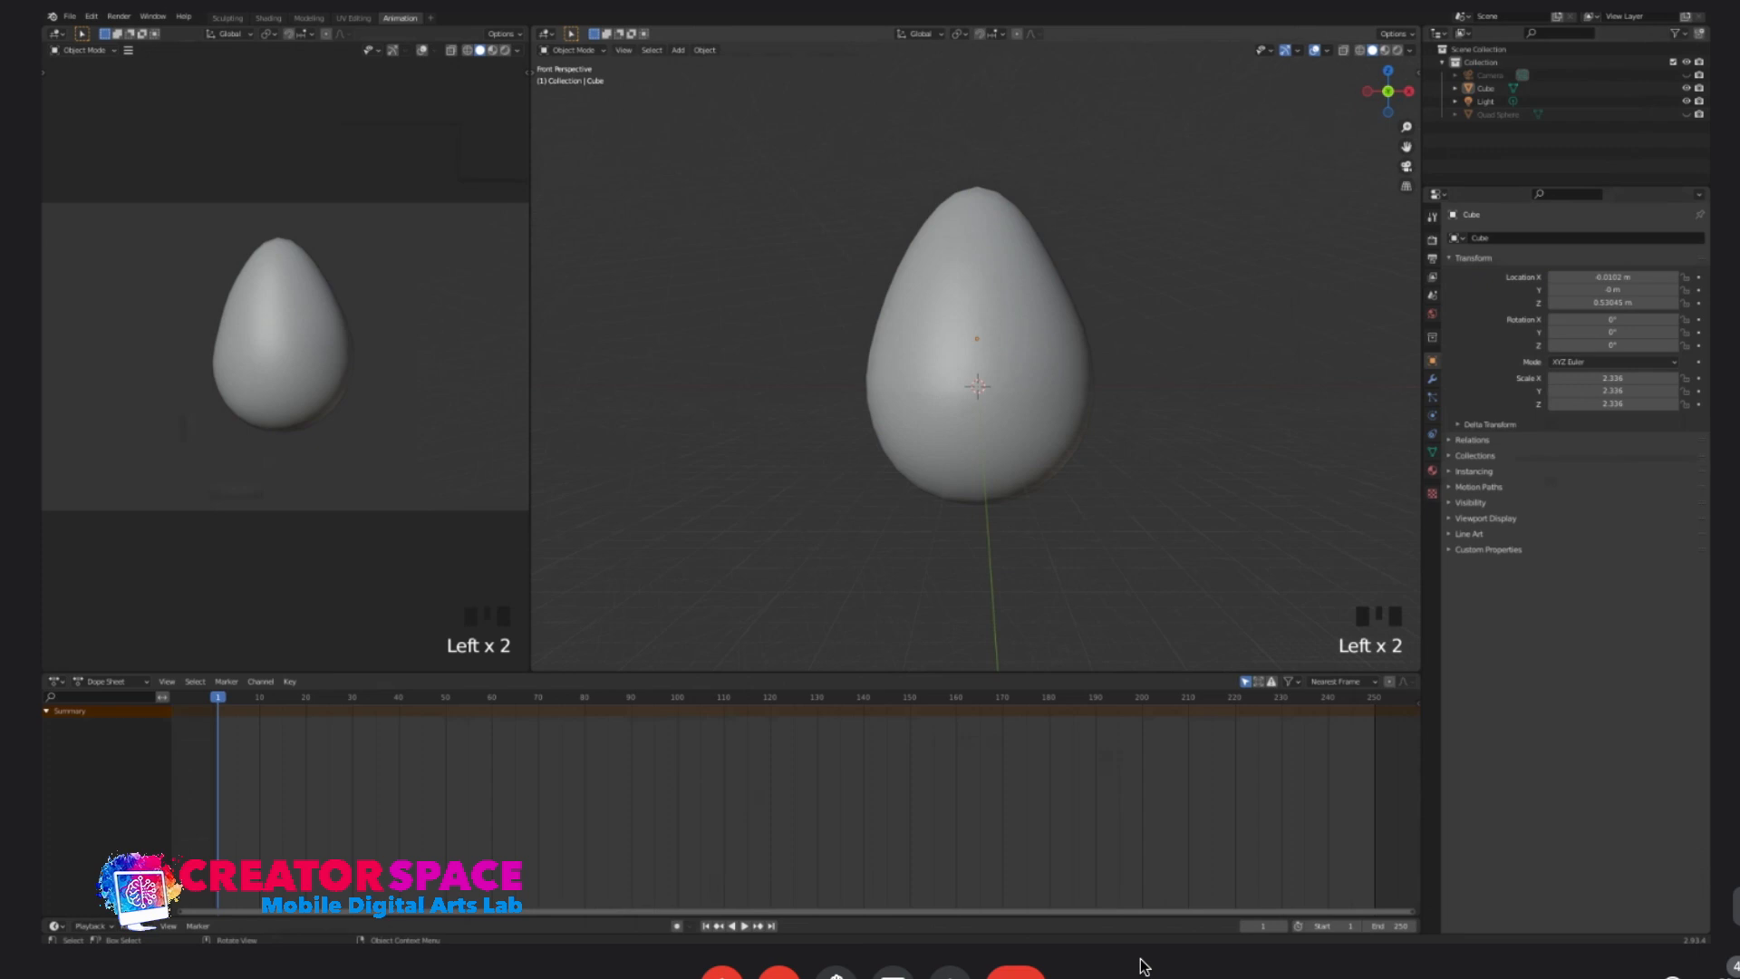
key(shift+a)
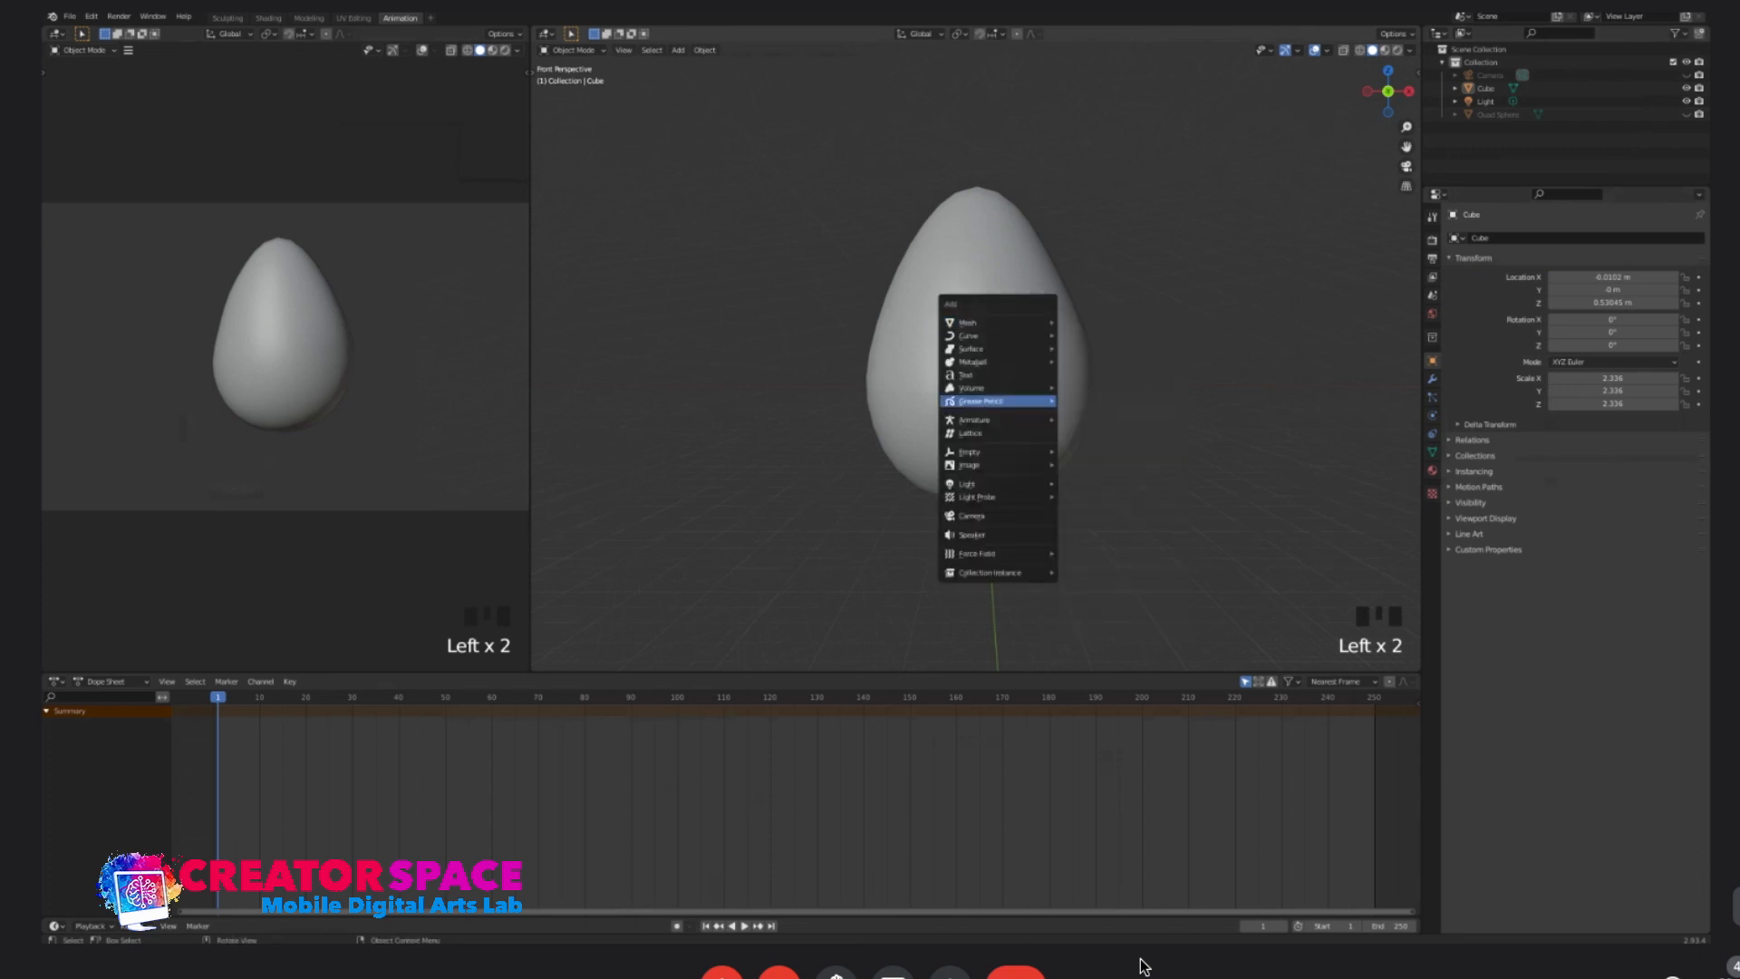
mouse_move(993, 420)
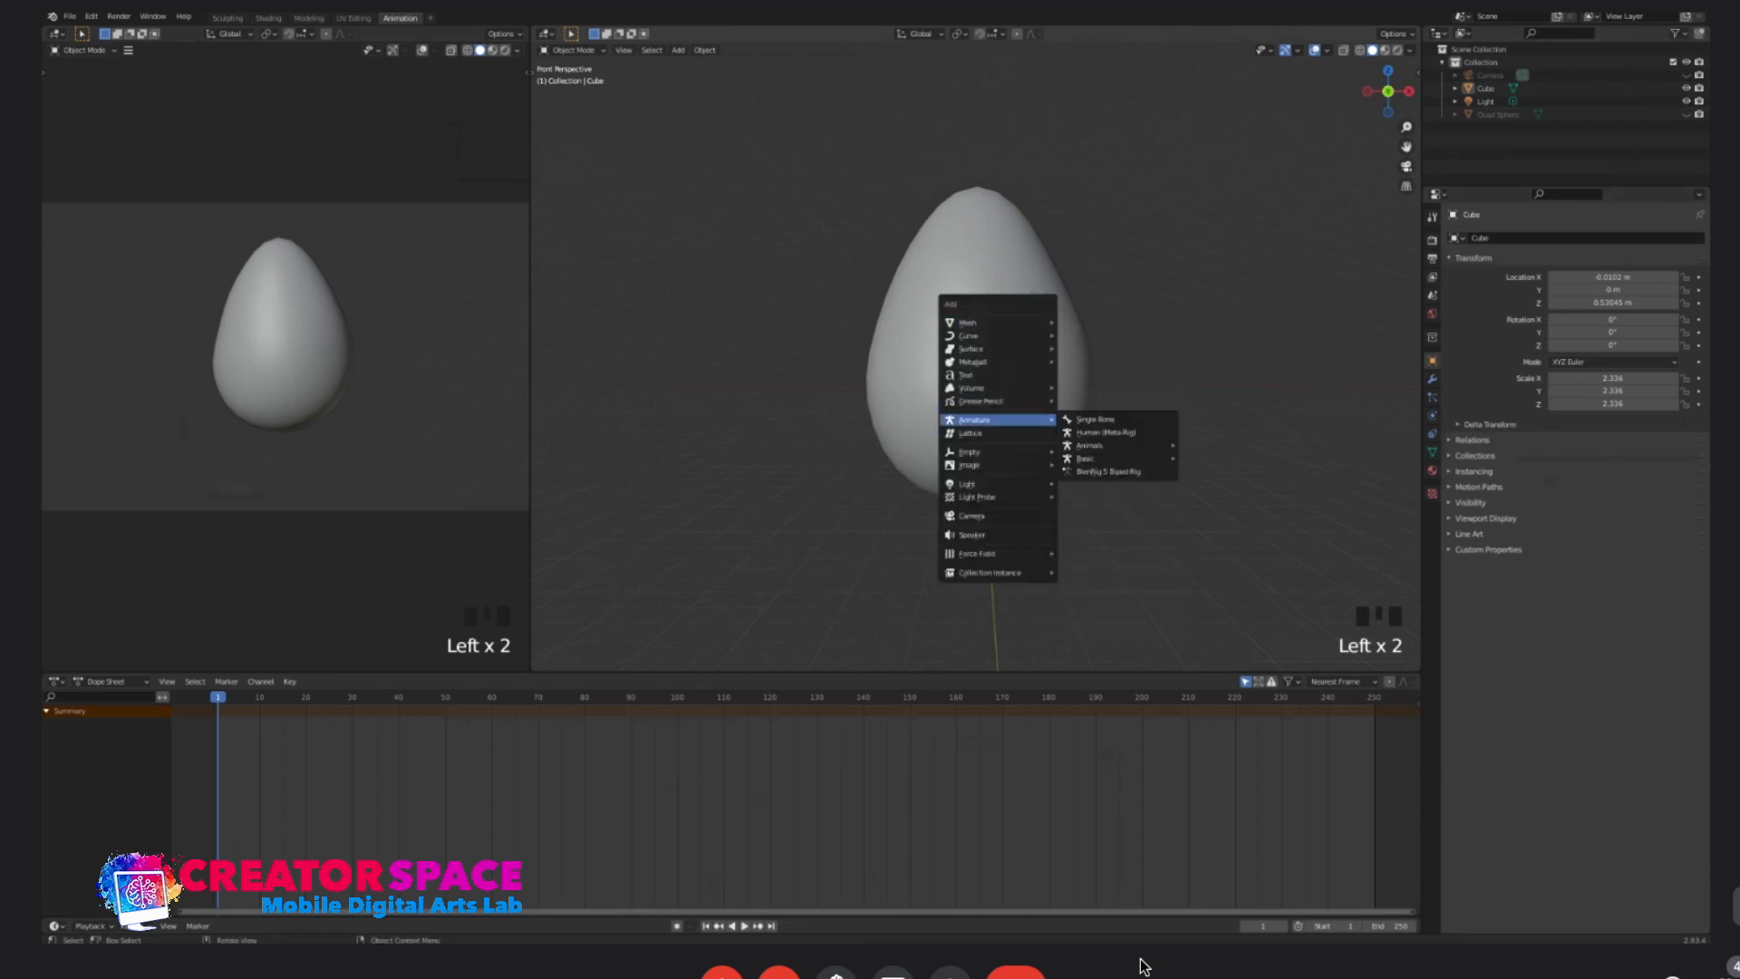
click(1097, 419)
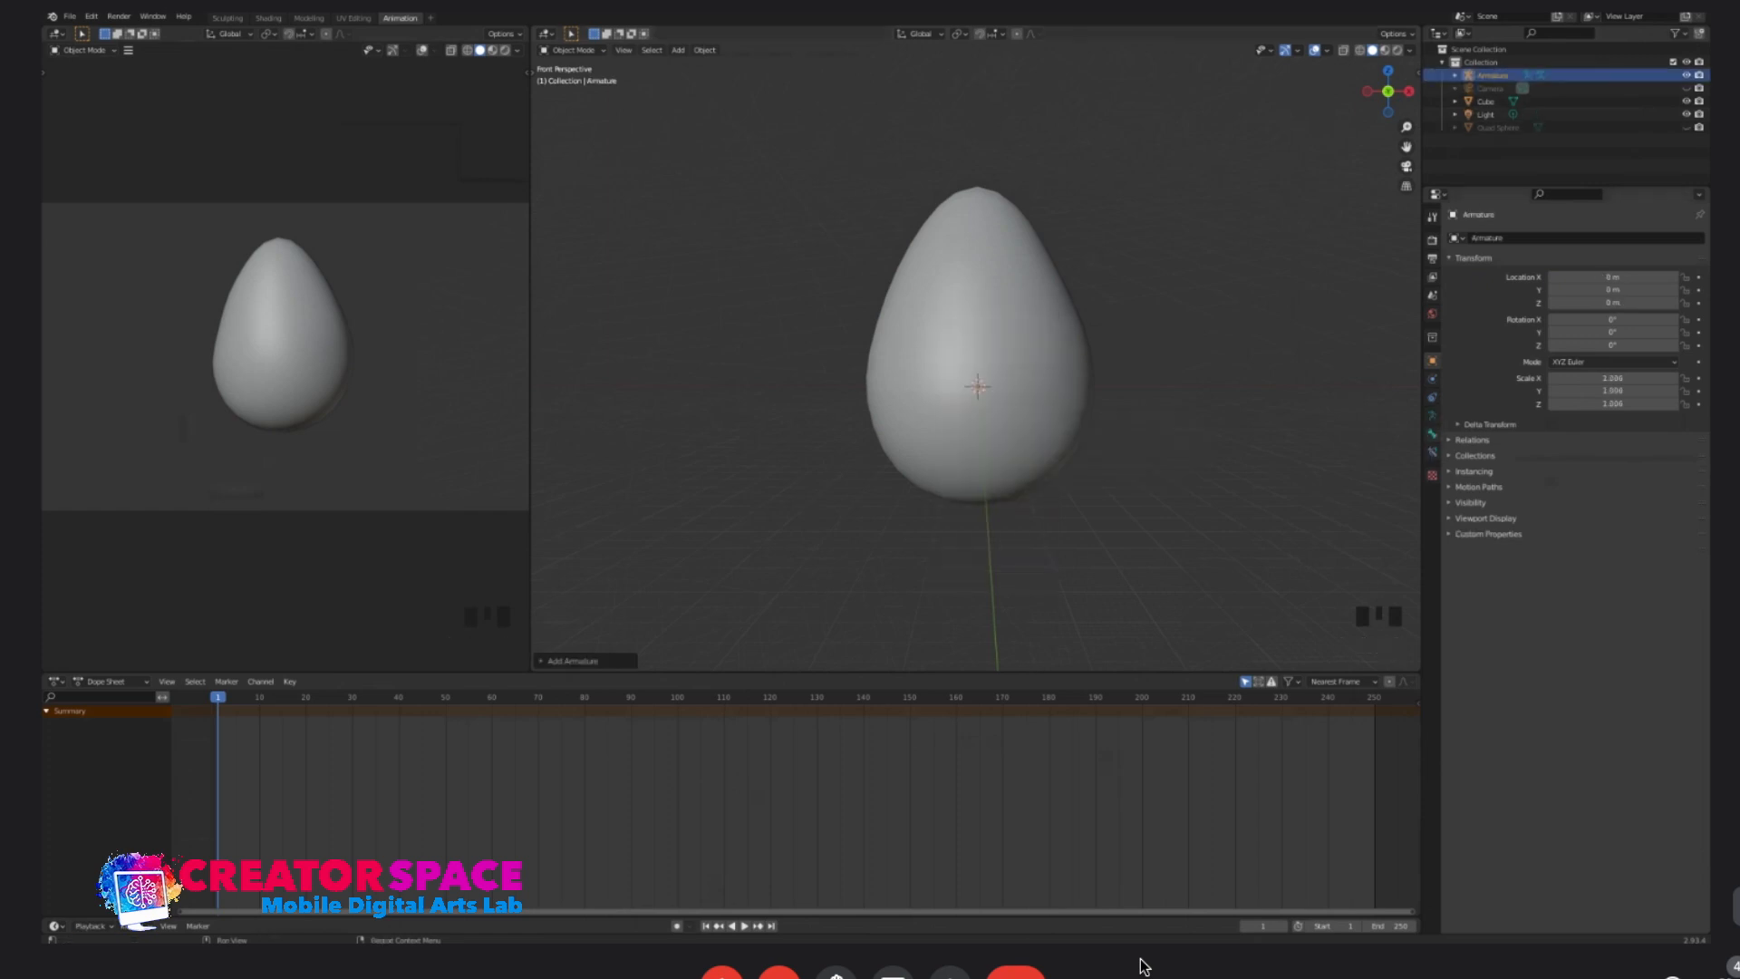
- Set the armature to display In Front so its bone shows through the egg
click(1432, 434)
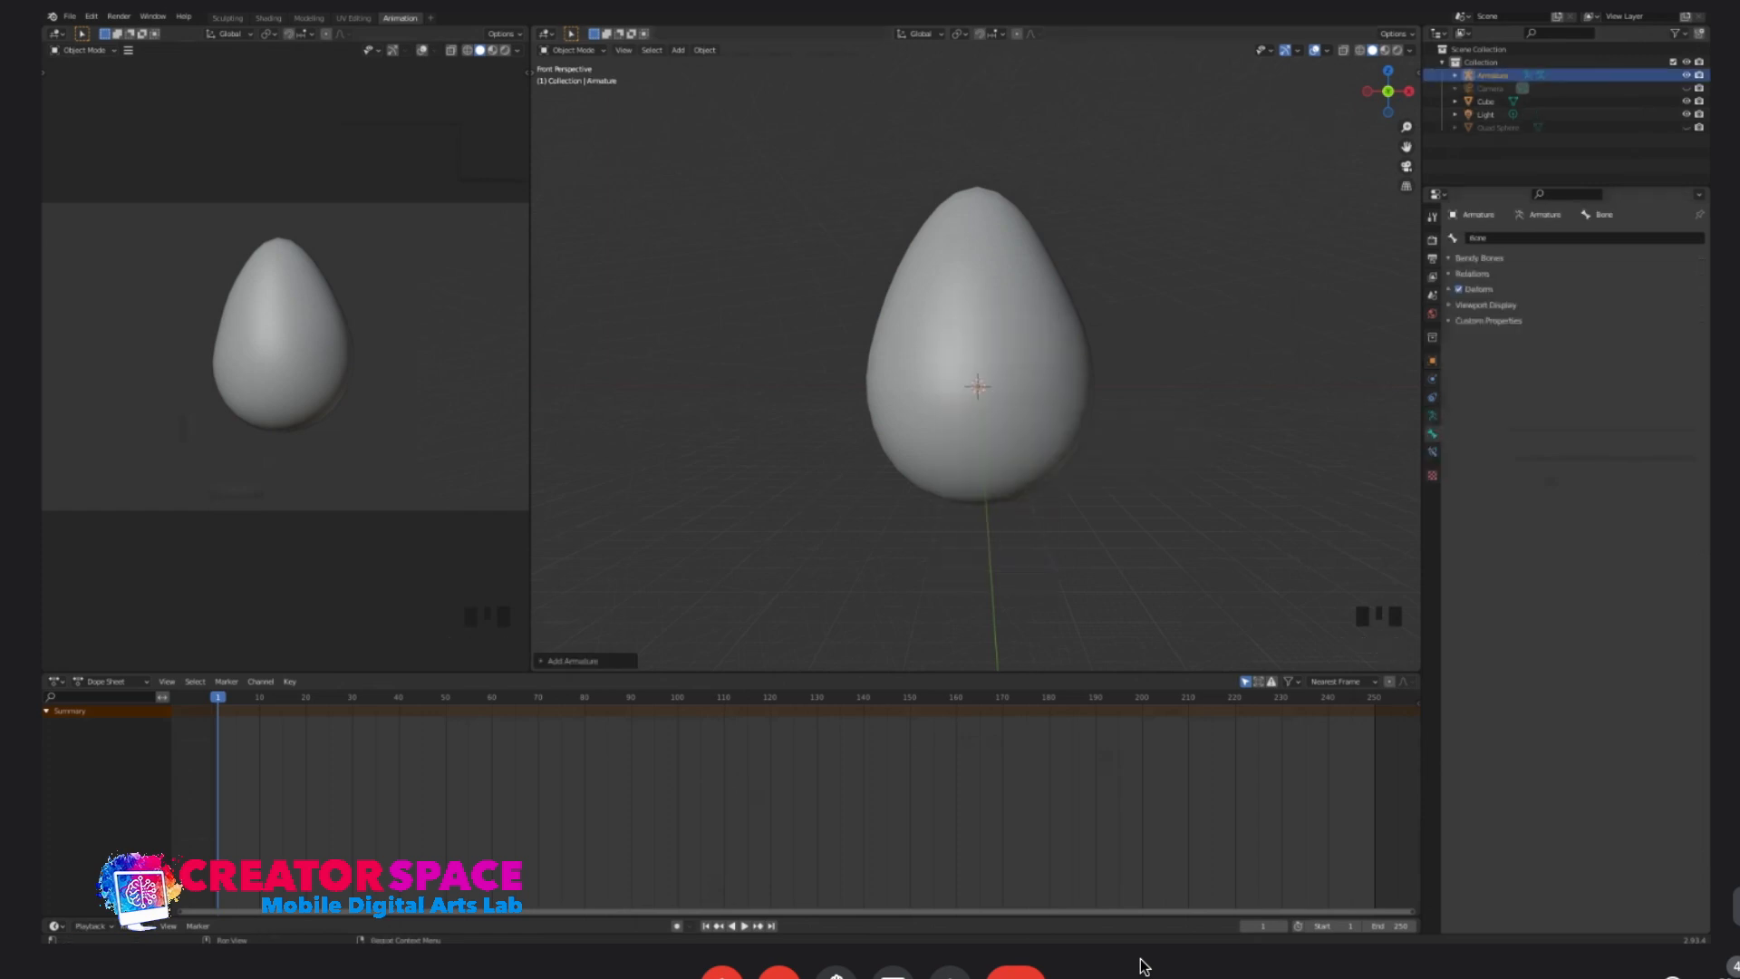
click(1432, 416)
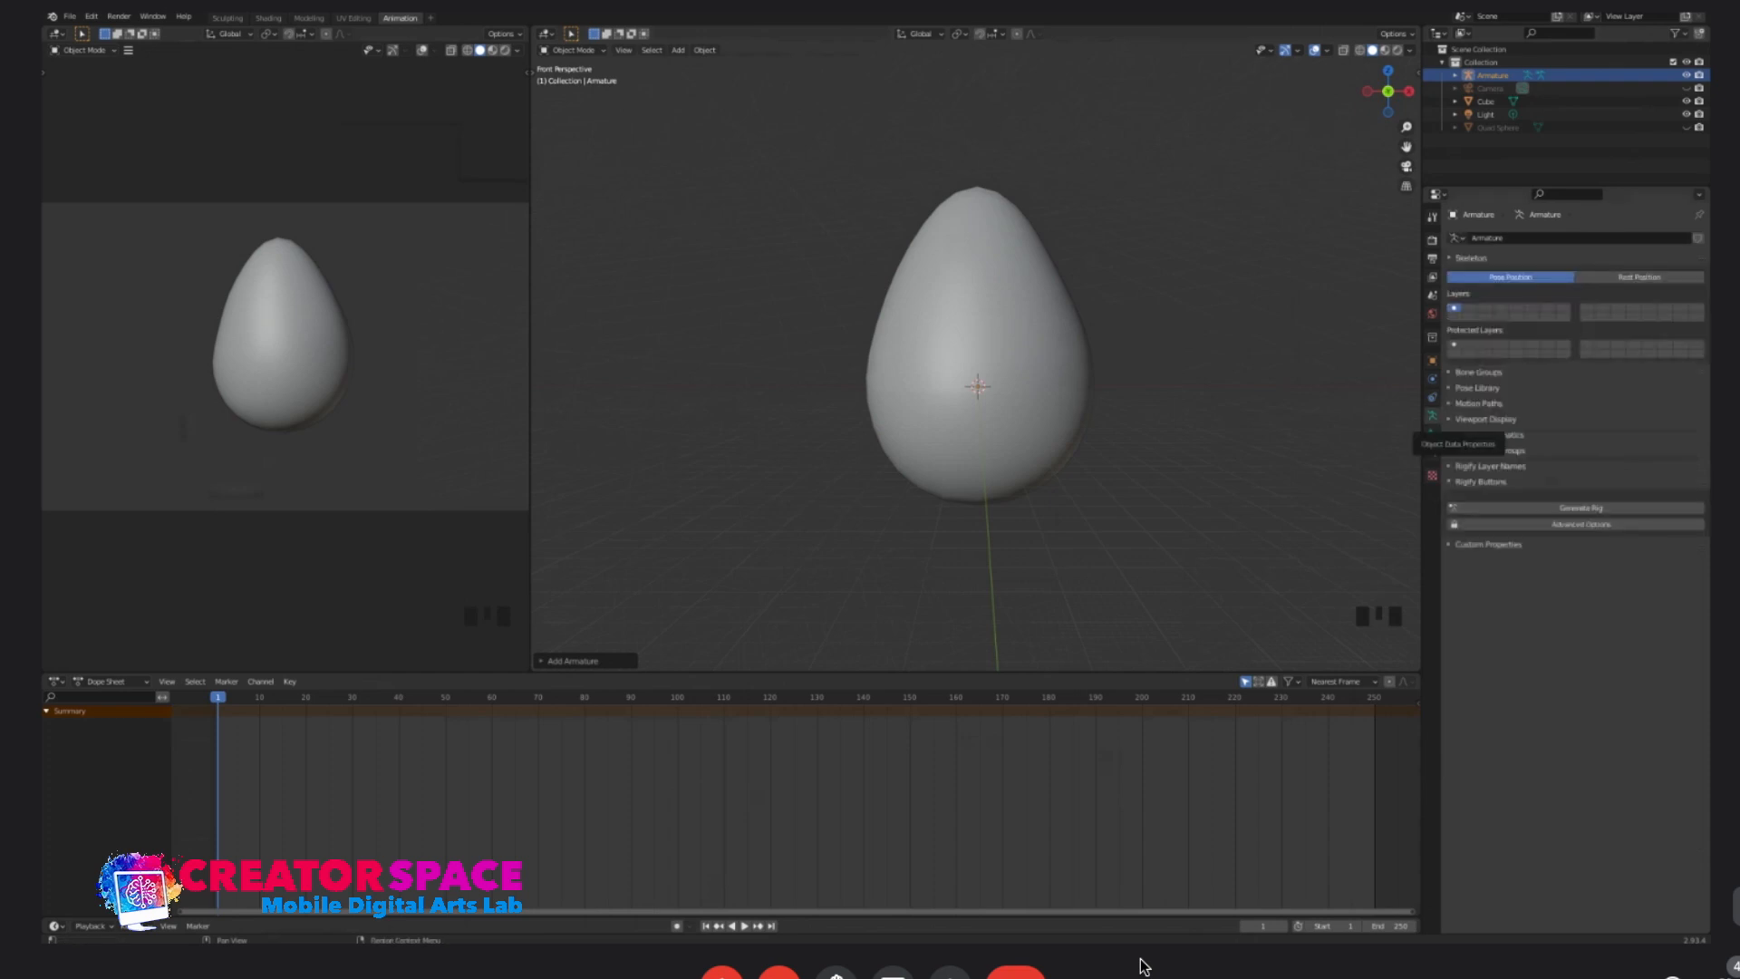
click(1486, 419)
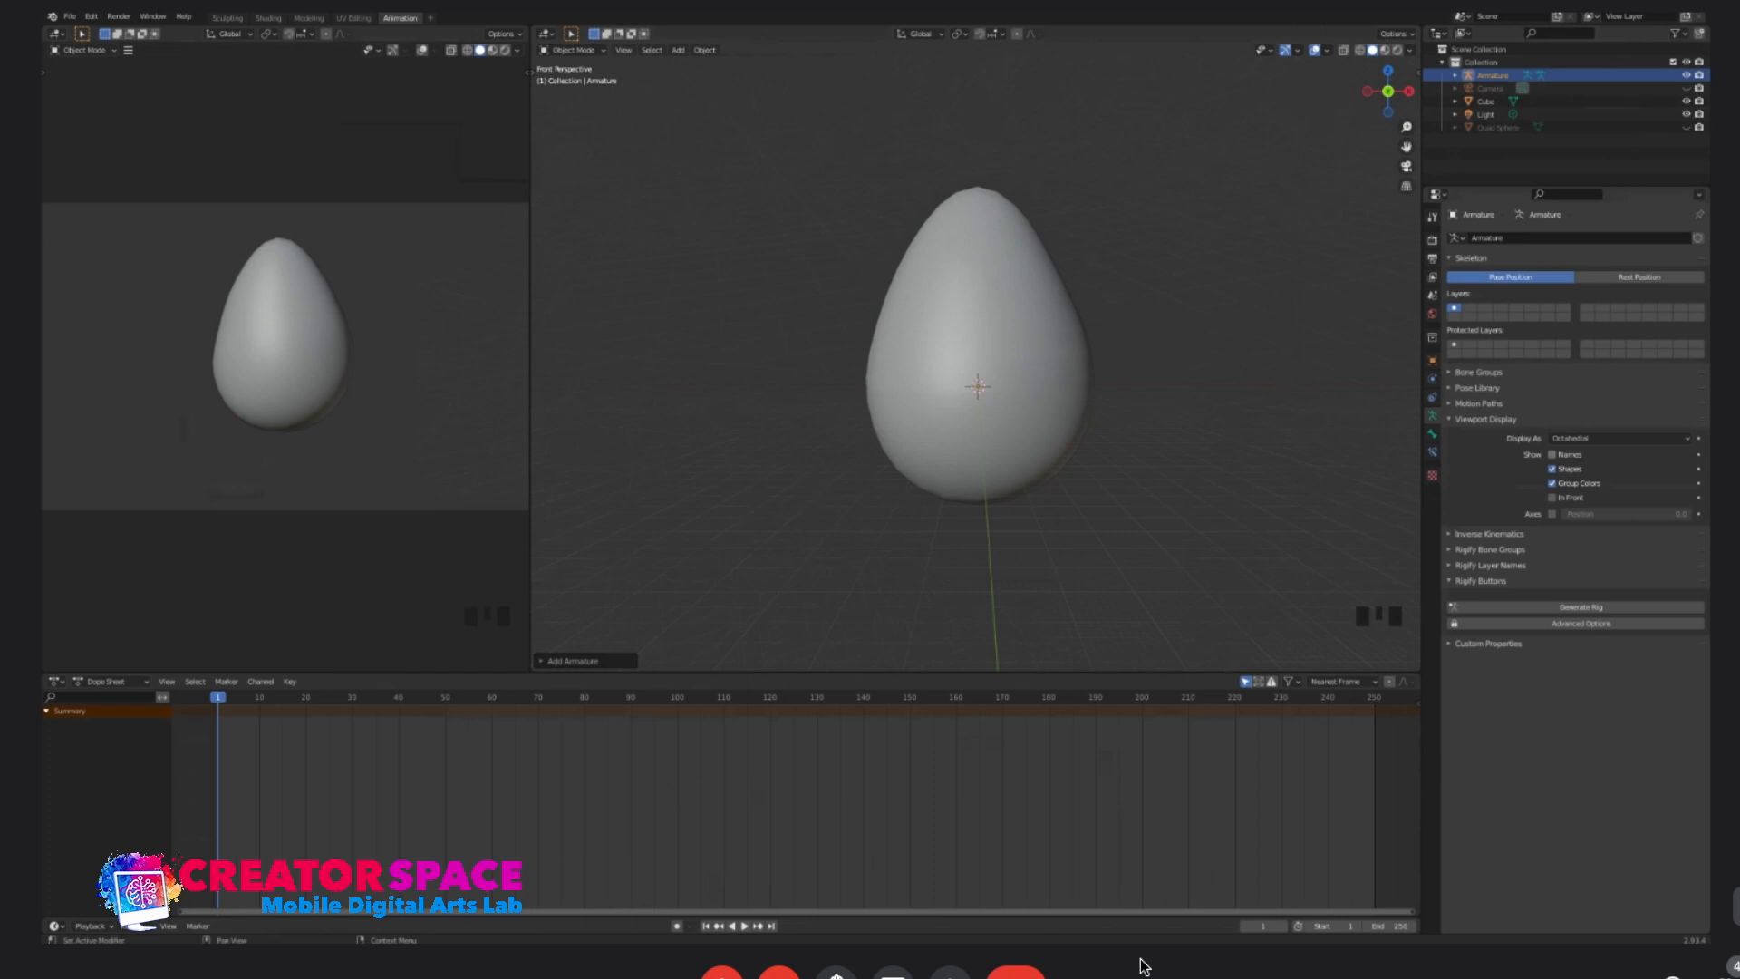
click(1552, 497)
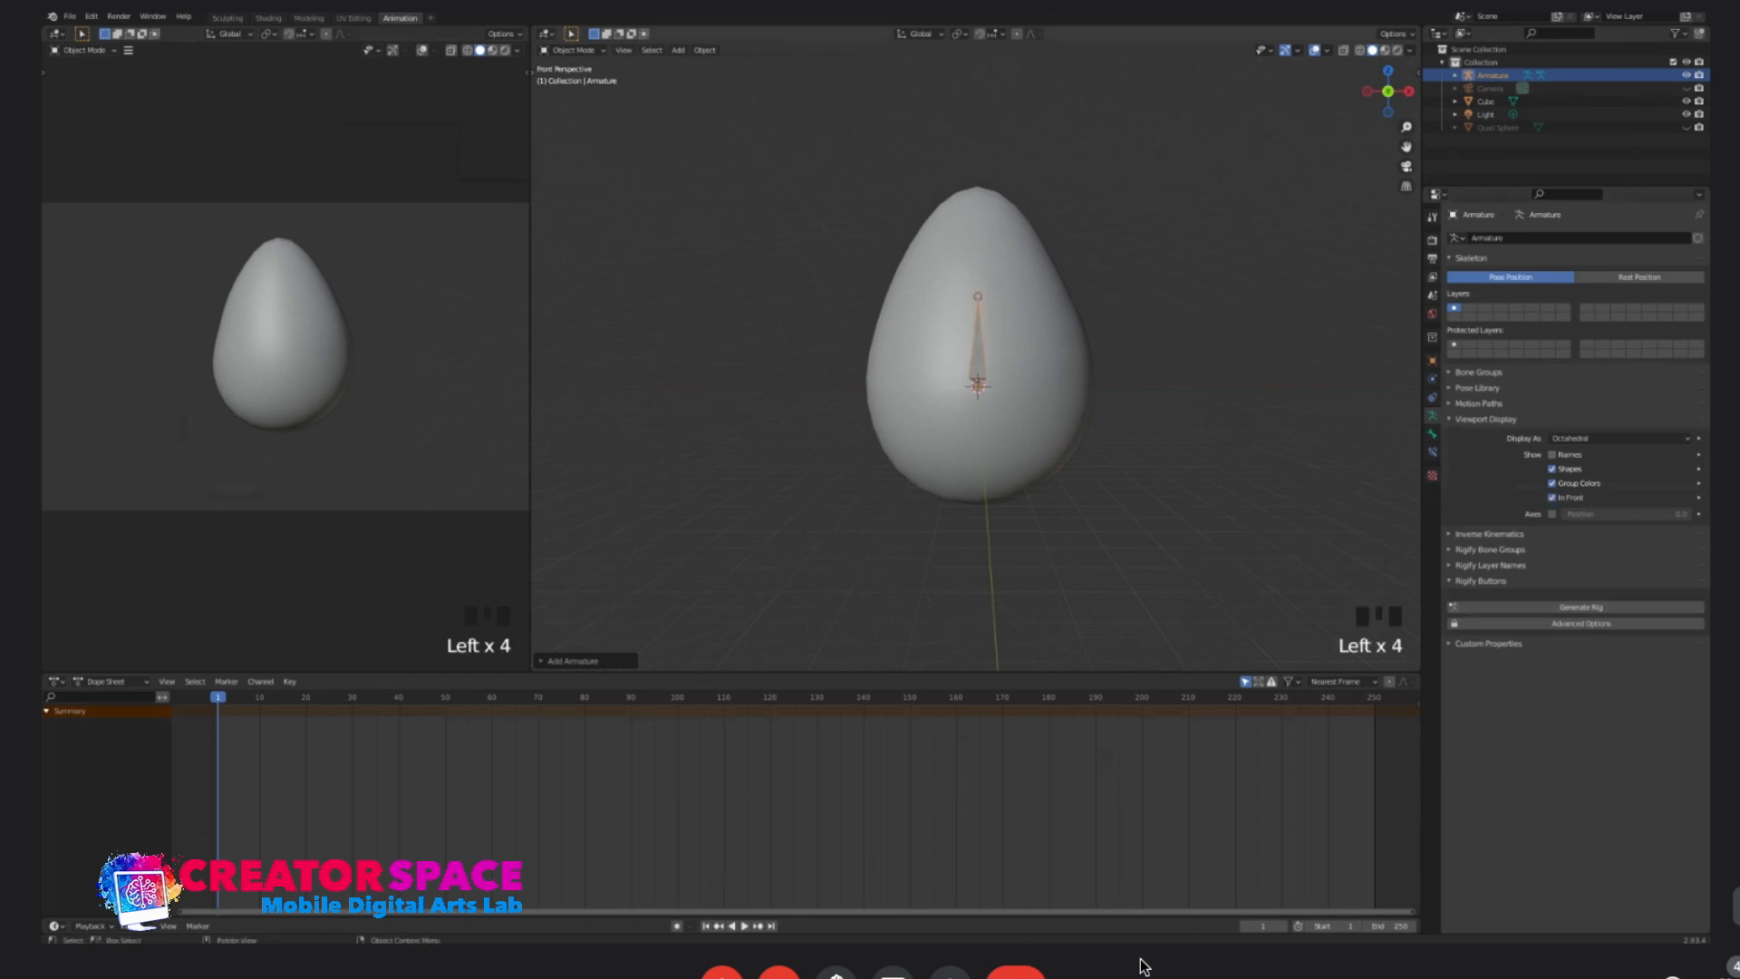
- In front view, move the armature straight down along Z until its base sits at the egg's bottom
mouse_move(1015, 362)
middle_down()
mouse_move(907, 399)
mouse_move(815, 390)
mouse_move(1042, 381)
middle_up()
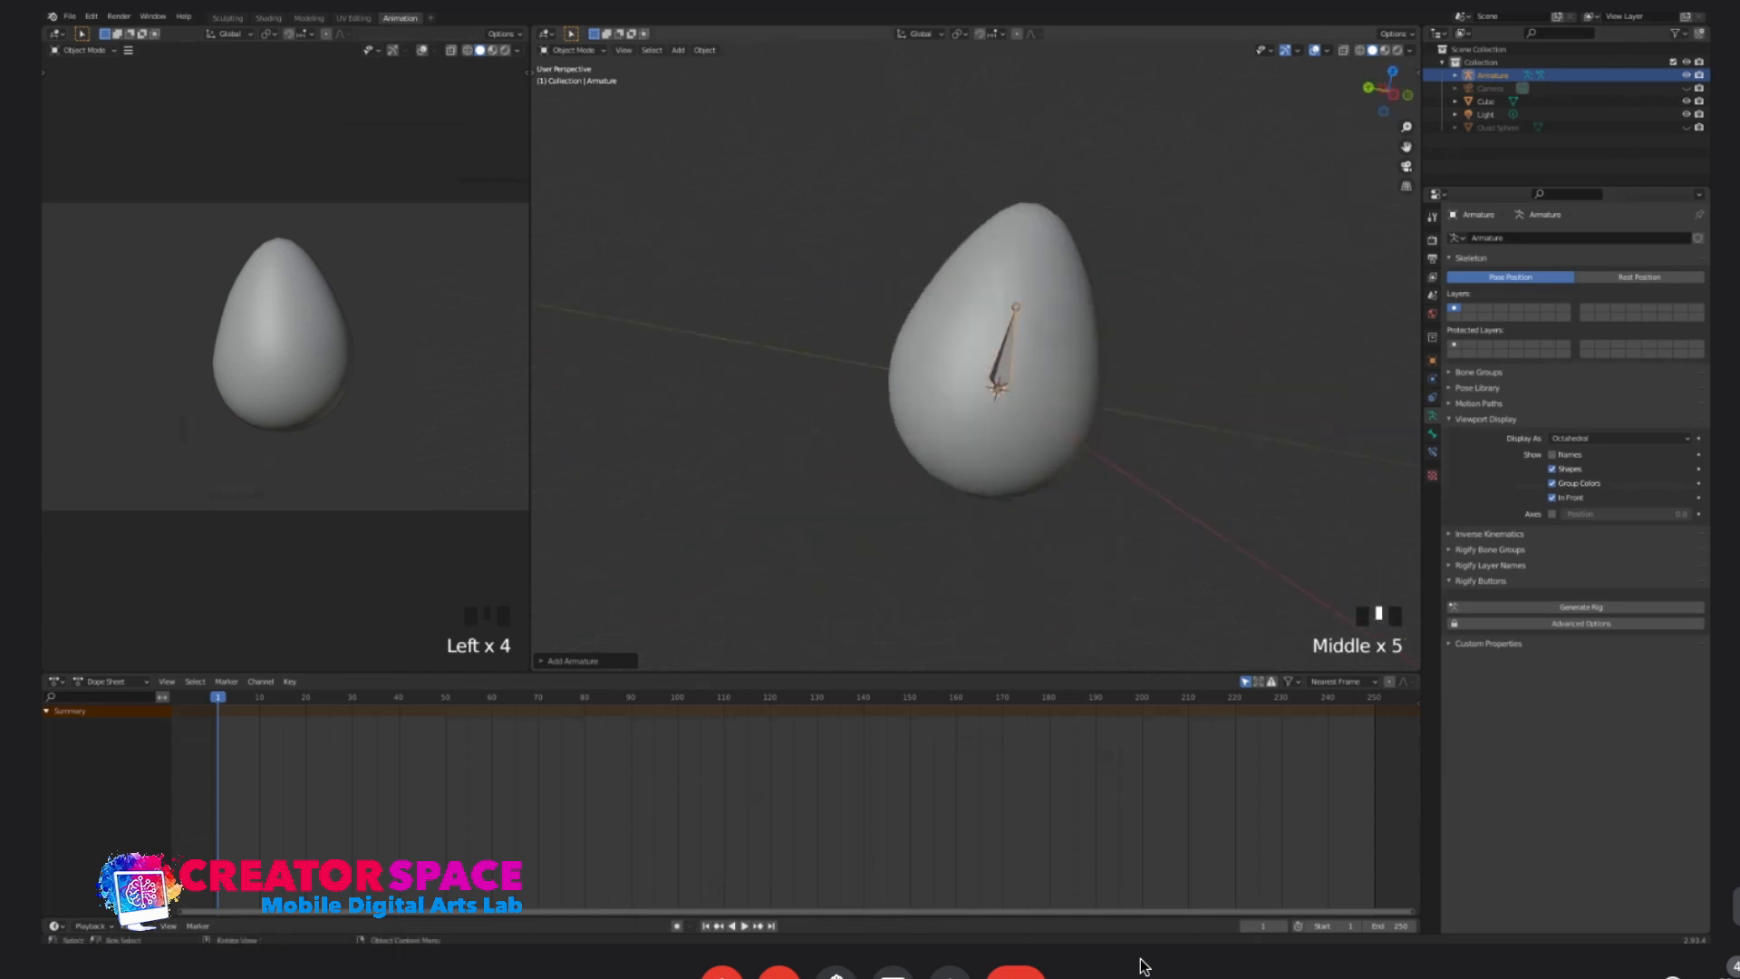
key(KP_5)
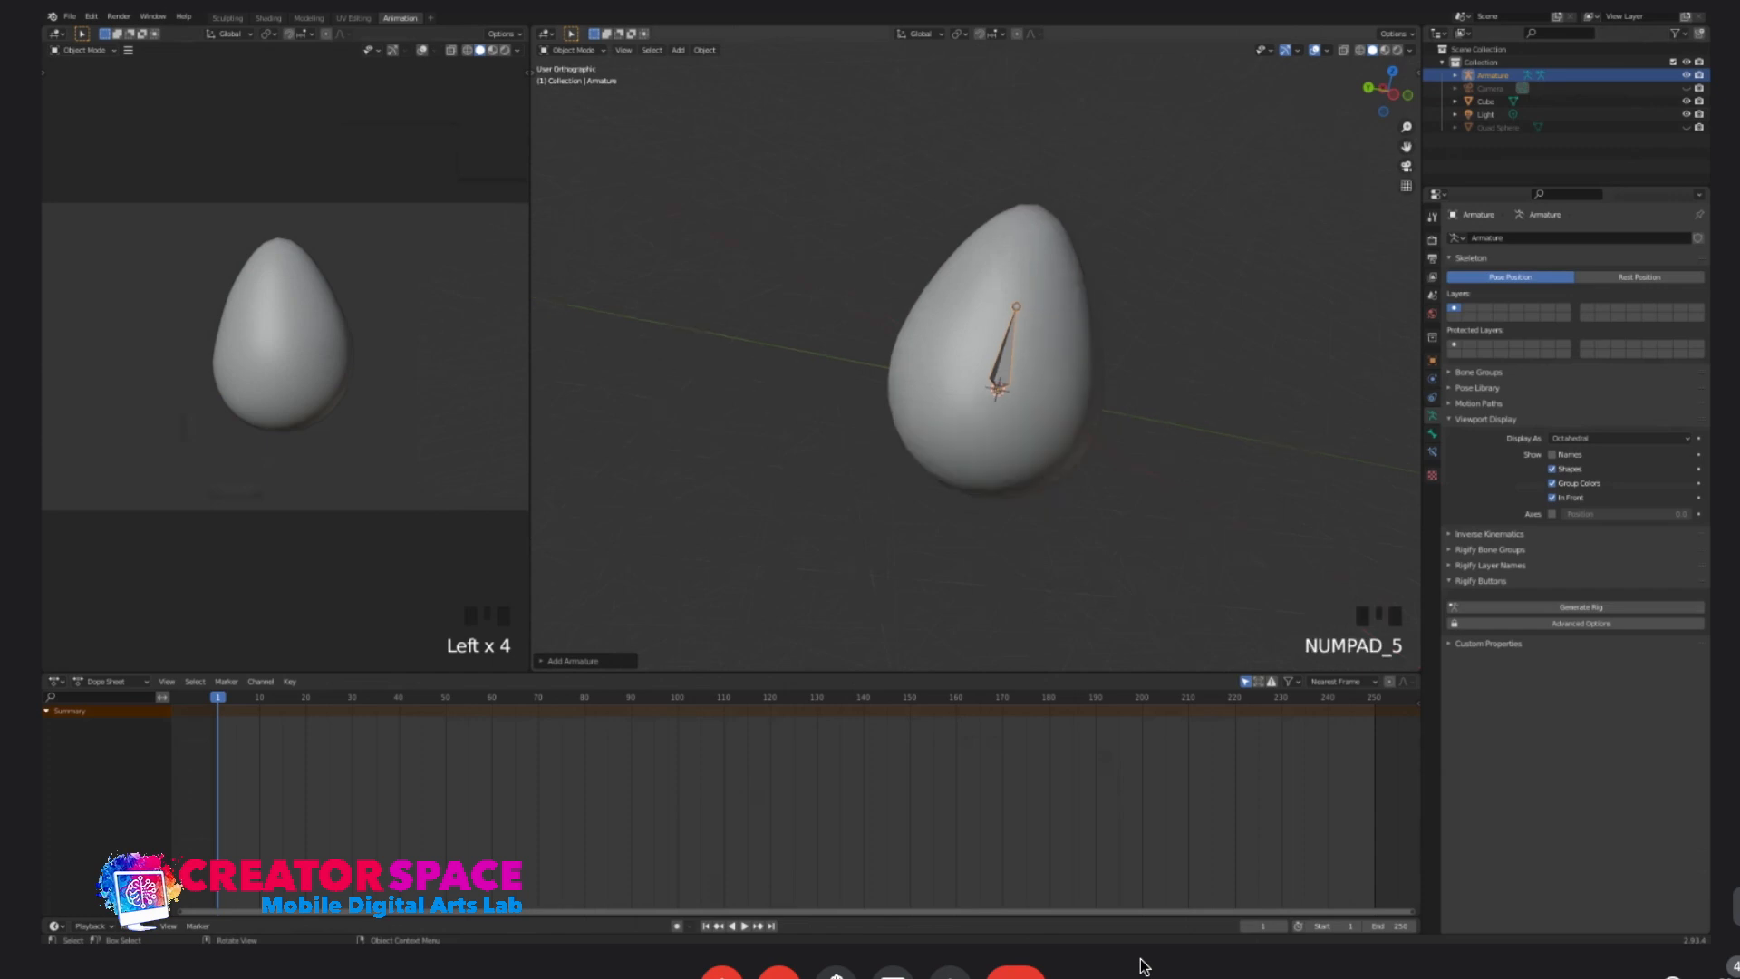
key(KP_1)
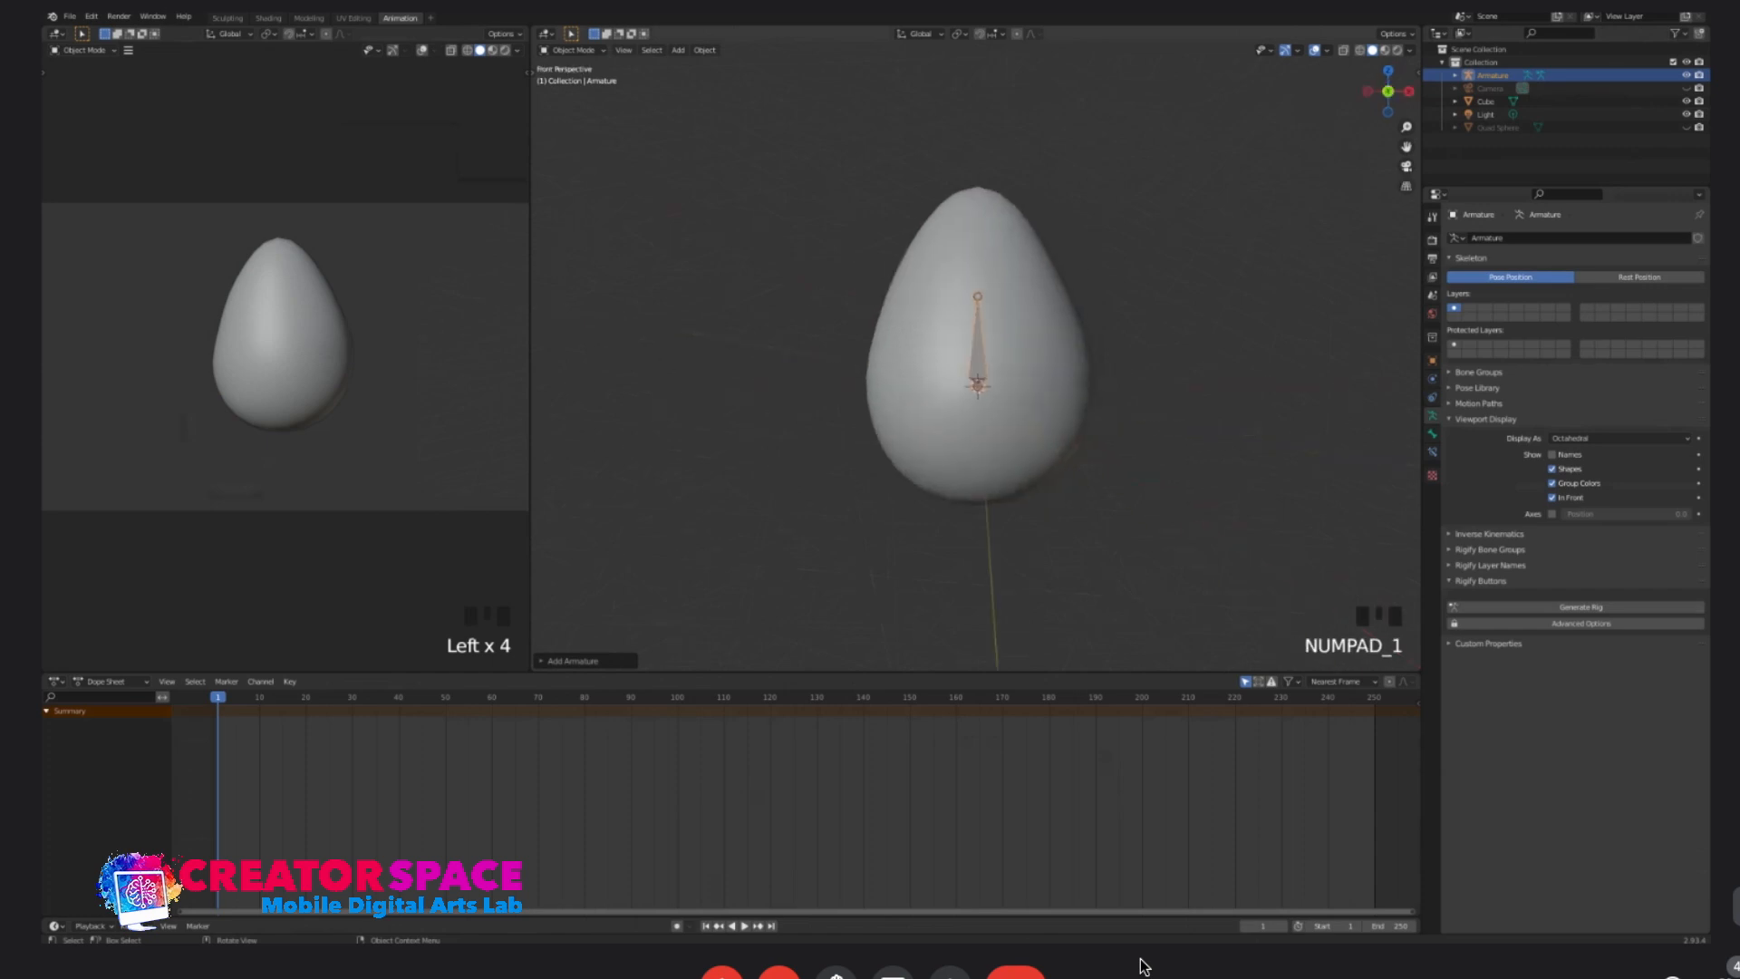
click(1020, 390)
click(978, 354)
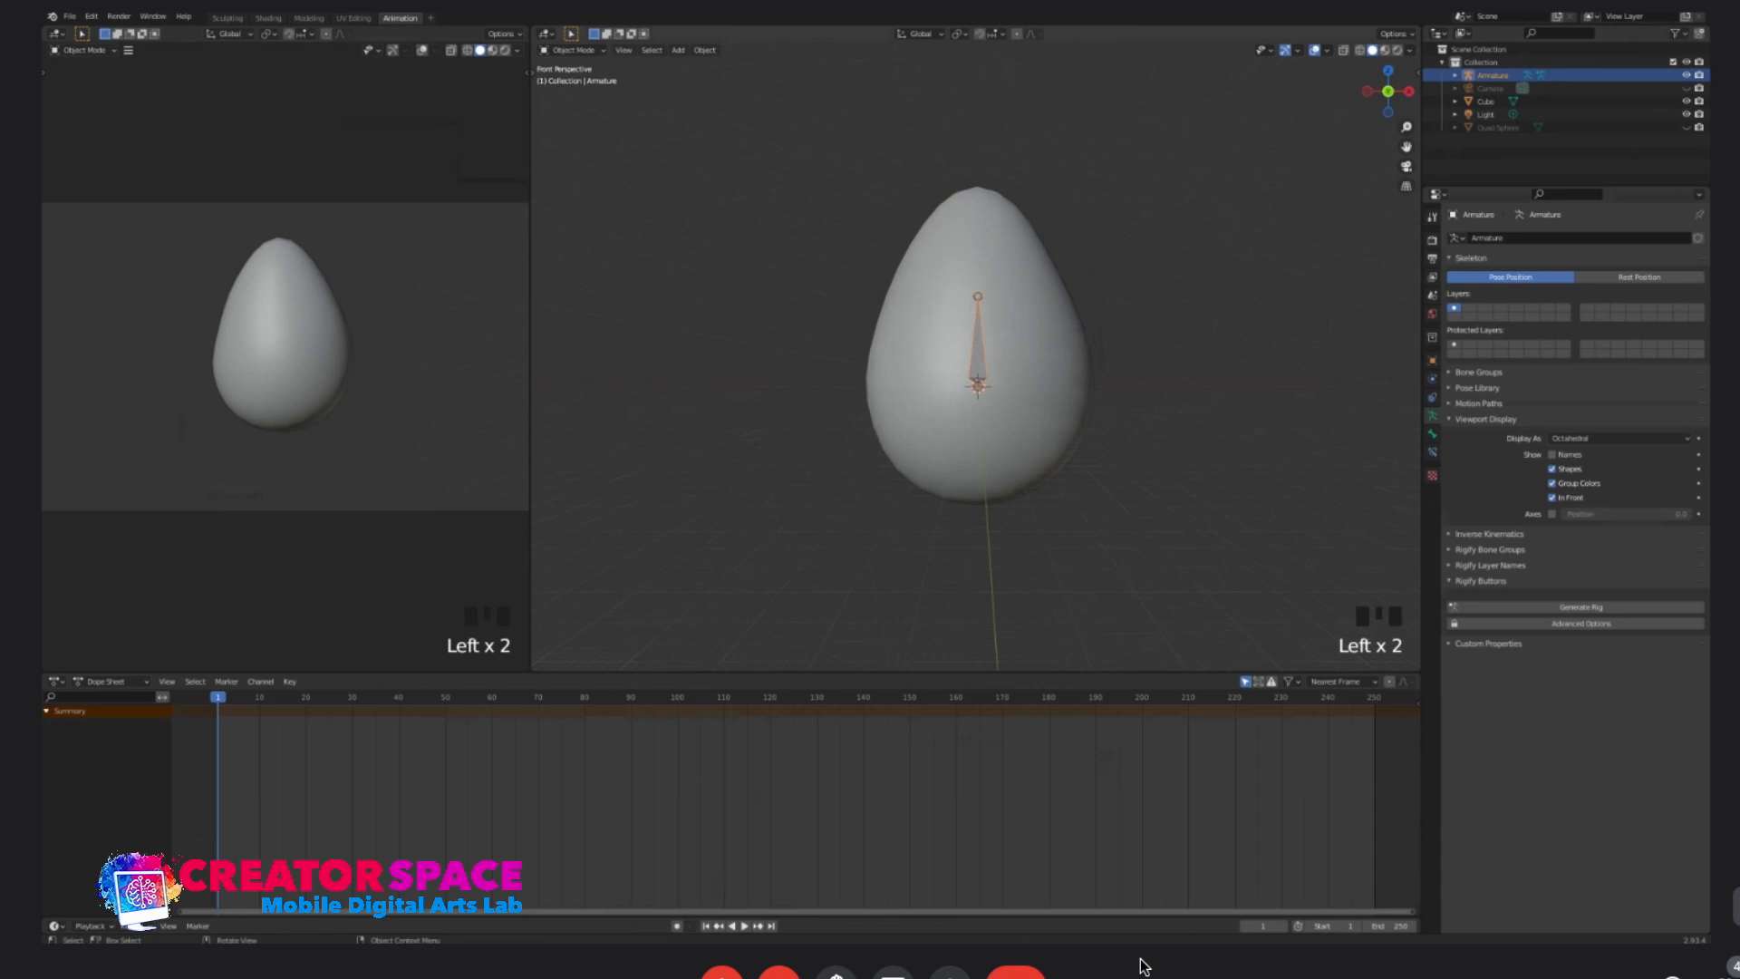
key(g)
key(z)
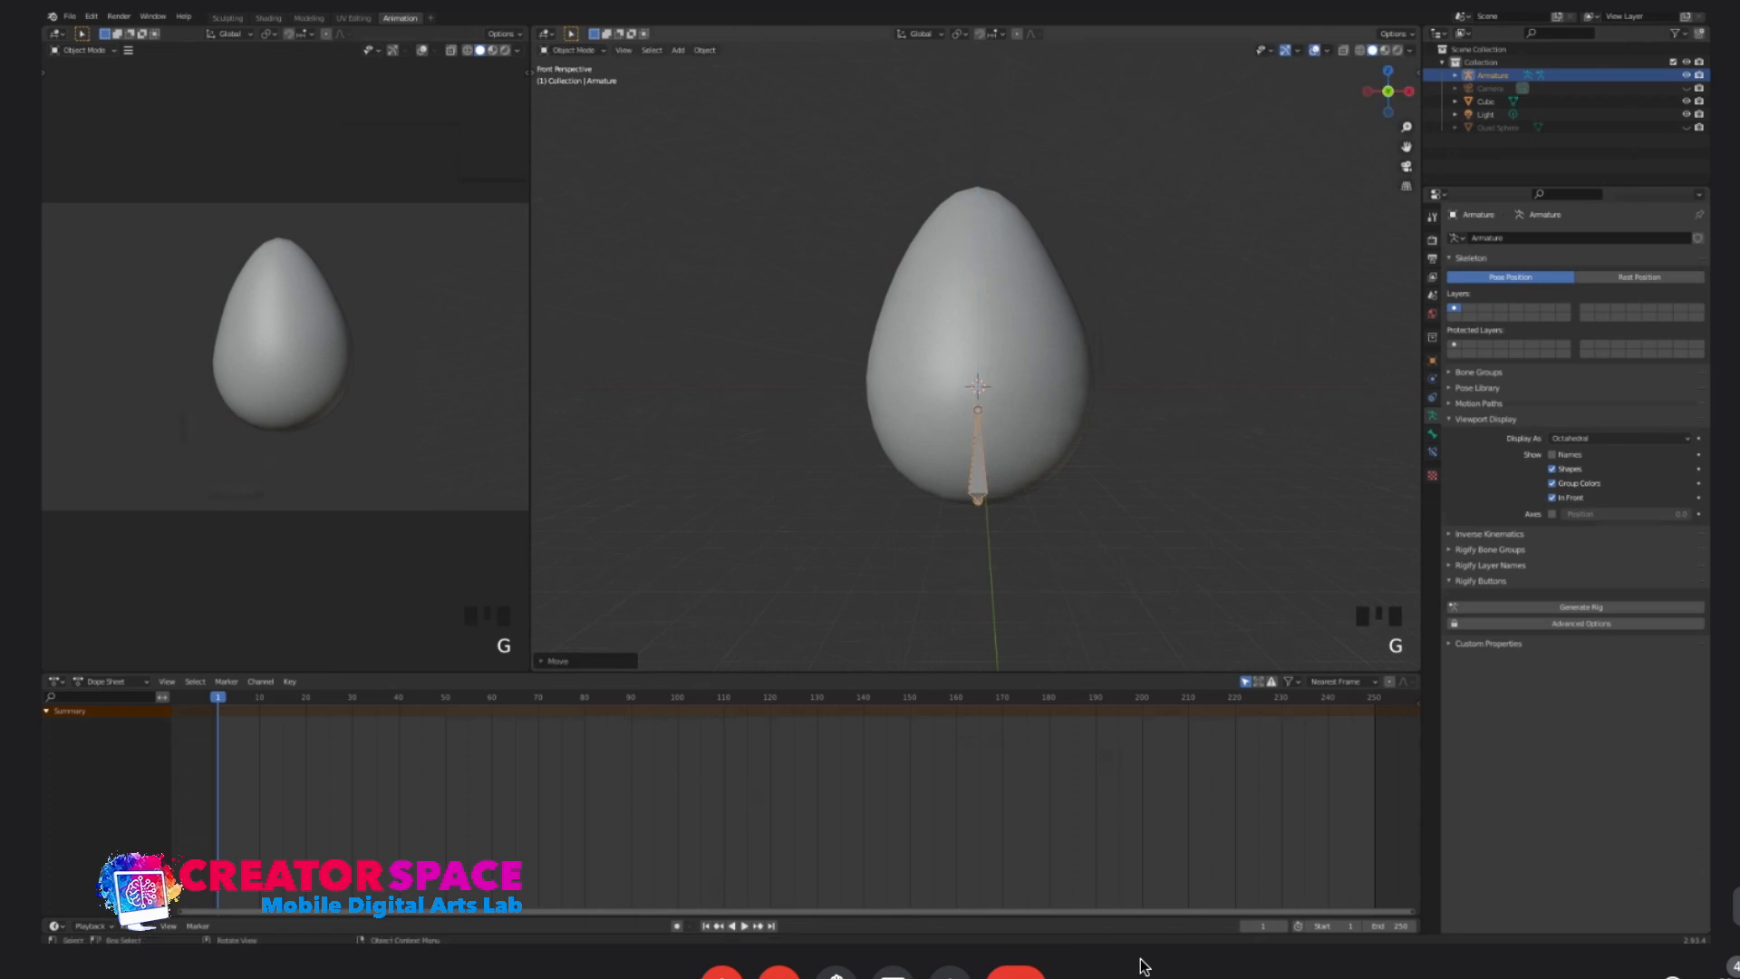
- In orthographic Edit Mode, shorten the bone by moving its tip down about 0.58 m along Z
key(KP_5)
scroll(977, 363, up, 2)
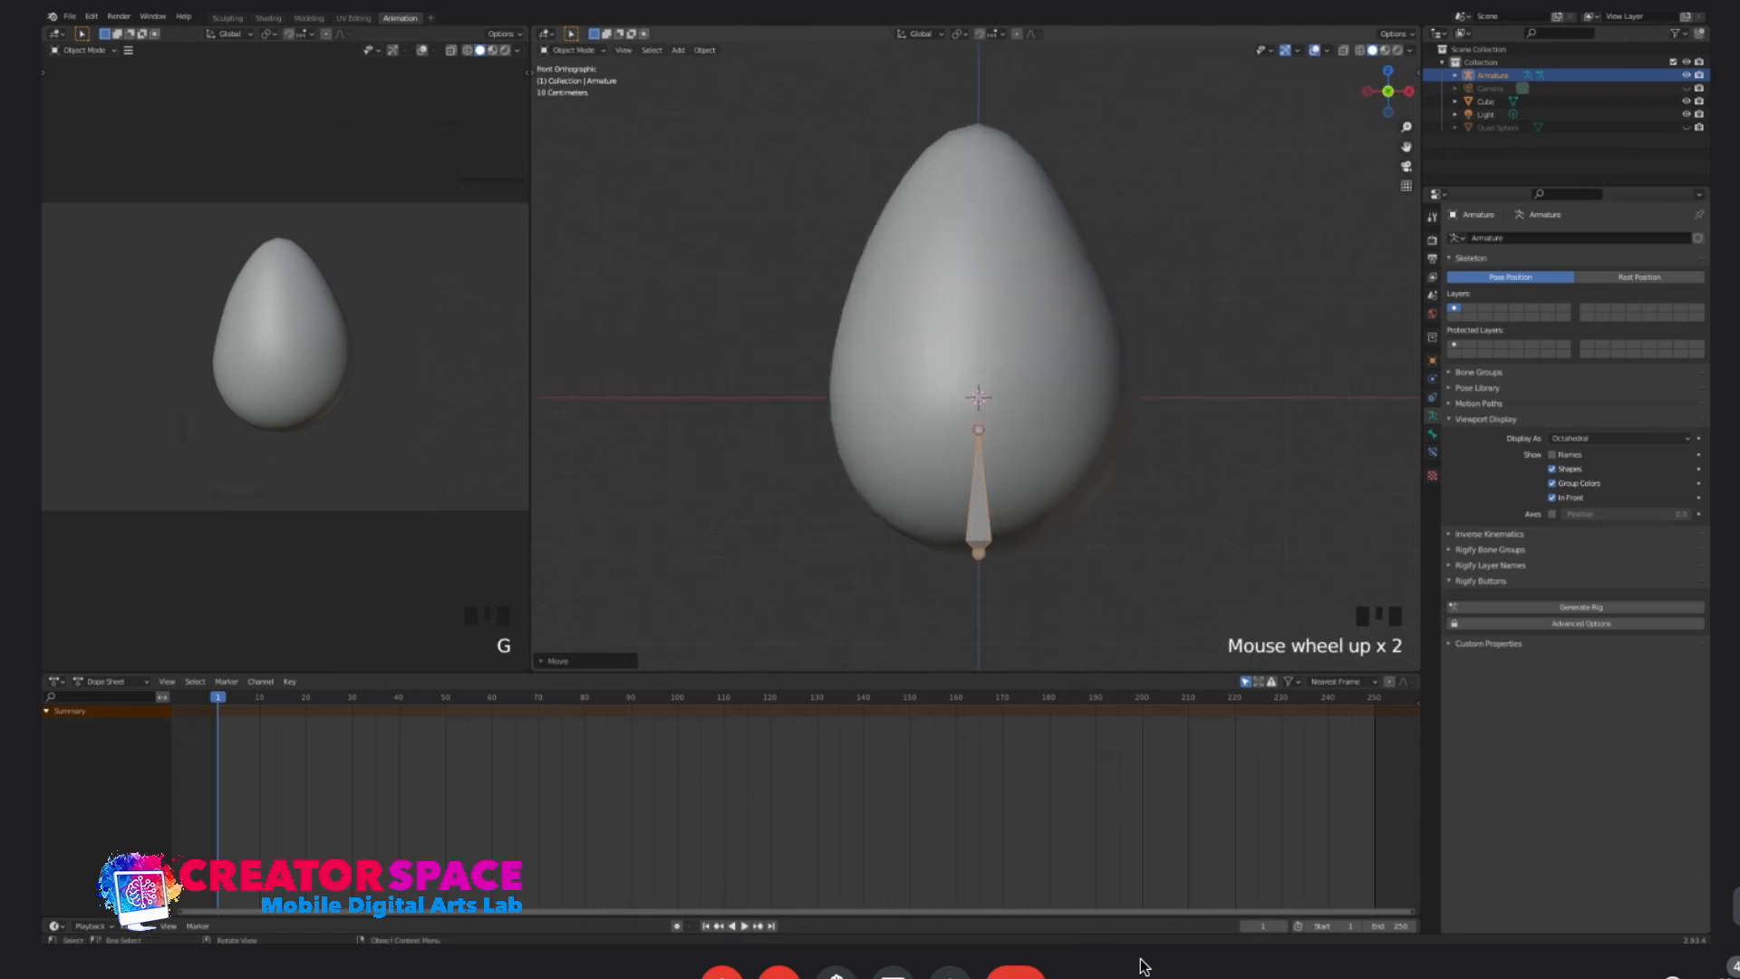
key(Tab)
key(g)
key(z)
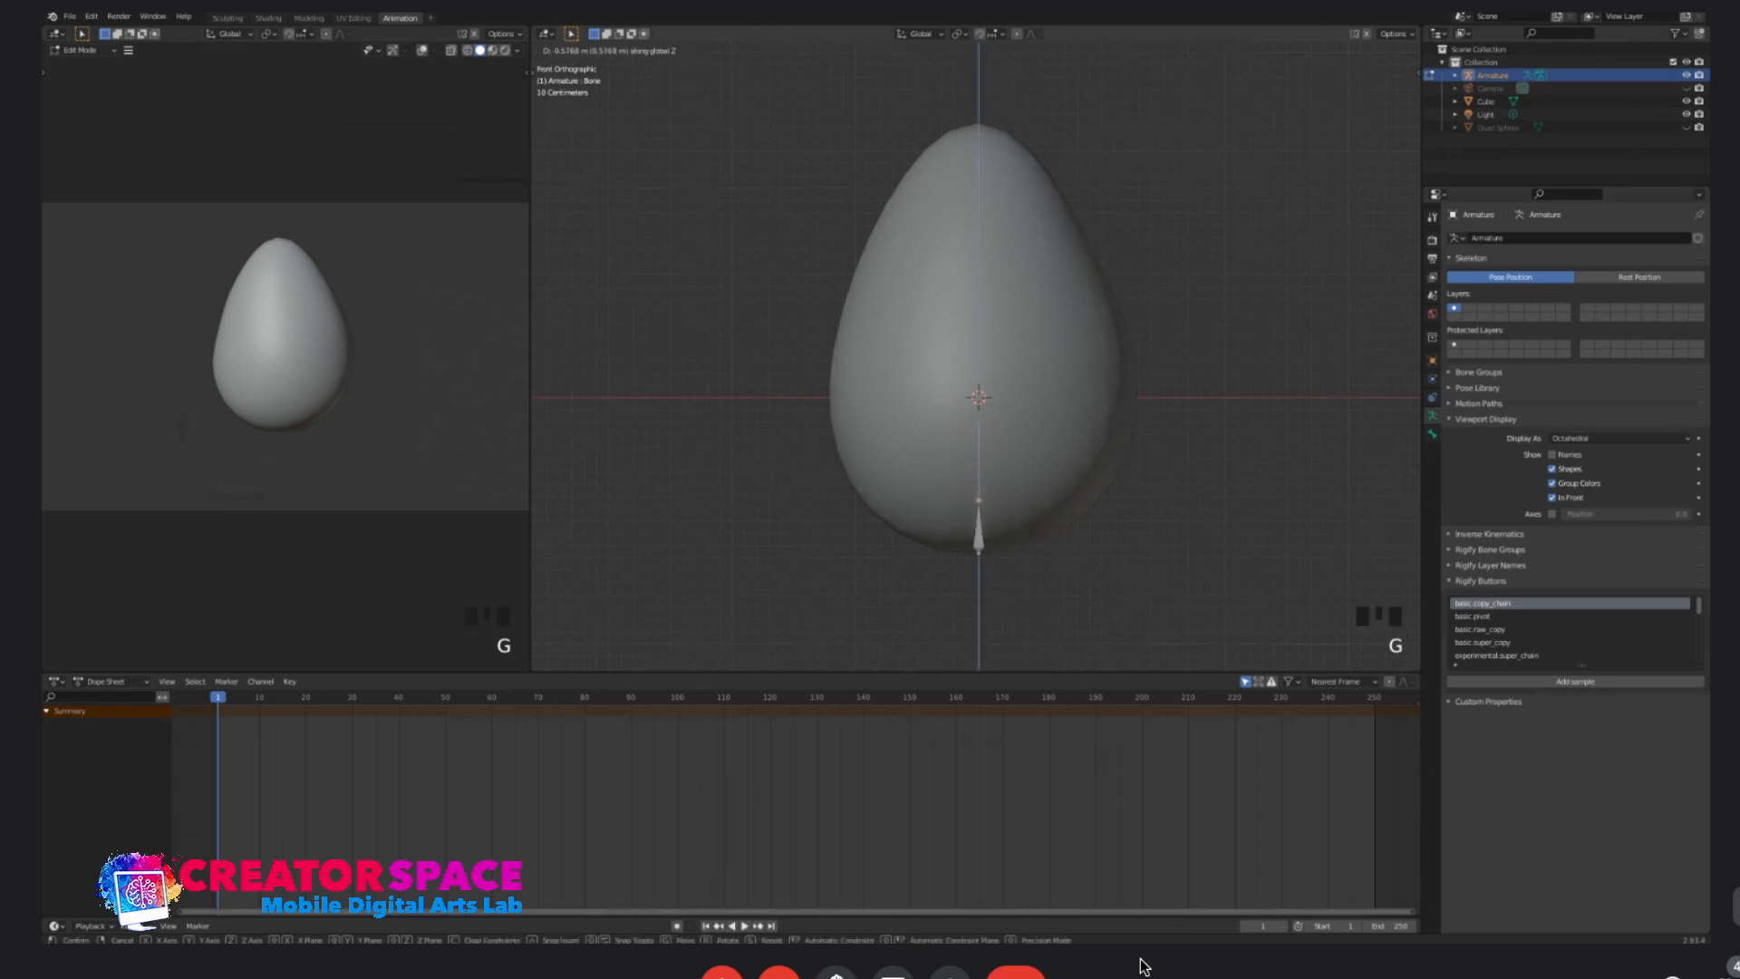
key(Return)
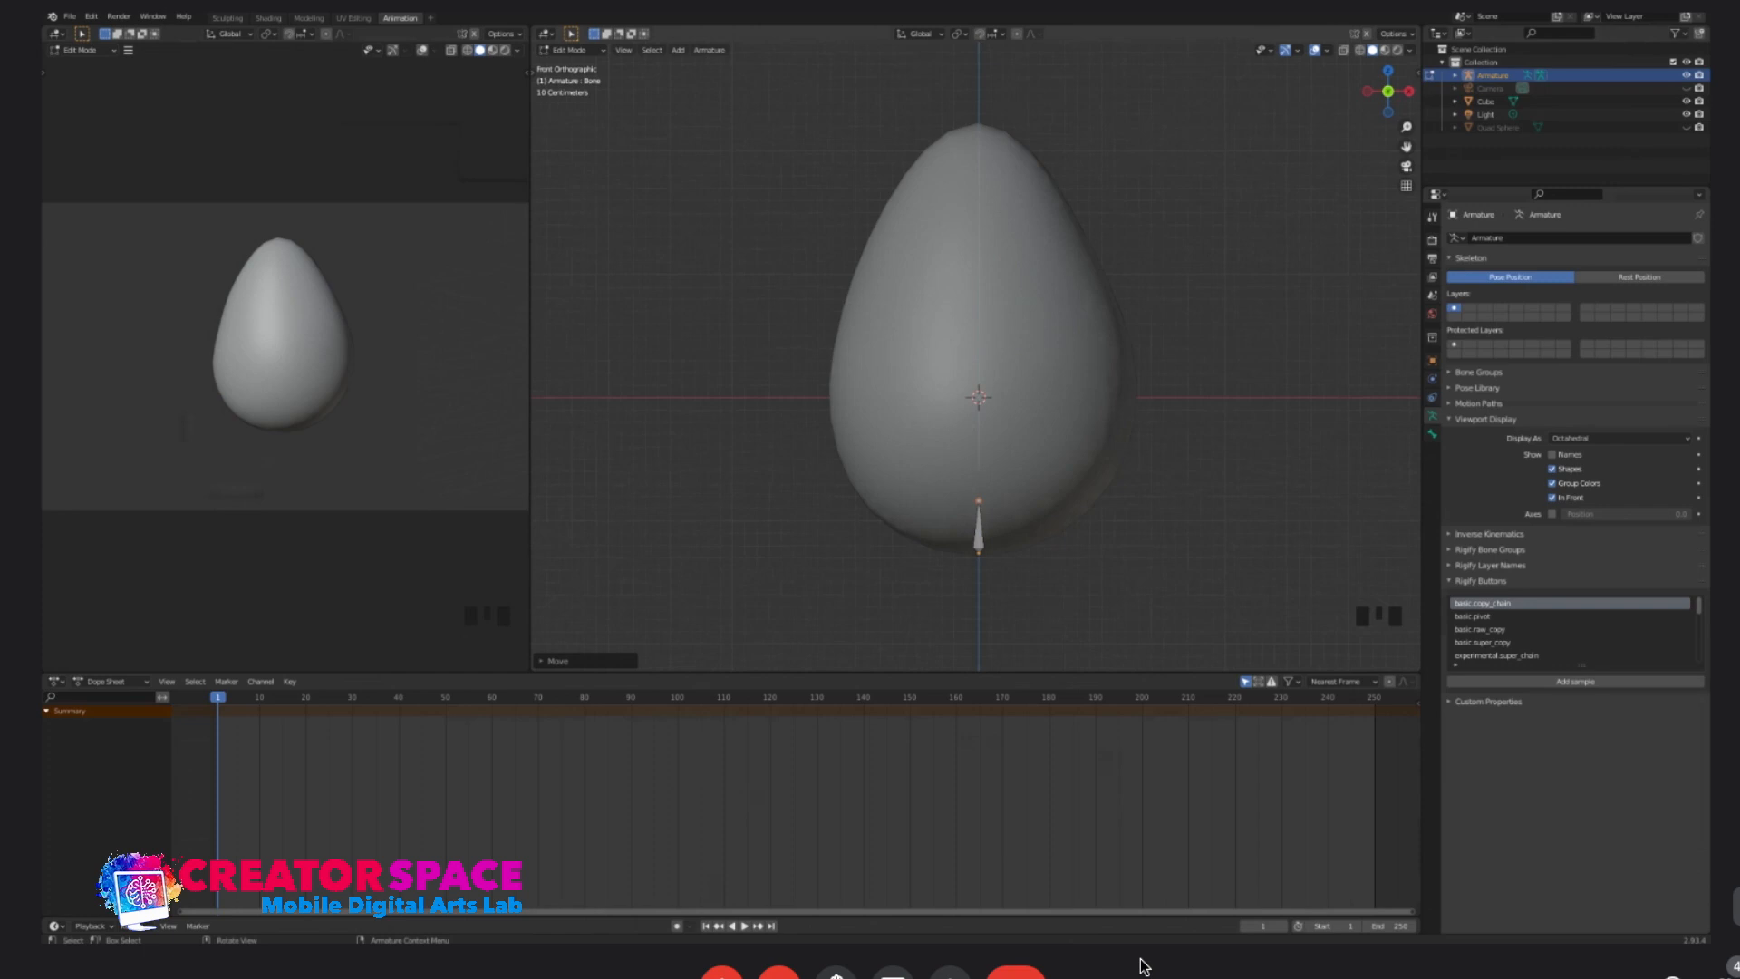
- Extrude a long middle bone up along Z from the base bone, and a short bone about 0.47 m long to the egg's tip
key(e)
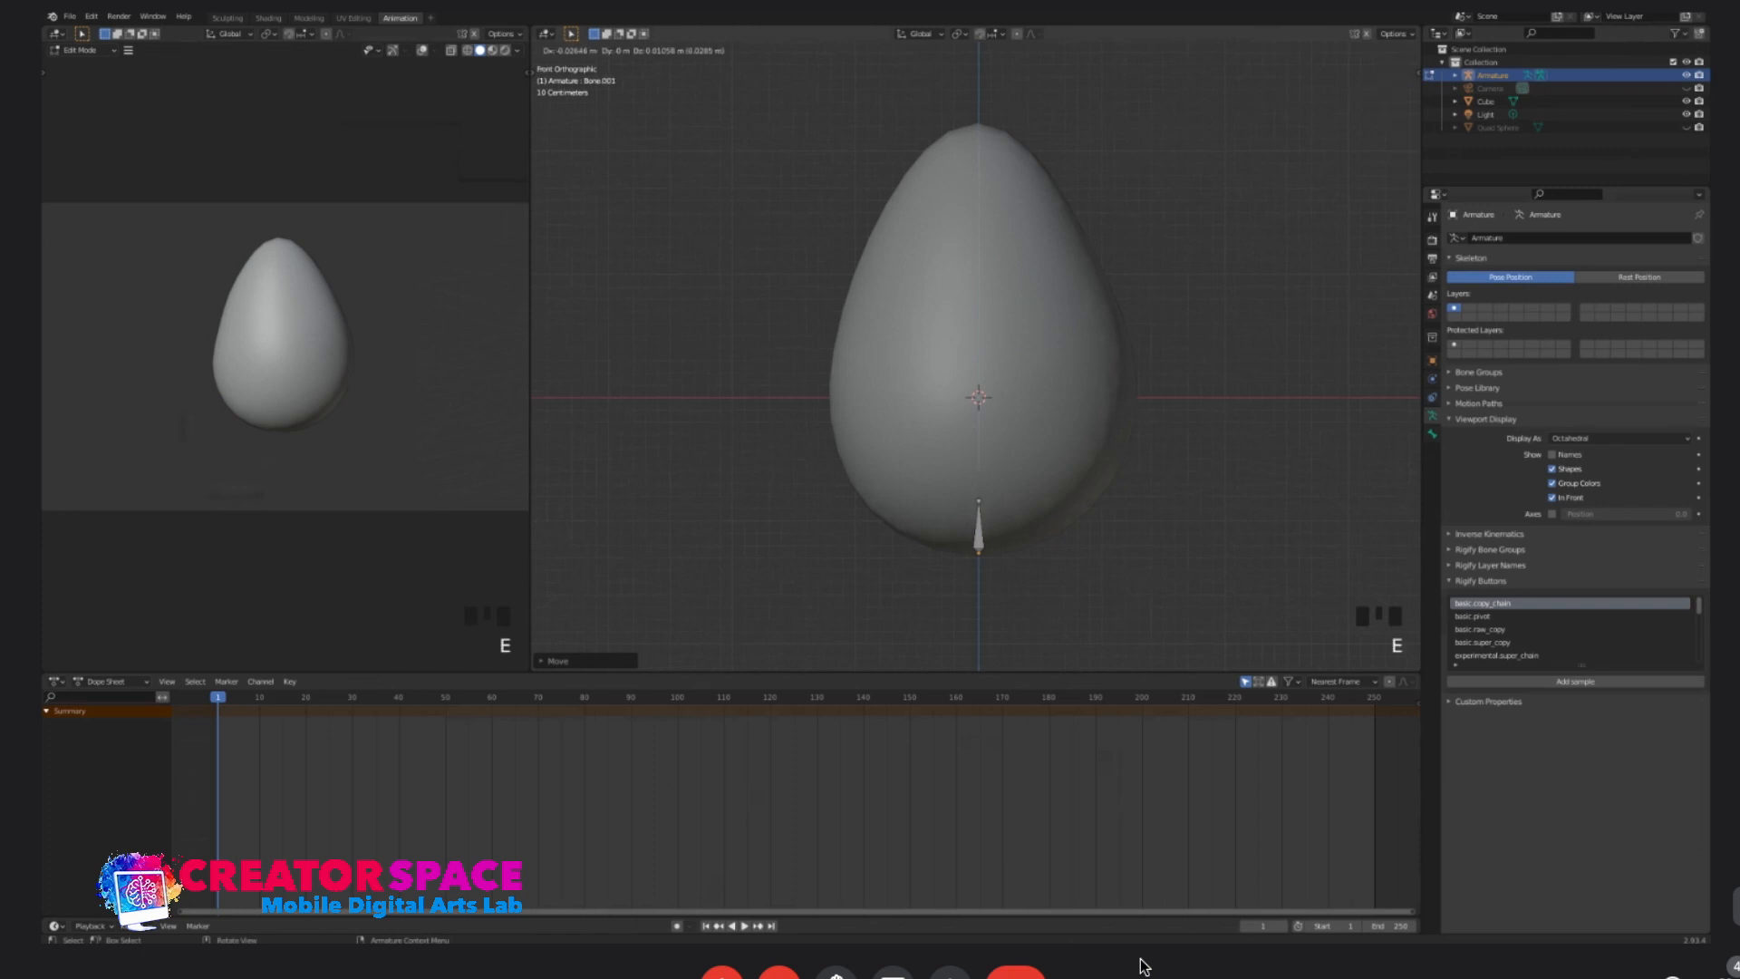
key(z)
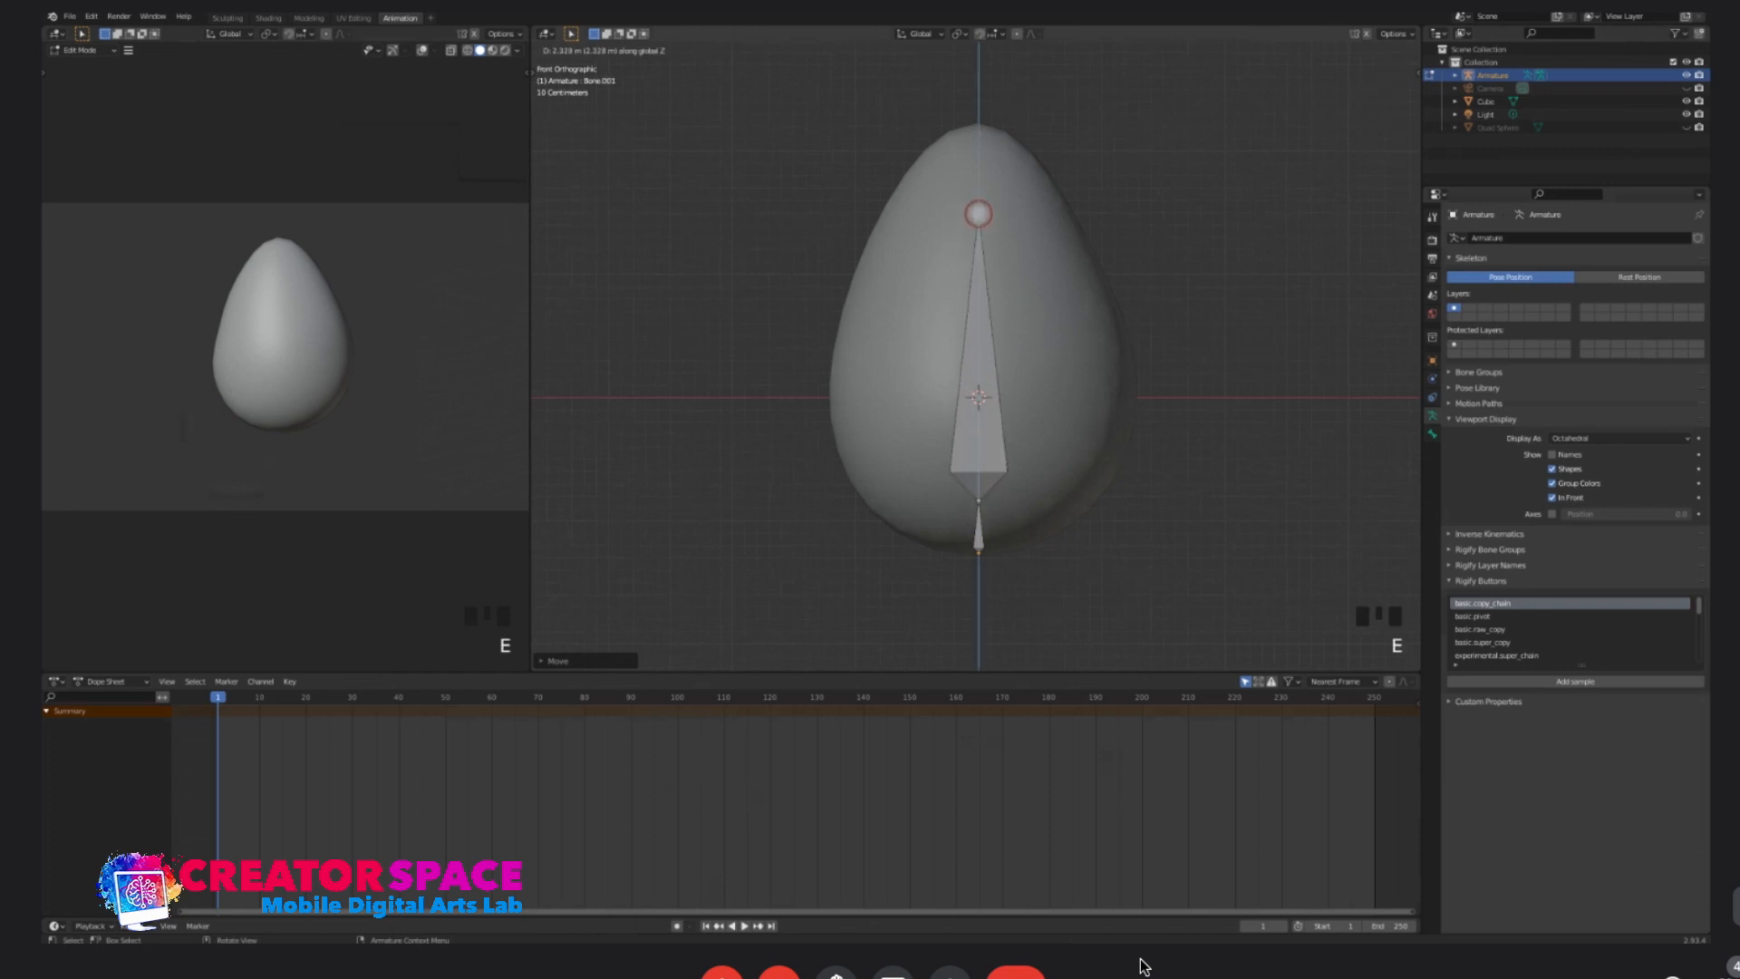
key(Return)
key(e)
key(z)
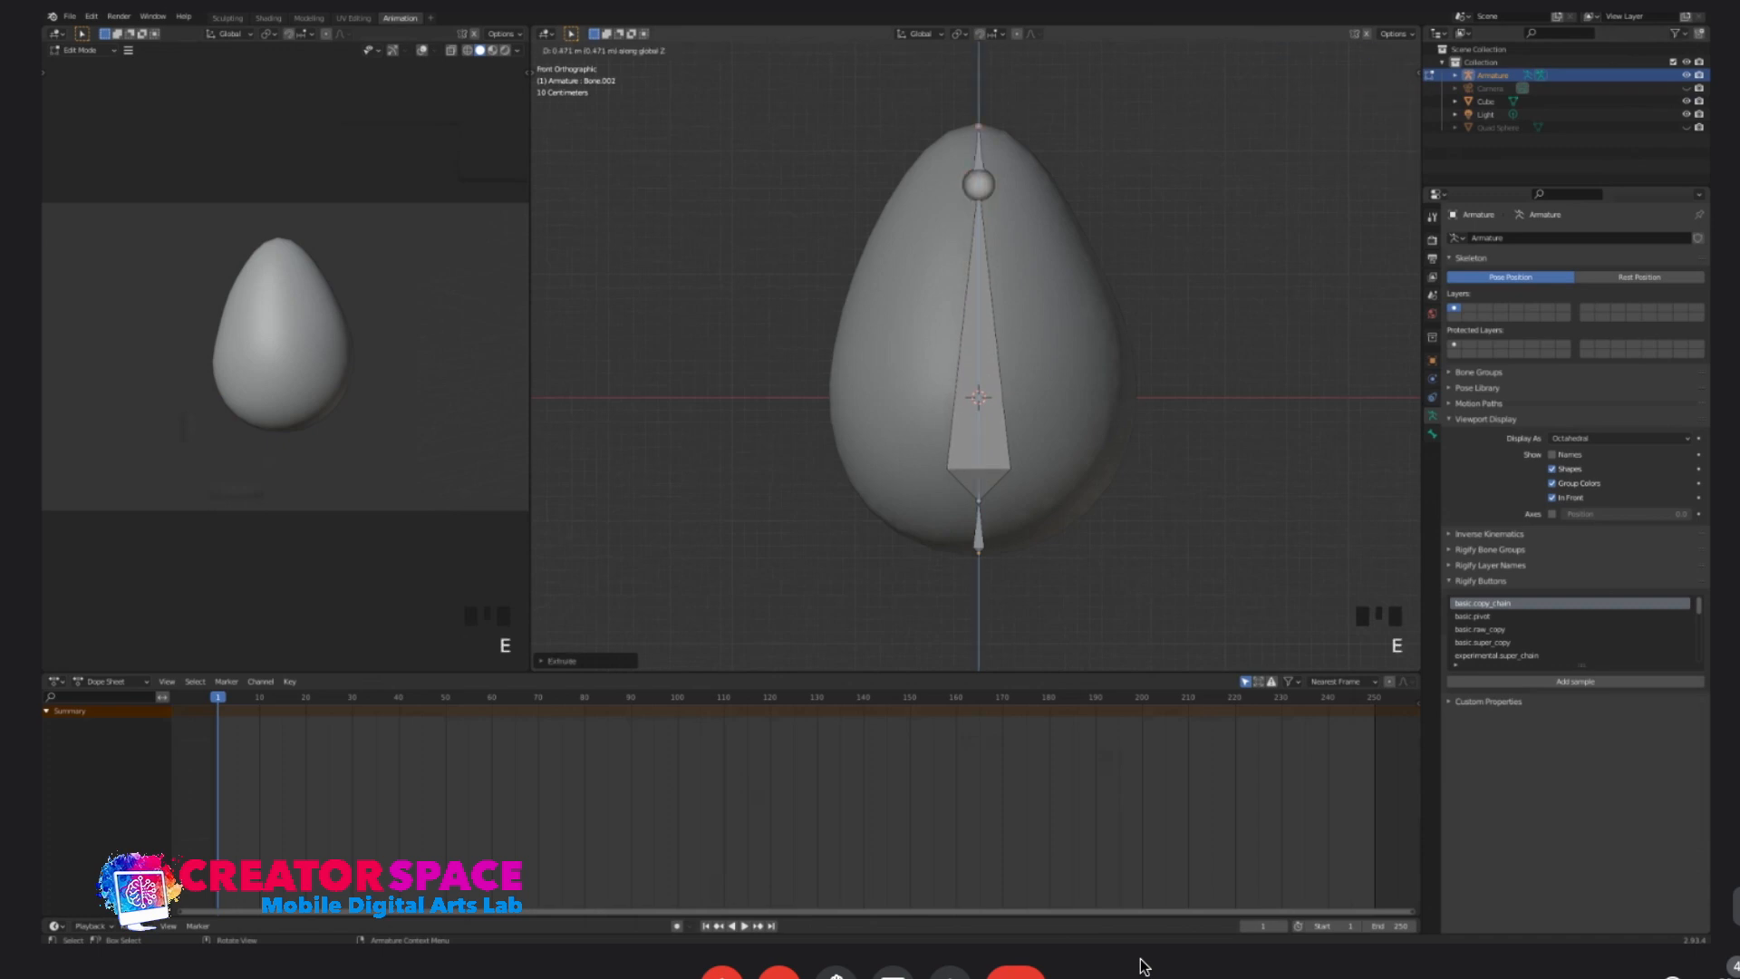
key(Return)
- Change the armature's bone display type to B-Bone
scroll(972, 338, down, 2)
scroll(972, 338, up, 2)
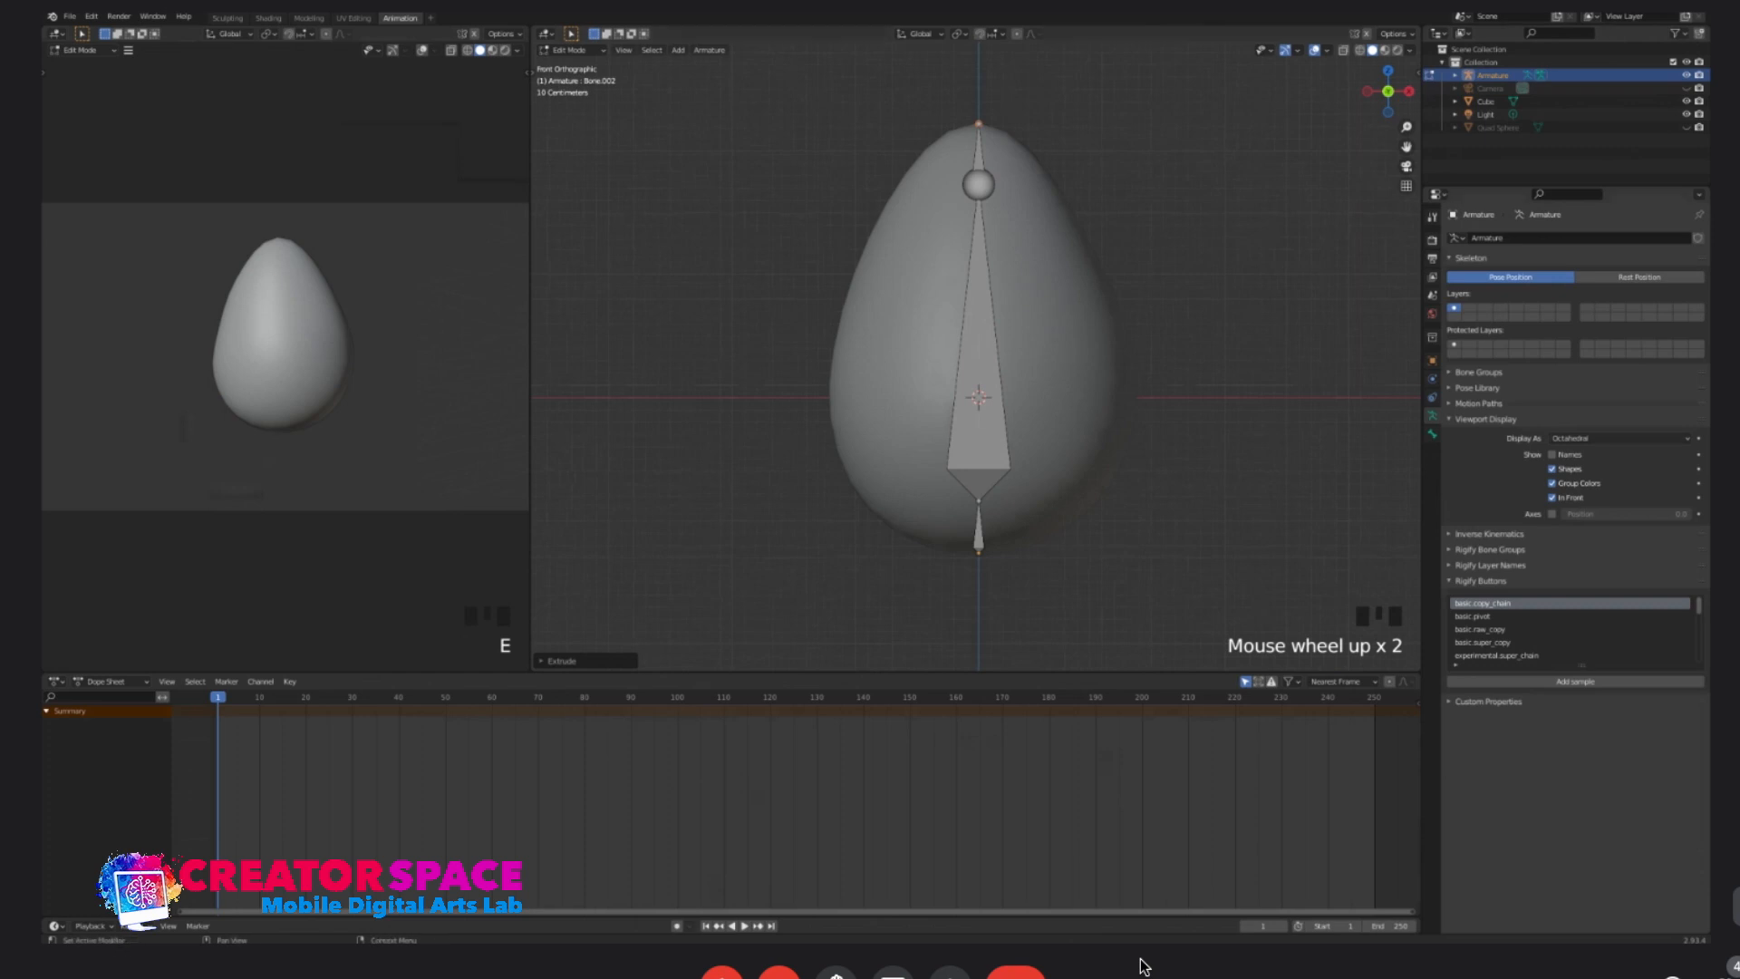
click(1618, 439)
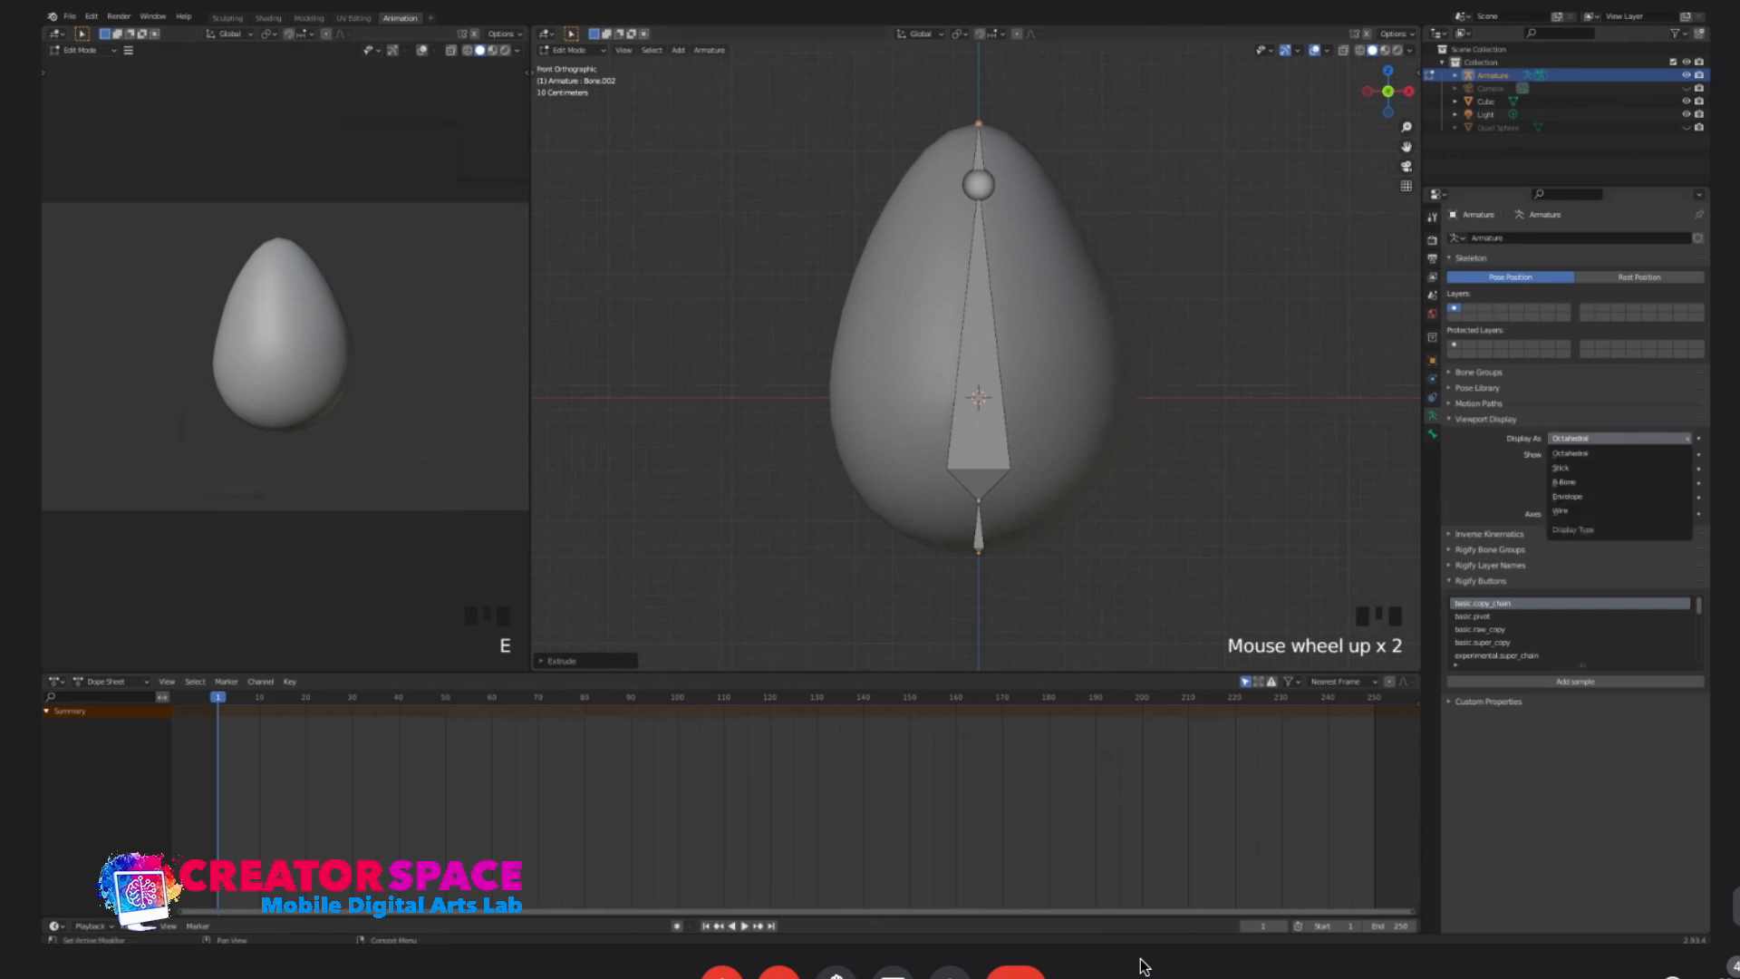
click(1595, 493)
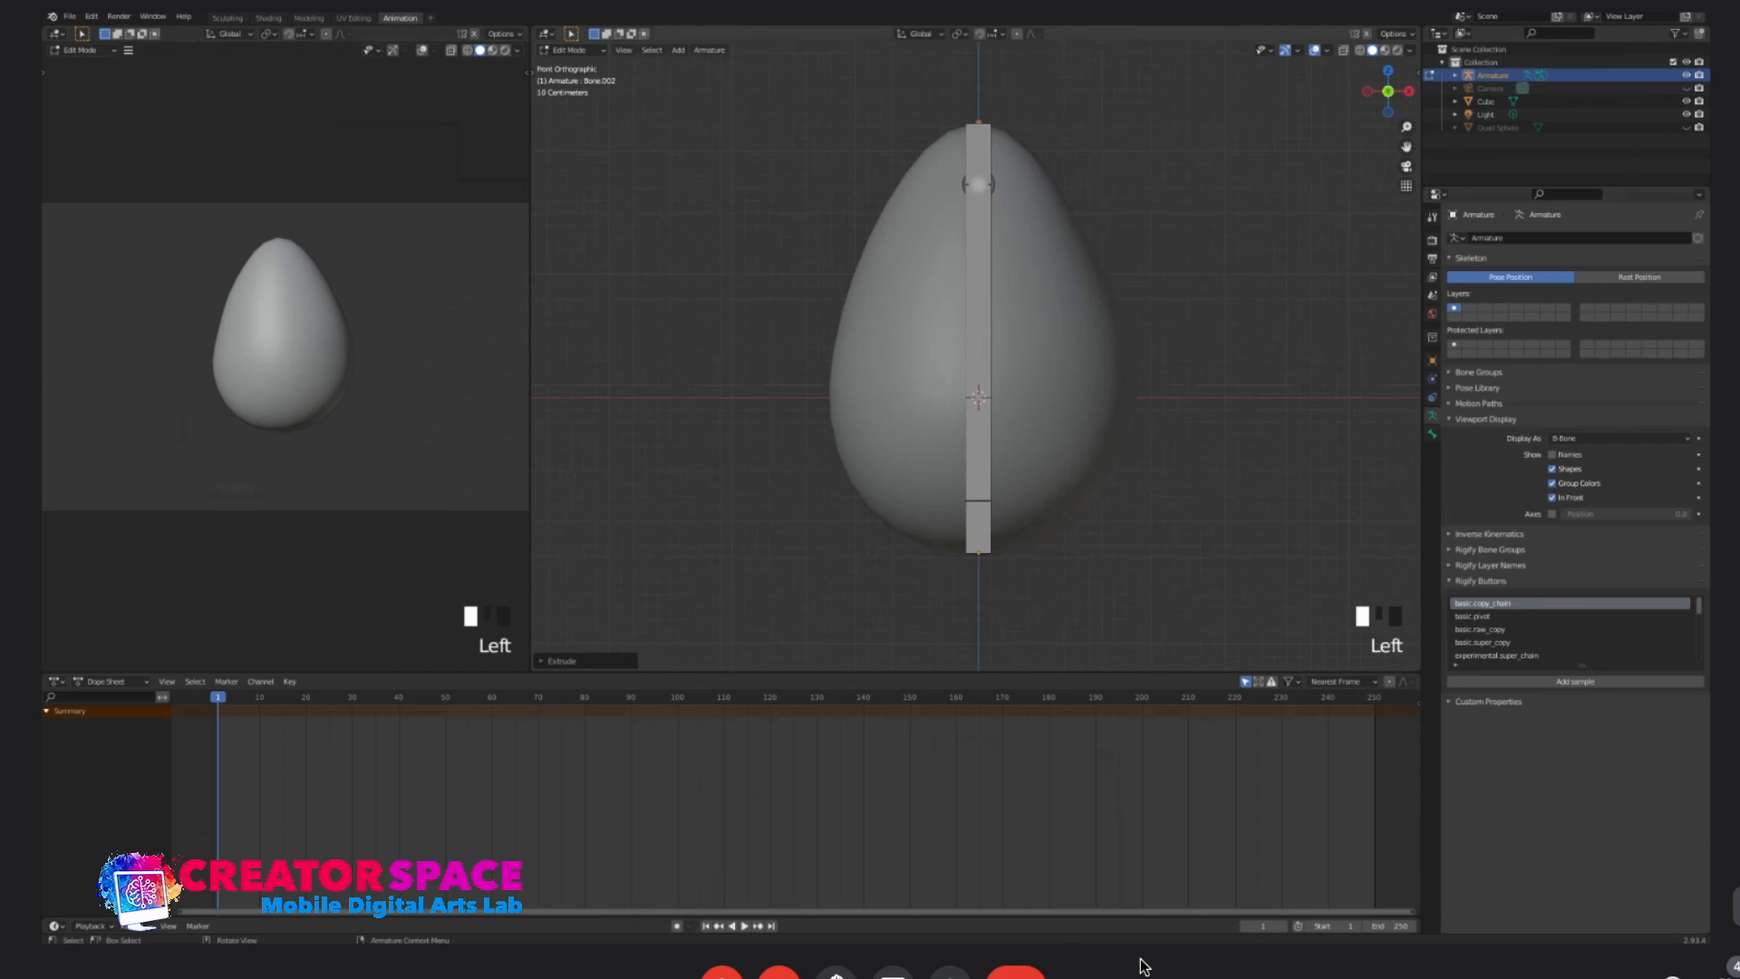
- Try moving the top bone off the egg's centre line, and undo the move
click(978, 156)
key(g)
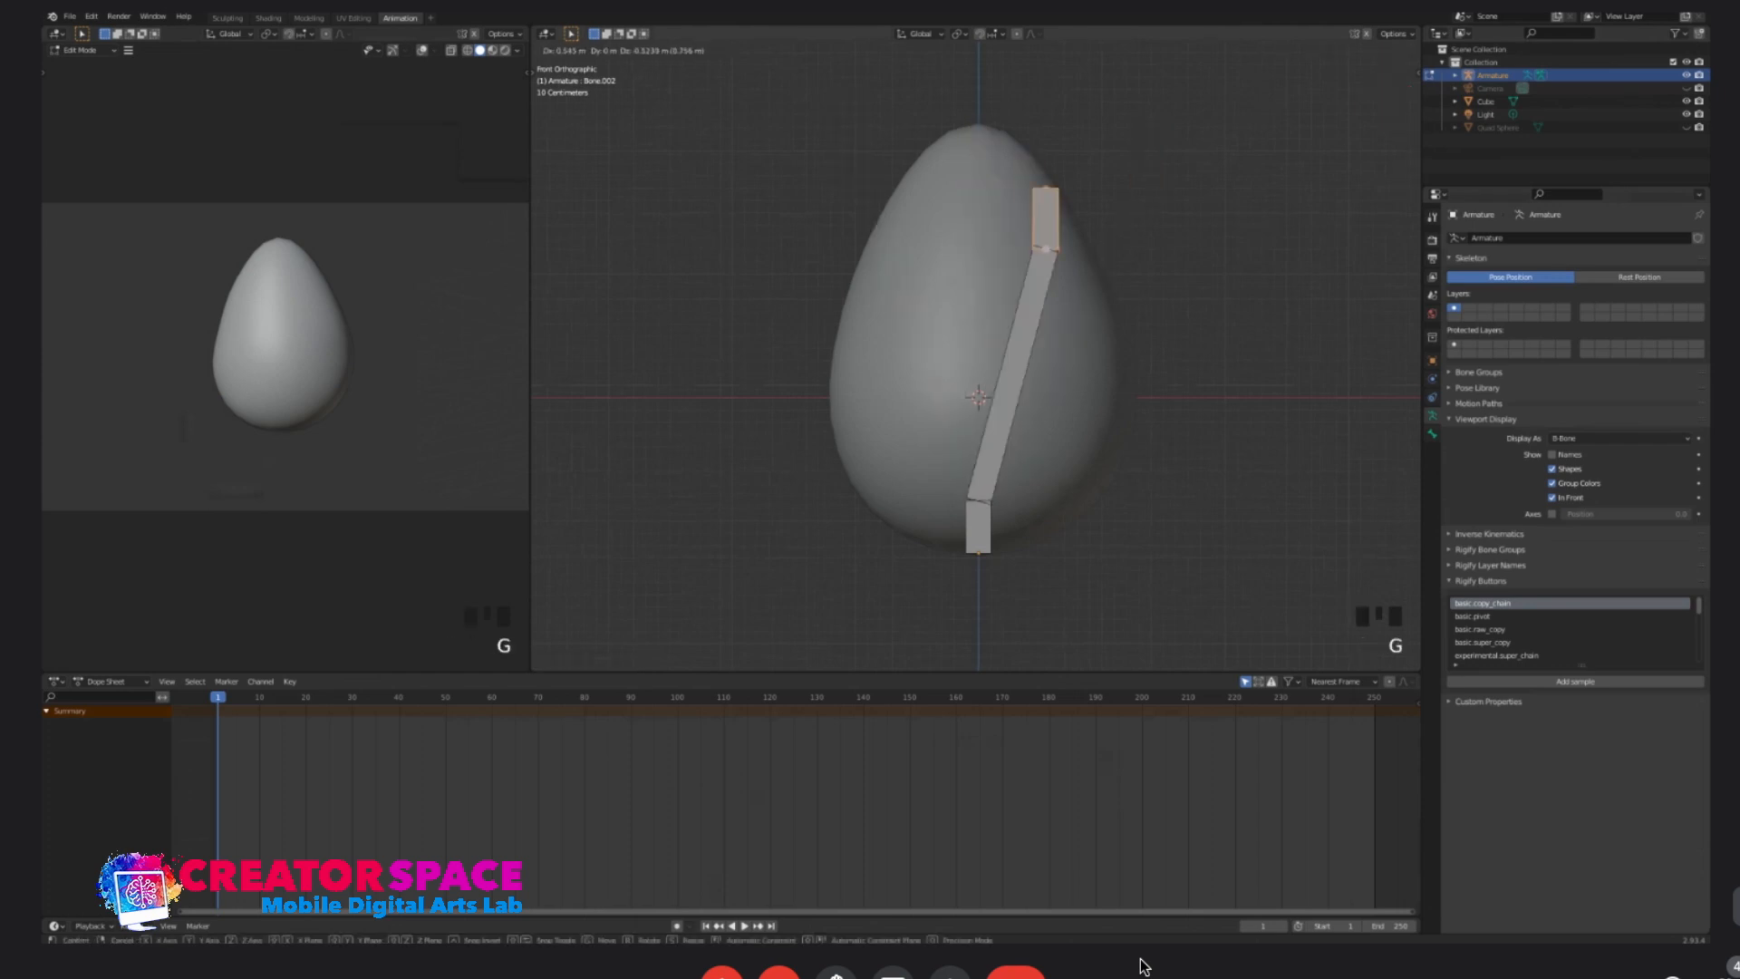
click(1029, 169)
key(ctrl+z)
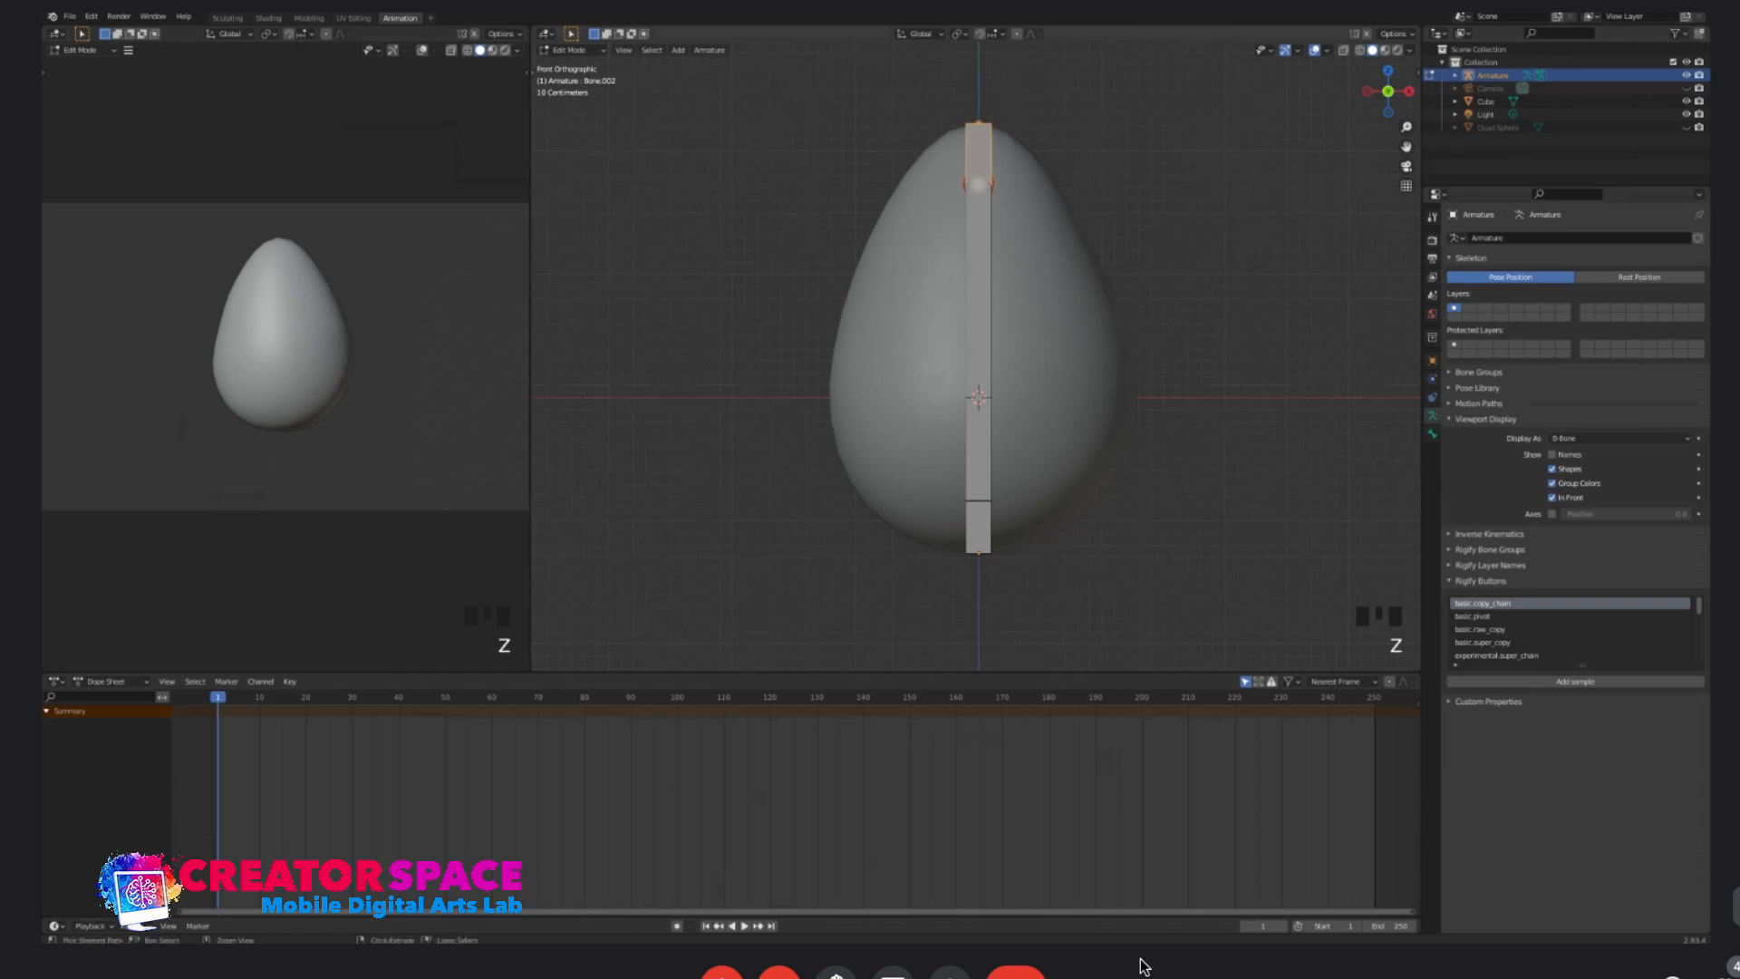
- Scale up the B-Bone display size of all three bones to about 0.29
key(ctrl+alt+s)
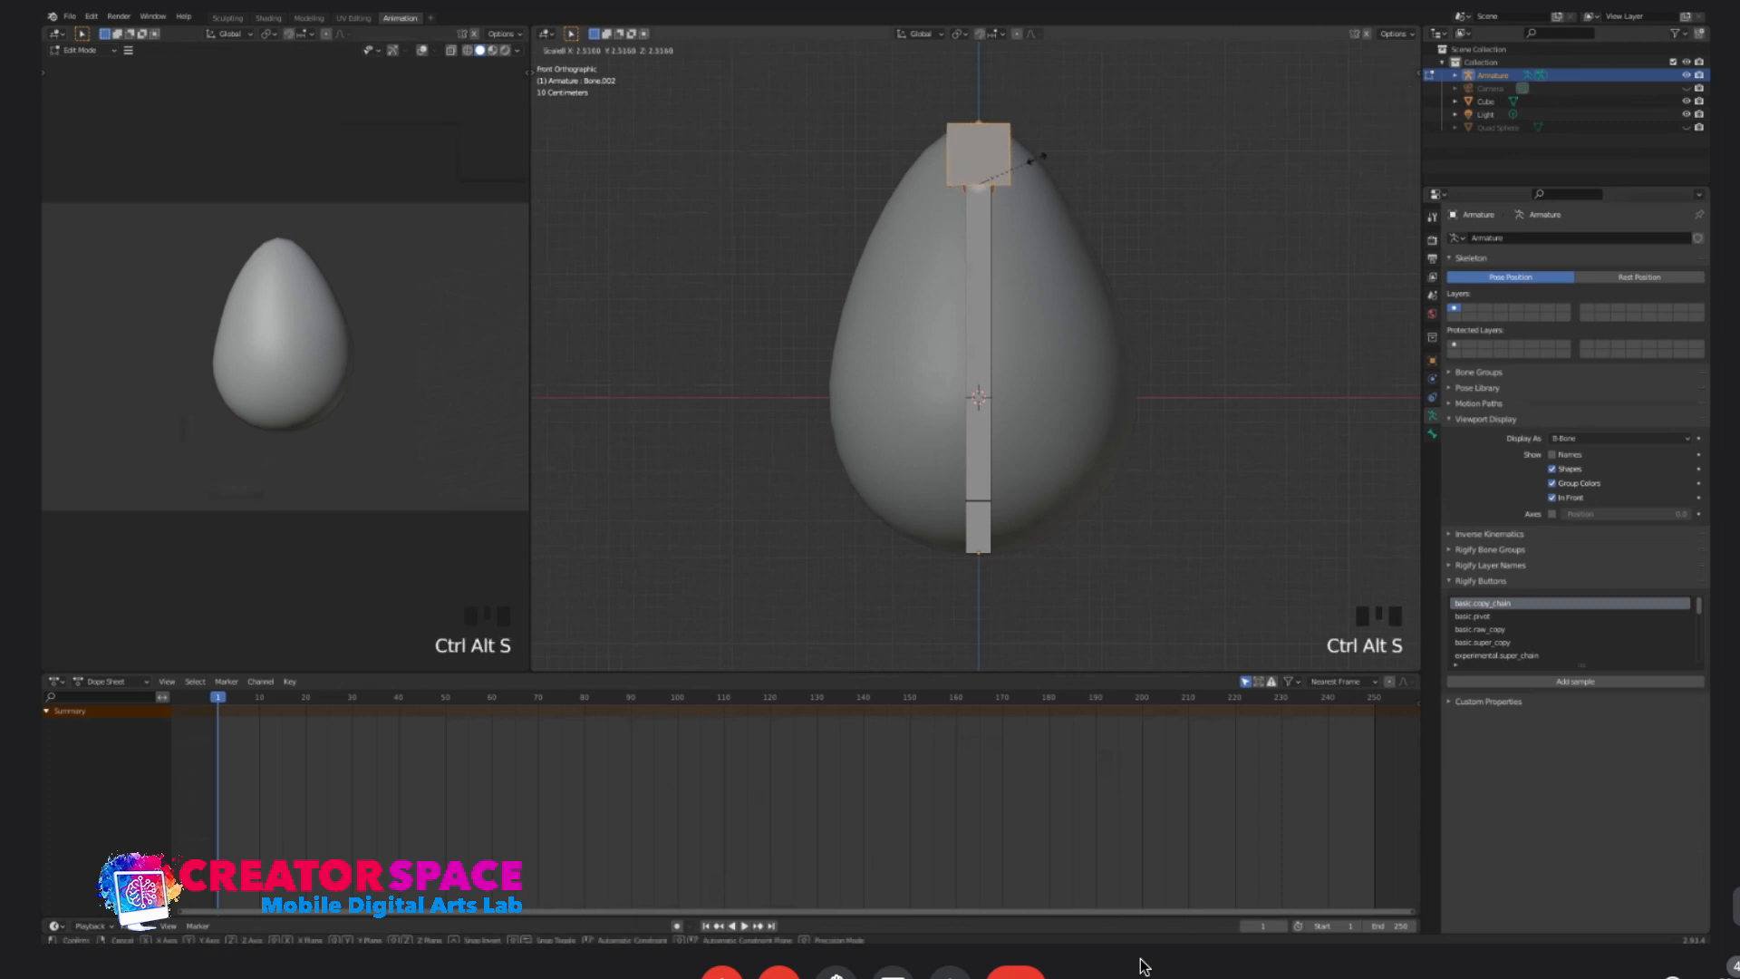
key(Escape)
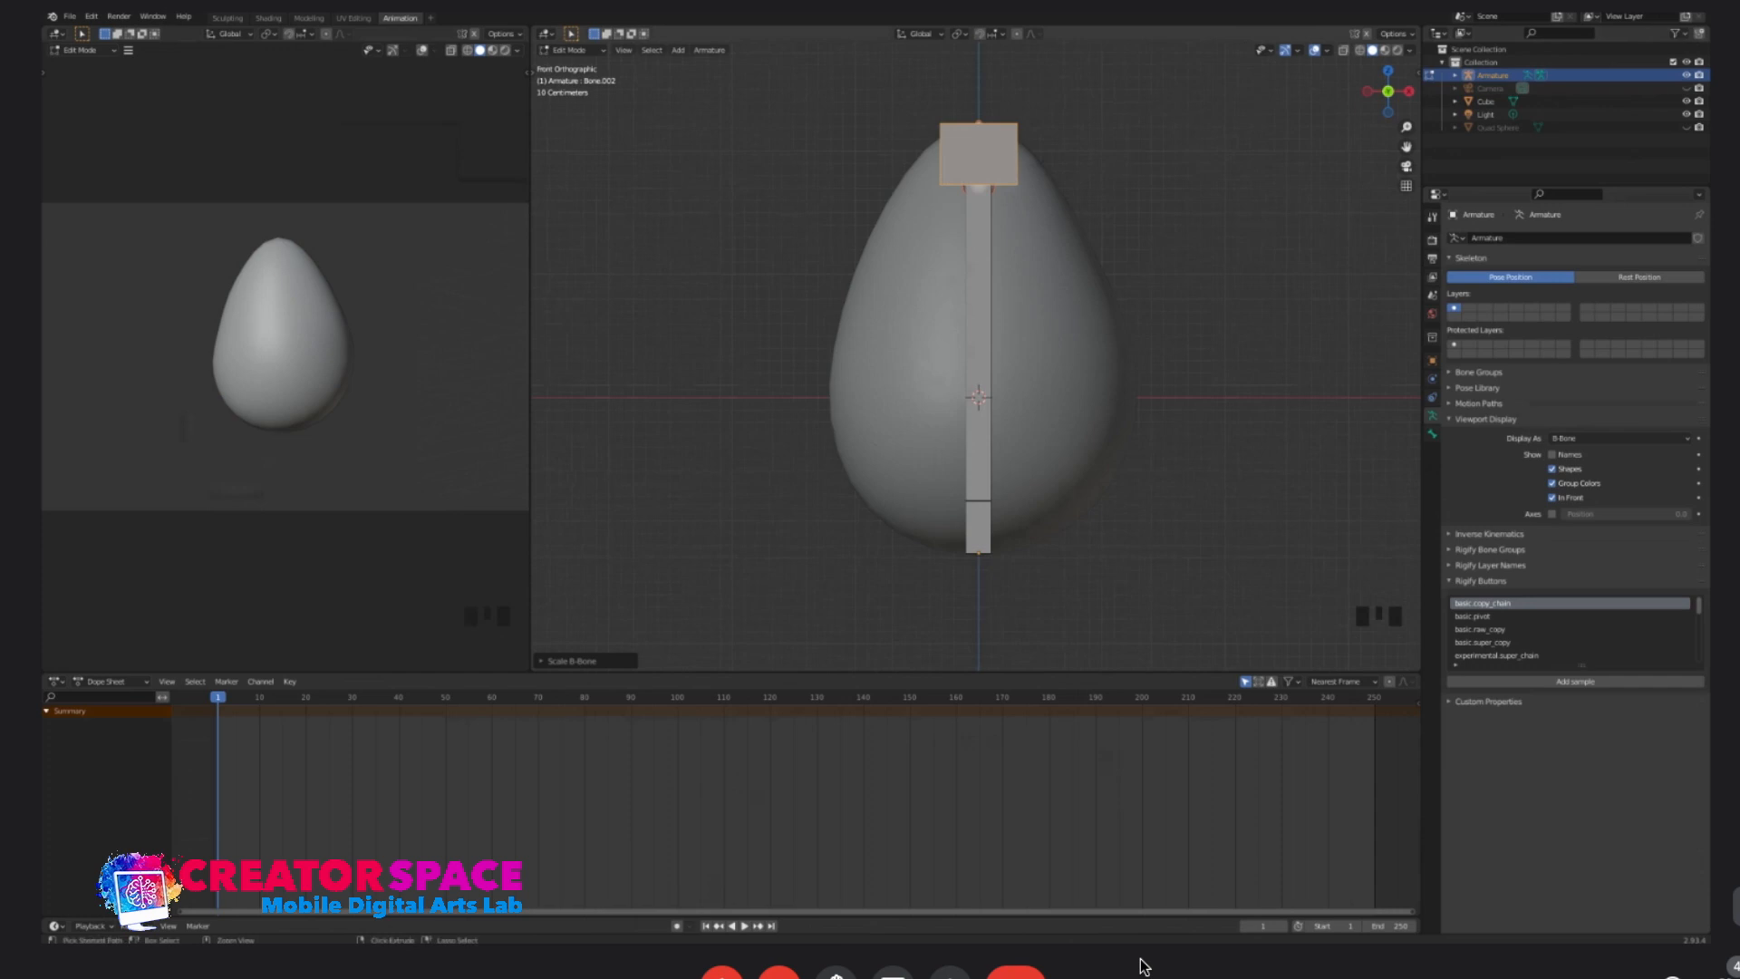
key(a)
key(ctrl+alt+s)
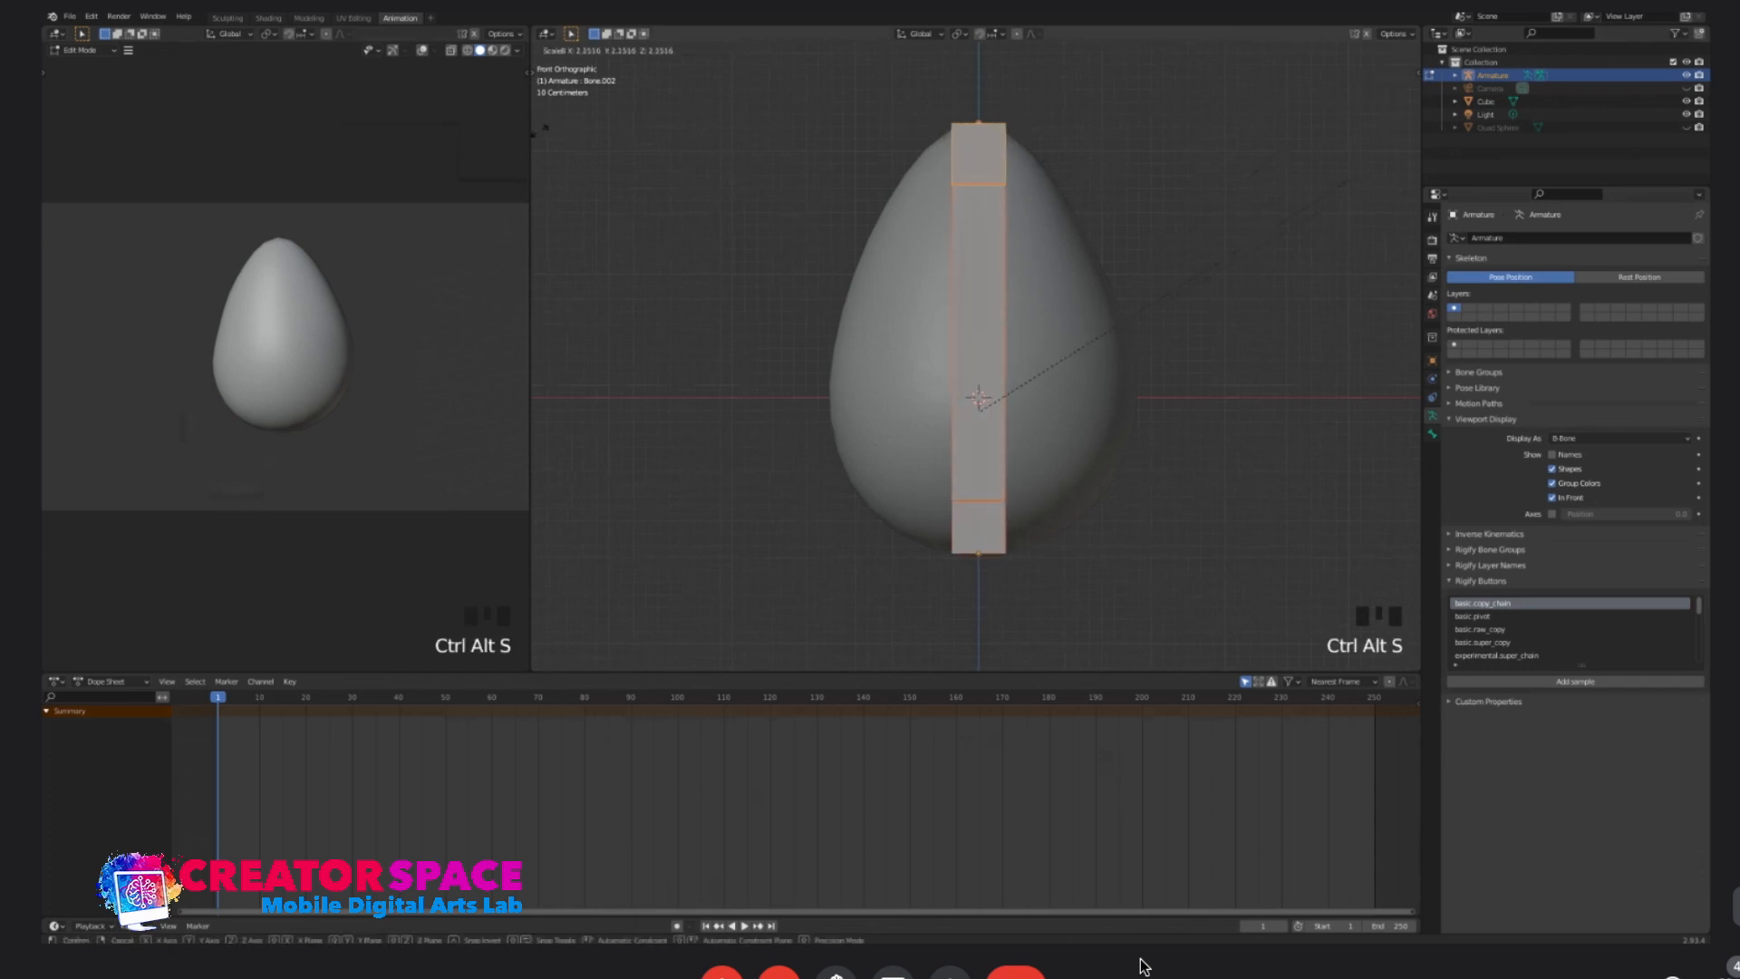
click(653, 127)
scroll(977, 363, down, 2)
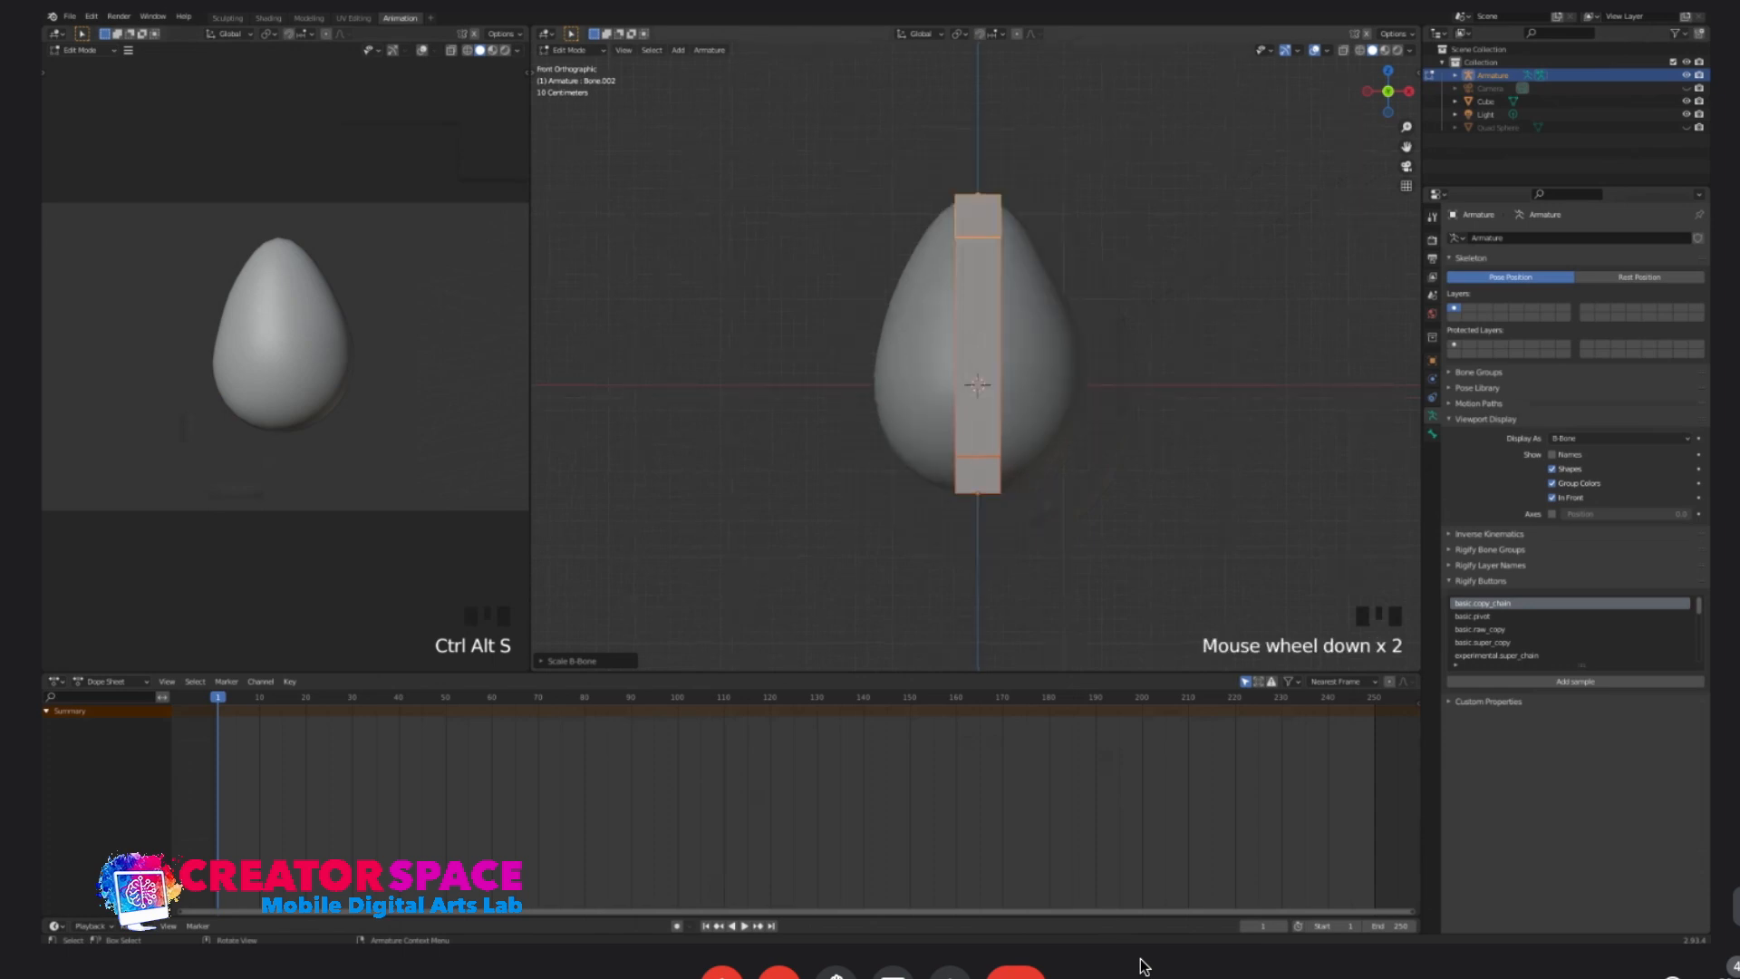
key(ctrl+alt+s)
click(1034, 326)
scroll(977, 381, up, 1)
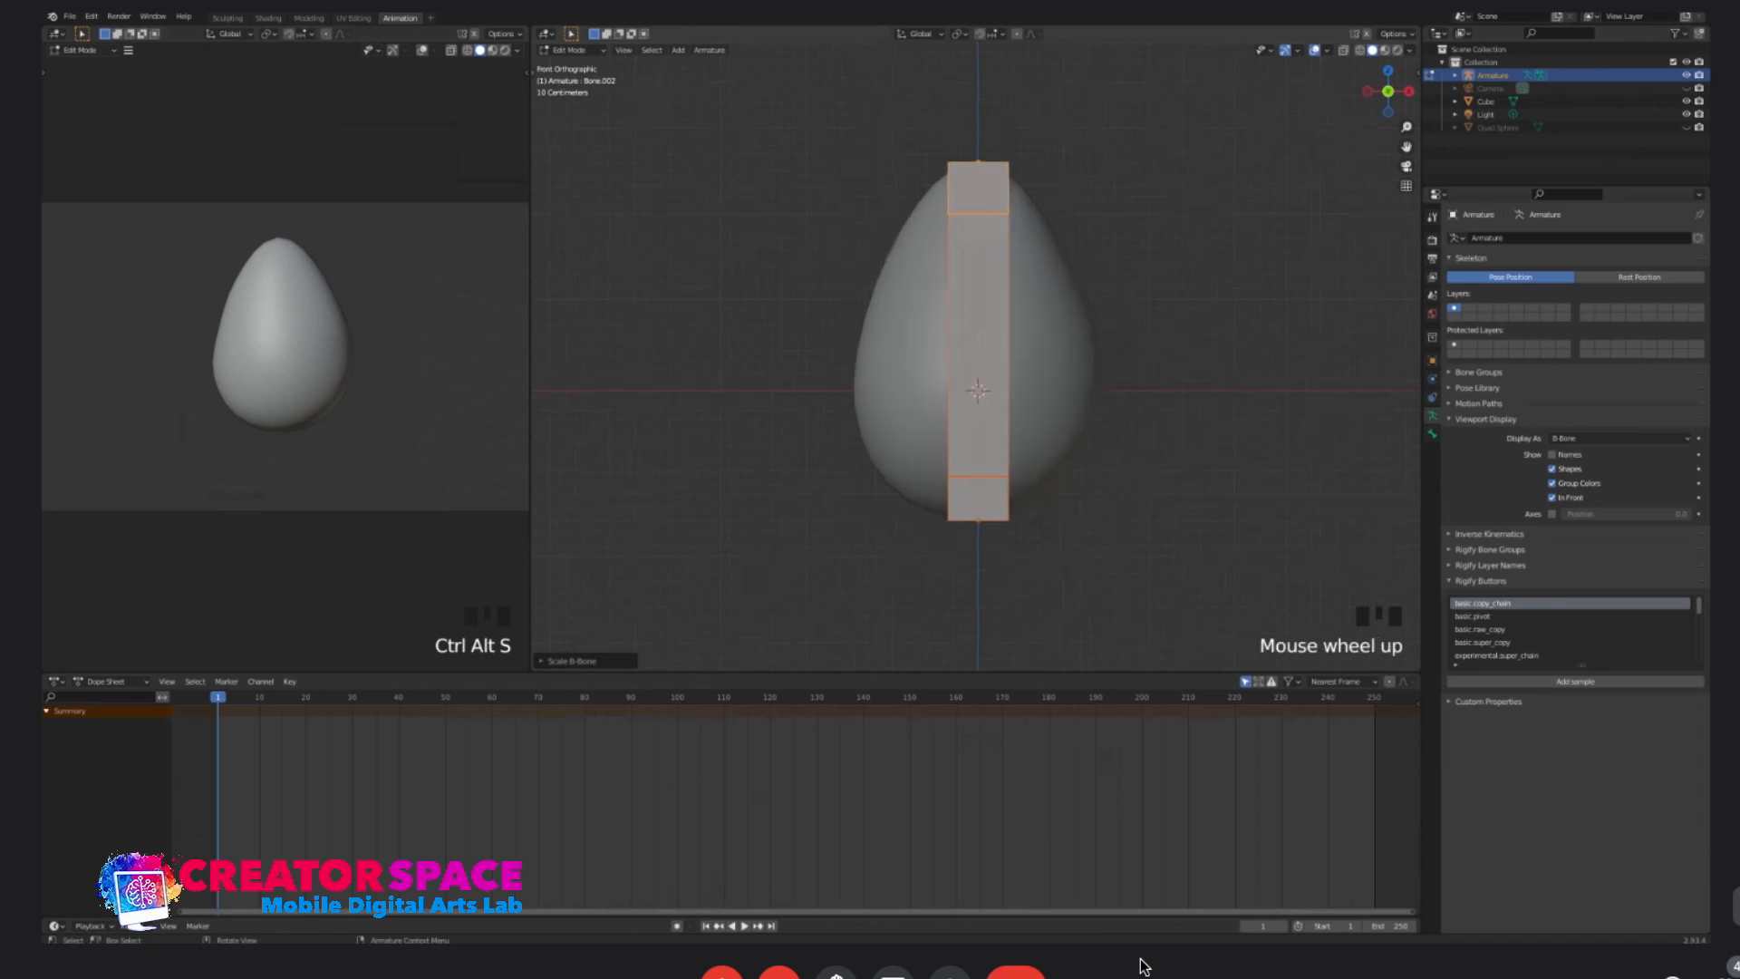
- Scale down only the long middle bone's B-Bone display size to about 0.14
click(1000, 263)
click(1000, 263)
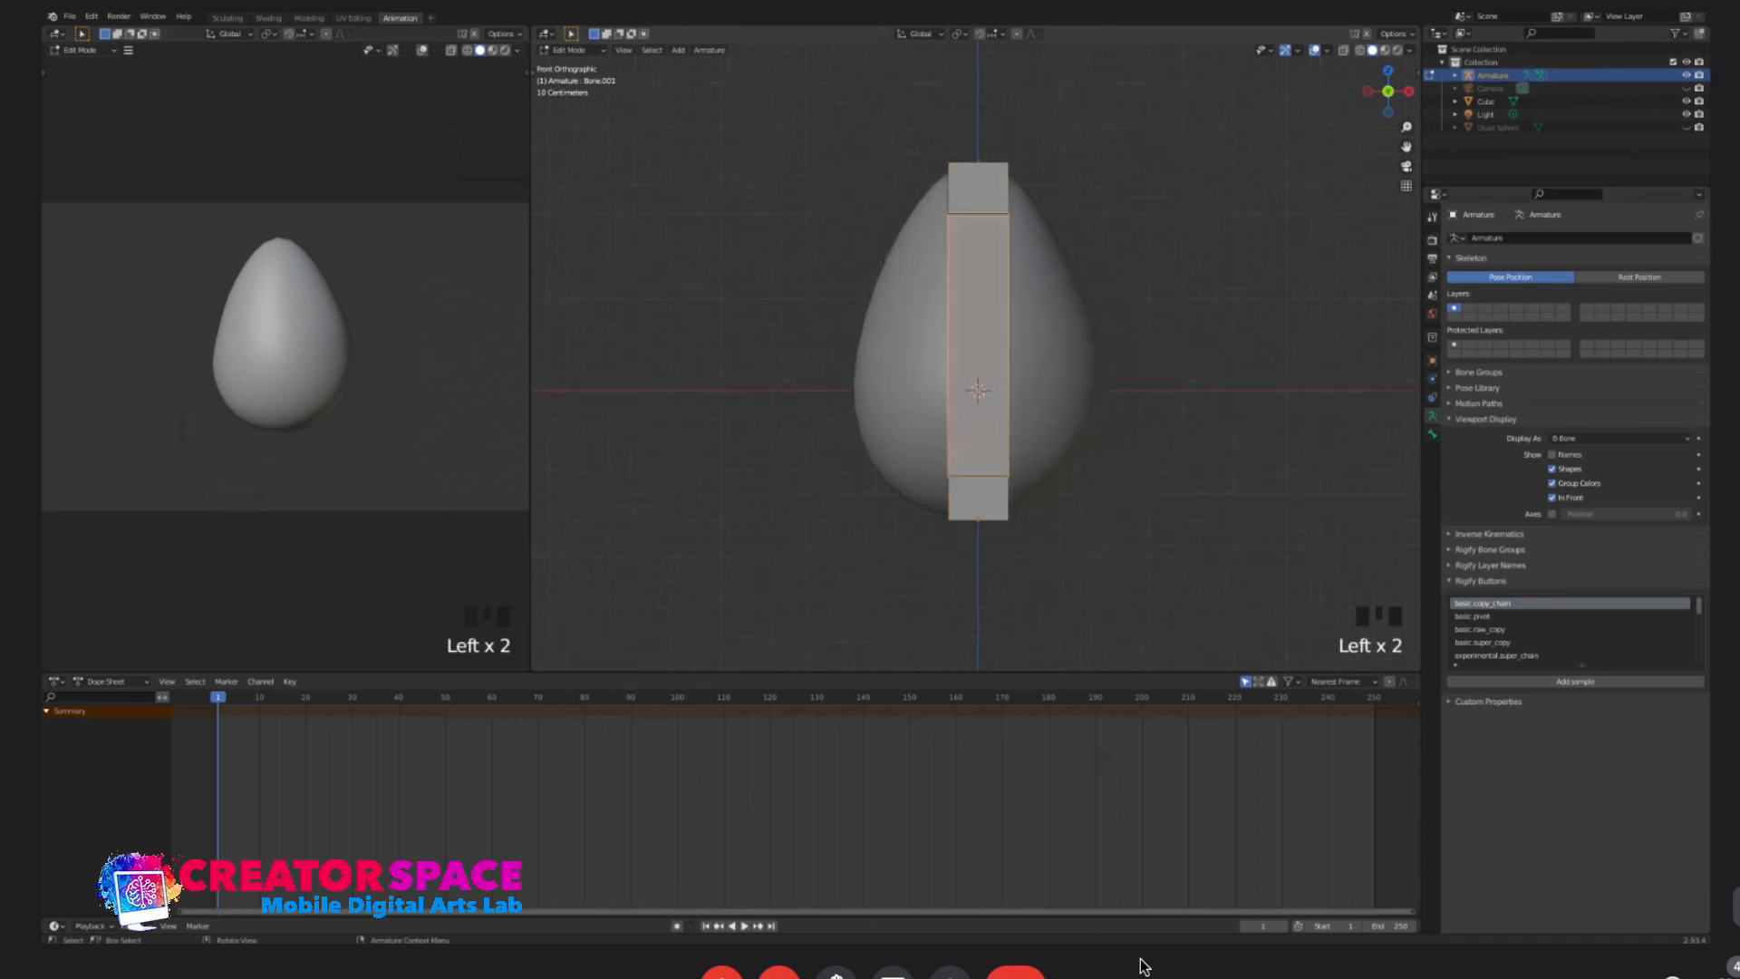
key(ctrl+alt+s)
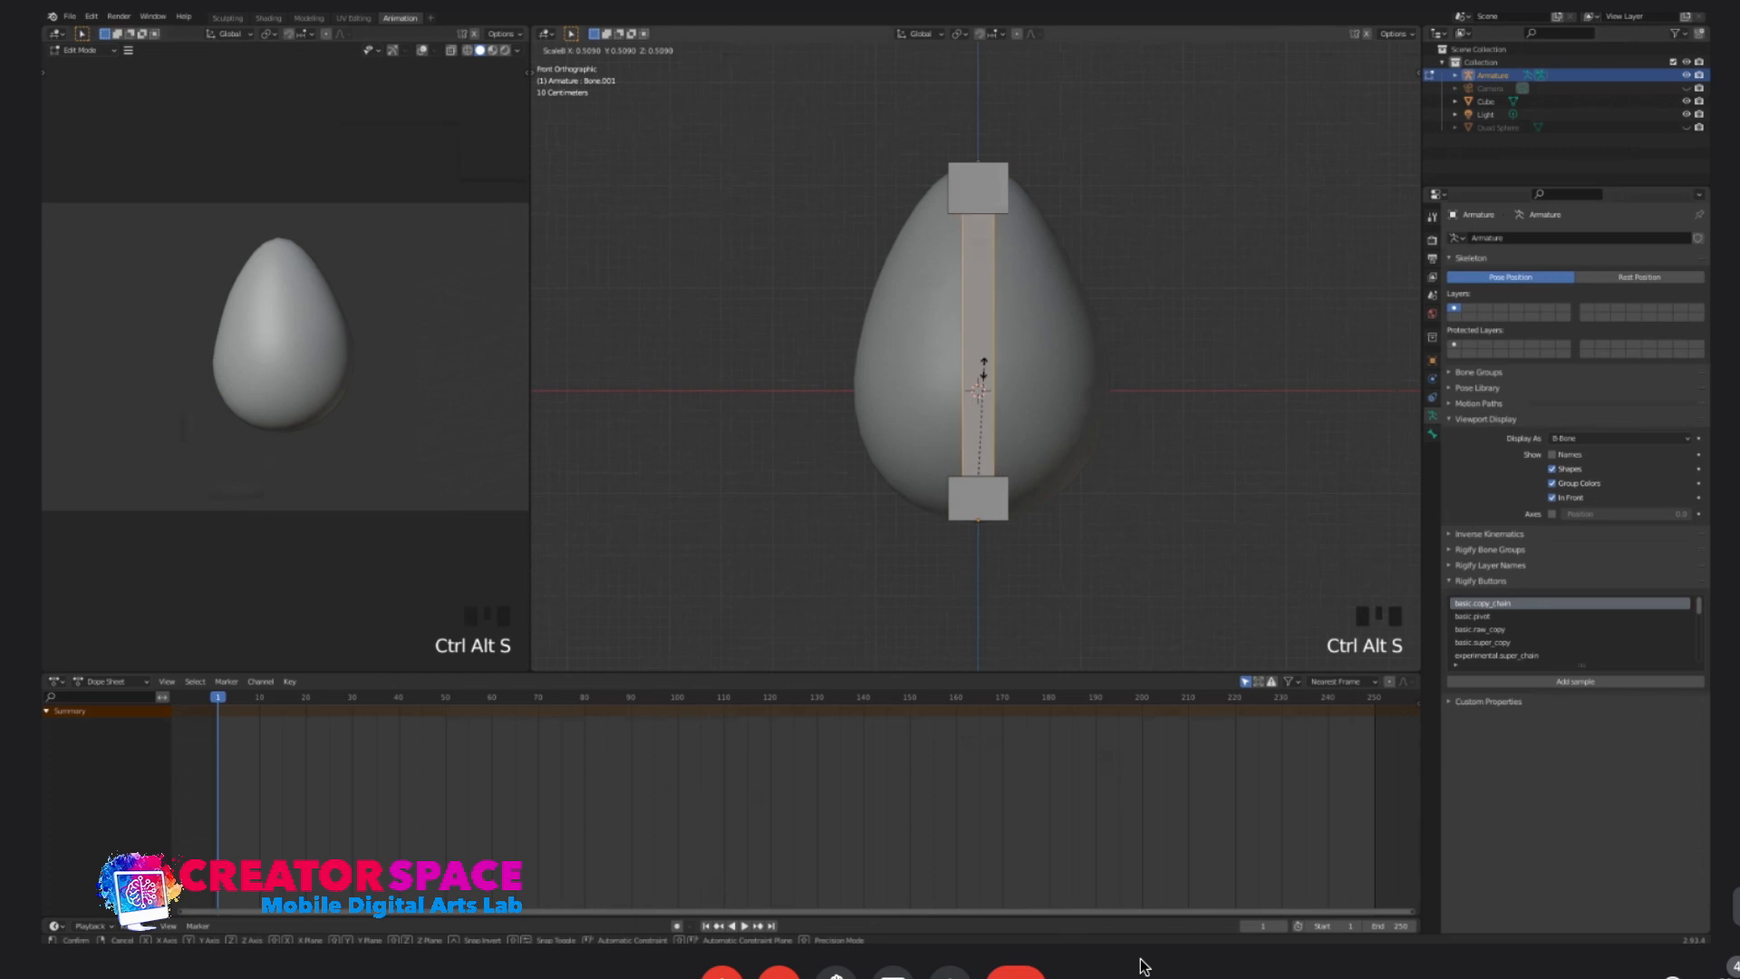
click(986, 372)
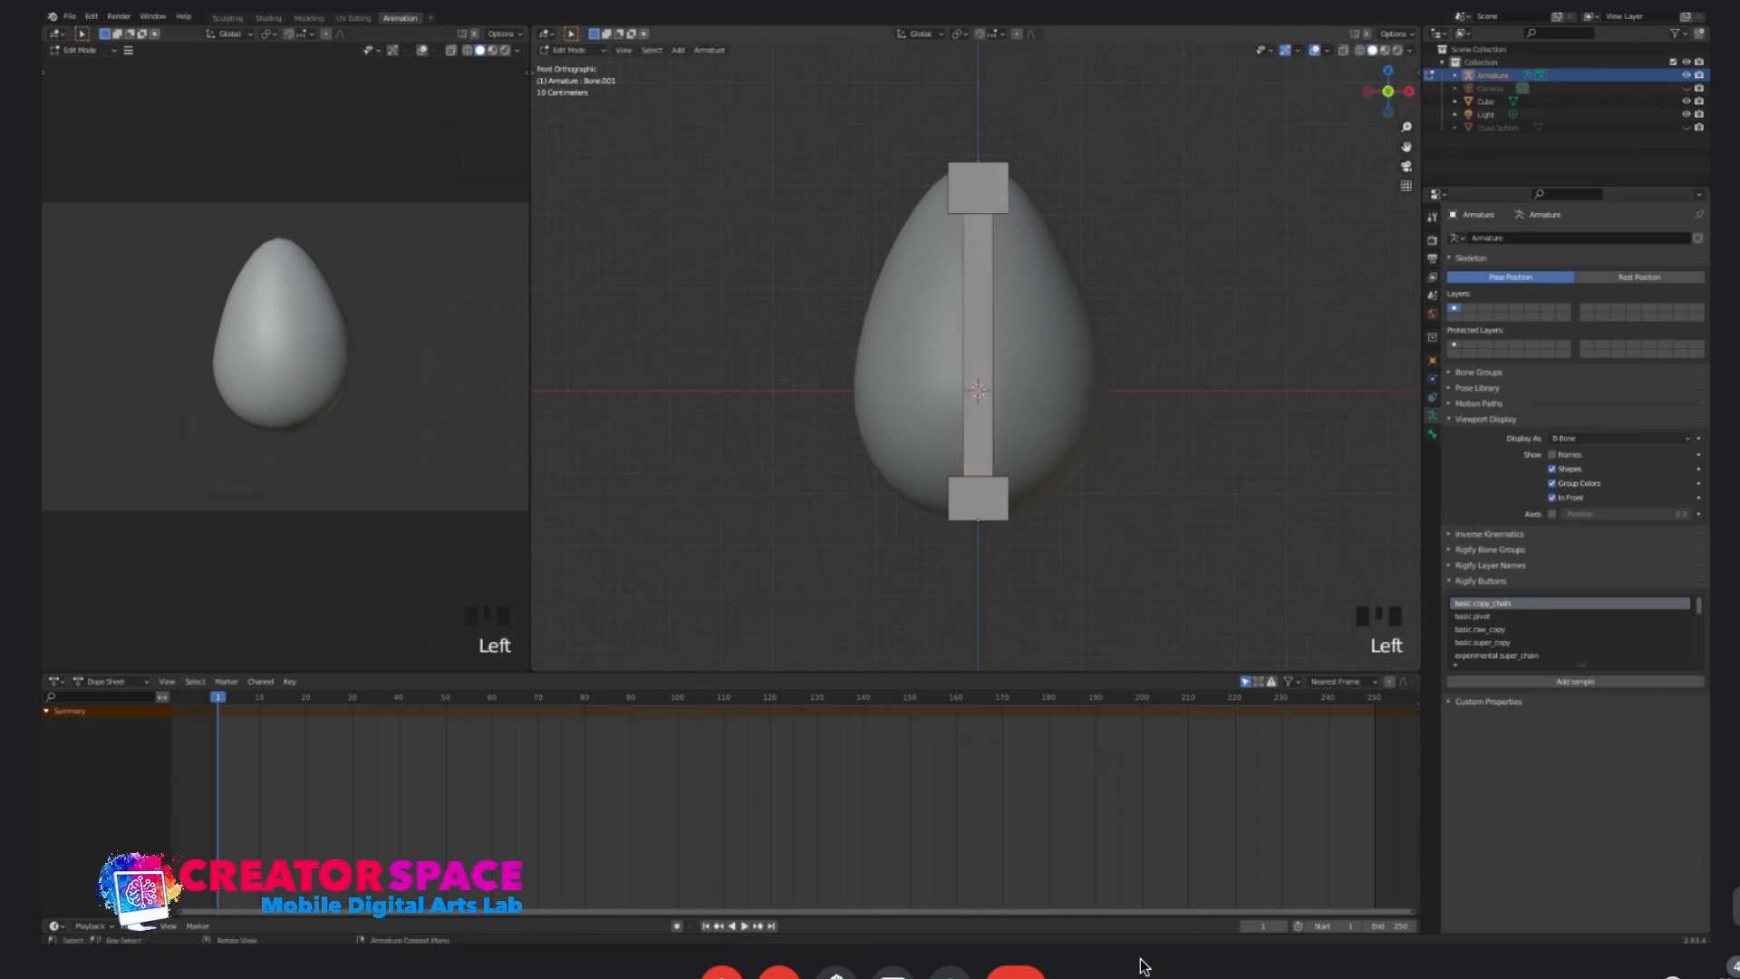
- Rename the bone at the egg's tip as Top
scroll(986, 372, up, 2)
click(979, 113)
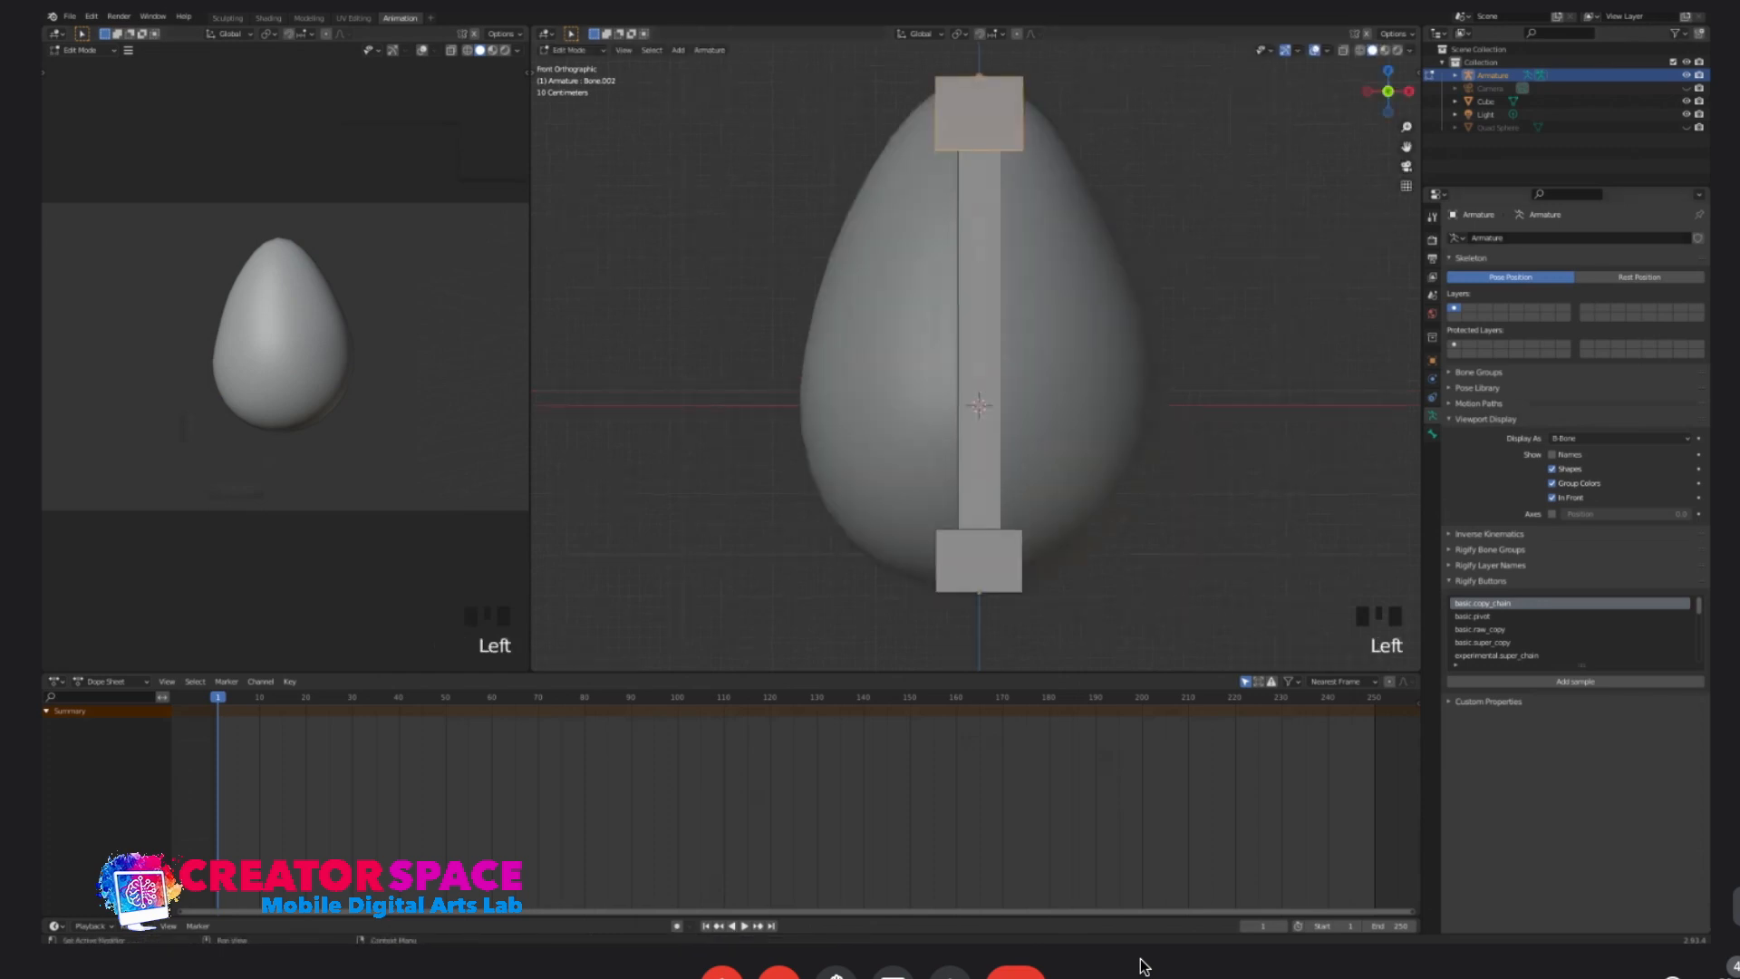
click(1432, 434)
click(1541, 238)
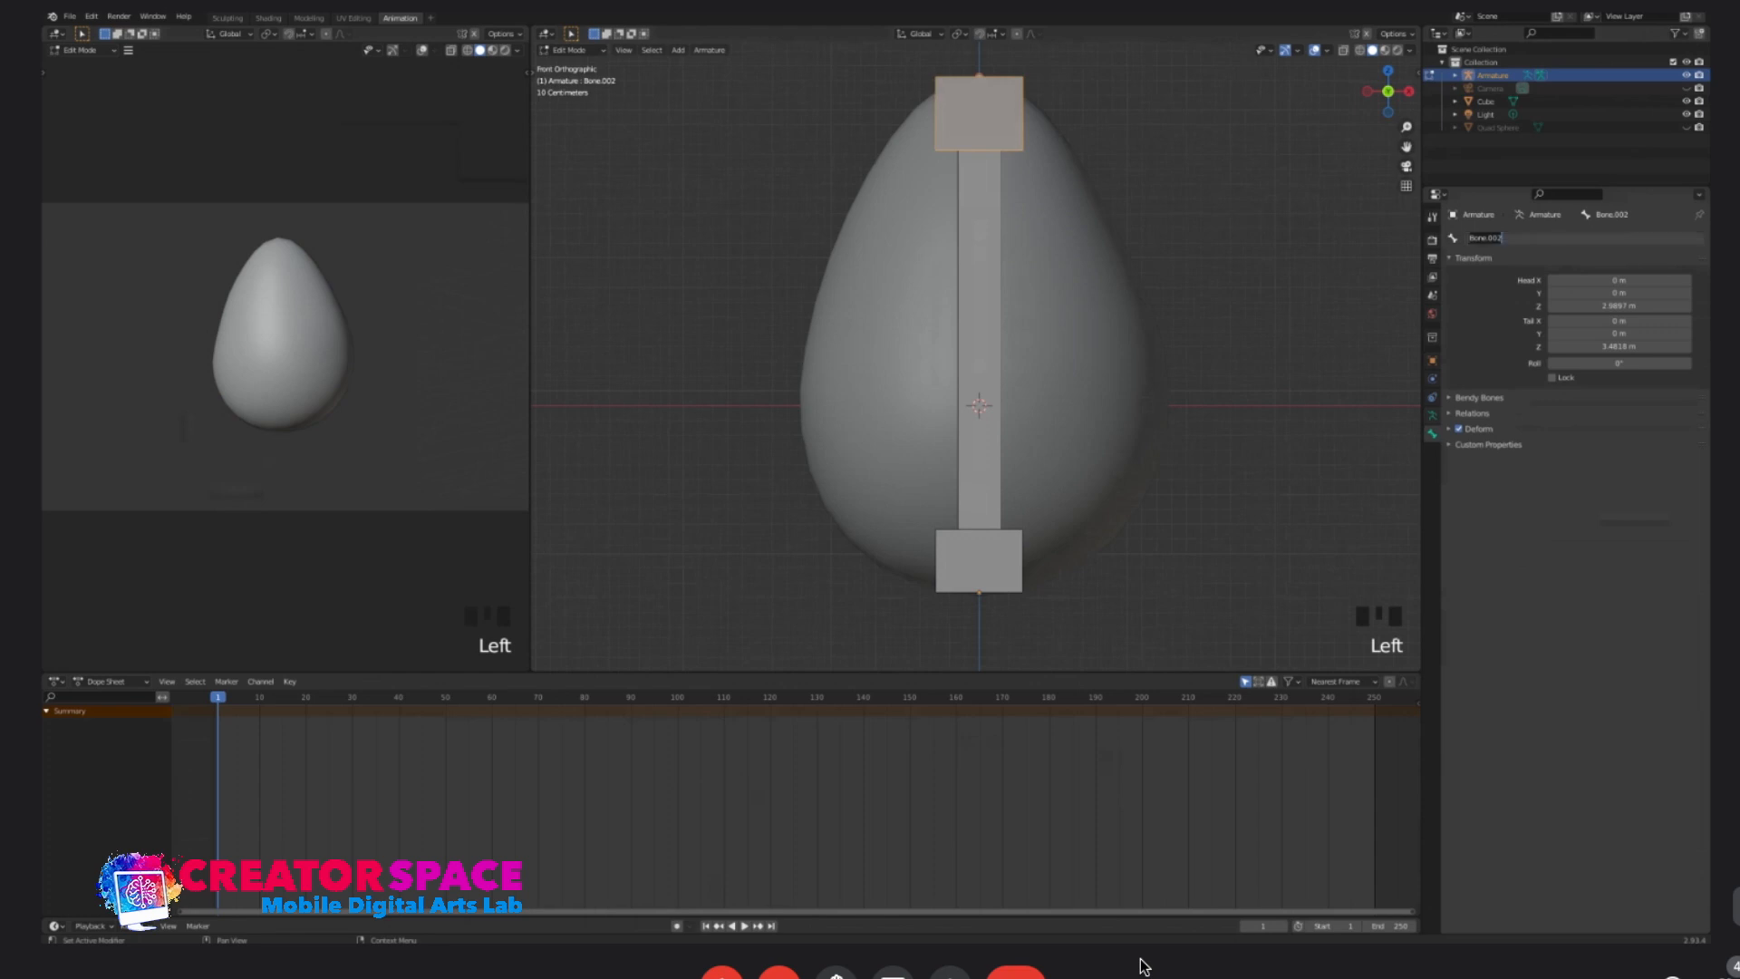
text(Top)
- Rename the long bone in the centre of the egg as Middle
click(979, 317)
click(979, 317)
click(1541, 239)
text(Botto)
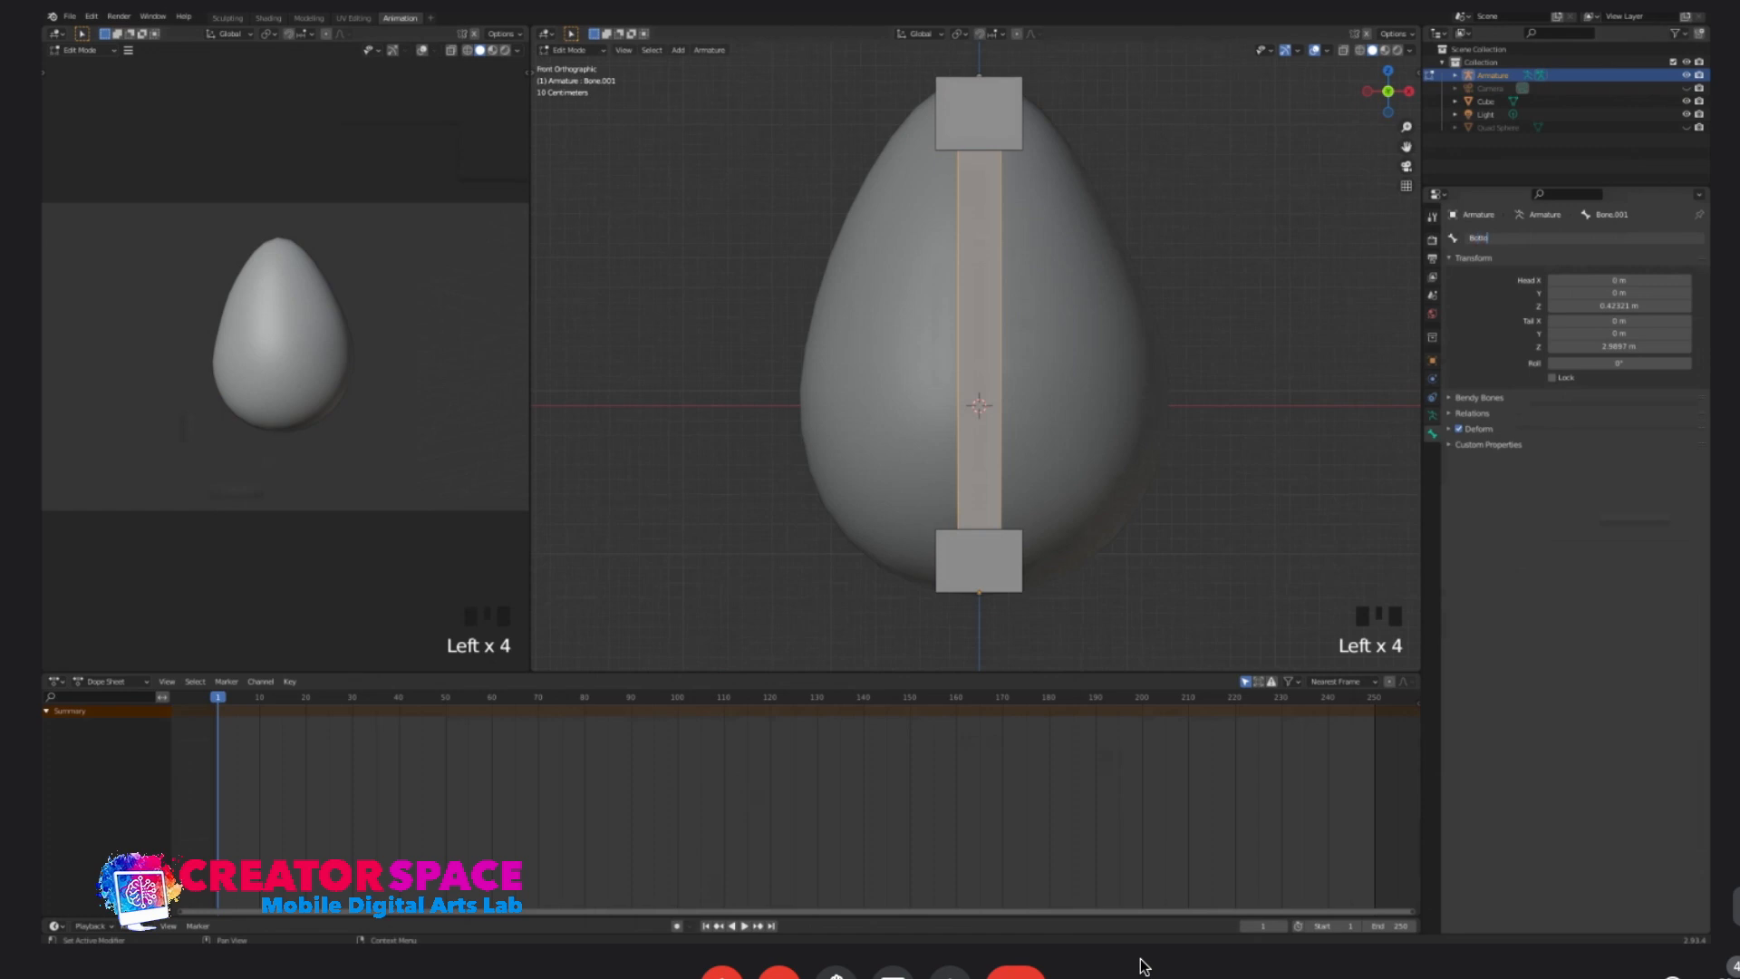
text(Middle)
key(Return)
- Rename the short bone at the egg's base as Bottom
click(979, 561)
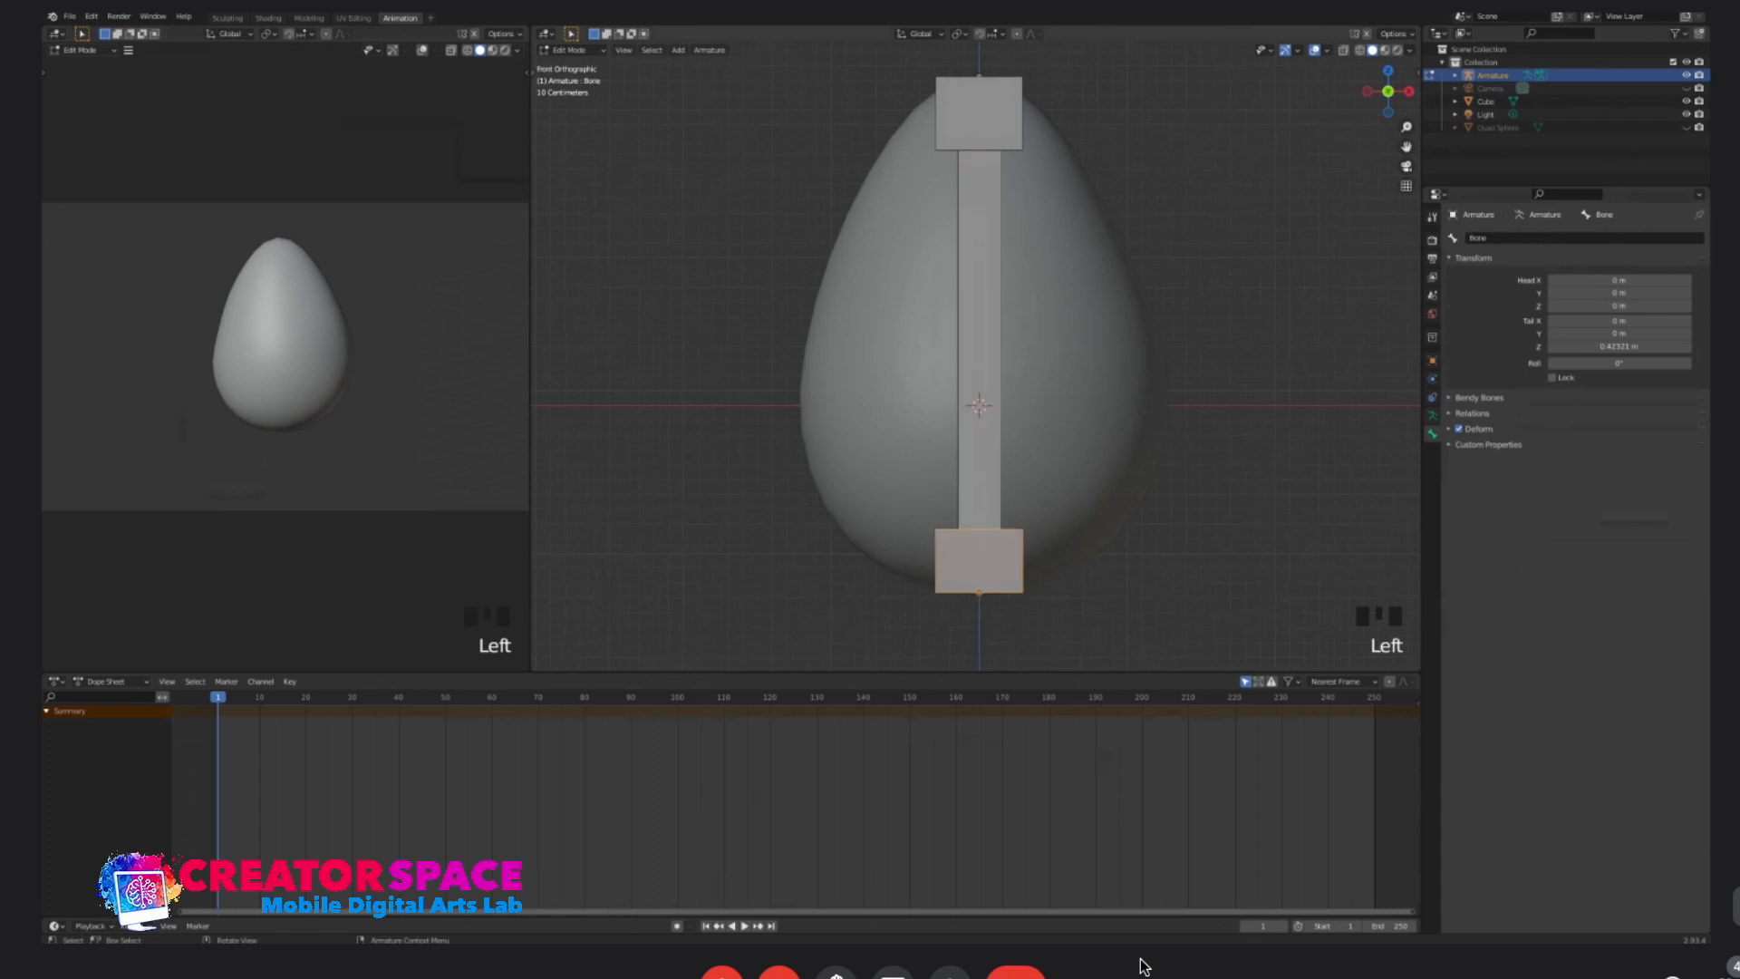
click(1584, 239)
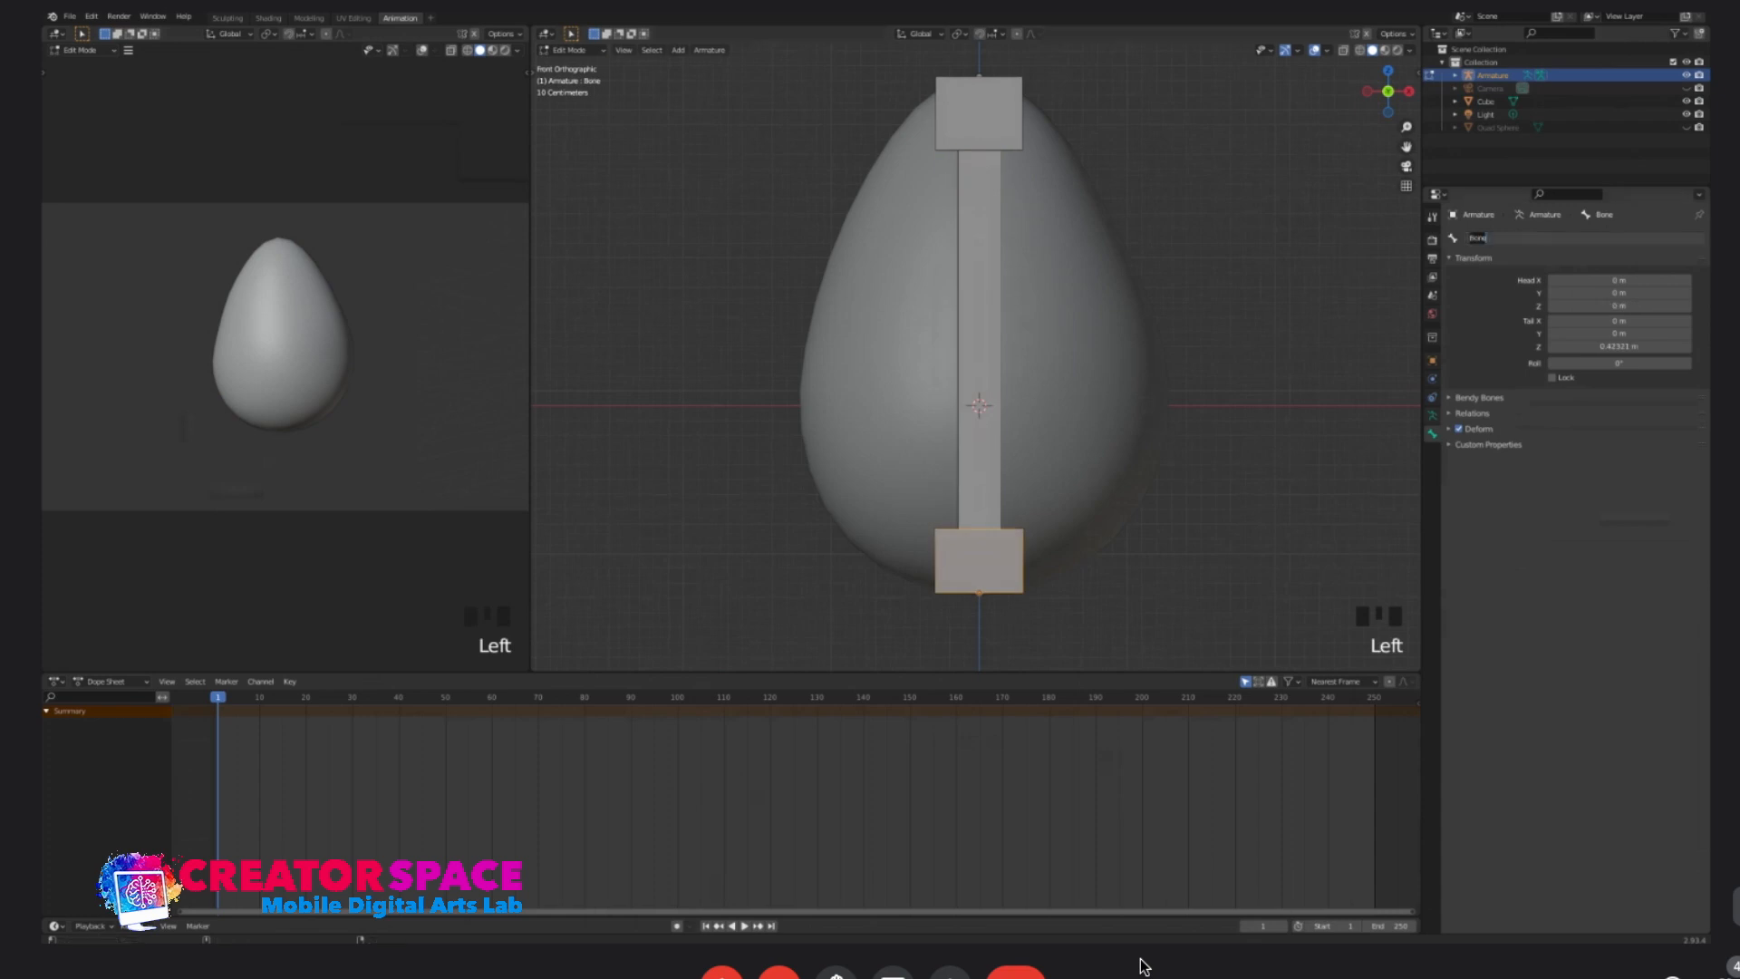
text(Bottom)
key(Return)
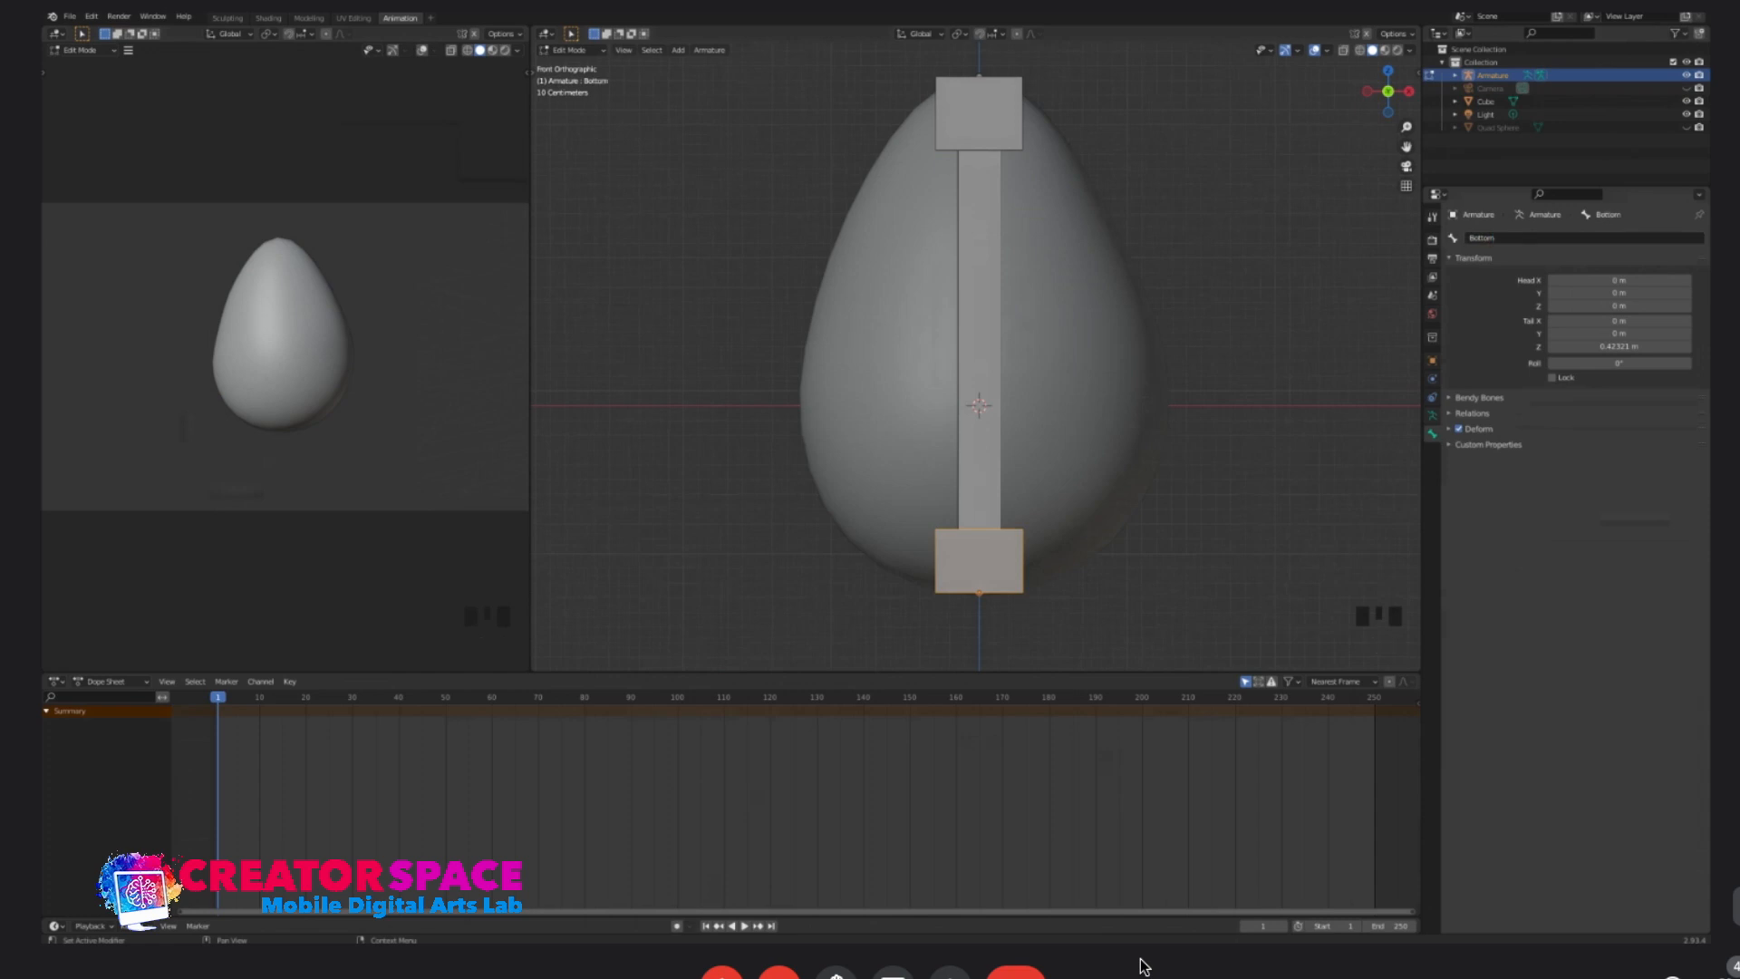
- Set the Middle bone's Bendy Bones segments to 4
click(979, 340)
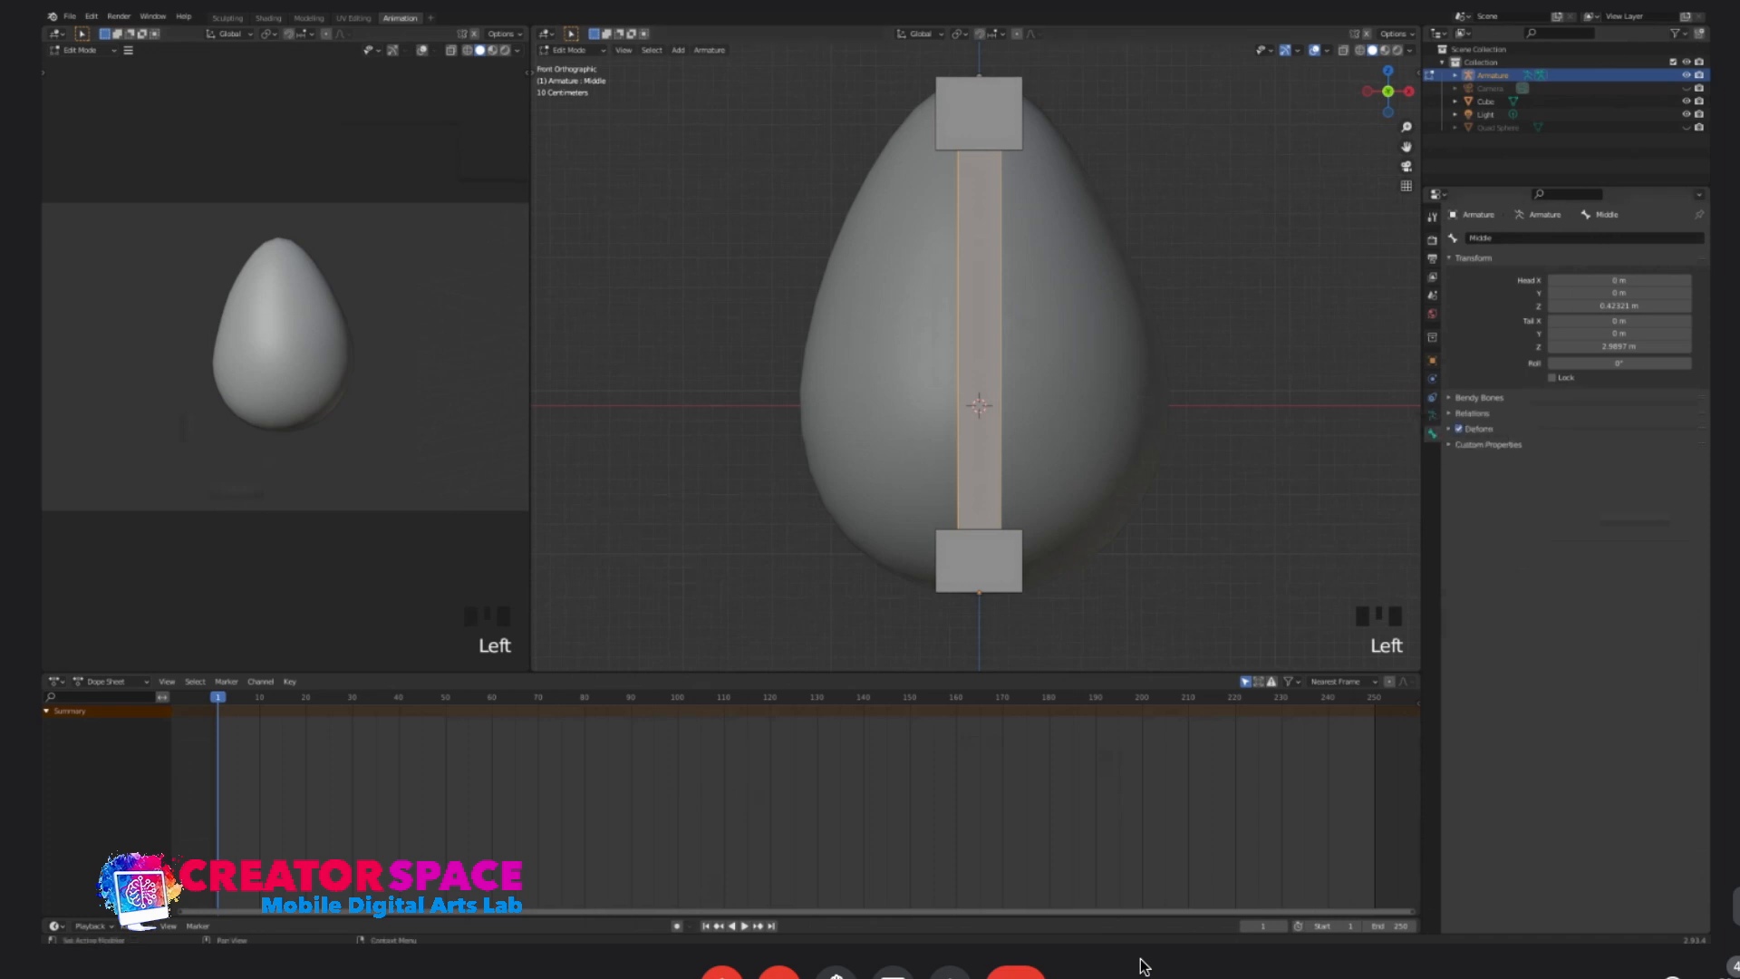
click(979, 114)
click(979, 340)
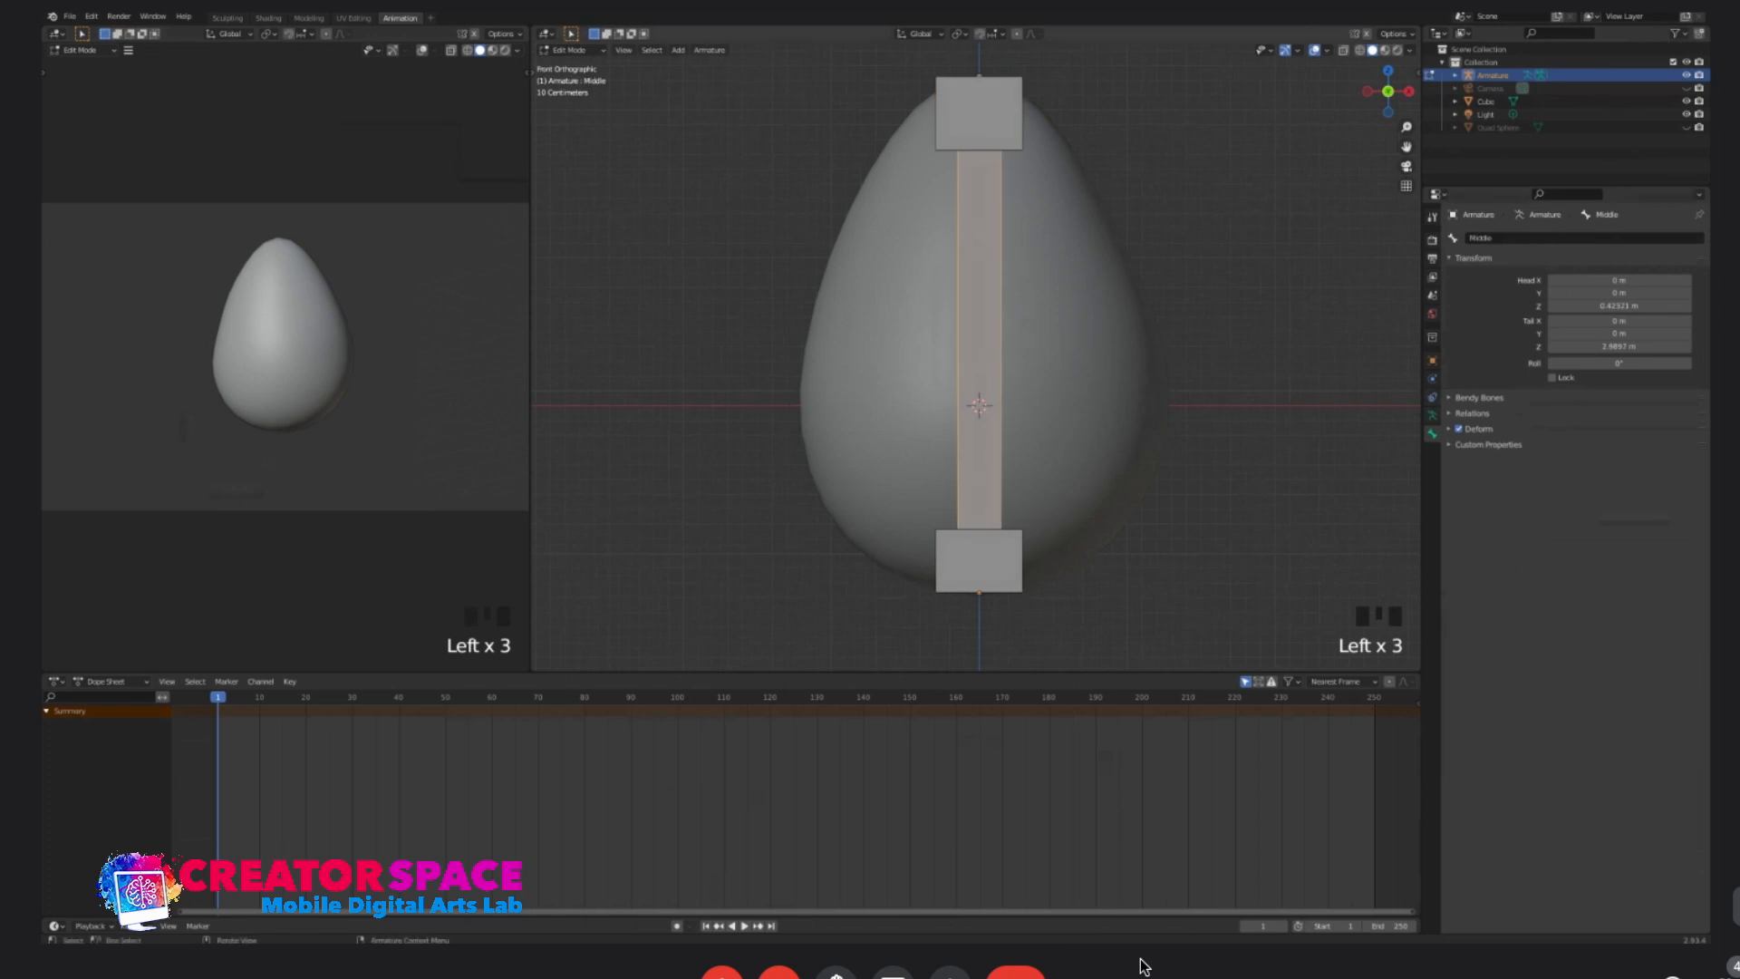
click(979, 340)
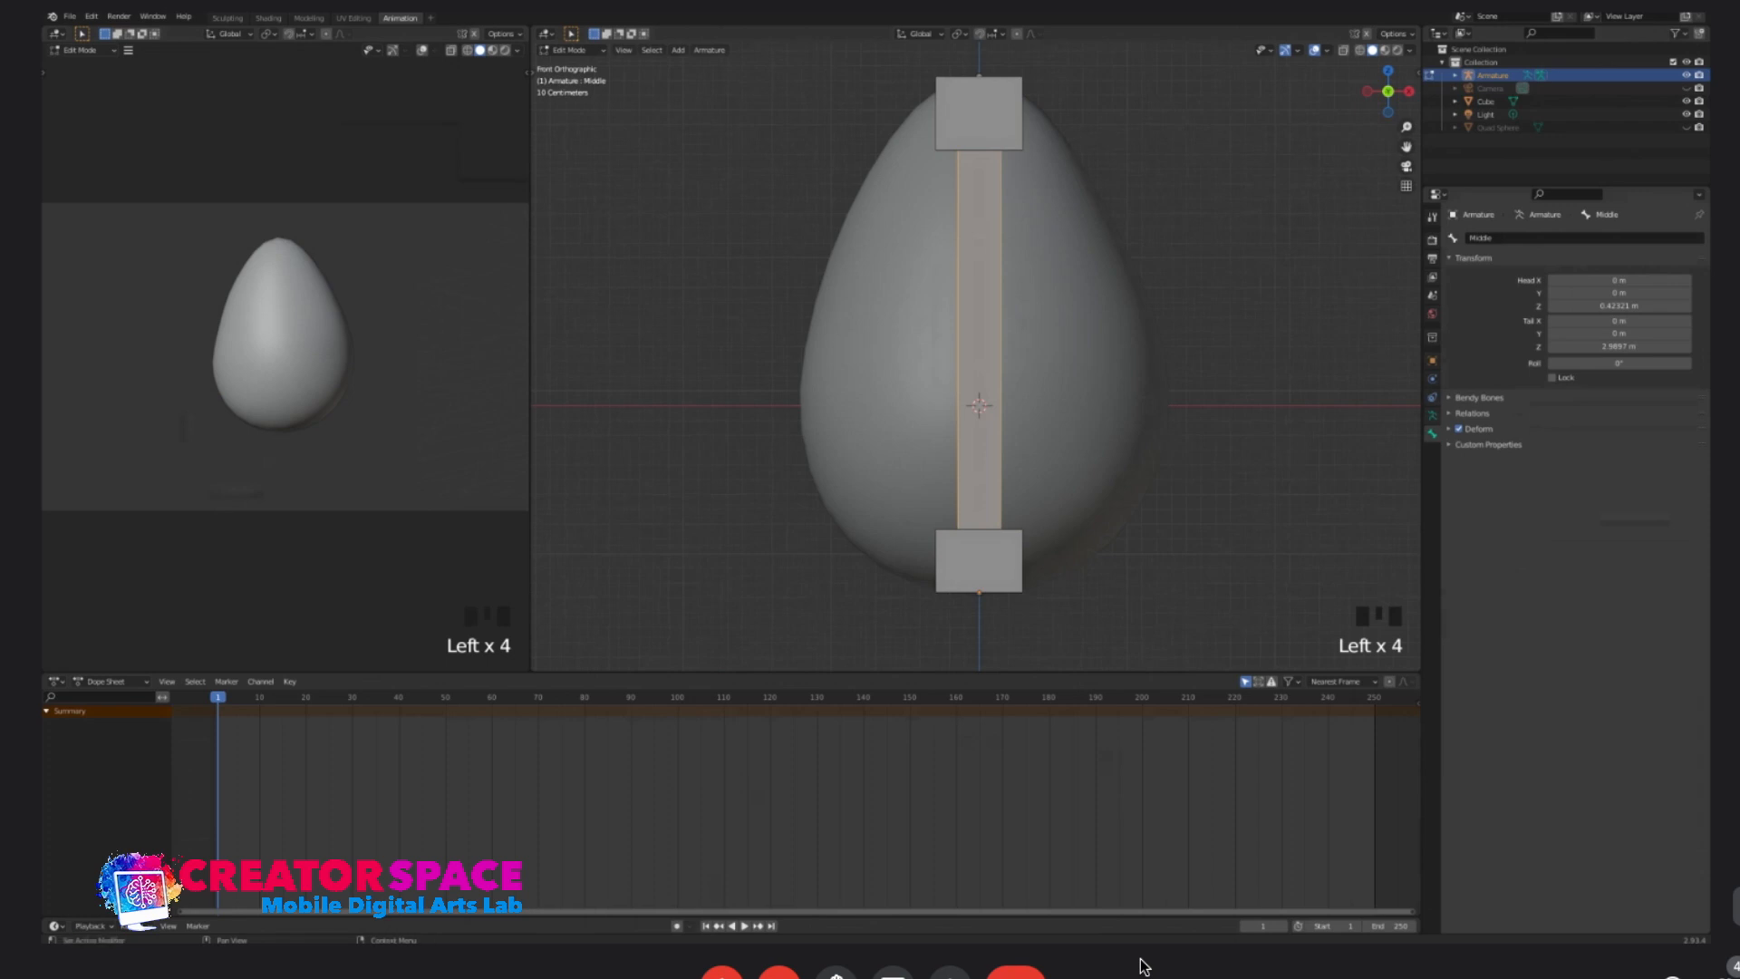
click(1479, 397)
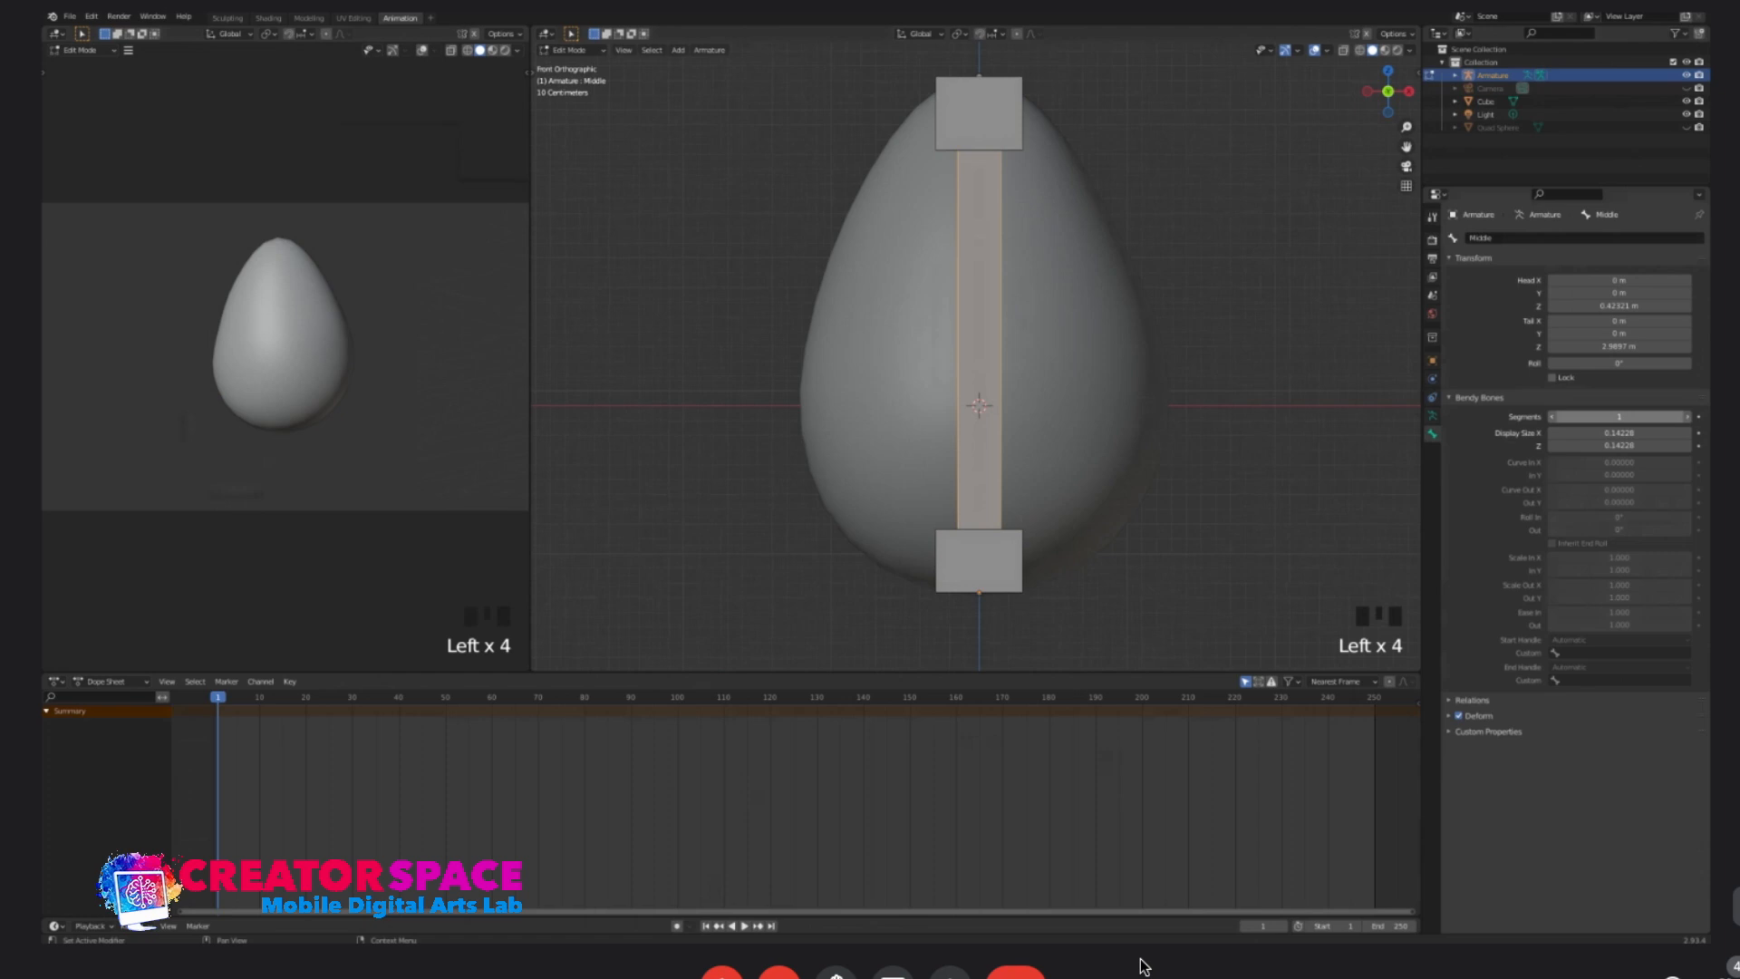
click(1687, 417)
click(1686, 417)
click(1687, 417)
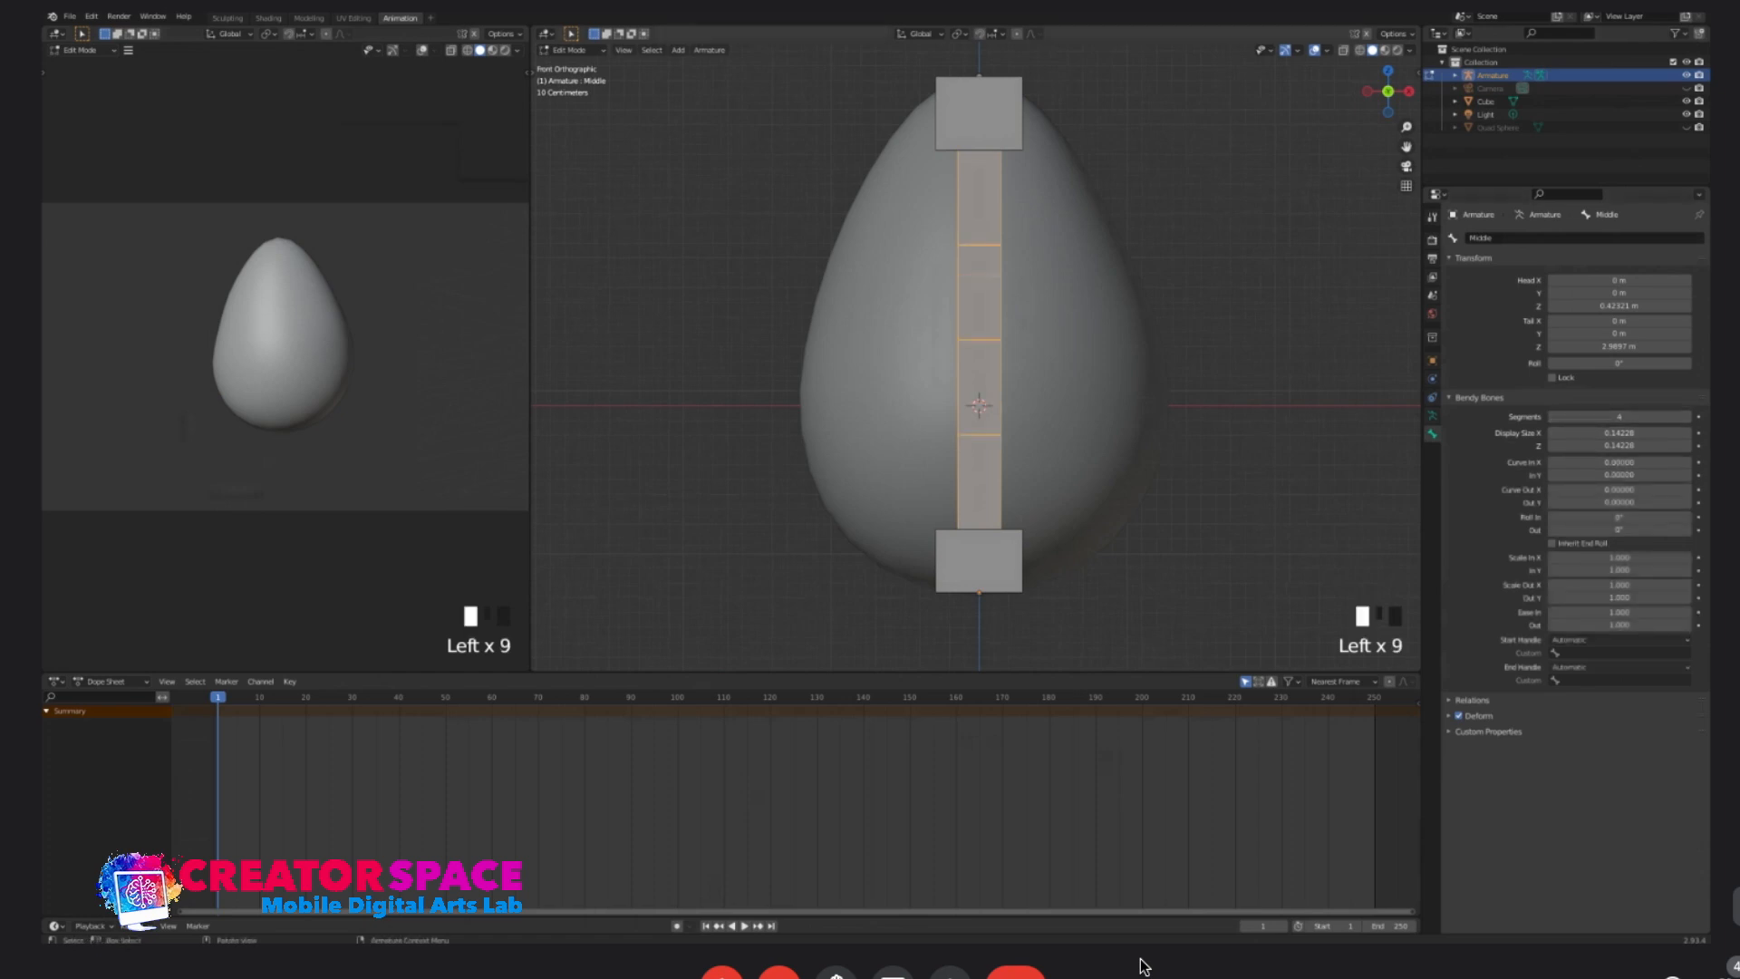
- Try moving the Top bone in Edit Mode to bend the segmented Middle bone, and undo the move
scroll(979, 363, down, 2)
scroll(979, 362, up, 1)
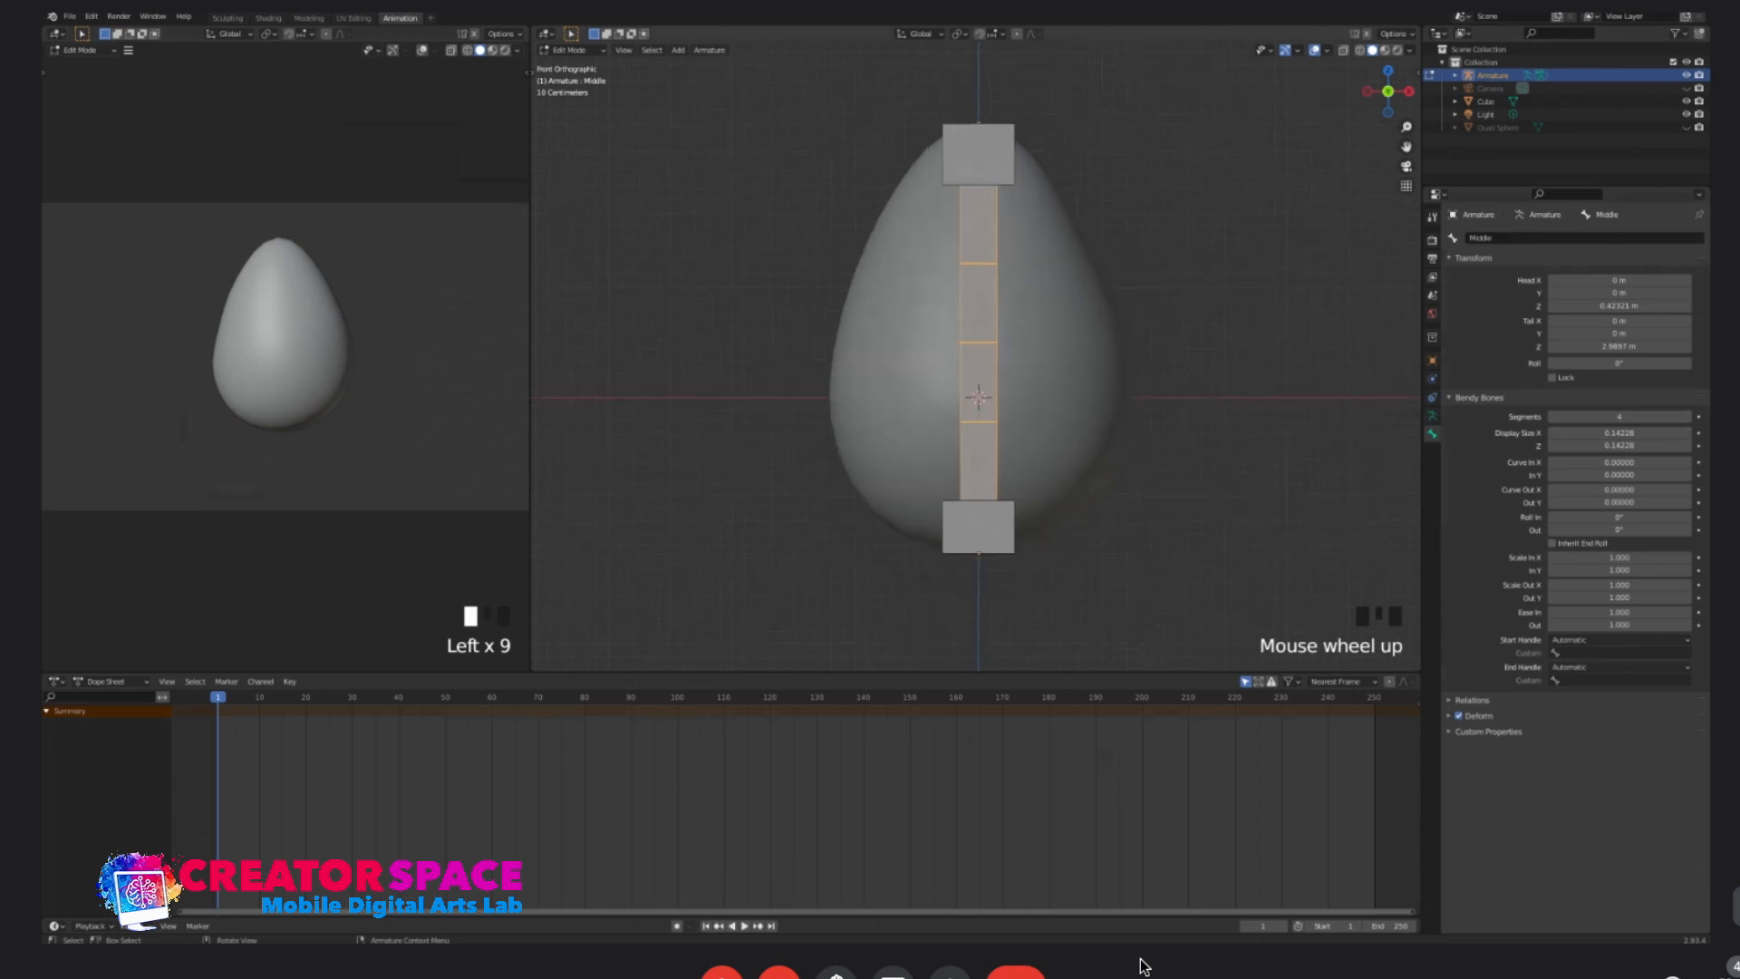
click(979, 154)
key(g)
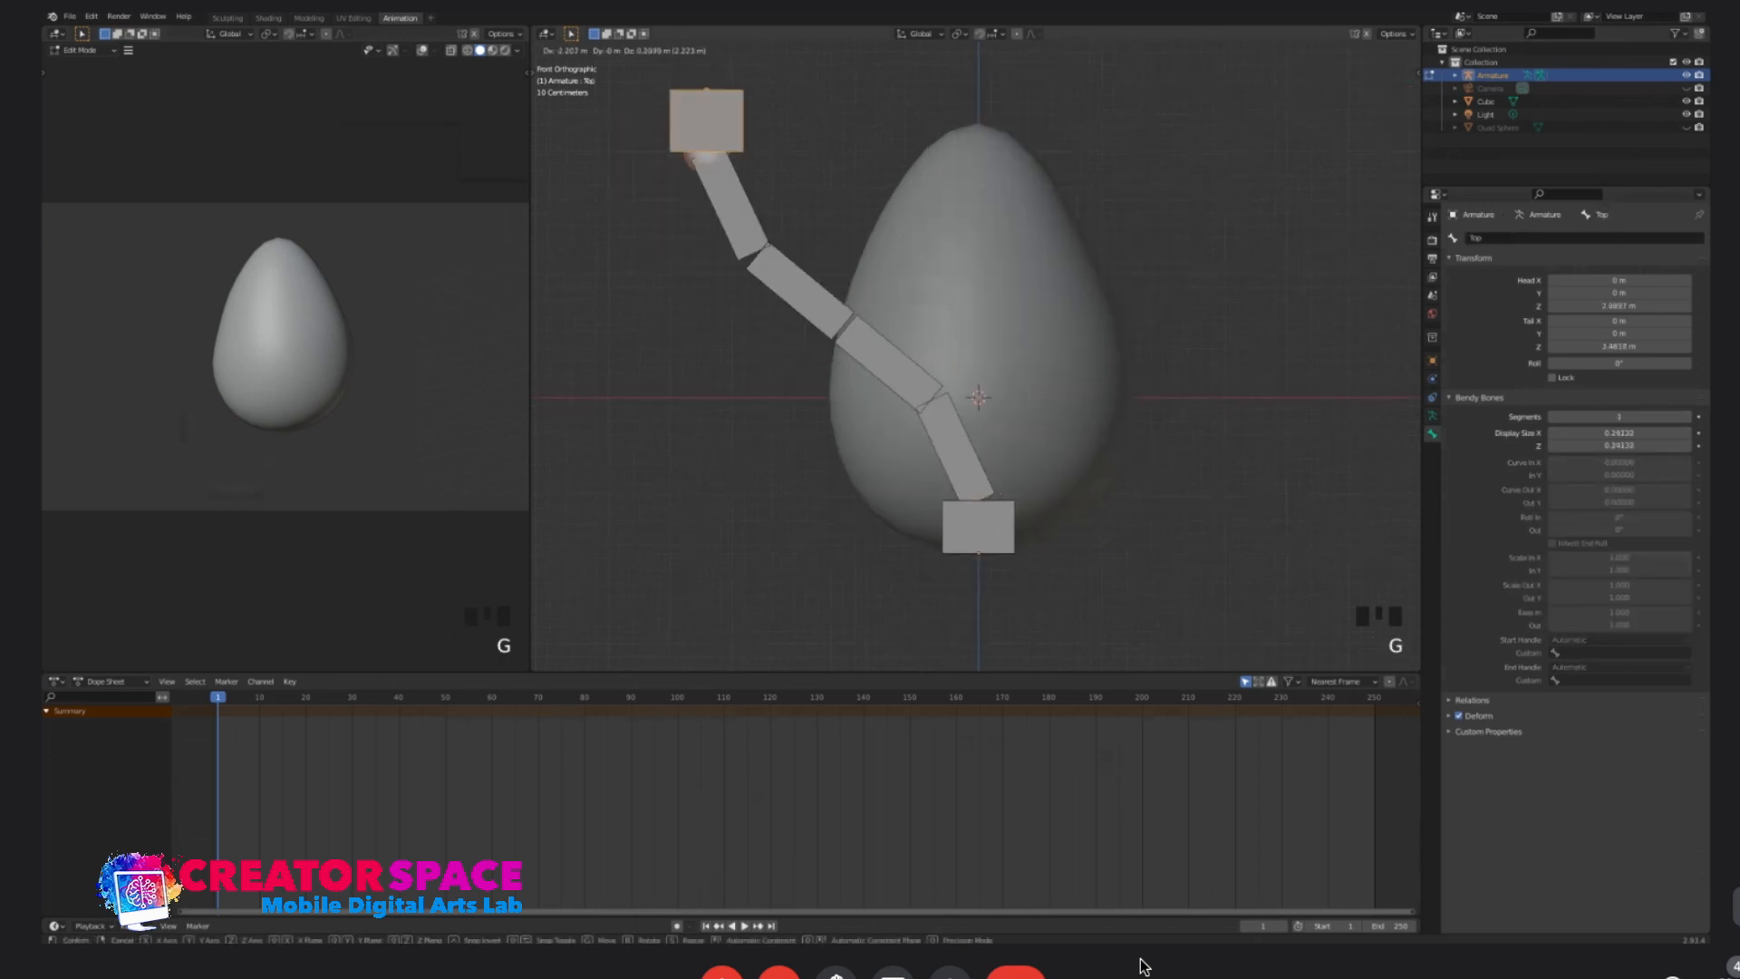
click(928, 166)
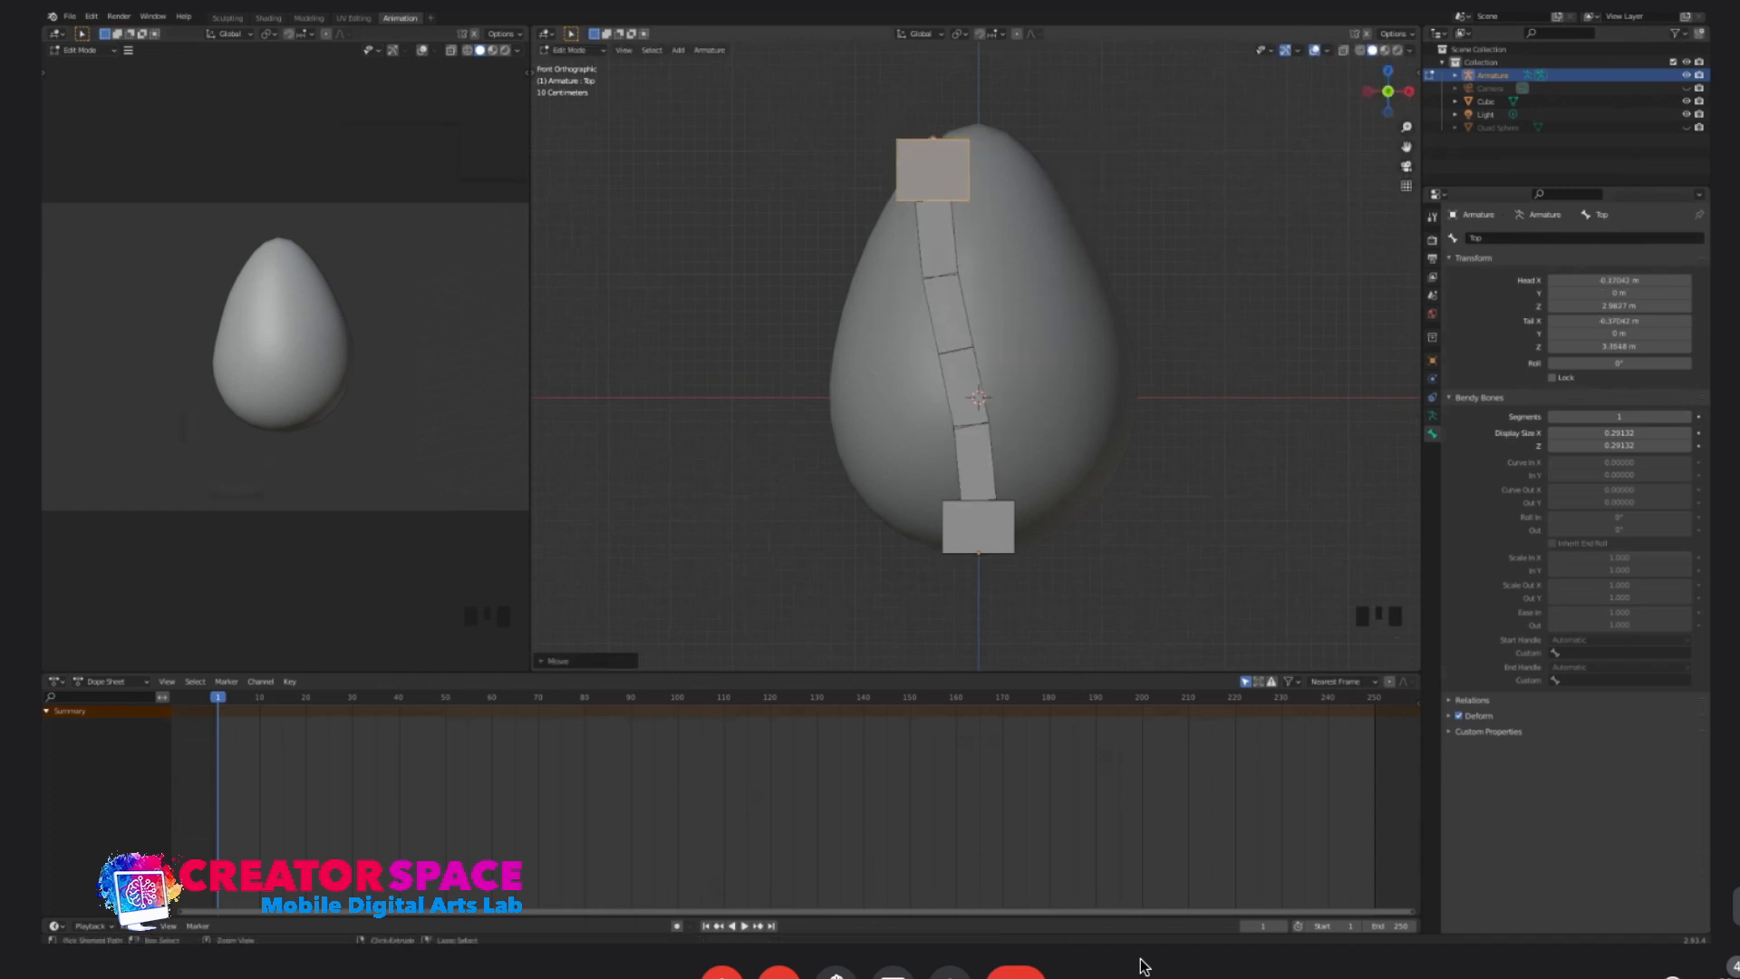
key(super+z)
- Switch the armature to Pose Mode, try moving the Top bone several times, and cancel or undo each attempt
scroll(976, 353, up, 1)
shift+middle_drag(977, 353, 959, 469)
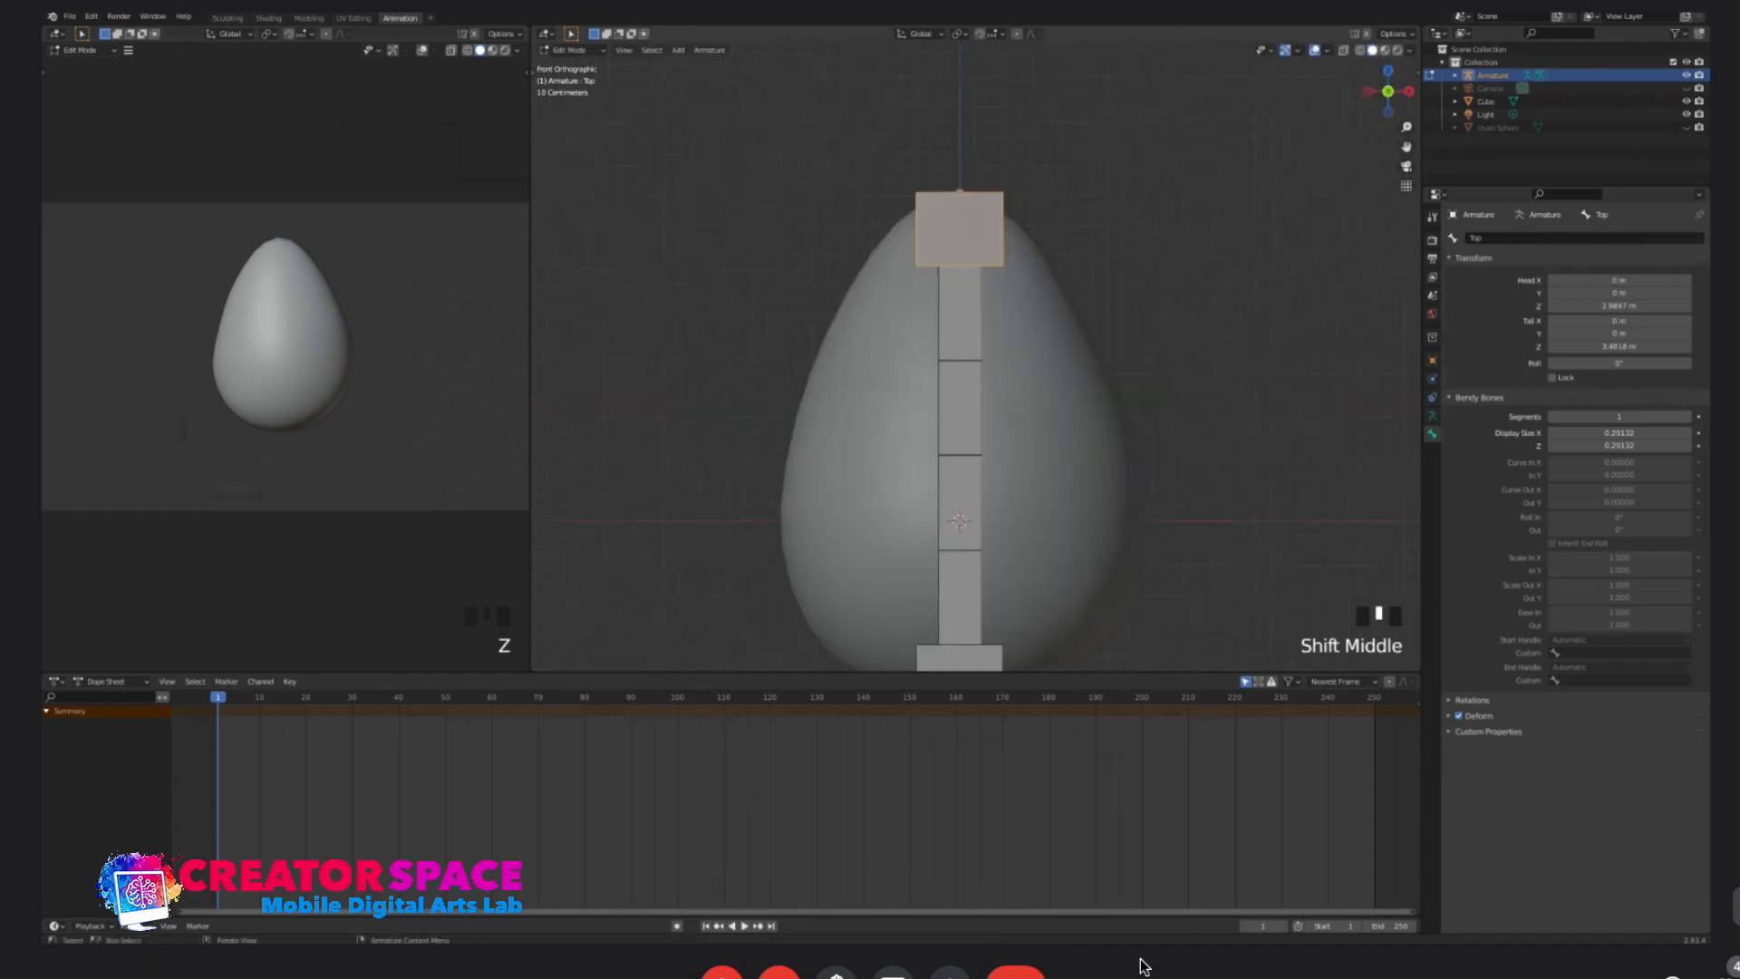
click(960, 228)
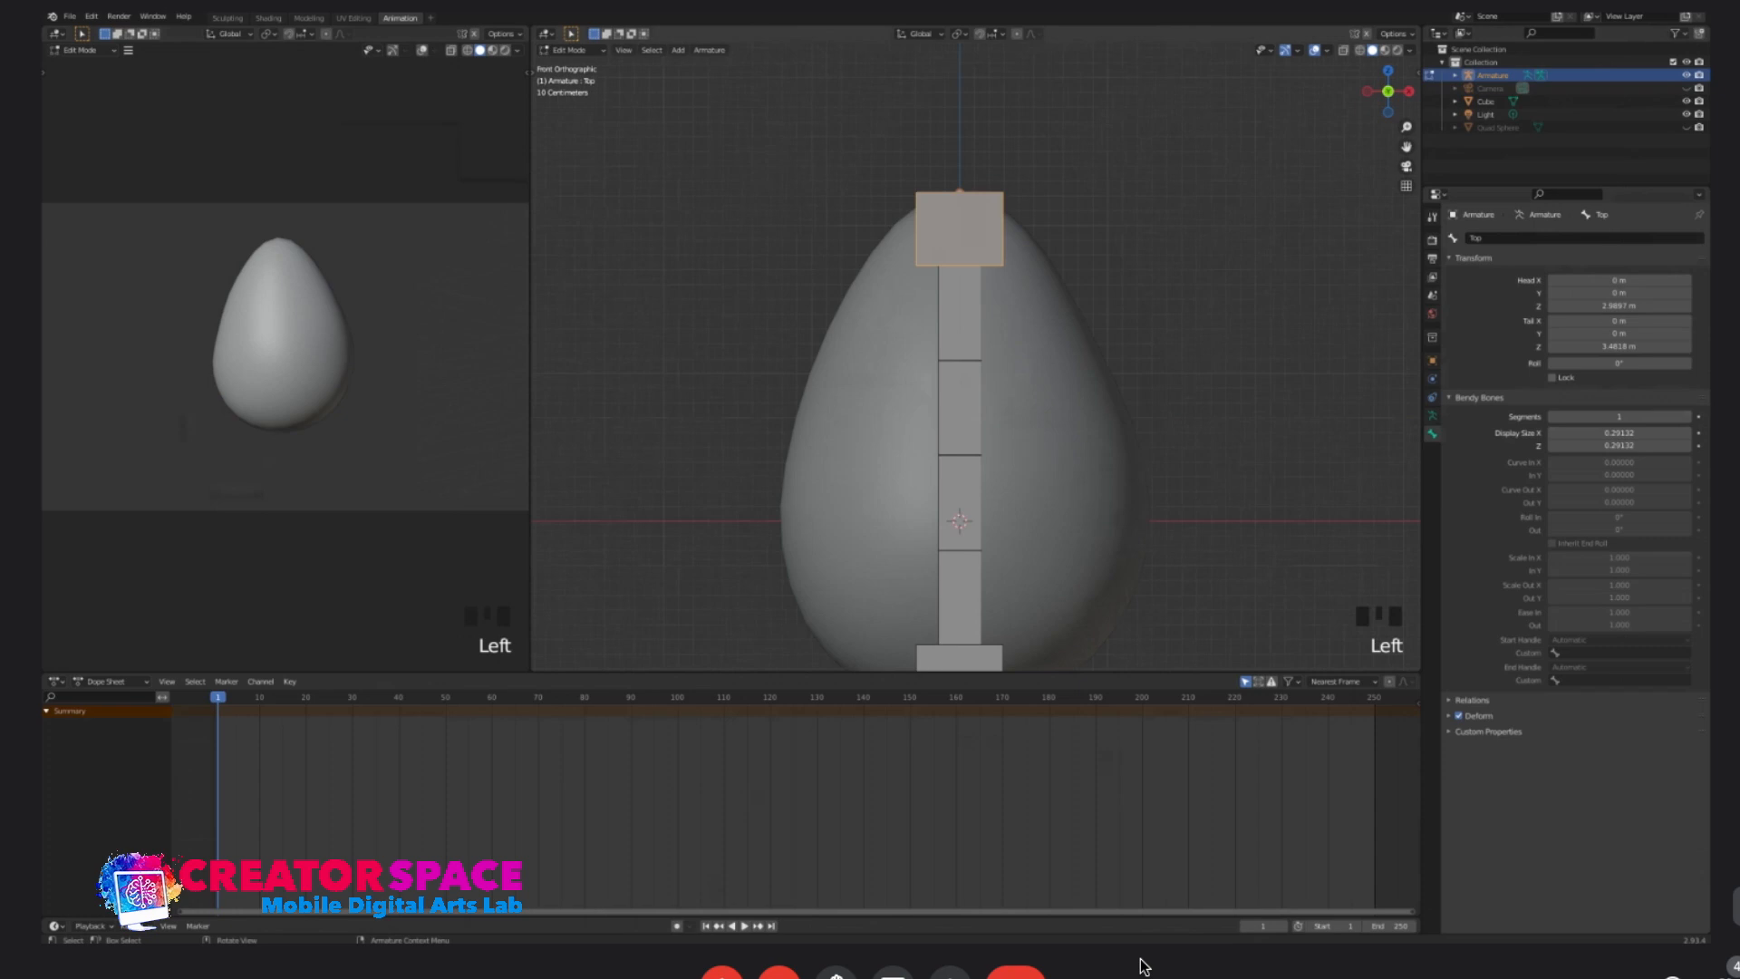
key(ctrl+Tab)
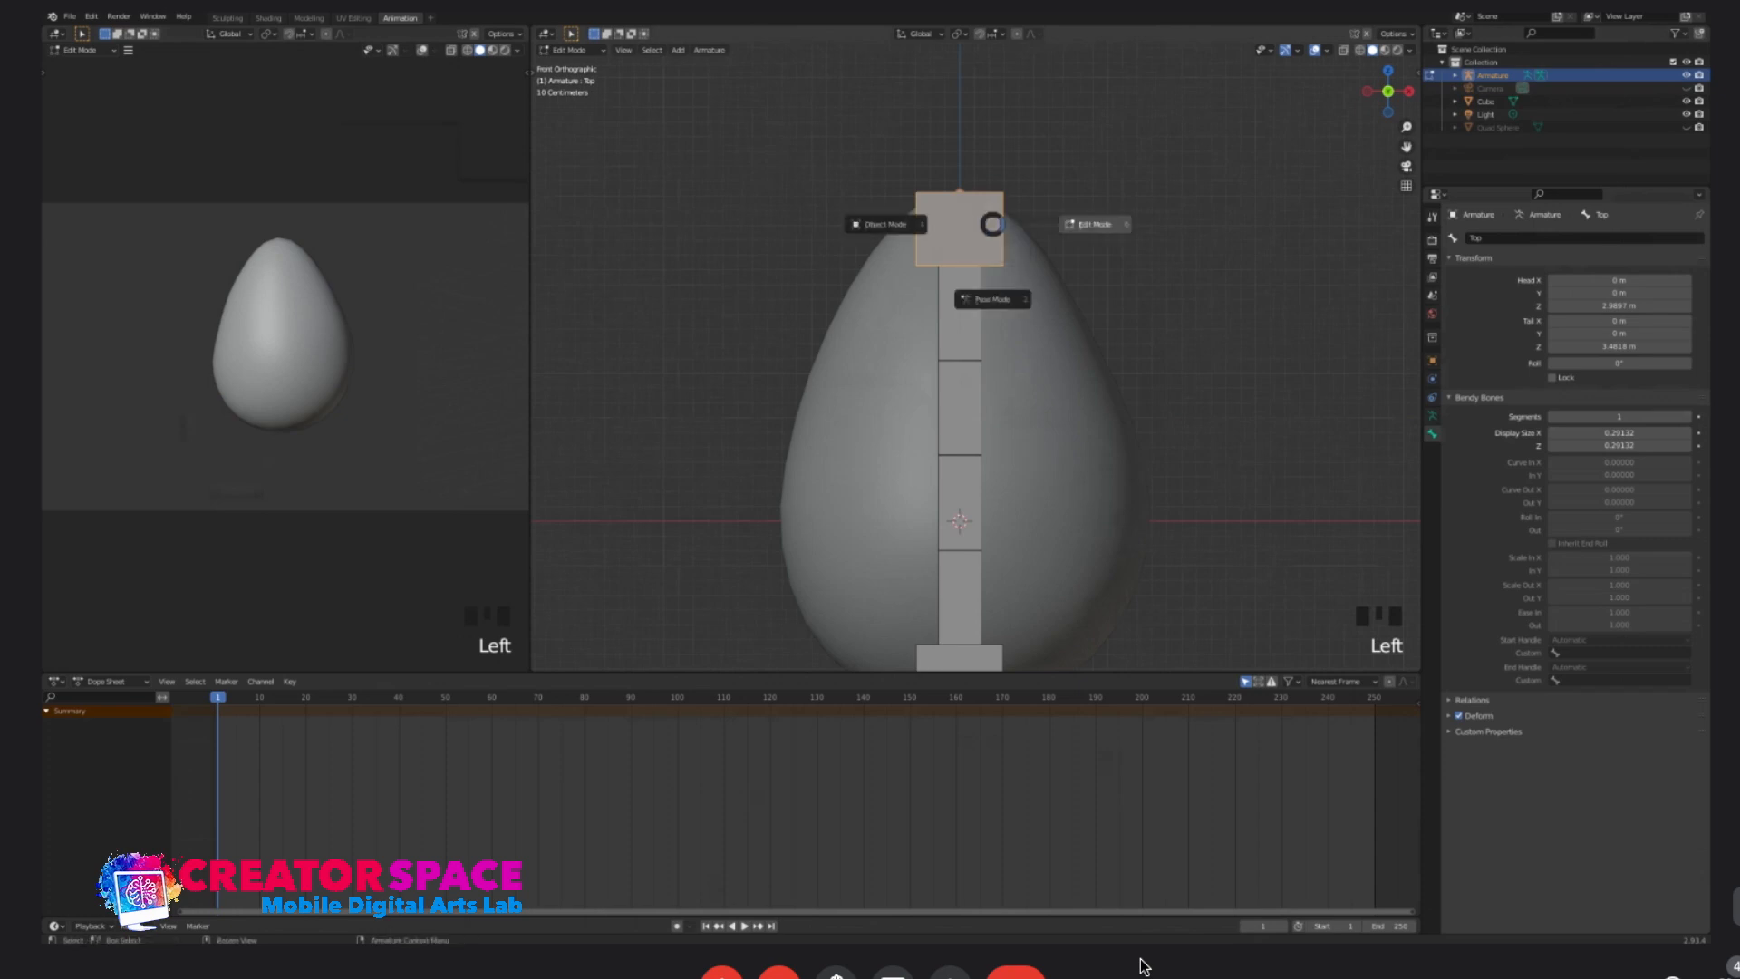
click(992, 300)
key(g)
click(988, 294)
key(super+z)
key(g)
key(Escape)
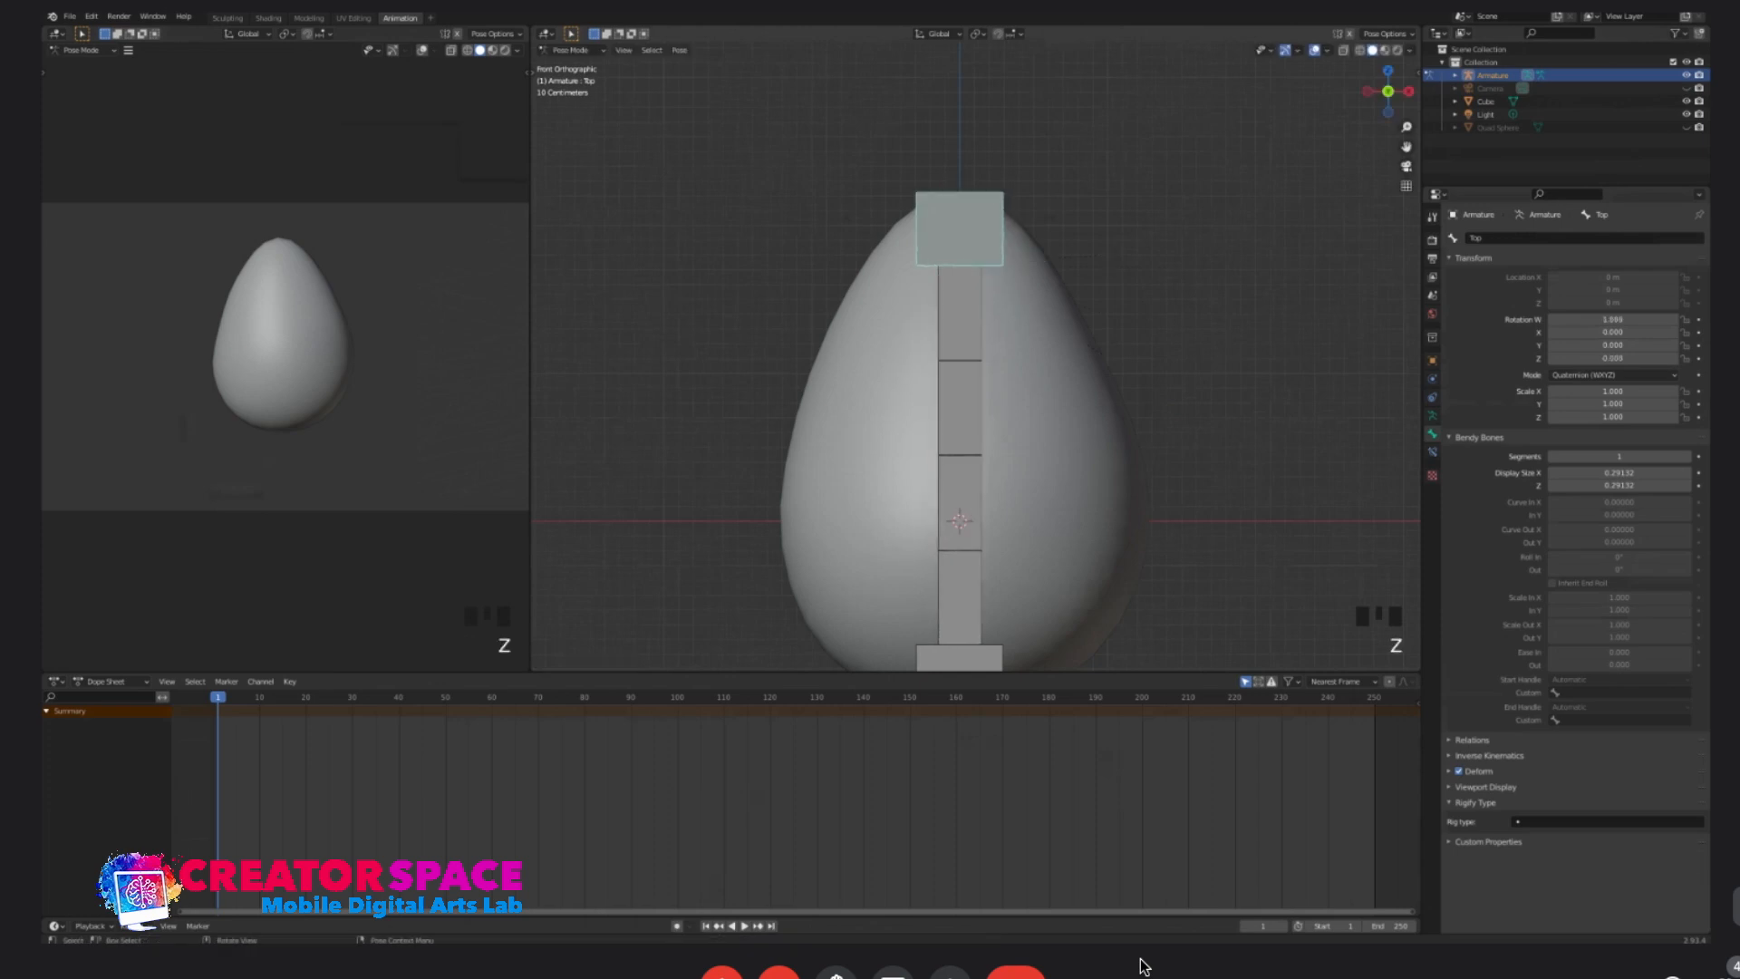
key(g)
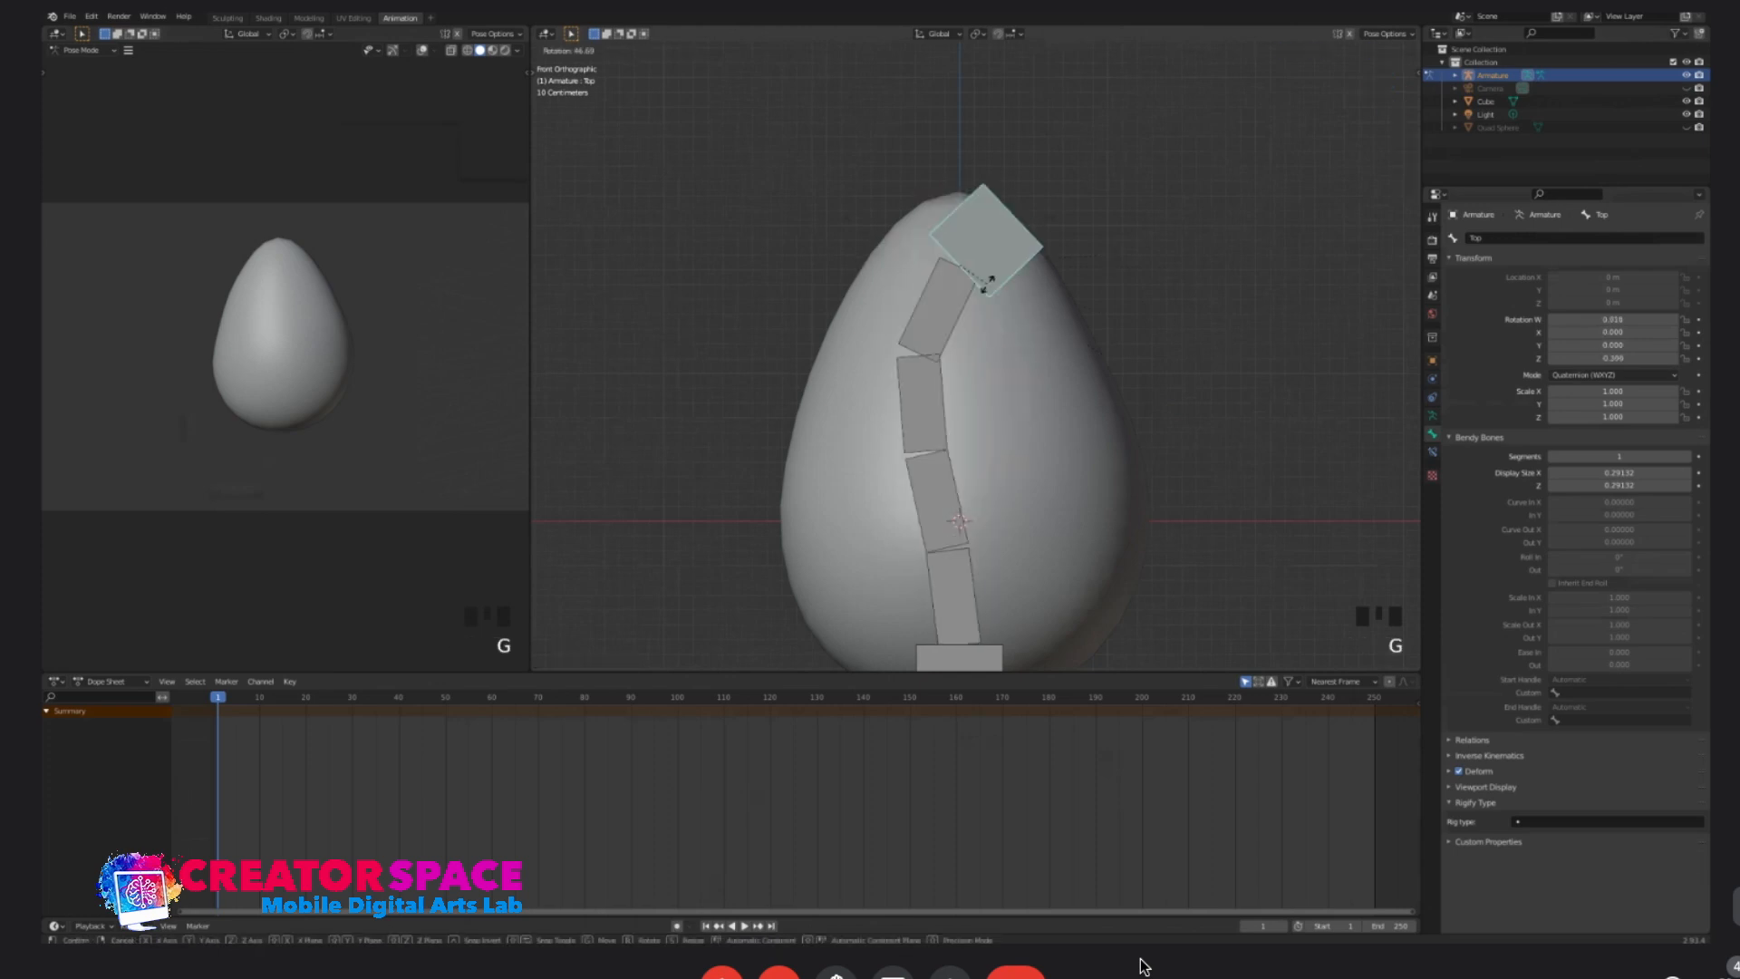
key(Escape)
key(g)
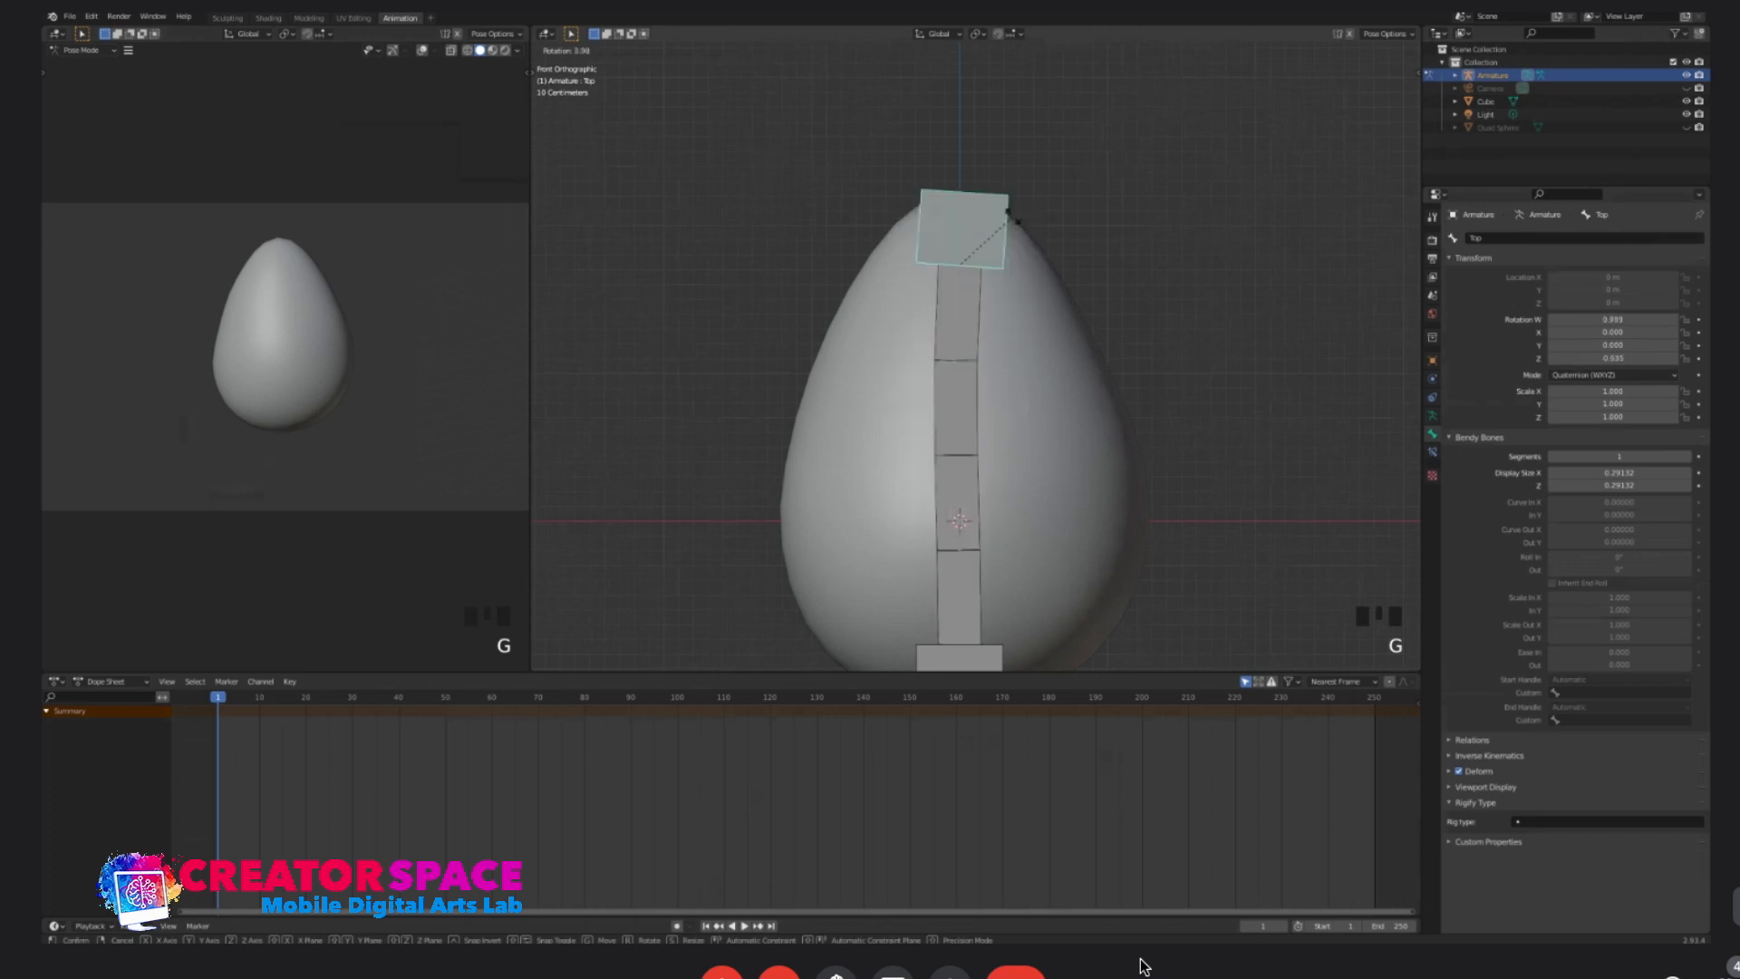
click(1056, 272)
key(ctrl+z)
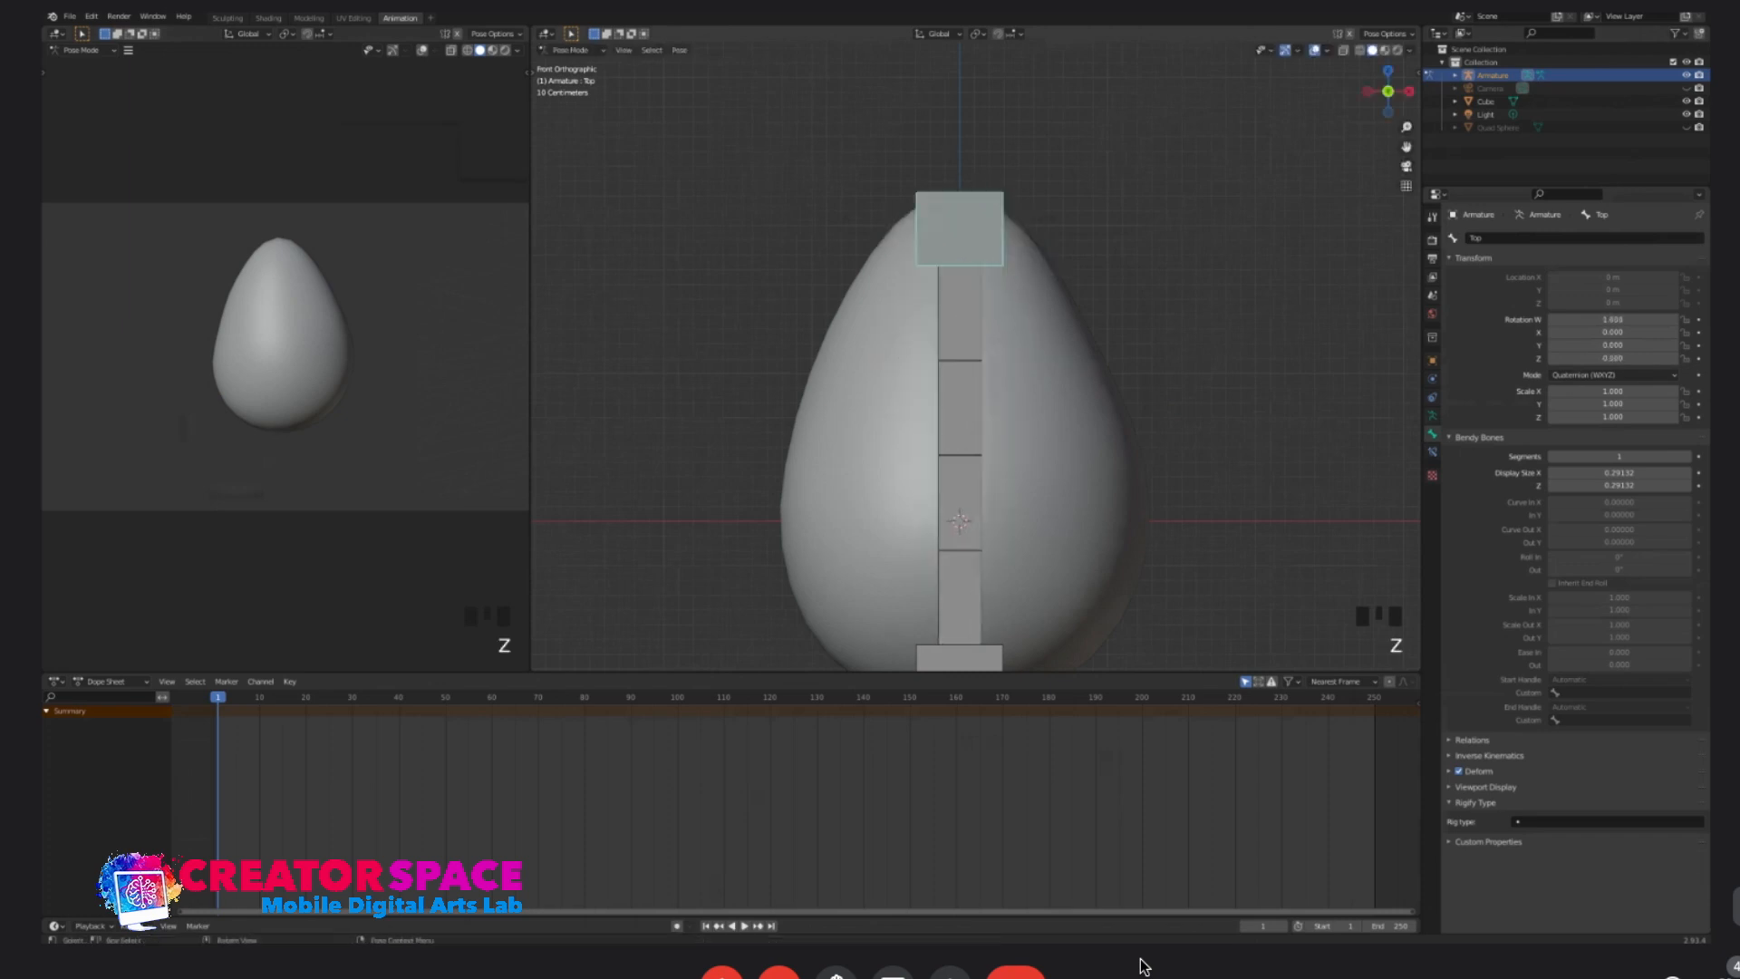
- Return the armature to Edit Mode and clear the Top bone's parent
key(ctrl+Tab)
key(ctrl+Tab)
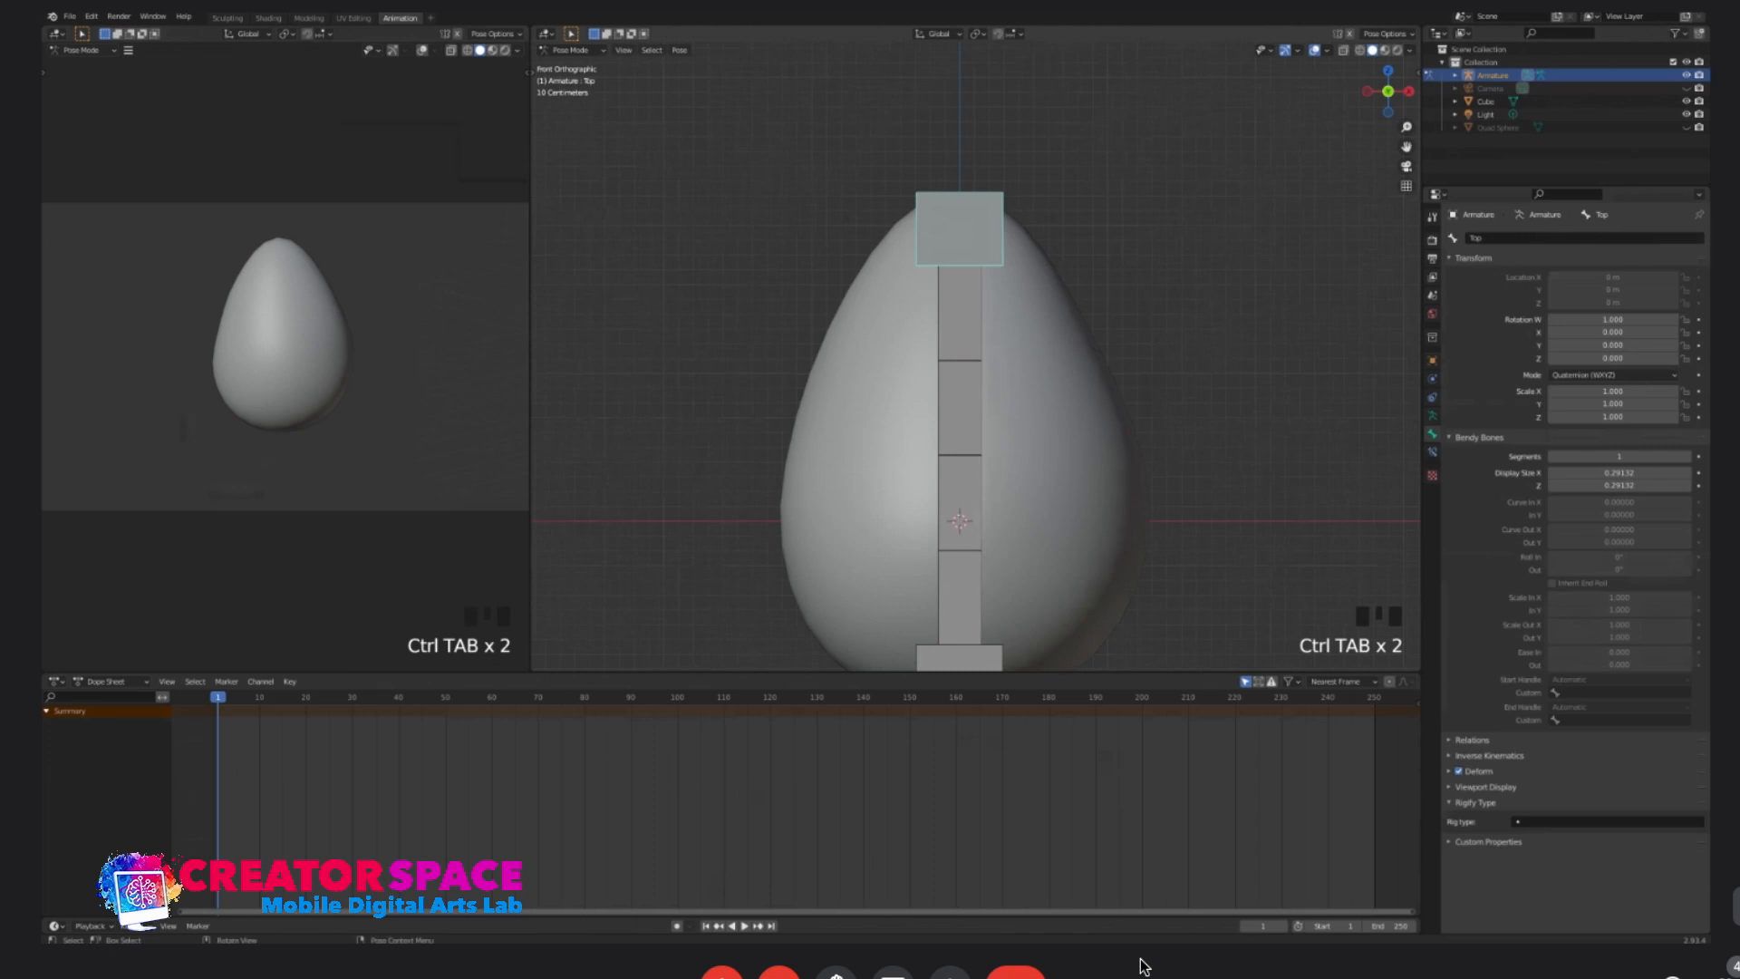
click(573, 50)
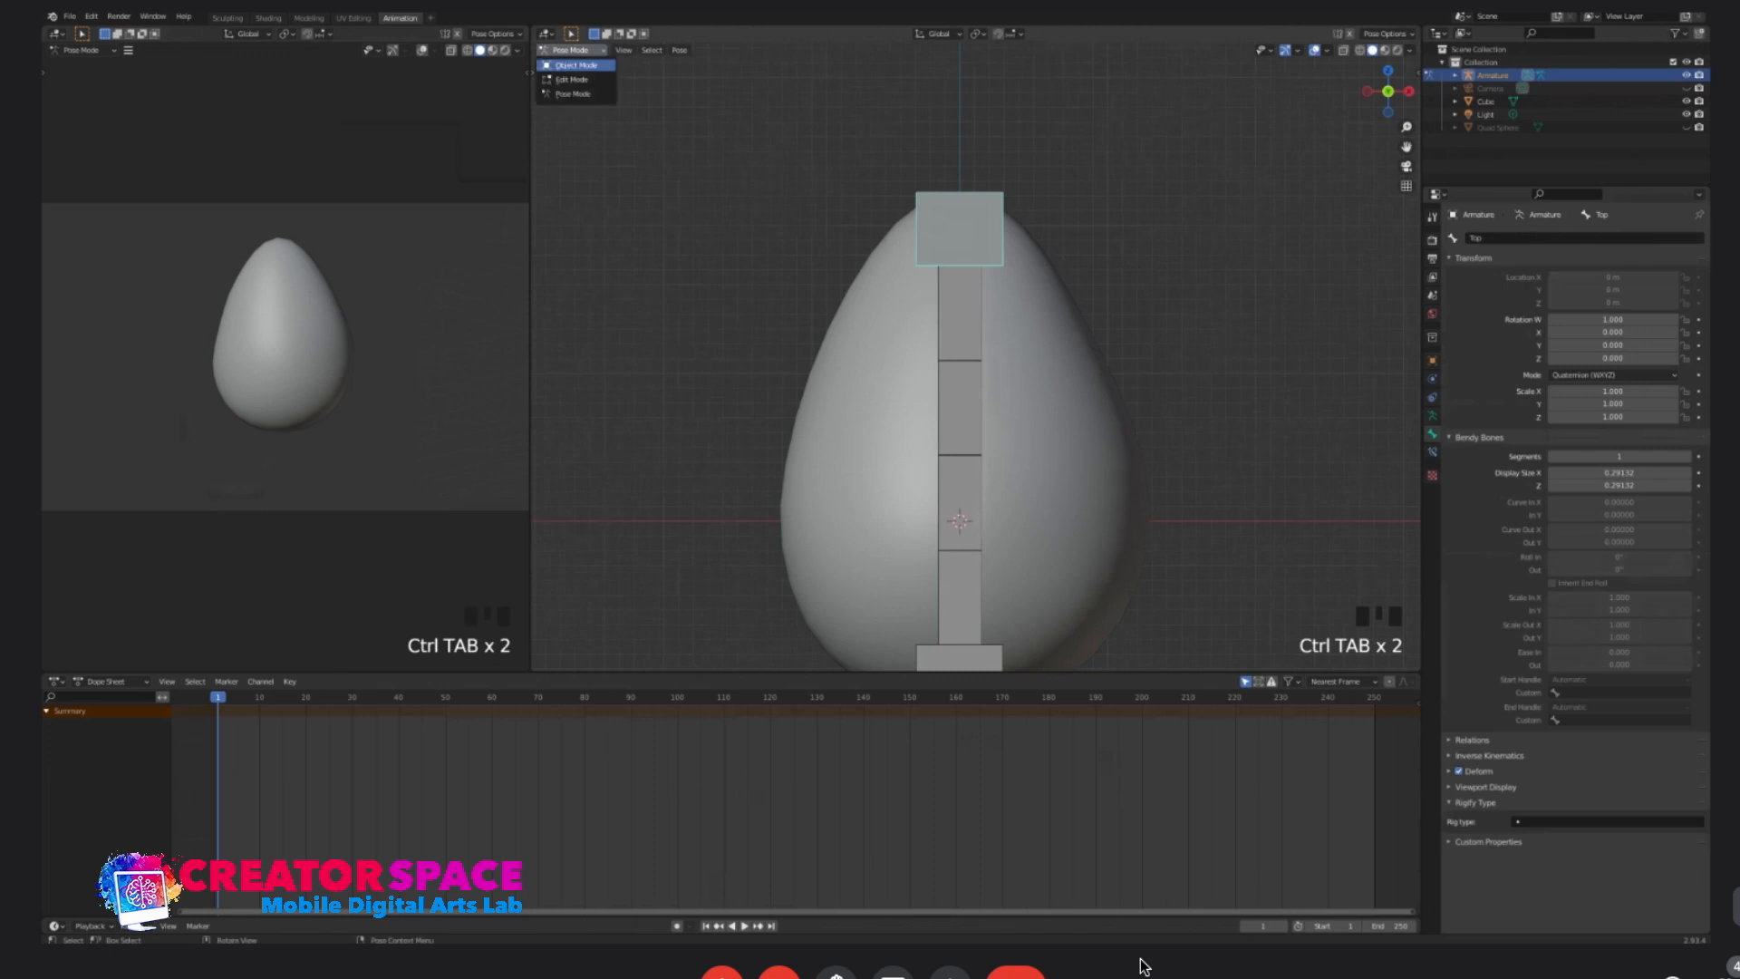
click(573, 79)
click(960, 194)
click(960, 226)
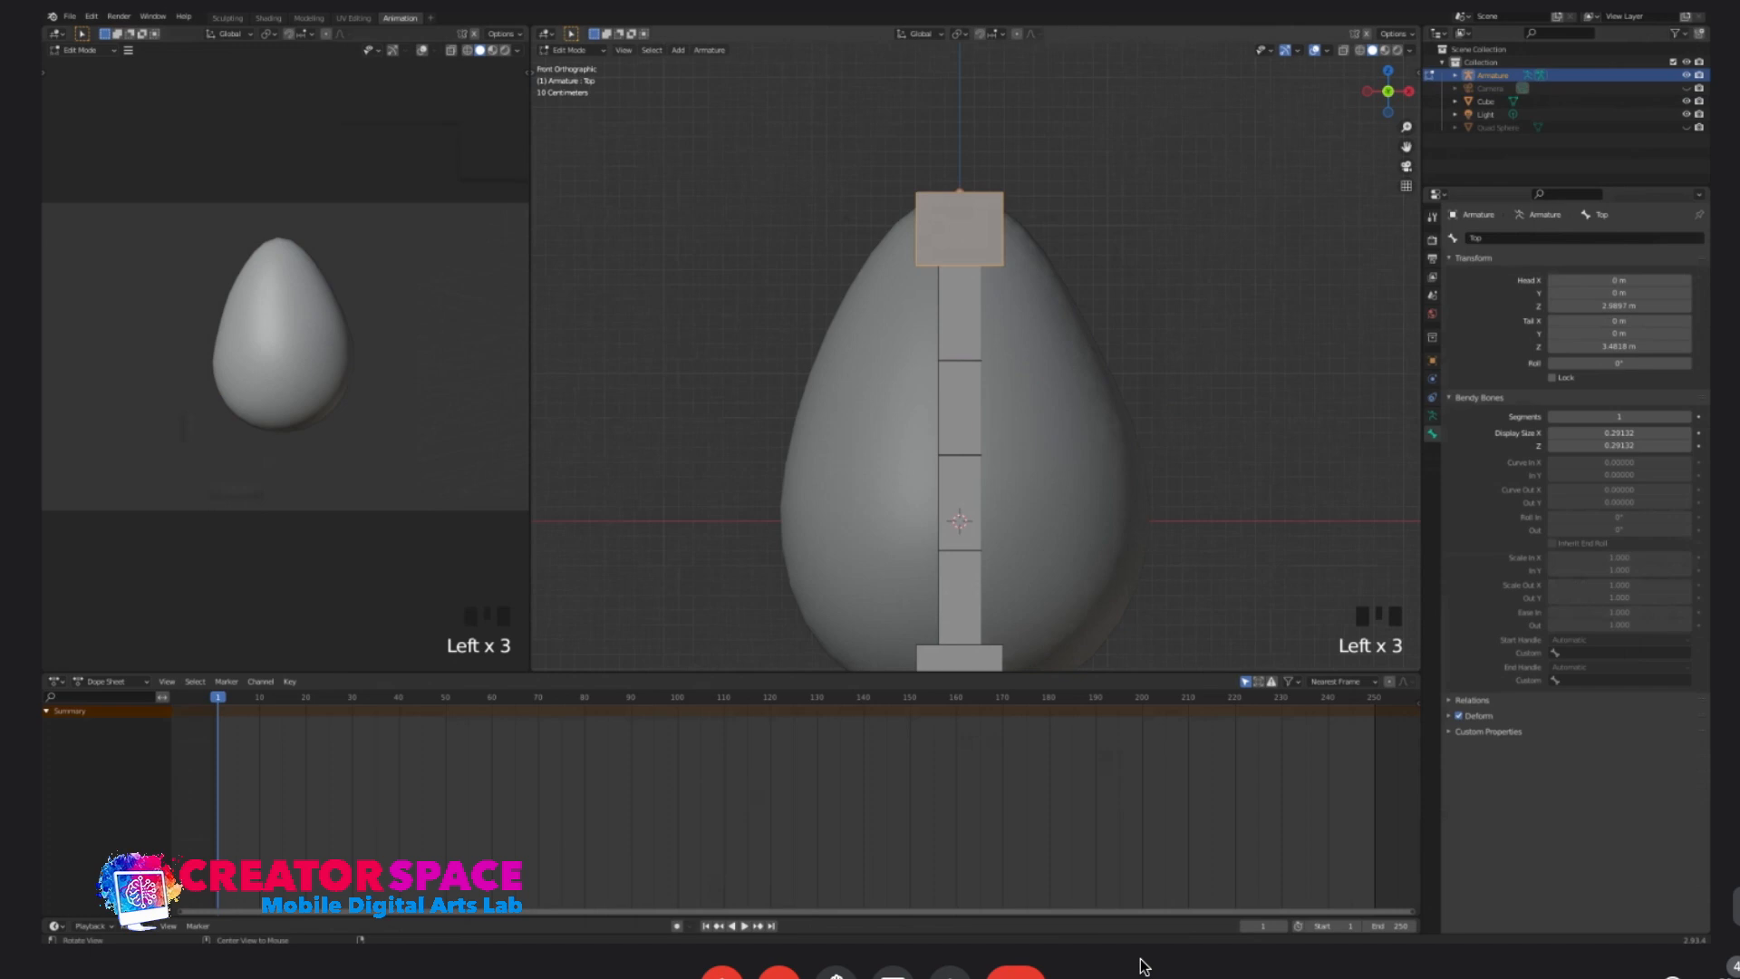
key(alt+p)
click(943, 258)
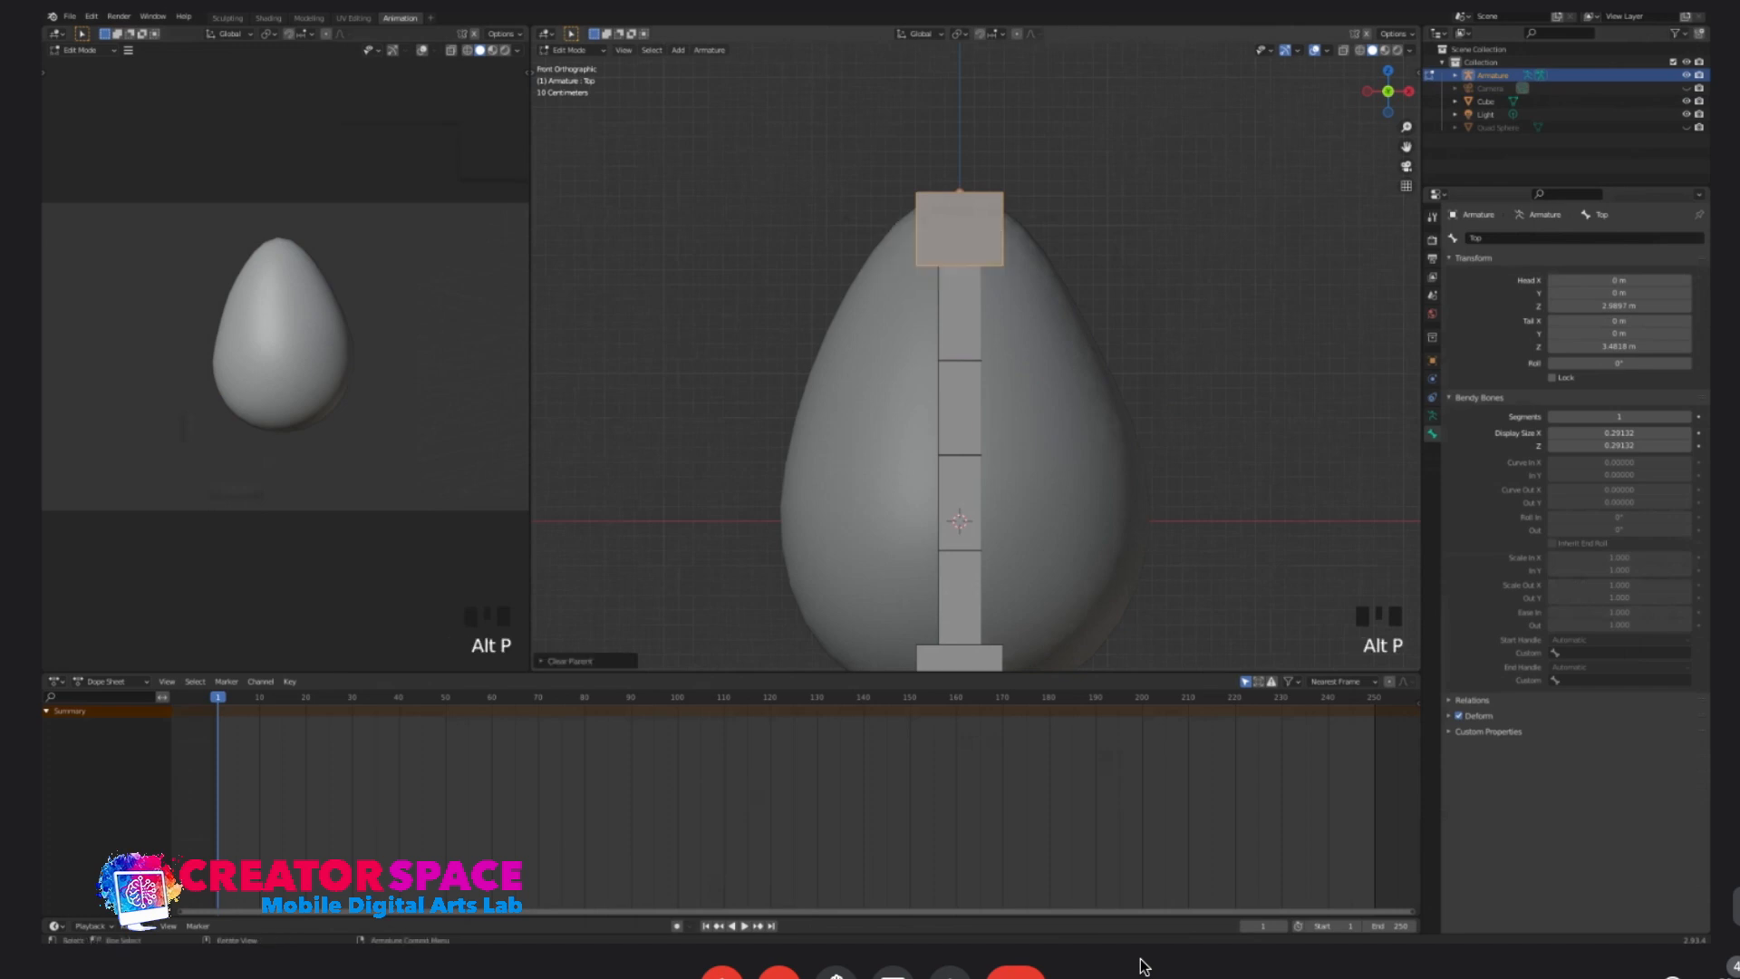
- Try moving the unparented Top bone away from the egg's tip, and undo the move
key(g)
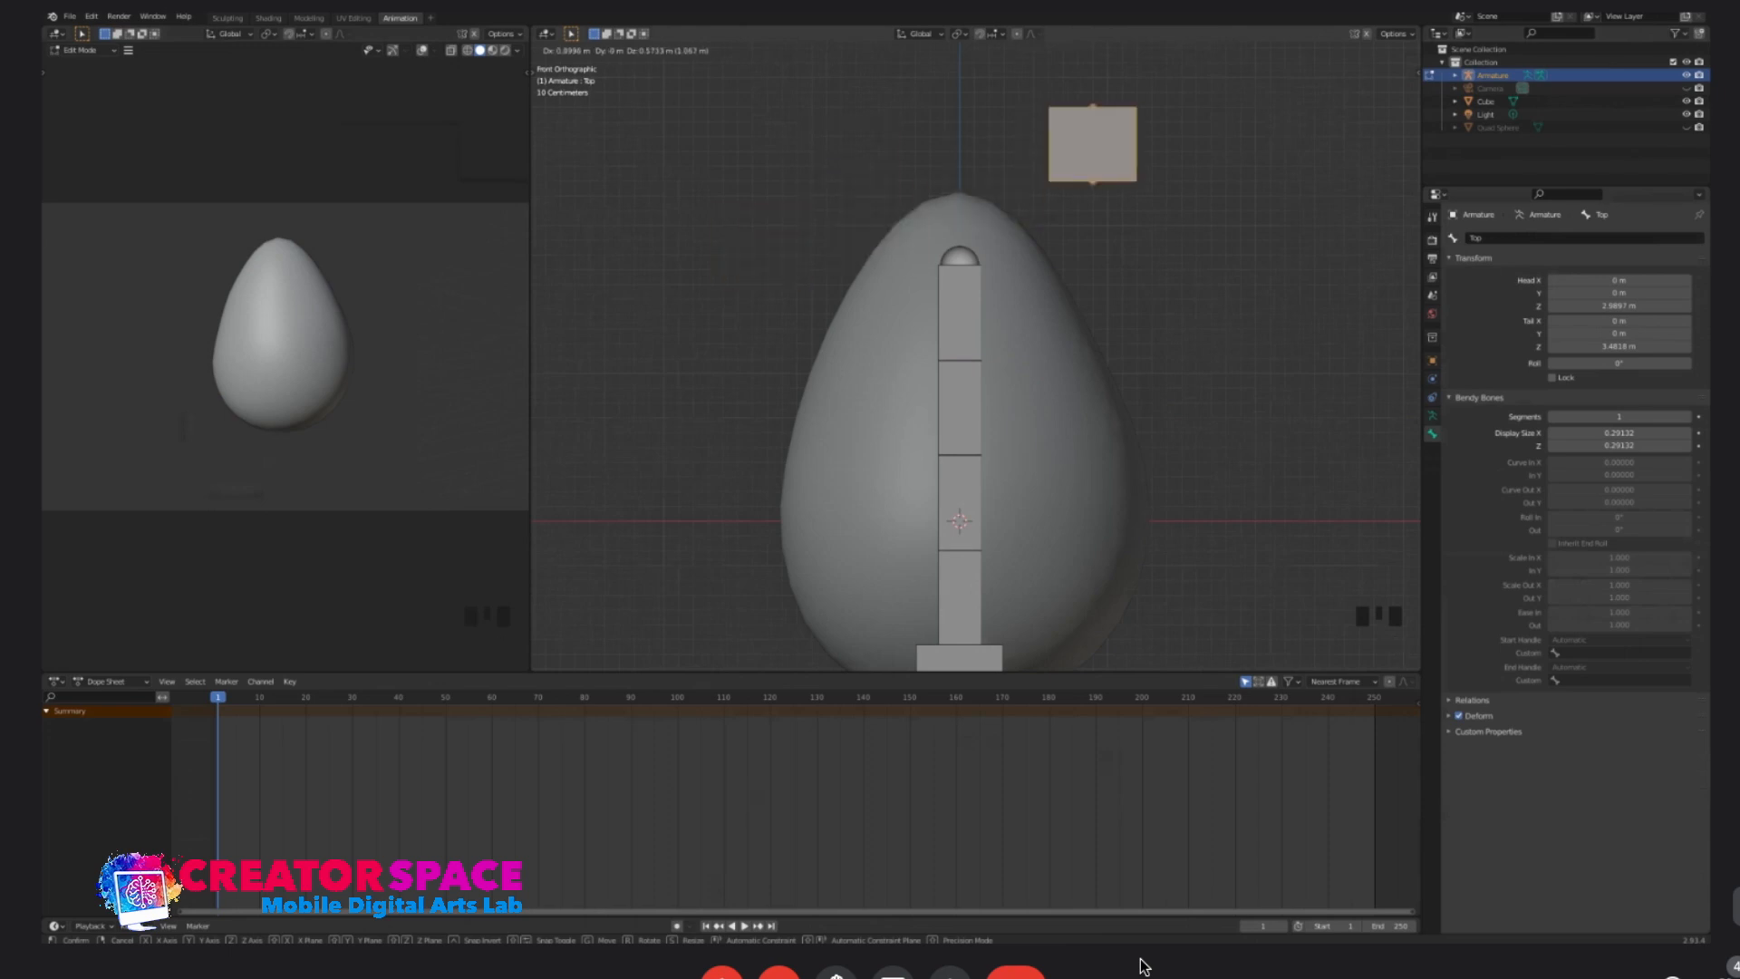
click(997, 183)
key(ctrl+z)
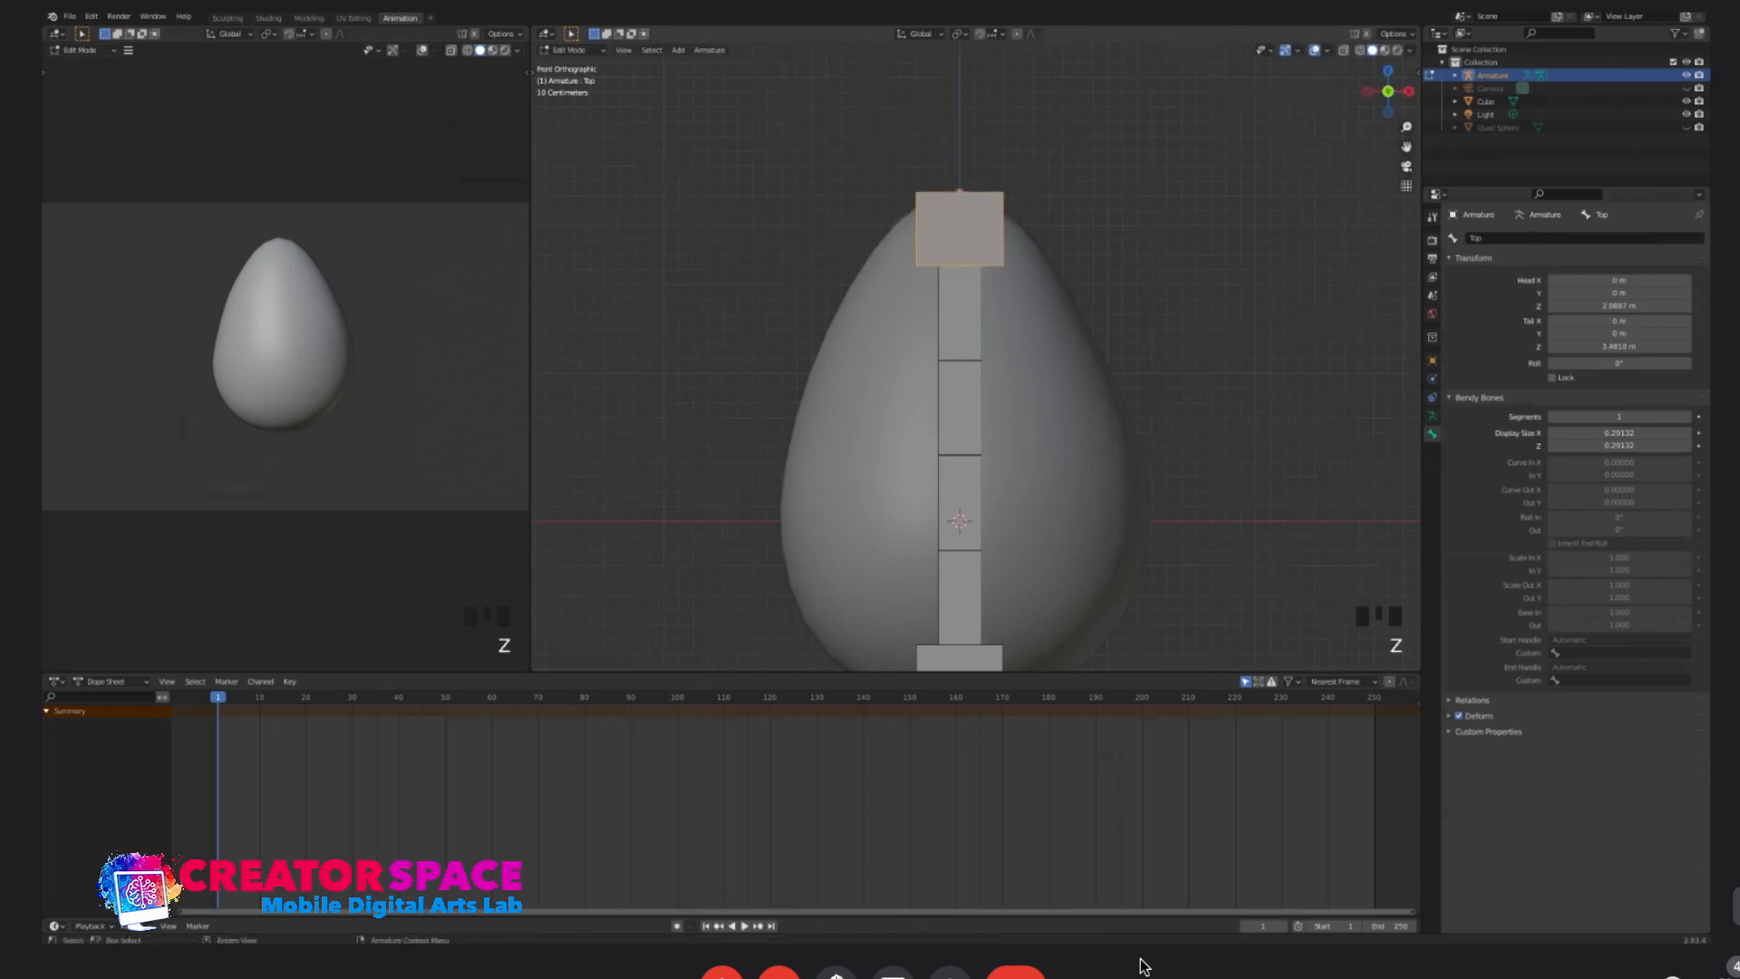
- Switch the armature to Pose Mode and add a Stretch To constraint to the Middle bone
scroll(976, 358, down, 1)
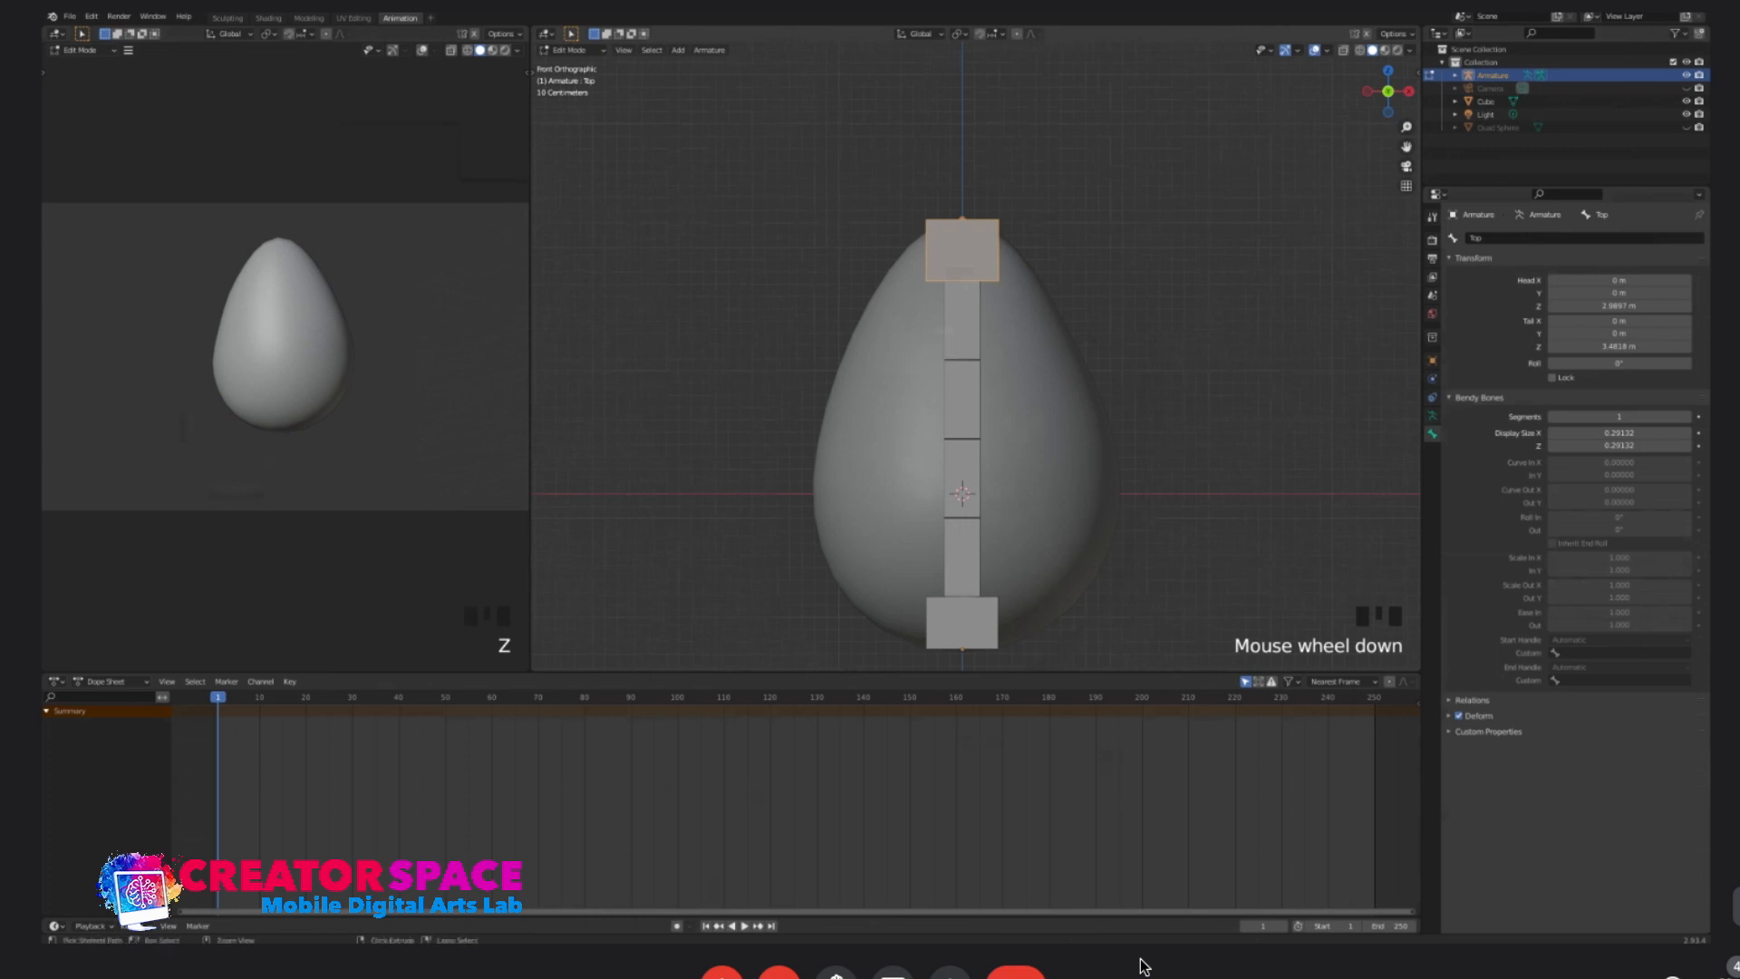
key(ctrl+Tab)
click(942, 426)
click(906, 435)
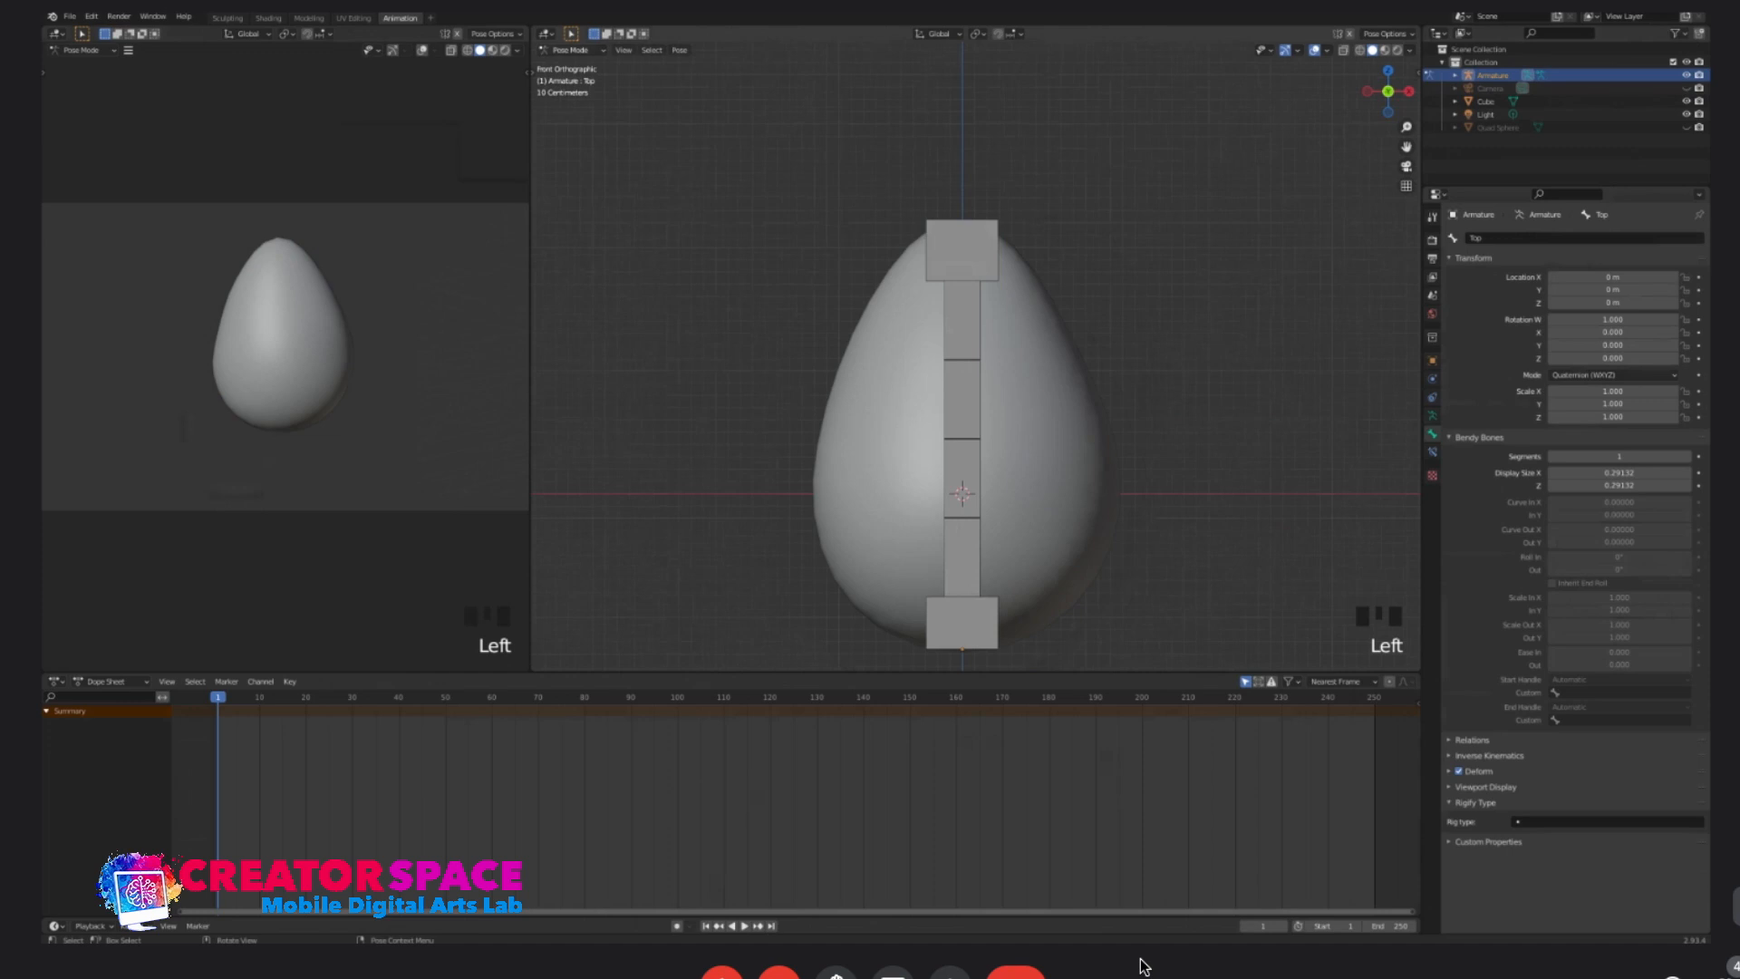
click(571, 50)
click(575, 94)
click(963, 410)
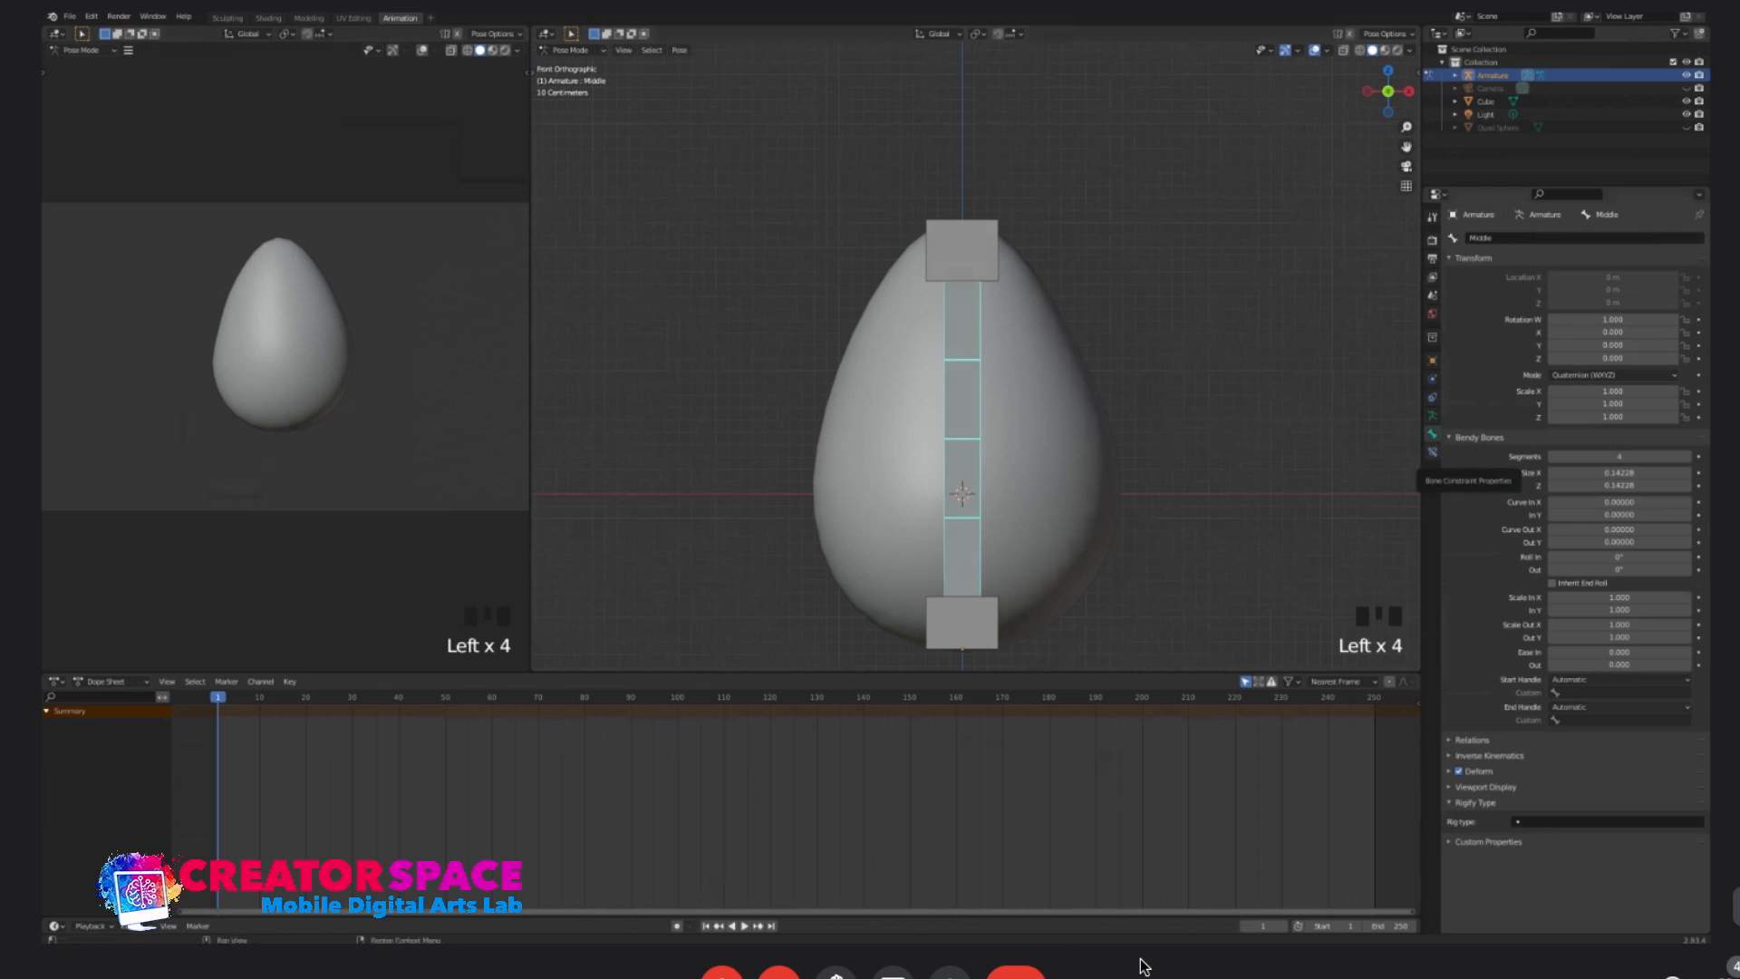
click(1432, 451)
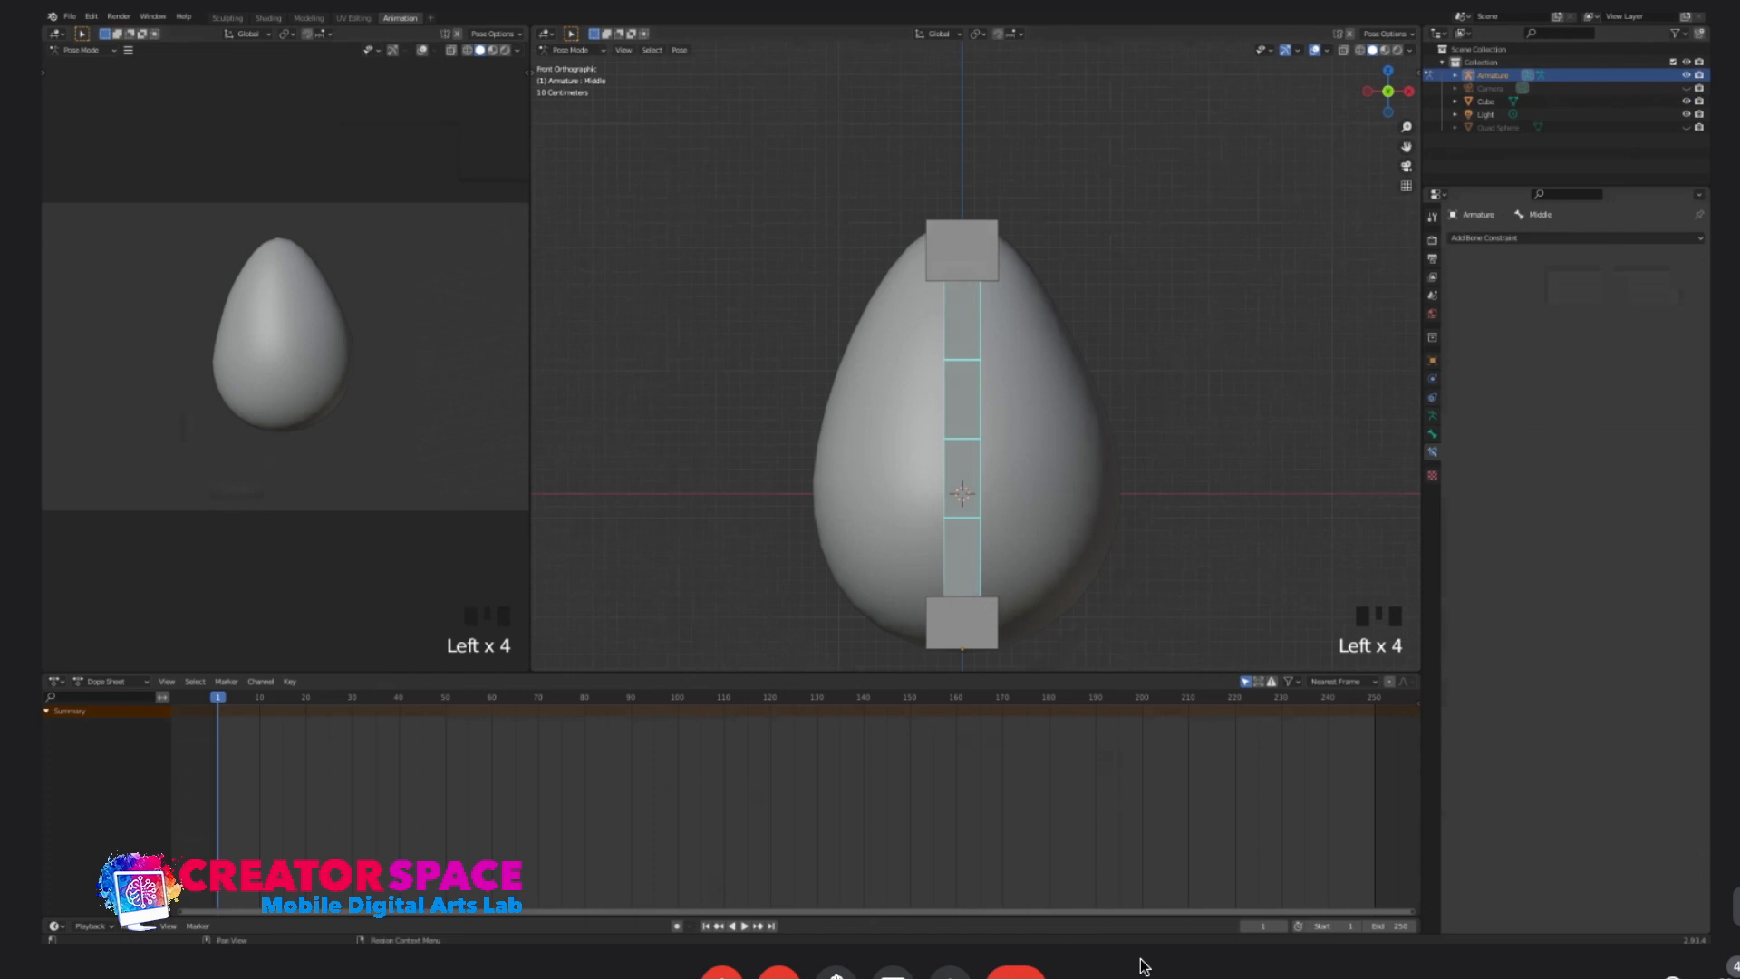
click(1486, 237)
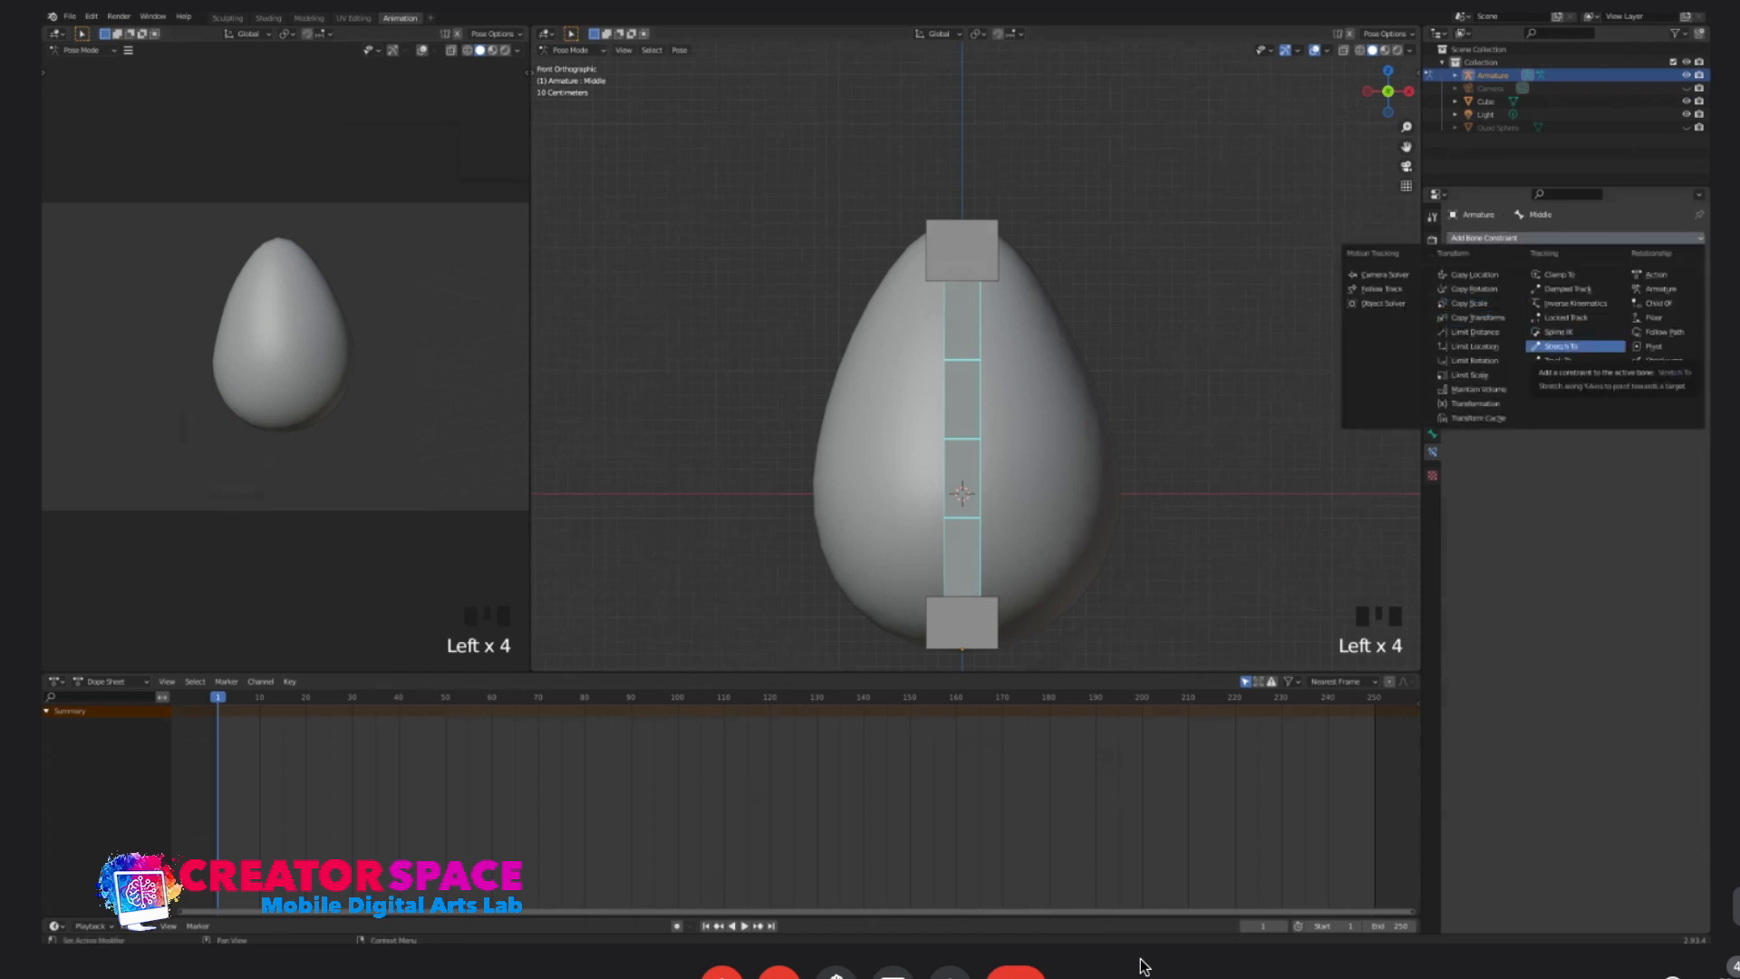
click(1575, 345)
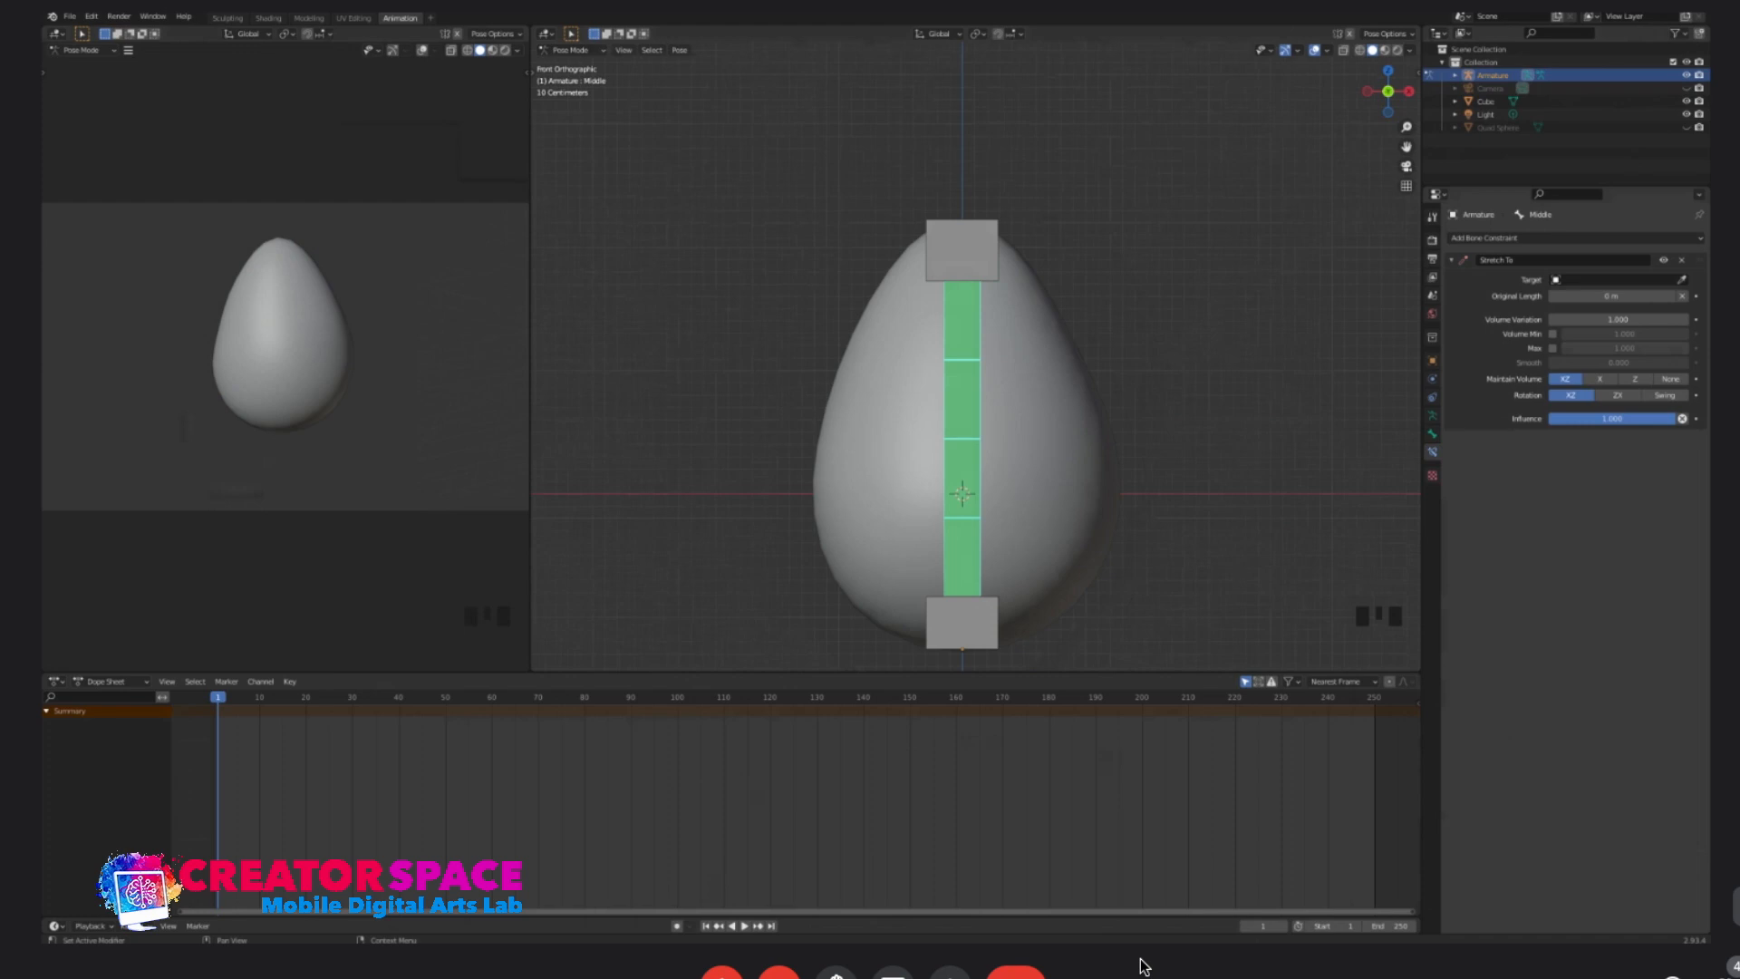
- Set the Stretch To constraint's target to Armature and its target bone to Top
click(1683, 280)
click(1616, 280)
click(1615, 280)
click(1609, 300)
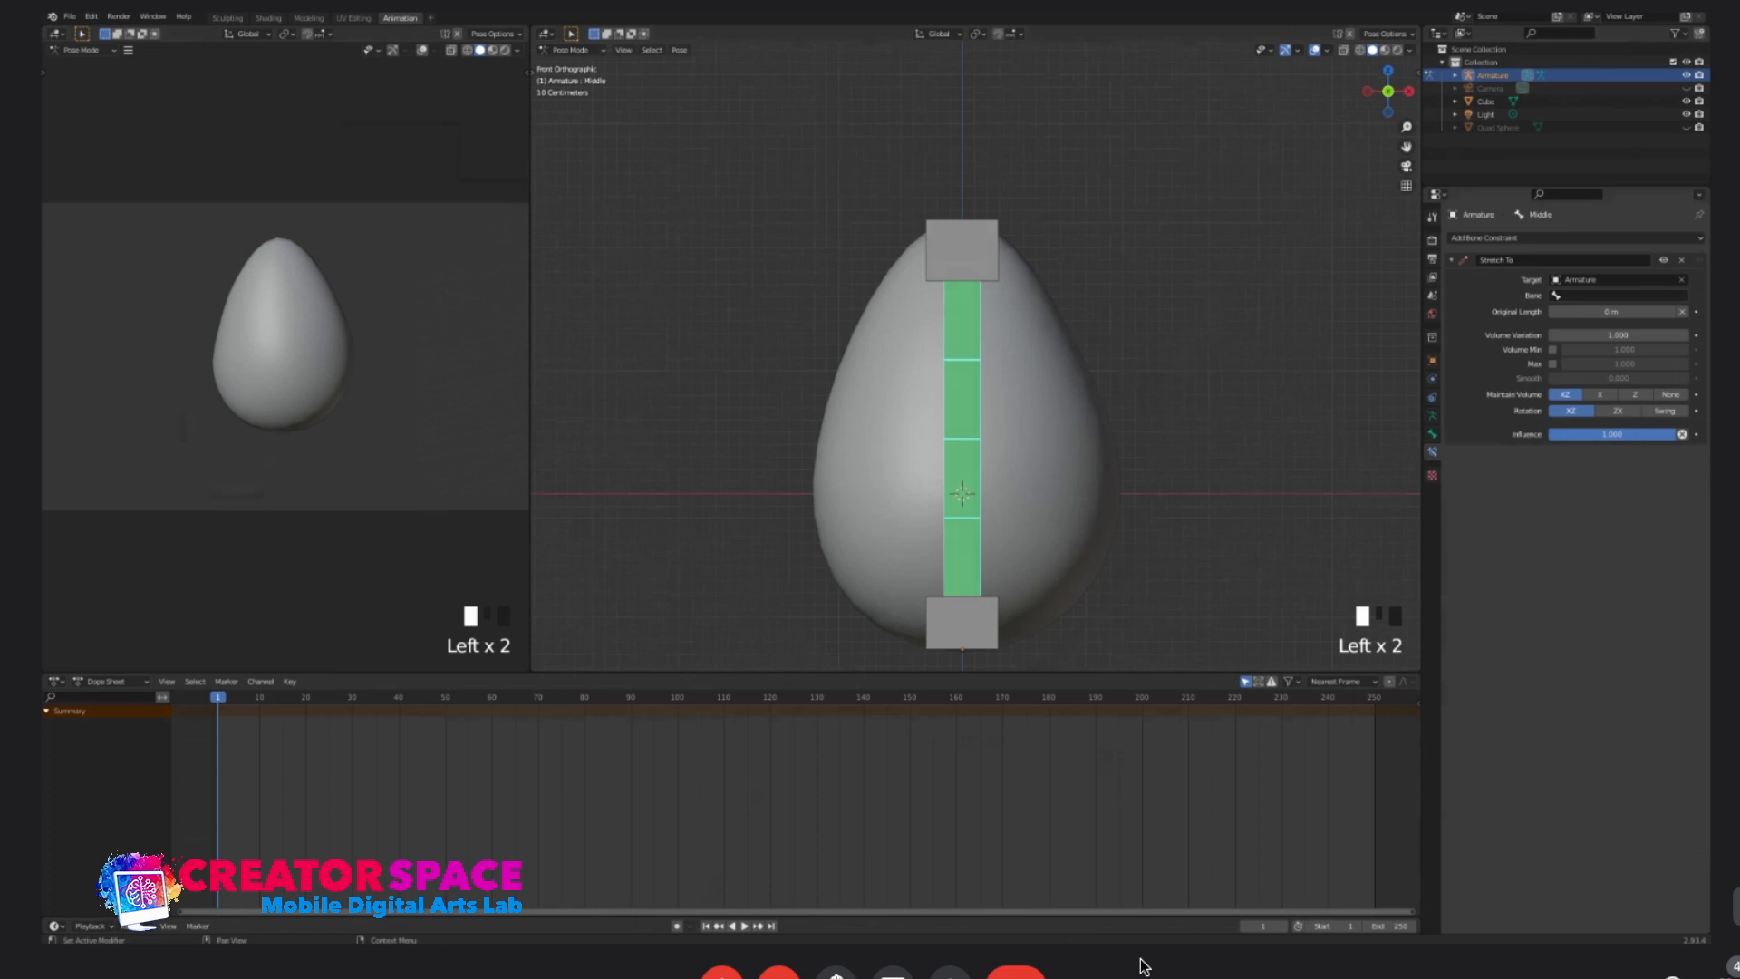
click(1622, 295)
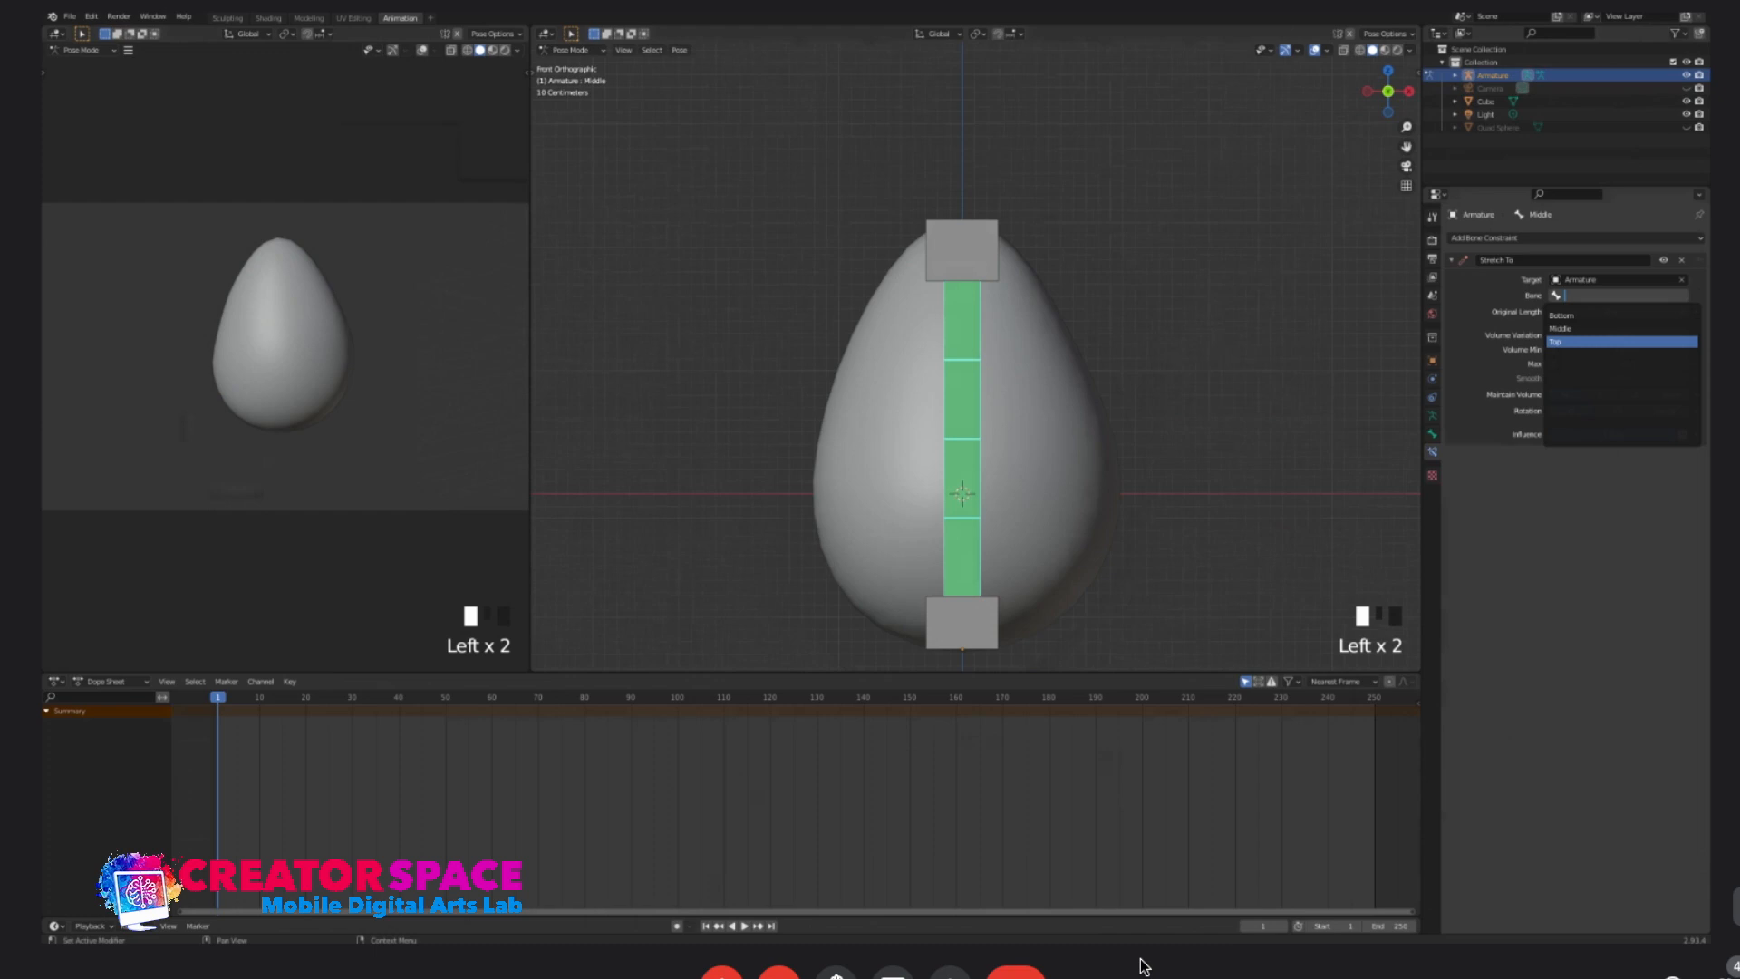
click(1623, 341)
- Try moving and rotating the Top bone to test the Middle bone's stretch, undoing each transform
click(961, 249)
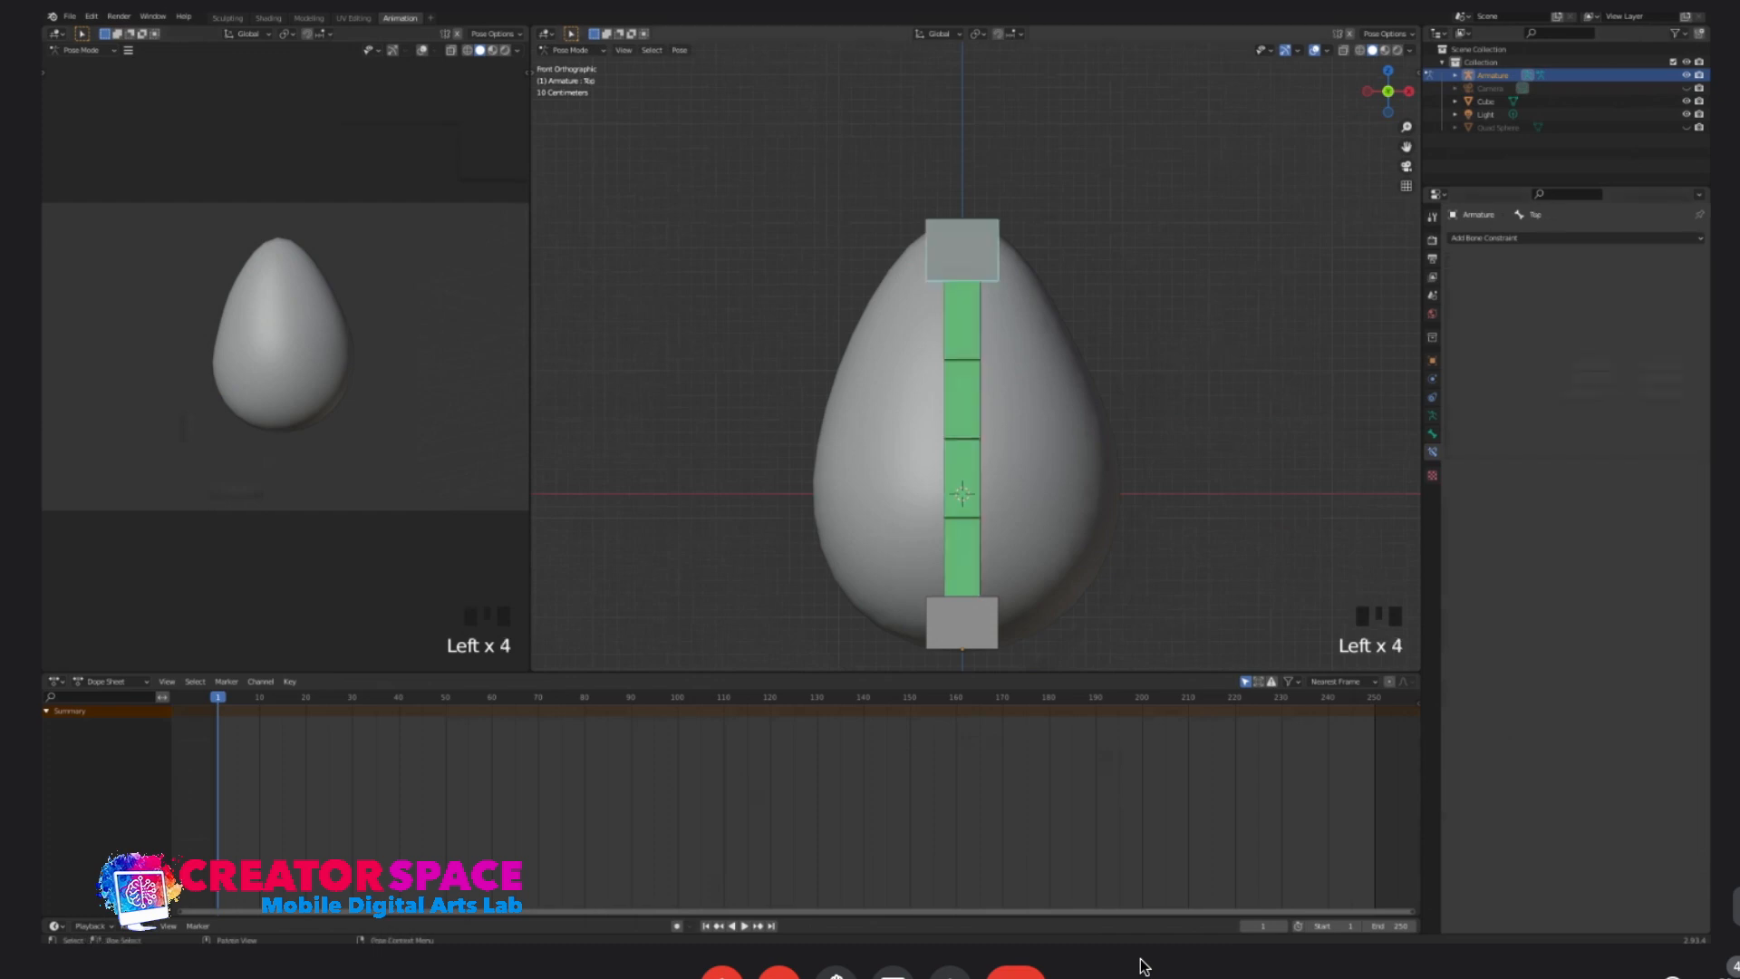
key(g)
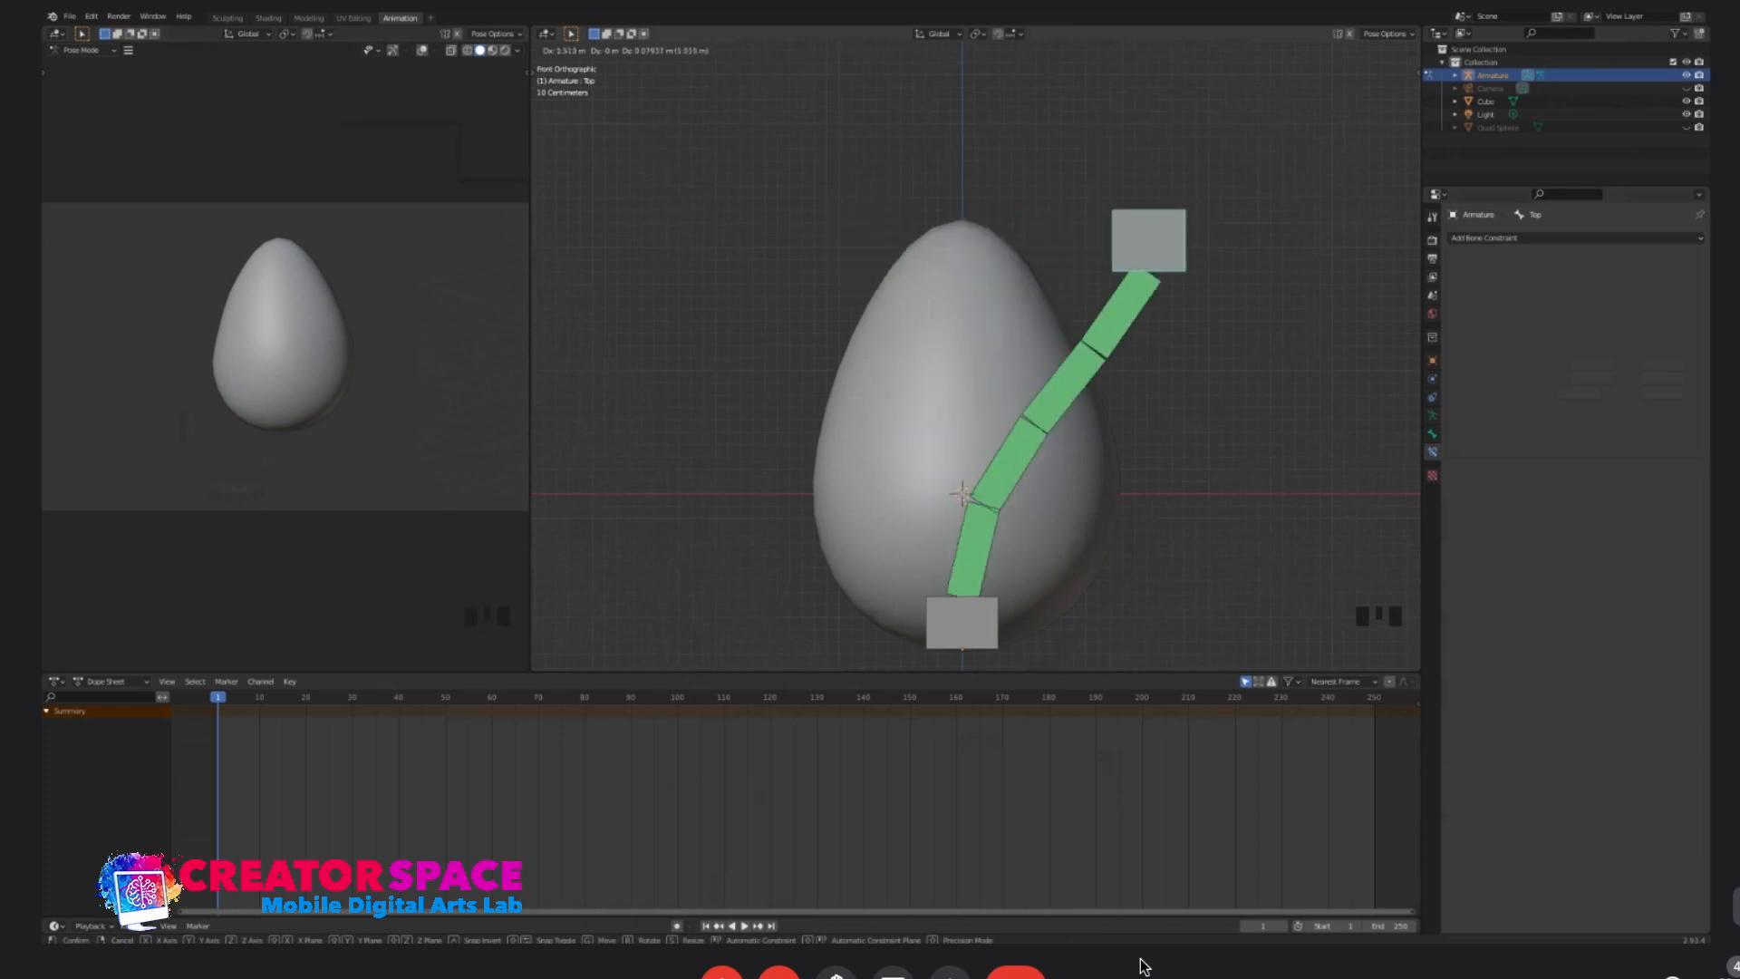
key(Return)
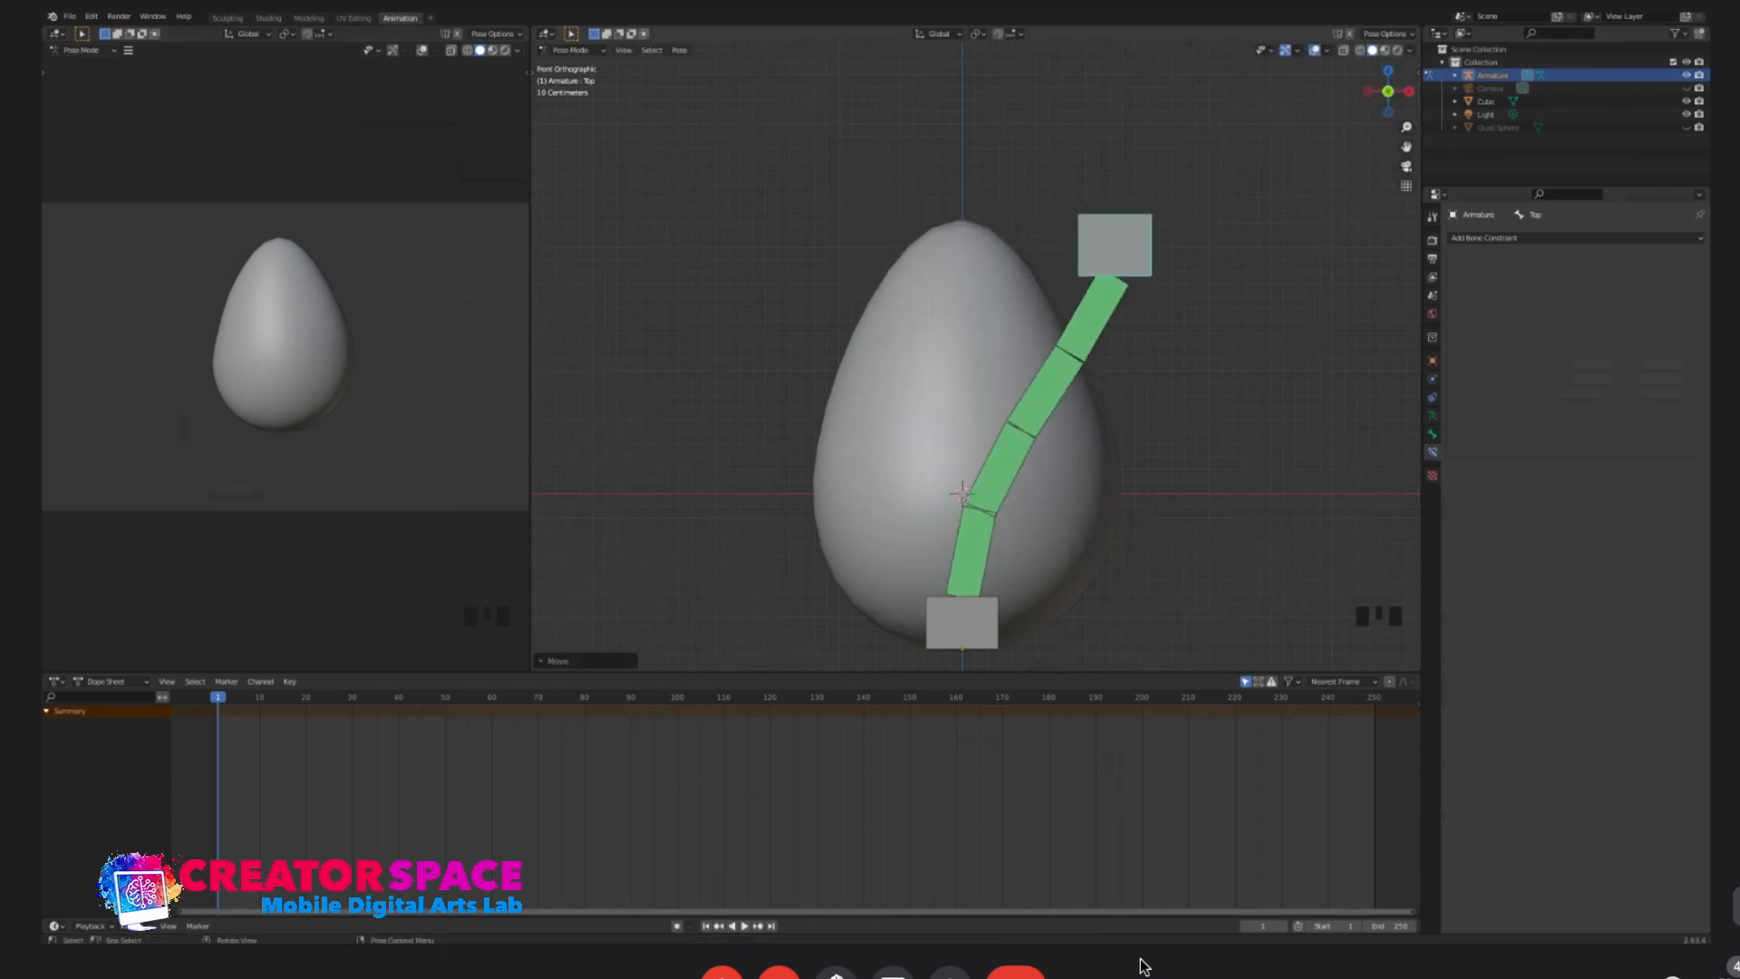
key(ctrl+z)
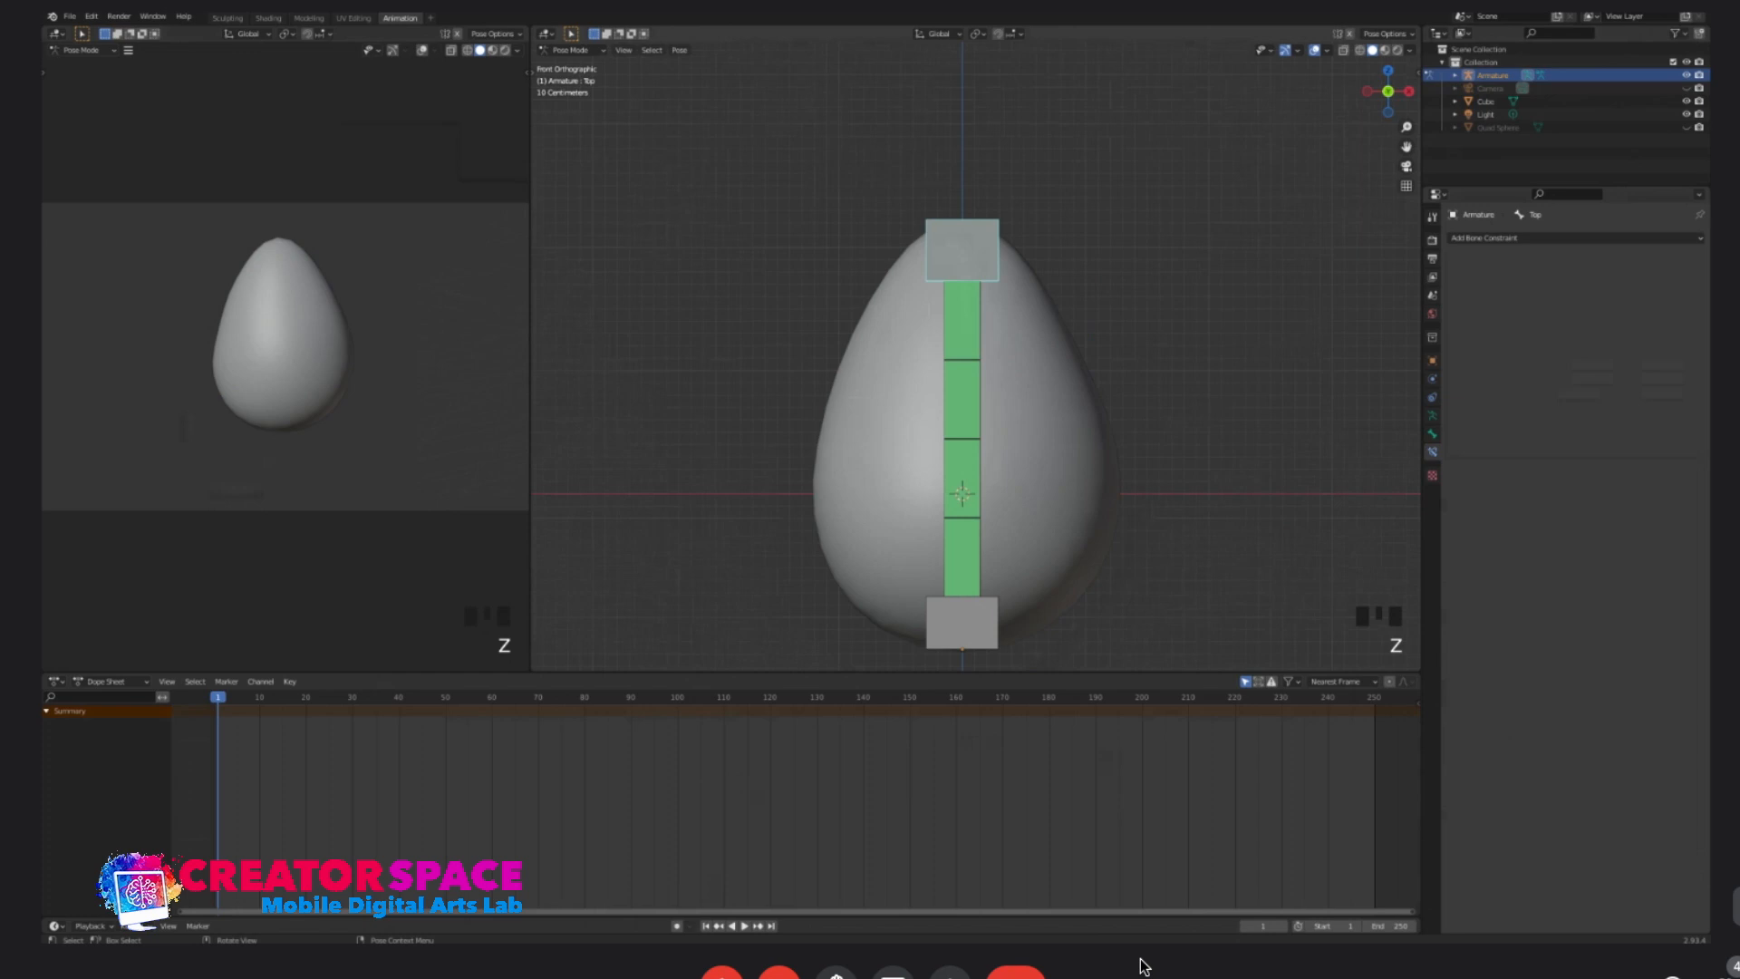
key(r)
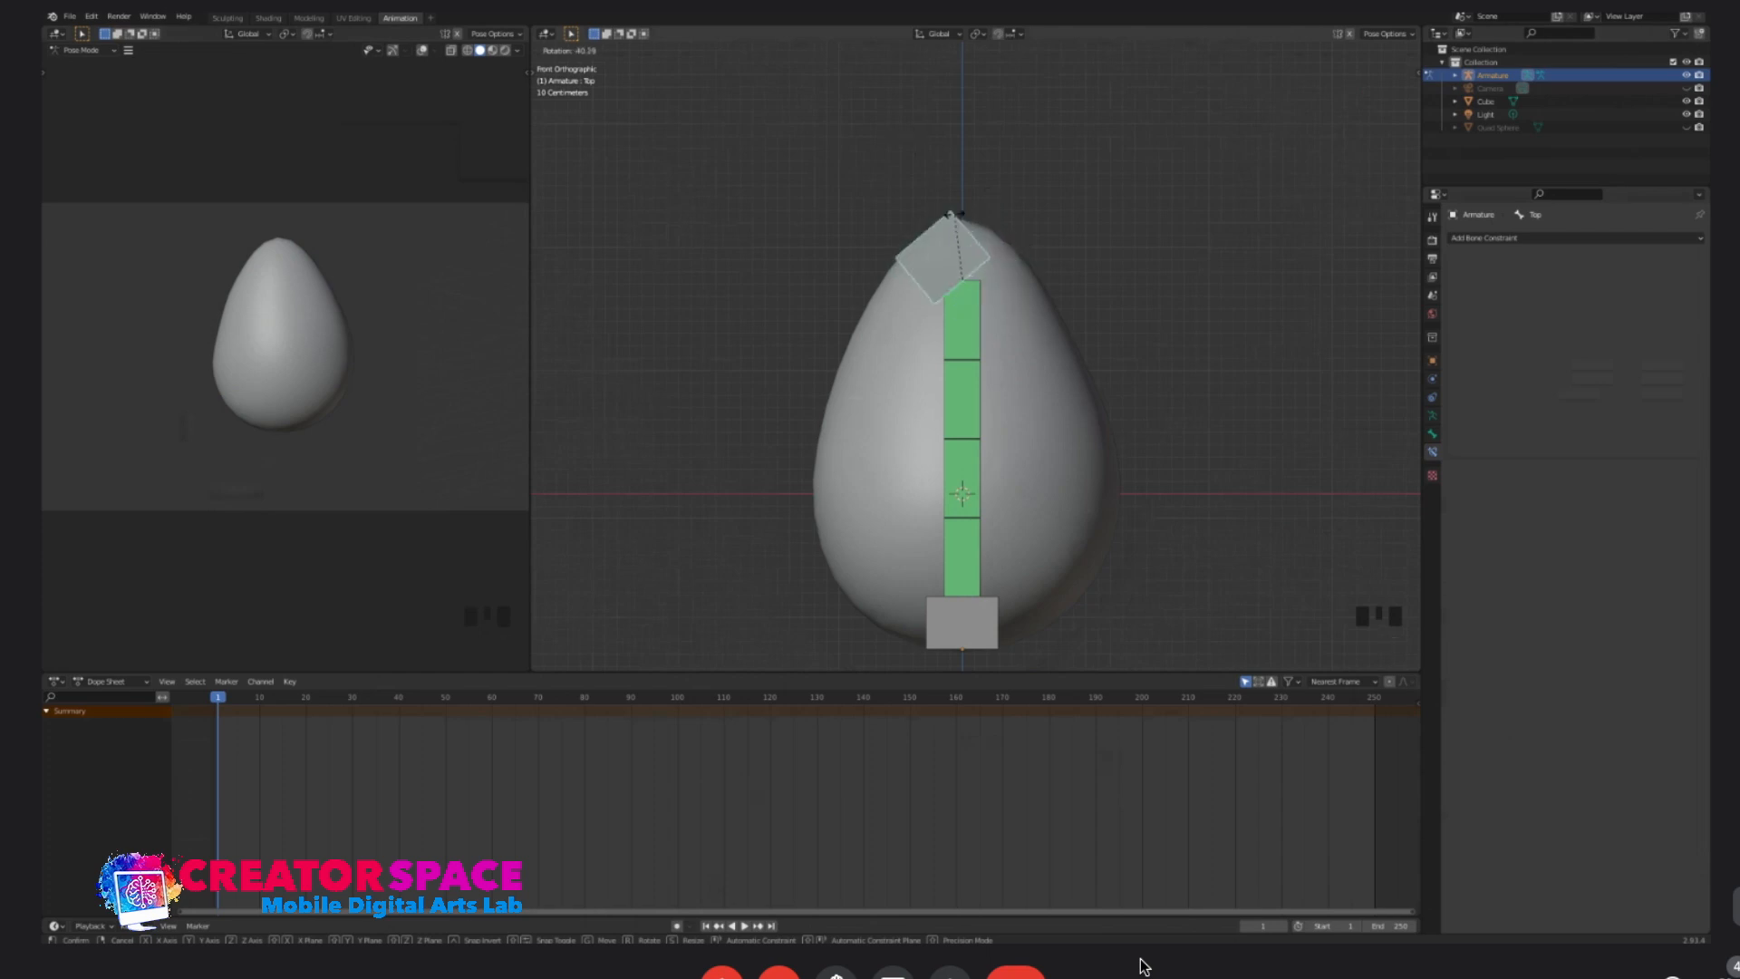
click(959, 219)
key(ctrl+z)
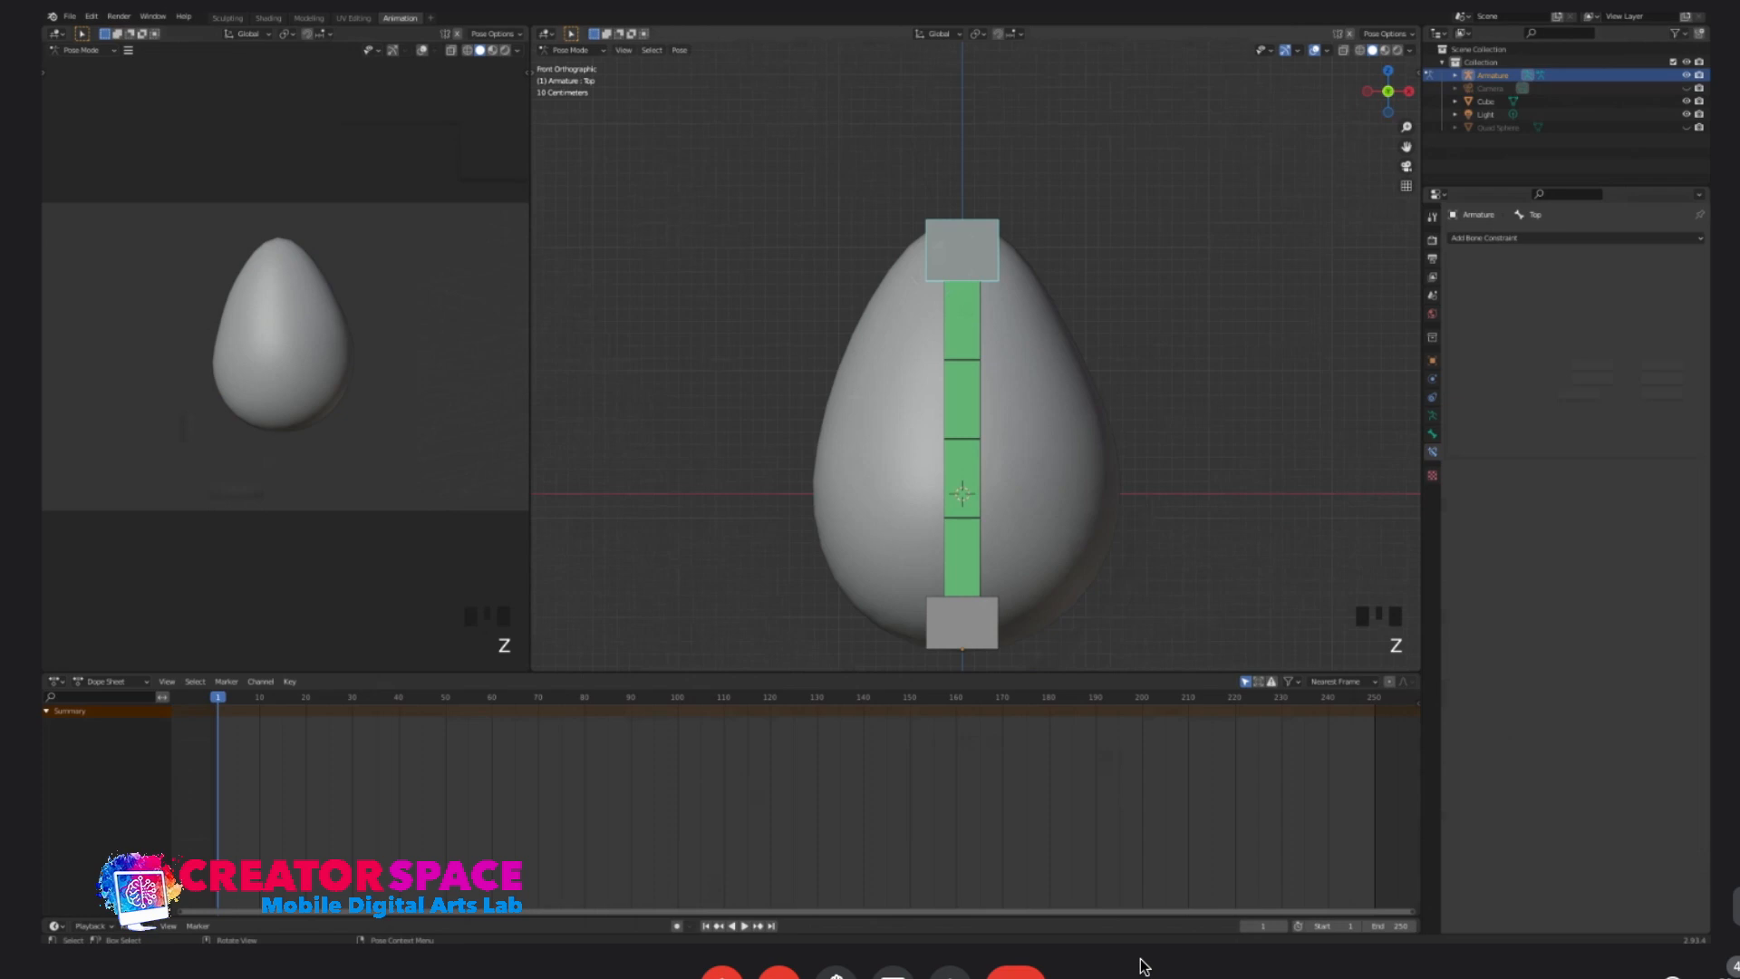
key(g)
click(1015, 203)
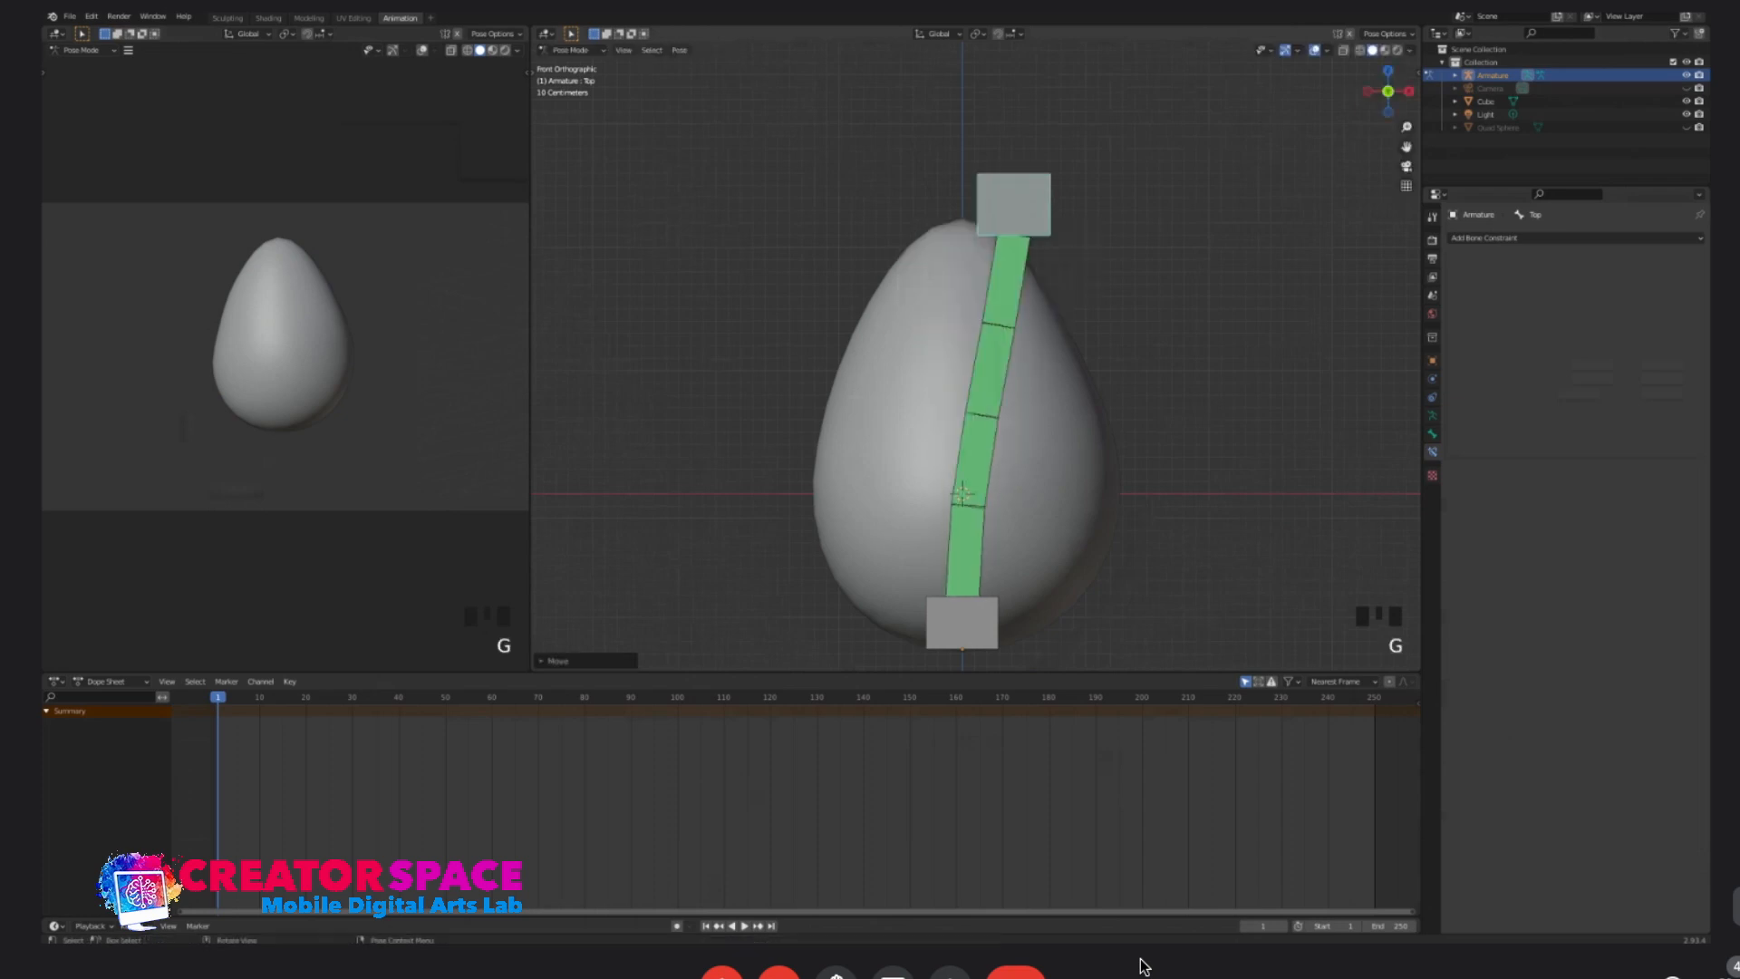
key(ctrl+z)
- Set the Middle bone's bendy-bone start handle to Absolute with Bottom as its custom bone
click(963, 392)
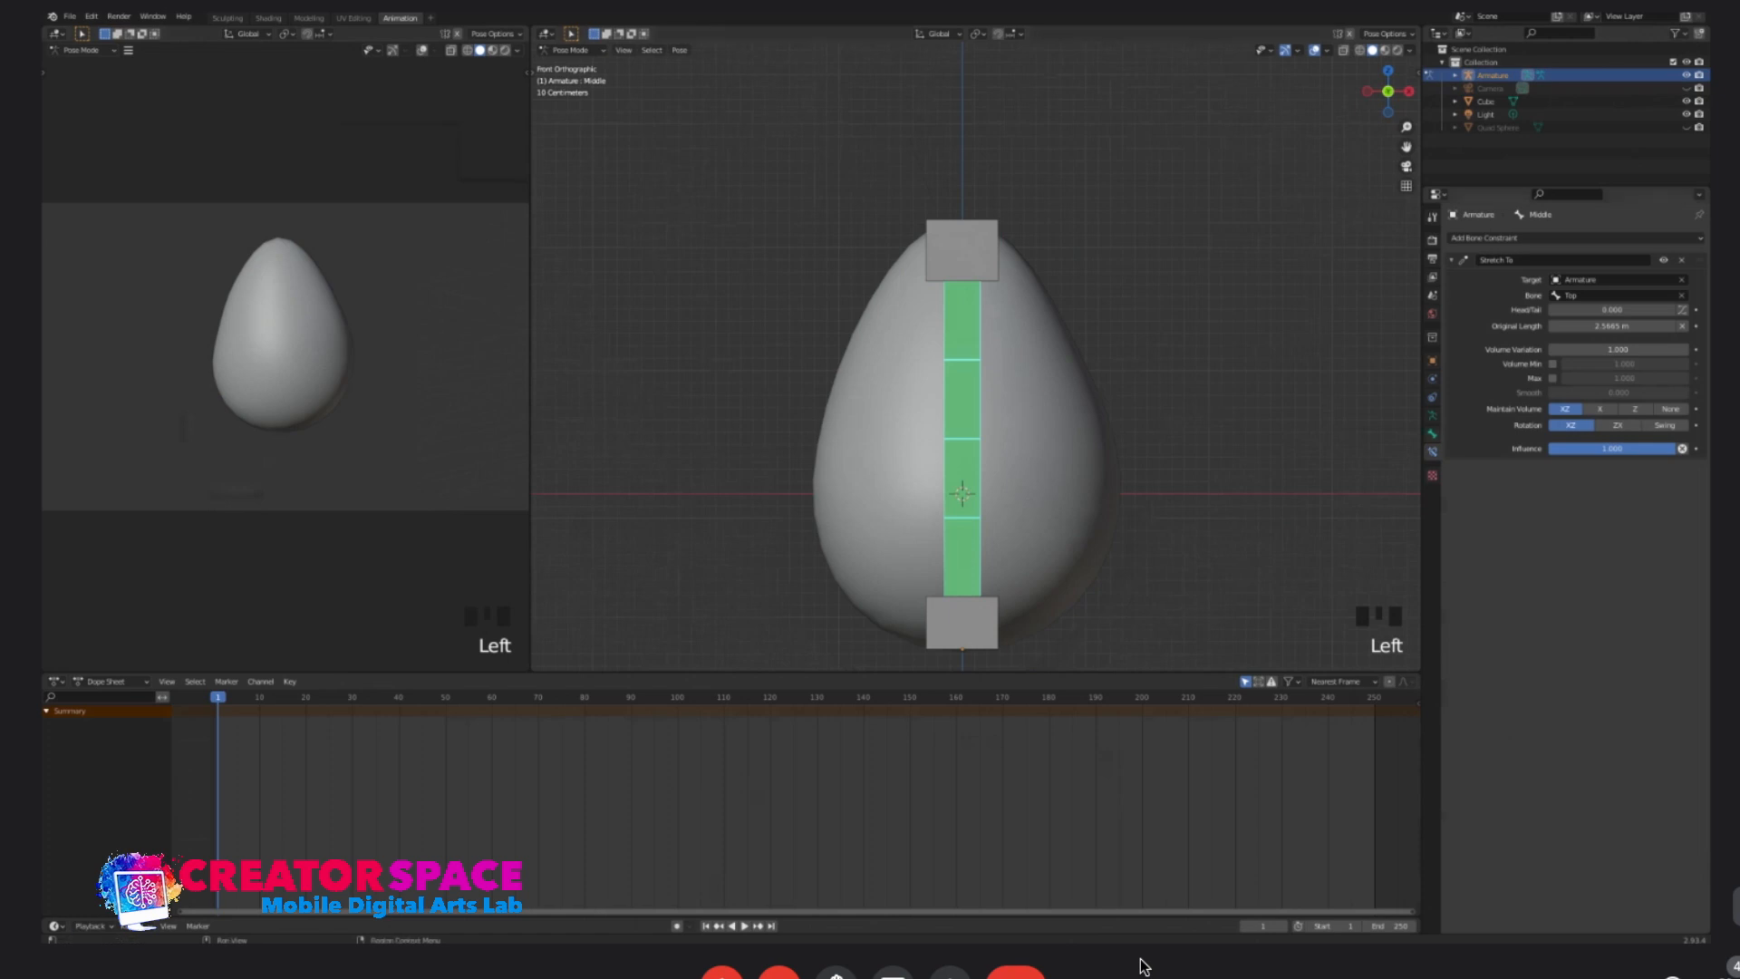
click(1433, 434)
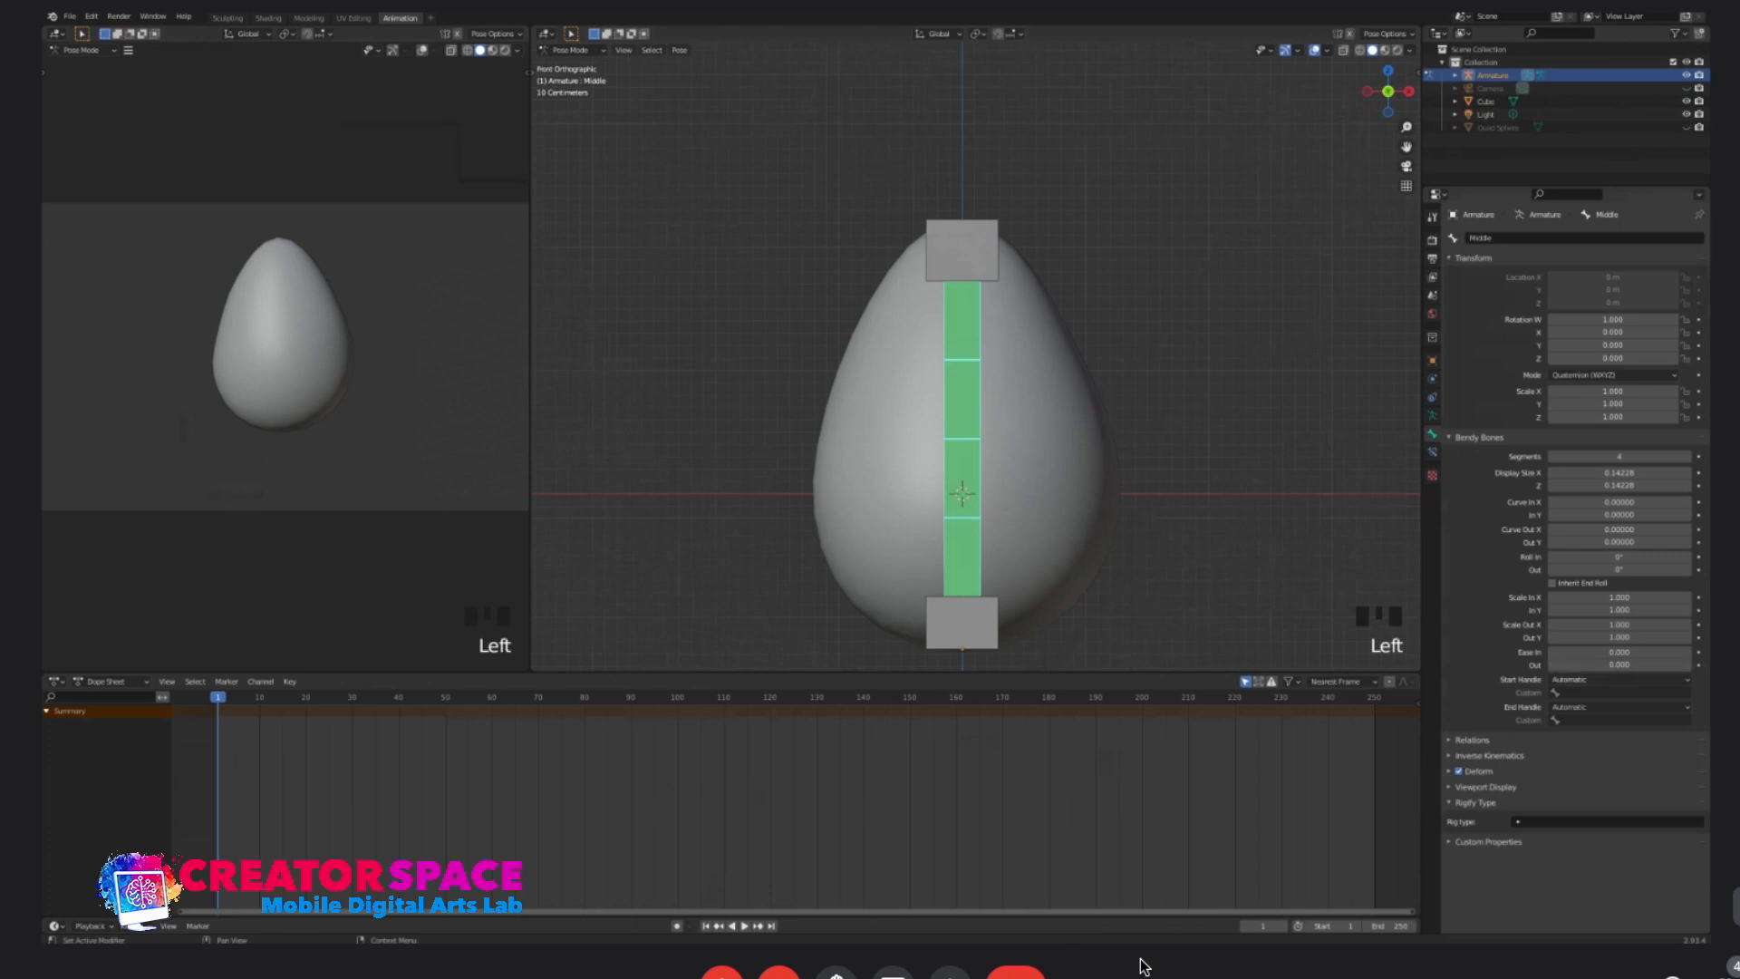
click(1552, 683)
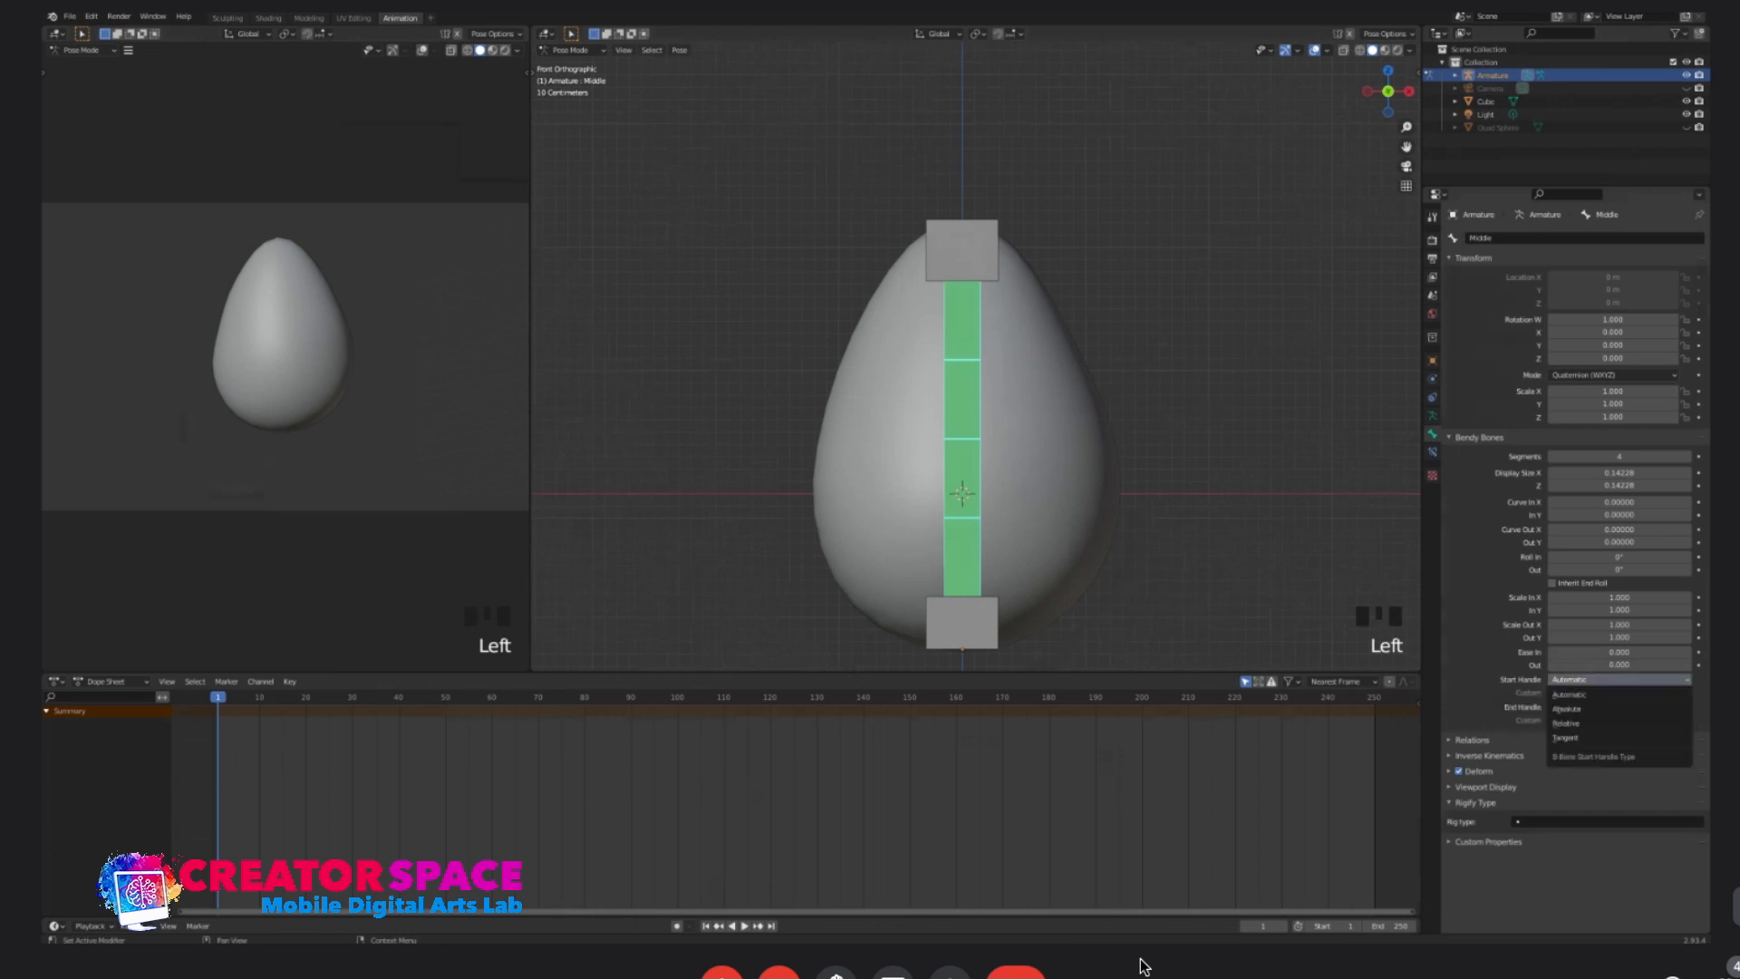
click(1567, 708)
click(1623, 693)
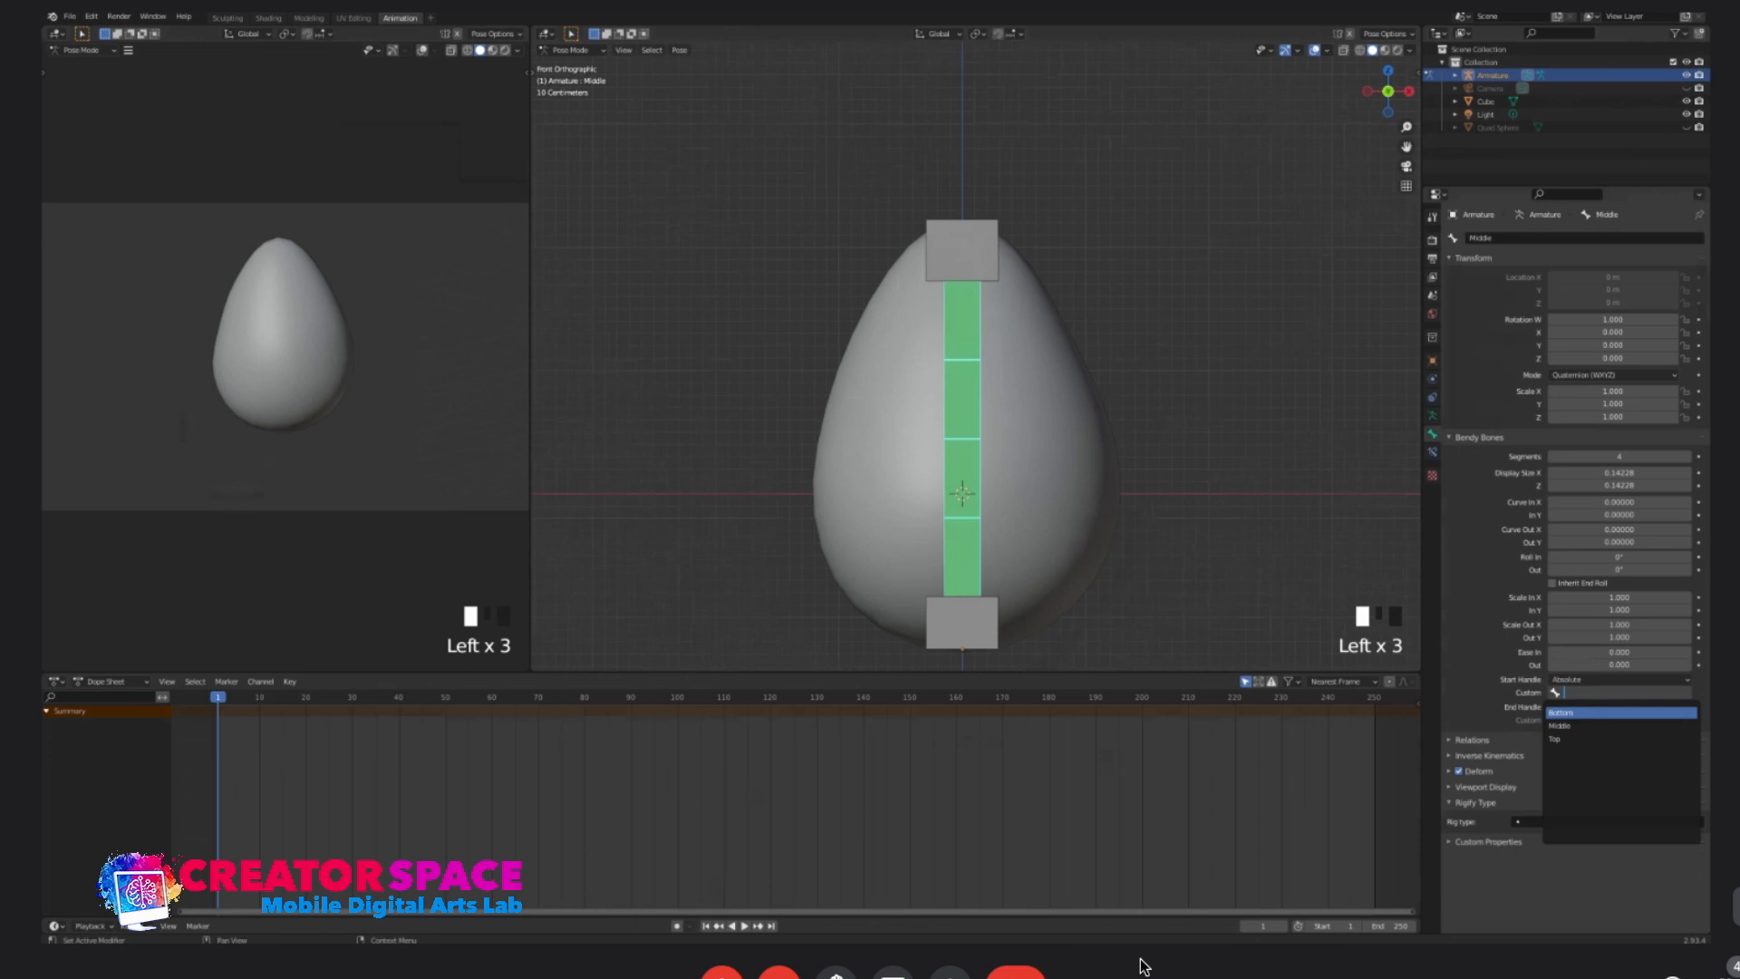
click(1561, 713)
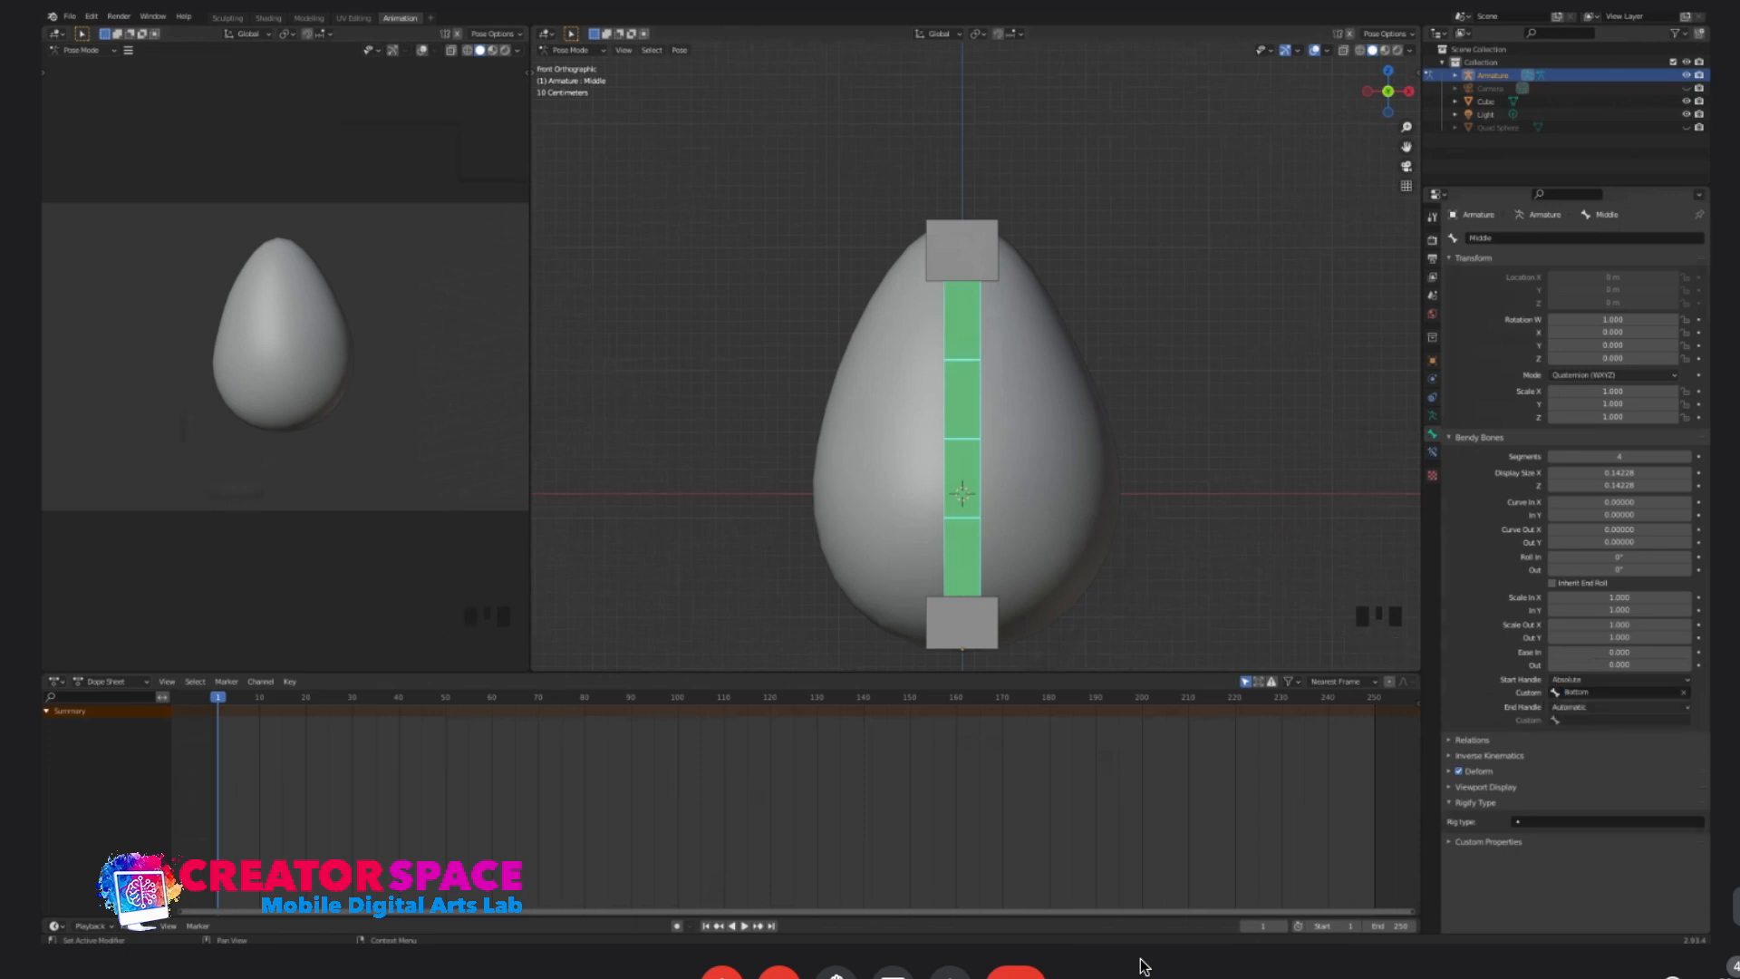
- Set the Middle bone's end handle to Absolute with Top as its custom bone
click(1620, 707)
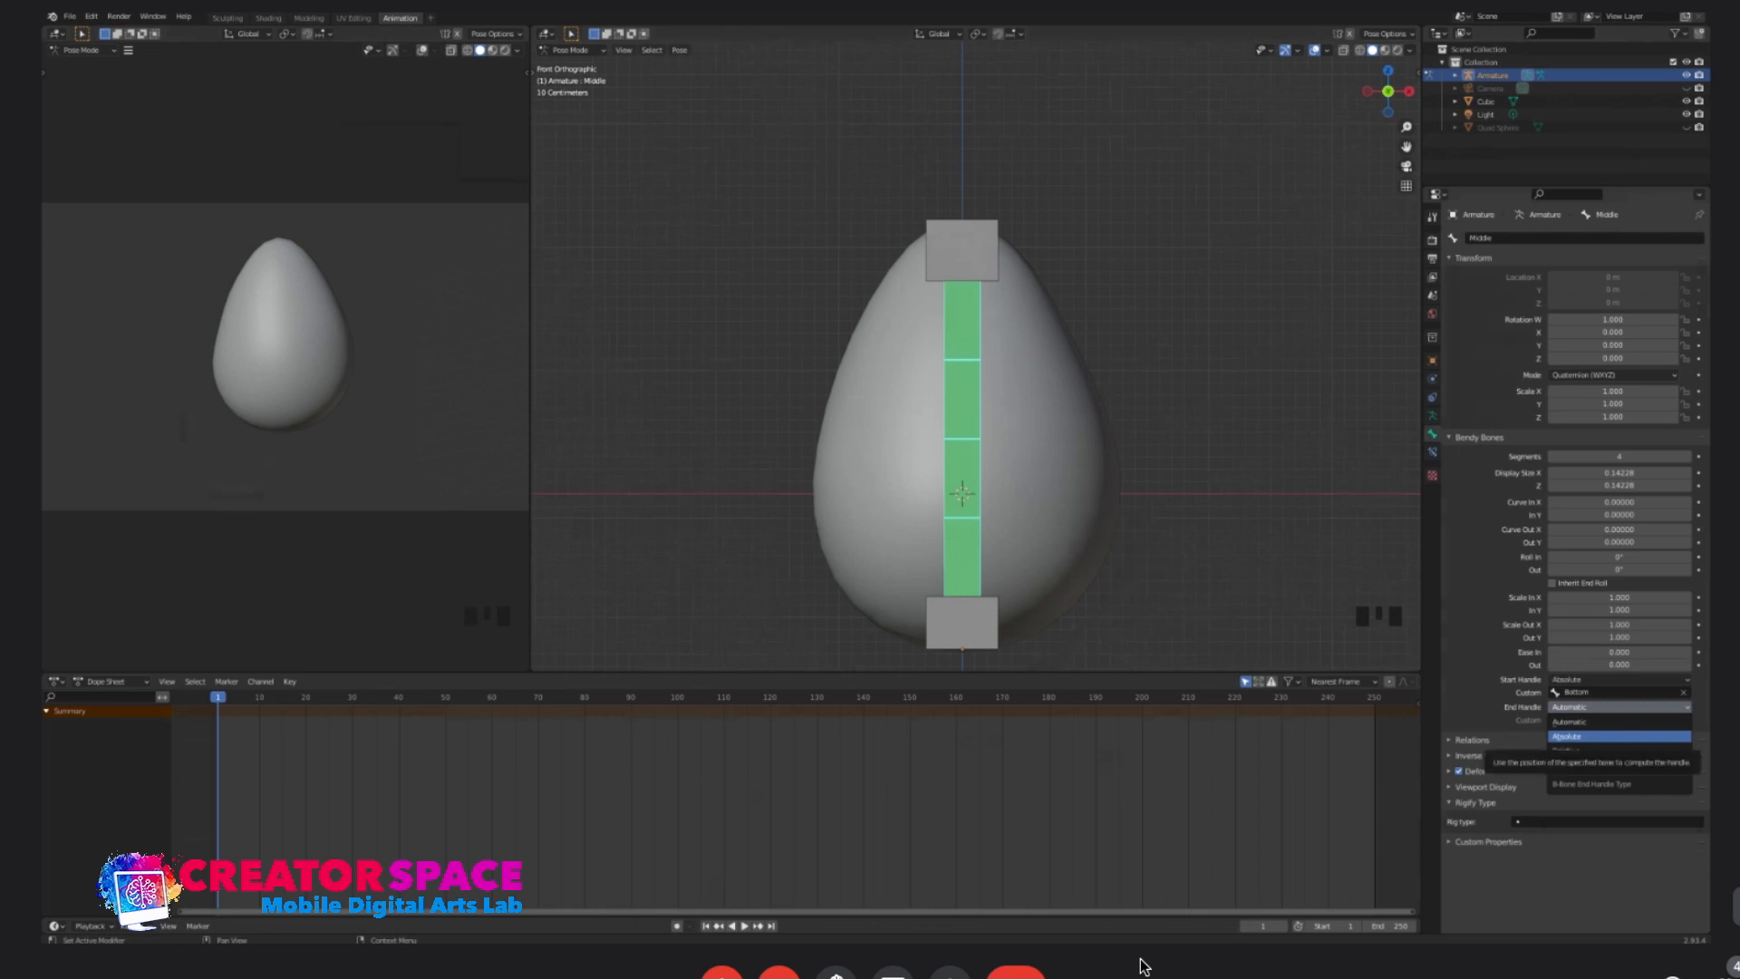
click(1620, 736)
click(1623, 719)
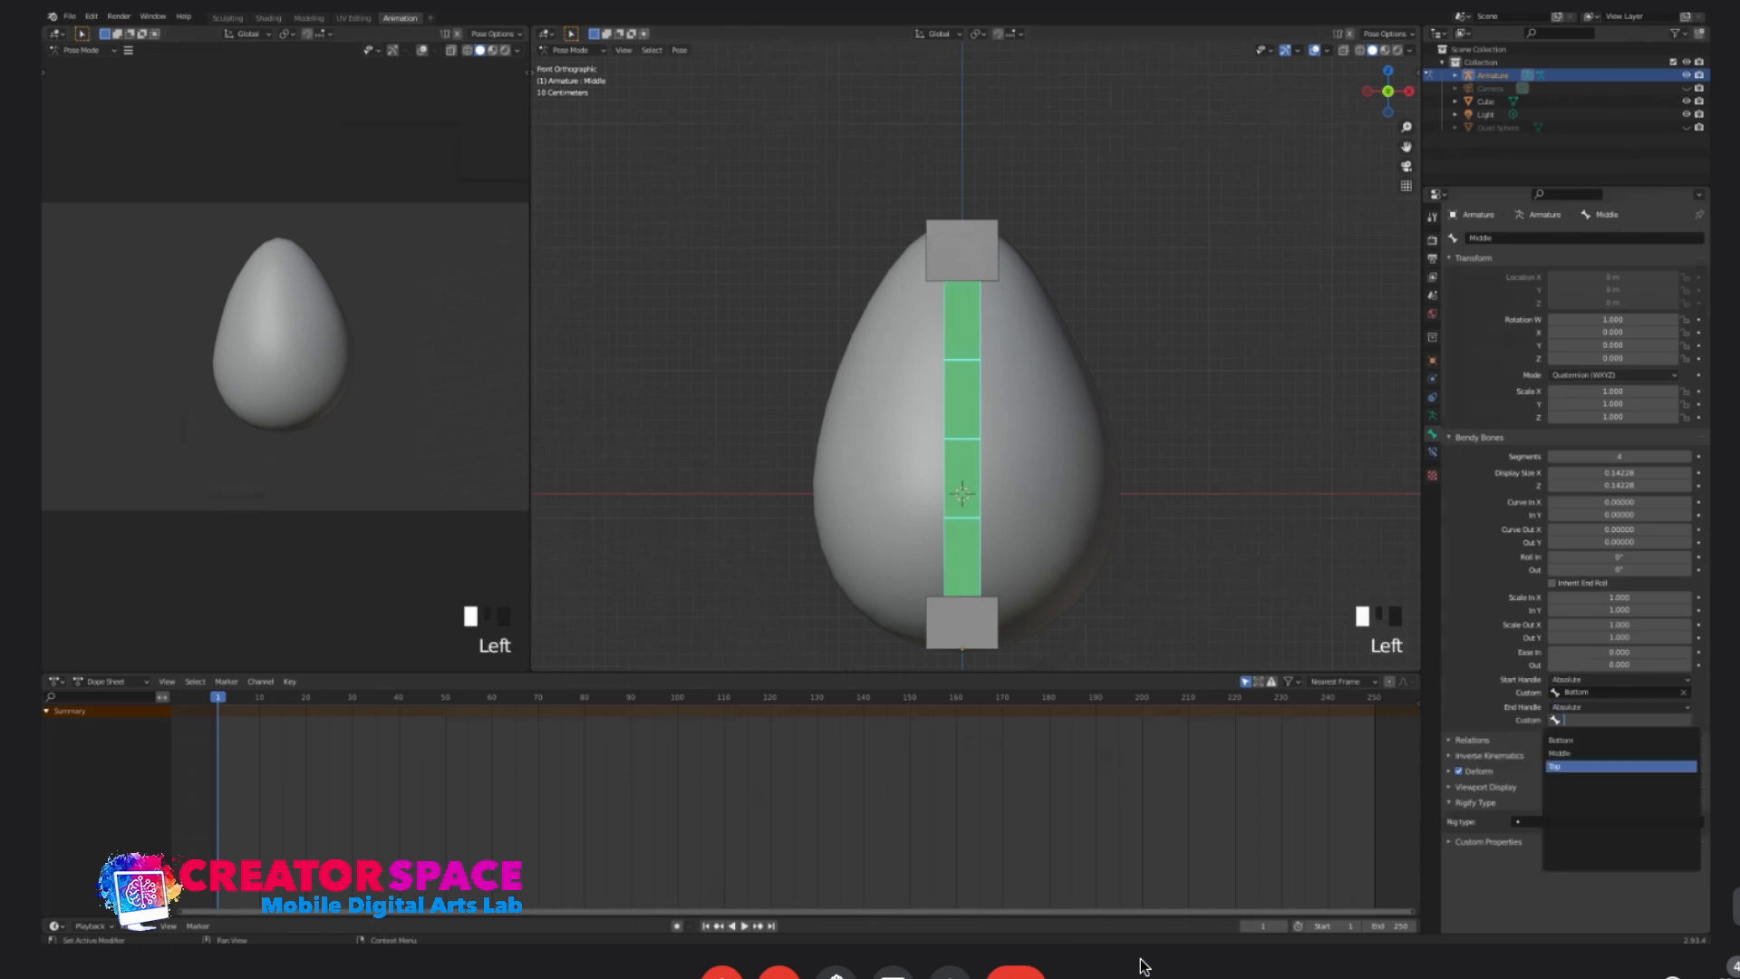
click(1596, 767)
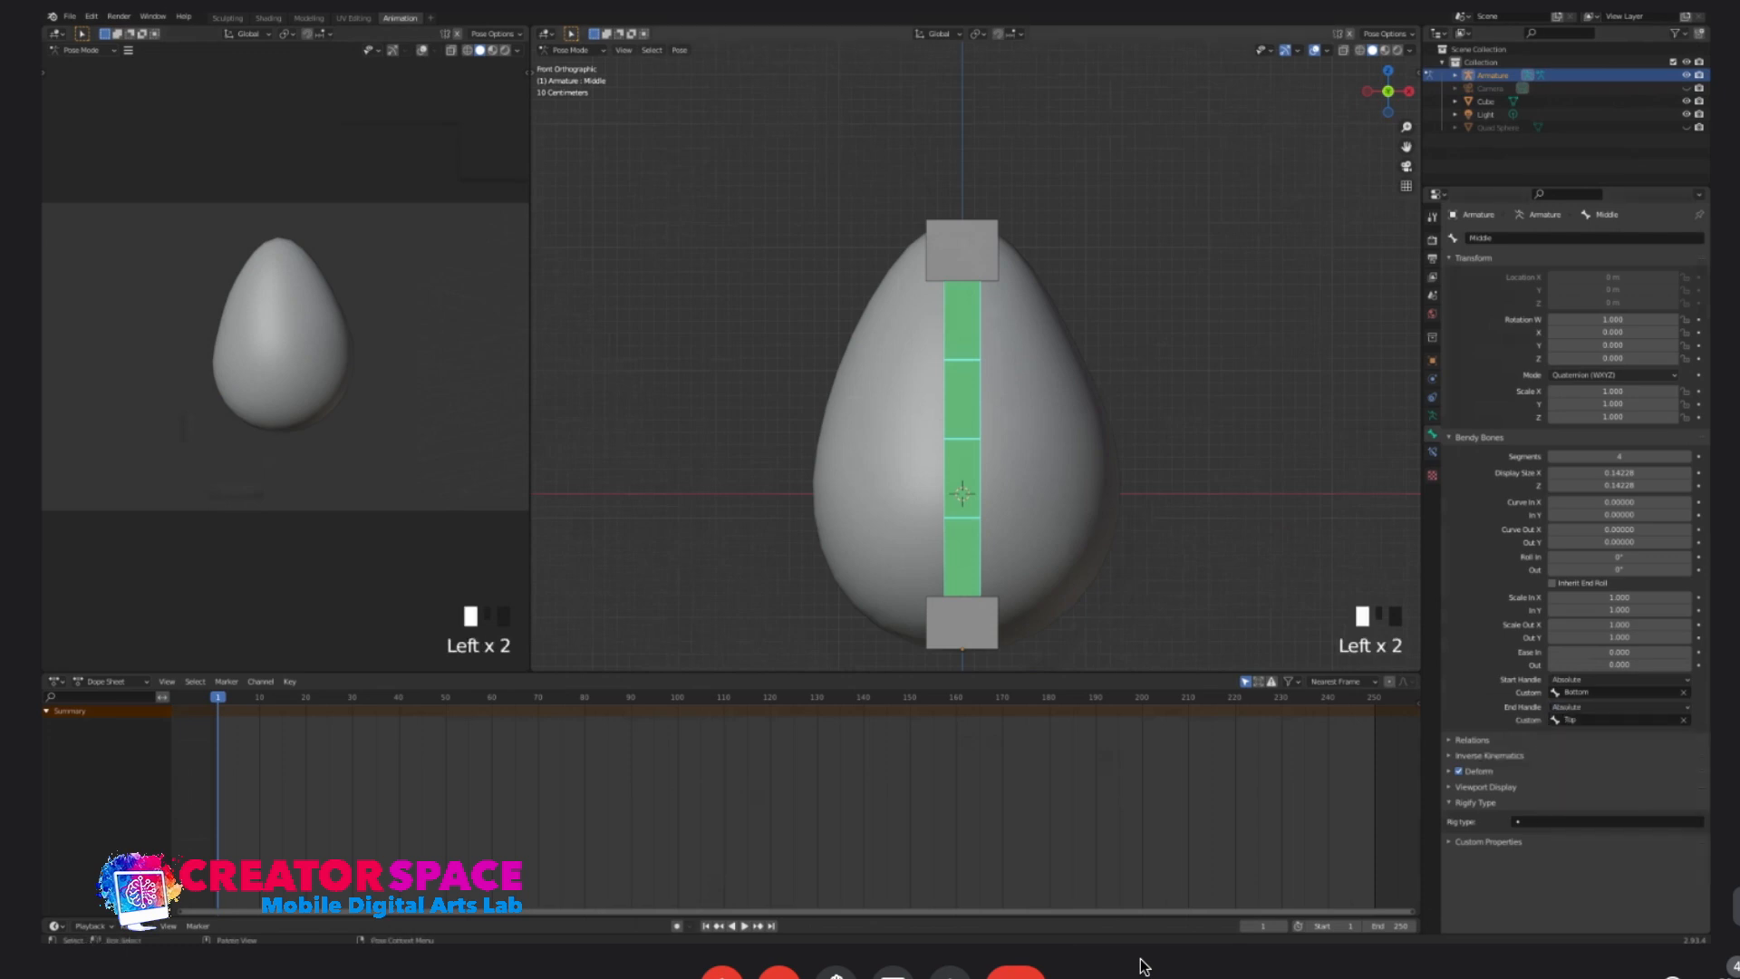
- Try rotating and moving the Top bone to test the new bendy handles, cancelling or undoing each transform
click(963, 251)
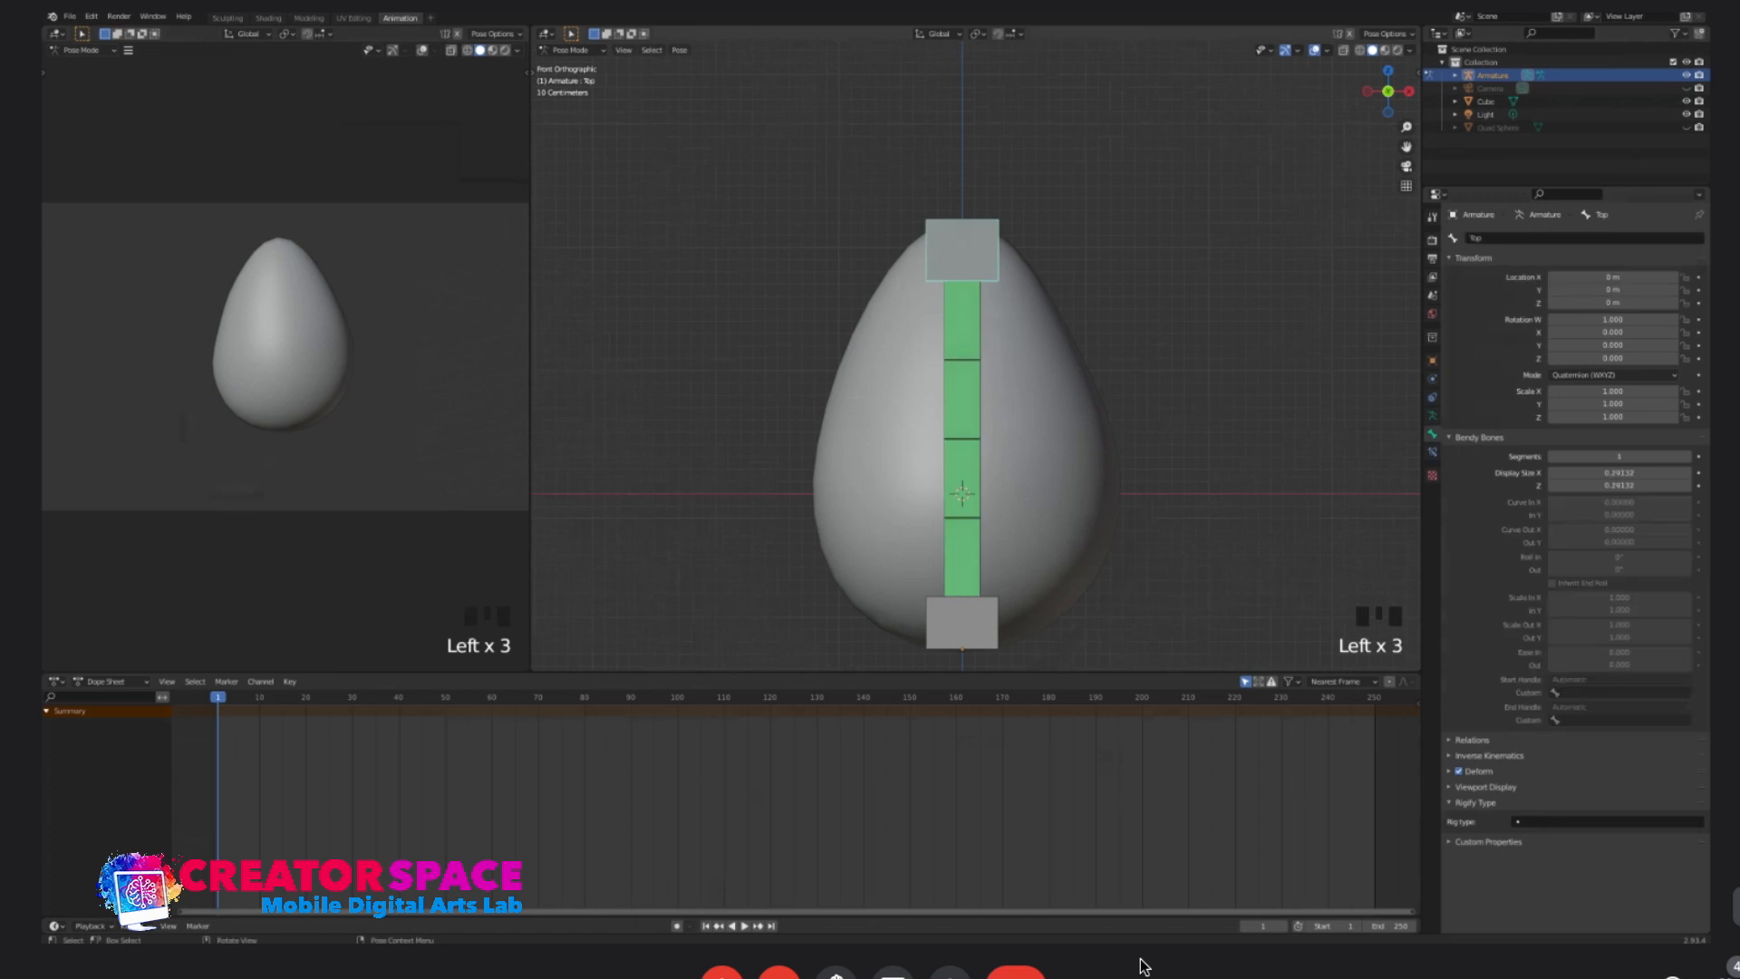
key(r)
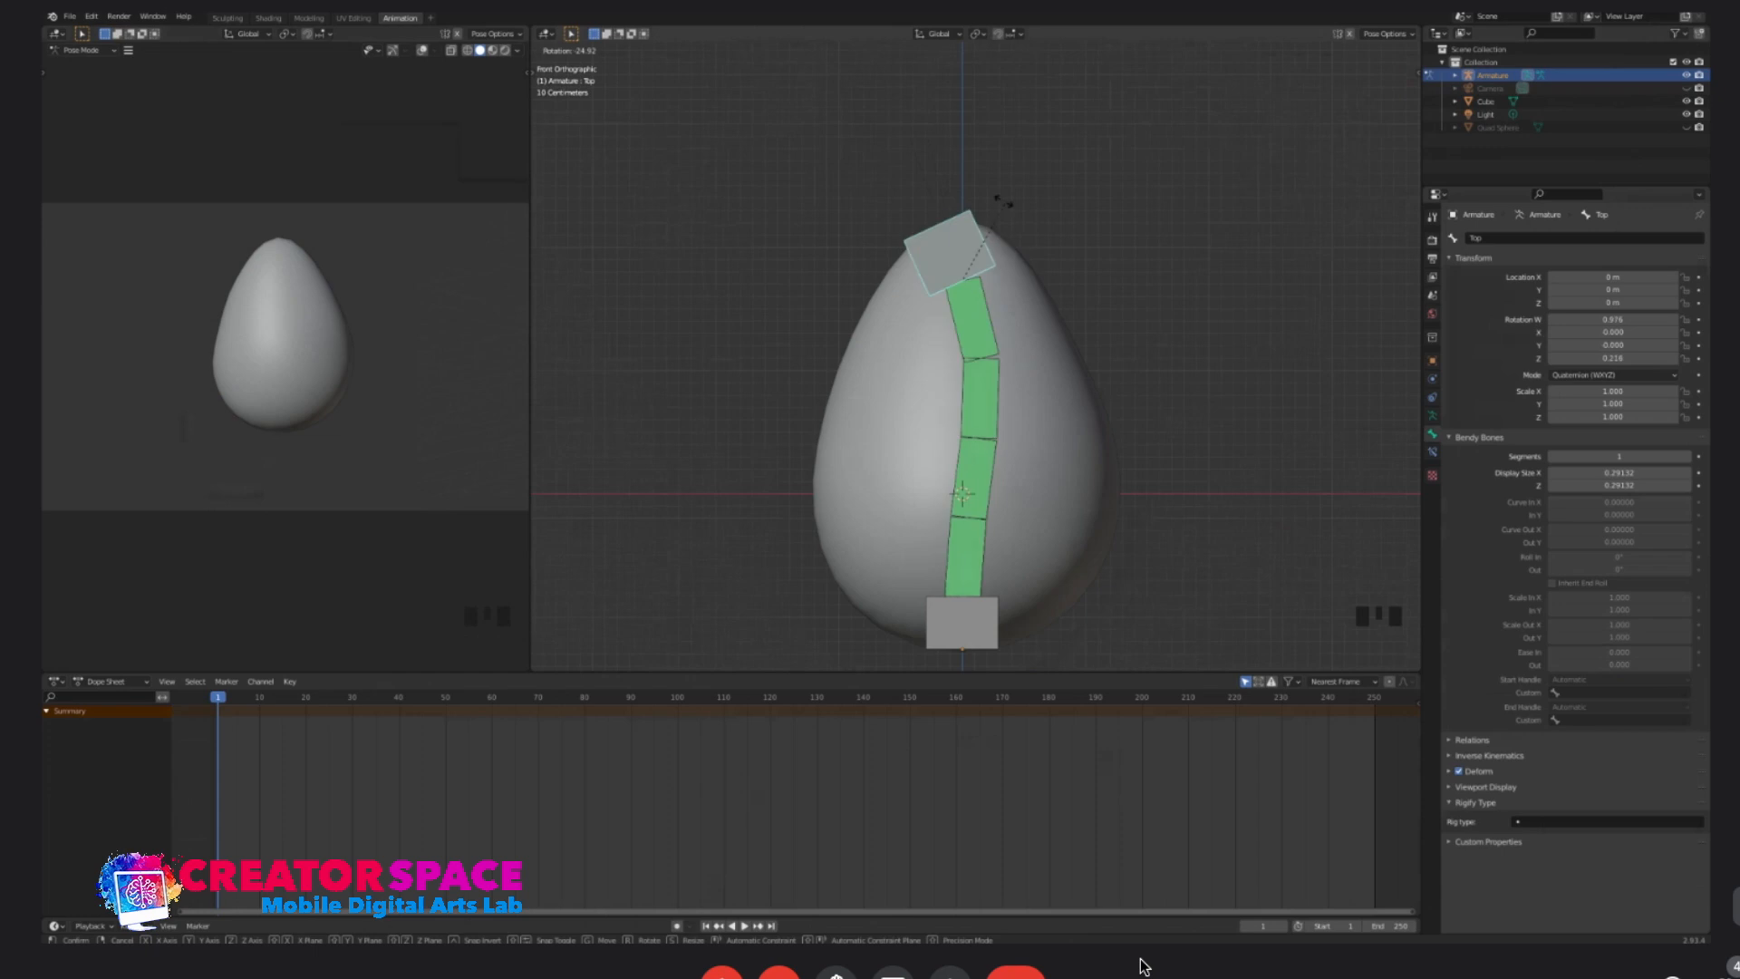
key(Escape)
key(g)
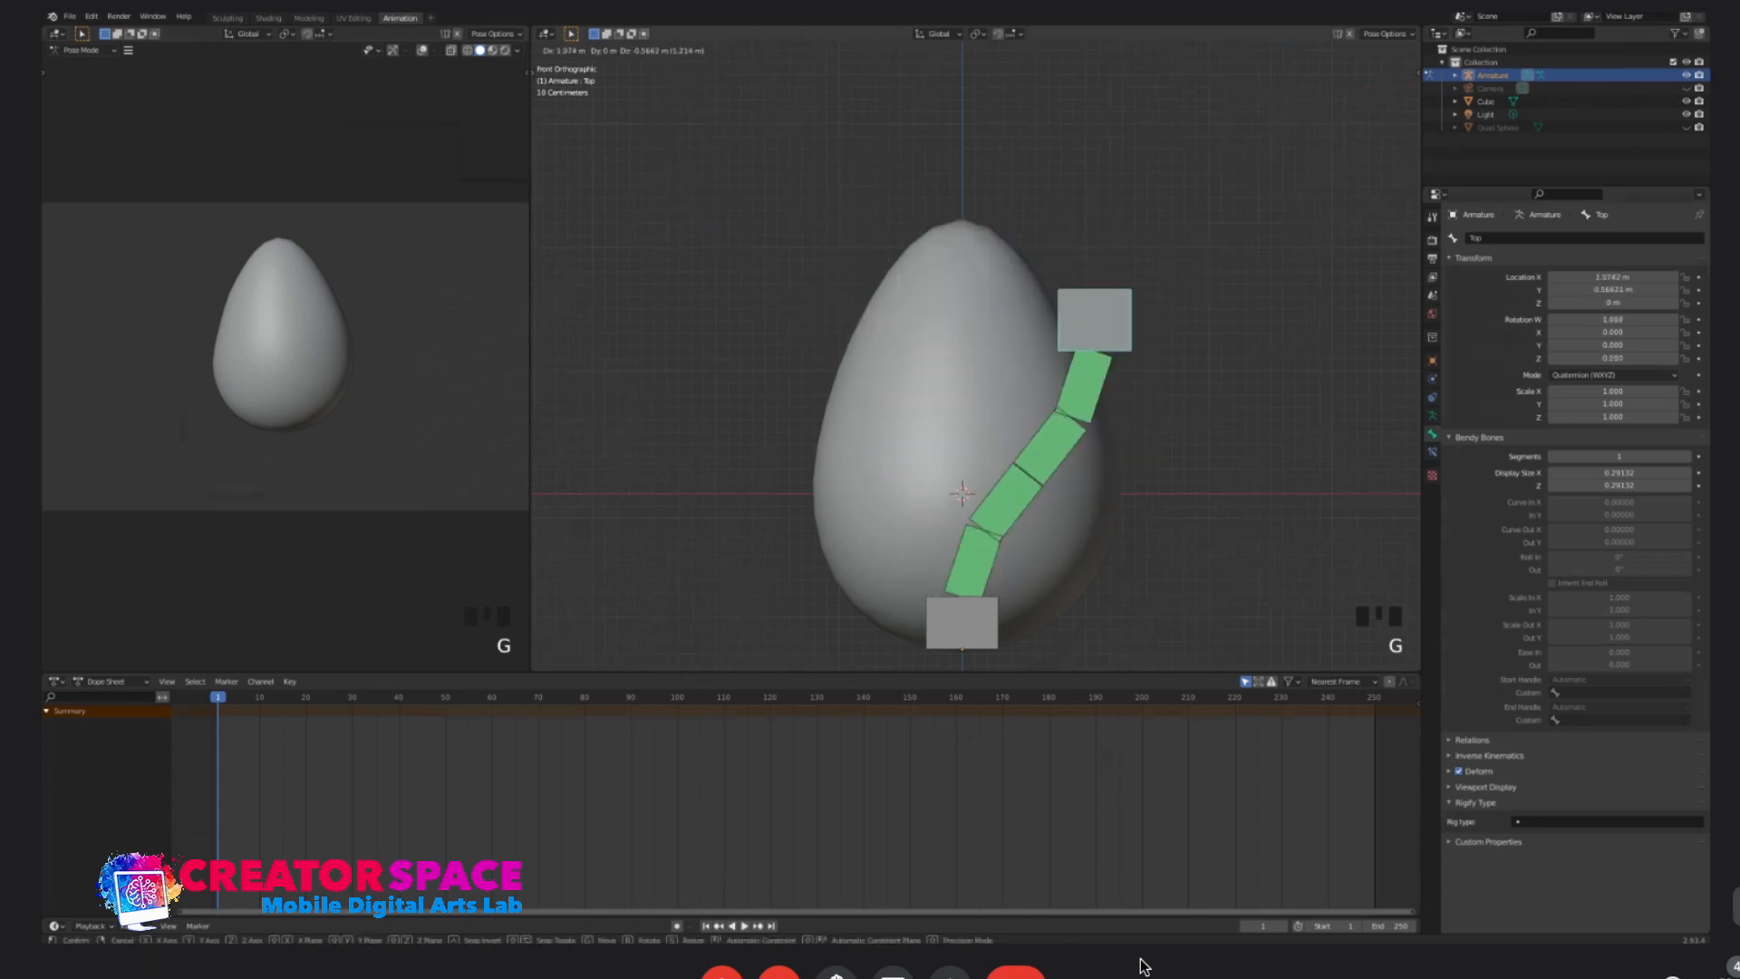
click(980, 213)
key(ctrl+z)
- Deselect the bones and switch the armature from Pose Mode to Object Mode
scroll(974, 407, down, 1)
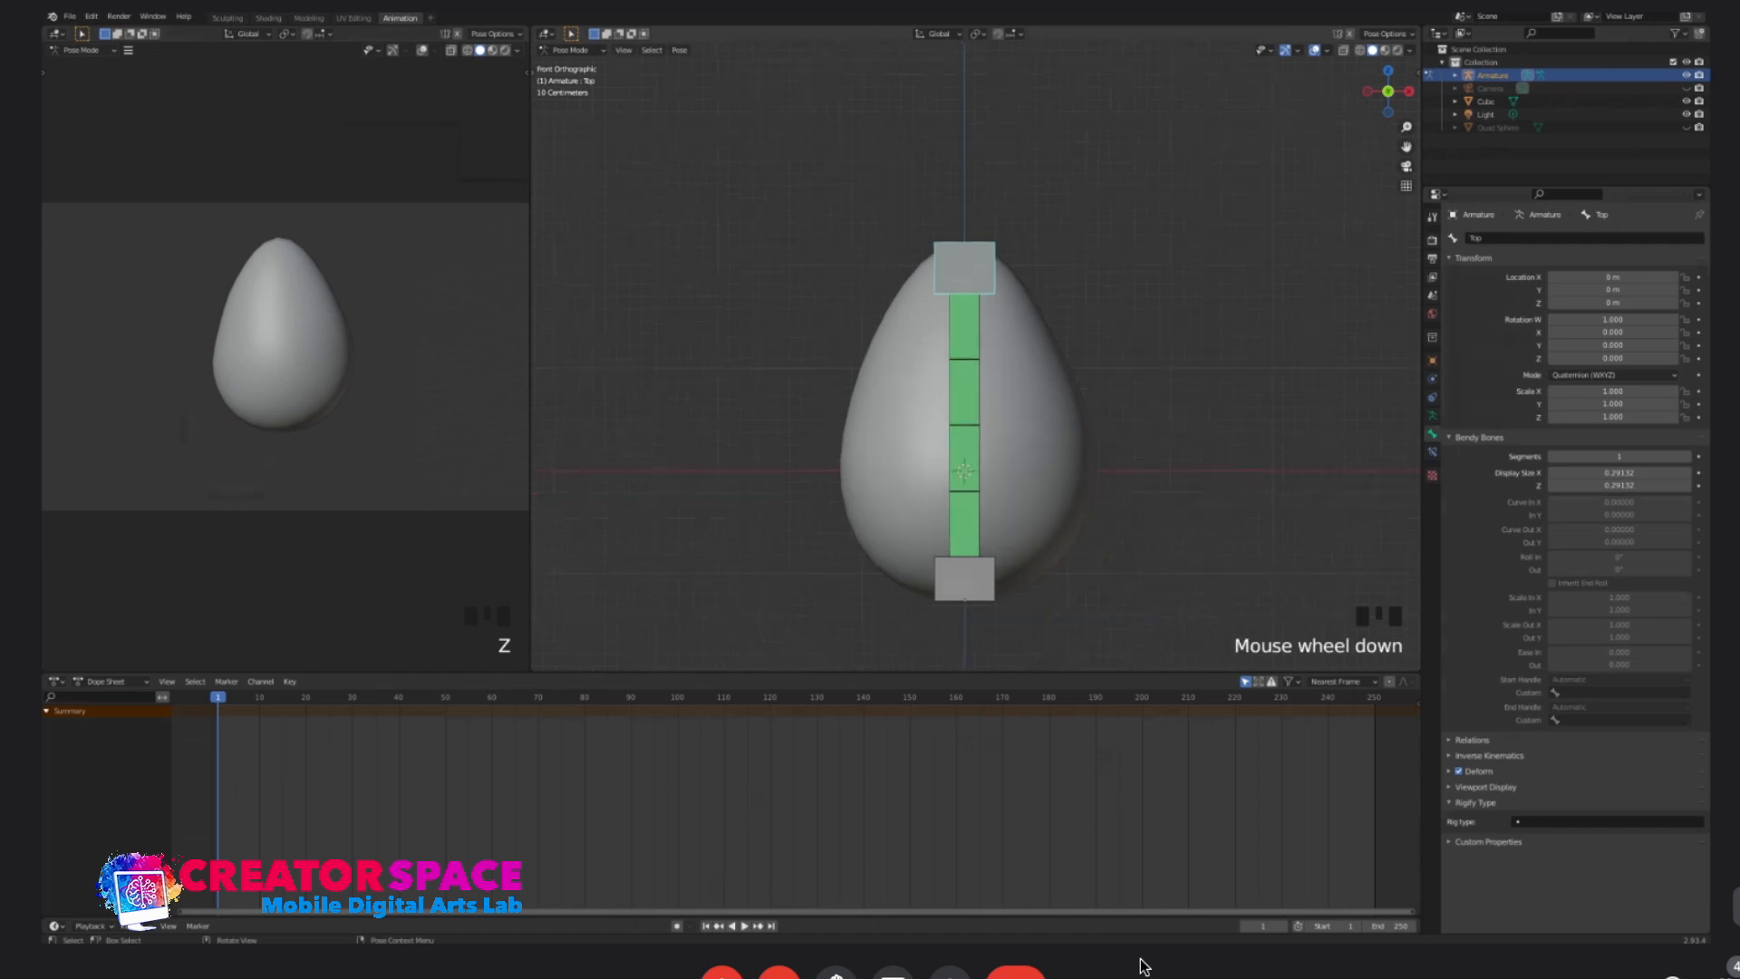
click(1115, 308)
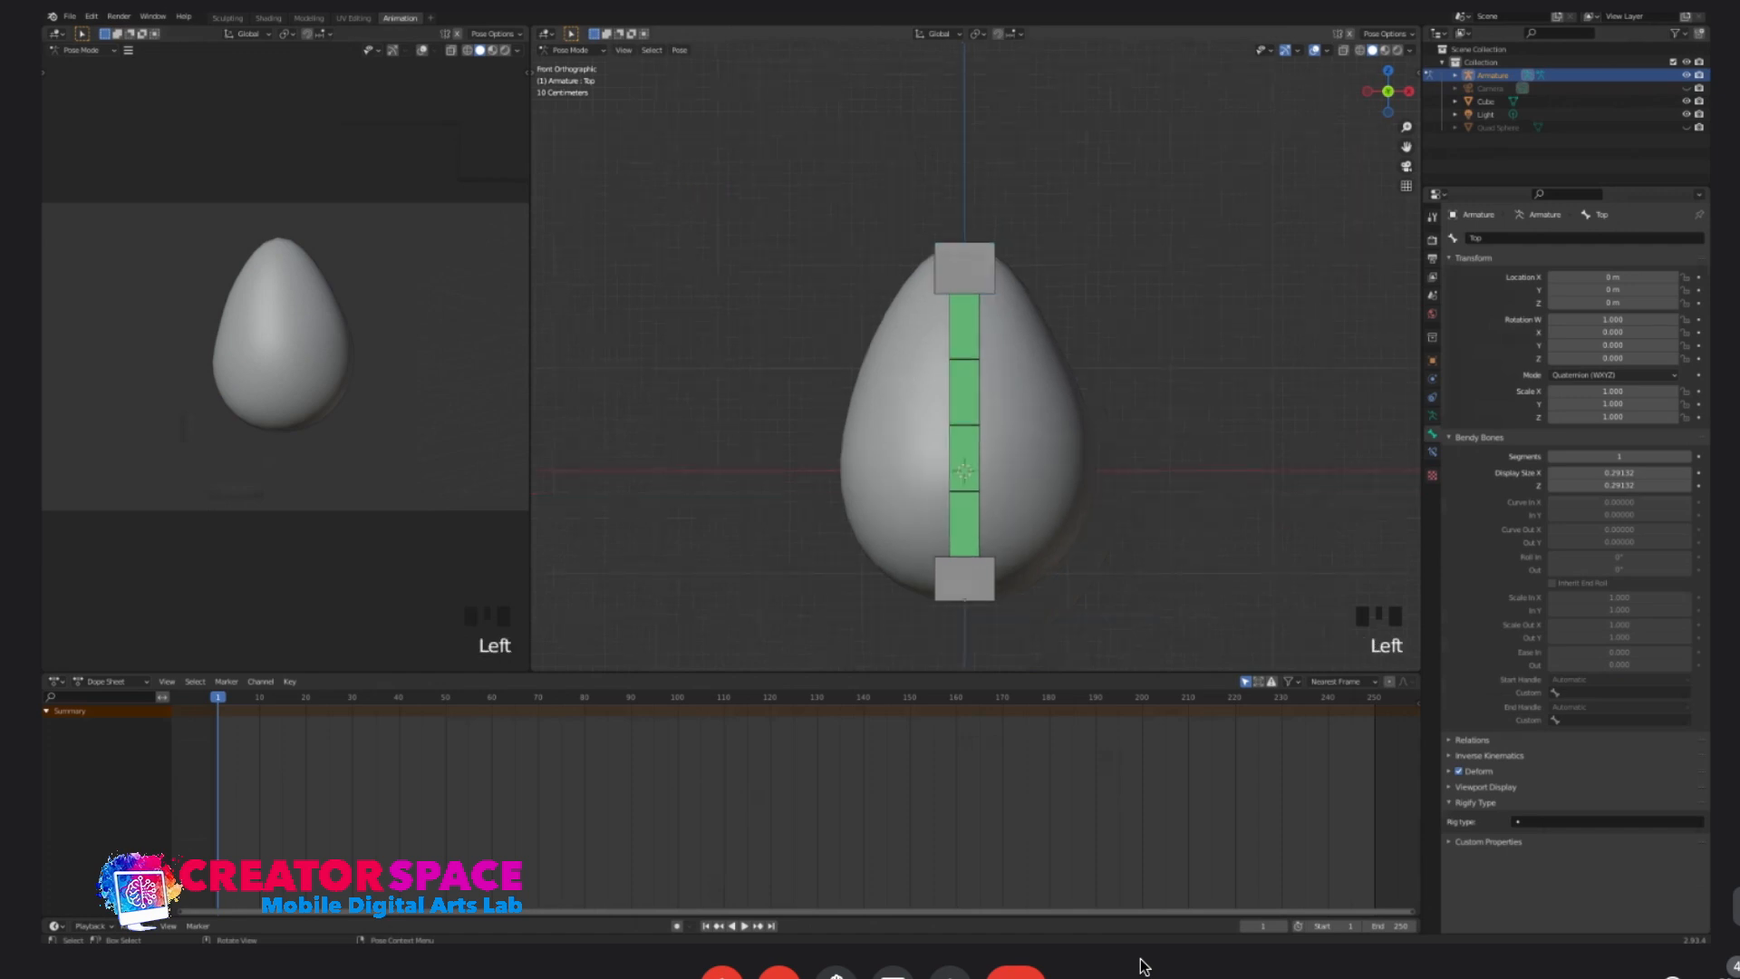
key(Tab)
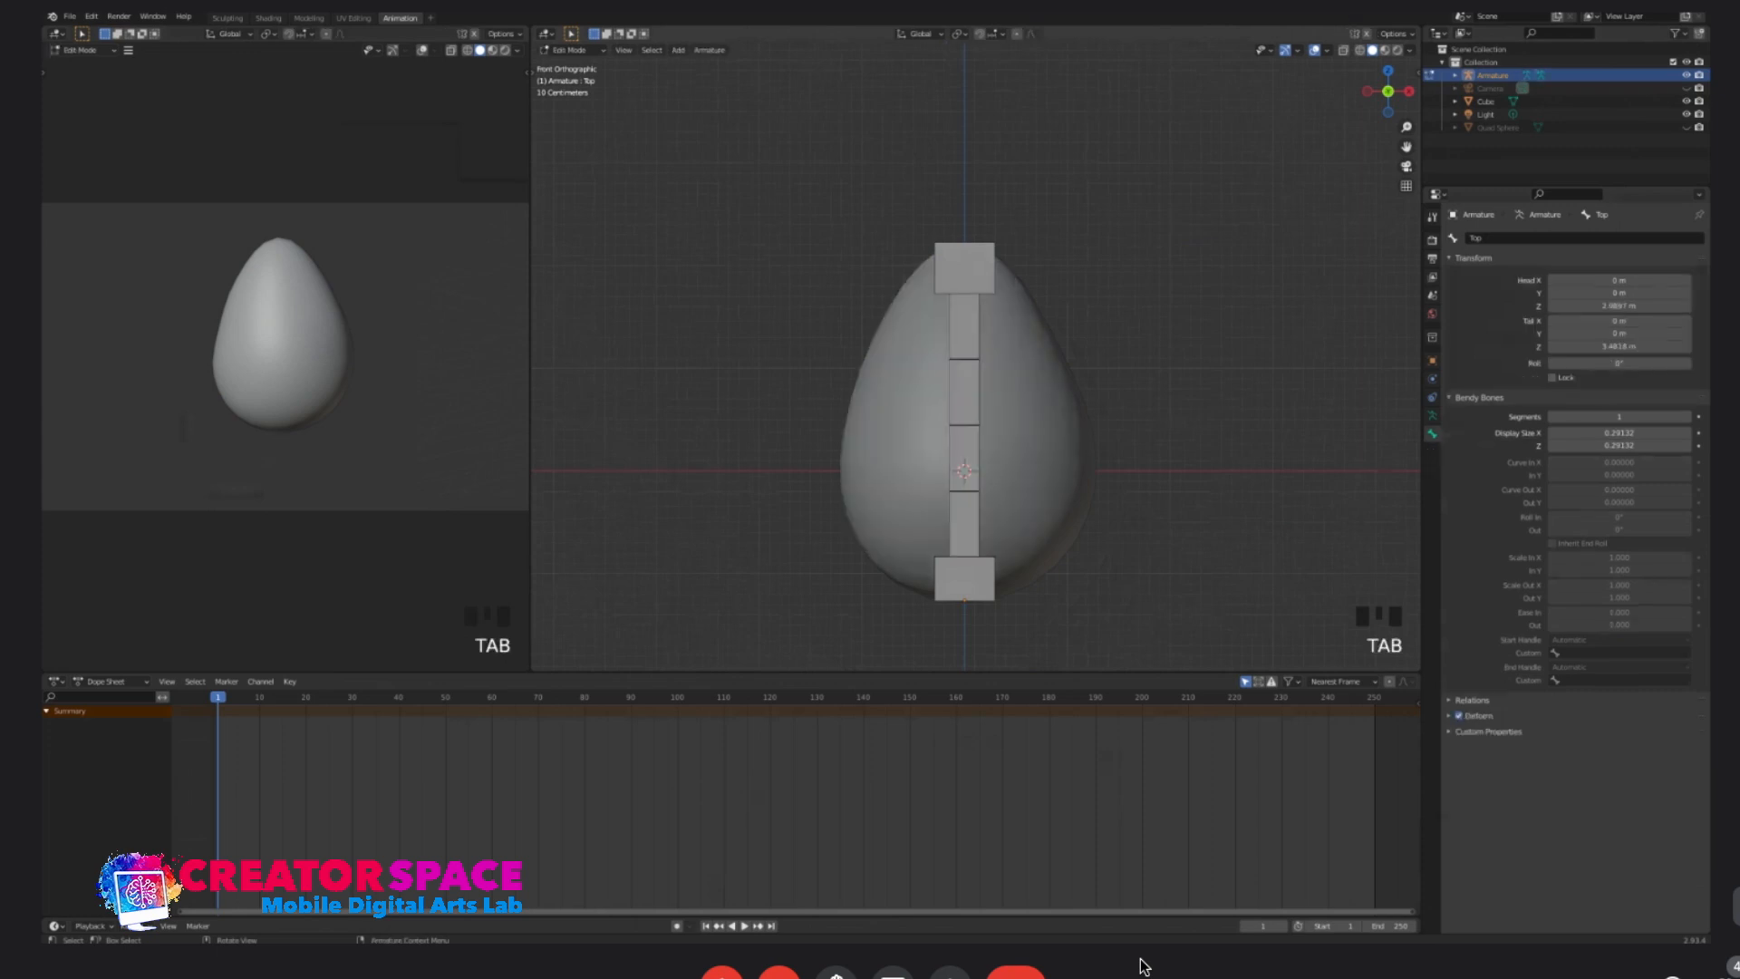
key(ctrl+Tab)
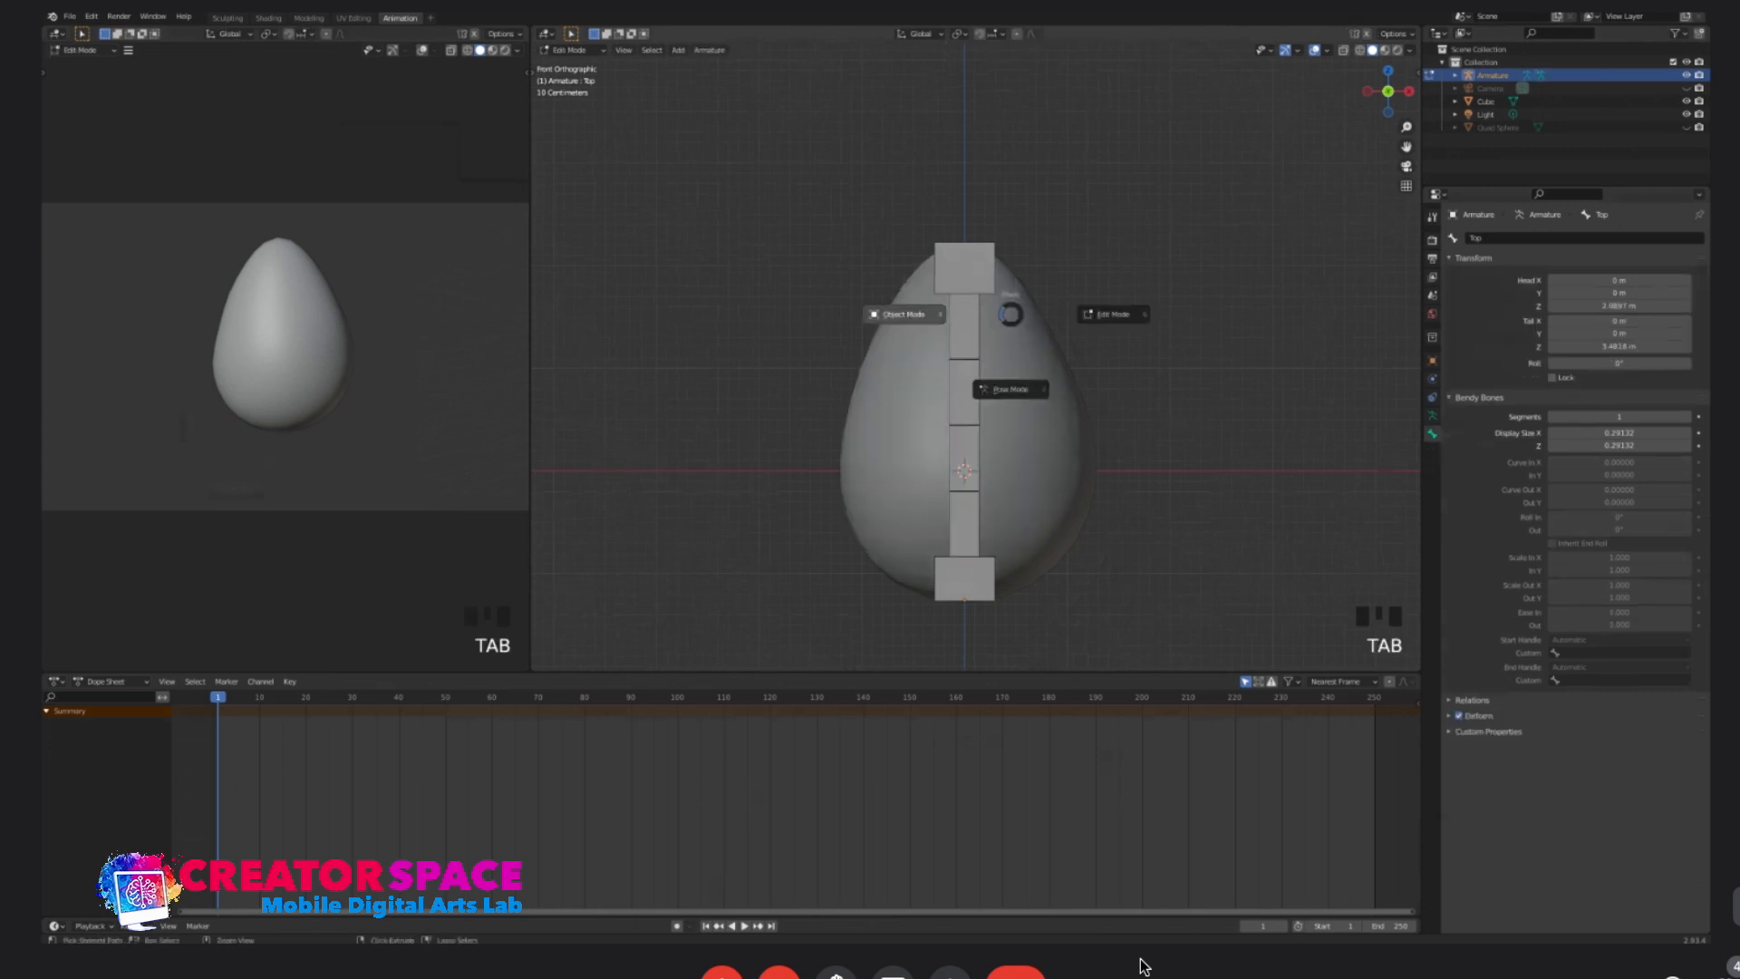
- Parent the egg mesh to the armature using Armature Deform With Automatic Weights, and deselect everything
click(1029, 426)
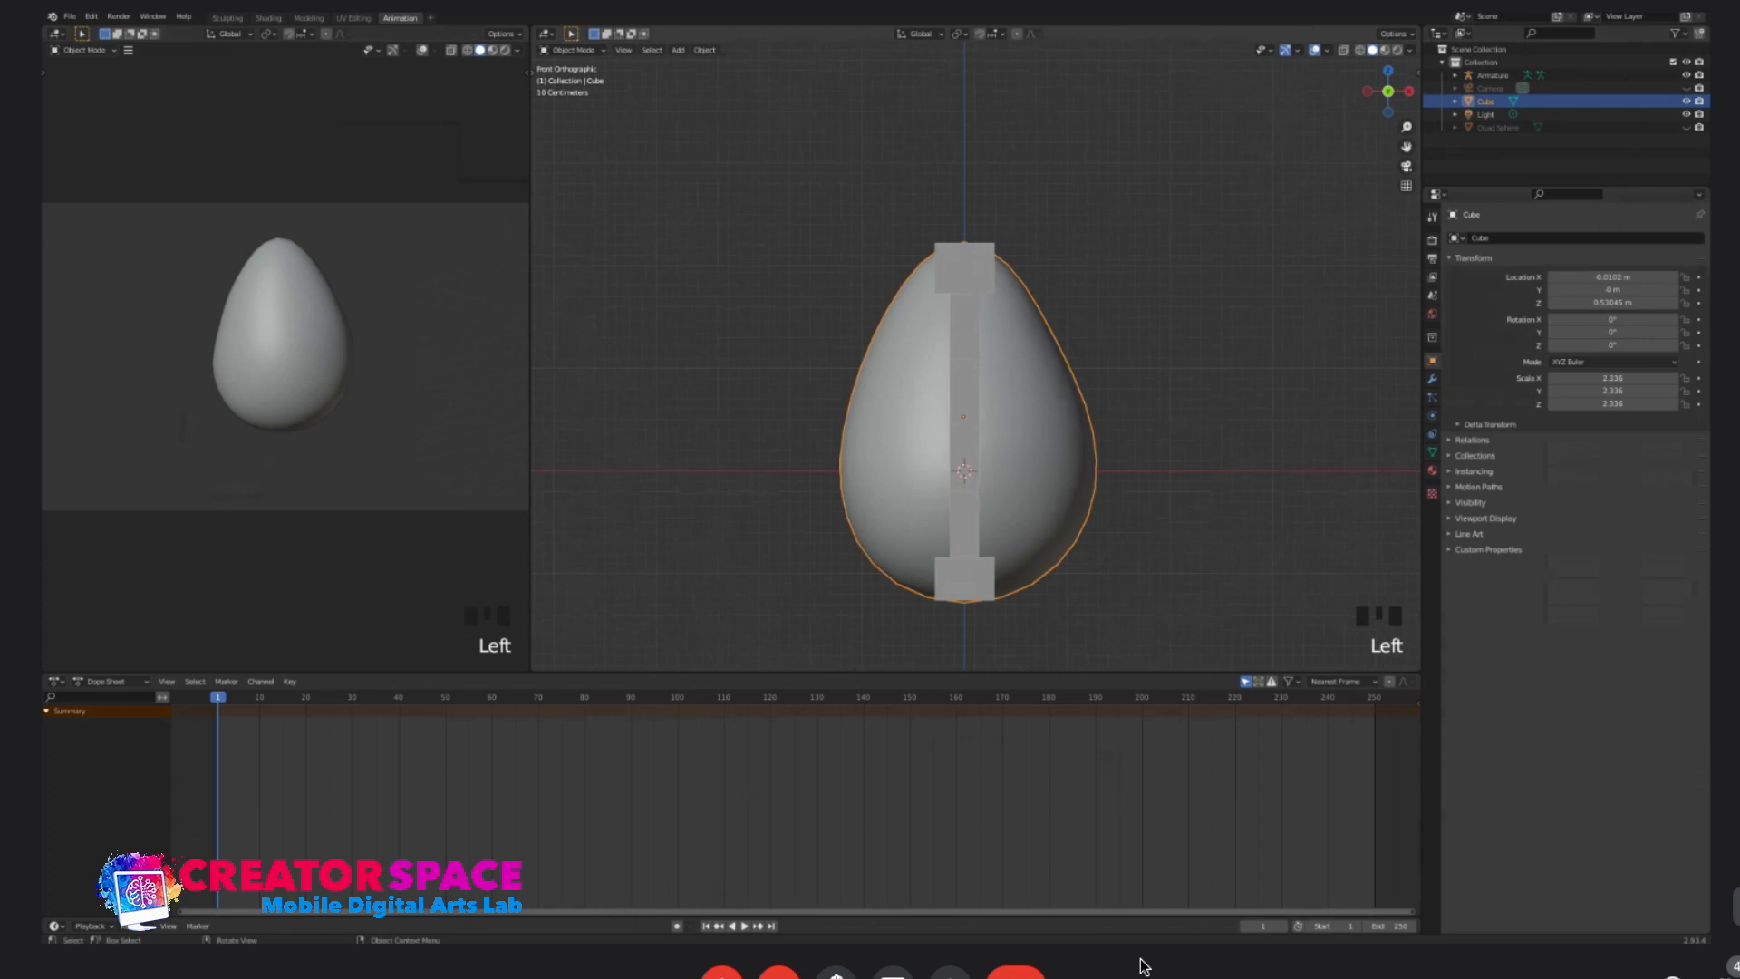
click(1151, 426)
click(1029, 426)
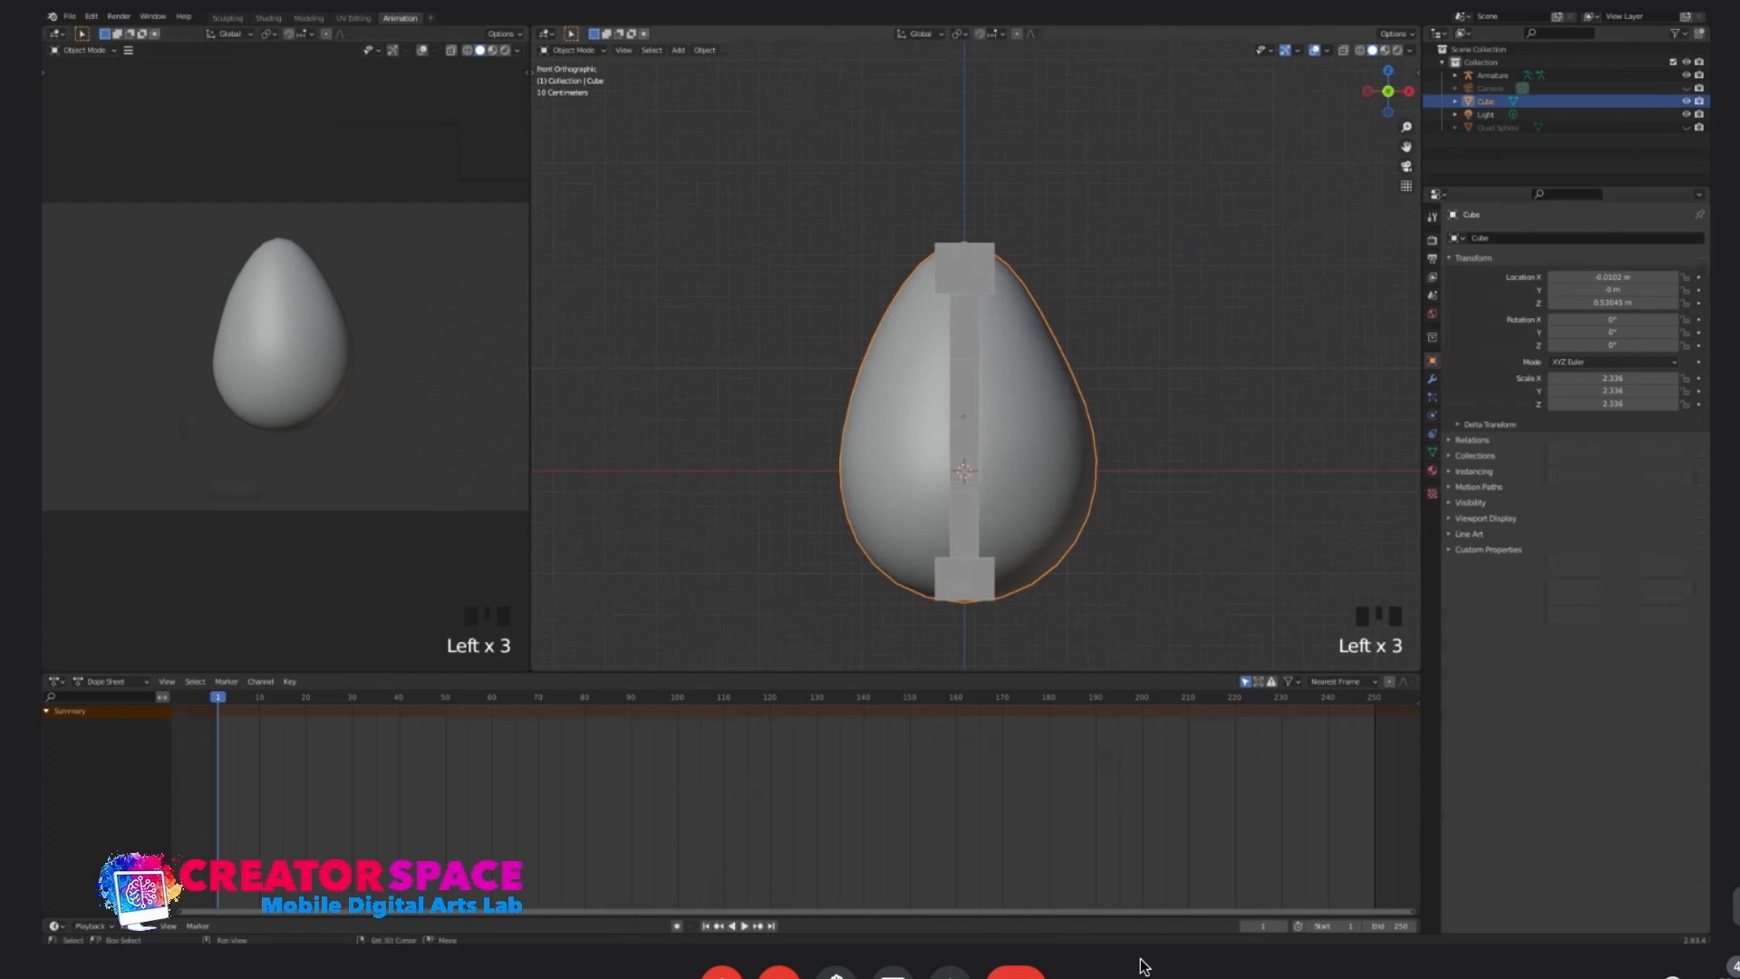
shift+click(965, 390)
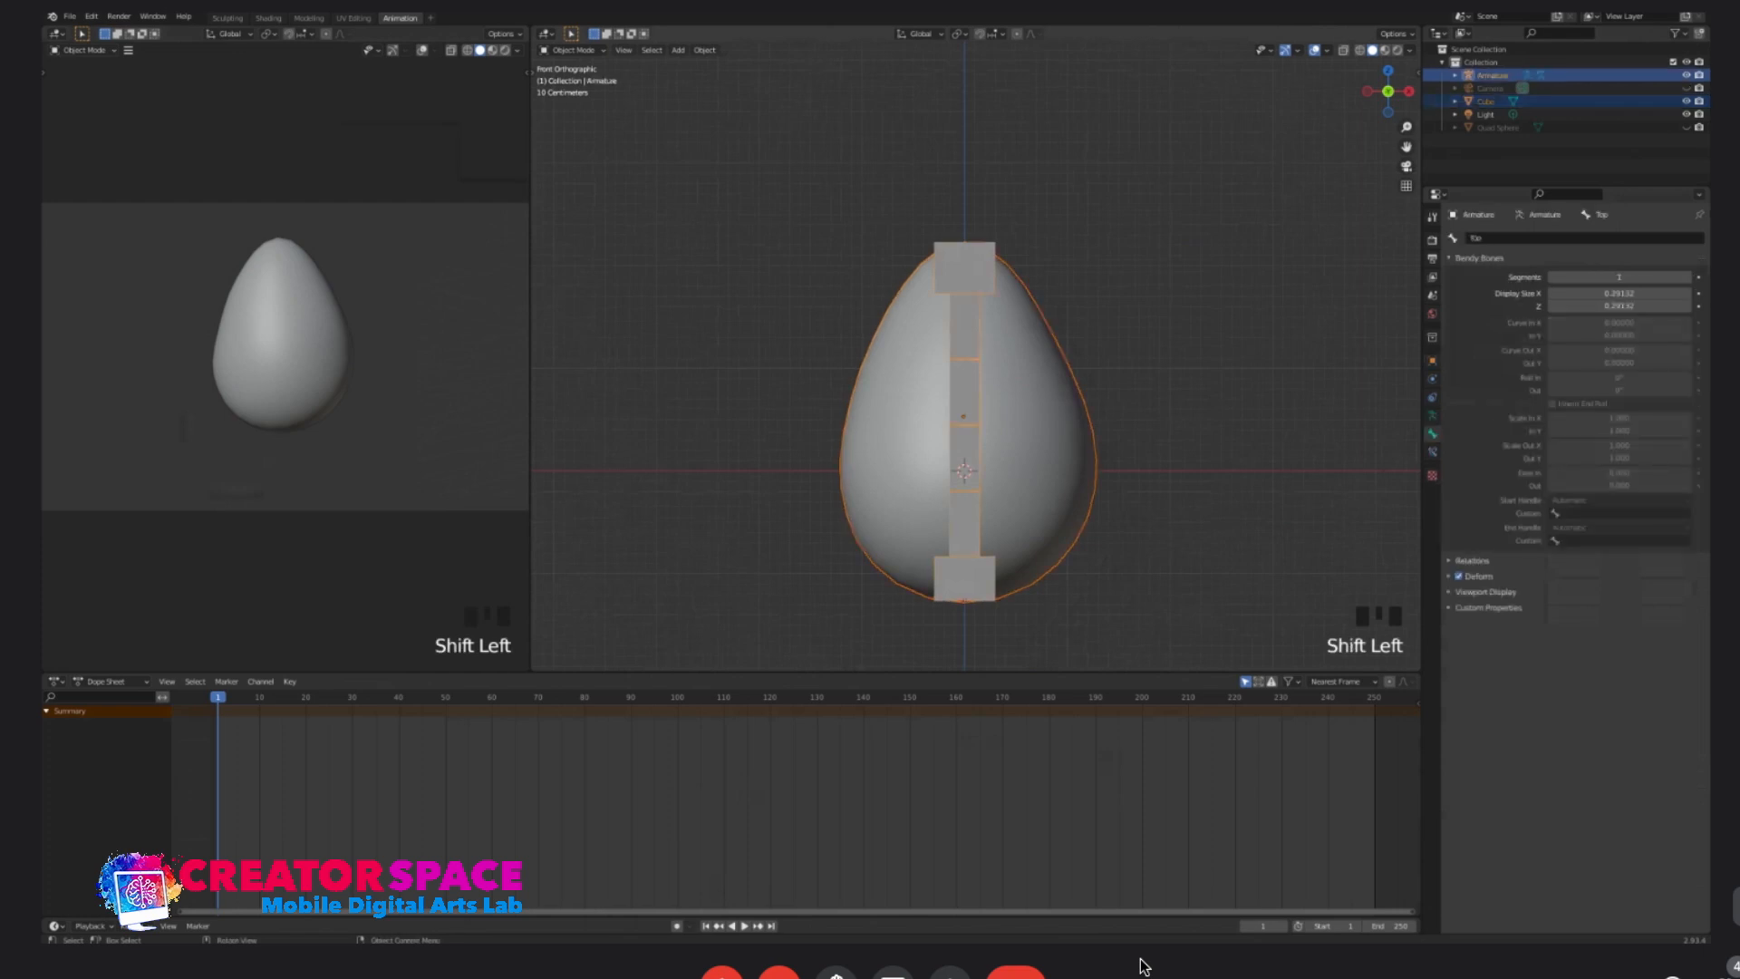
key(ctrl+p)
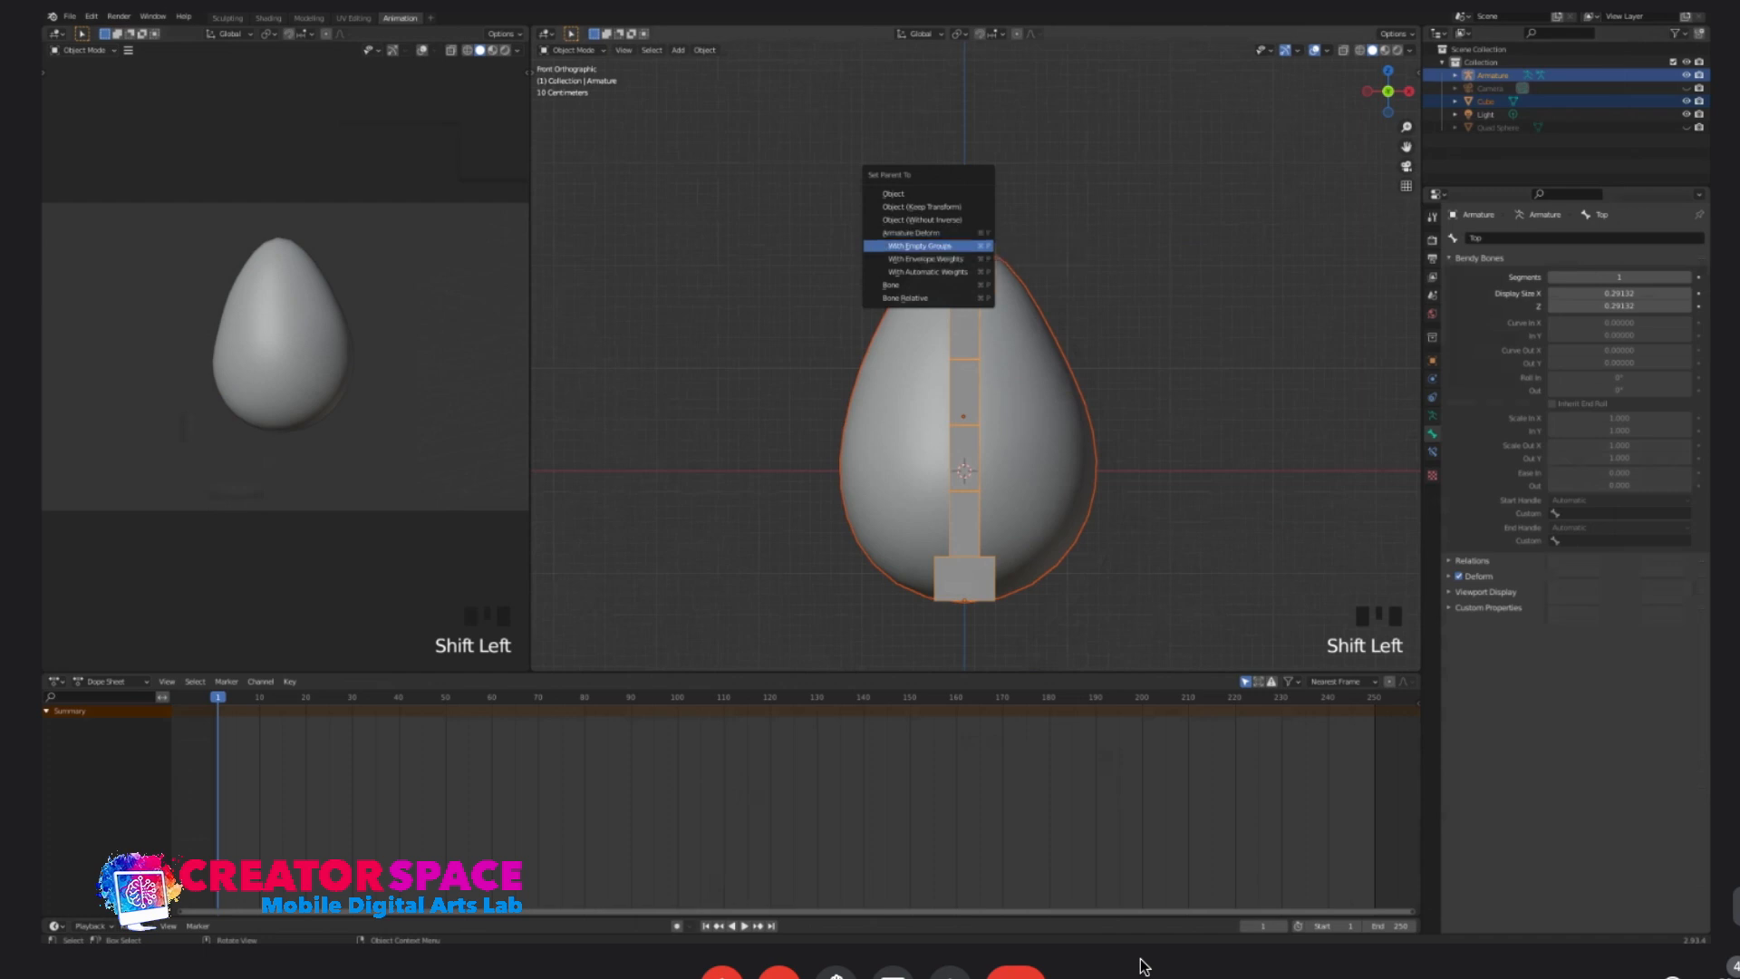
key(Down)
key(Down)
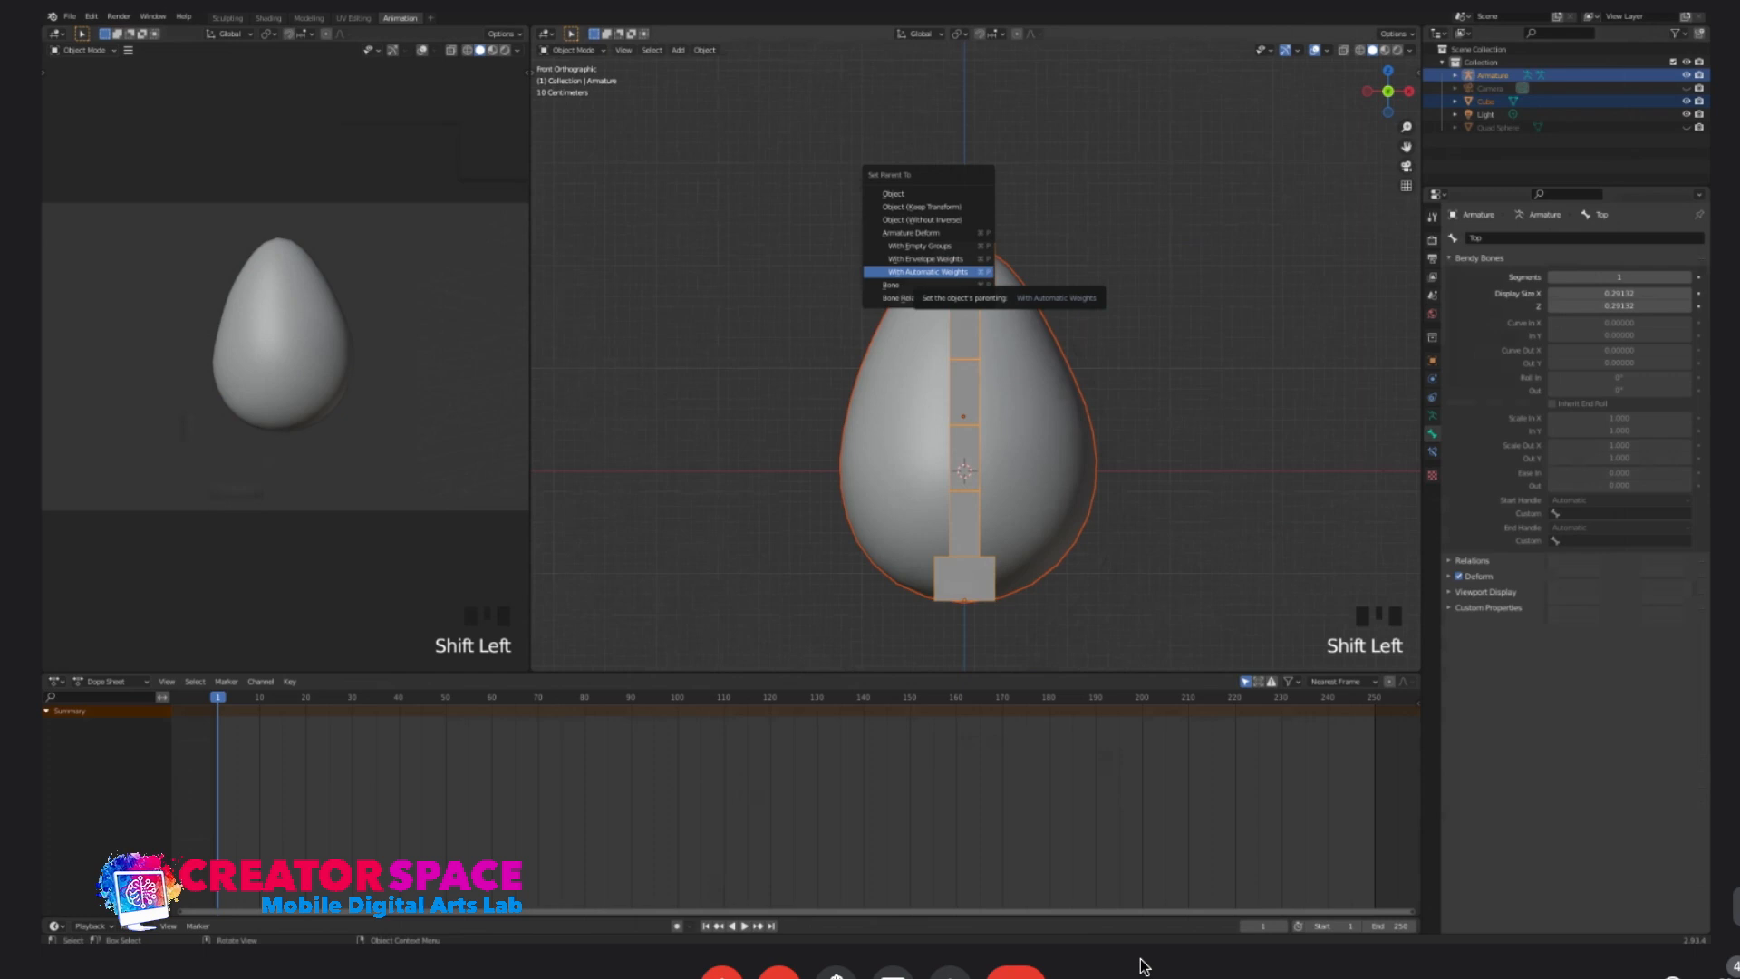
click(922, 272)
click(1142, 290)
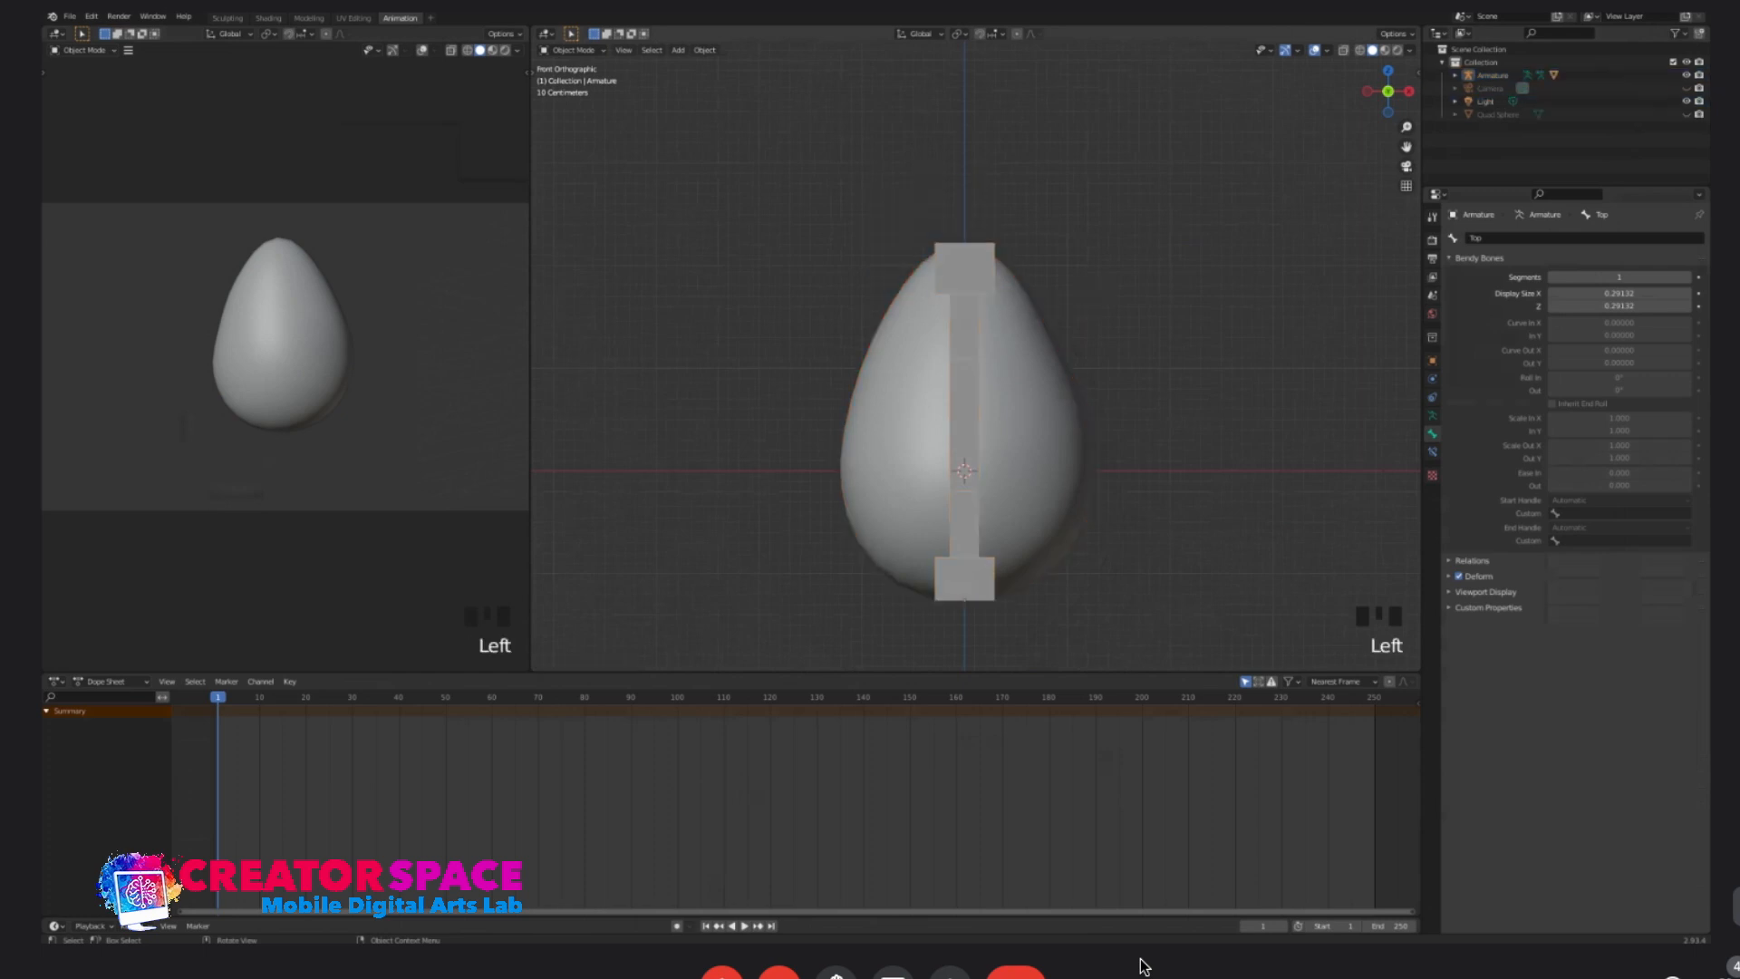
- Try moving the whole armature with the egg, undo the move, and switch the armature to Pose Mode
click(965, 390)
key(g)
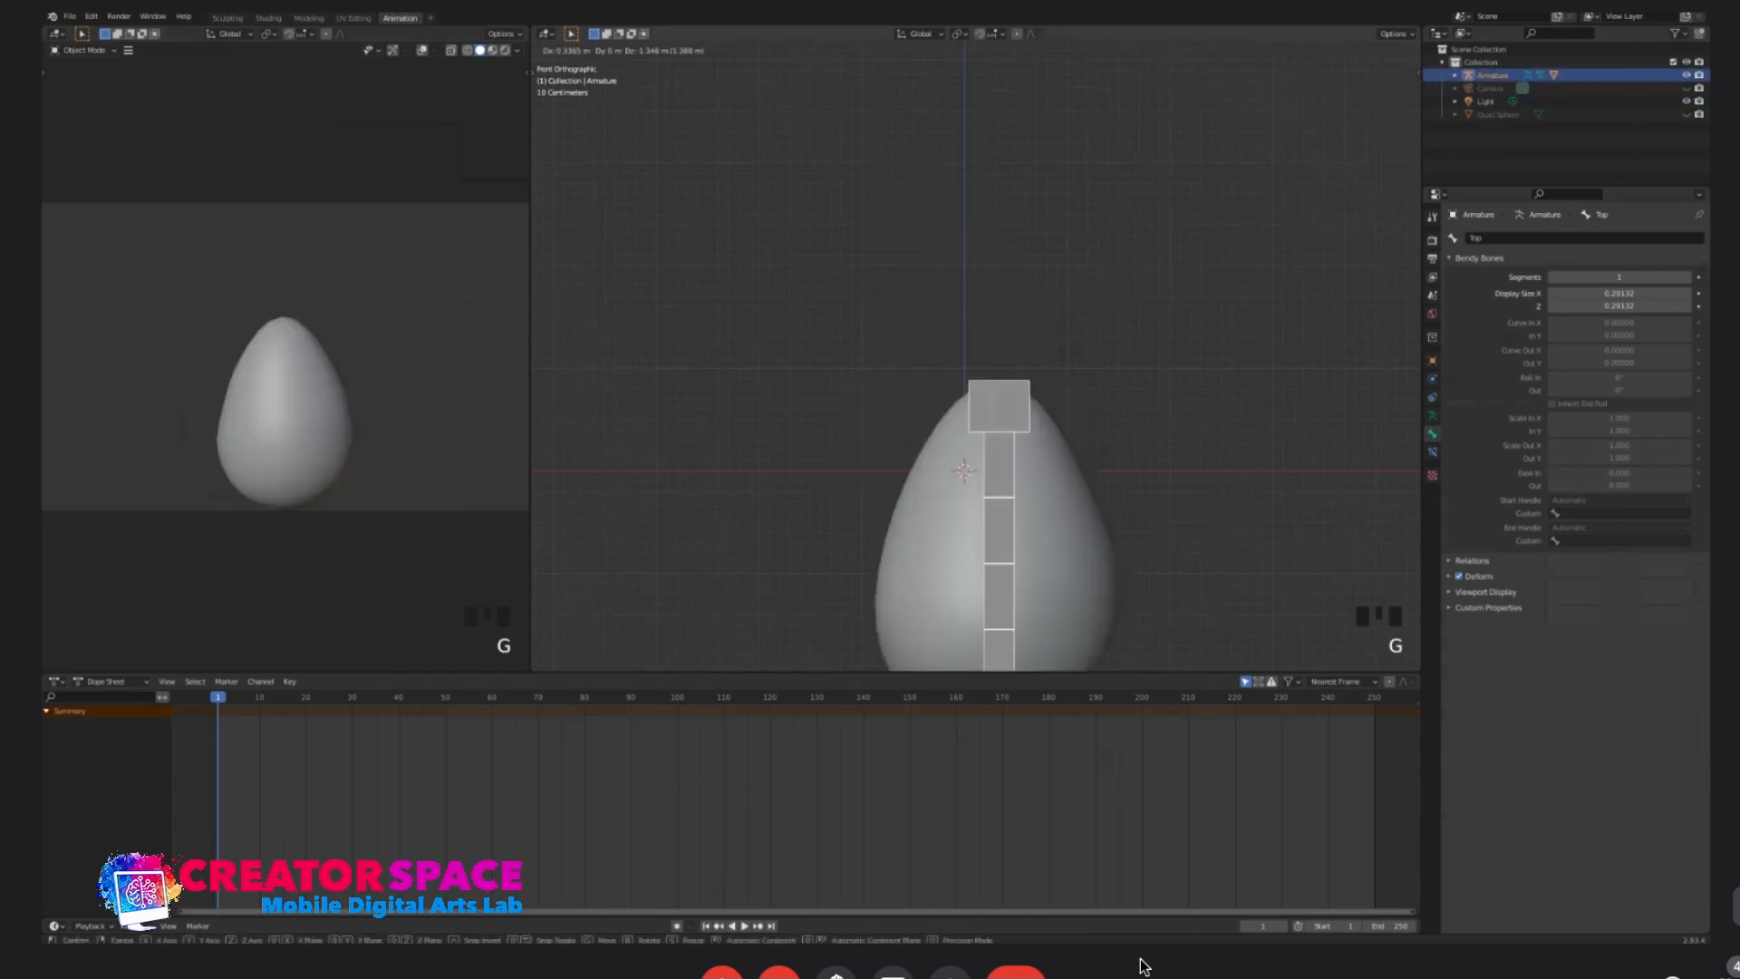
click(989, 351)
key(ctrl+z)
key(ctrl+Tab)
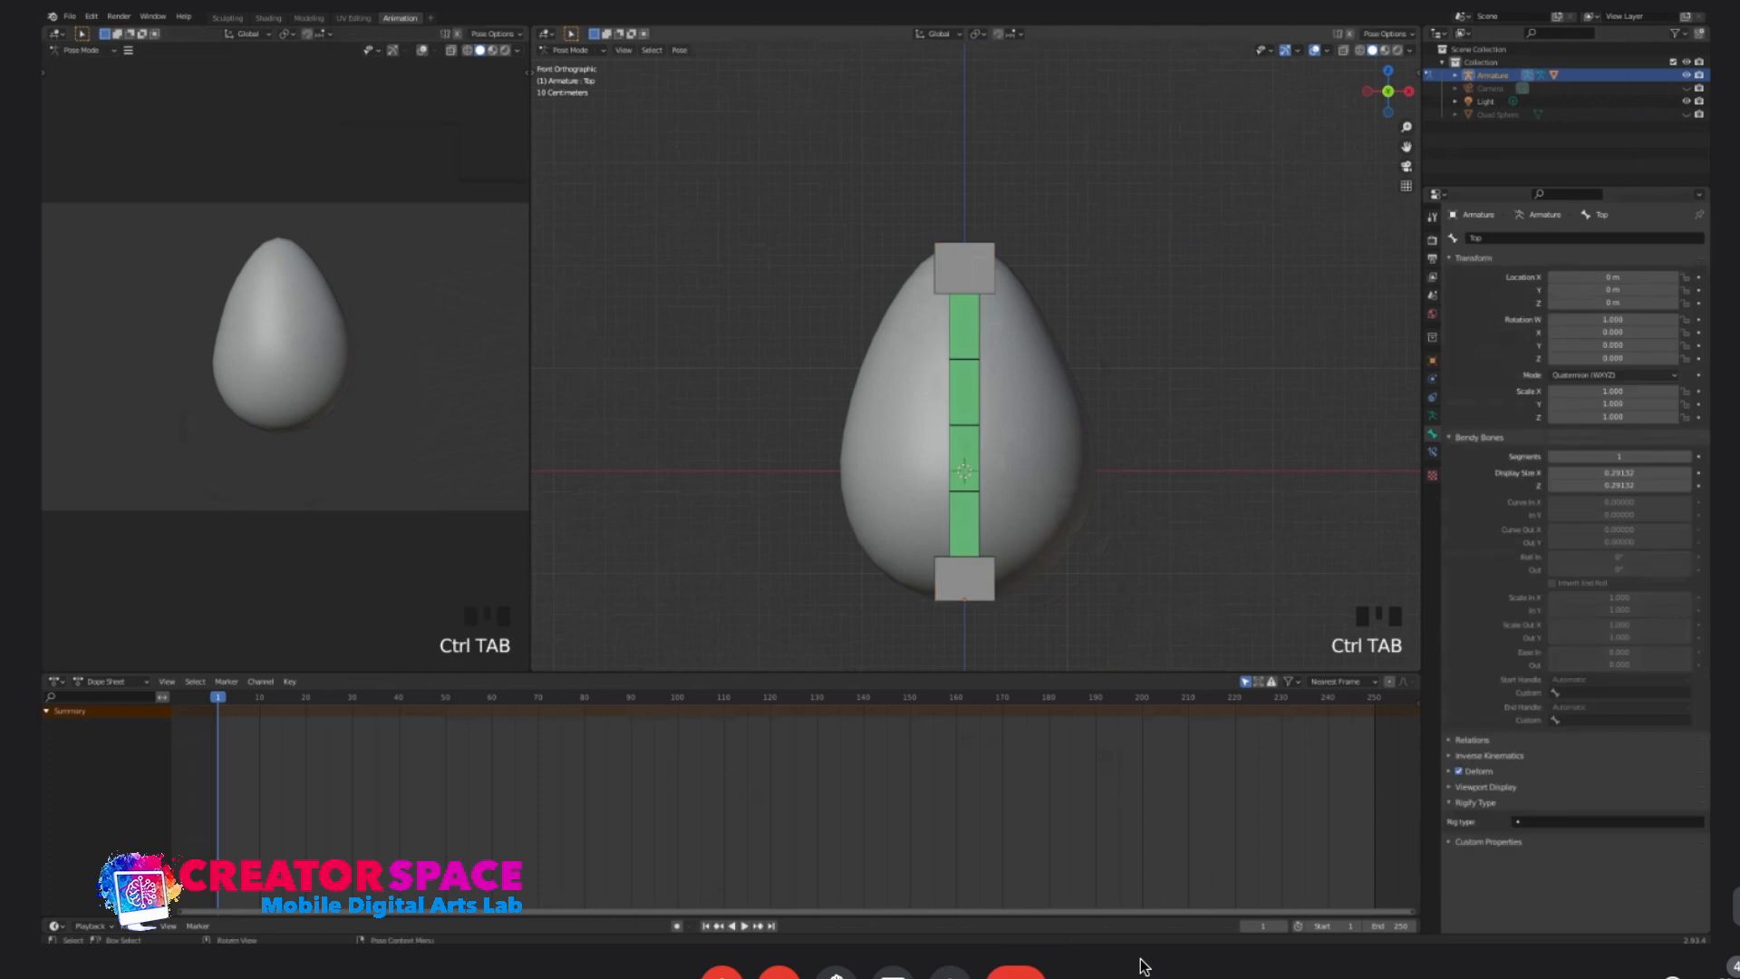
- Try moving and rotating the Top bone to test how the egg deforms, undoing each transform
click(964, 268)
key(g)
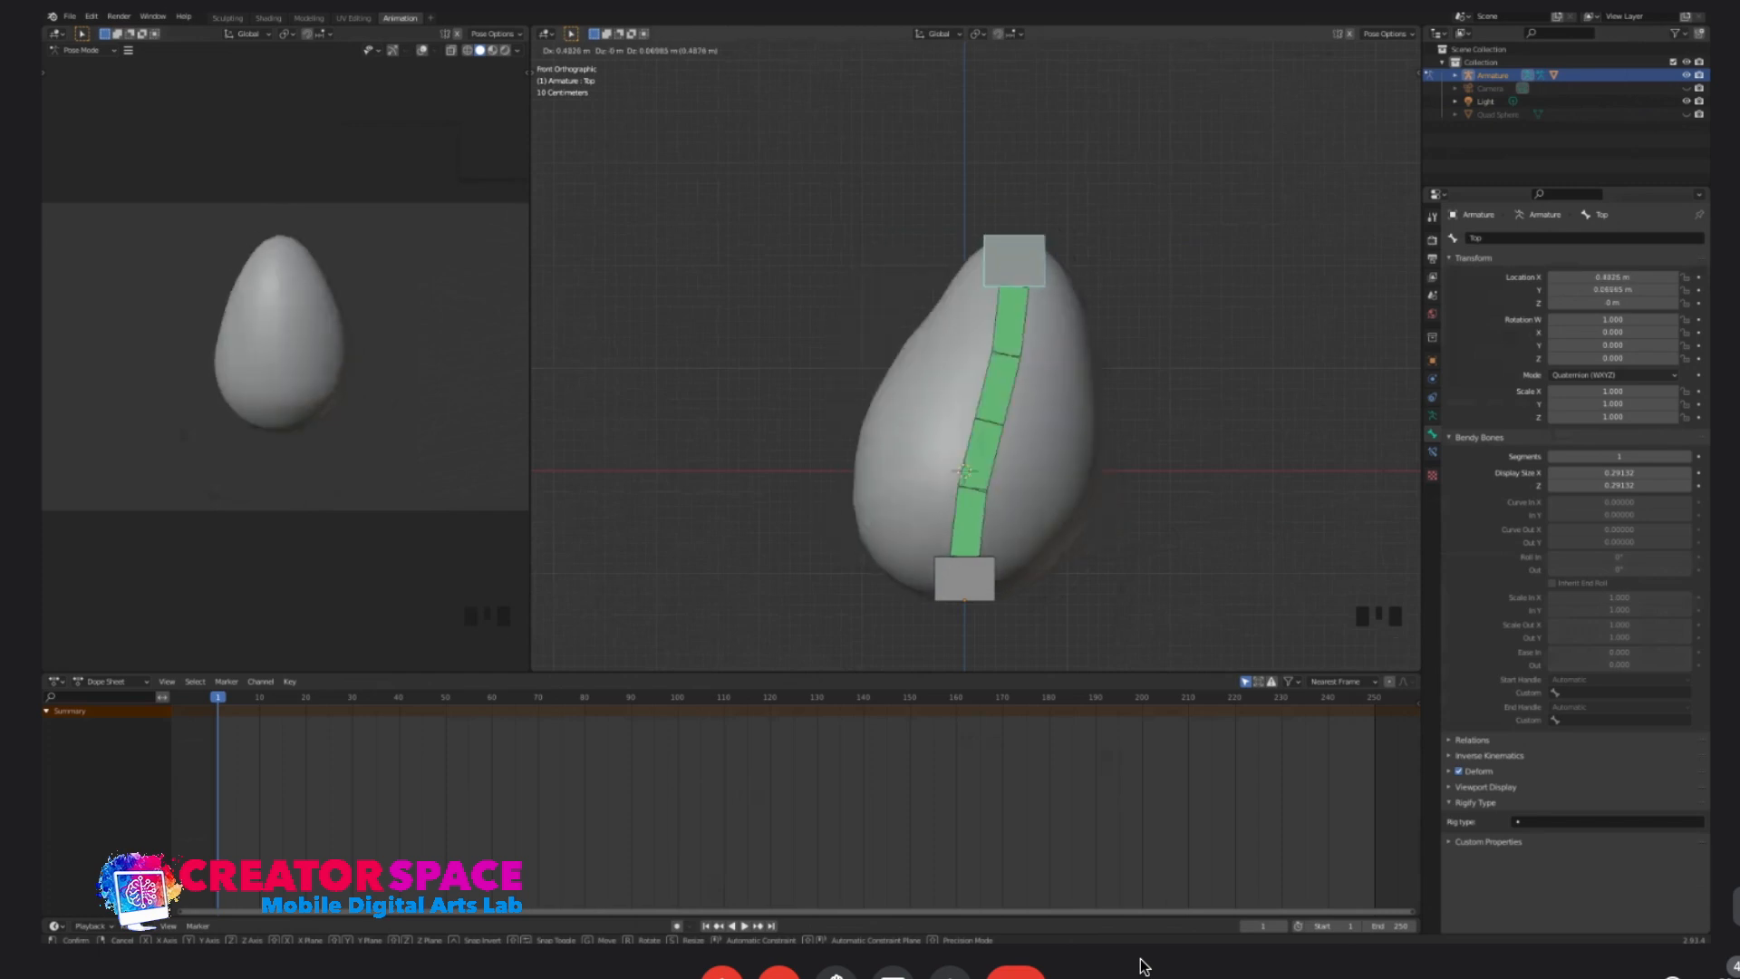
click(979, 295)
key(r)
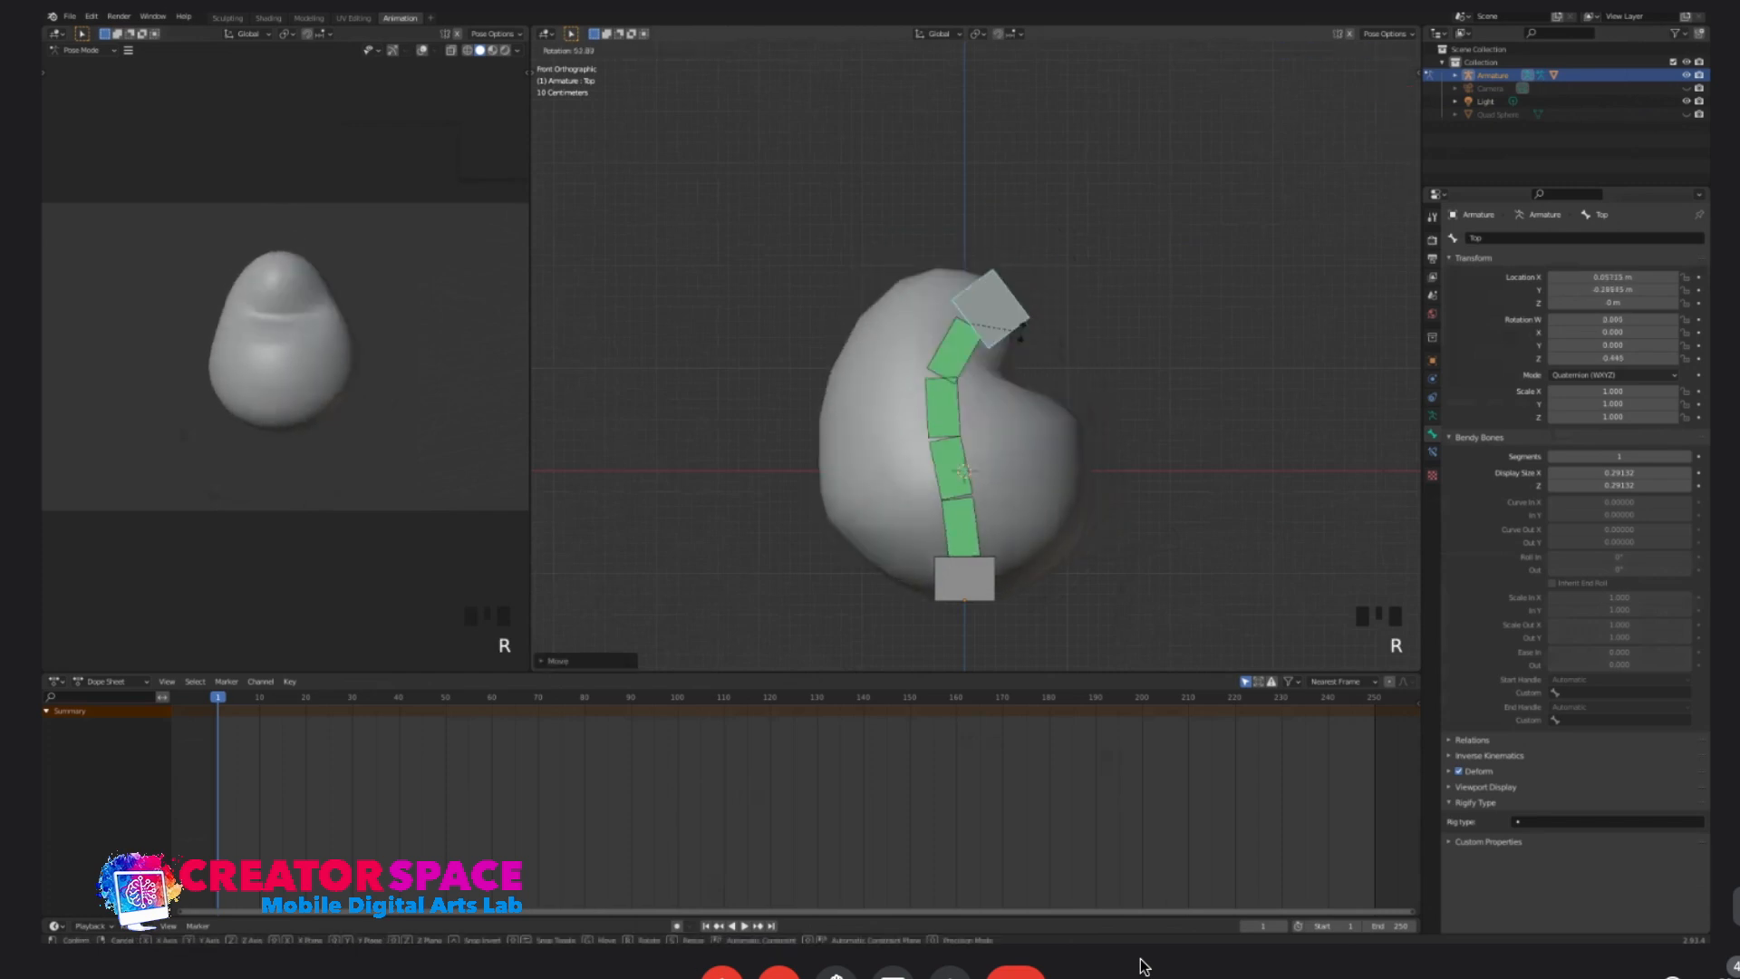
click(1028, 354)
key(ctrl+z)
key(ctrl+z)
key(ctrl+z)
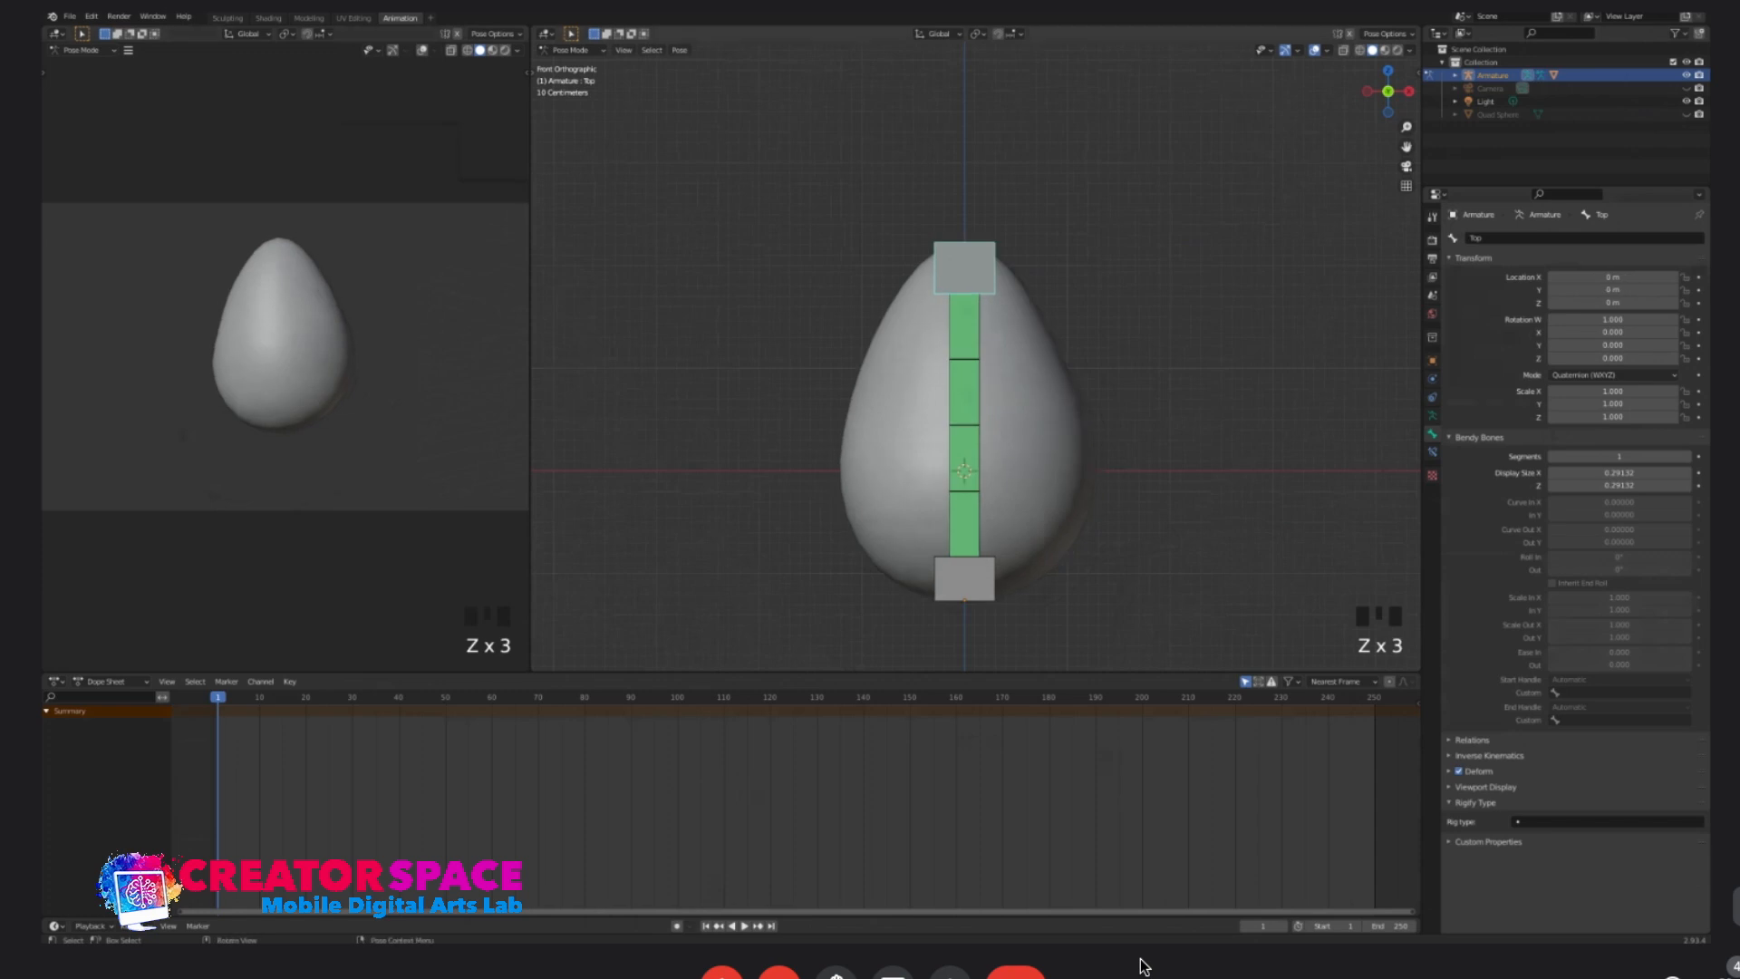
key(g)
click(928, 328)
key(ctrl+z)
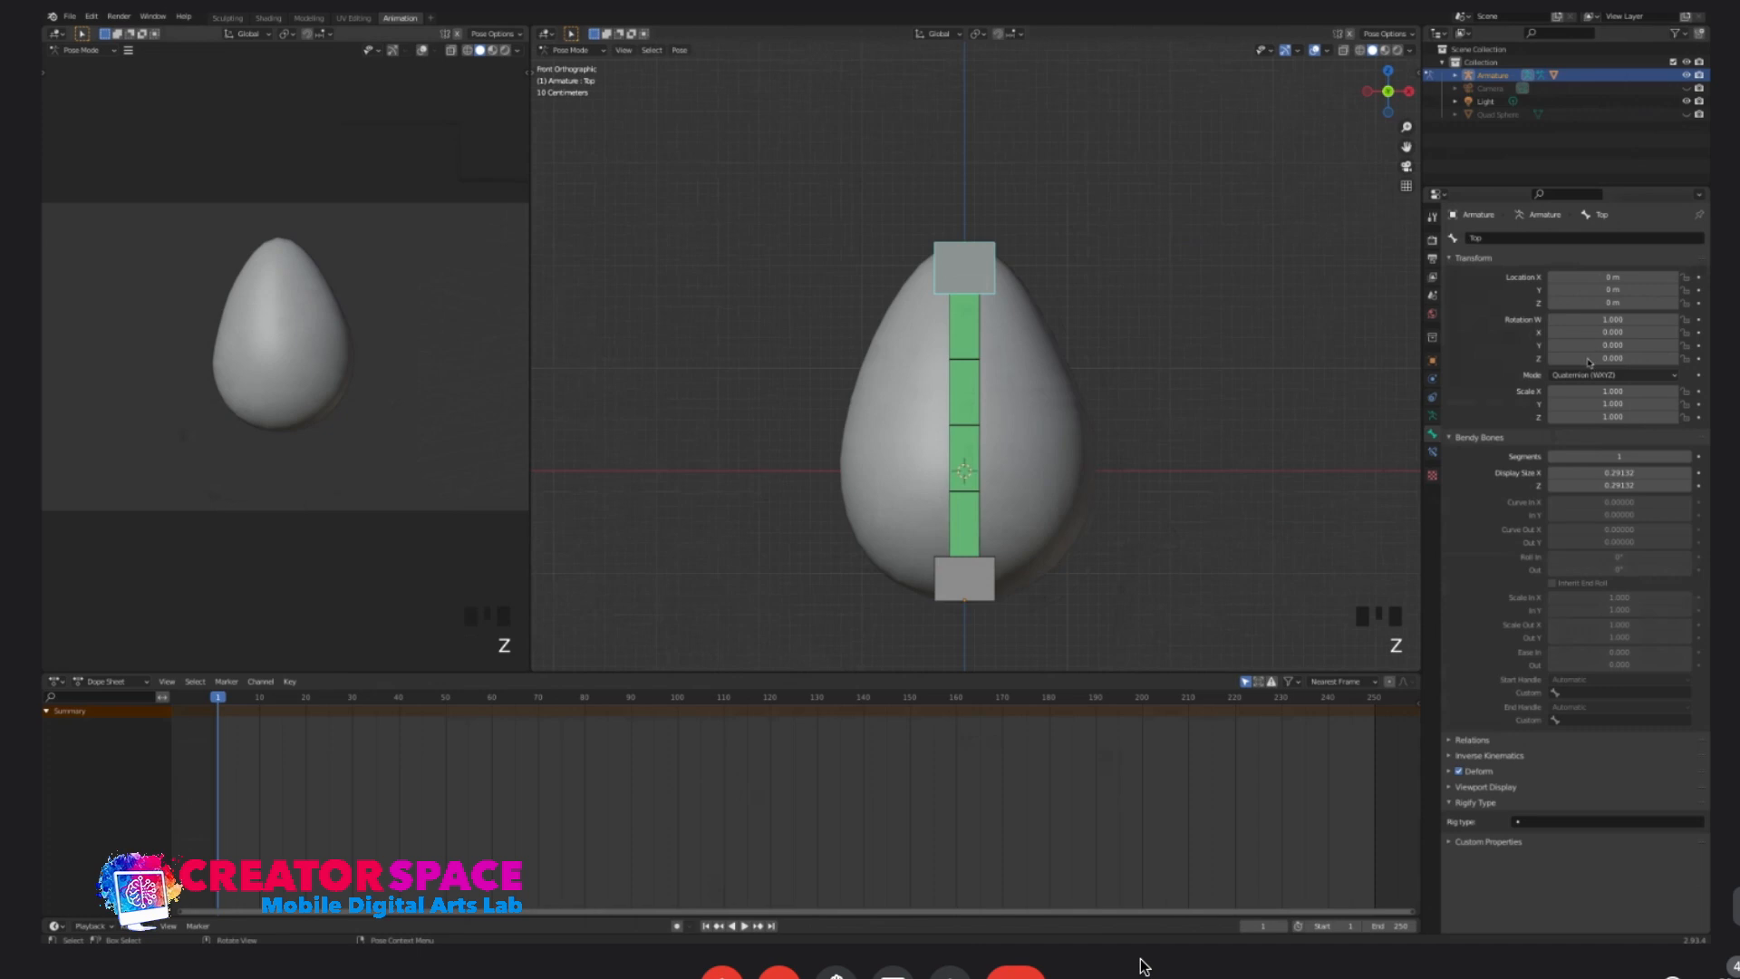
- Set the camera view to Rendered shading and try moving and rotating the Top bone, undoing both transforms
key(z)
click(330, 283)
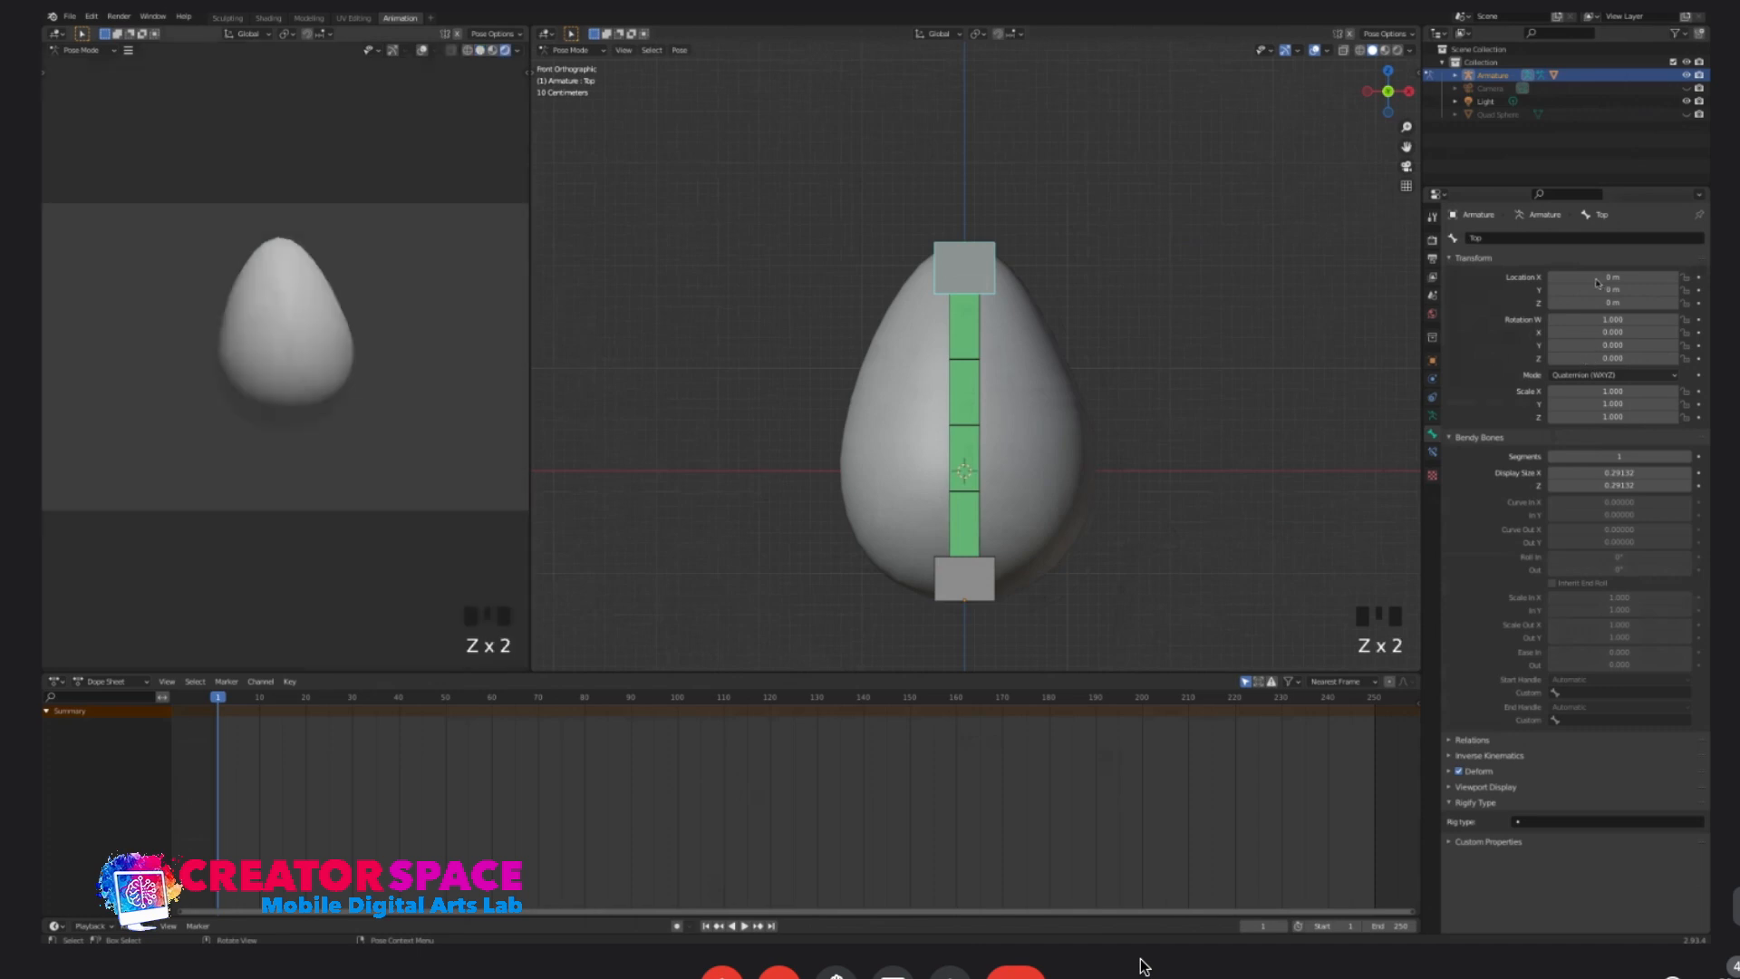
key(g)
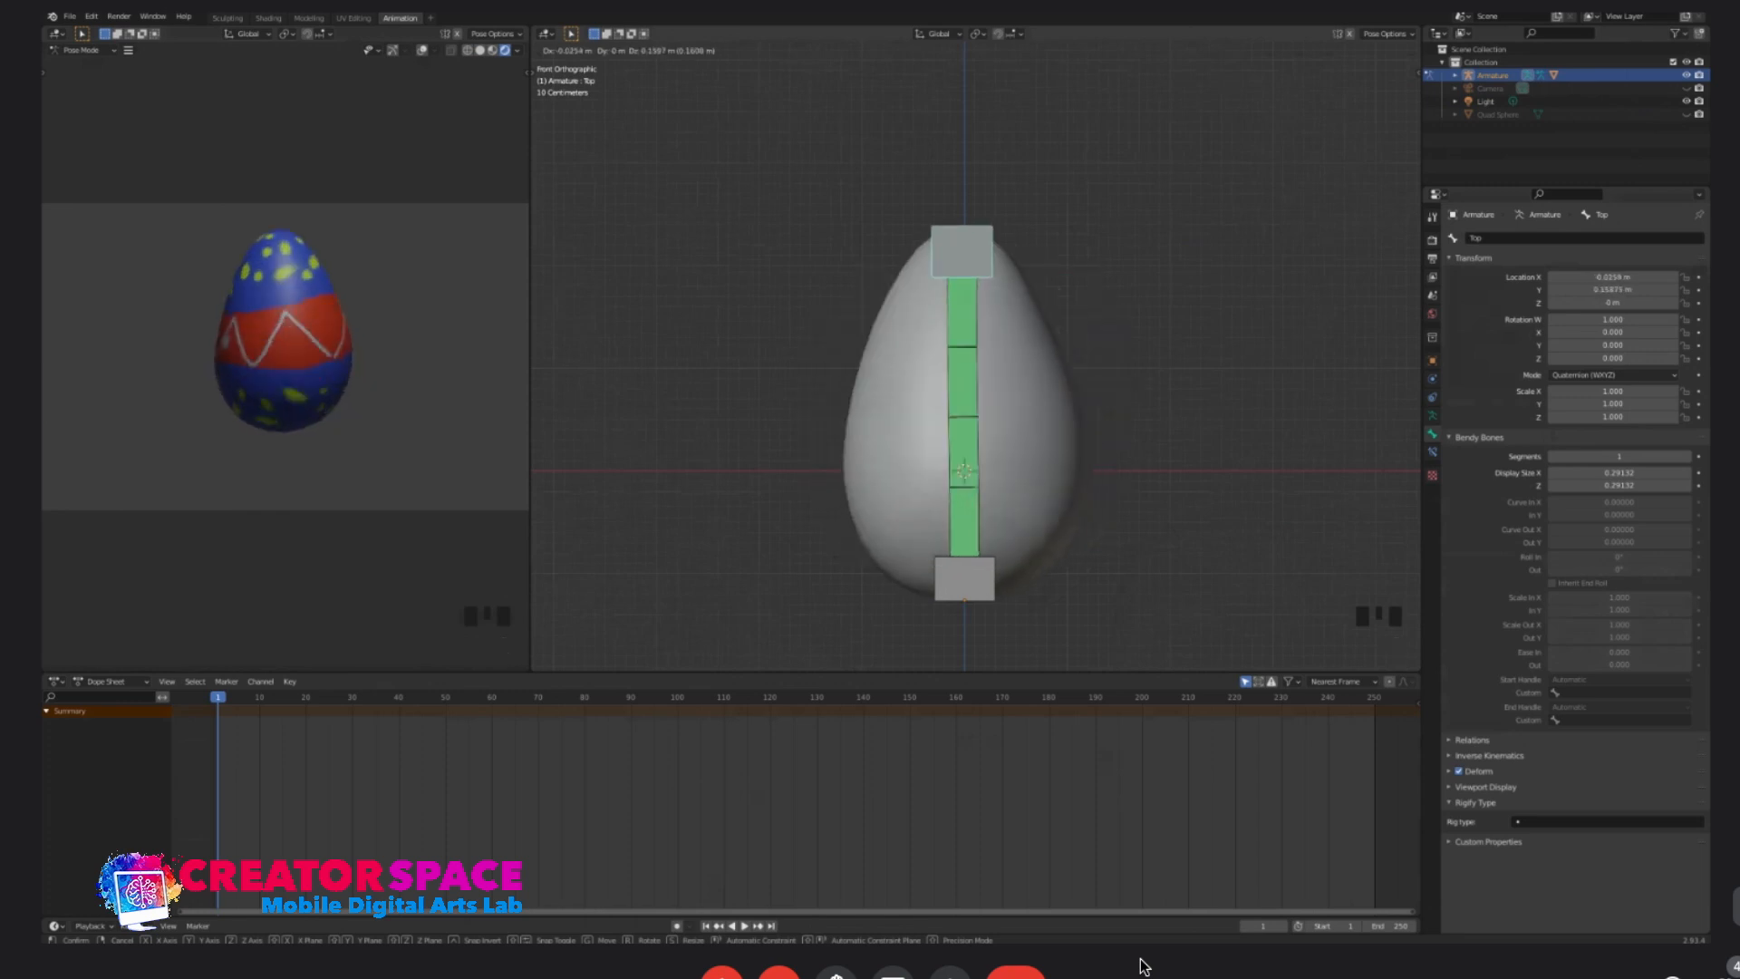
click(932, 263)
key(ctrl+z)
key(r)
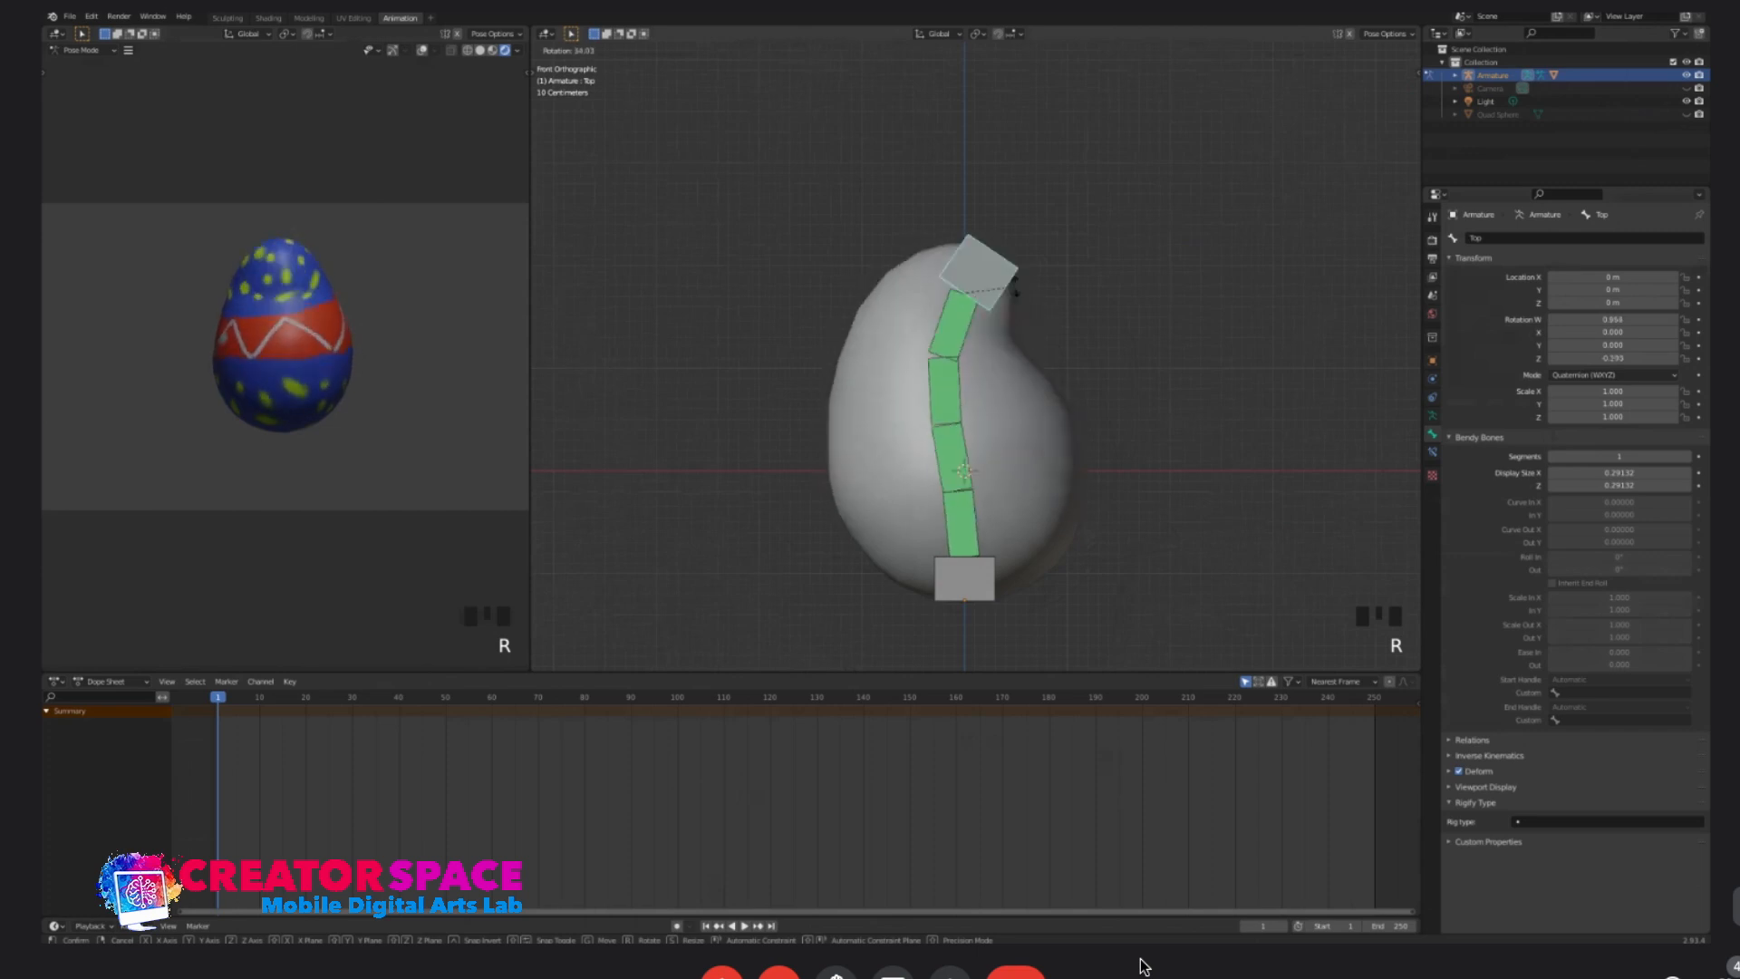
key(ctrl+z)
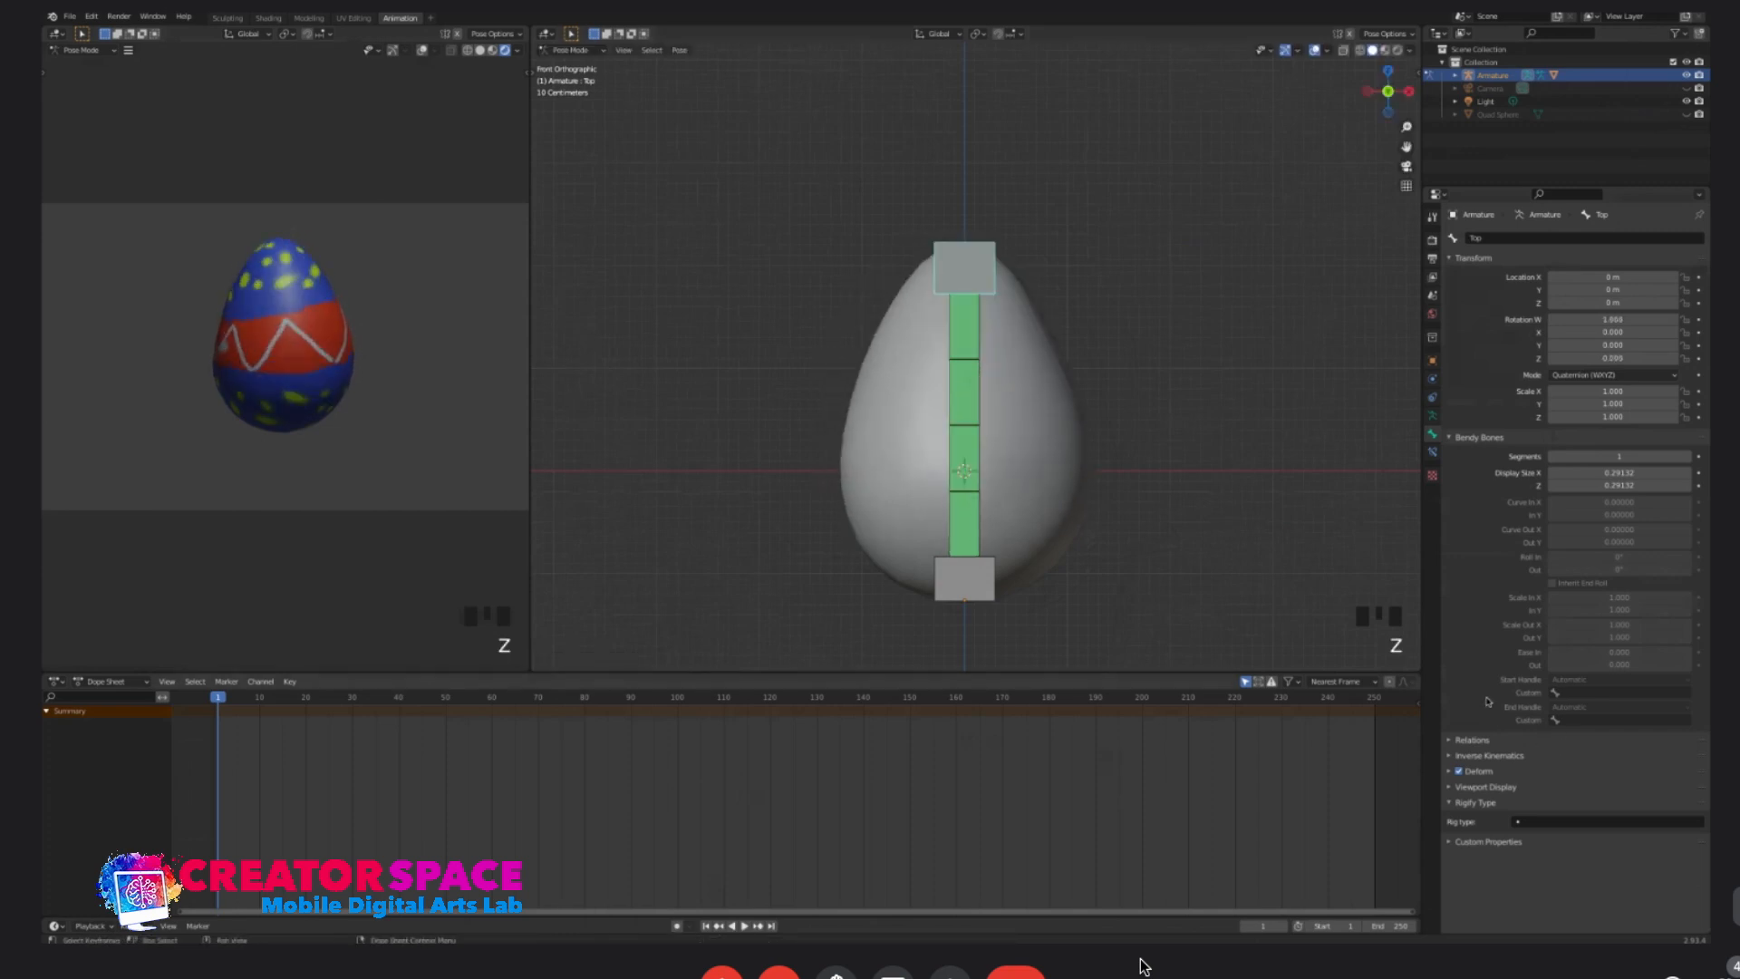
mouse_move(232, 697)
mouse_down()
mouse_move(264, 697)
mouse_move(213, 697)
mouse_up()
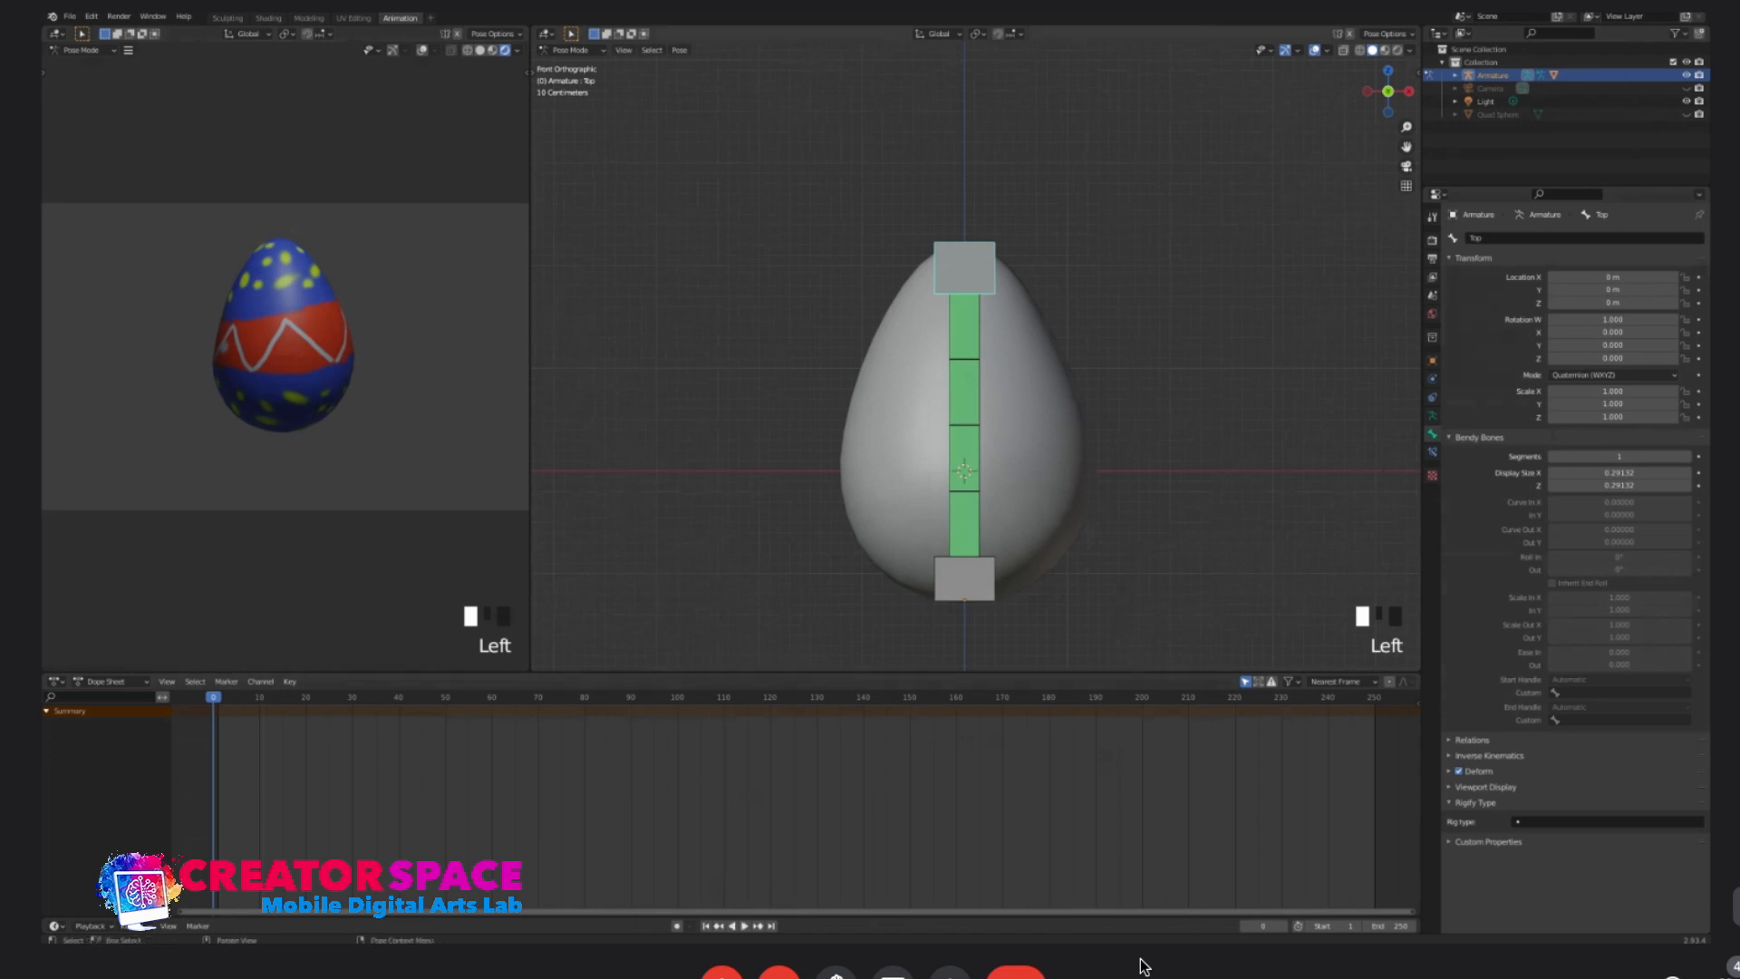
click(1078, 272)
click(965, 269)
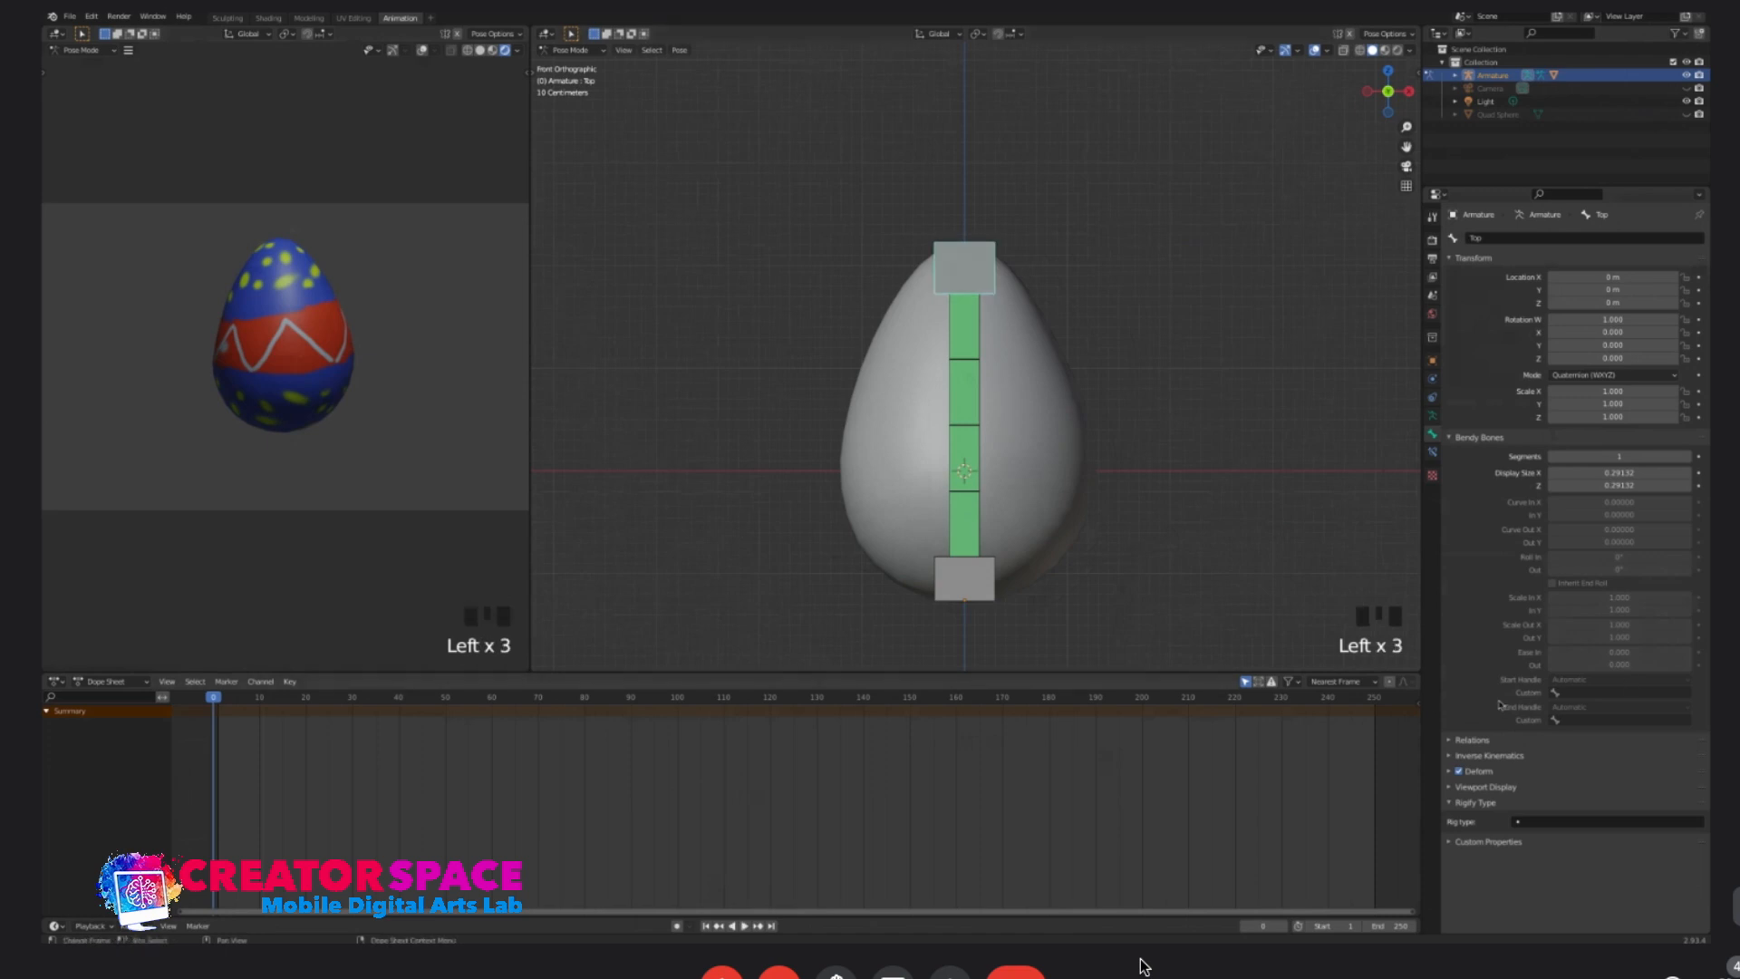
drag(255, 697, 259, 697)
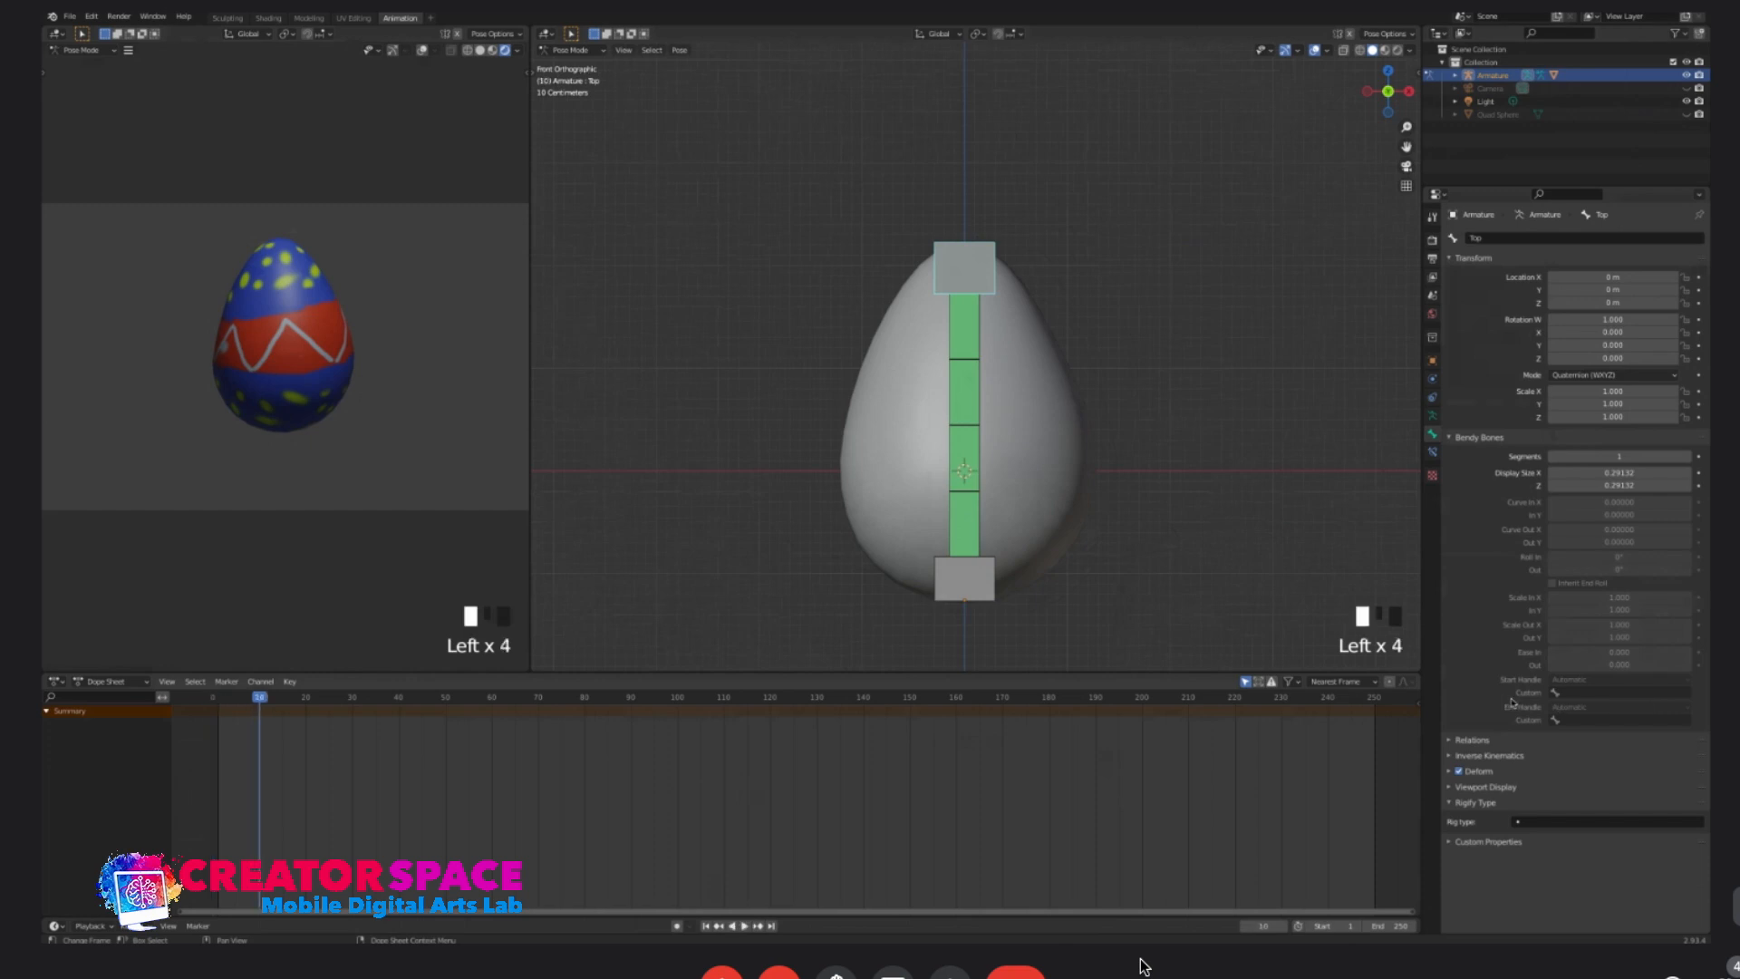
click(1024, 268)
click(964, 268)
click(964, 268)
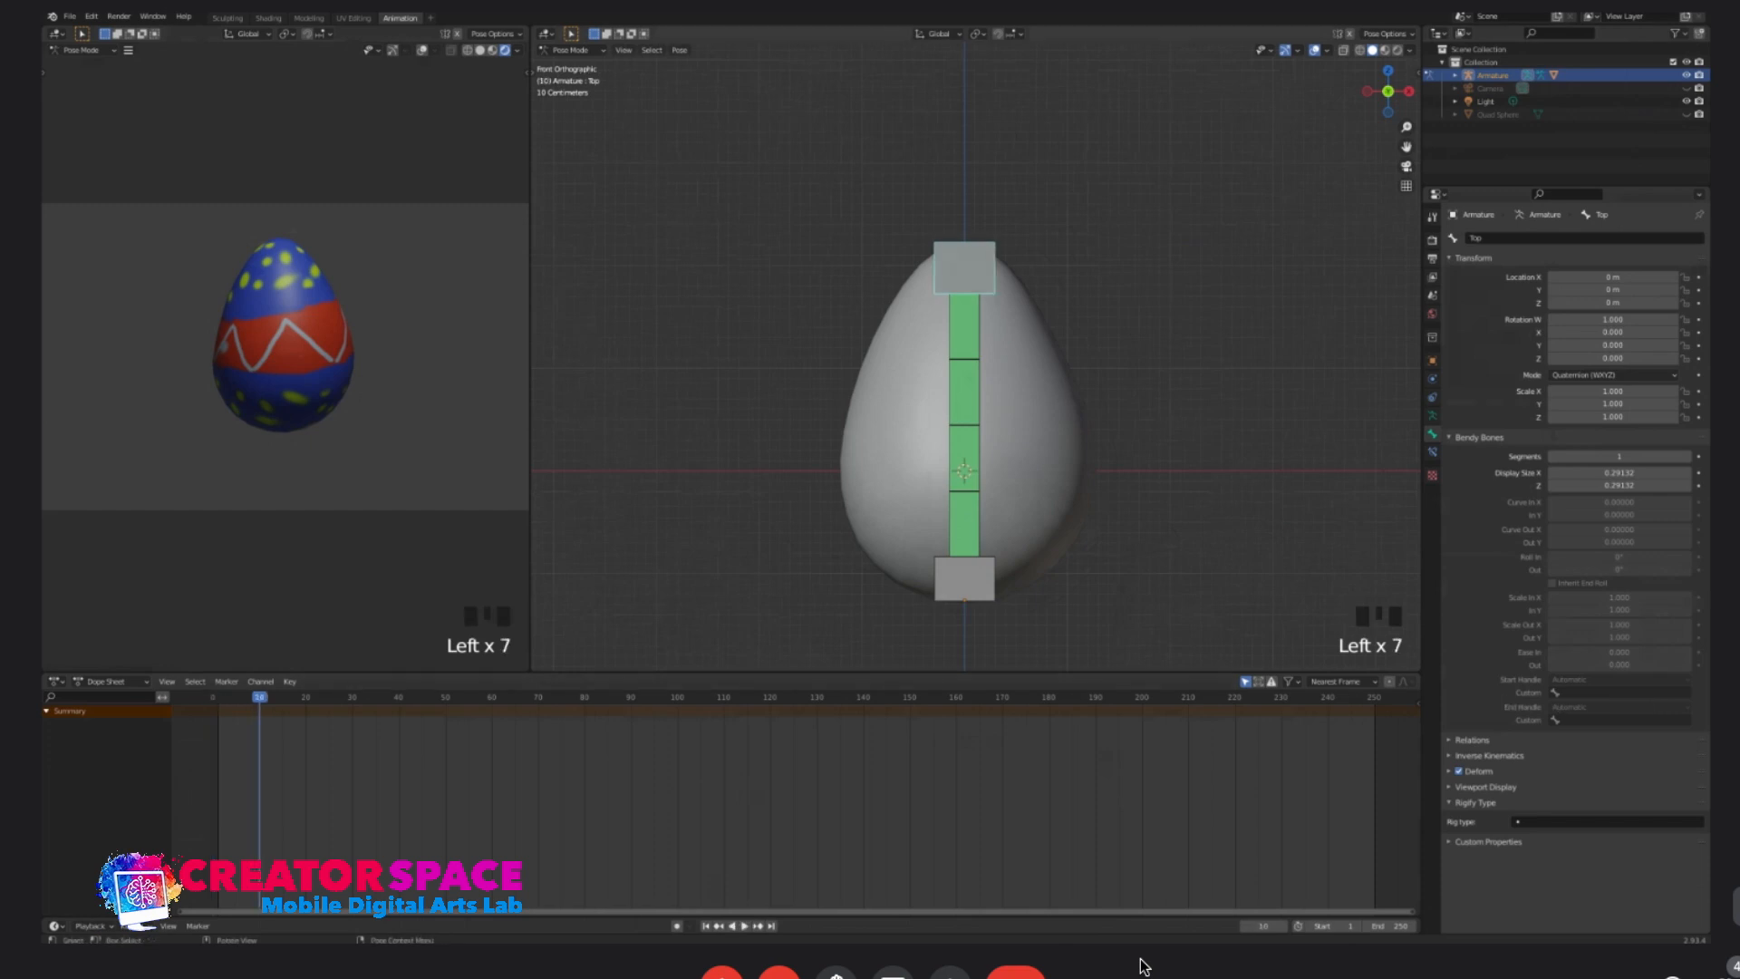
- Insert a Location & Rotation keyframe for the Top bone at frame 0
click(213, 697)
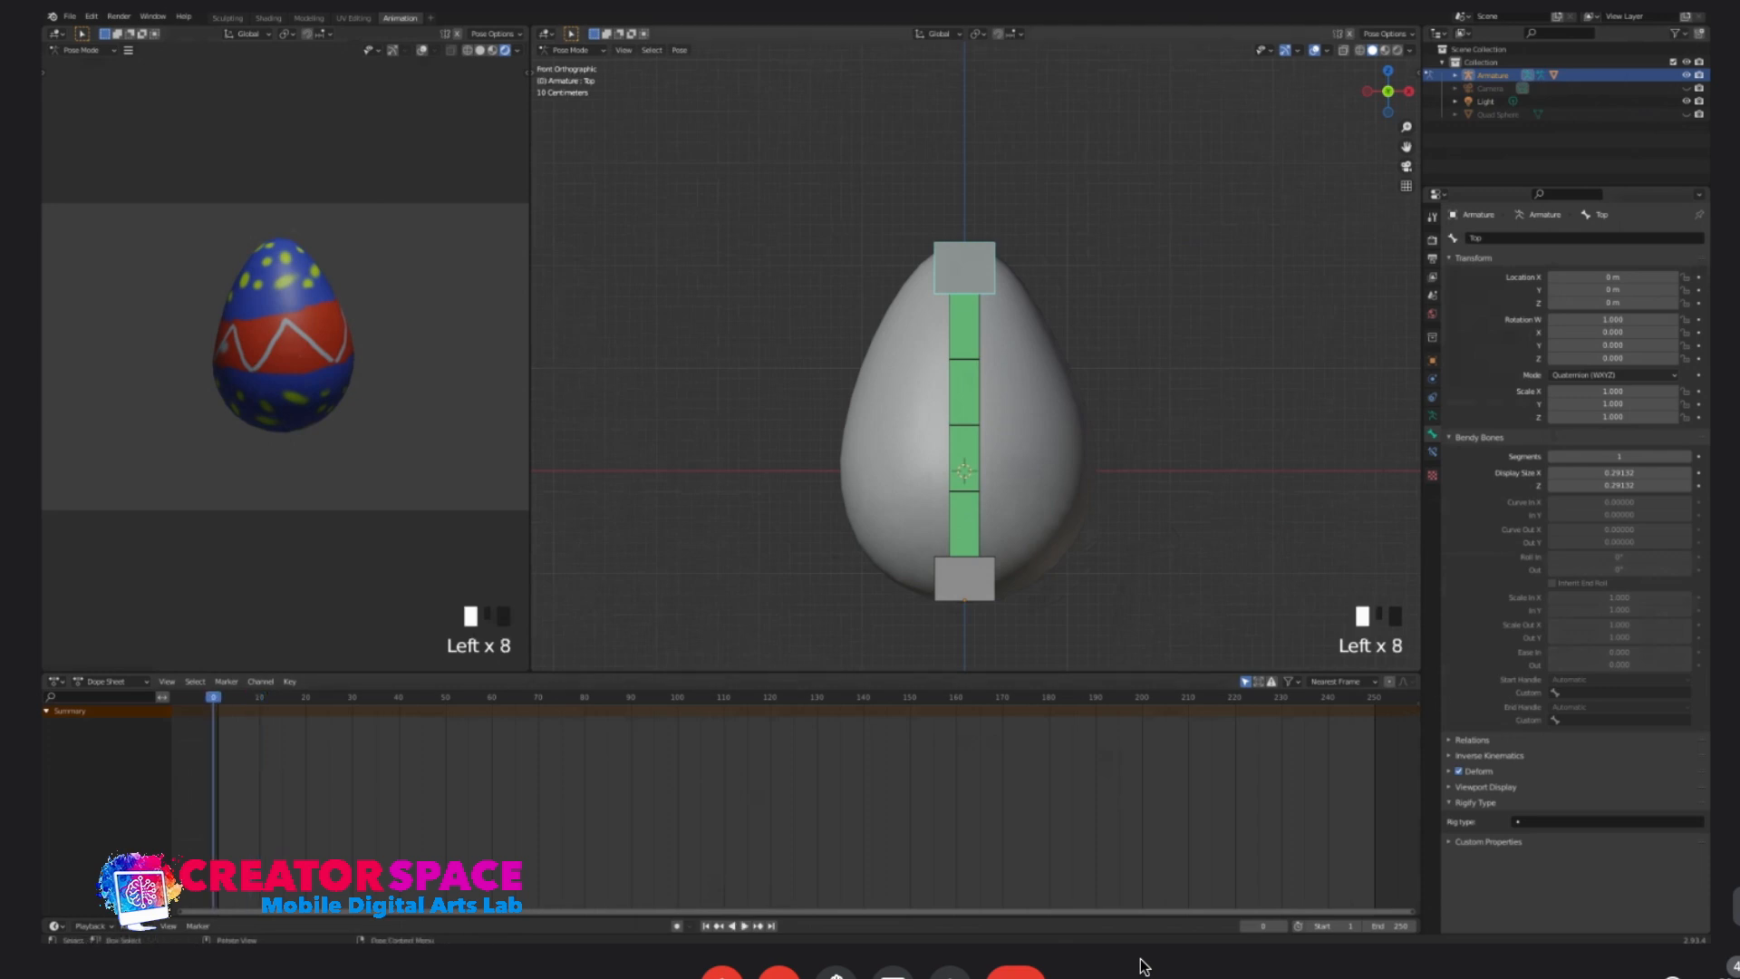
key(i)
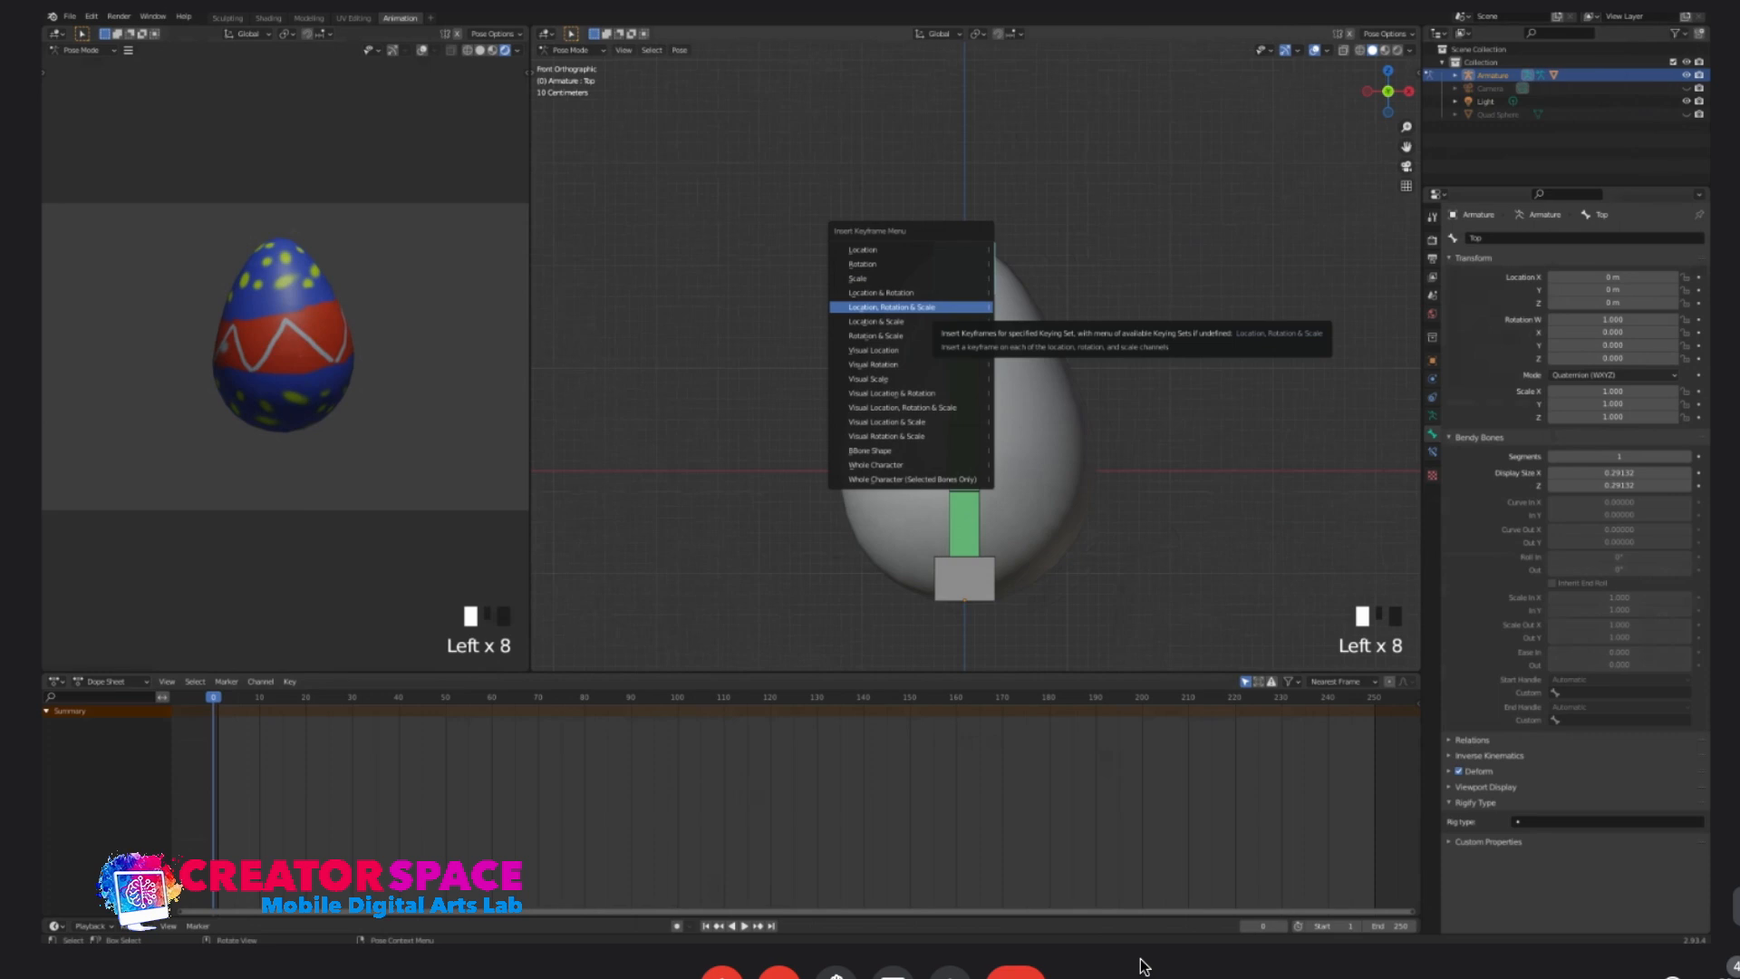
key(Down)
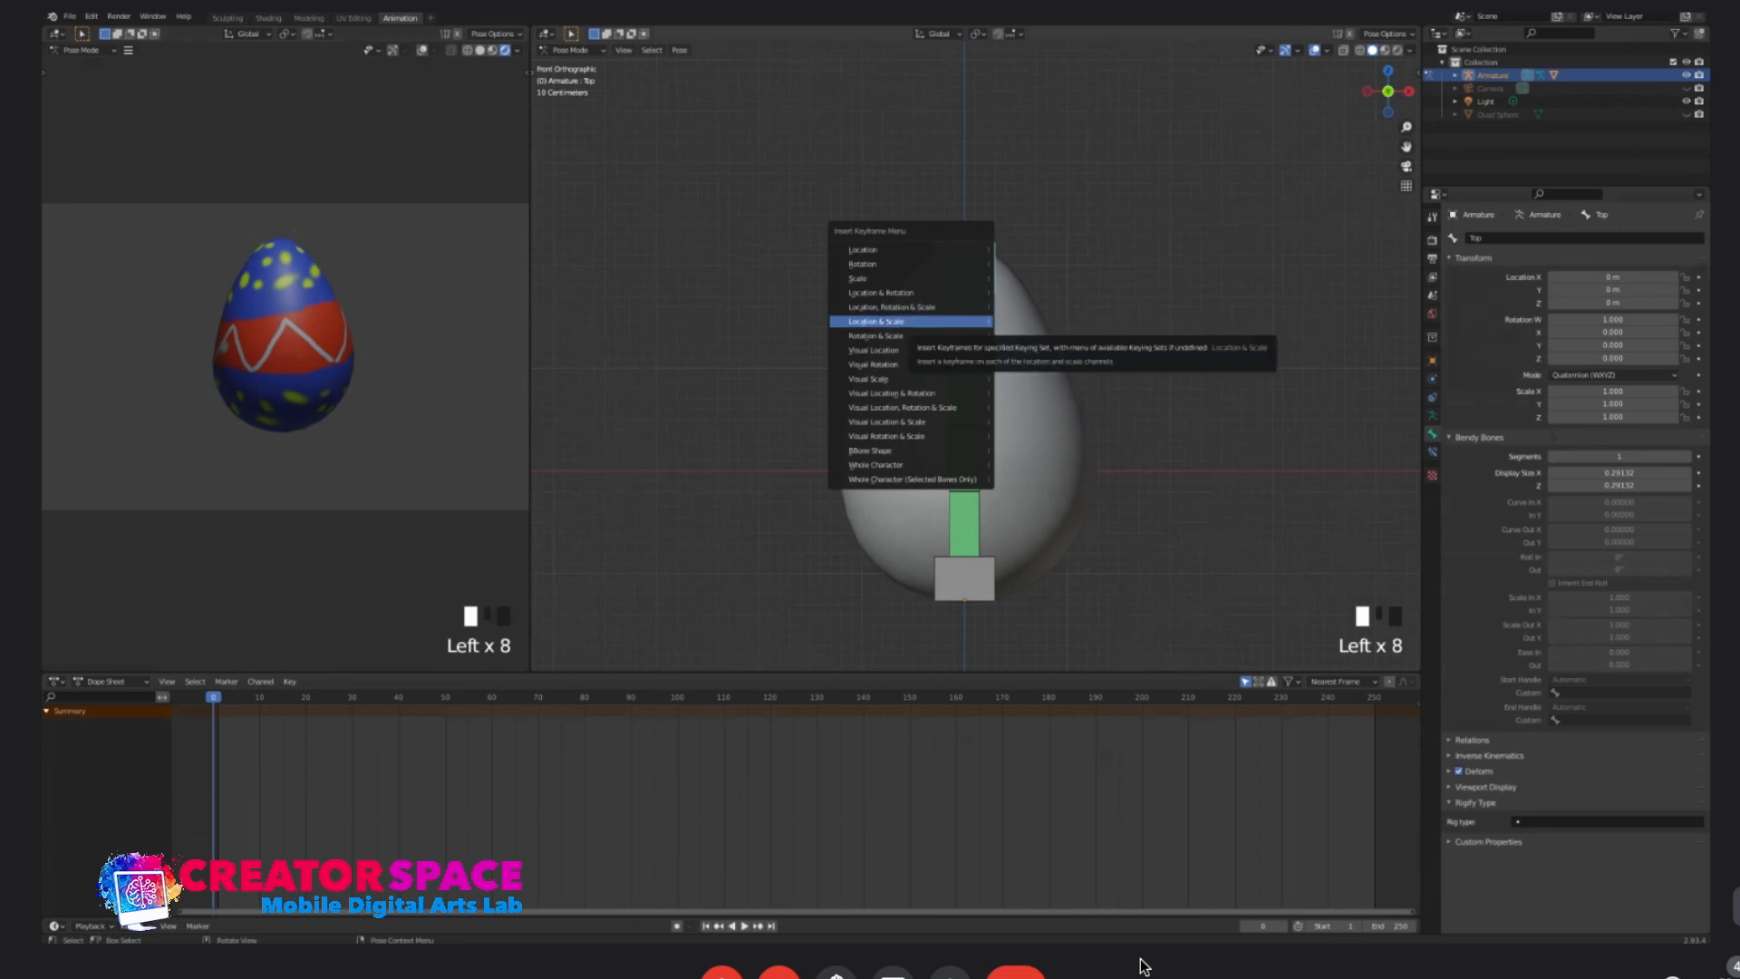
key(Up)
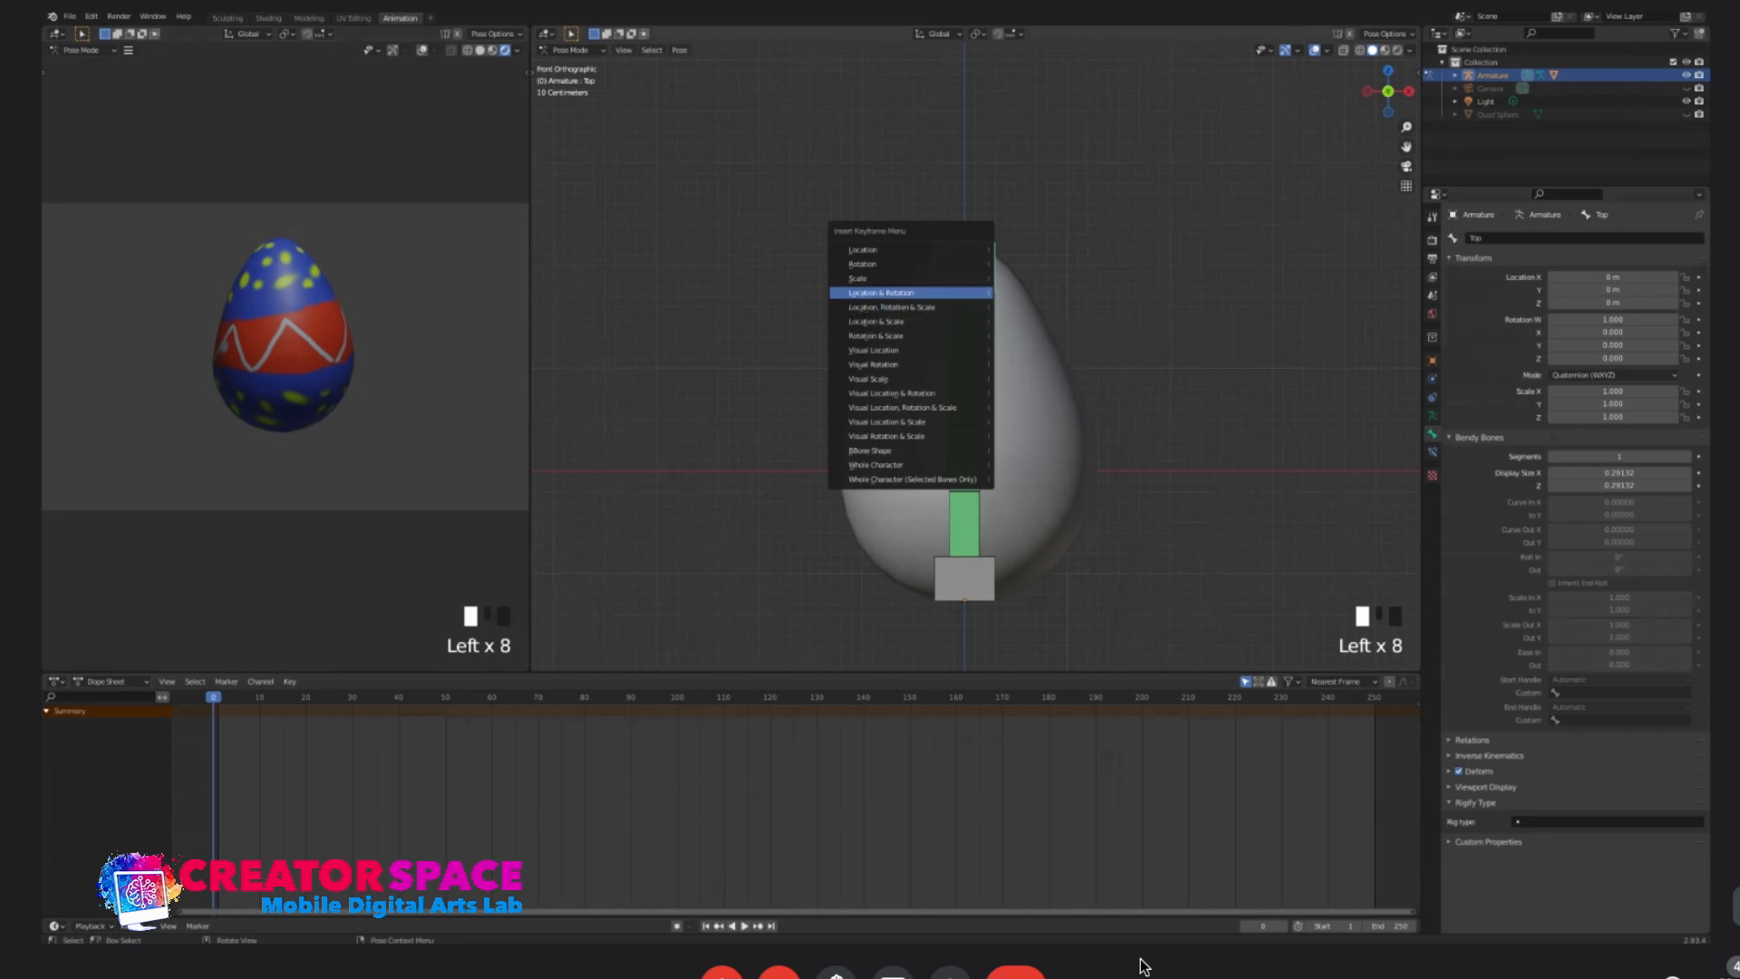
key(Return)
- With auto keying on, lower the Top bone about 0.72 m along Z at frame 10 to squash the egg
drag(217, 697, 259, 698)
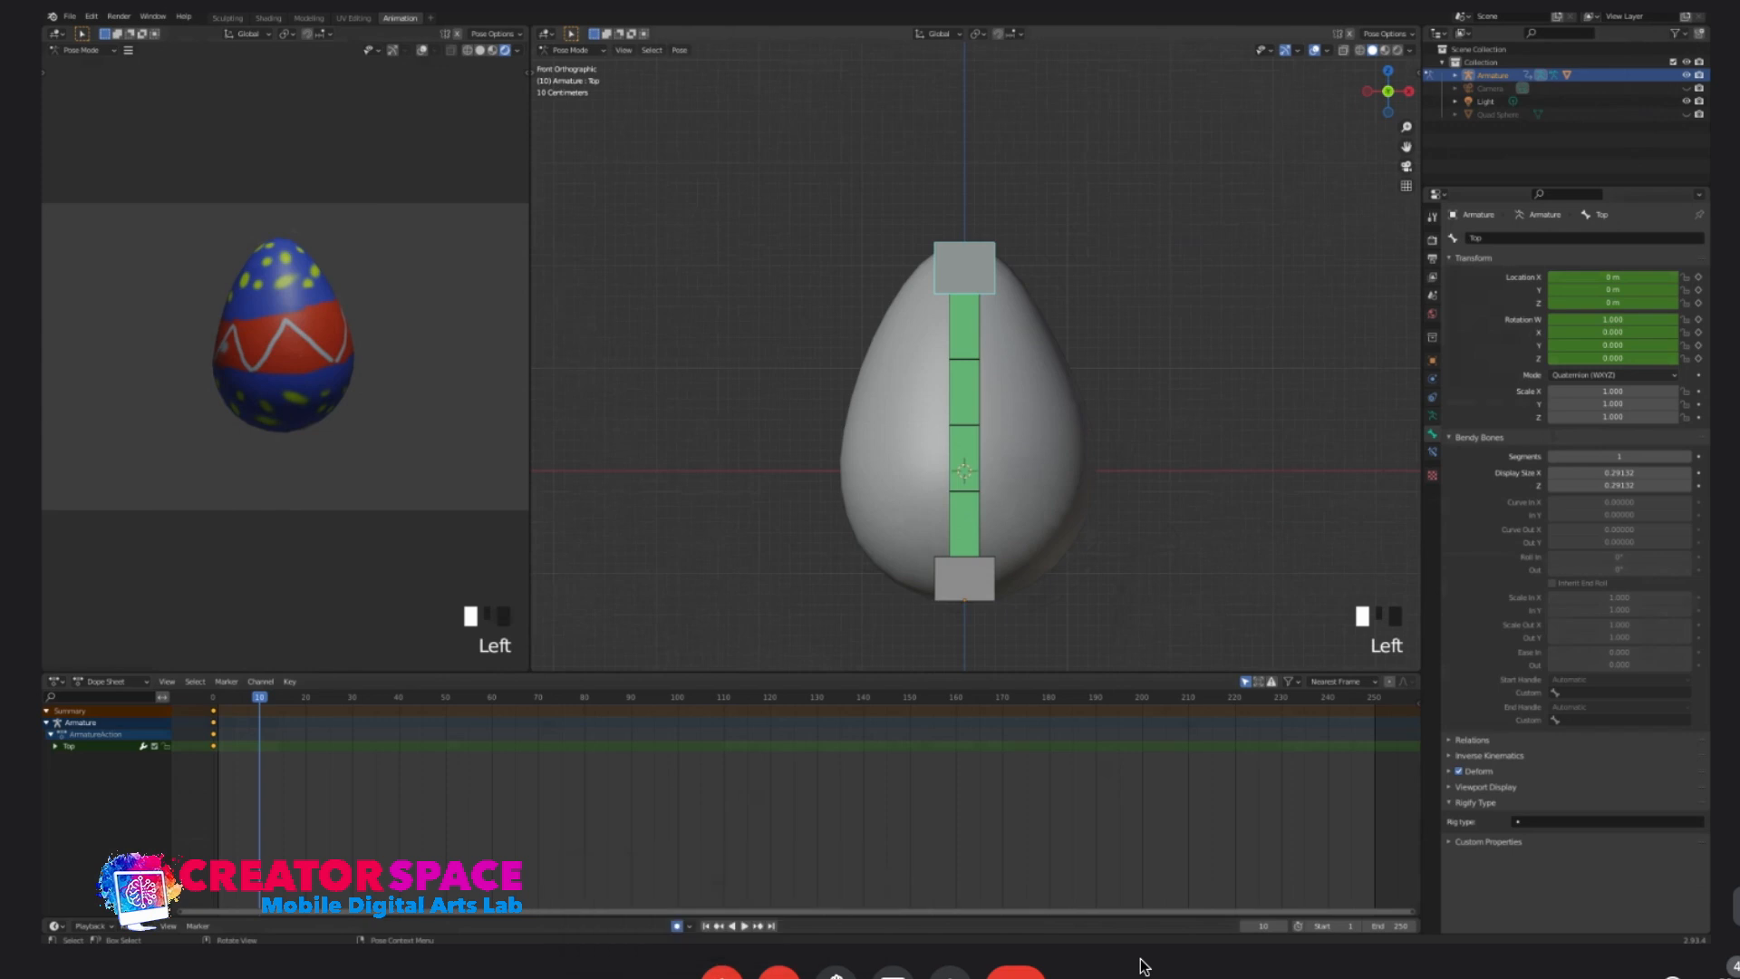
key(g)
key(z)
click(1653, 744)
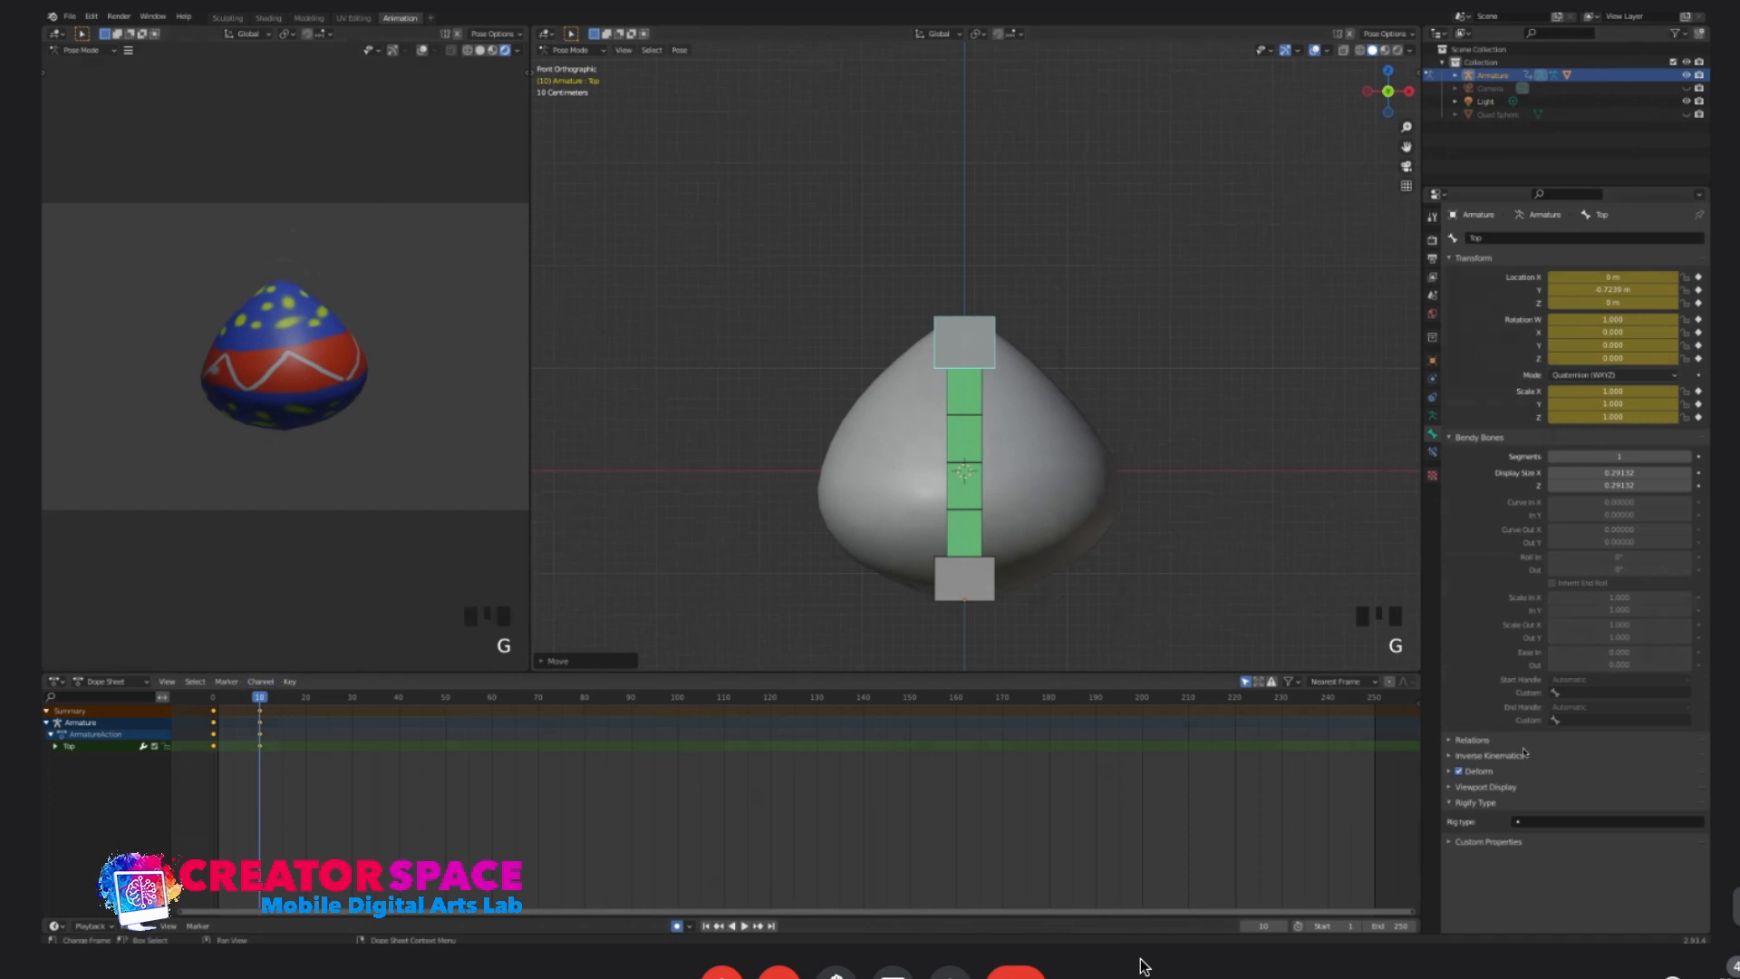
- At frame 20, raise the Top bone straight up to about 1.37 m above its rest position to stretch the egg
drag(281, 698, 306, 698)
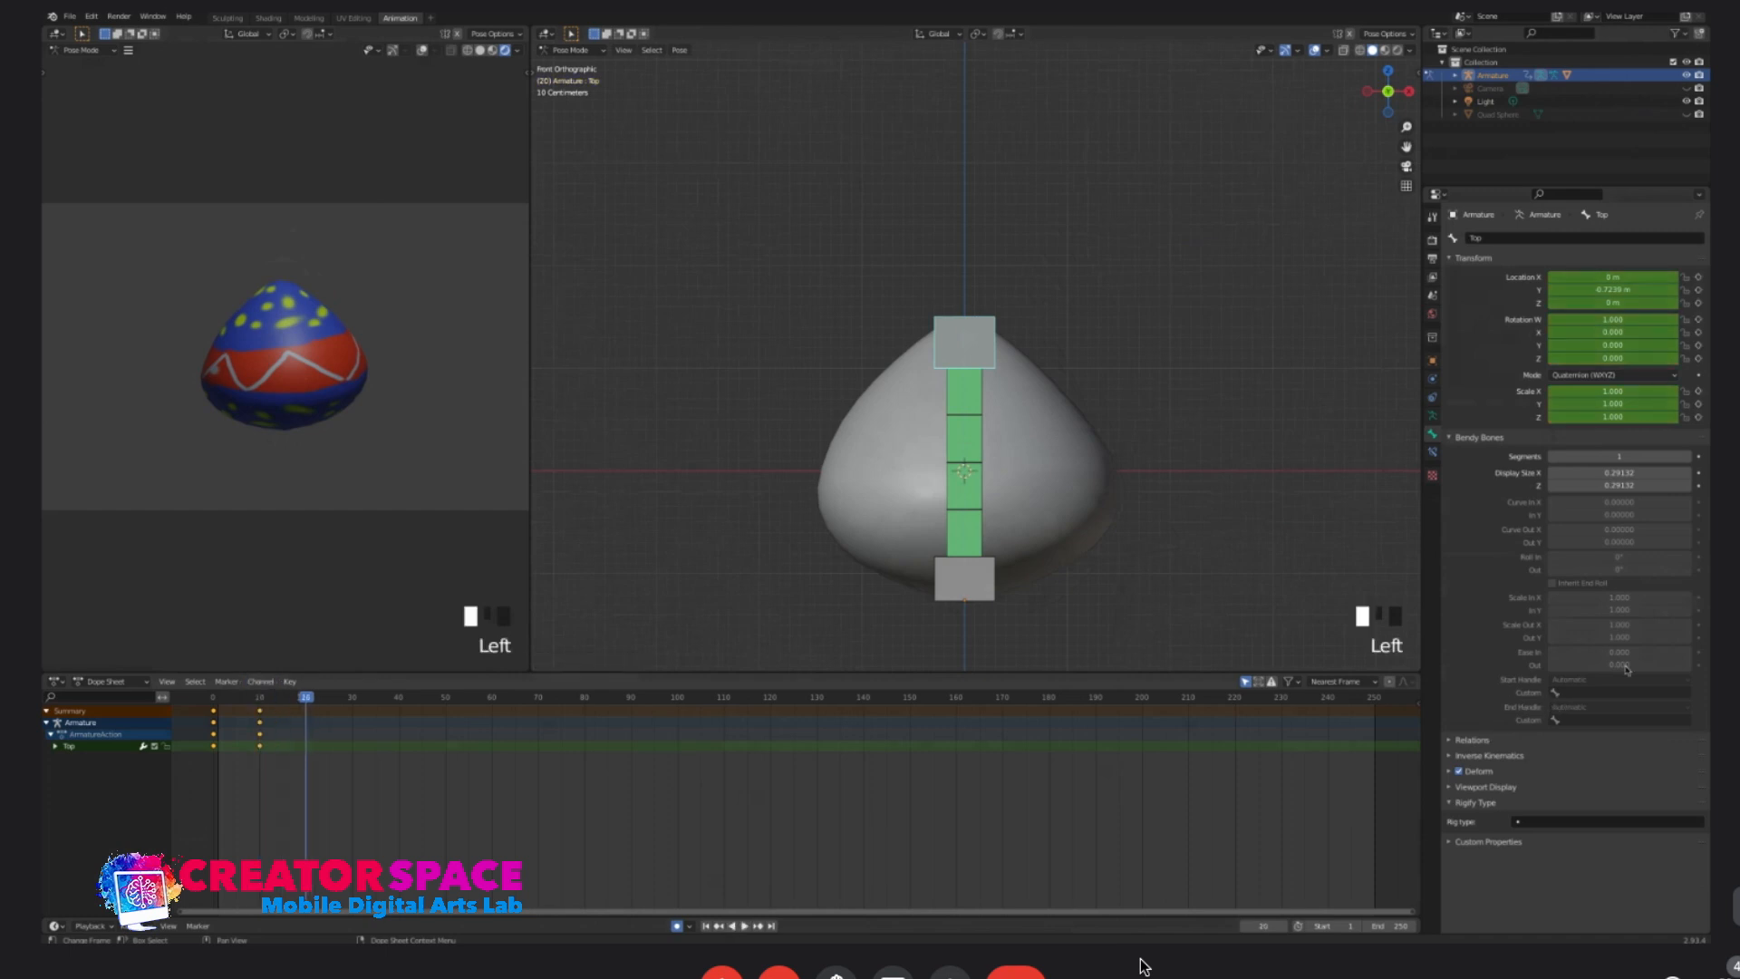
key(g)
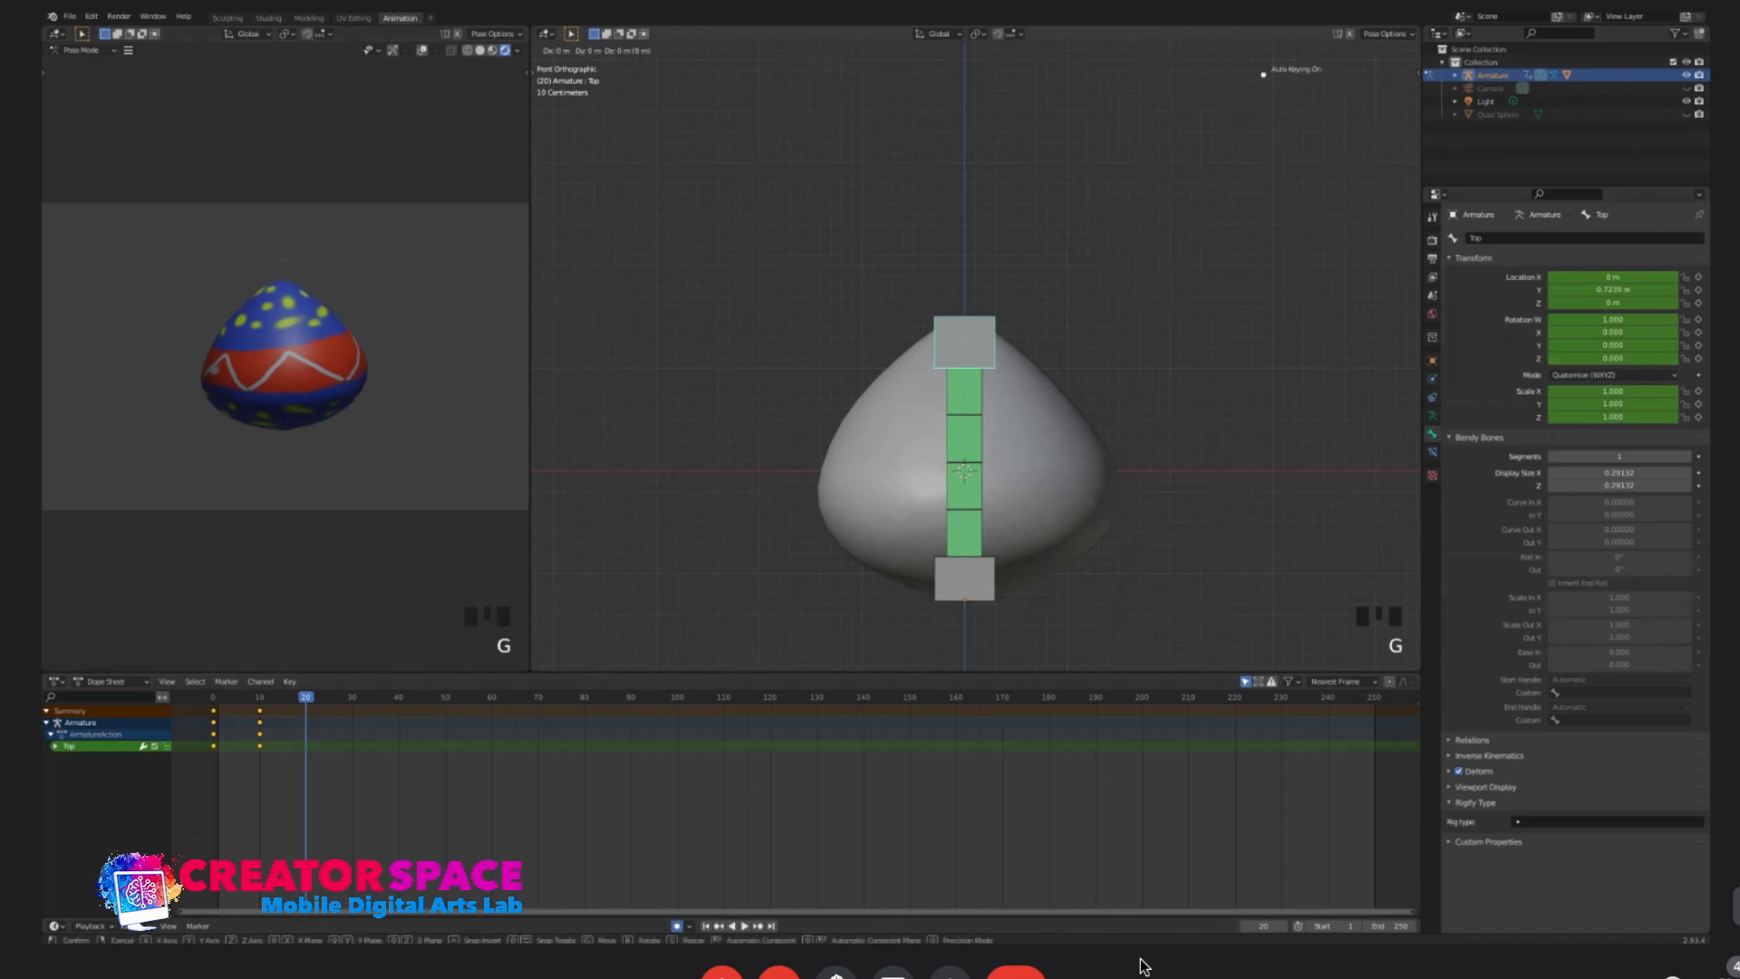
key(Return)
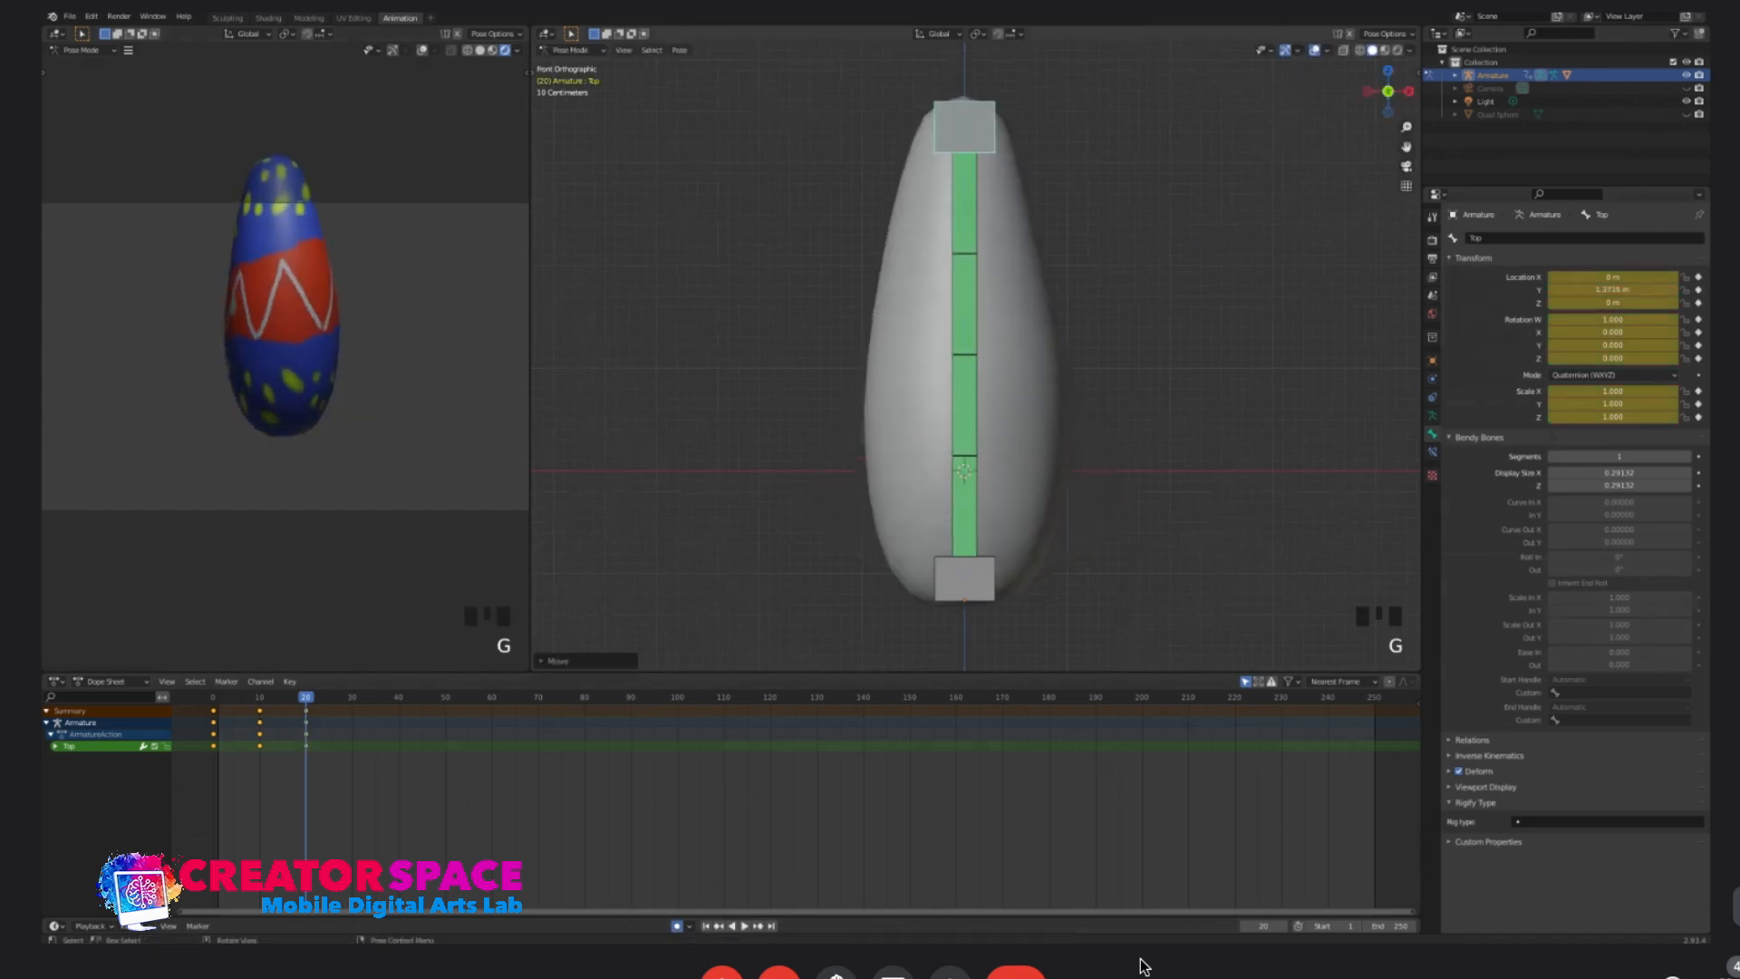
- Insert a Location & Rotation keyframe for the Bottom bone at frame 10
click(964, 578)
drag(305, 697, 259, 697)
key(Left)
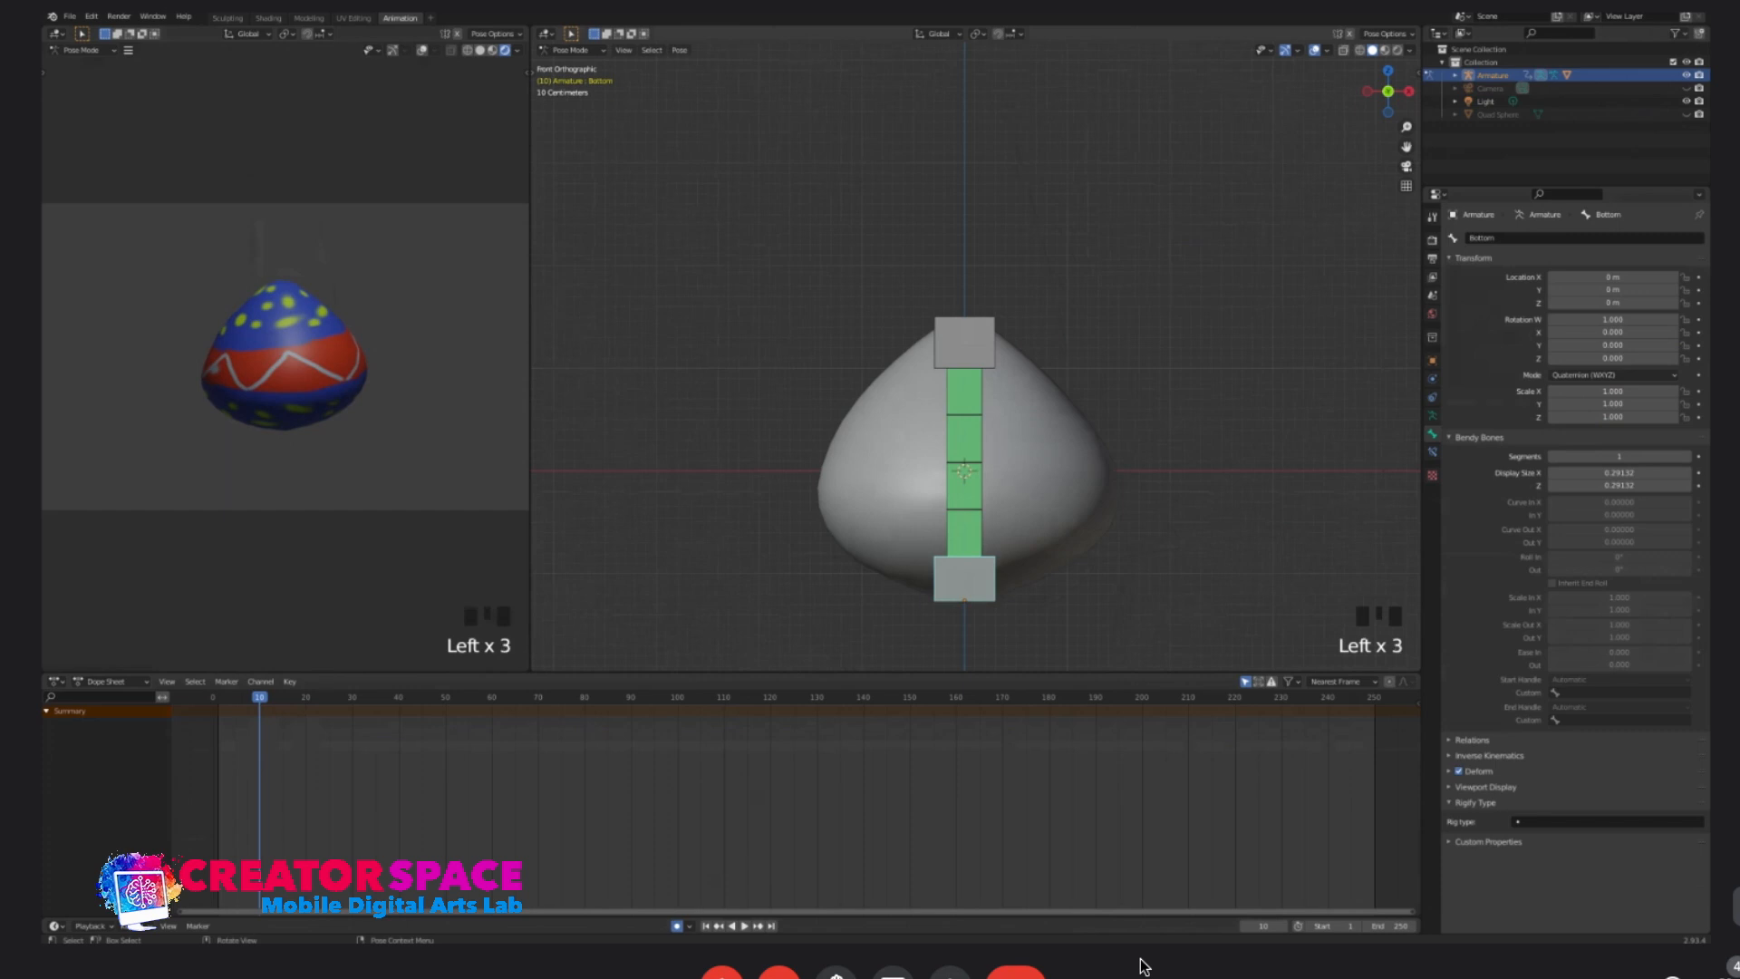
key(i)
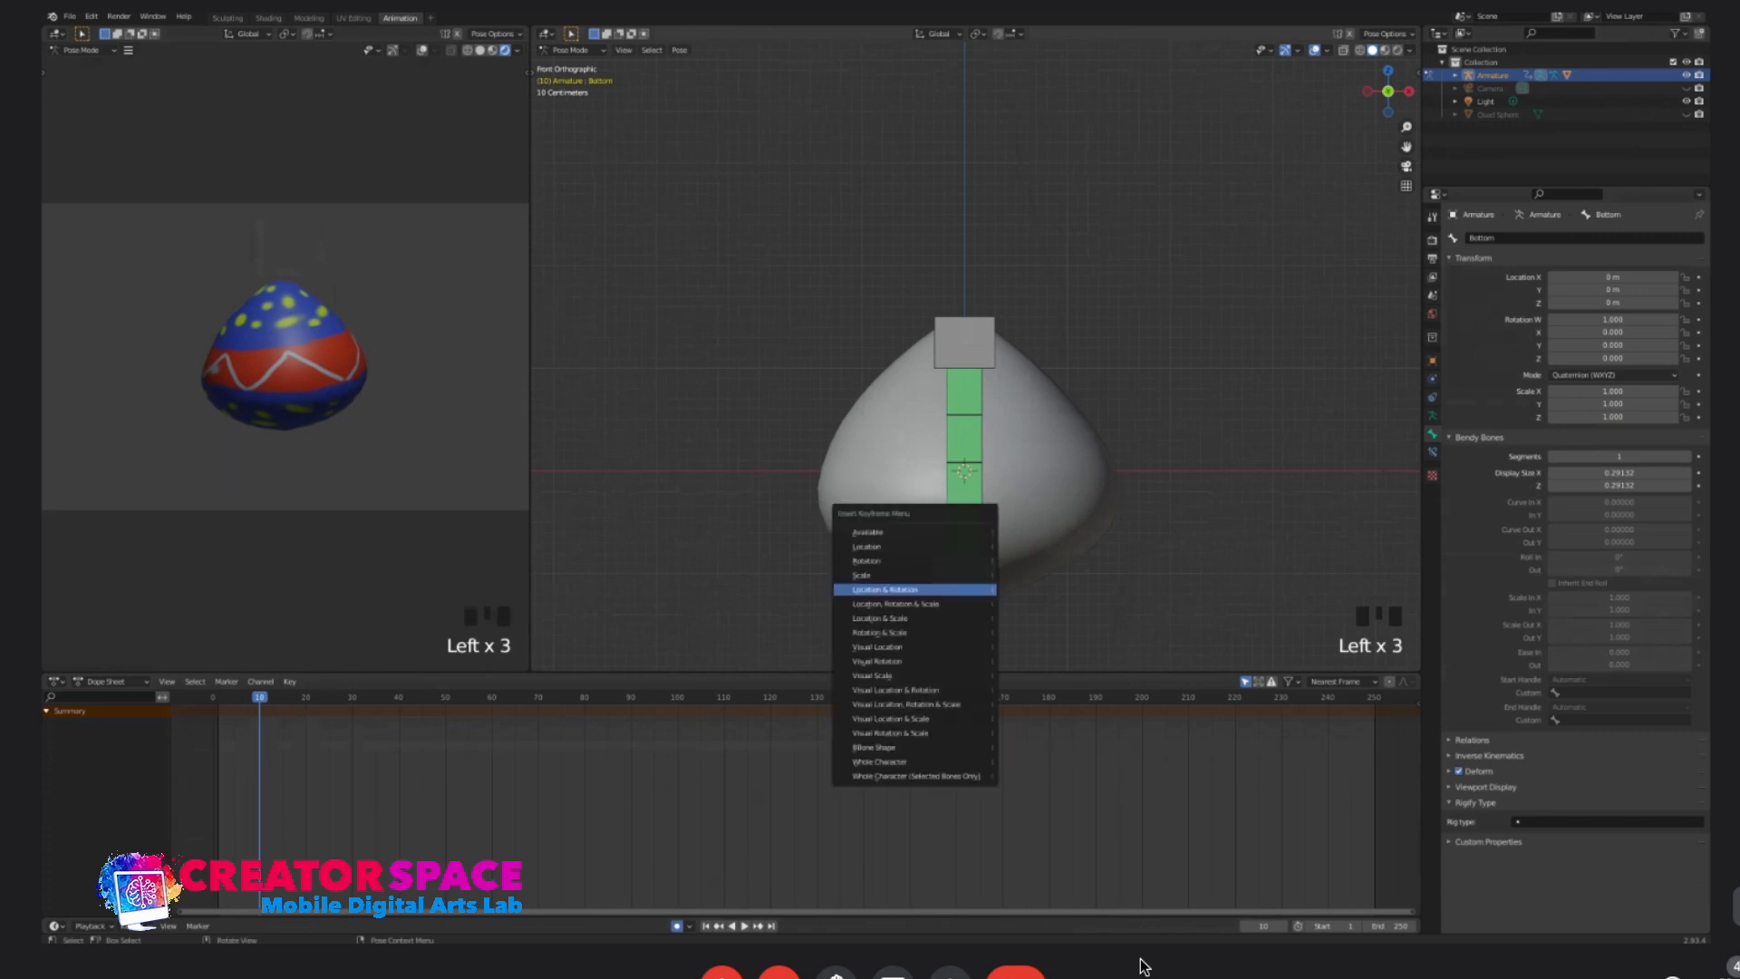
key(Return)
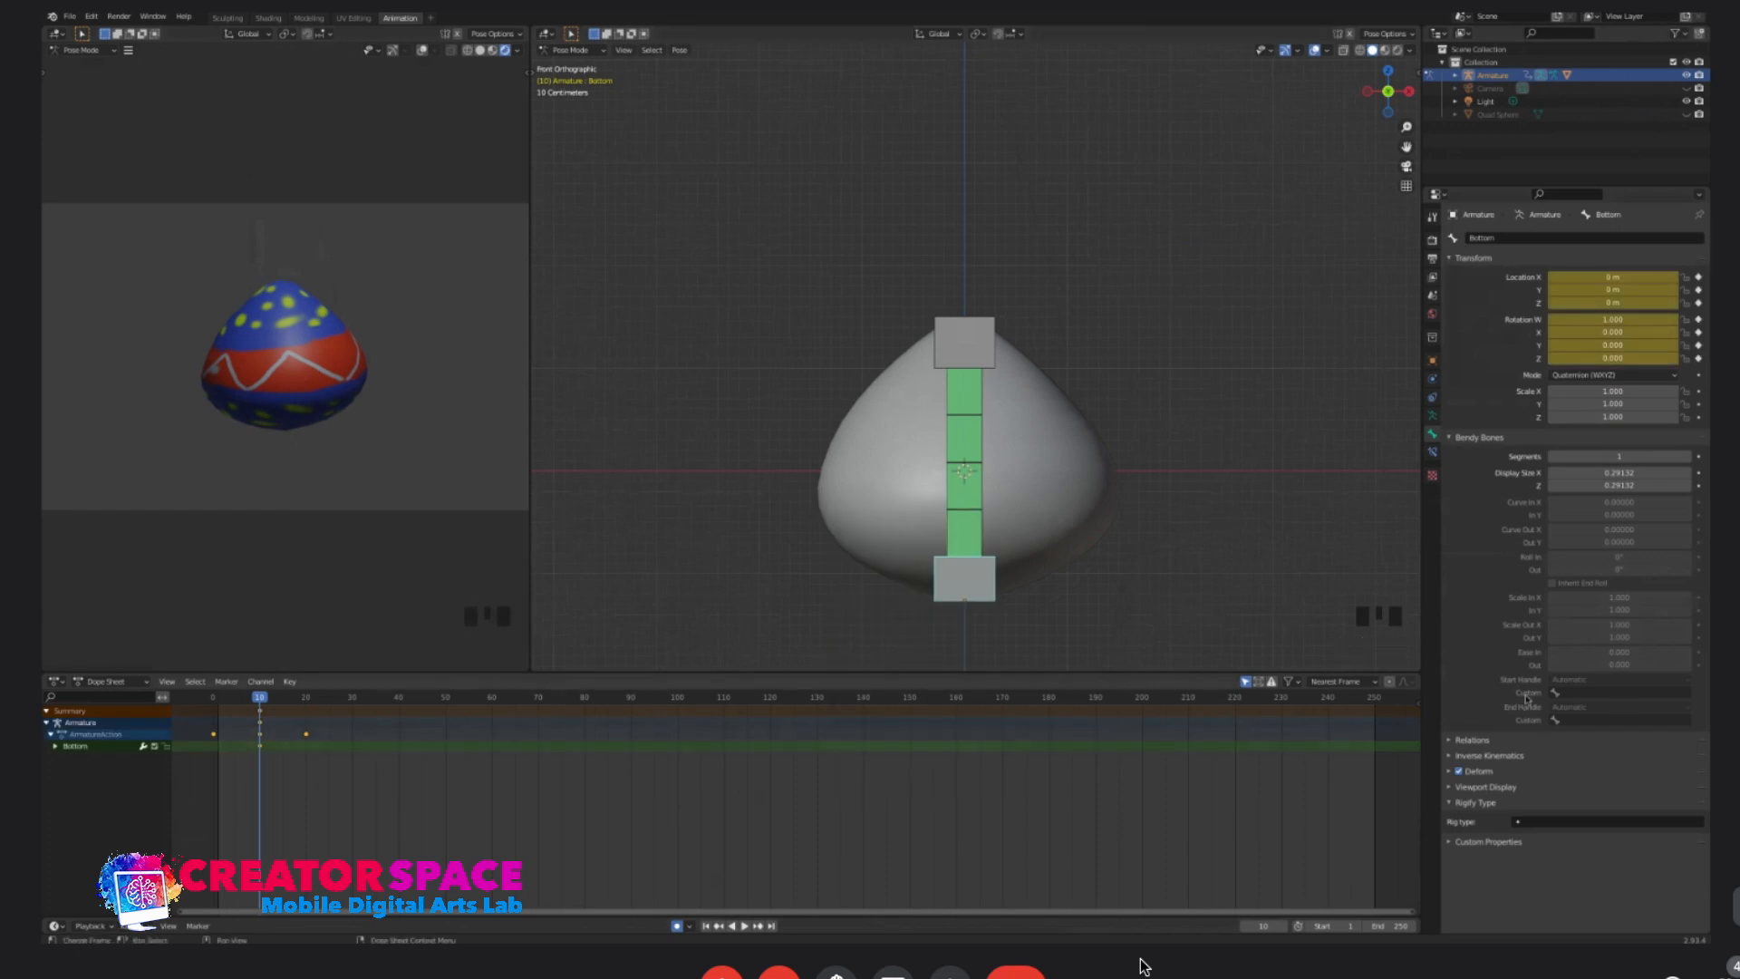
- Keyframe the Bottom bone at frame 20 raised about 1.6 m along Z, and go to frame 30
click(306, 697)
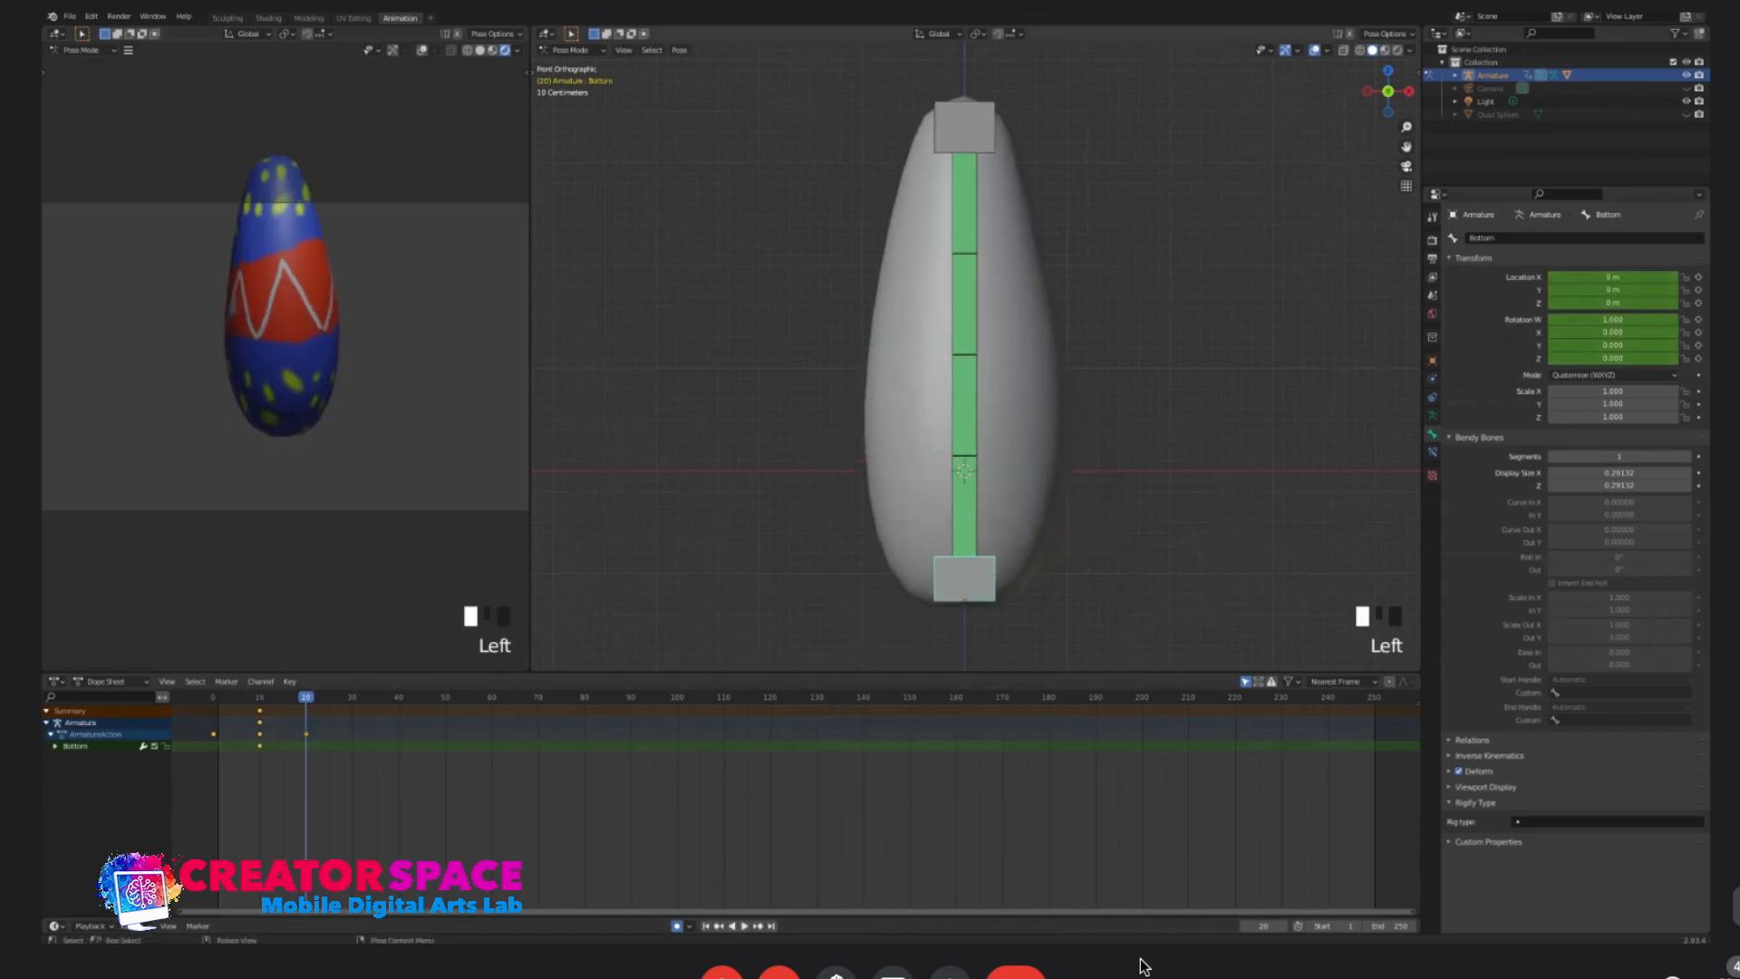
key(g)
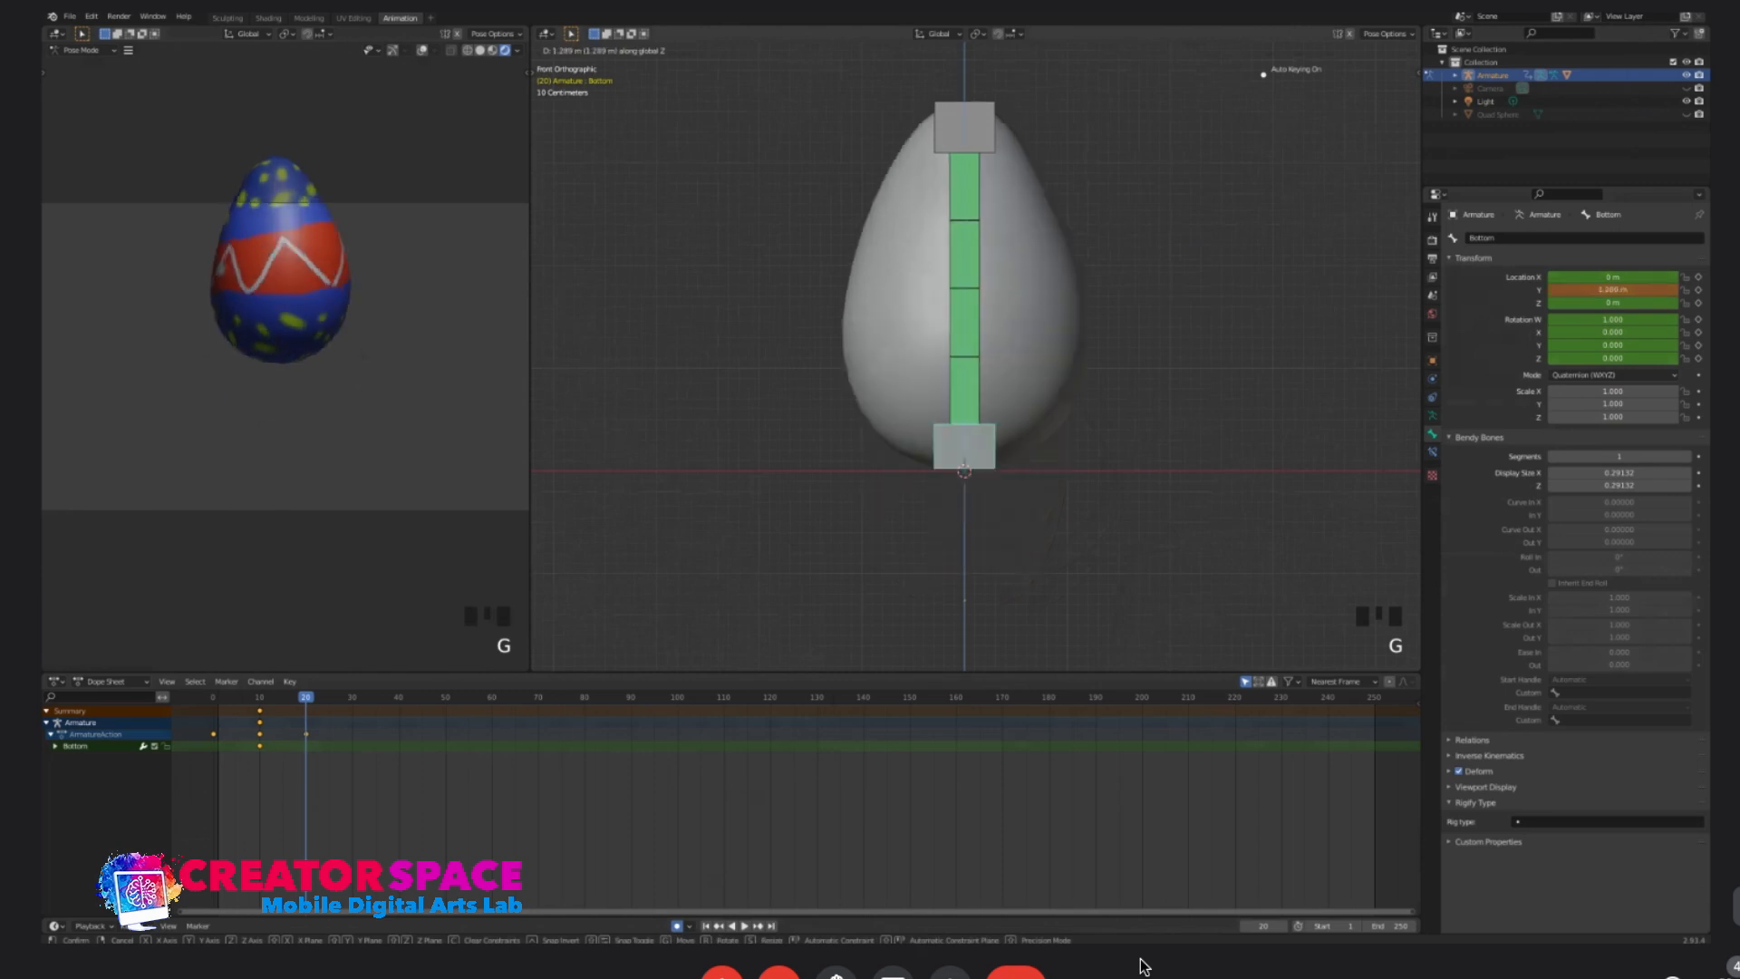
key(Return)
key(i)
drag(352, 697, 352, 697)
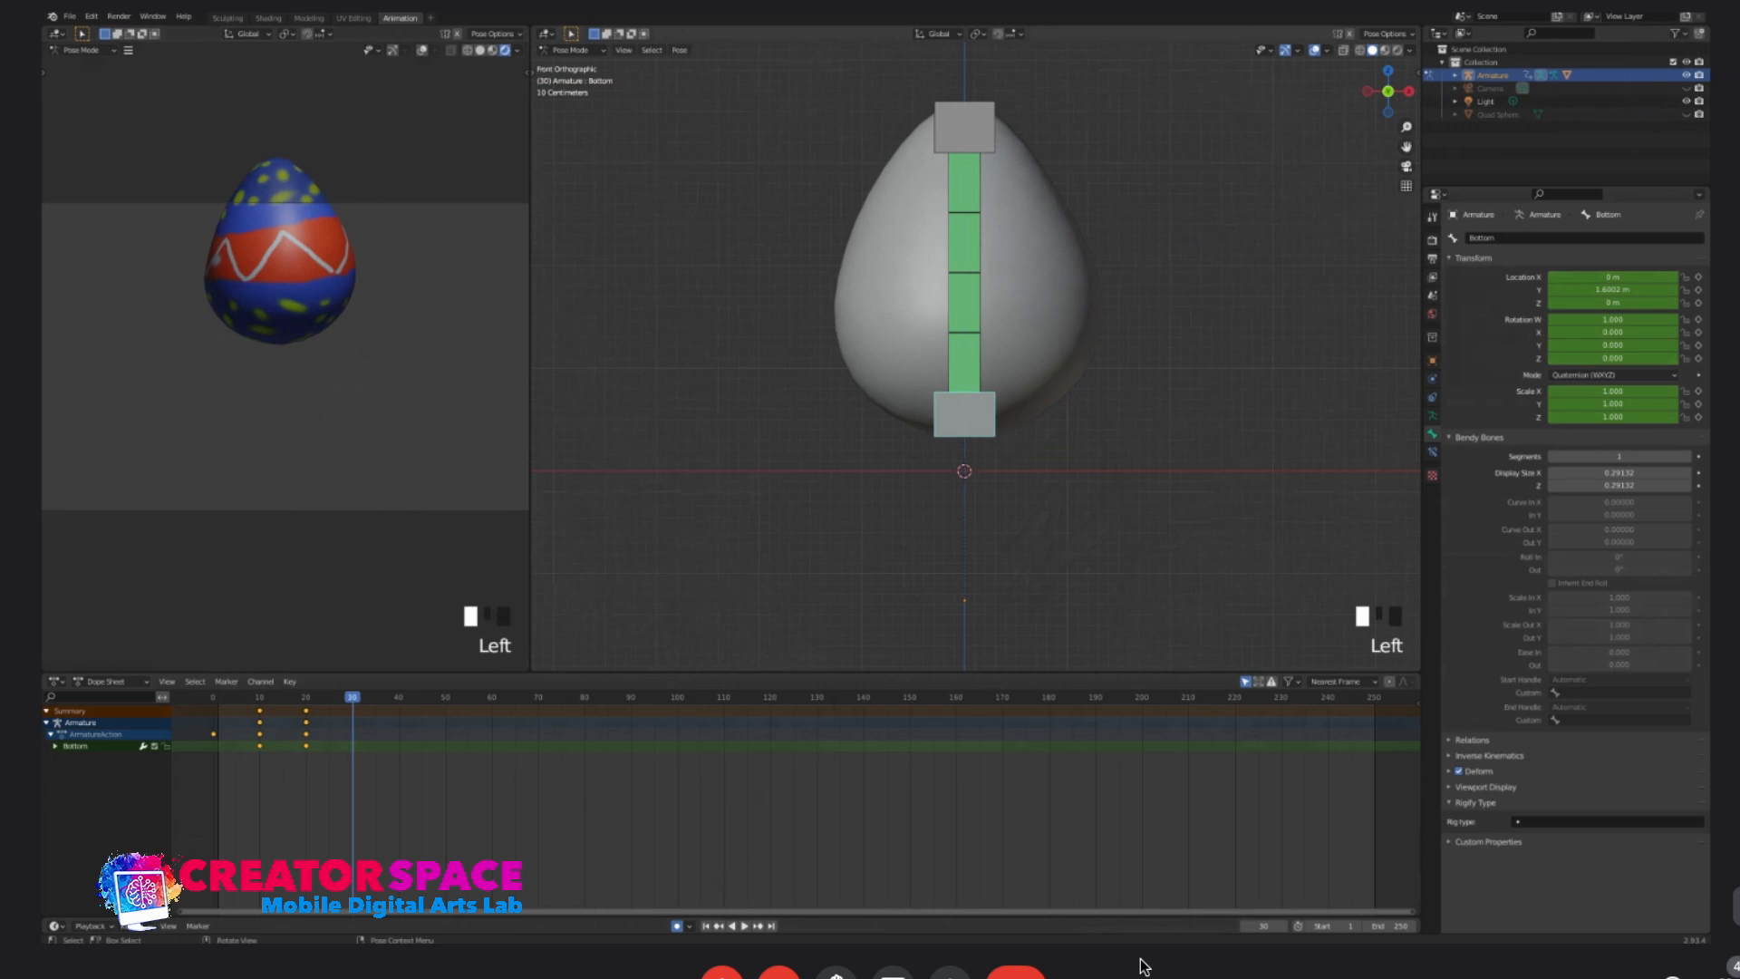
- At frame 30, bring the Bottom bone back to the ground by setting its Y location to 0 m
key(g)
key(z)
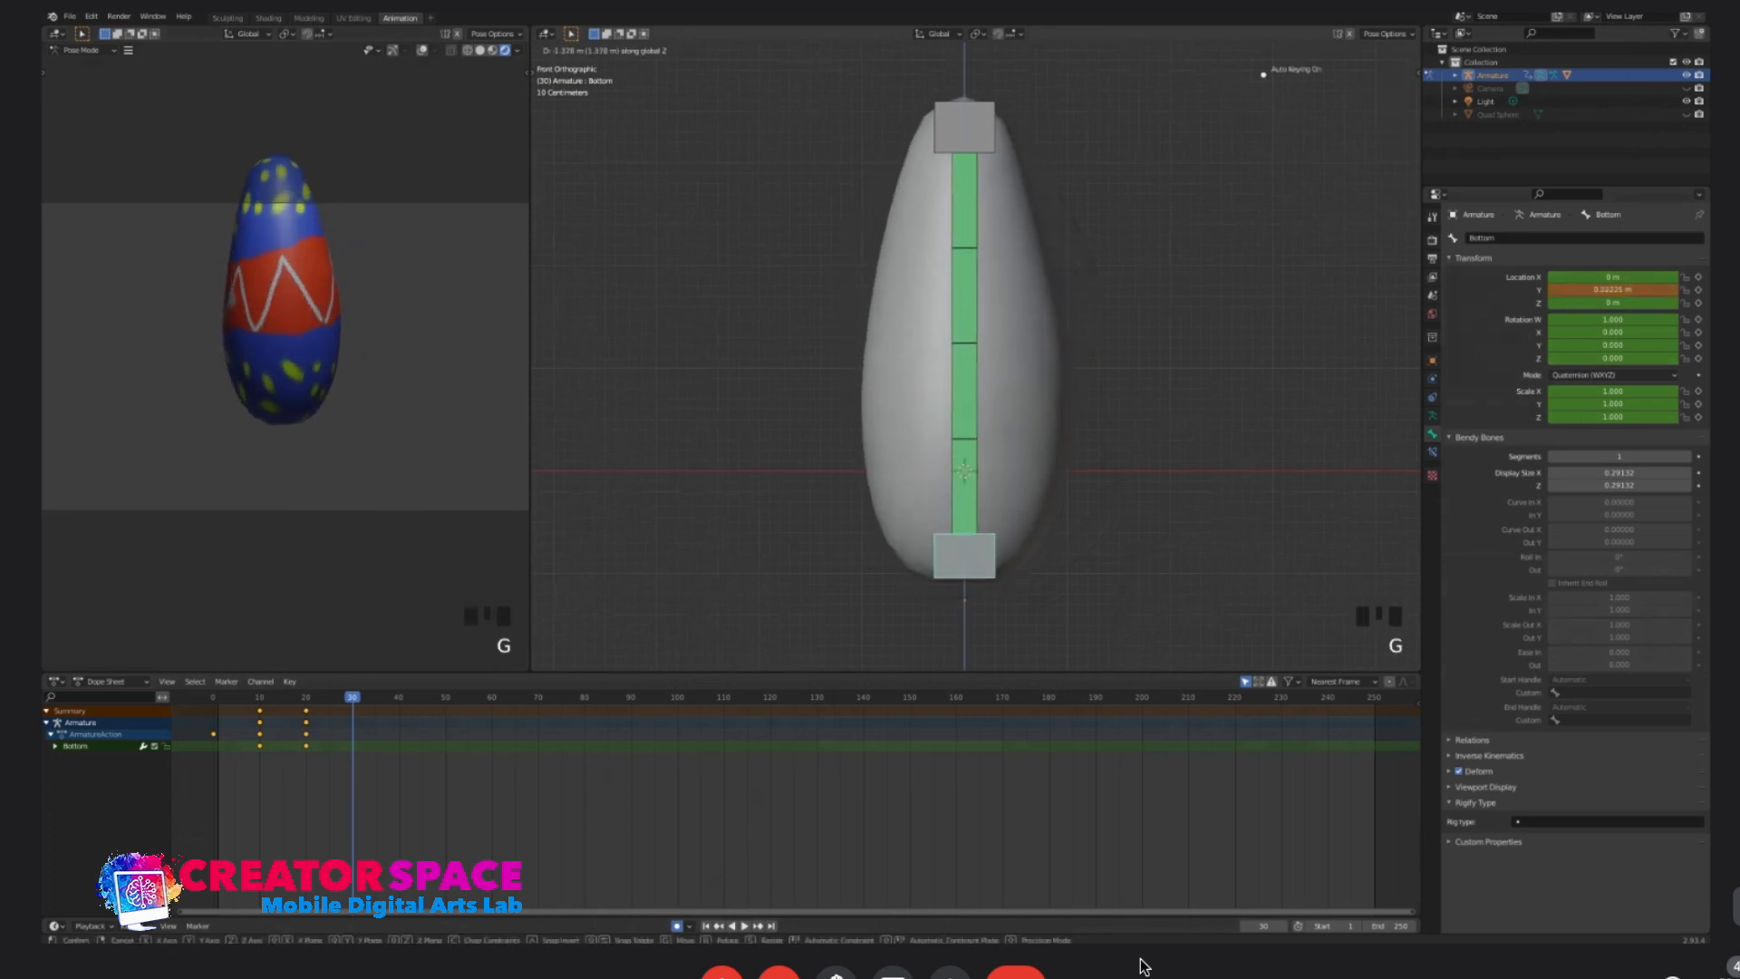
key(Return)
key(n)
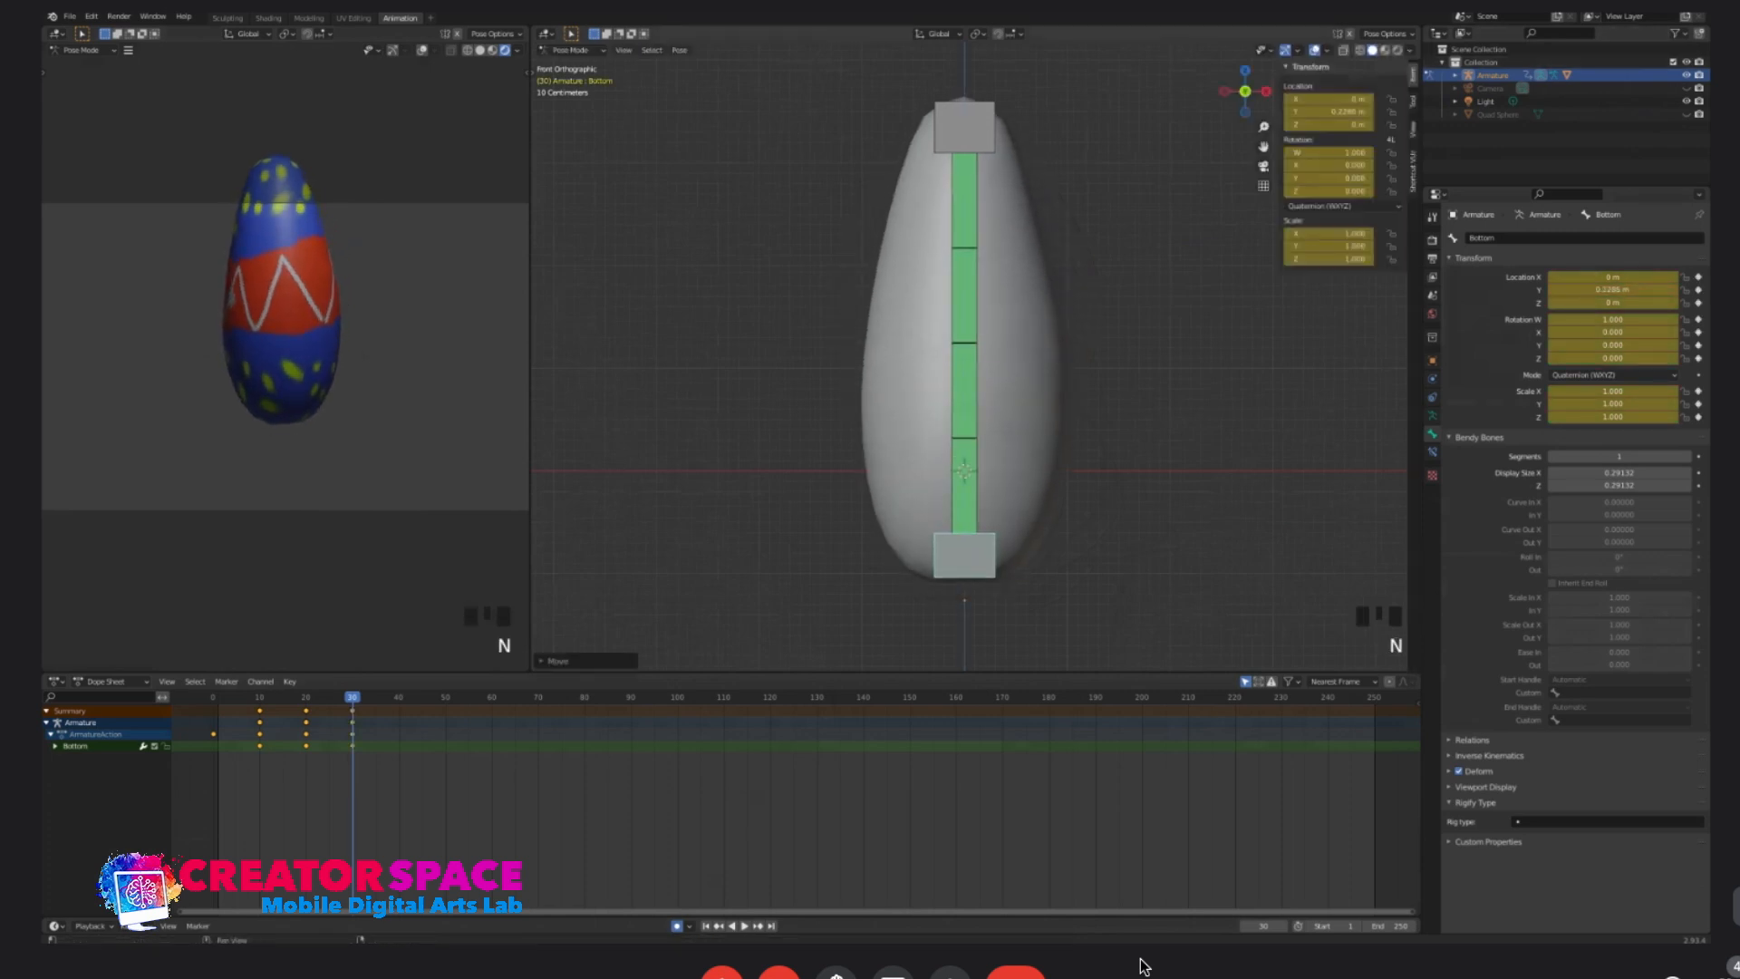
click(1328, 111)
text(0)
key(Return)
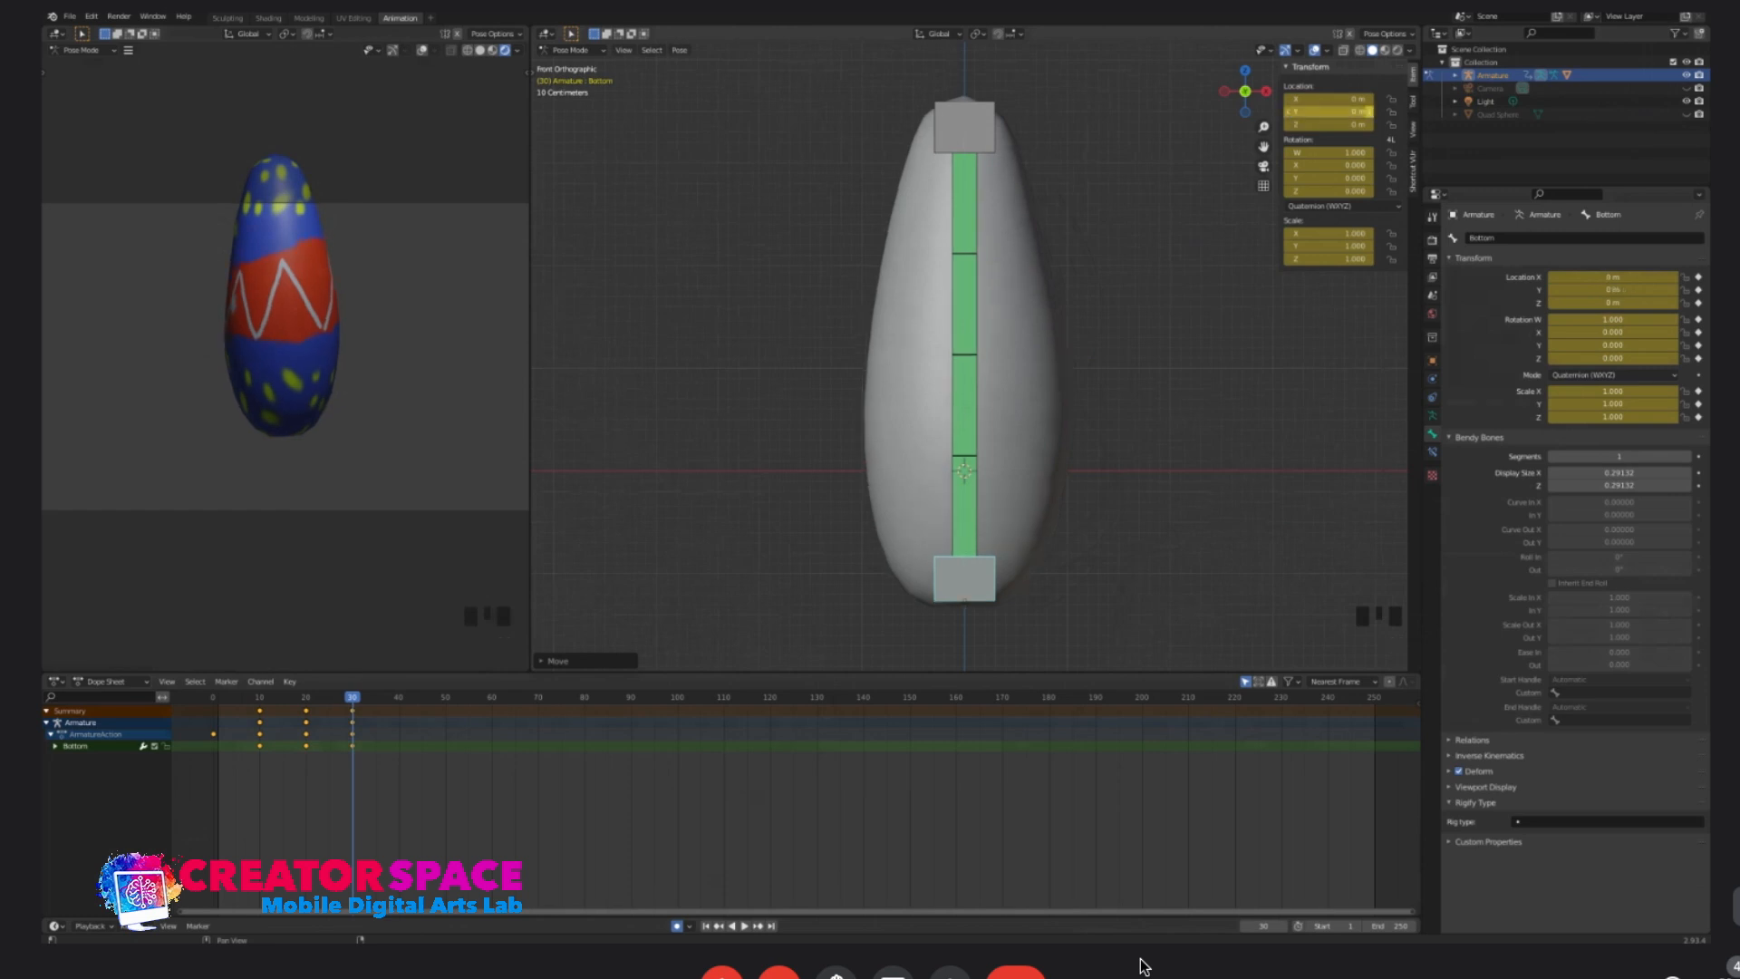
- At frame 30, reset the Top bone's Y location to 0 m and lower it about 0.36 m along Z to squash the egg
click(964, 127)
click(1328, 112)
text(0)
key(Return)
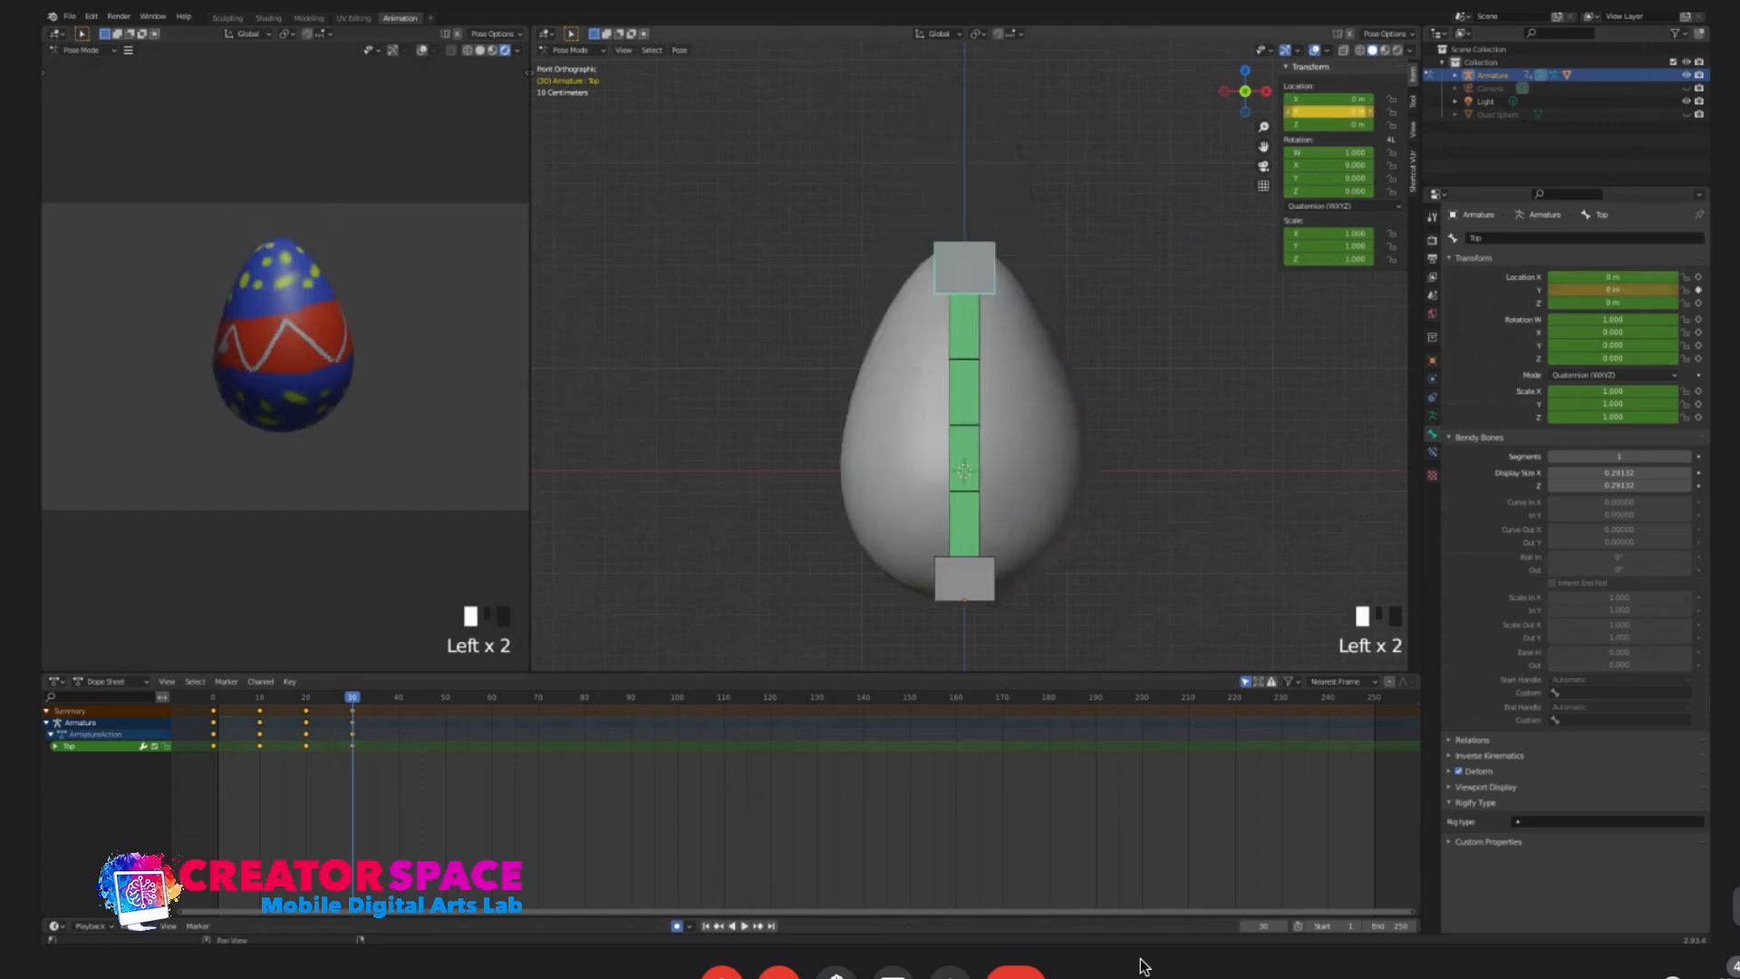
key(g)
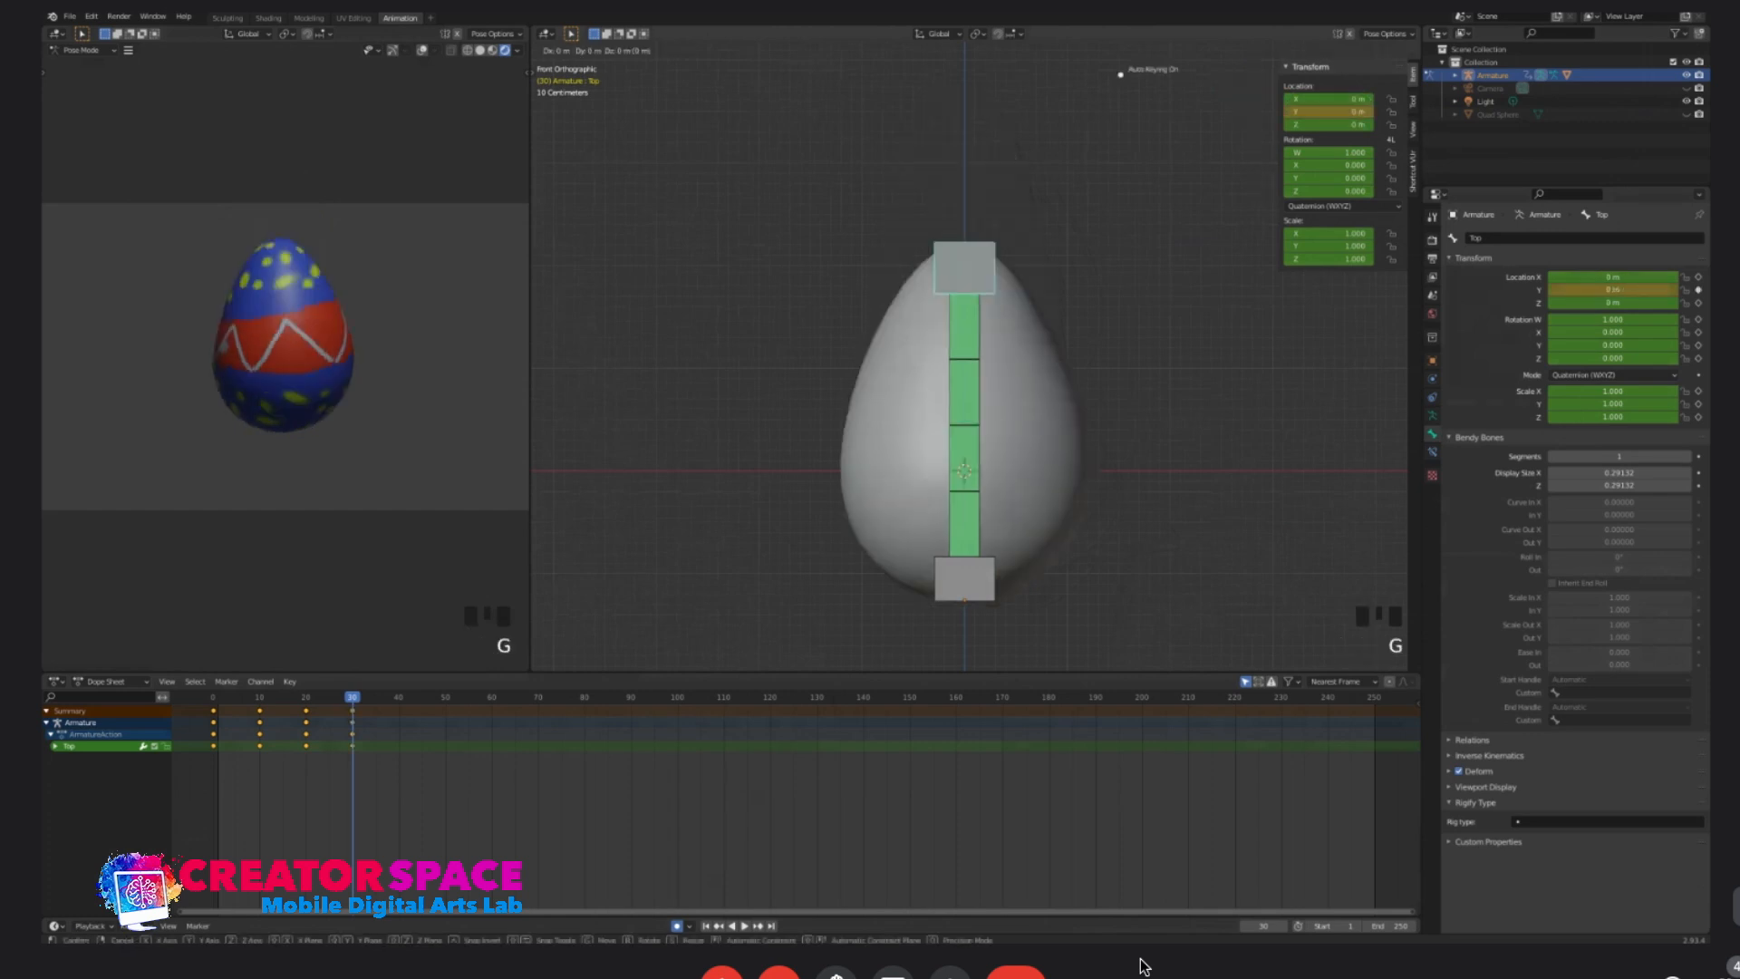
key(Return)
key(g)
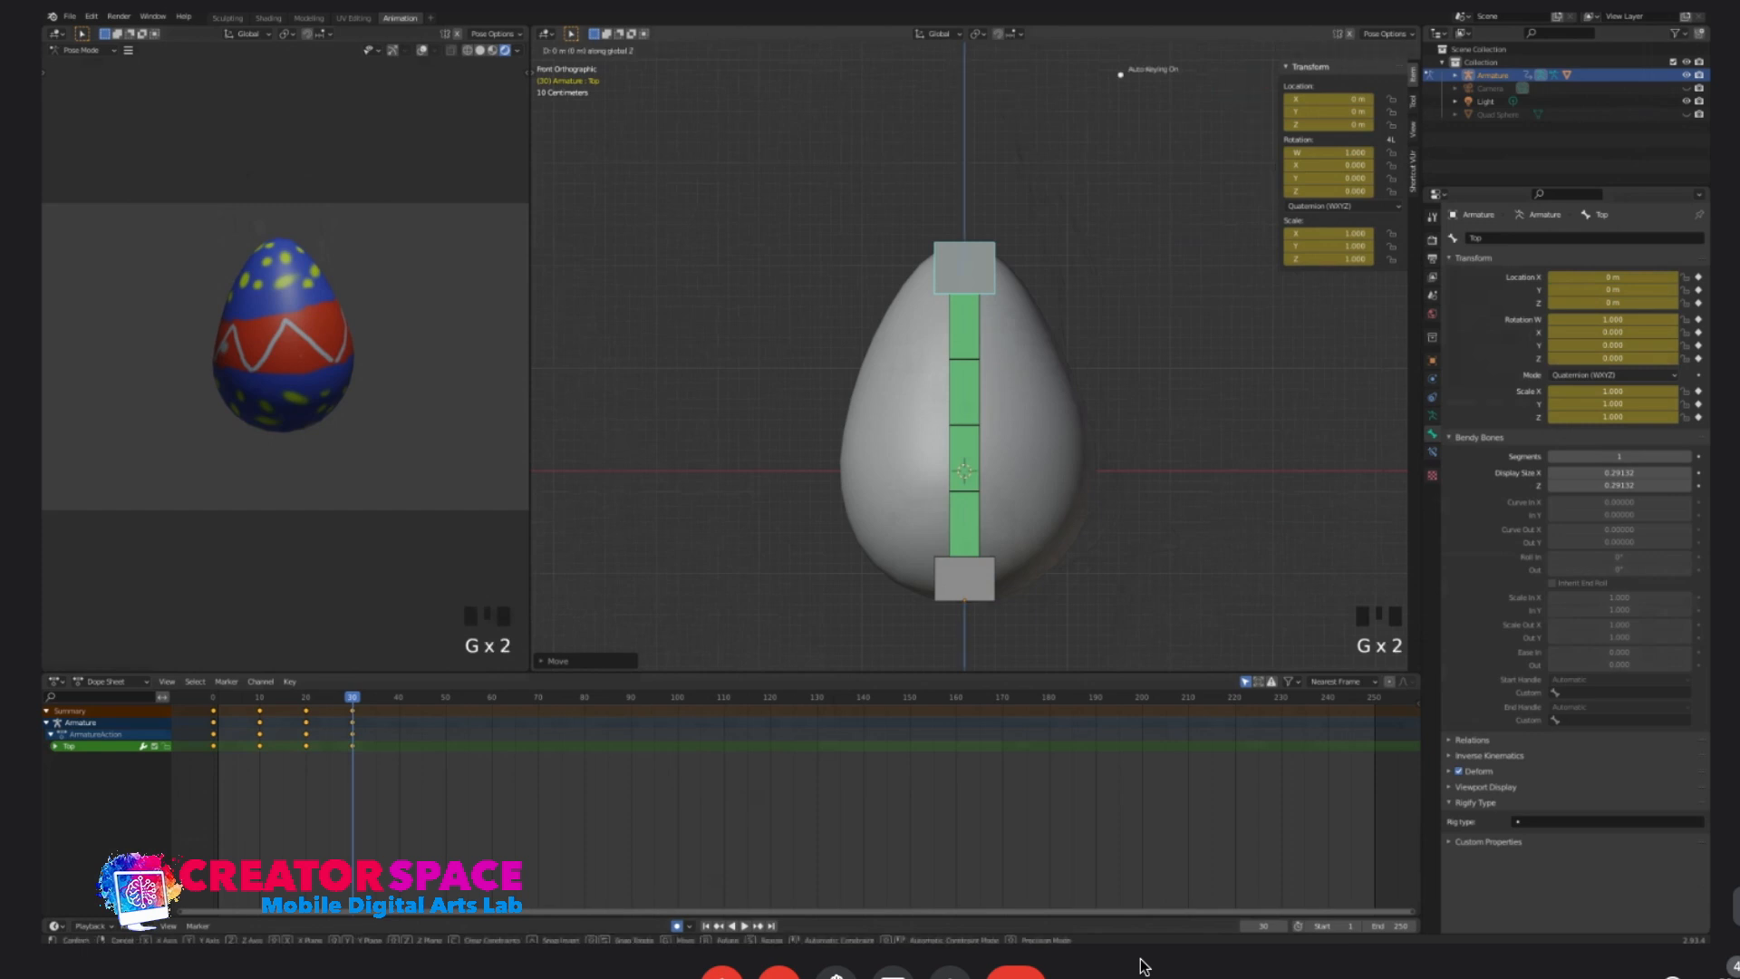
key(Return)
- At frame 40, set the Top bone's Y location to 0 m to restore the egg's rest shape
drag(352, 697, 399, 697)
click(1329, 112)
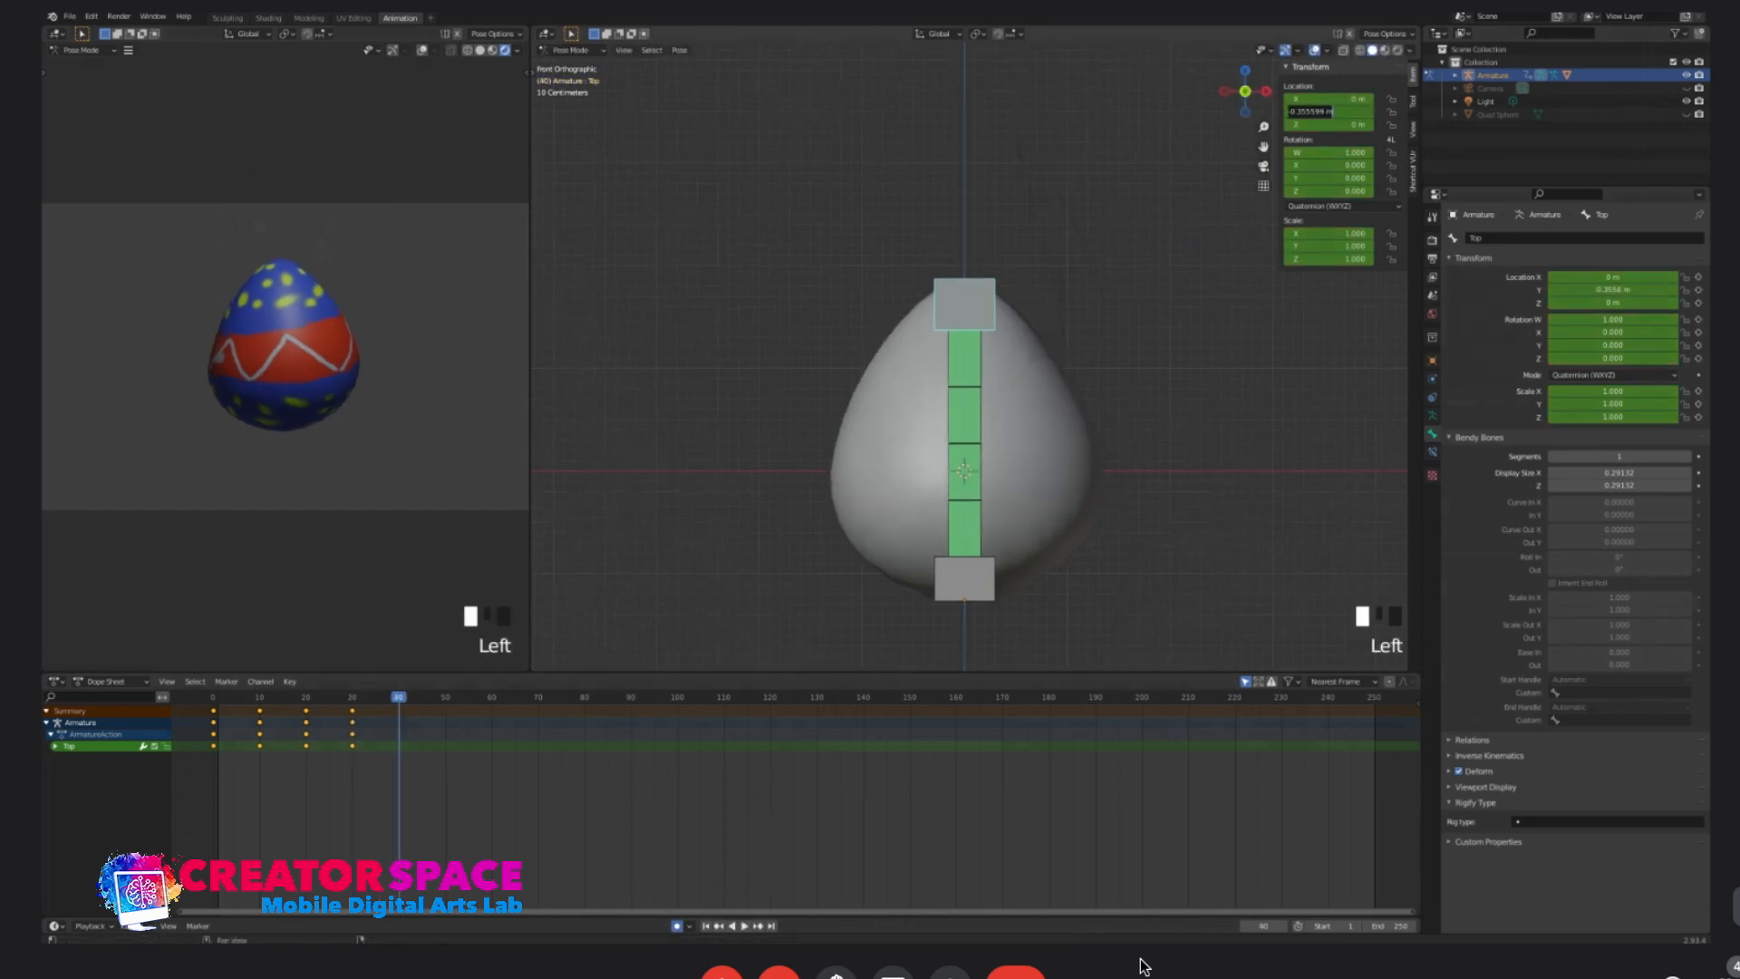
text(0)
key(Return)
- Play the landing from about frame 30 and set the animation's end frame to 50
drag(398, 697, 348, 697)
key(space)
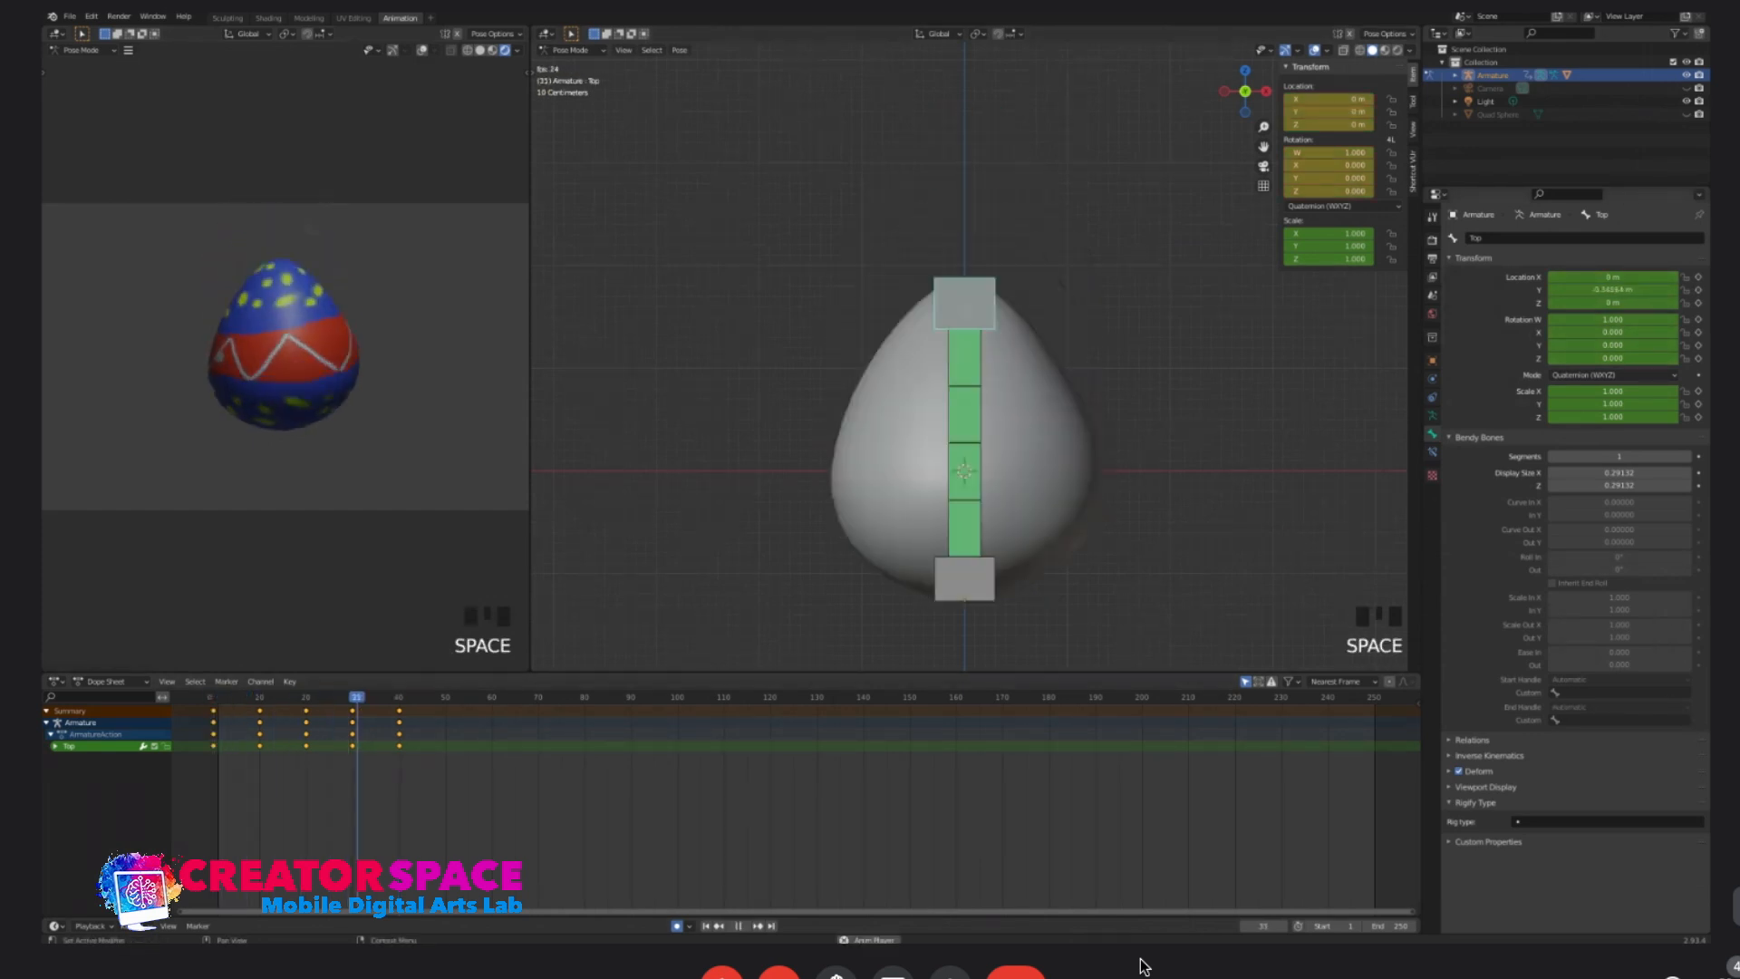
key(space)
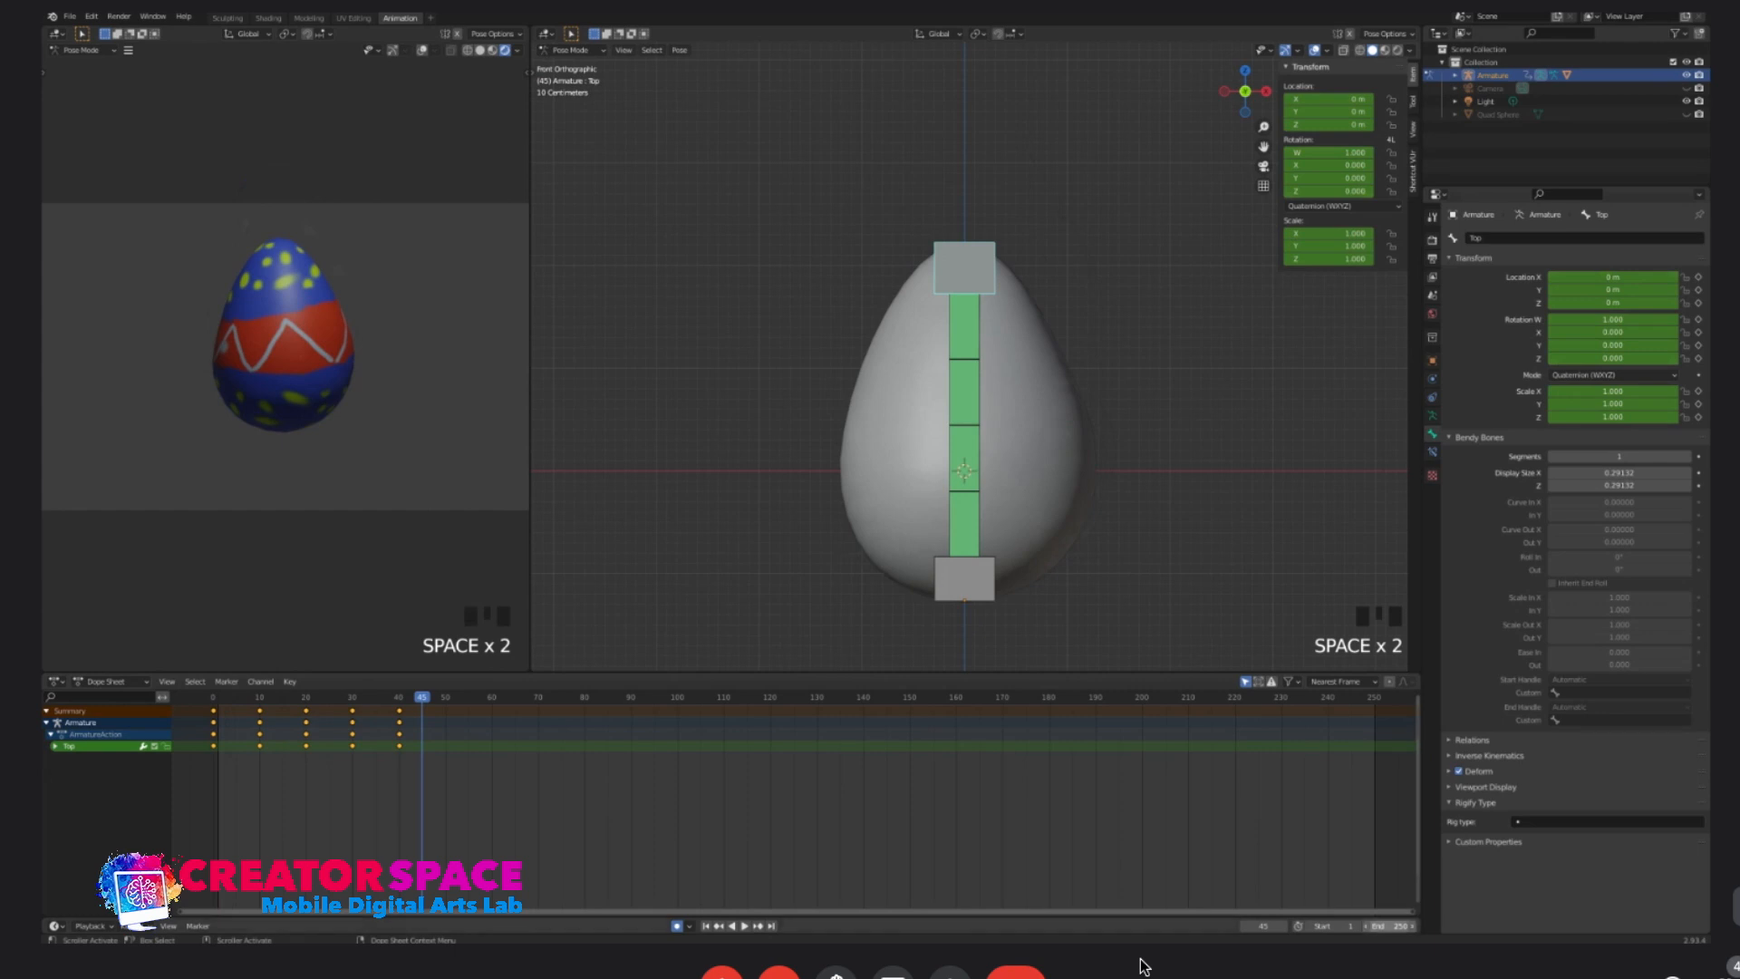
text(50)
key(Return)
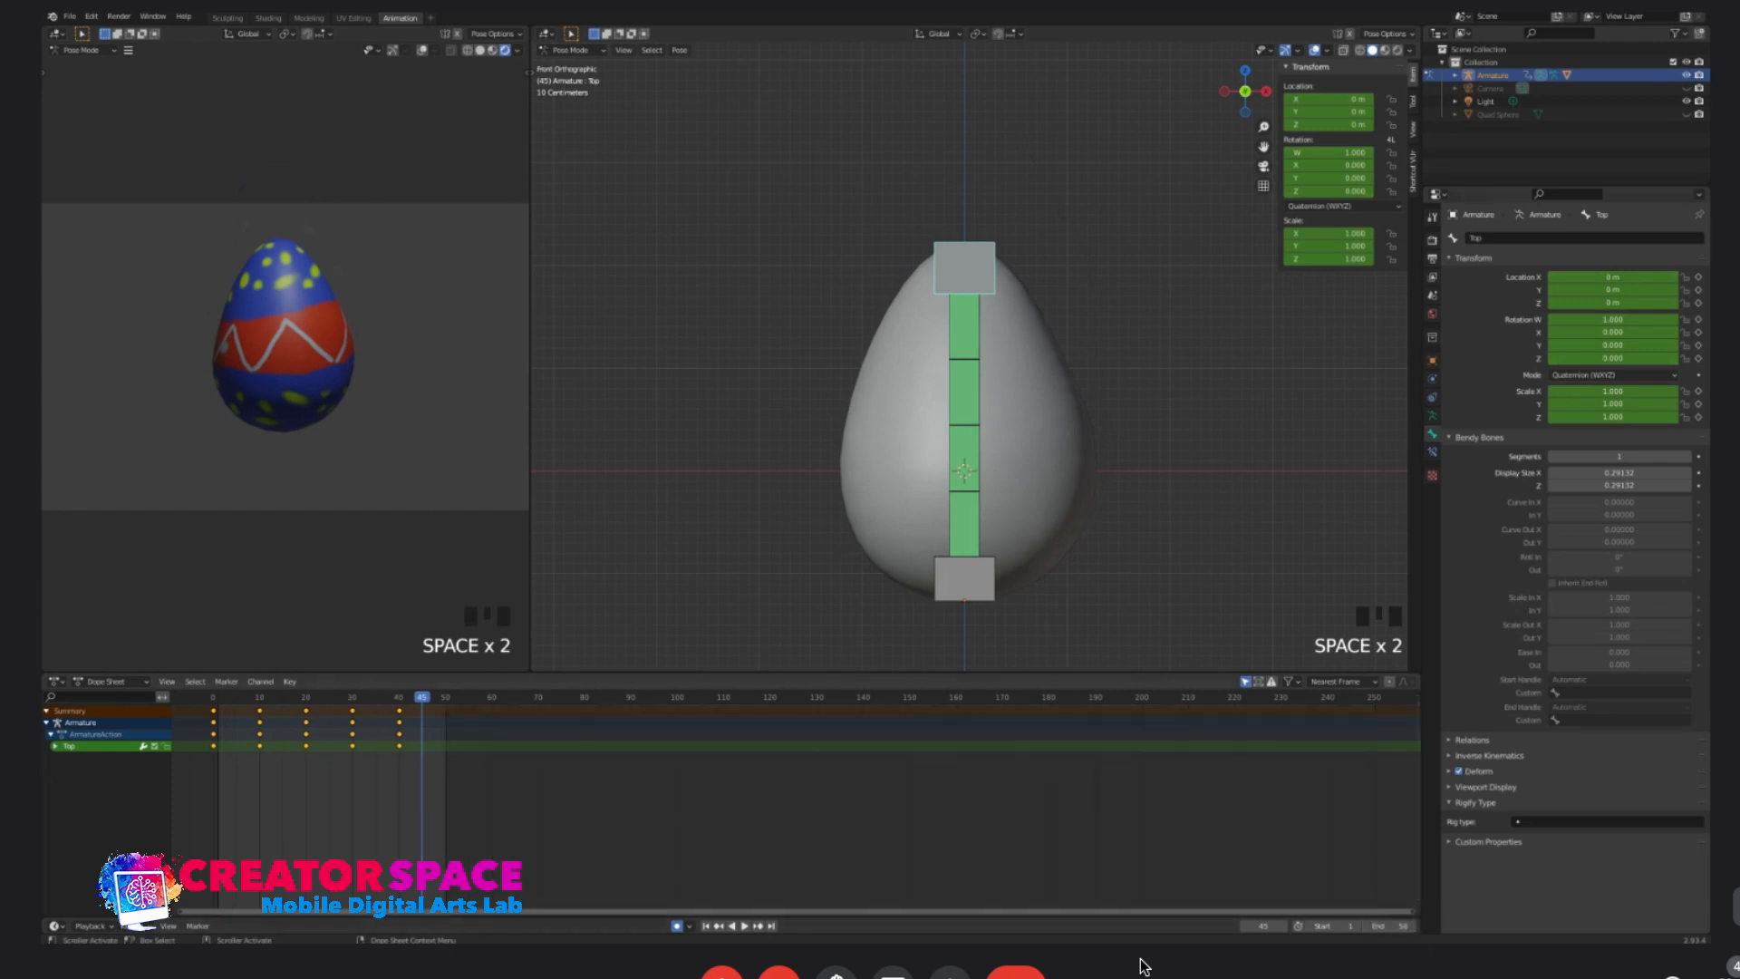
- Play back the looping jump to check it, and deselect the Top bone with its transform values hidden
key(space)
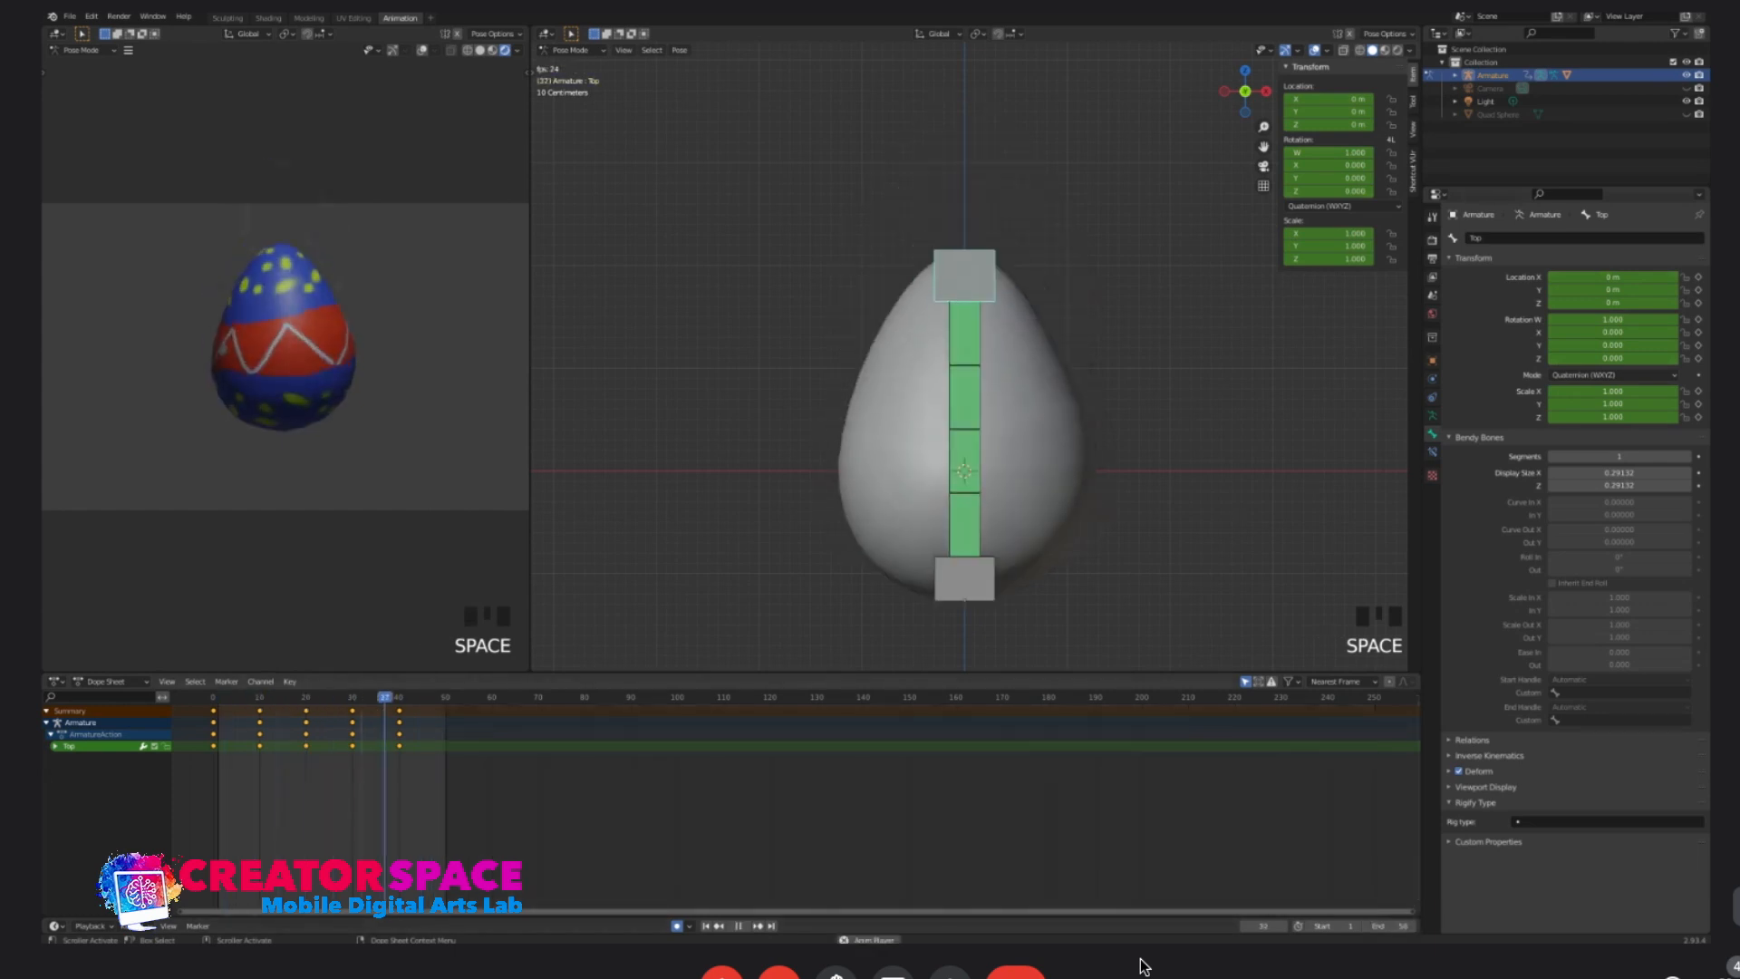
key(space)
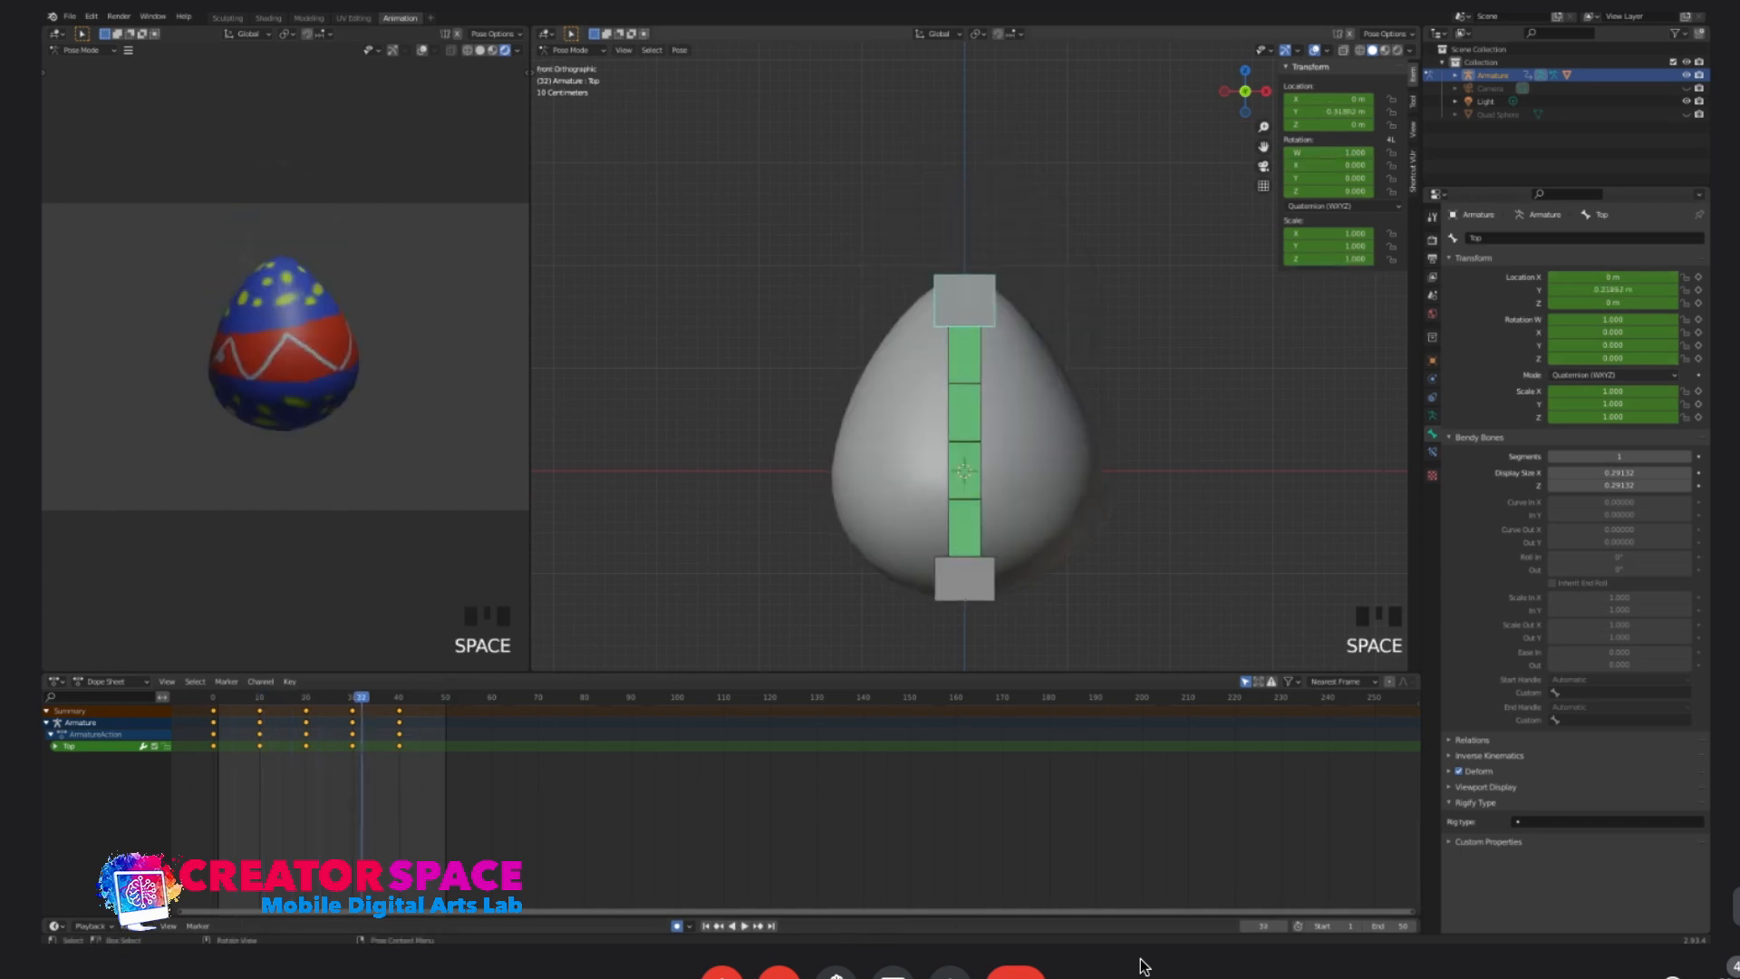
click(1169, 245)
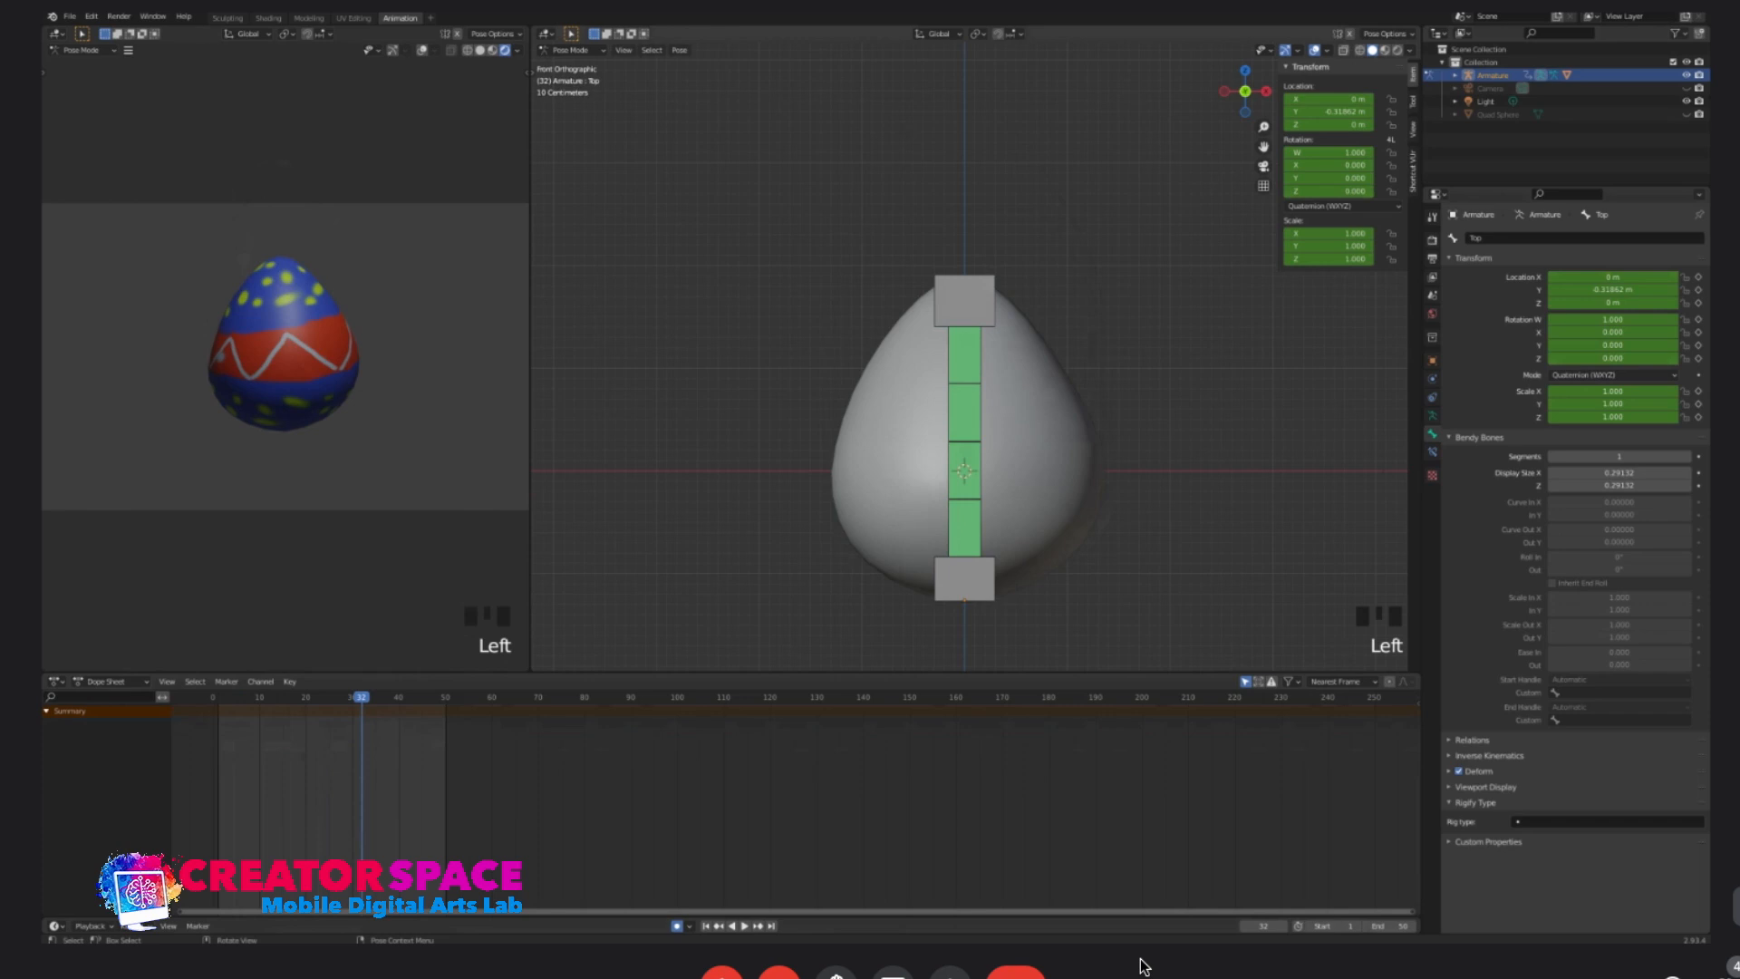
key(n)
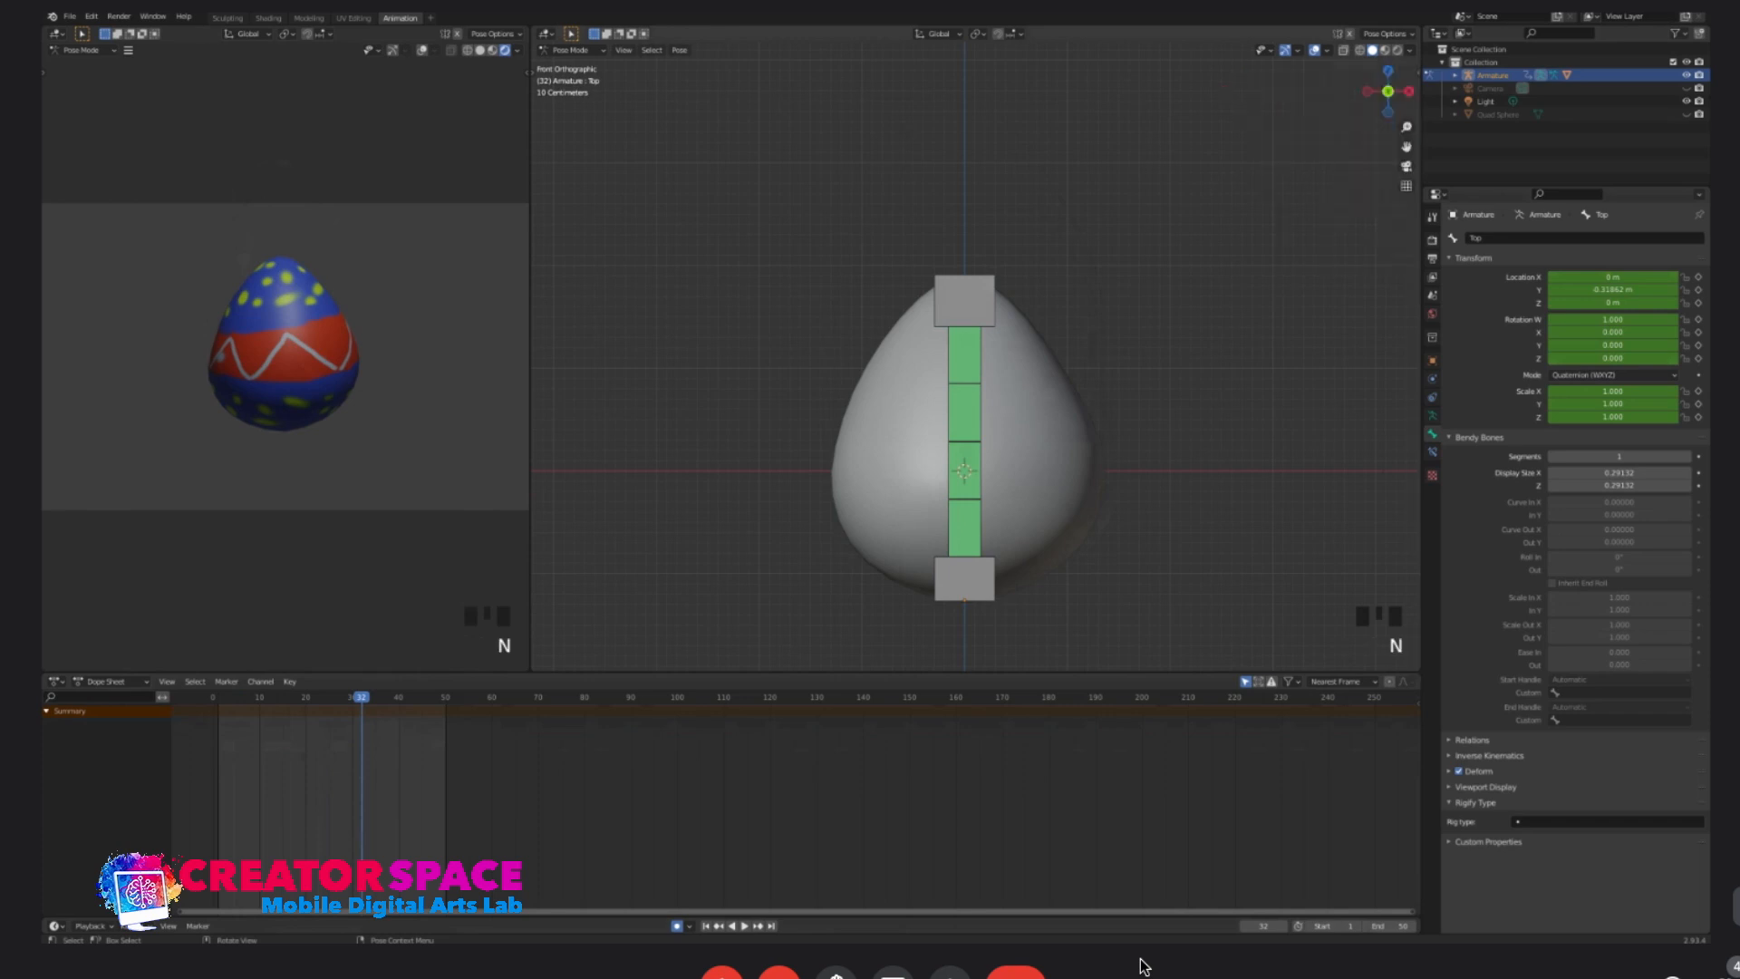